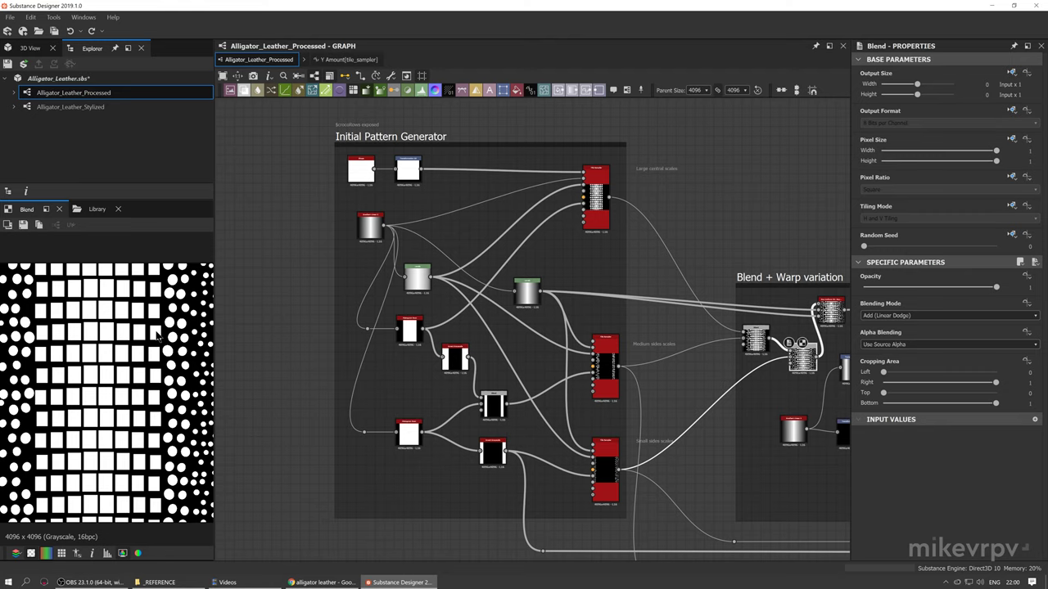
Examine the Initial Pattern Generator frame and the complete combined scale pattern in the 2D preview
{"action": "middle_click_drag", "start_coordinate": [361, 317], "coordinate": [353, 322]}
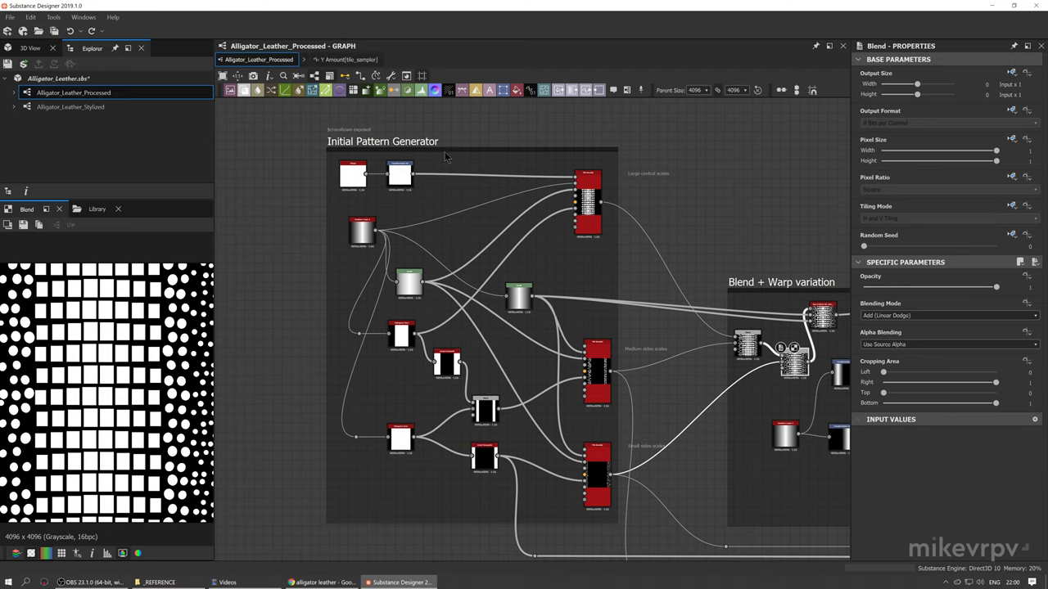
{"action": "left_click_drag", "start_coordinate": [296, 123], "coordinate": [659, 528]}
{"action": "left_click", "coordinate": [684, 503]}
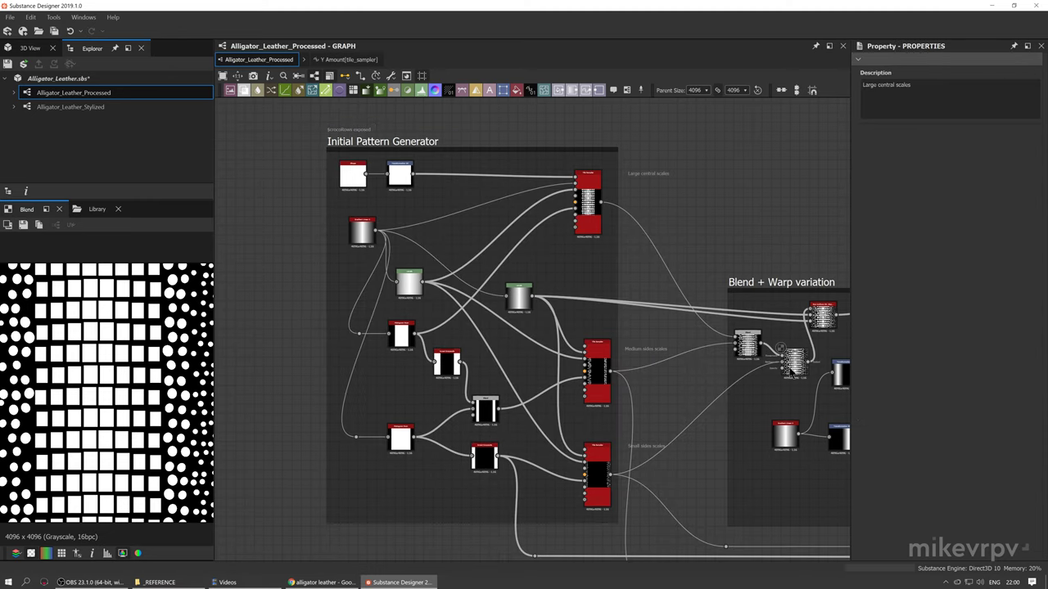
{"action": "scroll", "coordinate": [25, 373], "scroll_direction": "down", "scroll_amount": 2}
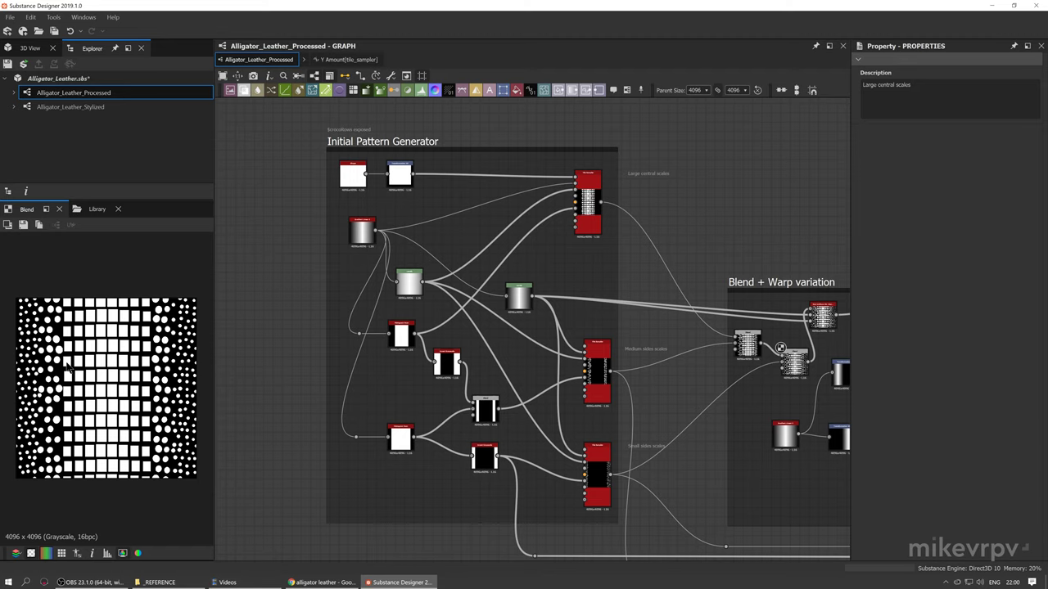
{"action": "middle_click_drag", "start_coordinate": [521, 226], "coordinate": [519, 236]}
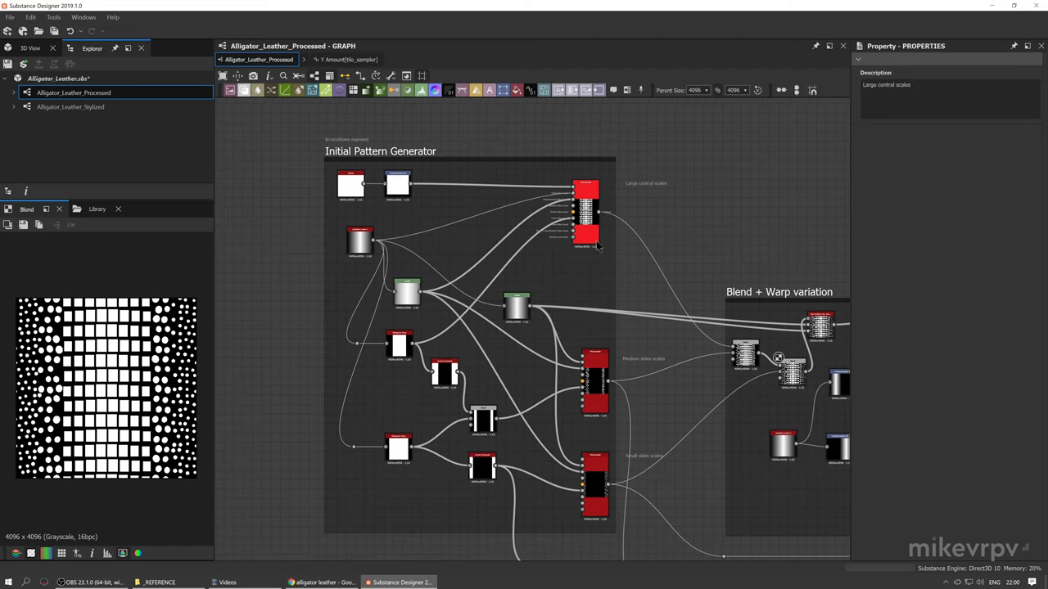
Show the parameters of the large central scales Tile Sampler and examine the nodes feeding its inputs
{"action": "scroll", "coordinate": [604, 264], "scroll_direction": "up", "scroll_amount": 3}
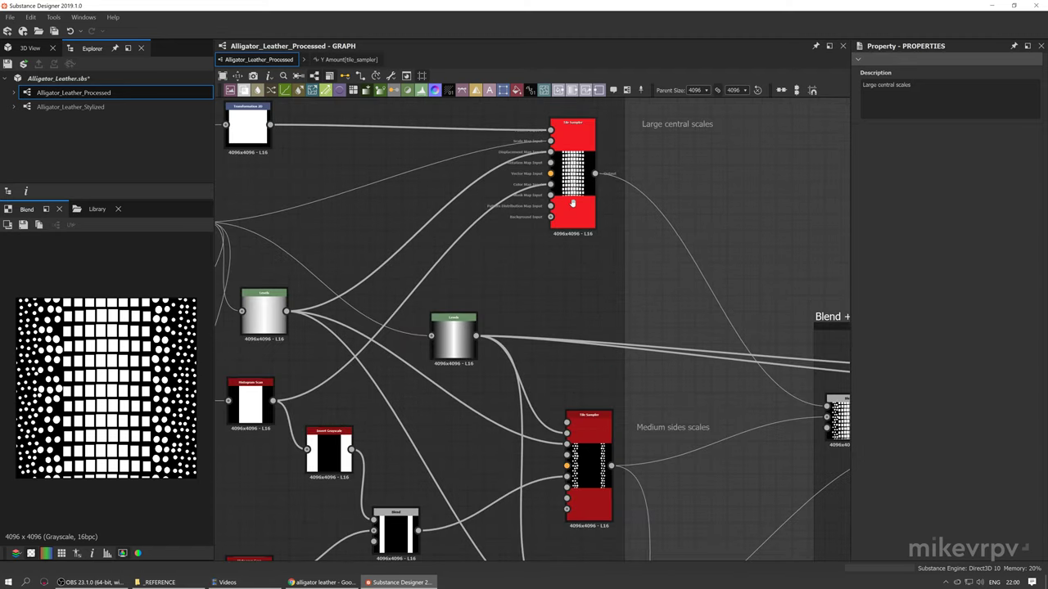
{"action": "middle_click_drag", "start_coordinate": [580, 234], "coordinate": [642, 315]}
{"action": "scroll", "coordinate": [642, 315], "scroll_direction": "up", "scroll_amount": 1}
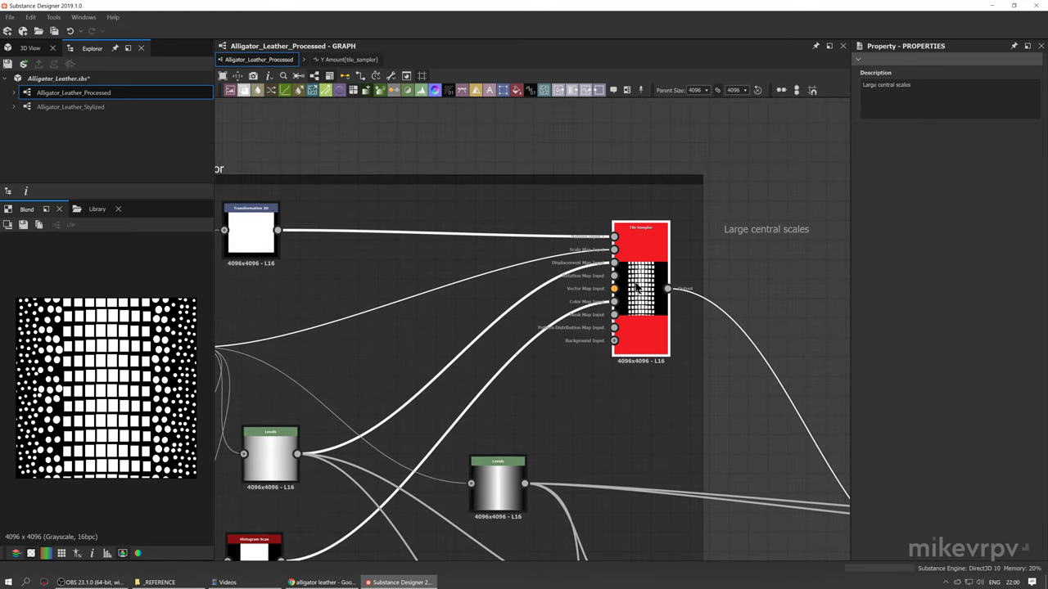
{"action": "left_click", "coordinate": [638, 285]}
{"action": "scroll", "coordinate": [638, 284], "scroll_direction": "down", "scroll_amount": 2}
{"action": "scroll", "coordinate": [573, 245], "scroll_direction": "up", "scroll_amount": 2}
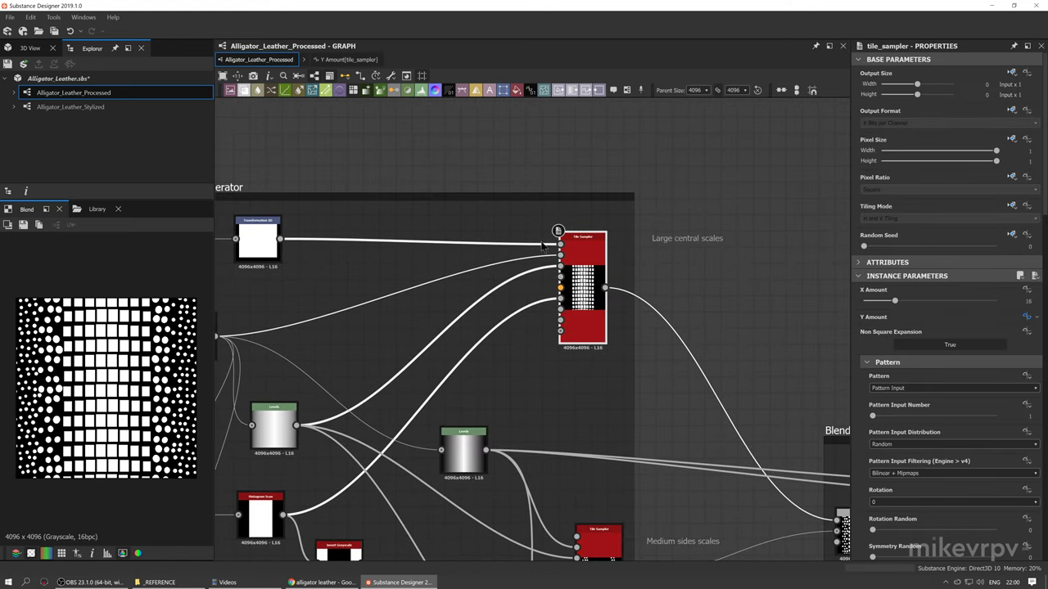
{"action": "middle_click_drag", "start_coordinate": [393, 239], "coordinate": [571, 236]}
{"action": "scroll", "coordinate": [735, 235], "scroll_direction": "up", "scroll_amount": 1}
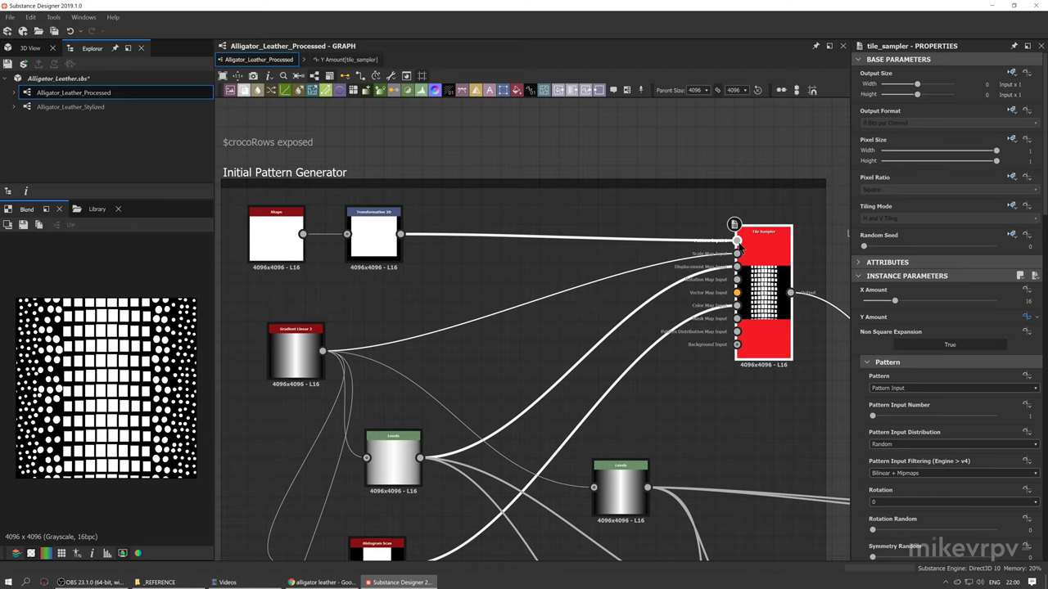
Examine the Shape and Transformation 2D nodes that feed the pattern input of the large central scales Tile Sampler
{"action": "scroll", "coordinate": [737, 238], "scroll_direction": "up", "scroll_amount": 1}
{"action": "scroll", "coordinate": [736, 242], "scroll_direction": "up", "scroll_amount": 3}
{"action": "scroll", "coordinate": [737, 242], "scroll_direction": "down", "scroll_amount": 3}
{"action": "middle_click_drag", "start_coordinate": [524, 236], "coordinate": [661, 246]}
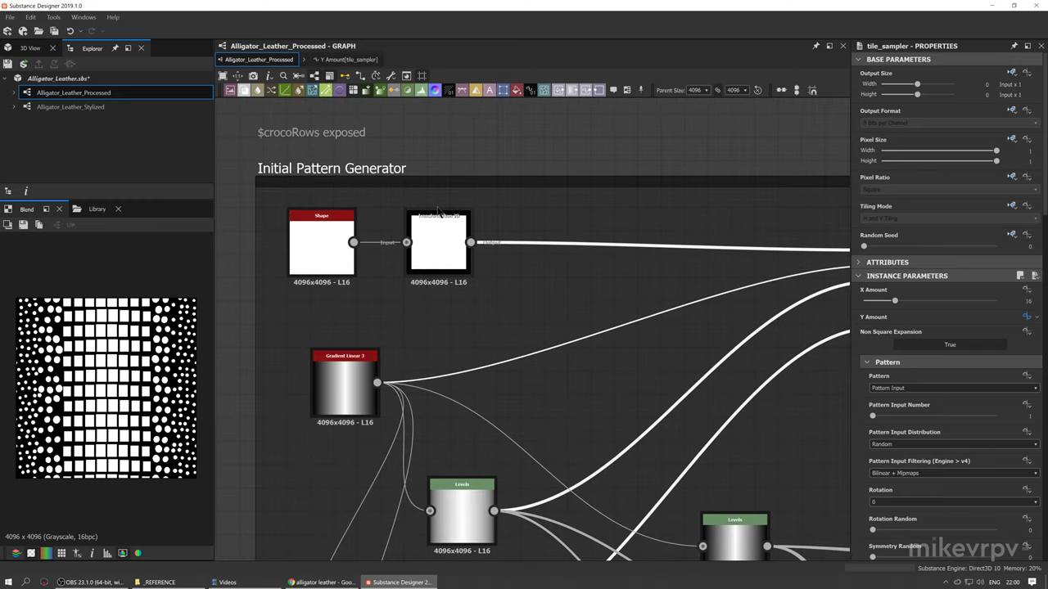
{"action": "scroll", "coordinate": [464, 249], "scroll_direction": "down", "scroll_amount": 1}
{"action": "middle_click_drag", "start_coordinate": [537, 249], "coordinate": [460, 246]}
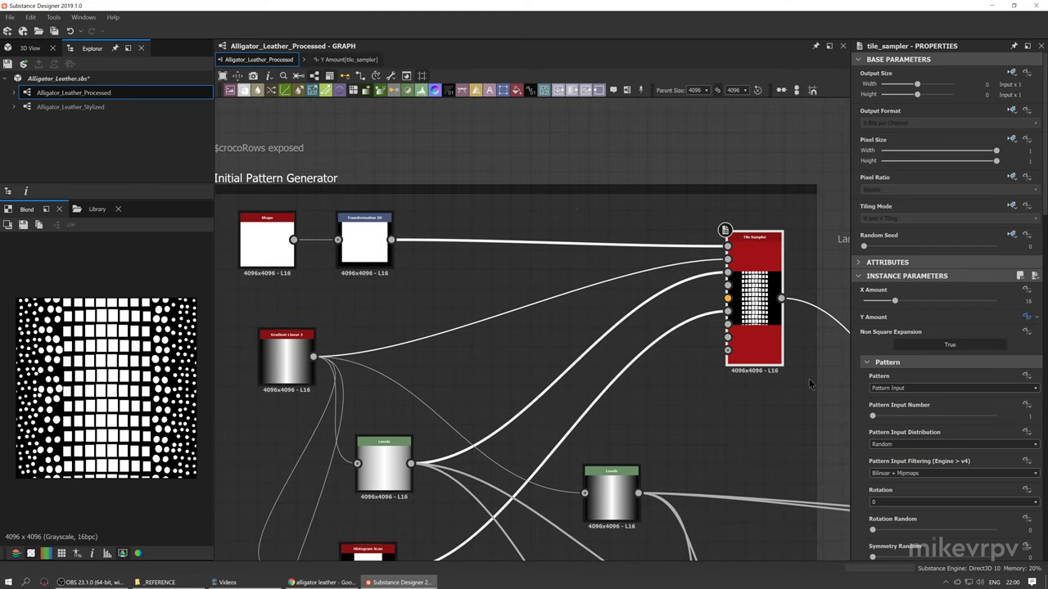
Look through the available Pattern types of the large central scales Tile Sampler, keeping Pattern Input
{"action": "left_click", "coordinate": [895, 388]}
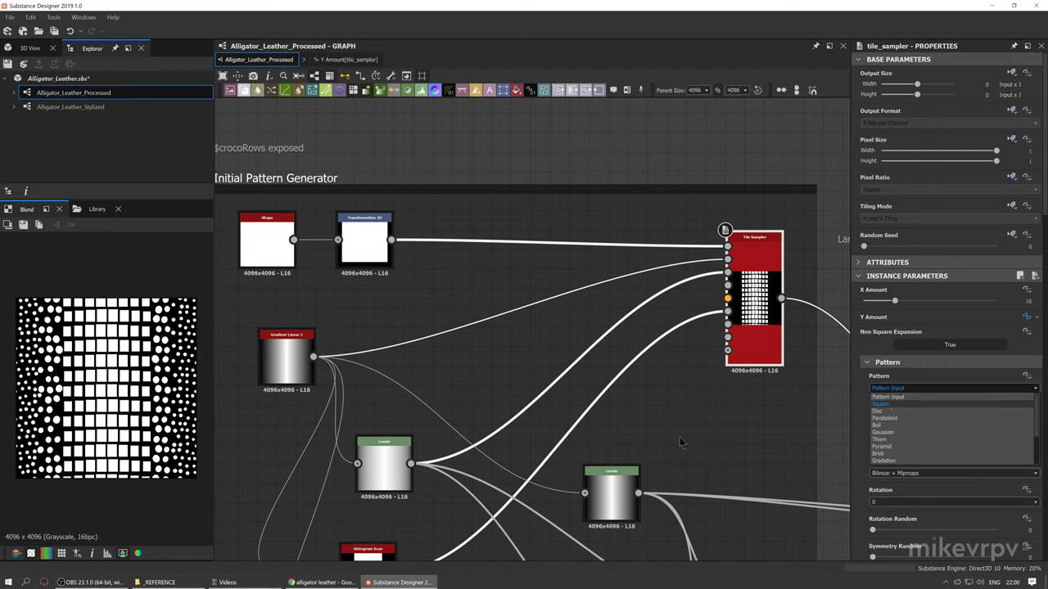
{"action": "left_click", "coordinate": [738, 427]}
{"action": "middle_click_drag", "start_coordinate": [675, 337], "coordinate": [674, 295]}
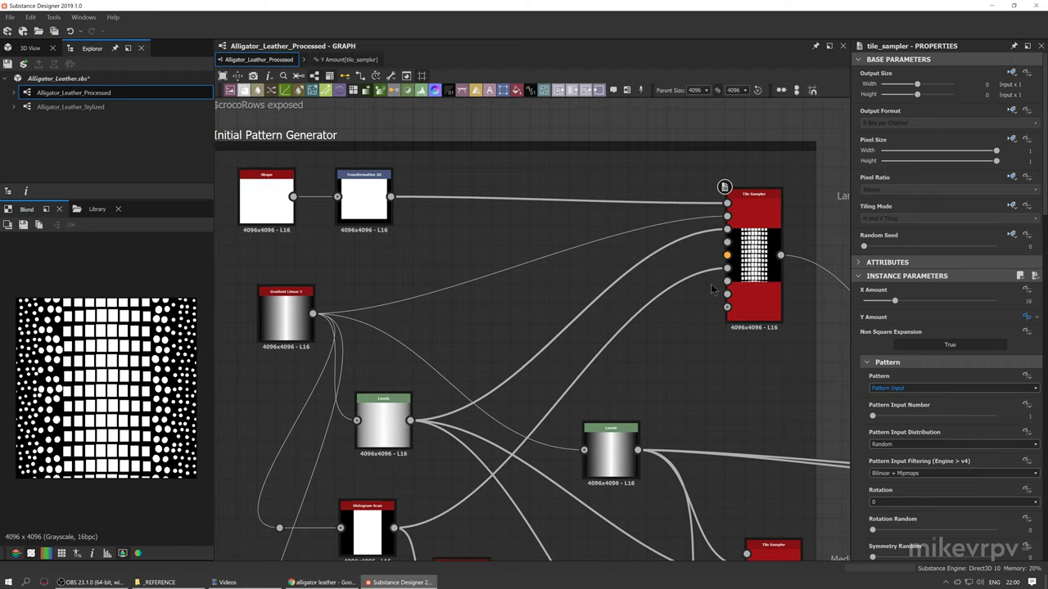
Preview the output of the large central scales Tile Sampler and inspect how the squares vary in size
{"action": "middle_click_drag", "start_coordinate": [458, 299], "coordinate": [482, 290]}
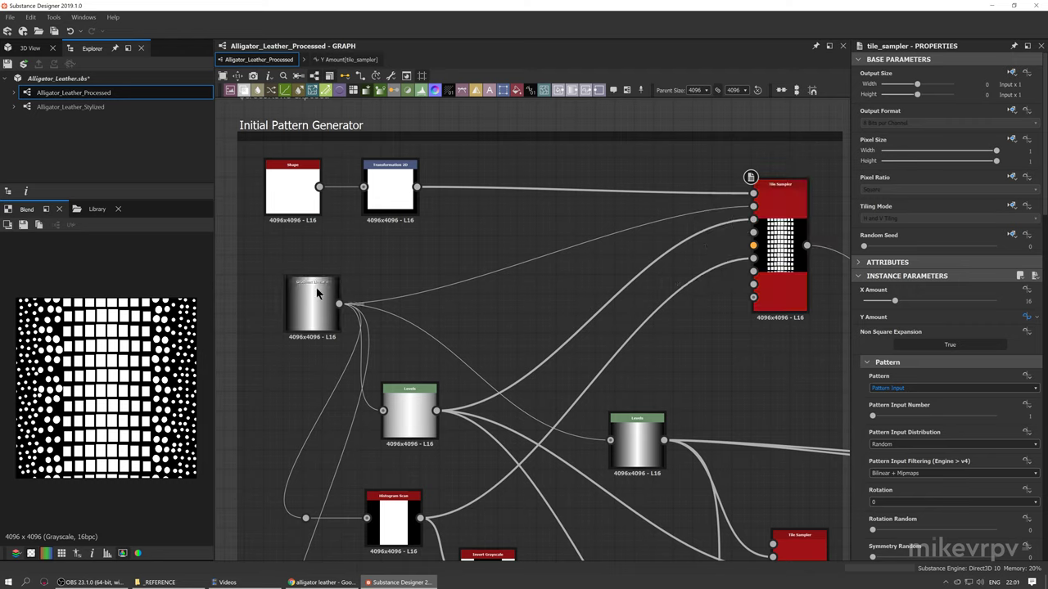
{"action": "double_click", "coordinate": [769, 201]}
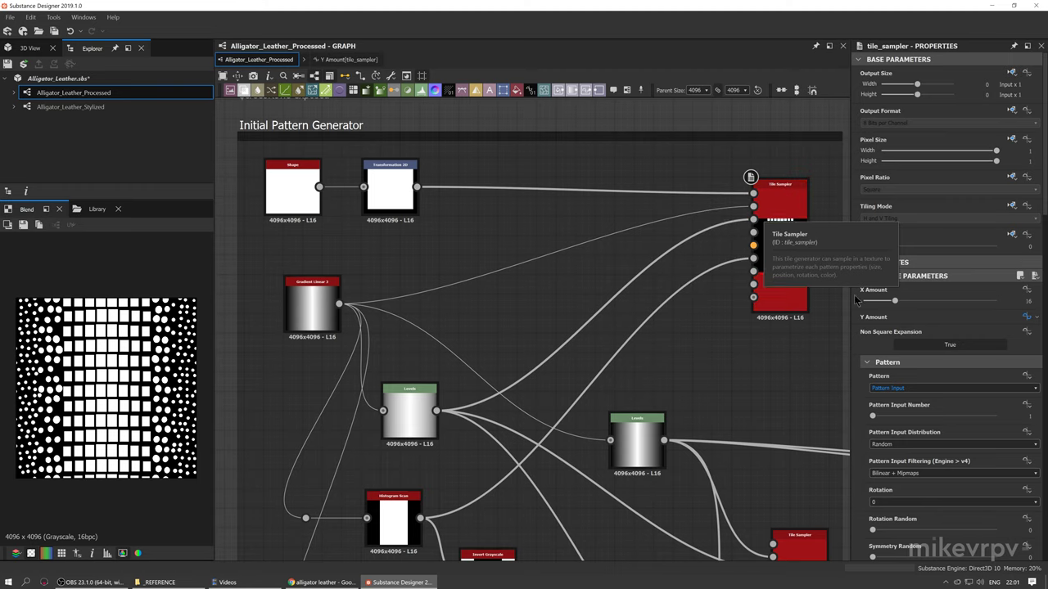
{"action": "scroll", "coordinate": [127, 351], "scroll_direction": "up", "scroll_amount": 5}
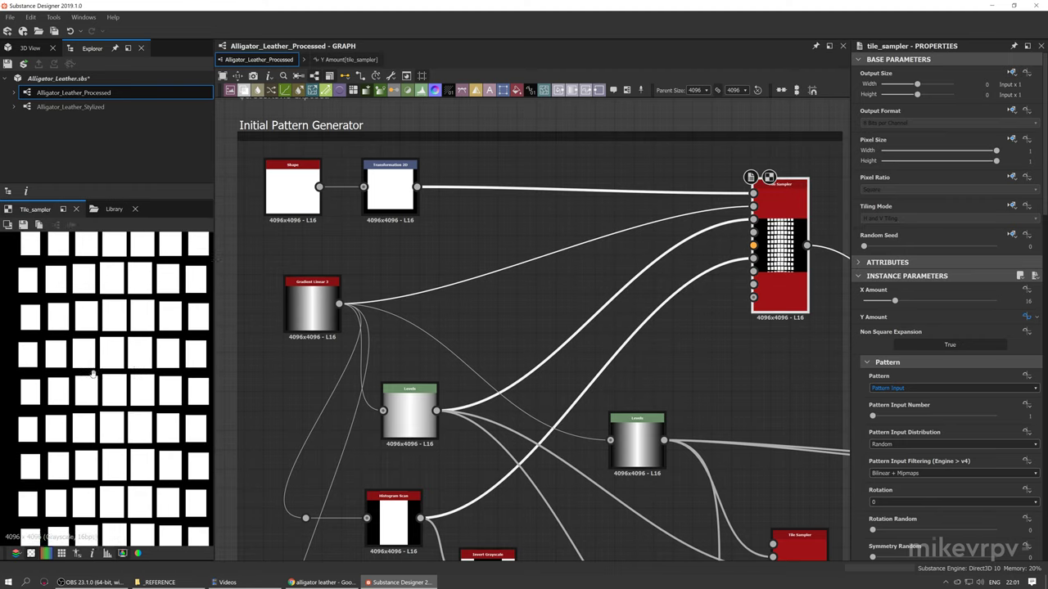
{"action": "scroll", "coordinate": [133, 351], "scroll_direction": "down", "scroll_amount": 1}
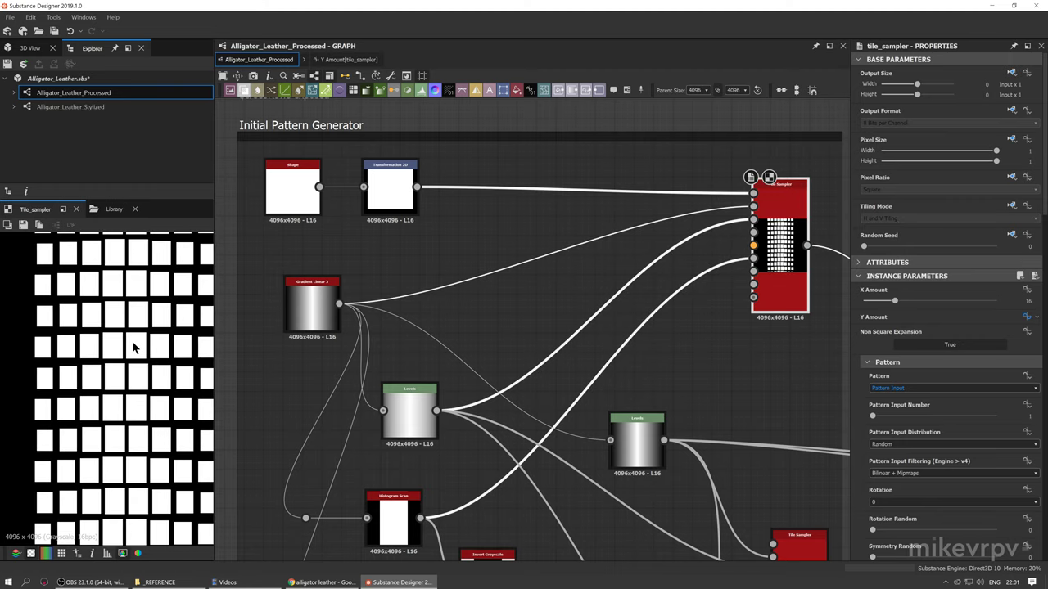
{"action": "scroll", "coordinate": [135, 347], "scroll_direction": "down", "scroll_amount": 1}
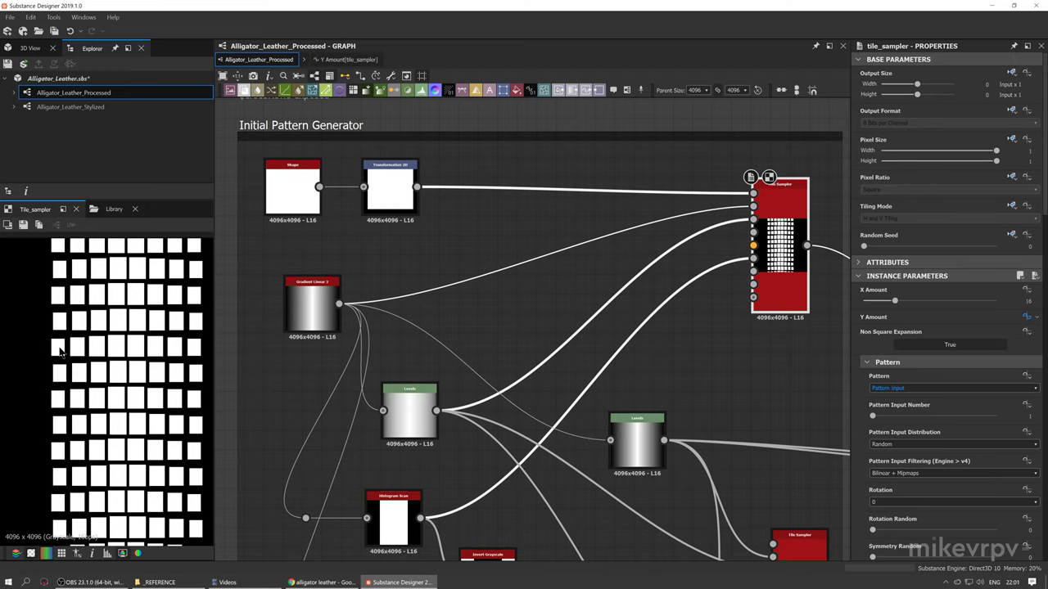
Preview the Levels node fed by Gradient Linear 3 and inspect its gradient and histogram
{"action": "scroll", "coordinate": [435, 378], "scroll_direction": "up", "scroll_amount": 3}
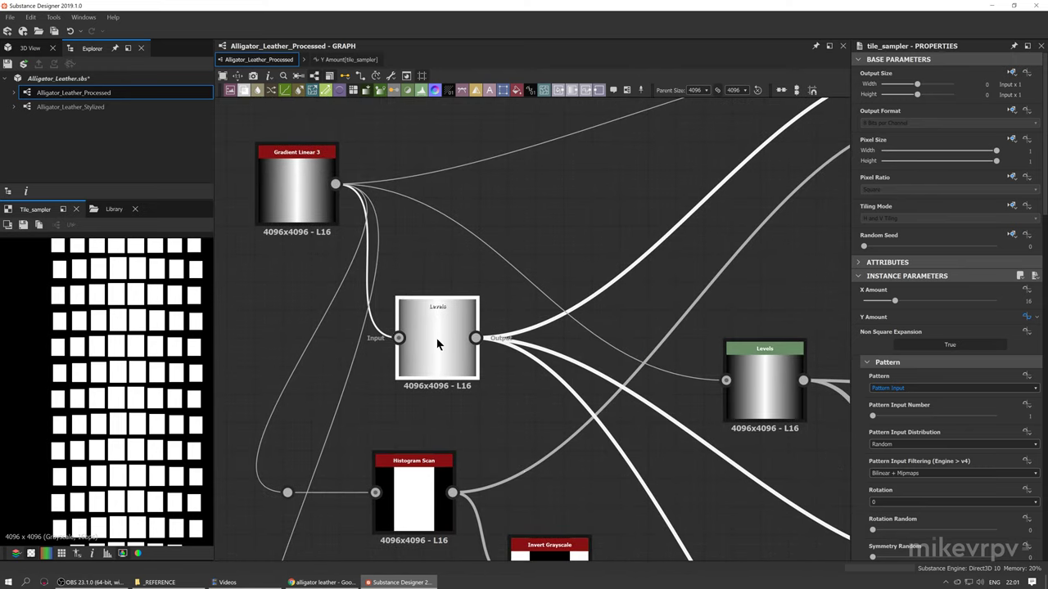
{"action": "left_click", "coordinate": [398, 327]}
{"action": "double_click", "coordinate": [395, 327]}
{"action": "scroll", "coordinate": [123, 315], "scroll_direction": "down", "scroll_amount": 2}
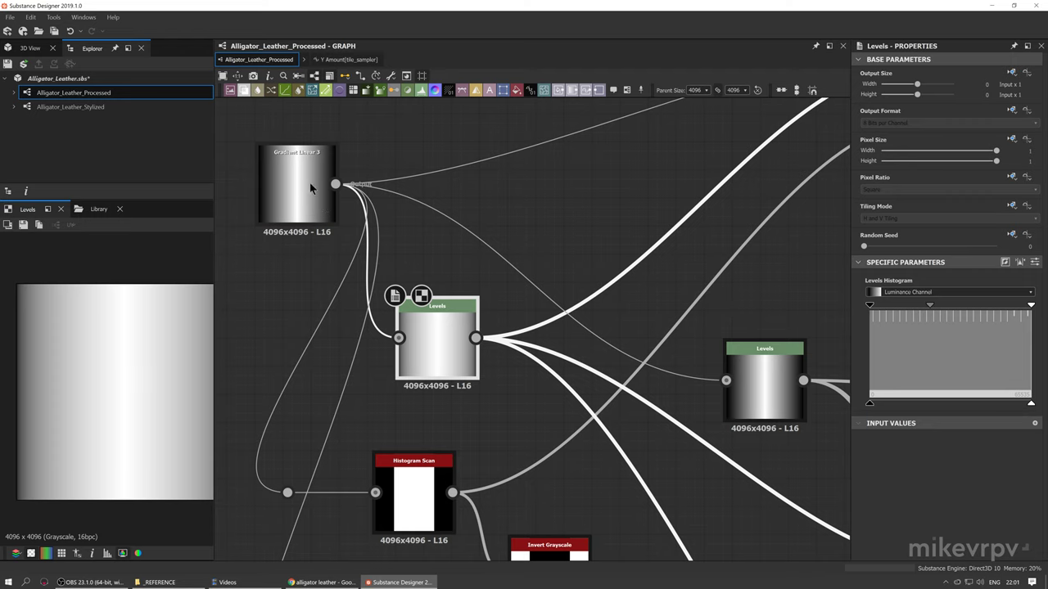
Preview the large central scales Tile Sampler again and examine its Position and displacement parameters
{"action": "scroll", "coordinate": [143, 373], "scroll_direction": "down", "scroll_amount": 1}
{"action": "scroll", "coordinate": [507, 306], "scroll_direction": "down", "scroll_amount": 1}
{"action": "middle_click_drag", "start_coordinate": [508, 306], "coordinate": [399, 329]}
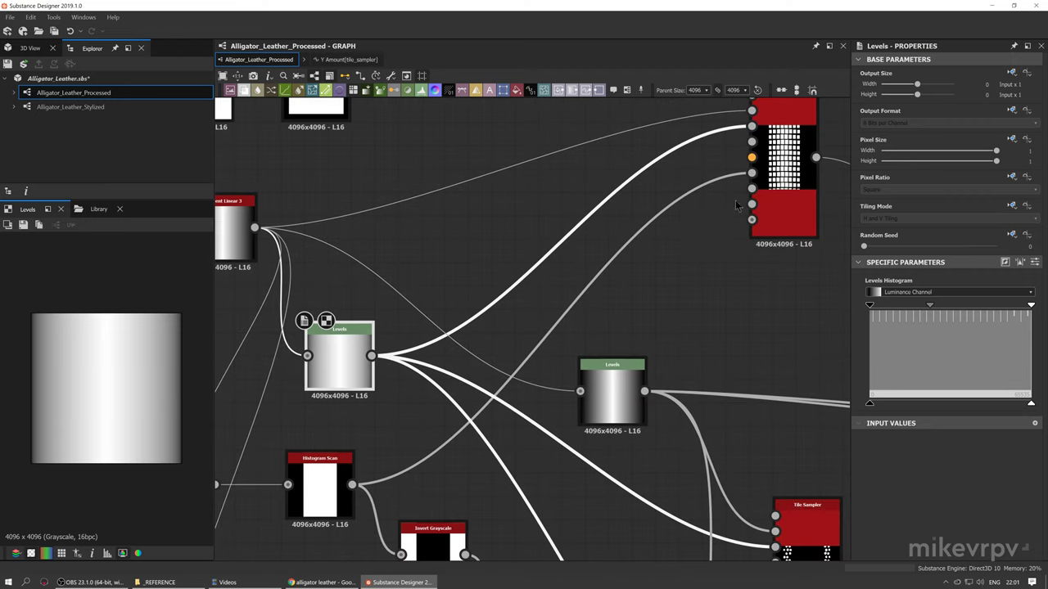
{"action": "left_click", "coordinate": [775, 164]}
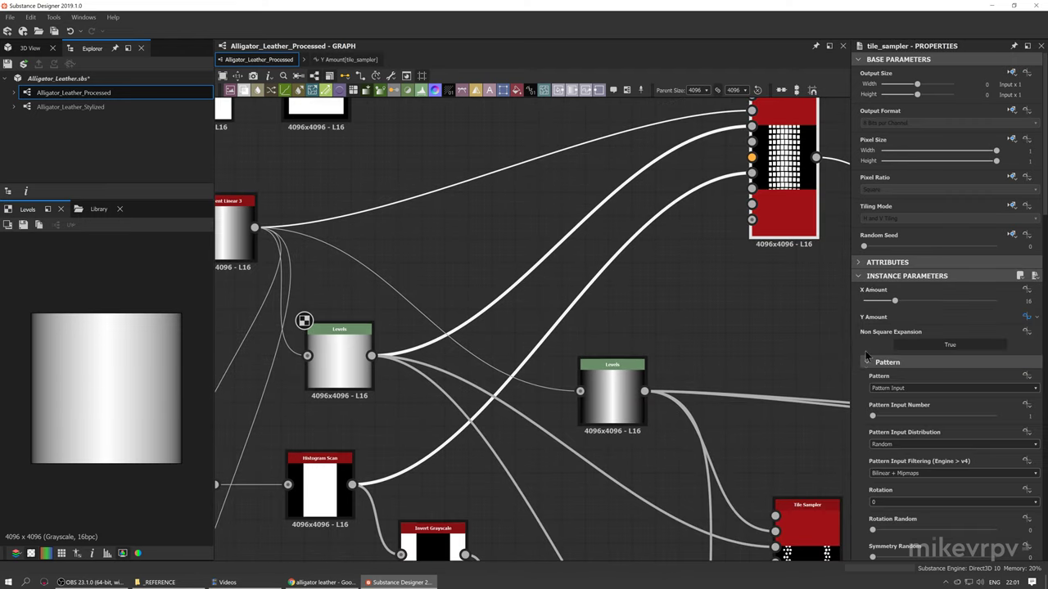
{"action": "double_click", "coordinate": [776, 168]}
{"action": "scroll", "coordinate": [105, 361], "scroll_direction": "up", "scroll_amount": 2}
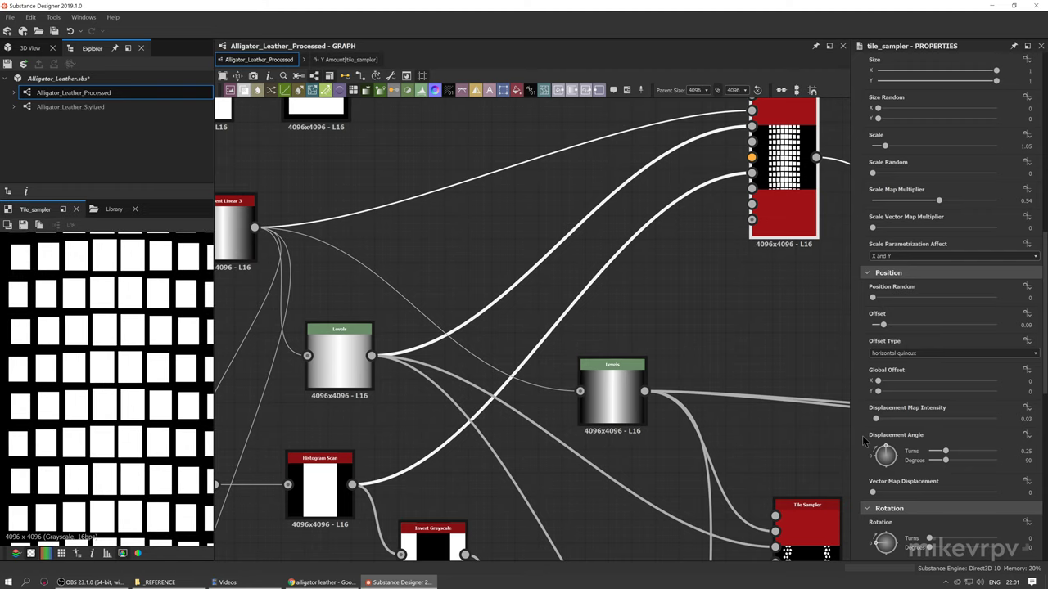
{"action": "scroll", "coordinate": [867, 442], "scroll_direction": "down", "scroll_amount": 1}
{"action": "middle_click_drag", "start_coordinate": [85, 380], "coordinate": [141, 357]}
Try a Displacement Map Intensity of 0.3 on the large central scales Tile Sampler and inspect the shifted rows
{"action": "left_click", "coordinate": [1029, 385]}
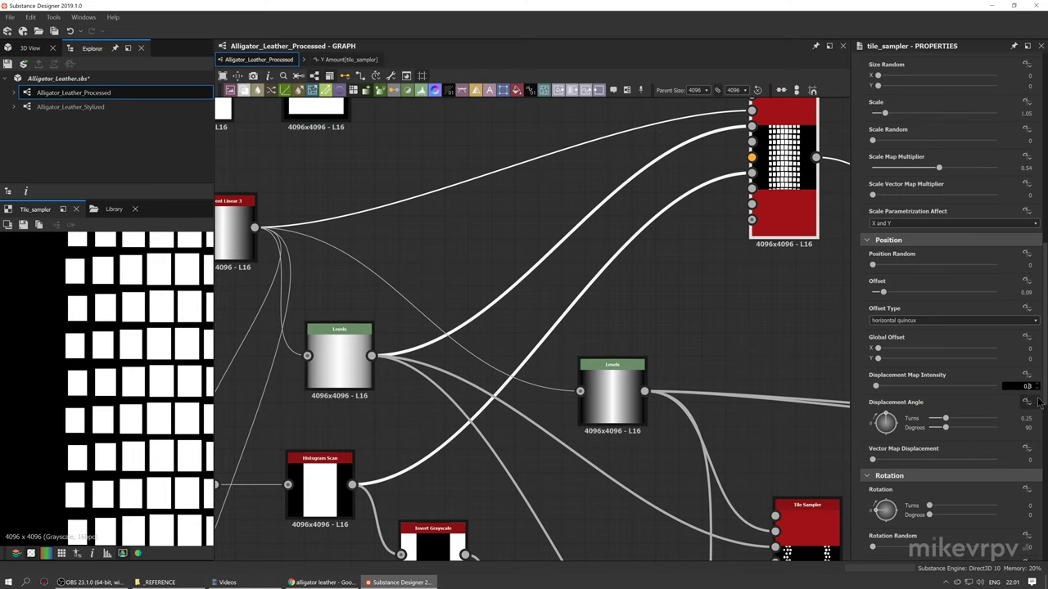
{"action": "key", "text": "Return"}
{"action": "scroll", "coordinate": [99, 334], "scroll_direction": "down", "scroll_amount": 3}
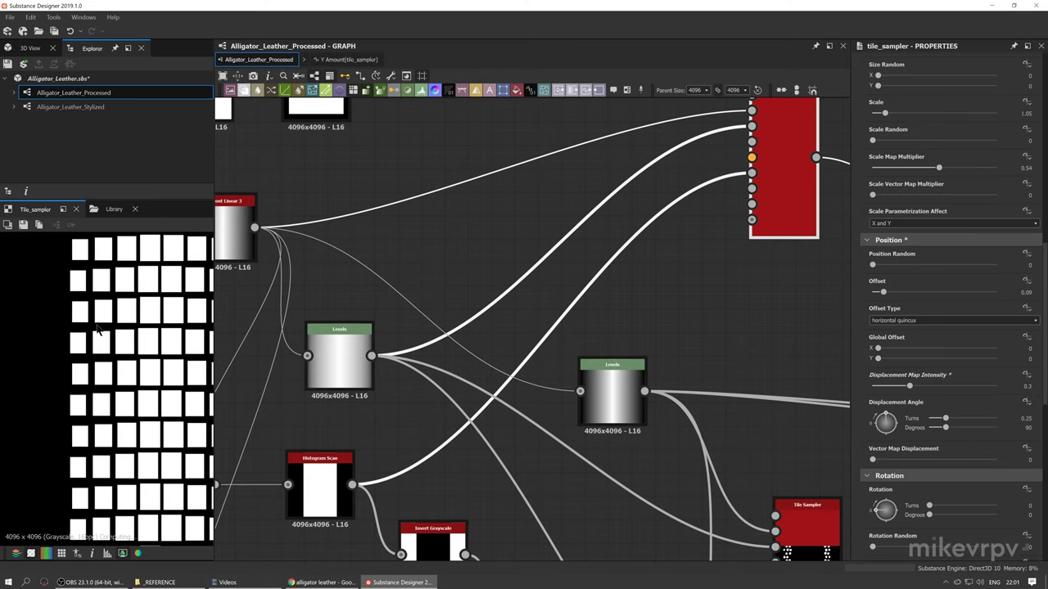
Undo the Displacement Map Intensity change on the large central scales Tile Sampler
{"action": "key", "text": "ctrl+z"}
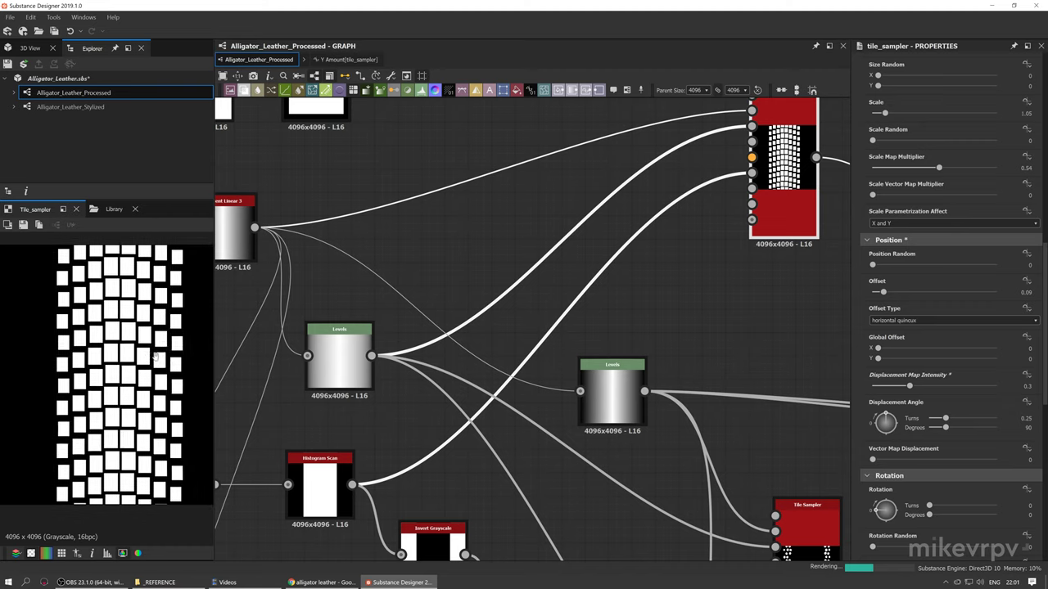
{"action": "left_click", "coordinate": [1026, 386]}
{"action": "left_click_drag", "start_coordinate": [1032, 386], "coordinate": [968, 391]}
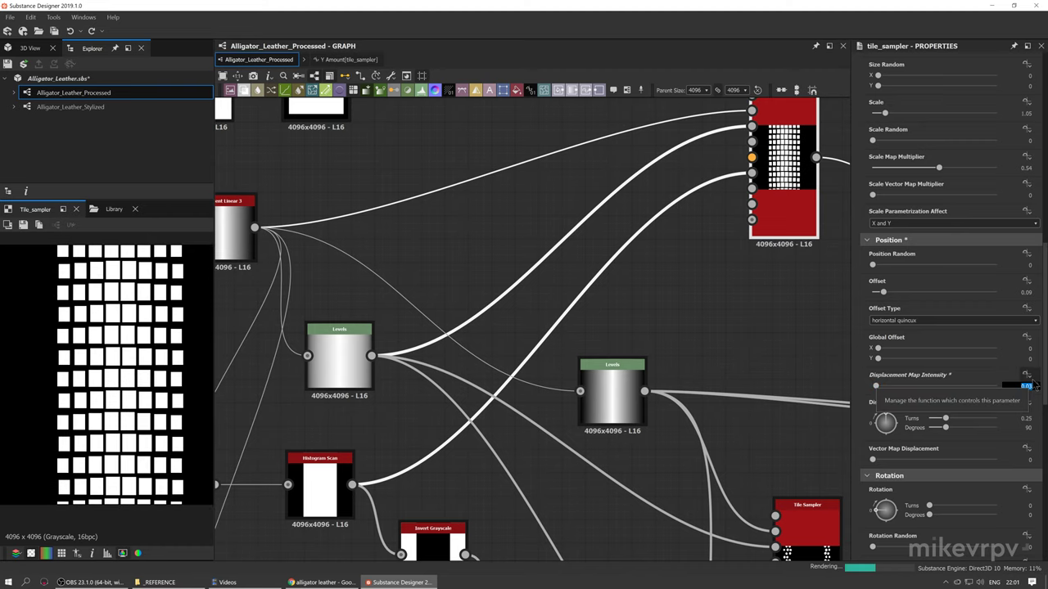
Preview the upper Histogram Scan node that masks the central scales and show its Position and Contrast parameters
{"action": "scroll", "coordinate": [753, 305], "scroll_direction": "down", "scroll_amount": 2}
{"action": "middle_click_drag", "start_coordinate": [713, 313], "coordinate": [604, 193]}
{"action": "left_click", "coordinate": [615, 270]}
{"action": "middle_click_drag", "start_coordinate": [428, 260], "coordinate": [451, 238]}
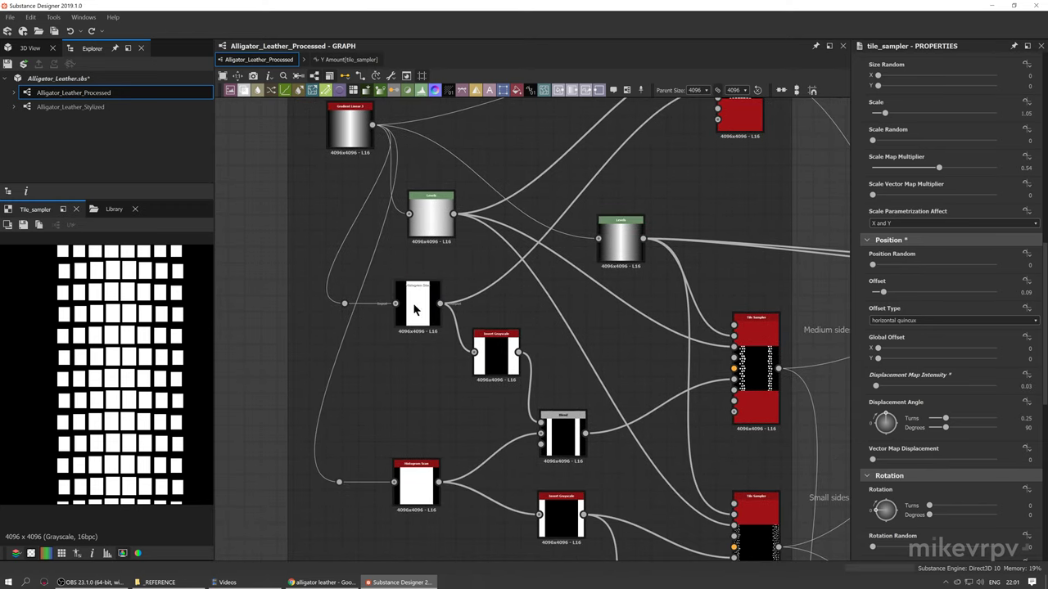
{"action": "scroll", "coordinate": [422, 311], "scroll_direction": "down", "scroll_amount": 1}
{"action": "middle_click_drag", "start_coordinate": [422, 311], "coordinate": [360, 252]}
{"action": "scroll", "coordinate": [521, 283], "scroll_direction": "up", "scroll_amount": 1}
{"action": "middle_click_drag", "start_coordinate": [481, 263], "coordinate": [519, 267]}
{"action": "middle_click_drag", "start_coordinate": [422, 267], "coordinate": [498, 336]}
{"action": "left_click", "coordinate": [427, 315]}
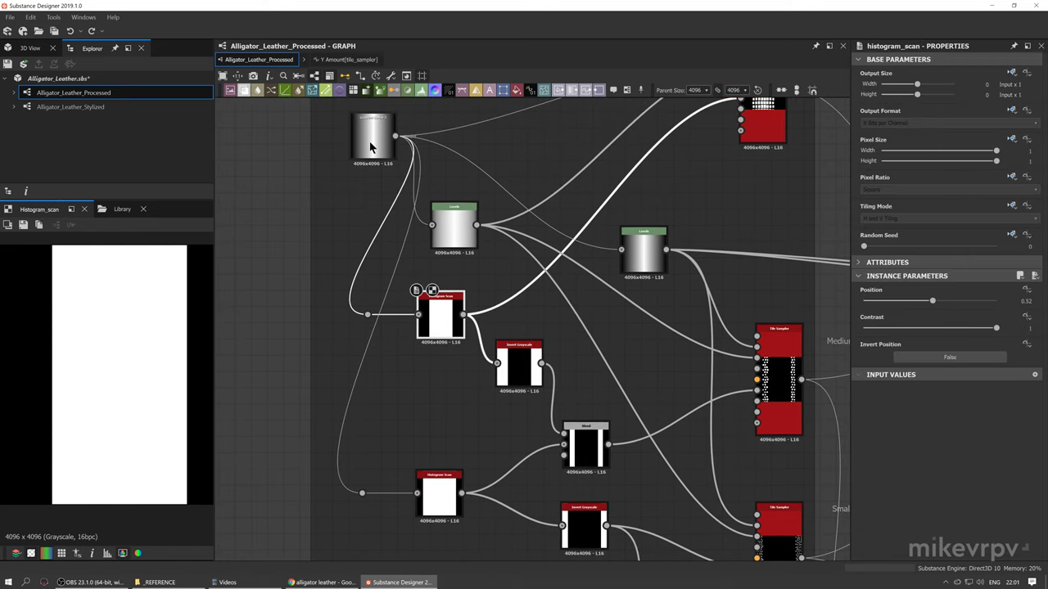
Preview in turn the upper Invert Grayscale, the Multiply Blend and the lower Invert Grayscale masks for the side scales
{"action": "left_click", "coordinate": [526, 369]}
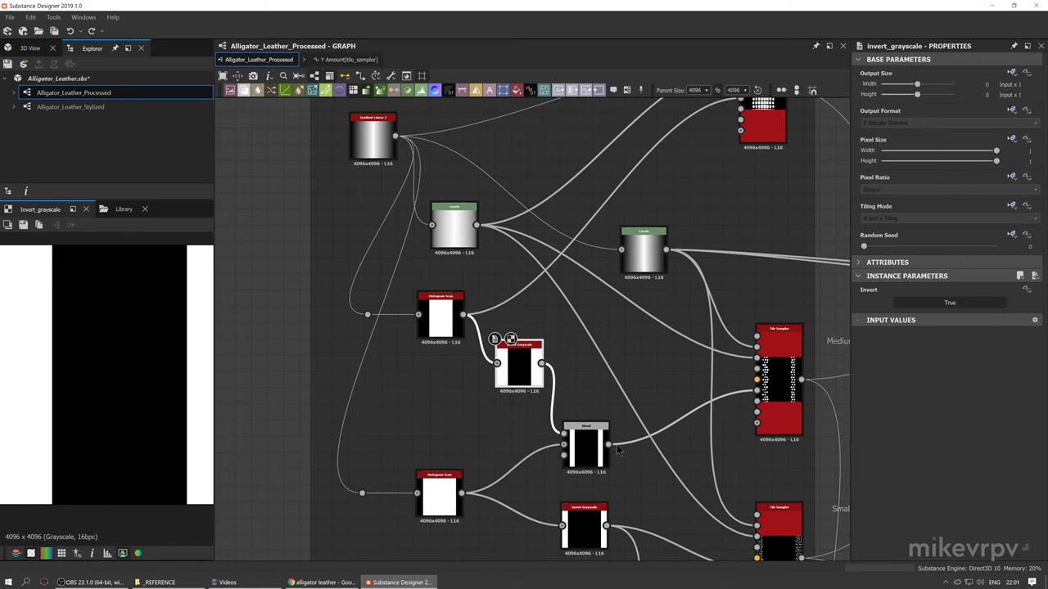
{"action": "left_click", "coordinate": [585, 446]}
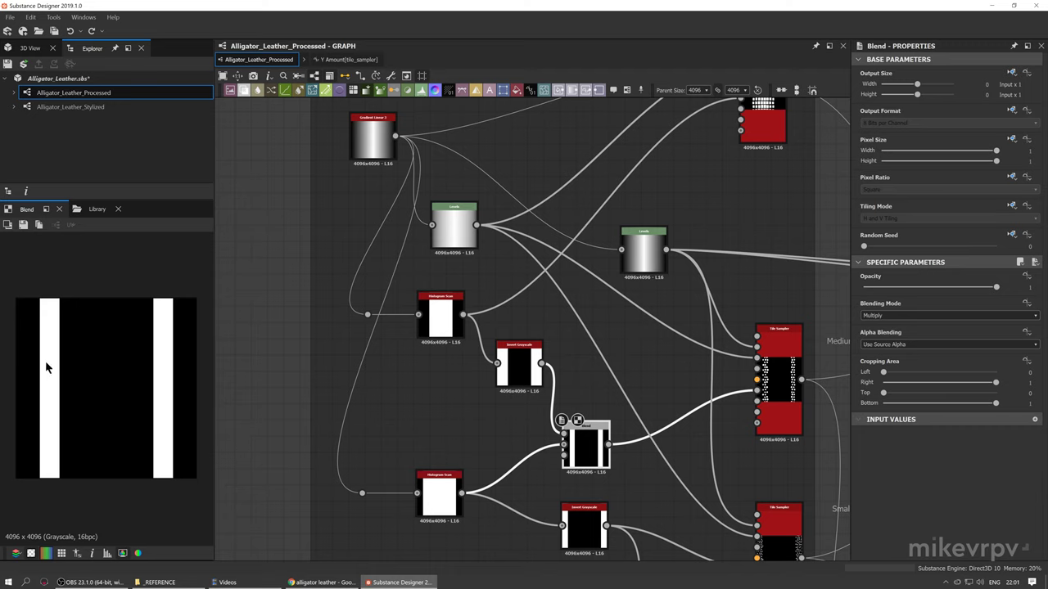
{"action": "middle_click_drag", "start_coordinate": [626, 488], "coordinate": [609, 426]}
{"action": "left_click", "coordinate": [567, 465]}
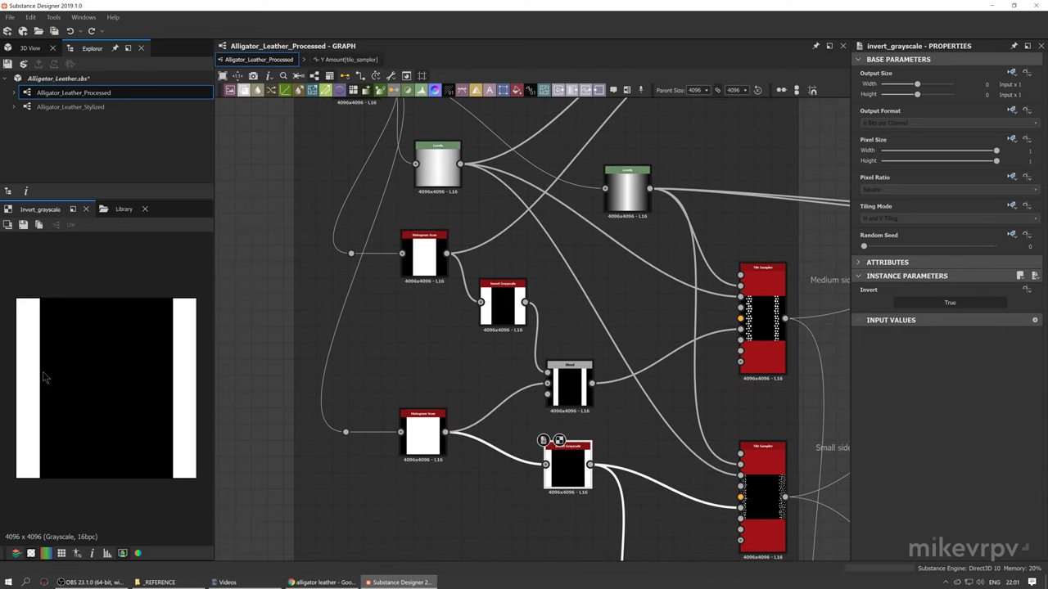
Preview the medium sides scales Tile Sampler and examine its Disc pattern parameters and the output close up
{"action": "middle_click_drag", "start_coordinate": [667, 382], "coordinate": [543, 336]}
{"action": "scroll", "coordinate": [536, 335], "scroll_direction": "down", "scroll_amount": 1}
{"action": "left_click", "coordinate": [618, 306]}
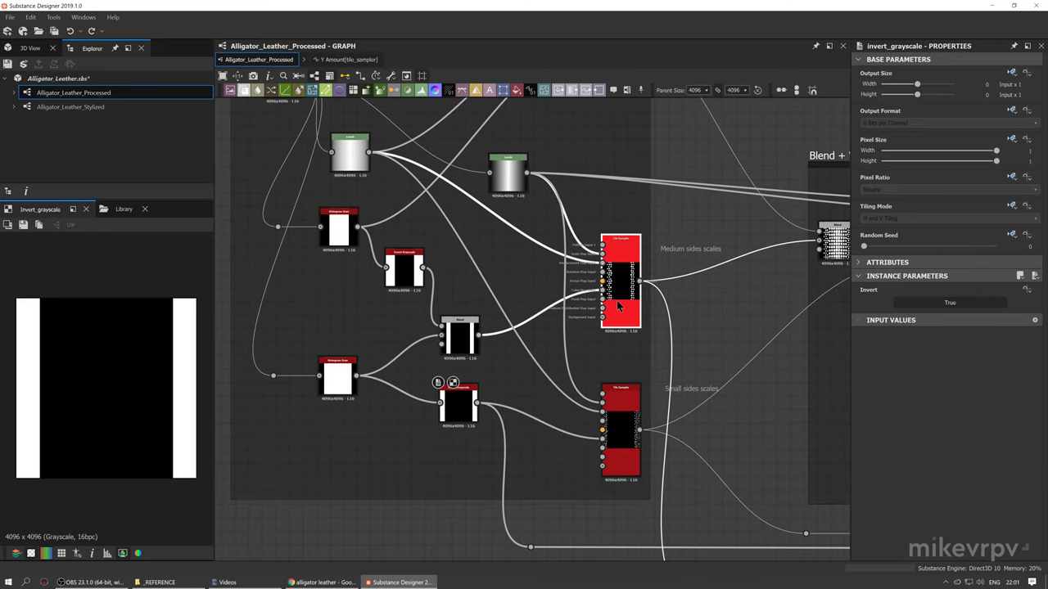
{"action": "left_click", "coordinate": [618, 304]}
{"action": "scroll", "coordinate": [620, 303], "scroll_direction": "up", "scroll_amount": 2}
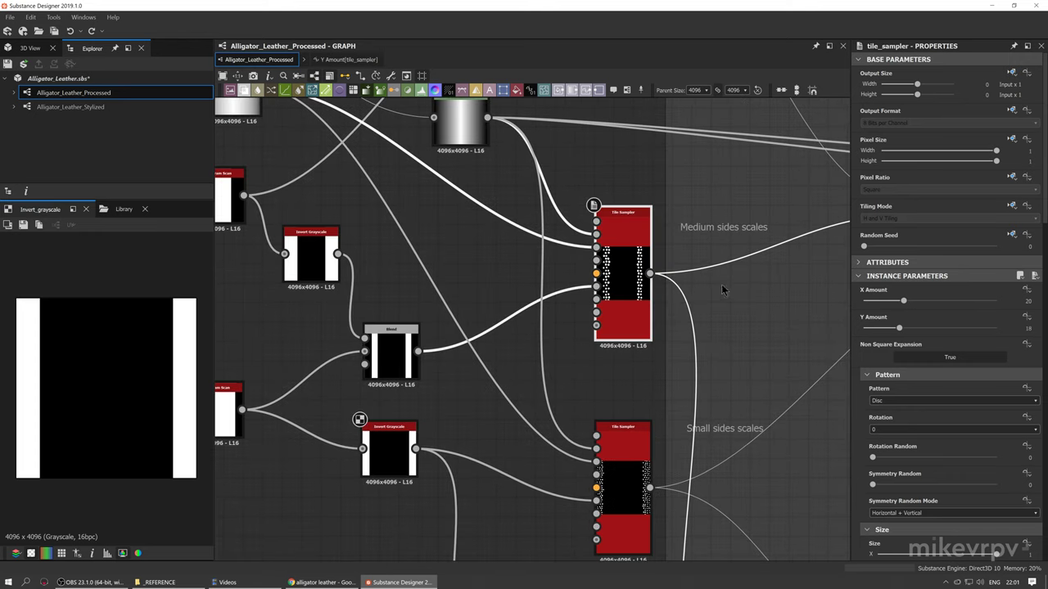
{"action": "middle_click_drag", "start_coordinate": [644, 346], "coordinate": [660, 345]}
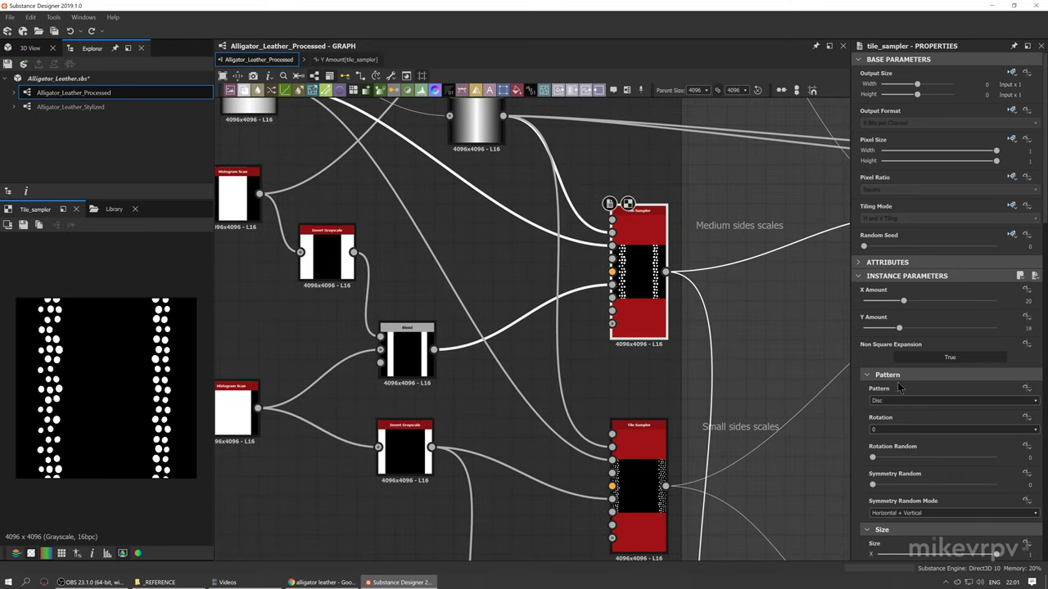
{"action": "scroll", "coordinate": [148, 350], "scroll_direction": "up", "scroll_amount": 3}
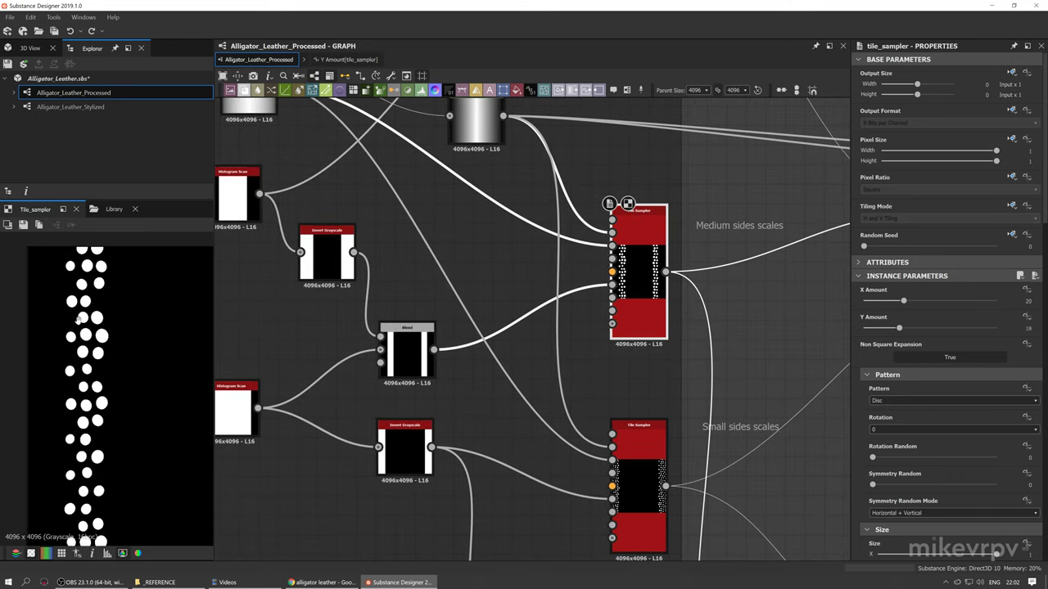
Preview the small sides scales Tile Sampler output and compare its Disc pattern parameters with those of the medium sides scales Tile Sampler
{"action": "left_click", "coordinate": [637, 495]}
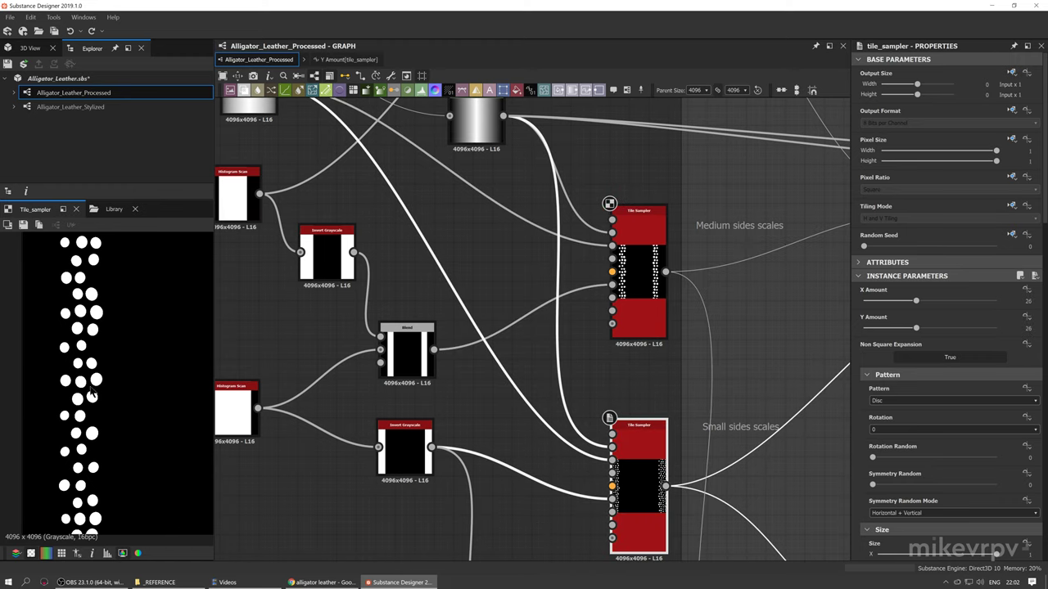
{"action": "double_click", "coordinate": [622, 476]}
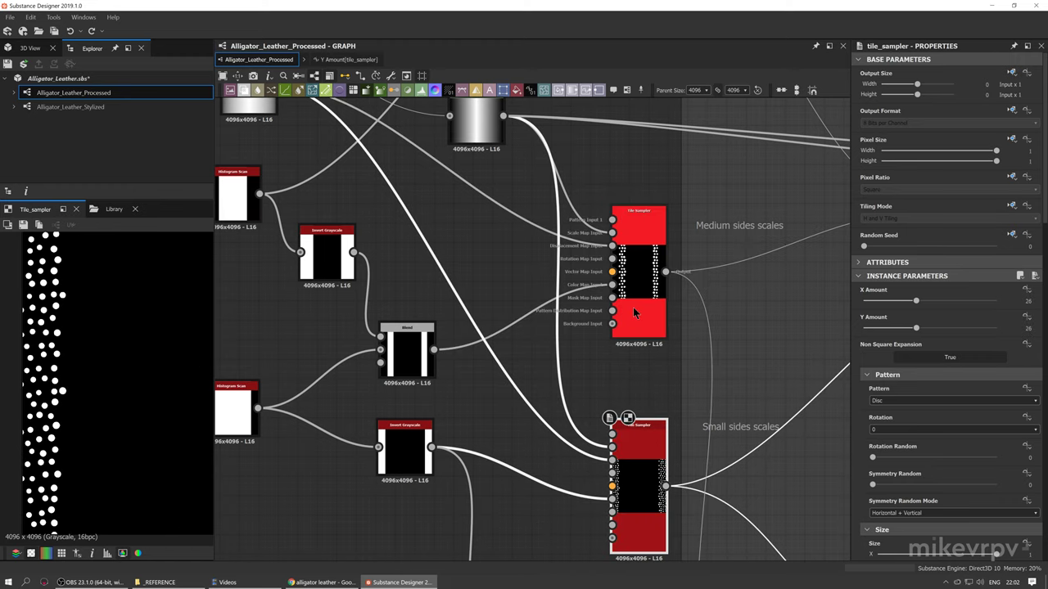
{"action": "left_click", "coordinate": [635, 313]}
{"action": "middle_click_drag", "start_coordinate": [94, 428], "coordinate": [107, 388]}
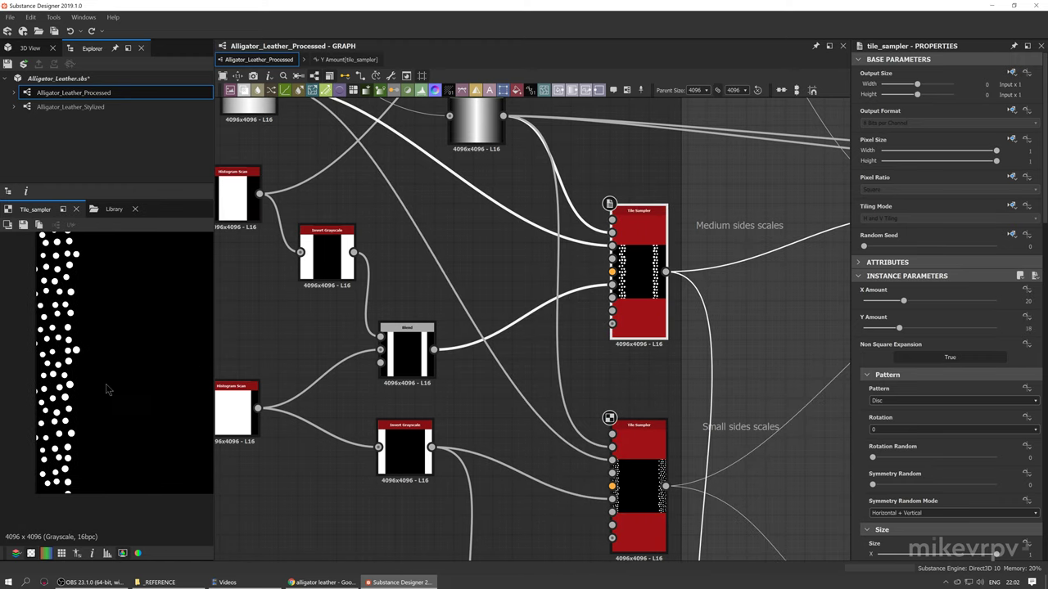
{"action": "left_click", "coordinate": [641, 486]}
{"action": "left_click", "coordinate": [634, 254]}
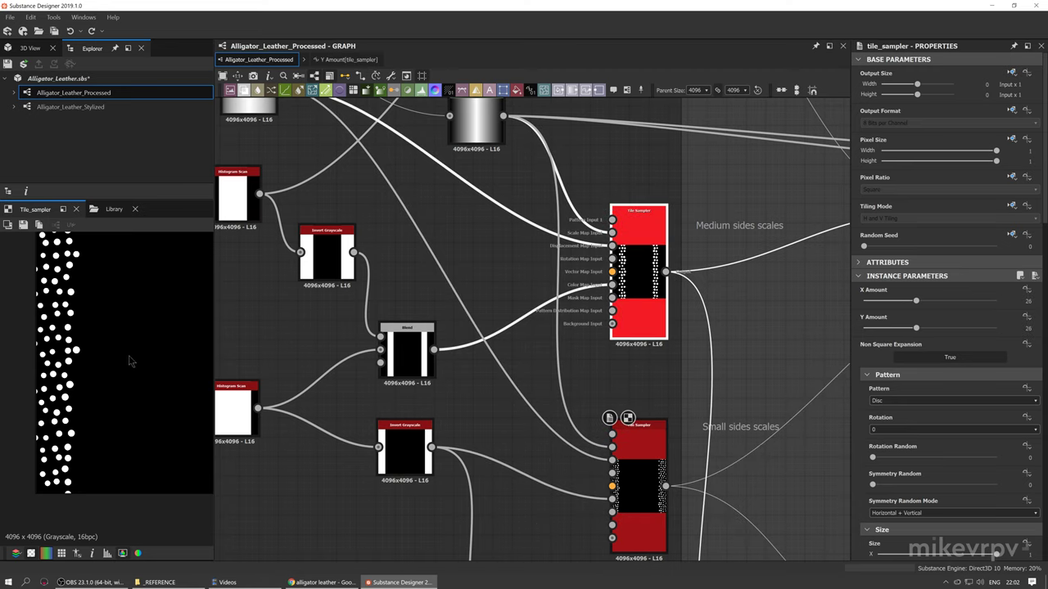
{"action": "scroll", "coordinate": [98, 360], "scroll_direction": "down", "scroll_amount": 5}
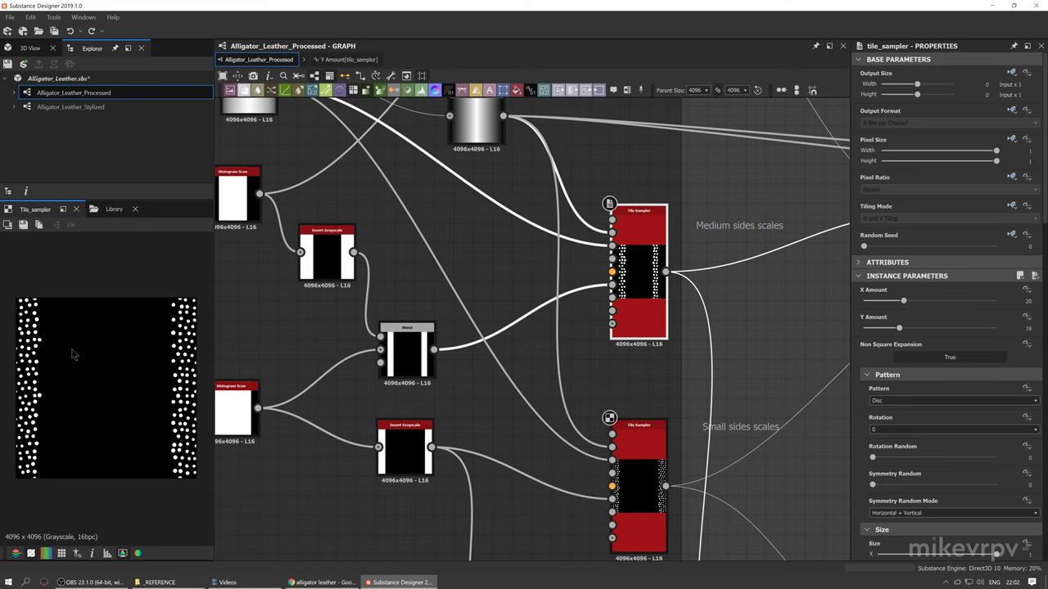
Preview the Add (Linear Dodge) Blend that merges the small sides scales into the pattern and examine the combined scales
{"action": "scroll", "coordinate": [655, 349], "scroll_direction": "down", "scroll_amount": 3}
{"action": "middle_click_drag", "start_coordinate": [705, 320], "coordinate": [562, 334]}
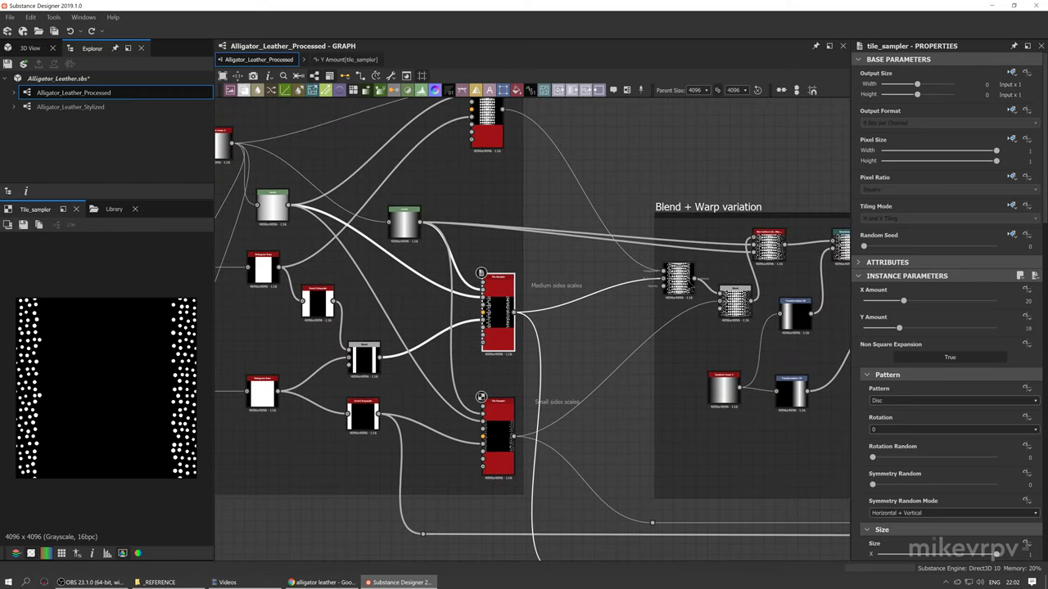
{"action": "left_click", "coordinate": [734, 304]}
{"action": "middle_click_drag", "start_coordinate": [503, 149], "coordinate": [509, 191]}
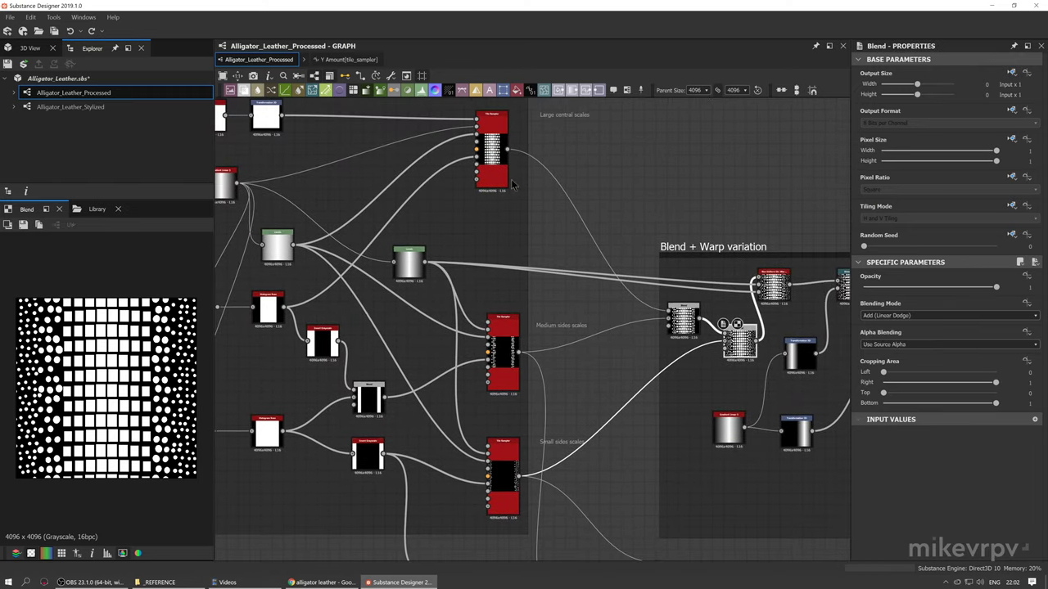
{"action": "scroll", "coordinate": [103, 346], "scroll_direction": "up", "scroll_amount": 4}
{"action": "mouse_move", "coordinate": [102, 348]}
{"action": "middle_mouse_down"}
{"action": "mouse_move", "coordinate": [27, 341]}
{"action": "mouse_move", "coordinate": [117, 353]}
{"action": "middle_mouse_up"}
{"action": "scroll", "coordinate": [115, 347], "scroll_direction": "down", "scroll_amount": 1}
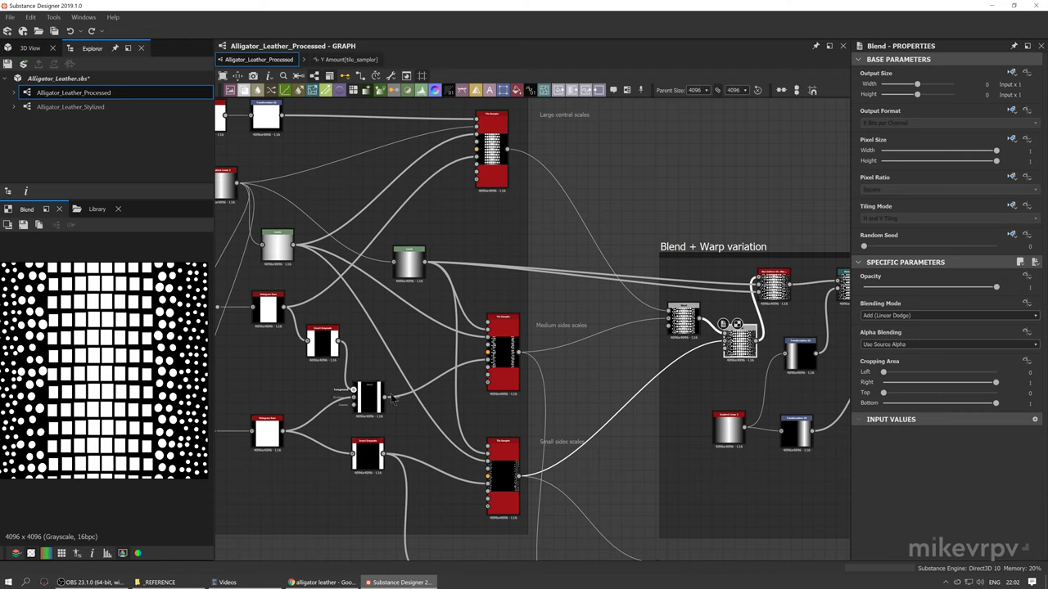
{"action": "middle_click_drag", "start_coordinate": [640, 389], "coordinate": [542, 395]}
{"action": "middle_click_drag", "start_coordinate": [665, 366], "coordinate": [609, 368]}
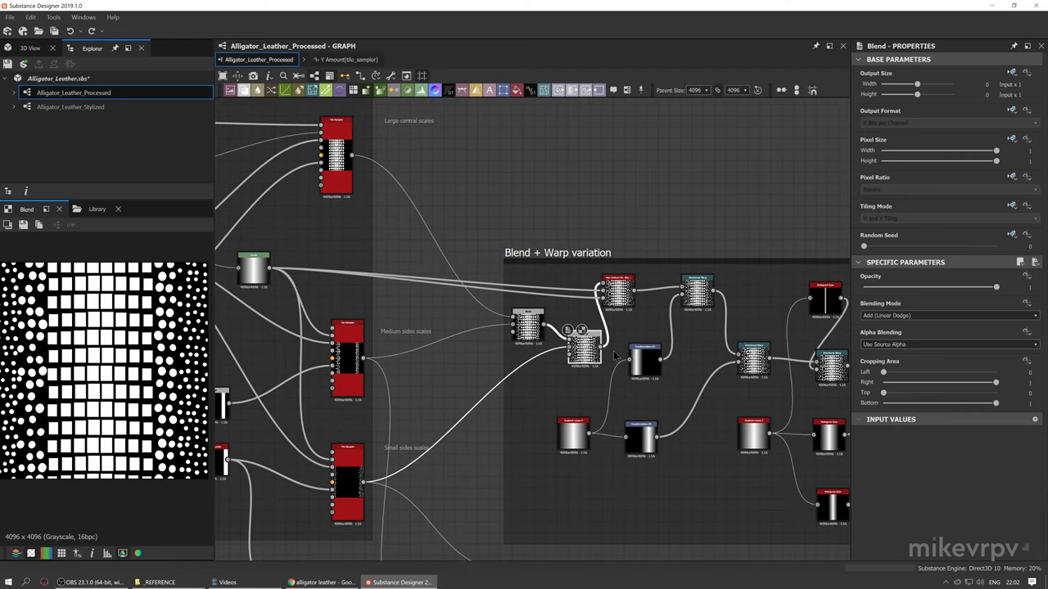
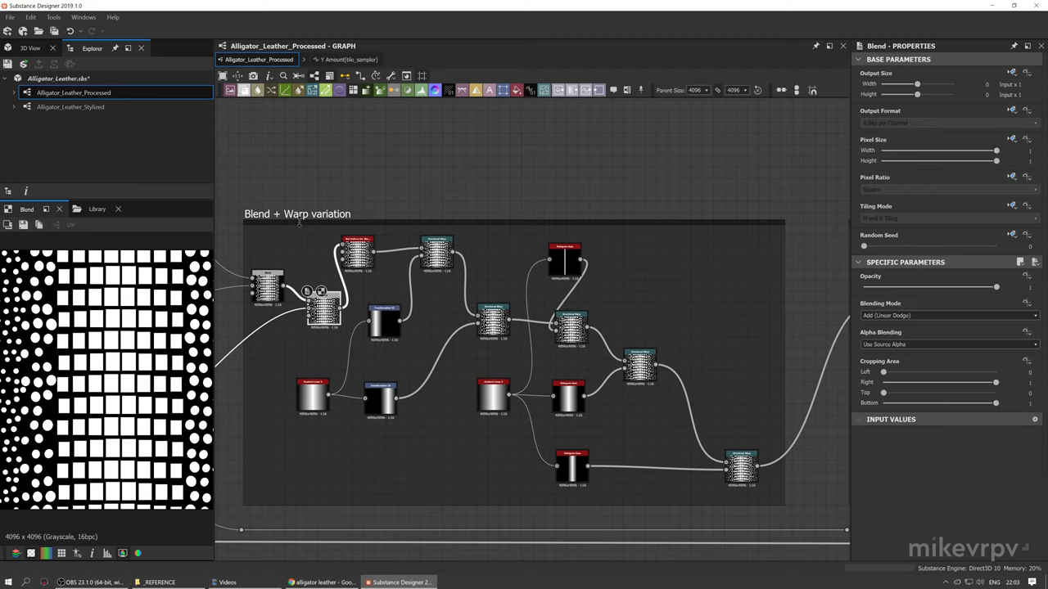
Preview the Non Uniform Directional Warp Grayscale node in the Blend + Warp variation frame and show its parameters
{"action": "scroll", "coordinate": [266, 259], "scroll_direction": "up", "scroll_amount": 3}
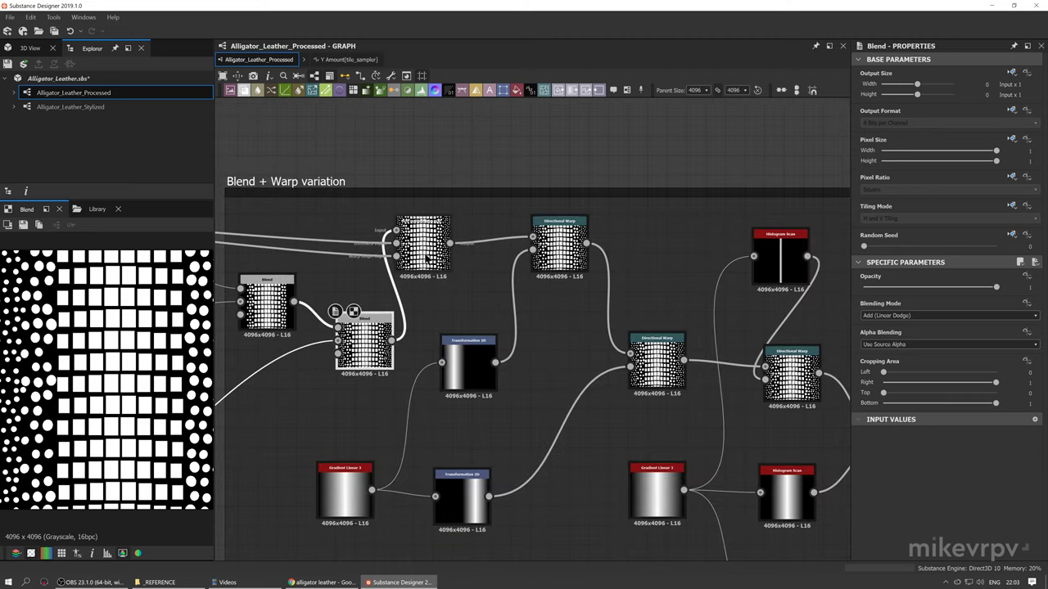
{"action": "middle_click_drag", "start_coordinate": [409, 200], "coordinate": [442, 200]}
{"action": "left_click", "coordinate": [453, 234]}
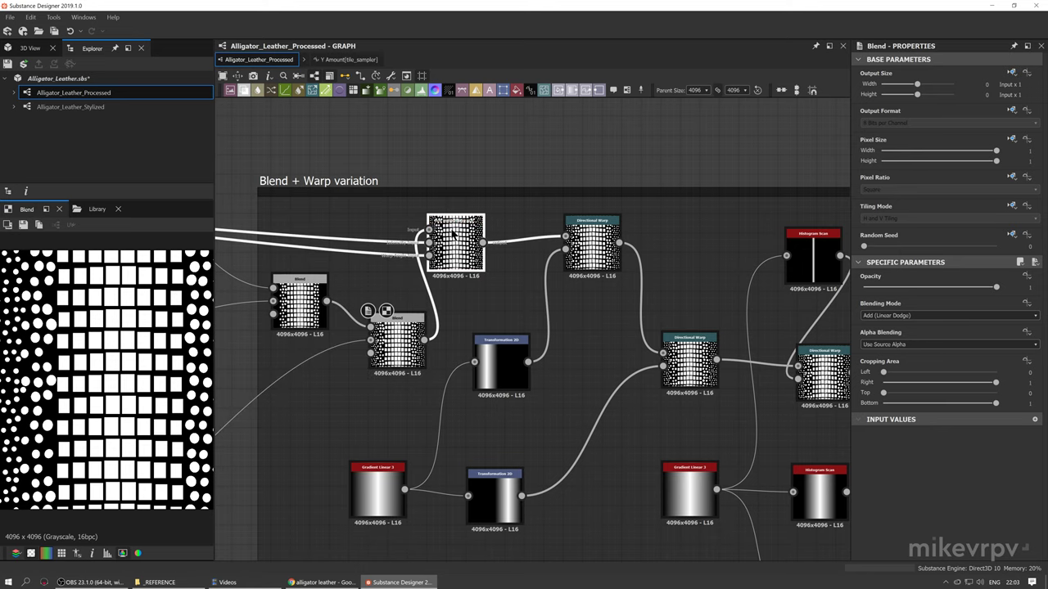
{"action": "double_click", "coordinate": [453, 234]}
{"action": "middle_click_drag", "start_coordinate": [453, 229], "coordinate": [548, 235]}
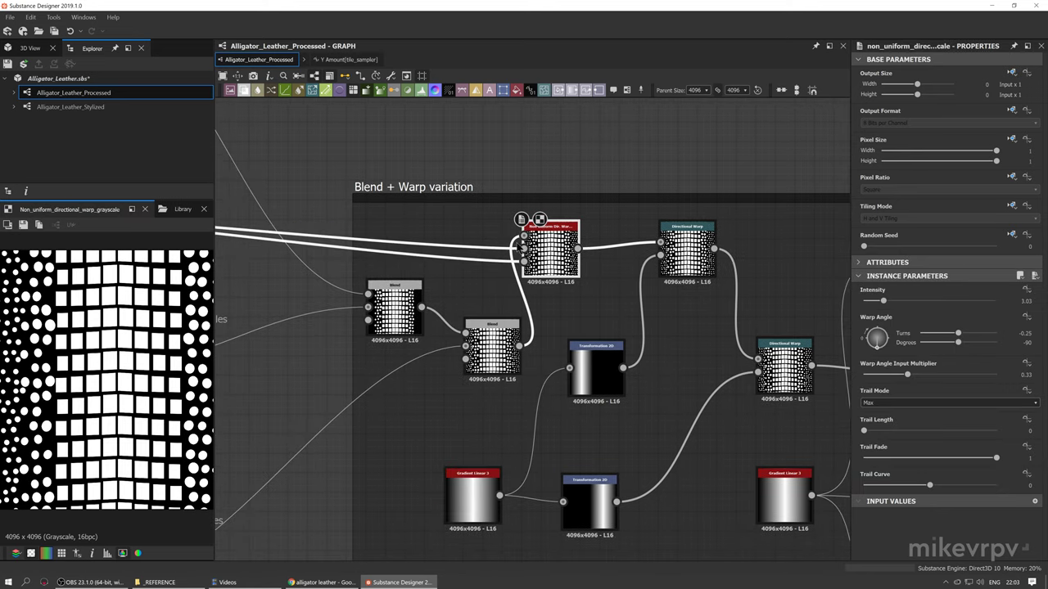
Preview the Levels gradient feeding the warp's Intensity and Warp Angle inputs and trace it back to its source gradient
{"action": "double_click", "coordinate": [523, 250]}
{"action": "scroll", "coordinate": [81, 336], "scroll_direction": "down", "scroll_amount": 3}
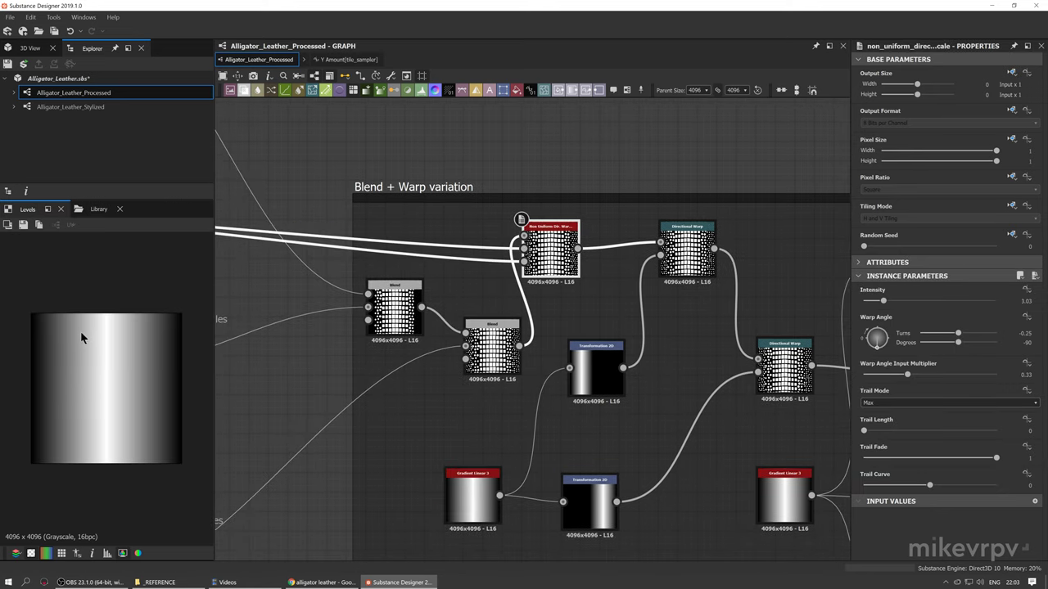
{"action": "double_click", "coordinate": [523, 261]}
{"action": "scroll", "coordinate": [496, 299], "scroll_direction": "down", "scroll_amount": 4}
{"action": "middle_click_drag", "start_coordinate": [496, 299], "coordinate": [797, 344]}
{"action": "scroll", "coordinate": [565, 319], "scroll_direction": "up", "scroll_amount": 4}
{"action": "middle_click_drag", "start_coordinate": [565, 319], "coordinate": [796, 371]}
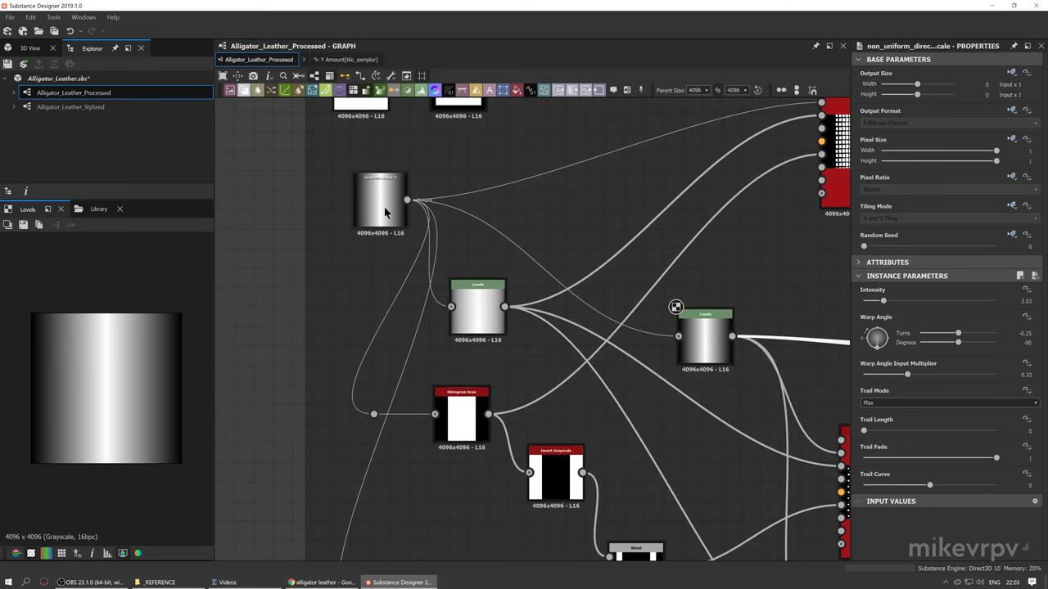
{"action": "scroll", "coordinate": [620, 326], "scroll_direction": "down", "scroll_amount": 2}
{"action": "scroll", "coordinate": [620, 331], "scroll_direction": "down", "scroll_amount": 4}
{"action": "scroll", "coordinate": [573, 286], "scroll_direction": "up", "scroll_amount": 5}
Compare the Non Uniform Directional Warp output with the unwarped Blend by previewing both in turn
{"action": "double_click", "coordinate": [597, 304]}
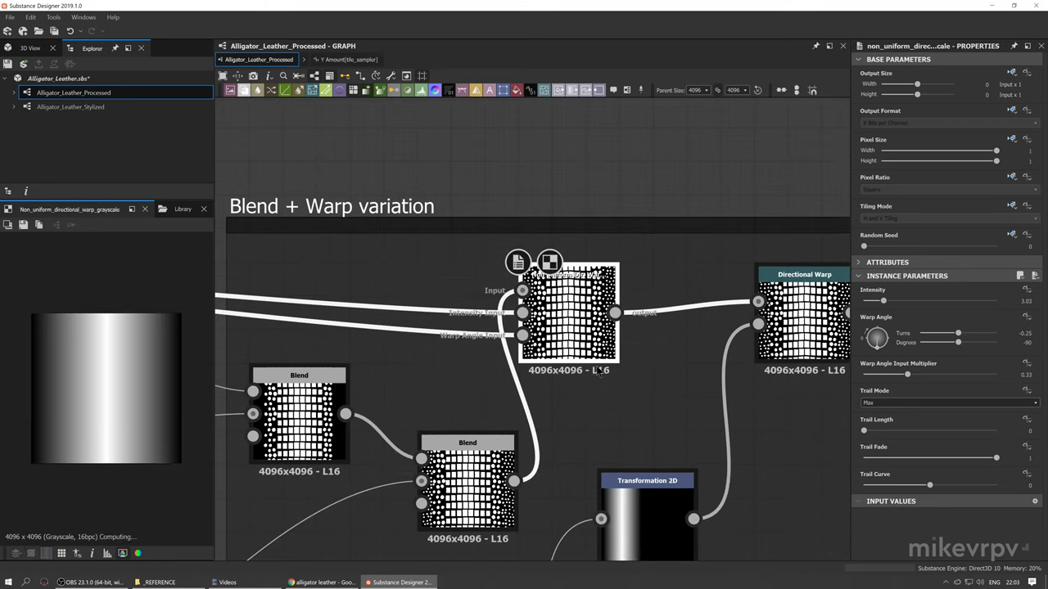
{"action": "middle_click_drag", "start_coordinate": [356, 437], "coordinate": [357, 381]}
{"action": "scroll", "coordinate": [82, 361], "scroll_direction": "up", "scroll_amount": 4}
{"action": "scroll", "coordinate": [194, 408], "scroll_direction": "down", "scroll_amount": 2}
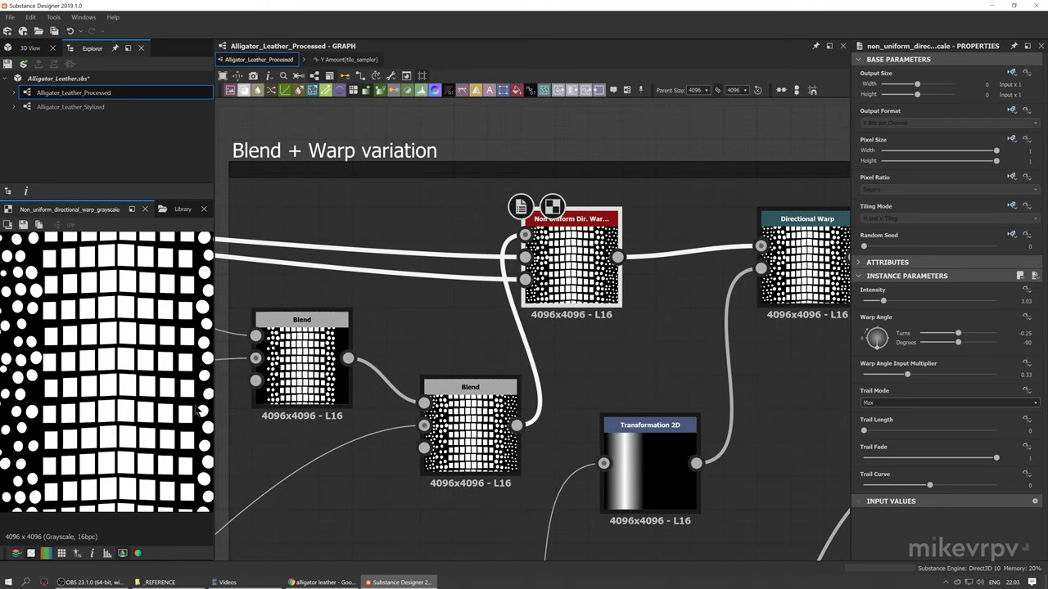
{"action": "middle_click_drag", "start_coordinate": [477, 461], "coordinate": [456, 479]}
{"action": "double_click", "coordinate": [455, 478]}
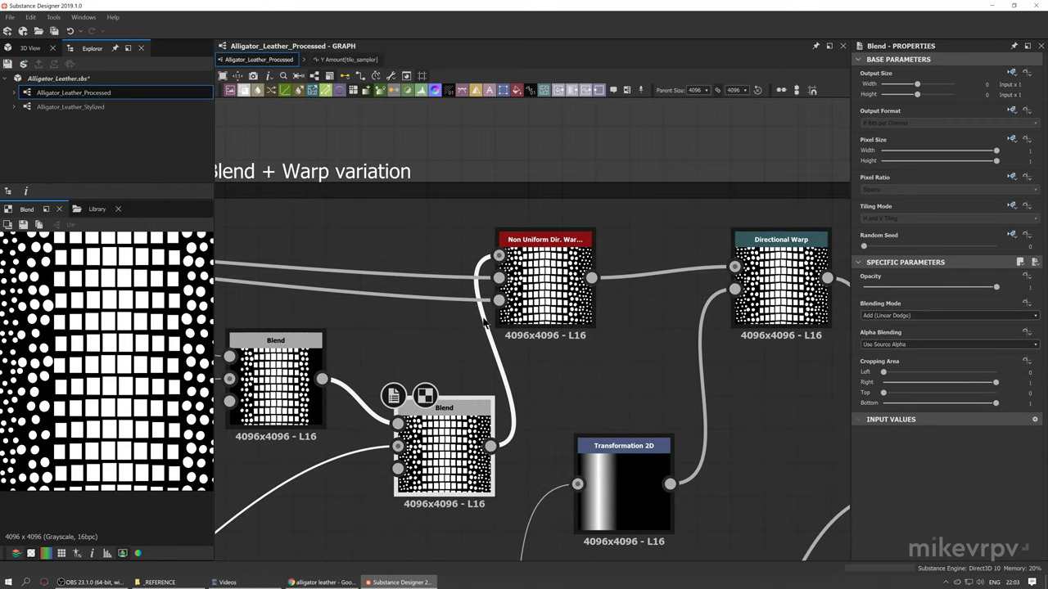
{"action": "double_click", "coordinate": [538, 291]}
{"action": "scroll", "coordinate": [119, 327], "scroll_direction": "up", "scroll_amount": 2}
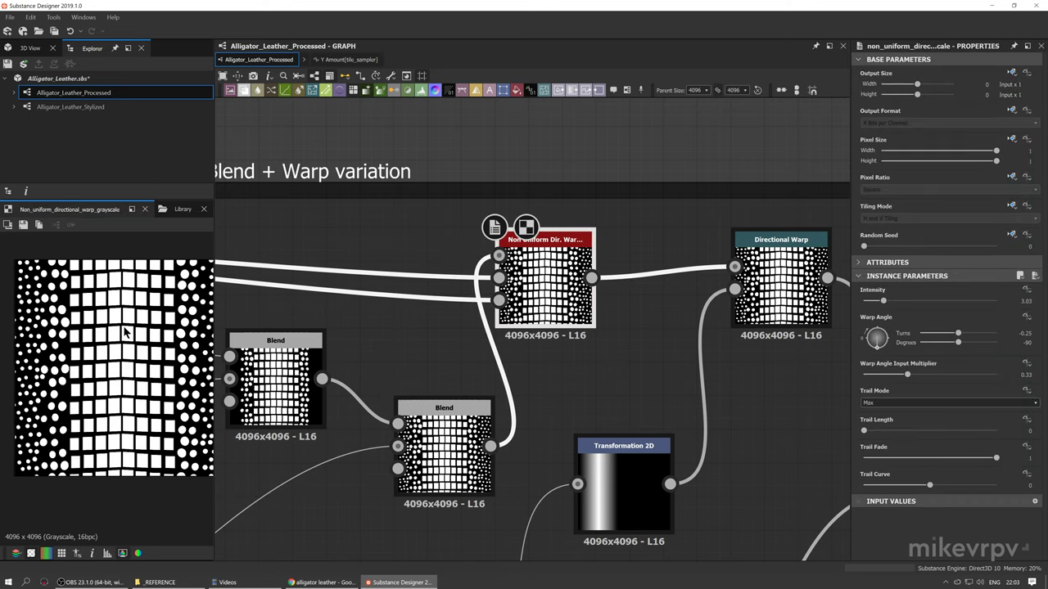
{"action": "double_click", "coordinate": [468, 471]}
{"action": "double_click", "coordinate": [534, 284]}
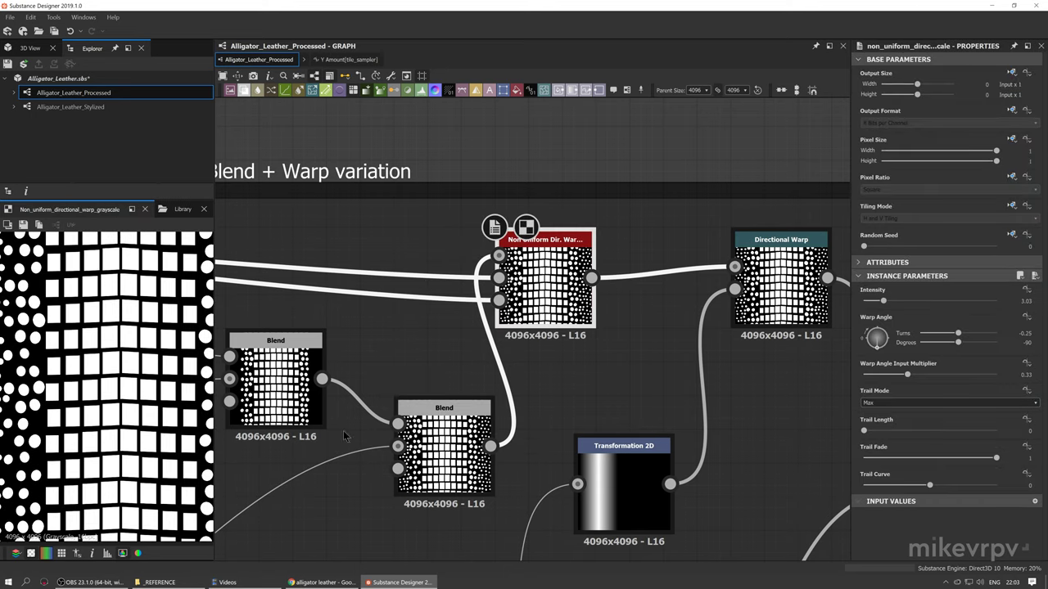
Preview the Gradient Linear 3 node and the two Transformation 2D nodes that shift it to opposite sides
{"action": "middle_click_drag", "start_coordinate": [544, 393], "coordinate": [519, 384]}
{"action": "scroll", "coordinate": [518, 384], "scroll_direction": "down", "scroll_amount": 1}
{"action": "middle_click_drag", "start_coordinate": [630, 355], "coordinate": [505, 281]}
{"action": "scroll", "coordinate": [505, 281], "scroll_direction": "down", "scroll_amount": 2}
{"action": "middle_click_drag", "start_coordinate": [520, 358], "coordinate": [466, 307]}
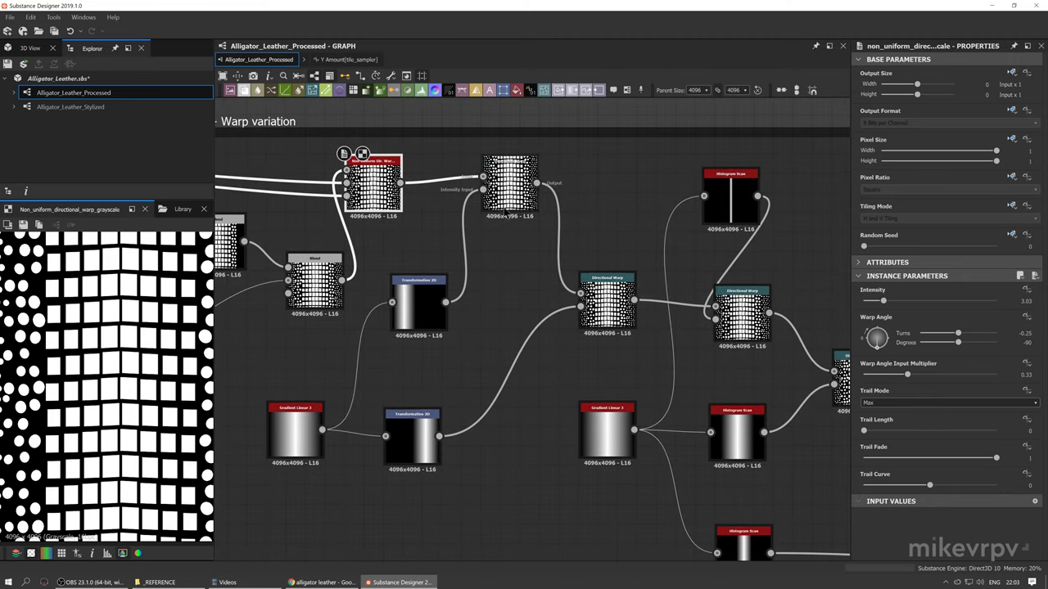
{"action": "left_click", "coordinate": [304, 419]}
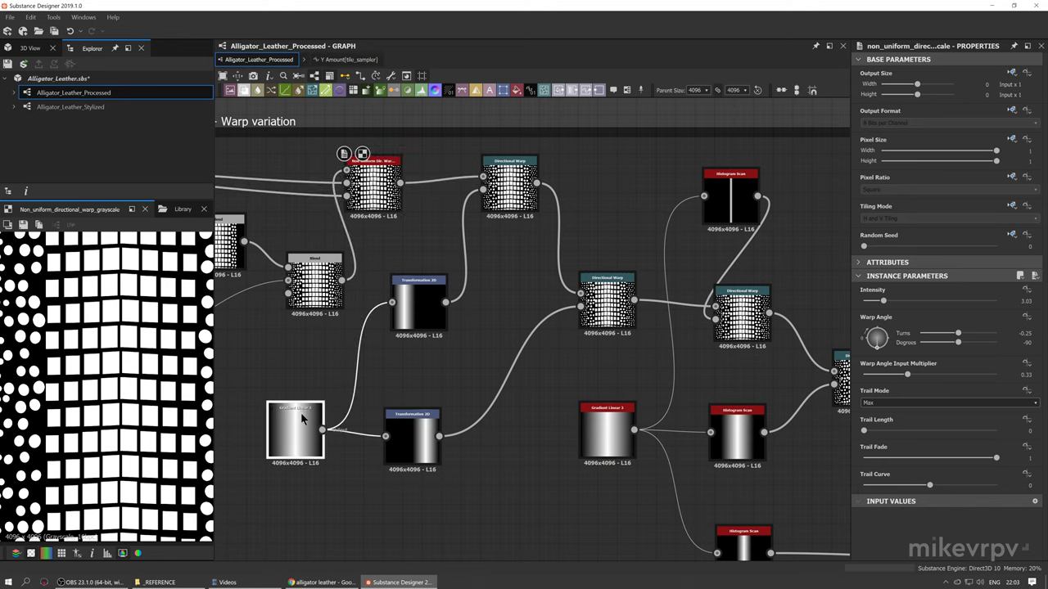
{"action": "scroll", "coordinate": [419, 311], "scroll_direction": "up", "scroll_amount": 1}
{"action": "left_click_drag", "start_coordinate": [419, 311], "coordinate": [411, 308]}
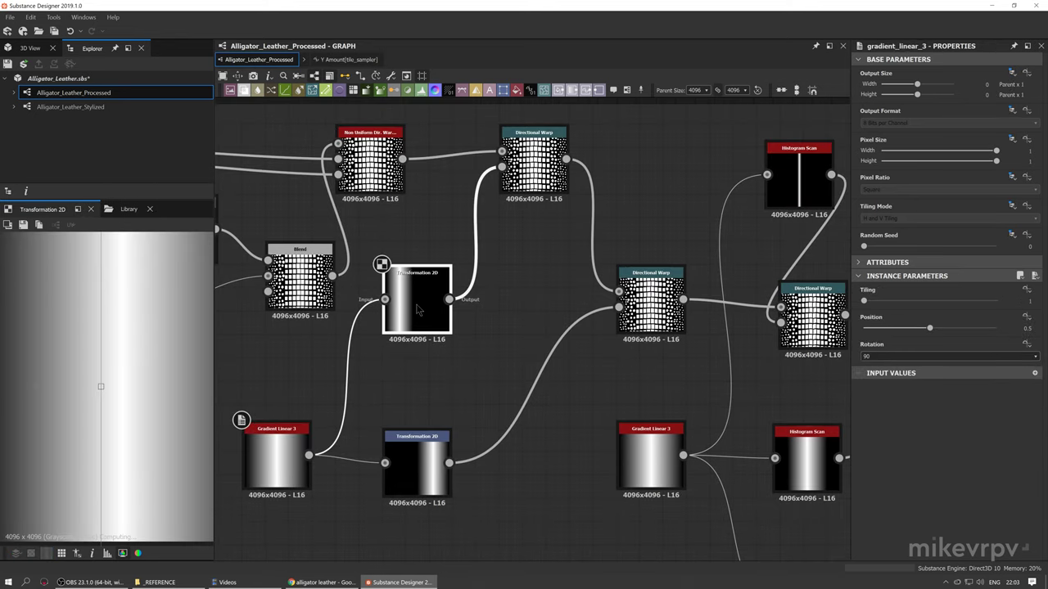
{"action": "double_click", "coordinate": [407, 470]}
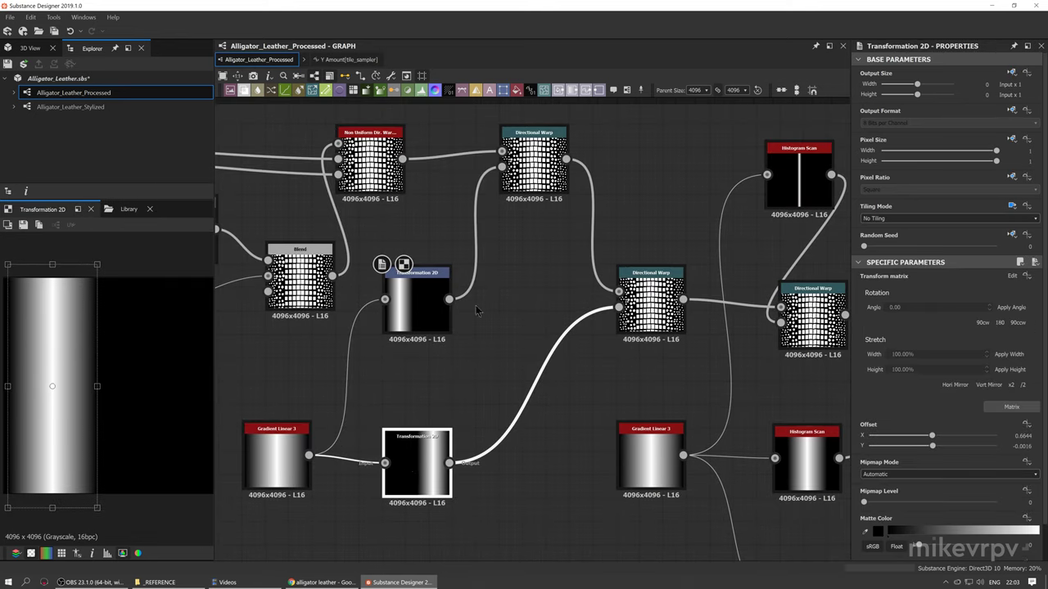
Compare the first Directional Warp's effect on the side scales with the Non Uniform Directional Warp output
{"action": "double_click", "coordinate": [523, 164]}
{"action": "middle_click_drag", "start_coordinate": [381, 215], "coordinate": [398, 216]}
{"action": "double_click", "coordinate": [385, 169]}
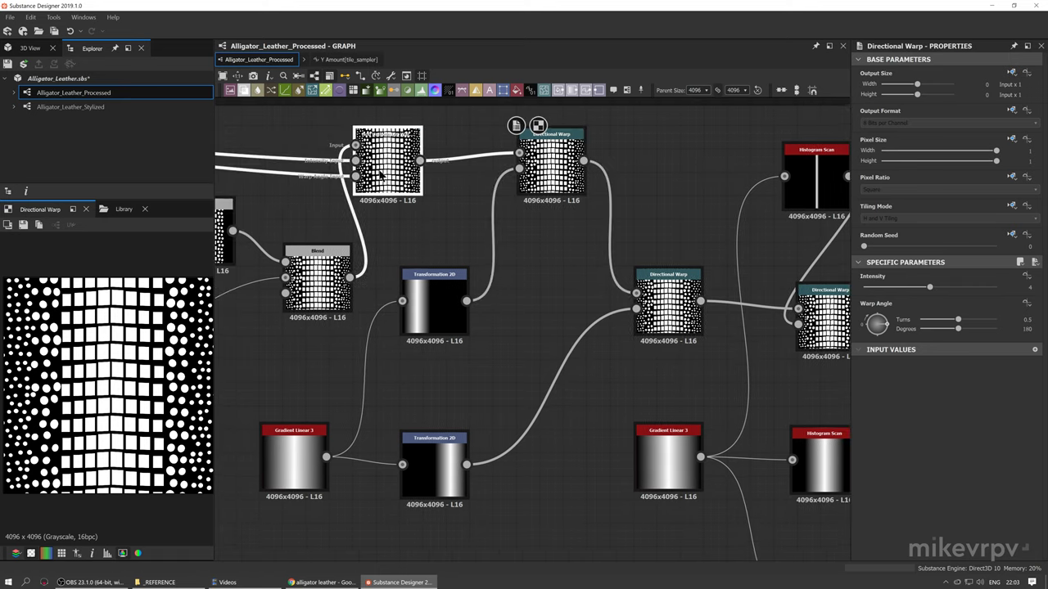
{"action": "double_click", "coordinate": [544, 165]}
{"action": "middle_click_drag", "start_coordinate": [66, 398], "coordinate": [81, 398]}
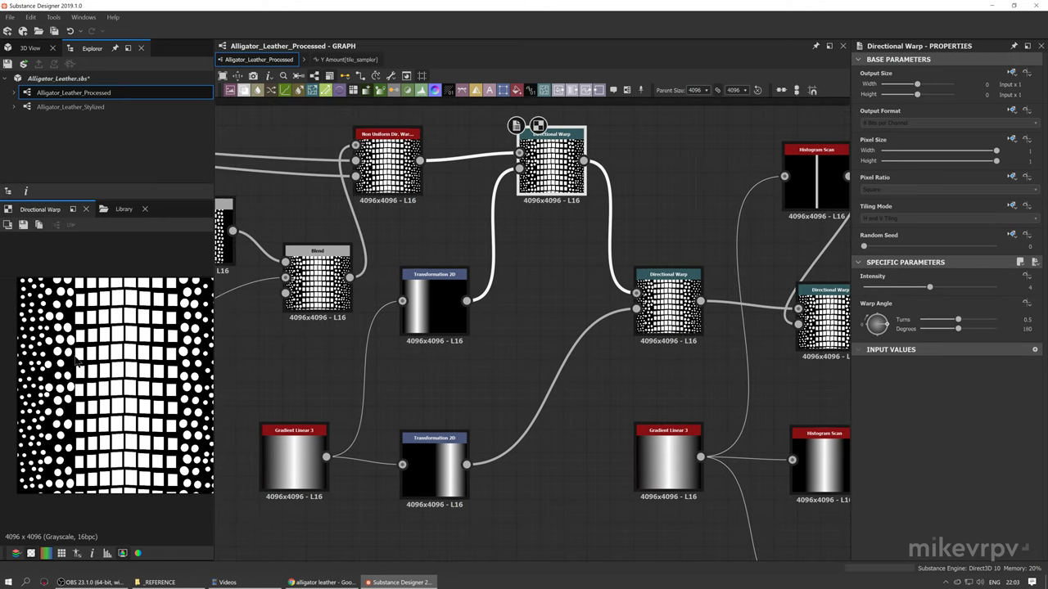
{"action": "left_click", "coordinate": [388, 168]}
{"action": "left_click", "coordinate": [550, 168]}
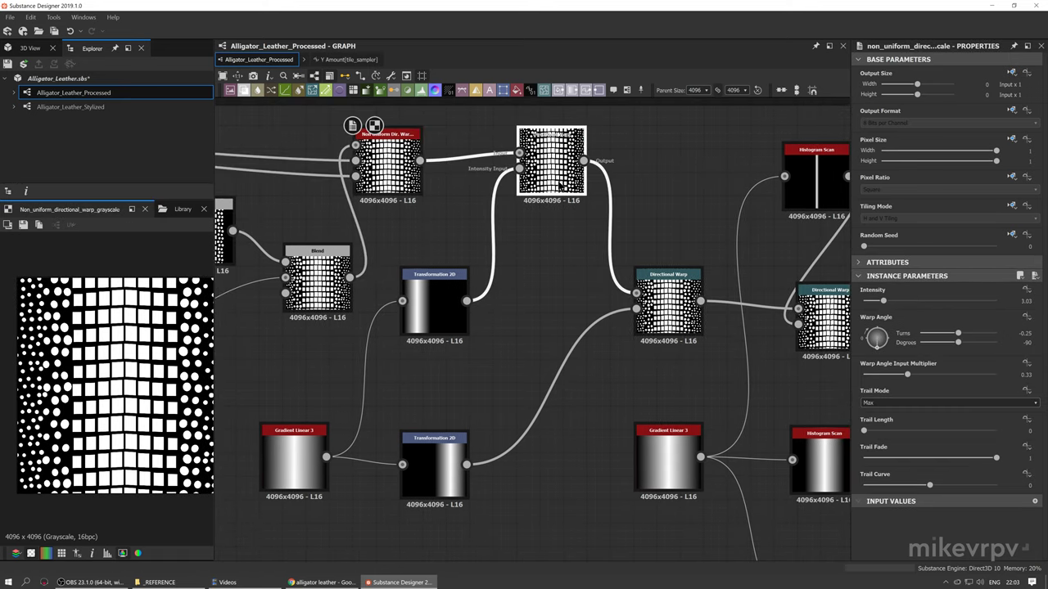
Preview the second Directional Warp and compare it with the Non Uniform Directional Warp output
{"action": "left_click", "coordinate": [668, 305]}
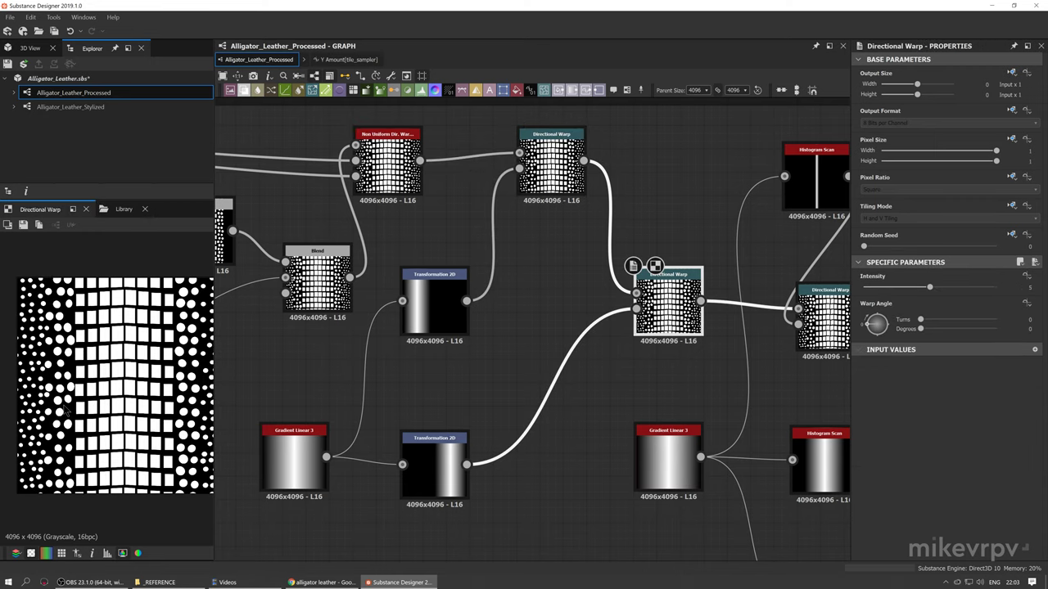
{"action": "left_click", "coordinate": [388, 164]}
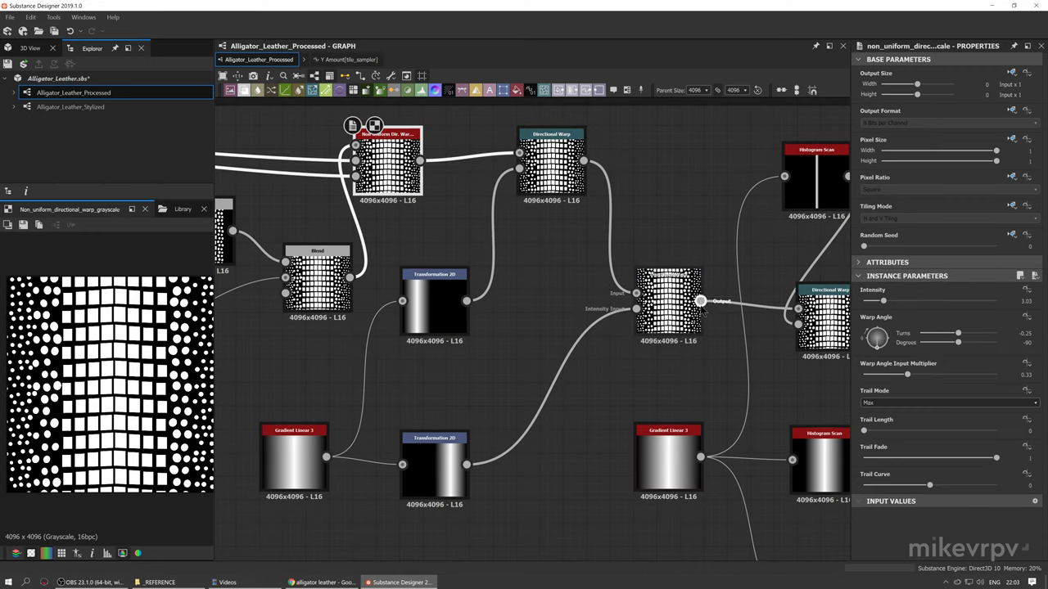
{"action": "left_click", "coordinate": [667, 304]}
{"action": "middle_click_drag", "start_coordinate": [141, 309], "coordinate": [136, 307]}
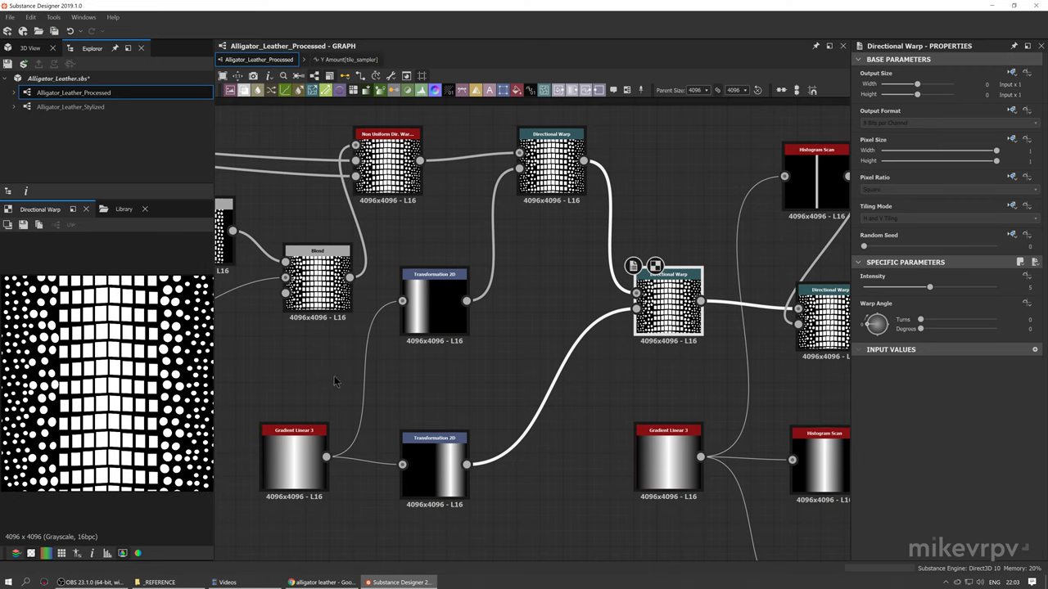
Switch to the _REFERENCE folder, view the alligator leather photo 4.jpg, and close it after examining the scale rows
{"action": "middle_click_drag", "start_coordinate": [644, 424], "coordinate": [564, 373]}
{"action": "middle_click_drag", "start_coordinate": [715, 379], "coordinate": [514, 414]}
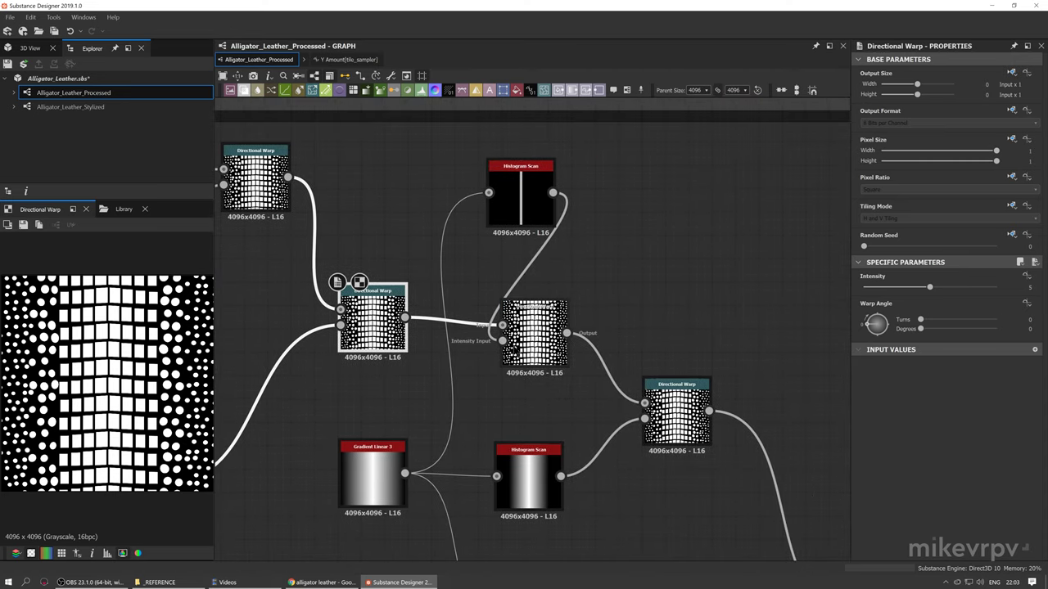
{"action": "middle_click_drag", "start_coordinate": [530, 340], "coordinate": [494, 316]}
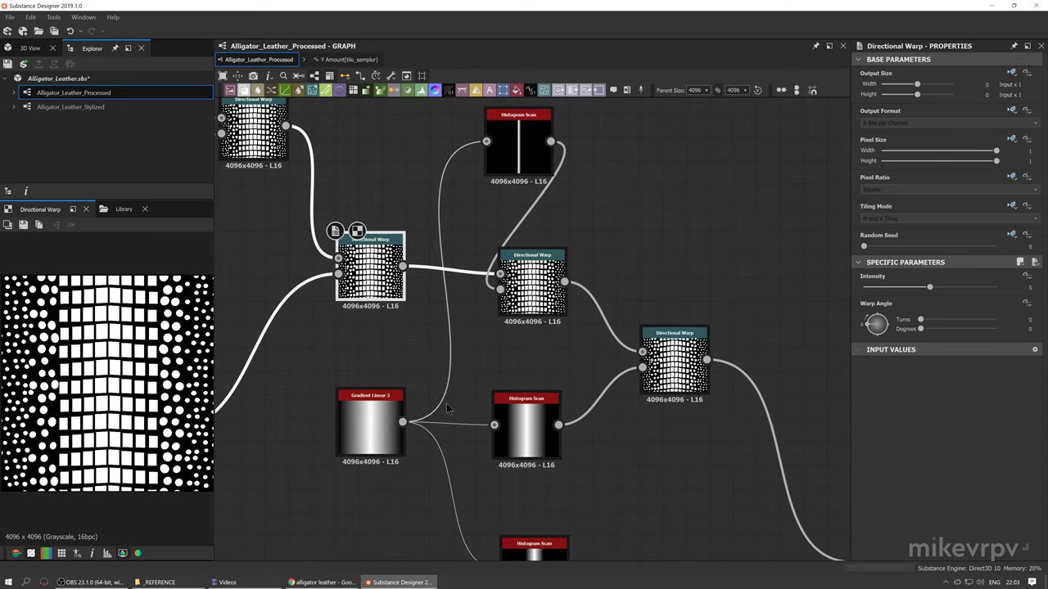
{"action": "middle_click_drag", "start_coordinate": [448, 407], "coordinate": [443, 377]}
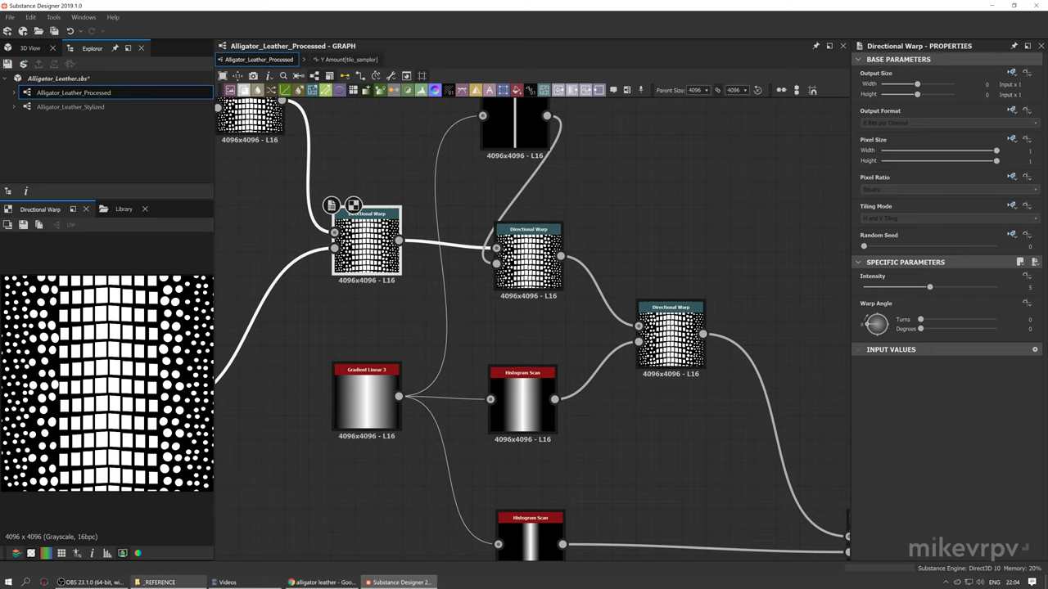
{"action": "left_click", "coordinate": [159, 582]}
{"action": "double_click", "coordinate": [613, 282]}
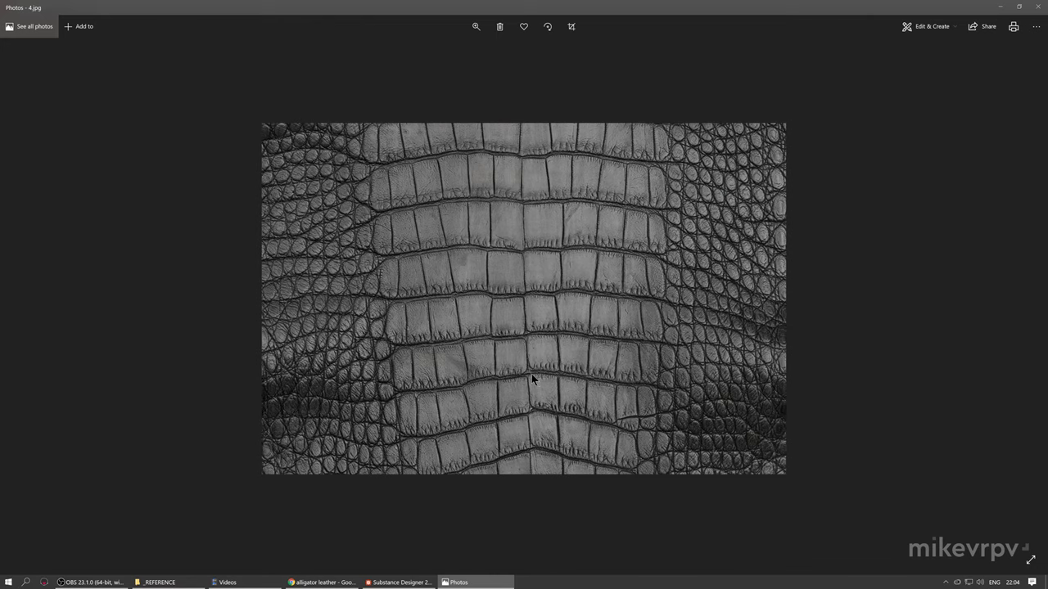
{"action": "double_click", "coordinate": [604, 7]}
{"action": "left_click", "coordinate": [537, 188]}
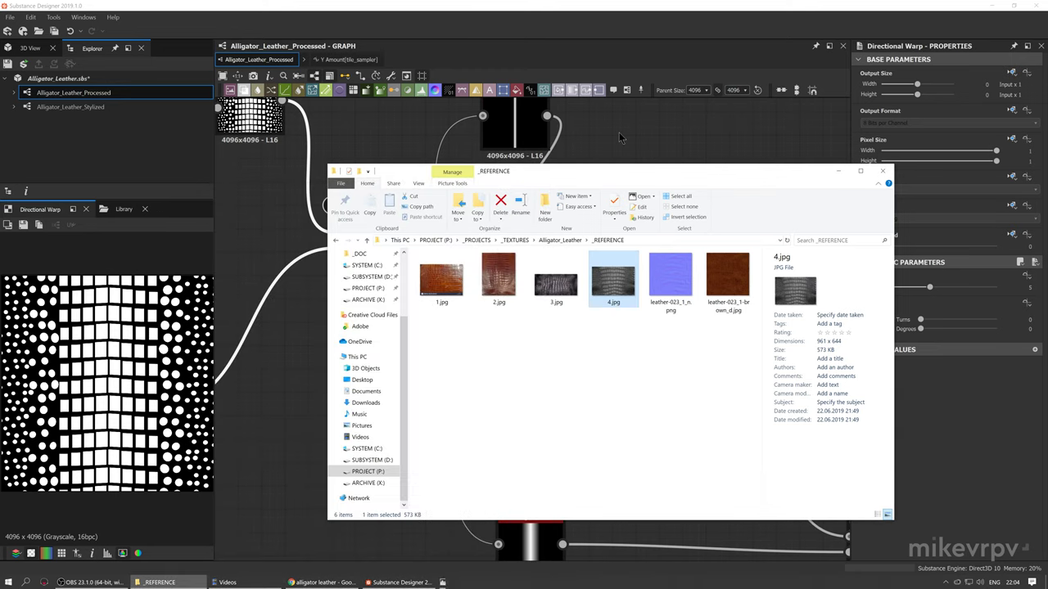
Return to the graph and preview the narrow-stripe Histogram Scan and the Directional Warp it drives
{"action": "left_click", "coordinate": [303, 299]}
{"action": "middle_click_drag", "start_coordinate": [411, 304], "coordinate": [440, 419]}
{"action": "left_click", "coordinate": [542, 237]}
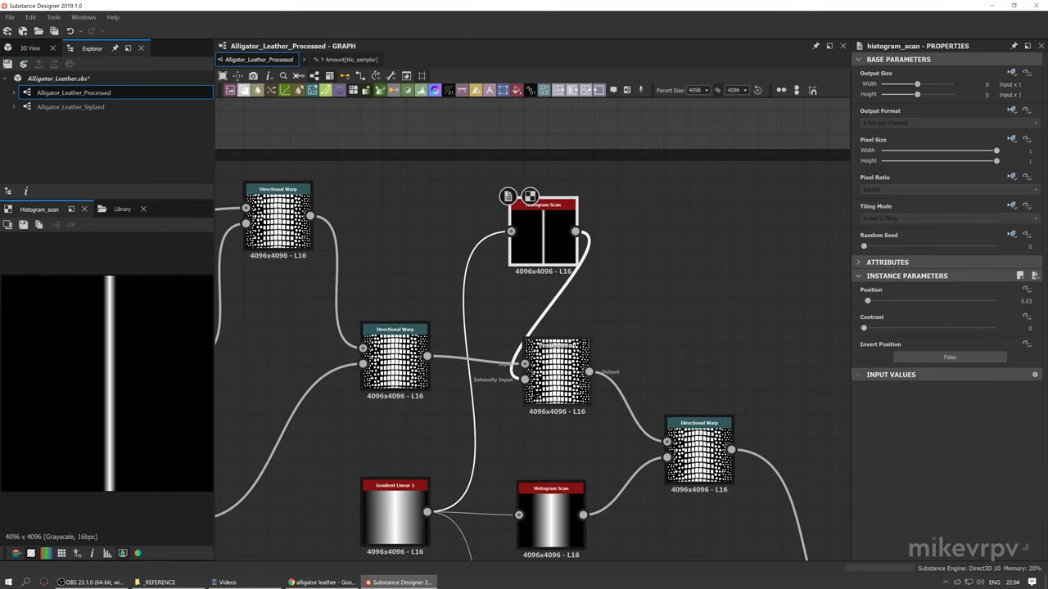
{"action": "left_click", "coordinate": [558, 370]}
{"action": "middle_click_drag", "start_coordinate": [557, 370], "coordinate": [565, 346]}
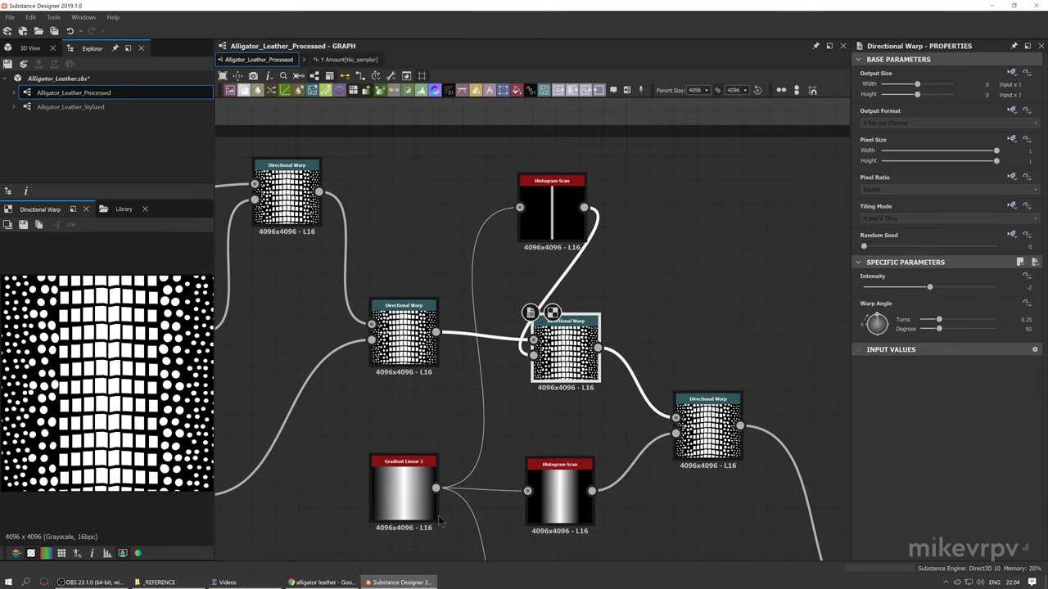
Preview Gradient Linear 3 and examine the narrow center stripe that the upper Histogram Scan extracts from it
{"action": "left_click", "coordinate": [413, 483]}
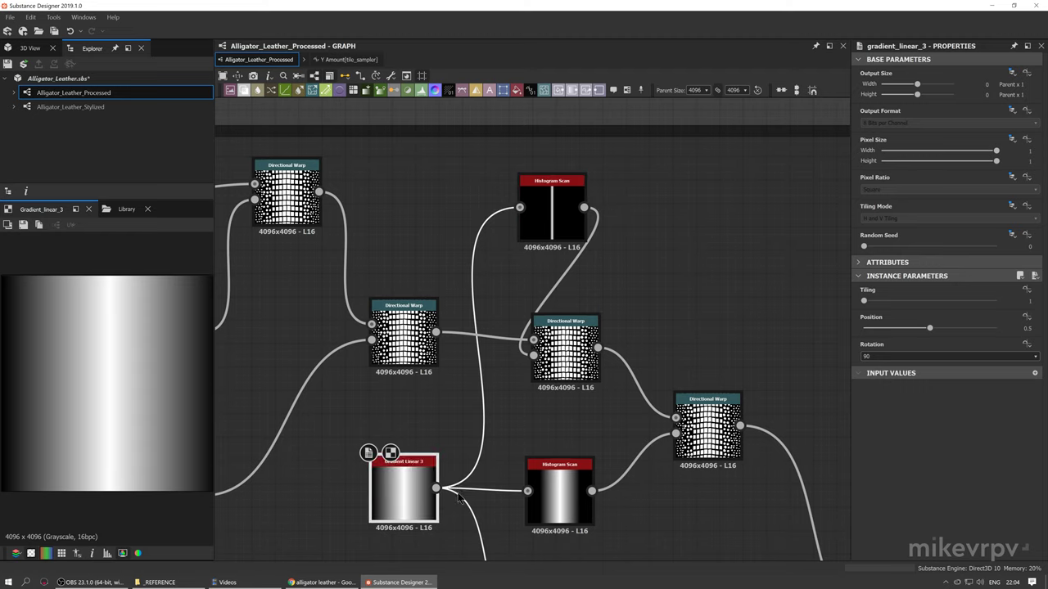
{"action": "middle_click_drag", "start_coordinate": [543, 187], "coordinate": [552, 163]}
{"action": "double_click", "coordinate": [556, 187]}
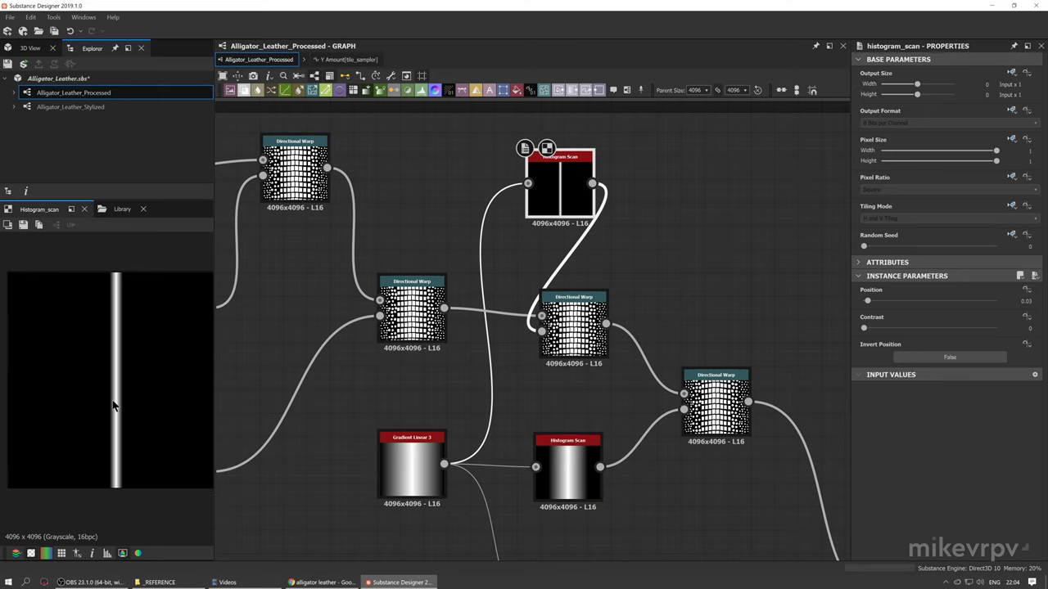
{"action": "scroll", "coordinate": [113, 343], "scroll_direction": "up", "scroll_amount": 3}
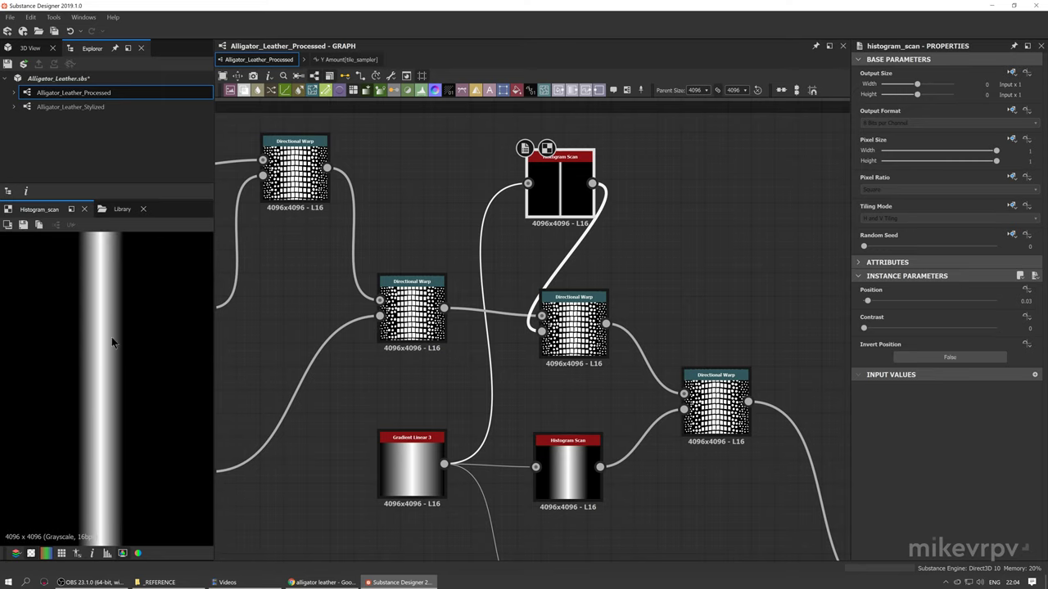
Compare the center scales of the Directional Warp driven by the narrow Histogram Scan with those of the preceding Directional Warp
{"action": "double_click", "coordinate": [567, 340]}
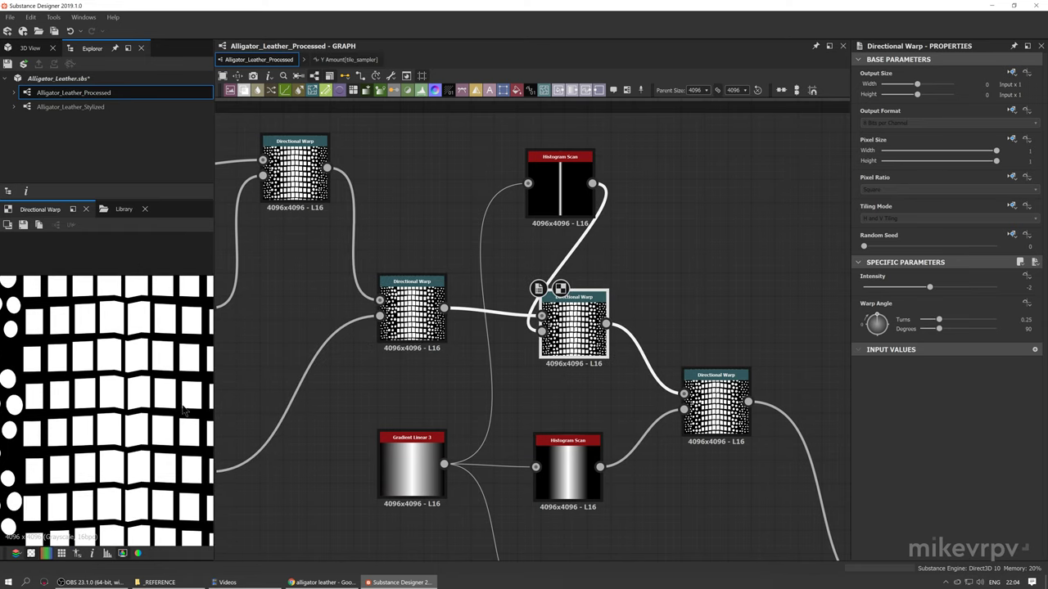
{"action": "double_click", "coordinate": [425, 325]}
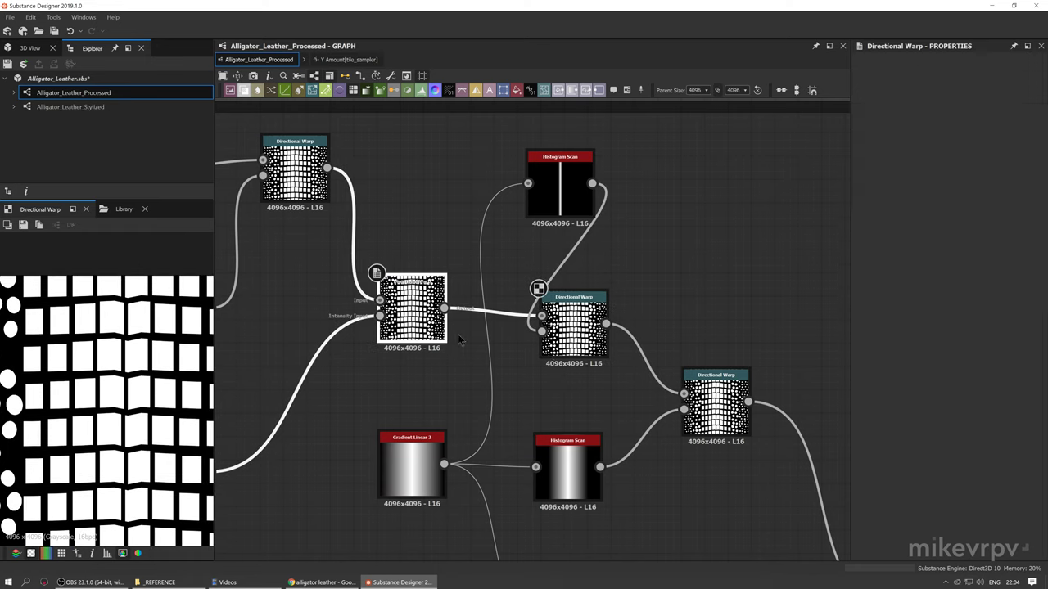
{"action": "double_click", "coordinate": [579, 334]}
{"action": "middle_click_drag", "start_coordinate": [140, 483], "coordinate": [127, 410]}
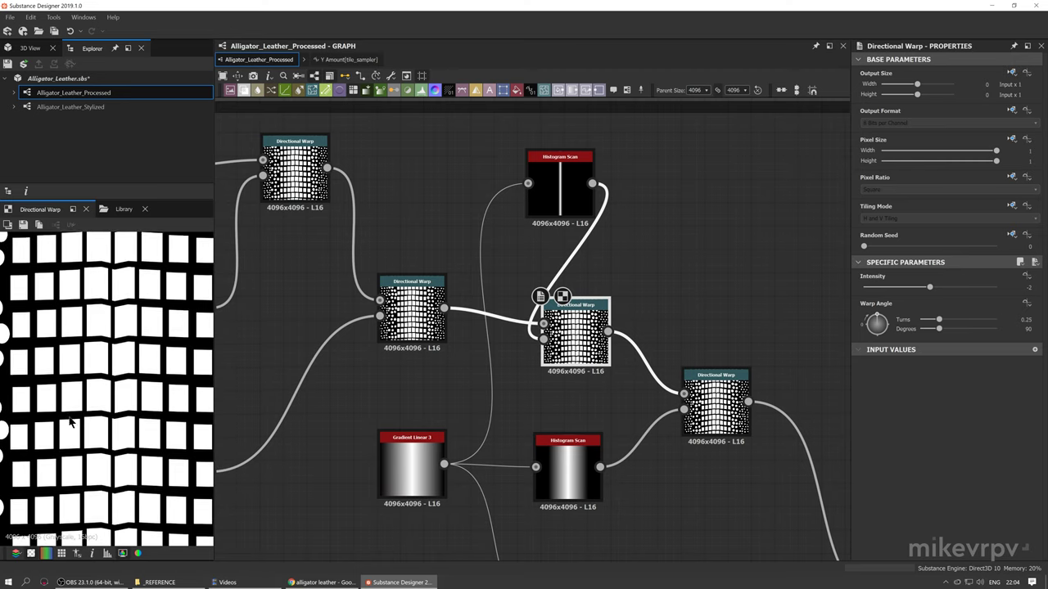
Reopen the reference photo 4.jpg to check the bend of its center scale rows, then close it and return to the graph
{"action": "left_click", "coordinate": [160, 582]}
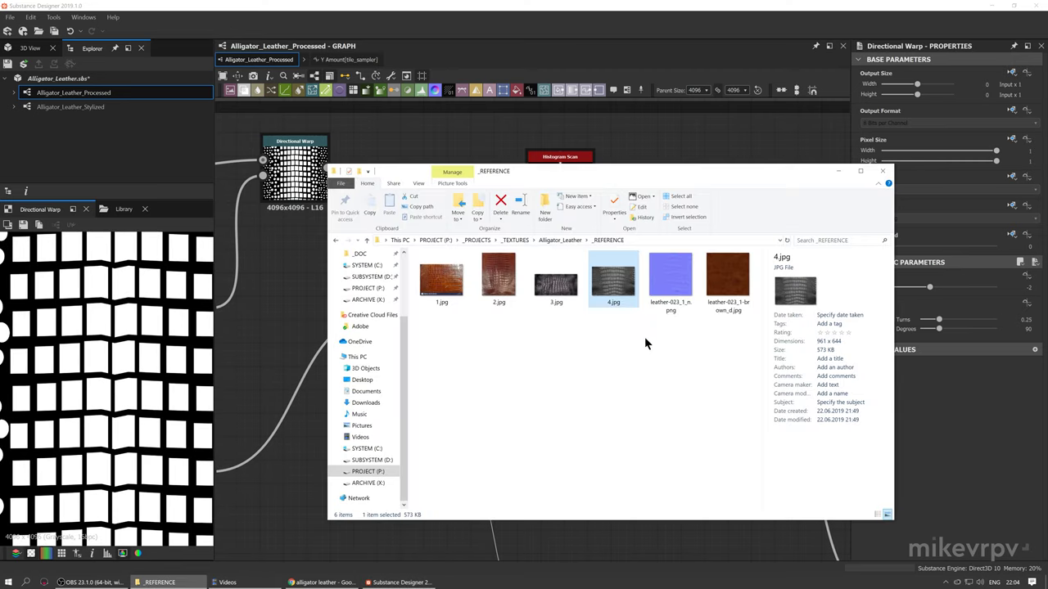
{"action": "double_click", "coordinate": [625, 278]}
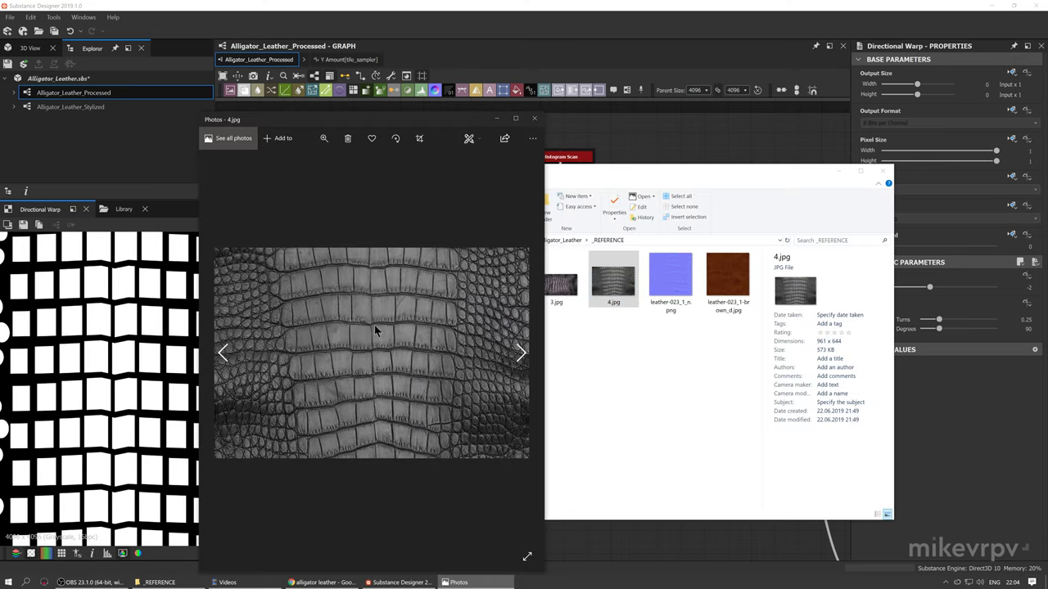
{"action": "left_click", "coordinate": [534, 119]}
{"action": "left_click", "coordinate": [555, 48]}
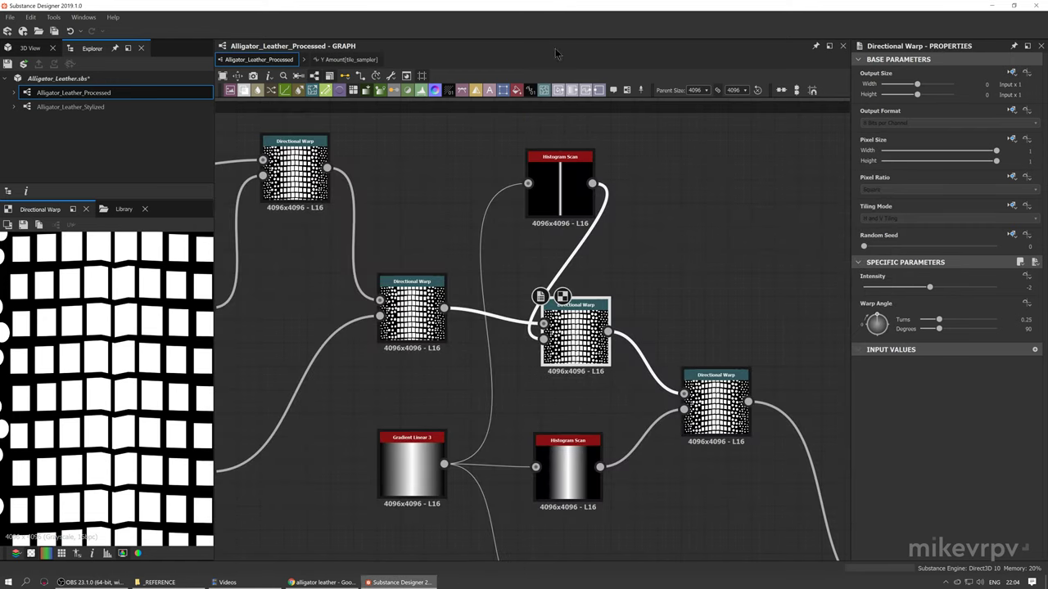
Preview the following Directional Warp, driven by the wider Histogram Scan, and examine the whole scale pattern
{"action": "scroll", "coordinate": [614, 278], "scroll_direction": "up", "scroll_amount": 2}
{"action": "middle_click_drag", "start_coordinate": [652, 326], "coordinate": [648, 303]}
{"action": "double_click", "coordinate": [648, 303]}
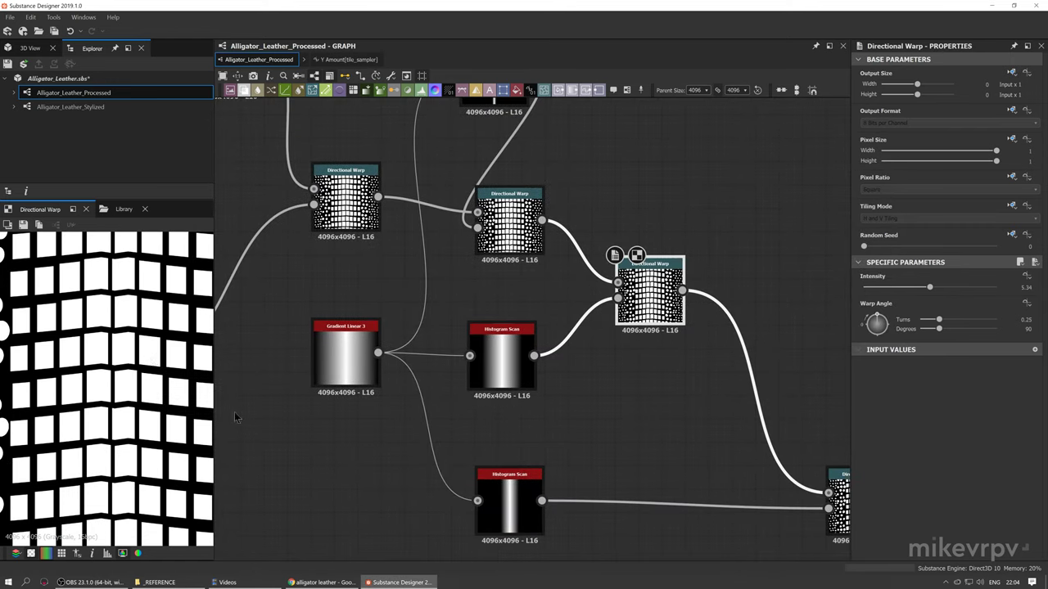
{"action": "scroll", "coordinate": [107, 332], "scroll_direction": "down", "scroll_amount": 2}
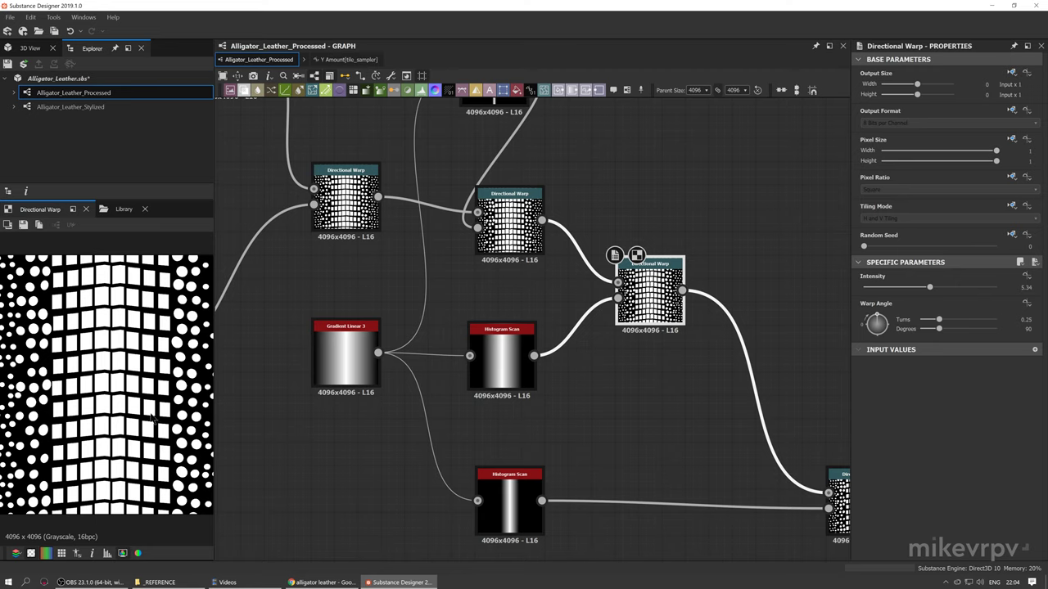
Preview the last Directional Warp of the Blend + Warp variation frame and compare it with the preceding Directional Warp
{"action": "middle_click_drag", "start_coordinate": [638, 290], "coordinate": [480, 223]}
{"action": "double_click", "coordinate": [714, 435]}
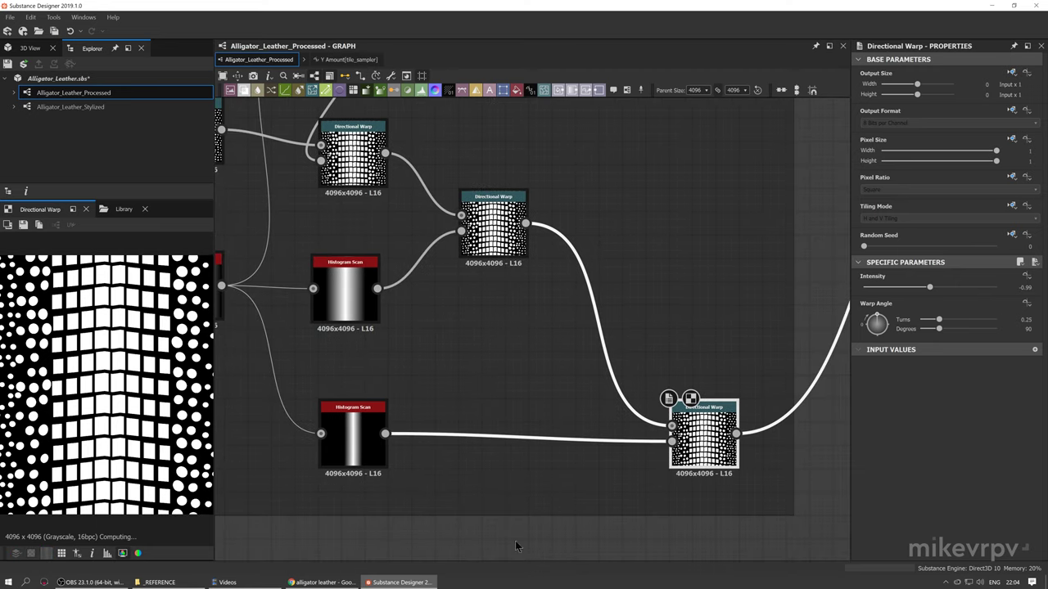
{"action": "scroll", "coordinate": [107, 426], "scroll_direction": "up", "scroll_amount": 2}
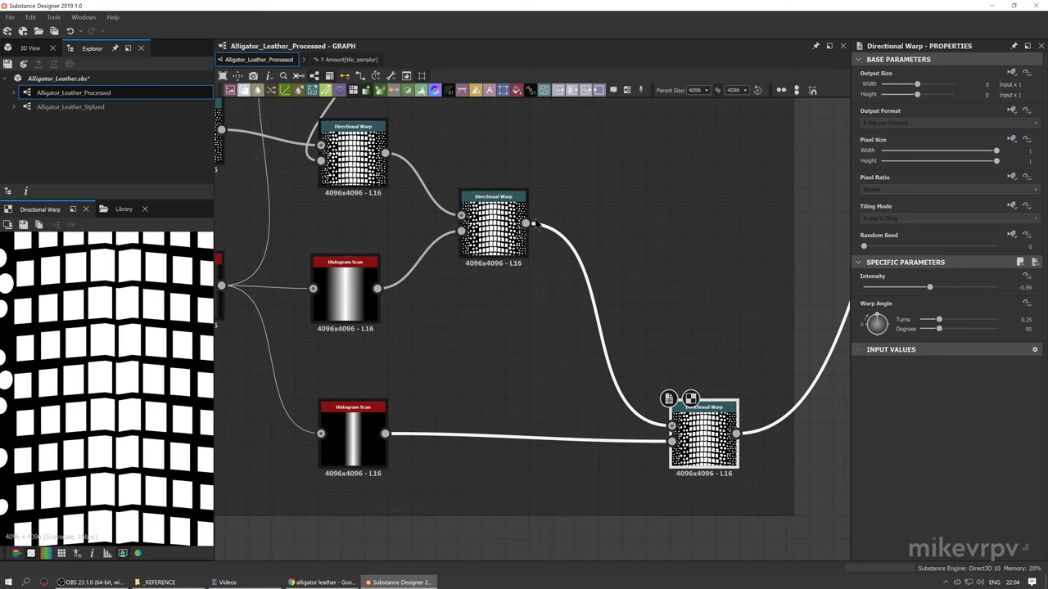
{"action": "double_click", "coordinate": [505, 225]}
{"action": "double_click", "coordinate": [705, 448]}
Compare the unwarped second Blend with the final Directional Warp across the Blend + Warp variation frame
{"action": "scroll", "coordinate": [532, 385], "scroll_direction": "down", "scroll_amount": 3}
{"action": "scroll", "coordinate": [65, 376], "scroll_direction": "down", "scroll_amount": 3}
{"action": "scroll", "coordinate": [479, 307], "scroll_direction": "down", "scroll_amount": 2}
{"action": "middle_click_drag", "start_coordinate": [392, 309], "coordinate": [472, 321]}
{"action": "middle_click_drag", "start_coordinate": [348, 277], "coordinate": [378, 277]}
{"action": "double_click", "coordinate": [361, 263]}
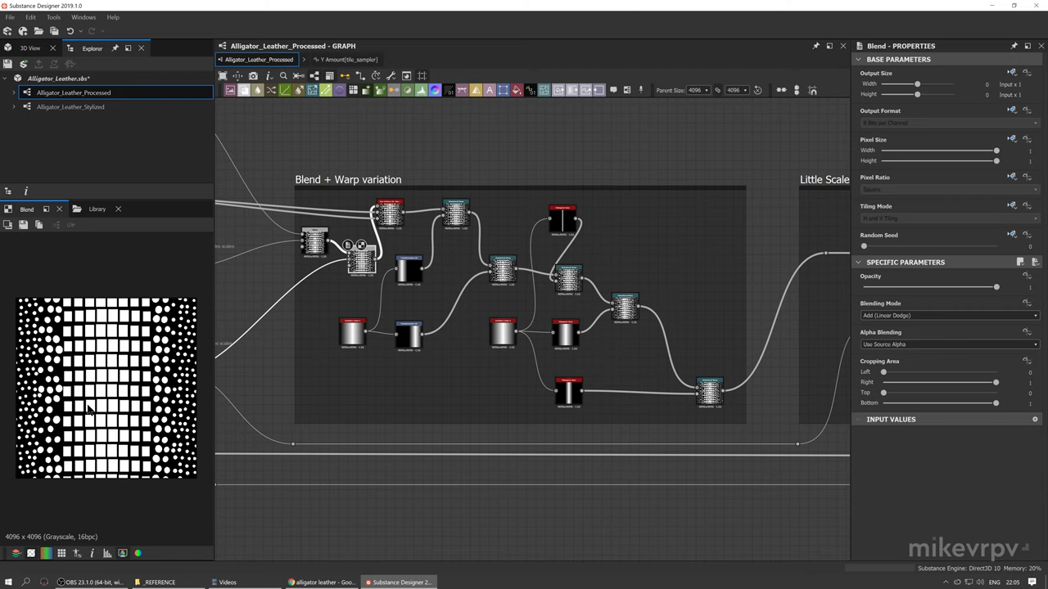
{"action": "left_click", "coordinate": [709, 391]}
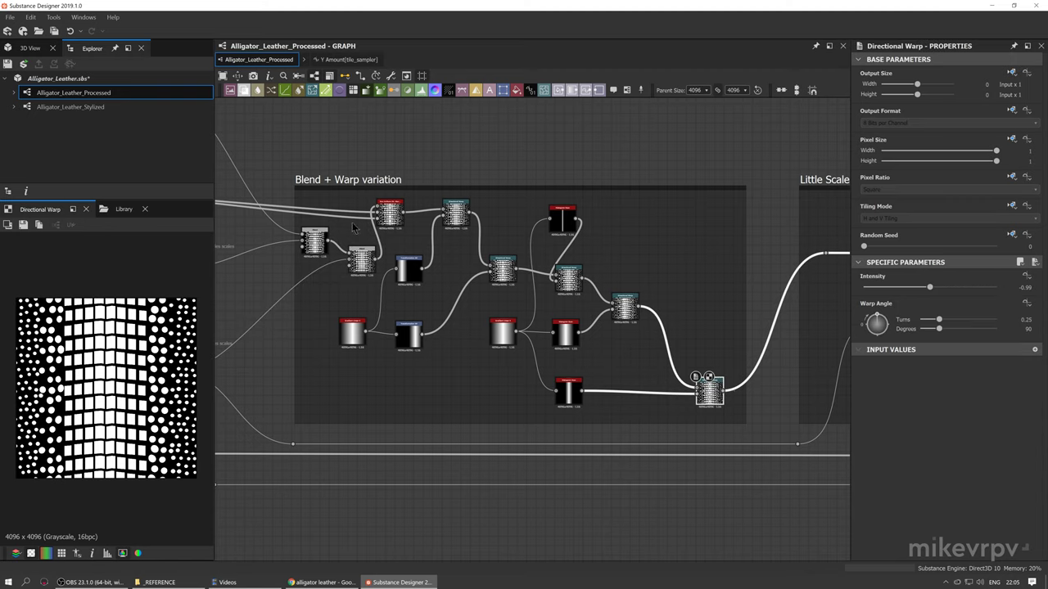
{"action": "middle_click_drag", "start_coordinate": [320, 369], "coordinate": [302, 360]}
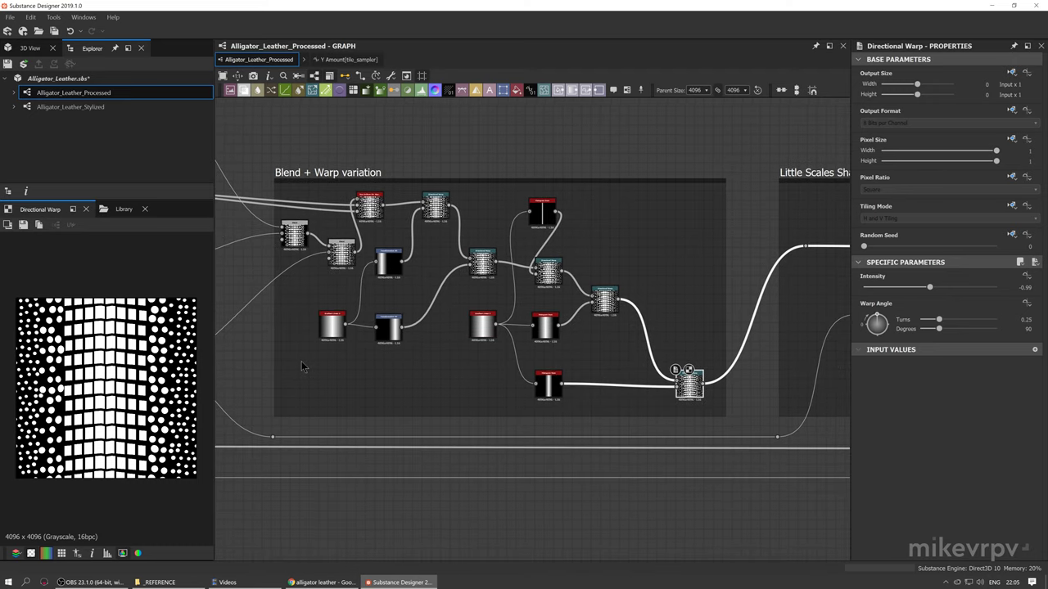
Go to the Little Scales Shape Variation frame and inspect the Tile Sampler's settings and the small scales feeding its Color Map Input
{"action": "middle_click_drag", "start_coordinate": [809, 331], "coordinate": [627, 331]}
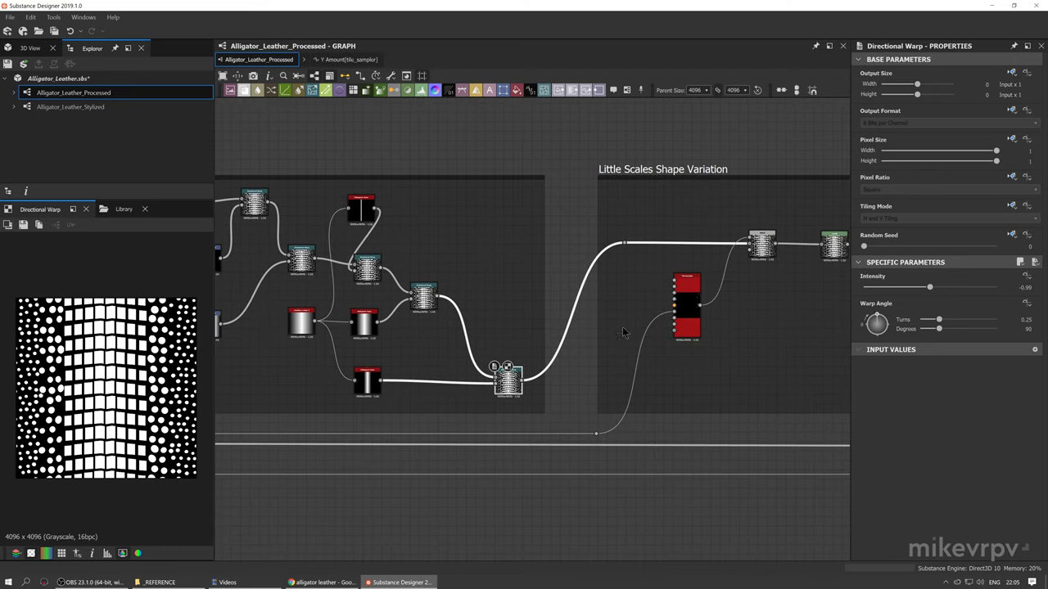
{"action": "middle_click_drag", "start_coordinate": [712, 364], "coordinate": [462, 372]}
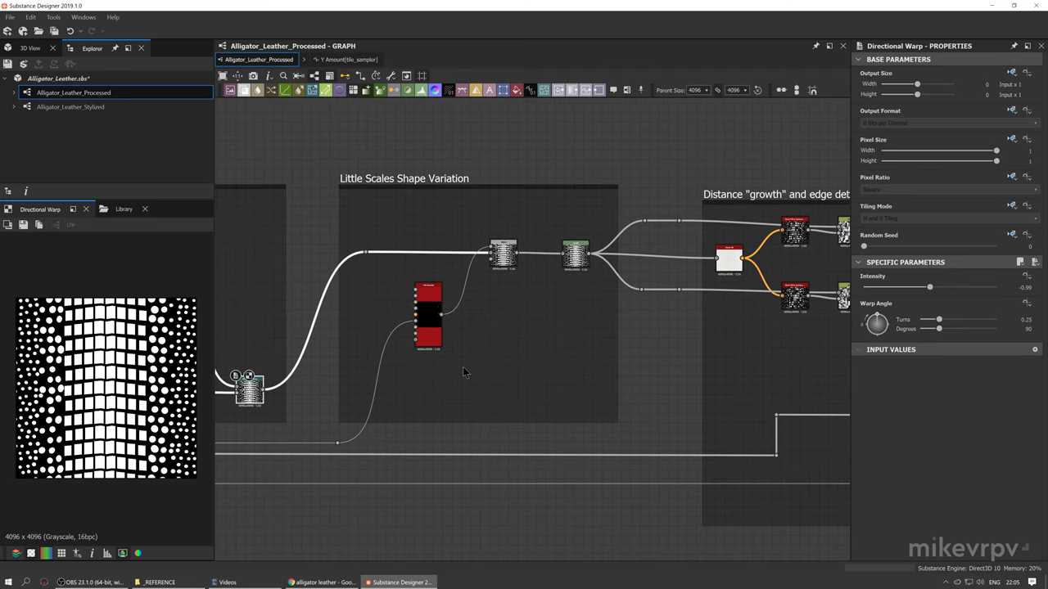
{"action": "scroll", "coordinate": [424, 261], "scroll_direction": "up", "scroll_amount": 3}
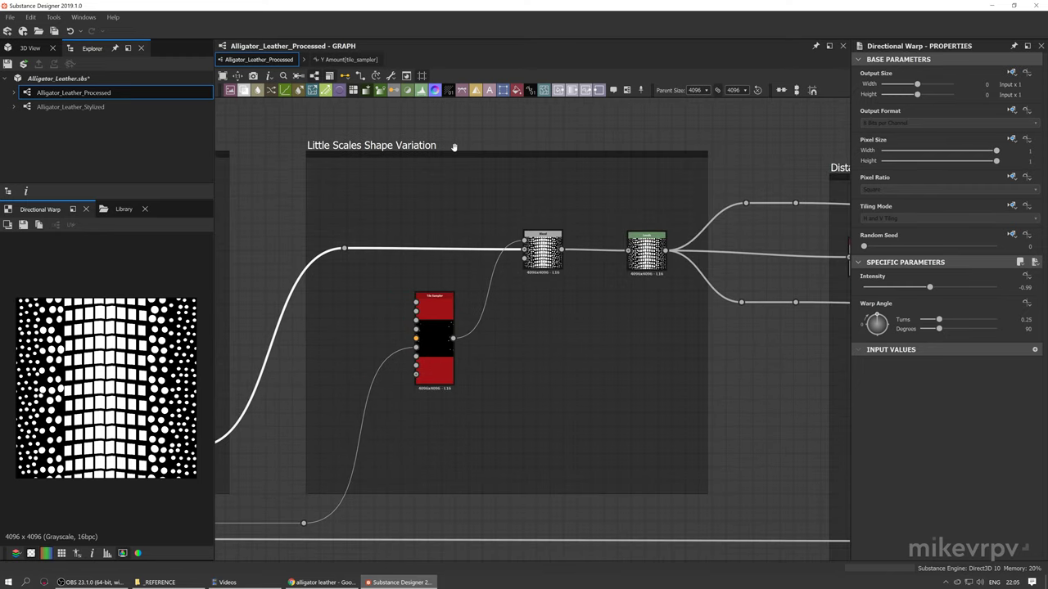
{"action": "middle_click_drag", "start_coordinate": [437, 319], "coordinate": [525, 342]}
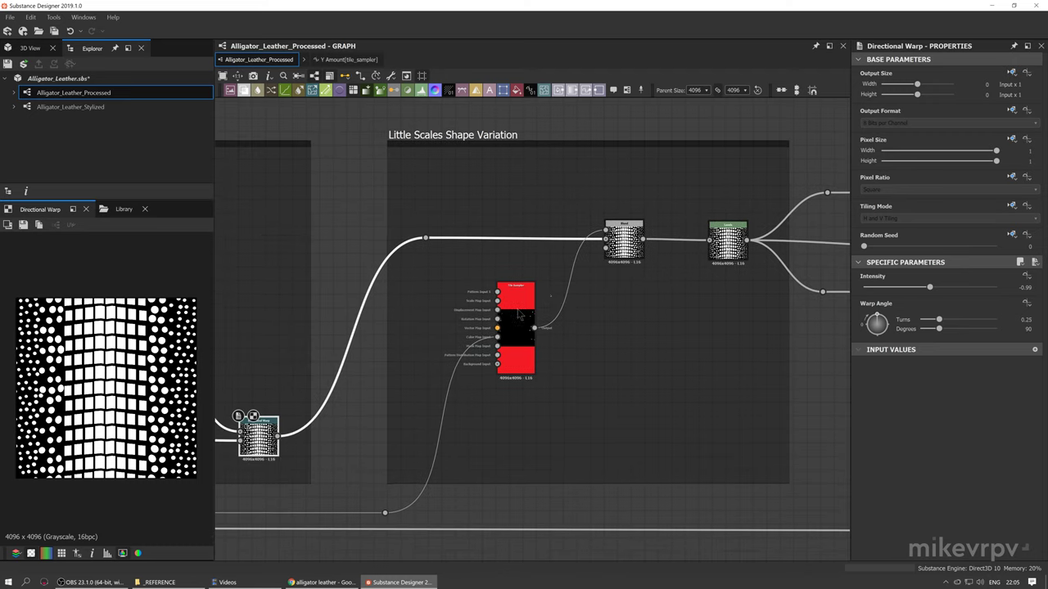
{"action": "left_click", "coordinate": [525, 342]}
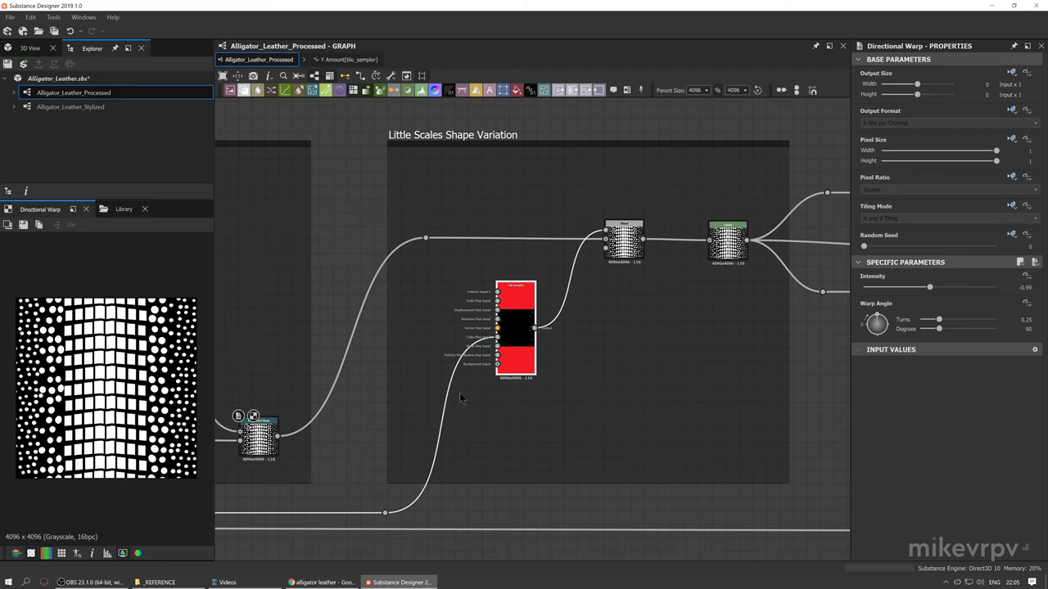
{"action": "scroll", "coordinate": [497, 335], "scroll_direction": "up", "scroll_amount": 1}
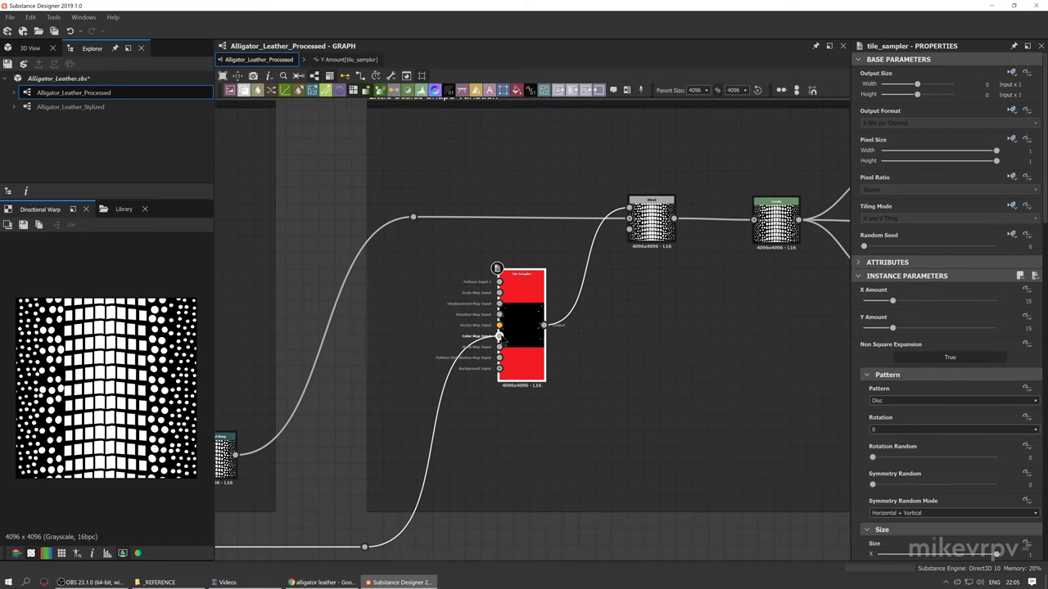
{"action": "double_click", "coordinate": [501, 341]}
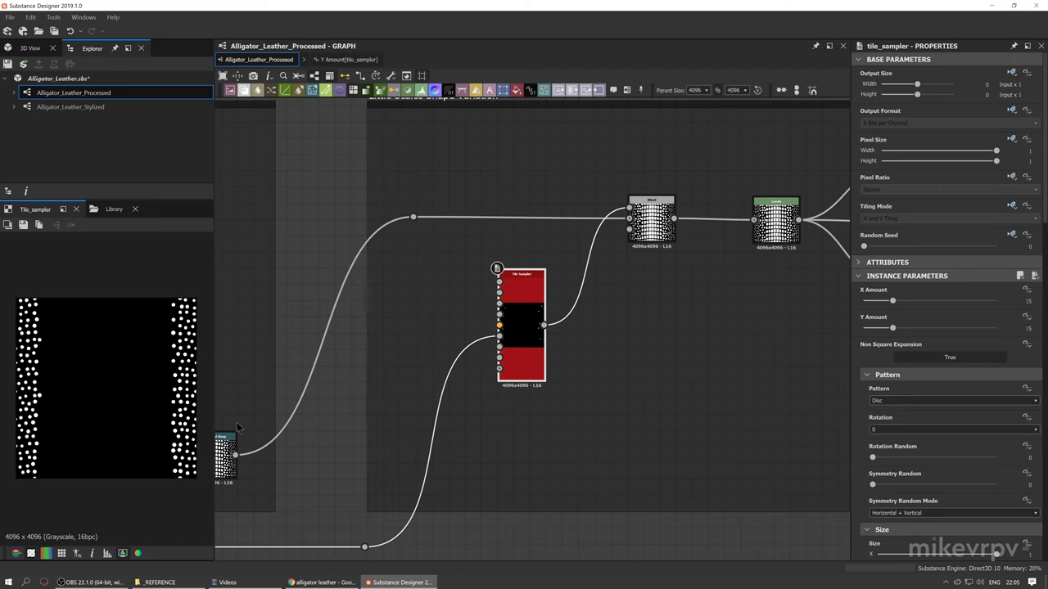
Trace the Color Map Input connection back to the small sides scales Tile Sampler and return to the Little Scales Shape Variation frame
{"action": "scroll", "coordinate": [311, 416], "scroll_direction": "down", "scroll_amount": 2}
{"action": "middle_click_drag", "start_coordinate": [393, 416], "coordinate": [512, 412]}
{"action": "scroll", "coordinate": [442, 418], "scroll_direction": "down", "scroll_amount": 1}
{"action": "scroll", "coordinate": [375, 416], "scroll_direction": "up", "scroll_amount": 2}
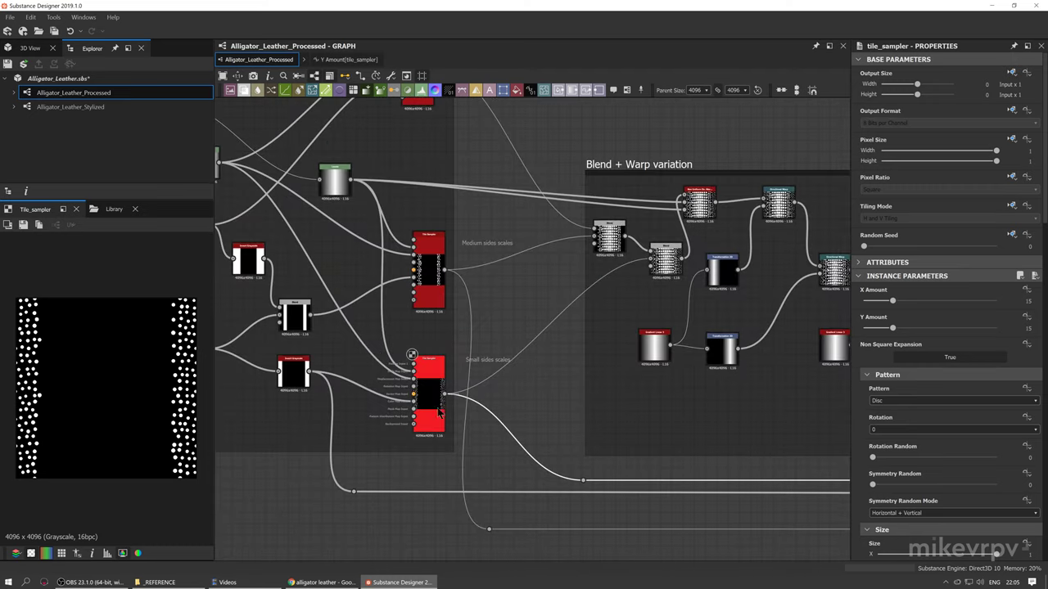
{"action": "scroll", "coordinate": [414, 396], "scroll_direction": "up", "scroll_amount": 2}
{"action": "scroll", "coordinate": [635, 363], "scroll_direction": "down", "scroll_amount": 2}
{"action": "middle_click_drag", "start_coordinate": [710, 374], "coordinate": [348, 360]}
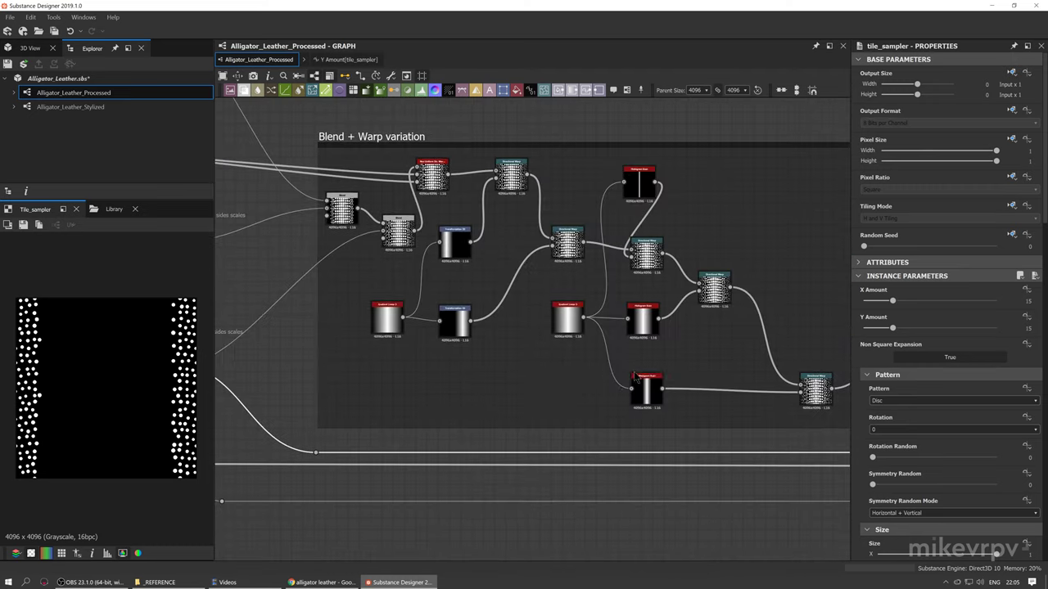
{"action": "middle_click_drag", "start_coordinate": [680, 398], "coordinate": [381, 407]}
{"action": "middle_click_drag", "start_coordinate": [825, 238], "coordinate": [687, 237]}
Preview the Tile Sampler in the Little Scales Shape Variation frame and examine its sparse white dots along both sides
{"action": "scroll", "coordinate": [686, 239], "scroll_direction": "up", "scroll_amount": 2}
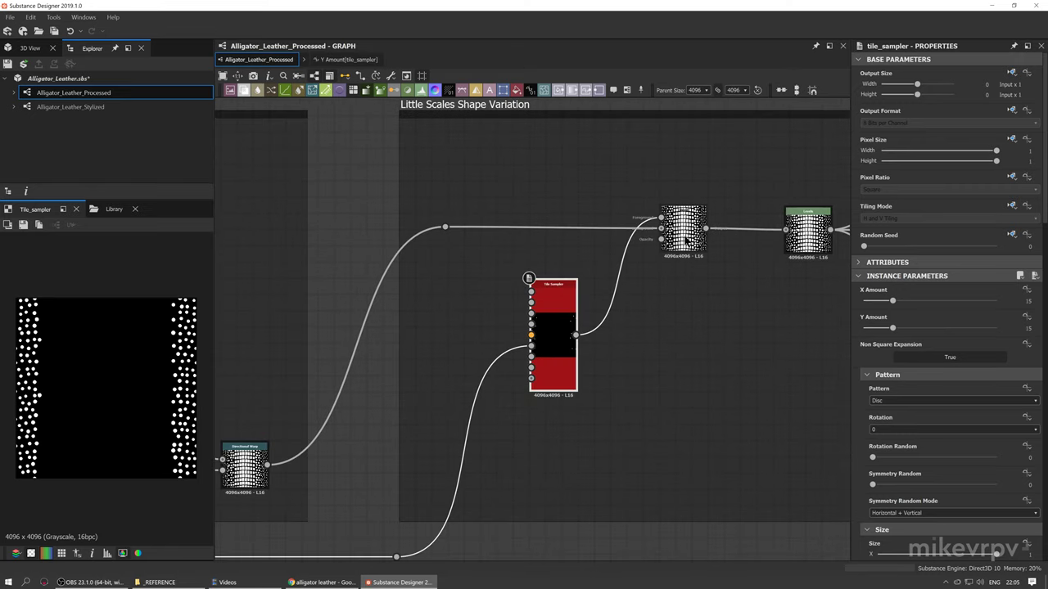
{"action": "scroll", "coordinate": [549, 319], "scroll_direction": "up", "scroll_amount": 2}
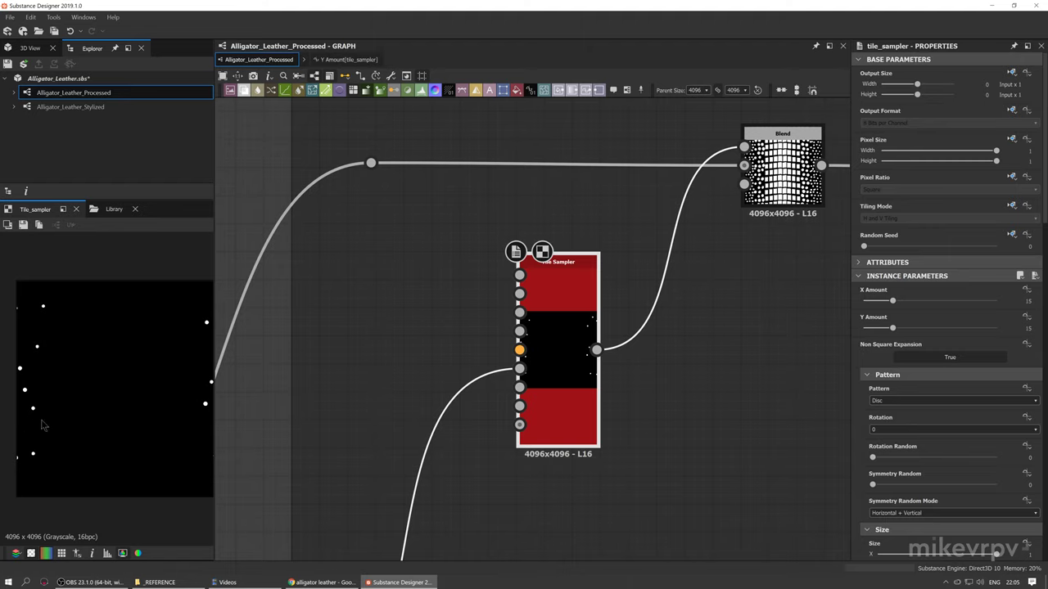
{"action": "middle_click_drag", "start_coordinate": [87, 392], "coordinate": [10, 378]}
{"action": "middle_click_drag", "start_coordinate": [125, 384], "coordinate": [171, 381]}
{"action": "middle_click_drag", "start_coordinate": [11, 345], "coordinate": [63, 352]}
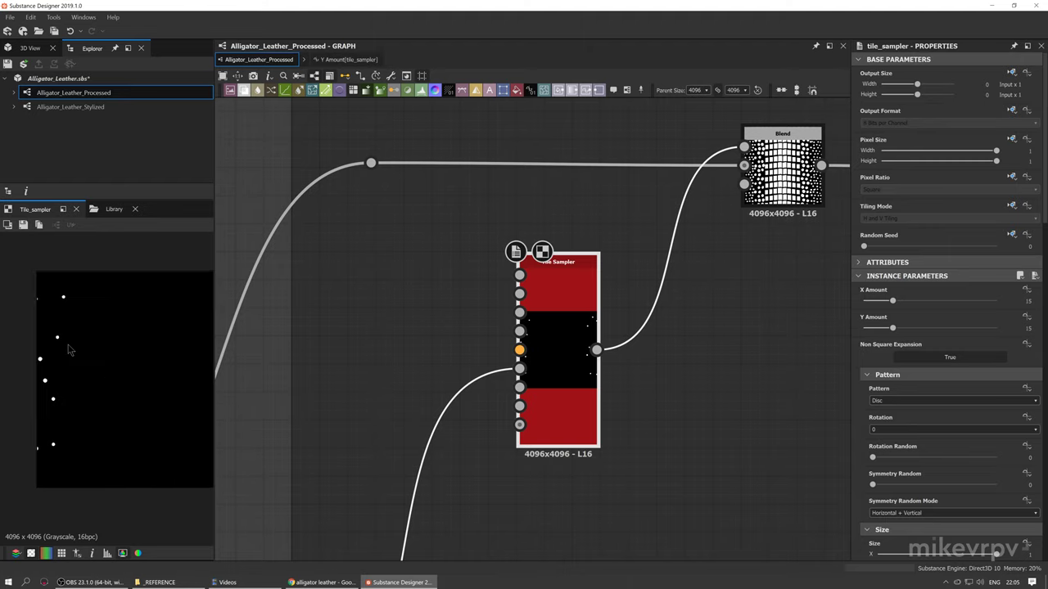
{"action": "middle_click_drag", "start_coordinate": [623, 321], "coordinate": [571, 376]}
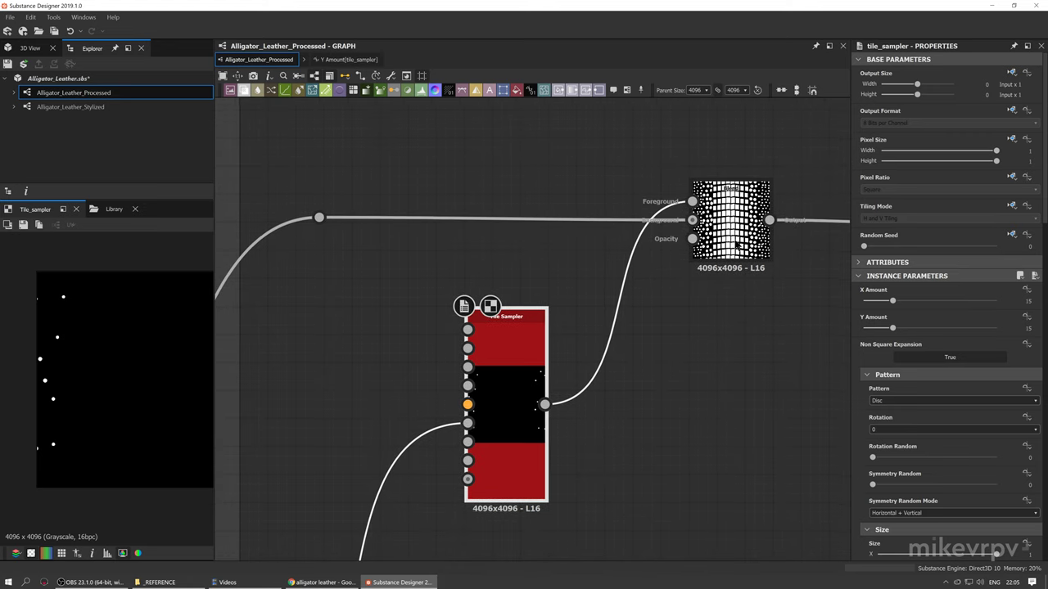
Preview the Blend in the Little Scales Shape Variation frame and inspect its Add (Linear Dodge) blending and the small side scales
{"action": "double_click", "coordinate": [728, 215]}
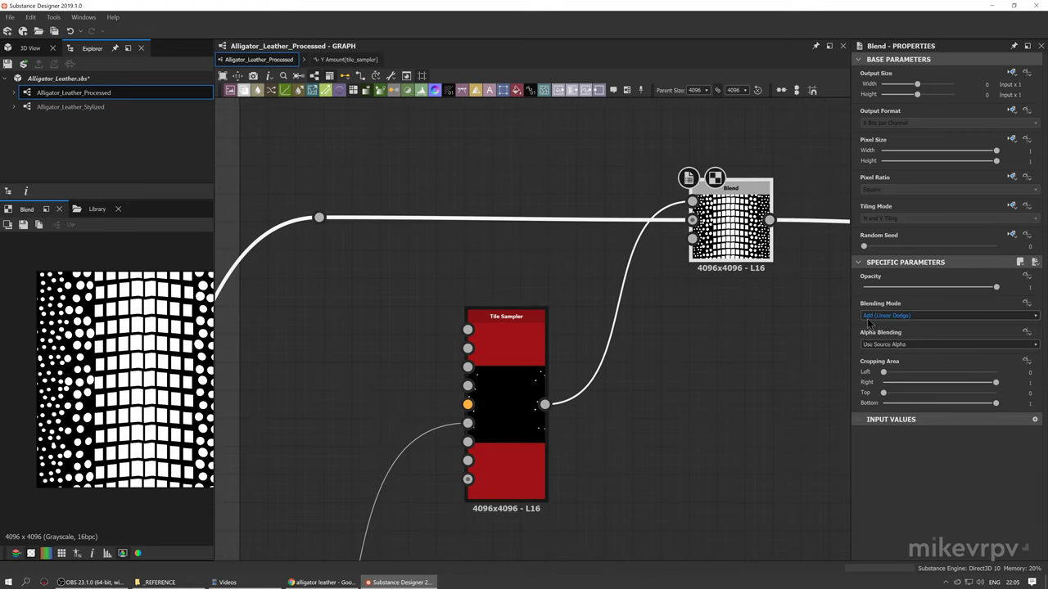
{"action": "middle_click_drag", "start_coordinate": [671, 306], "coordinate": [494, 354]}
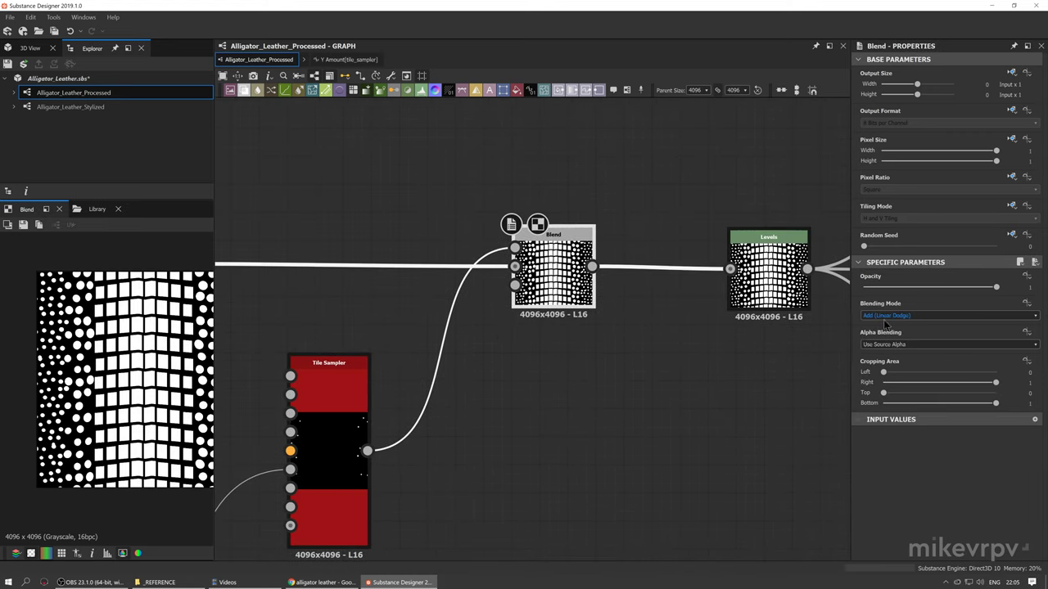
{"action": "scroll", "coordinate": [49, 380], "scroll_direction": "up", "scroll_amount": 3}
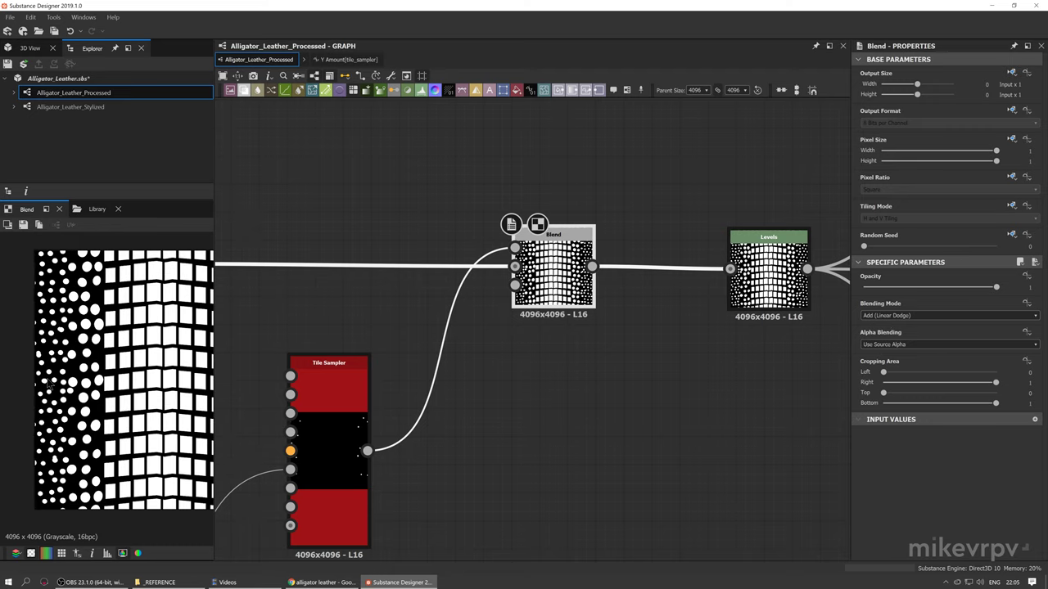
{"action": "scroll", "coordinate": [403, 339], "scroll_direction": "down", "scroll_amount": 2}
{"action": "middle_click_drag", "start_coordinate": [257, 330], "coordinate": [437, 283]}
{"action": "middle_click_drag", "start_coordinate": [394, 337], "coordinate": [479, 284]}
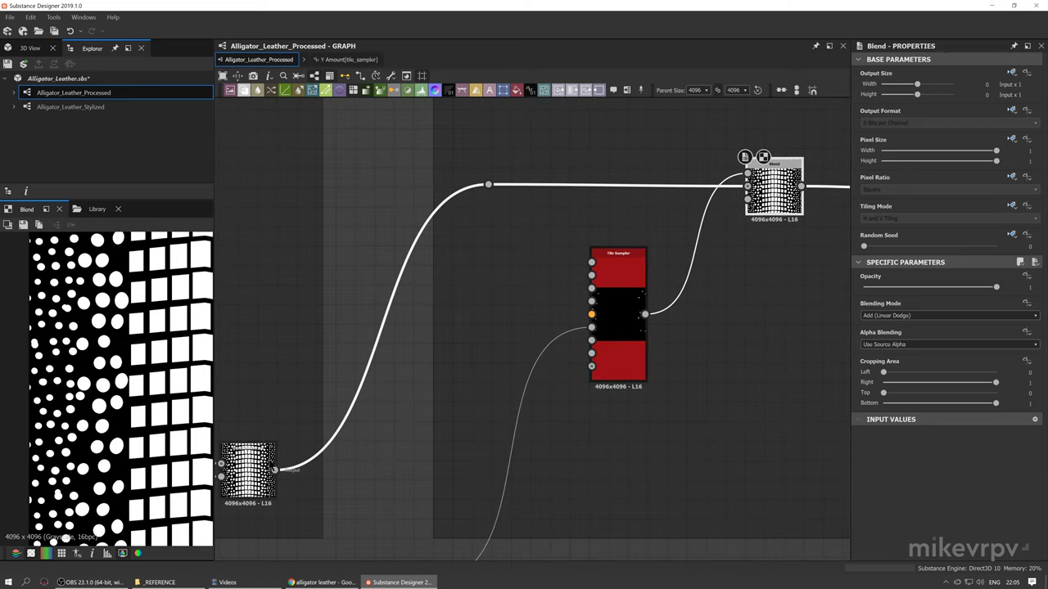
Compare the Directional Warp with the Blend that adds the extra dots, examining the small scales on both sides close up
{"action": "left_click", "coordinate": [270, 466]}
{"action": "left_click", "coordinate": [774, 187]}
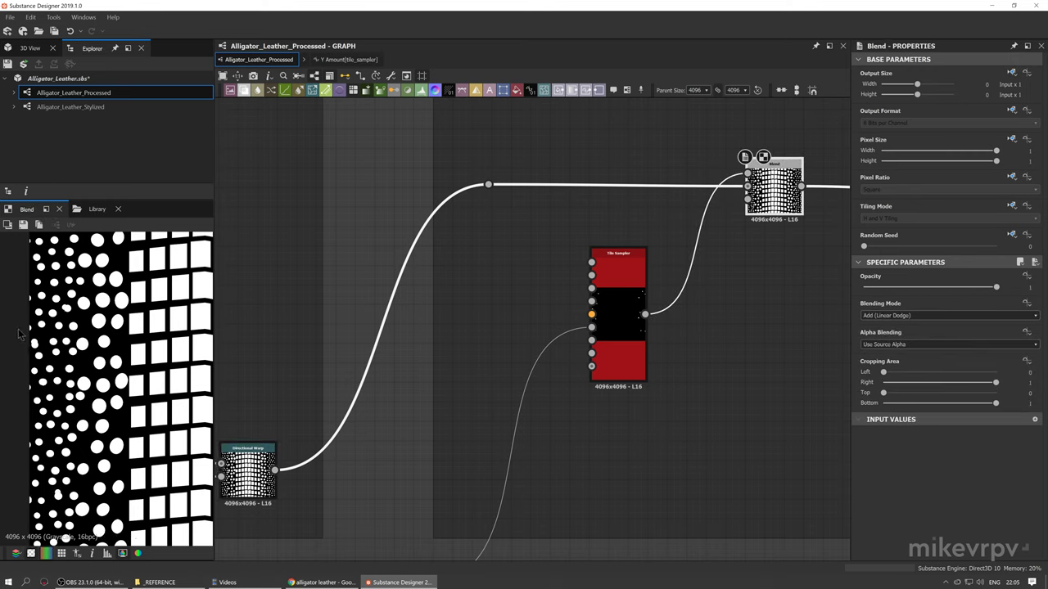
{"action": "middle_click_drag", "start_coordinate": [311, 347], "coordinate": [334, 346]}
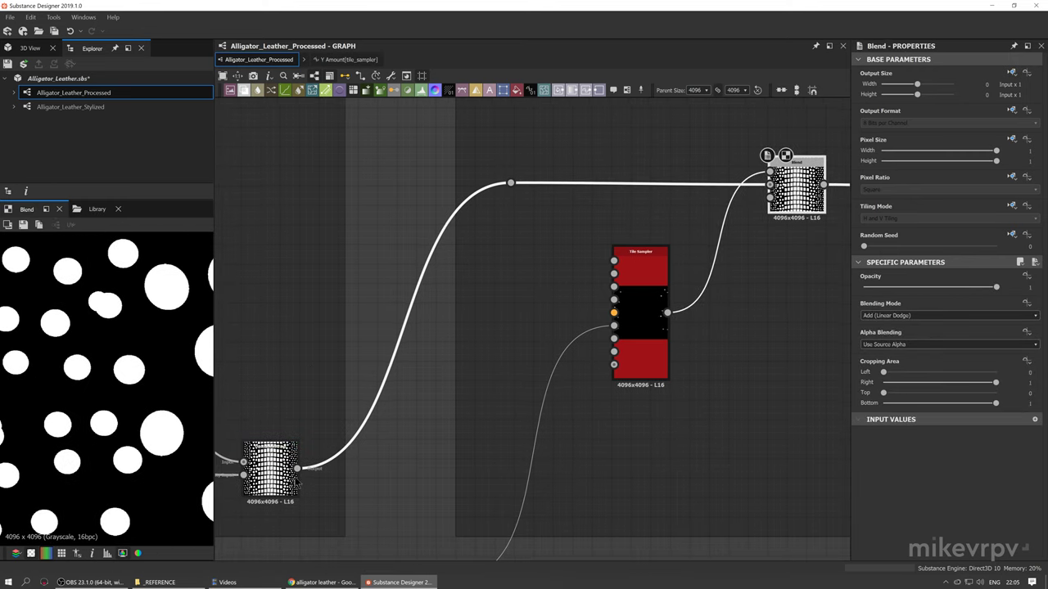
{"action": "double_click", "coordinate": [273, 476]}
{"action": "double_click", "coordinate": [804, 181]}
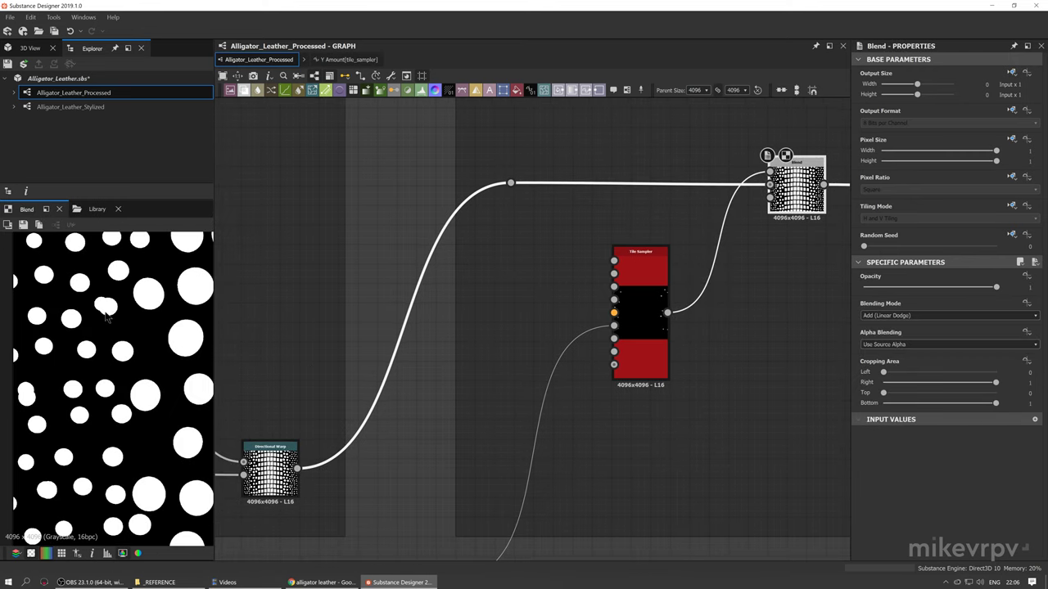
{"action": "middle_click_drag", "start_coordinate": [160, 391], "coordinate": [47, 353]}
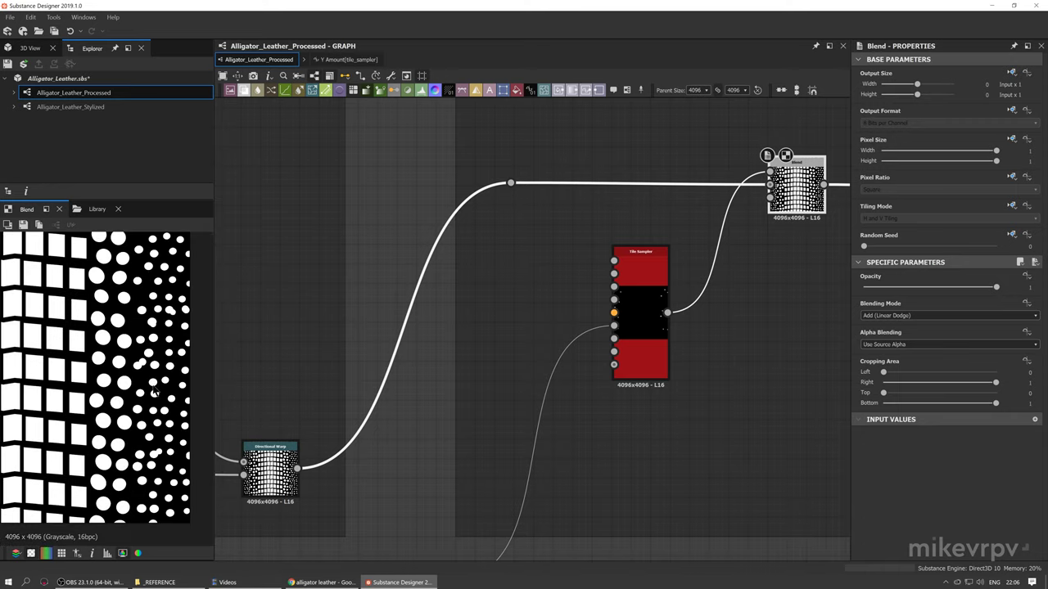
{"action": "scroll", "coordinate": [153, 385], "scroll_direction": "up", "scroll_amount": 3}
{"action": "double_click", "coordinate": [282, 482]}
{"action": "scroll", "coordinate": [126, 405], "scroll_direction": "down", "scroll_amount": 1}
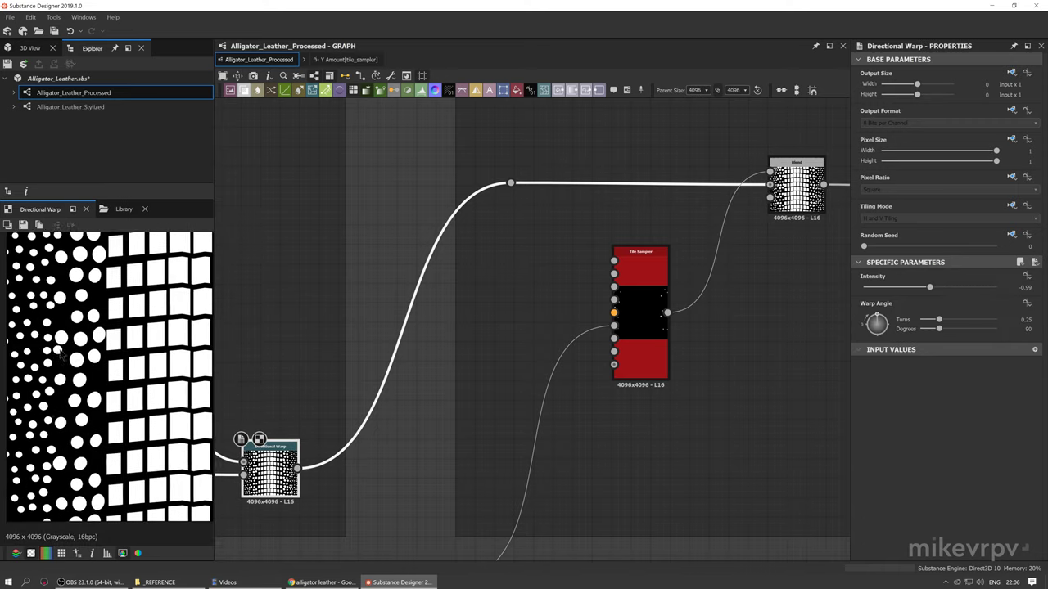
{"action": "middle_click_drag", "start_coordinate": [71, 336], "coordinate": [94, 311]}
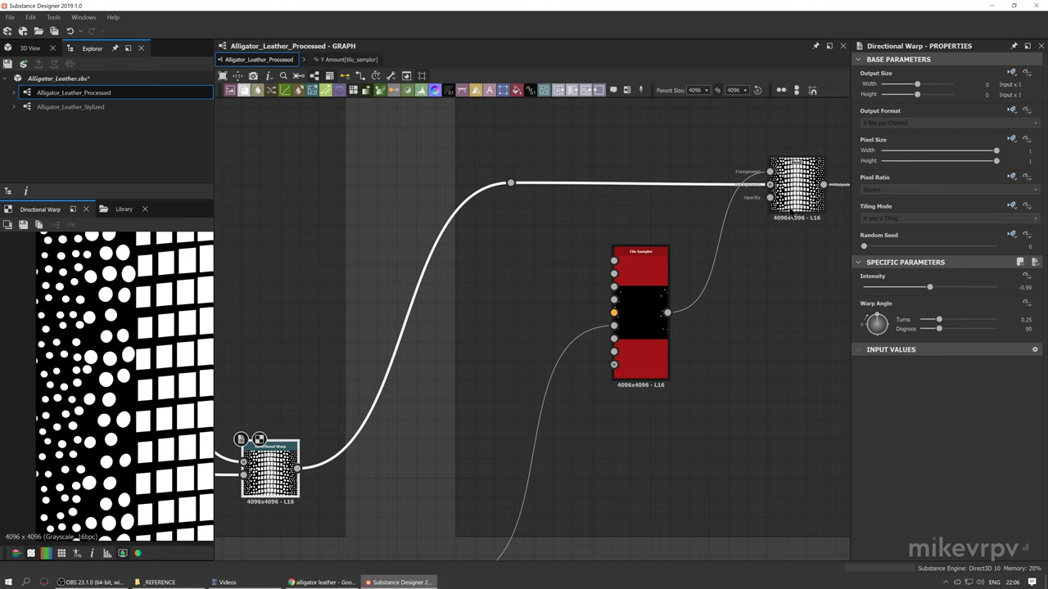
Preview the Levels after the Blend and compare its small side scales with the Directional Warp output
{"action": "middle_click_drag", "start_coordinate": [796, 186], "coordinate": [443, 199]}
{"action": "double_click", "coordinate": [594, 198]}
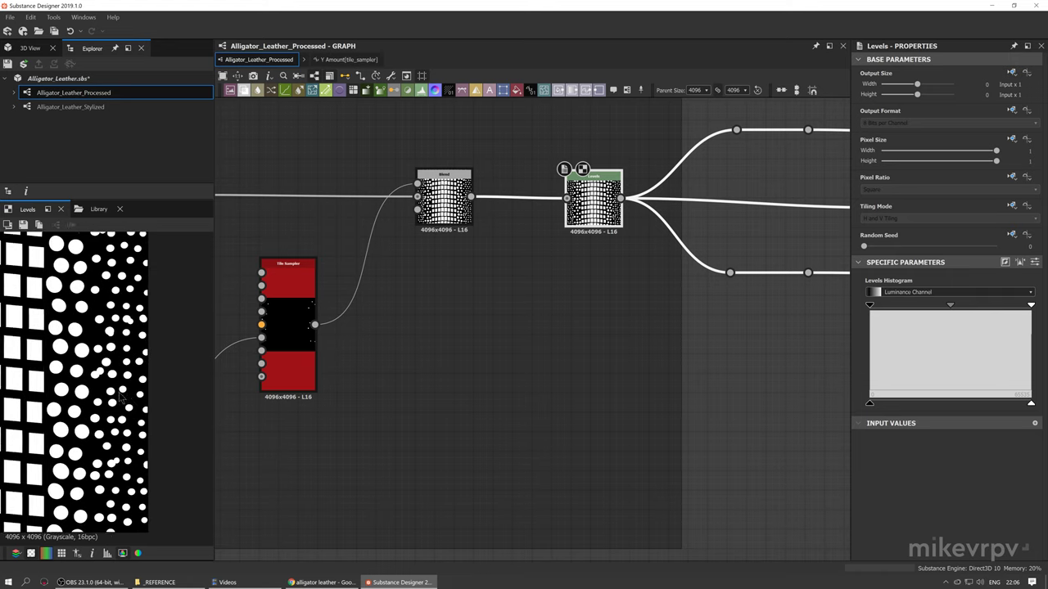
{"action": "scroll", "coordinate": [378, 396], "scroll_direction": "down", "scroll_amount": 2}
{"action": "scroll", "coordinate": [378, 395], "scroll_direction": "down", "scroll_amount": 1}
{"action": "middle_click_drag", "start_coordinate": [378, 395], "coordinate": [536, 376]}
{"action": "double_click", "coordinate": [268, 428]}
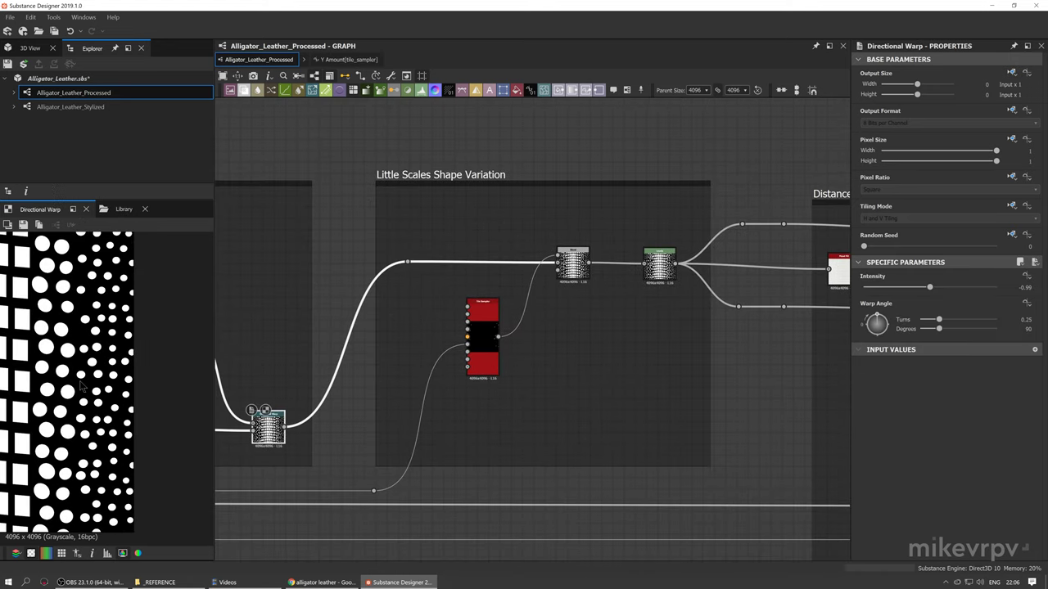
{"action": "middle_click_drag", "start_coordinate": [654, 272], "coordinate": [332, 256]}
{"action": "double_click", "coordinate": [336, 250]}
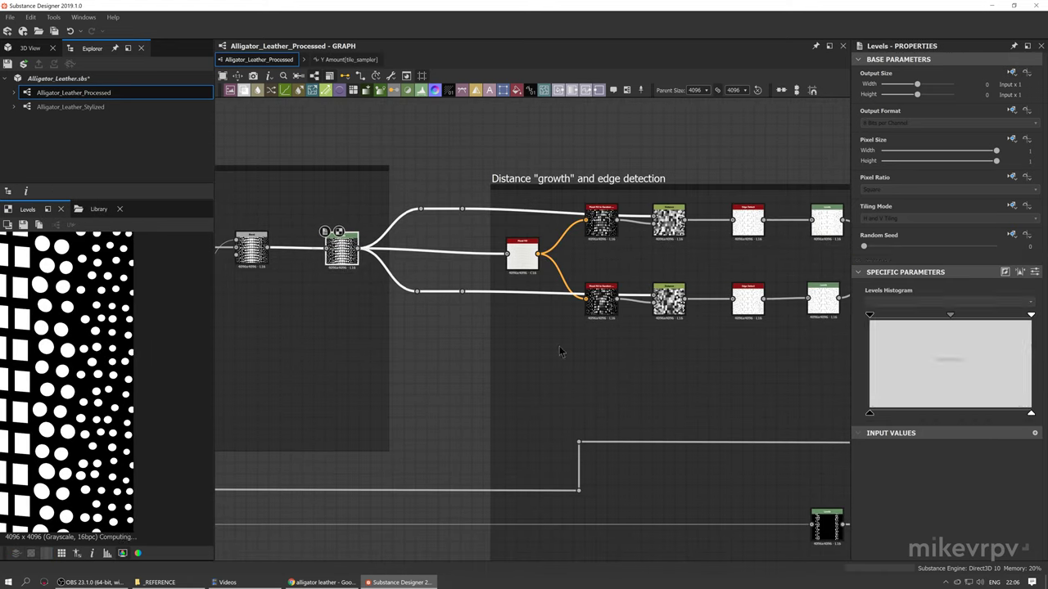
Go to the Distance "growth" and edge detection frame and survey its node chain
{"action": "middle_click_drag", "start_coordinate": [562, 349], "coordinate": [467, 323]}
{"action": "left_click", "coordinate": [468, 323]}
{"action": "scroll", "coordinate": [467, 322], "scroll_direction": "down", "scroll_amount": 2}
{"action": "middle_click_drag", "start_coordinate": [524, 298], "coordinate": [414, 264]}
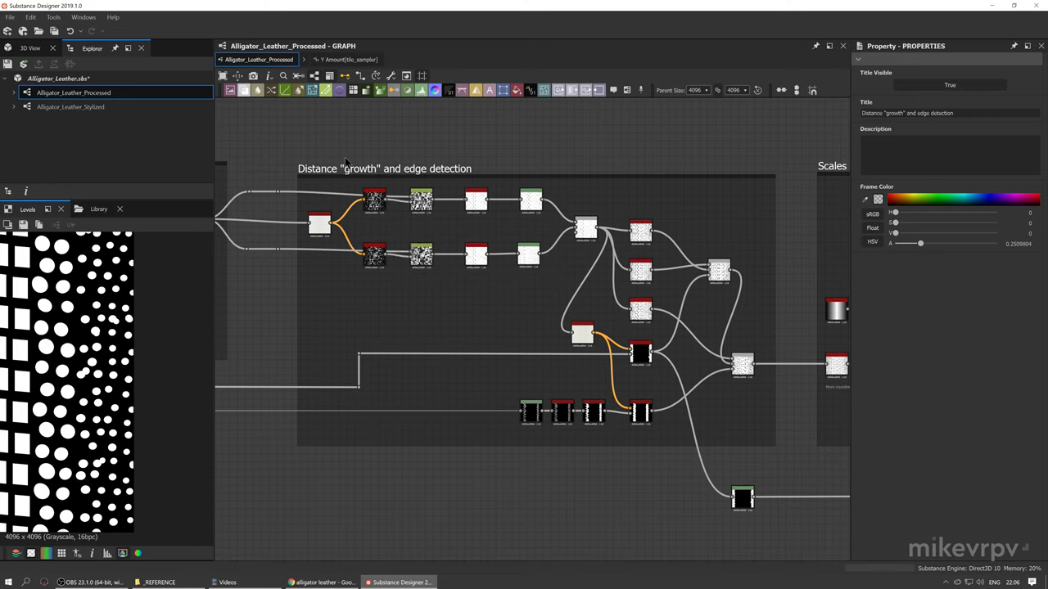
{"action": "middle_click_drag", "start_coordinate": [326, 291], "coordinate": [422, 306]}
{"action": "scroll", "coordinate": [401, 219], "scroll_direction": "up", "scroll_amount": 3}
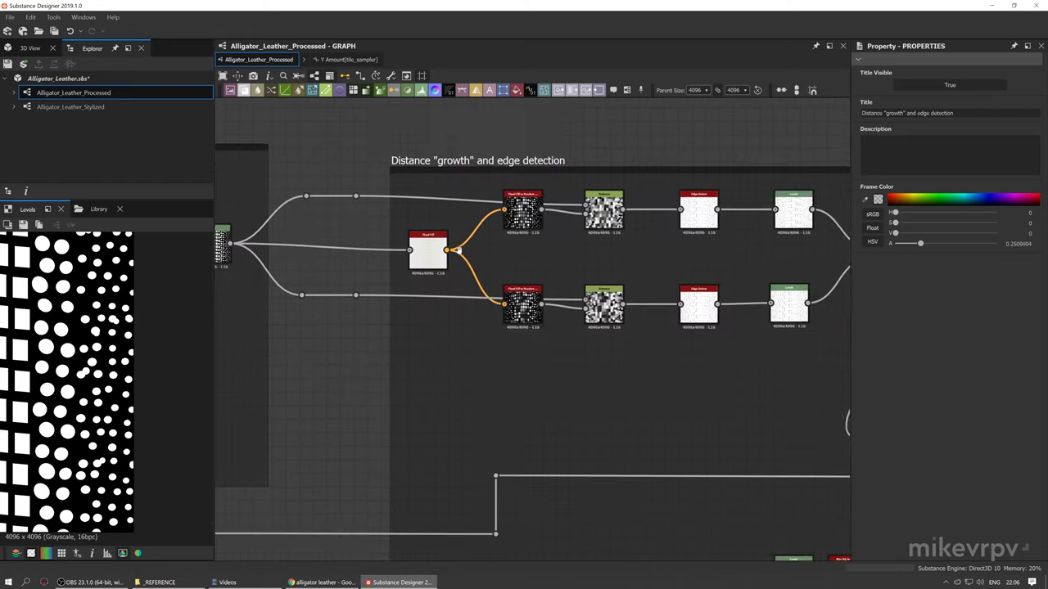
Follow the Levels output into the Flood Fill and preview it through to the upper Flood Fill to Random Grayscale
{"action": "middle_click_drag", "start_coordinate": [401, 220], "coordinate": [503, 244]}
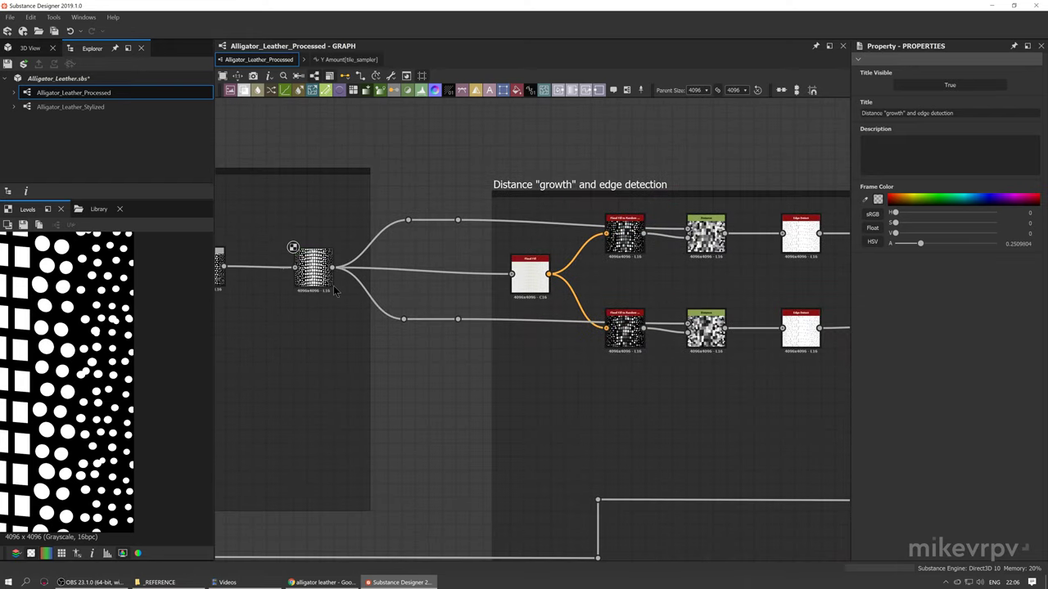
{"action": "left_click", "coordinate": [323, 276]}
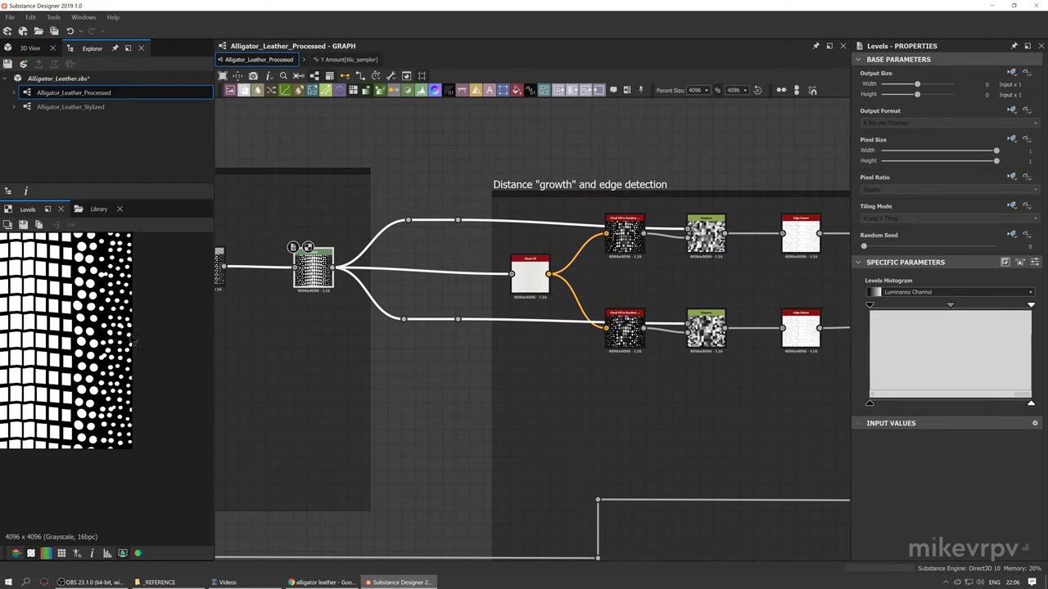
{"action": "scroll", "coordinate": [491, 323], "scroll_direction": "up", "scroll_amount": 3}
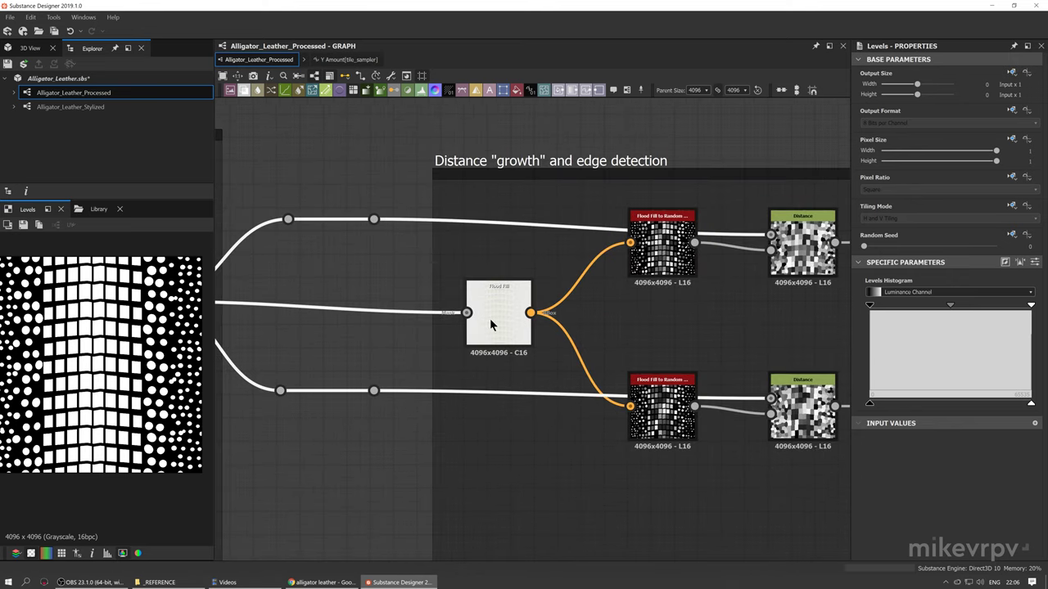
{"action": "left_click", "coordinate": [492, 325]}
{"action": "middle_click_drag", "start_coordinate": [641, 289], "coordinate": [558, 325]}
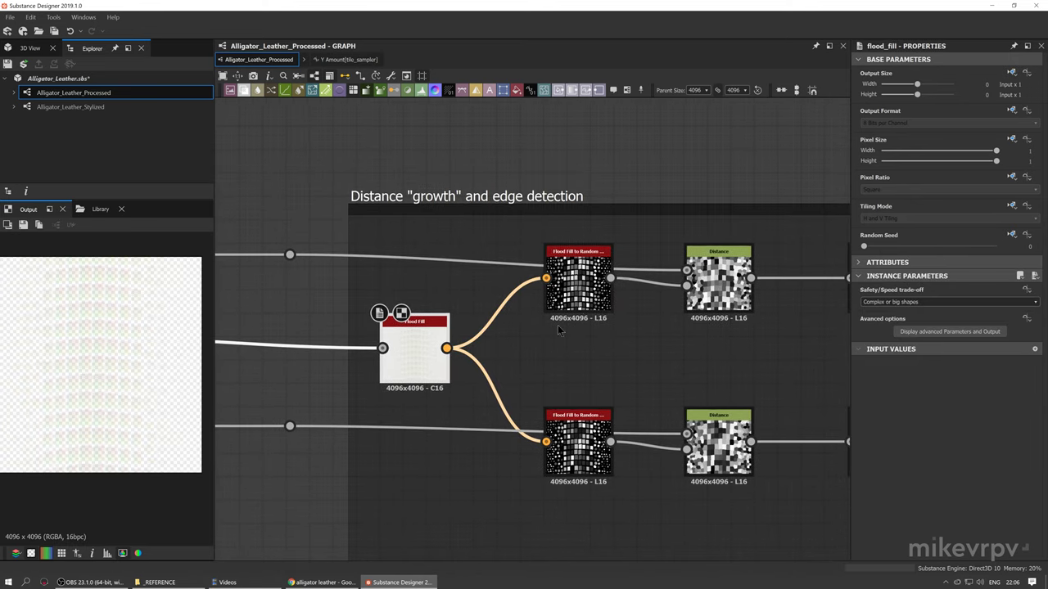
{"action": "left_click", "coordinate": [577, 282]}
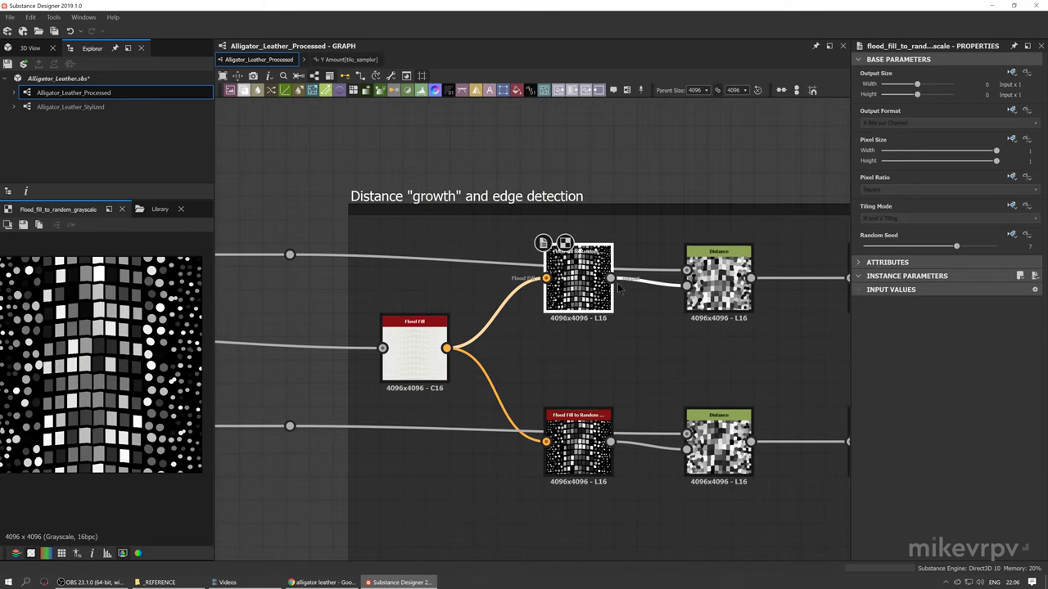
Preview the upper Distance node and inspect its Maximum Distance setting and the expanded grayscale cells
{"action": "middle_click_drag", "start_coordinate": [706, 280], "coordinate": [448, 295]}
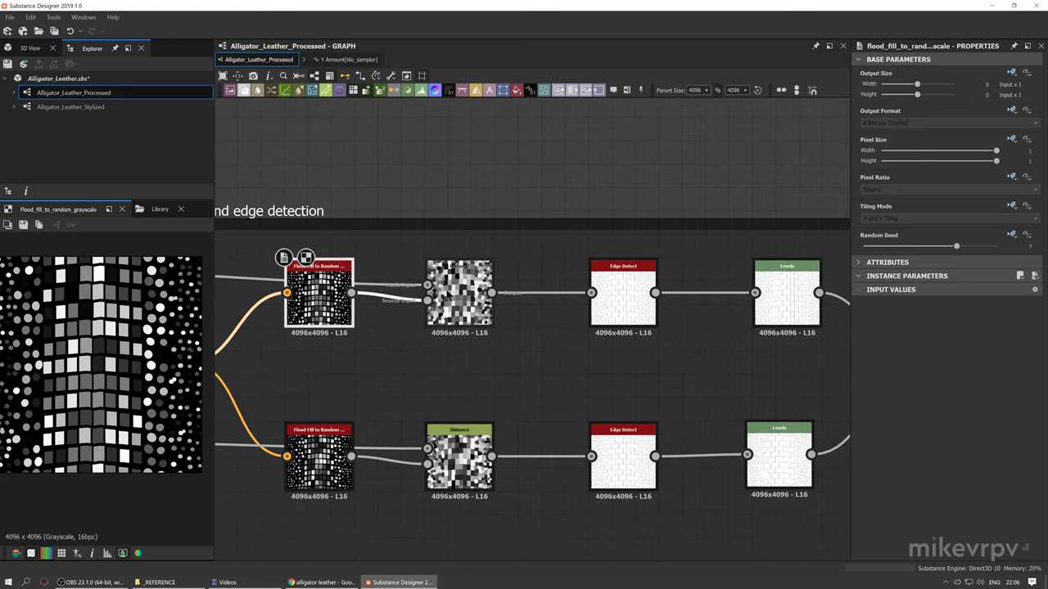
{"action": "left_click", "coordinate": [448, 295]}
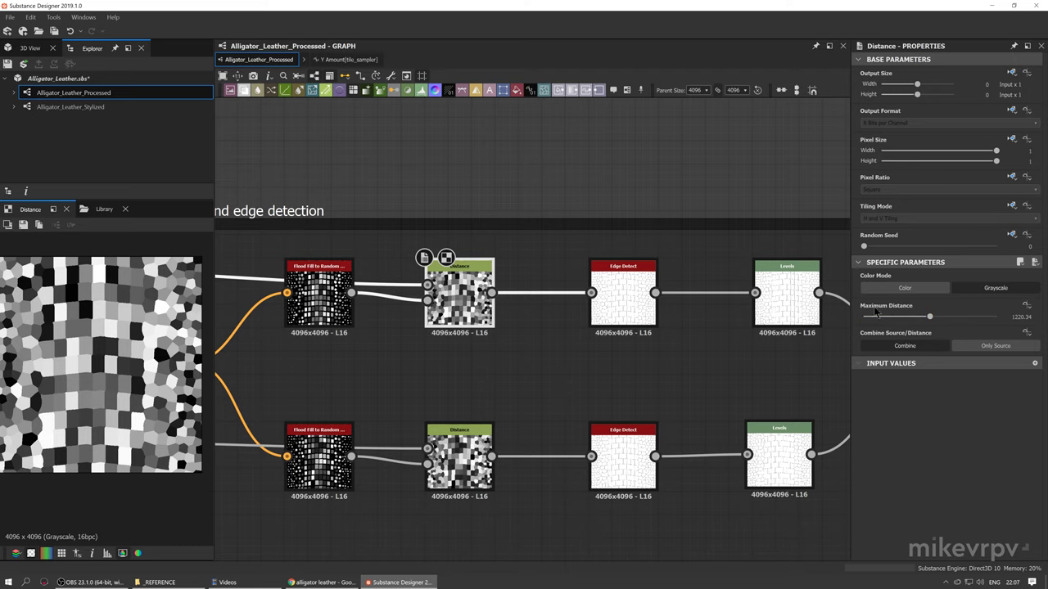
{"action": "middle_click_drag", "start_coordinate": [442, 303], "coordinate": [530, 310]}
{"action": "middle_click_drag", "start_coordinate": [71, 308], "coordinate": [98, 320]}
{"action": "scroll", "coordinate": [86, 344], "scroll_direction": "up", "scroll_amount": 2}
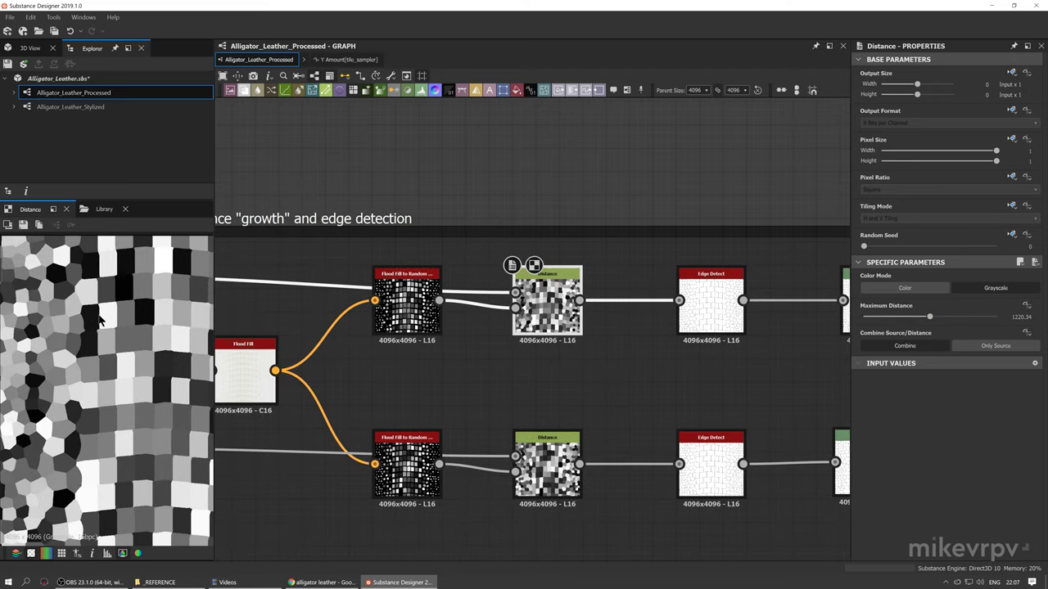
Preview the upper Flood Fill to Random Grayscale again and examine the gray shades of the separate side scales close up
{"action": "middle_click_drag", "start_coordinate": [429, 320], "coordinate": [497, 319]}
{"action": "left_click", "coordinate": [495, 319]}
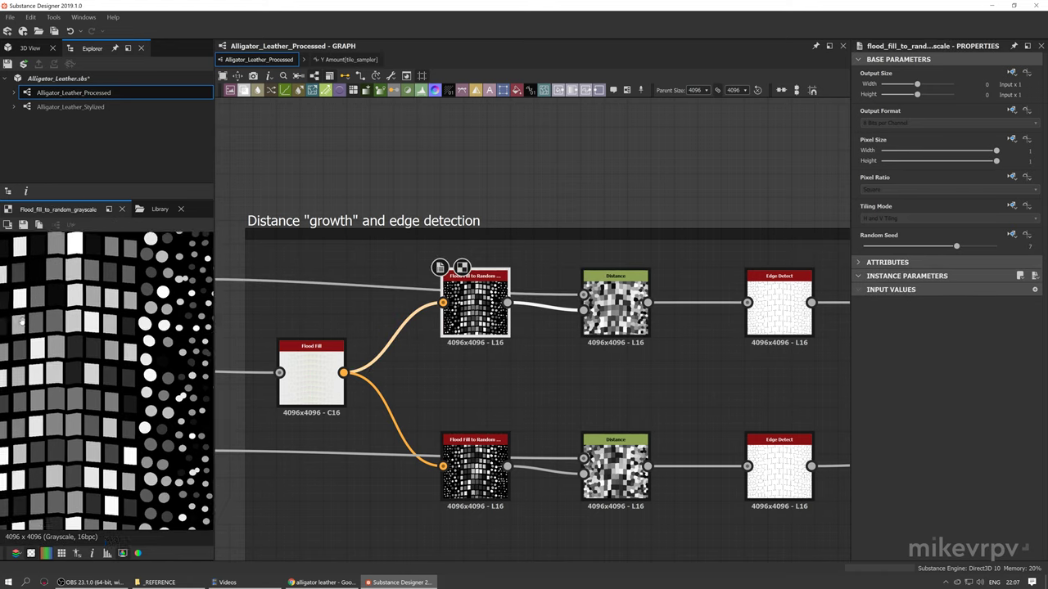
{"action": "scroll", "coordinate": [22, 321], "scroll_direction": "up", "scroll_amount": 3}
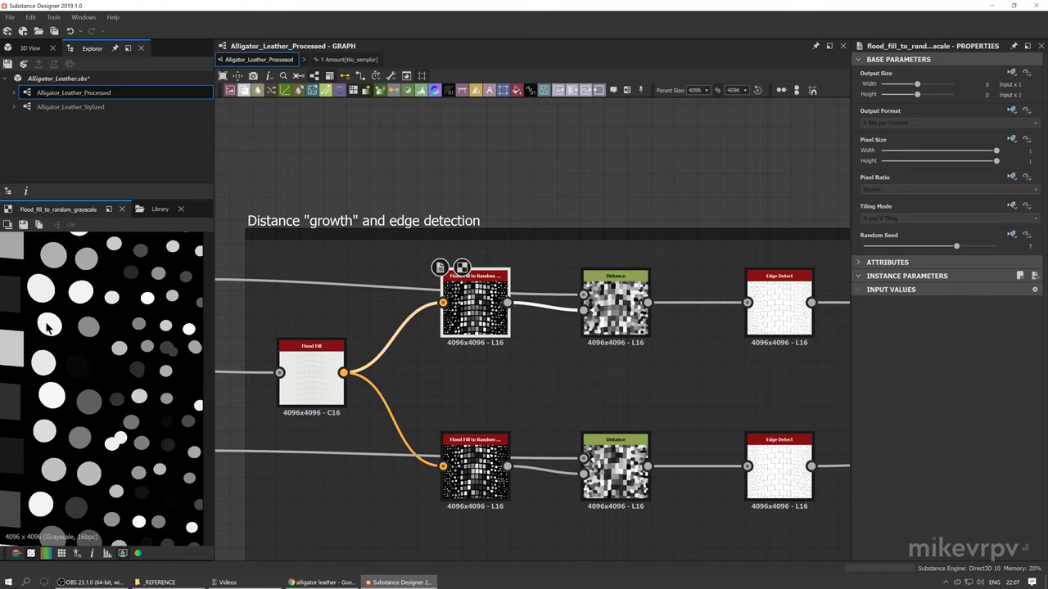
{"action": "mouse_move", "coordinate": [128, 386]}
{"action": "middle_mouse_down"}
{"action": "mouse_move", "coordinate": [89, 375]}
{"action": "mouse_move", "coordinate": [139, 387]}
{"action": "middle_mouse_up"}
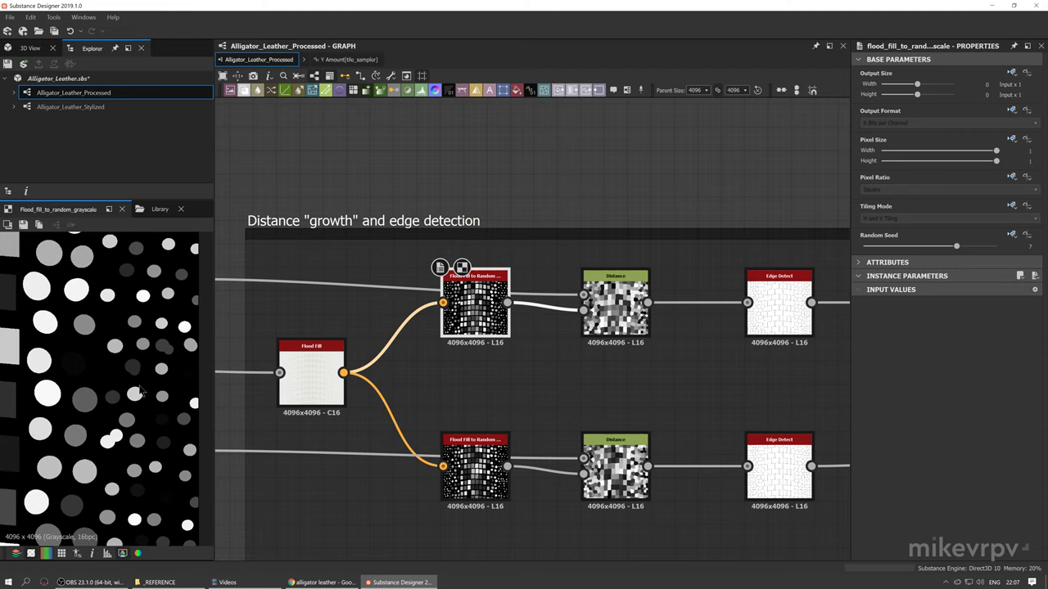
Switch the preview back to the upper Distance node and examine how the side and central scales grow together
{"action": "double_click", "coordinate": [622, 319]}
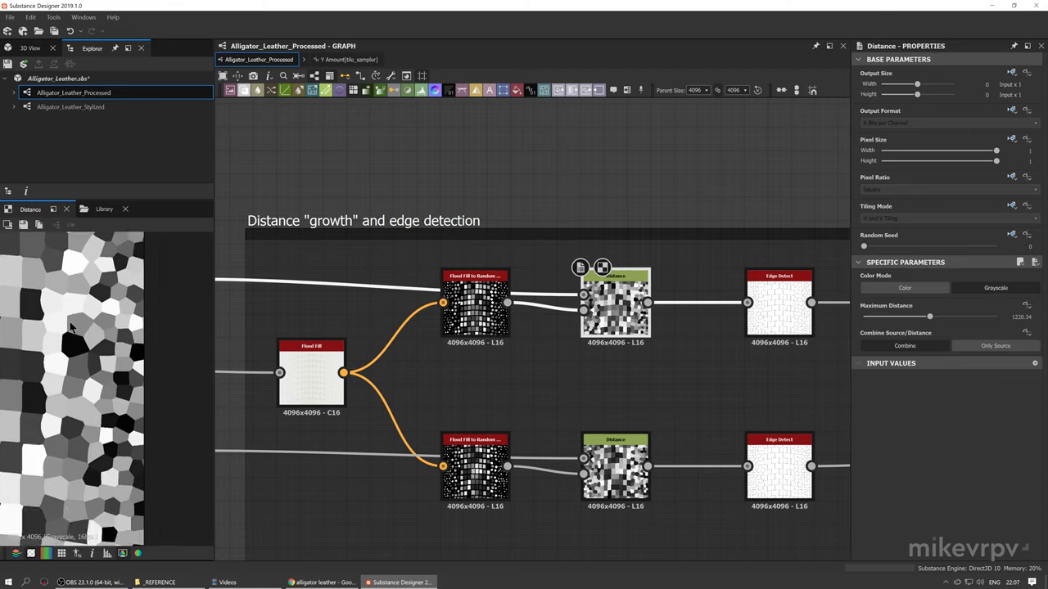
{"action": "middle_click_drag", "start_coordinate": [23, 317], "coordinate": [87, 344]}
{"action": "scroll", "coordinate": [74, 372], "scroll_direction": "down", "scroll_amount": 3}
{"action": "scroll", "coordinate": [87, 345], "scroll_direction": "down", "scroll_amount": 2}
{"action": "scroll", "coordinate": [96, 355], "scroll_direction": "up", "scroll_amount": 4}
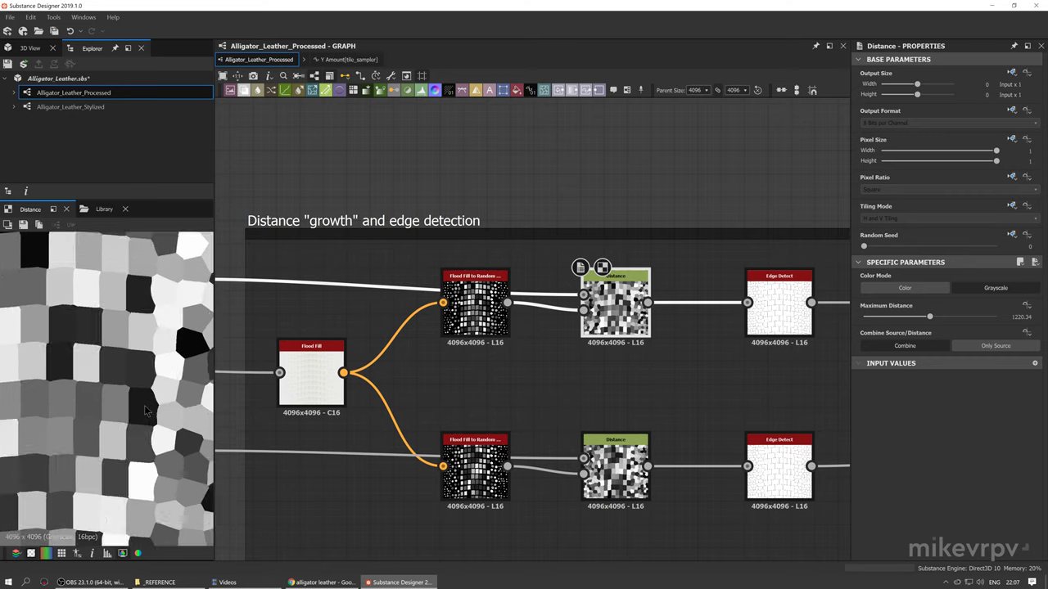
{"action": "middle_click_drag", "start_coordinate": [188, 385], "coordinate": [176, 336]}
{"action": "middle_click_drag", "start_coordinate": [64, 285], "coordinate": [102, 361]}
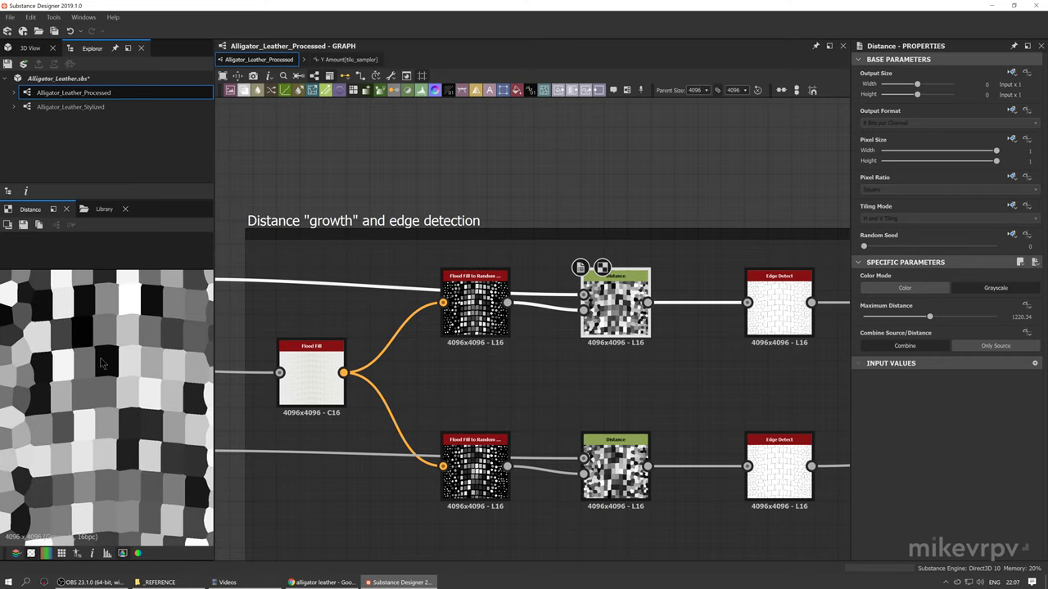
Examine the borders between the central cells of the Distance output close up and across the pattern
{"action": "scroll", "coordinate": [58, 360], "scroll_direction": "up", "scroll_amount": 3}
{"action": "middle_click_drag", "start_coordinate": [45, 331], "coordinate": [77, 325]}
{"action": "scroll", "coordinate": [77, 393], "scroll_direction": "up", "scroll_amount": 2}
{"action": "middle_click_drag", "start_coordinate": [77, 401], "coordinate": [63, 330]}
{"action": "scroll", "coordinate": [96, 329], "scroll_direction": "down", "scroll_amount": 5}
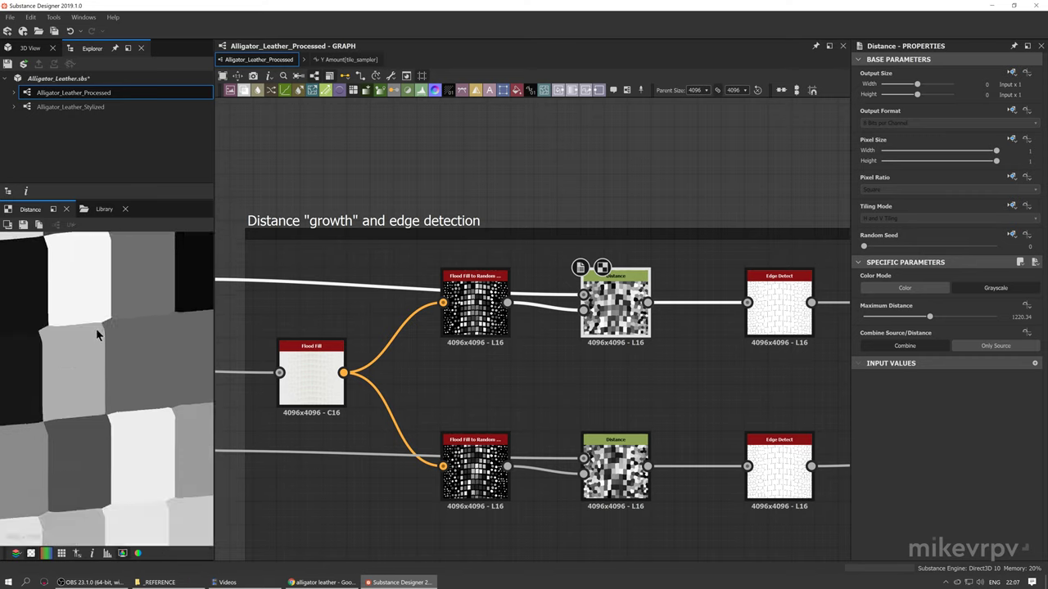
{"action": "middle_click_drag", "start_coordinate": [138, 332], "coordinate": [111, 358]}
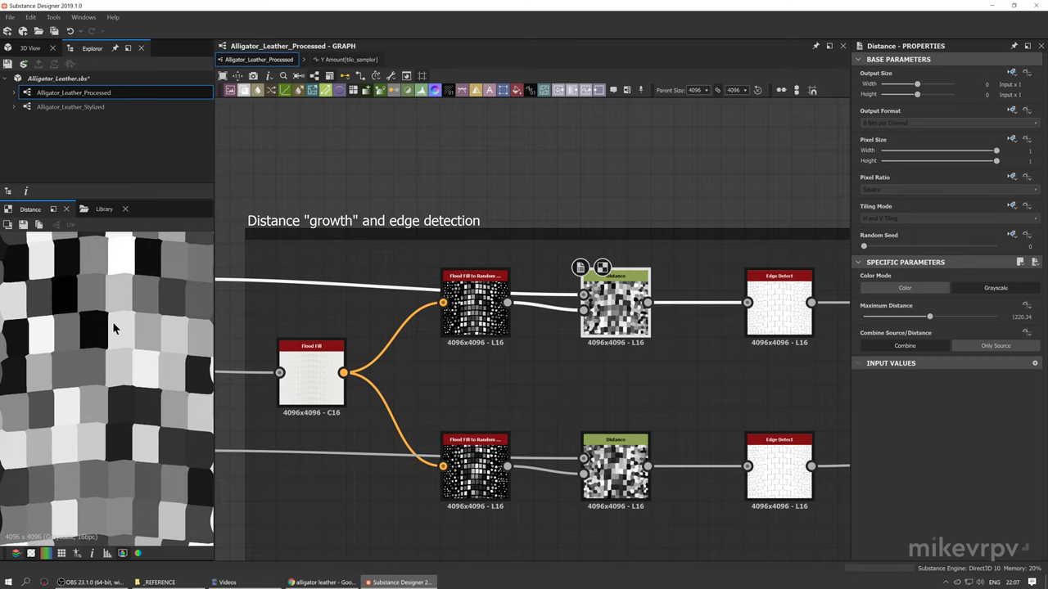
{"action": "scroll", "coordinate": [113, 315], "scroll_direction": "up", "scroll_amount": 3}
{"action": "scroll", "coordinate": [98, 323], "scroll_direction": "down", "scroll_amount": 2}
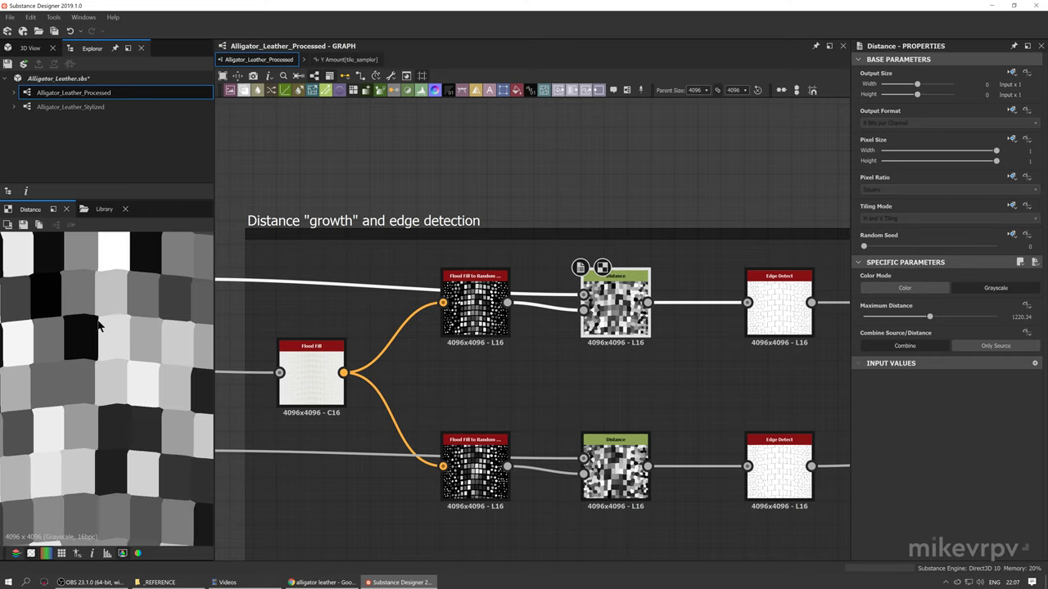
{"action": "middle_click_drag", "start_coordinate": [47, 344], "coordinate": [115, 354]}
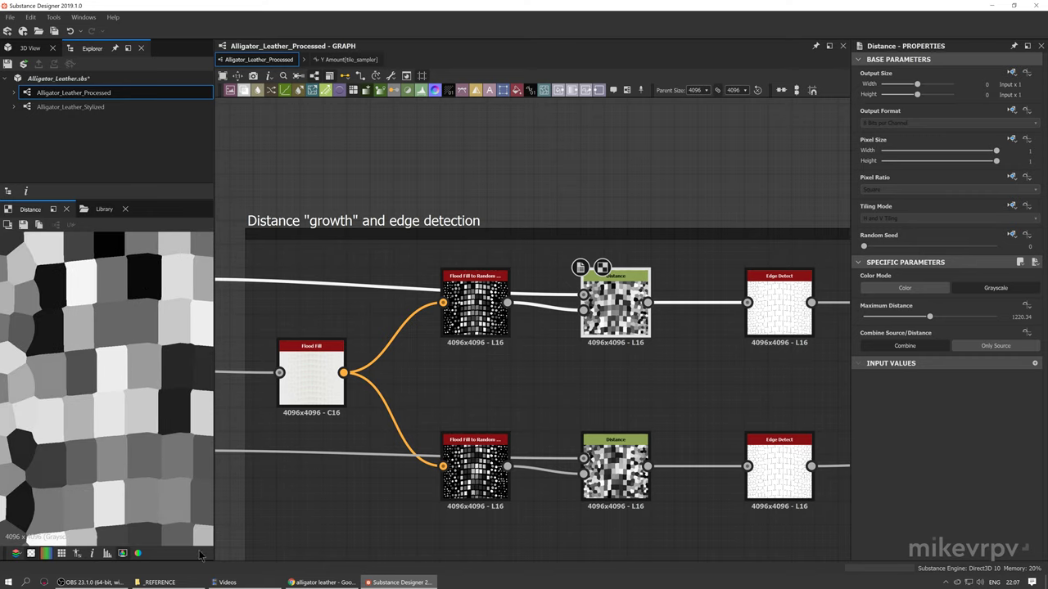
Switch to the _REFERENCE folder and open an alligator leather photo to compare it with the cell pattern
{"action": "left_click", "coordinate": [160, 582]}
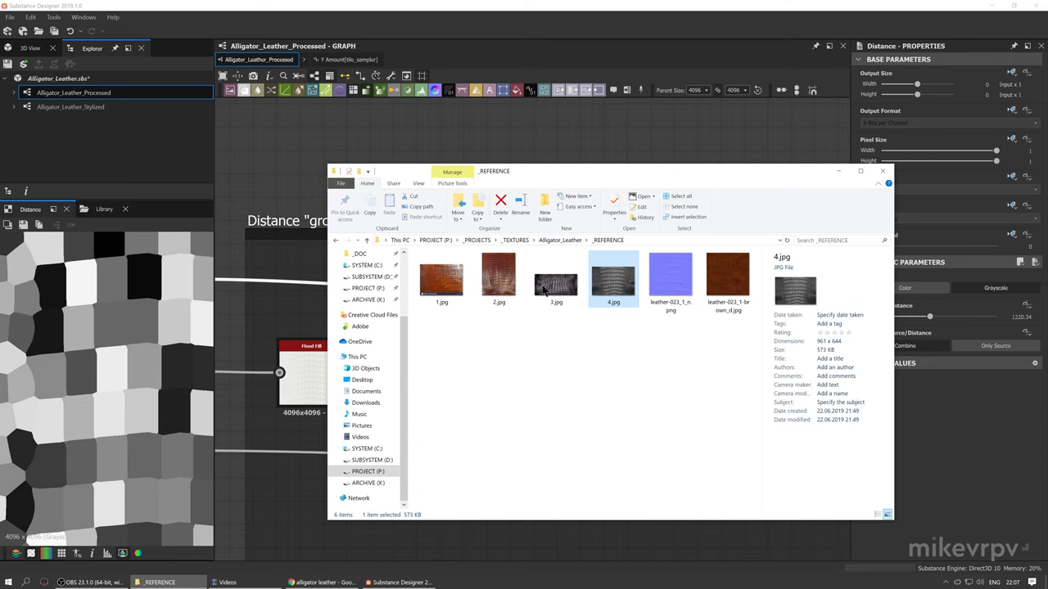
{"action": "key", "text": "Return"}
{"action": "scroll", "coordinate": [107, 352], "scroll_direction": "down", "scroll_amount": 2}
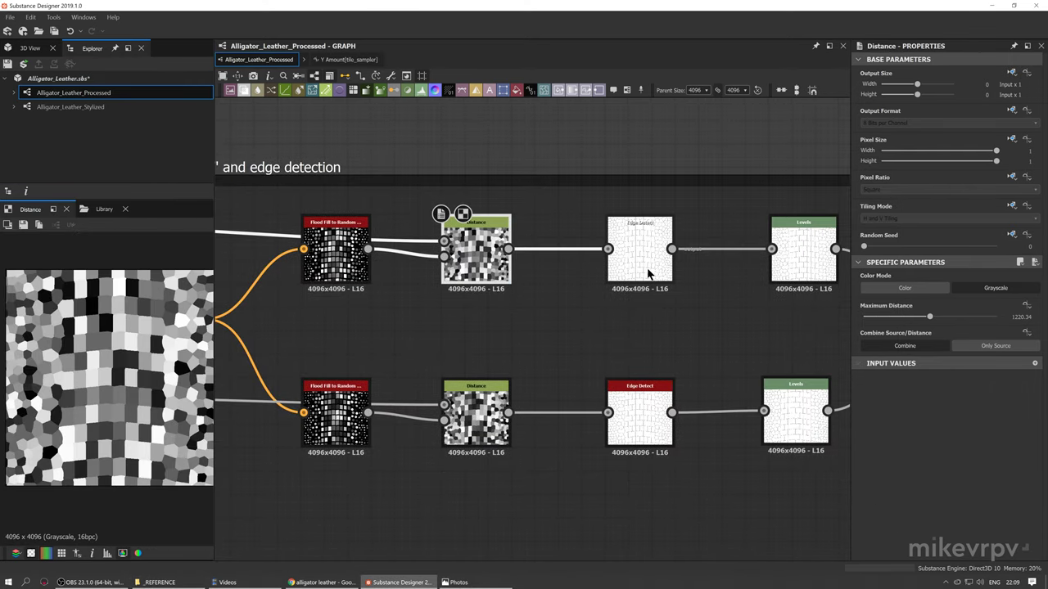
Preview the upper Edge Detect node and examine the cell outlines it produces across the pattern
{"action": "left_click", "coordinate": [649, 273]}
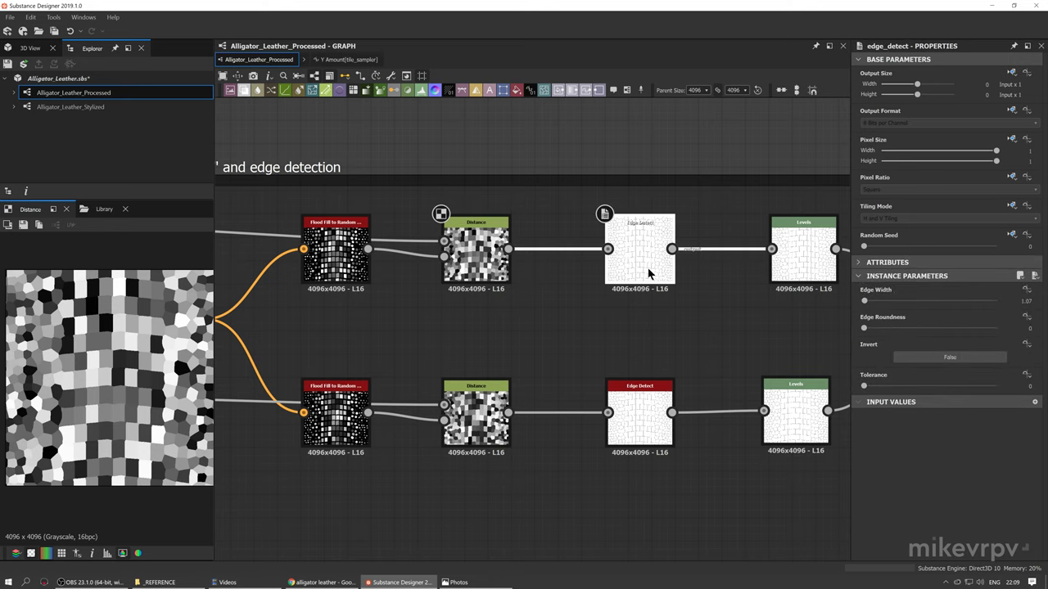
{"action": "double_click", "coordinate": [648, 271]}
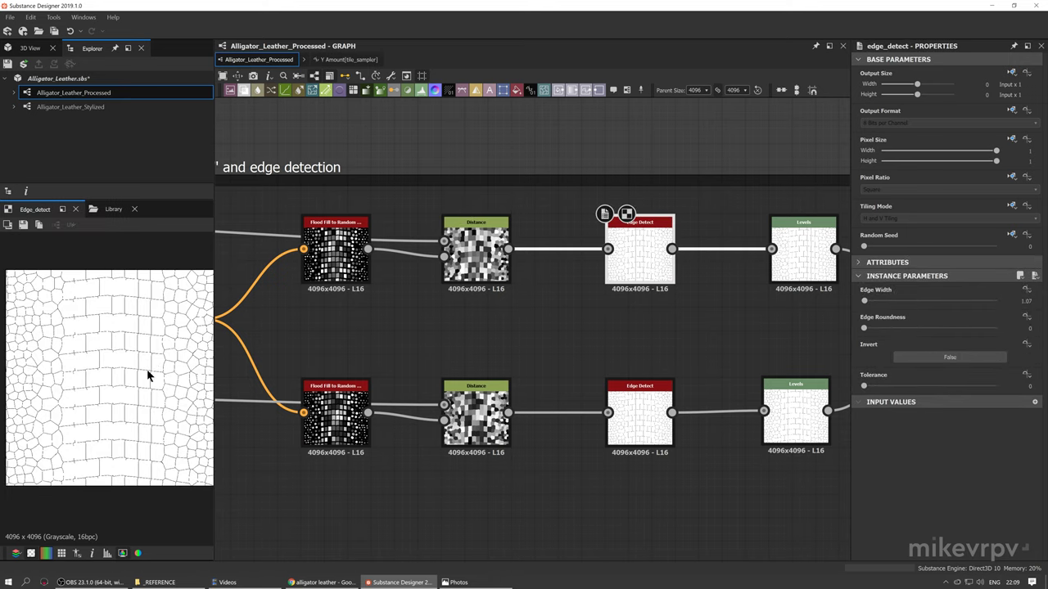
{"action": "scroll", "coordinate": [147, 369], "scroll_direction": "down", "scroll_amount": 1}
{"action": "scroll", "coordinate": [435, 341], "scroll_direction": "down", "scroll_amount": 2}
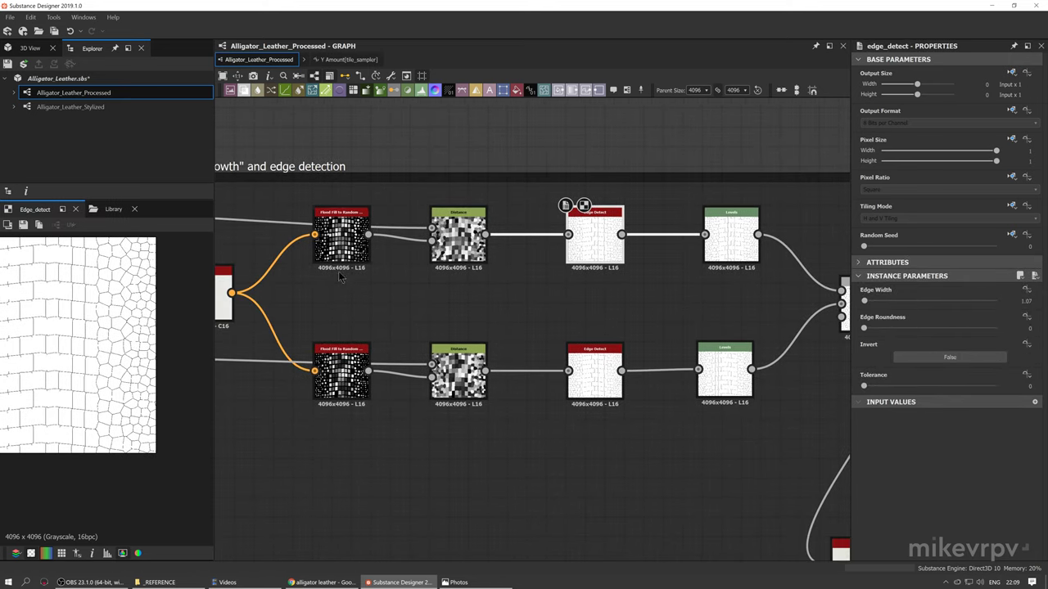
Mark out the upper and lower branches in turn, then preview the lower Edge Detect and examine its outlines close up
{"action": "left_click_drag", "start_coordinate": [339, 282], "coordinate": [734, 243]}
{"action": "left_click_drag", "start_coordinate": [325, 443], "coordinate": [720, 371]}
{"action": "left_click", "coordinate": [597, 377]}
{"action": "double_click", "coordinate": [587, 386]}
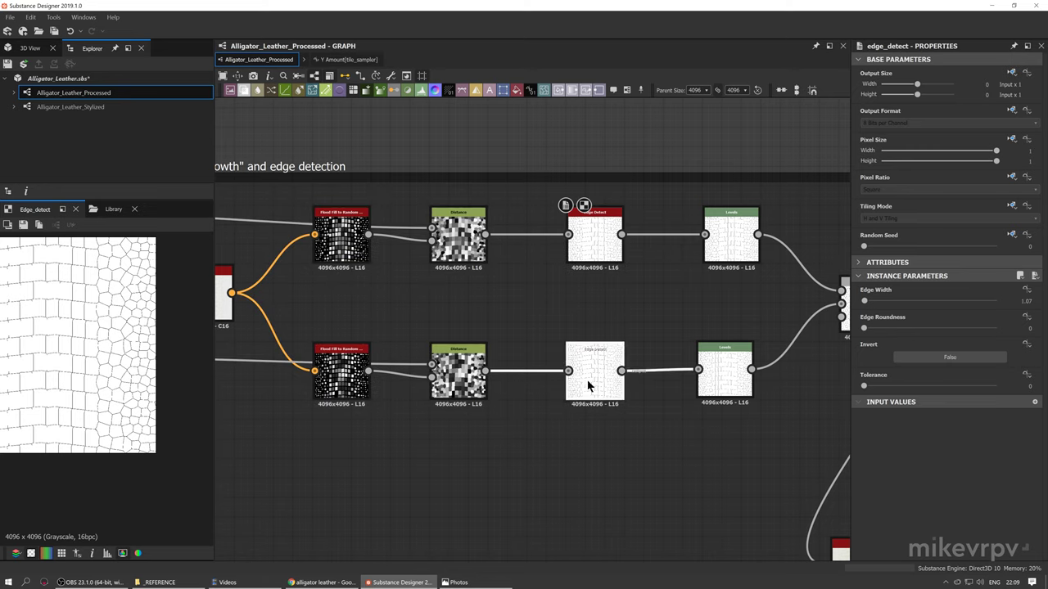
{"action": "scroll", "coordinate": [106, 348], "scroll_direction": "up", "scroll_amount": 4}
{"action": "scroll", "coordinate": [107, 348], "scroll_direction": "up", "scroll_amount": 3}
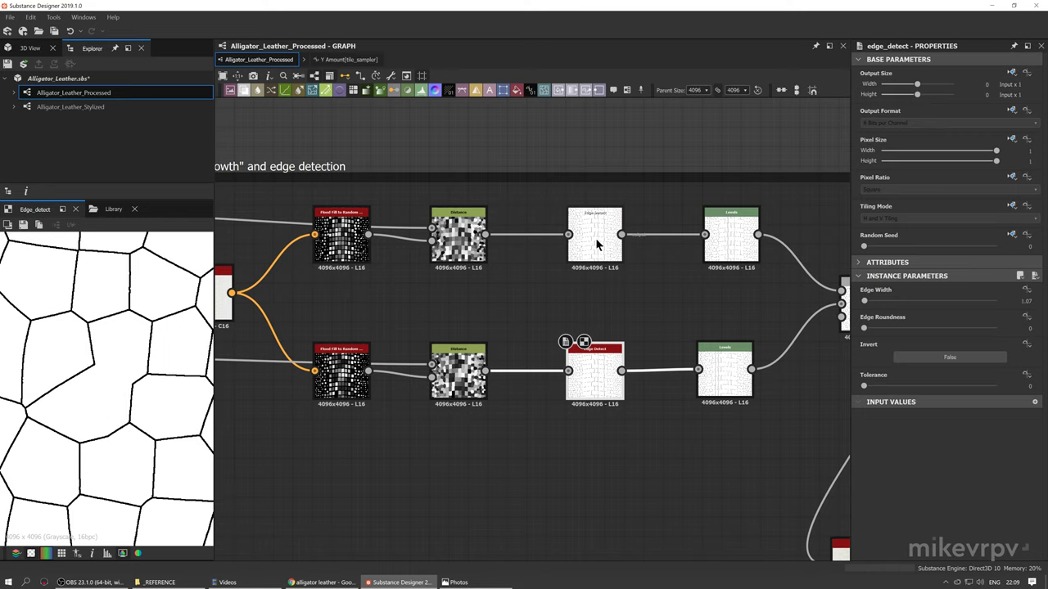
{"action": "middle_click_drag", "start_coordinate": [352, 297], "coordinate": [344, 330]}
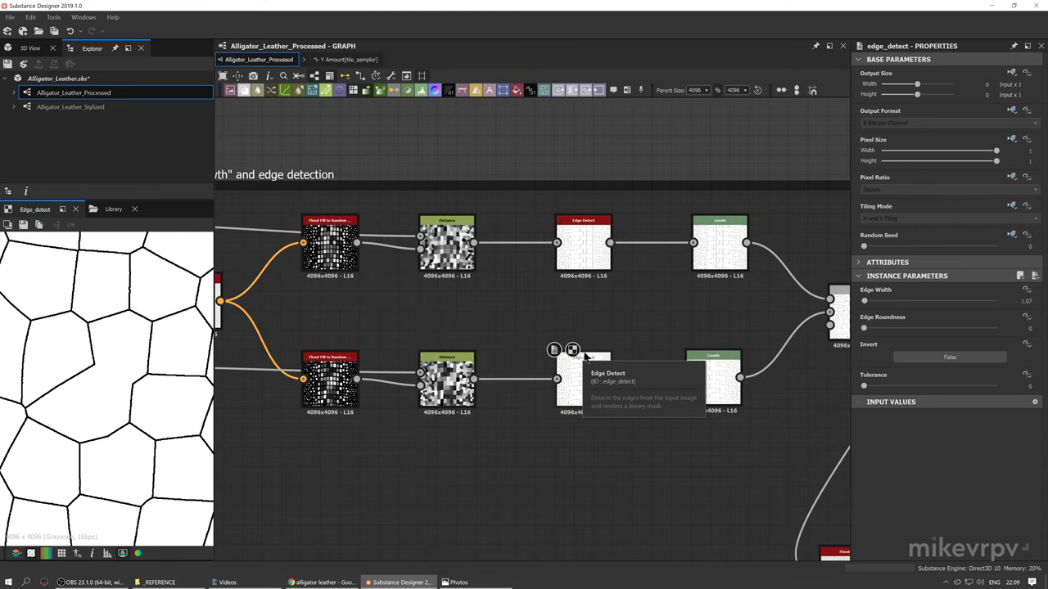
Preview the upper and lower Flood Fill to Random Grayscale nodes in turn to compare the gray shades of their scales
{"action": "middle_click_drag", "start_coordinate": [330, 439], "coordinate": [401, 439]}
{"action": "left_click", "coordinate": [403, 260]}
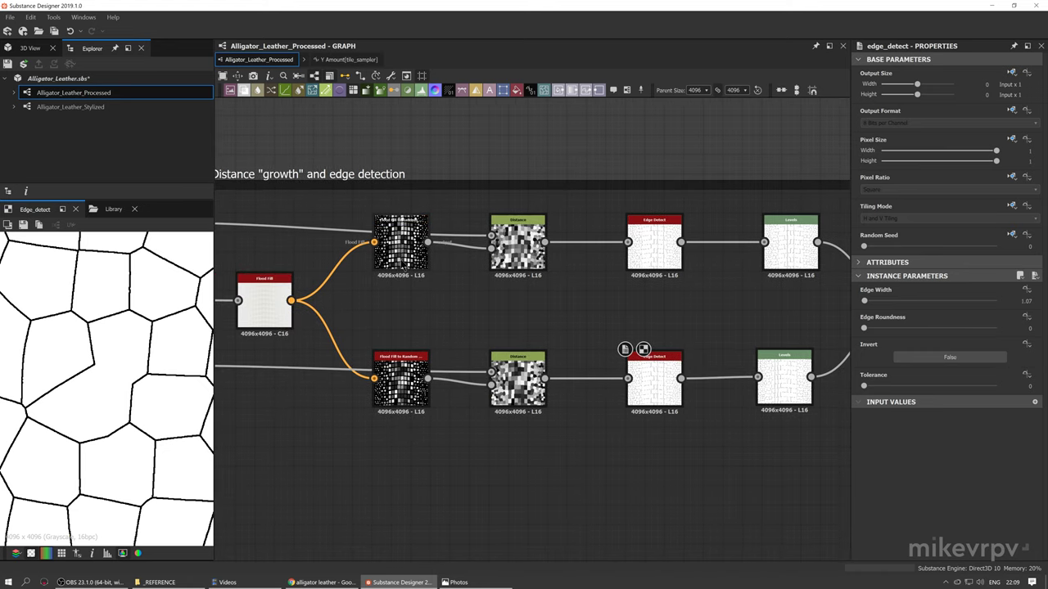
{"action": "double_click", "coordinate": [402, 261]}
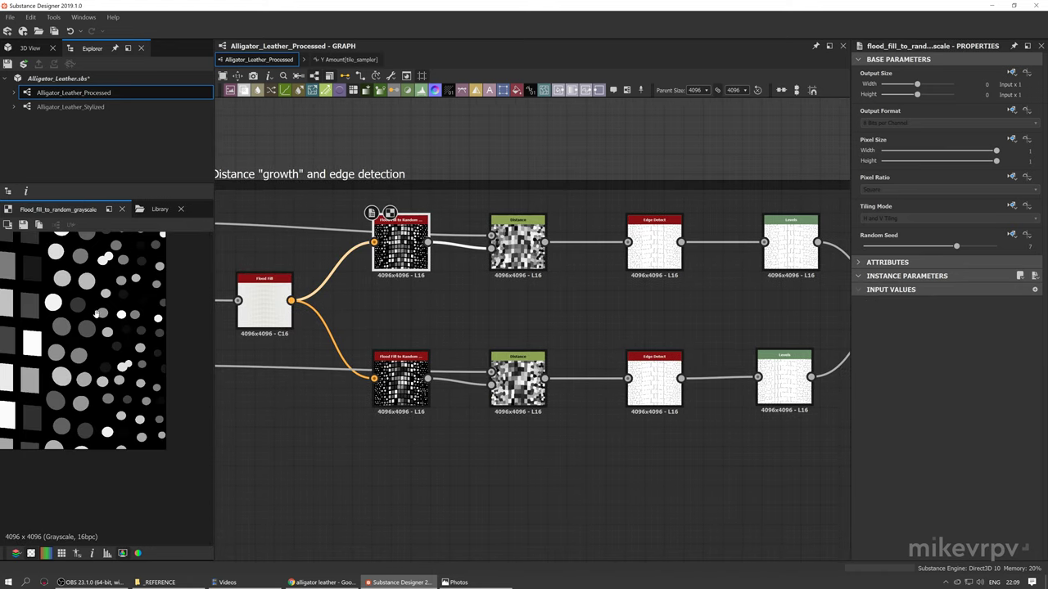
{"action": "middle_click_drag", "start_coordinate": [96, 314], "coordinate": [132, 365]}
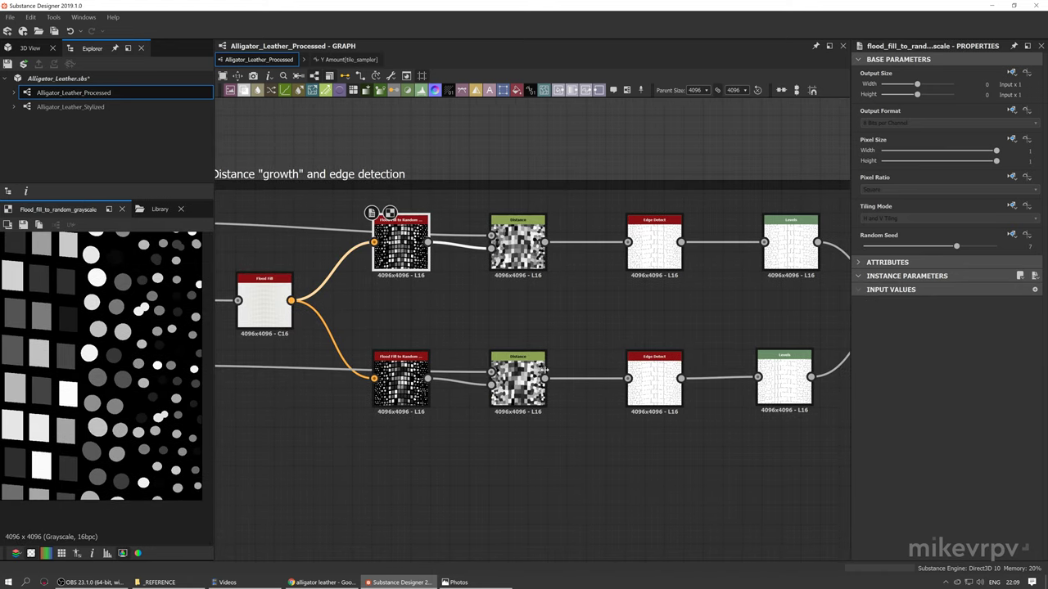
{"action": "left_click", "coordinate": [401, 385]}
{"action": "double_click", "coordinate": [401, 385]}
{"action": "middle_click_drag", "start_coordinate": [609, 335], "coordinate": [479, 336]}
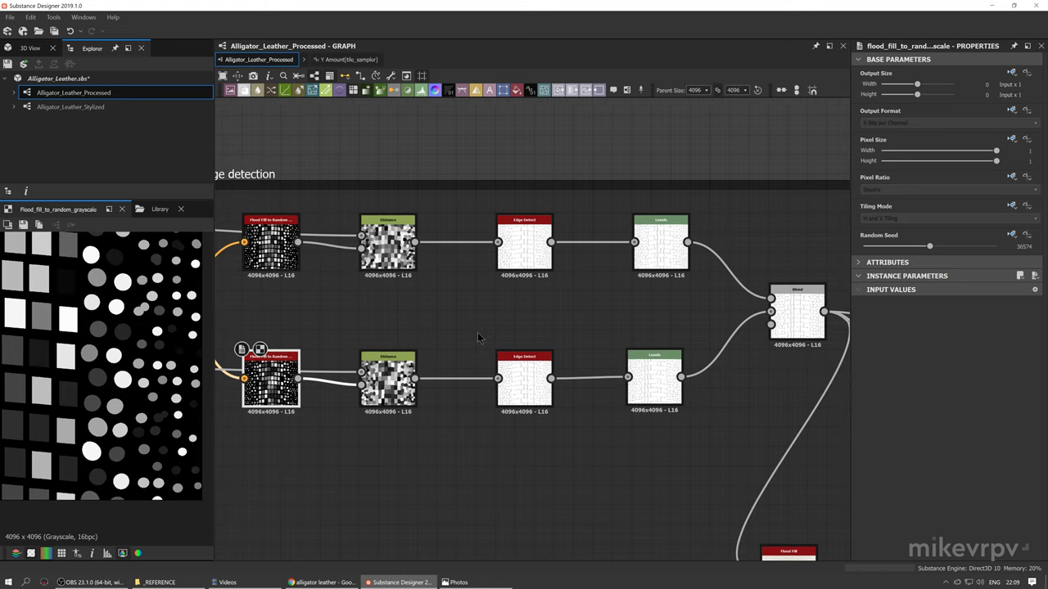
Preview the lower Edge Detect again, inspect the merged cells close up and compare them with the upper Edge Detect
{"action": "double_click", "coordinate": [528, 389]}
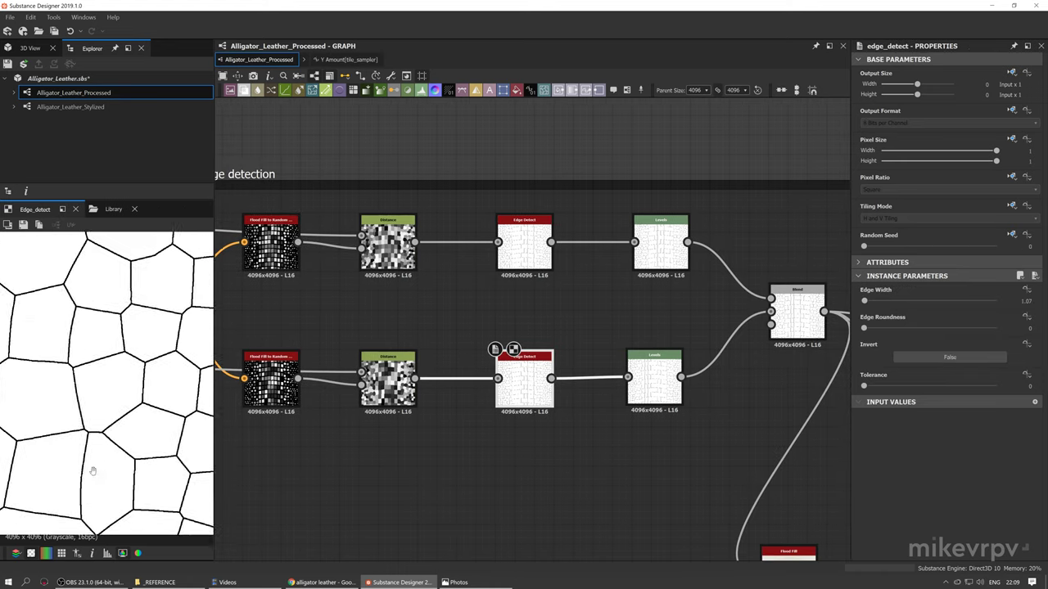
{"action": "scroll", "coordinate": [70, 421], "scroll_direction": "down", "scroll_amount": 2}
{"action": "scroll", "coordinate": [90, 351], "scroll_direction": "up", "scroll_amount": 4}
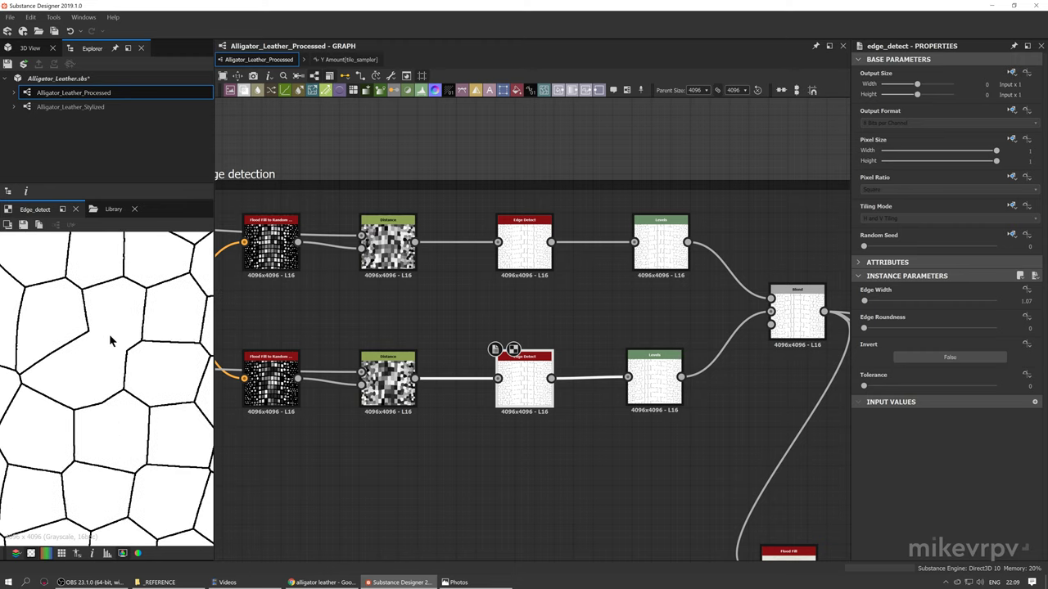
{"action": "middle_click_drag", "start_coordinate": [110, 336], "coordinate": [124, 343]}
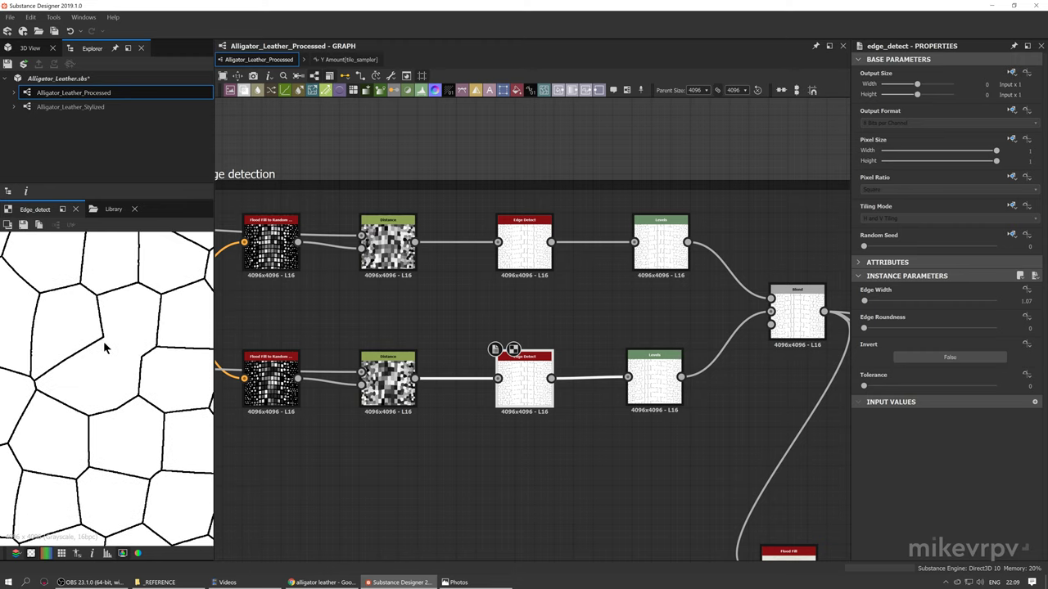
{"action": "double_click", "coordinate": [525, 252]}
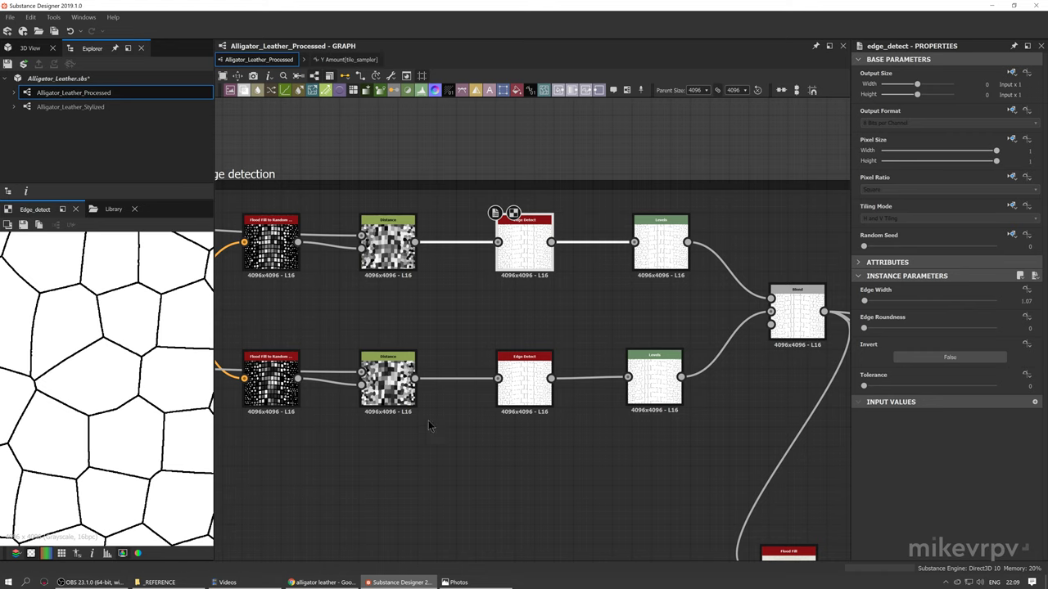
Preview the Multiply Blend that combines both edge branches and examine the side and central cell outlines
{"action": "middle_click_drag", "start_coordinate": [756, 386], "coordinate": [699, 375]}
{"action": "double_click", "coordinate": [730, 316]}
{"action": "middle_click_drag", "start_coordinate": [731, 316], "coordinate": [639, 337]}
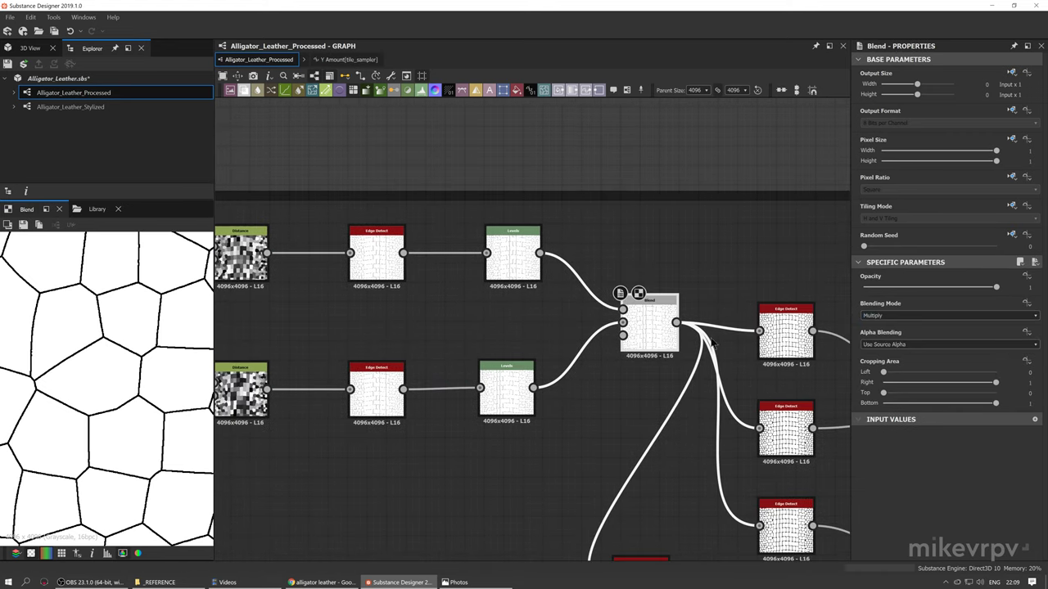
{"action": "scroll", "coordinate": [33, 380], "scroll_direction": "down", "scroll_amount": 8}
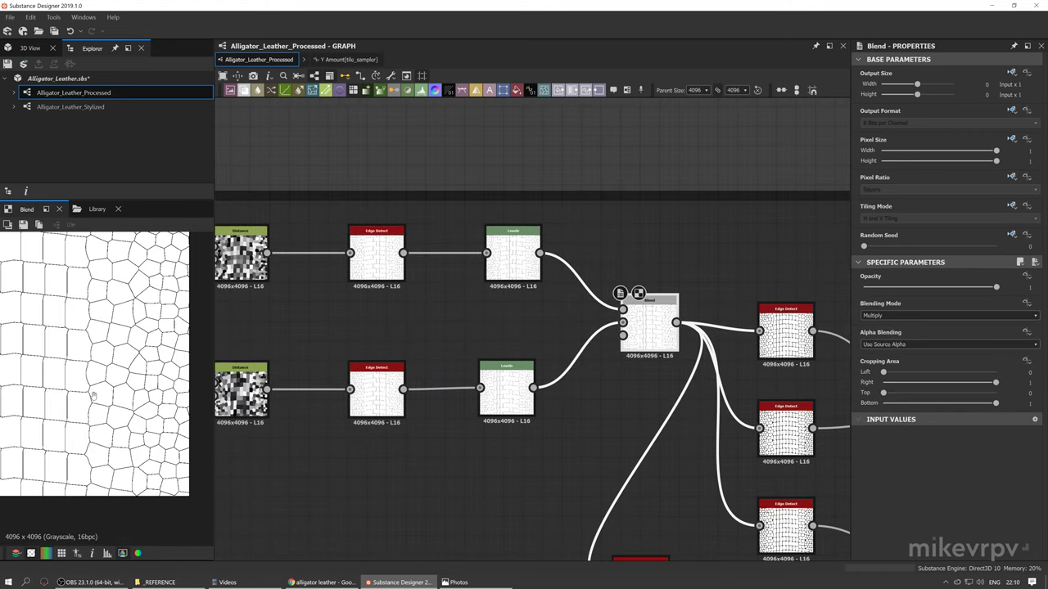
{"action": "scroll", "coordinate": [119, 397], "scroll_direction": "up", "scroll_amount": 6}
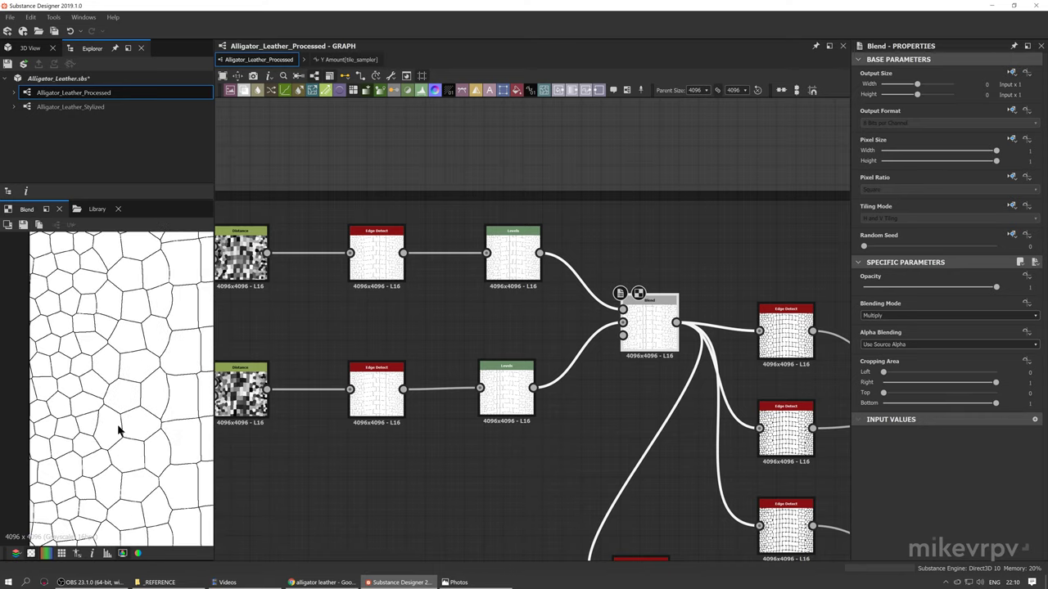
{"action": "scroll", "coordinate": [80, 424], "scroll_direction": "down", "scroll_amount": 1}
{"action": "middle_click_drag", "start_coordinate": [106, 384], "coordinate": [47, 467]}
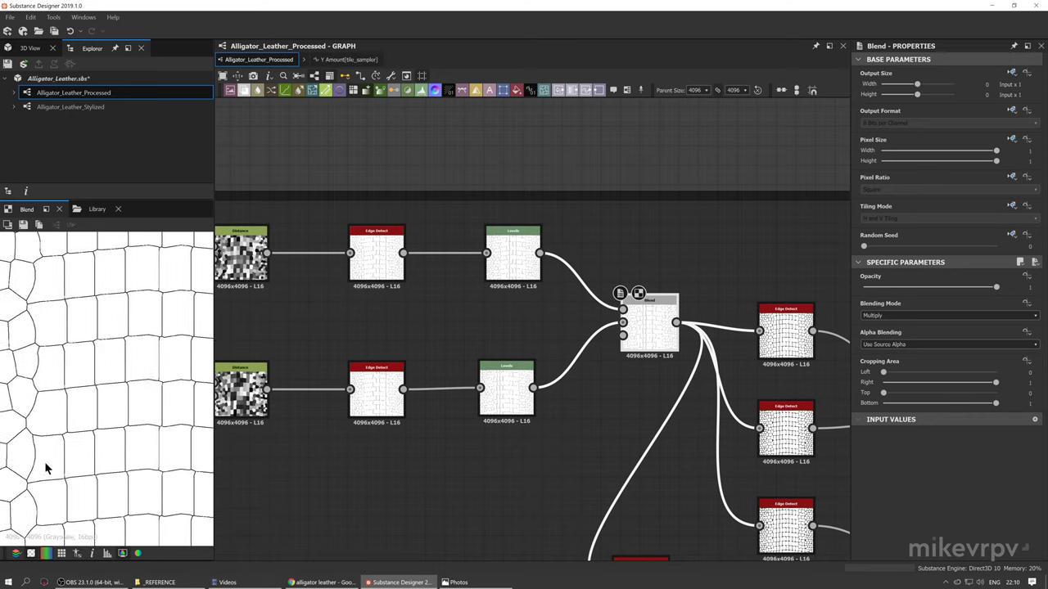
{"action": "middle_click_drag", "start_coordinate": [148, 352], "coordinate": [60, 432]}
{"action": "scroll", "coordinate": [103, 404], "scroll_direction": "up", "scroll_amount": 4}
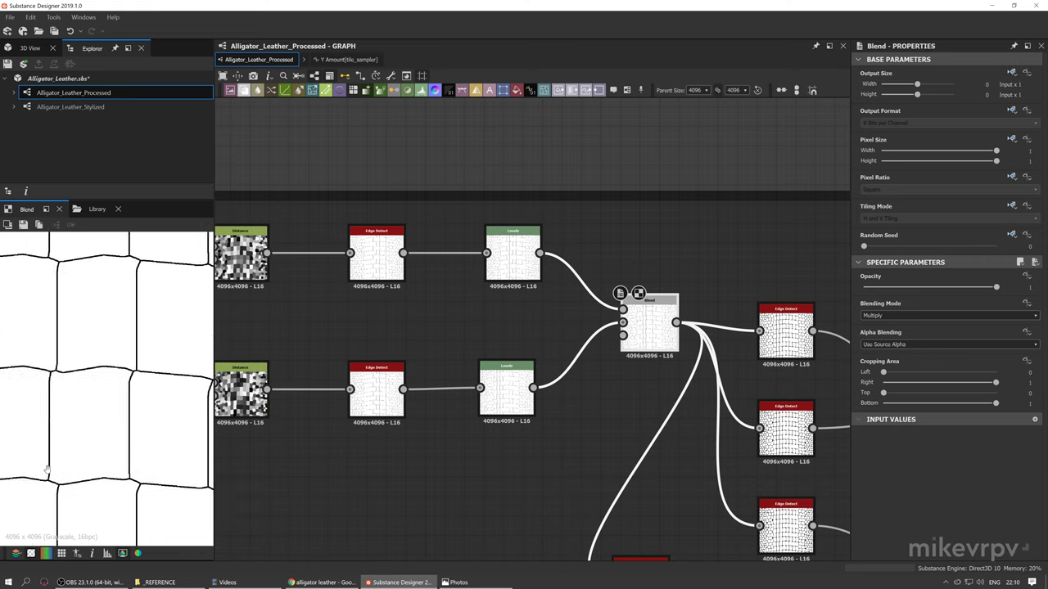
{"action": "scroll", "coordinate": [123, 413], "scroll_direction": "down", "scroll_amount": 5}
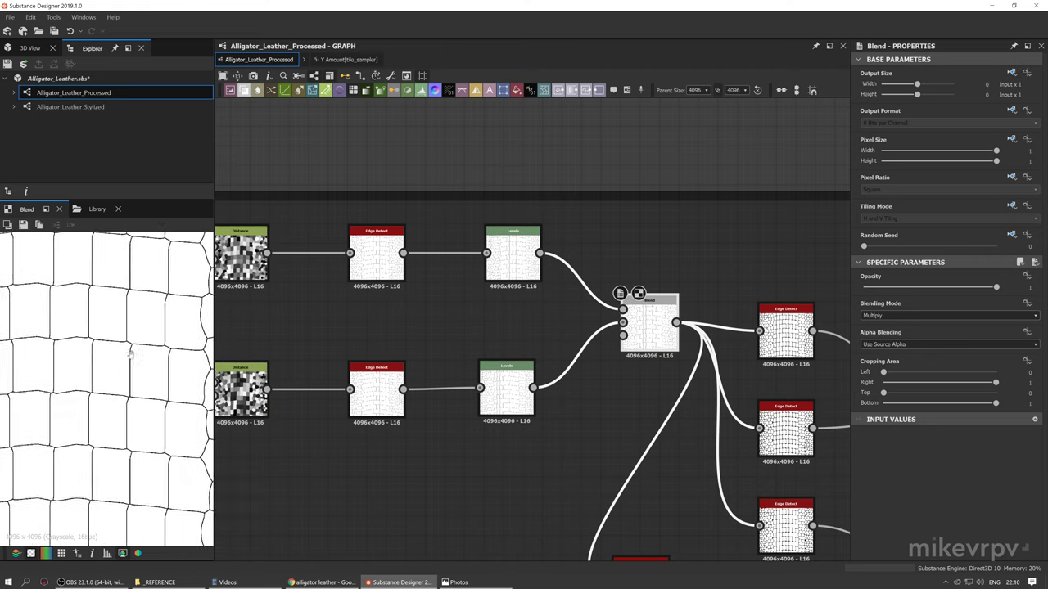
Highlight the three Edge Detect nodes fed by the Blend and examine the Blend's side and central cells again
{"action": "middle_click_drag", "start_coordinate": [667, 380], "coordinate": [500, 249]}
{"action": "left_click", "coordinate": [414, 311]}
{"action": "middle_click_drag", "start_coordinate": [549, 294], "coordinate": [406, 275]}
{"action": "scroll", "coordinate": [405, 275], "scroll_direction": "down", "scroll_amount": 1}
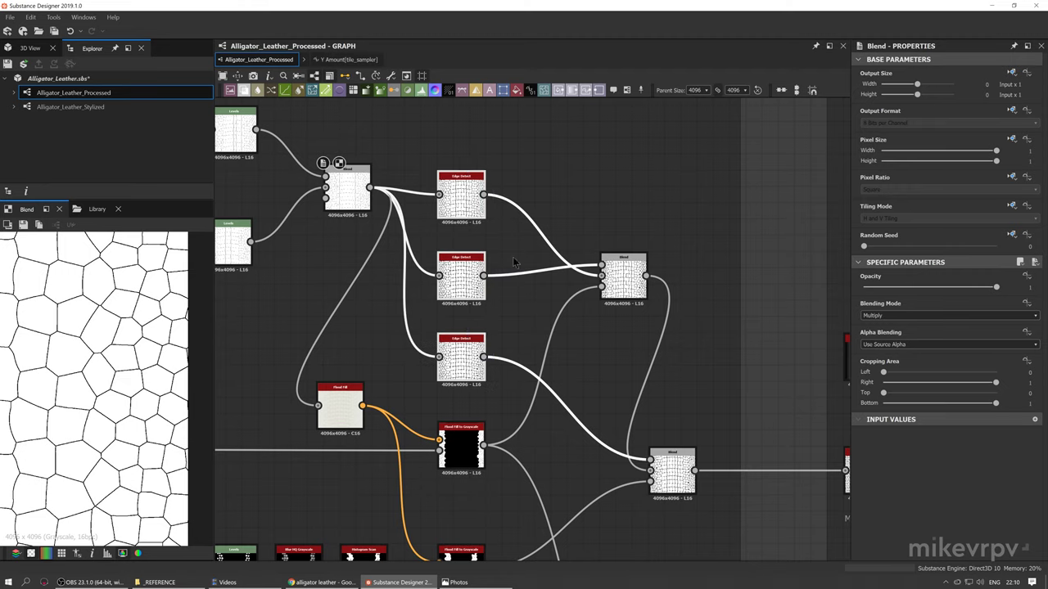
{"action": "scroll", "coordinate": [127, 355], "scroll_direction": "down", "scroll_amount": 4}
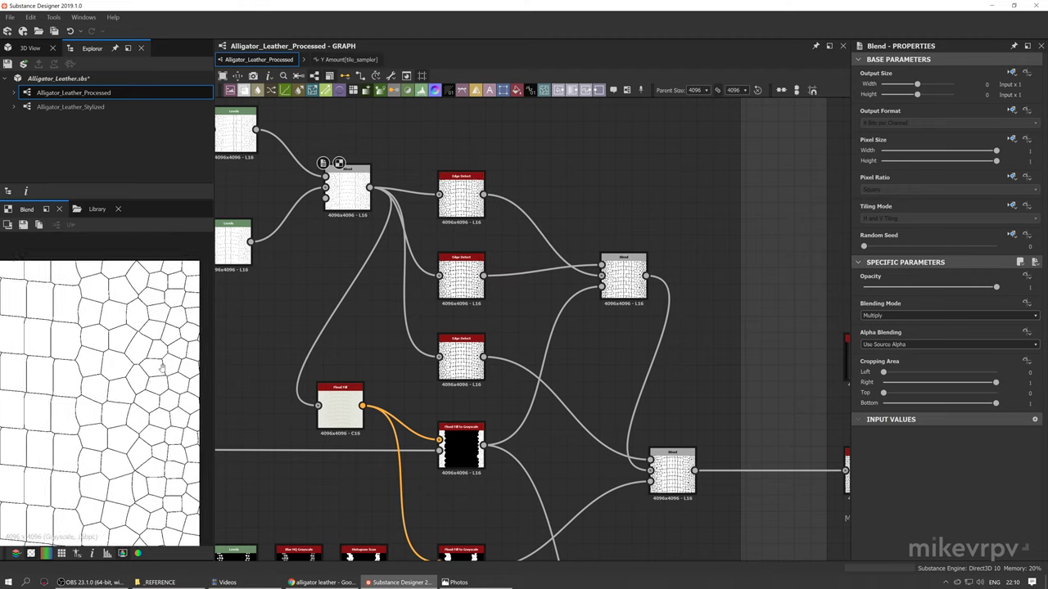
{"action": "scroll", "coordinate": [494, 214], "scroll_direction": "up", "scroll_amount": 2}
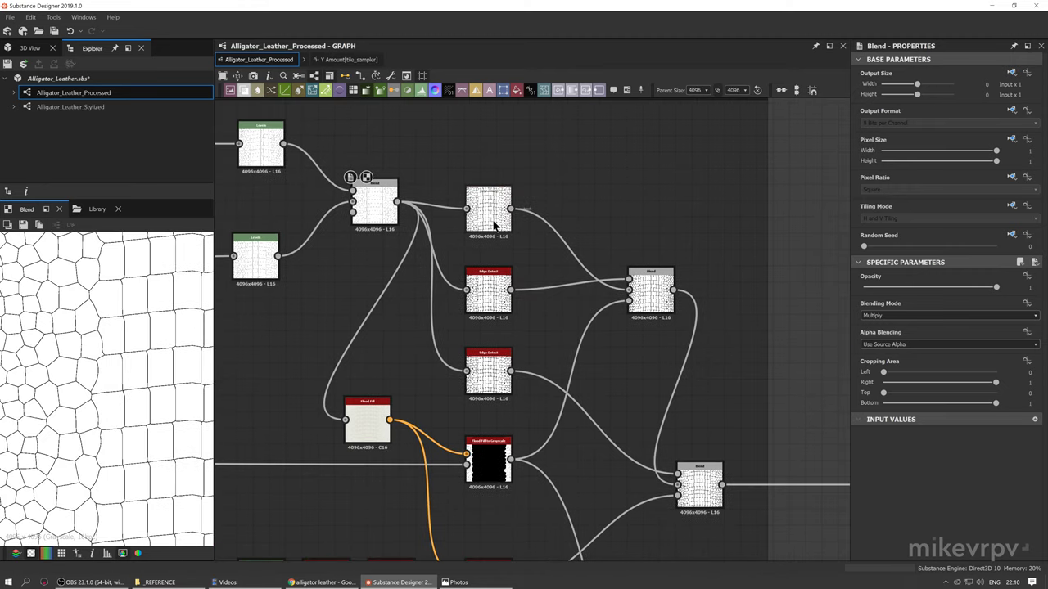
Preview the first of the three Edge Detect nodes and examine its rounded scale borders close up and across the whole pattern
{"action": "left_click", "coordinate": [494, 206]}
{"action": "scroll", "coordinate": [136, 375], "scroll_direction": "up", "scroll_amount": 3}
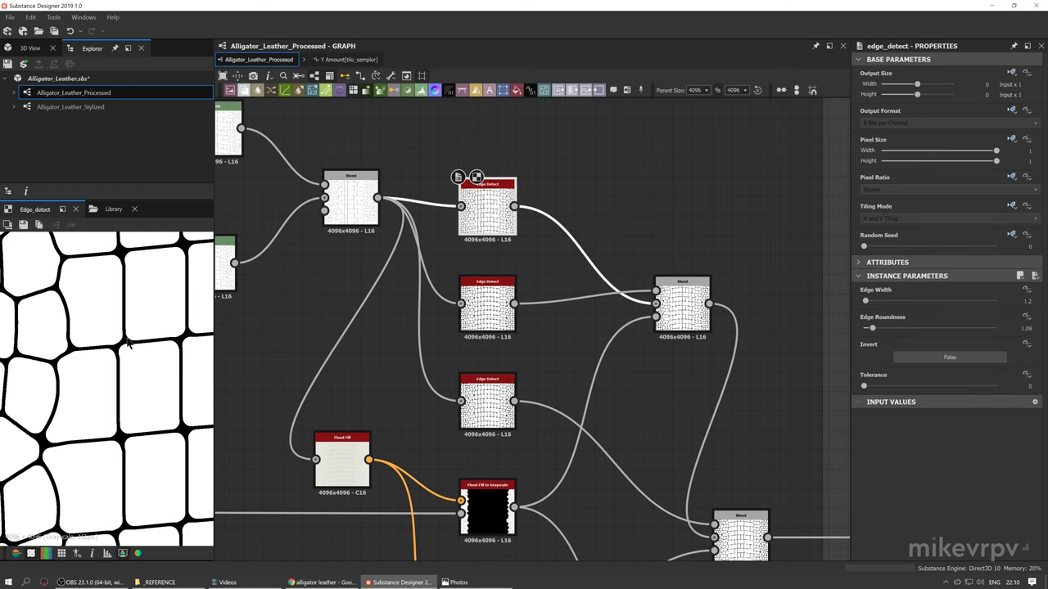
{"action": "middle_click_drag", "start_coordinate": [70, 361], "coordinate": [29, 386]}
{"action": "scroll", "coordinate": [120, 375], "scroll_direction": "down", "scroll_amount": 2}
{"action": "scroll", "coordinate": [103, 348], "scroll_direction": "up", "scroll_amount": 2}
{"action": "mouse_move", "coordinate": [146, 311]}
{"action": "middle_mouse_down"}
{"action": "mouse_move", "coordinate": [54, 318]}
{"action": "mouse_move", "coordinate": [134, 319]}
{"action": "middle_mouse_up"}
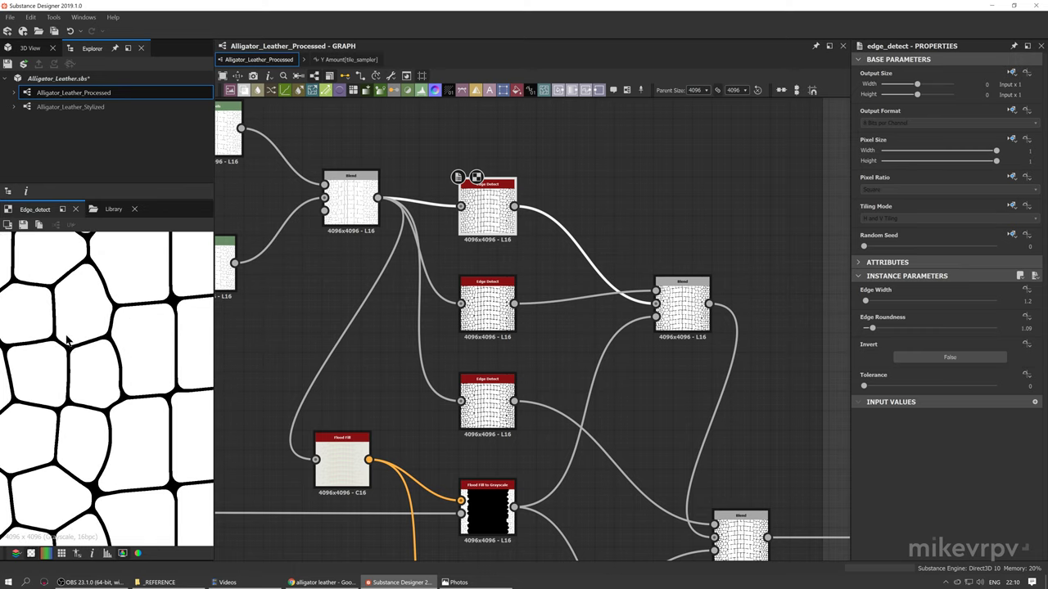
{"action": "scroll", "coordinate": [122, 353], "scroll_direction": "down", "scroll_amount": 8}
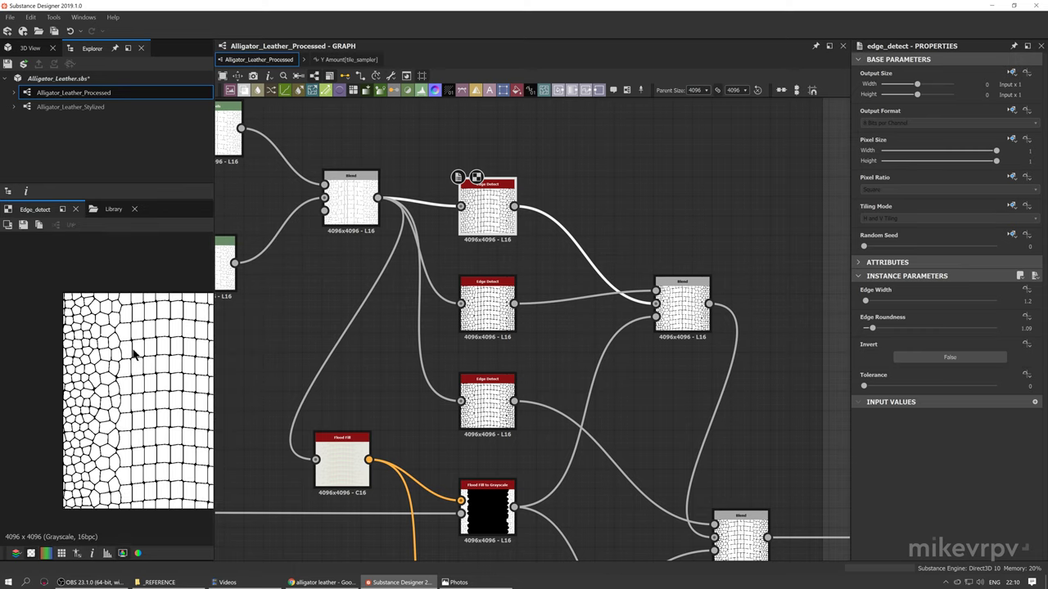
{"action": "middle_click_drag", "start_coordinate": [198, 388], "coordinate": [135, 357]}
{"action": "scroll", "coordinate": [136, 363], "scroll_direction": "up", "scroll_amount": 5}
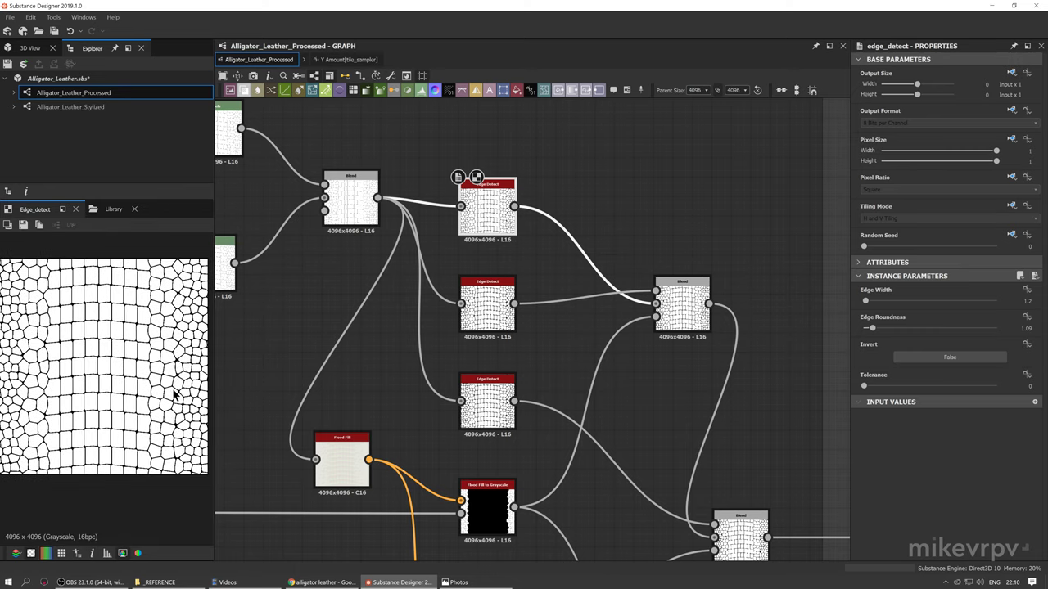
{"action": "middle_click_drag", "start_coordinate": [49, 378], "coordinate": [205, 383]}
{"action": "middle_click_drag", "start_coordinate": [87, 382], "coordinate": [152, 390]}
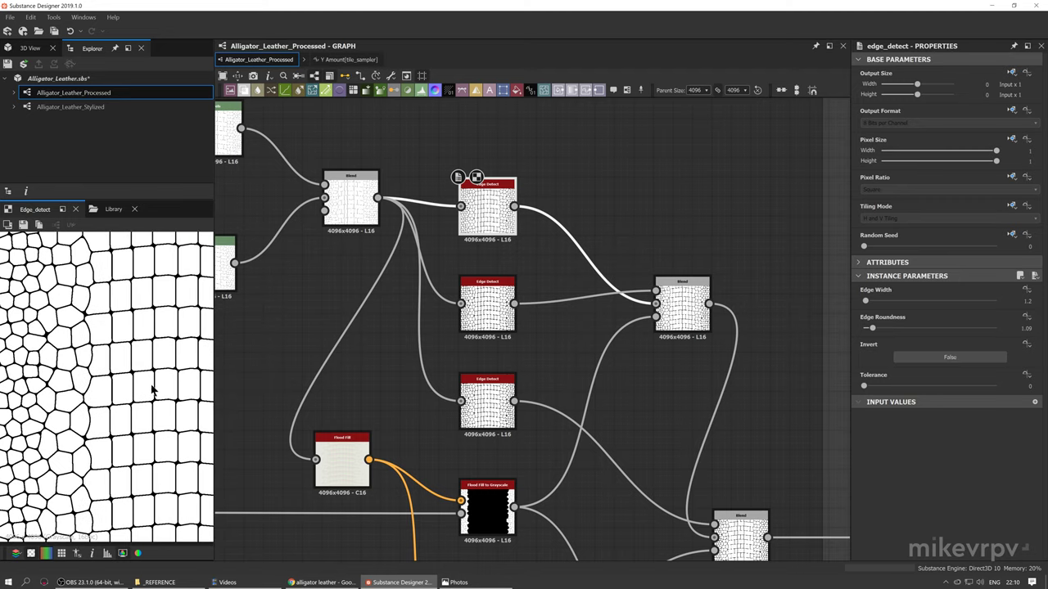
Preview the second Edge Detect node, check the third one, and inspect the second's Edge Width and Edge Roundness settings
{"action": "left_click", "coordinate": [492, 321]}
{"action": "left_click", "coordinate": [486, 401]}
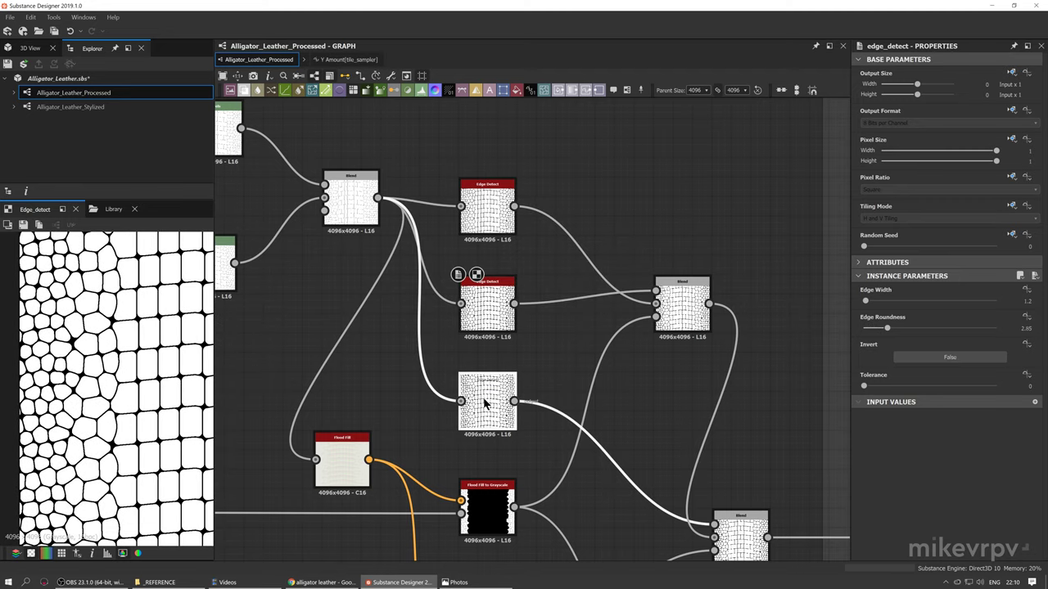
{"action": "left_click", "coordinate": [483, 325]}
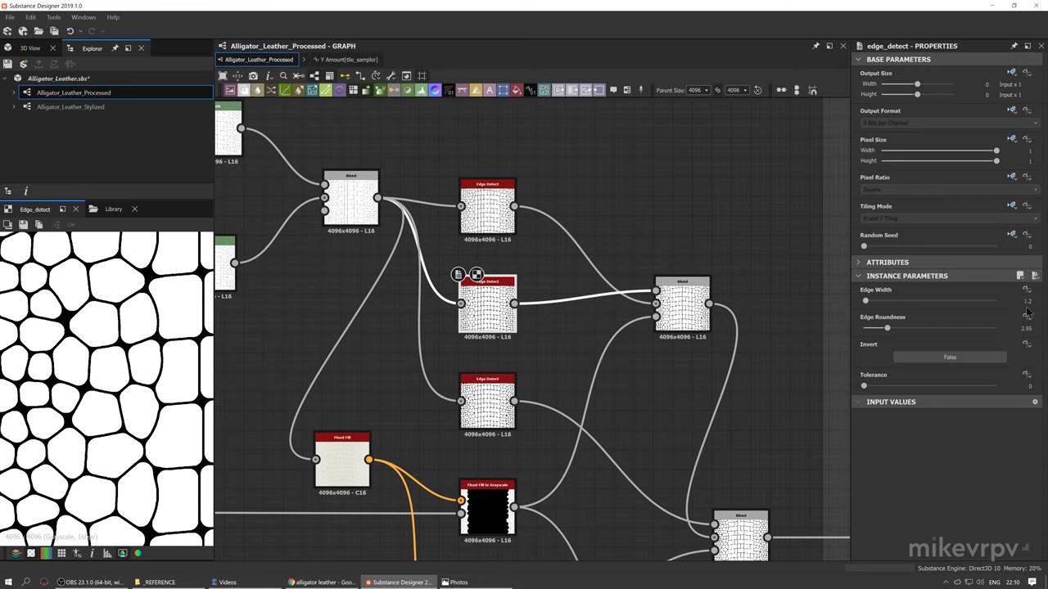
Examine the second Edge Detect's side and central scales alongside the Blend and Flood Fill to Grayscale nodes around it
{"action": "middle_click_drag", "start_coordinate": [679, 382], "coordinate": [693, 337]}
{"action": "left_click", "coordinate": [674, 355]}
{"action": "scroll", "coordinate": [674, 355], "scroll_direction": "up", "scroll_amount": 1}
{"action": "middle_click_drag", "start_coordinate": [622, 407], "coordinate": [593, 303]}
{"action": "scroll", "coordinate": [657, 350], "scroll_direction": "down", "scroll_amount": 1}
{"action": "scroll", "coordinate": [595, 332], "scroll_direction": "down", "scroll_amount": 1}
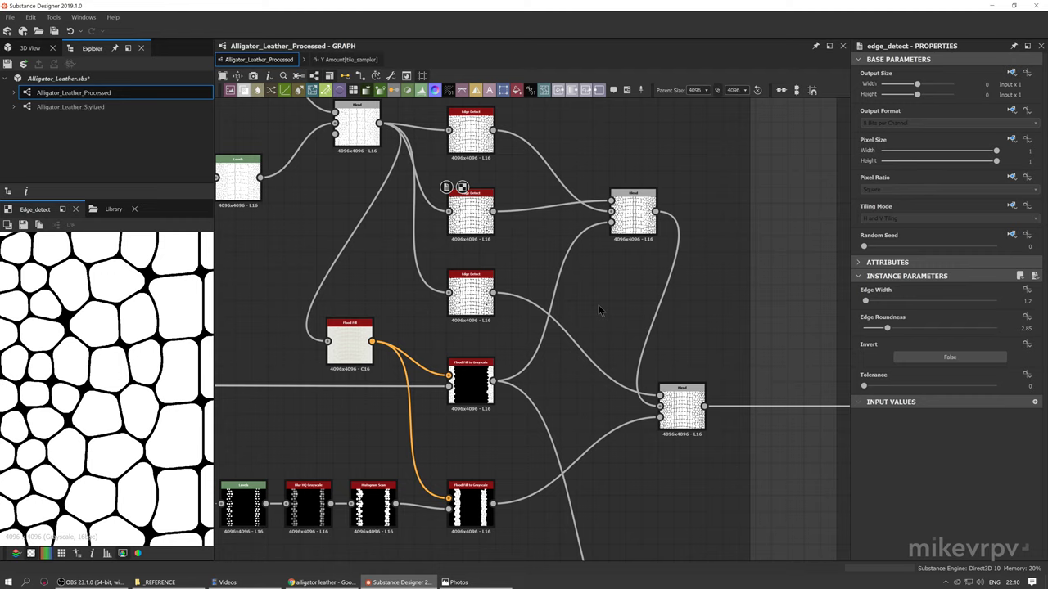
{"action": "scroll", "coordinate": [86, 352], "scroll_direction": "down", "scroll_amount": 3}
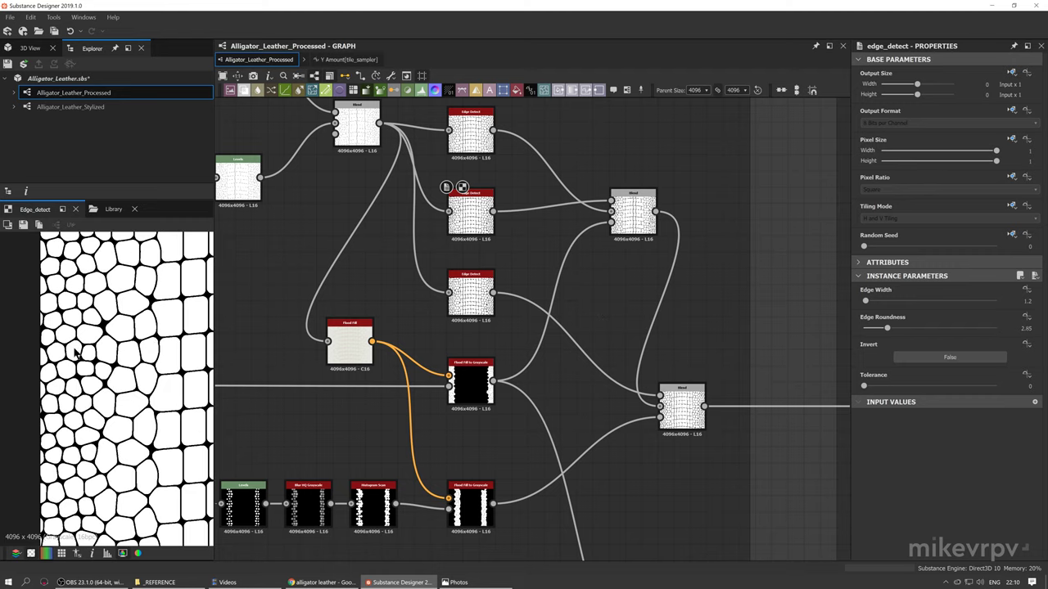
{"action": "scroll", "coordinate": [90, 356], "scroll_direction": "up", "scroll_amount": 2}
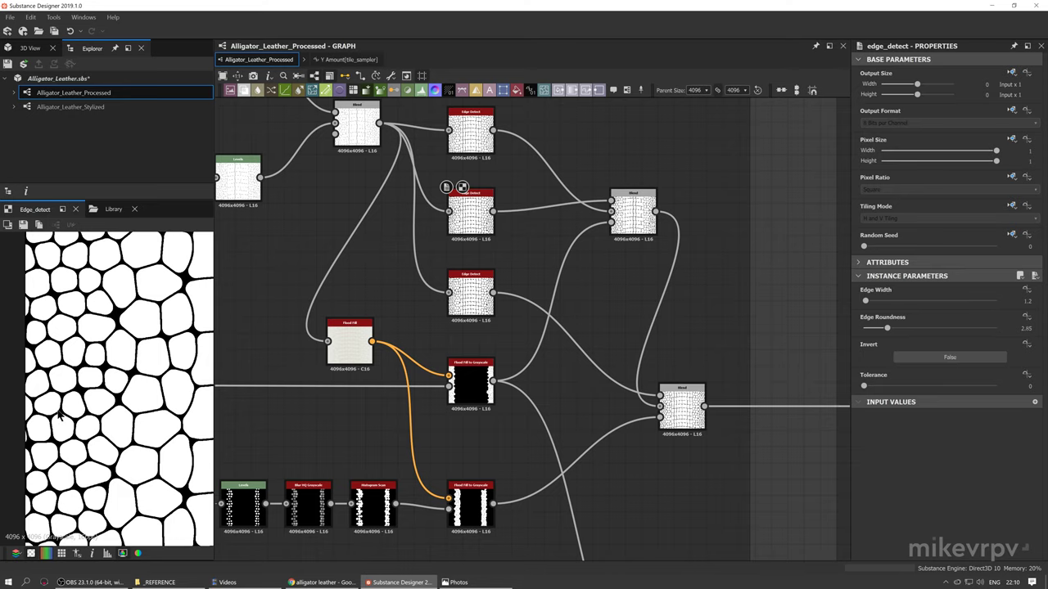
{"action": "scroll", "coordinate": [66, 401], "scroll_direction": "down", "scroll_amount": 2}
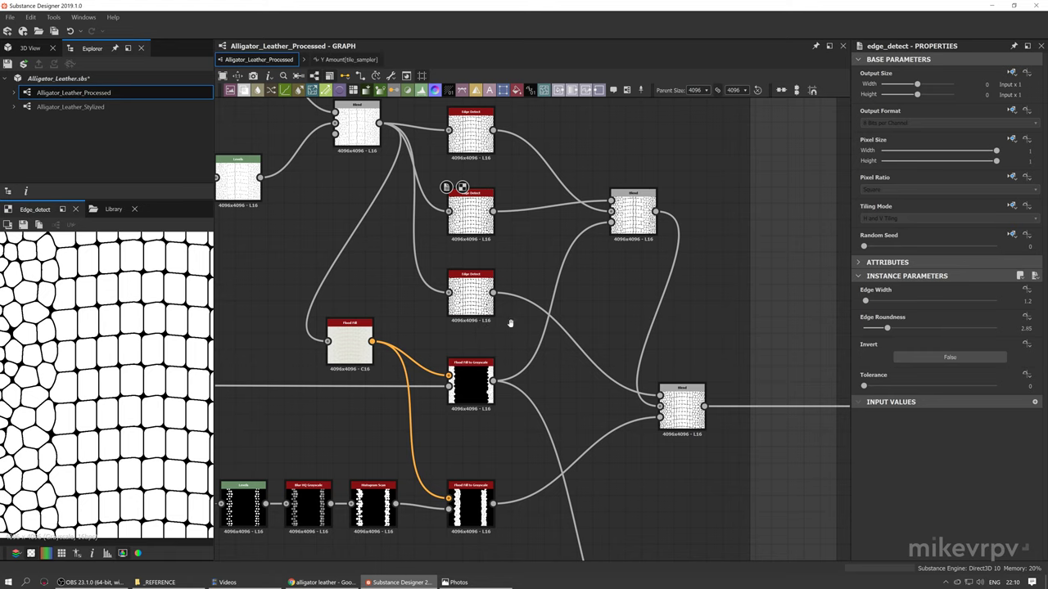
{"action": "middle_click_drag", "start_coordinate": [510, 323], "coordinate": [572, 324]}
{"action": "middle_click_drag", "start_coordinate": [511, 458], "coordinate": [551, 446]}
{"action": "middle_click_drag", "start_coordinate": [542, 325], "coordinate": [609, 350]}
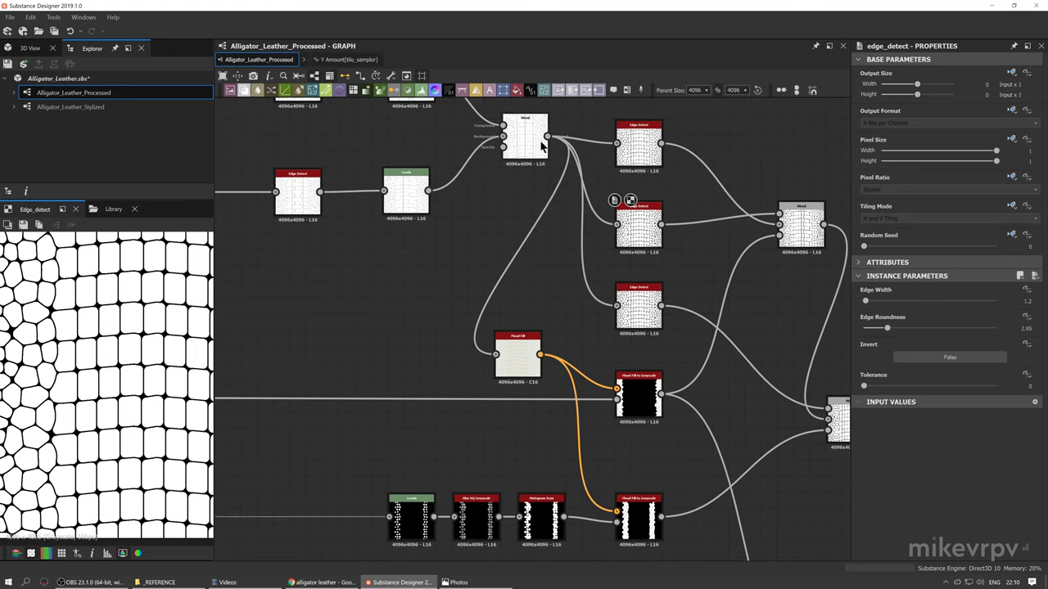
Preview the Blend node that feeds the Edge Detect nodes and examine its central and side cells close up
{"action": "left_click", "coordinate": [540, 143]}
{"action": "scroll", "coordinate": [213, 348], "scroll_direction": "down", "scroll_amount": 2}
{"action": "scroll", "coordinate": [106, 359], "scroll_direction": "up", "scroll_amount": 2}
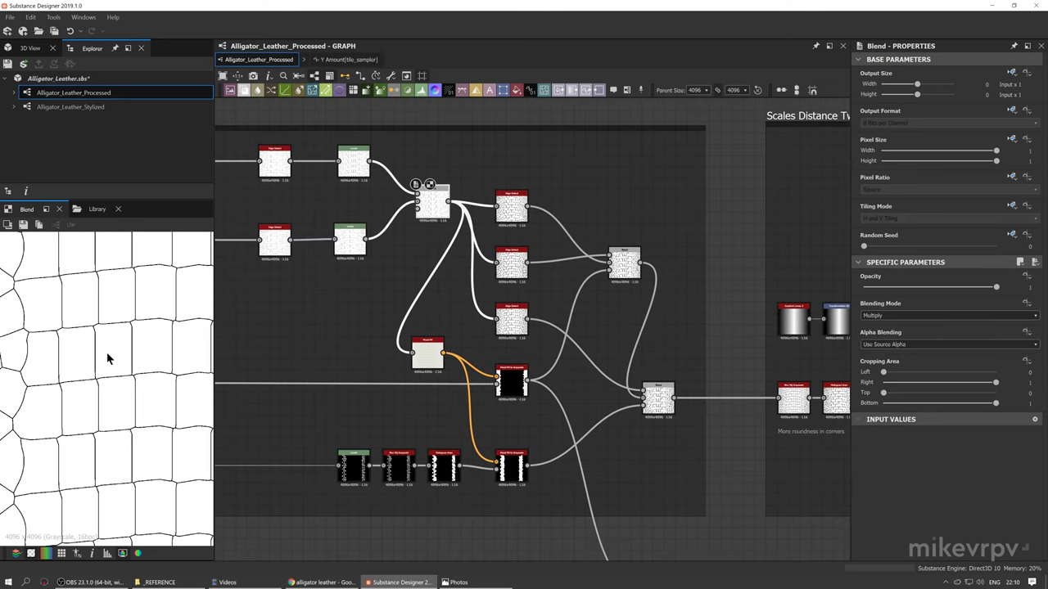
{"action": "scroll", "coordinate": [106, 359], "scroll_direction": "down", "scroll_amount": 2}
{"action": "scroll", "coordinate": [82, 363], "scroll_direction": "up", "scroll_amount": 2}
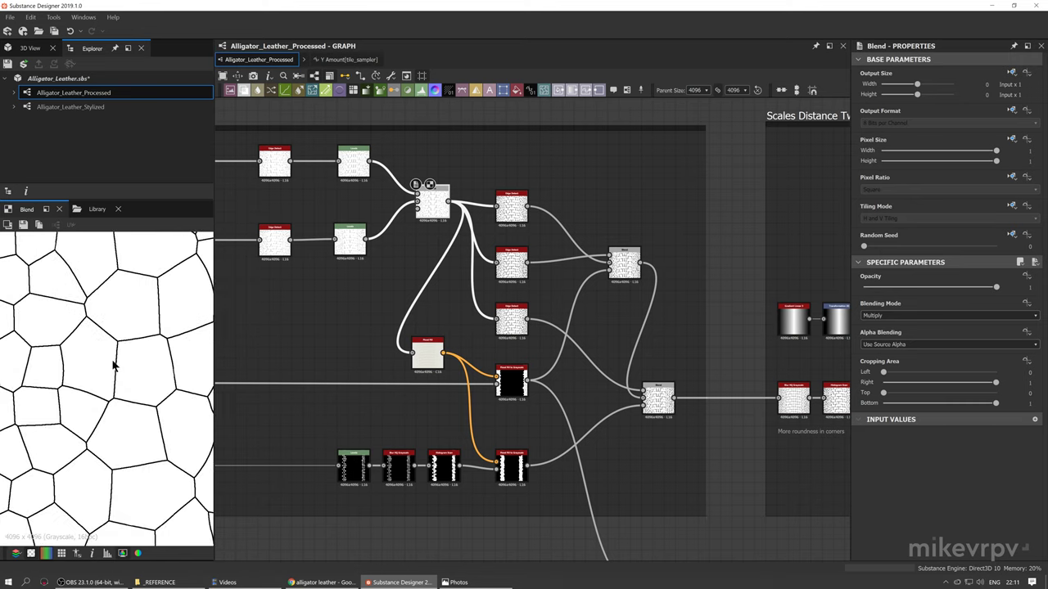
{"action": "left_click", "coordinate": [344, 246]}
{"action": "scroll", "coordinate": [405, 355], "scroll_direction": "up", "scroll_amount": 2}
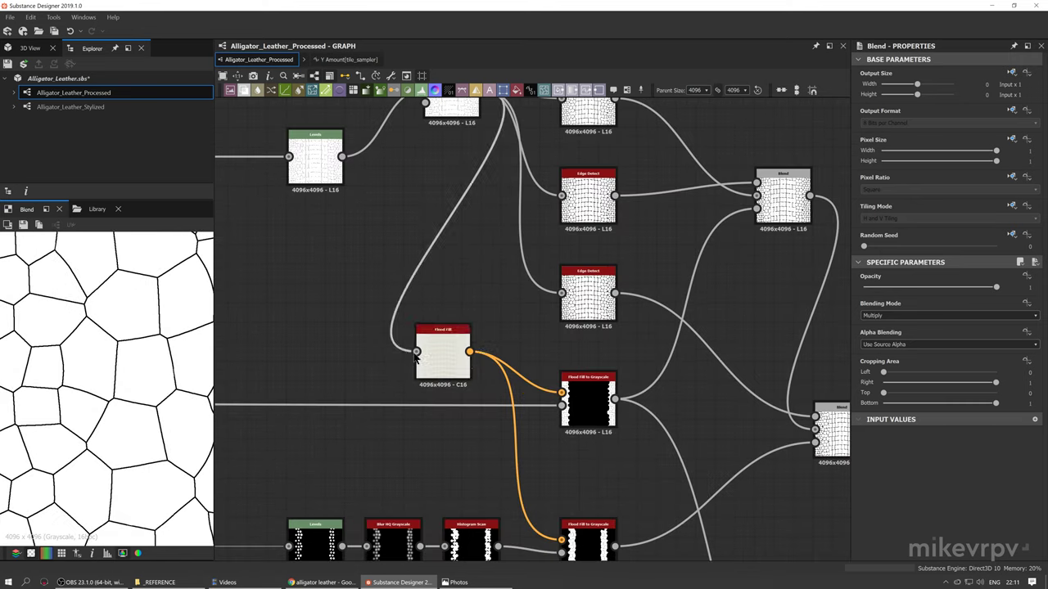
Preview the Flood Fill node, then the mask entering the grayscale input of the upper Flood Fill to Grayscale node
{"action": "left_click", "coordinate": [452, 352]}
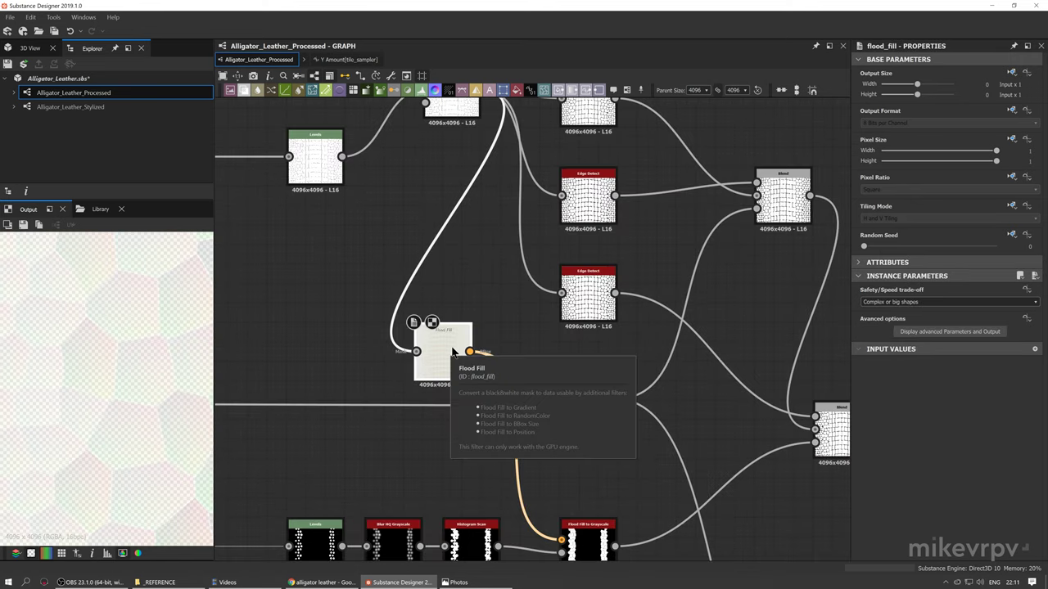
{"action": "middle_click_drag", "start_coordinate": [608, 452], "coordinate": [608, 350]}
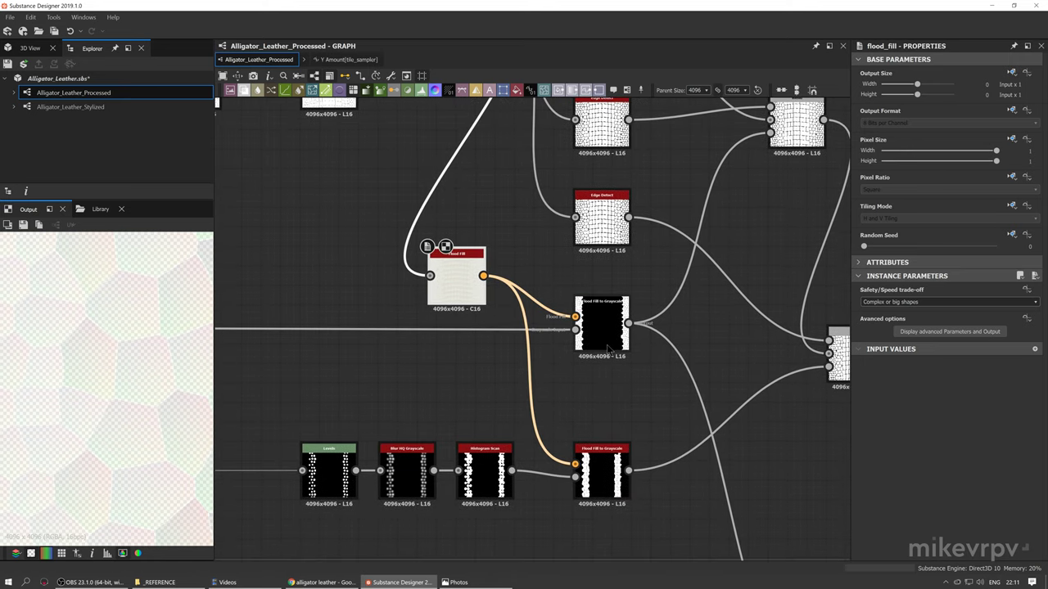
{"action": "double_click", "coordinate": [607, 346]}
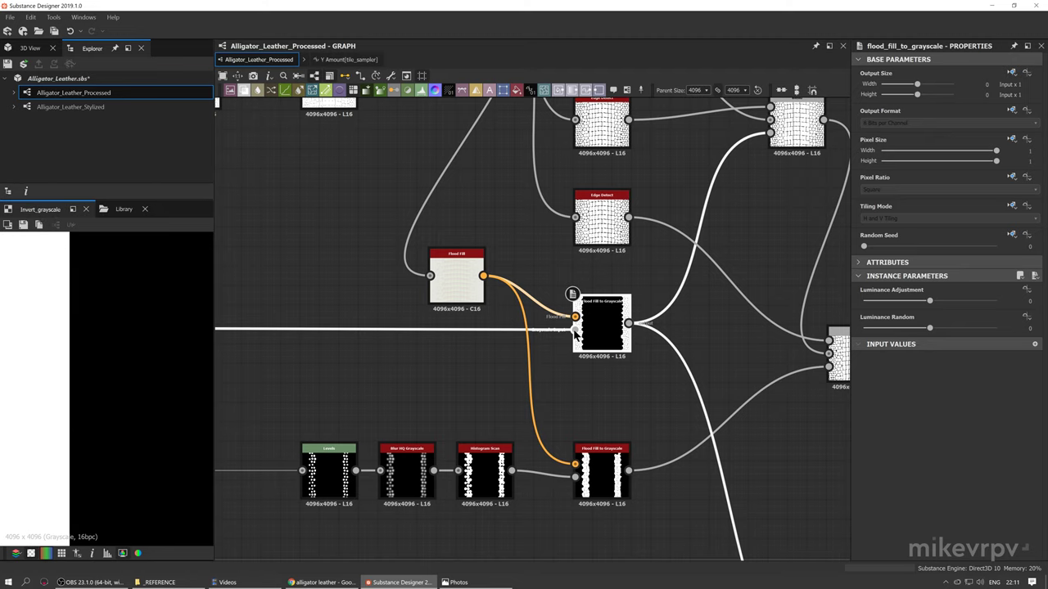
Trace the mask back to its Invert Grayscale node and inspect the inputs of the small sides scales Tile Sampler
{"action": "scroll", "coordinate": [334, 314], "scroll_direction": "down", "scroll_amount": 2}
{"action": "scroll", "coordinate": [334, 309], "scroll_direction": "down", "scroll_amount": 1}
{"action": "middle_click_drag", "start_coordinate": [333, 310], "coordinate": [611, 334]}
{"action": "middle_click_drag", "start_coordinate": [388, 330], "coordinate": [827, 375]}
{"action": "middle_click_drag", "start_coordinate": [327, 333], "coordinate": [575, 334]}
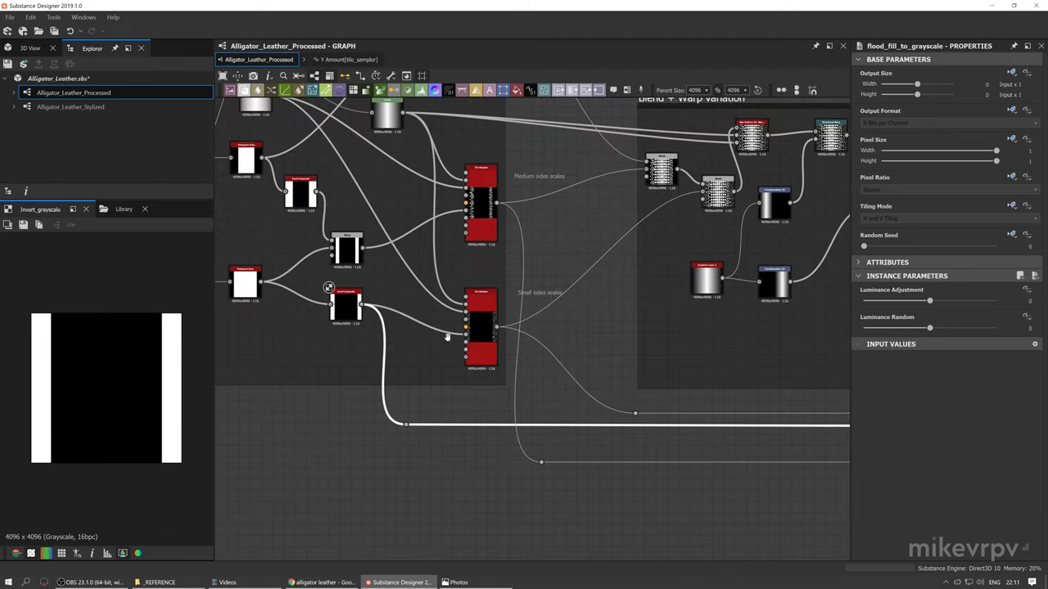
{"action": "middle_click_drag", "start_coordinate": [446, 337], "coordinate": [571, 335]}
{"action": "scroll", "coordinate": [461, 304], "scroll_direction": "down", "scroll_amount": 1}
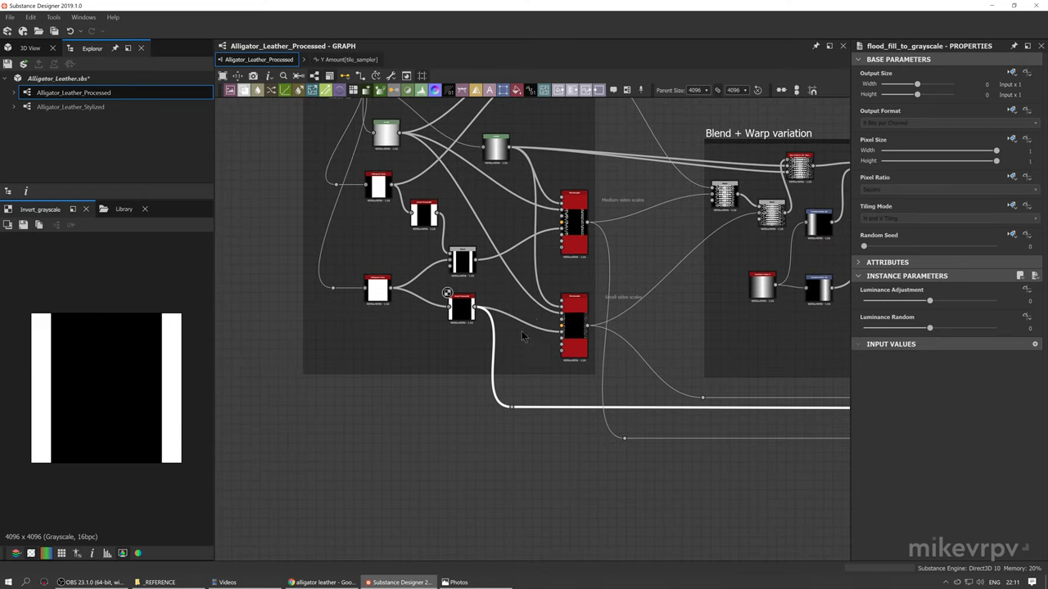
{"action": "scroll", "coordinate": [586, 326], "scroll_direction": "up", "scroll_amount": 5}
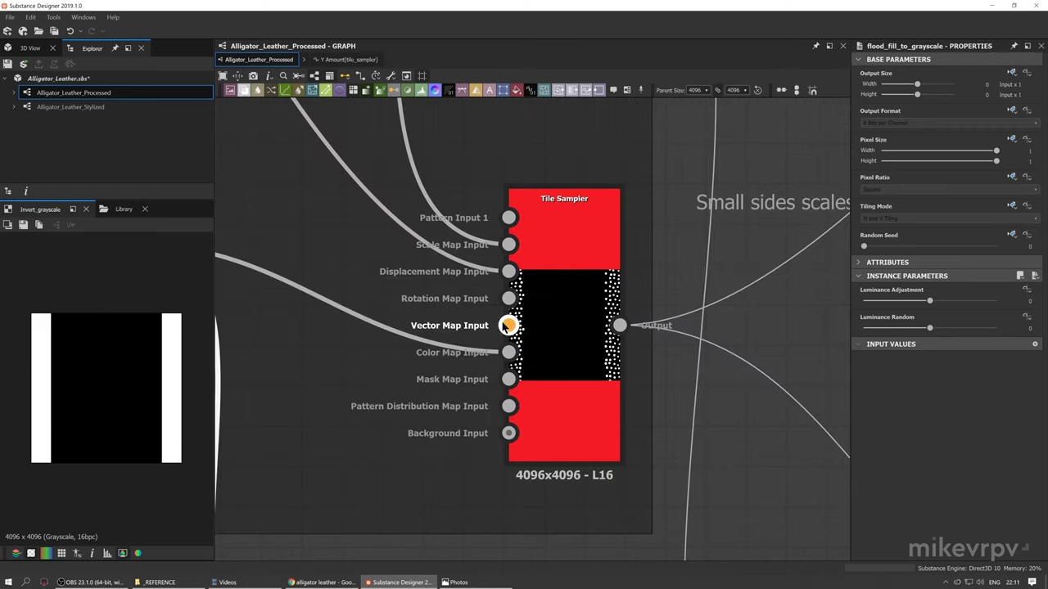
{"action": "scroll", "coordinate": [575, 310], "scroll_direction": "down", "scroll_amount": 1}
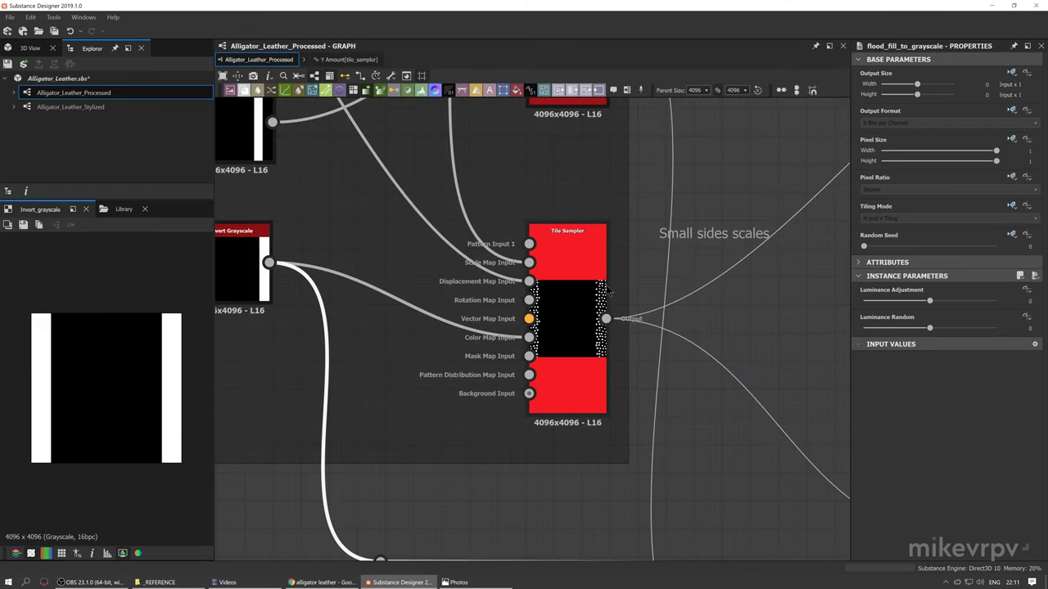
Return to the upper Flood Fill to Grayscale node, preview it and examine the side-scale mask and its Flood Fill source
{"action": "scroll", "coordinate": [626, 353], "scroll_direction": "down", "scroll_amount": 4}
{"action": "middle_click_drag", "start_coordinate": [810, 375], "coordinate": [254, 320]}
{"action": "middle_click_drag", "start_coordinate": [830, 333], "coordinate": [327, 298]}
{"action": "middle_click_drag", "start_coordinate": [578, 294], "coordinate": [127, 287]}
{"action": "scroll", "coordinate": [500, 291], "scroll_direction": "up", "scroll_amount": 3}
{"action": "double_click", "coordinate": [500, 291]}
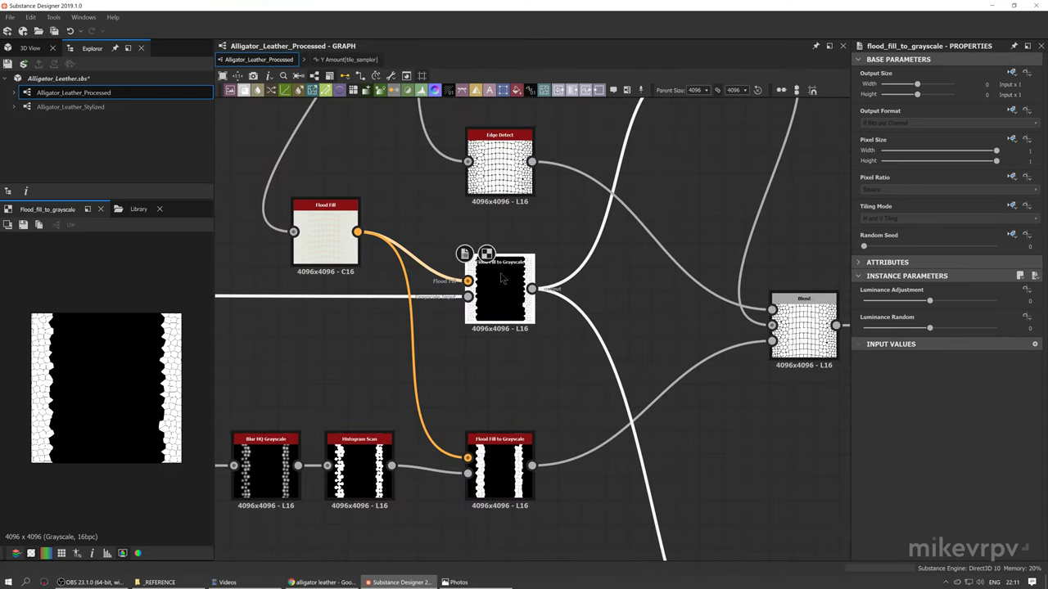
{"action": "middle_click_drag", "start_coordinate": [325, 249], "coordinate": [400, 279]}
{"action": "scroll", "coordinate": [416, 356], "scroll_direction": "down", "scroll_amount": 5}
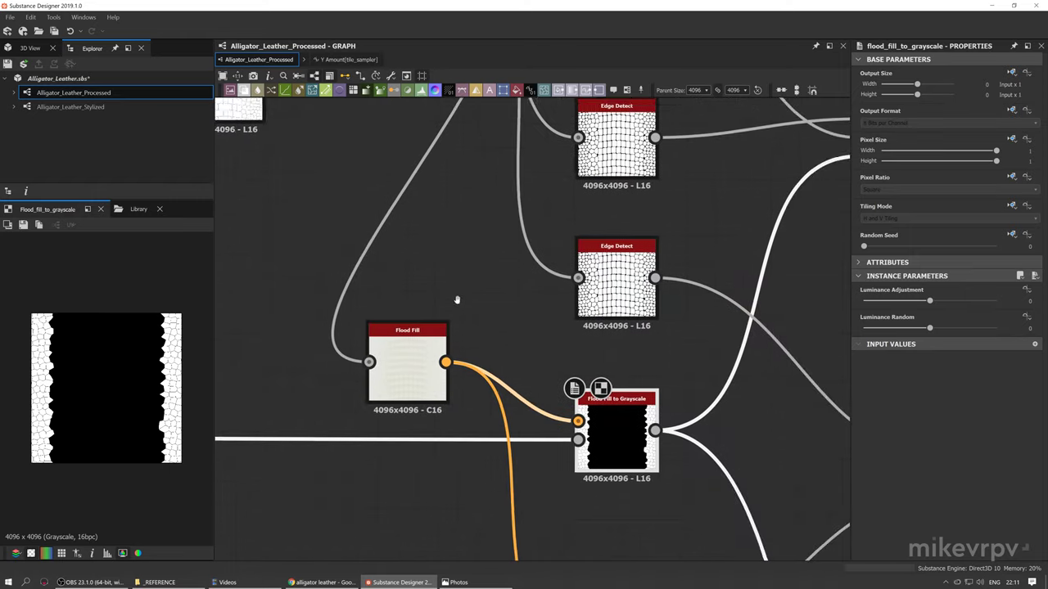
{"action": "scroll", "coordinate": [104, 382], "scroll_direction": "up", "scroll_amount": 2}
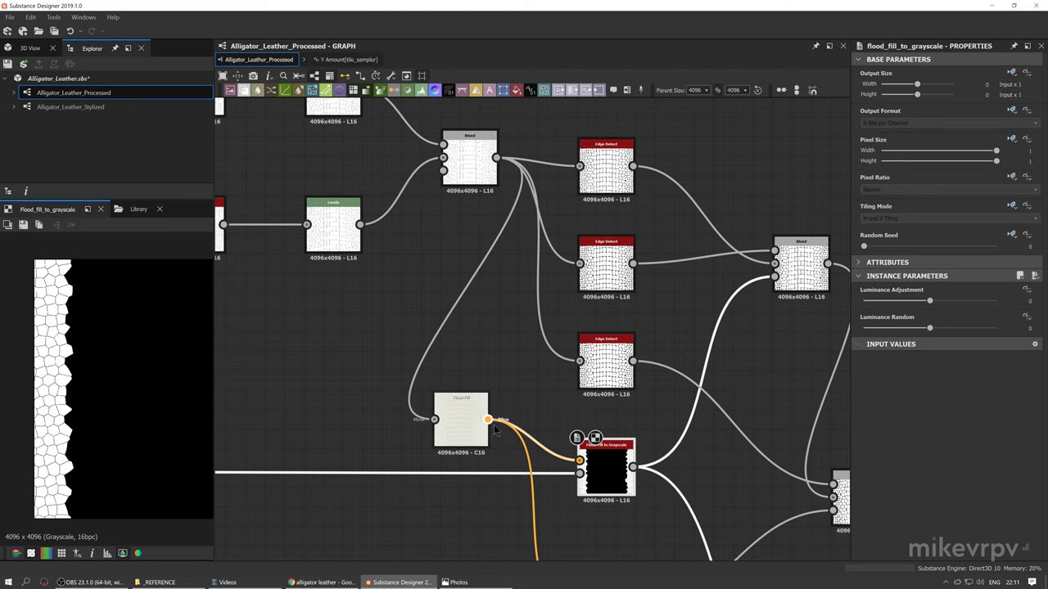
Preview the lower Flood Fill to Grayscale node and examine its medium scale columns and the Levels, Blur and Histogram Scan chain
{"action": "middle_click_drag", "start_coordinate": [460, 410], "coordinate": [479, 272]}
{"action": "left_click", "coordinate": [629, 495]}
{"action": "double_click", "coordinate": [626, 492]}
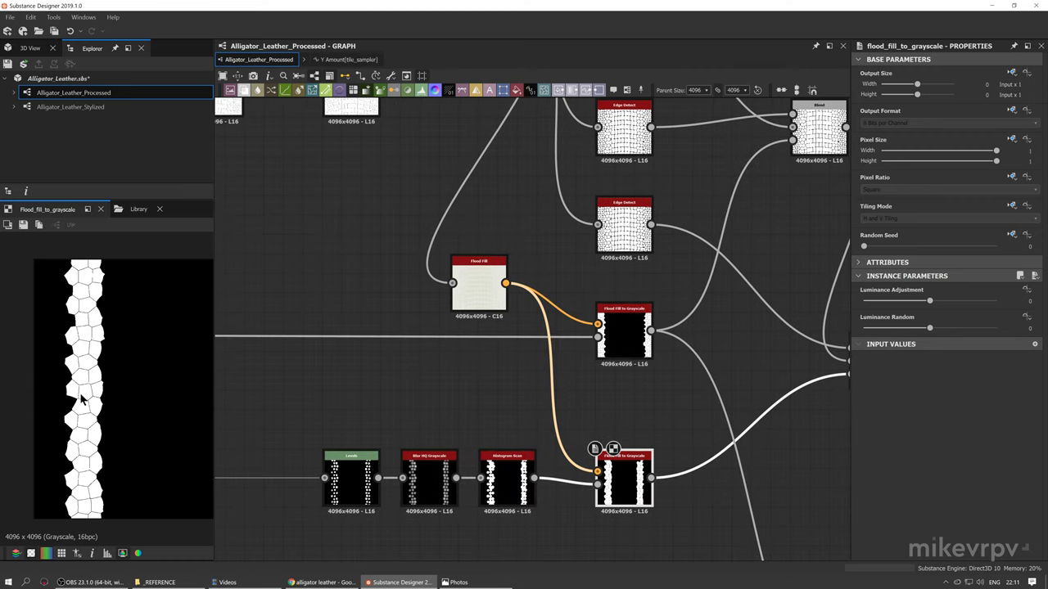
{"action": "middle_click_drag", "start_coordinate": [131, 405], "coordinate": [82, 400]}
{"action": "middle_click_drag", "start_coordinate": [427, 483], "coordinate": [442, 431]}
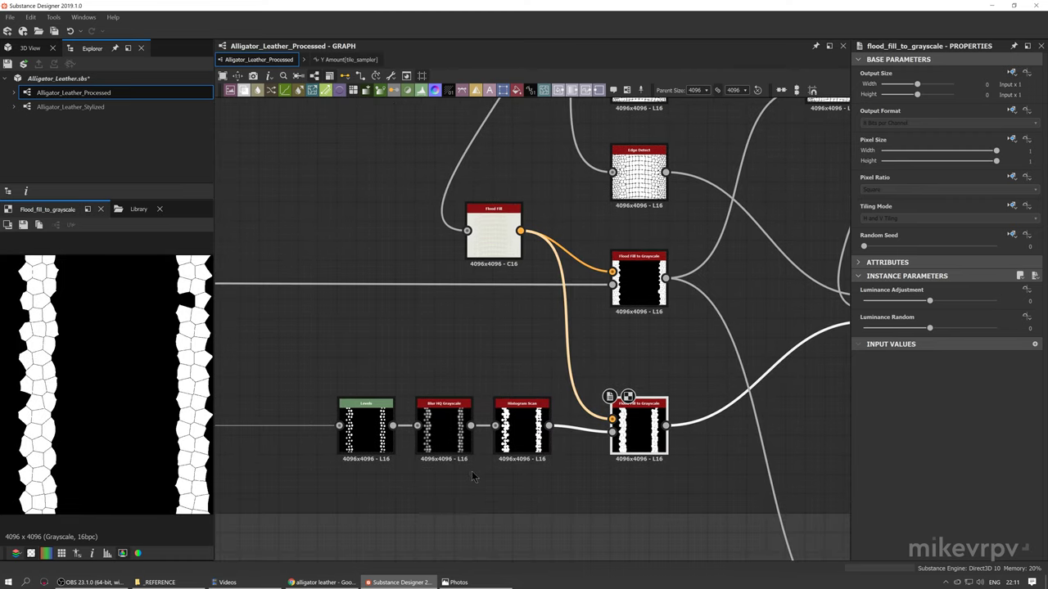
Add a Levels node in the Initial Pattern Generator frame and feed it the output of the Blend mask there
{"action": "scroll", "coordinate": [471, 477], "scroll_direction": "down", "scroll_amount": 2}
{"action": "scroll", "coordinate": [384, 464], "scroll_direction": "down", "scroll_amount": 3}
{"action": "middle_click_drag", "start_coordinate": [384, 463], "coordinate": [888, 444]}
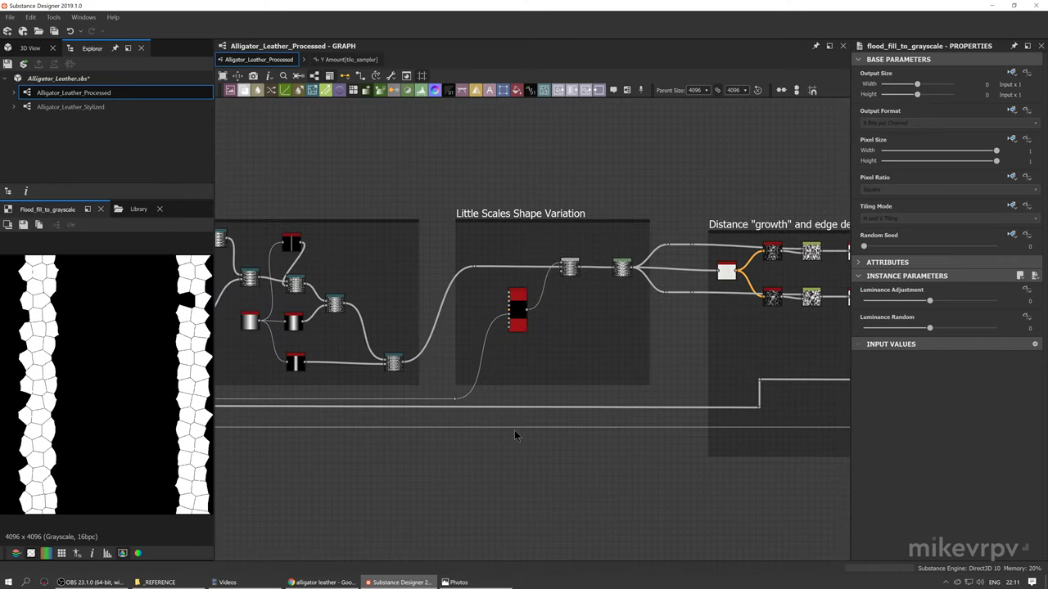
{"action": "middle_click_drag", "start_coordinate": [514, 430], "coordinate": [673, 432]}
{"action": "scroll", "coordinate": [411, 397], "scroll_direction": "up", "scroll_amount": 2}
{"action": "scroll", "coordinate": [372, 427], "scroll_direction": "up", "scroll_amount": 1}
{"action": "key", "text": "space"}
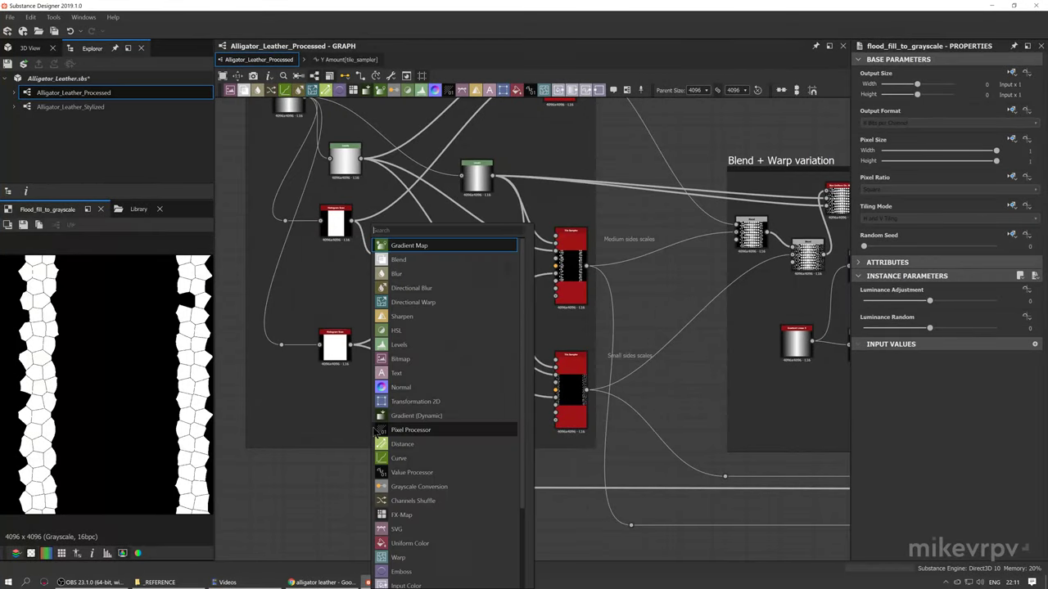
{"action": "type", "text": "le"}
{"action": "key", "text": "Return"}
{"action": "left_click_drag", "start_coordinate": [372, 426], "coordinate": [395, 440]}
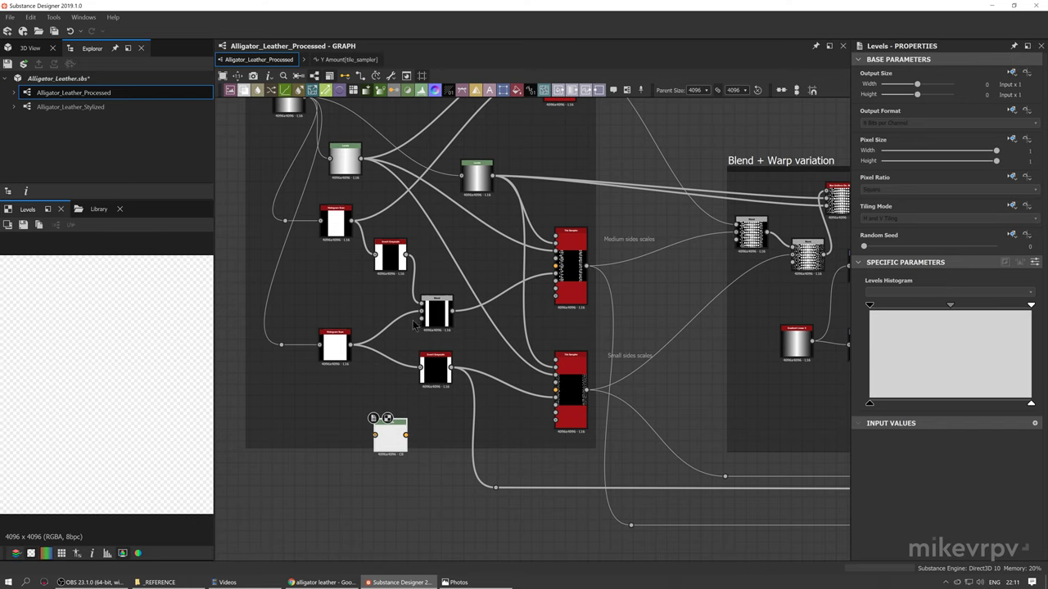
{"action": "scroll", "coordinate": [436, 308], "scroll_direction": "up", "scroll_amount": 2}
{"action": "left_click_drag", "start_coordinate": [459, 314], "coordinate": [347, 492]}
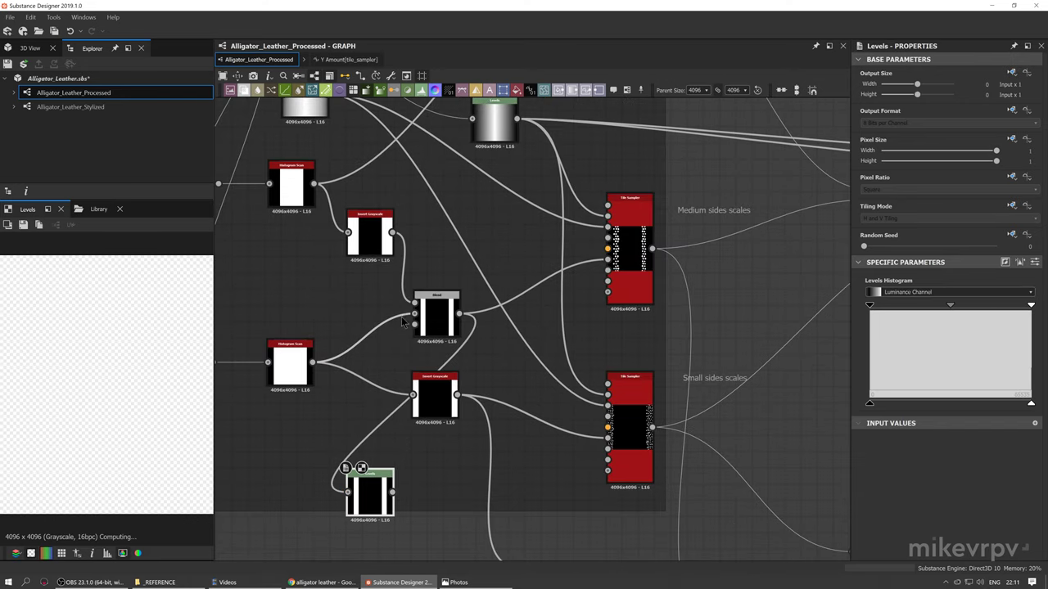
Move the new Levels node across the graph to just below the Histogram Scan beside the lower Flood Fill to Grayscale
{"action": "scroll", "coordinate": [364, 504], "scroll_direction": "down", "scroll_amount": 6}
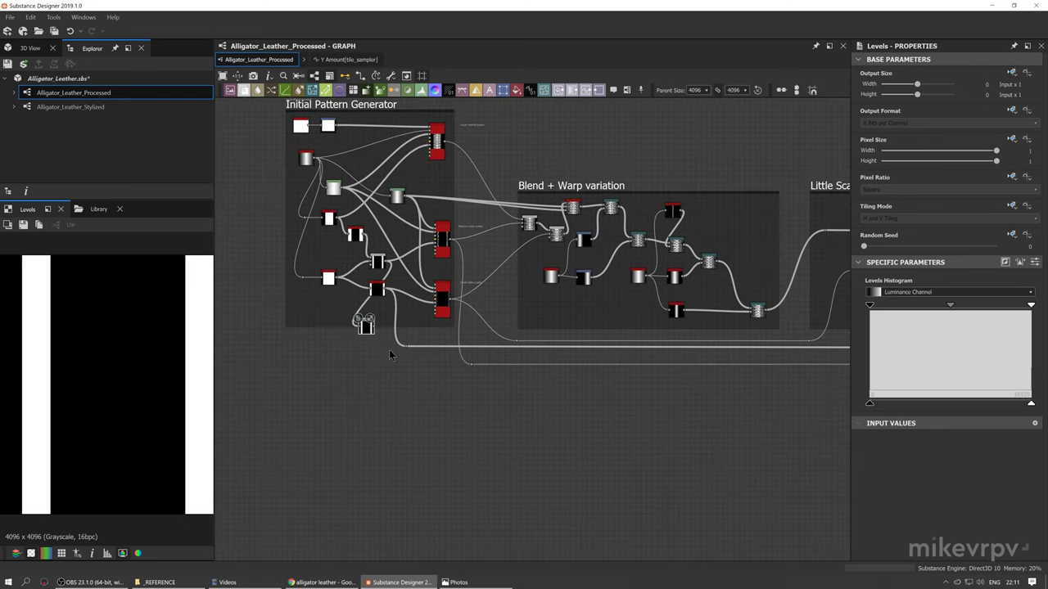
{"action": "middle_click_drag", "start_coordinate": [779, 440], "coordinate": [707, 446]}
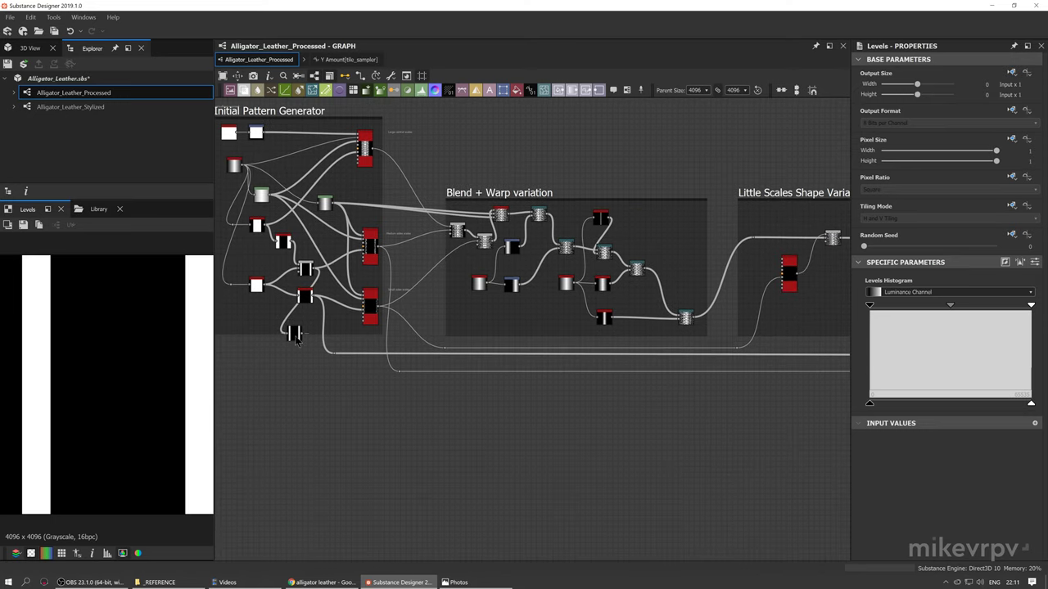
{"action": "left_click_drag", "start_coordinate": [296, 338], "coordinate": [746, 382]}
{"action": "middle_click_drag", "start_coordinate": [745, 382], "coordinate": [384, 340]}
{"action": "left_click_drag", "start_coordinate": [383, 340], "coordinate": [821, 353]}
{"action": "scroll", "coordinate": [831, 336], "scroll_direction": "up", "scroll_amount": 3}
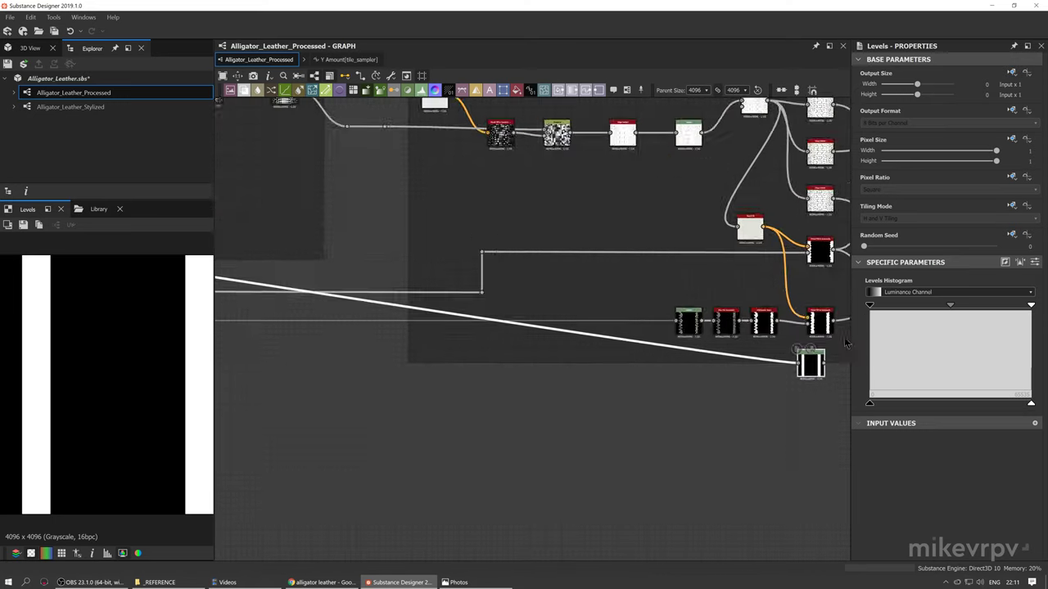
{"action": "scroll", "coordinate": [844, 337], "scroll_direction": "up", "scroll_amount": 3}
{"action": "middle_click_drag", "start_coordinate": [844, 338], "coordinate": [683, 337]}
Connect the Levels output to the grayscale input of the lower Flood Fill to Grayscale and preview the resulting mask
{"action": "left_click_drag", "start_coordinate": [587, 401], "coordinate": [581, 283]}
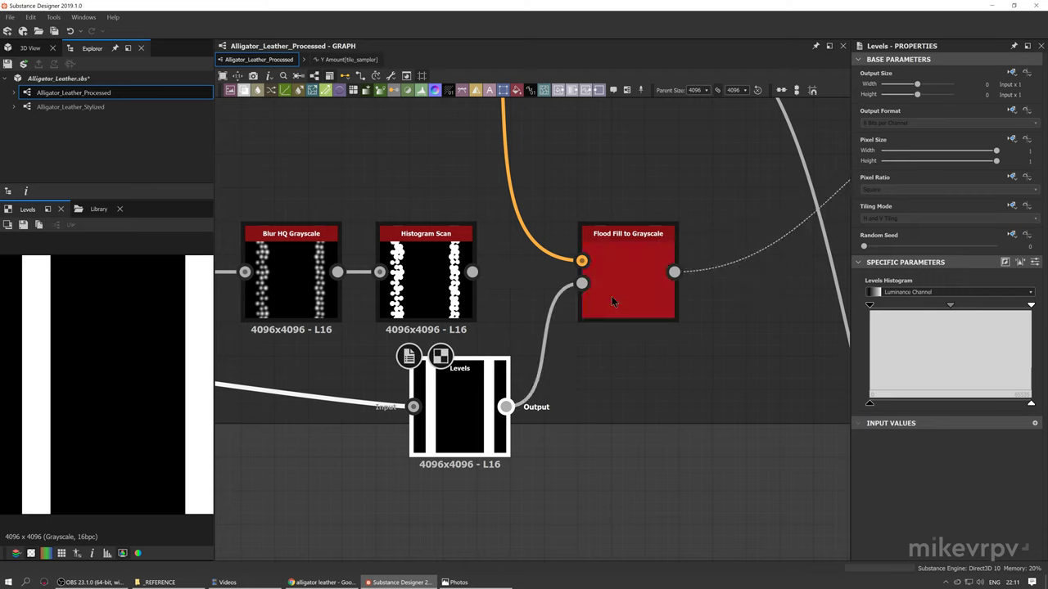
{"action": "double_click", "coordinate": [611, 296]}
{"action": "scroll", "coordinate": [155, 373], "scroll_direction": "up", "scroll_amount": 1}
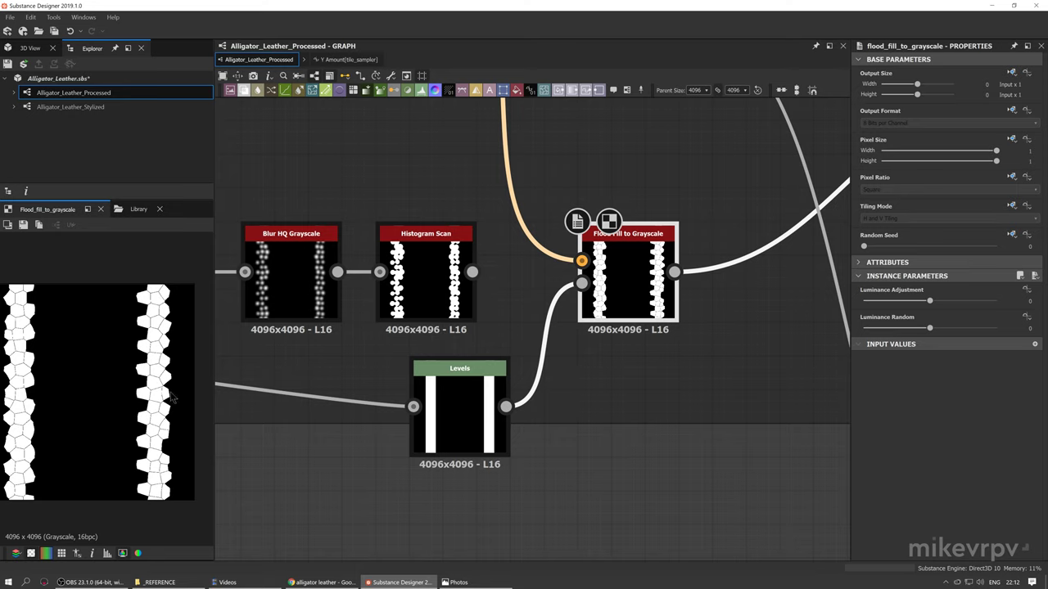
Delete the temporary Levels node connected to the lower Flood Fill to Grayscale
{"action": "left_click_drag", "start_coordinate": [481, 432], "coordinate": [480, 464]}
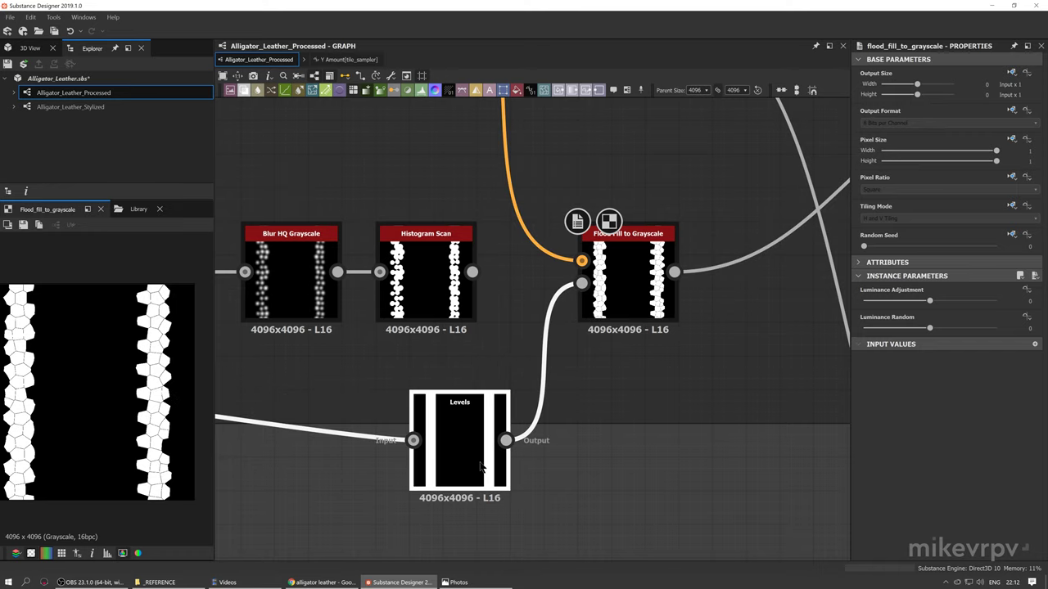
{"action": "scroll", "coordinate": [479, 463], "scroll_direction": "down", "scroll_amount": 2}
{"action": "key", "text": "Delete"}
Preview the Levels node before Blur HQ Grayscale and trace its input back to the medium sides scales Tile Sampler
{"action": "middle_click_drag", "start_coordinate": [468, 391], "coordinate": [729, 363]}
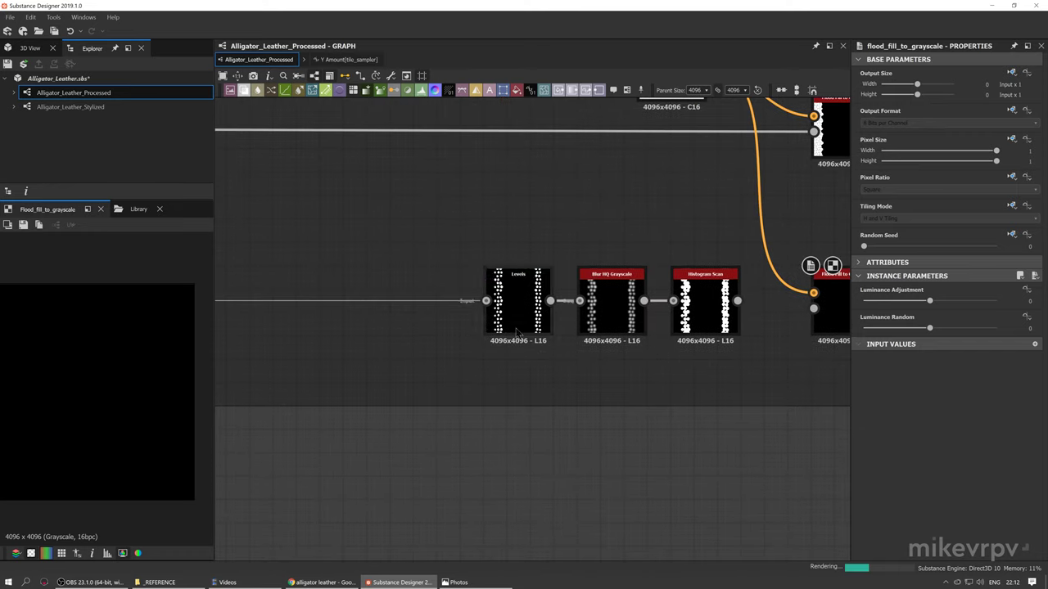
{"action": "double_click", "coordinate": [516, 308]}
{"action": "scroll", "coordinate": [442, 334], "scroll_direction": "down", "scroll_amount": 5}
{"action": "middle_click_drag", "start_coordinate": [360, 360], "coordinate": [753, 373]}
{"action": "middle_click_drag", "start_coordinate": [237, 344], "coordinate": [786, 365]}
{"action": "scroll", "coordinate": [459, 179], "scroll_direction": "up", "scroll_amount": 4}
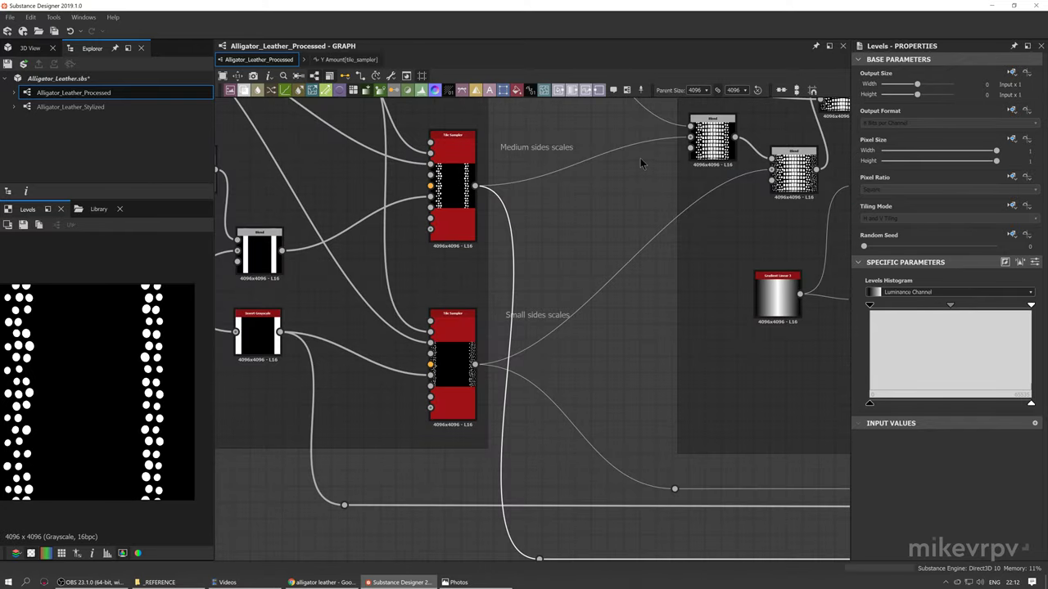
{"action": "scroll", "coordinate": [528, 260], "scroll_direction": "down", "scroll_amount": 4}
{"action": "middle_click_drag", "start_coordinate": [581, 334], "coordinate": [346, 278]}
{"action": "middle_click_drag", "start_coordinate": [734, 328], "coordinate": [347, 298]}
{"action": "middle_click_drag", "start_coordinate": [638, 315], "coordinate": [367, 266]}
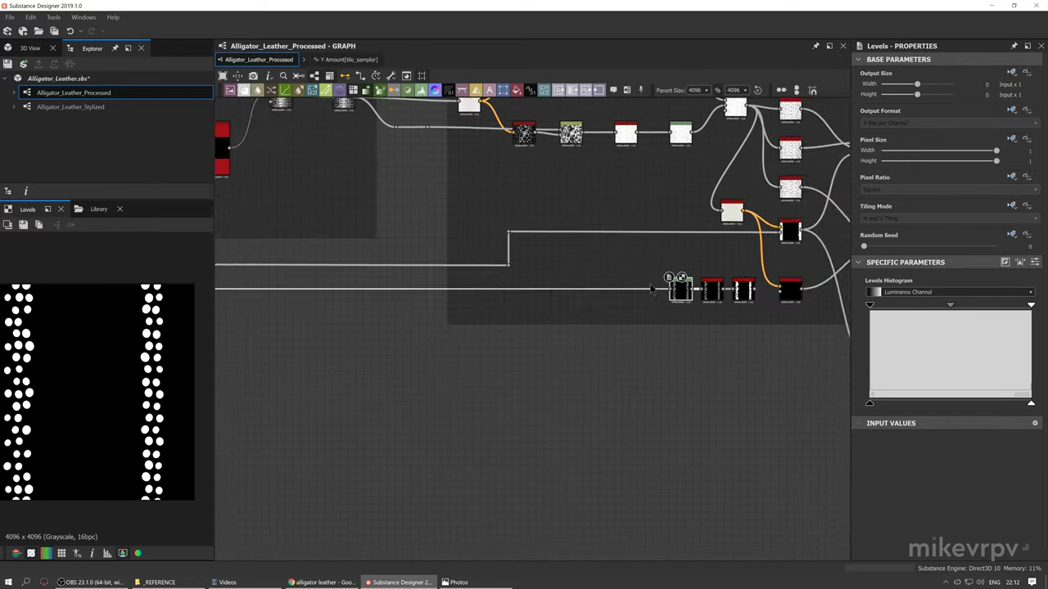
Preview the Blur HQ Grayscale and Histogram Scan nodes and examine how the medium scale dots merge into solid columns
{"action": "scroll", "coordinate": [746, 290], "scroll_direction": "up", "scroll_amount": 4}
{"action": "double_click", "coordinate": [660, 285]}
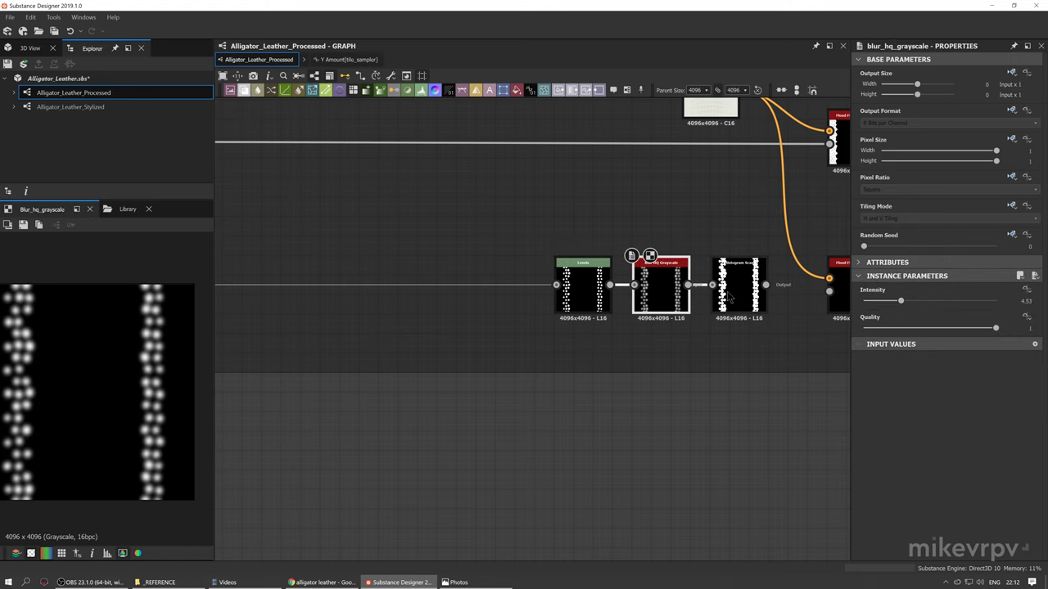
{"action": "double_click", "coordinate": [739, 288]}
{"action": "scroll", "coordinate": [172, 367], "scroll_direction": "up", "scroll_amount": 2}
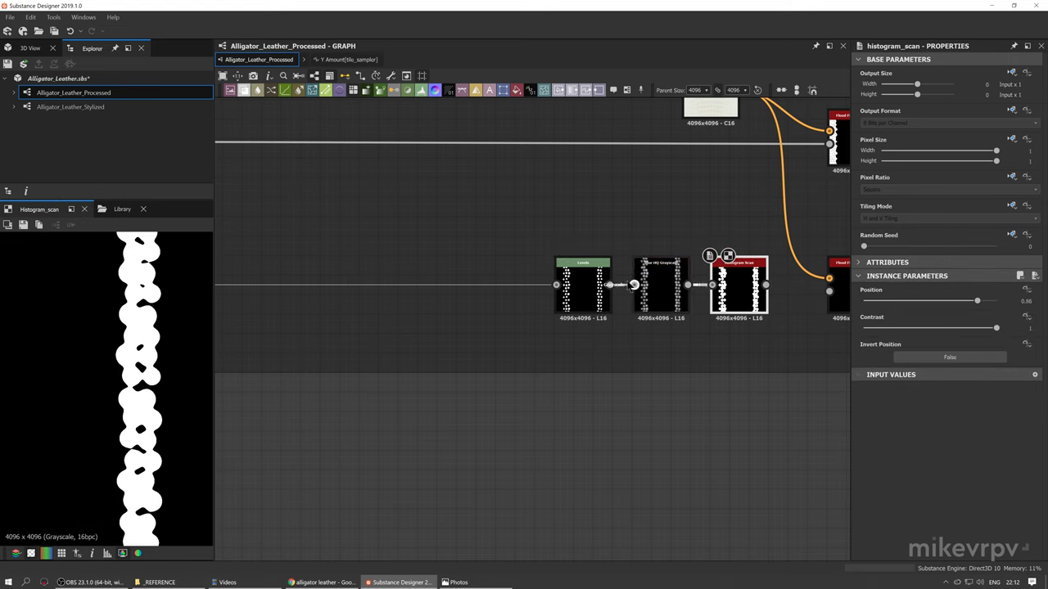
{"action": "middle_click_drag", "start_coordinate": [460, 294], "coordinate": [381, 372]}
{"action": "middle_click_drag", "start_coordinate": [140, 359], "coordinate": [14, 348]}
{"action": "middle_click_drag", "start_coordinate": [652, 375], "coordinate": [491, 339]}
{"action": "scroll", "coordinate": [491, 339], "scroll_direction": "up", "scroll_amount": 2}
Connect the Histogram Scan output to the grayscale input of the lower Flood Fill to Grayscale and preview the mask
{"action": "left_click_drag", "start_coordinate": [528, 322], "coordinate": [663, 342]}
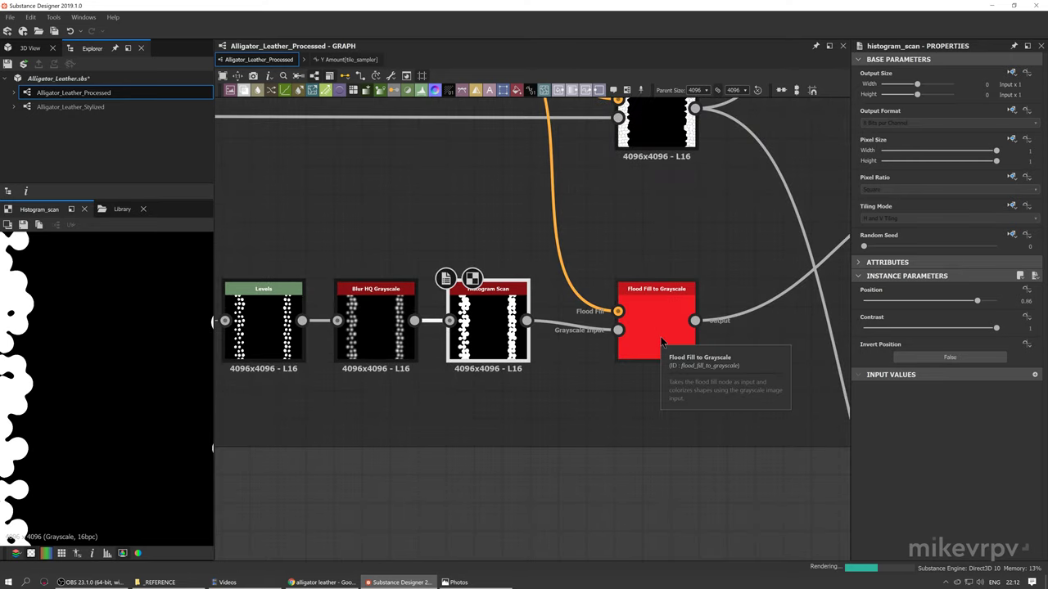
{"action": "double_click", "coordinate": [663, 342]}
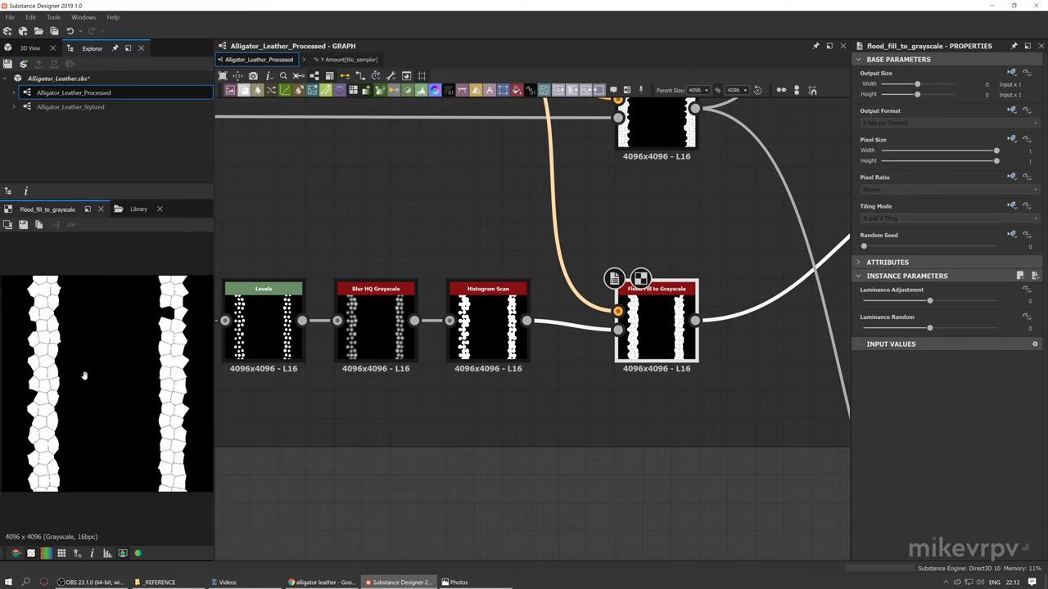
{"action": "middle_click_drag", "start_coordinate": [84, 375], "coordinate": [87, 382]}
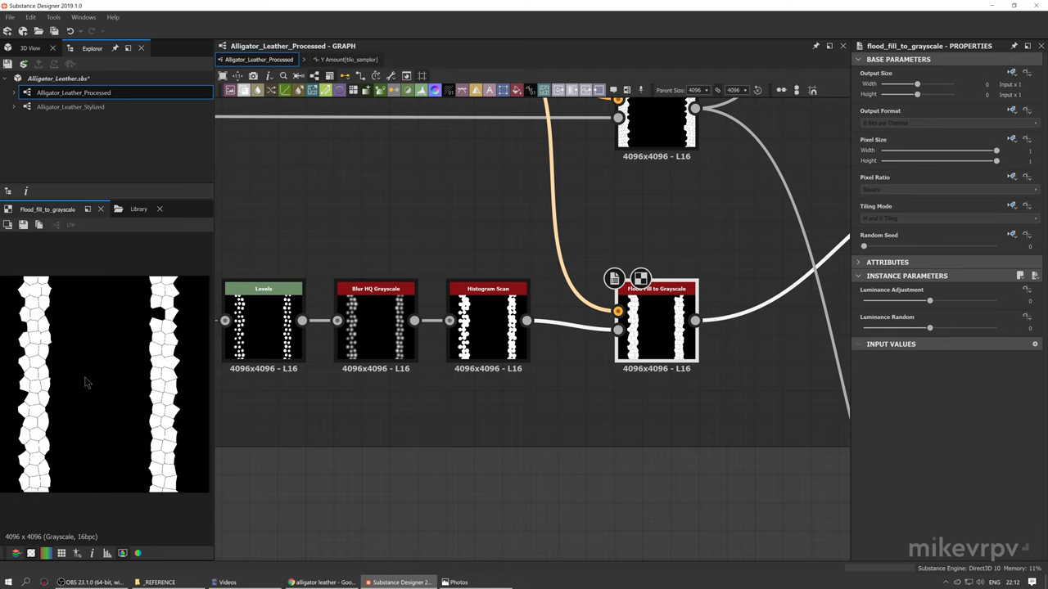
Follow the mask connections to the Blend nodes and preview the upper Blend combining the first two Edge Detect outputs
{"action": "middle_click_drag", "start_coordinate": [550, 367], "coordinate": [333, 486]}
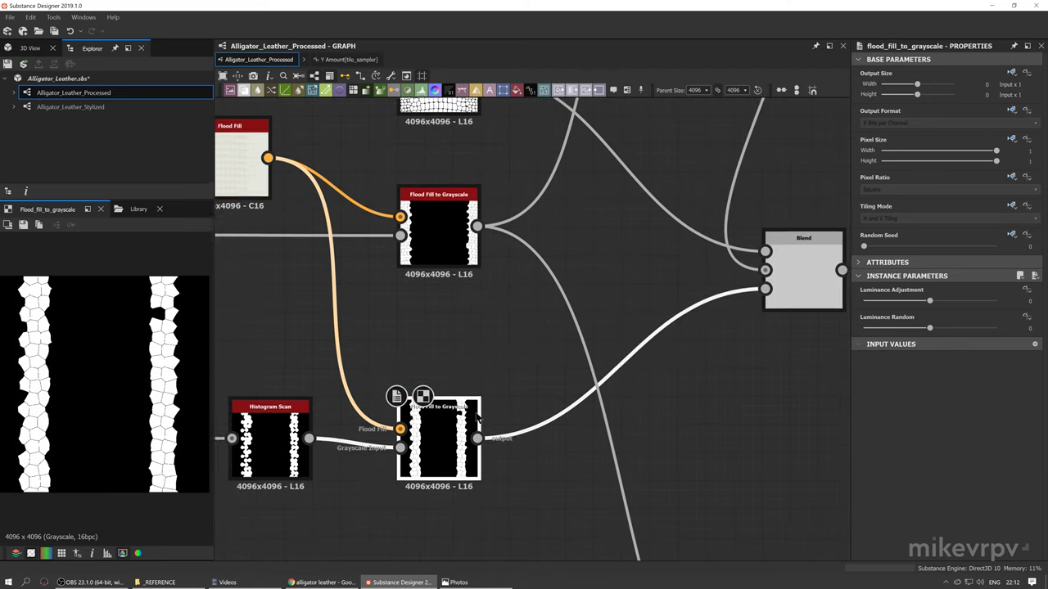
{"action": "scroll", "coordinate": [489, 357], "scroll_direction": "down", "scroll_amount": 2}
{"action": "left_click", "coordinate": [492, 355]}
{"action": "middle_click_drag", "start_coordinate": [530, 299], "coordinate": [512, 373]}
{"action": "double_click", "coordinate": [622, 156]}
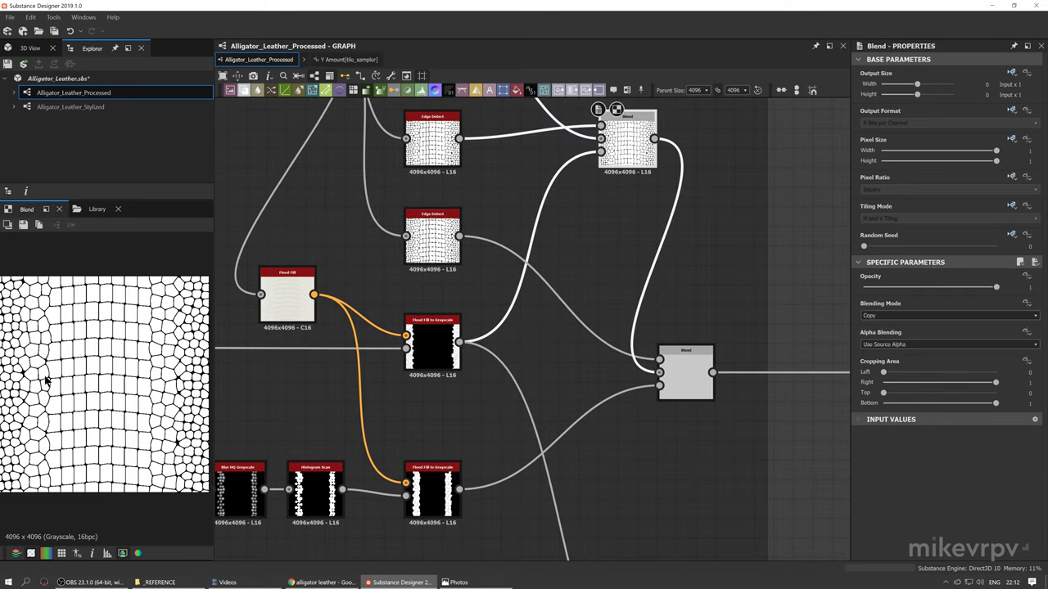
Examine the upper Blend preview up close, comparing outline thickness between the small side scales and the central scales
{"action": "middle_click_drag", "start_coordinate": [504, 143], "coordinate": [533, 217]}
{"action": "scroll", "coordinate": [75, 338], "scroll_direction": "up", "scroll_amount": 5}
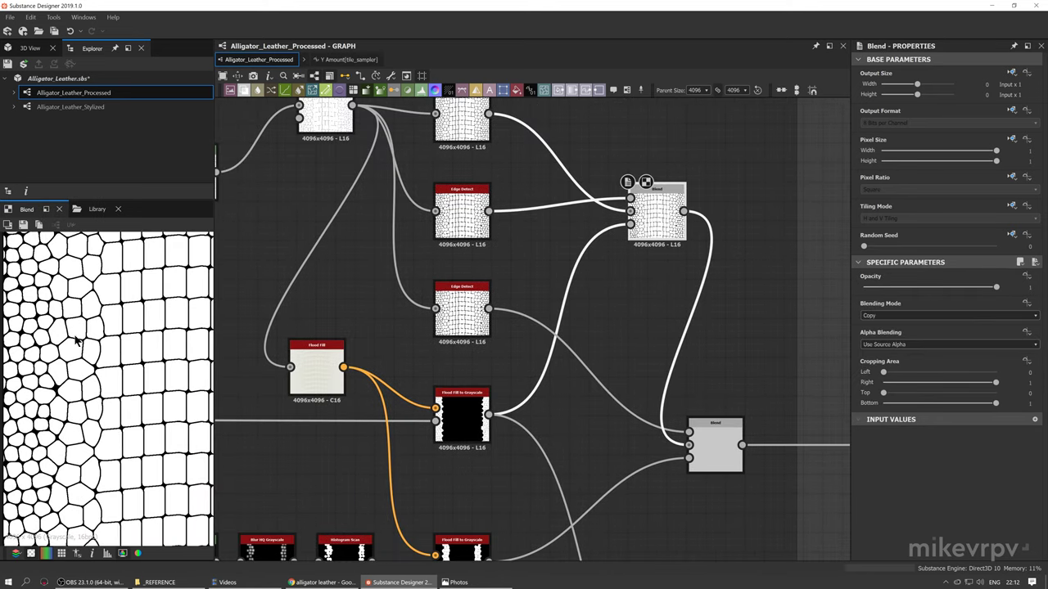
{"action": "middle_click_drag", "start_coordinate": [149, 347], "coordinate": [190, 313]}
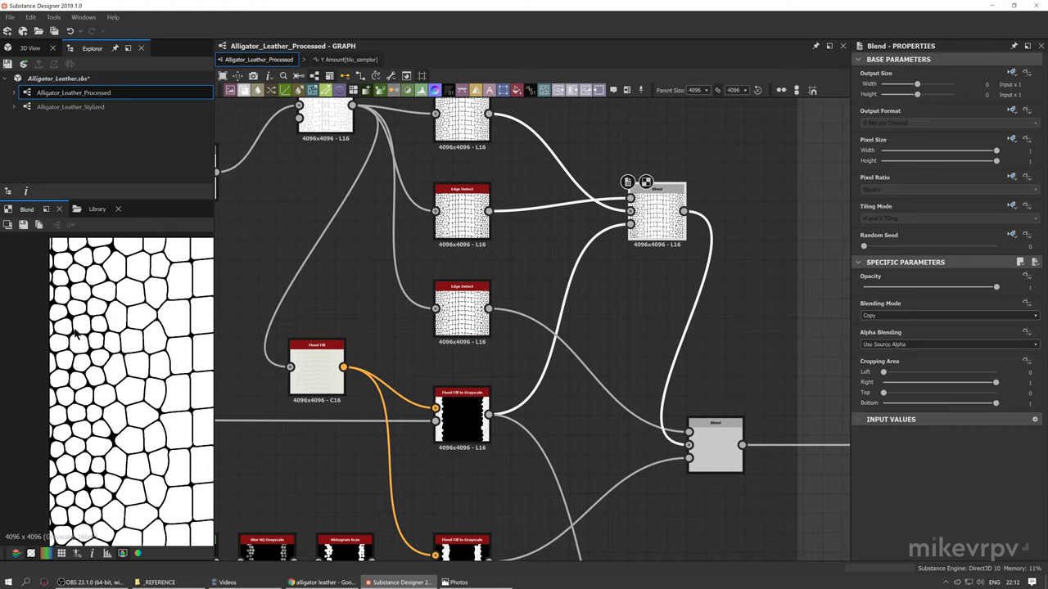
{"action": "scroll", "coordinate": [105, 340], "scroll_direction": "up", "scroll_amount": 3}
{"action": "scroll", "coordinate": [105, 336], "scroll_direction": "down", "scroll_amount": 2}
{"action": "scroll", "coordinate": [107, 331], "scroll_direction": "up", "scroll_amount": 1}
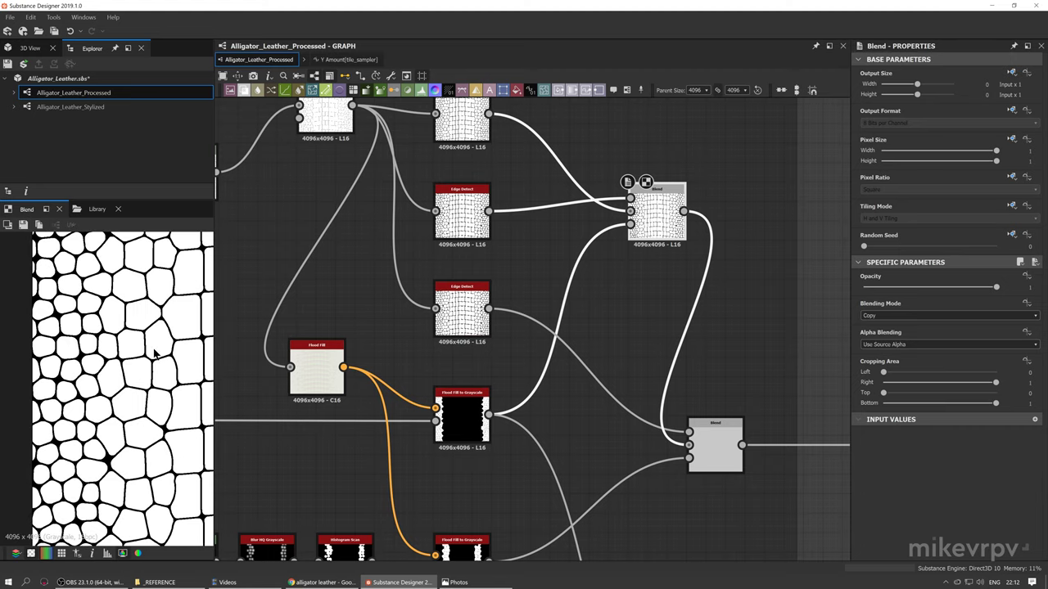
{"action": "scroll", "coordinate": [90, 363], "scroll_direction": "up", "scroll_amount": 2}
{"action": "scroll", "coordinate": [69, 335], "scroll_direction": "up", "scroll_amount": 1}
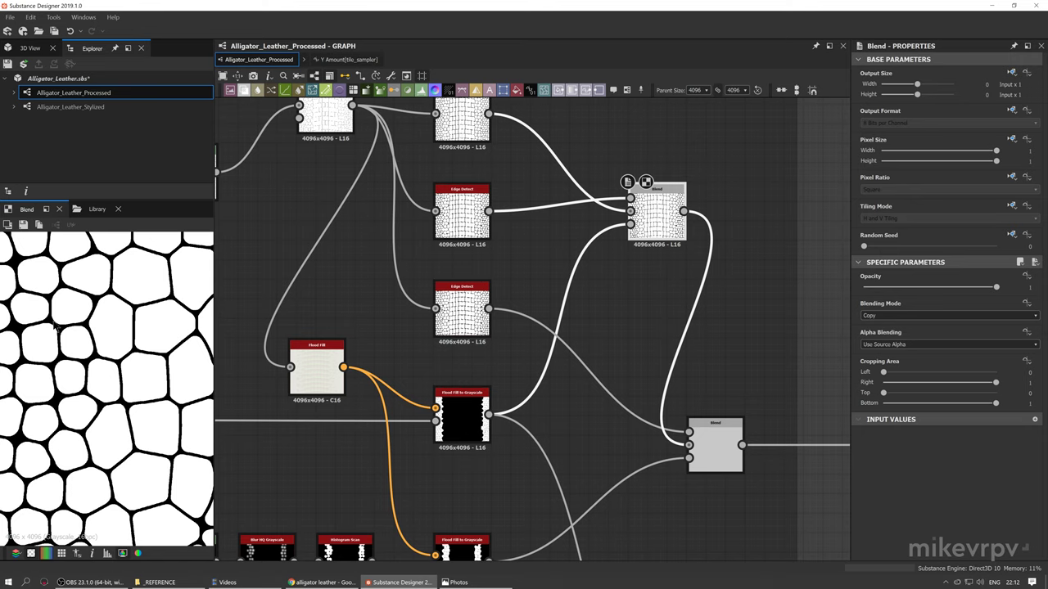
{"action": "middle_click_drag", "start_coordinate": [135, 342], "coordinate": [100, 338]}
{"action": "scroll", "coordinate": [102, 337], "scroll_direction": "down", "scroll_amount": 1}
{"action": "scroll", "coordinate": [496, 229], "scroll_direction": "down", "scroll_amount": 1}
Preview the Multiply Blend feeding the Edge Detect nodes and the topmost Edge Detect, and inspect its scale outlines
{"action": "middle_click_drag", "start_coordinate": [536, 287], "coordinate": [586, 371]}
{"action": "double_click", "coordinate": [395, 215]}
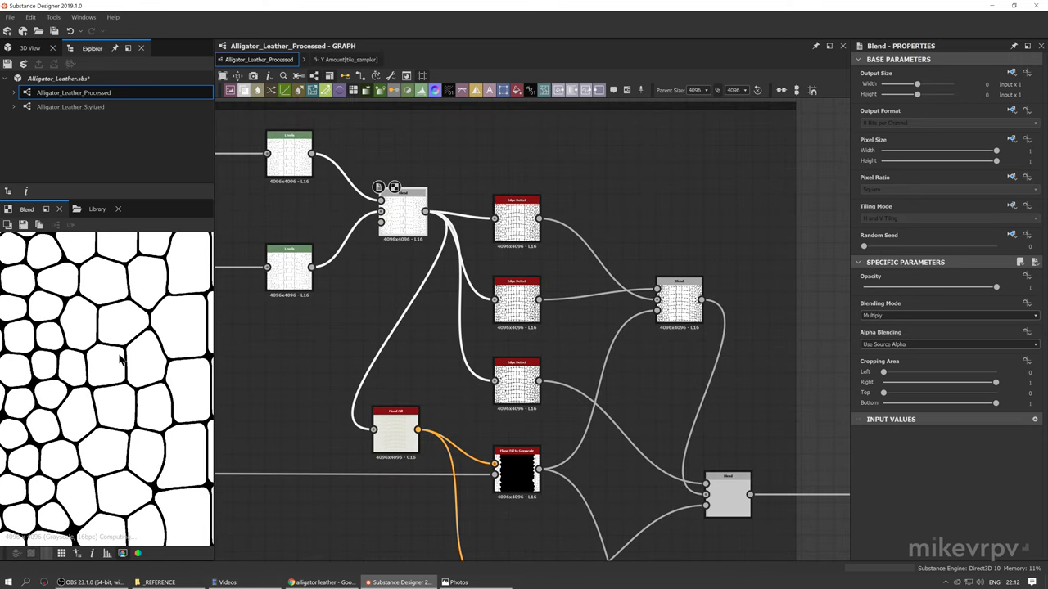
{"action": "double_click", "coordinate": [515, 220]}
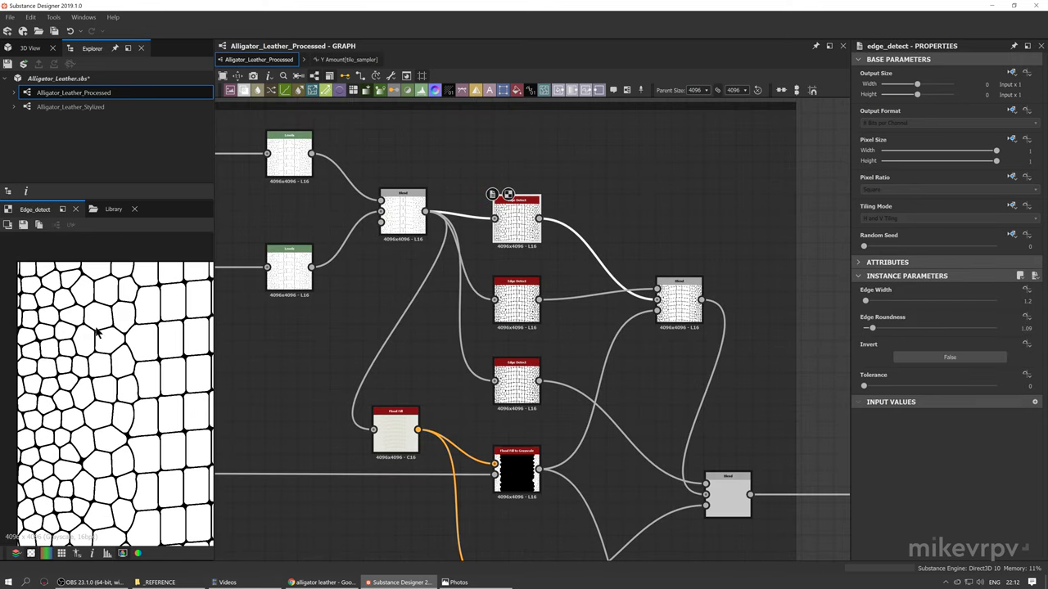
{"action": "middle_click_drag", "start_coordinate": [139, 443], "coordinate": [126, 427]}
{"action": "middle_click_drag", "start_coordinate": [101, 463], "coordinate": [122, 385]}
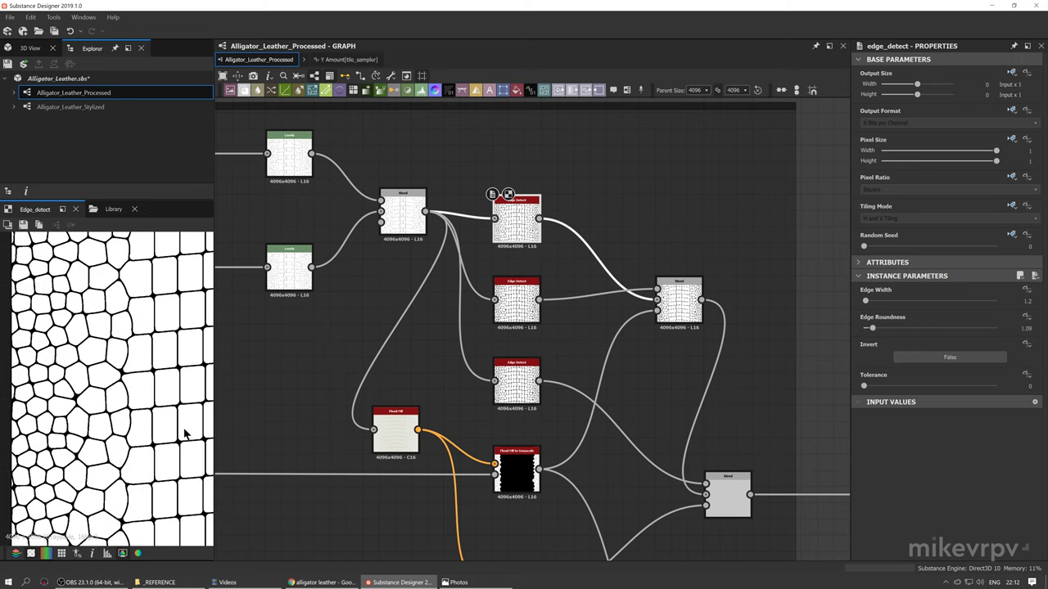
Preview the upper Blend again to compare its side scales with the first Edge Detect result
{"action": "double_click", "coordinate": [679, 301]}
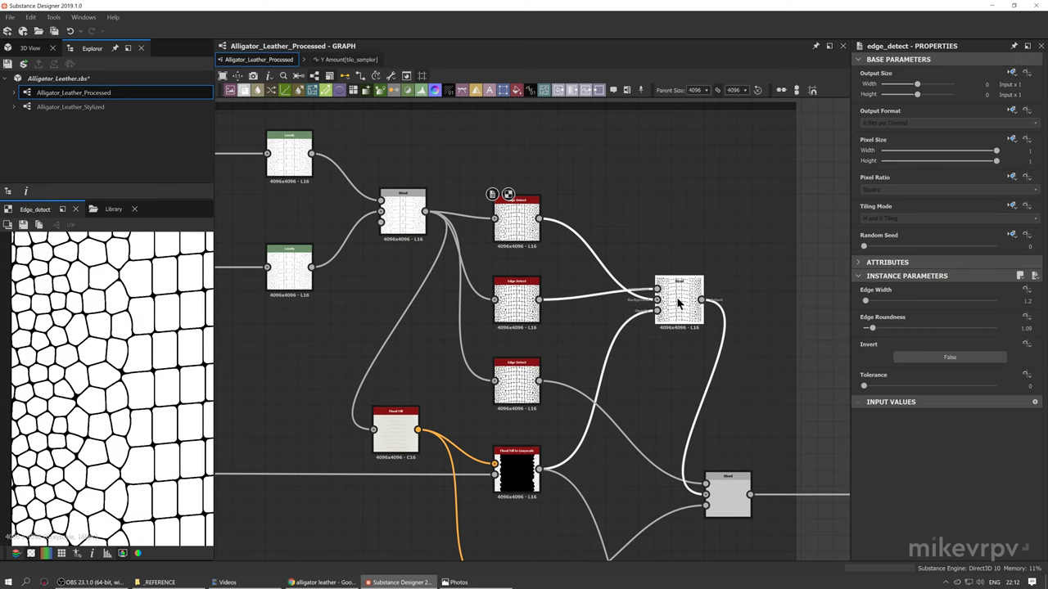
{"action": "middle_click_drag", "start_coordinate": [57, 372], "coordinate": [64, 362]}
{"action": "scroll", "coordinate": [114, 387], "scroll_direction": "down", "scroll_amount": 2}
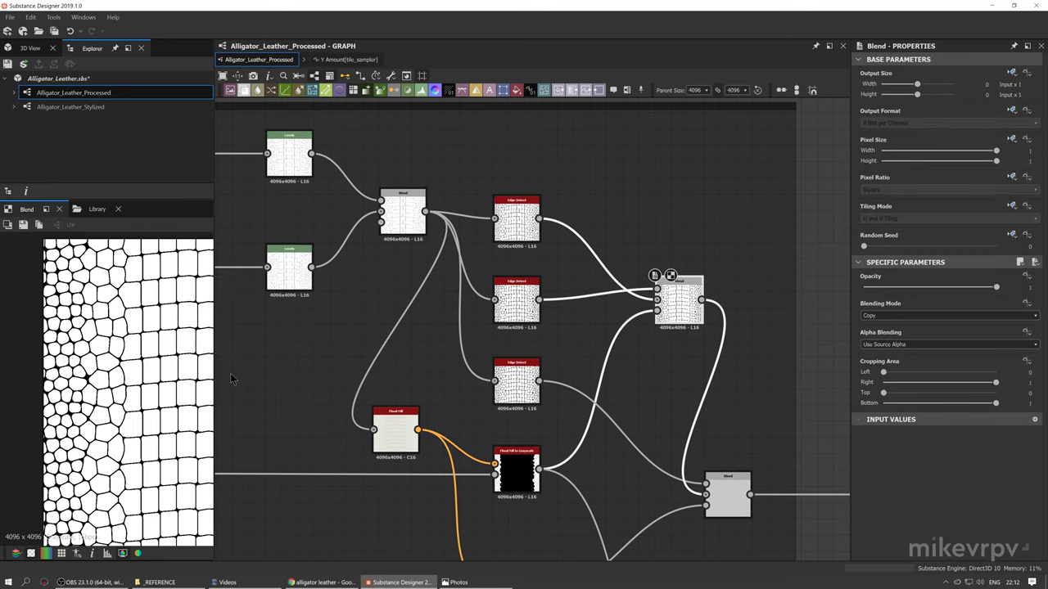
Preview the lower Blend that adds the third Edge Detect through the medium scales mask and view the whole texture
{"action": "middle_click_drag", "start_coordinate": [689, 400], "coordinate": [646, 372]}
{"action": "left_click", "coordinate": [677, 468]}
{"action": "double_click", "coordinate": [677, 468]}
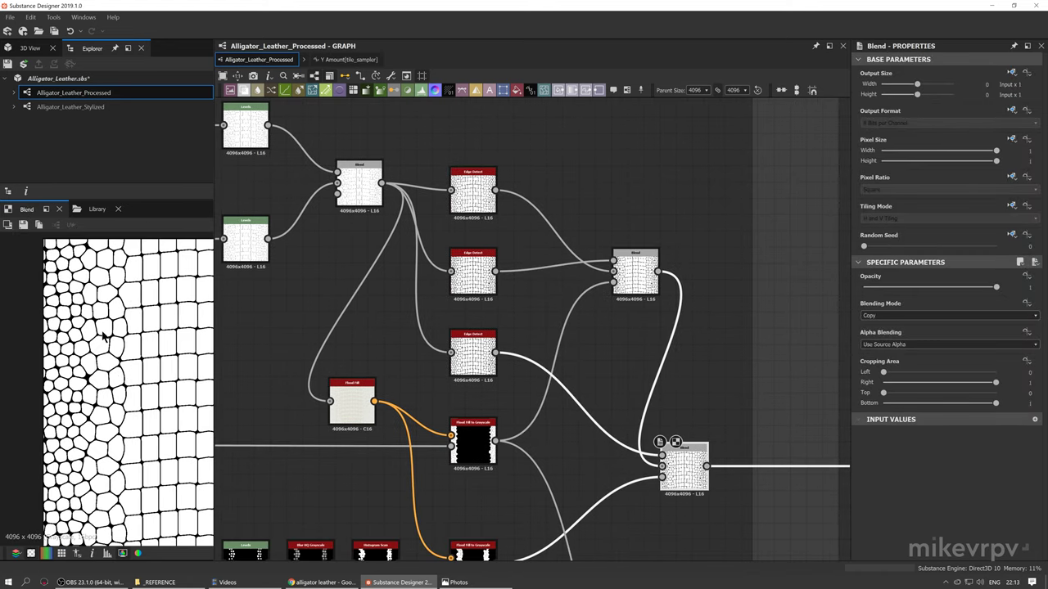
{"action": "scroll", "coordinate": [106, 348], "scroll_direction": "down", "scroll_amount": 5}
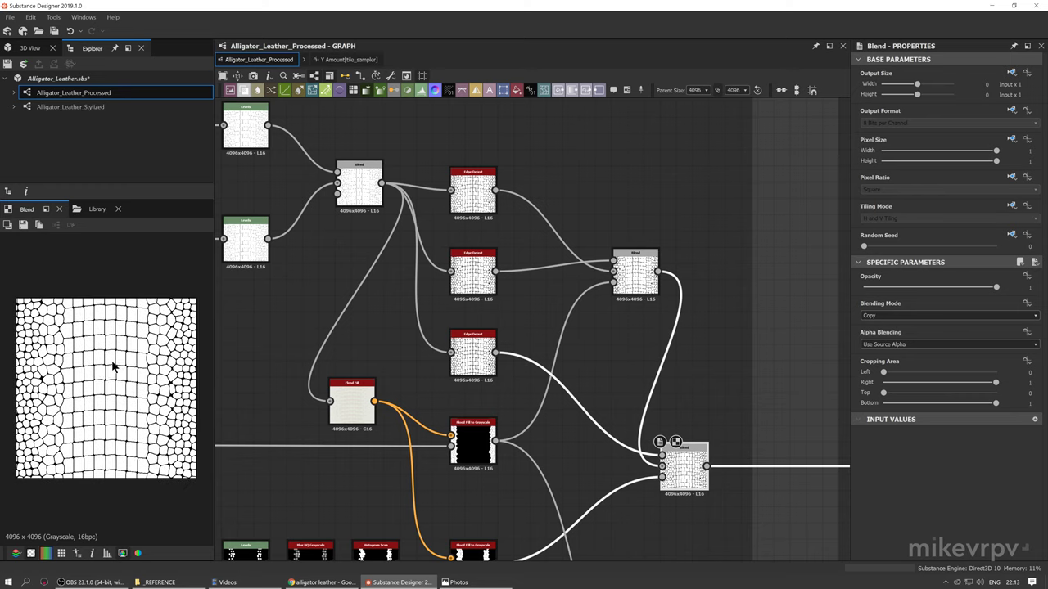
{"action": "scroll", "coordinate": [115, 368], "scroll_direction": "down", "scroll_amount": 1}
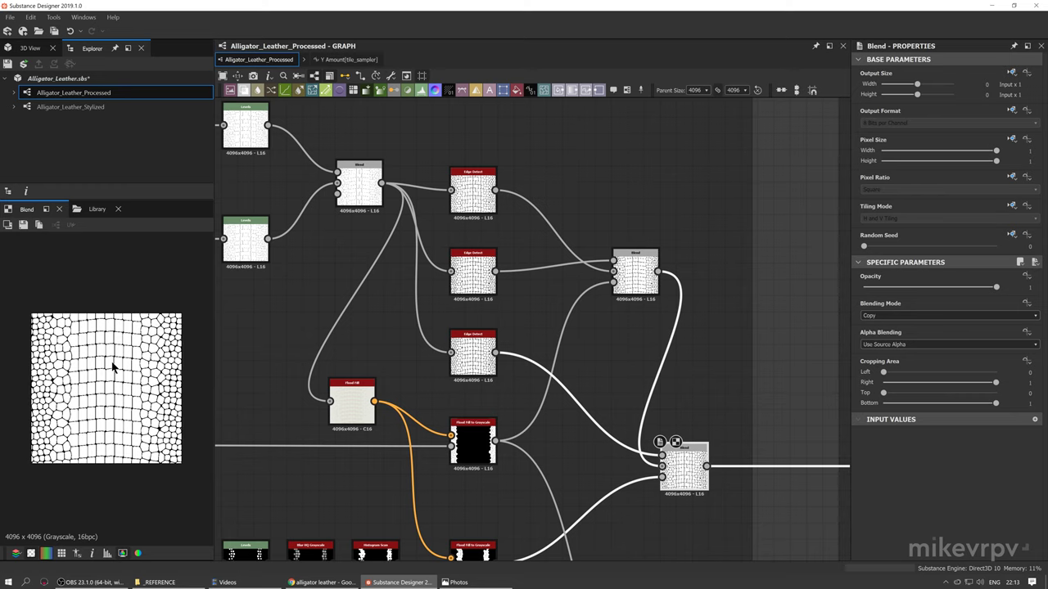
Show the lower Blend preview tiled, inspect the repeating scale pattern, and return to the single-tile view
{"action": "key", "text": "space"}
{"action": "scroll", "coordinate": [93, 328], "scroll_direction": "up", "scroll_amount": 1}
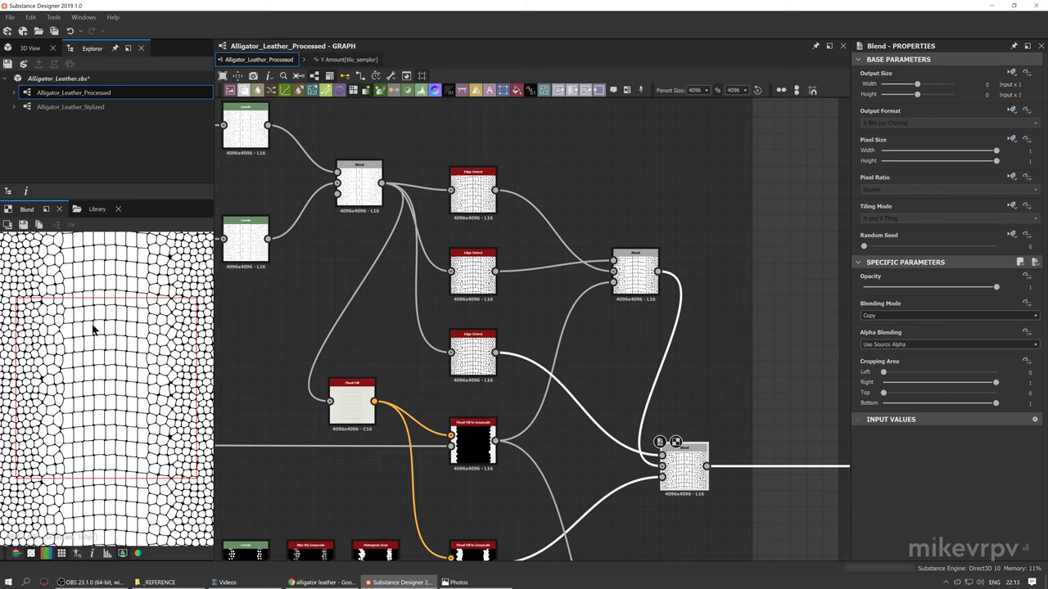
{"action": "scroll", "coordinate": [111, 365], "scroll_direction": "down", "scroll_amount": 2}
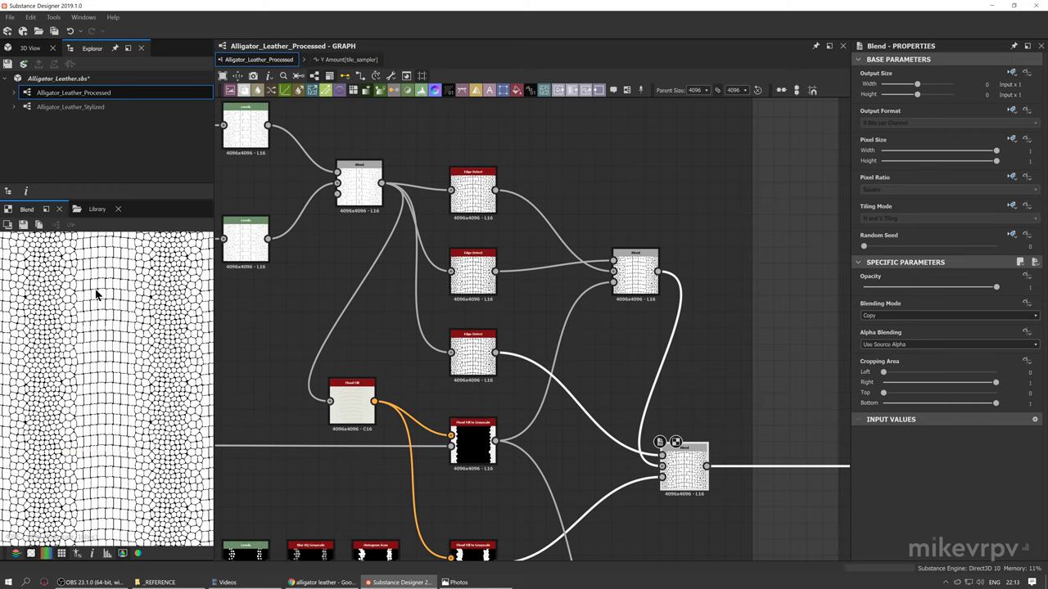
{"action": "scroll", "coordinate": [104, 333], "scroll_direction": "up", "scroll_amount": 3}
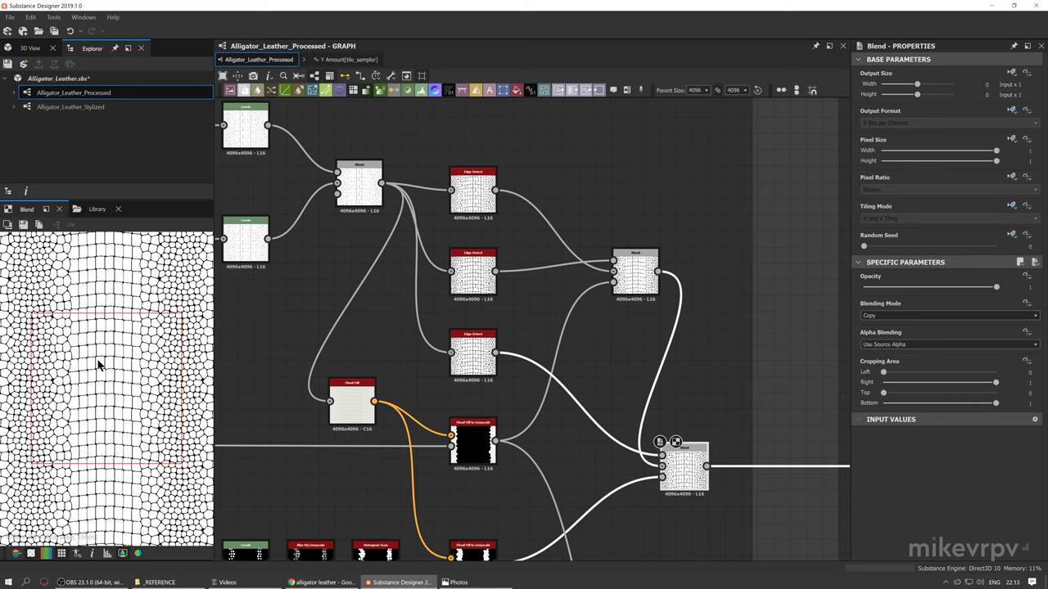
{"action": "key", "text": "space"}
{"action": "scroll", "coordinate": [106, 382], "scroll_direction": "up", "scroll_amount": 1}
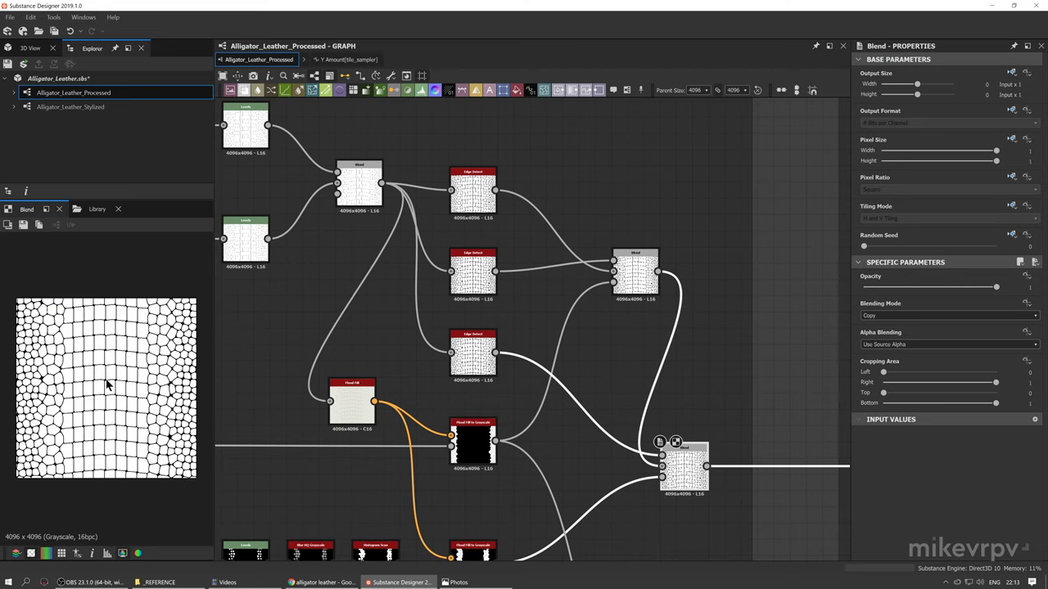
Follow the lower Blend output to the Scales Distance Tweak frame and survey the nodes inside it
{"action": "middle_click_drag", "start_coordinate": [717, 403], "coordinate": [648, 339]}
{"action": "scroll", "coordinate": [654, 445], "scroll_direction": "down", "scroll_amount": 2}
{"action": "middle_click_drag", "start_coordinate": [638, 452], "coordinate": [586, 426]}
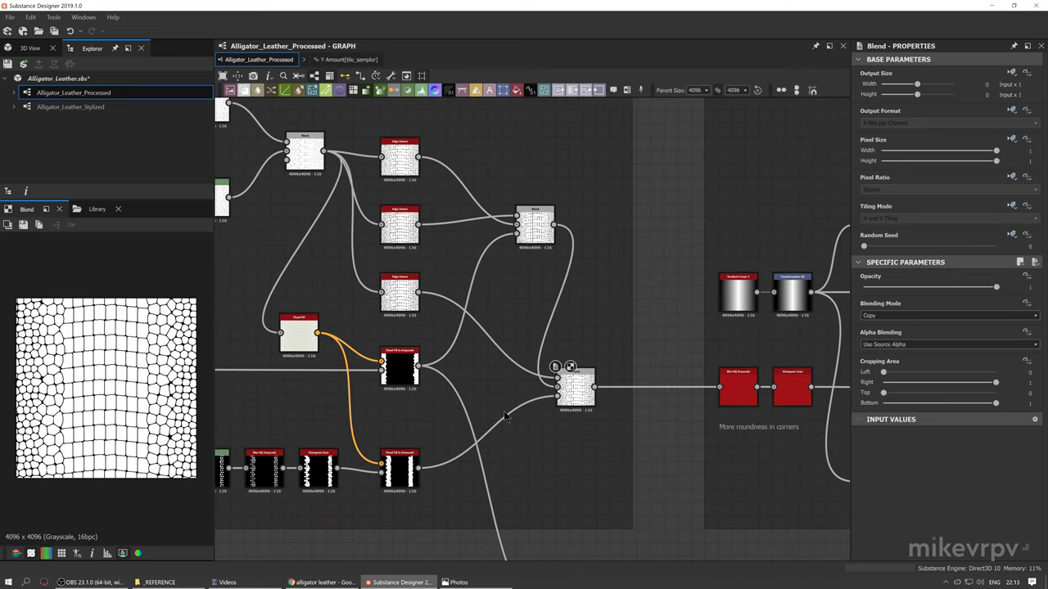
{"action": "scroll", "coordinate": [586, 427], "scroll_direction": "down", "scroll_amount": 2}
{"action": "middle_click_drag", "start_coordinate": [664, 401], "coordinate": [286, 373]}
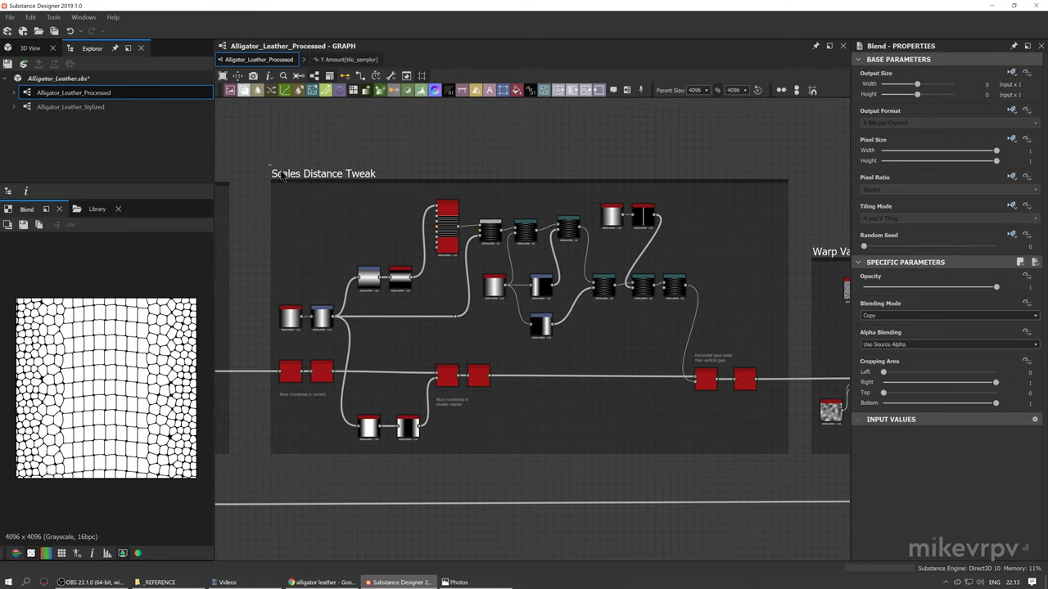
{"action": "left_click_drag", "start_coordinate": [280, 172], "coordinate": [798, 475]}
{"action": "left_click", "coordinate": [798, 474]}
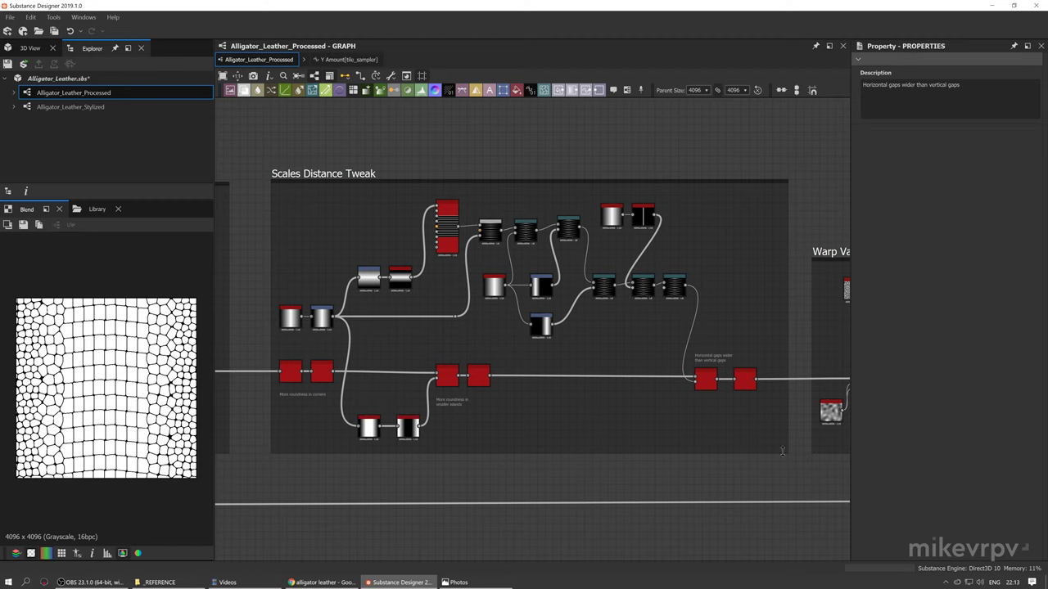
Preview the final Blend that feeds the "More roundness in corners" nodes and inspect the center scales
{"action": "scroll", "coordinate": [294, 387], "scroll_direction": "up", "scroll_amount": 4}
{"action": "middle_click_drag", "start_coordinate": [294, 387], "coordinate": [527, 394]}
{"action": "scroll", "coordinate": [409, 384], "scroll_direction": "up", "scroll_amount": 2}
{"action": "left_click_drag", "start_coordinate": [295, 360], "coordinate": [319, 360]}
{"action": "scroll", "coordinate": [82, 401], "scroll_direction": "up", "scroll_amount": 3}
{"action": "middle_click_drag", "start_coordinate": [82, 401], "coordinate": [113, 404]}
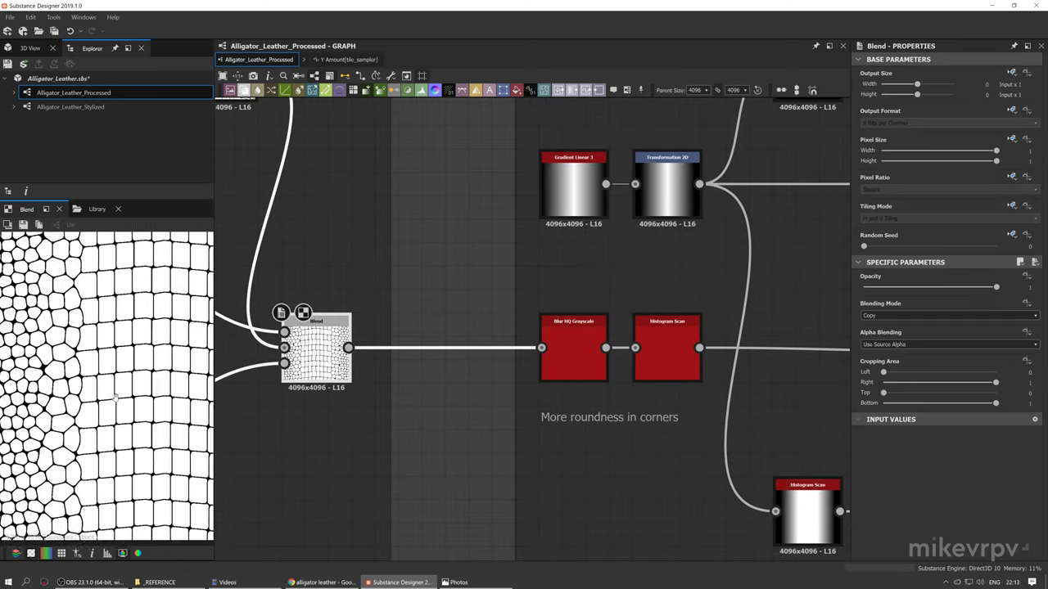
Examine the corner shapes of the scales in the final Blend preview and review the Edge Detect nodes behind it
{"action": "scroll", "coordinate": [115, 401], "scroll_direction": "up", "scroll_amount": 2}
{"action": "scroll", "coordinate": [124, 393], "scroll_direction": "down", "scroll_amount": 2}
{"action": "middle_click_drag", "start_coordinate": [251, 390], "coordinate": [311, 402]}
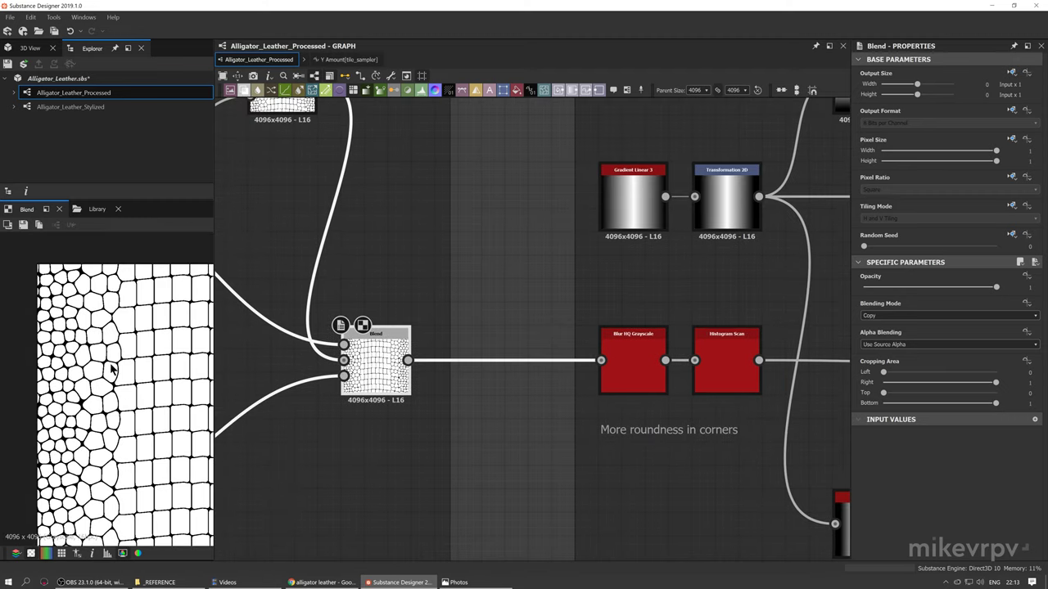
{"action": "scroll", "coordinate": [117, 352], "scroll_direction": "up", "scroll_amount": 3}
{"action": "scroll", "coordinate": [86, 351], "scroll_direction": "down", "scroll_amount": 2}
{"action": "middle_click_drag", "start_coordinate": [168, 351], "coordinate": [115, 355]}
{"action": "scroll", "coordinate": [300, 384], "scroll_direction": "down", "scroll_amount": 2}
{"action": "middle_click_drag", "start_coordinate": [270, 368], "coordinate": [405, 401]}
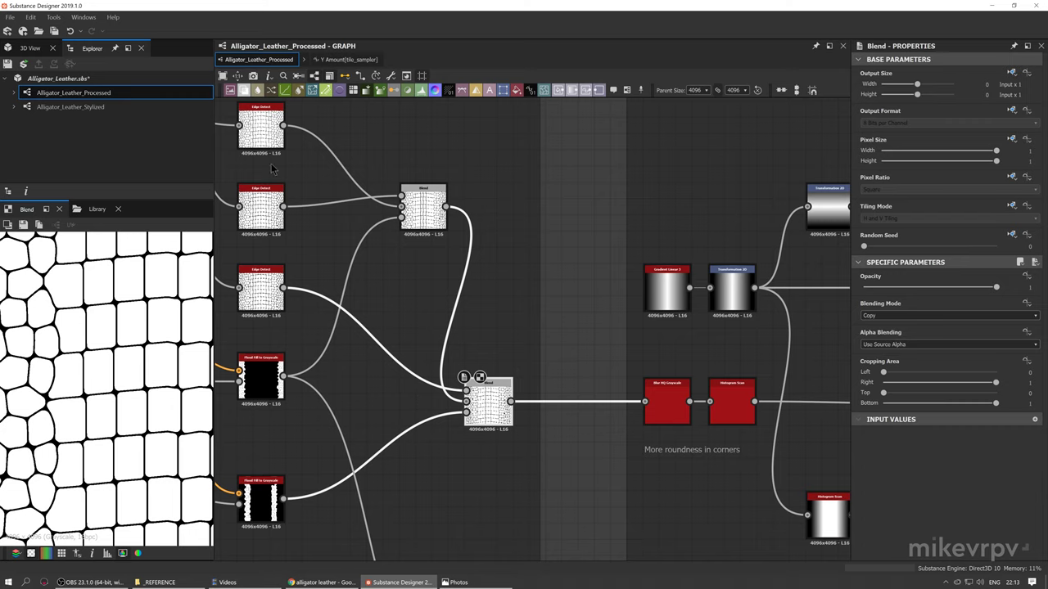
Preview the Blur HQ Grayscale node in the "More roundness in corners" group
{"action": "middle_click_drag", "start_coordinate": [579, 434], "coordinate": [451, 404]}
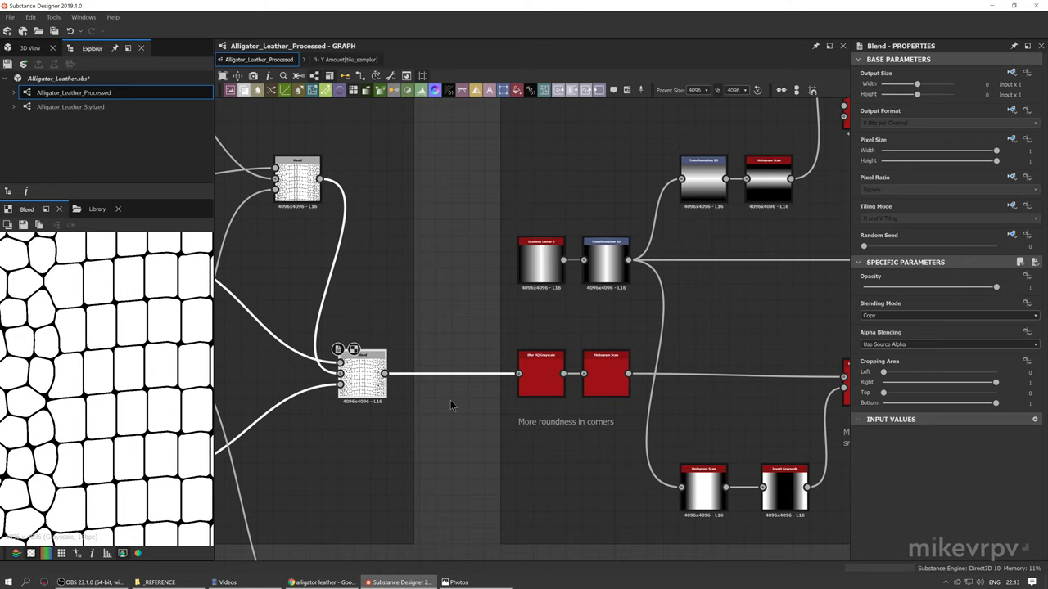
{"action": "scroll", "coordinate": [468, 351], "scroll_direction": "up", "scroll_amount": 5}
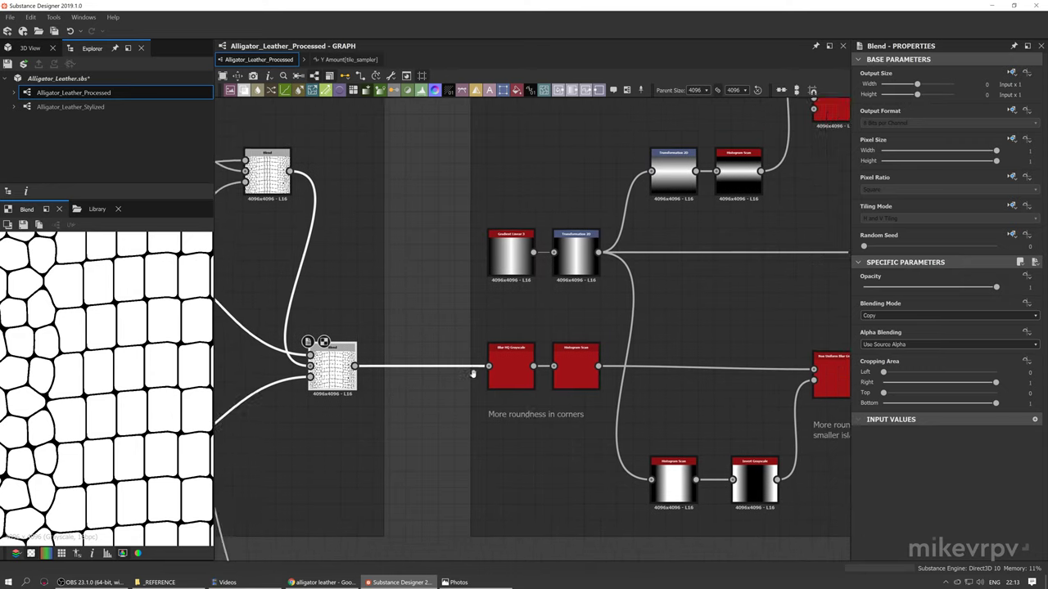
{"action": "double_click", "coordinate": [469, 351]}
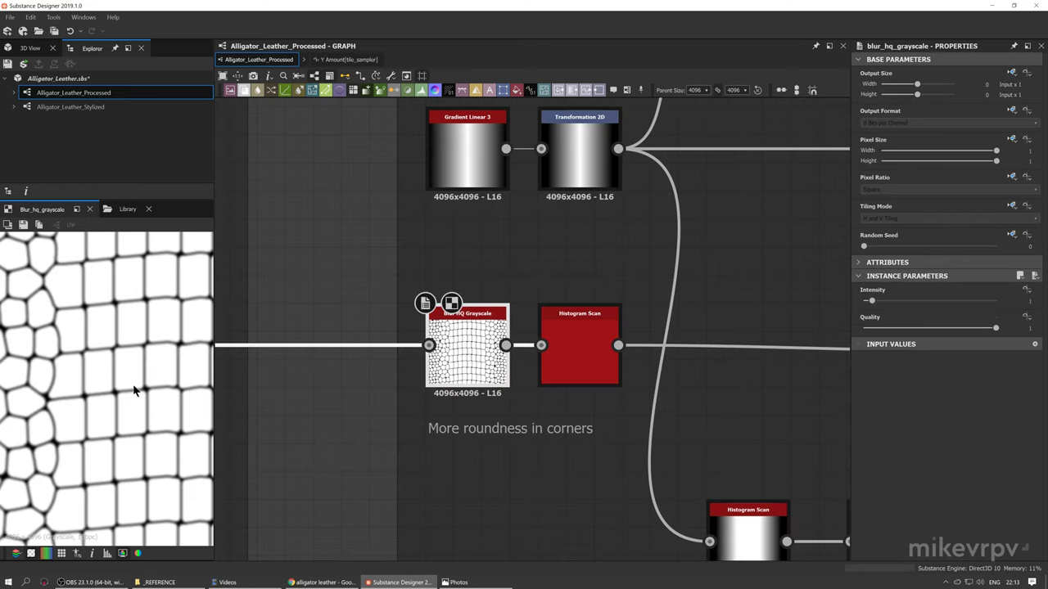
Compare the Blend, Blur HQ Grayscale and Histogram Scan previews to see how the scale corners get rounded
{"action": "middle_click_drag", "start_coordinate": [392, 395], "coordinate": [572, 411]}
{"action": "double_click", "coordinate": [333, 363]}
{"action": "double_click", "coordinate": [626, 373]}
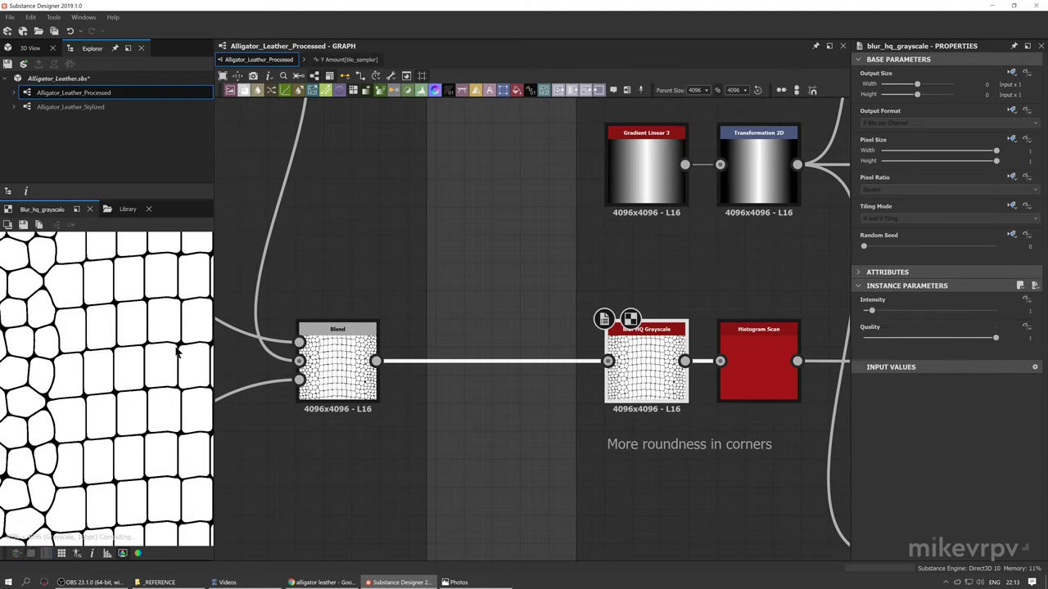
{"action": "double_click", "coordinate": [744, 384]}
{"action": "double_click", "coordinate": [337, 364]}
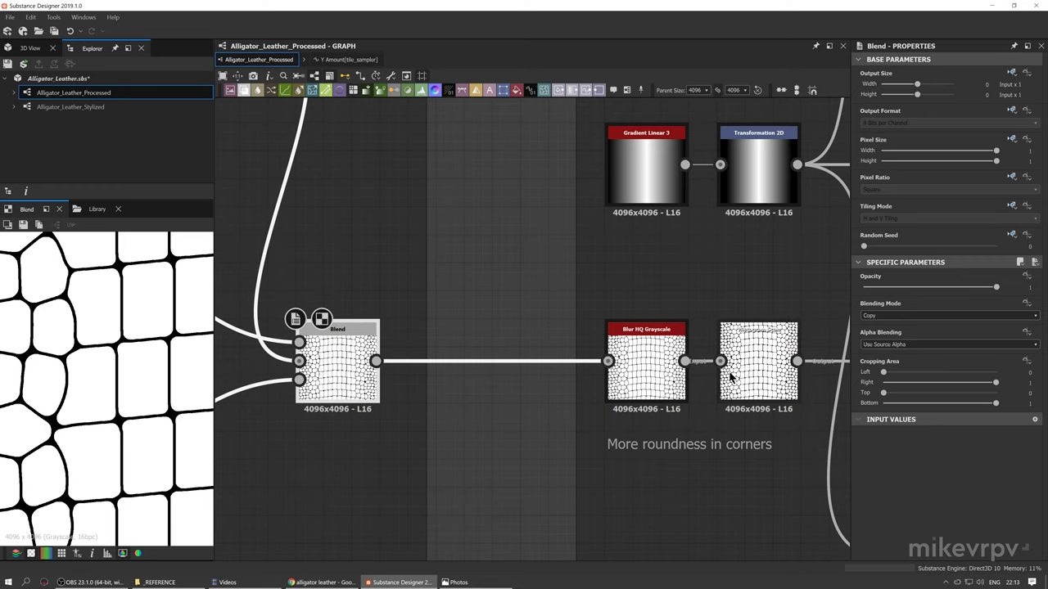
{"action": "double_click", "coordinate": [734, 373]}
Compare the Histogram Scan and Blend previews once more with the center scales enlarged
{"action": "scroll", "coordinate": [88, 362], "scroll_direction": "down", "scroll_amount": 3}
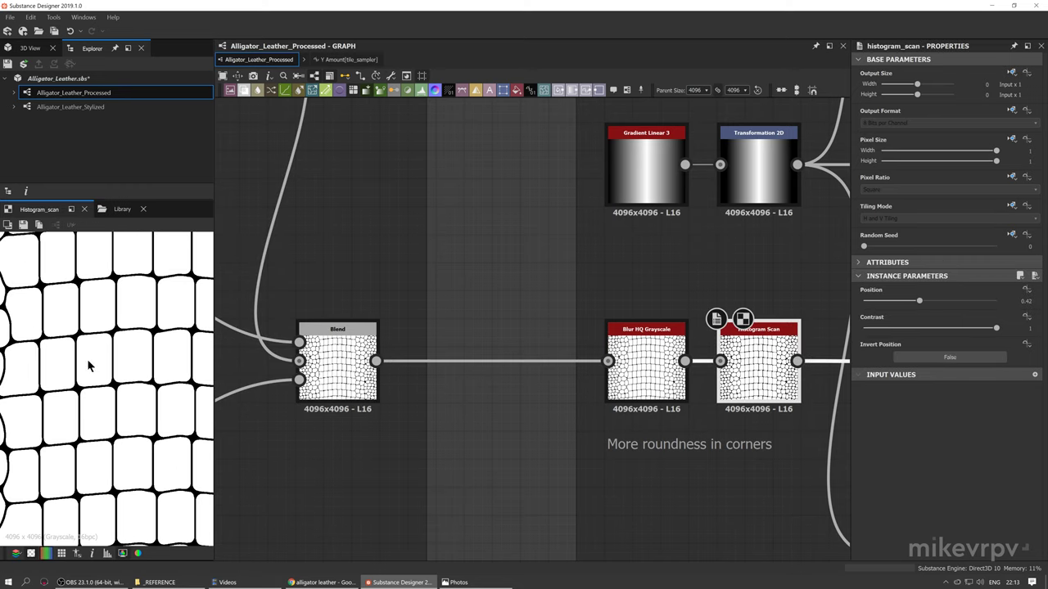
{"action": "scroll", "coordinate": [141, 378], "scroll_direction": "up", "scroll_amount": 4}
{"action": "double_click", "coordinate": [357, 393]}
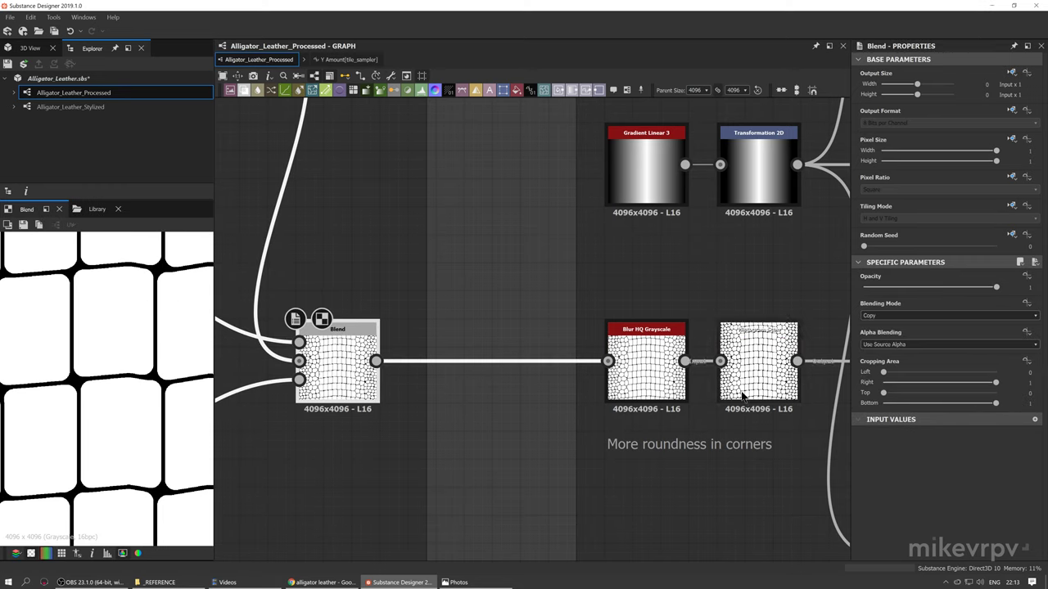
{"action": "key", "text": "ctrl+y"}
{"action": "scroll", "coordinate": [677, 436], "scroll_direction": "down", "scroll_amount": 1}
{"action": "middle_click_drag", "start_coordinate": [677, 436], "coordinate": [536, 420]}
{"action": "scroll", "coordinate": [536, 420], "scroll_direction": "down", "scroll_amount": 1}
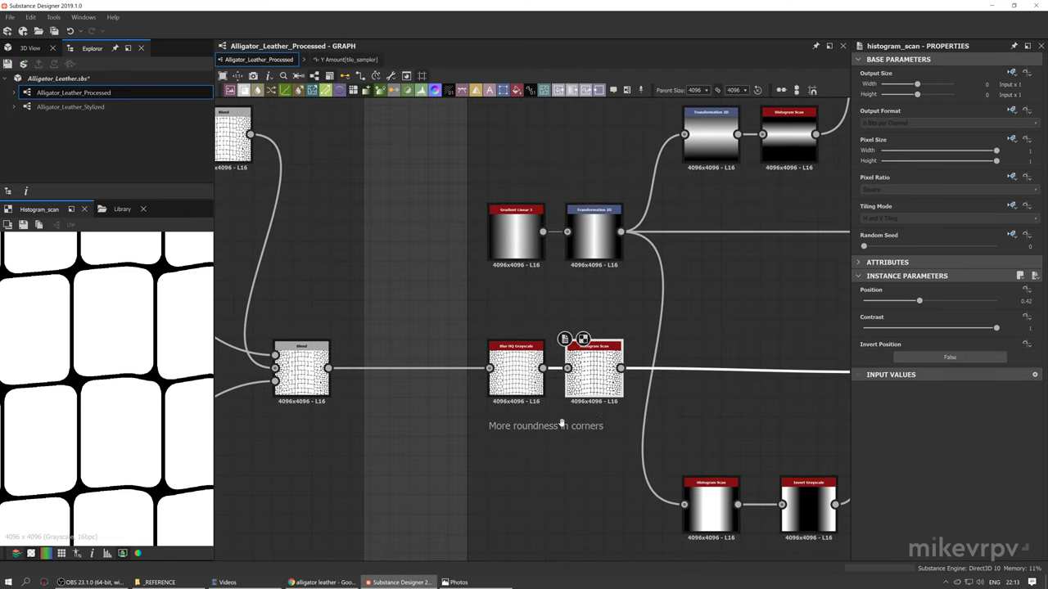
Preview the Gradient Linear 3 and its Transformation 2D in the Scales Distance Tweak frame
{"action": "middle_click_drag", "start_coordinate": [632, 421], "coordinate": [479, 382]}
{"action": "scroll", "coordinate": [481, 378], "scroll_direction": "down", "scroll_amount": 1}
{"action": "middle_click_drag", "start_coordinate": [600, 363], "coordinate": [526, 393]}
{"action": "left_click", "coordinate": [533, 366]}
{"action": "left_click", "coordinate": [330, 232]}
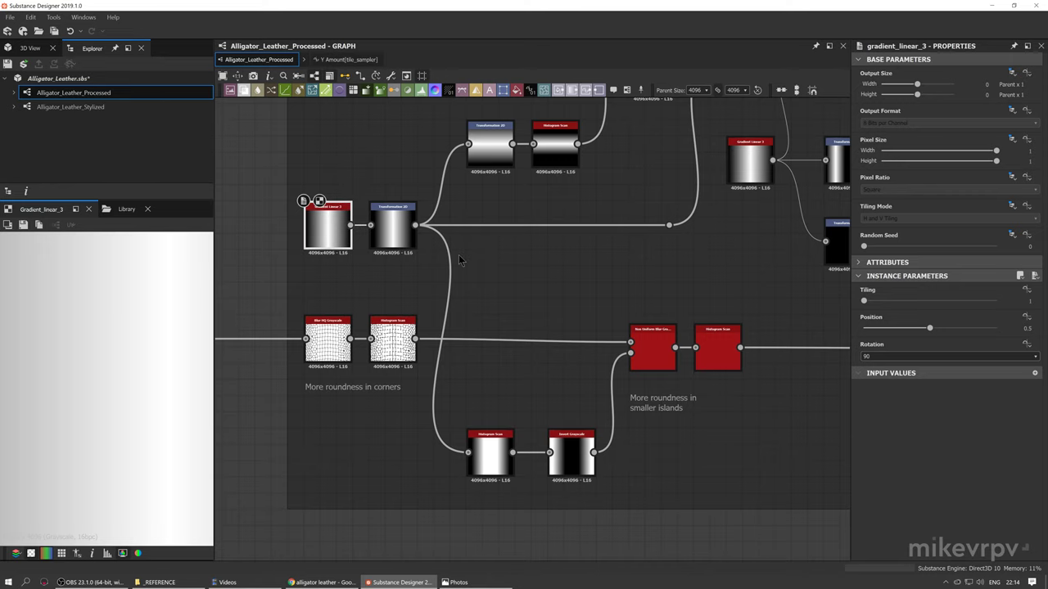
{"action": "middle_click_drag", "start_coordinate": [484, 271], "coordinate": [464, 277]}
{"action": "left_click", "coordinate": [372, 248]}
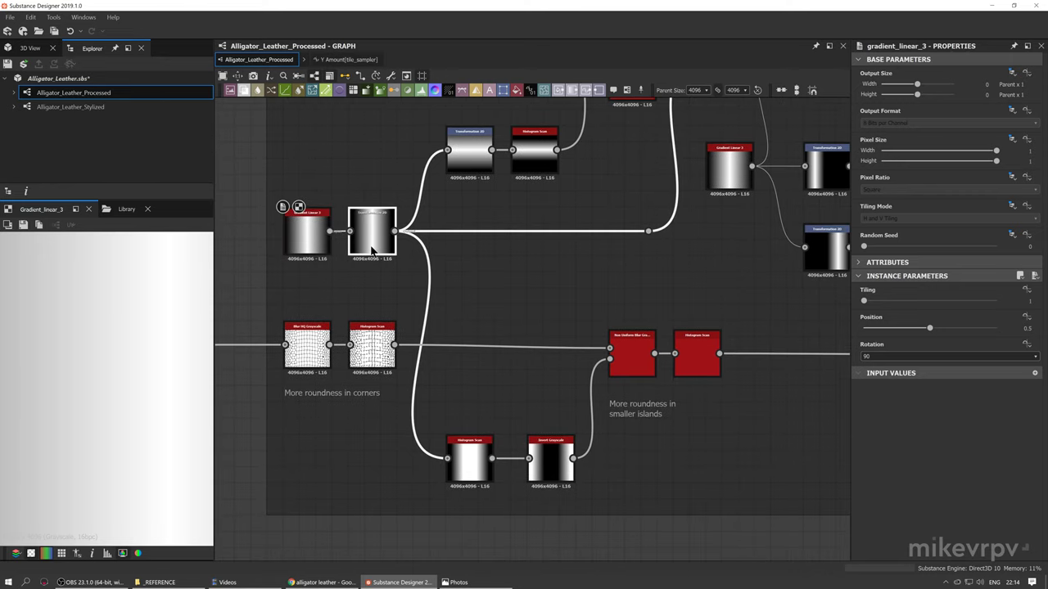
{"action": "scroll", "coordinate": [121, 374], "scroll_direction": "down", "scroll_amount": 5}
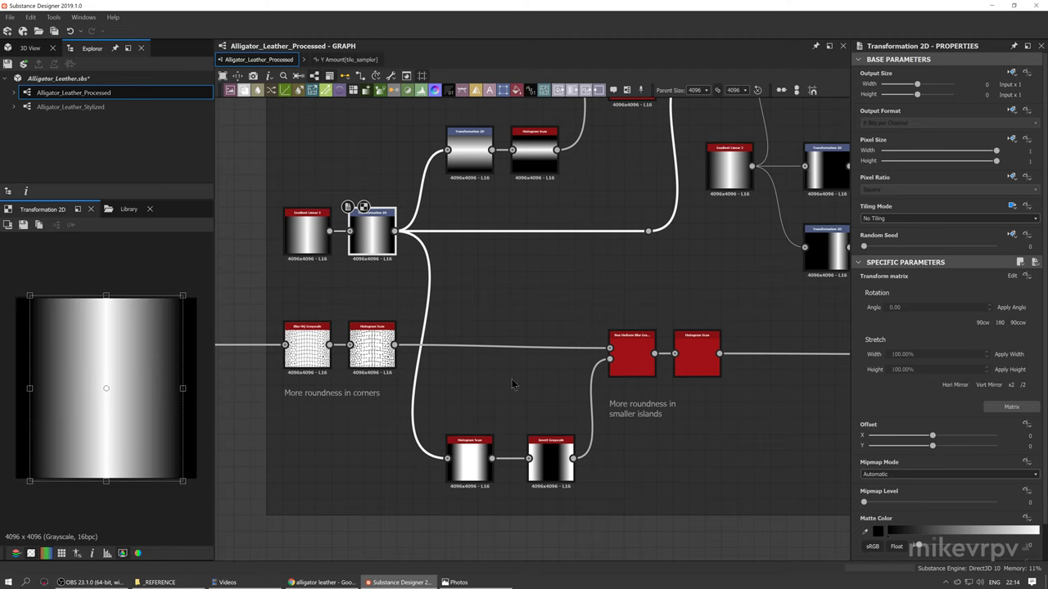
Preview the Histogram Scan and Invert Grayscale nodes that build the mask for the Non Uniform Blur Grayscale
{"action": "middle_click_drag", "start_coordinate": [464, 471], "coordinate": [458, 446]}
{"action": "scroll", "coordinate": [461, 435], "scroll_direction": "up", "scroll_amount": 1}
{"action": "double_click", "coordinate": [463, 447]}
{"action": "middle_click_drag", "start_coordinate": [523, 452], "coordinate": [499, 447]}
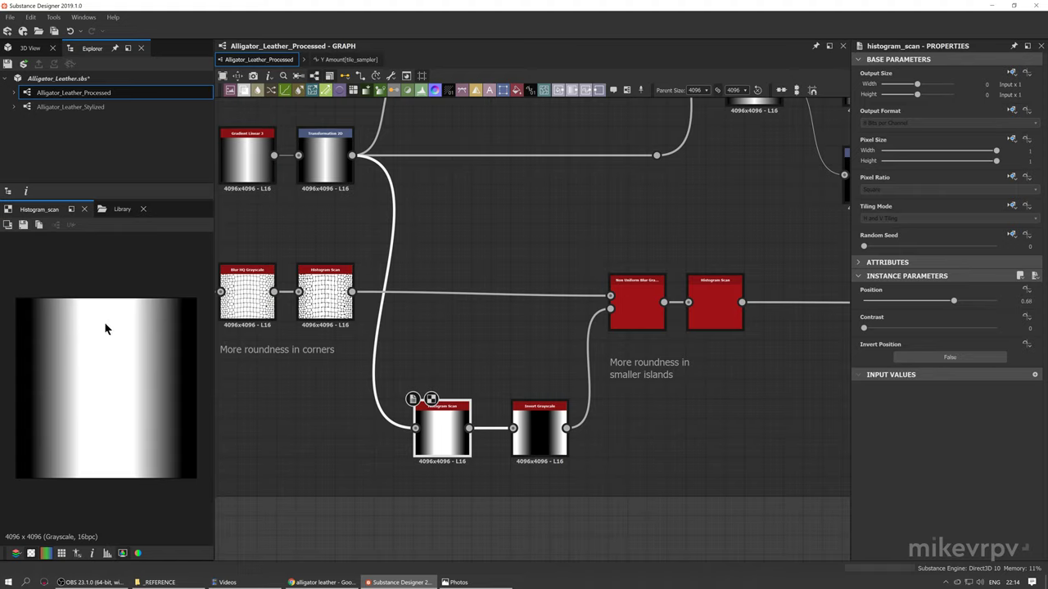
{"action": "left_click", "coordinate": [551, 432]}
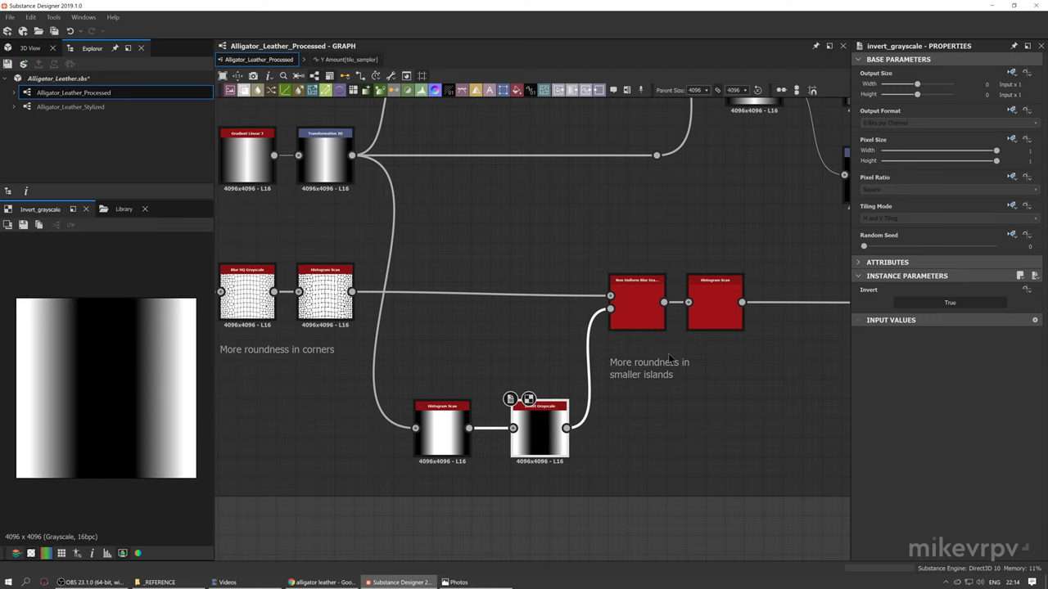
Preview the Non Uniform Blur Grayscale and examine the blurred edges of the smaller scales up close
{"action": "left_click", "coordinate": [642, 310]}
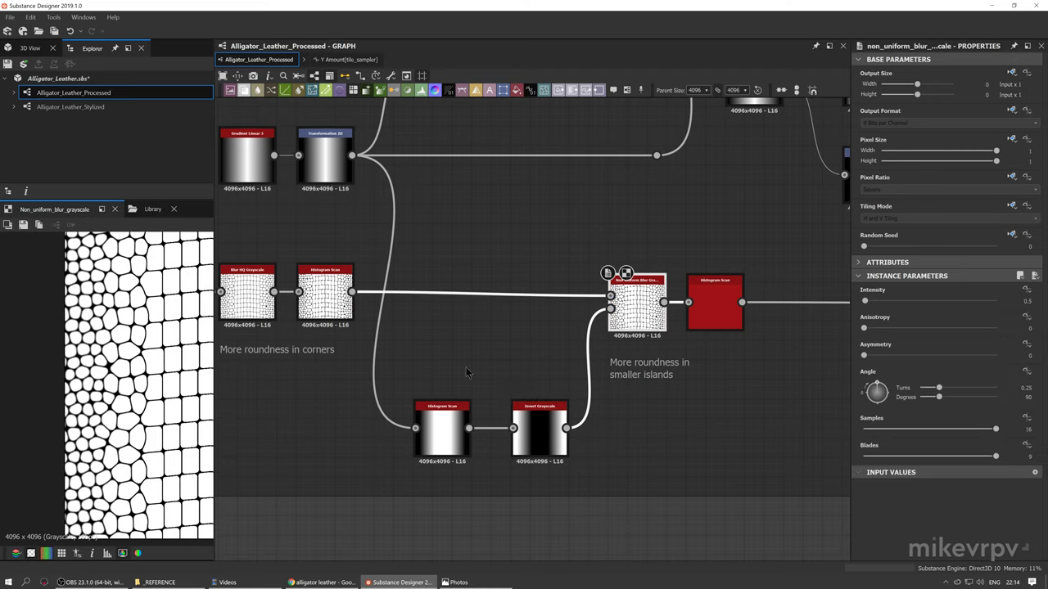
{"action": "middle_click_drag", "start_coordinate": [650, 413], "coordinate": [663, 417]}
{"action": "scroll", "coordinate": [630, 287], "scroll_direction": "up", "scroll_amount": 2}
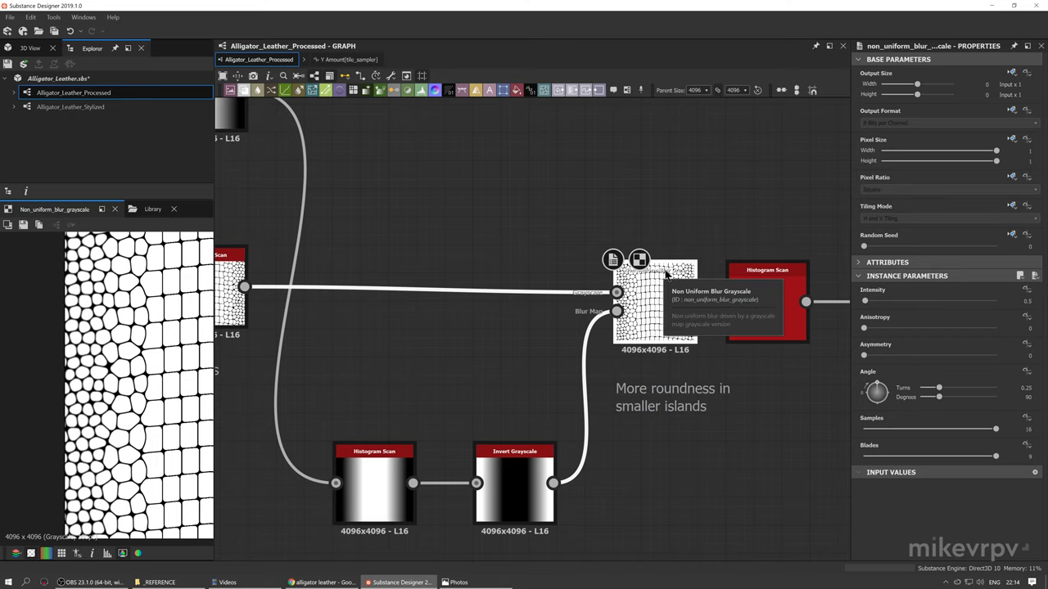
{"action": "scroll", "coordinate": [70, 393], "scroll_direction": "up", "scroll_amount": 3}
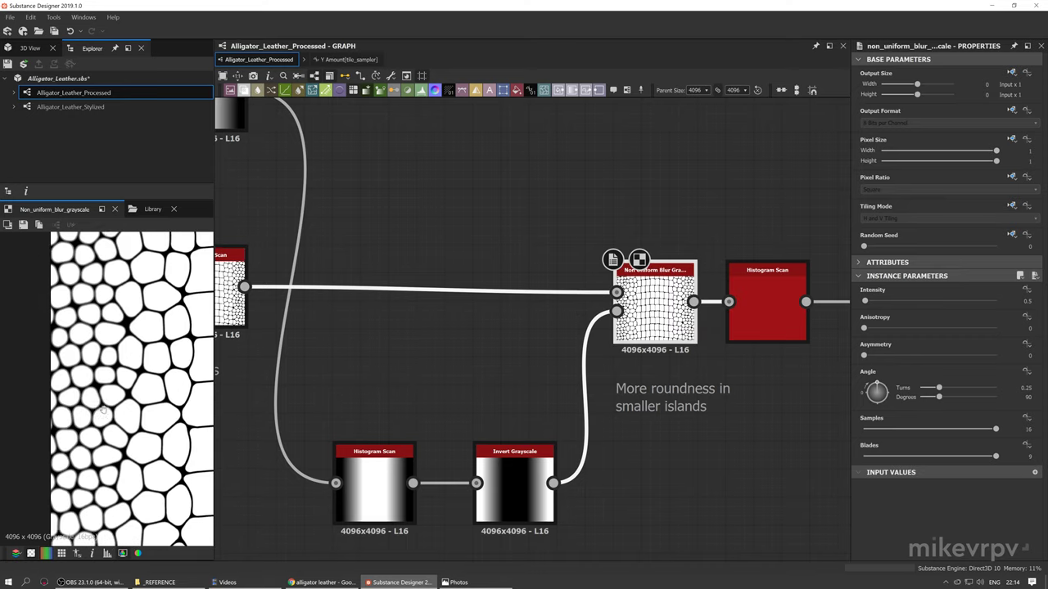
{"action": "scroll", "coordinate": [56, 440], "scroll_direction": "down", "scroll_amount": 2}
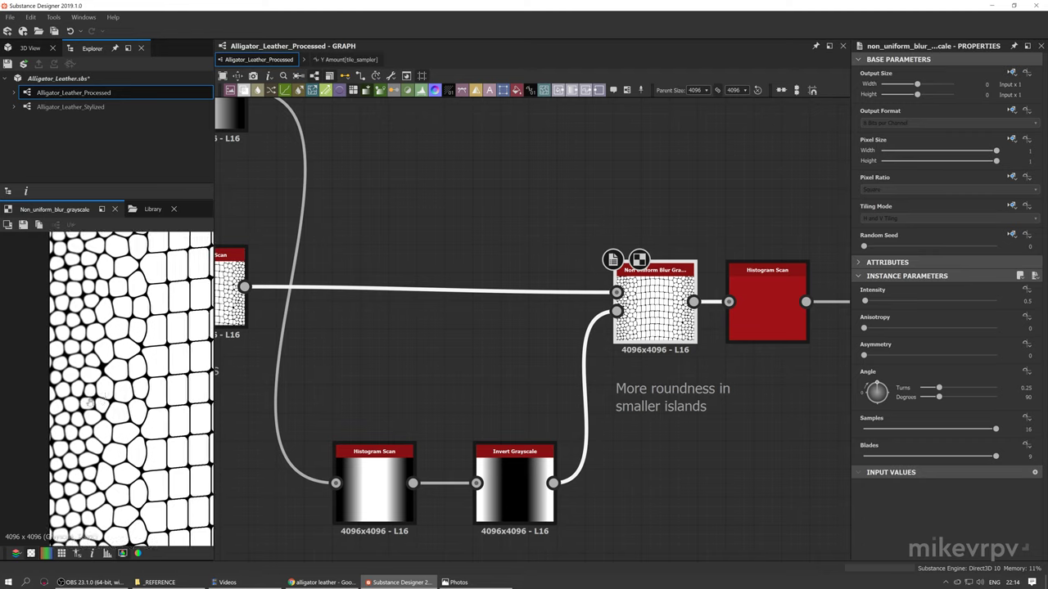
{"action": "middle_click_drag", "start_coordinate": [196, 385], "coordinate": [41, 377]}
Compare the Invert Grayscale mask with the Non Uniform Blur Grayscale result on the smaller side scales
{"action": "double_click", "coordinate": [514, 482]}
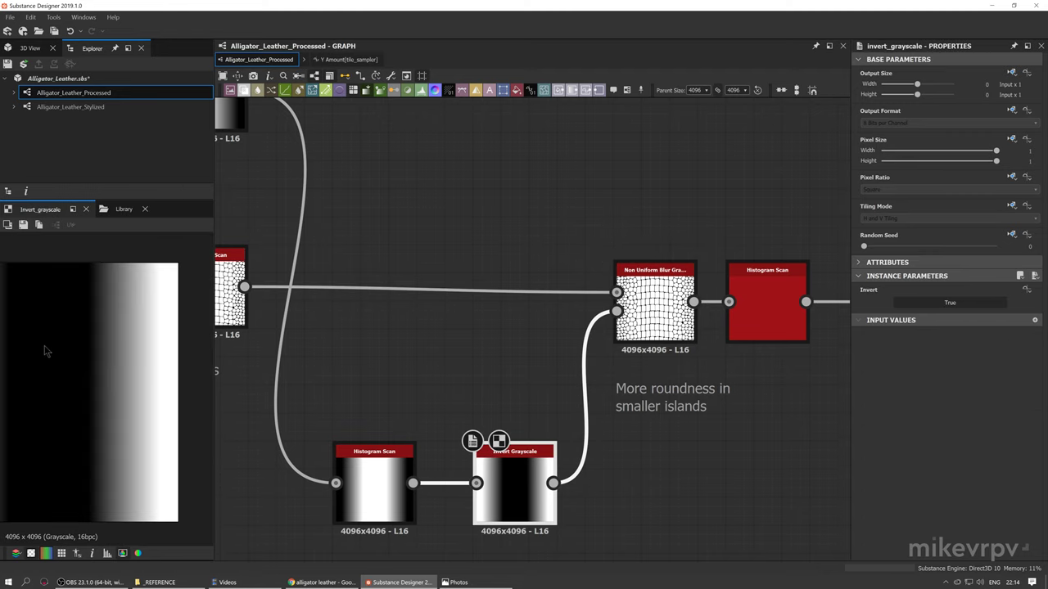
{"action": "double_click", "coordinate": [676, 290]}
{"action": "scroll", "coordinate": [160, 393], "scroll_direction": "up", "scroll_amount": 3}
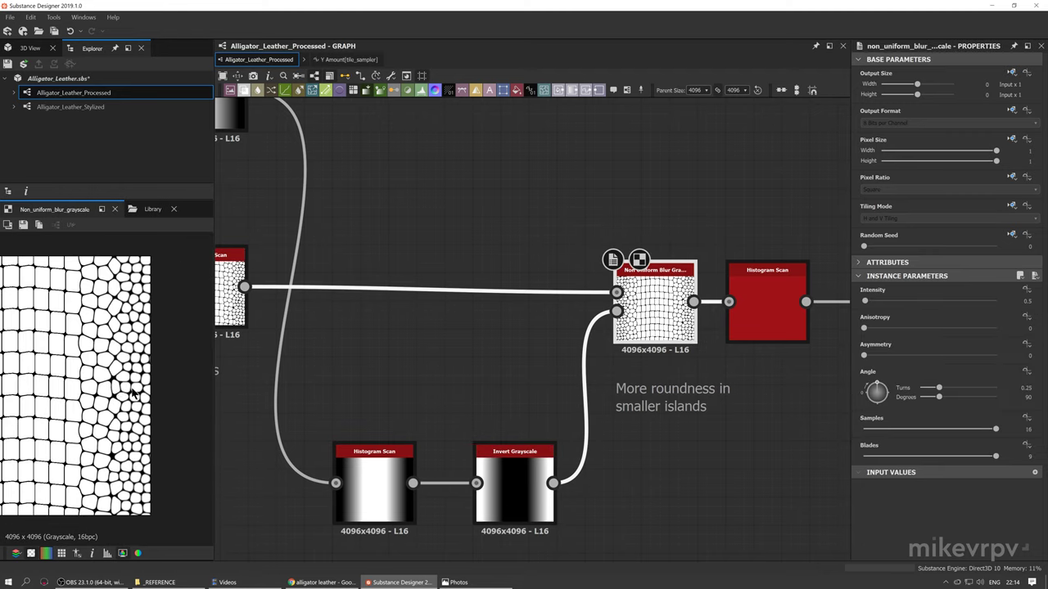
Compare the Histogram Scan previews before and after the Non Uniform Blur Grayscale, examining the smaller scales on both sides
{"action": "middle_click_drag", "start_coordinate": [759, 301], "coordinate": [689, 318]}
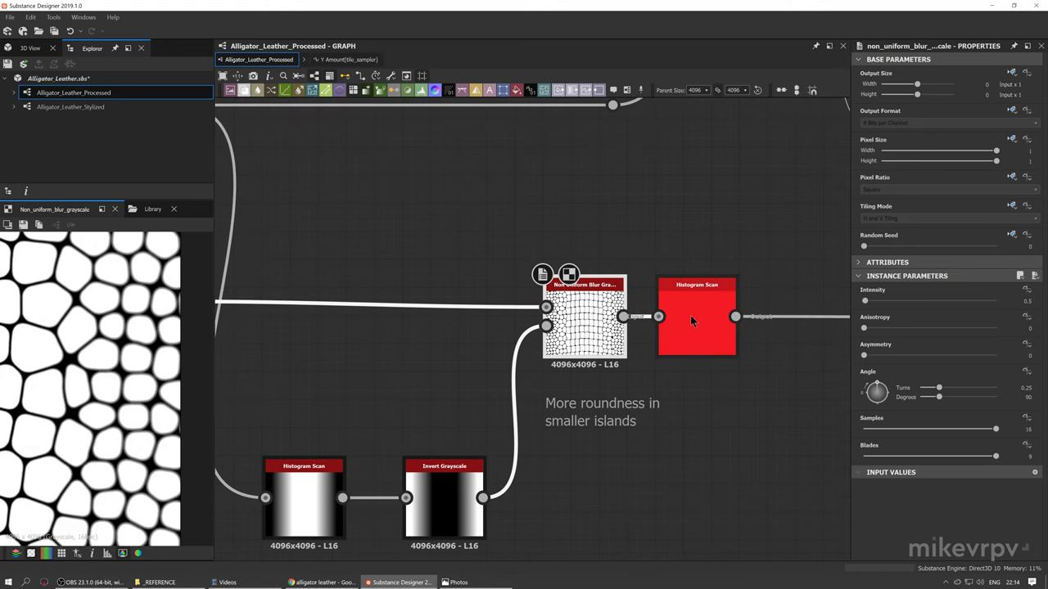
{"action": "double_click", "coordinate": [690, 315]}
{"action": "scroll", "coordinate": [403, 365], "scroll_direction": "down", "scroll_amount": 1}
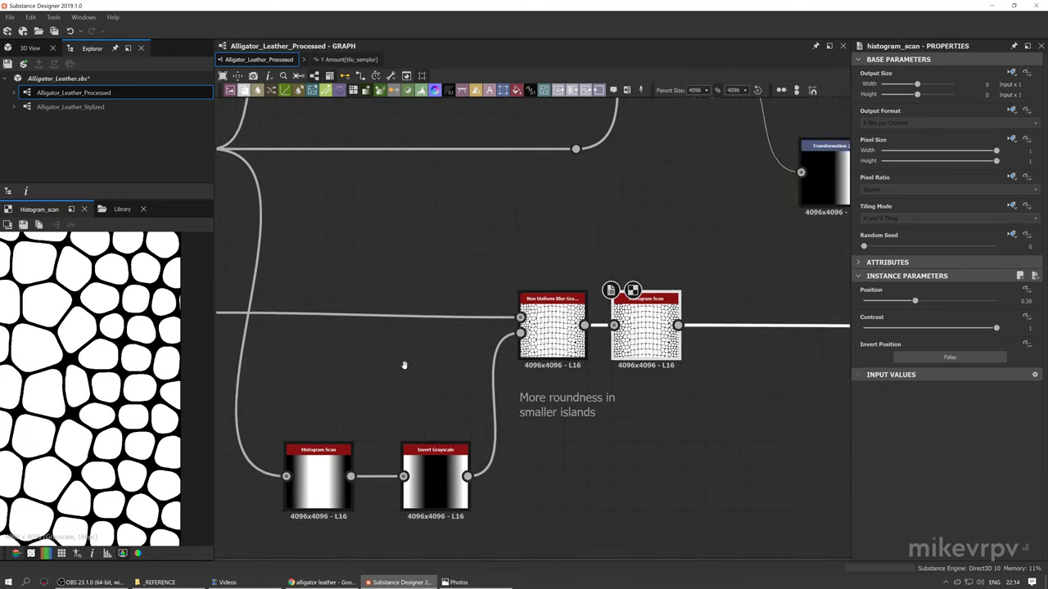
{"action": "middle_click_drag", "start_coordinate": [404, 365], "coordinate": [575, 386]}
{"action": "double_click", "coordinate": [343, 348]}
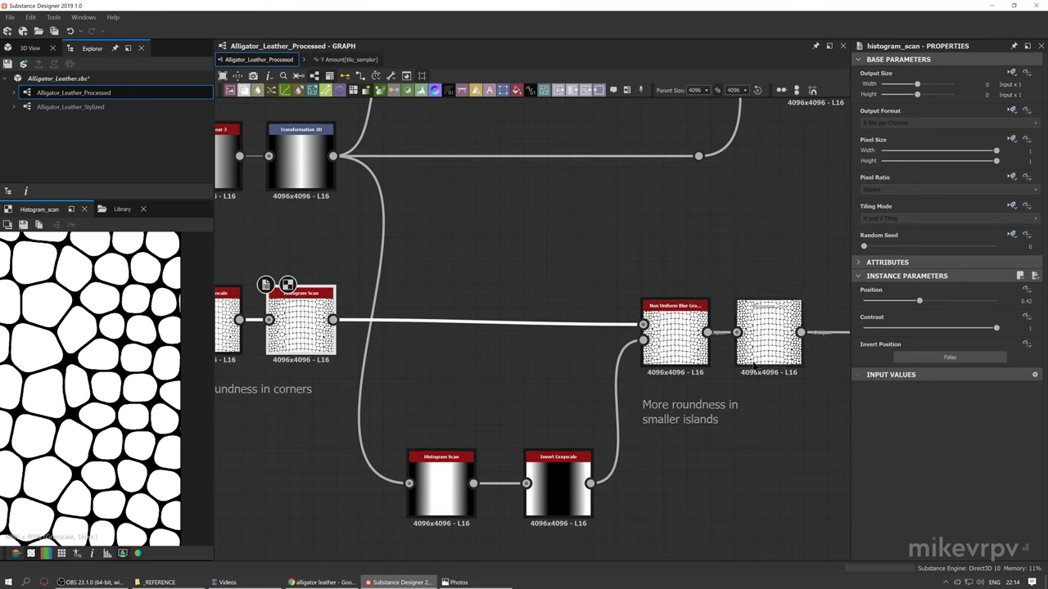
{"action": "double_click", "coordinate": [761, 339]}
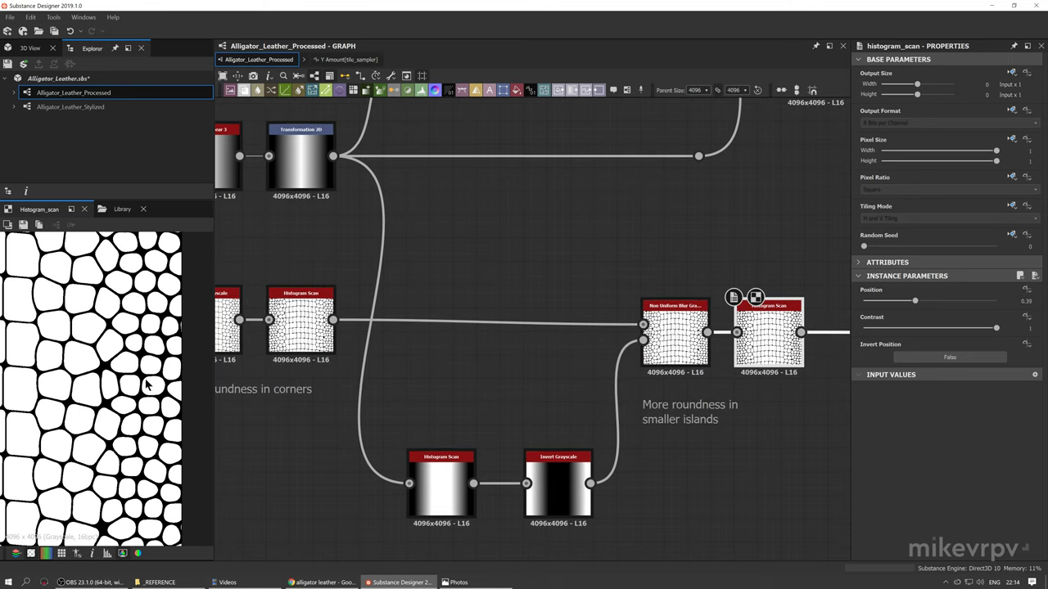
{"action": "scroll", "coordinate": [137, 346], "scroll_direction": "down", "scroll_amount": 2}
{"action": "middle_click_drag", "start_coordinate": [51, 374], "coordinate": [126, 372]}
{"action": "scroll", "coordinate": [48, 376], "scroll_direction": "up", "scroll_amount": 2}
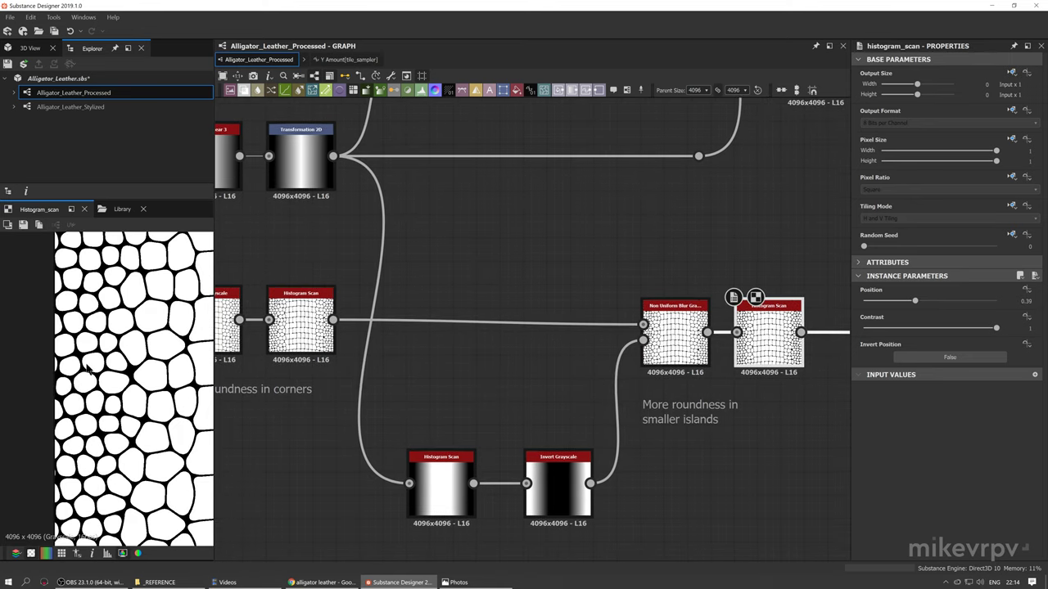
Switch to Photos and examine the gaps between scales in the alligator leather reference 4.jpg
{"action": "scroll", "coordinate": [450, 383], "scroll_direction": "down", "scroll_amount": 4}
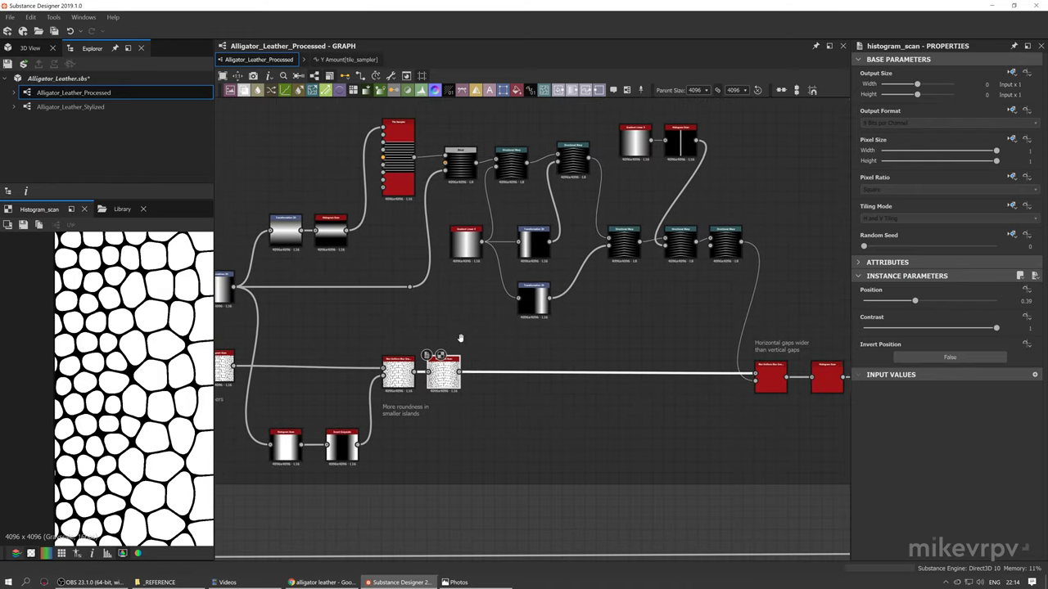
{"action": "middle_click_drag", "start_coordinate": [523, 357], "coordinate": [585, 388]}
{"action": "left_click", "coordinate": [252, 162]}
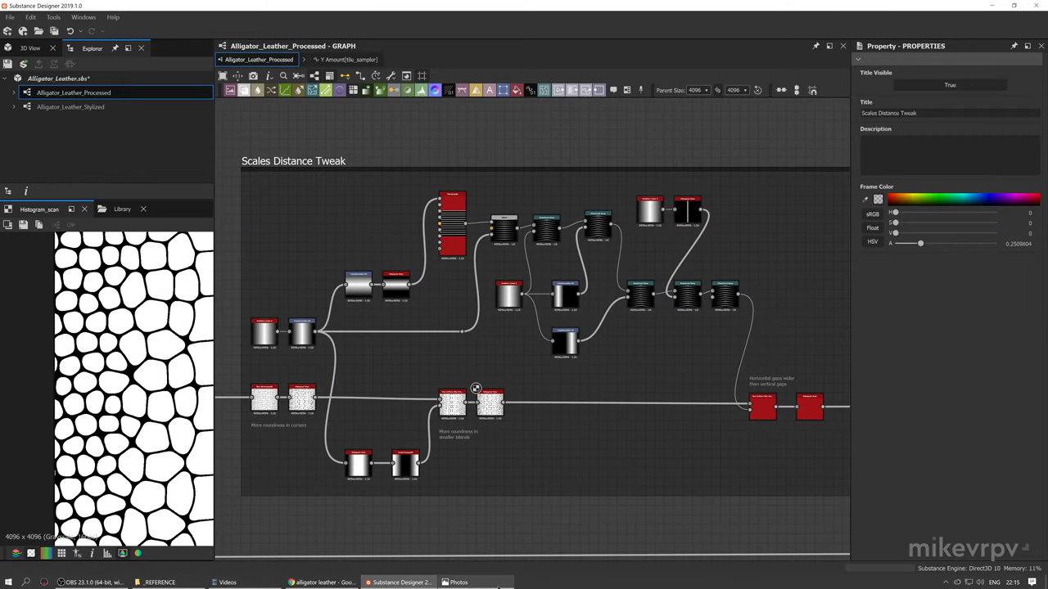
{"action": "left_click", "coordinate": [494, 583]}
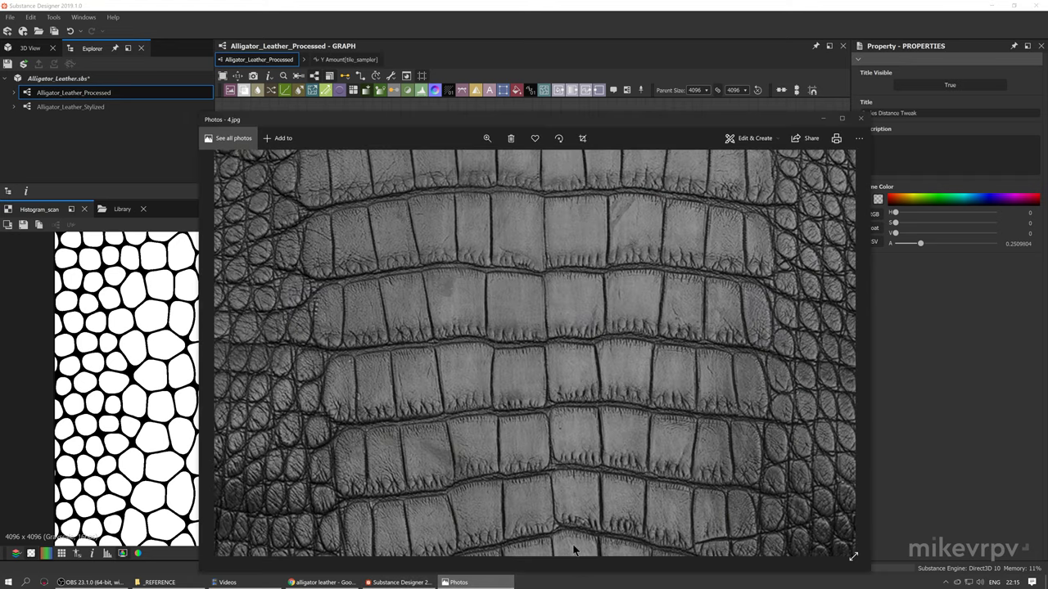
{"action": "scroll", "coordinate": [560, 338], "scroll_direction": "down", "scroll_amount": 1}
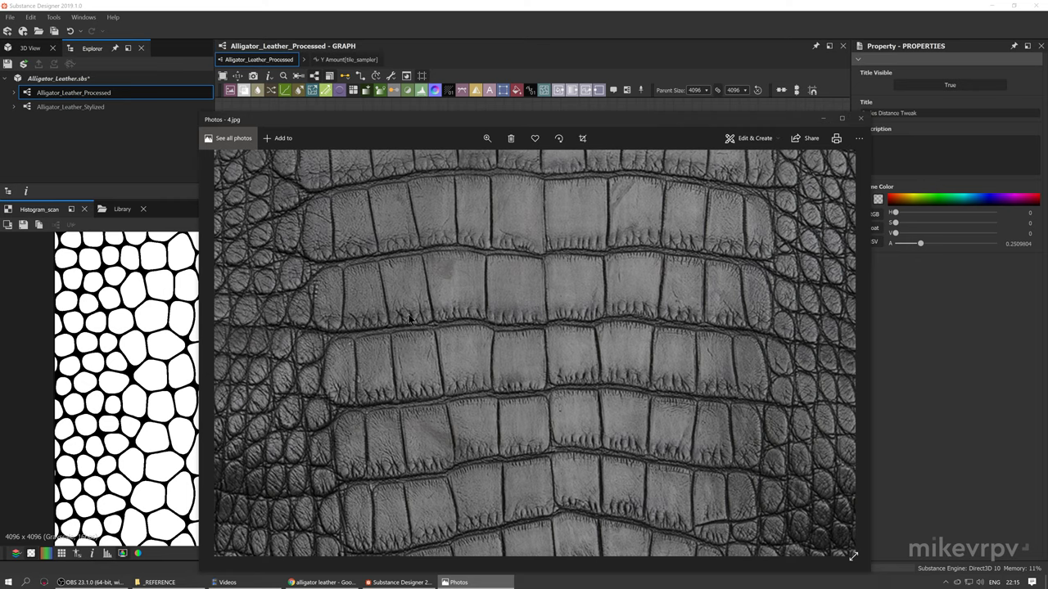
Return to the Substance Designer graph and select the $crocoRows exposed comment above the Initial Pattern Generator frame
{"action": "left_click", "coordinate": [472, 7]}
{"action": "middle_click_drag", "start_coordinate": [454, 356], "coordinate": [528, 348]}
{"action": "scroll", "coordinate": [395, 349], "scroll_direction": "up", "scroll_amount": 2}
{"action": "middle_click_drag", "start_coordinate": [511, 298], "coordinate": [491, 397]}
{"action": "left_click_drag", "start_coordinate": [488, 212], "coordinate": [543, 243]}
{"action": "left_click", "coordinate": [443, 254]}
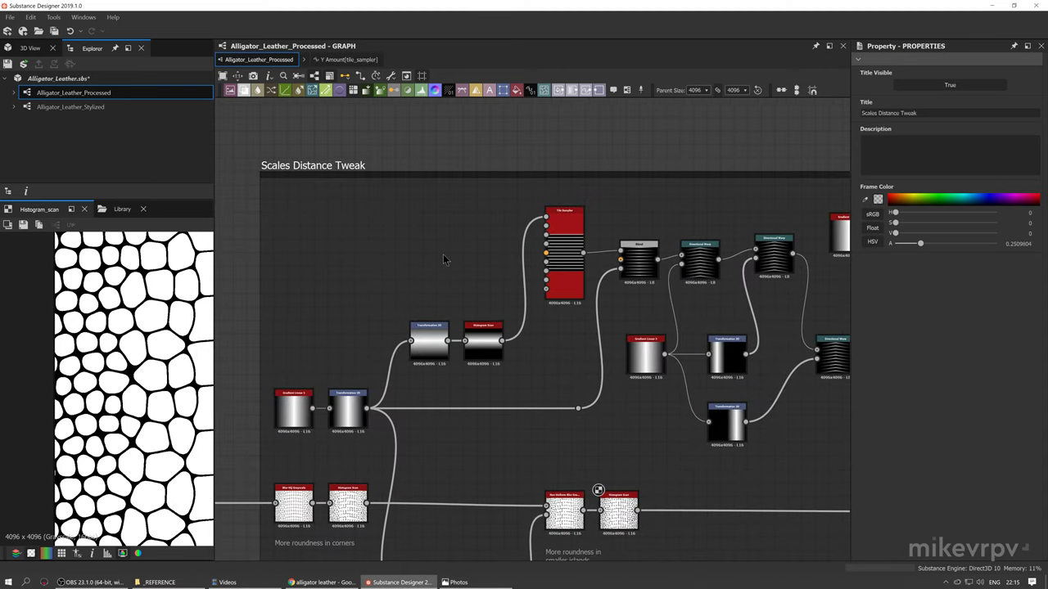
{"action": "scroll", "coordinate": [443, 255], "scroll_direction": "down", "scroll_amount": 5}
{"action": "middle_click_drag", "start_coordinate": [442, 255], "coordinate": [907, 332]}
{"action": "scroll", "coordinate": [465, 295], "scroll_direction": "up", "scroll_amount": 4}
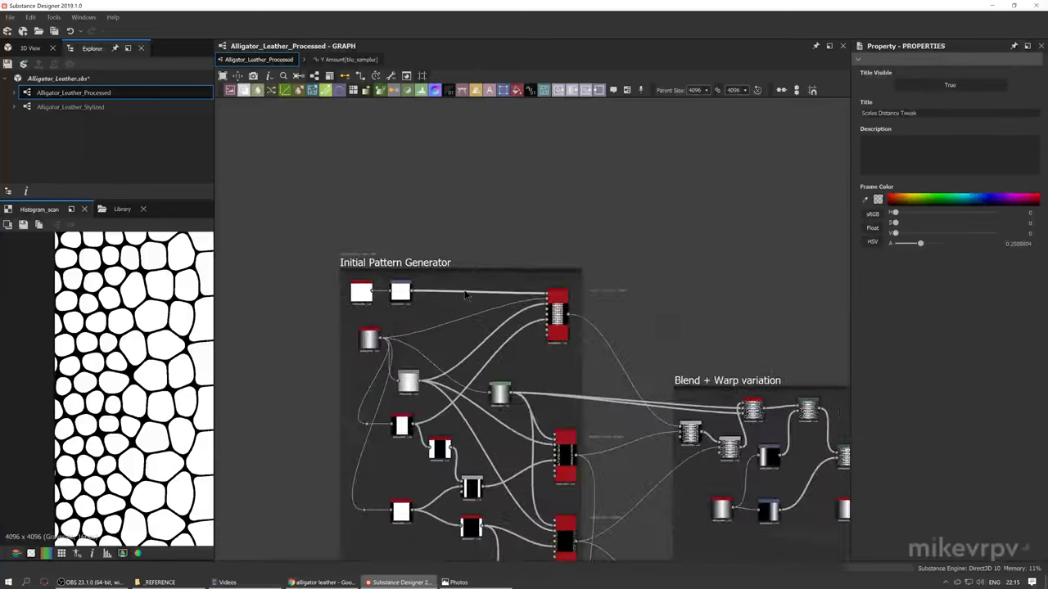
{"action": "scroll", "coordinate": [362, 249], "scroll_direction": "up", "scroll_amount": 5}
{"action": "left_click", "coordinate": [319, 252]}
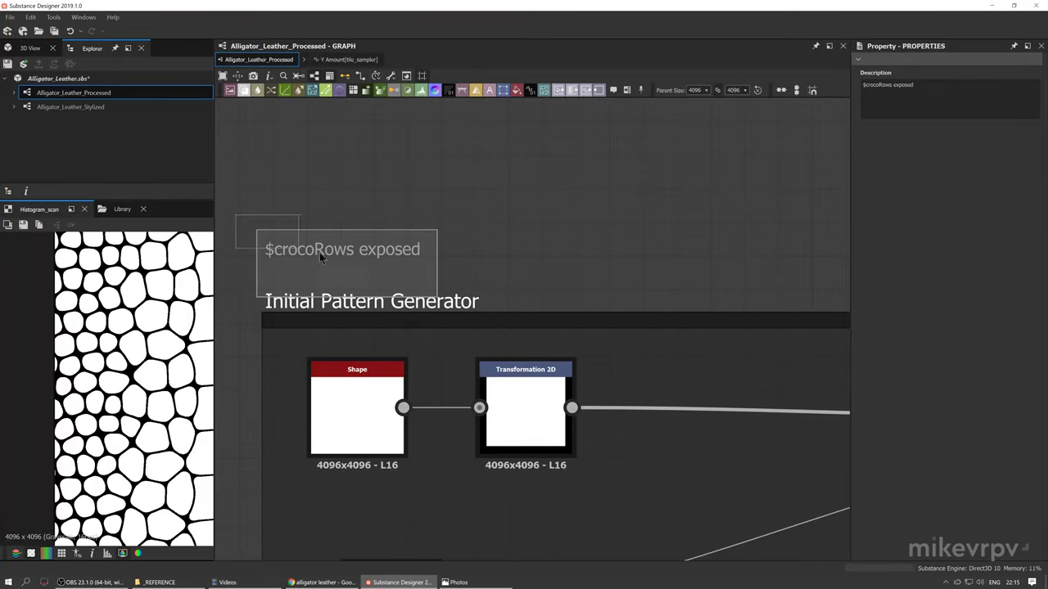
Preview the Transformation 2D and the Histogram Scan feeding the Tile Sampler in the Scales Distance Tweak frame
{"action": "left_click", "coordinate": [458, 271]}
{"action": "scroll", "coordinate": [561, 266], "scroll_direction": "down", "scroll_amount": 7}
{"action": "middle_click_drag", "start_coordinate": [786, 274], "coordinate": [360, 298]}
{"action": "middle_click_drag", "start_coordinate": [802, 343], "coordinate": [365, 280]}
{"action": "middle_click_drag", "start_coordinate": [823, 369], "coordinate": [491, 335]}
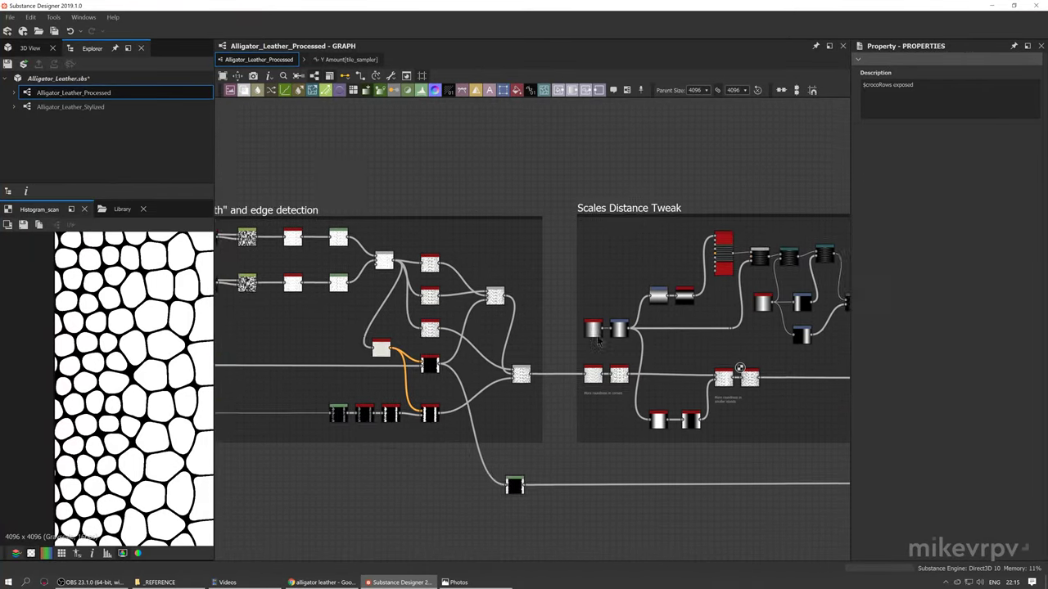
{"action": "middle_click_drag", "start_coordinate": [677, 342], "coordinate": [512, 319]}
{"action": "scroll", "coordinate": [512, 320], "scroll_direction": "up", "scroll_amount": 6}
{"action": "middle_click_drag", "start_coordinate": [426, 301], "coordinate": [373, 341]}
{"action": "left_click", "coordinate": [496, 234]}
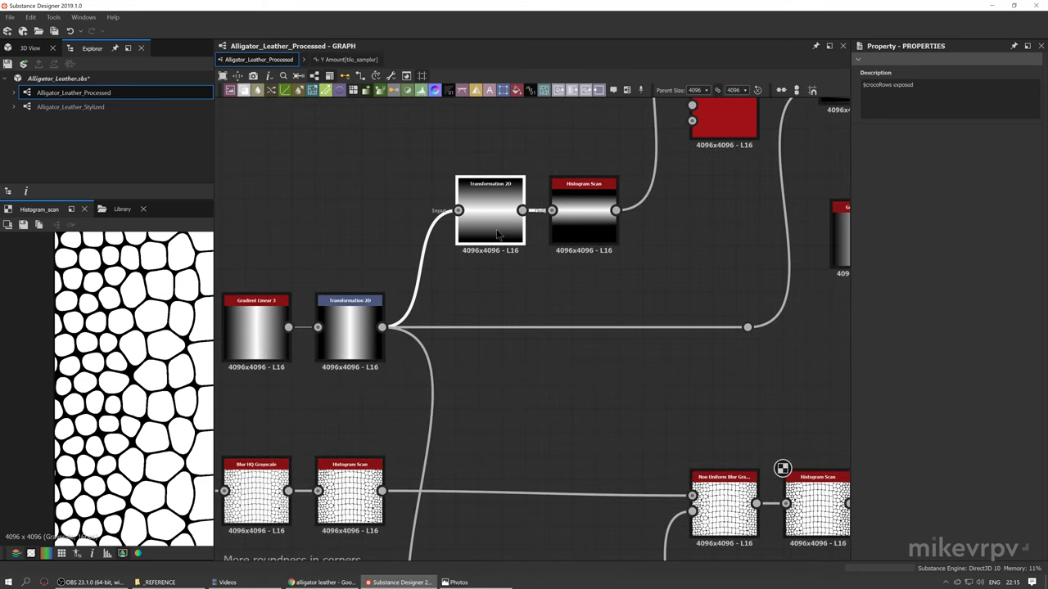
{"action": "double_click", "coordinate": [496, 235]}
{"action": "double_click", "coordinate": [571, 235]}
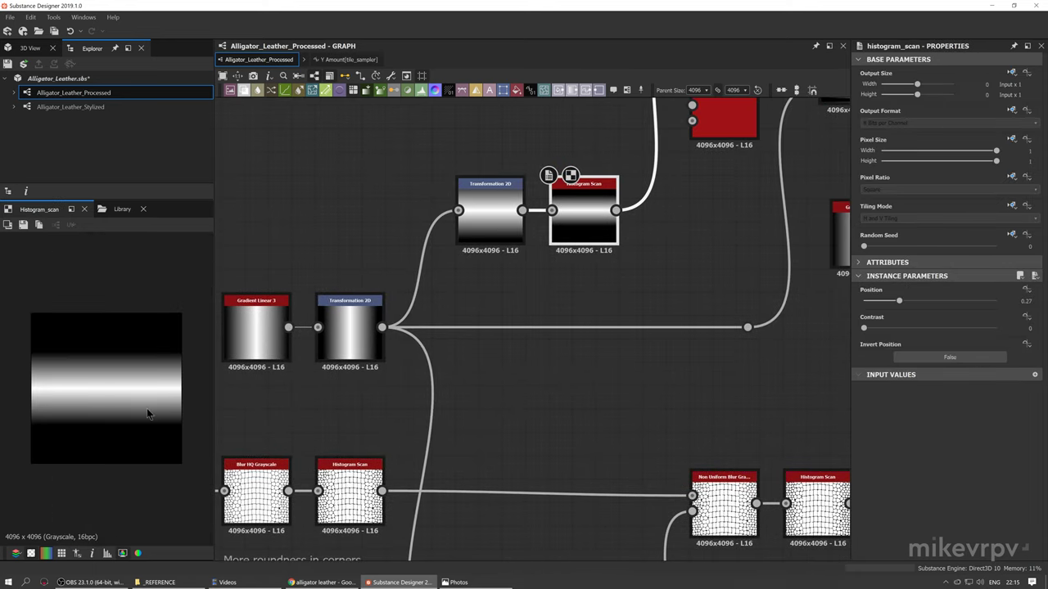
Assign the crocoRows input to the Y Amount of the Tile Sampler in the Scales Distance Tweak frame
{"action": "middle_click_drag", "start_coordinate": [704, 180], "coordinate": [518, 354]}
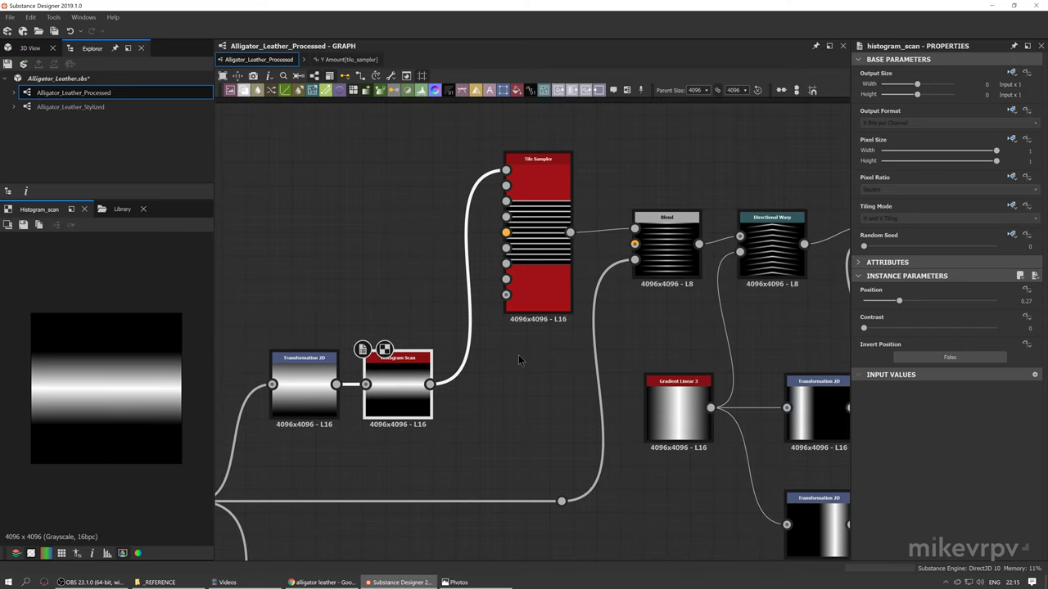
{"action": "left_click", "coordinate": [541, 300]}
{"action": "left_click", "coordinate": [541, 304]}
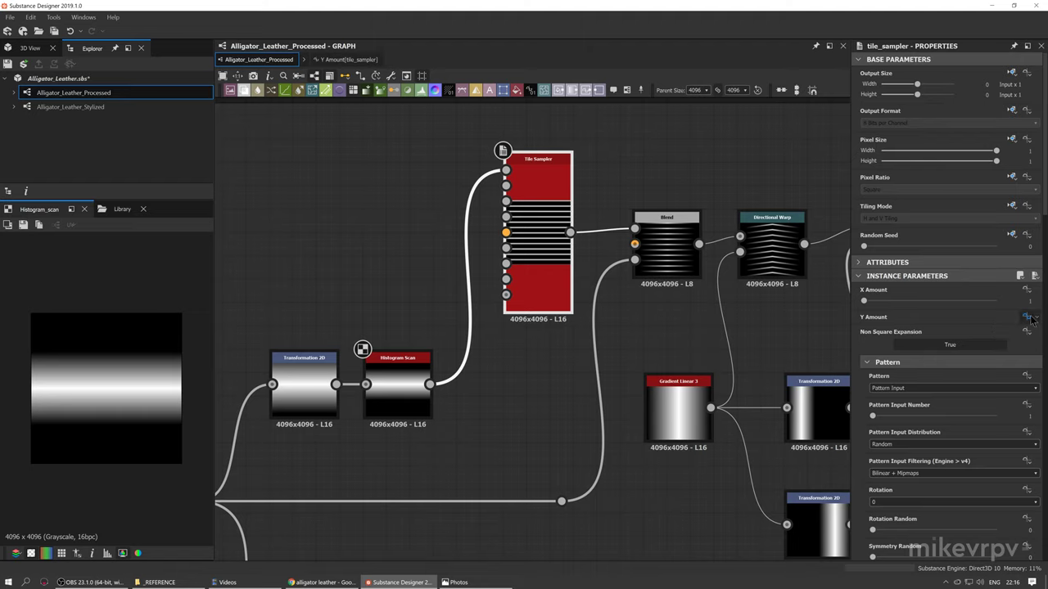
{"action": "left_click", "coordinate": [1035, 318]}
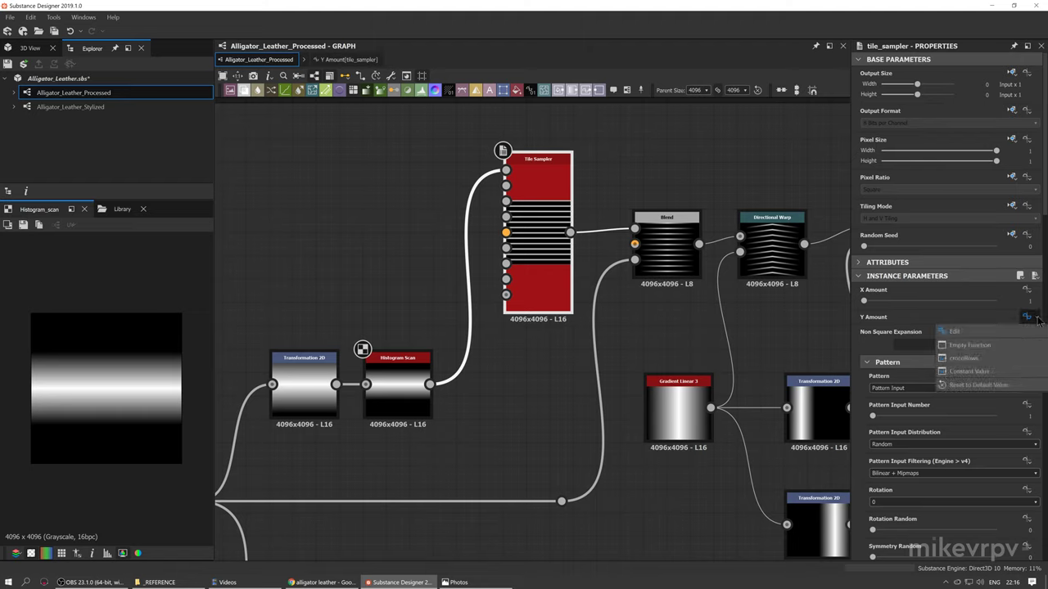
{"action": "left_click", "coordinate": [975, 358]}
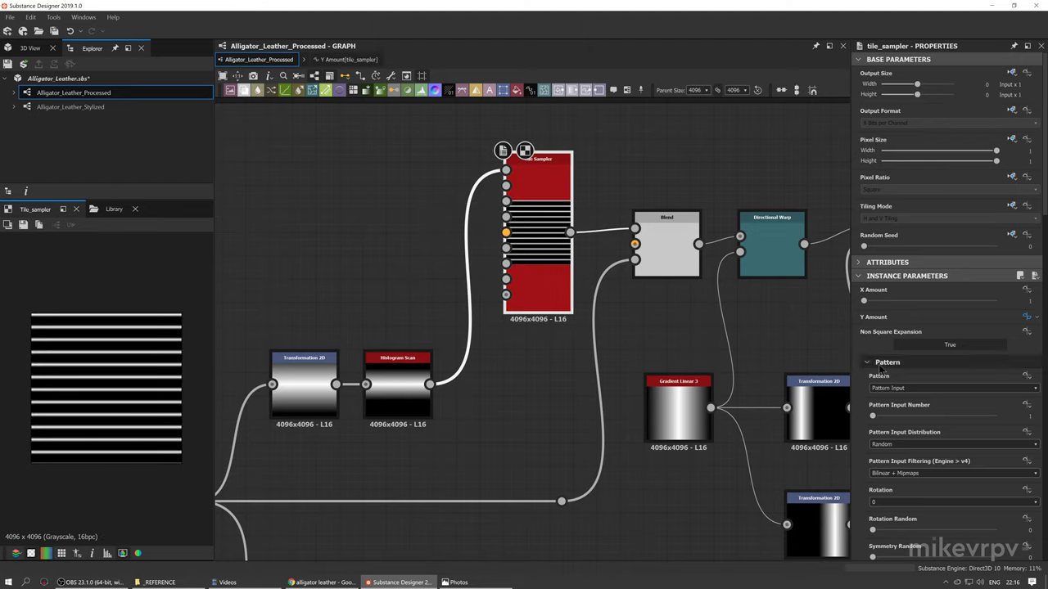
Review the Pattern, Size and Position parameters of the Tile Sampler
{"action": "scroll", "coordinate": [862, 377], "scroll_direction": "down", "scroll_amount": 8}
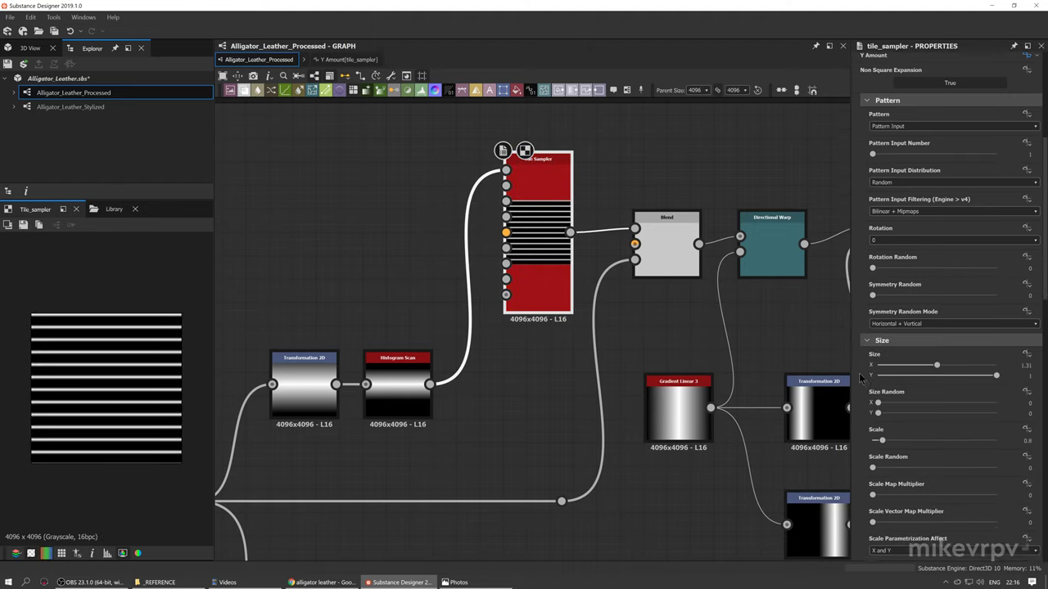
{"action": "scroll", "coordinate": [861, 378], "scroll_direction": "down", "scroll_amount": 3}
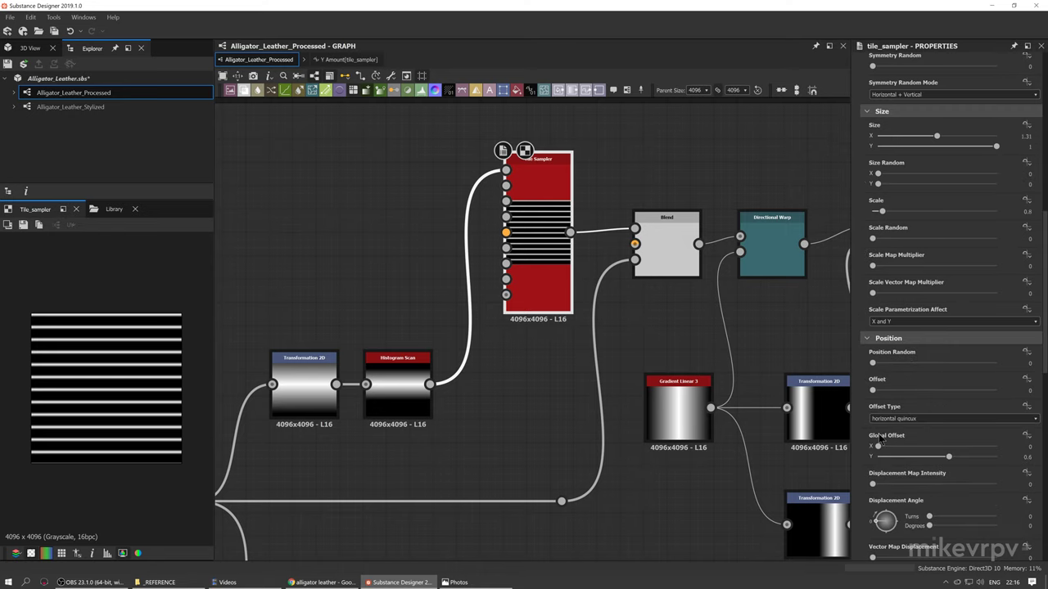
{"action": "middle_click_drag", "start_coordinate": [676, 299], "coordinate": [545, 292]}
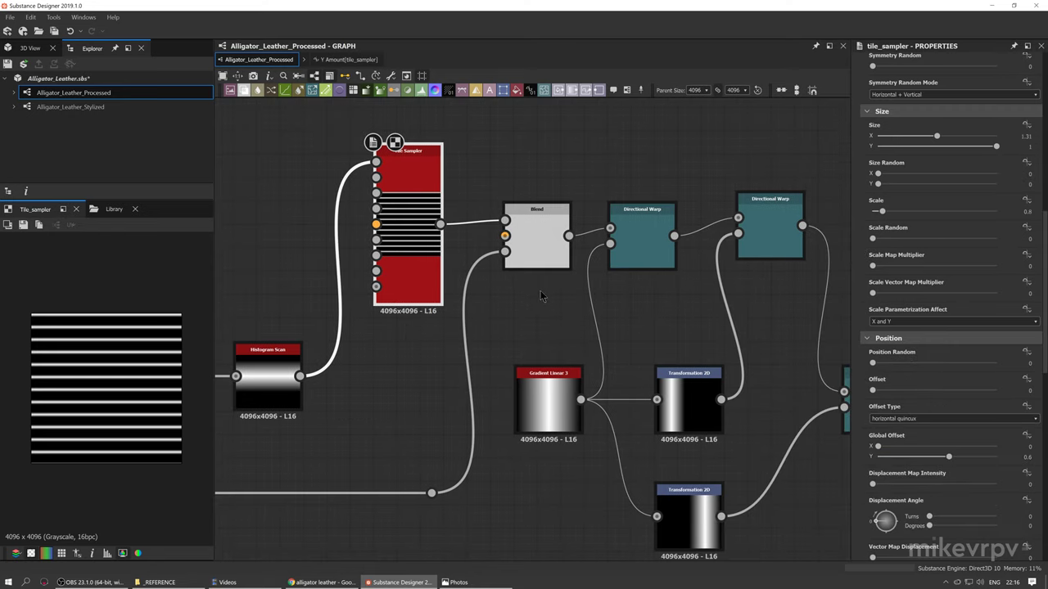
Preview the Blend of the Tile Sampler with the gradient and examine how the horizontal lines fade at their ends
{"action": "left_click", "coordinate": [539, 246]}
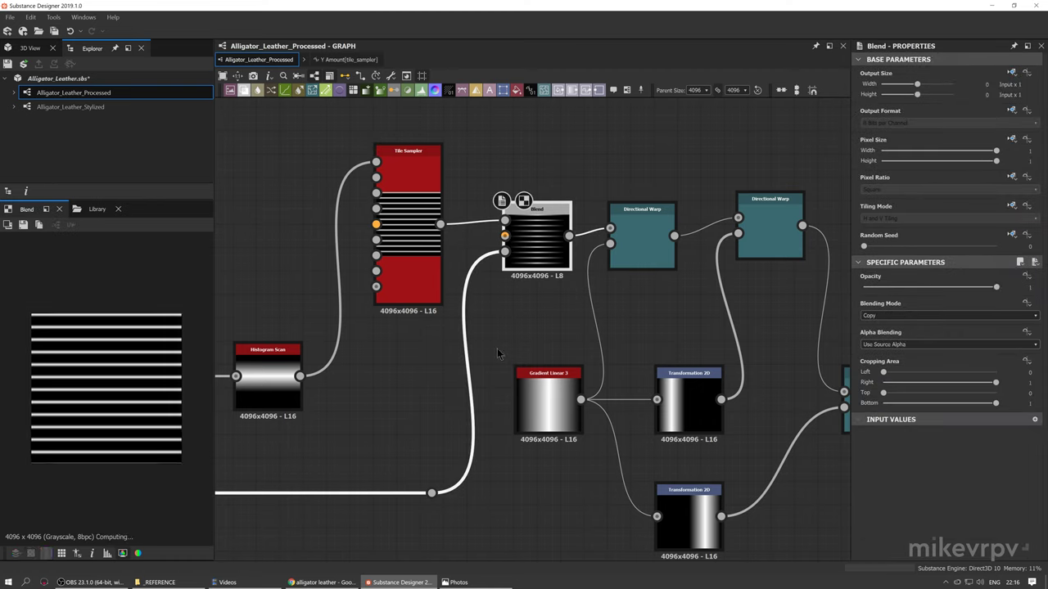
{"action": "mouse_move", "coordinate": [541, 349]}
{"action": "middle_mouse_down"}
{"action": "mouse_move", "coordinate": [472, 322]}
{"action": "mouse_move", "coordinate": [545, 363]}
{"action": "middle_mouse_up"}
{"action": "scroll", "coordinate": [542, 360], "scroll_direction": "down", "scroll_amount": 1}
{"action": "left_click", "coordinate": [547, 371]}
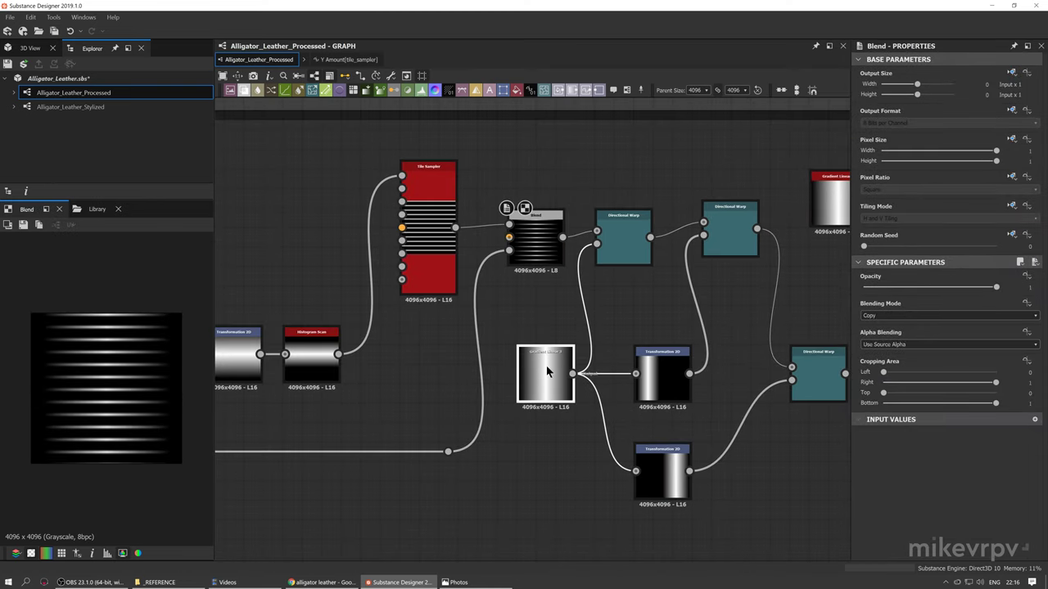
{"action": "left_click", "coordinate": [535, 239]}
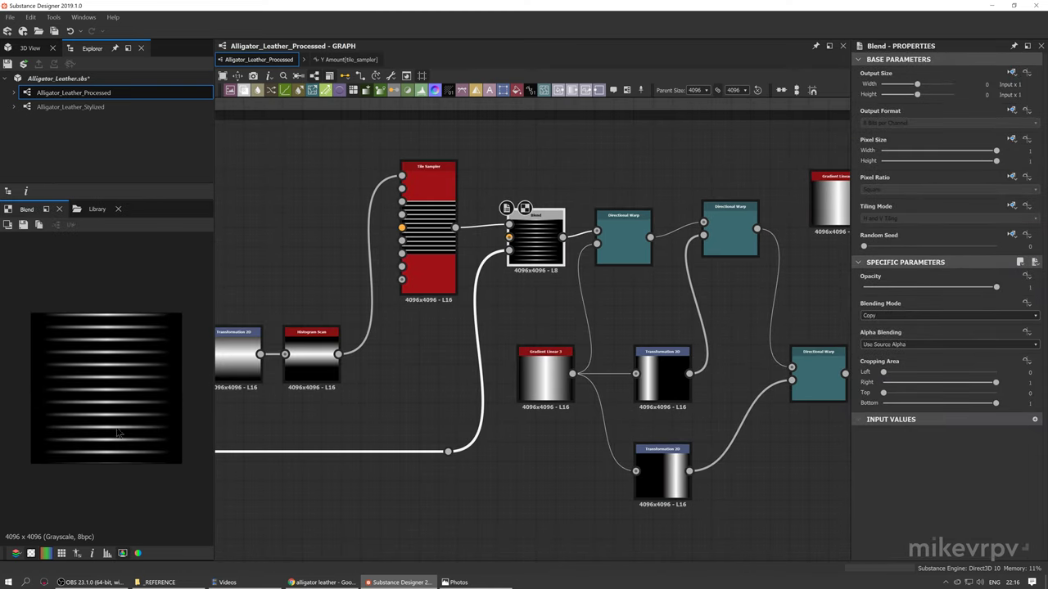
{"action": "scroll", "coordinate": [101, 364], "scroll_direction": "up", "scroll_amount": 2}
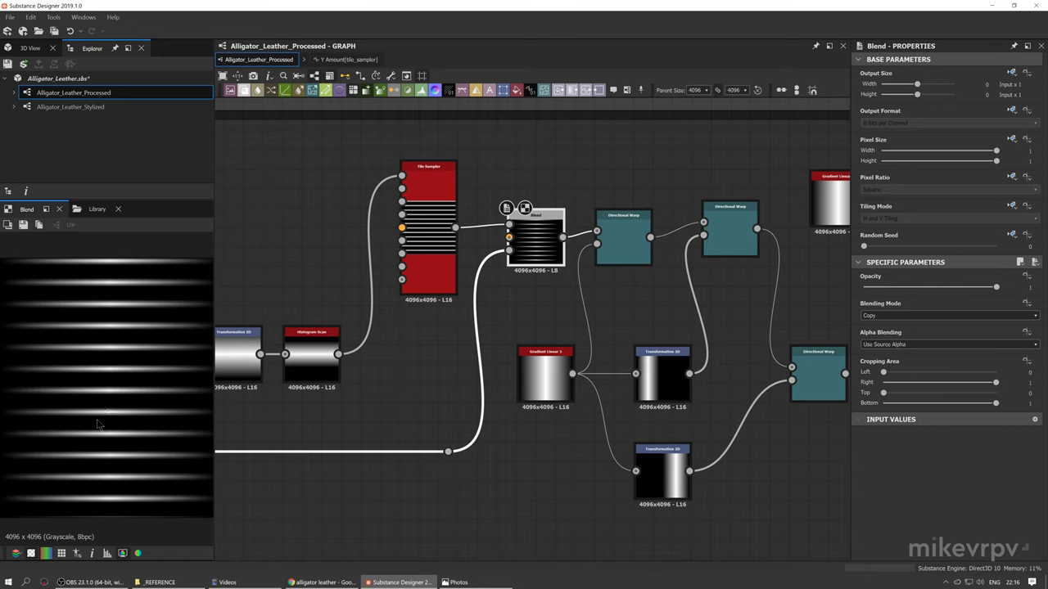
{"action": "scroll", "coordinate": [105, 372], "scroll_direction": "down", "scroll_amount": 1}
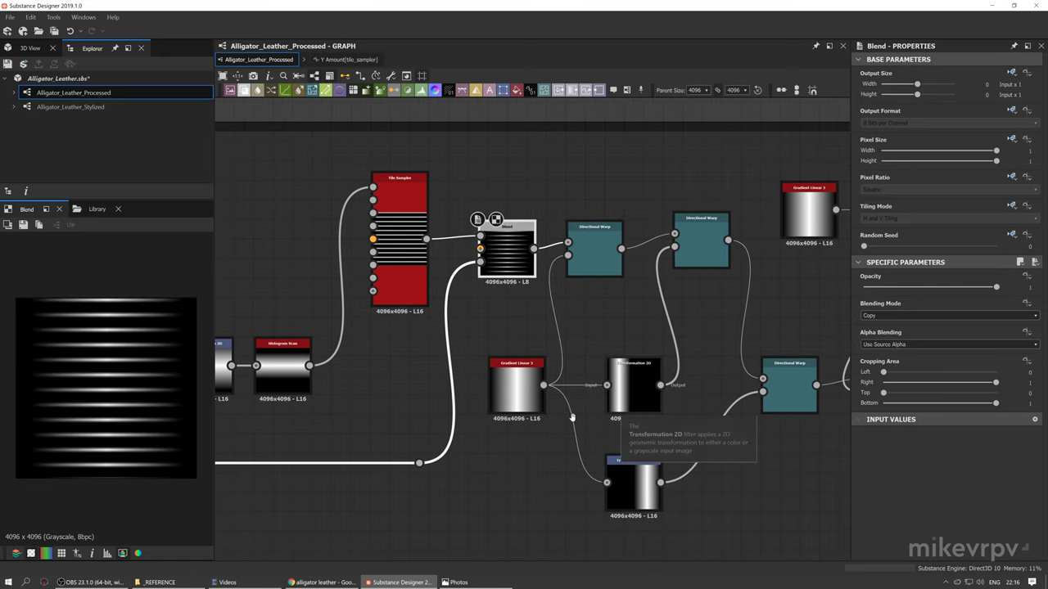
Preview the chain of Directional Warp nodes that bend the horizontal lines after the Blend
{"action": "middle_click_drag", "start_coordinate": [614, 413], "coordinate": [518, 426]}
{"action": "left_click", "coordinate": [501, 266]}
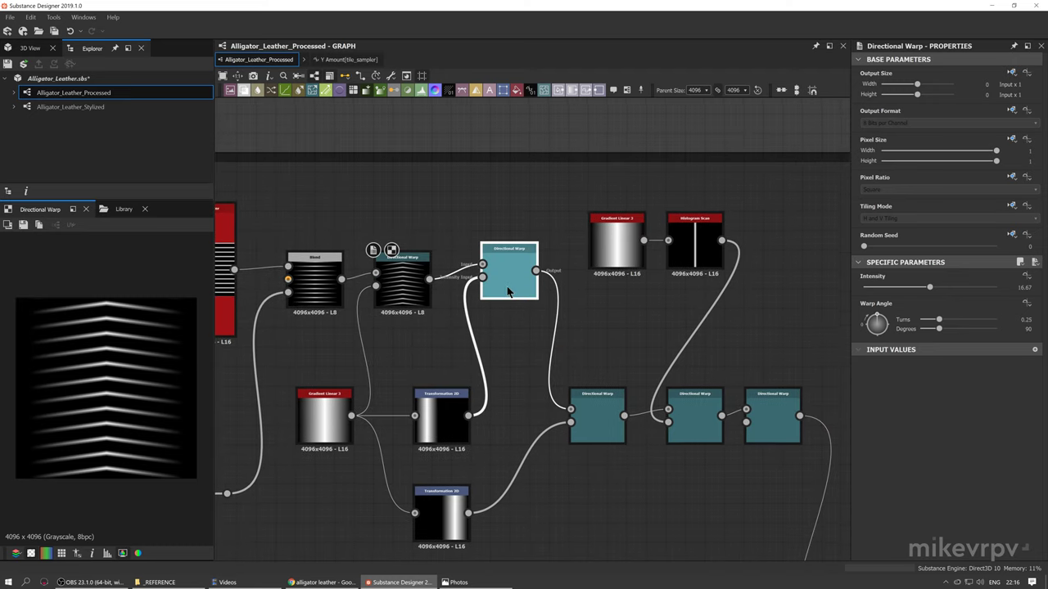
{"action": "left_click", "coordinate": [595, 422]}
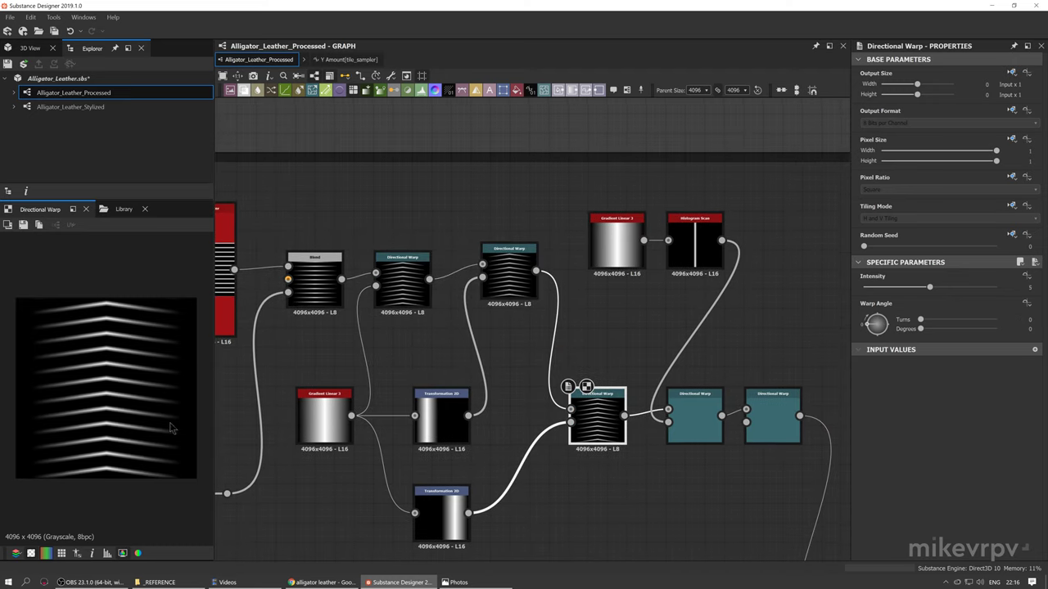
Preview the last two Directional Warp nodes of the line chain and compare them with the similar warp chain in the preceding frame
{"action": "double_click", "coordinate": [686, 426]}
{"action": "double_click", "coordinate": [758, 428]}
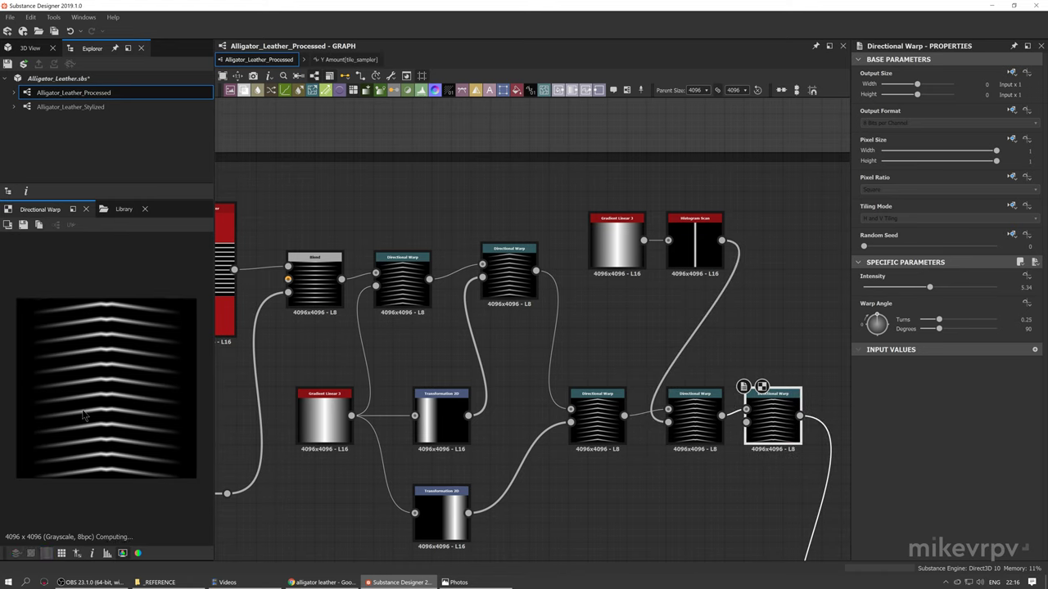
{"action": "scroll", "coordinate": [471, 392], "scroll_direction": "down", "scroll_amount": 6}
{"action": "middle_click_drag", "start_coordinate": [245, 373], "coordinate": [847, 369]}
{"action": "middle_click_drag", "start_coordinate": [306, 362], "coordinate": [559, 331]}
{"action": "scroll", "coordinate": [448, 306], "scroll_direction": "up", "scroll_amount": 5}
{"action": "middle_click_drag", "start_coordinate": [566, 370], "coordinate": [485, 303]}
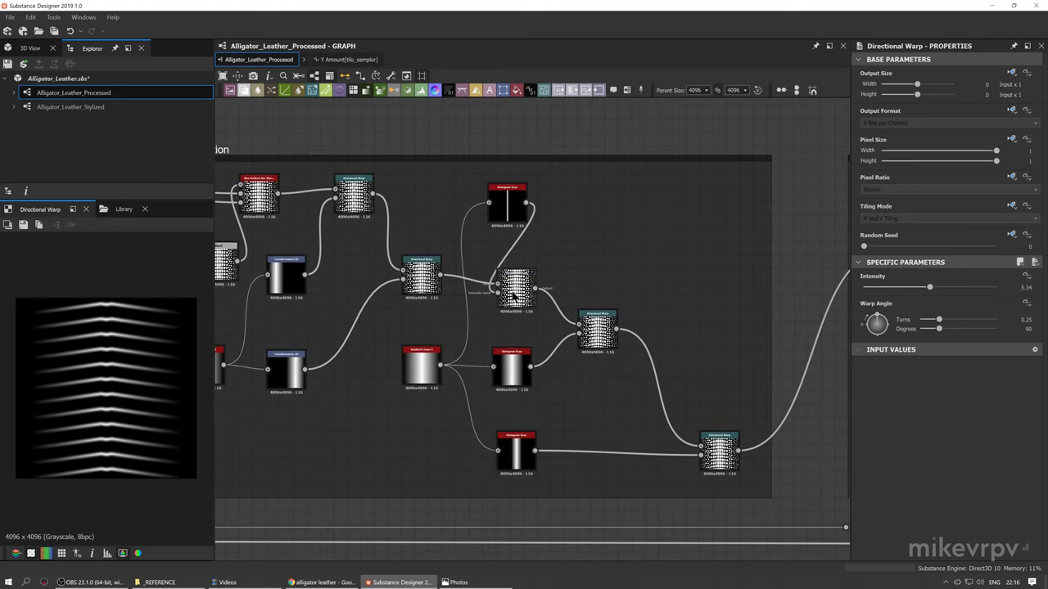
{"action": "scroll", "coordinate": [533, 362], "scroll_direction": "down", "scroll_amount": 3}
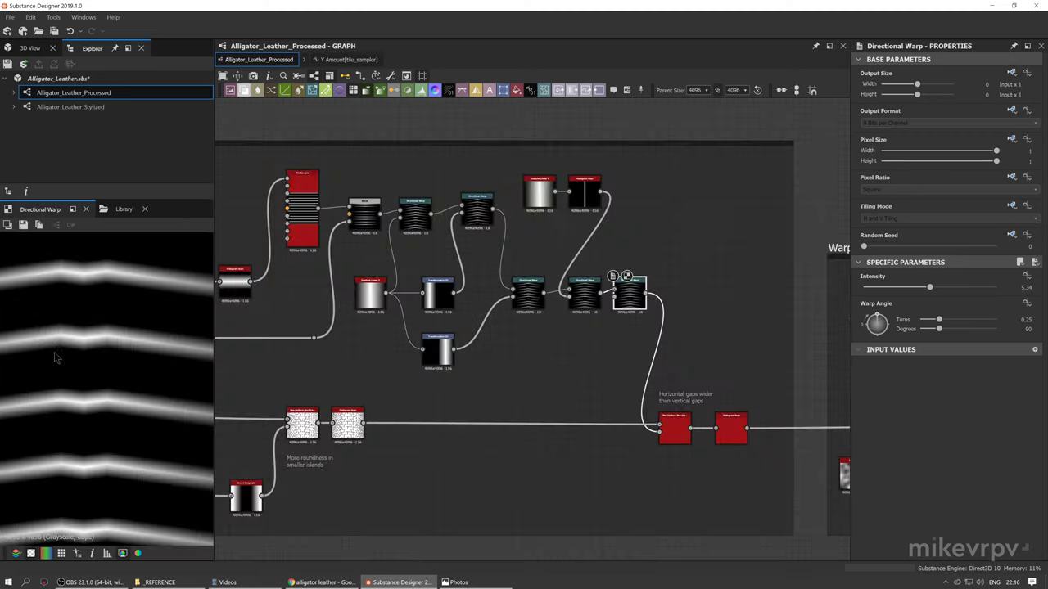
{"action": "scroll", "coordinate": [64, 354], "scroll_direction": "down", "scroll_amount": 2}
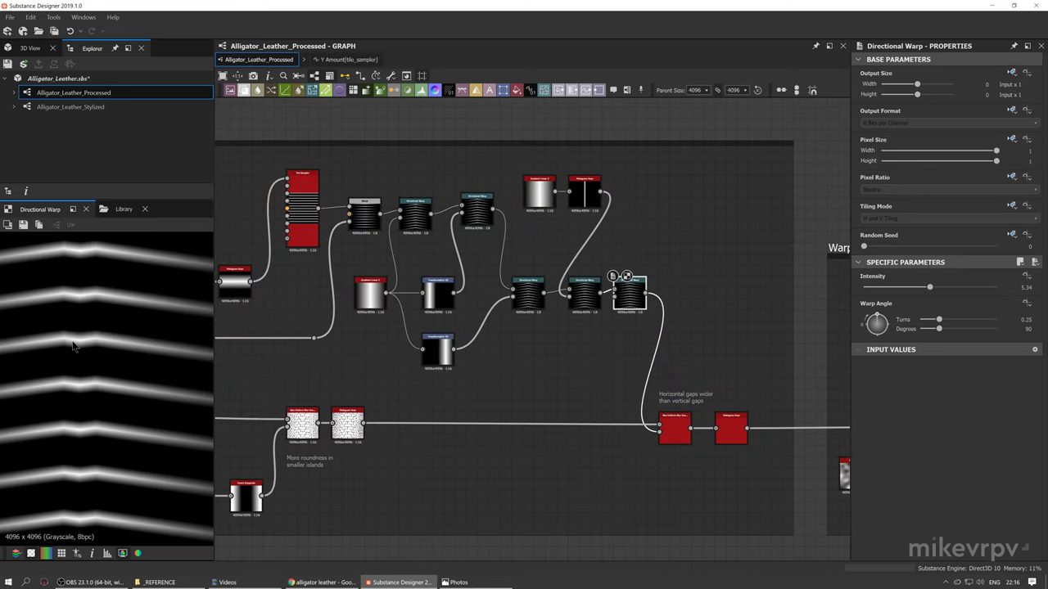
Preview the Non Uniform Blur Grayscale driven by the warped lines and examine the blur along the horizontal gaps between scales
{"action": "double_click", "coordinate": [673, 428]}
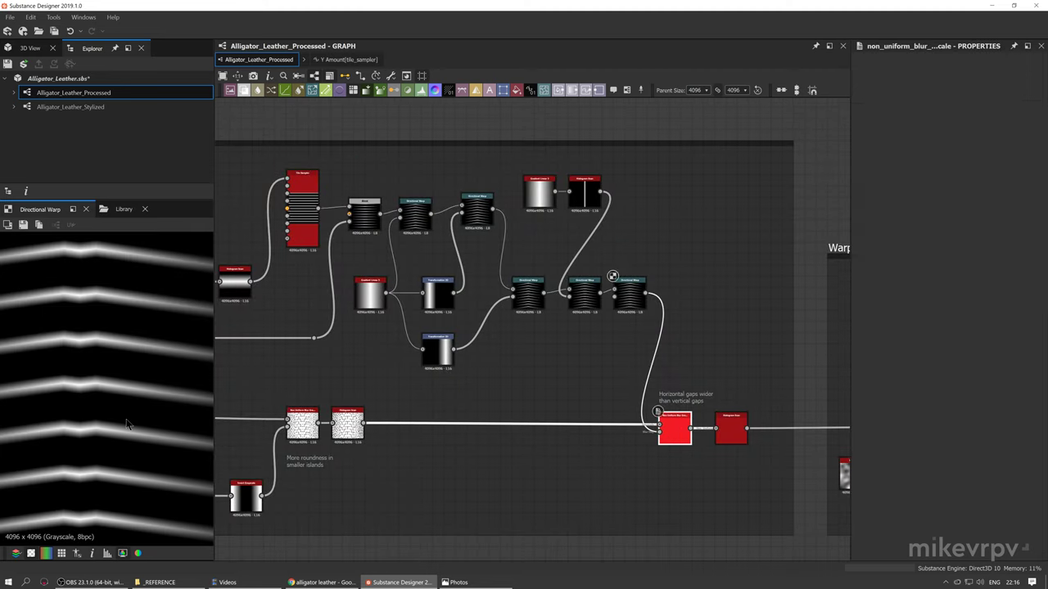
{"action": "scroll", "coordinate": [56, 354], "scroll_direction": "up", "scroll_amount": 3}
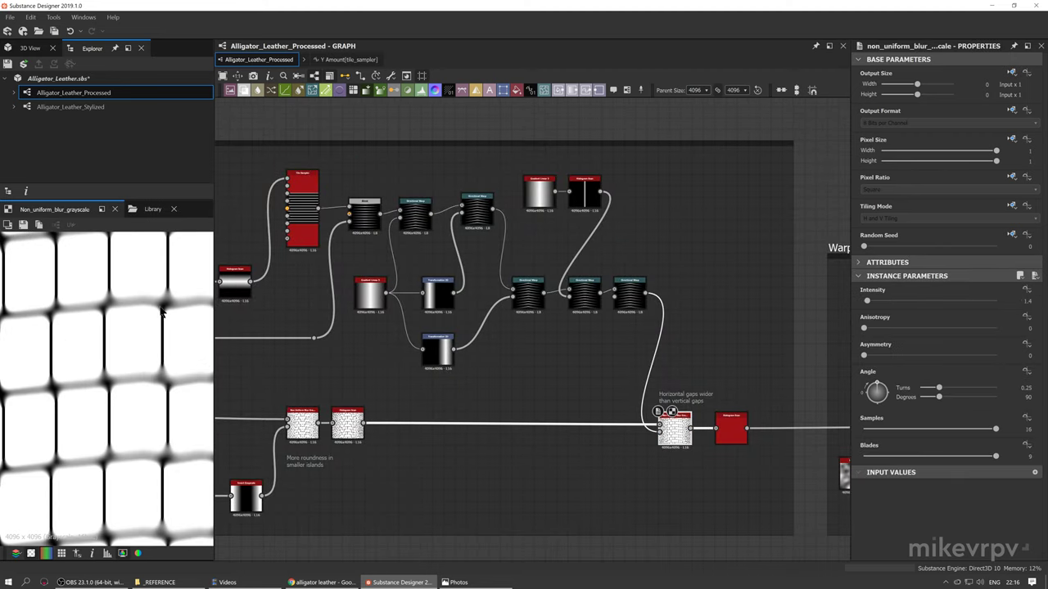
{"action": "scroll", "coordinate": [702, 430], "scroll_direction": "up", "scroll_amount": 3}
{"action": "scroll", "coordinate": [676, 382], "scroll_direction": "up", "scroll_amount": 2}
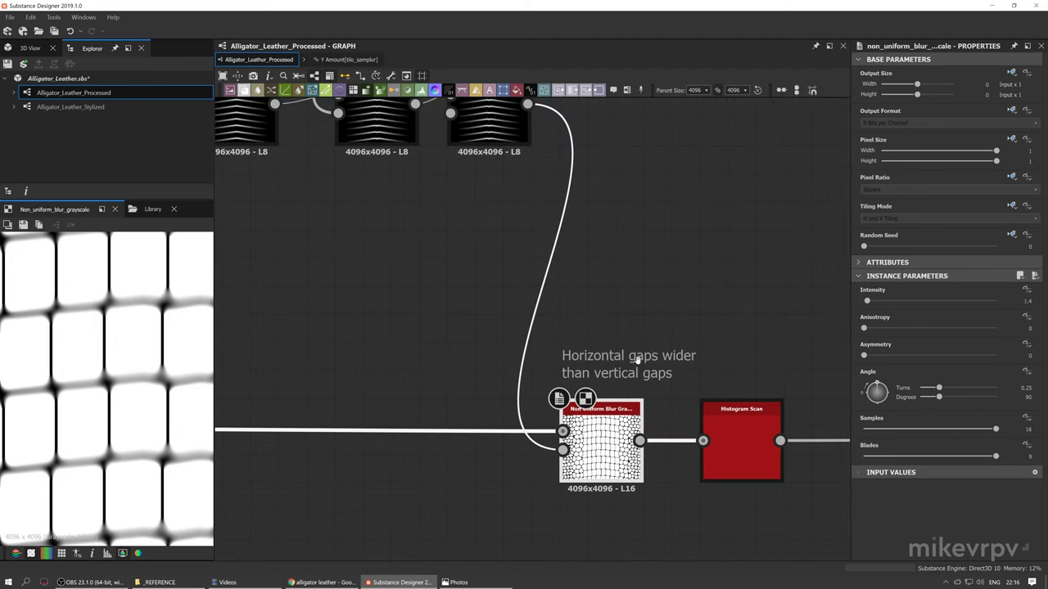
{"action": "scroll", "coordinate": [79, 362], "scroll_direction": "down", "scroll_amount": 3}
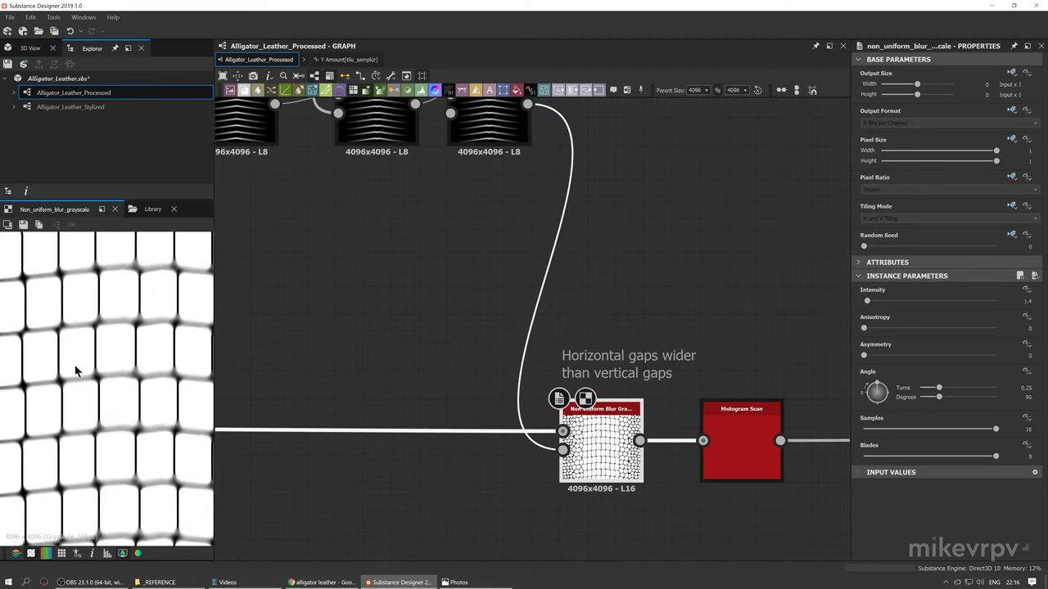
{"action": "scroll", "coordinate": [635, 401], "scroll_direction": "up", "scroll_amount": 2}
{"action": "scroll", "coordinate": [614, 411], "scroll_direction": "down", "scroll_amount": 3}
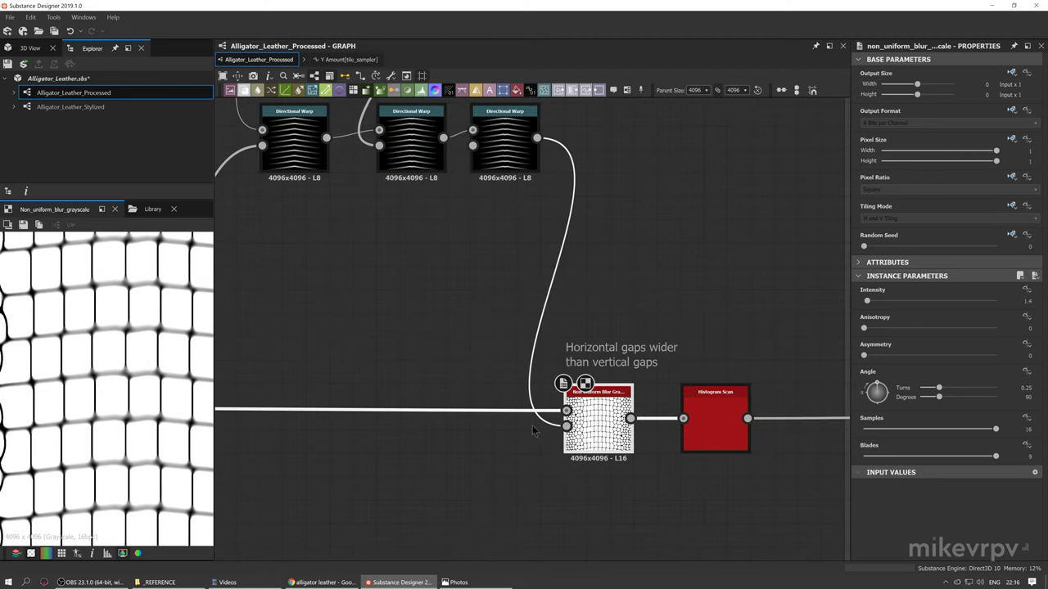
Preview the last Directional Warp and the Histogram Scan after the blur, and examine the horizontal and vertical gap widths up close
{"action": "middle_click_drag", "start_coordinate": [493, 243], "coordinate": [547, 311]}
{"action": "scroll", "coordinate": [518, 247], "scroll_direction": "down", "scroll_amount": 3}
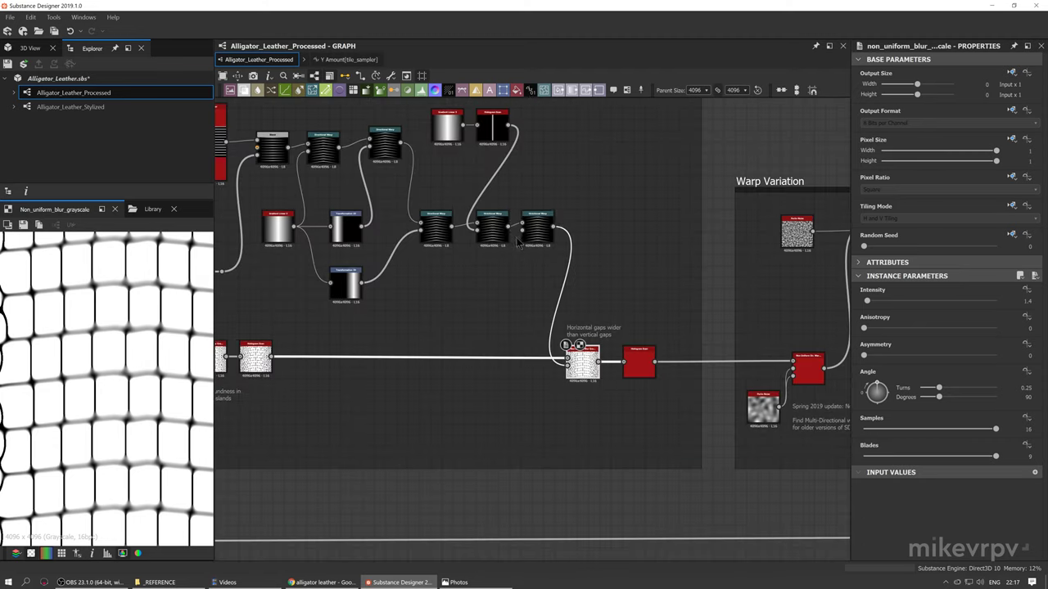
{"action": "middle_click_drag", "start_coordinate": [515, 248], "coordinate": [555, 276]}
{"action": "double_click", "coordinate": [577, 259]}
{"action": "left_click", "coordinate": [677, 398]}
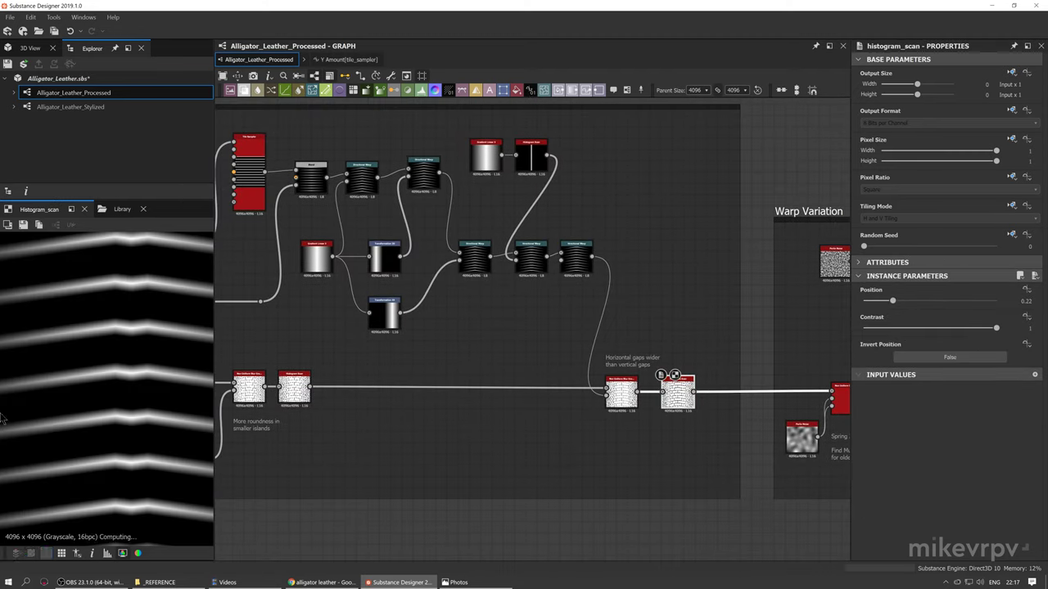
{"action": "scroll", "coordinate": [70, 406], "scroll_direction": "down", "scroll_amount": 3}
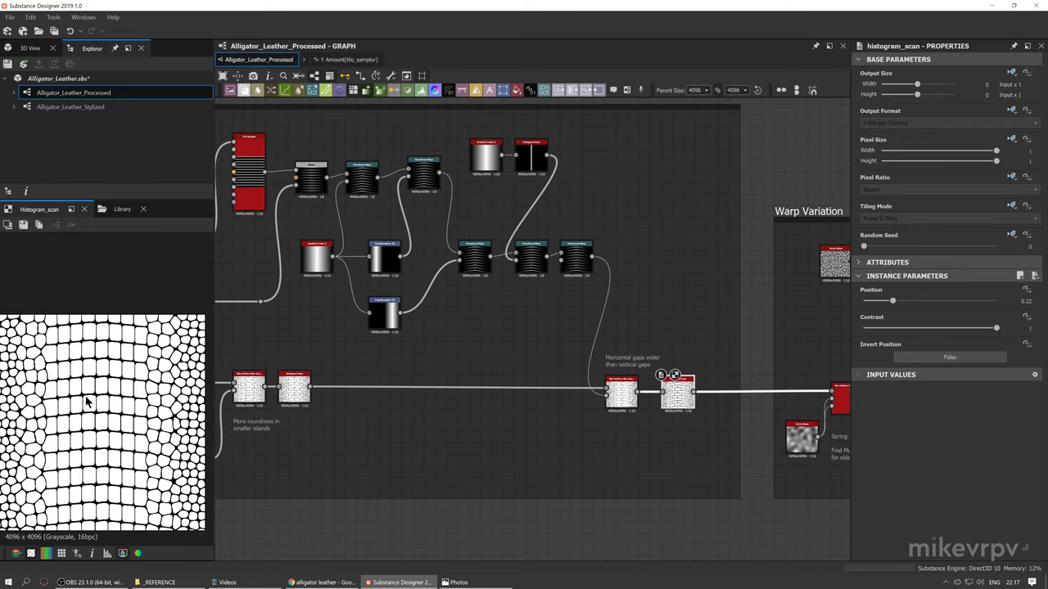
{"action": "middle_click_drag", "start_coordinate": [88, 409], "coordinate": [115, 401]}
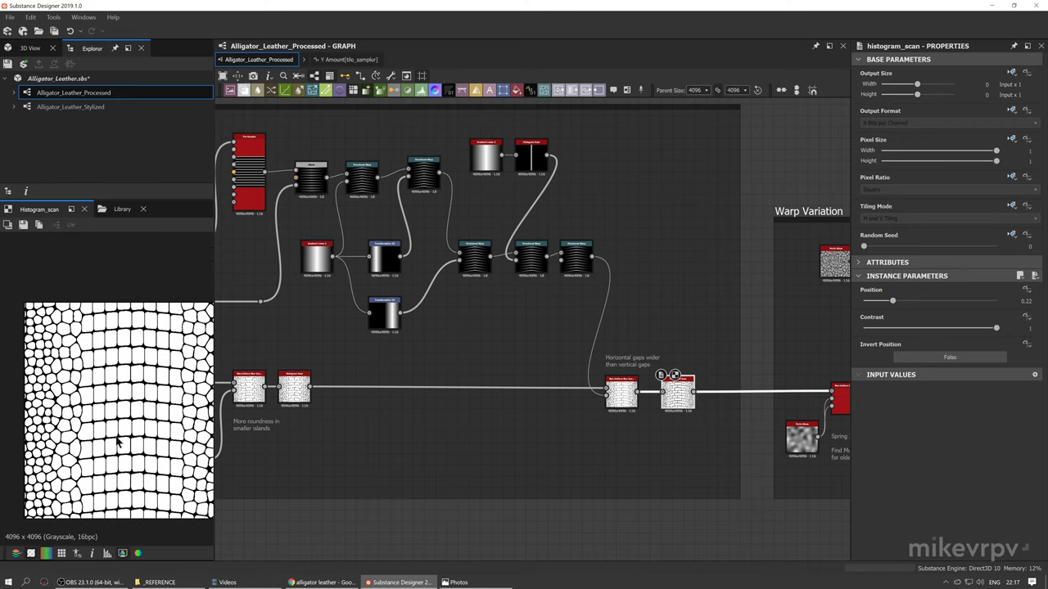
{"action": "scroll", "coordinate": [116, 437], "scroll_direction": "up", "scroll_amount": 4}
{"action": "middle_click_drag", "start_coordinate": [112, 429], "coordinate": [62, 366]}
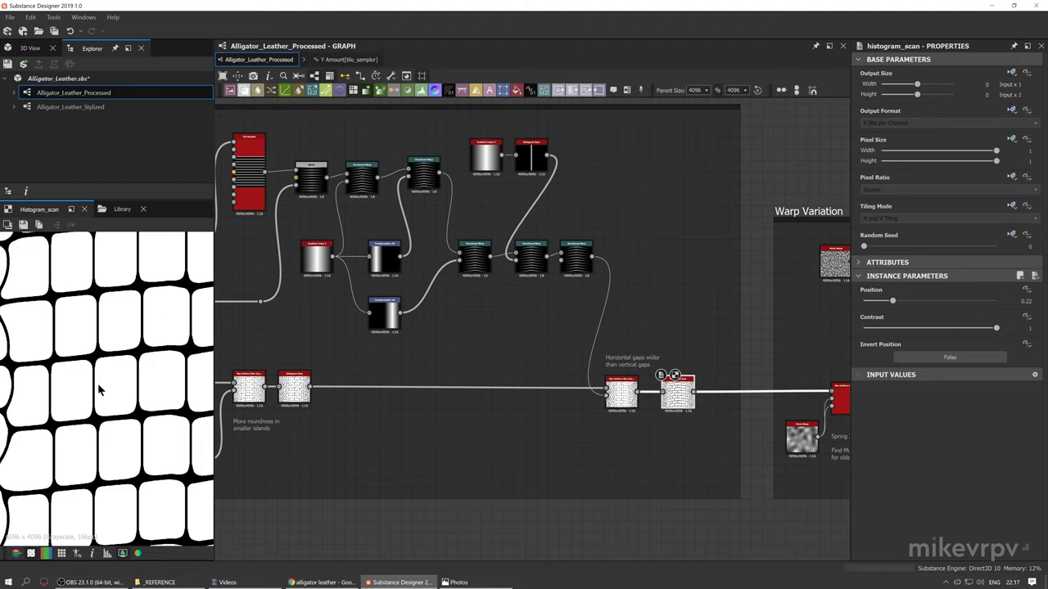
Check the reference image in Photos and examine the tiled scale pattern of the Histogram Scan in Substance Designer
{"action": "middle_click_drag", "start_coordinate": [365, 438], "coordinate": [393, 441]}
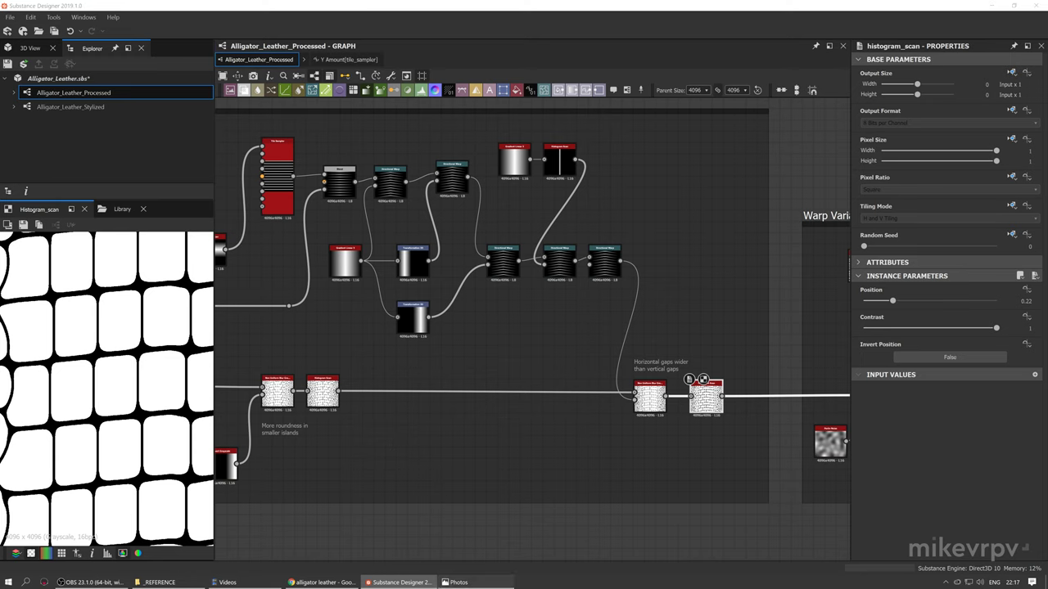
{"action": "left_click", "coordinate": [456, 582]}
{"action": "left_click", "coordinate": [365, 5]}
{"action": "middle_click_drag", "start_coordinate": [748, 434], "coordinate": [591, 409]}
{"action": "scroll", "coordinate": [559, 367], "scroll_direction": "down", "scroll_amount": 3}
{"action": "scroll", "coordinate": [561, 372], "scroll_direction": "down", "scroll_amount": 3}
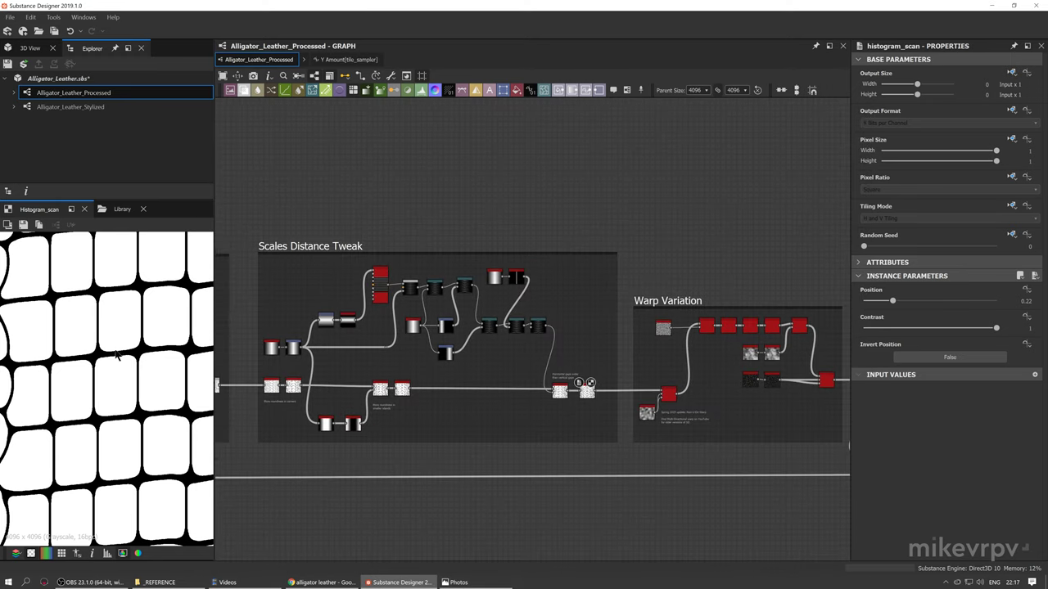
{"action": "scroll", "coordinate": [127, 352], "scroll_direction": "down", "scroll_amount": 4}
{"action": "scroll", "coordinate": [127, 352], "scroll_direction": "up", "scroll_amount": 2}
{"action": "scroll", "coordinate": [127, 352], "scroll_direction": "up", "scroll_amount": 3}
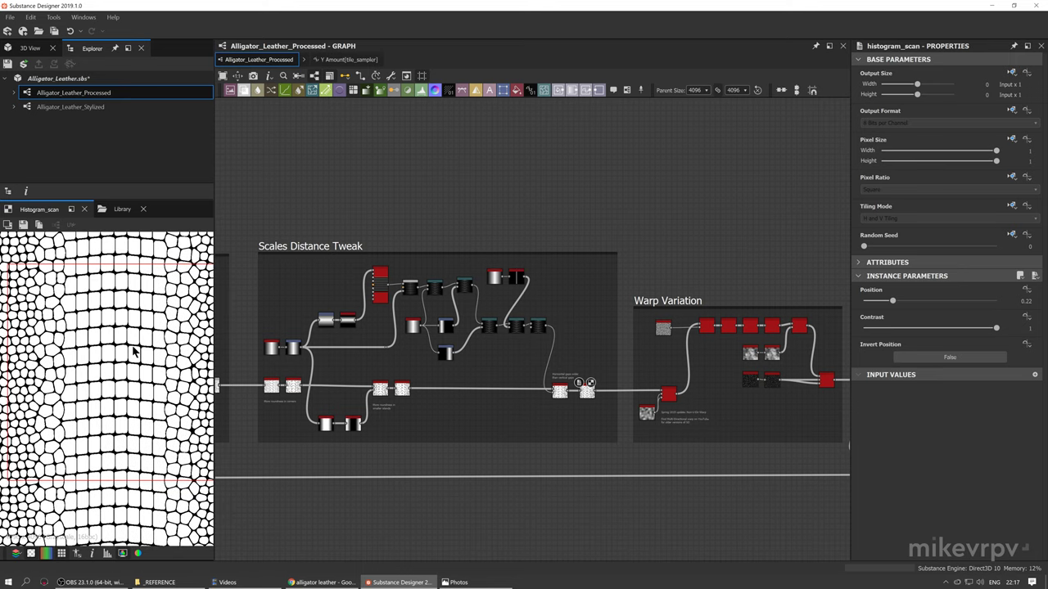
{"action": "scroll", "coordinate": [399, 364], "scroll_direction": "up", "scroll_amount": 1}
{"action": "scroll", "coordinate": [399, 363], "scroll_direction": "up", "scroll_amount": 1}
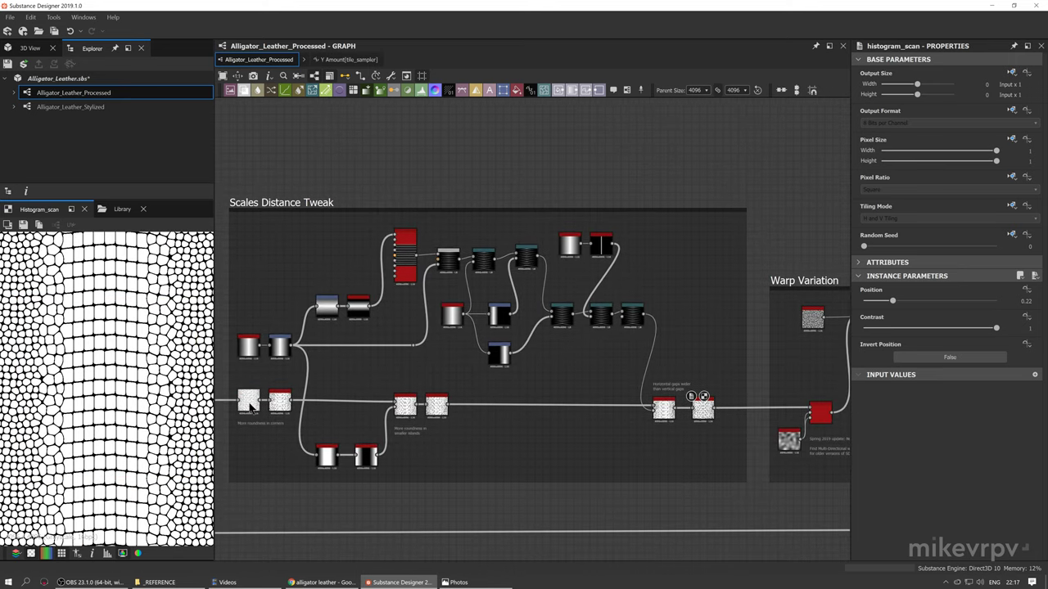
Compare the Blend feeding the Scales Distance Tweak frame with the frame's final Histogram Scan, and fit the result in the preview
{"action": "double_click", "coordinate": [248, 401]}
{"action": "middle_click_drag", "start_coordinate": [325, 388], "coordinate": [376, 389]}
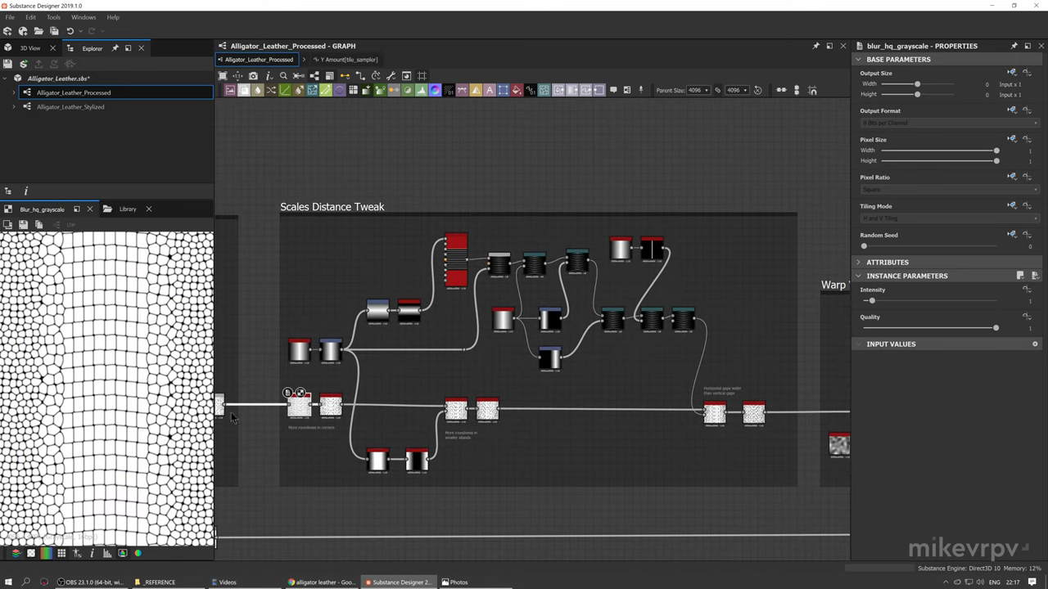
{"action": "middle_click_drag", "start_coordinate": [229, 410], "coordinate": [254, 415]}
{"action": "double_click", "coordinate": [323, 405]}
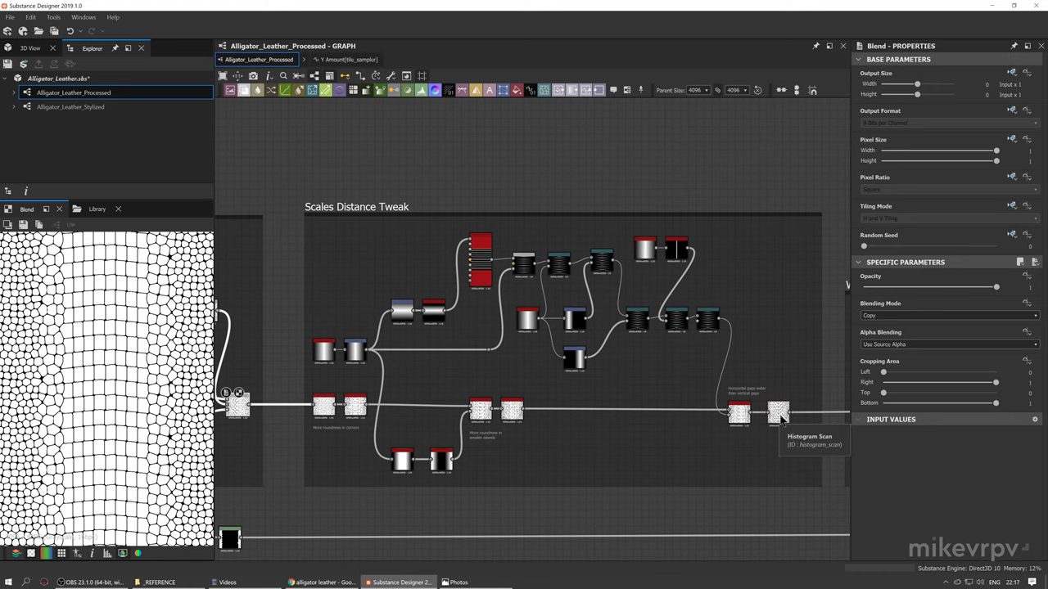
{"action": "double_click", "coordinate": [779, 415]}
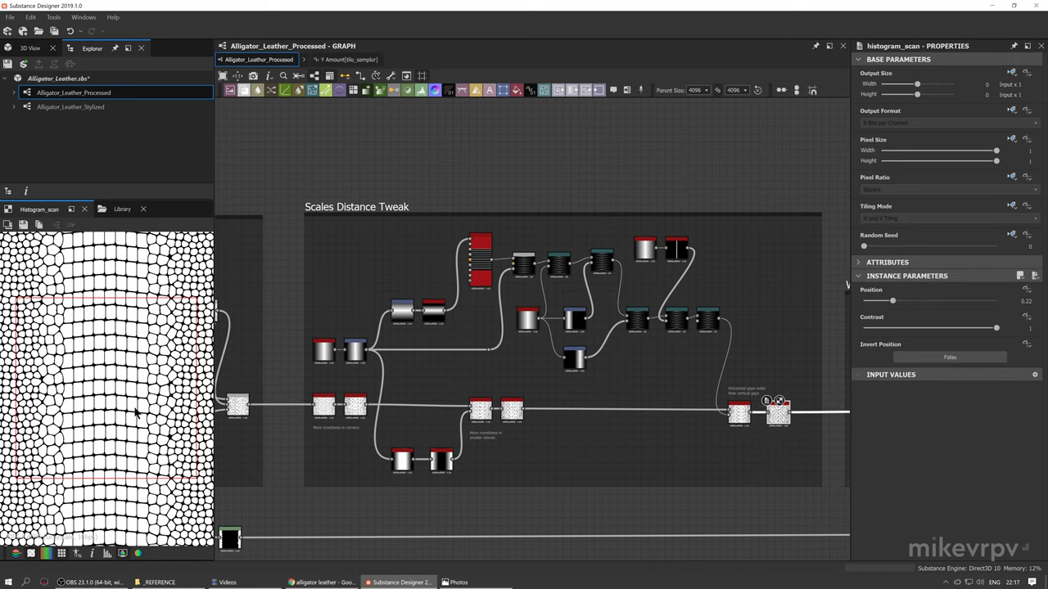
{"action": "double_click", "coordinate": [236, 405]}
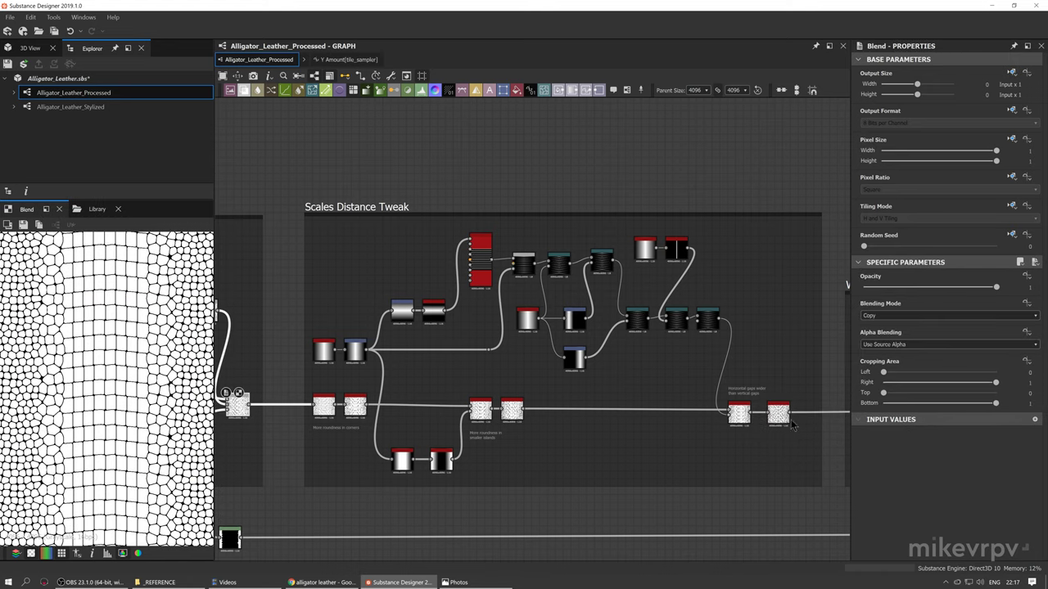
{"action": "double_click", "coordinate": [780, 415]}
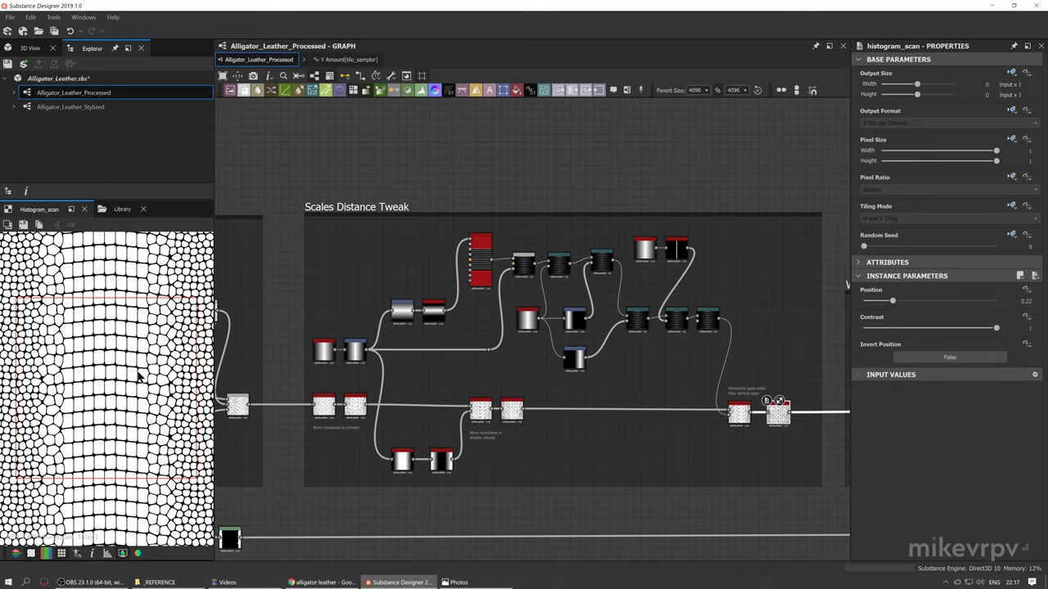
{"action": "key", "text": "f"}
Go to the Warp Variation frame and preview the Perlin Noise that feeds its first warp node
{"action": "middle_click_drag", "start_coordinate": [787, 396], "coordinate": [568, 394]}
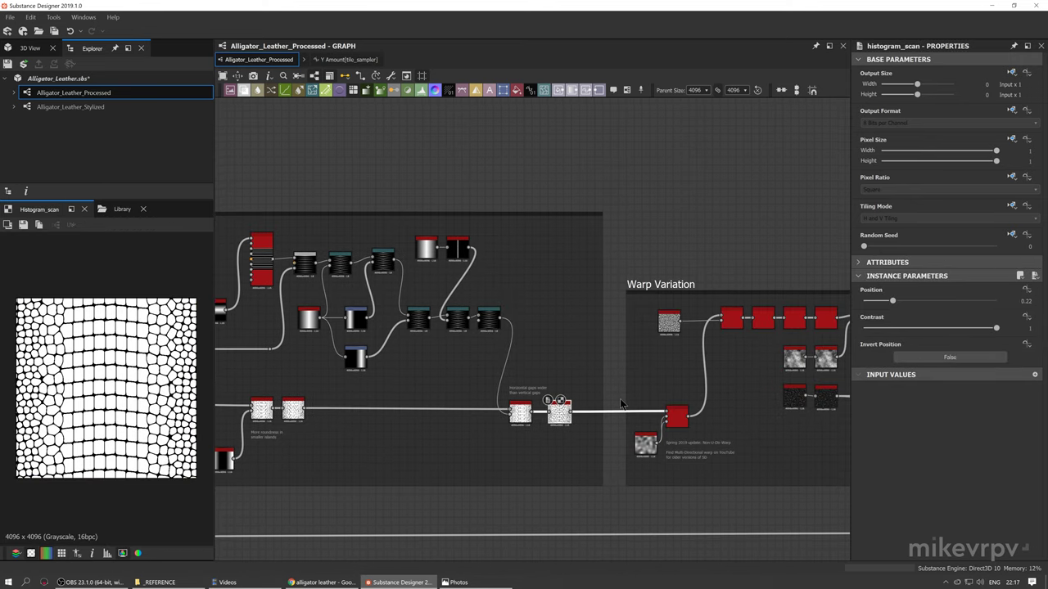
{"action": "middle_click_drag", "start_coordinate": [817, 442], "coordinate": [536, 409]}
{"action": "scroll", "coordinate": [526, 399], "scroll_direction": "up", "scroll_amount": 2}
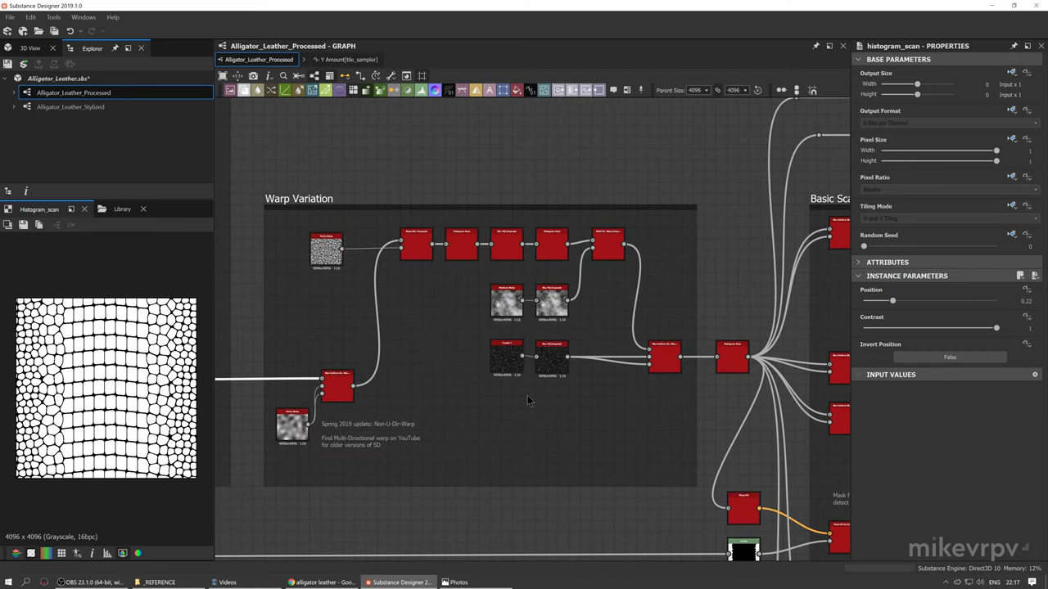
{"action": "middle_click_drag", "start_coordinate": [426, 368], "coordinate": [519, 379]}
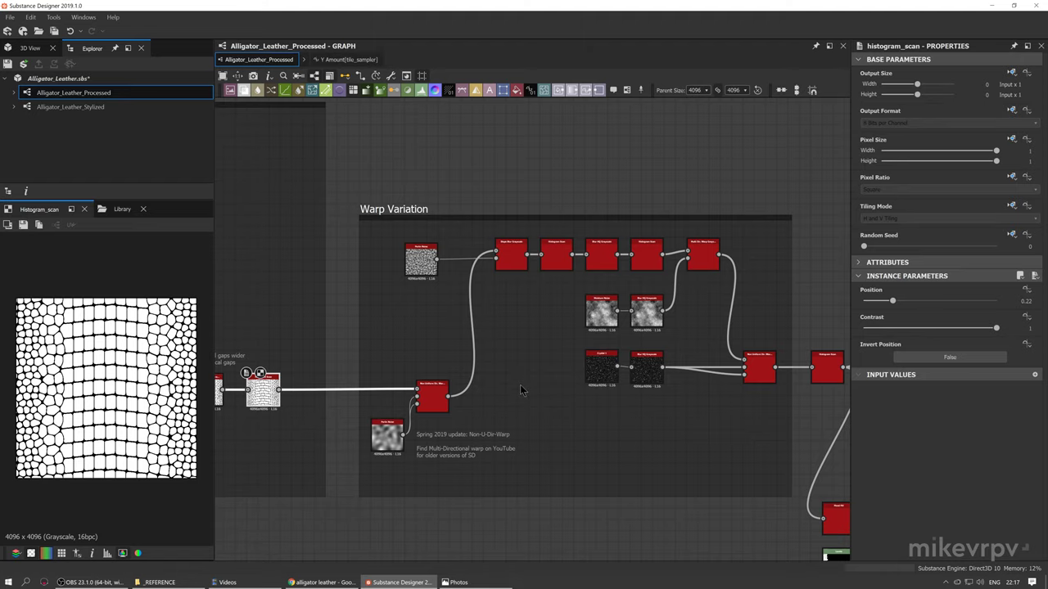
{"action": "scroll", "coordinate": [520, 390], "scroll_direction": "up", "scroll_amount": 2}
{"action": "left_click", "coordinate": [341, 448]}
{"action": "middle_click_drag", "start_coordinate": [341, 448], "coordinate": [368, 457]}
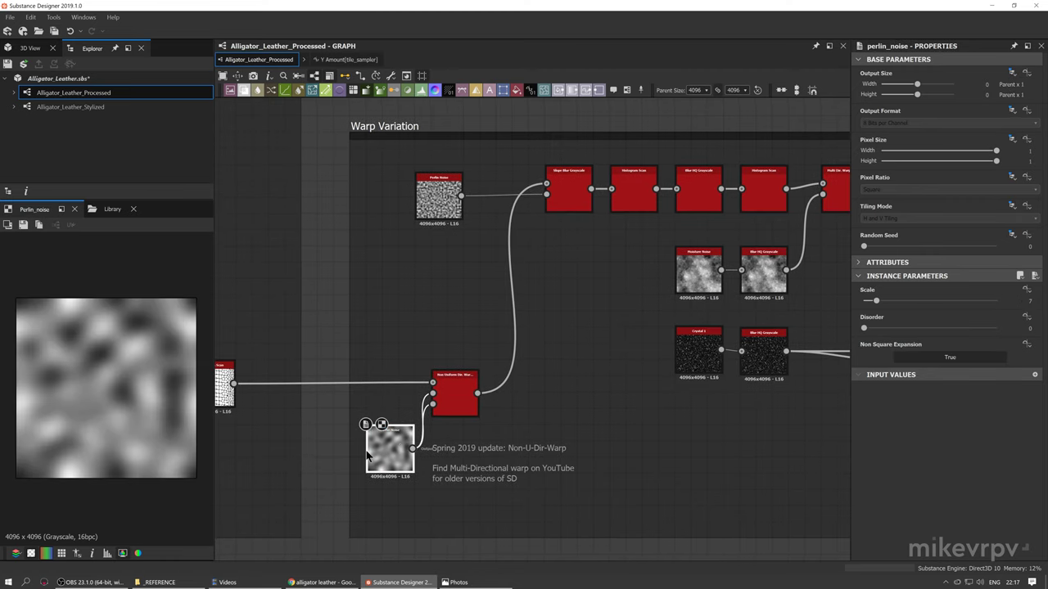
Preview the Non Uniform Dir. Warp Grayscale in the Warp Variation frame and review its inputs and description
{"action": "double_click", "coordinate": [452, 402]}
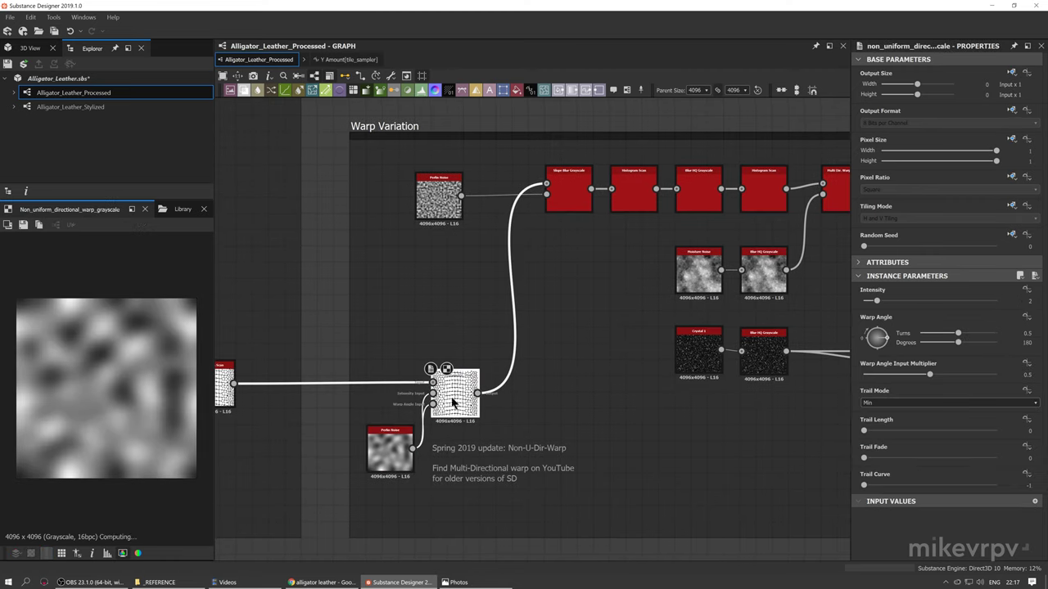
{"action": "scroll", "coordinate": [455, 401], "scroll_direction": "up", "scroll_amount": 2}
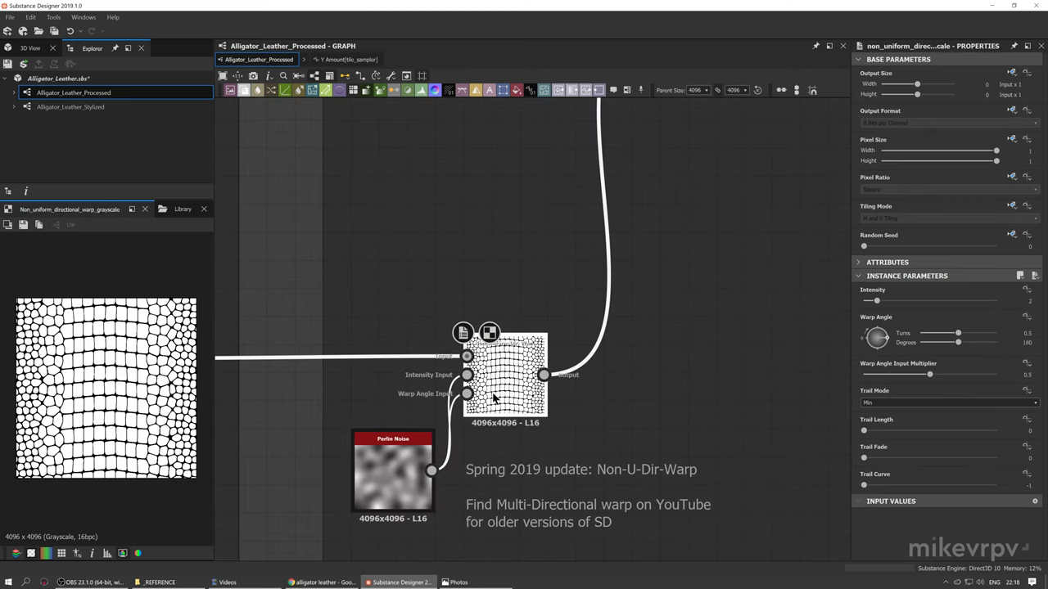
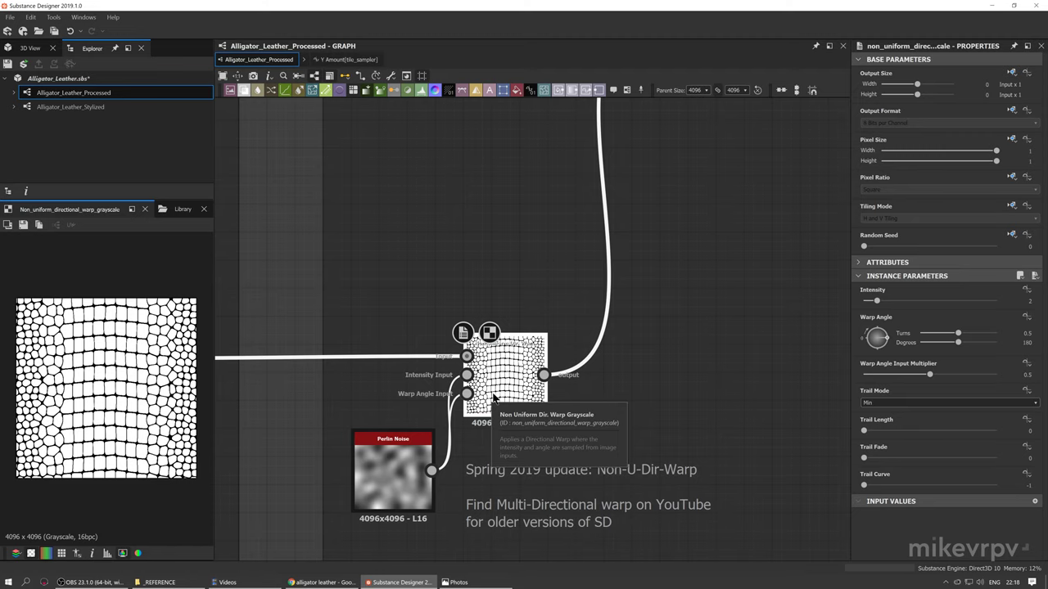
{"action": "mouse_move", "coordinate": [696, 355]}
{"action": "middle_mouse_down"}
{"action": "mouse_move", "coordinate": [701, 404]}
{"action": "mouse_move", "coordinate": [694, 358]}
{"action": "middle_mouse_up"}
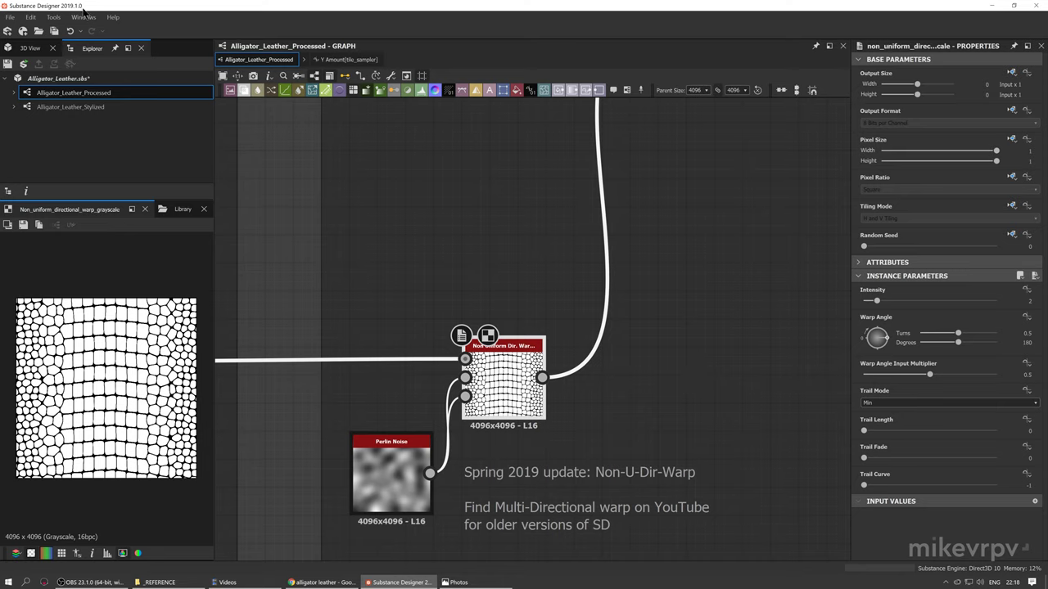
{"action": "scroll", "coordinate": [531, 286], "scroll_direction": "down", "scroll_amount": 1}
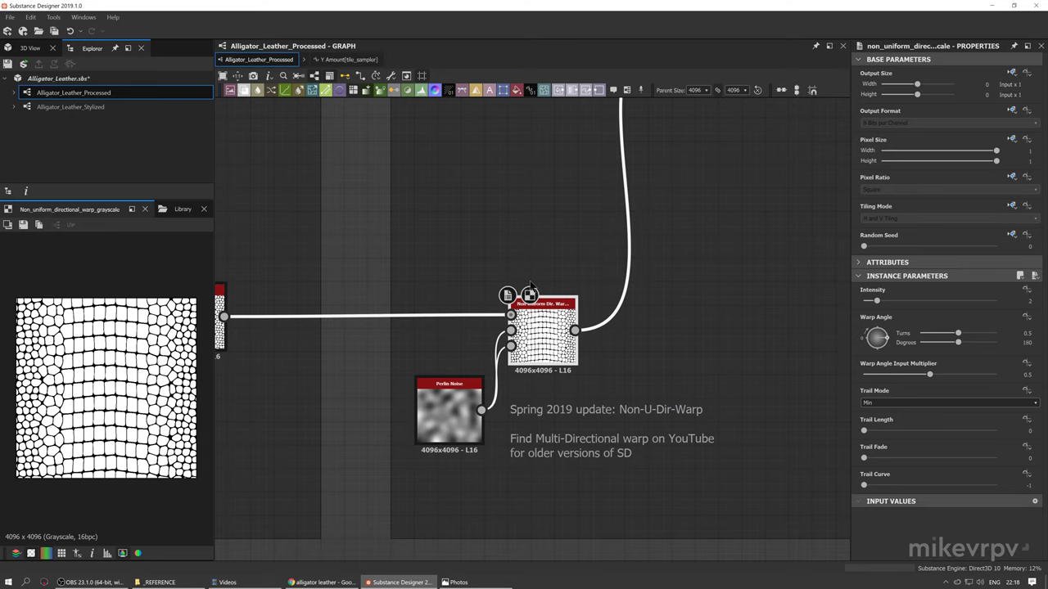
Compare the incoming Histogram Scan with the Non Uniform Dir. Warp result and examine the warped scale pattern up close
{"action": "middle_click_drag", "start_coordinate": [530, 323], "coordinate": [567, 331]}
{"action": "middle_click_drag", "start_coordinate": [500, 331], "coordinate": [547, 324]}
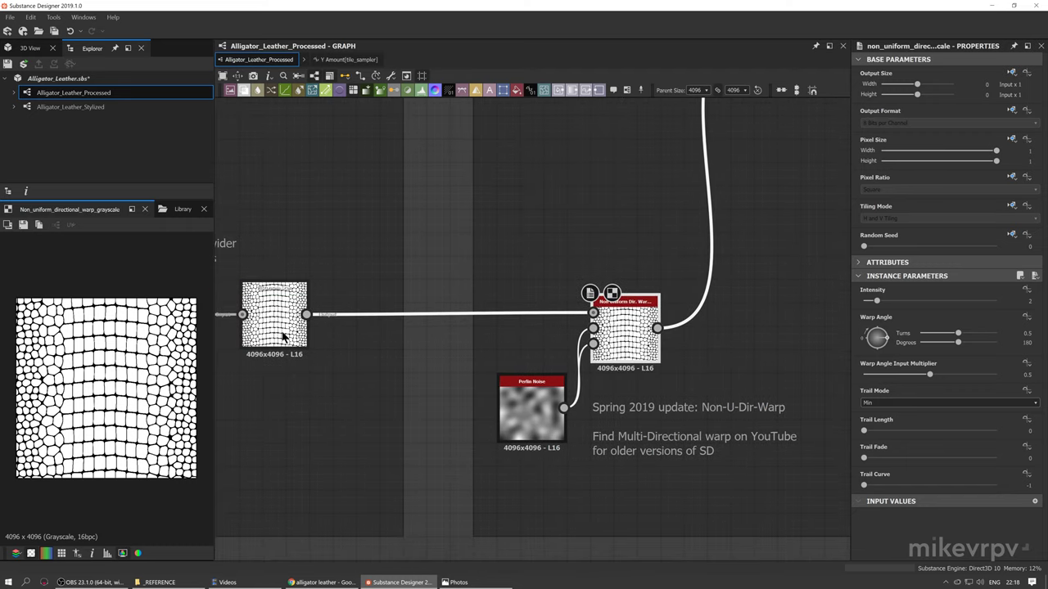
{"action": "double_click", "coordinate": [273, 331]}
{"action": "middle_click_drag", "start_coordinate": [629, 363], "coordinate": [564, 369]}
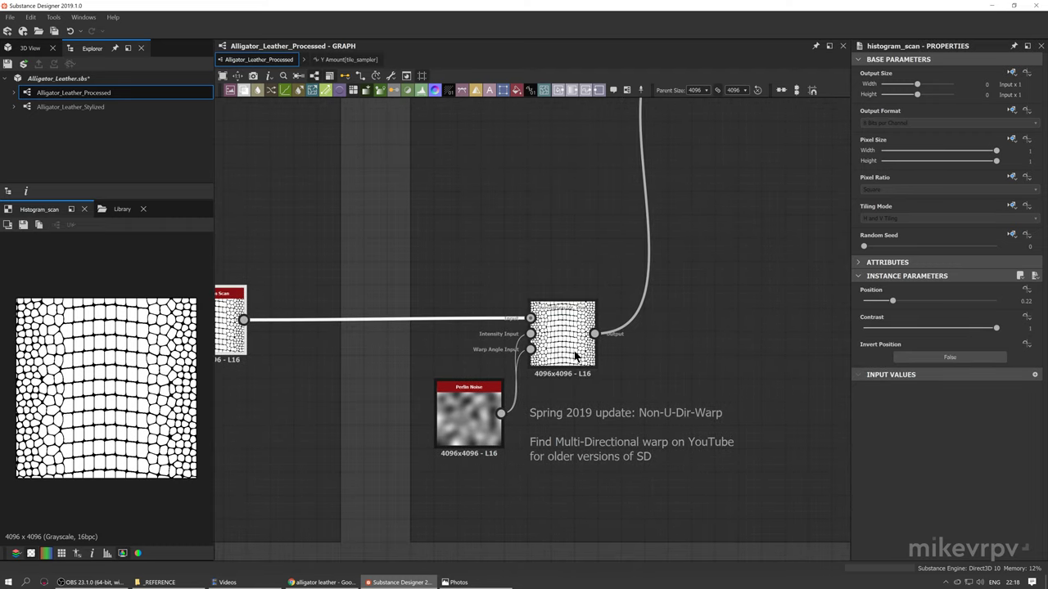
{"action": "double_click", "coordinate": [575, 356]}
{"action": "scroll", "coordinate": [96, 391], "scroll_direction": "up", "scroll_amount": 3}
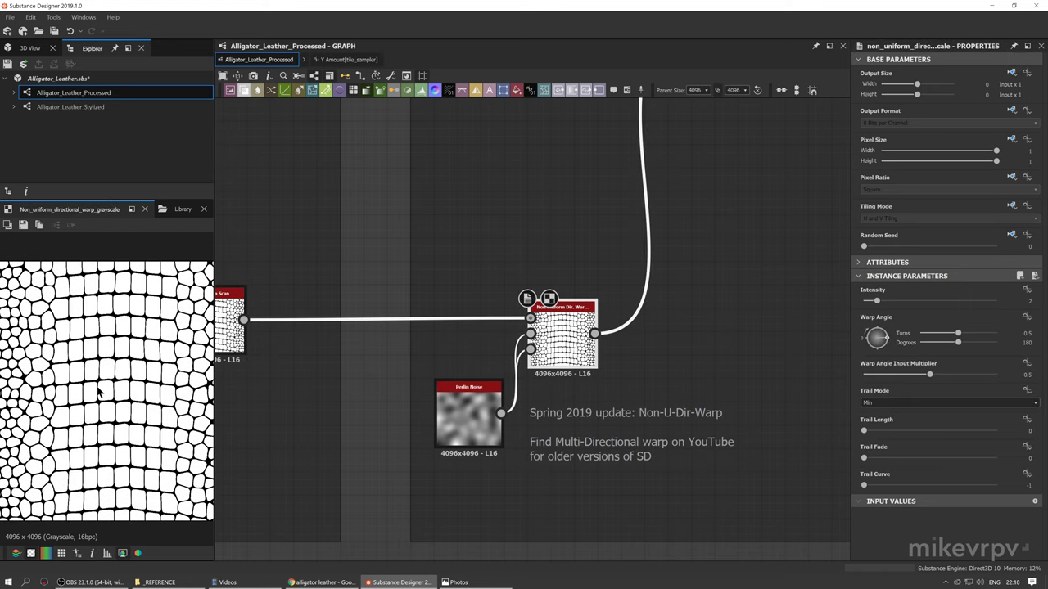
Preview the Histogram Scan feeding the Non Uniform Dir. Warp and examine its unwarped scale edges up close
{"action": "scroll", "coordinate": [96, 391], "scroll_direction": "up", "scroll_amount": 2}
{"action": "middle_click_drag", "start_coordinate": [305, 394], "coordinate": [333, 395]}
{"action": "scroll", "coordinate": [87, 377], "scroll_direction": "up", "scroll_amount": 2}
{"action": "scroll", "coordinate": [121, 366], "scroll_direction": "down", "scroll_amount": 2}
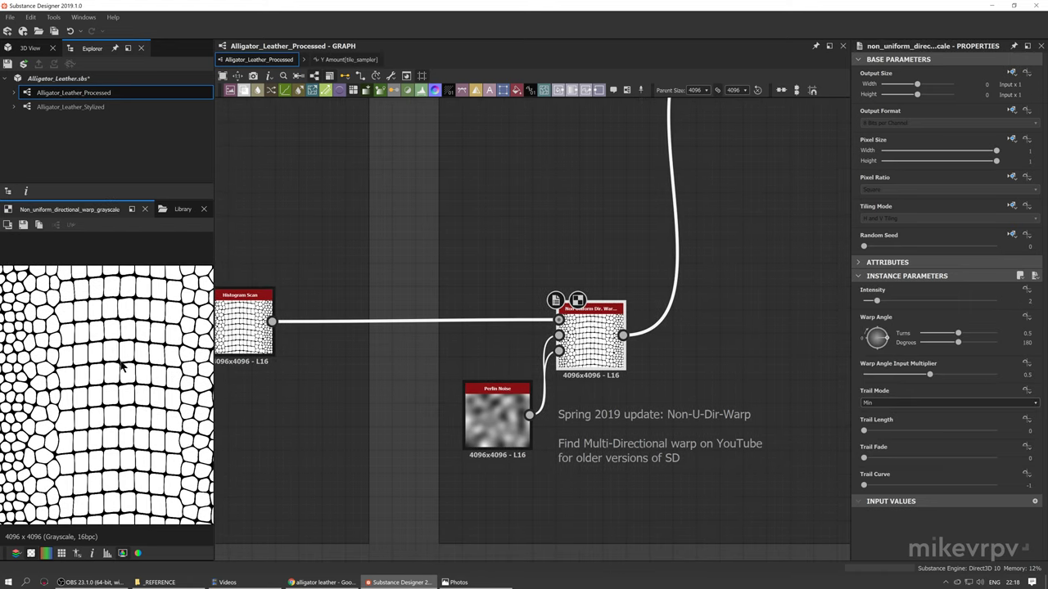
{"action": "middle_click_drag", "start_coordinate": [247, 351], "coordinate": [270, 348]}
{"action": "double_click", "coordinate": [277, 328]}
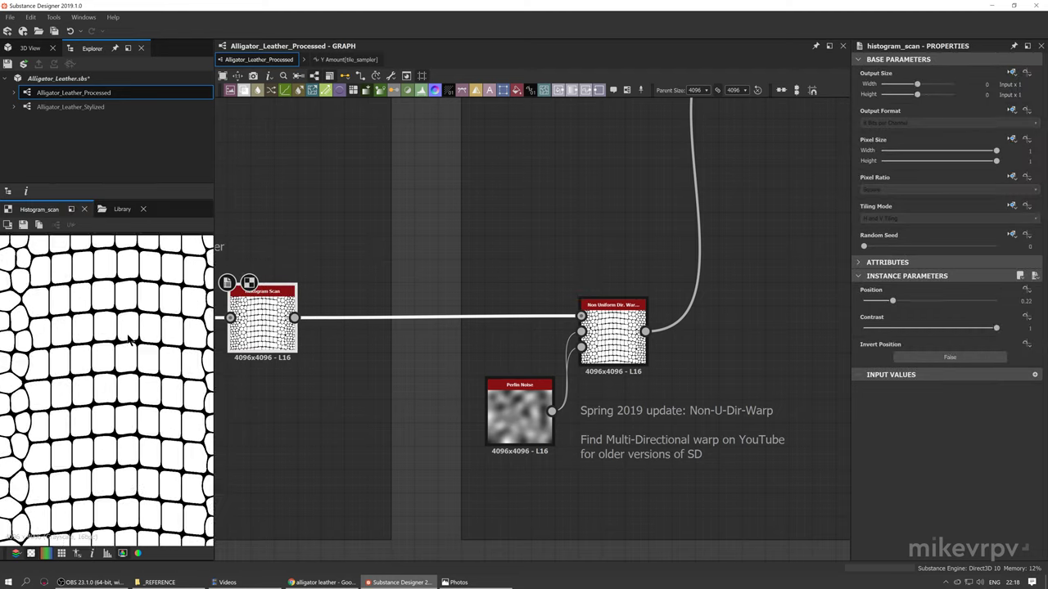
{"action": "scroll", "coordinate": [139, 327], "scroll_direction": "up", "scroll_amount": 2}
{"action": "scroll", "coordinate": [148, 328], "scroll_direction": "up", "scroll_amount": 1}
{"action": "middle_click_drag", "start_coordinate": [144, 354], "coordinate": [163, 337]}
{"action": "middle_click_drag", "start_coordinate": [61, 425], "coordinate": [73, 351]}
{"action": "scroll", "coordinate": [101, 421], "scroll_direction": "up", "scroll_amount": 3}
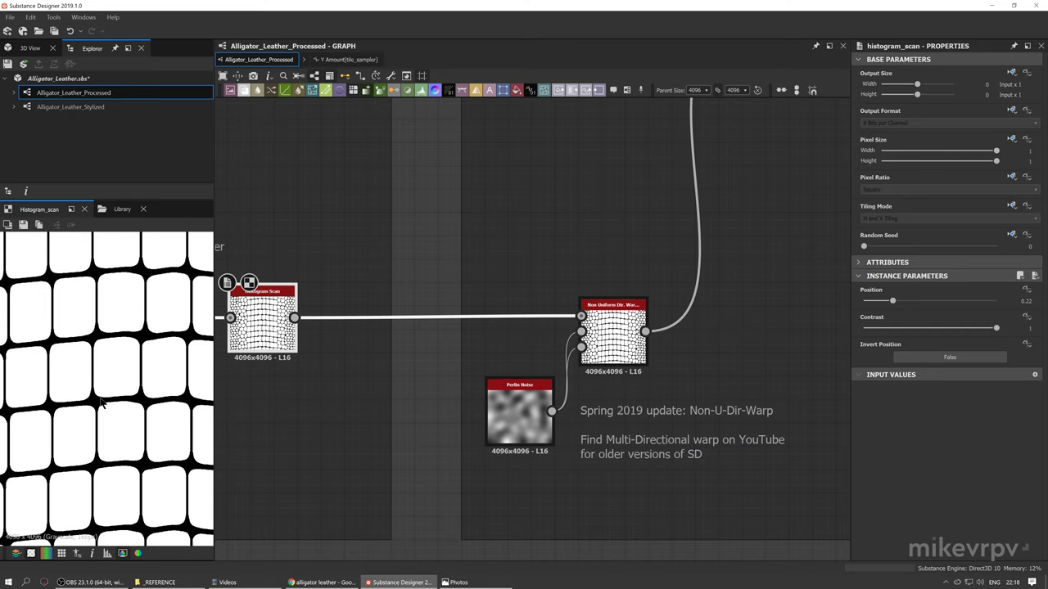
{"action": "scroll", "coordinate": [152, 413], "scroll_direction": "down", "scroll_amount": 5}
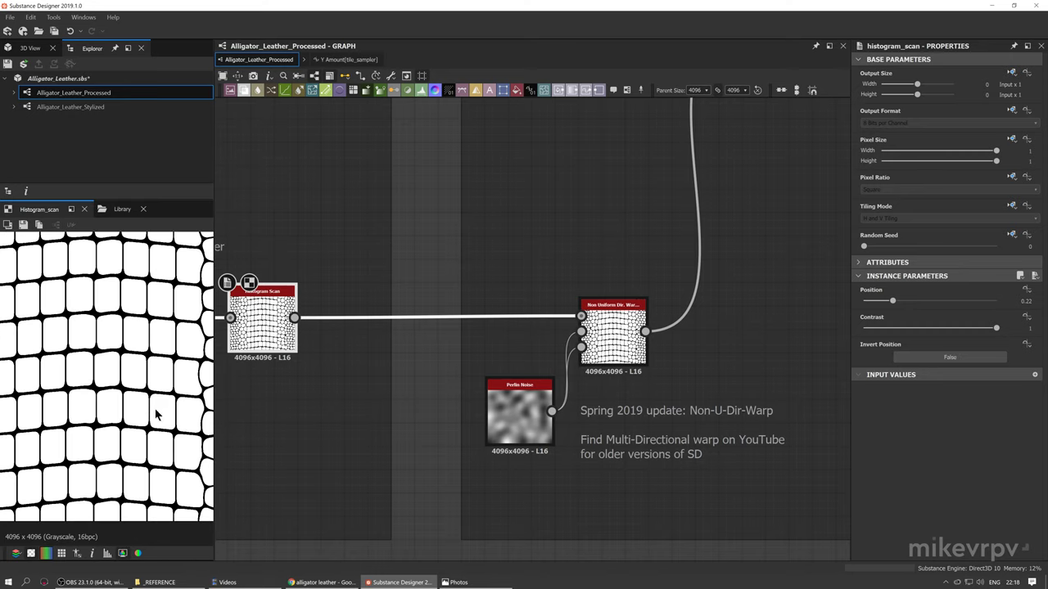
Switch the preview between the Non Uniform Dir. Warp and its incoming Histogram Scan, ending on the warp's full scale pattern
{"action": "double_click", "coordinate": [613, 351]}
{"action": "scroll", "coordinate": [140, 332], "scroll_direction": "up", "scroll_amount": 1}
{"action": "scroll", "coordinate": [141, 337], "scroll_direction": "down", "scroll_amount": 3}
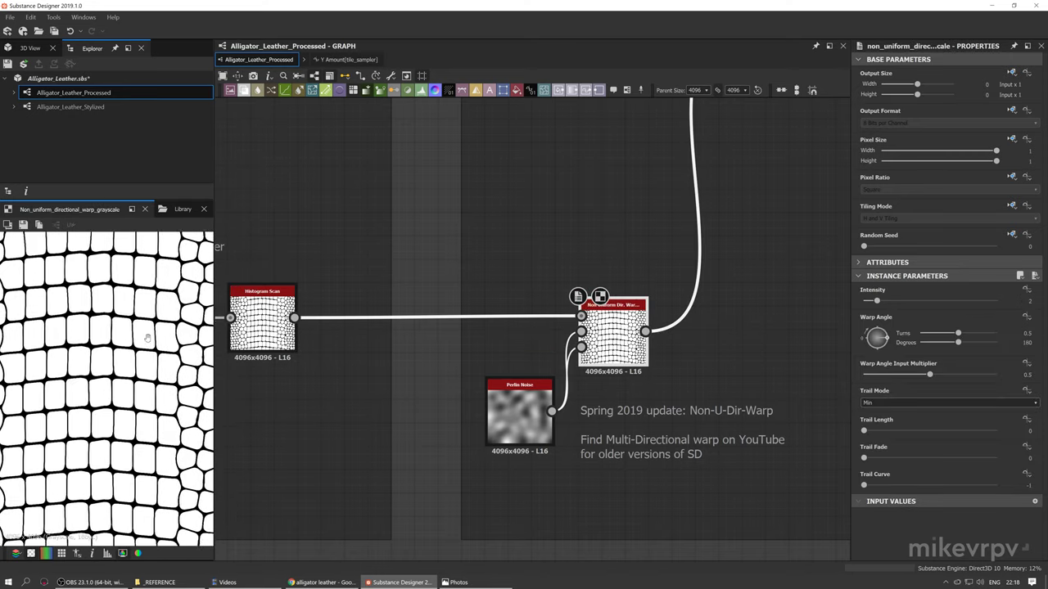
{"action": "double_click", "coordinate": [250, 326]}
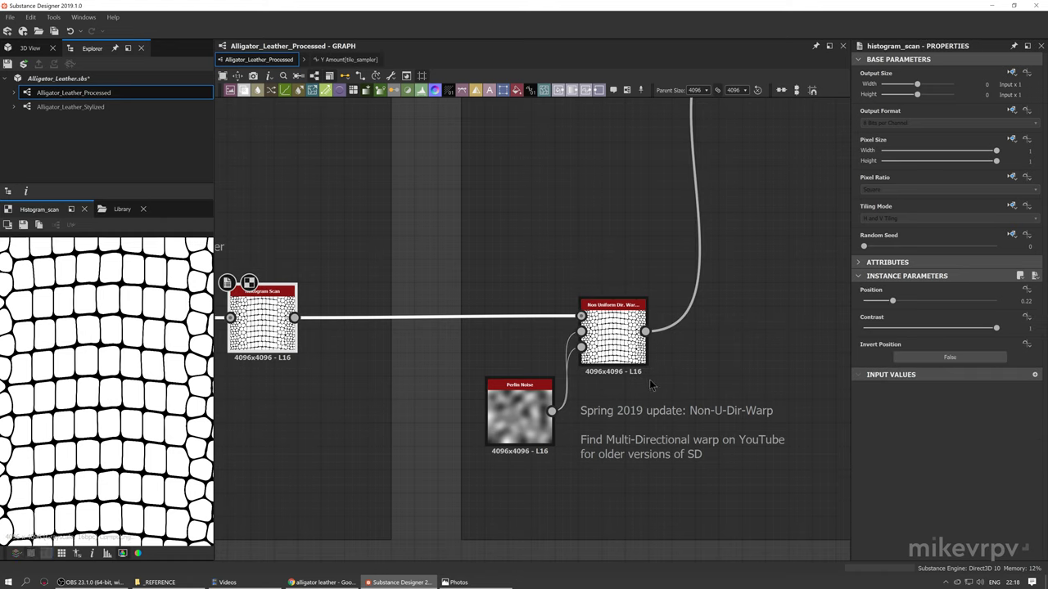
{"action": "double_click", "coordinate": [605, 351]}
{"action": "middle_click_drag", "start_coordinate": [126, 534], "coordinate": [155, 500]}
{"action": "scroll", "coordinate": [160, 453], "scroll_direction": "down", "scroll_amount": 3}
{"action": "scroll", "coordinate": [648, 417], "scroll_direction": "down", "scroll_amount": 2}
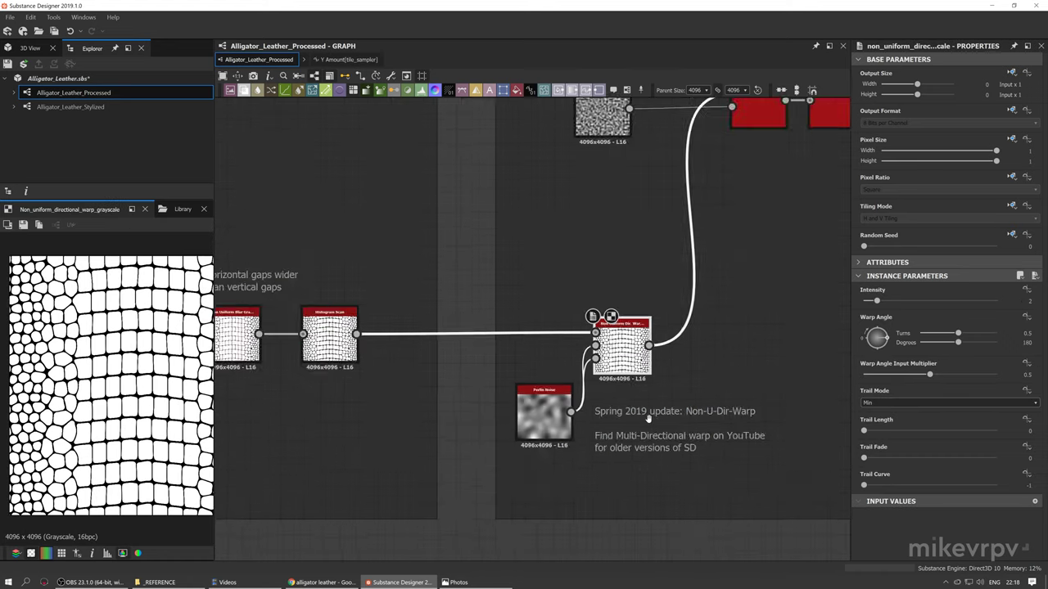
Preview the Perlin Noise that feeds the Slope Blur Grayscale in the Warp Variation frame
{"action": "middle_click_drag", "start_coordinate": [647, 417], "coordinate": [540, 477]}
{"action": "middle_click_drag", "start_coordinate": [615, 366], "coordinate": [564, 371]}
{"action": "scroll", "coordinate": [564, 235], "scroll_direction": "up", "scroll_amount": 1}
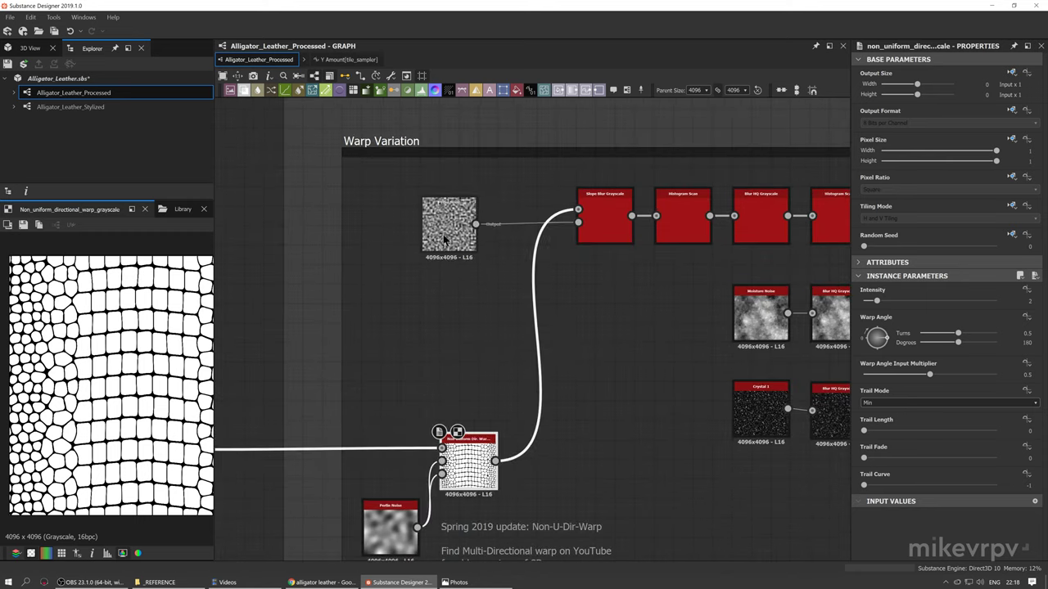
{"action": "left_click", "coordinate": [462, 230]}
{"action": "scroll", "coordinate": [490, 296], "scroll_direction": "up", "scroll_amount": 2}
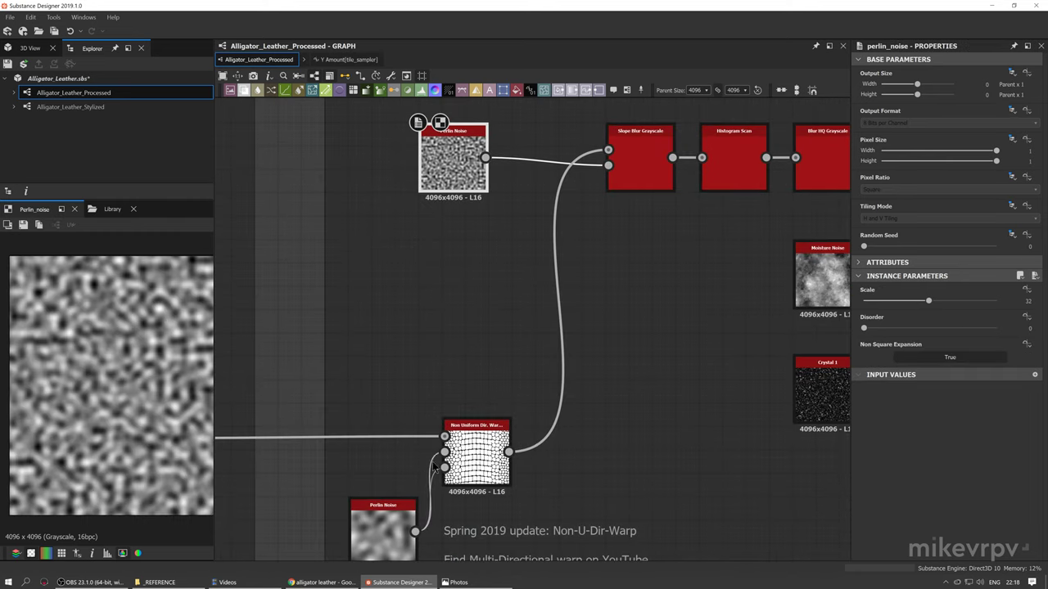
Compare the Scale setting and pattern of the directional warp's Perlin Noise with those of the slope blur's Perlin Noise
{"action": "left_click", "coordinate": [384, 528]}
{"action": "middle_click_drag", "start_coordinate": [653, 383], "coordinate": [665, 347]}
{"action": "scroll", "coordinate": [665, 347], "scroll_direction": "down", "scroll_amount": 1}
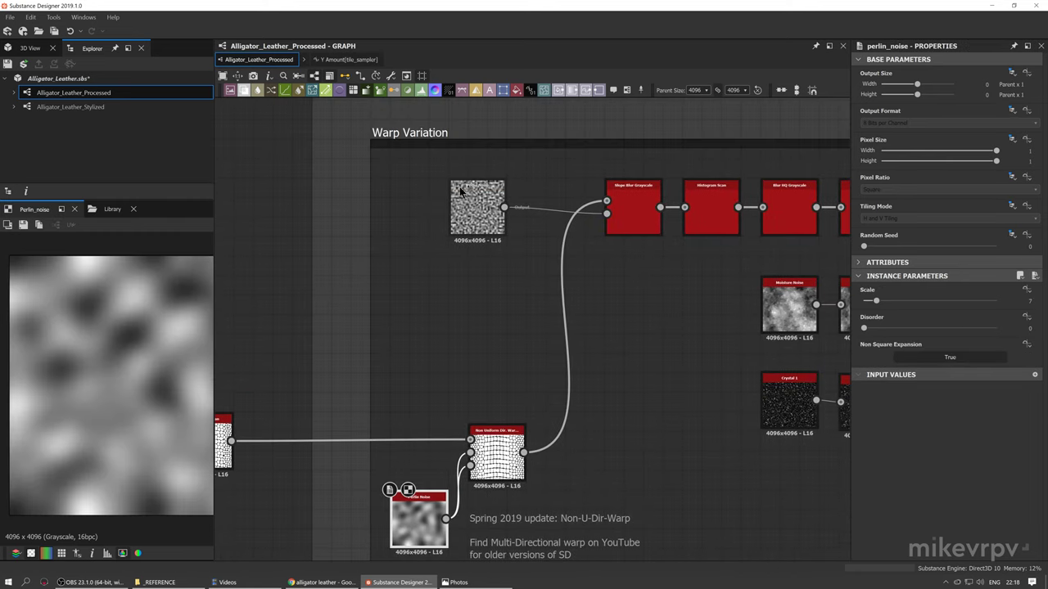
{"action": "left_click", "coordinate": [477, 206]}
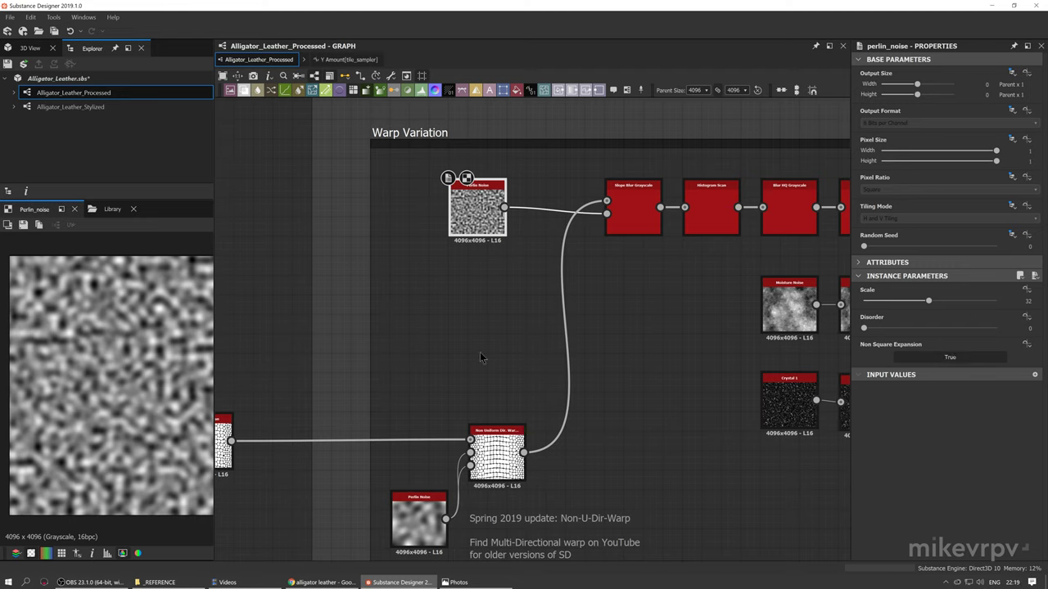
{"action": "left_click", "coordinate": [418, 522]}
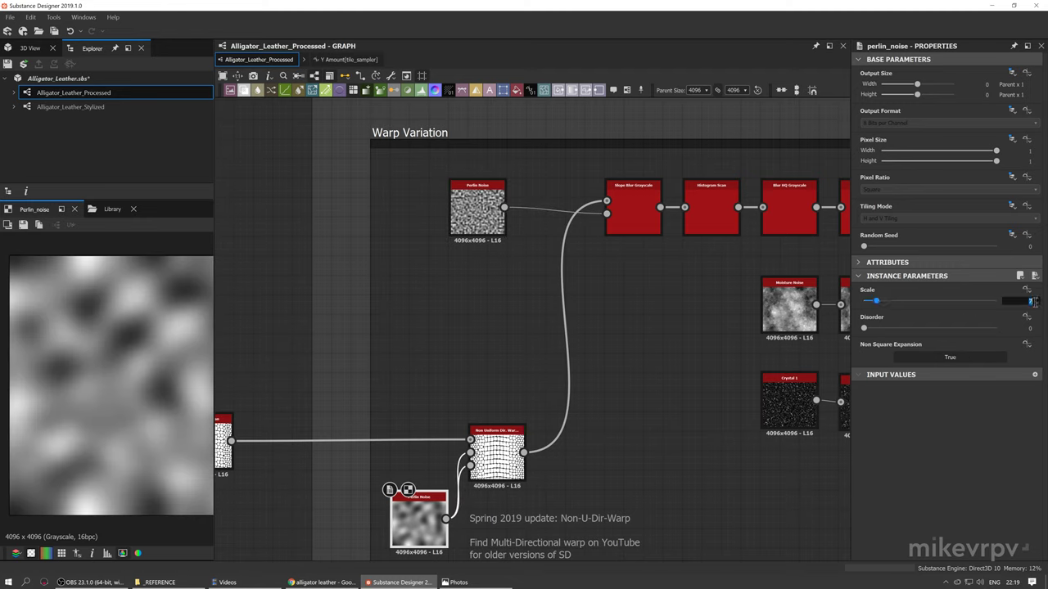
{"action": "left_click", "coordinate": [478, 208]}
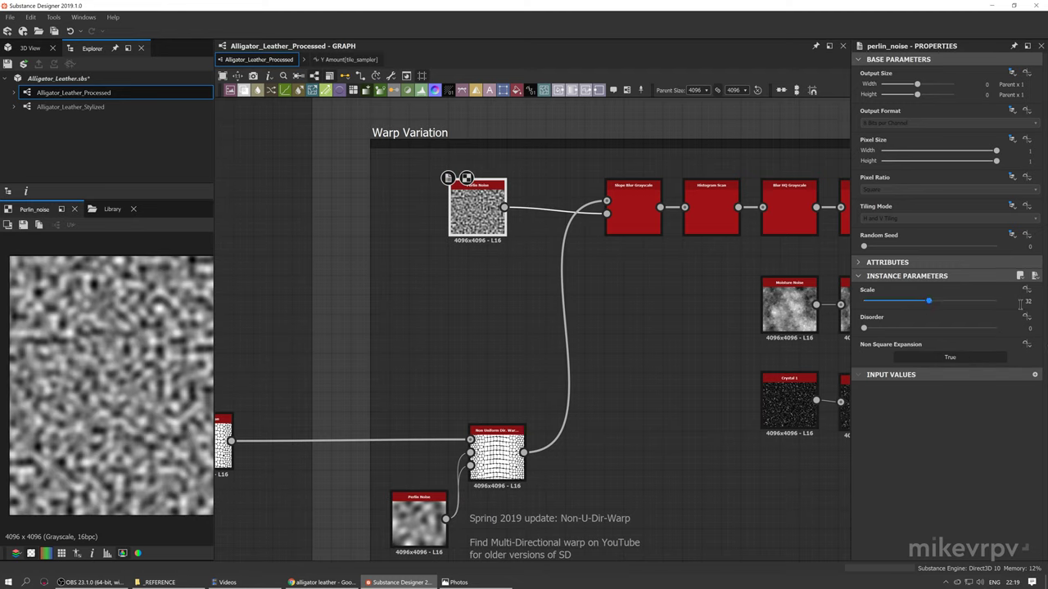
Preview the Slope Blur Grayscale in the Warp Variation frame and examine its scale edges up close
{"action": "left_click", "coordinate": [644, 213]}
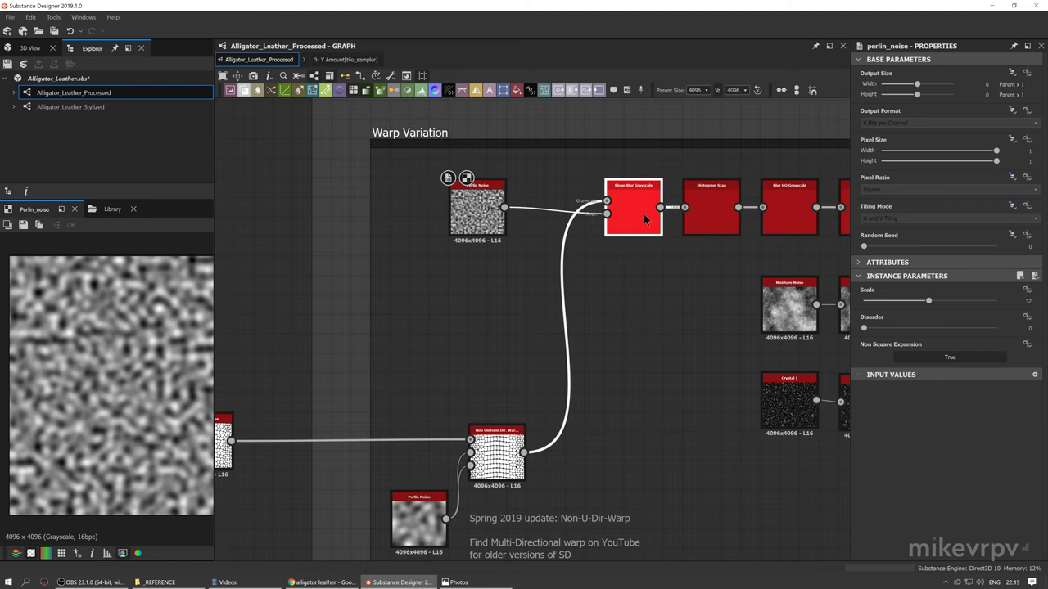
{"action": "scroll", "coordinate": [116, 351], "scroll_direction": "up", "scroll_amount": 6}
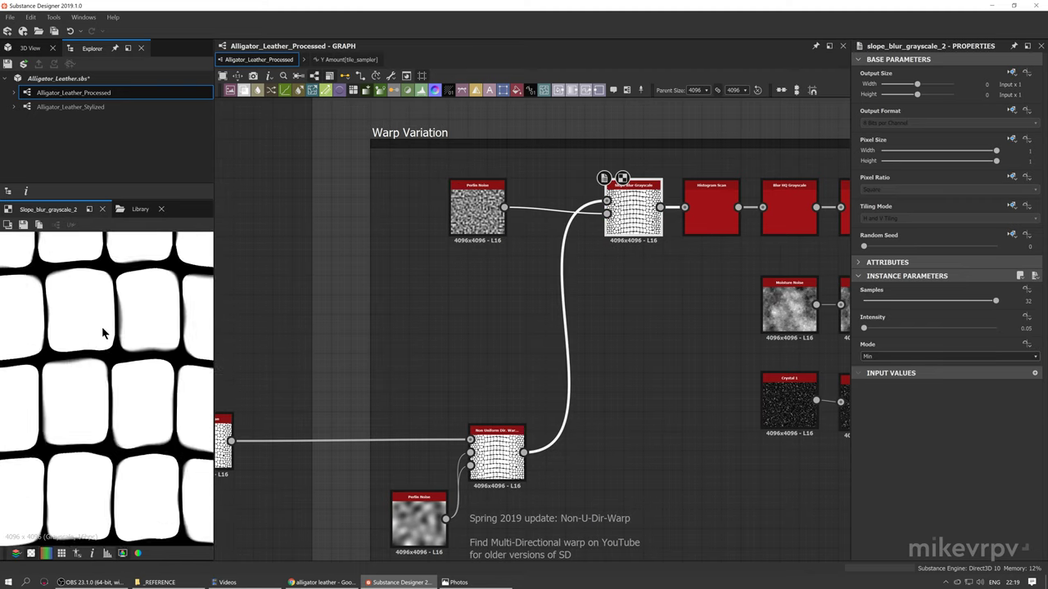
Compare the Slope Blur Grayscale output with the Non Uniform Directional Warp feeding it, examining the cell edges up close
{"action": "left_click", "coordinate": [491, 458]}
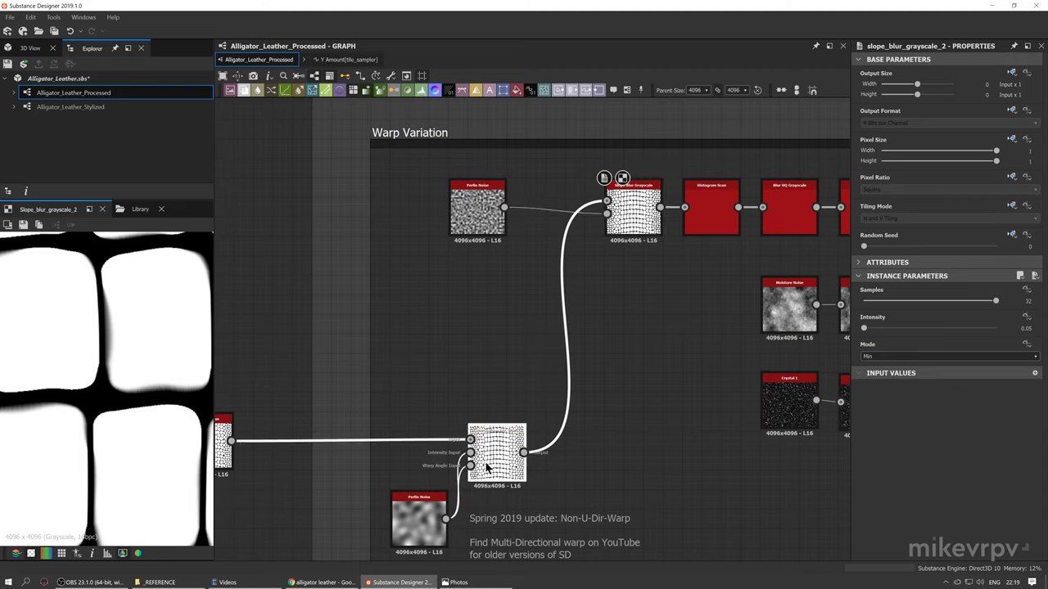
{"action": "left_click", "coordinate": [640, 223]}
{"action": "middle_click_drag", "start_coordinate": [113, 371], "coordinate": [92, 387]}
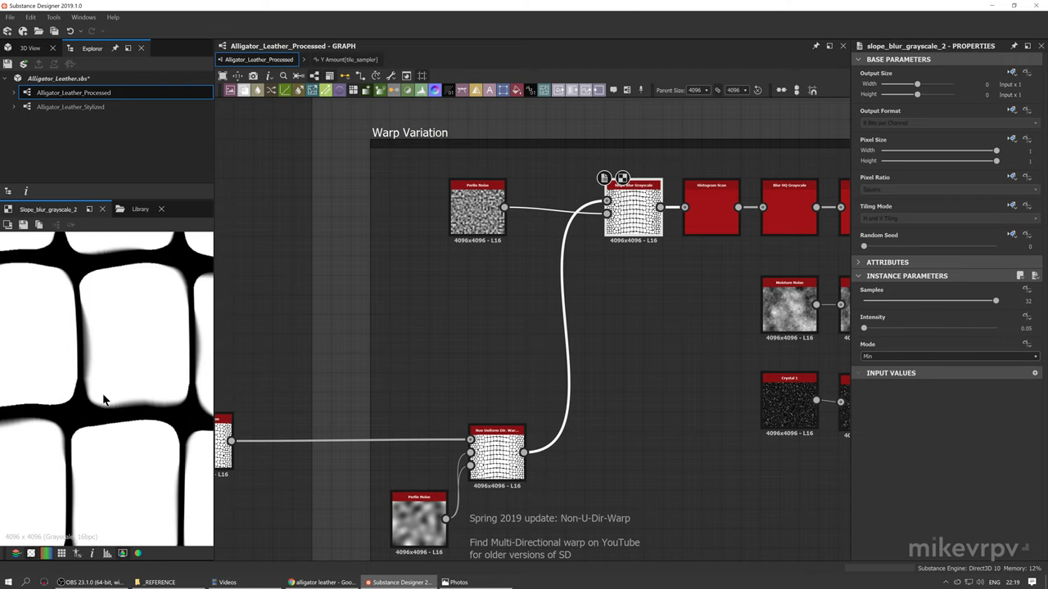
{"action": "scroll", "coordinate": [115, 381], "scroll_direction": "down", "scroll_amount": 4}
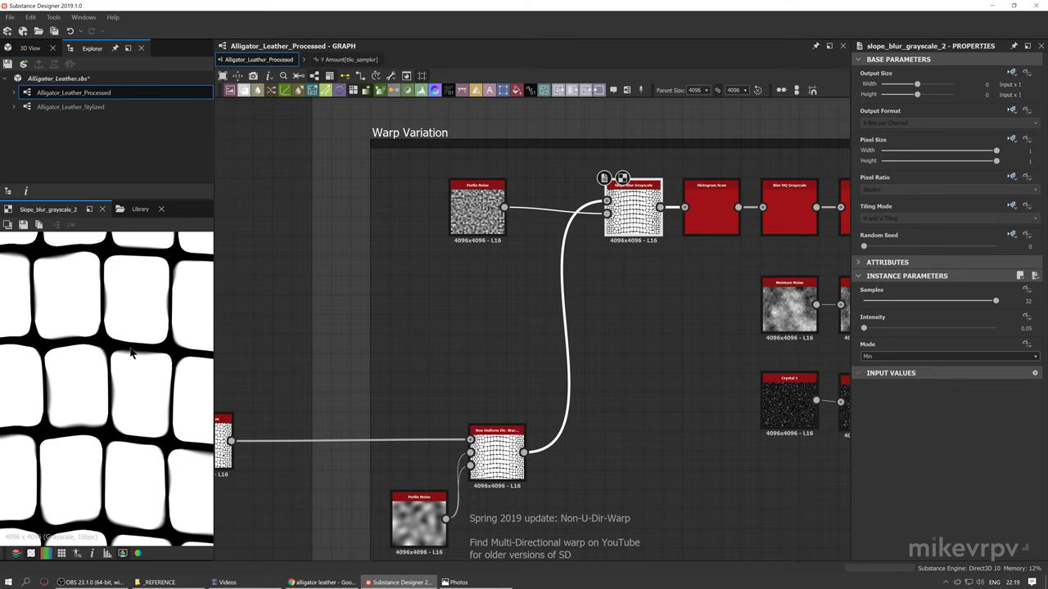
{"action": "middle_click_drag", "start_coordinate": [106, 332], "coordinate": [123, 390]}
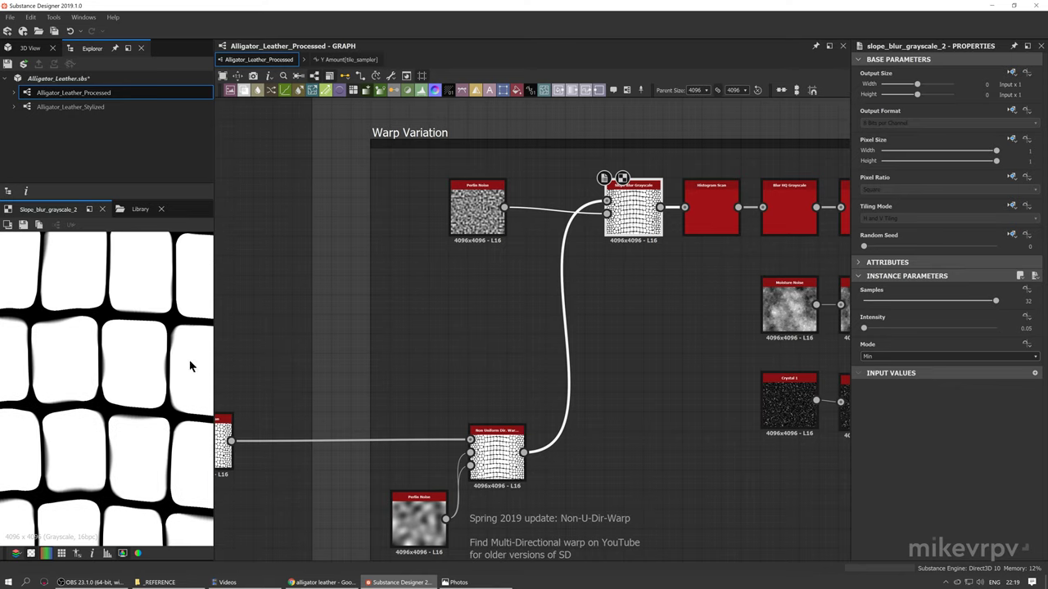
{"action": "middle_click_drag", "start_coordinate": [190, 363], "coordinate": [144, 368]}
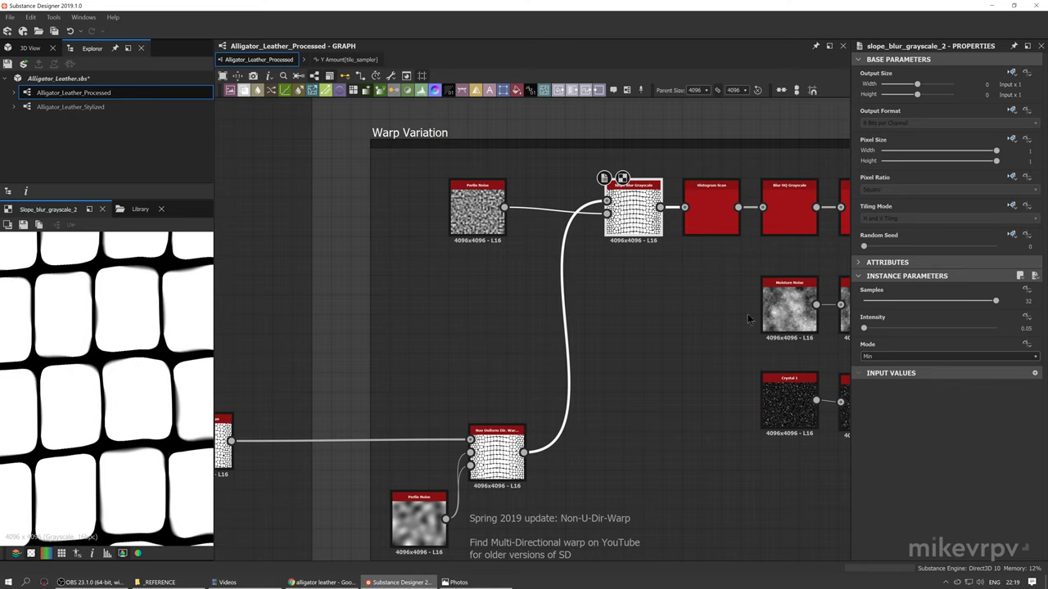
Preview the Histogram Scan that follows the Slope Blur Grayscale and examine the cell outlines across the pattern
{"action": "double_click", "coordinate": [714, 219]}
{"action": "scroll", "coordinate": [115, 343], "scroll_direction": "down", "scroll_amount": 2}
{"action": "middle_click_drag", "start_coordinate": [114, 330], "coordinate": [122, 377]}
{"action": "scroll", "coordinate": [134, 374], "scroll_direction": "up", "scroll_amount": 3}
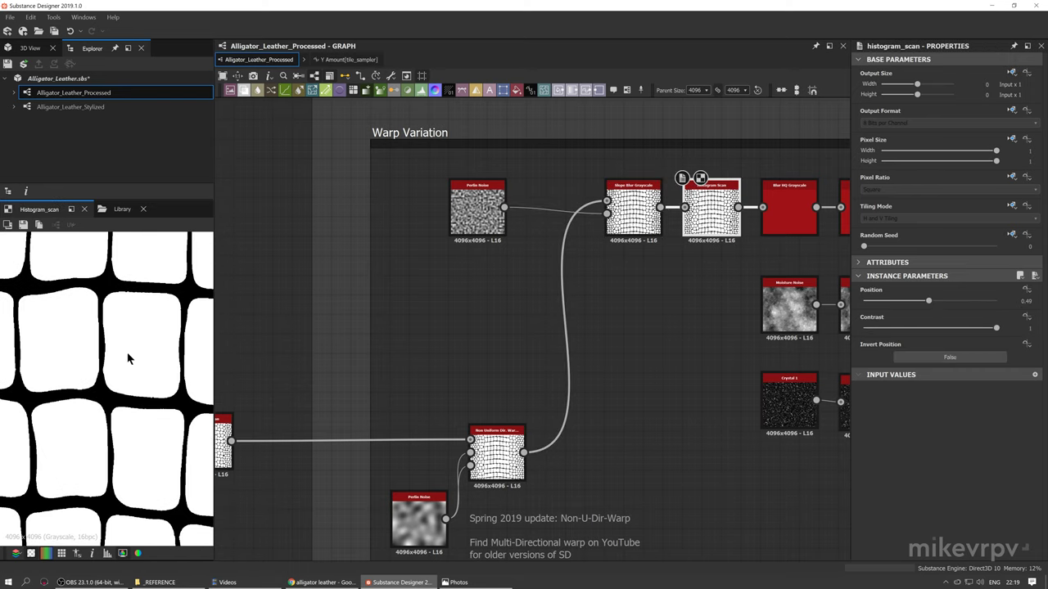
{"action": "middle_click_drag", "start_coordinate": [118, 292], "coordinate": [92, 356]}
{"action": "middle_click_drag", "start_coordinate": [128, 415], "coordinate": [73, 440]}
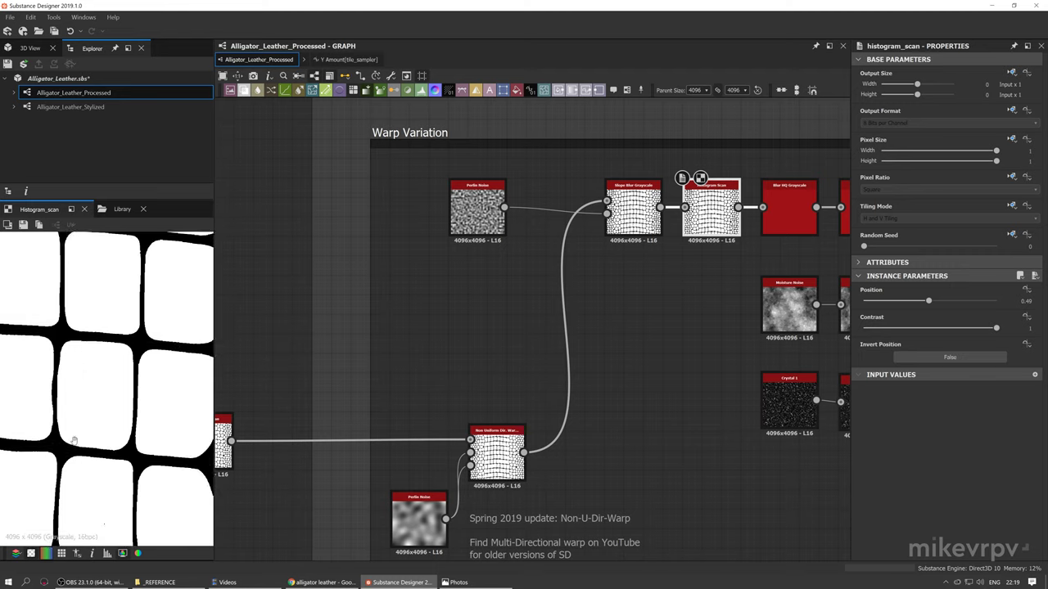
{"action": "scroll", "coordinate": [89, 407], "scroll_direction": "down", "scroll_amount": 2}
{"action": "middle_click_drag", "start_coordinate": [131, 381], "coordinate": [94, 382]}
{"action": "scroll", "coordinate": [93, 382], "scroll_direction": "down", "scroll_amount": 2}
{"action": "middle_click_drag", "start_coordinate": [105, 383], "coordinate": [162, 437]}
{"action": "middle_click_drag", "start_coordinate": [121, 364], "coordinate": [168, 287]}
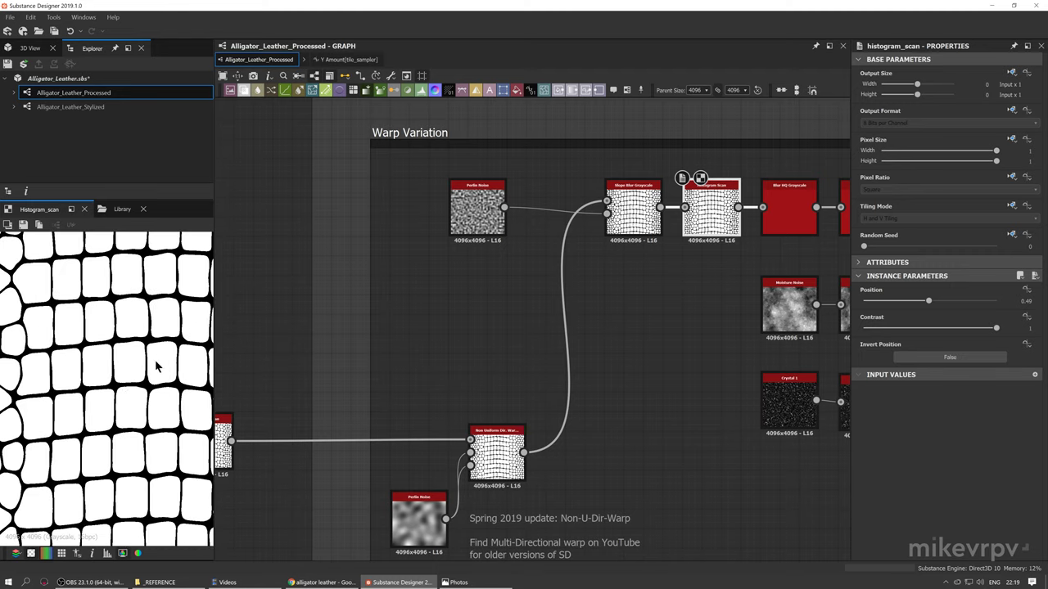
{"action": "scroll", "coordinate": [159, 365], "scroll_direction": "up", "scroll_amount": 2}
Compare the Non Uniform Directional Warp output with the first Histogram Scan output in the 2D preview
{"action": "double_click", "coordinate": [487, 446]}
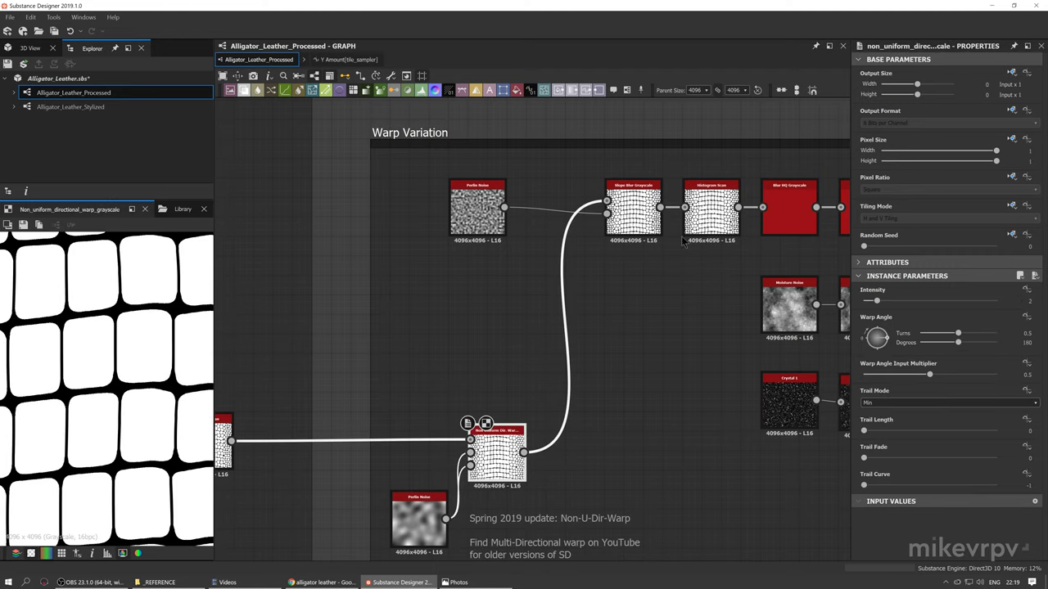
{"action": "double_click", "coordinate": [696, 213]}
{"action": "scroll", "coordinate": [115, 408], "scroll_direction": "down", "scroll_amount": 2}
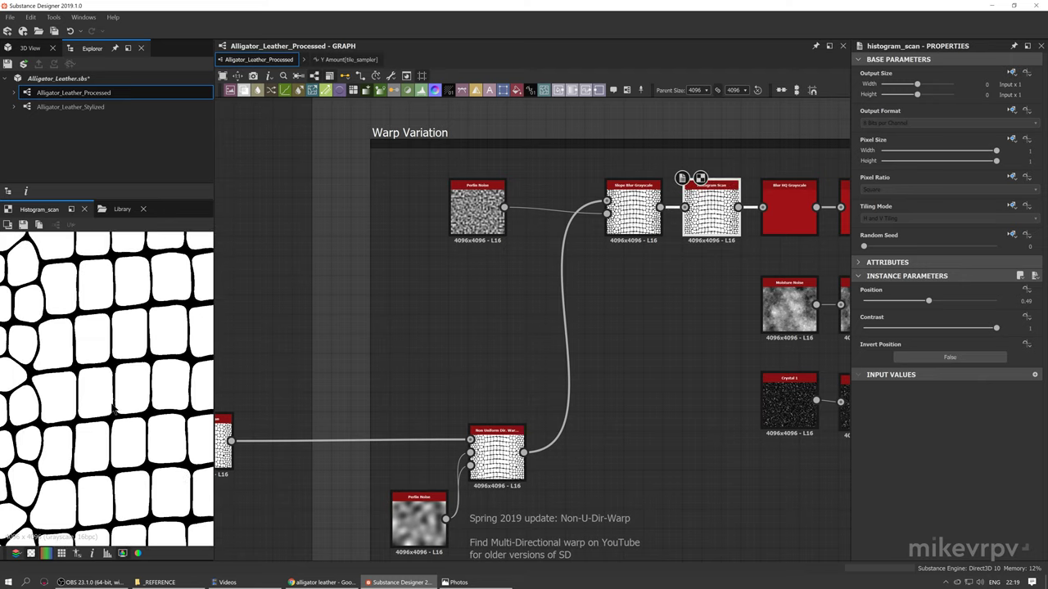
{"action": "middle_click_drag", "start_coordinate": [126, 407], "coordinate": [109, 413]}
{"action": "scroll", "coordinate": [110, 414], "scroll_direction": "down", "scroll_amount": 1}
{"action": "middle_click_drag", "start_coordinate": [139, 474], "coordinate": [126, 427]}
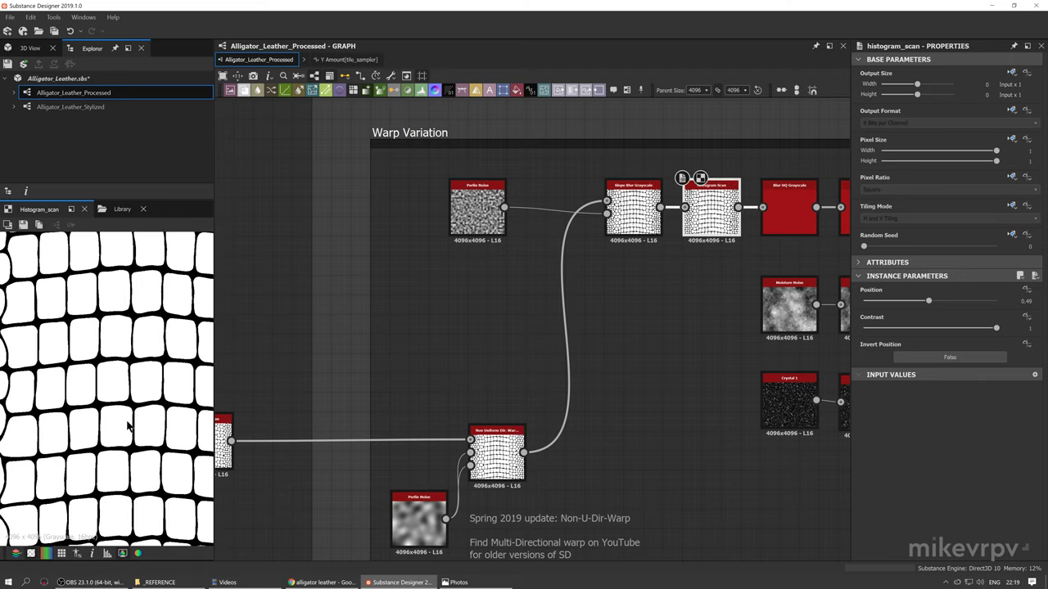
Preview the upper-row Blur HQ Grayscale, followed by the second Histogram Scan, and examine the smoothed cell pattern
{"action": "middle_click_drag", "start_coordinate": [778, 427], "coordinate": [636, 419]}
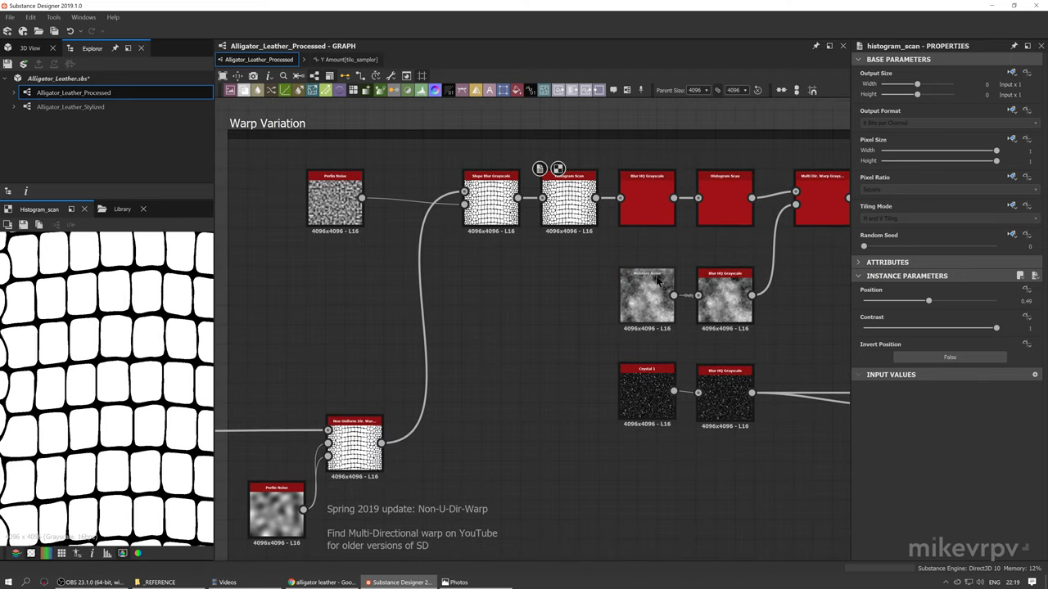
{"action": "middle_click_drag", "start_coordinate": [651, 280], "coordinate": [608, 293]}
{"action": "double_click", "coordinate": [615, 232]}
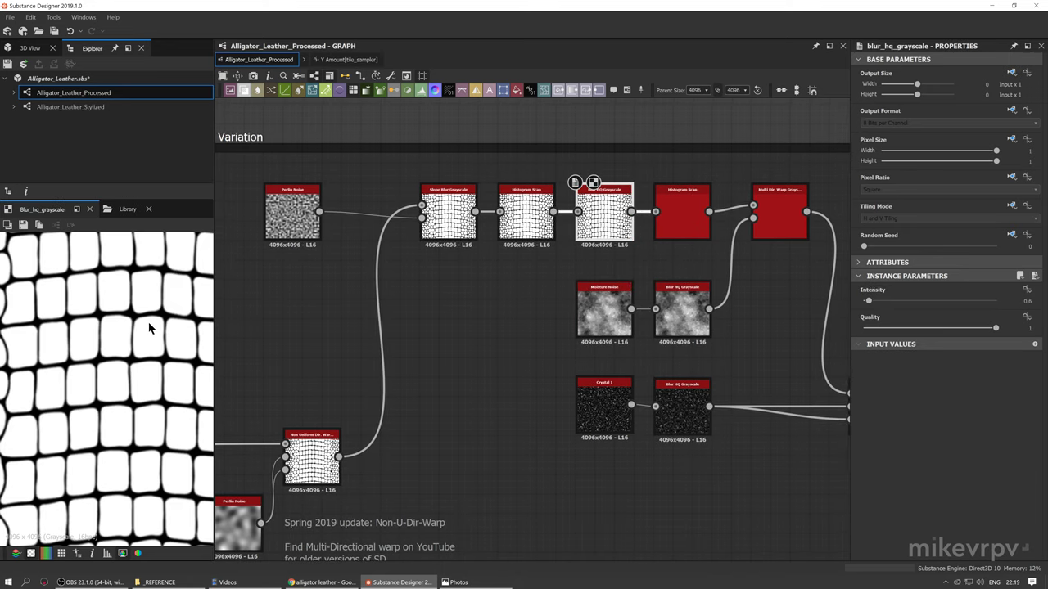
{"action": "double_click", "coordinate": [682, 219]}
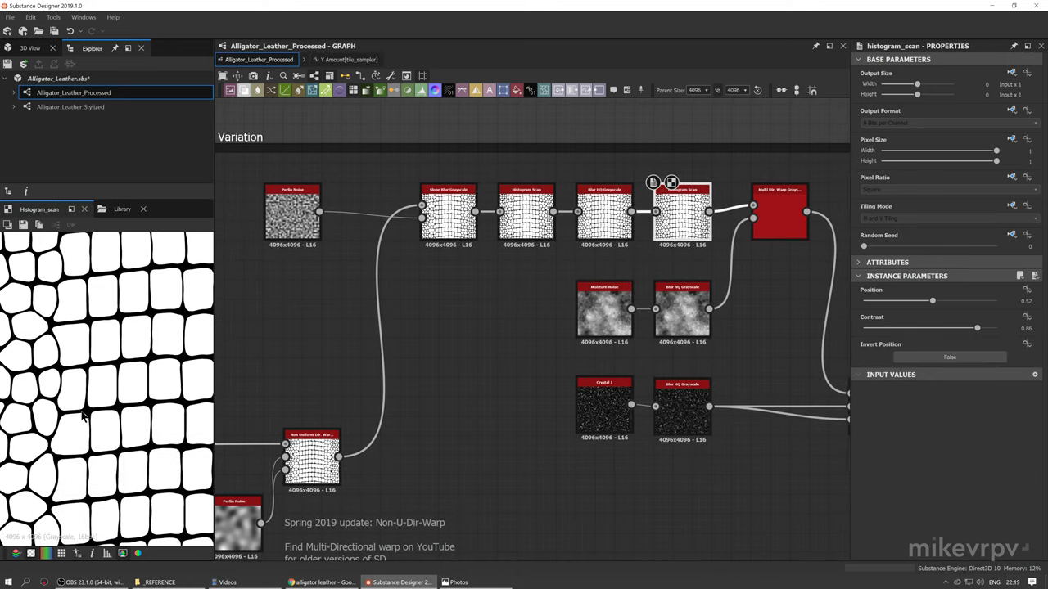
{"action": "scroll", "coordinate": [82, 417], "scroll_direction": "down", "scroll_amount": 4}
Compare the Moisture Noise with its Blur HQ Grayscale version in the 2D preview, checking how the fine detail is softened
{"action": "middle_click_drag", "start_coordinate": [435, 396], "coordinate": [379, 379]}
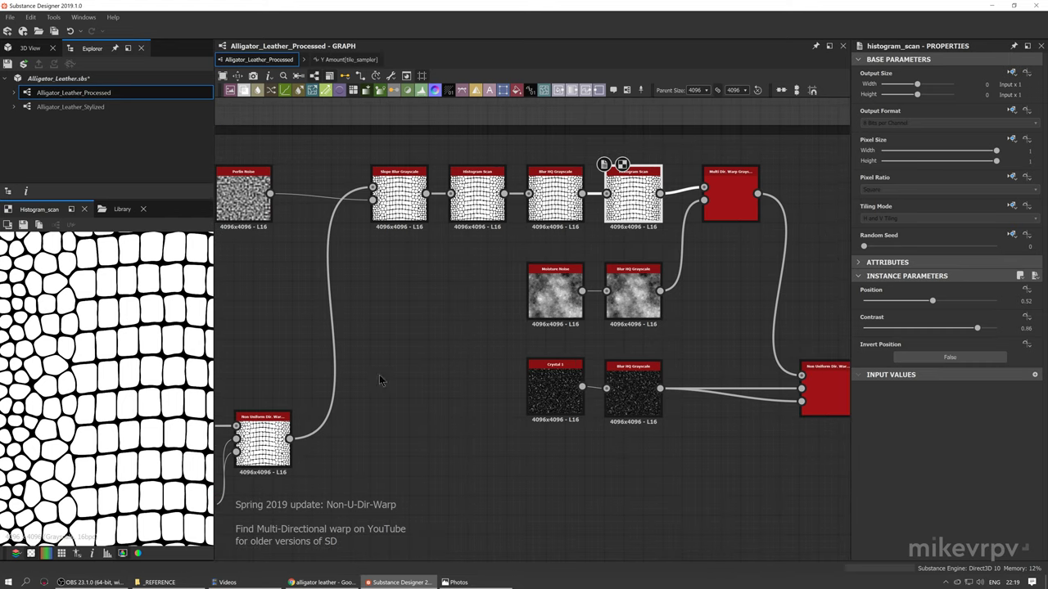
{"action": "left_click", "coordinate": [745, 240]}
{"action": "middle_click_drag", "start_coordinate": [693, 247], "coordinate": [661, 249]}
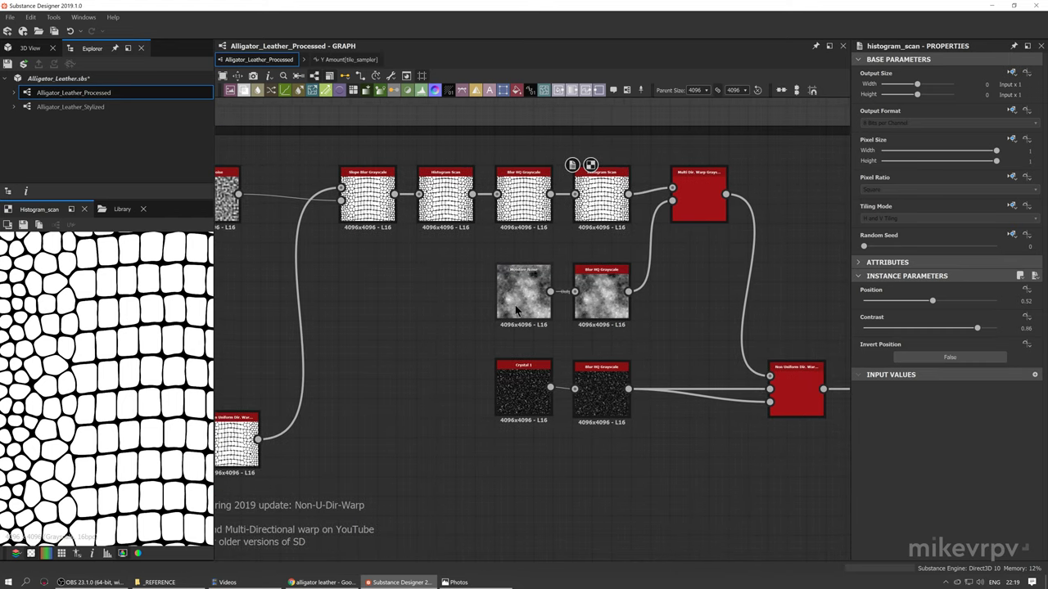
{"action": "double_click", "coordinate": [515, 310]}
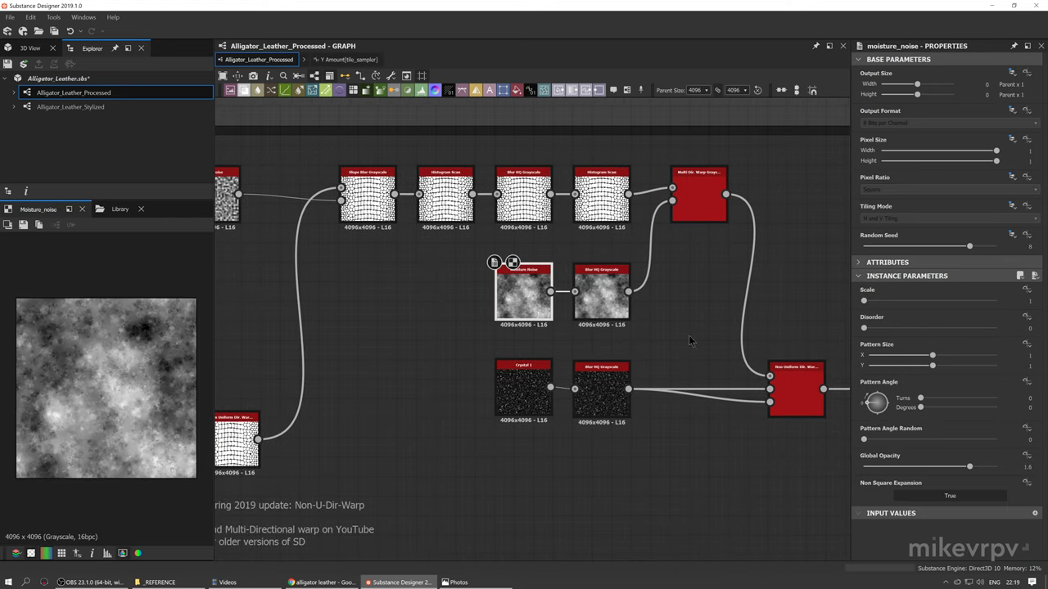
{"action": "double_click", "coordinate": [602, 294]}
{"action": "scroll", "coordinate": [112, 376], "scroll_direction": "up", "scroll_amount": 3}
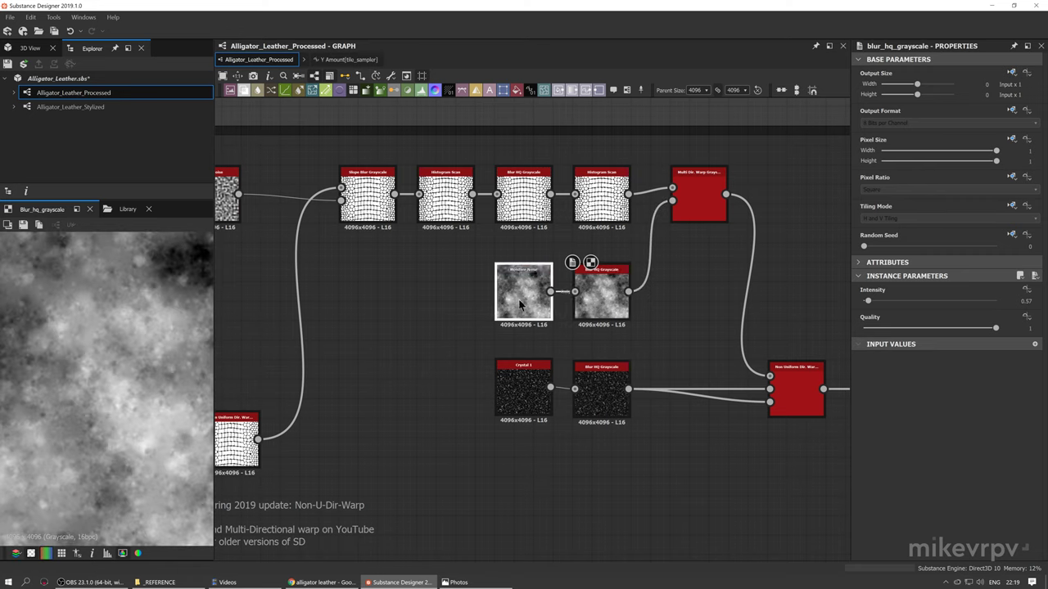
{"action": "double_click", "coordinate": [519, 305]}
{"action": "double_click", "coordinate": [601, 299]}
{"action": "scroll", "coordinate": [85, 373], "scroll_direction": "up", "scroll_amount": 3}
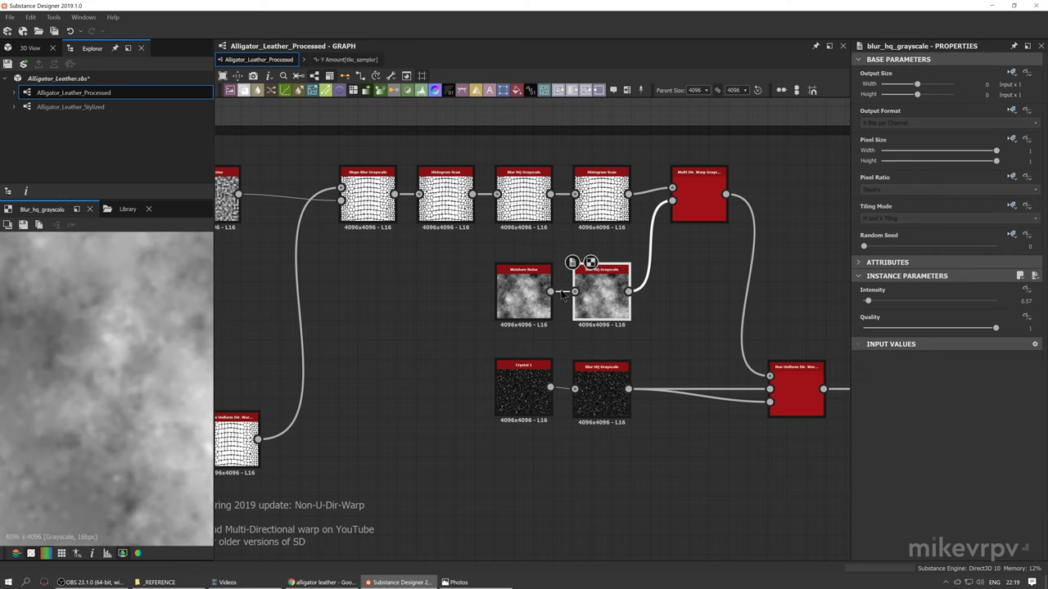
{"action": "double_click", "coordinate": [532, 296]}
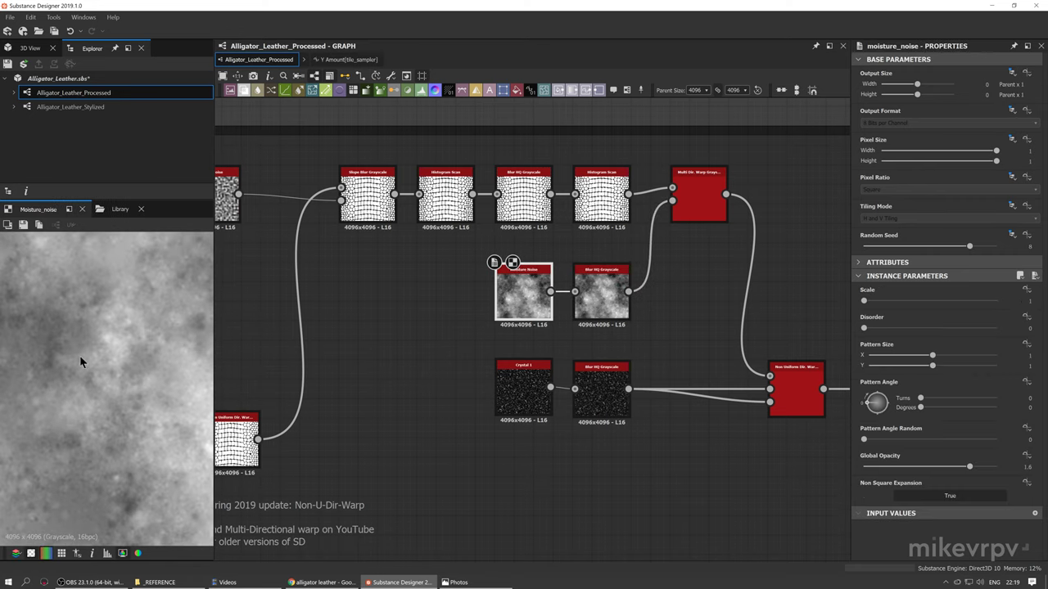
{"action": "scroll", "coordinate": [57, 368], "scroll_direction": "up", "scroll_amount": 2}
{"action": "double_click", "coordinate": [601, 297]}
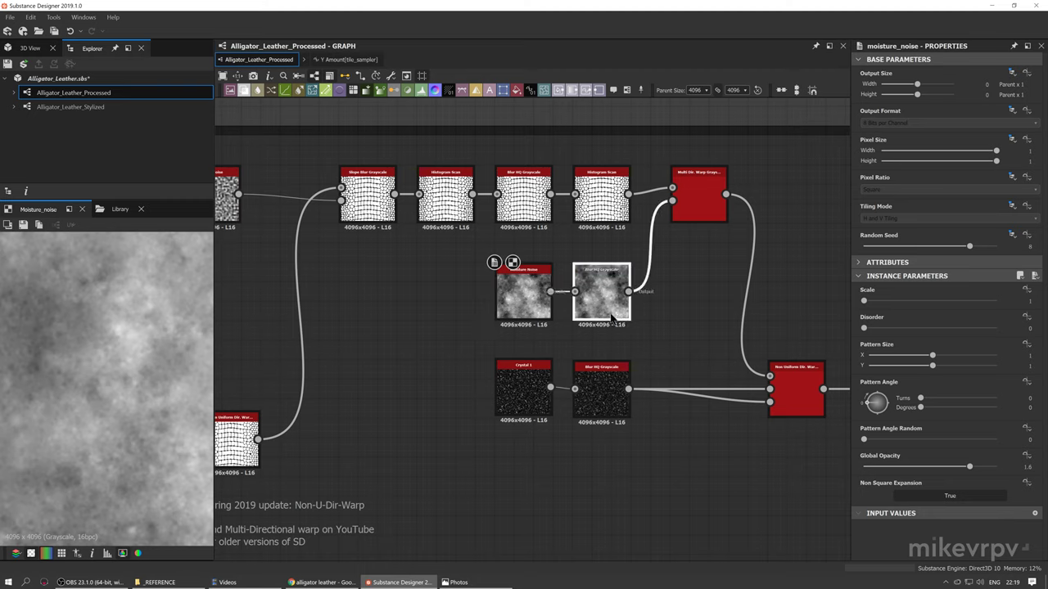
Preview the Multi Directional Warp Grayscale, inspect its cell edges up close, and compare it with the preceding Histogram Scan
{"action": "double_click", "coordinate": [697, 192]}
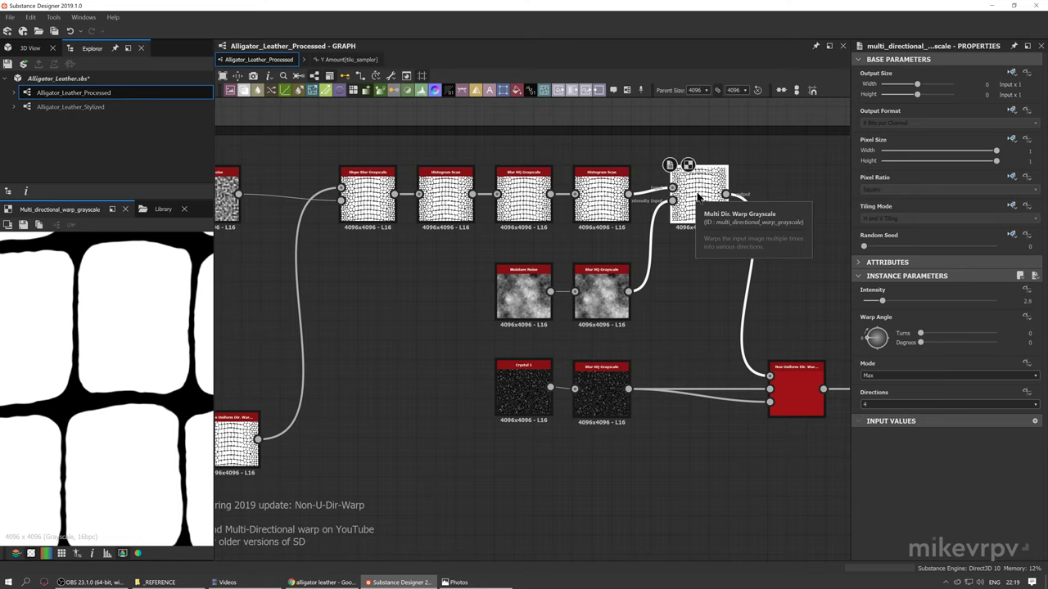
{"action": "scroll", "coordinate": [134, 366], "scroll_direction": "down", "scroll_amount": 3}
{"action": "scroll", "coordinate": [110, 374], "scroll_direction": "up", "scroll_amount": 3}
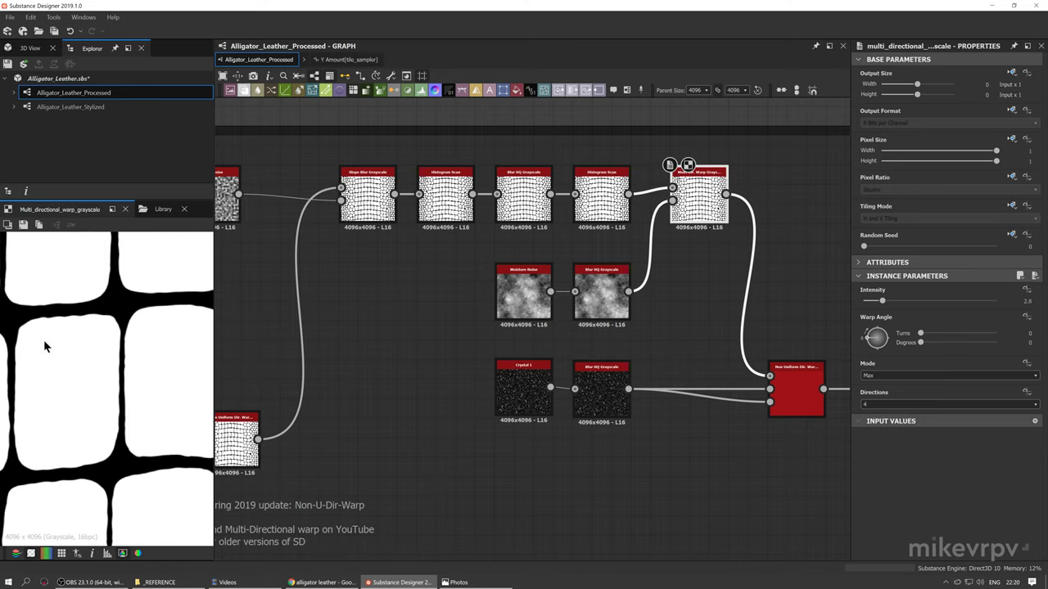
{"action": "middle_click_drag", "start_coordinate": [44, 342], "coordinate": [87, 334]}
{"action": "scroll", "coordinate": [123, 331], "scroll_direction": "up", "scroll_amount": 2}
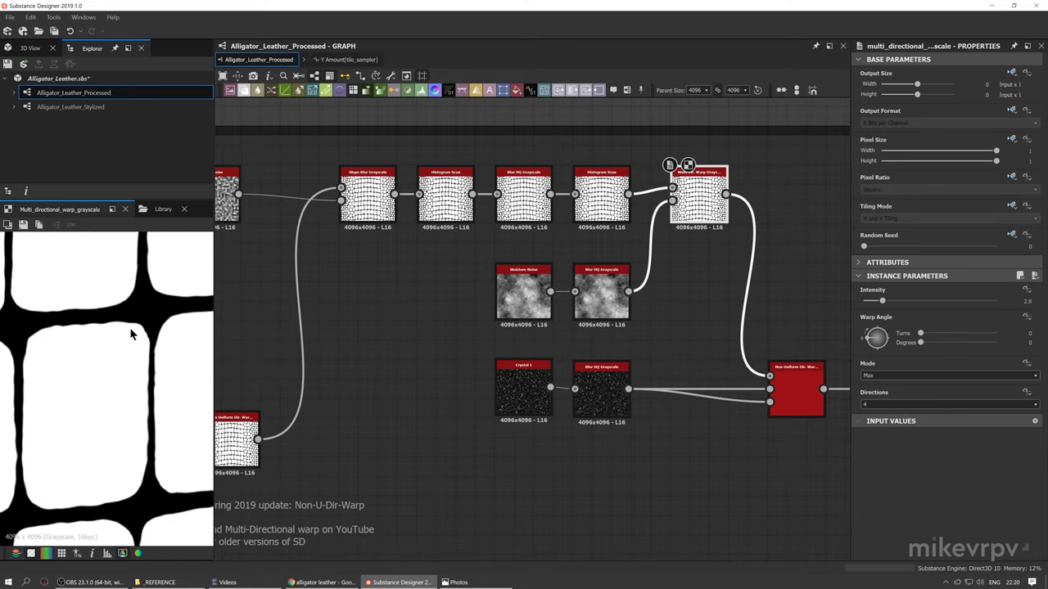
{"action": "scroll", "coordinate": [158, 390], "scroll_direction": "down", "scroll_amount": 2}
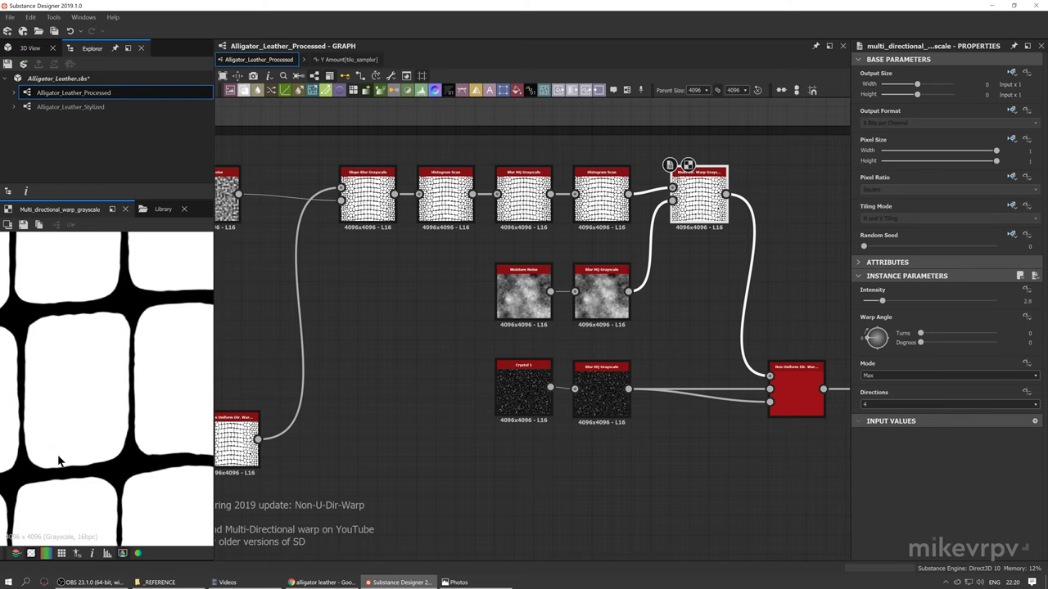
{"action": "scroll", "coordinate": [107, 422], "scroll_direction": "down", "scroll_amount": 3}
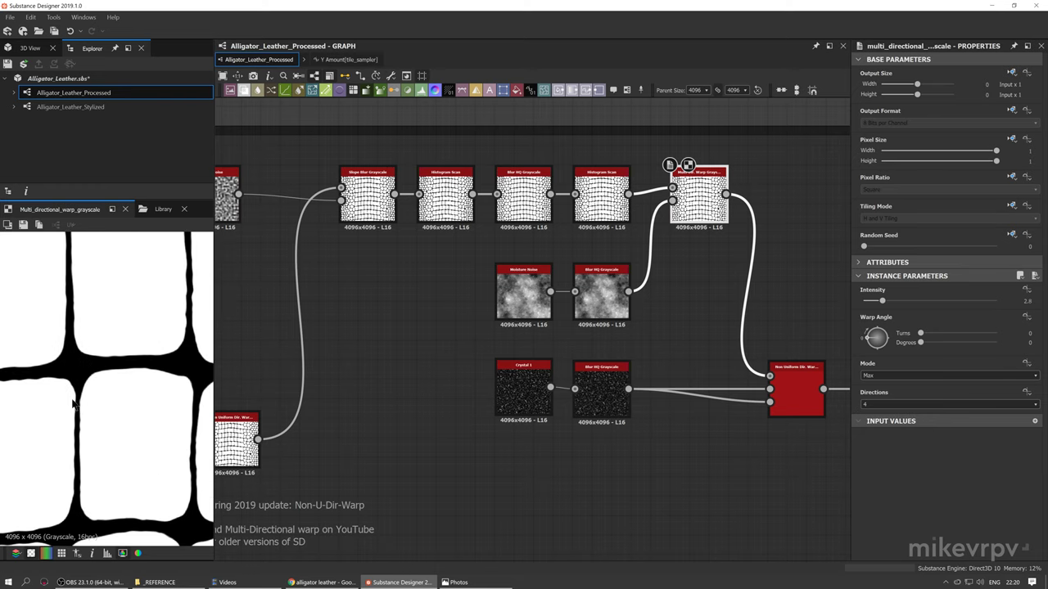
{"action": "double_click", "coordinate": [622, 192]}
{"action": "double_click", "coordinate": [676, 172]}
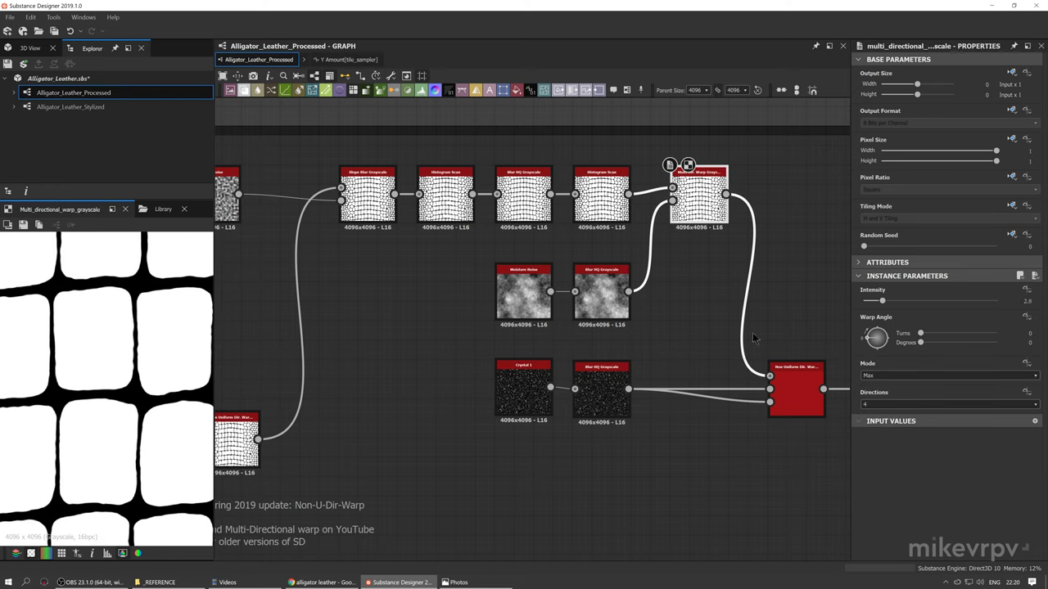
Preview the Crystal 1 noise and the Blur HQ Grayscale connected to it
{"action": "middle_click_drag", "start_coordinate": [754, 338], "coordinate": [582, 306]}
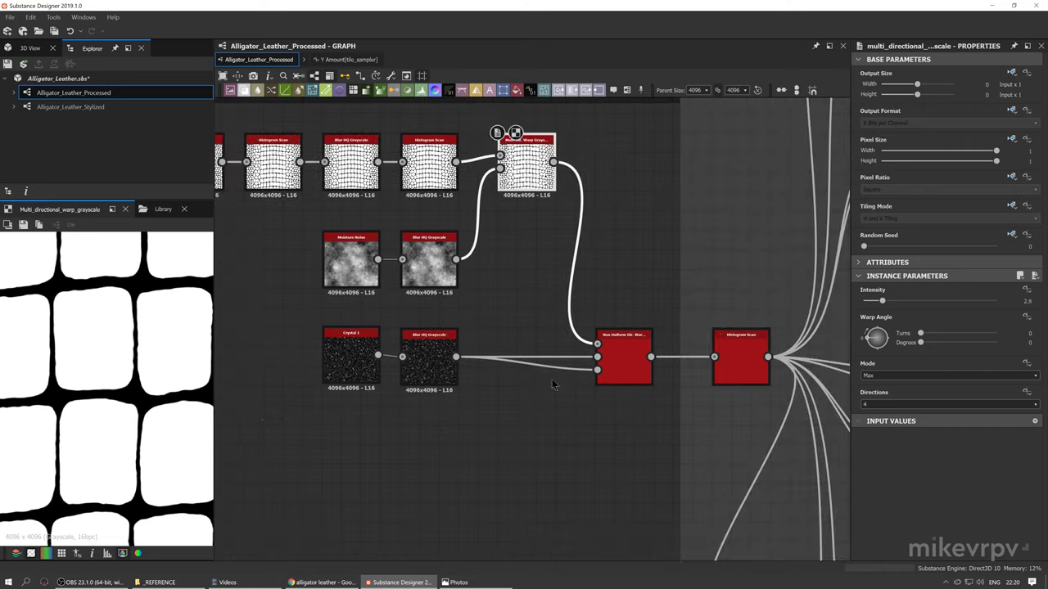
{"action": "double_click", "coordinate": [343, 371]}
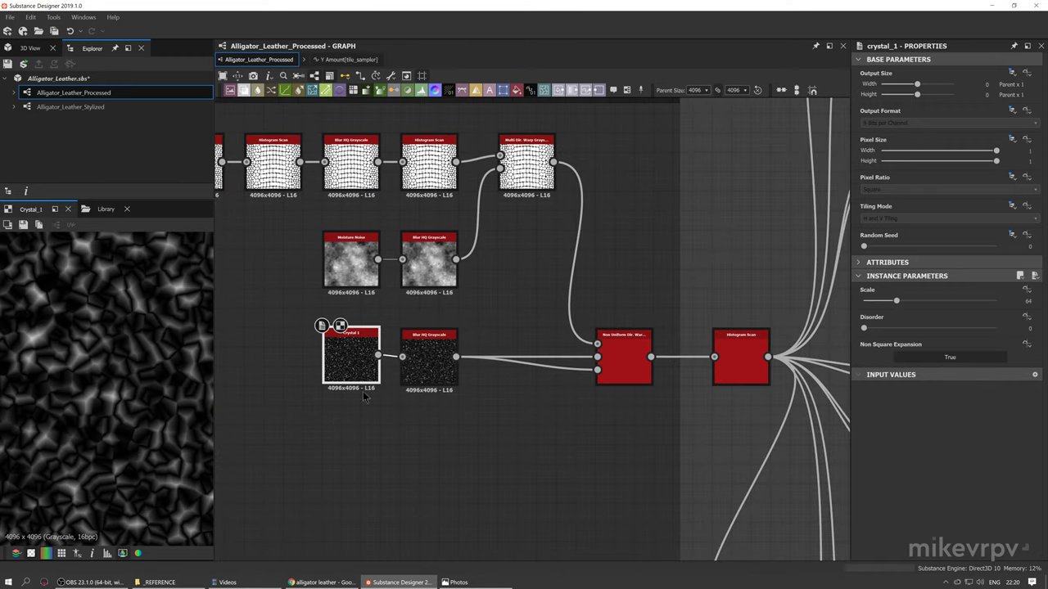
{"action": "left_click", "coordinate": [433, 367]}
{"action": "double_click", "coordinate": [432, 367]}
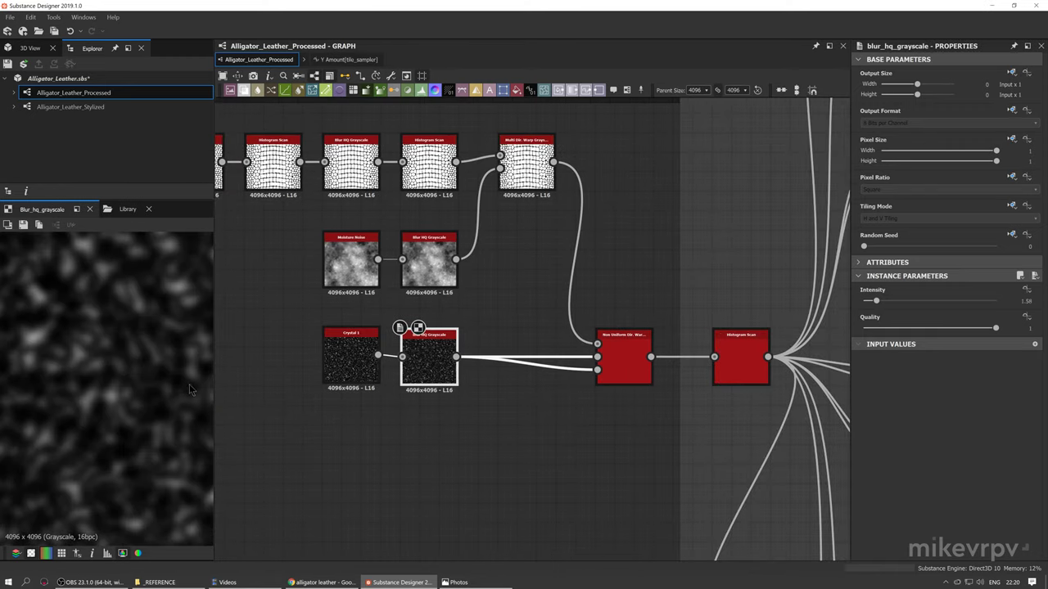
Preview the Non Uniform Directional Warp driven by the blurred crystal noise and compare it with the Multi Directional Warp output
{"action": "double_click", "coordinate": [630, 366]}
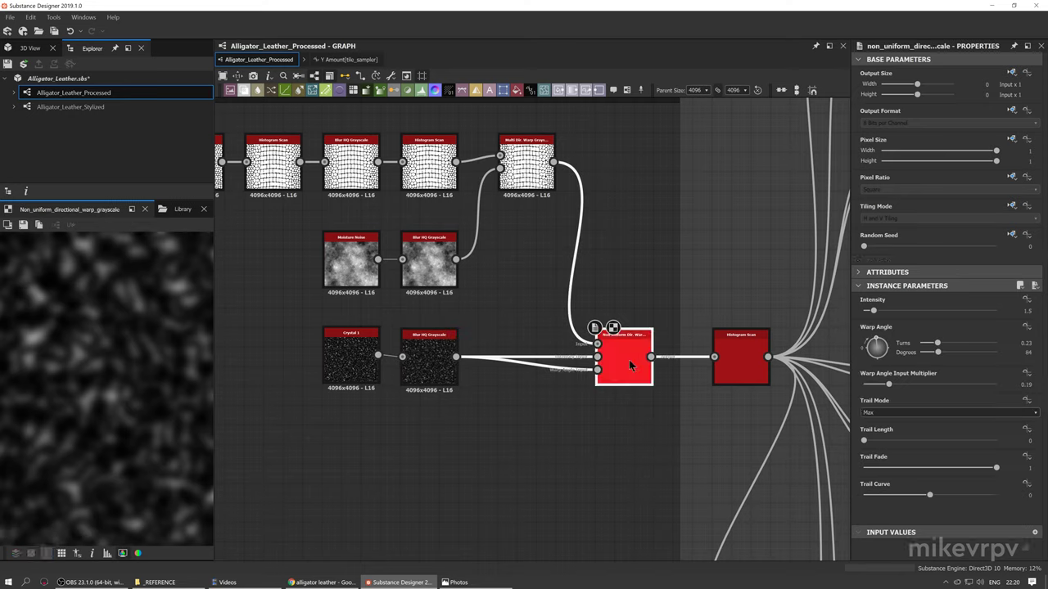
{"action": "left_click", "coordinate": [536, 184]}
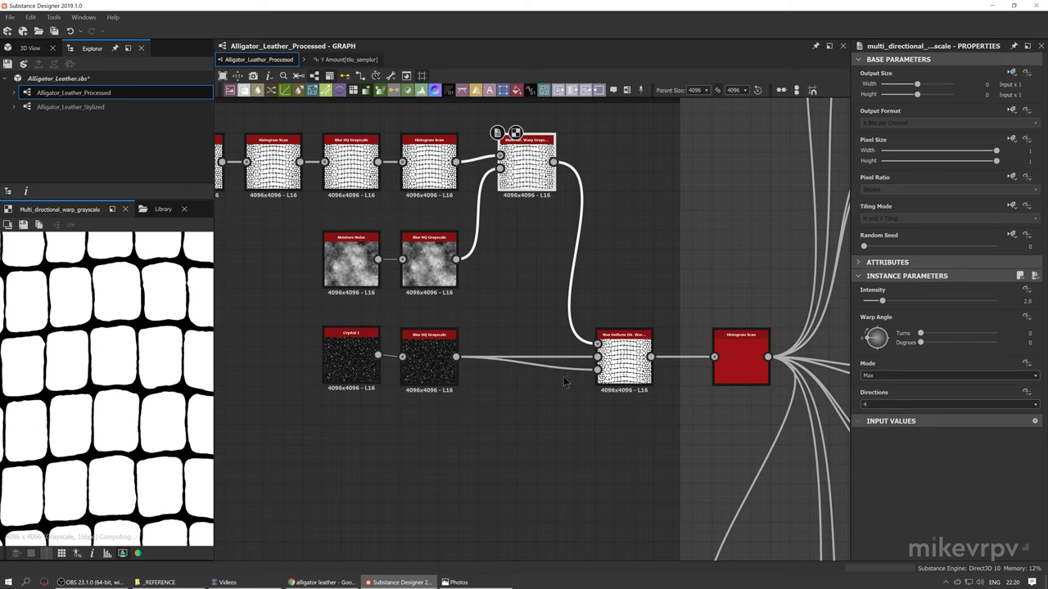
{"action": "left_click", "coordinate": [615, 355]}
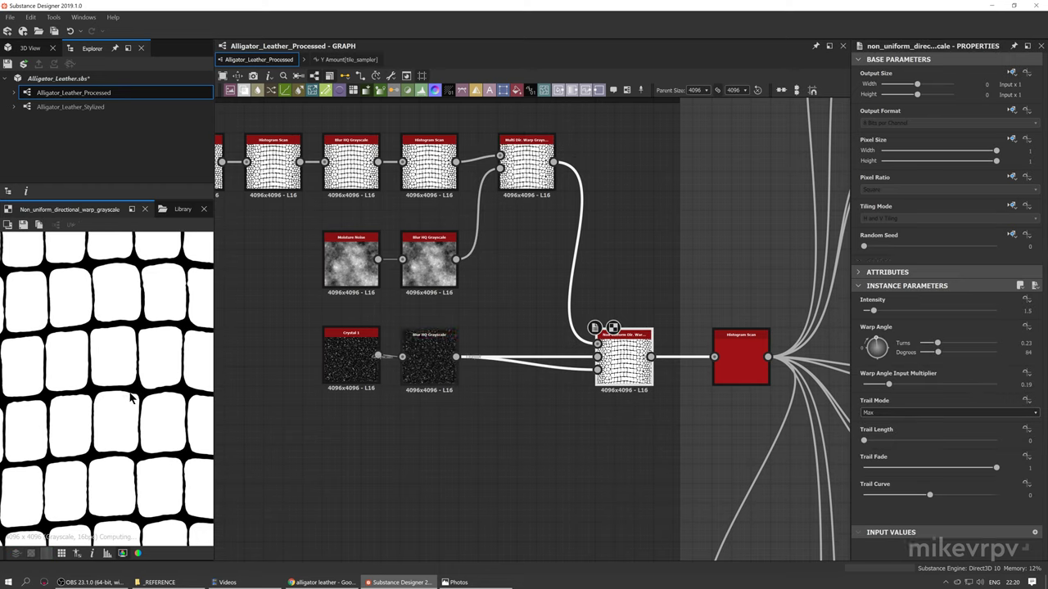
{"action": "left_click", "coordinate": [523, 176]}
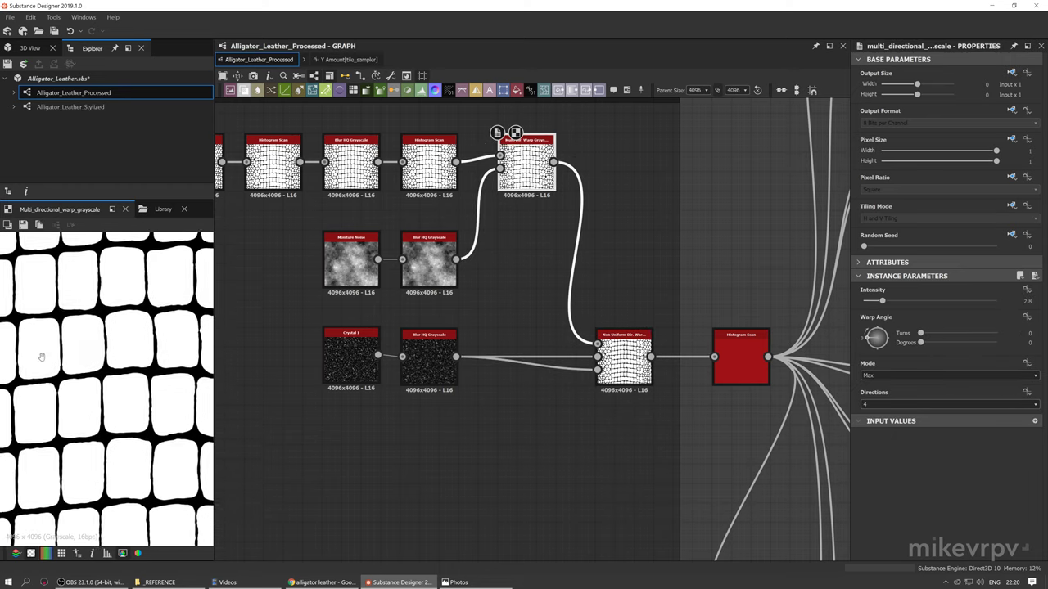
{"action": "left_click", "coordinate": [608, 367]}
{"action": "scroll", "coordinate": [90, 344], "scroll_direction": "down", "scroll_amount": 5}
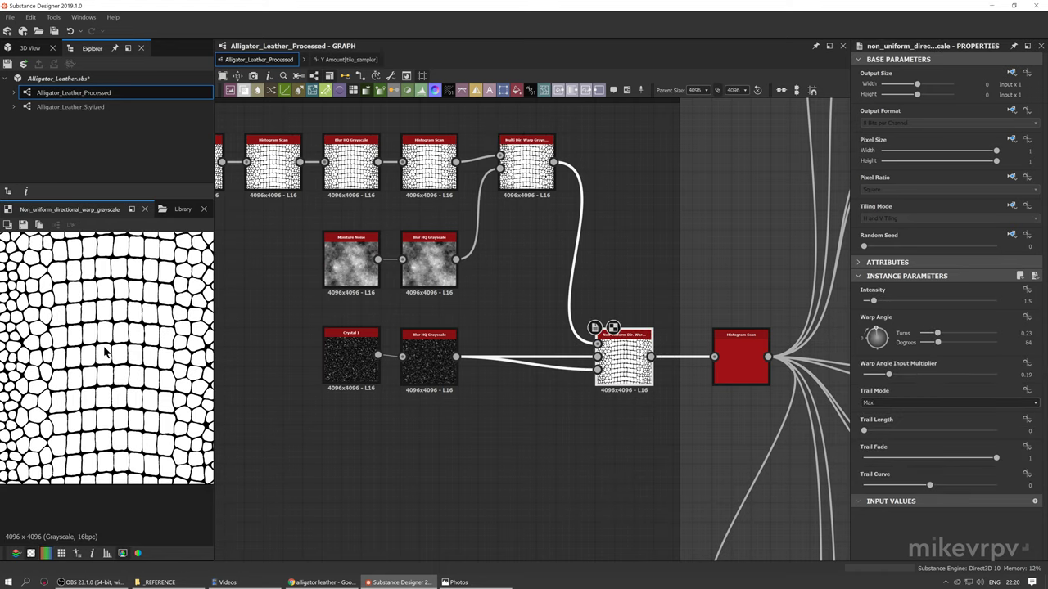
Preview the Histogram Scan that feeds the Warp Variation section, with the whole pattern fitted in the 2D preview
{"action": "scroll", "coordinate": [105, 352], "scroll_direction": "down", "scroll_amount": 3}
{"action": "scroll", "coordinate": [461, 358], "scroll_direction": "down", "scroll_amount": 1}
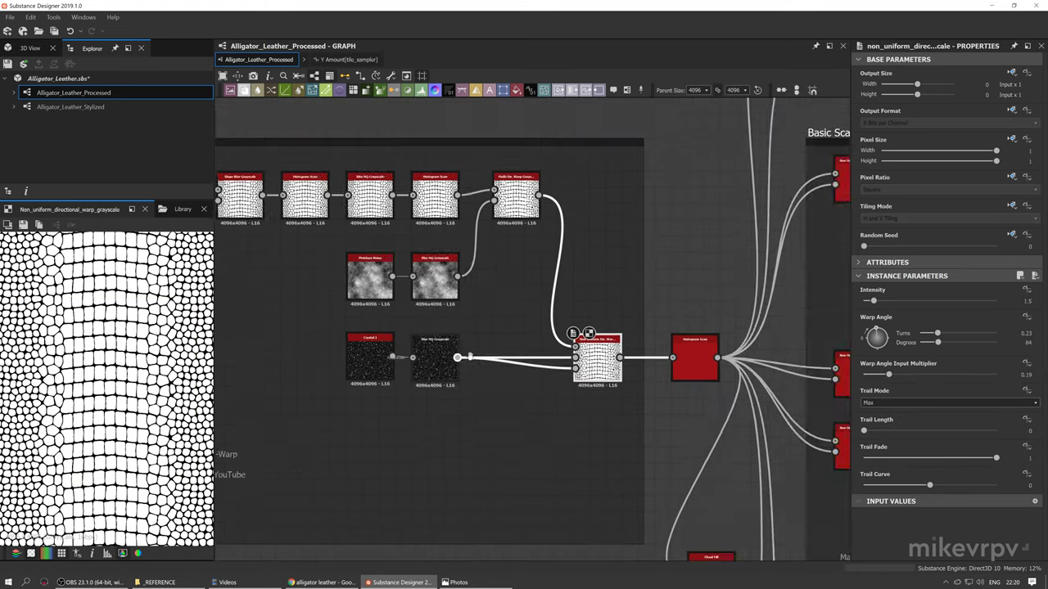
{"action": "middle_click_drag", "start_coordinate": [461, 357], "coordinate": [757, 300]}
{"action": "scroll", "coordinate": [429, 346], "scroll_direction": "down", "scroll_amount": 2}
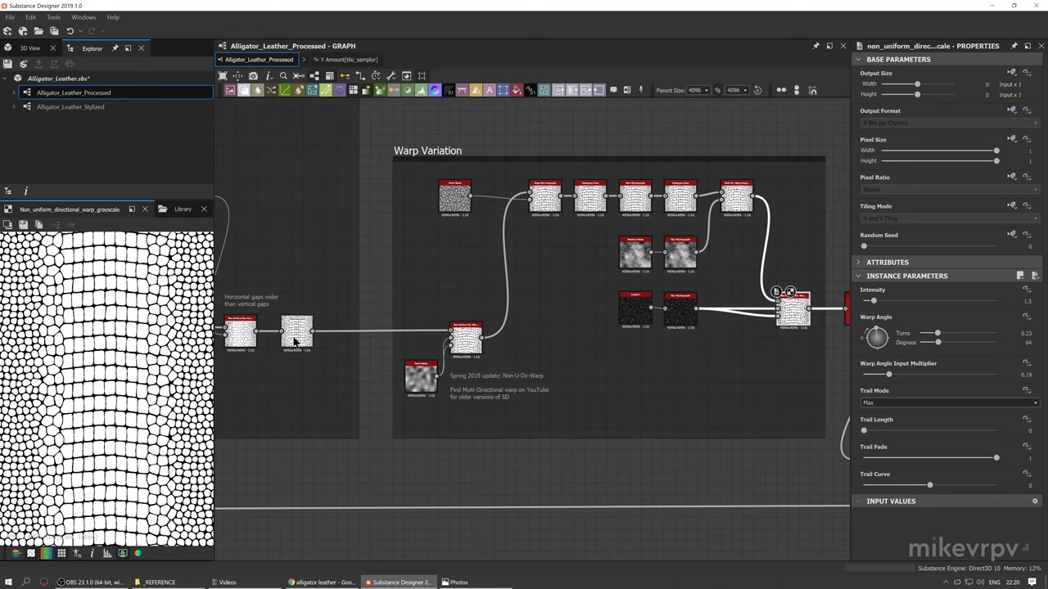
{"action": "left_click_drag", "start_coordinate": [296, 342], "coordinate": [323, 336]}
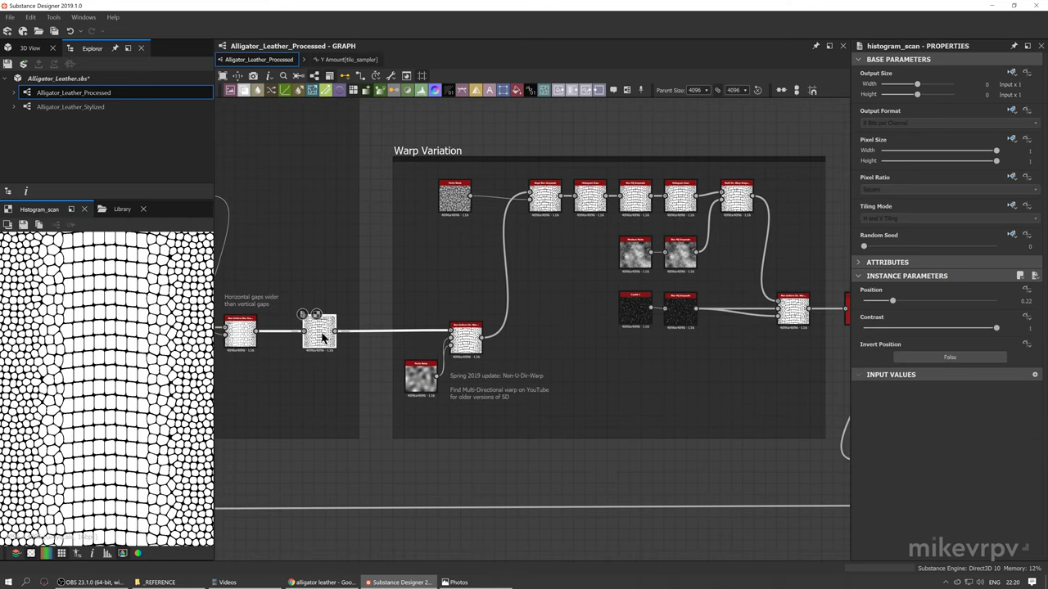
{"action": "middle_click_drag", "start_coordinate": [322, 338], "coordinate": [277, 335]}
{"action": "key", "text": "space"}
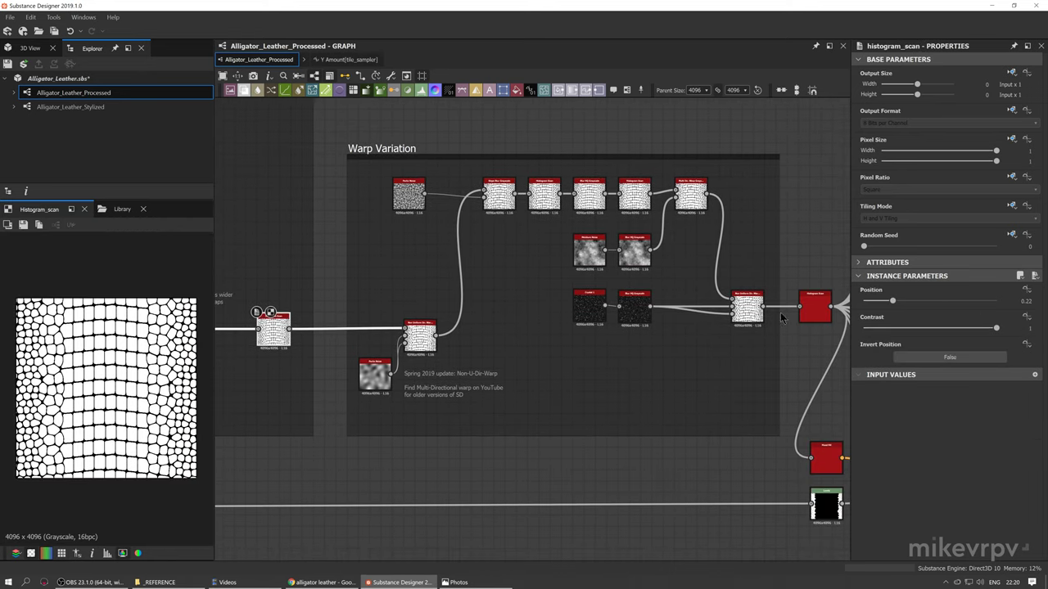
Compare the final Non Uniform Directional Warp with the Histogram Scan before the Warp Variation section, inspecting the warped cells up close
{"action": "double_click", "coordinate": [747, 306]}
{"action": "double_click", "coordinate": [273, 335]}
{"action": "left_click", "coordinate": [755, 309]}
{"action": "scroll", "coordinate": [138, 401], "scroll_direction": "up", "scroll_amount": 4}
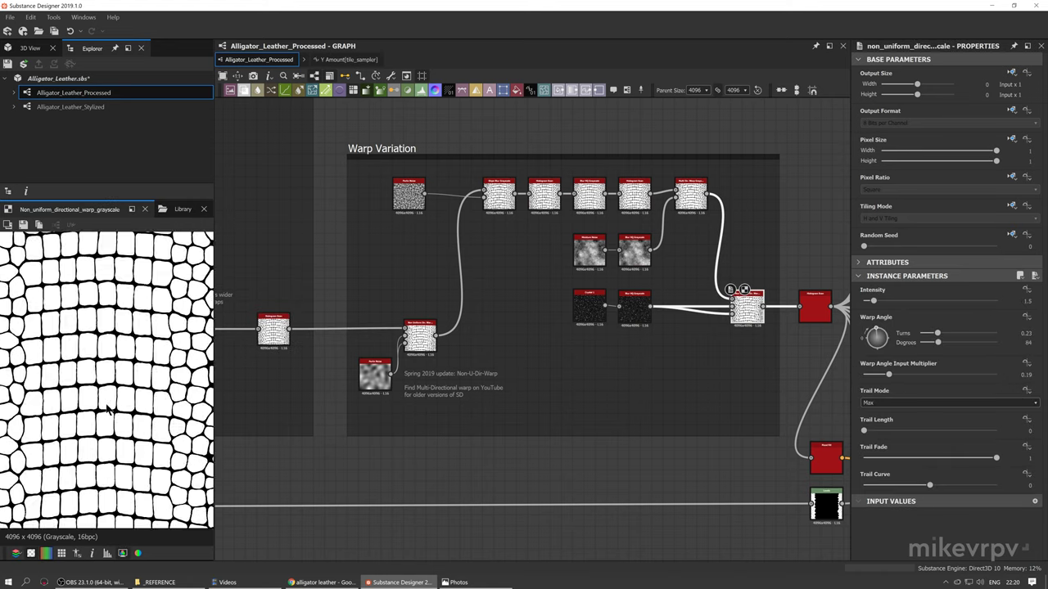
{"action": "scroll", "coordinate": [138, 401], "scroll_direction": "down", "scroll_amount": 4}
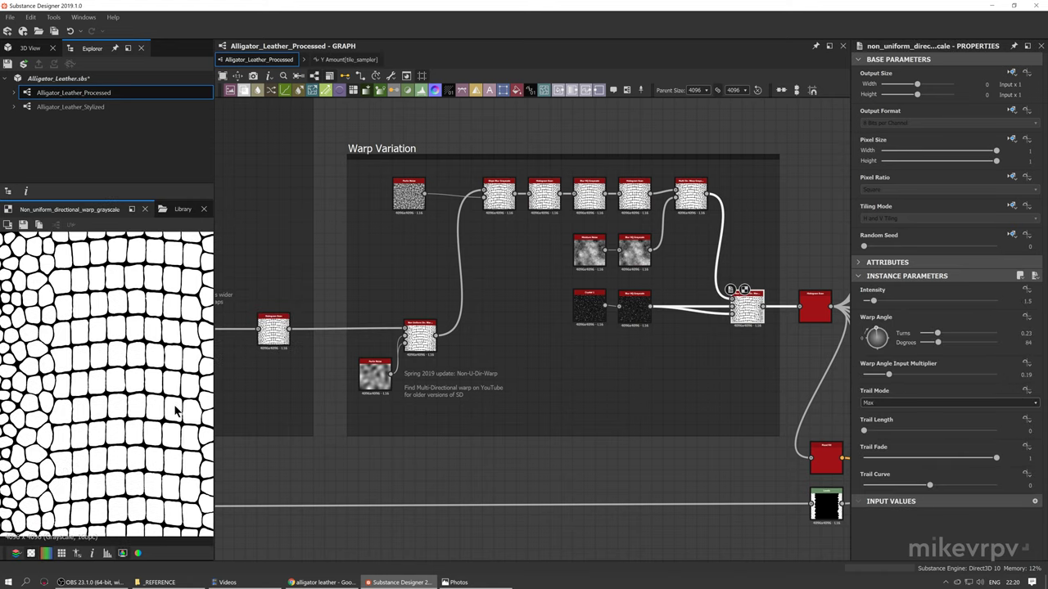
Bring the Basic Scales Volume section into view and examine the warped pattern's overall layout and its cell edges in the 2D preview
{"action": "middle_click_drag", "start_coordinate": [781, 423], "coordinate": [546, 465]}
{"action": "left_click", "coordinate": [565, 376]}
{"action": "middle_click_drag", "start_coordinate": [584, 385], "coordinate": [480, 378]}
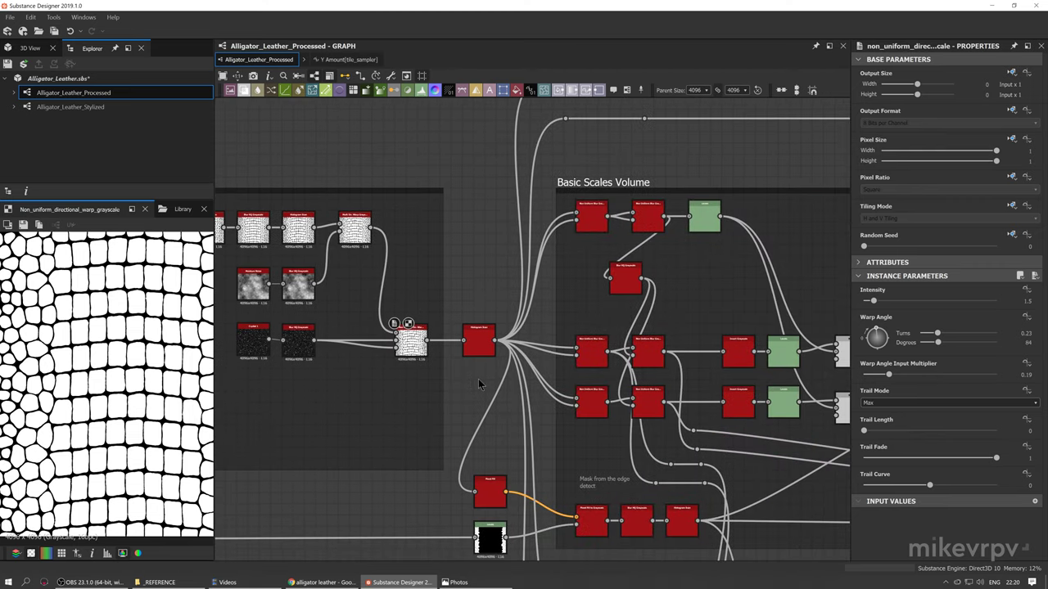
{"action": "scroll", "coordinate": [477, 377], "scroll_direction": "down", "scroll_amount": 1}
{"action": "scroll", "coordinate": [447, 364], "scroll_direction": "down", "scroll_amount": 2}
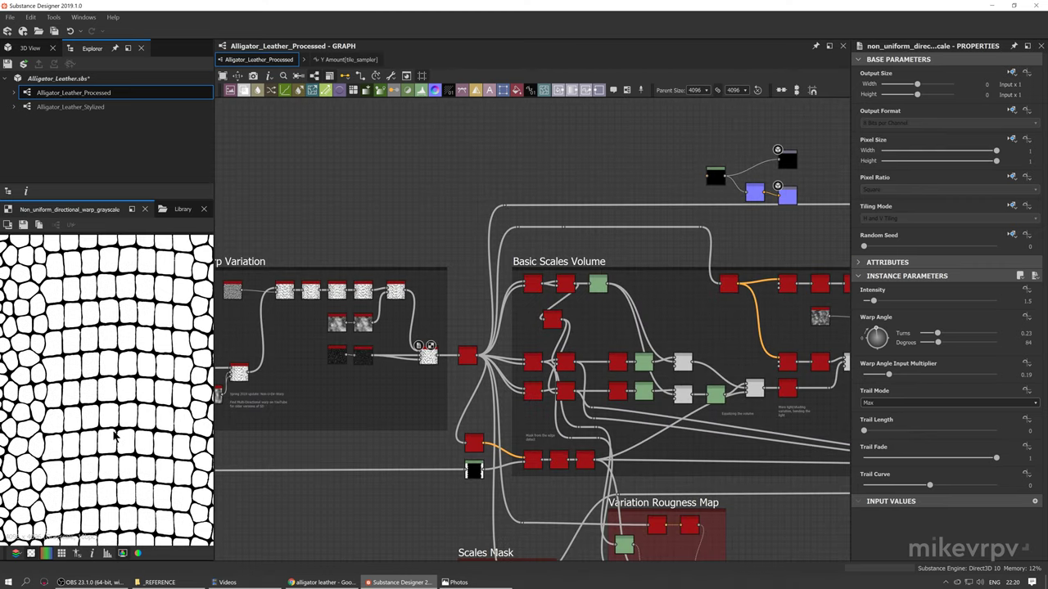
{"action": "scroll", "coordinate": [114, 430], "scroll_direction": "down", "scroll_amount": 3}
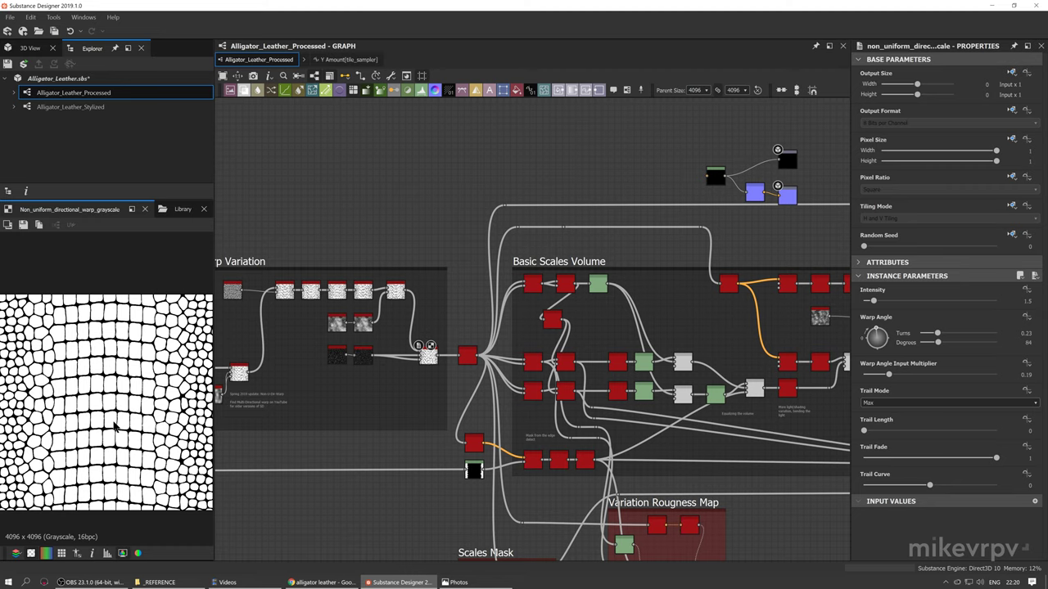
{"action": "scroll", "coordinate": [135, 435], "scroll_direction": "up", "scroll_amount": 3}
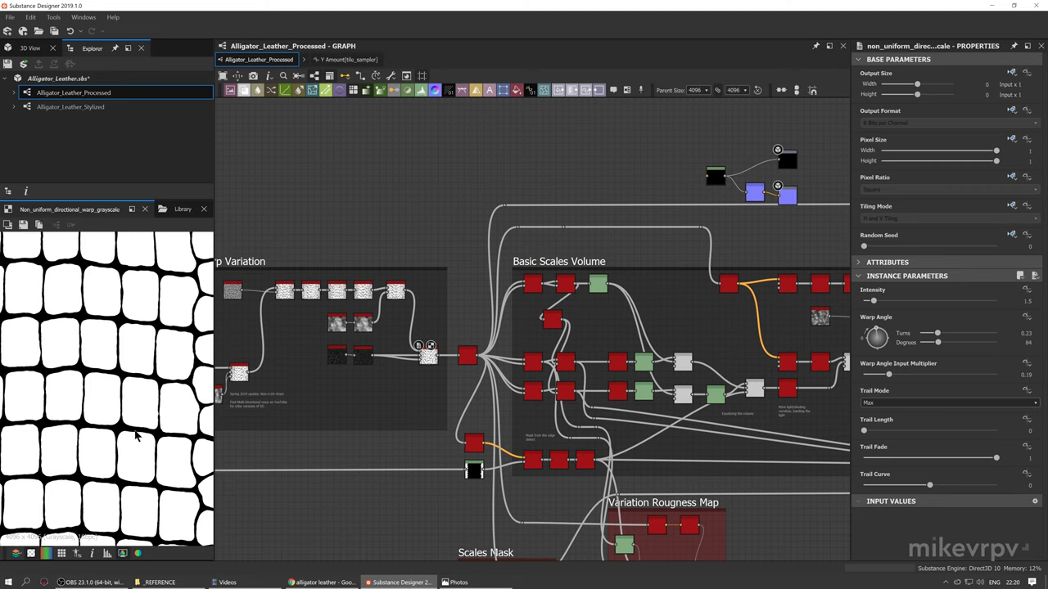
{"action": "scroll", "coordinate": [109, 416], "scroll_direction": "down", "scroll_amount": 3}
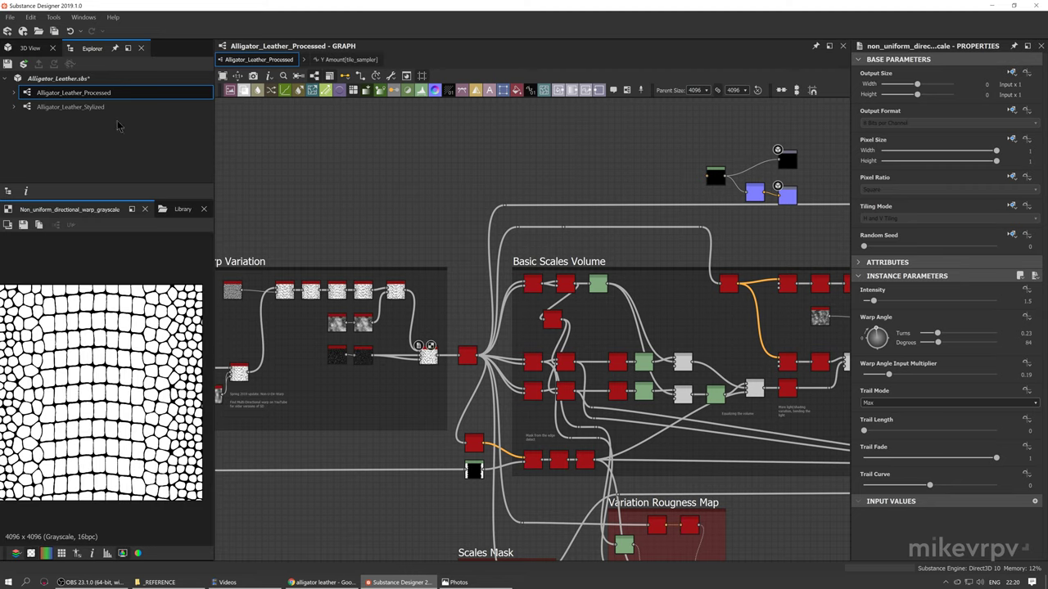
Show the 3D View in place of the Explorer, centre the graph on Basic Scales Volume, and make the 3D pane taller
{"action": "left_click", "coordinate": [29, 47]}
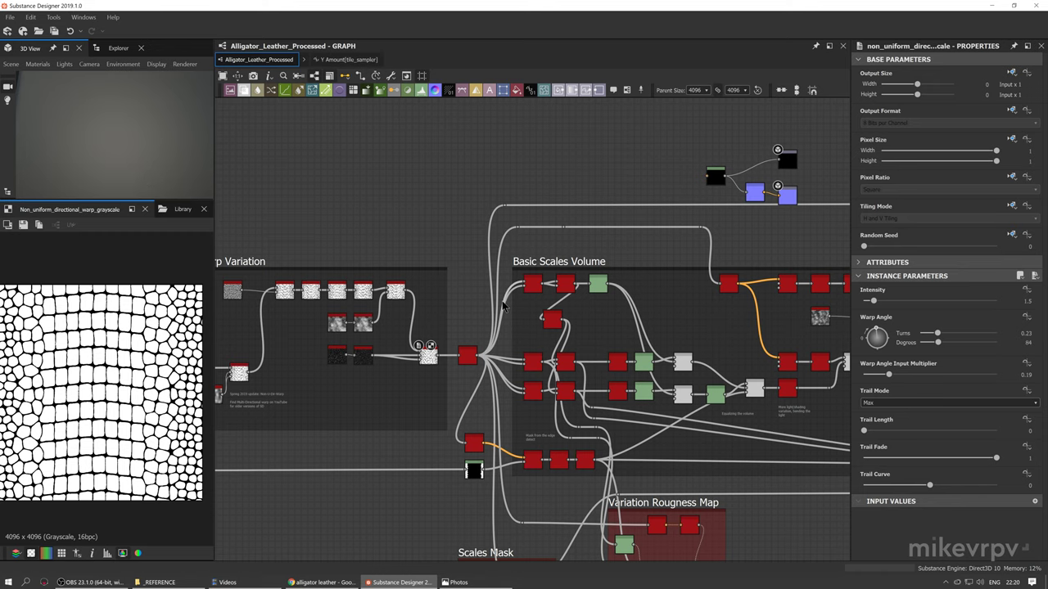
{"action": "middle_click_drag", "start_coordinate": [548, 326], "coordinate": [413, 300]}
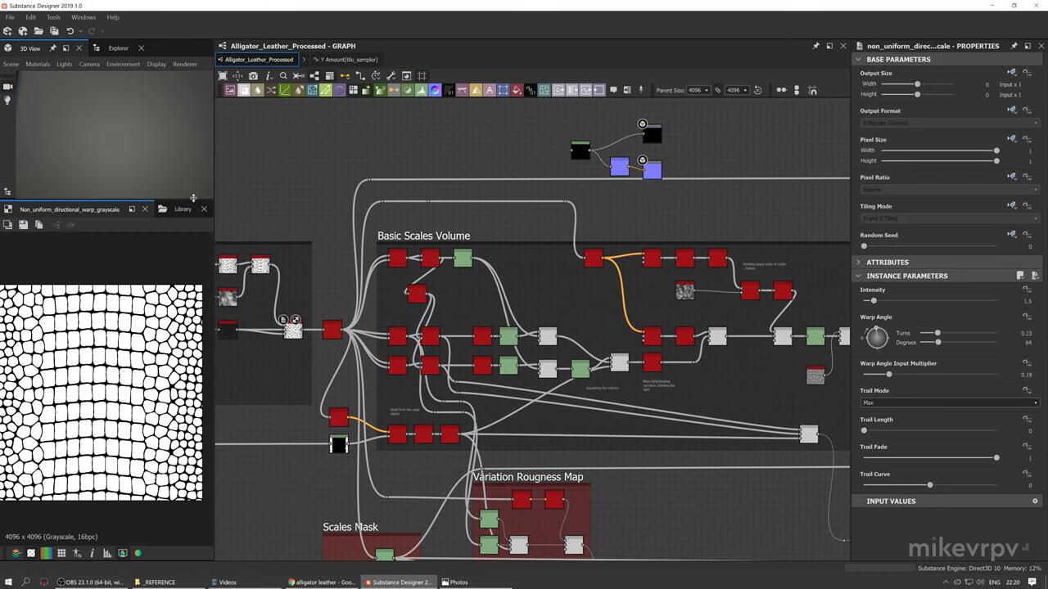
{"action": "left_click_drag", "start_coordinate": [193, 199], "coordinate": [187, 285]}
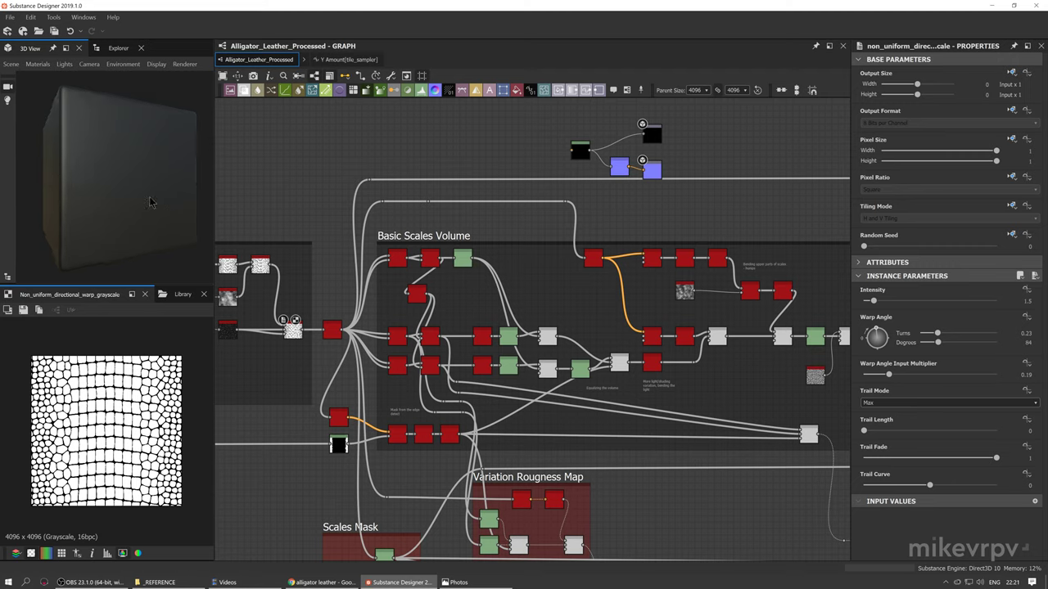
Choose a technique of the physically_metallic_roughness shader definition for the Default material in the 3D View
{"action": "left_click", "coordinate": [38, 64]}
{"action": "mouse_move", "coordinate": [51, 79]}
{"action": "mouse_move", "coordinate": [135, 92]}
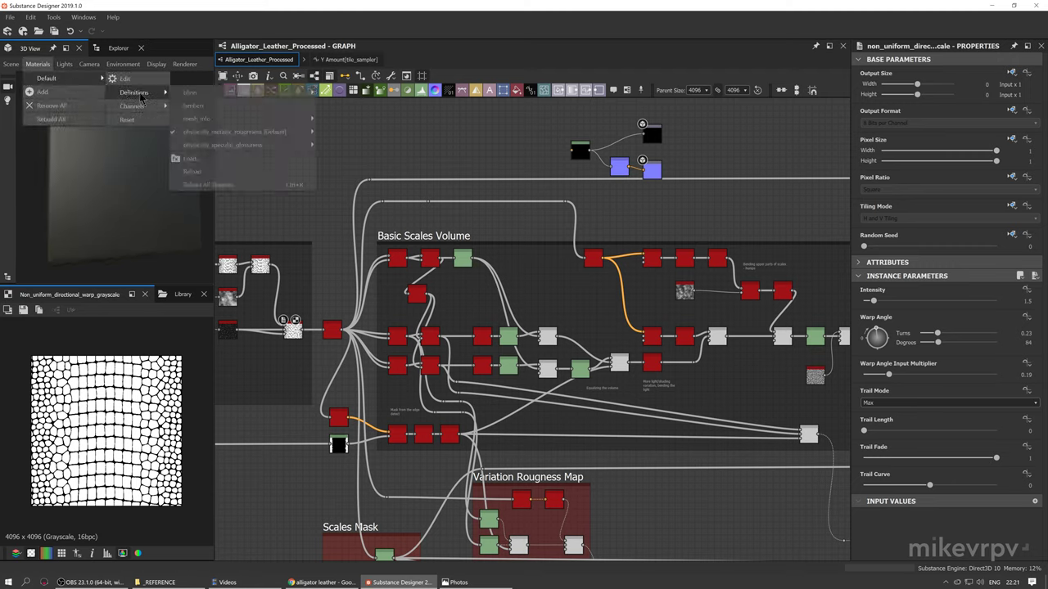
{"action": "mouse_move", "coordinate": [246, 132]}
{"action": "left_click", "coordinate": [352, 144]}
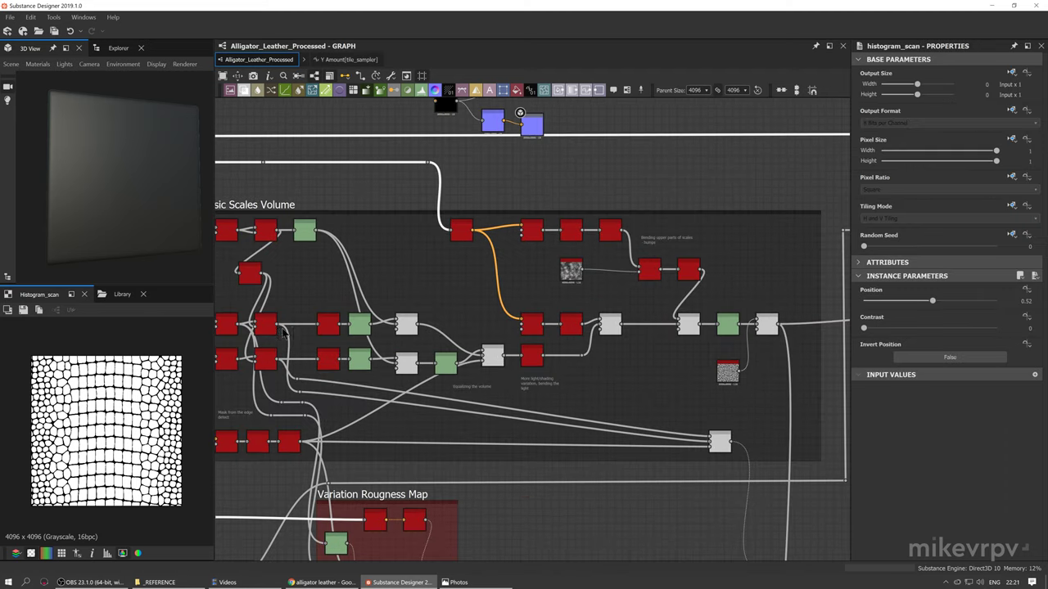
Preview the last Blend node of the Basic Scales Volume section so that its preceding nodes get computed
{"action": "middle_click_drag", "start_coordinate": [313, 325], "coordinate": [333, 324]}
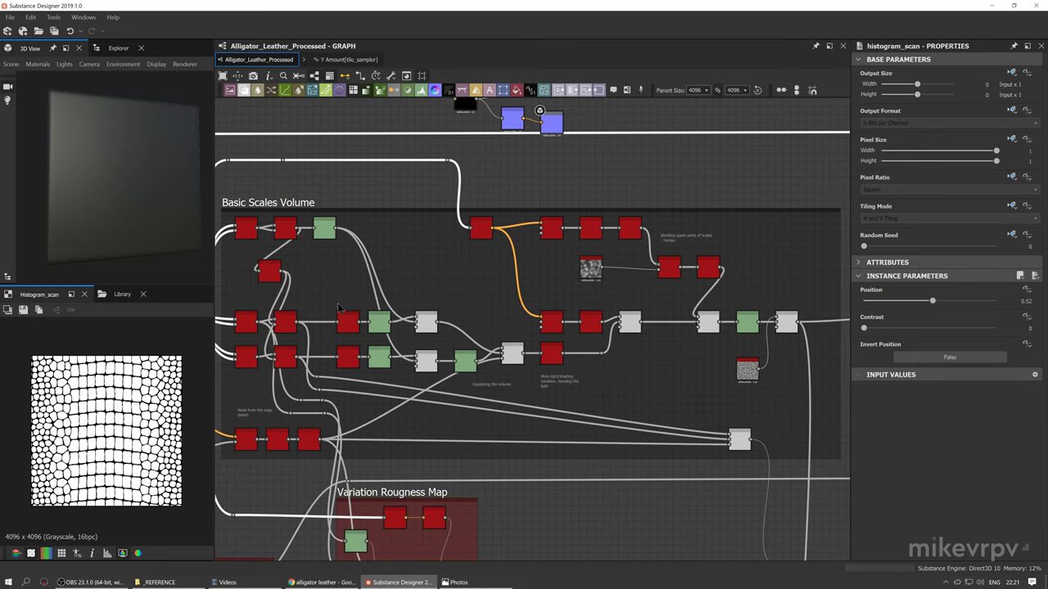
{"action": "scroll", "coordinate": [339, 307], "scroll_direction": "down", "scroll_amount": 1}
{"action": "scroll", "coordinate": [527, 306], "scroll_direction": "up", "scroll_amount": 1}
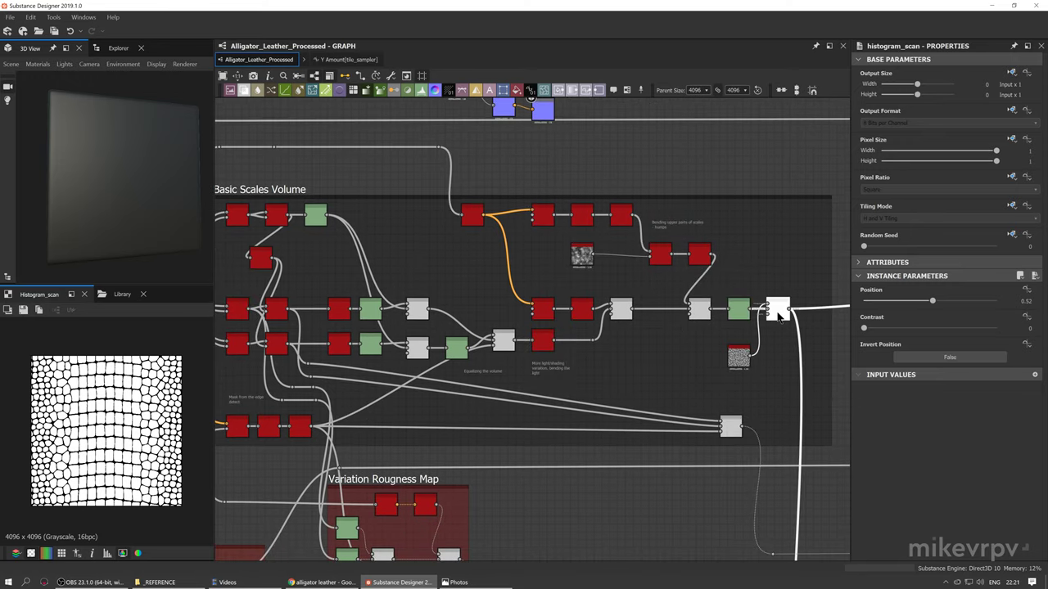
{"action": "left_click", "coordinate": [777, 311]}
{"action": "scroll", "coordinate": [625, 346], "scroll_direction": "down", "scroll_amount": 2}
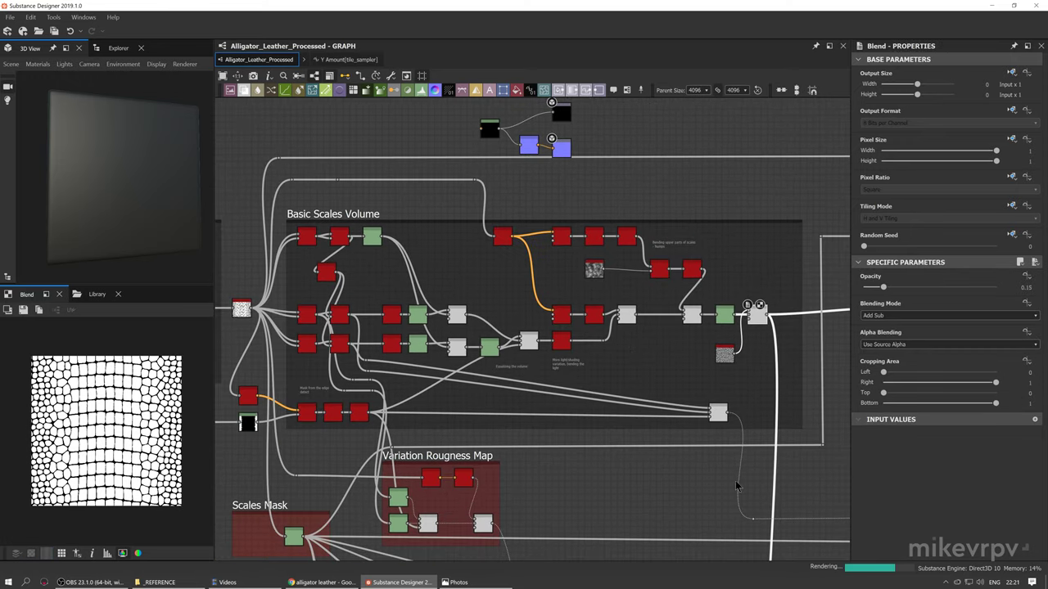
{"action": "scroll", "coordinate": [315, 324], "scroll_direction": "up", "scroll_amount": 2}
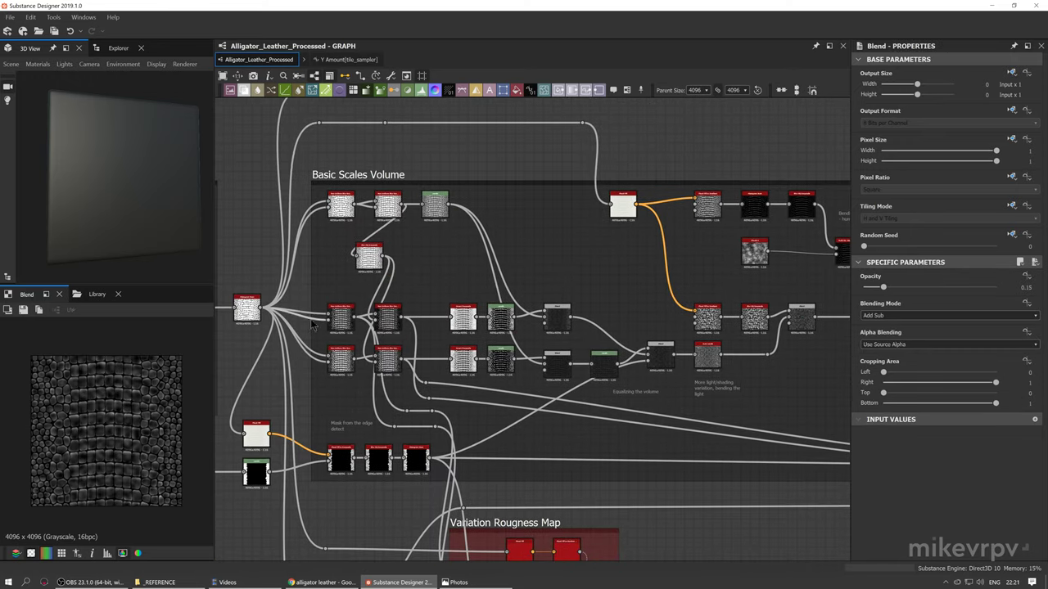
Preview the Histogram Scan that feeds the Basic Scales Volume section and fit its pattern in the 2D preview
{"action": "left_click", "coordinate": [243, 304]}
{"action": "scroll", "coordinate": [119, 418], "scroll_direction": "up", "scroll_amount": 1}
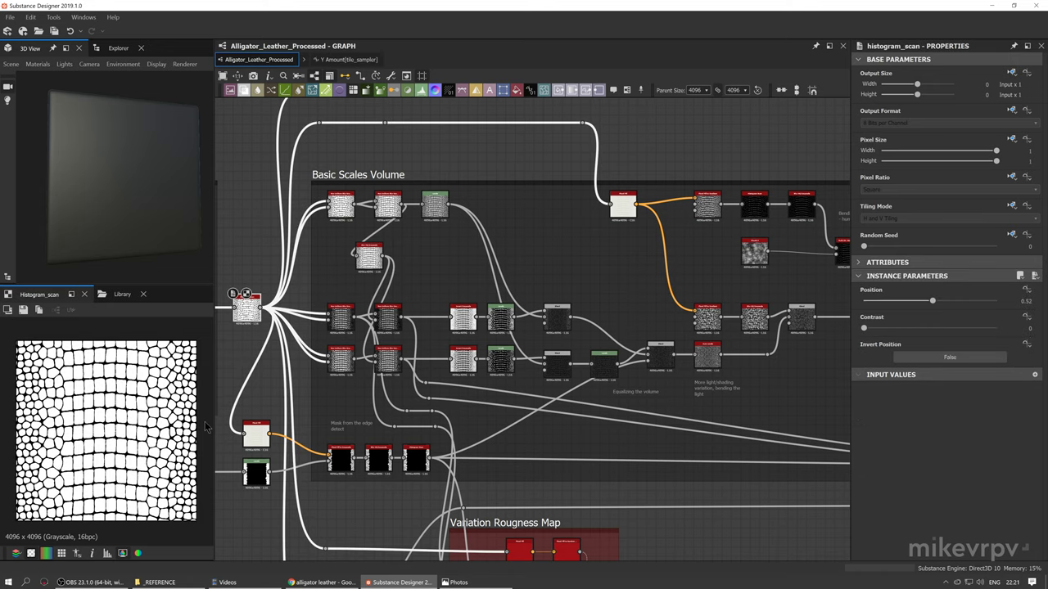
{"action": "scroll", "coordinate": [306, 331], "scroll_direction": "up", "scroll_amount": 3}
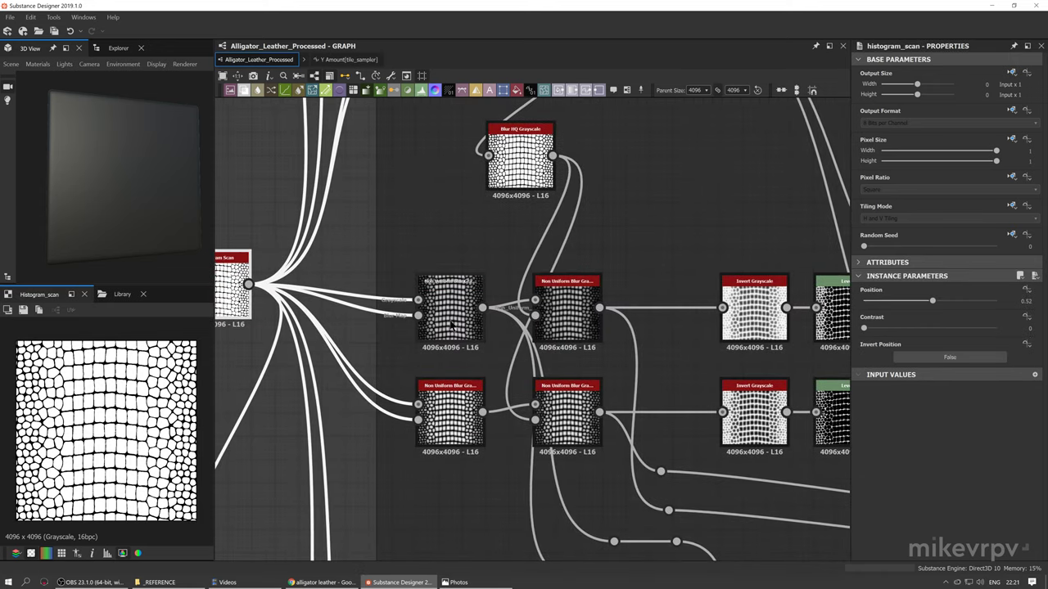
Preview the first Non Uniform Blur Grayscale in the middle row of Basic Scales Volume and inspect its softened cells up close
{"action": "scroll", "coordinate": [456, 327], "scroll_direction": "down", "scroll_amount": 1}
{"action": "left_click", "coordinate": [456, 327]}
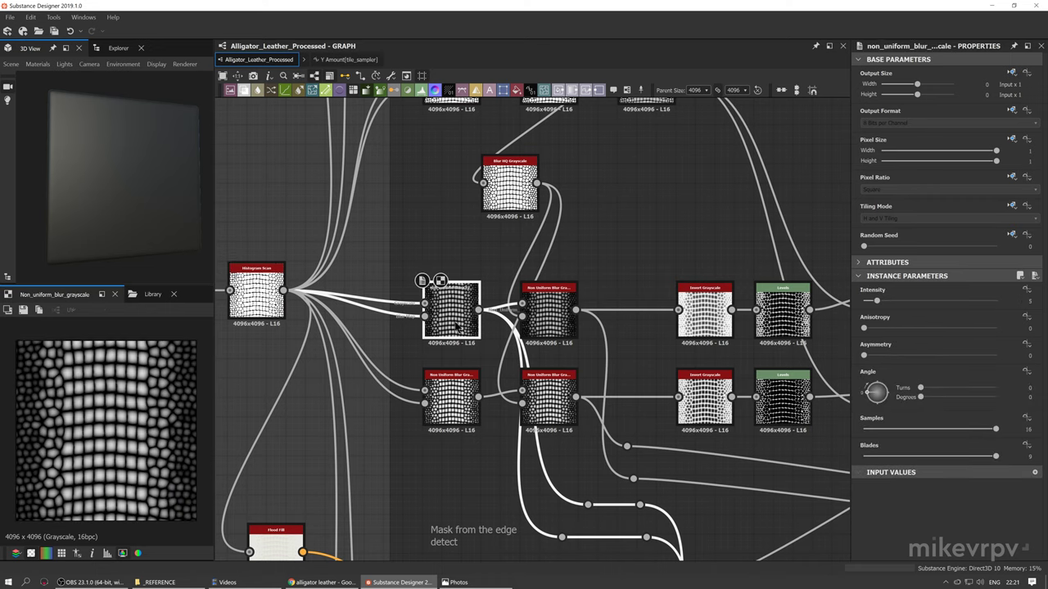
{"action": "scroll", "coordinate": [103, 405], "scroll_direction": "up", "scroll_amount": 5}
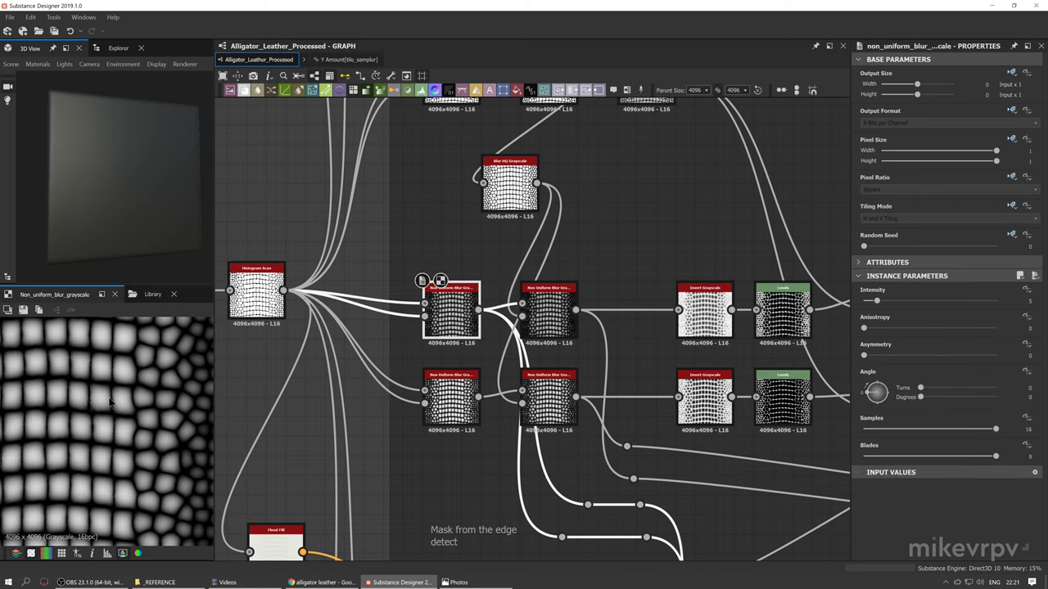
{"action": "left_click_drag", "start_coordinate": [137, 236], "coordinate": [115, 204]}
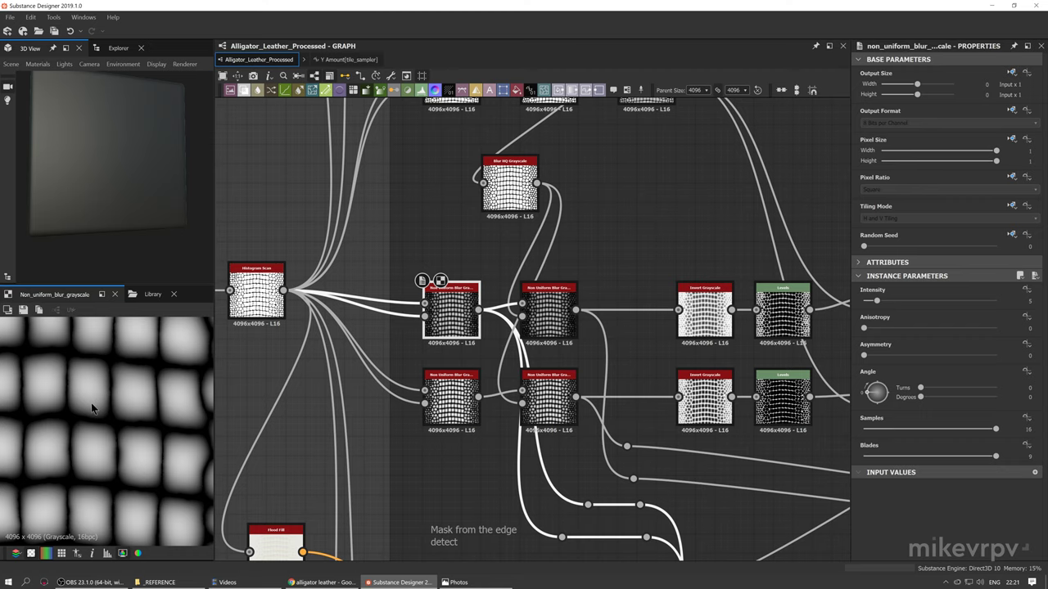
{"action": "scroll", "coordinate": [455, 321], "scroll_direction": "down", "scroll_amount": 4}
Select the Height and Normal outputs above Basic Scales Volume and reposition the Normal and Levels nodes closer to them
{"action": "middle_click_drag", "start_coordinate": [657, 114], "coordinate": [611, 200]}
{"action": "middle_click_drag", "start_coordinate": [611, 148], "coordinate": [594, 155]}
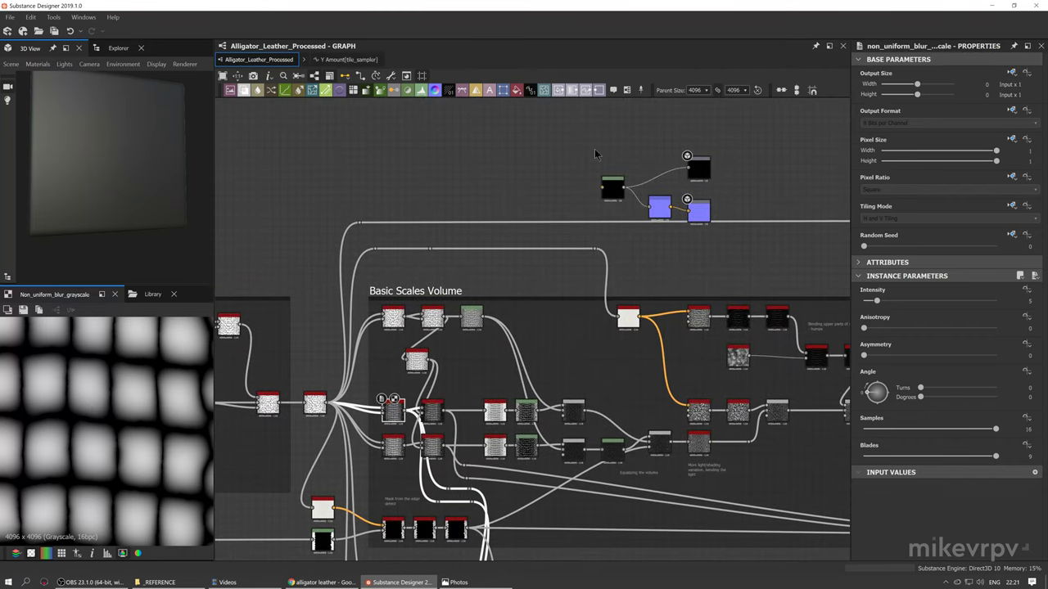
{"action": "left_click_drag", "start_coordinate": [588, 129], "coordinate": [563, 208]}
{"action": "left_click", "coordinate": [576, 186]}
{"action": "scroll", "coordinate": [576, 185], "scroll_direction": "up", "scroll_amount": 5}
{"action": "middle_click_drag", "start_coordinate": [594, 209], "coordinate": [598, 254]}
{"action": "left_click", "coordinate": [587, 183]}
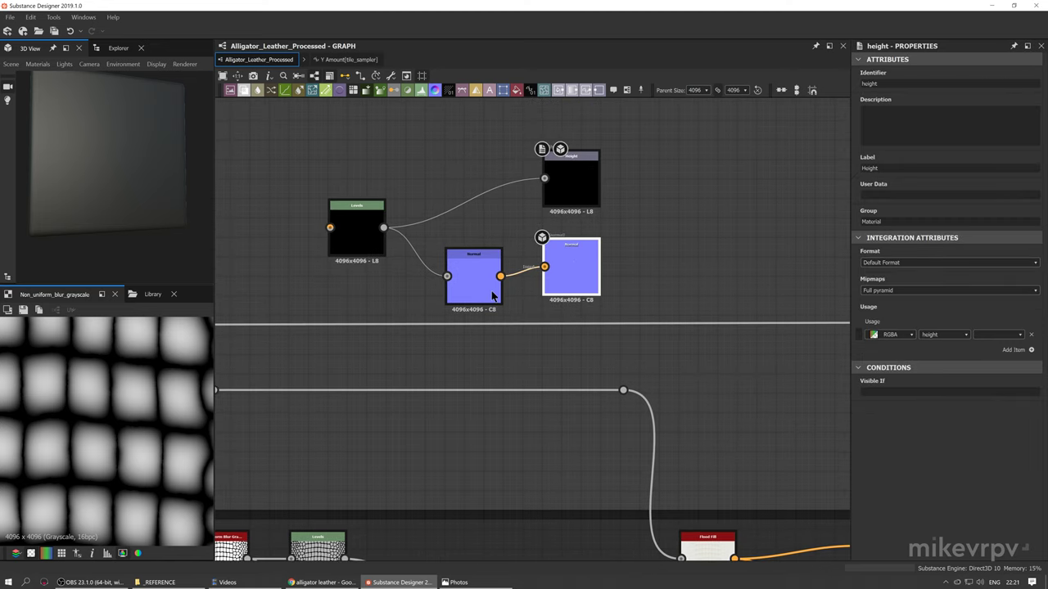
{"action": "left_click_drag", "start_coordinate": [474, 282], "coordinate": [493, 273]}
{"action": "left_click_drag", "start_coordinate": [355, 232], "coordinate": [370, 233]}
Connect the middle row's first Non Uniform Blur Grayscale to the Levels node that drives the Height and Normal outputs
{"action": "scroll", "coordinate": [368, 232], "scroll_direction": "down", "scroll_amount": 5}
{"action": "scroll", "coordinate": [300, 380], "scroll_direction": "up", "scroll_amount": 1}
{"action": "middle_click_drag", "start_coordinate": [300, 380], "coordinate": [414, 350]}
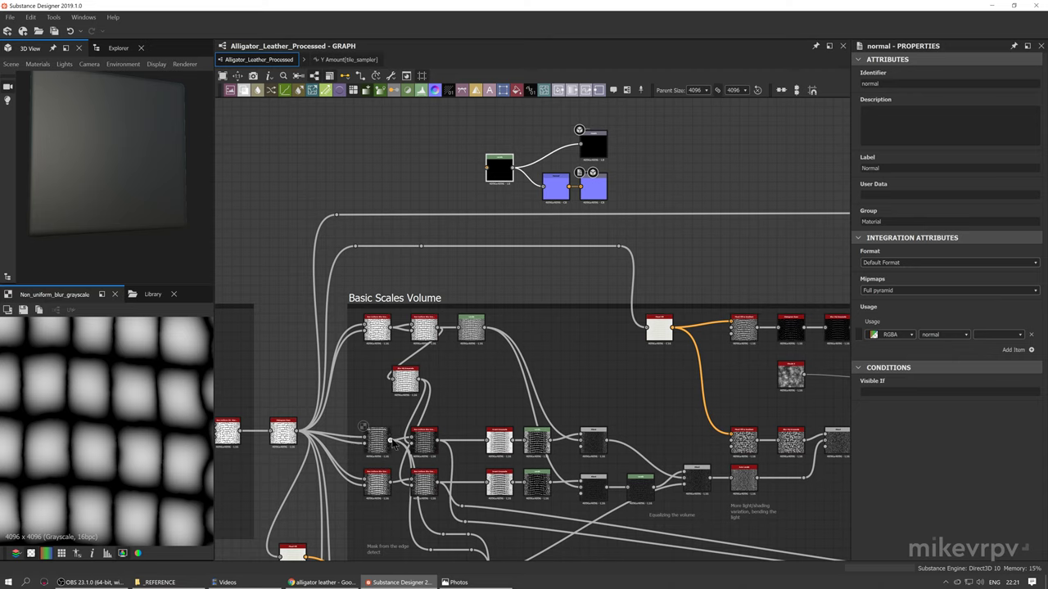
{"action": "left_click_drag", "start_coordinate": [483, 184], "coordinate": [487, 172]}
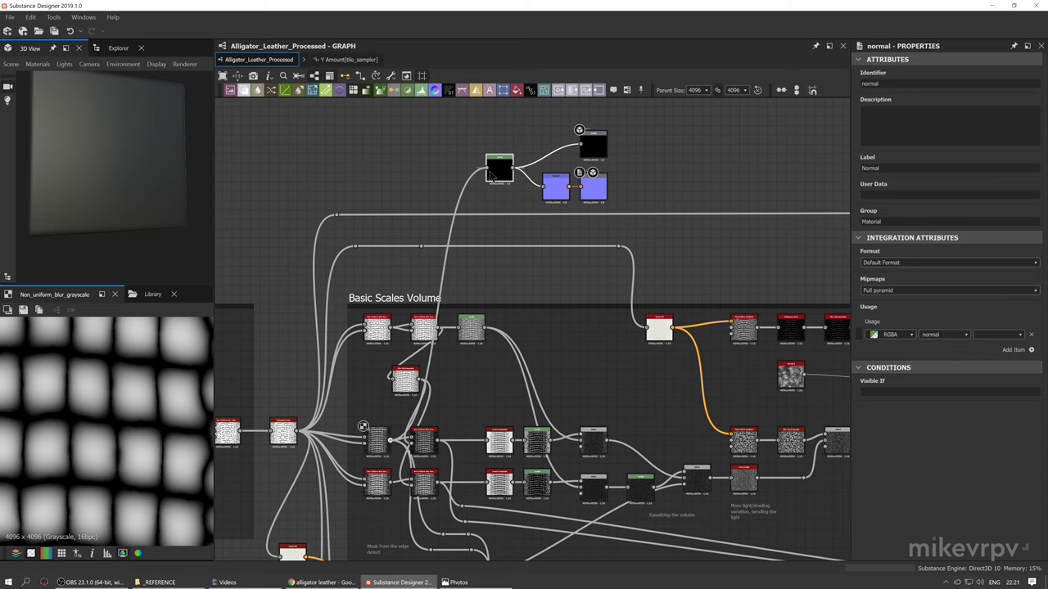
Examine the displaced scales in the 3D View, from the whole surface down to the edges of individual scales
{"action": "left_click_drag", "start_coordinate": [107, 185], "coordinate": [111, 195]}
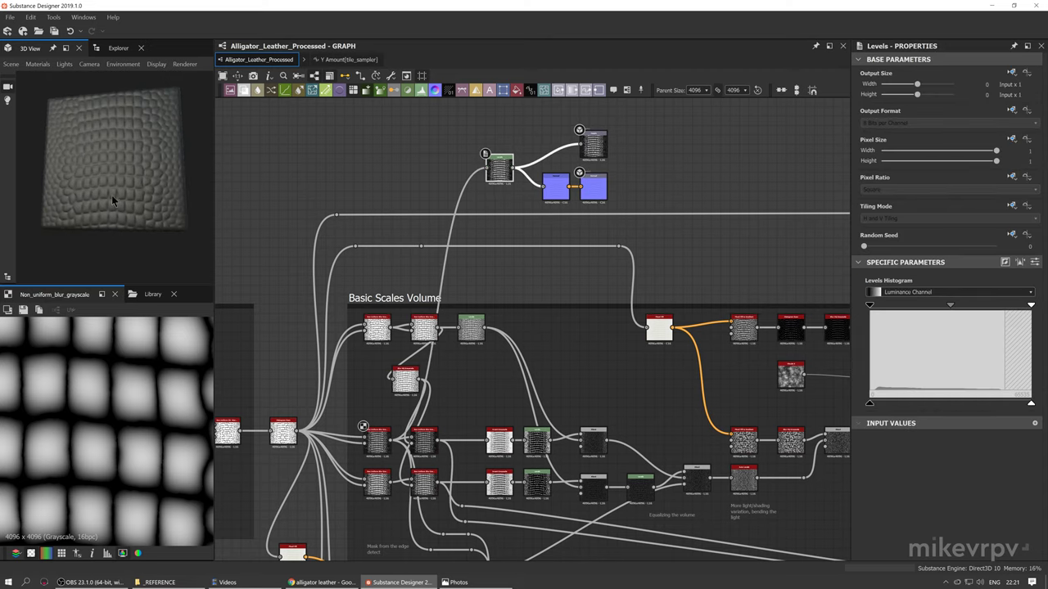
{"action": "middle_click_drag", "start_coordinate": [111, 195], "coordinate": [120, 206]}
{"action": "scroll", "coordinate": [114, 178], "scroll_direction": "up", "scroll_amount": 3}
{"action": "left_click_drag", "start_coordinate": [115, 178], "coordinate": [135, 197]}
{"action": "scroll", "coordinate": [116, 176], "scroll_direction": "up", "scroll_amount": 3}
{"action": "scroll", "coordinate": [116, 176], "scroll_direction": "up", "scroll_amount": 3}
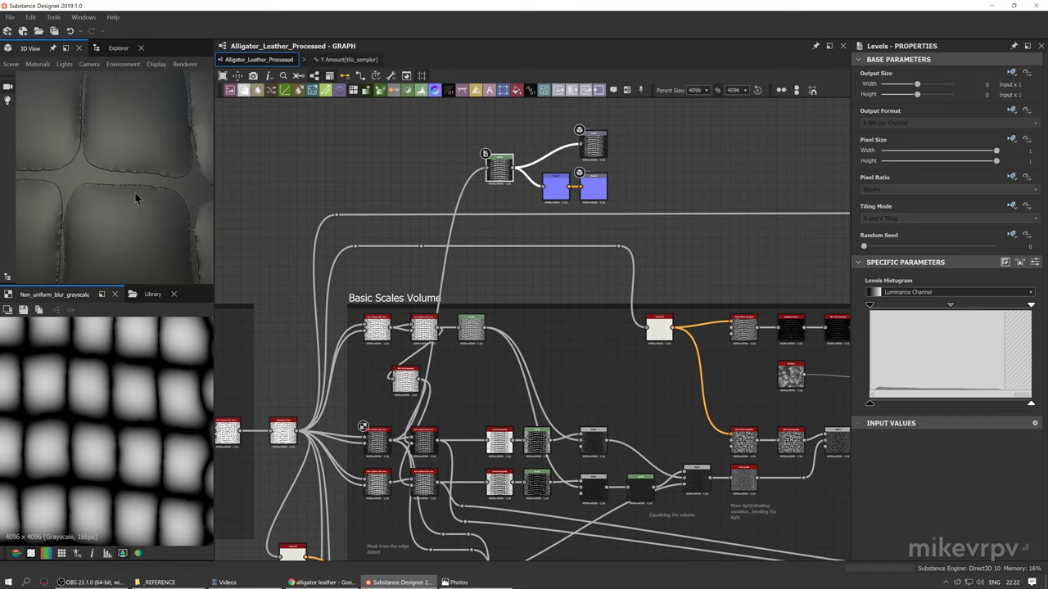
Move the second Non Uniform Blur Grayscale in the middle row of Basic Scales Volume slightly away from the first
{"action": "scroll", "coordinate": [402, 459], "scroll_direction": "up", "scroll_amount": 5}
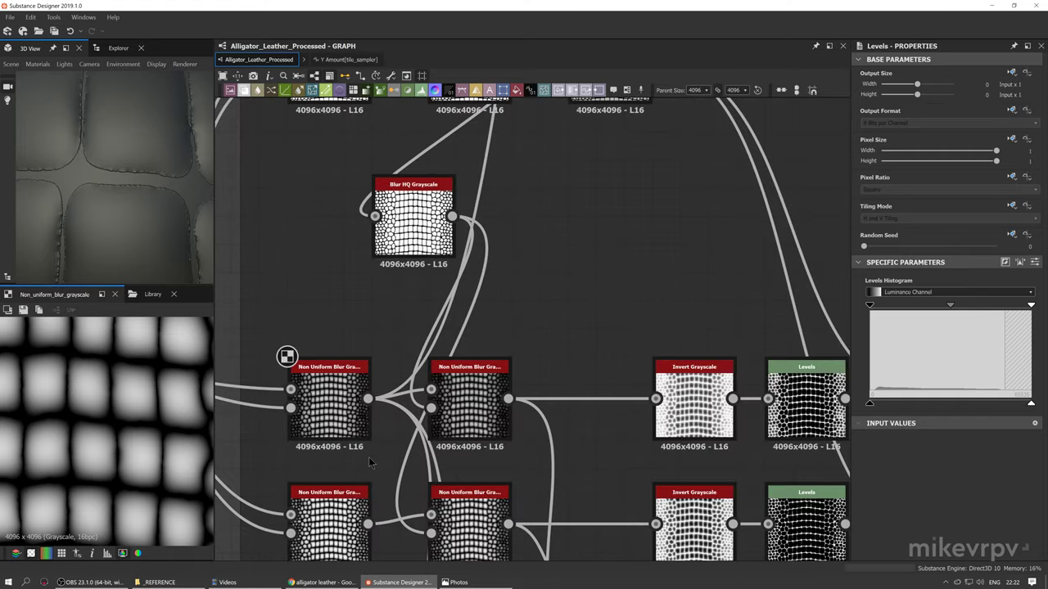
{"action": "left_click", "coordinate": [507, 409]}
{"action": "scroll", "coordinate": [508, 410], "scroll_direction": "down", "scroll_amount": 3}
{"action": "middle_click_drag", "start_coordinate": [501, 375], "coordinate": [508, 397]}
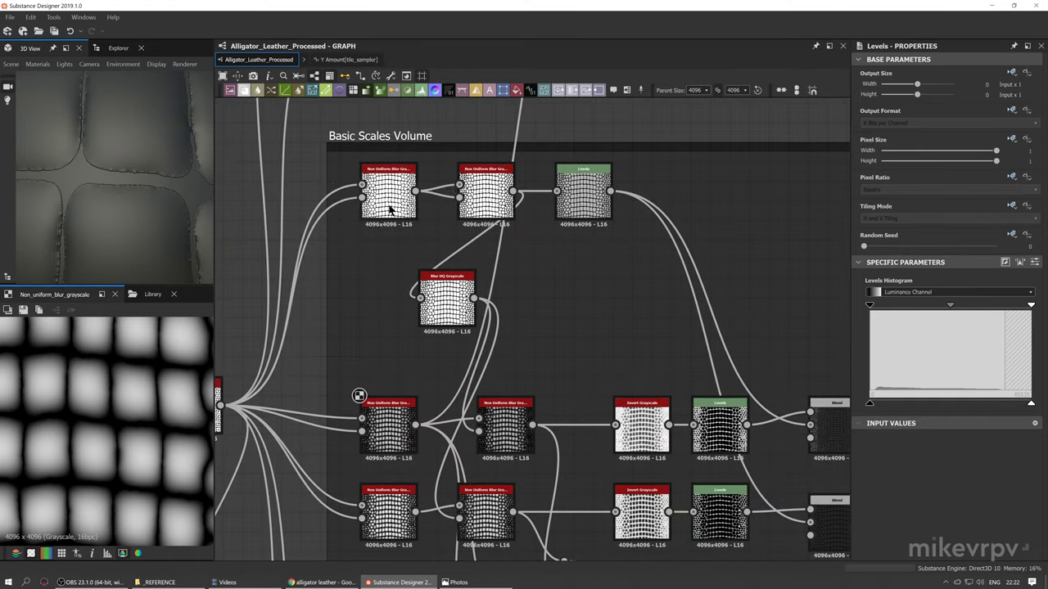
Inspect the settings of the middle row's first Non Uniform Blur Grayscale in Basic Scales Volume
{"action": "scroll", "coordinate": [93, 434], "scroll_direction": "up", "scroll_amount": 3}
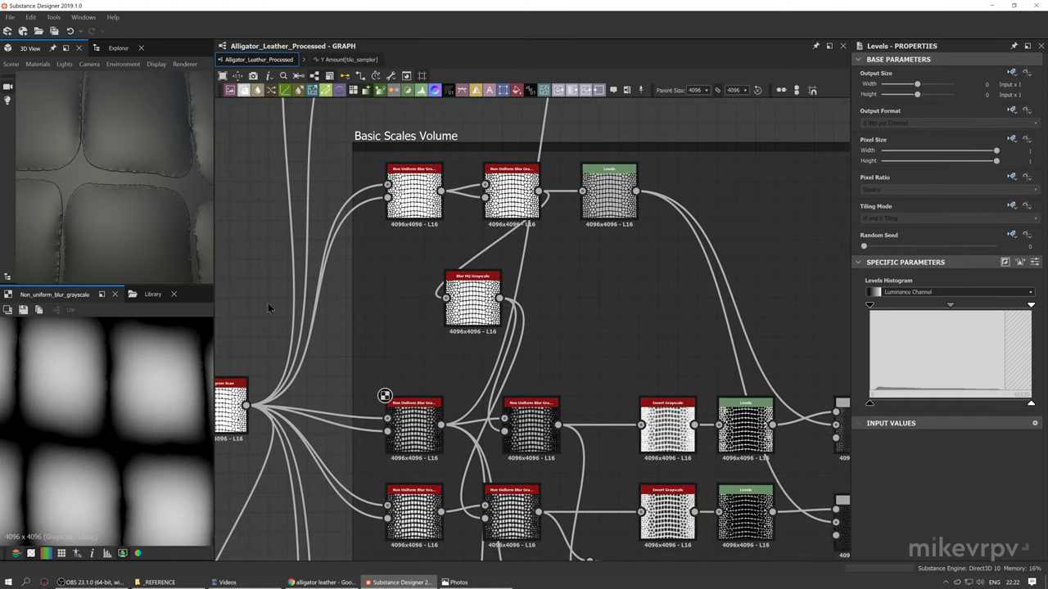
{"action": "left_click", "coordinate": [413, 191]}
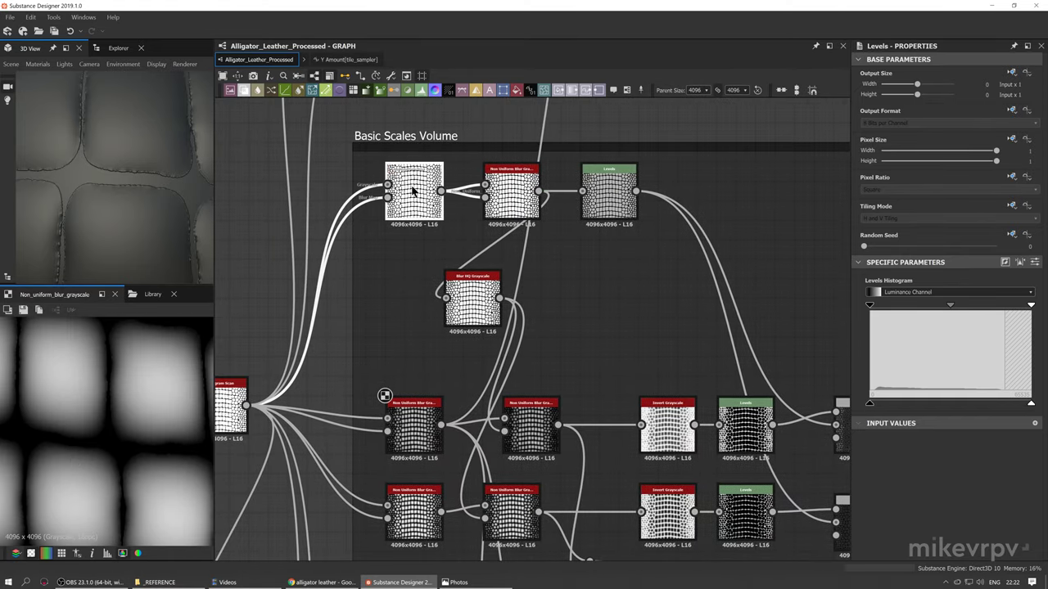
{"action": "left_click", "coordinate": [407, 431]}
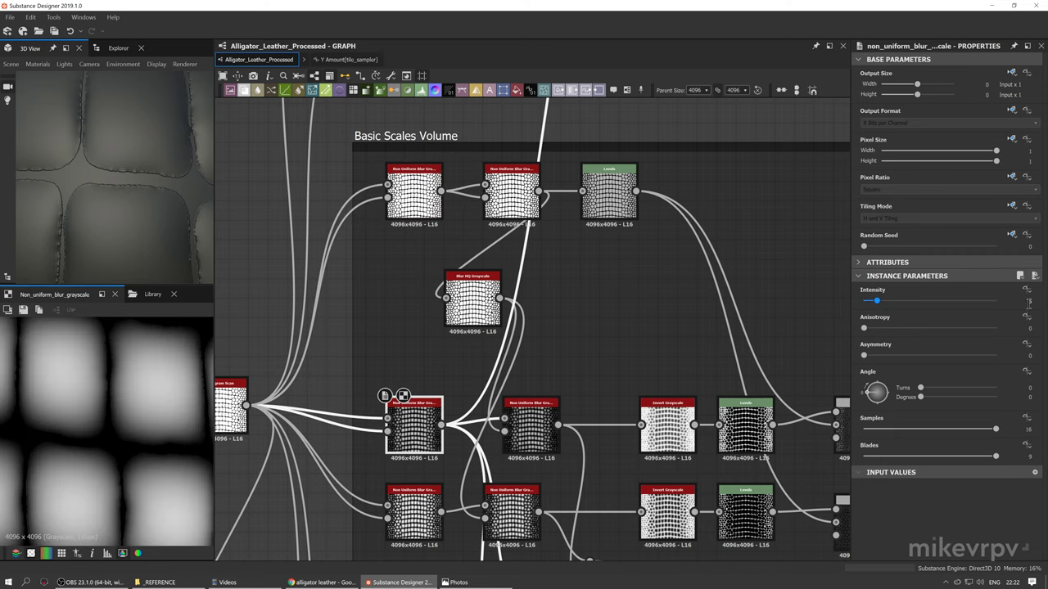
Preview the top row's first Non Uniform Blur Grayscale and connect it to the Levels node that drives the Height and Normal outputs
{"action": "double_click", "coordinate": [409, 199]}
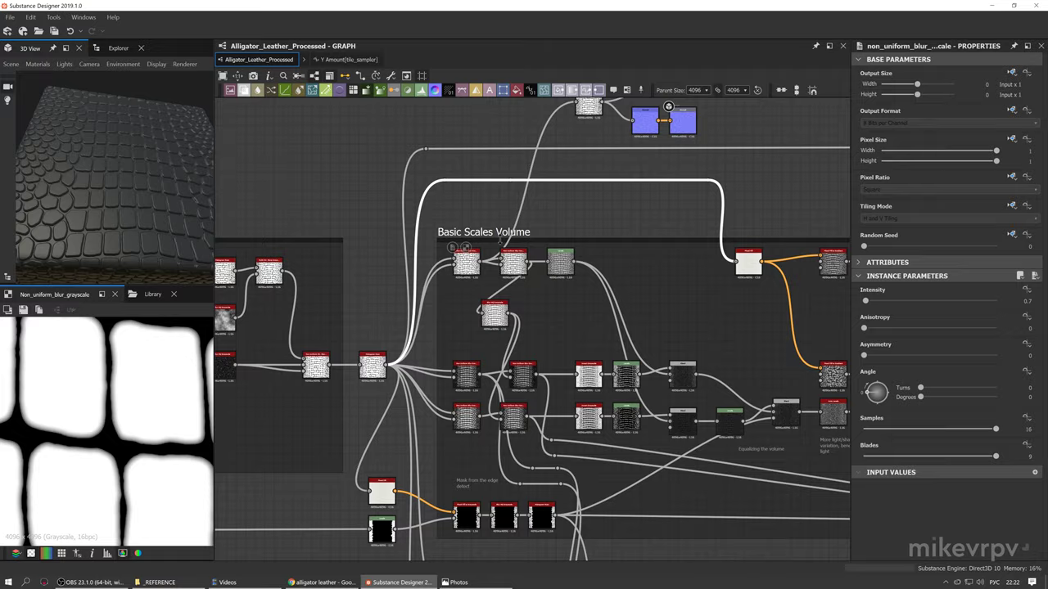
{"action": "scroll", "coordinate": [496, 237], "scroll_direction": "up", "scroll_amount": 3}
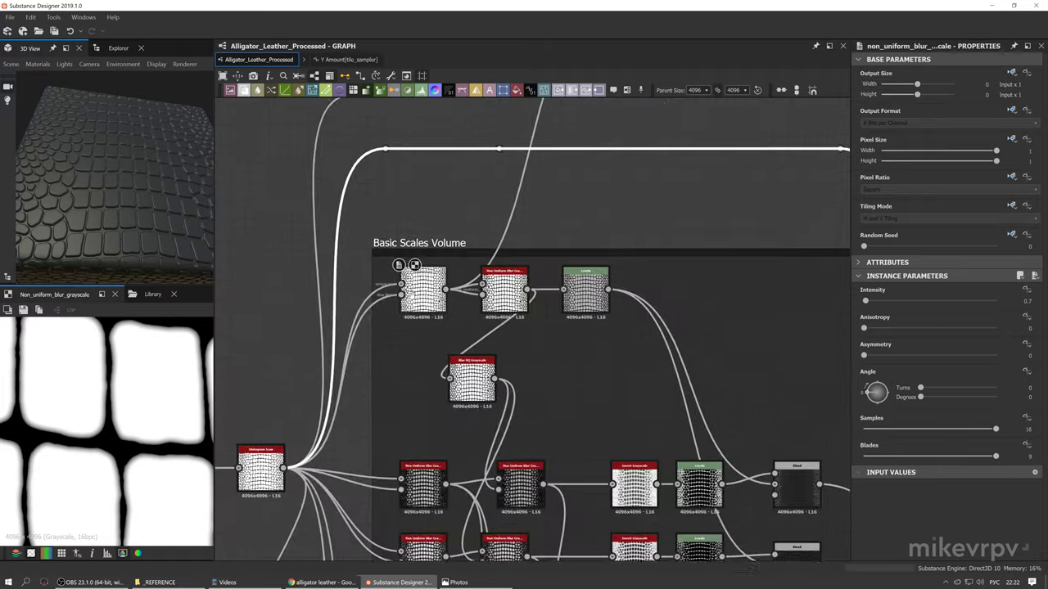
{"action": "middle_click_drag", "start_coordinate": [420, 115], "coordinate": [421, 290]}
{"action": "scroll", "coordinate": [421, 289], "scroll_direction": "down", "scroll_amount": 3}
{"action": "middle_click_drag", "start_coordinate": [436, 352], "coordinate": [389, 376]}
{"action": "scroll", "coordinate": [423, 258], "scroll_direction": "up", "scroll_amount": 3}
{"action": "scroll", "coordinate": [414, 246], "scroll_direction": "up", "scroll_amount": 2}
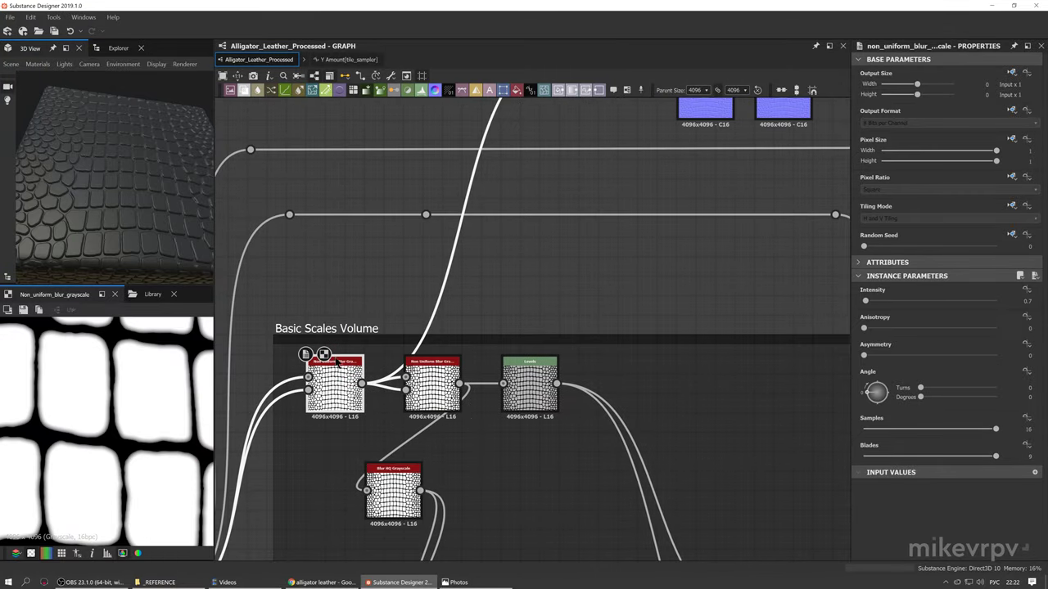
{"action": "middle_click_drag", "start_coordinate": [470, 439], "coordinate": [459, 495]}
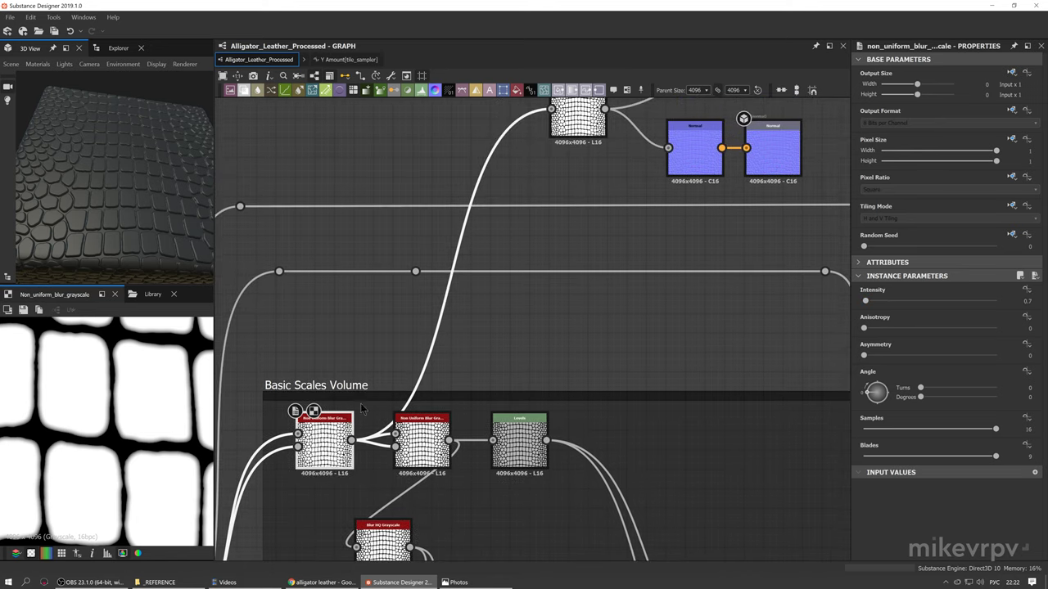
{"action": "middle_click_drag", "start_coordinate": [367, 413], "coordinate": [372, 445]}
Examine the scales' edges in the 3D View, both close up and at a grazing angle
{"action": "mouse_move", "coordinate": [100, 215]}
{"action": "left_mouse_down"}
{"action": "mouse_move", "coordinate": [82, 183]}
{"action": "mouse_move", "coordinate": [110, 216]}
{"action": "left_mouse_up"}
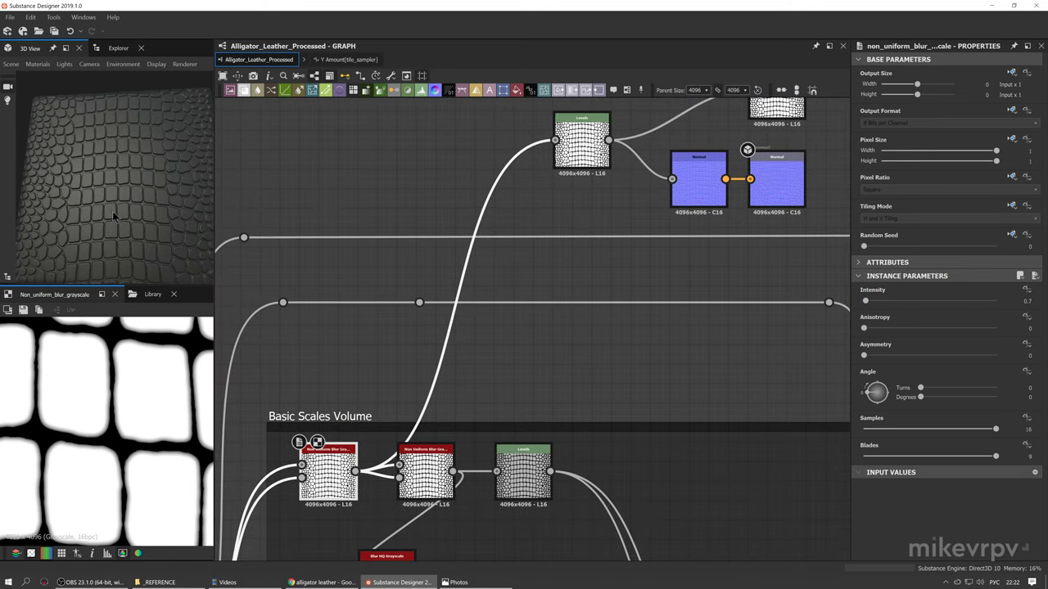
{"action": "scroll", "coordinate": [129, 200], "scroll_direction": "up", "scroll_amount": 5}
{"action": "scroll", "coordinate": [123, 179], "scroll_direction": "up", "scroll_amount": 5}
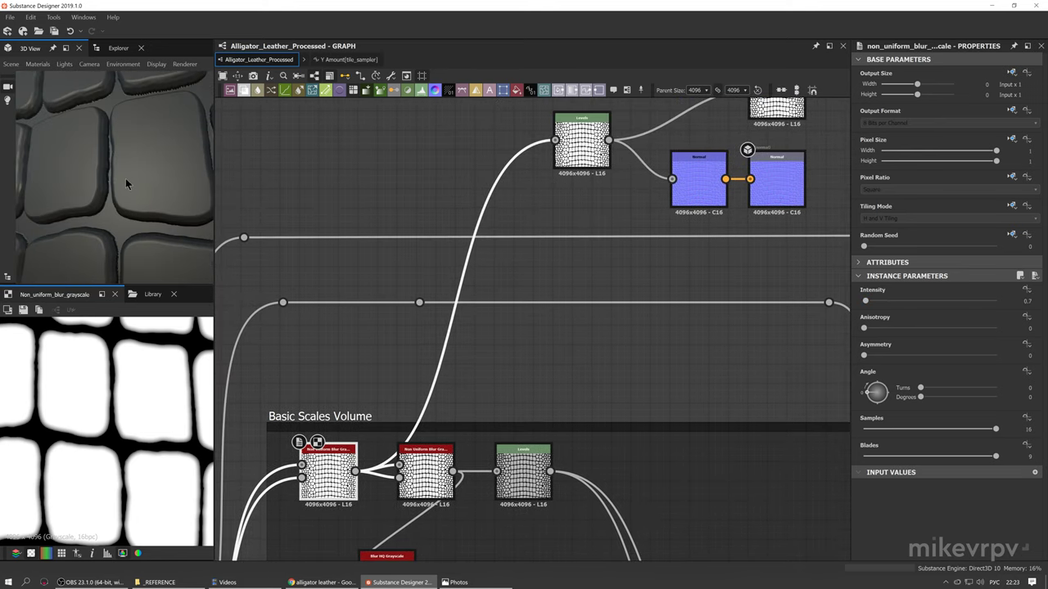
{"action": "left_click_drag", "start_coordinate": [94, 250], "coordinate": [186, 180]}
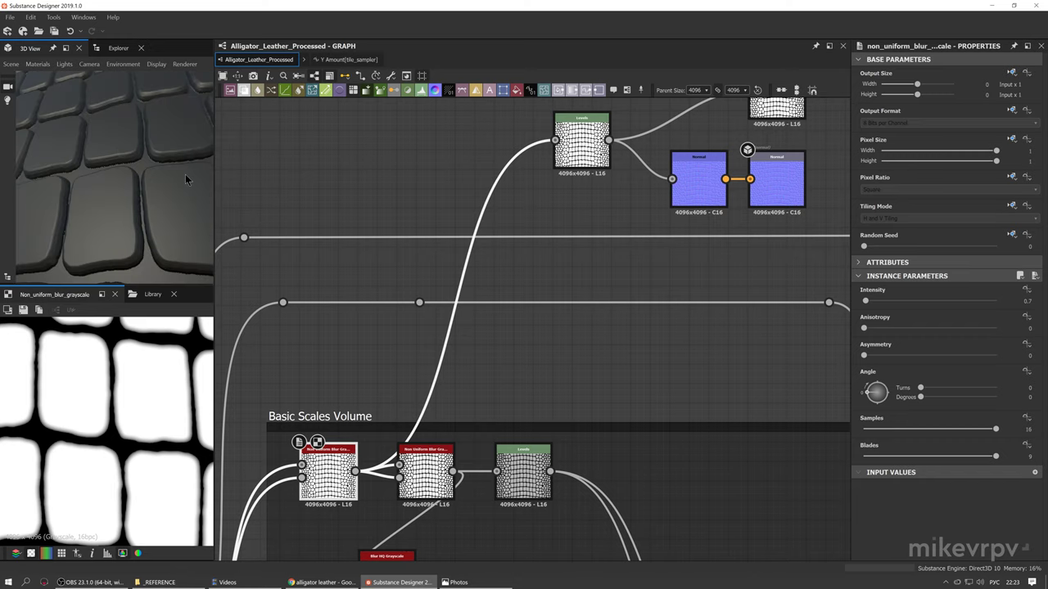
{"action": "scroll", "coordinate": [132, 253], "scroll_direction": "down", "scroll_amount": 2}
Compare the previews and intensity settings of the top row's two Non Uniform Blur Grayscale nodes in Basic Scales Volume
{"action": "middle_click_drag", "start_coordinate": [453, 504], "coordinate": [510, 269]}
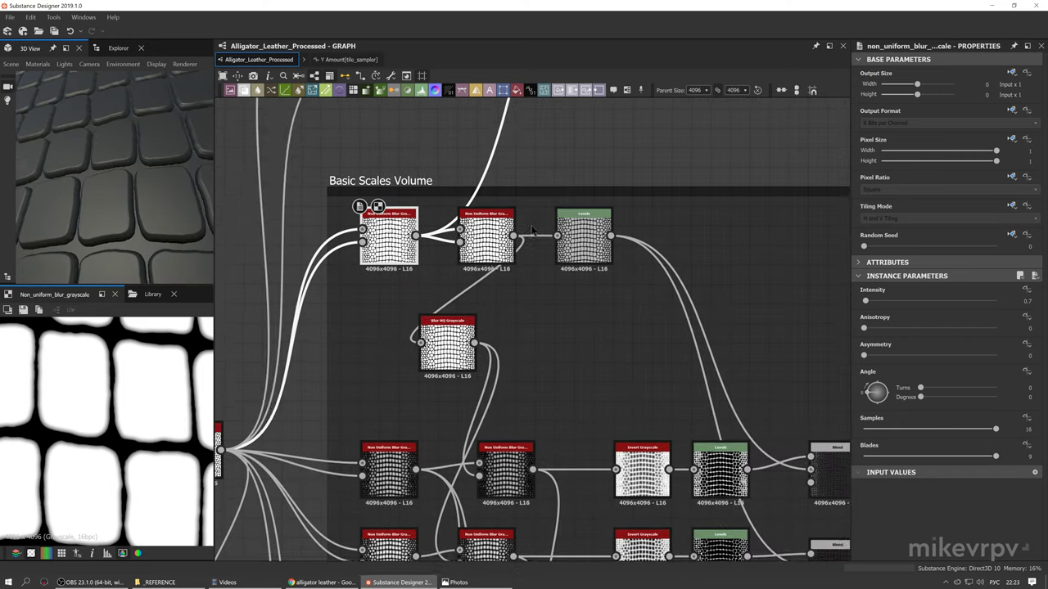
{"action": "scroll", "coordinate": [479, 256], "scroll_direction": "up", "scroll_amount": 2}
{"action": "scroll", "coordinate": [488, 249], "scroll_direction": "up", "scroll_amount": 1}
{"action": "double_click", "coordinate": [489, 246]}
{"action": "double_click", "coordinate": [348, 255]}
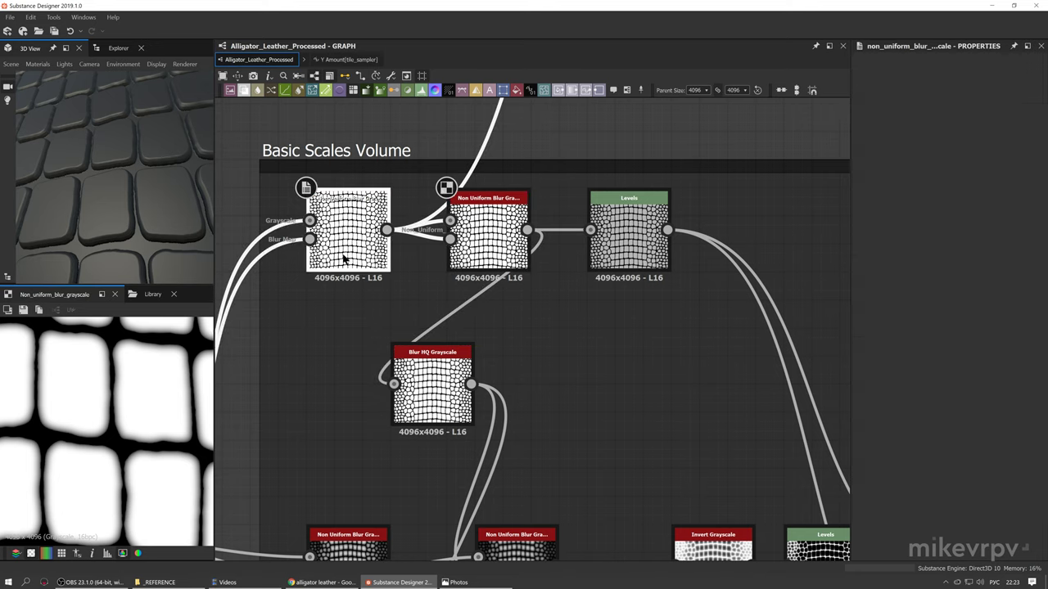
{"action": "middle_click_drag", "start_coordinate": [362, 221], "coordinate": [360, 279]}
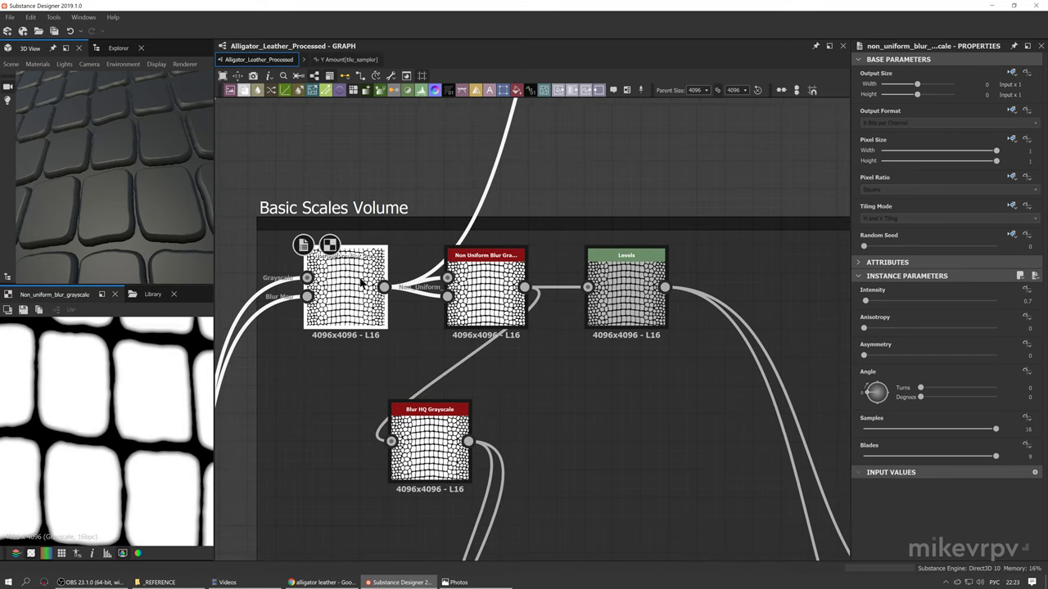
{"action": "left_click", "coordinate": [480, 305]}
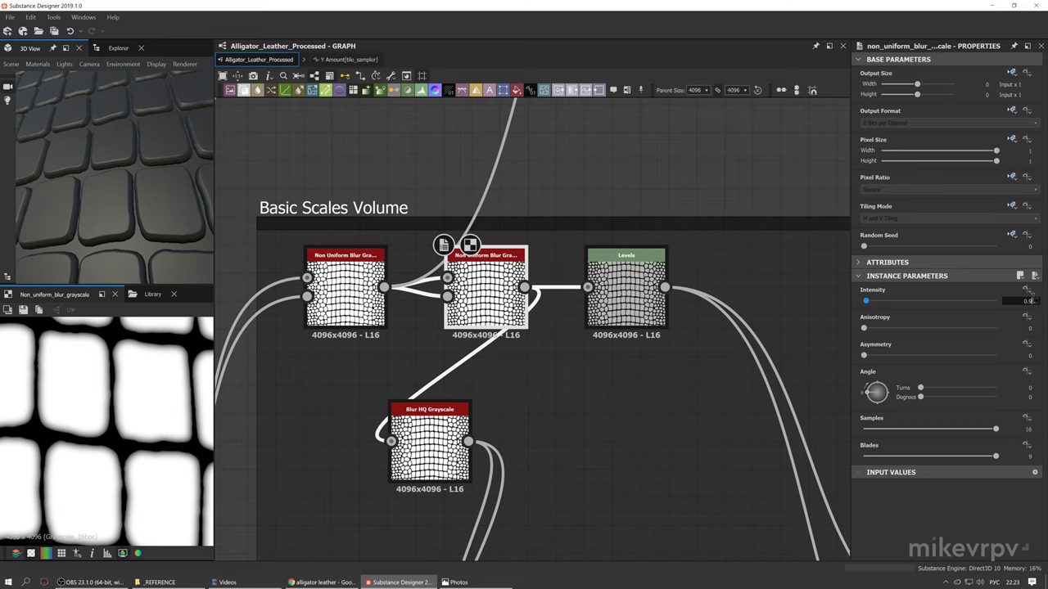
{"action": "middle_click_drag", "start_coordinate": [449, 328], "coordinate": [444, 344]}
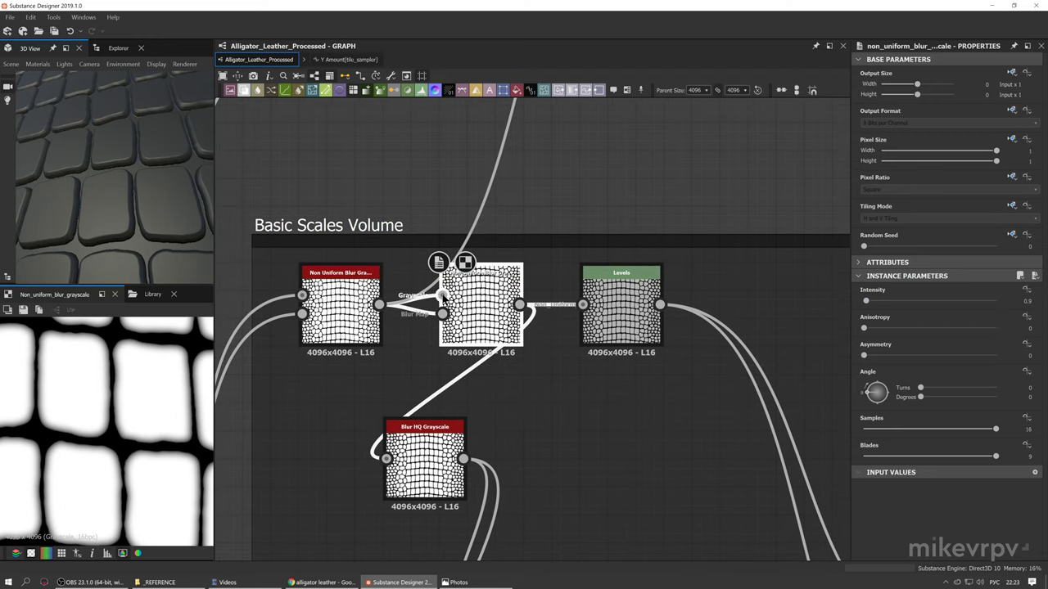
{"action": "left_click", "coordinate": [356, 327]}
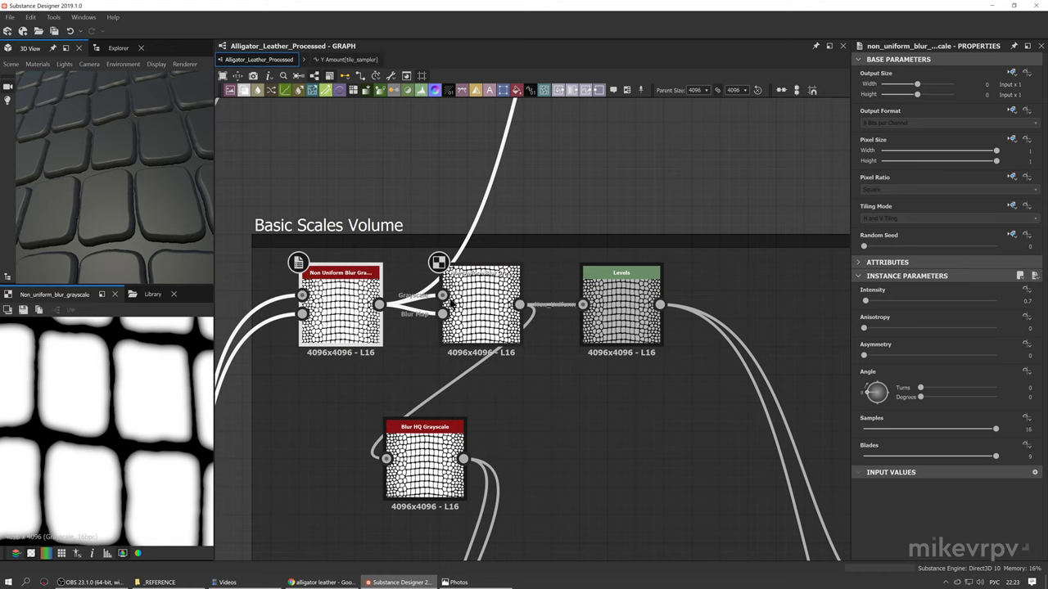
Reconnect the Levels node feeding the Height and Normal outputs to the top row's second Non Uniform Blur Grayscale
{"action": "middle_click_drag", "start_coordinate": [470, 308], "coordinate": [421, 383]}
{"action": "left_click", "coordinate": [442, 355]}
{"action": "scroll", "coordinate": [422, 383], "scroll_direction": "down", "scroll_amount": 2}
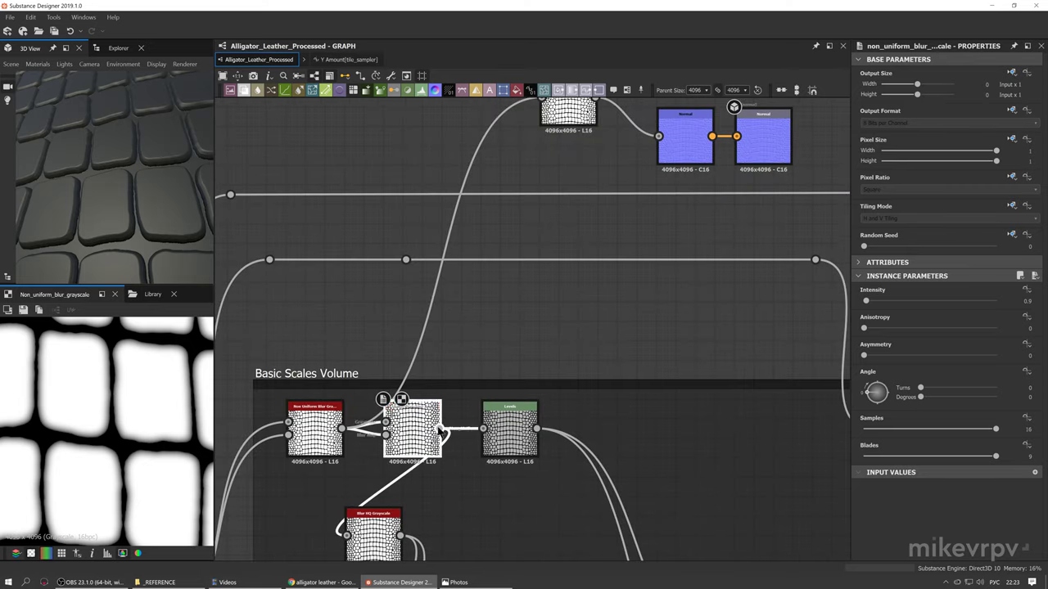
{"action": "scroll", "coordinate": [115, 221], "scroll_direction": "down", "scroll_amount": 2}
{"action": "scroll", "coordinate": [121, 210], "scroll_direction": "up", "scroll_amount": 5}
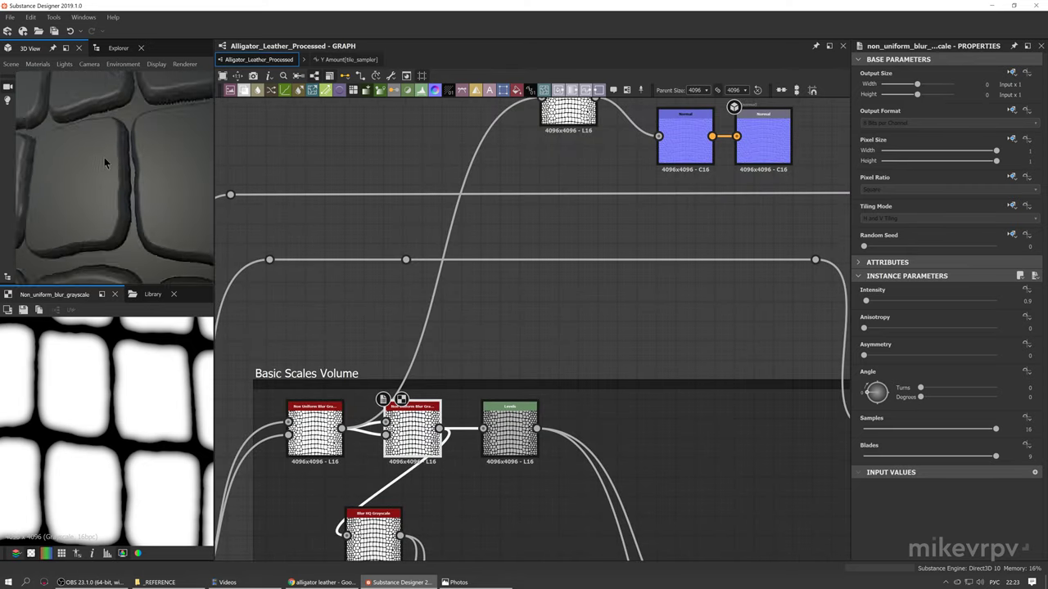
{"action": "scroll", "coordinate": [356, 241], "scroll_direction": "down", "scroll_amount": 1}
{"action": "middle_click_drag", "start_coordinate": [357, 237], "coordinate": [356, 252]}
{"action": "left_click_drag", "start_coordinate": [483, 204], "coordinate": [510, 135]}
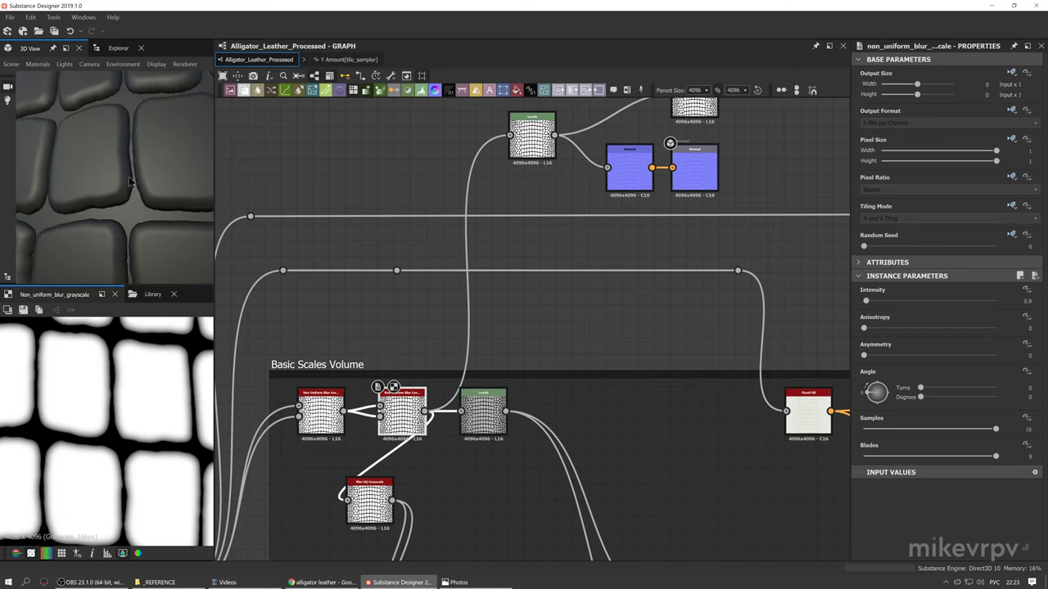
Check the scale edges in the 3D View and preview the Levels node at the end of the top row
{"action": "mouse_move", "coordinate": [157, 208]}
{"action": "left_mouse_down"}
{"action": "mouse_move", "coordinate": [110, 172]}
{"action": "mouse_move", "coordinate": [159, 221]}
{"action": "left_mouse_up"}
{"action": "left_click", "coordinate": [468, 311]}
{"action": "middle_click_drag", "start_coordinate": [495, 300], "coordinate": [518, 216]}
{"action": "double_click", "coordinate": [518, 337]}
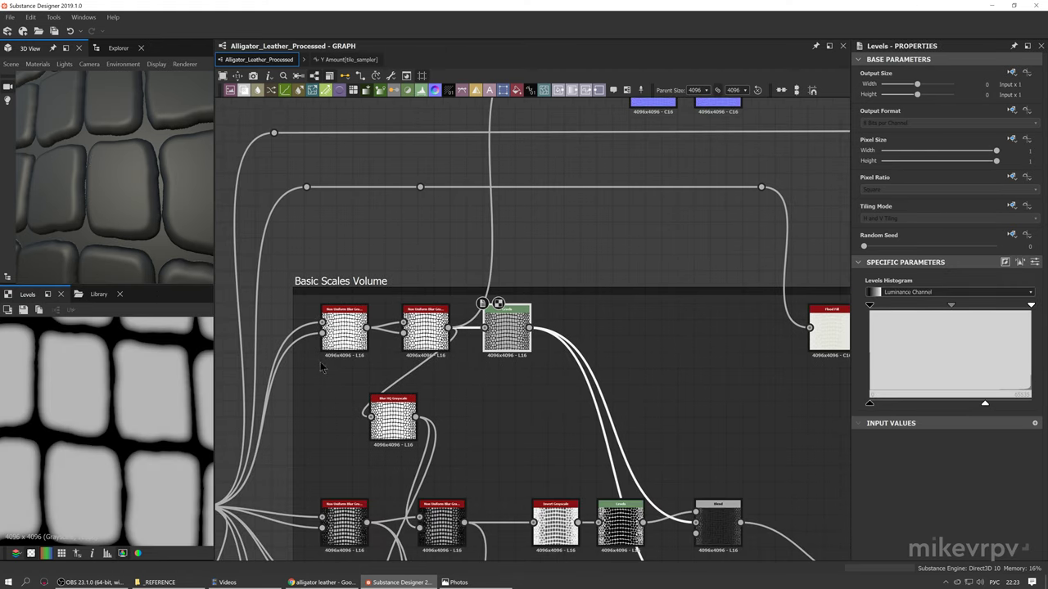
Connect the top row's Levels node to the Levels node driving the outputs and check the whole surface in 3D
{"action": "middle_click_drag", "start_coordinate": [533, 328], "coordinate": [465, 381]}
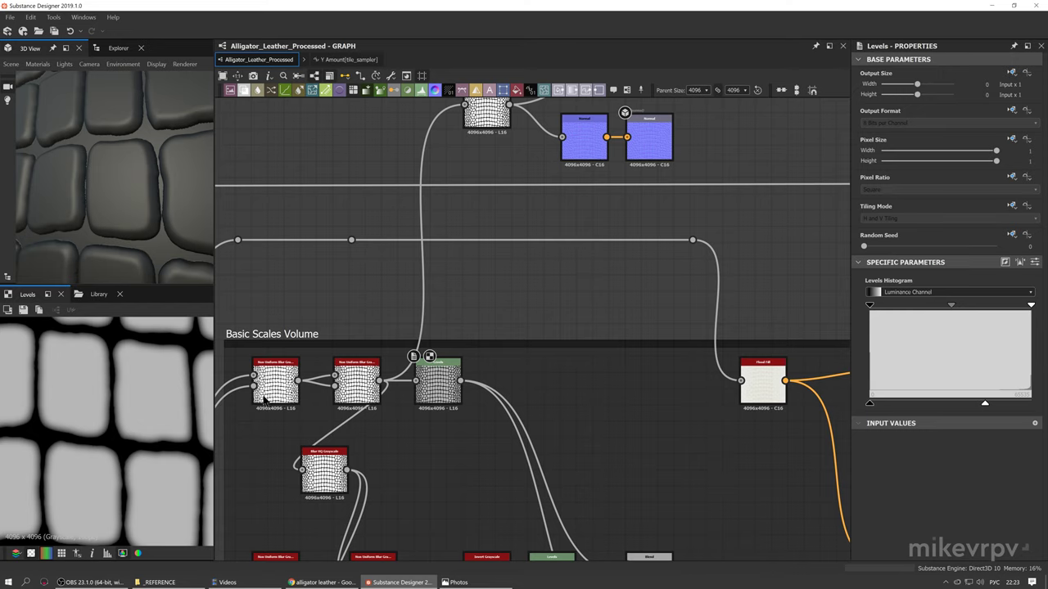
{"action": "middle_click_drag", "start_coordinate": [465, 395], "coordinate": [461, 425]}
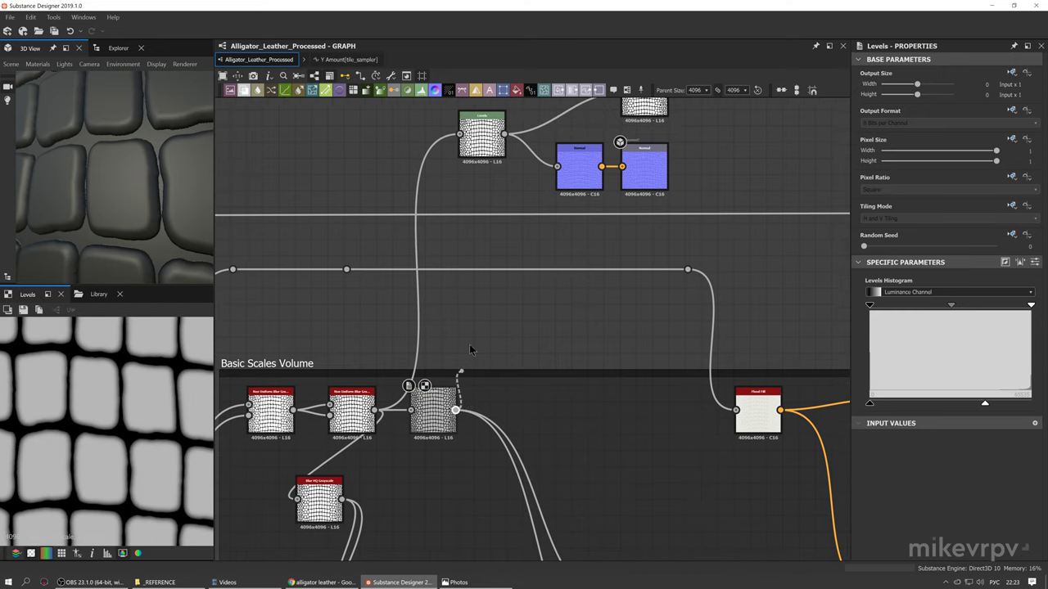
{"action": "left_click_drag", "start_coordinate": [470, 349], "coordinate": [460, 133]}
{"action": "left_click_drag", "start_coordinate": [123, 164], "coordinate": [156, 255]}
Inspect the top row's second Non Uniform Blur Grayscale and the Blur HQ Grayscale it feeds, including the latter's preview up close
{"action": "middle_click_drag", "start_coordinate": [447, 501], "coordinate": [510, 261]}
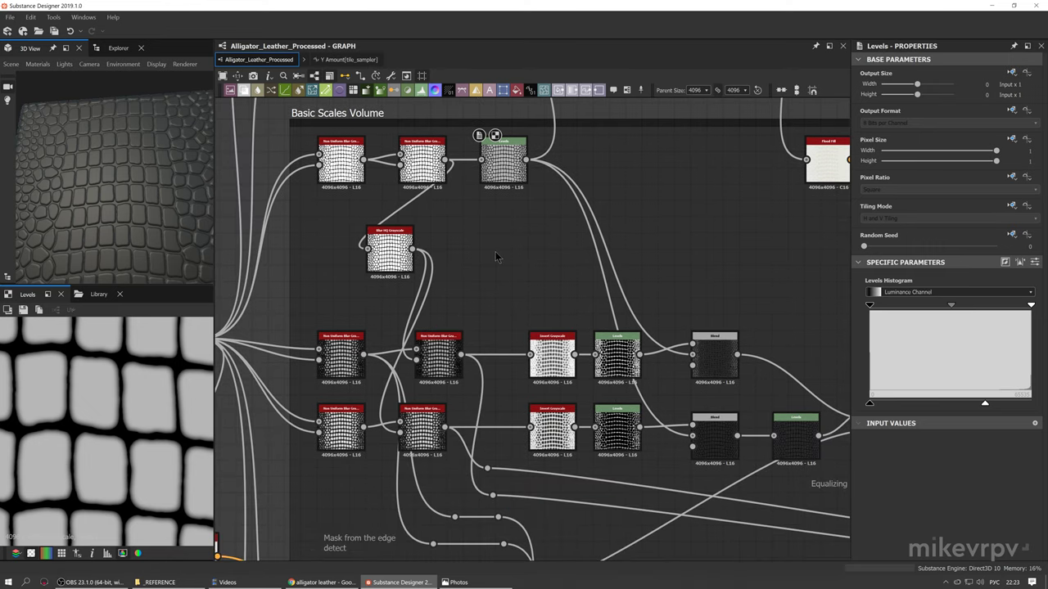
{"action": "left_click", "coordinate": [421, 157]}
{"action": "scroll", "coordinate": [409, 143], "scroll_direction": "up", "scroll_amount": 3}
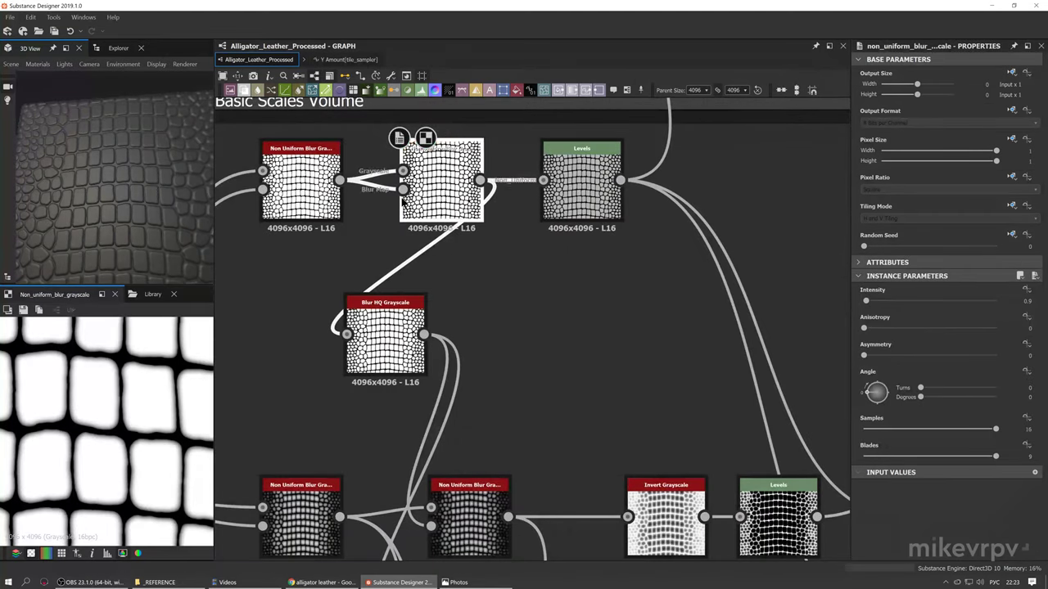
{"action": "left_click", "coordinate": [391, 332]}
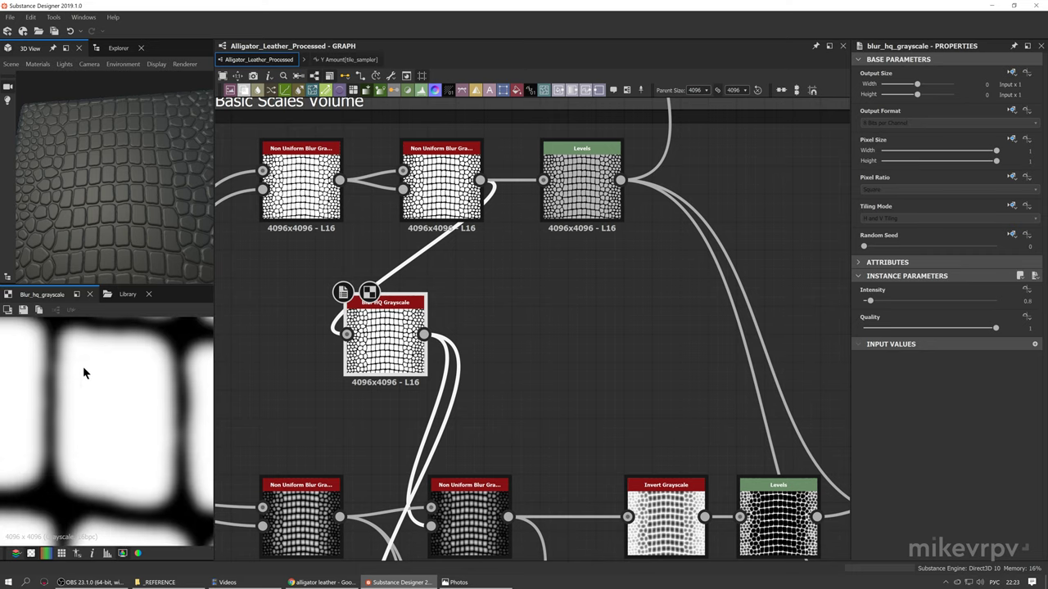
{"action": "left_click", "coordinate": [547, 400]}
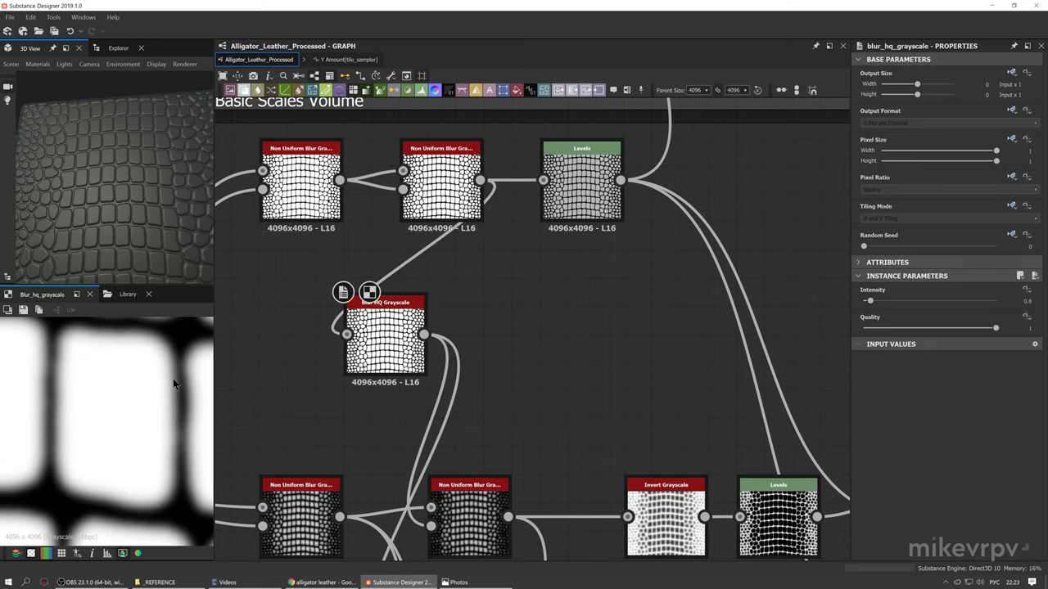
Move the Blur HQ Grayscale node left, nearer to above the middle row's first Non Uniform Blur Grayscale
{"action": "middle_click_drag", "start_coordinate": [465, 414], "coordinate": [524, 299]}
{"action": "left_click", "coordinate": [442, 187]}
{"action": "left_click", "coordinate": [391, 319]}
{"action": "left_click_drag", "start_coordinate": [439, 250], "coordinate": [383, 251]}
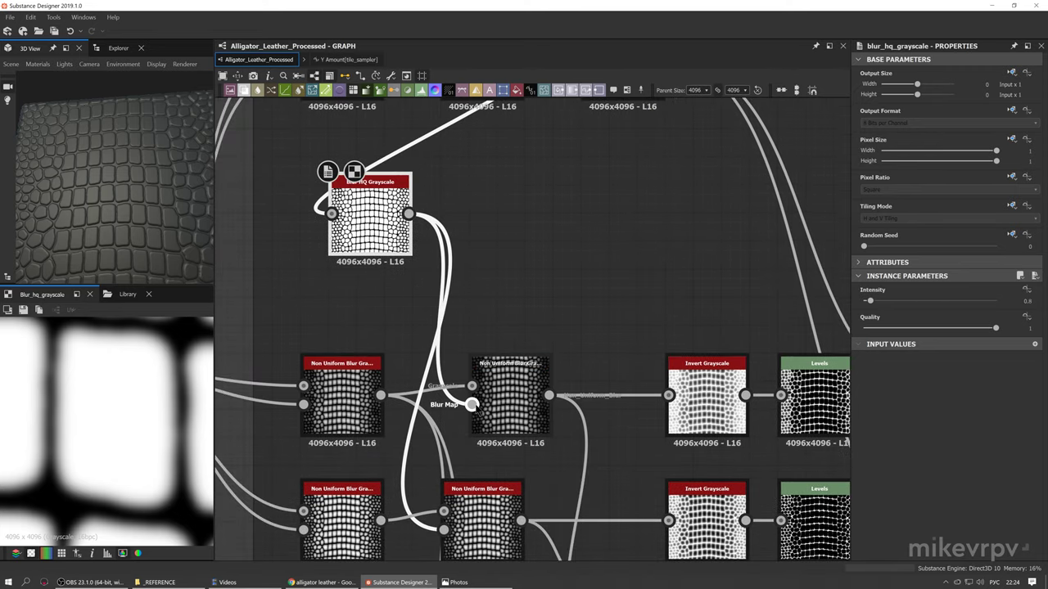
Compare the previews and settings of the middle row's two Non Uniform Blur Grayscale nodes, looking closely at the scale shapes
{"action": "left_click", "coordinate": [508, 402]}
{"action": "middle_click_drag", "start_coordinate": [509, 401], "coordinate": [526, 373]}
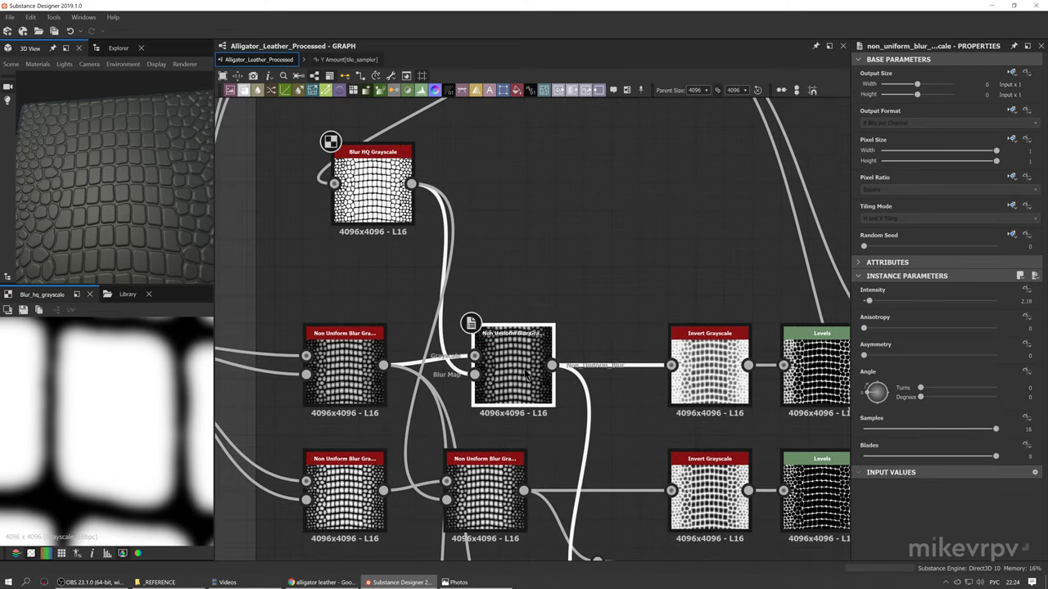
{"action": "double_click", "coordinate": [524, 373]}
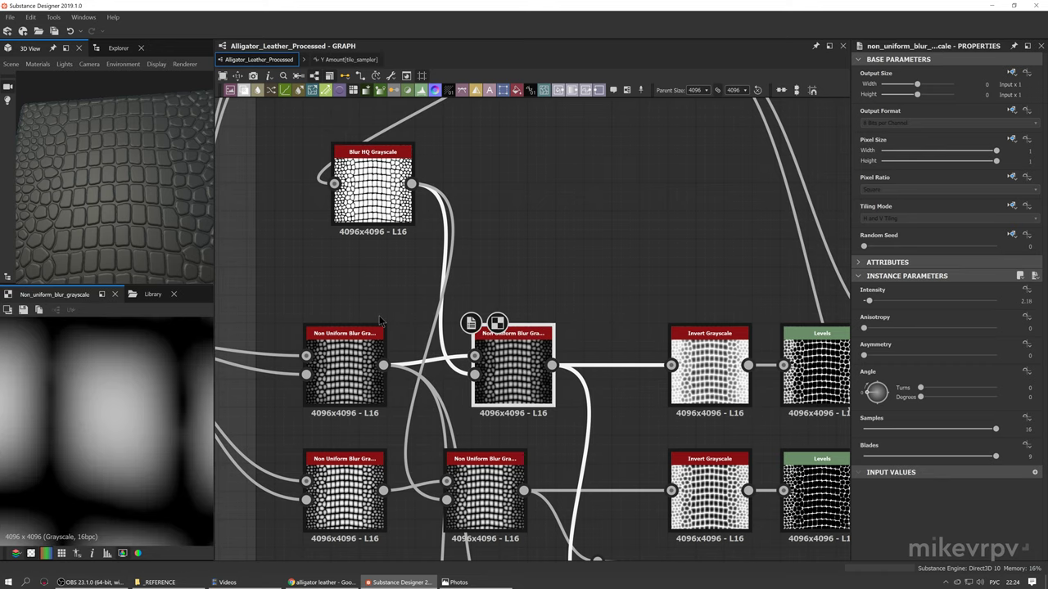
{"action": "scroll", "coordinate": [489, 295], "scroll_direction": "down", "scroll_amount": 2}
{"action": "left_click", "coordinate": [389, 352]}
{"action": "double_click", "coordinate": [387, 352]}
{"action": "middle_click_drag", "start_coordinate": [133, 374], "coordinate": [139, 404]}
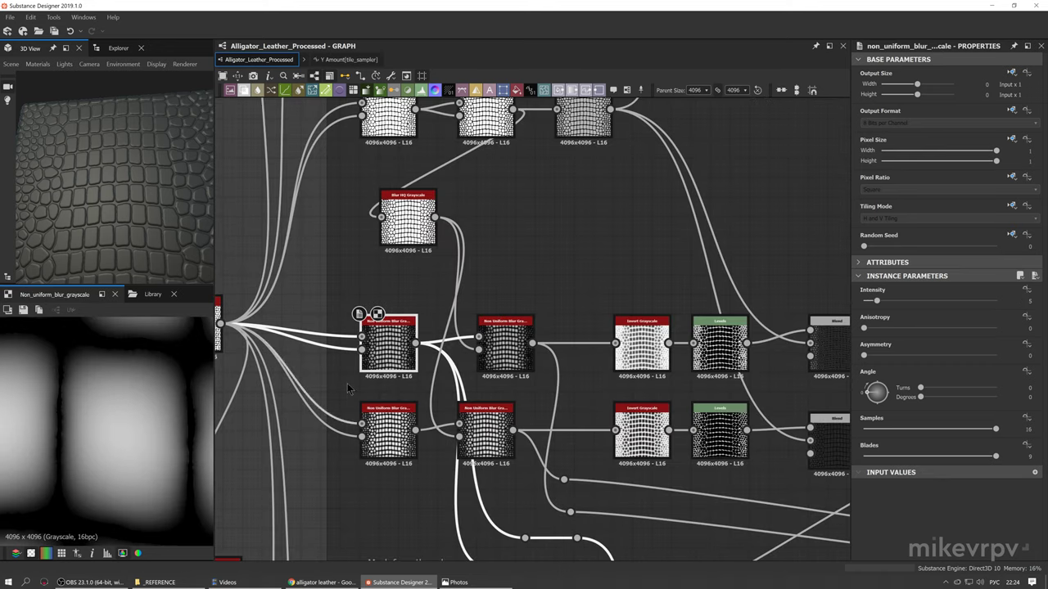
{"action": "double_click", "coordinate": [505, 349]}
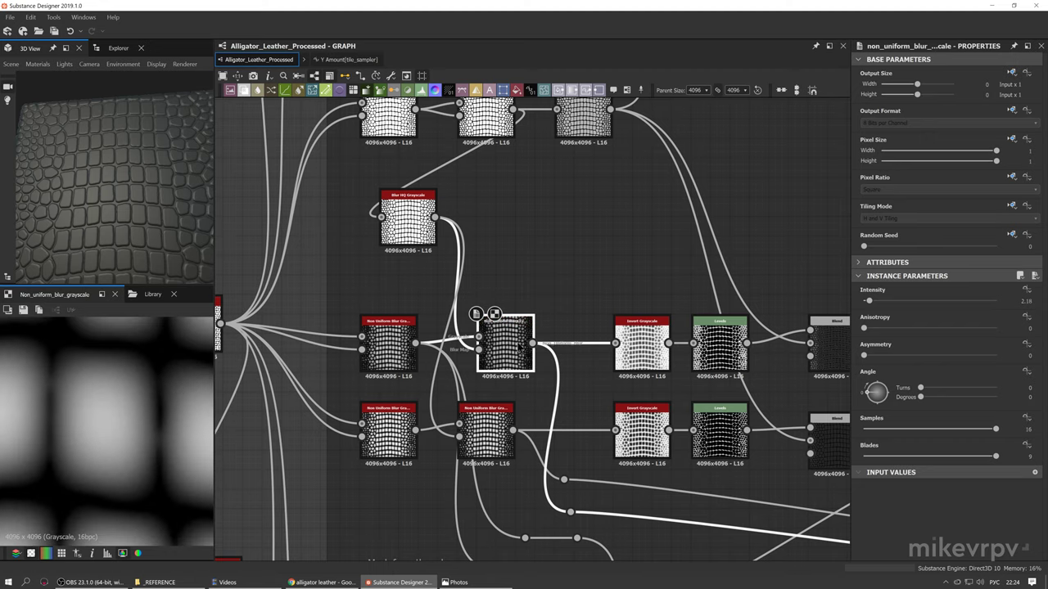
{"action": "scroll", "coordinate": [147, 375], "scroll_direction": "up", "scroll_amount": 3}
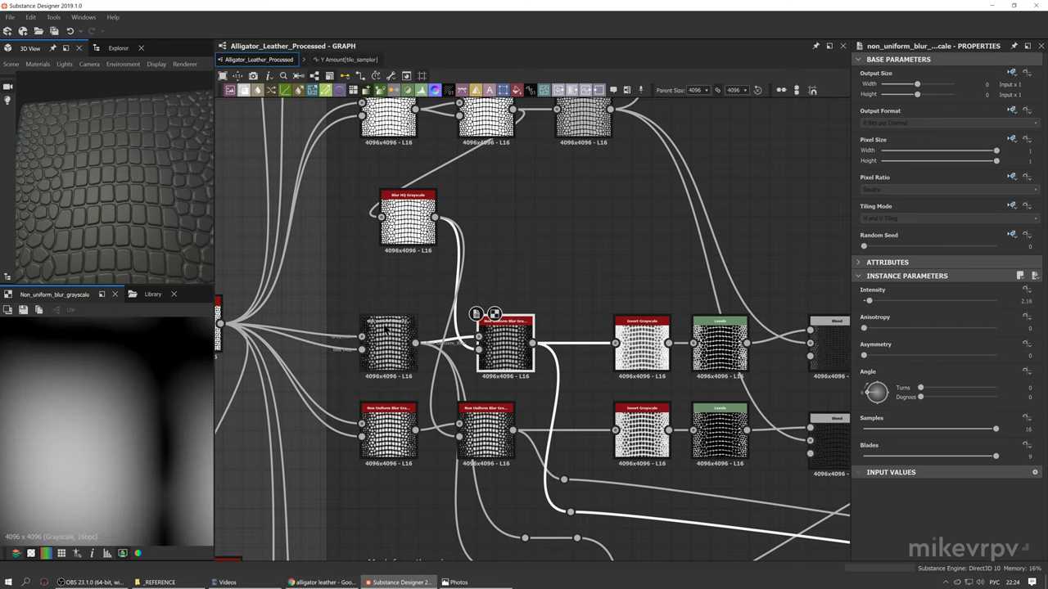
{"action": "scroll", "coordinate": [150, 379], "scroll_direction": "down", "scroll_amount": 2}
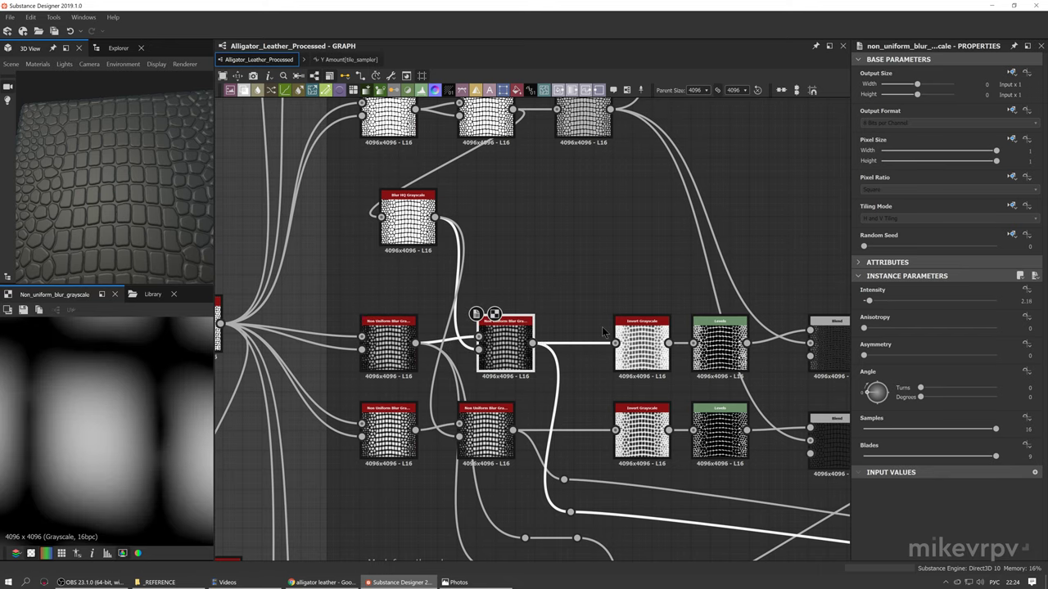
Connect the middle row's first Non Uniform Blur Grayscale to the Levels node driving the outputs and view the scales in 3D
{"action": "scroll", "coordinate": [601, 327], "scroll_direction": "down", "scroll_amount": 5}
{"action": "middle_click_drag", "start_coordinate": [441, 405], "coordinate": [404, 442]}
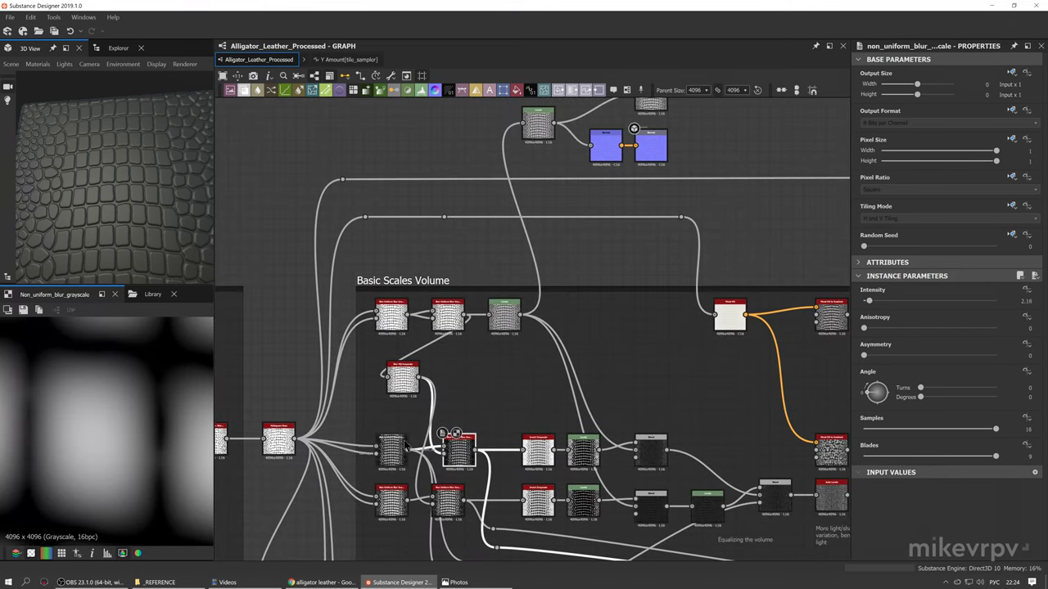
{"action": "scroll", "coordinate": [90, 180], "scroll_direction": "up", "scroll_amount": 5}
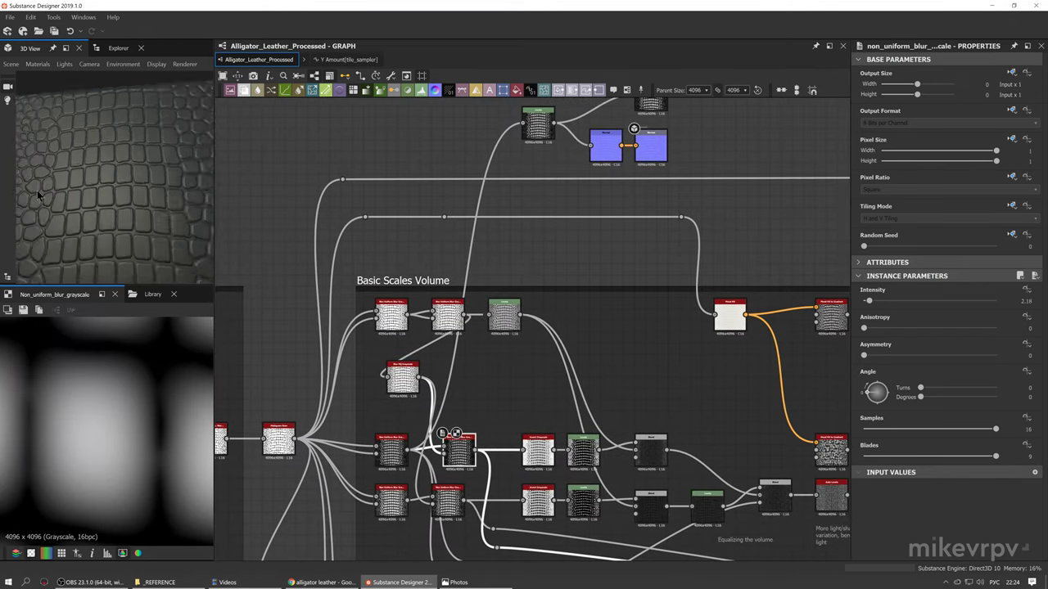
Connect the middle row's second Non Uniform Blur Grayscale to the Levels node driving the outputs and check the scales in 3D
{"action": "middle_click_drag", "start_coordinate": [90, 180], "coordinate": [108, 175]}
{"action": "left_click_drag", "start_coordinate": [475, 450], "coordinate": [522, 123]}
{"action": "left_click_drag", "start_coordinate": [96, 181], "coordinate": [114, 245]}
{"action": "scroll", "coordinate": [438, 412], "scroll_direction": "up", "scroll_amount": 5}
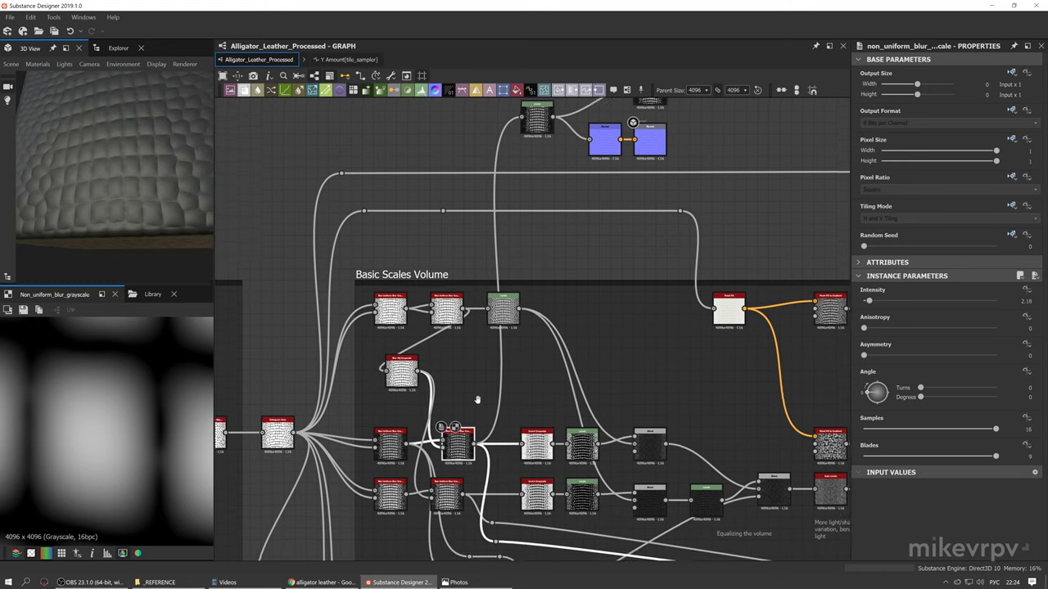
Preview the middle row's Invert Grayscale node and examine the inverted scales both close up and zoomed out
{"action": "middle_click_drag", "start_coordinate": [536, 398], "coordinate": [479, 399]}
{"action": "left_click", "coordinate": [542, 415]}
{"action": "left_click", "coordinate": [532, 363]}
{"action": "double_click", "coordinate": [532, 363]}
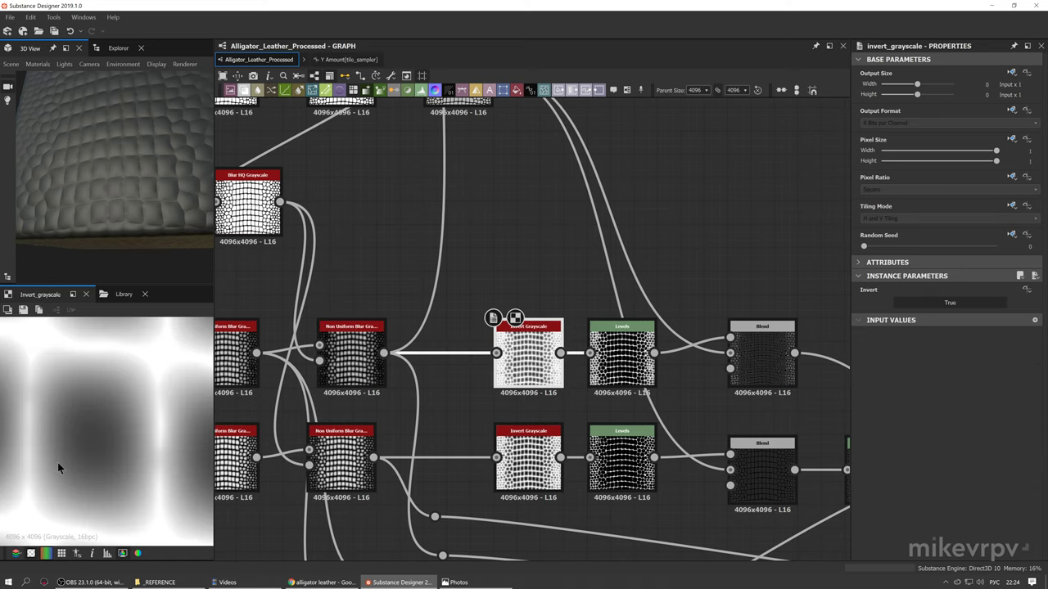
{"action": "scroll", "coordinate": [83, 444], "scroll_direction": "down", "scroll_amount": 3}
{"action": "middle_click_drag", "start_coordinate": [87, 445], "coordinate": [122, 423]}
{"action": "scroll", "coordinate": [107, 435], "scroll_direction": "down", "scroll_amount": 2}
{"action": "scroll", "coordinate": [124, 427], "scroll_direction": "down", "scroll_amount": 2}
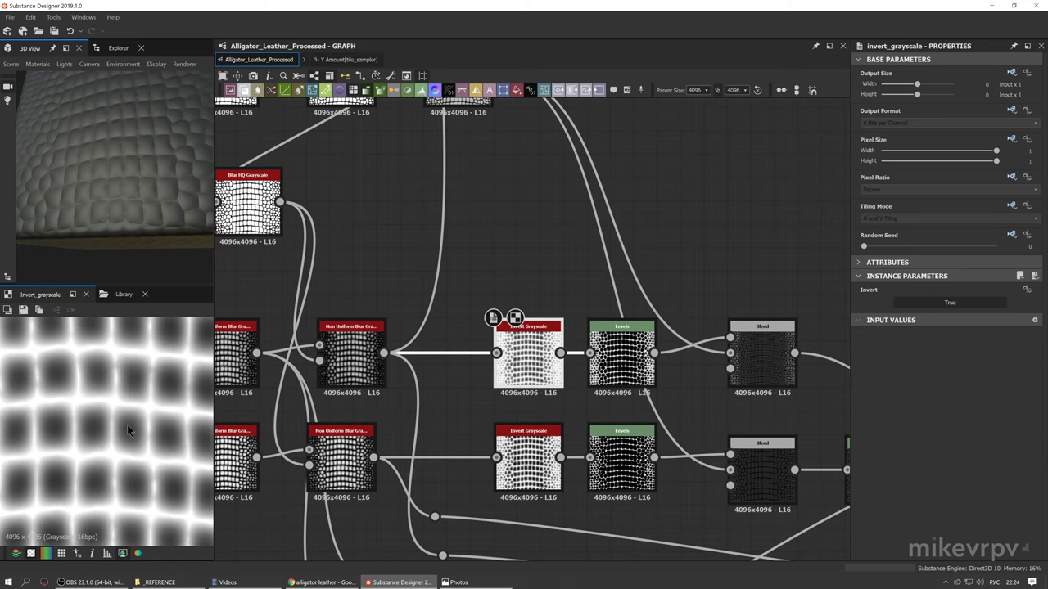
{"action": "scroll", "coordinate": [124, 431], "scroll_direction": "up", "scroll_amount": 2}
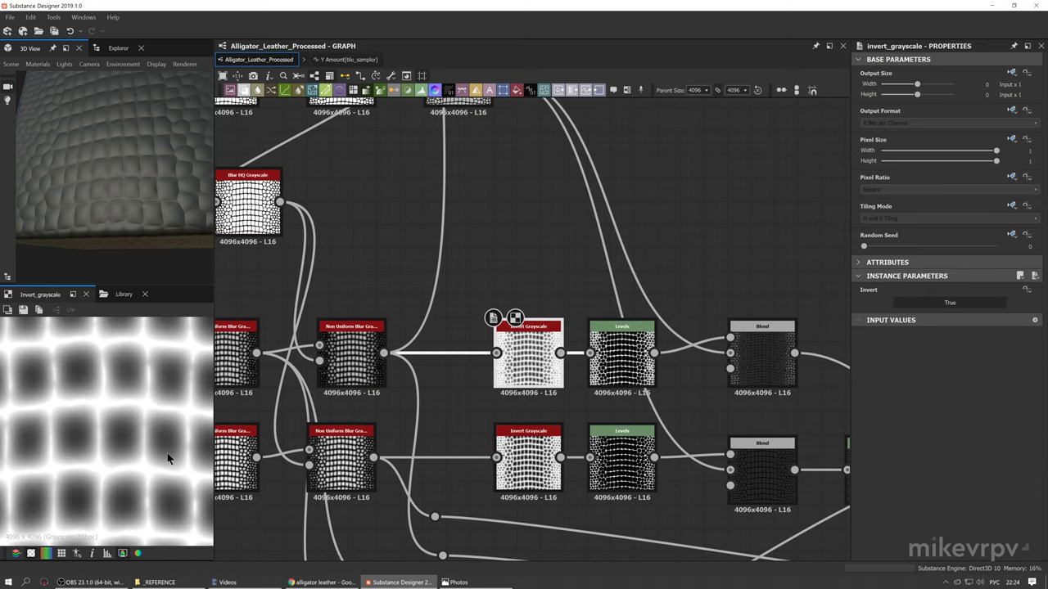
Study the 4.jpg photo and the browser's alligator leather images, including the Bambou Alligator Leather Card Holder, and return to the graph
{"action": "left_click", "coordinate": [455, 582]}
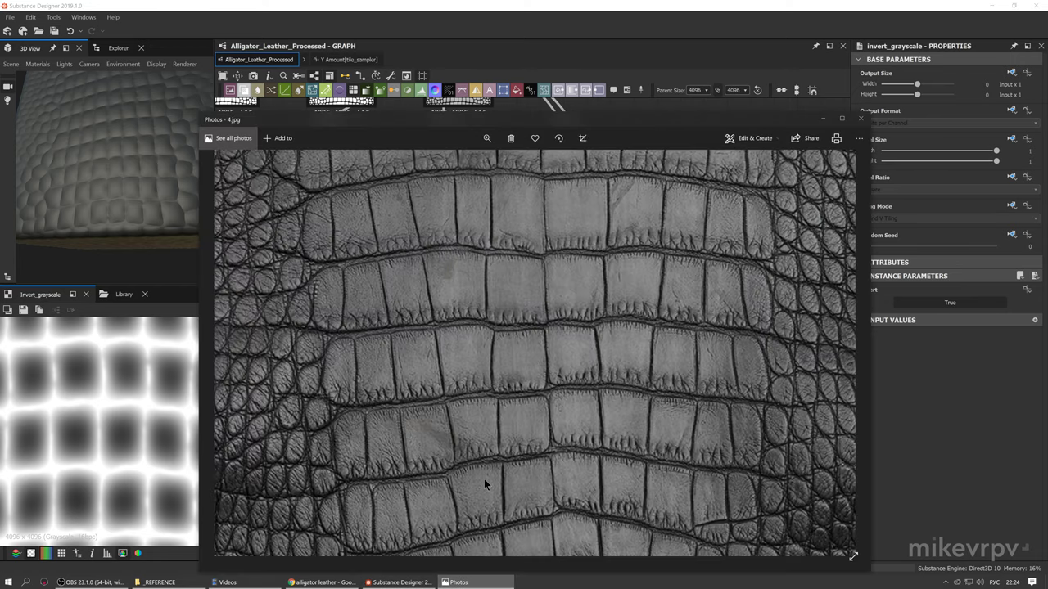
{"action": "left_click", "coordinate": [322, 582]}
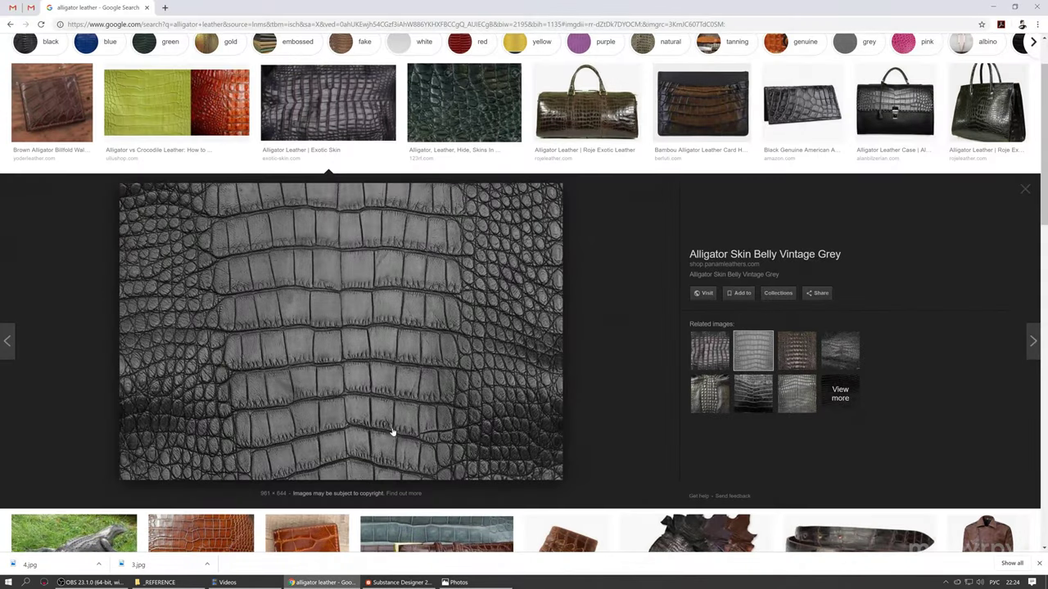
{"action": "scroll", "coordinate": [774, 325], "scroll_direction": "down", "scroll_amount": 3}
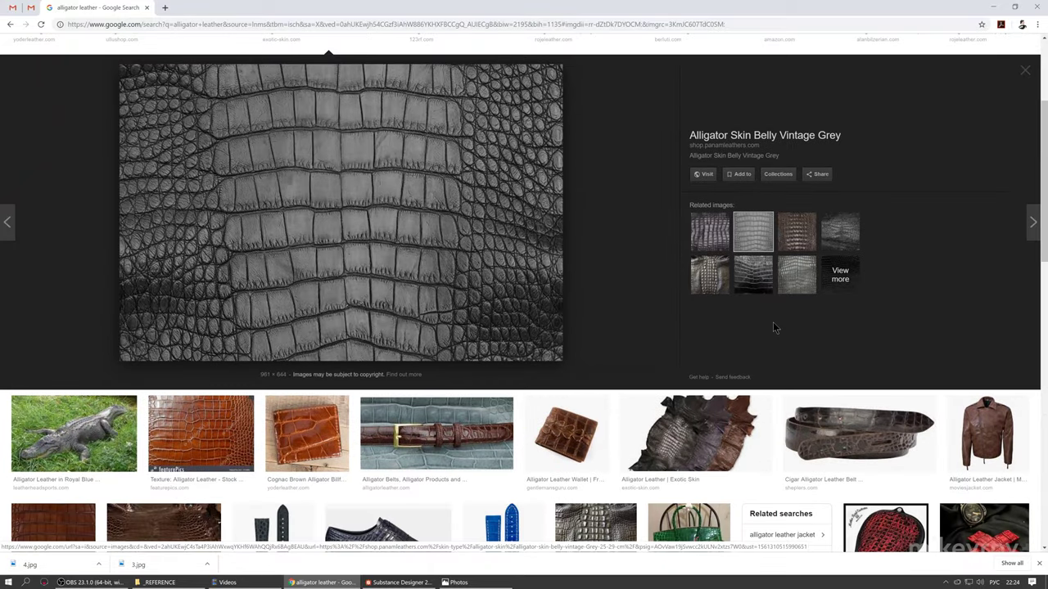
{"action": "scroll", "coordinate": [774, 323], "scroll_direction": "up", "scroll_amount": 1}
{"action": "scroll", "coordinate": [774, 322], "scroll_direction": "up", "scroll_amount": 2}
{"action": "left_click", "coordinate": [702, 168]}
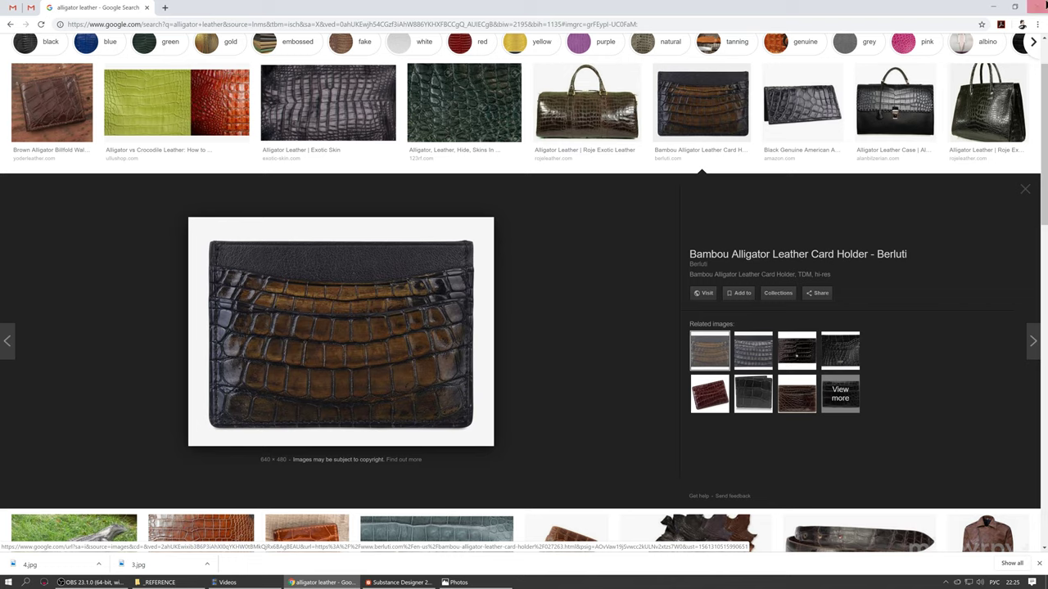
{"action": "left_click", "coordinate": [997, 8]}
{"action": "left_click", "coordinate": [627, 5]}
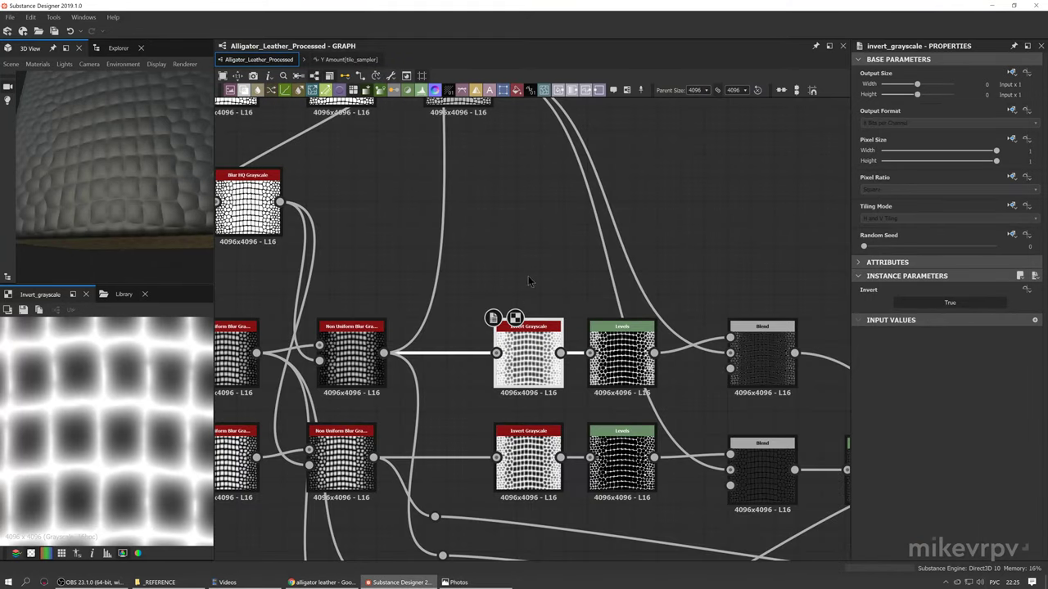
Connect the middle row's Invert Grayscale to the Levels node driving the outputs and view the inverted scales in 3D
{"action": "mouse_move", "coordinate": [515, 369]}
{"action": "middle_mouse_down"}
{"action": "mouse_move", "coordinate": [531, 354]}
{"action": "mouse_move", "coordinate": [530, 377]}
{"action": "middle_mouse_up"}
{"action": "scroll", "coordinate": [101, 416], "scroll_direction": "down", "scroll_amount": 3}
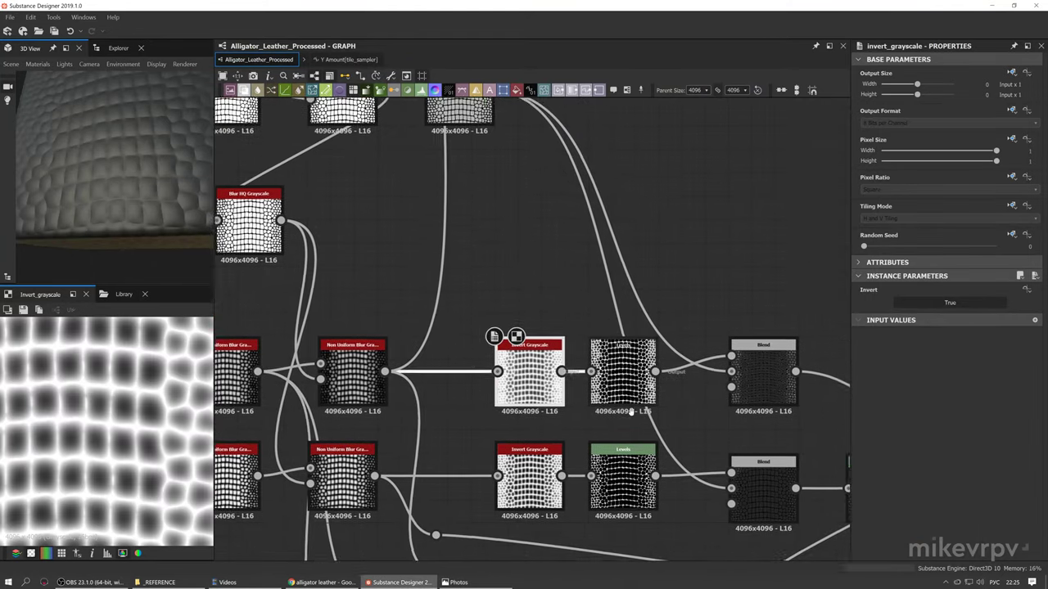
{"action": "scroll", "coordinate": [577, 532], "scroll_direction": "down", "scroll_amount": 4}
{"action": "middle_click_drag", "start_coordinate": [549, 422], "coordinate": [547, 438]}
{"action": "scroll", "coordinate": [544, 462], "scroll_direction": "down", "scroll_amount": 2}
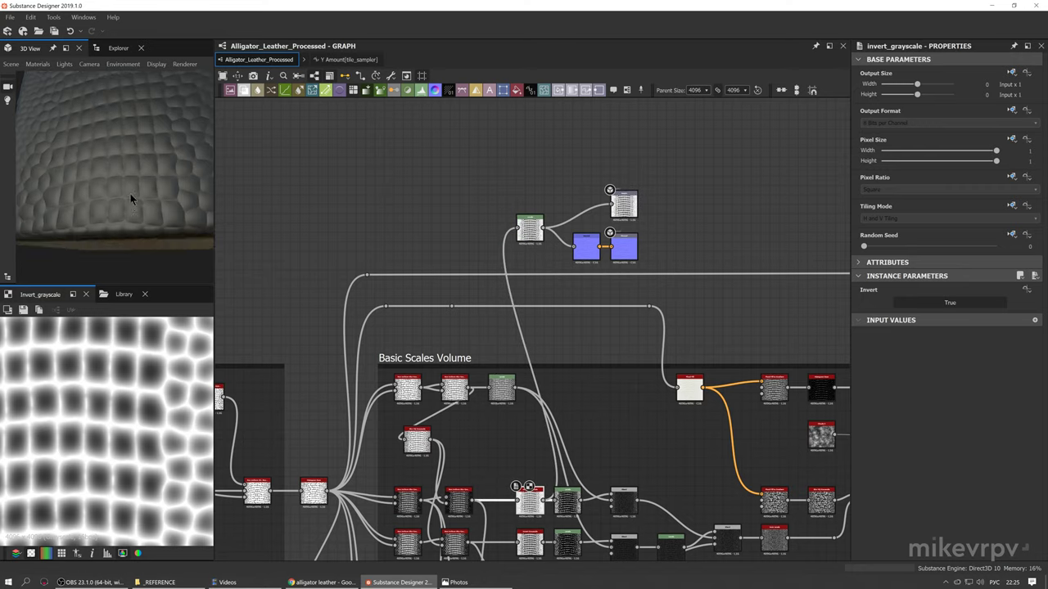
{"action": "mouse_move", "coordinate": [129, 198]}
{"action": "left_mouse_down"}
{"action": "mouse_move", "coordinate": [131, 158]}
{"action": "mouse_move", "coordinate": [128, 211]}
{"action": "mouse_move", "coordinate": [154, 187]}
{"action": "mouse_move", "coordinate": [122, 158]}
{"action": "mouse_move", "coordinate": [99, 184]}
{"action": "mouse_move", "coordinate": [114, 147]}
{"action": "mouse_move", "coordinate": [139, 193]}
{"action": "left_mouse_up"}
Compare the previews of the middle row's Invert Grayscale and the Levels node it feeds, including the Levels histogram
{"action": "middle_click_drag", "start_coordinate": [461, 392], "coordinate": [425, 291]}
{"action": "scroll", "coordinate": [538, 409], "scroll_direction": "up", "scroll_amount": 5}
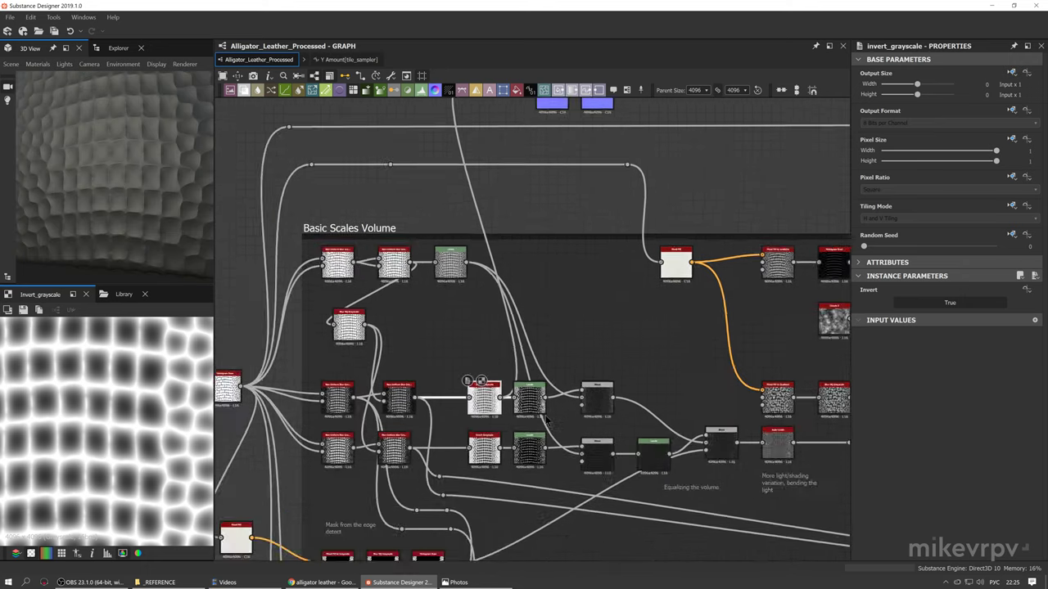
{"action": "double_click", "coordinate": [524, 390]}
{"action": "scroll", "coordinate": [141, 396], "scroll_direction": "up", "scroll_amount": 3}
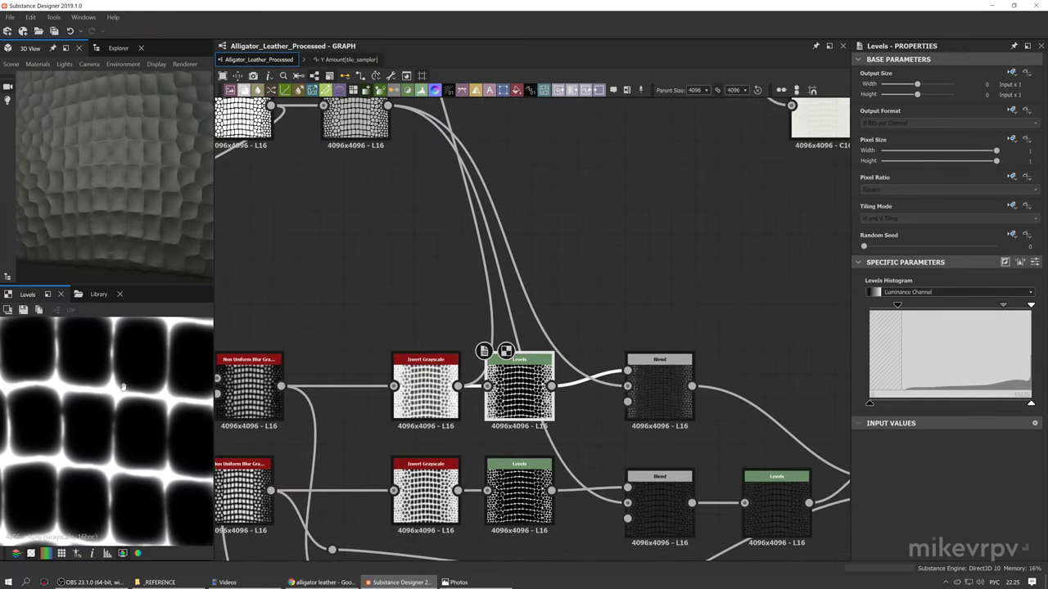
{"action": "double_click", "coordinate": [426, 391]}
{"action": "double_click", "coordinate": [517, 401]}
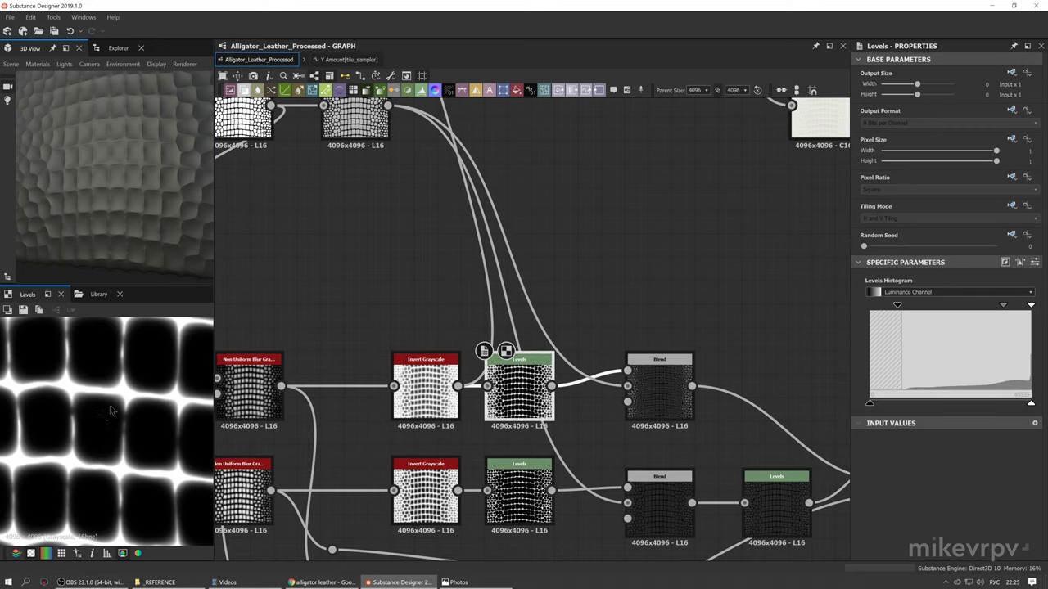
Connect the middle row's Levels node to the Levels node driving the outputs and inspect the scales closely in 3D
{"action": "scroll", "coordinate": [508, 491], "scroll_direction": "down", "scroll_amount": 5}
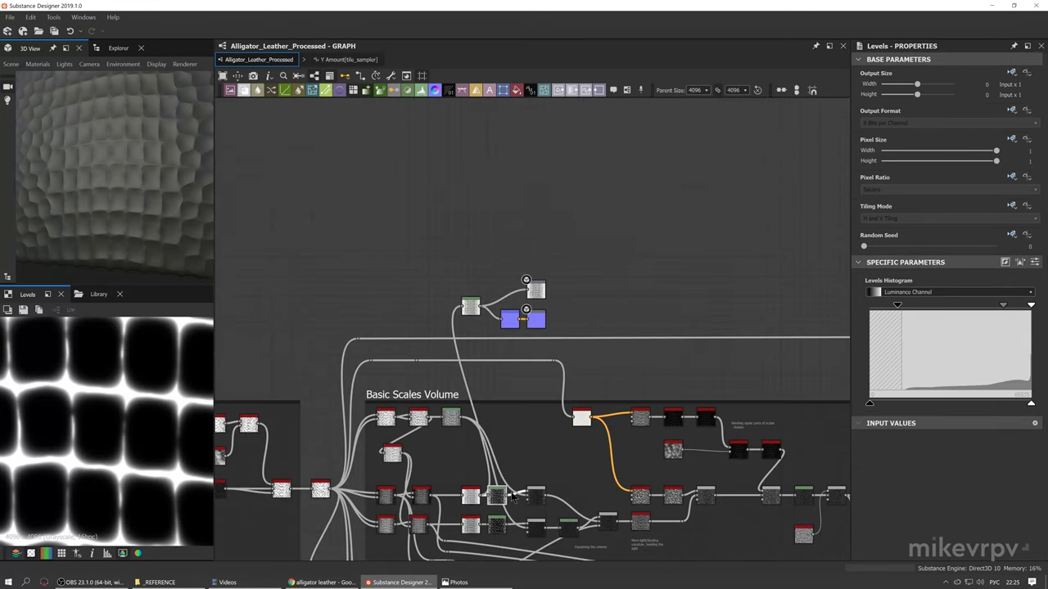
{"action": "scroll", "coordinate": [125, 155], "scroll_direction": "up", "scroll_amount": 4}
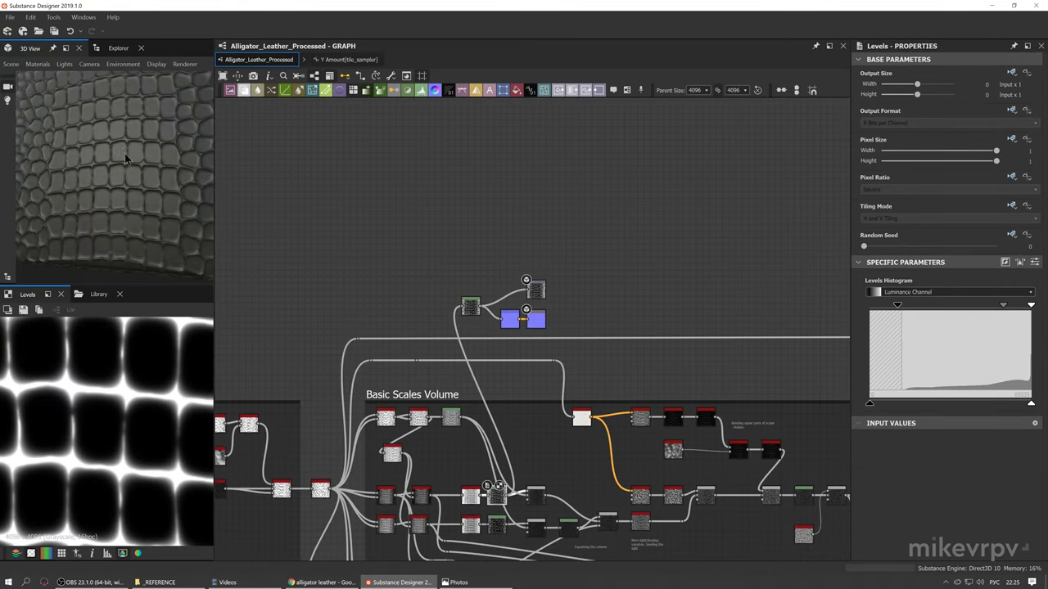
{"action": "scroll", "coordinate": [125, 156], "scroll_direction": "up", "scroll_amount": 2}
{"action": "middle_click_drag", "start_coordinate": [116, 164], "coordinate": [112, 154]}
{"action": "scroll", "coordinate": [94, 140], "scroll_direction": "up", "scroll_amount": 3}
{"action": "scroll", "coordinate": [97, 141], "scroll_direction": "down", "scroll_amount": 2}
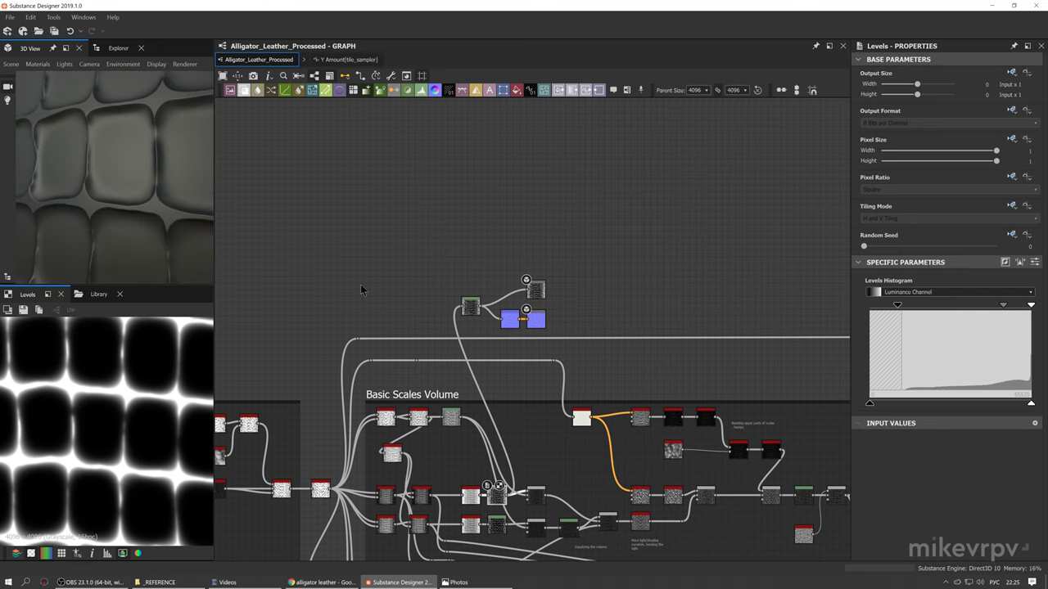
Examine the middle row's Multiply Blend settings and preview the top row's Levels node that feeds its background
{"action": "middle_click_drag", "start_coordinate": [585, 371], "coordinate": [584, 311]}
{"action": "scroll", "coordinate": [481, 439], "scroll_direction": "up", "scroll_amount": 6}
{"action": "left_click", "coordinate": [573, 420]}
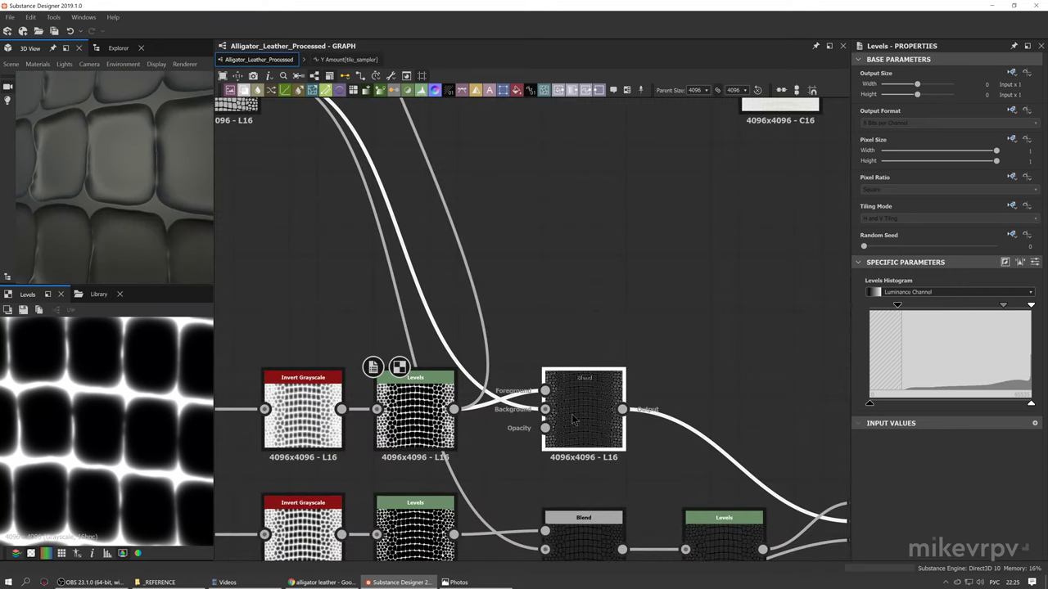
{"action": "middle_click_drag", "start_coordinate": [540, 407], "coordinate": [597, 449]}
{"action": "double_click", "coordinate": [584, 436]}
{"action": "scroll", "coordinate": [586, 436], "scroll_direction": "down", "scroll_amount": 1}
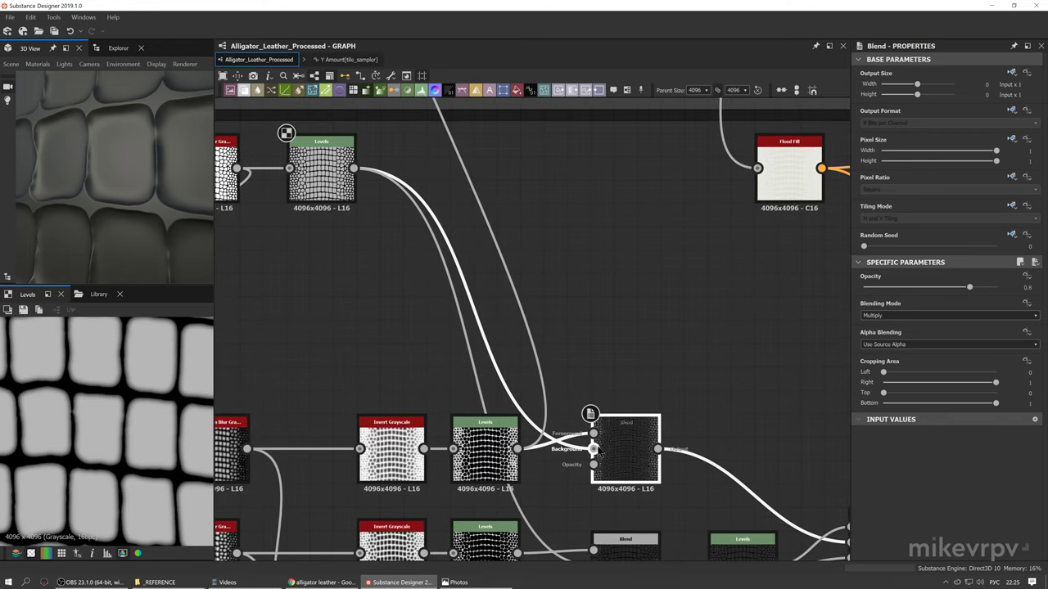
{"action": "scroll", "coordinate": [144, 369], "scroll_direction": "down", "scroll_amount": 4}
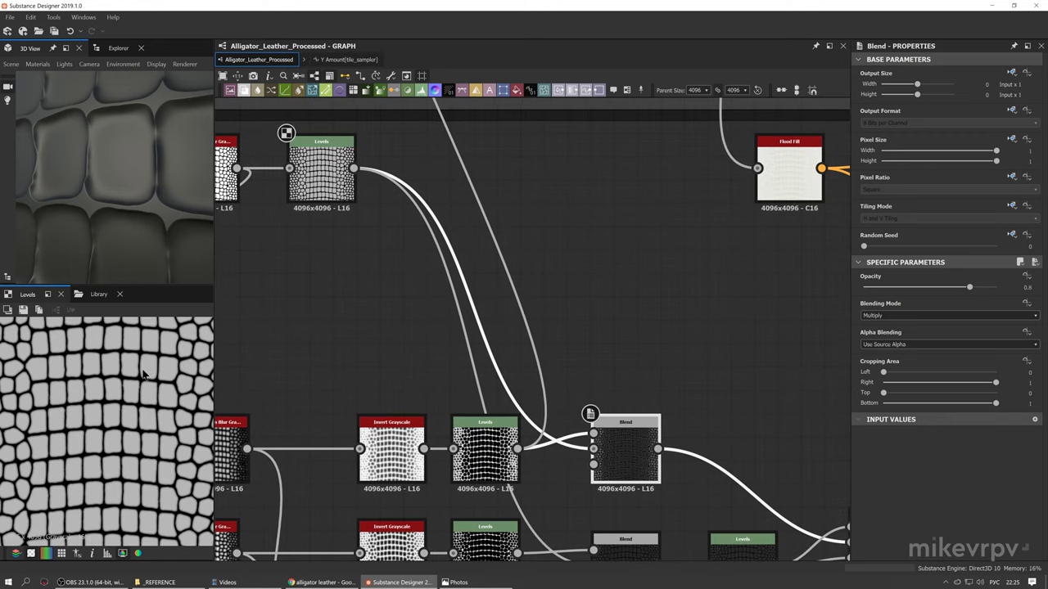
{"action": "scroll", "coordinate": [143, 374], "scroll_direction": "down", "scroll_amount": 1}
{"action": "middle_click_drag", "start_coordinate": [326, 194], "coordinate": [501, 224]}
{"action": "left_click_drag", "start_coordinate": [570, 273], "coordinate": [426, 182]}
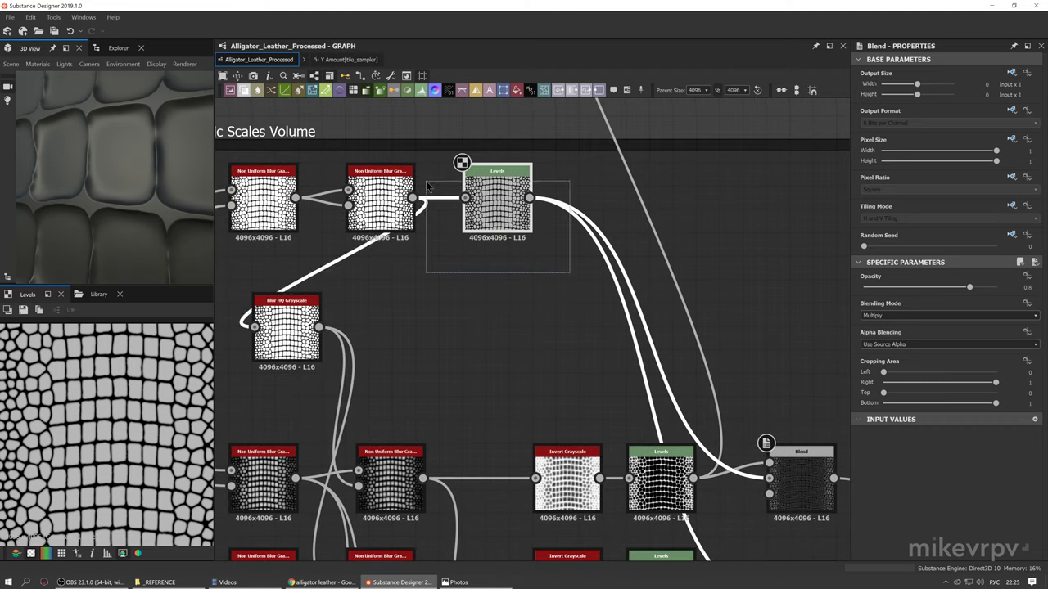
Compare the middle row's Blend result with the Levels node feeding its foreground, looking closely at the scale edges
{"action": "middle_click_drag", "start_coordinate": [804, 481], "coordinate": [709, 399]}
{"action": "double_click", "coordinate": [708, 399]}
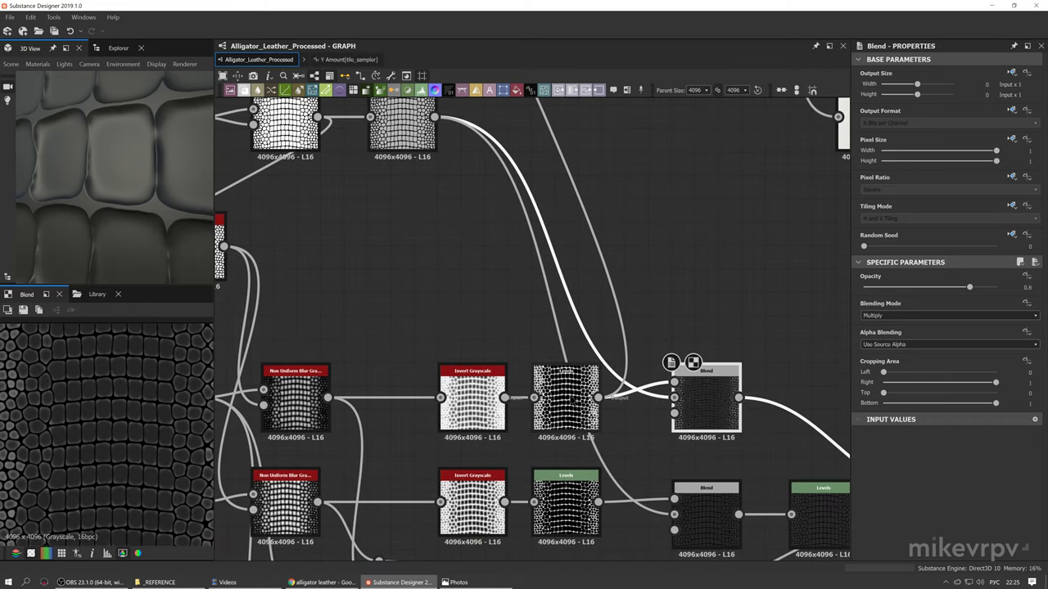
{"action": "double_click", "coordinate": [566, 398]}
{"action": "scroll", "coordinate": [135, 401], "scroll_direction": "up", "scroll_amount": 6}
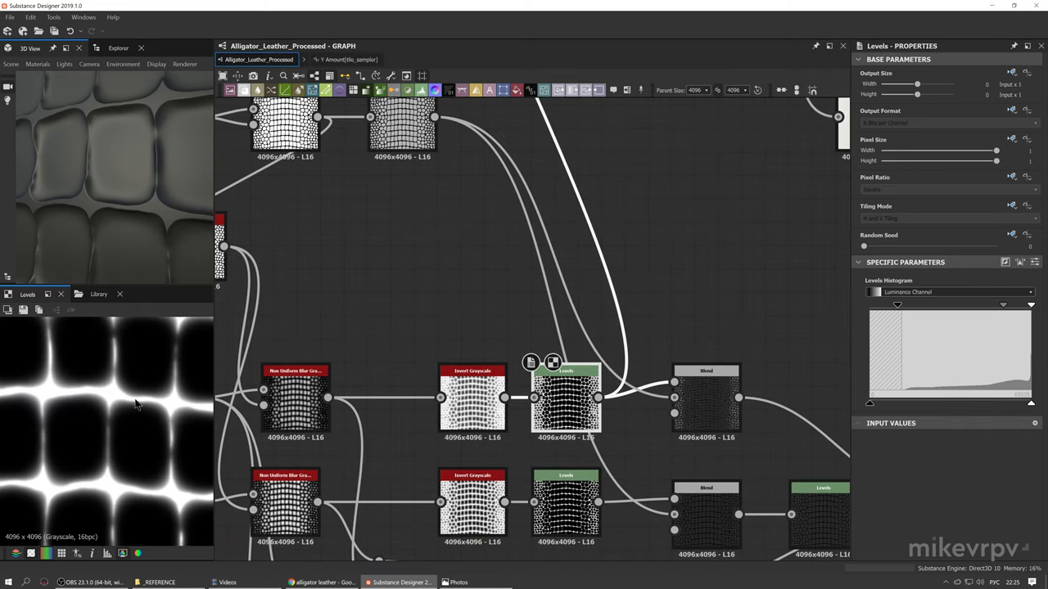
{"action": "middle_click_drag", "start_coordinate": [136, 402], "coordinate": [116, 419]}
{"action": "double_click", "coordinate": [704, 398]}
{"action": "scroll", "coordinate": [155, 442], "scroll_direction": "down", "scroll_amount": 4}
{"action": "scroll", "coordinate": [115, 419], "scroll_direction": "up", "scroll_amount": 2}
{"action": "scroll", "coordinate": [115, 413], "scroll_direction": "up", "scroll_amount": 2}
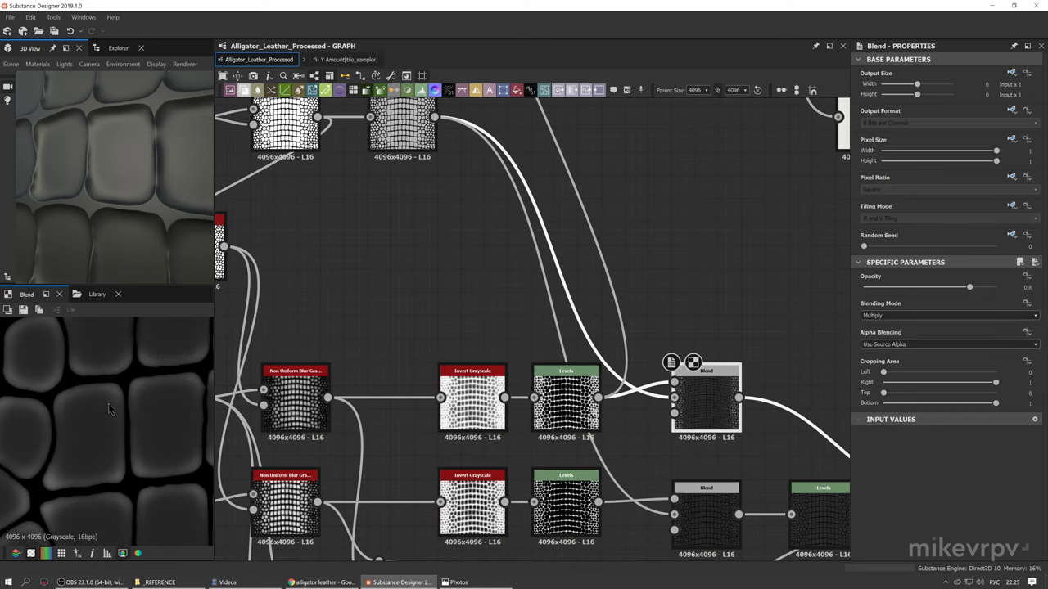
{"action": "scroll", "coordinate": [174, 489], "scroll_direction": "down", "scroll_amount": 3}
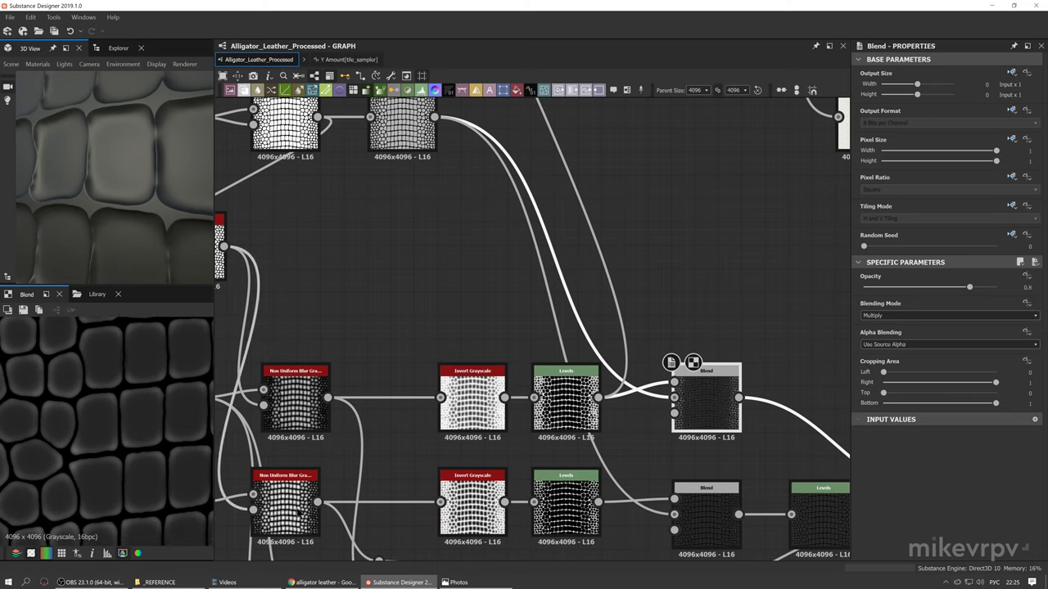
Check the alligator card holder reference in the browser against a close-up of the middle row's Blend preview
{"action": "left_click", "coordinate": [321, 582]}
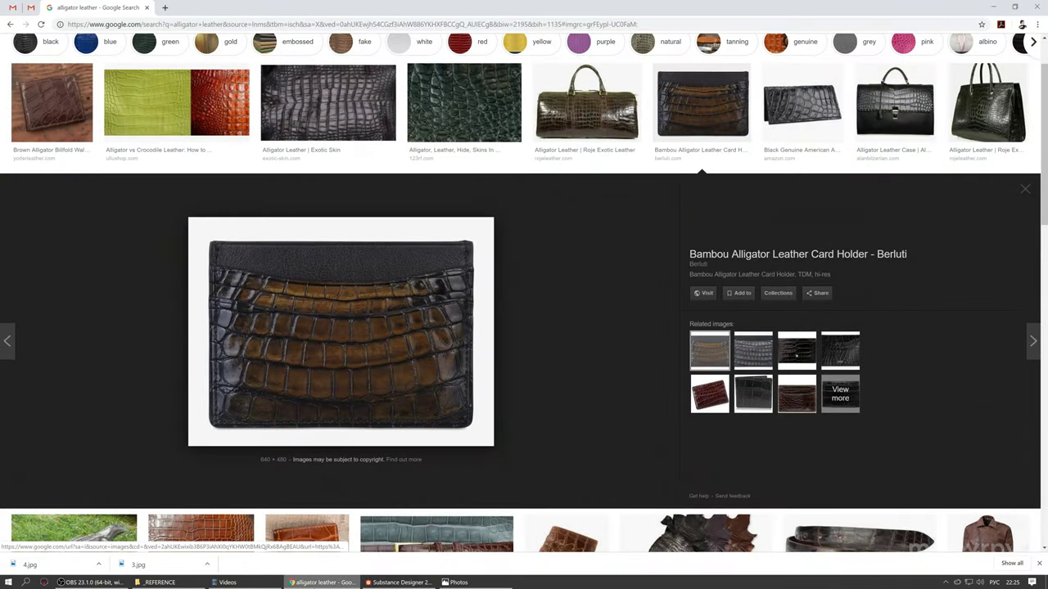
{"action": "left_click", "coordinate": [401, 582]}
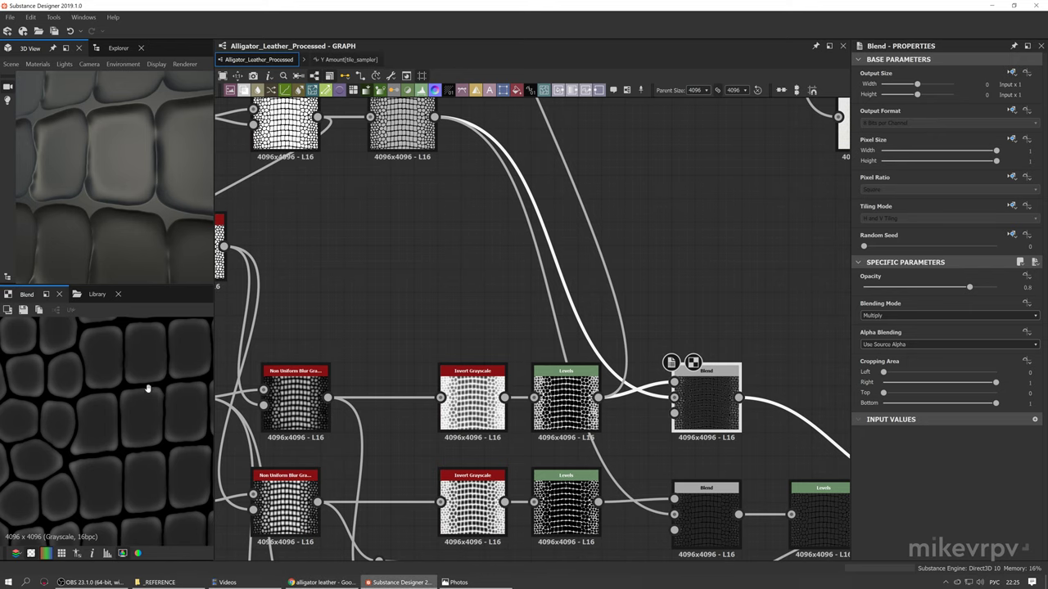
{"action": "scroll", "coordinate": [112, 395], "scroll_direction": "up", "scroll_amount": 2}
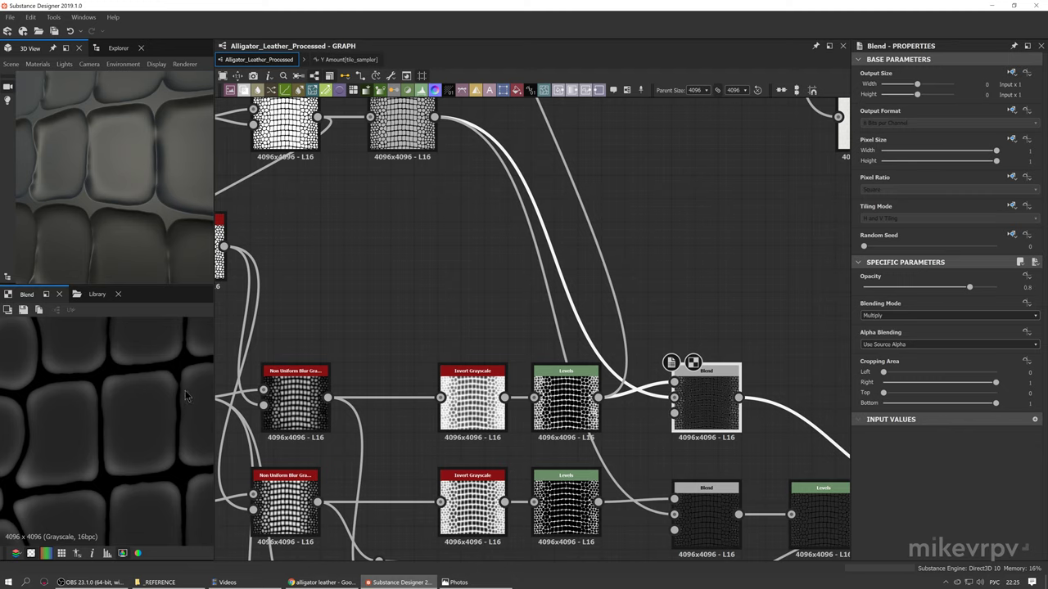
{"action": "middle_click_drag", "start_coordinate": [186, 396], "coordinate": [92, 385]}
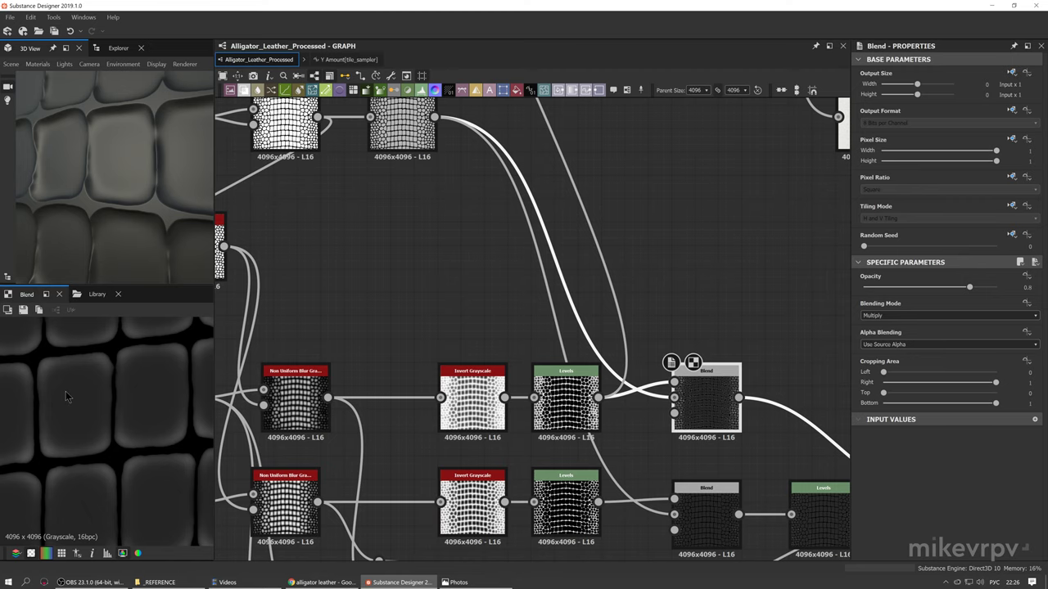
Connect the middle row's Blend to the Levels node driving the outputs and view the whole leather surface in 3D from several angles
{"action": "scroll", "coordinate": [551, 339], "scroll_direction": "down", "scroll_amount": 4}
{"action": "scroll", "coordinate": [545, 392], "scroll_direction": "down", "scroll_amount": 2}
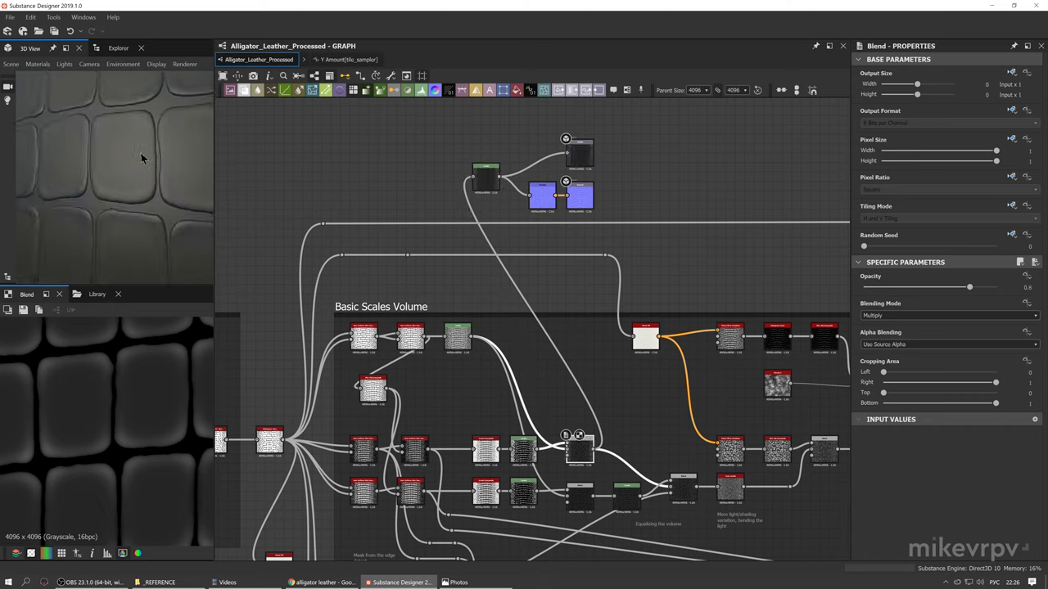
{"action": "left_click_drag", "start_coordinate": [141, 153], "coordinate": [108, 168]}
{"action": "scroll", "coordinate": [108, 167], "scroll_direction": "down", "scroll_amount": 8}
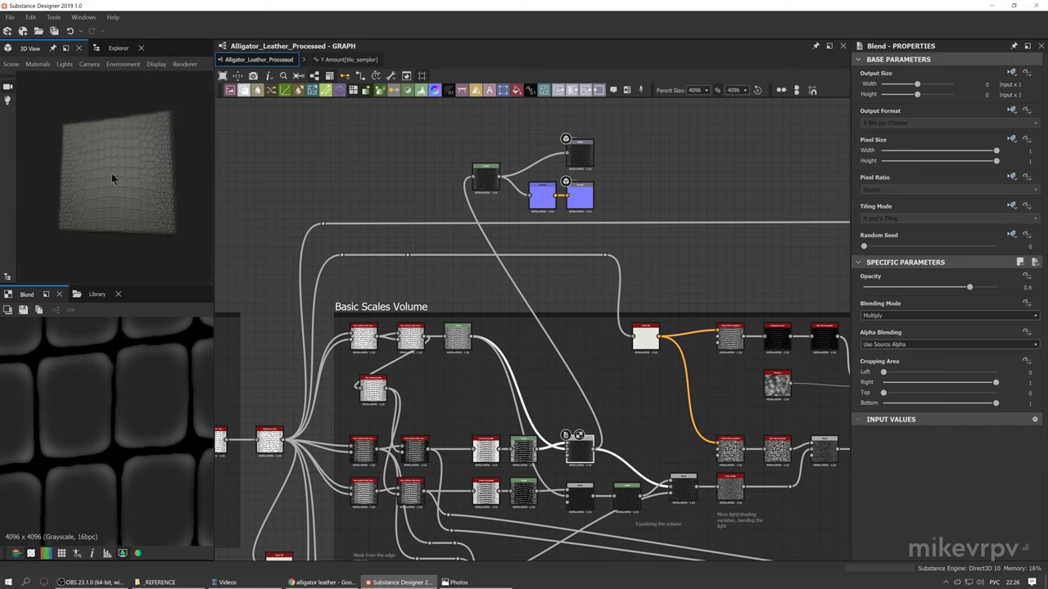
{"action": "left_click_drag", "start_coordinate": [111, 173], "coordinate": [125, 220]}
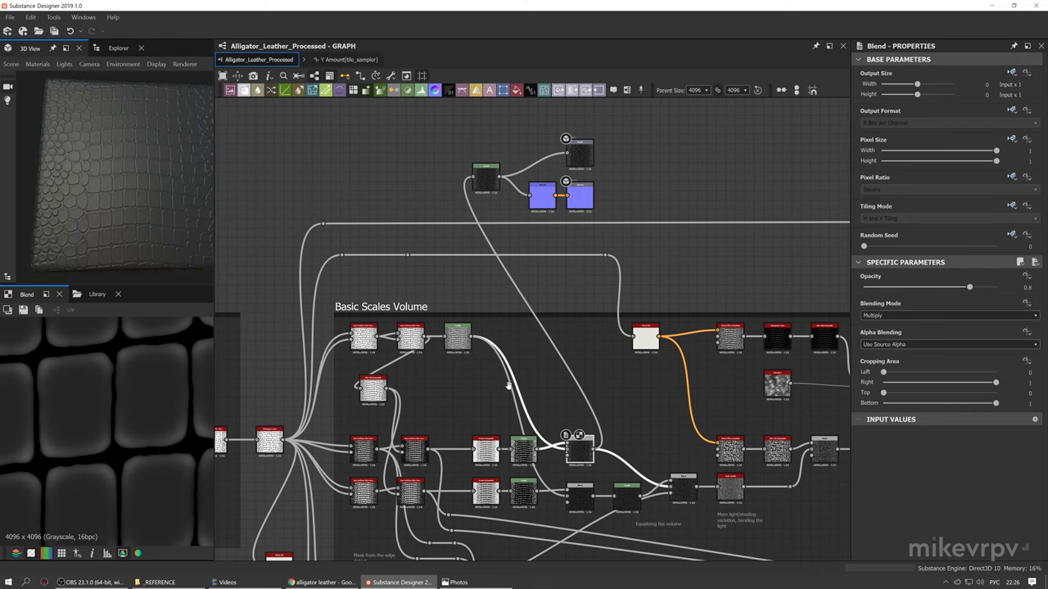
Compare the full Blend preview with that of the middle row's second Non Uniform Blur Grayscale
{"action": "scroll", "coordinate": [508, 385], "scroll_direction": "up", "scroll_amount": 4}
{"action": "scroll", "coordinate": [120, 386], "scroll_direction": "down", "scroll_amount": 3}
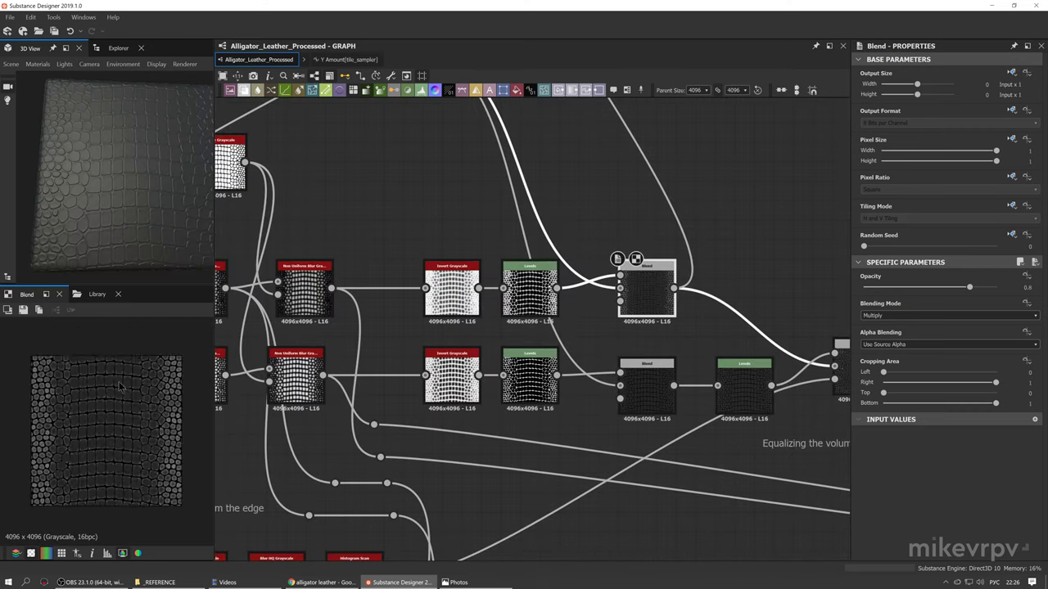
{"action": "scroll", "coordinate": [115, 393], "scroll_direction": "up", "scroll_amount": 3}
{"action": "middle_click_drag", "start_coordinate": [278, 391], "coordinate": [388, 396]}
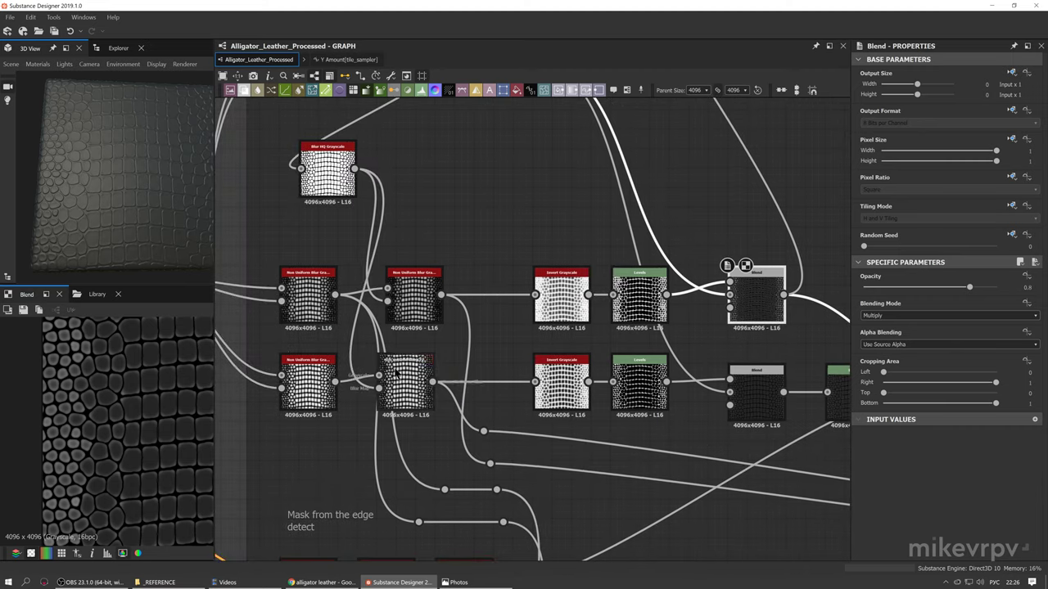
{"action": "left_click", "coordinate": [414, 294]}
{"action": "scroll", "coordinate": [109, 413], "scroll_direction": "down", "scroll_amount": 3}
{"action": "scroll", "coordinate": [109, 414], "scroll_direction": "up", "scroll_amount": 3}
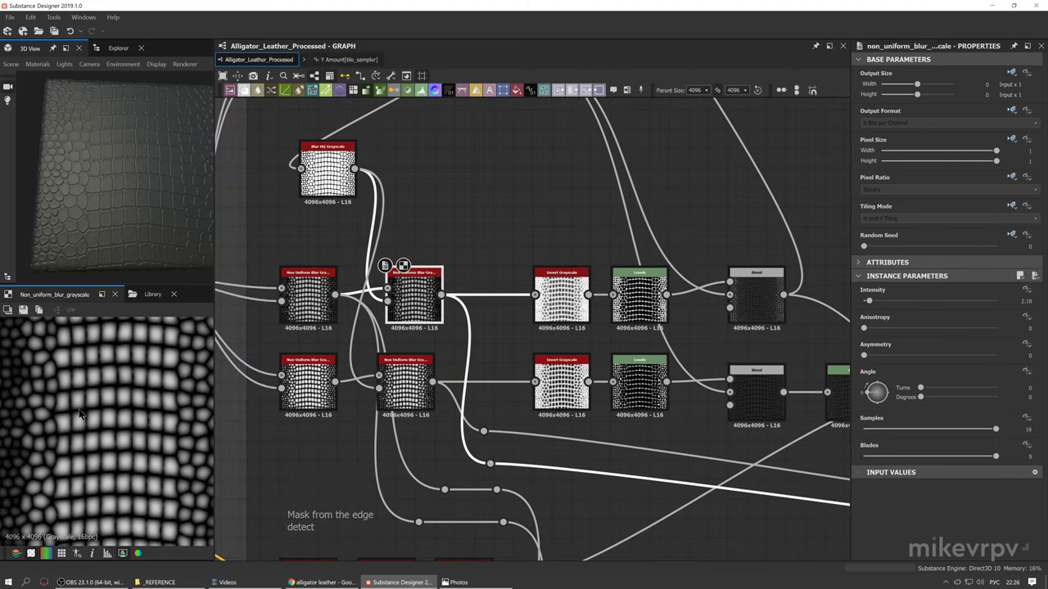
Compare the middle row's second Non Uniform Blur Grayscale with its Levels node, and inspect the leather surface in 3D up close
{"action": "scroll", "coordinate": [57, 436], "scroll_direction": "down", "scroll_amount": 3}
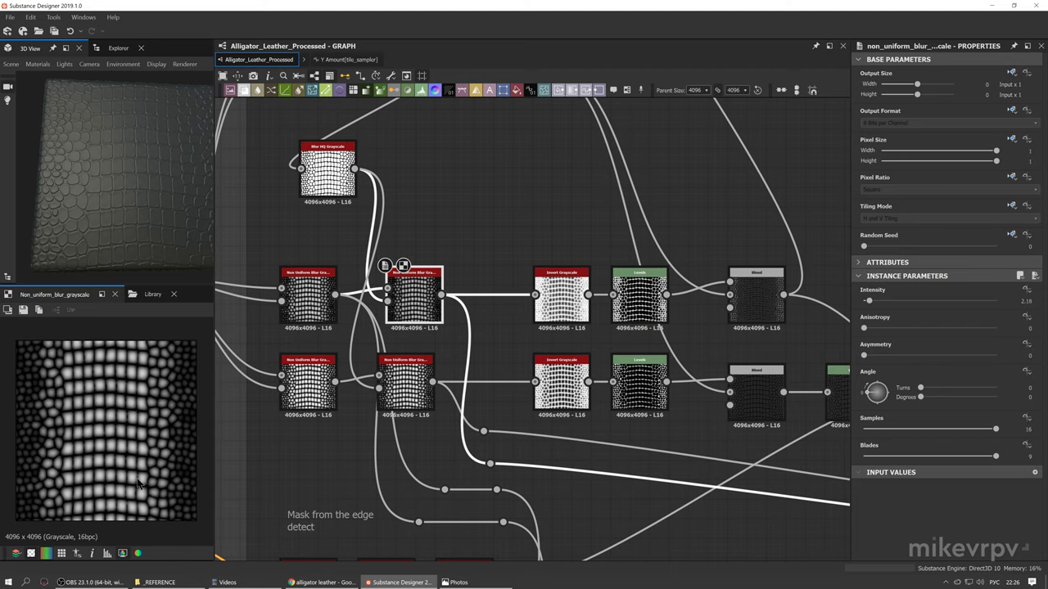
{"action": "scroll", "coordinate": [175, 450], "scroll_direction": "up", "scroll_amount": 3}
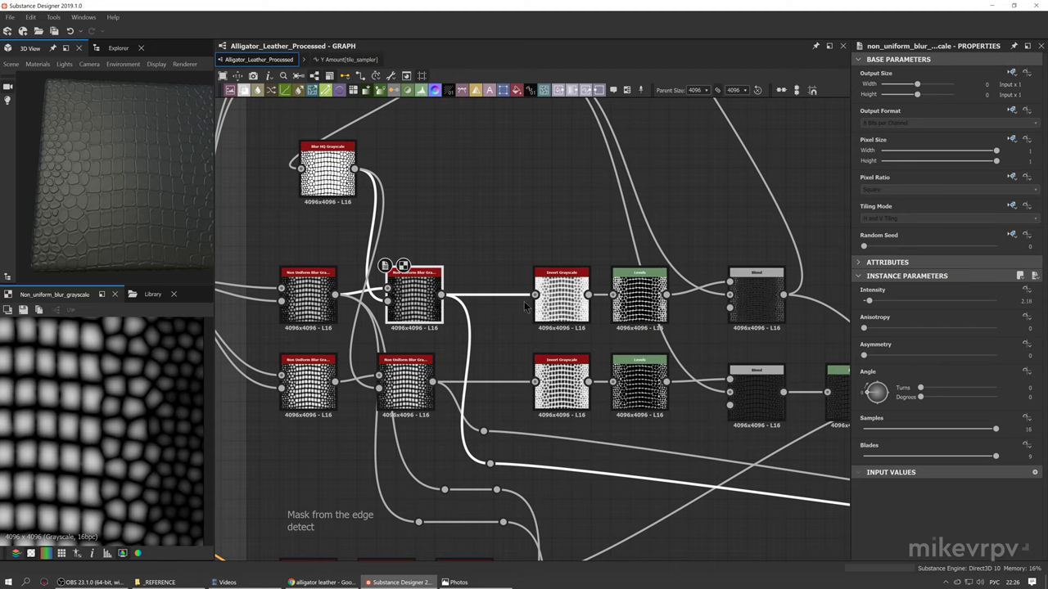
{"action": "double_click", "coordinate": [639, 295]}
{"action": "mouse_move", "coordinate": [90, 180]}
{"action": "left_mouse_down"}
{"action": "mouse_move", "coordinate": [64, 186]}
{"action": "mouse_move", "coordinate": [97, 188]}
{"action": "left_mouse_up"}
{"action": "scroll", "coordinate": [76, 189], "scroll_direction": "up", "scroll_amount": 2}
{"action": "scroll", "coordinate": [94, 203], "scroll_direction": "down", "scroll_amount": 3}
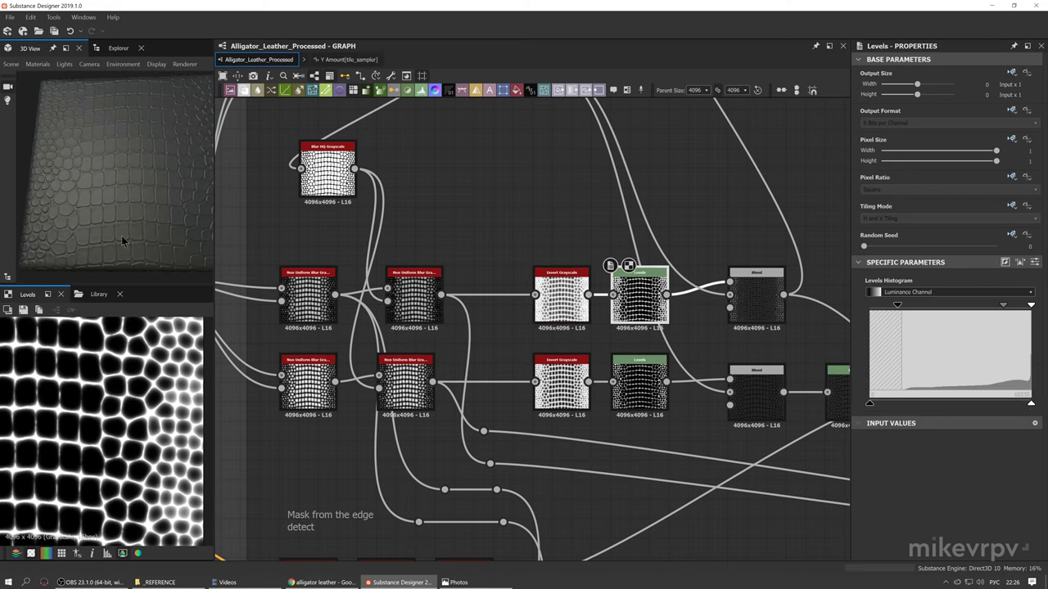
{"action": "middle_click_drag", "start_coordinate": [59, 191], "coordinate": [88, 187]}
{"action": "scroll", "coordinate": [80, 179], "scroll_direction": "up", "scroll_amount": 4}
{"action": "left_click_drag", "start_coordinate": [80, 178], "coordinate": [155, 200]}
{"action": "scroll", "coordinate": [139, 222], "scroll_direction": "down", "scroll_amount": 5}
Trace the graph back past Warp Variation to the three Edge Detect nodes and single them out
{"action": "middle_click_drag", "start_coordinate": [399, 335], "coordinate": [456, 300]}
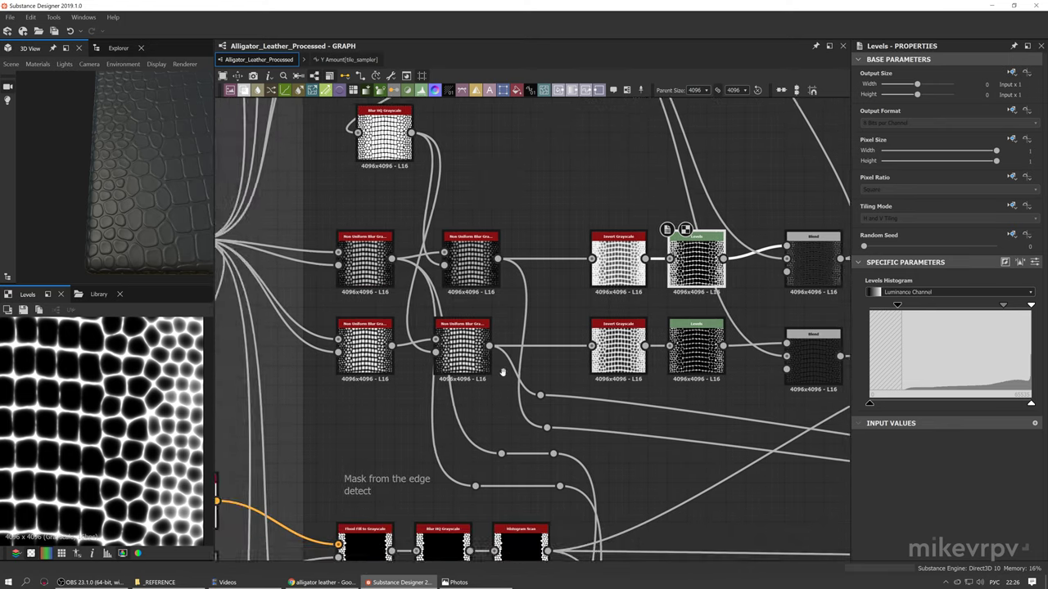
{"action": "scroll", "coordinate": [502, 372], "scroll_direction": "down", "scroll_amount": 5}
{"action": "middle_click_drag", "start_coordinate": [493, 371], "coordinate": [619, 365]}
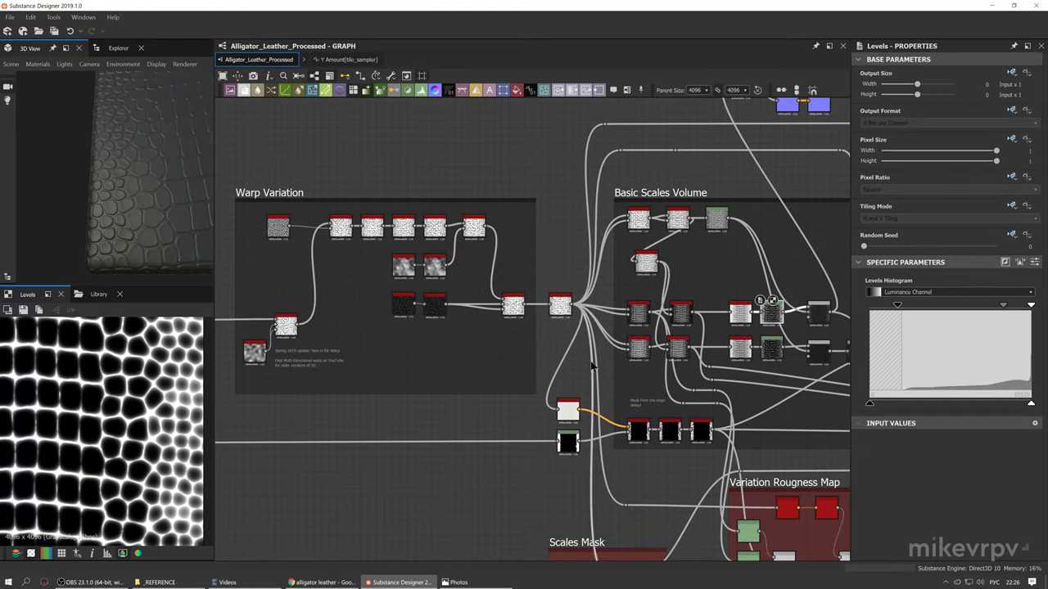
{"action": "middle_click_drag", "start_coordinate": [497, 332], "coordinate": [800, 347]}
{"action": "middle_click_drag", "start_coordinate": [501, 355], "coordinate": [723, 341]}
{"action": "scroll", "coordinate": [459, 341], "scroll_direction": "down", "scroll_amount": 4}
{"action": "middle_click_drag", "start_coordinate": [458, 341], "coordinate": [702, 330]}
{"action": "scroll", "coordinate": [548, 299], "scroll_direction": "up", "scroll_amount": 3}
{"action": "scroll", "coordinate": [547, 299], "scroll_direction": "up", "scroll_amount": 4}
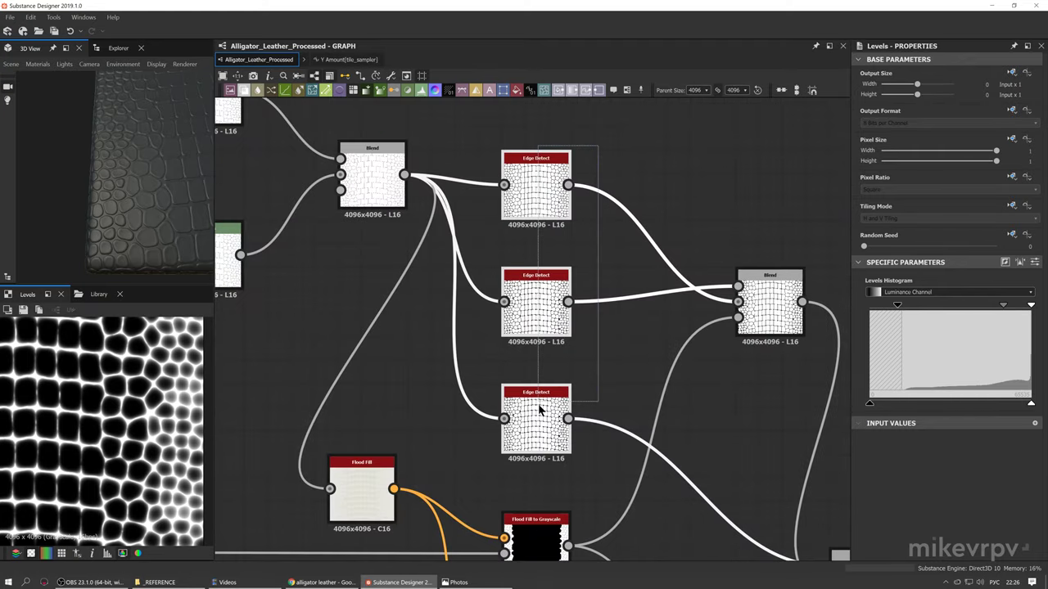
{"action": "left_click", "coordinate": [601, 369]}
Return to Basic Scales Volume, preview the lower row's first Non Uniform Blur Grayscale and shift the second one slightly right
{"action": "scroll", "coordinate": [596, 367], "scroll_direction": "down", "scroll_amount": 8}
{"action": "middle_click_drag", "start_coordinate": [729, 389], "coordinate": [286, 368]}
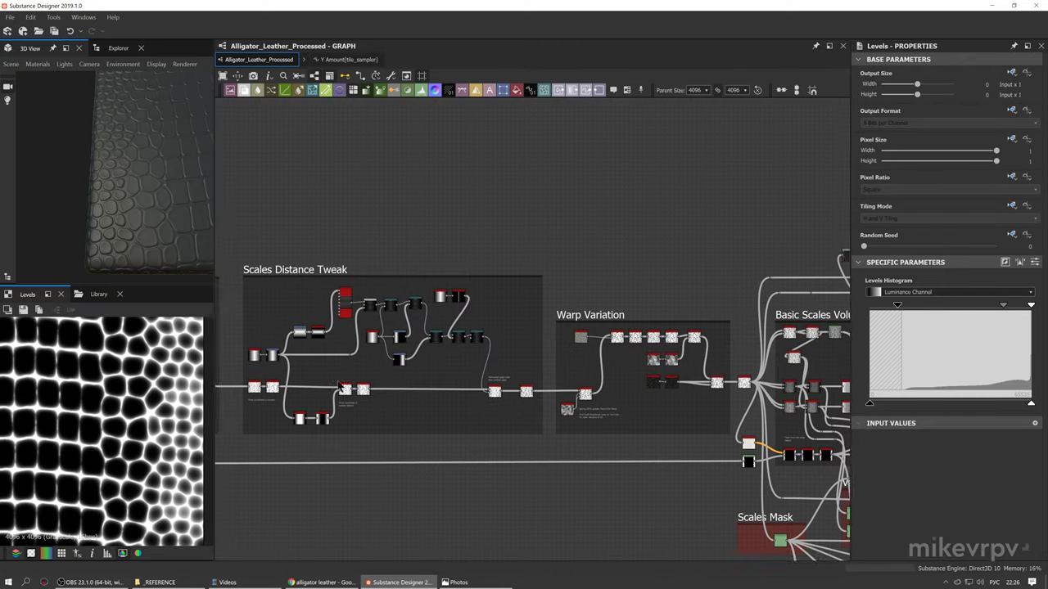
{"action": "middle_click_drag", "start_coordinate": [718, 423], "coordinate": [528, 381]}
{"action": "scroll", "coordinate": [562, 364], "scroll_direction": "up", "scroll_amount": 5}
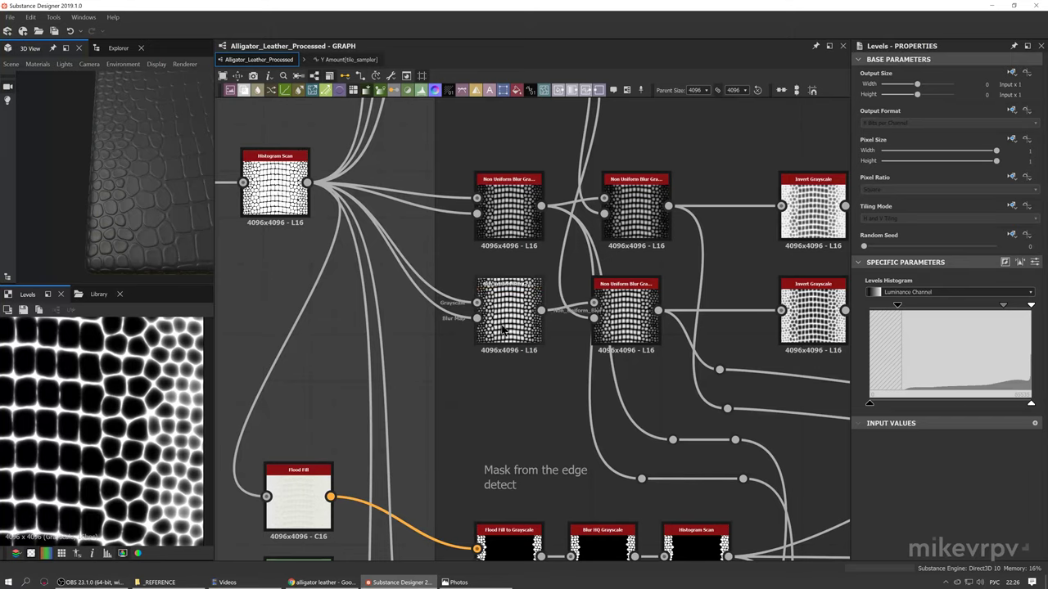
{"action": "left_click", "coordinate": [502, 330]}
{"action": "middle_click_drag", "start_coordinate": [575, 271], "coordinate": [554, 268]}
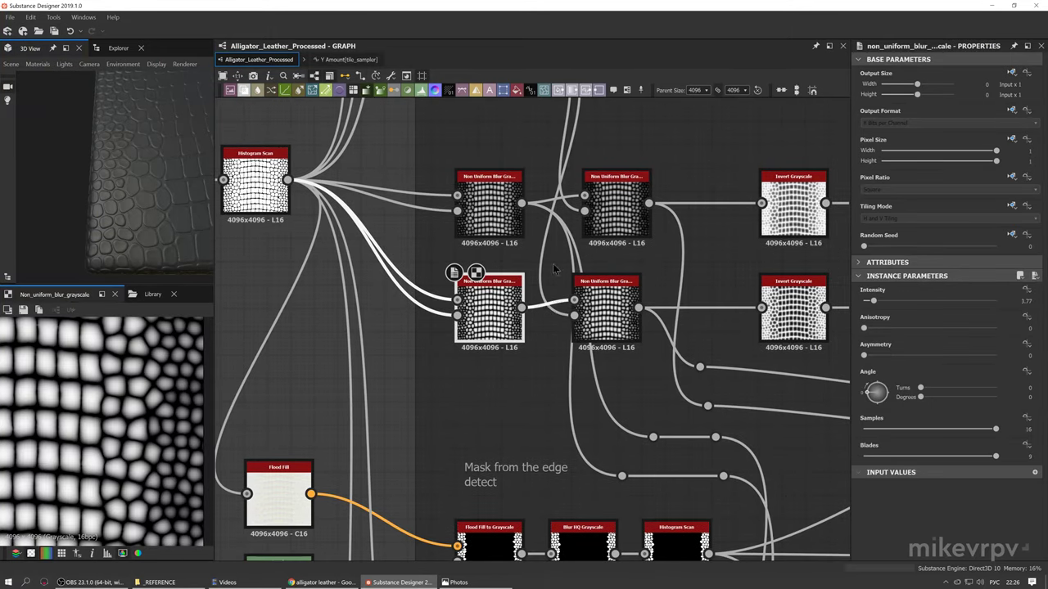
{"action": "mouse_move", "coordinate": [606, 304]}
{"action": "left_mouse_down"}
{"action": "mouse_move", "coordinate": [630, 306]}
{"action": "mouse_move", "coordinate": [619, 306]}
{"action": "left_mouse_up"}
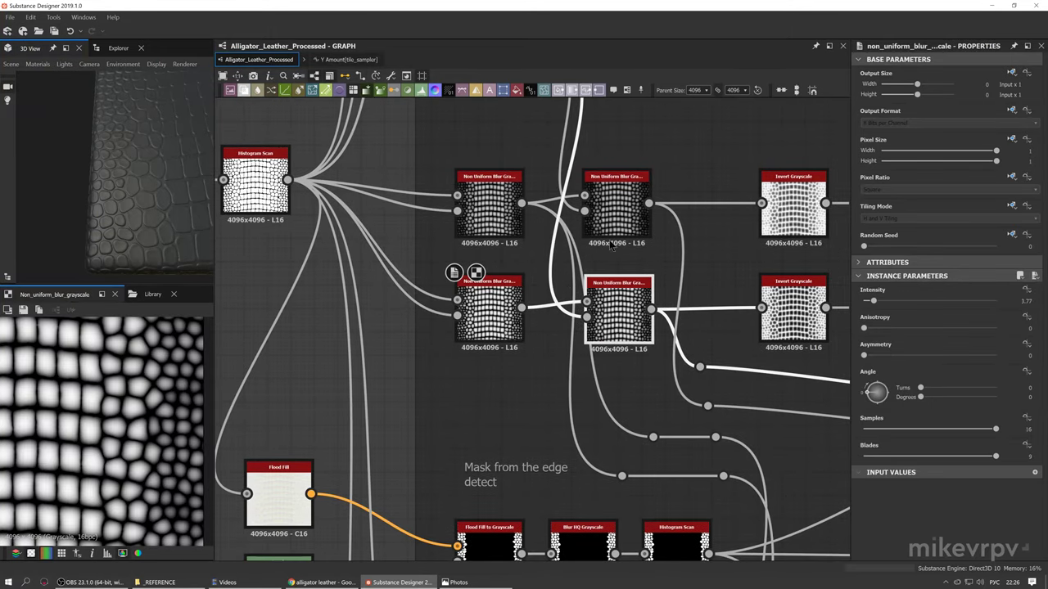
Compare the settings of both rows' first Non Uniform Blur Grayscale nodes, and preview the lower row's blurs up close
{"action": "left_click", "coordinate": [502, 217]}
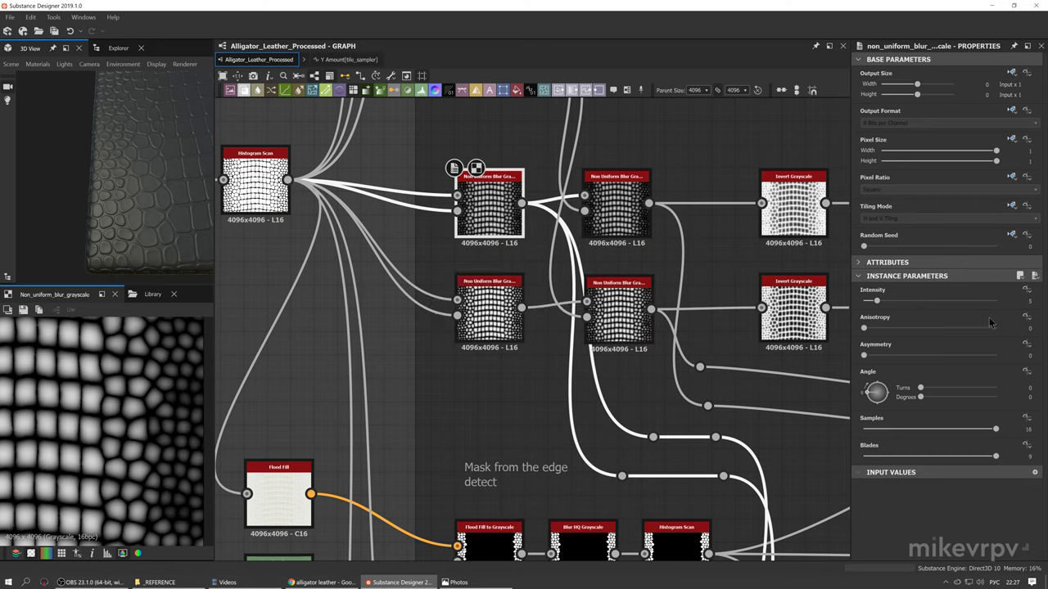
{"action": "left_click", "coordinate": [493, 325]}
{"action": "scroll", "coordinate": [120, 442], "scroll_direction": "up", "scroll_amount": 2}
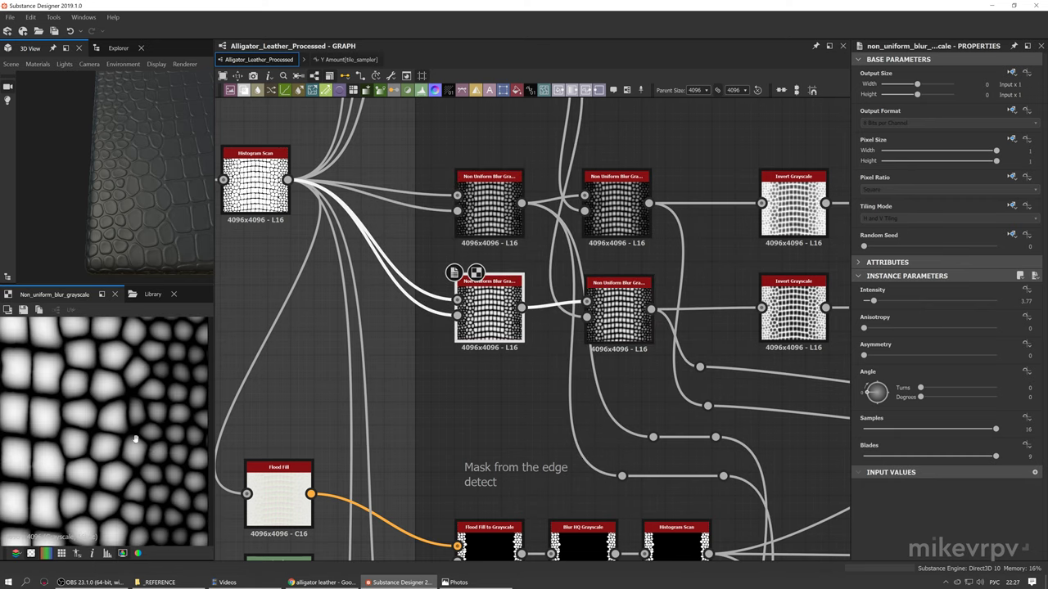
{"action": "left_click", "coordinate": [618, 315]}
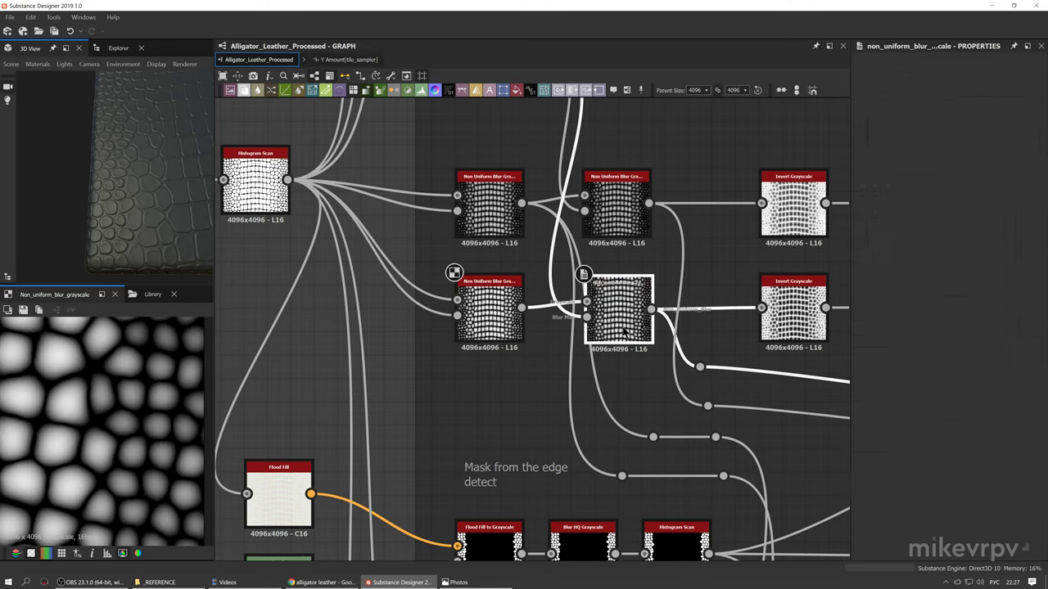
Preview the lower row's Invert Grayscale and the Levels node after it
{"action": "middle_click_drag", "start_coordinate": [583, 347], "coordinate": [437, 326]}
{"action": "double_click", "coordinate": [642, 291]}
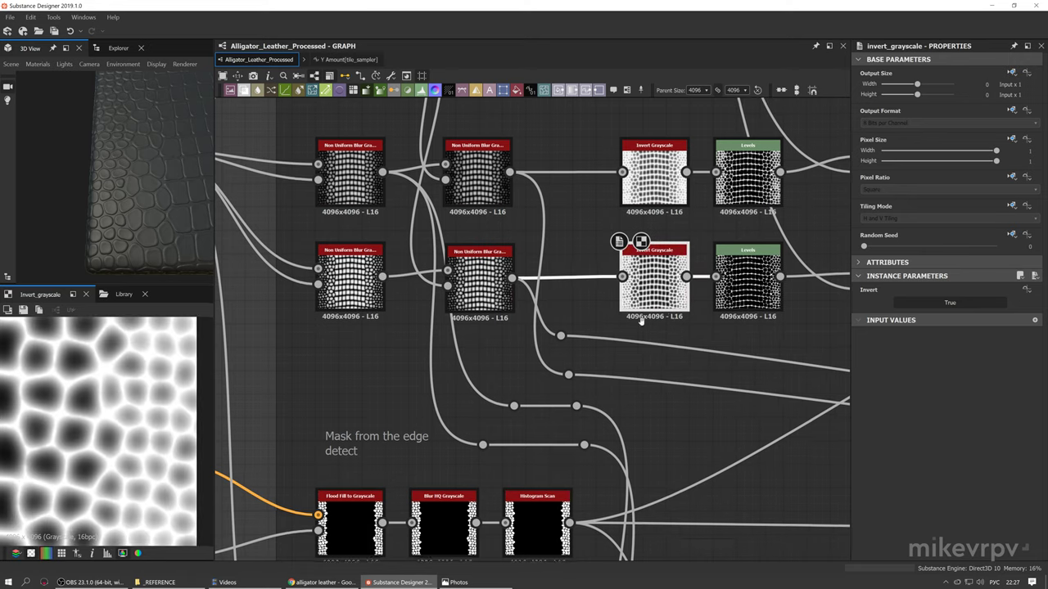
{"action": "middle_click_drag", "start_coordinate": [699, 281], "coordinate": [644, 302]}
{"action": "left_click", "coordinate": [694, 315]}
{"action": "left_click", "coordinate": [694, 312]}
Follow the lower row's Levels output into its Blend node and preview the blended result
{"action": "middle_click_drag", "start_coordinate": [778, 315], "coordinate": [638, 313]}
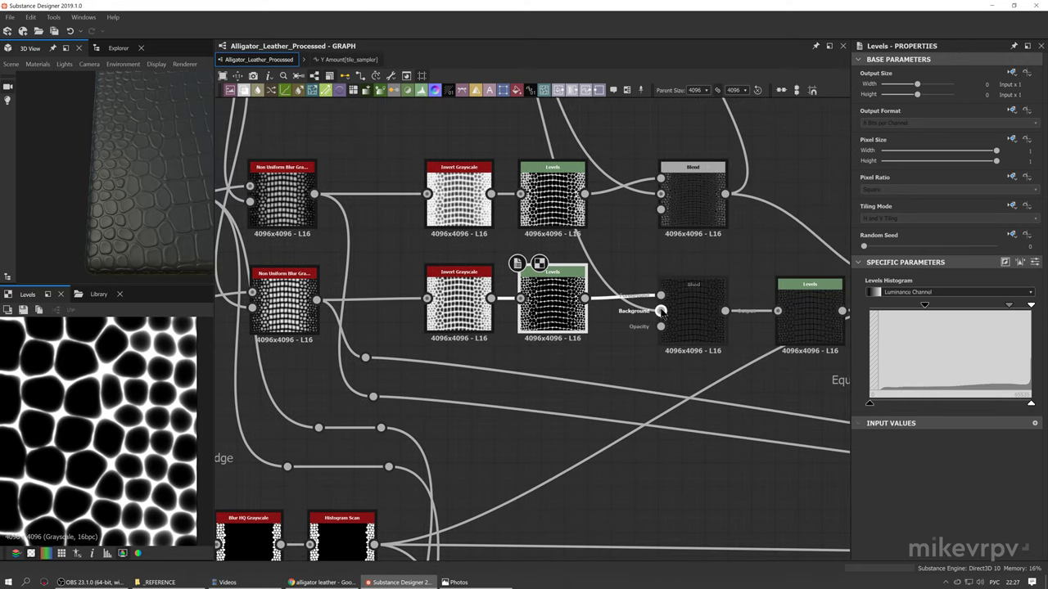
{"action": "middle_click_drag", "start_coordinate": [491, 381], "coordinate": [540, 324]}
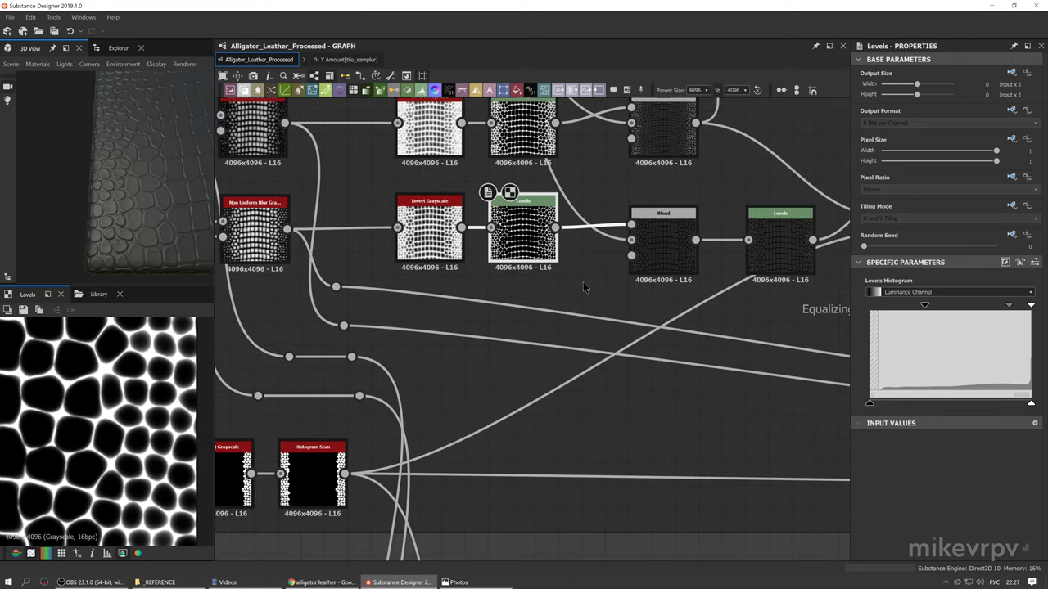
{"action": "scroll", "coordinate": [583, 282], "scroll_direction": "down", "scroll_amount": 1}
{"action": "middle_click_drag", "start_coordinate": [583, 283], "coordinate": [515, 310]}
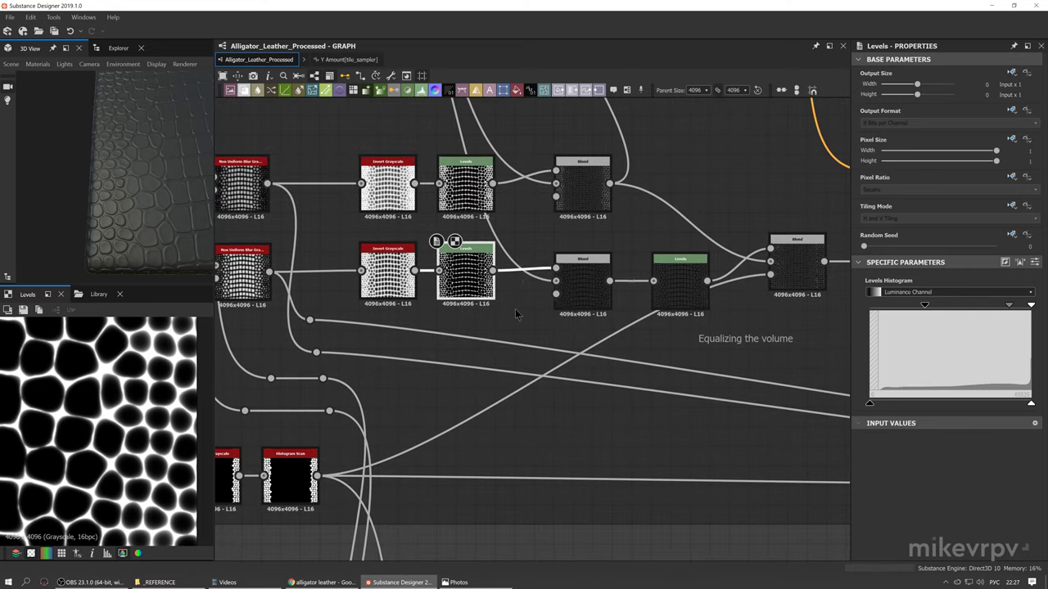
{"action": "double_click", "coordinate": [585, 294]}
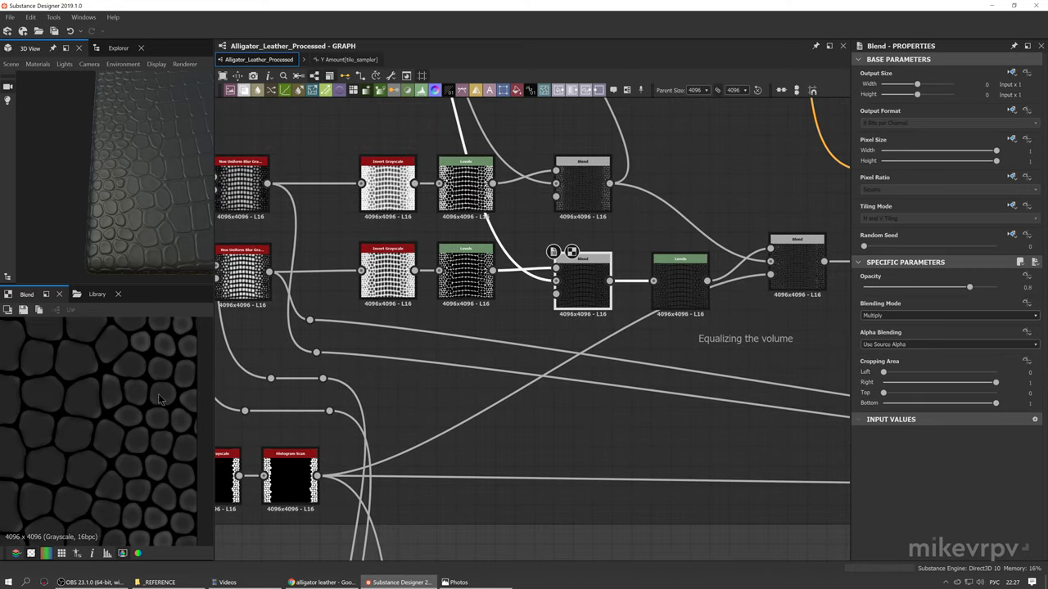
Compare the lower row's Blend with the volume-equalizing Levels node, and preview the Blend that joins both rows
{"action": "middle_click_drag", "start_coordinate": [636, 322], "coordinate": [596, 334]}
{"action": "double_click", "coordinate": [640, 295]}
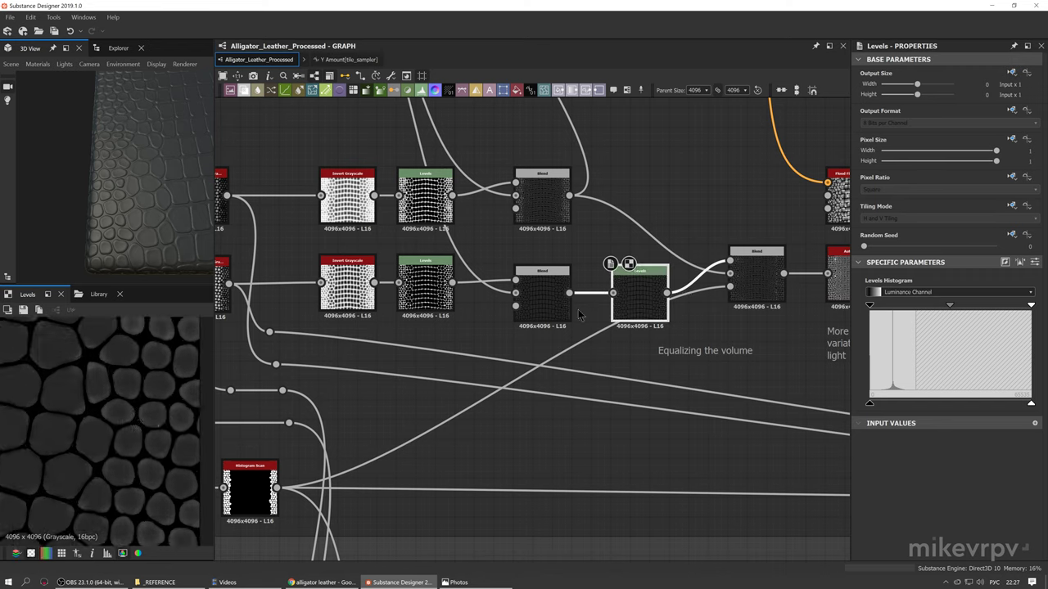
{"action": "left_click", "coordinate": [564, 311]}
{"action": "left_click", "coordinate": [651, 315]}
{"action": "double_click", "coordinate": [753, 296]}
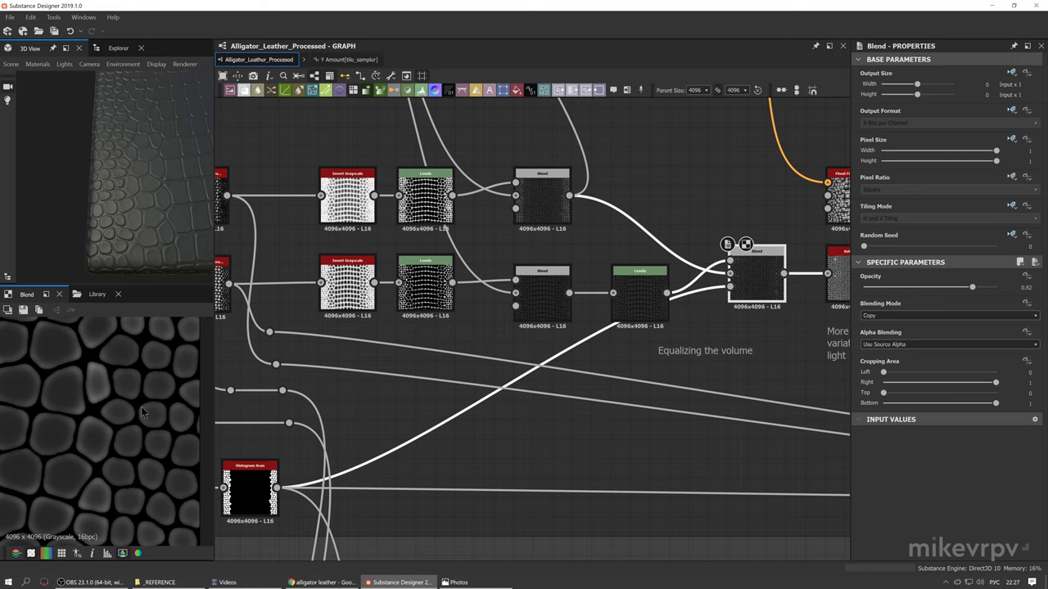
{"action": "scroll", "coordinate": [143, 410], "scroll_direction": "down", "scroll_amount": 3}
{"action": "middle_click_drag", "start_coordinate": [784, 333], "coordinate": [785, 318]}
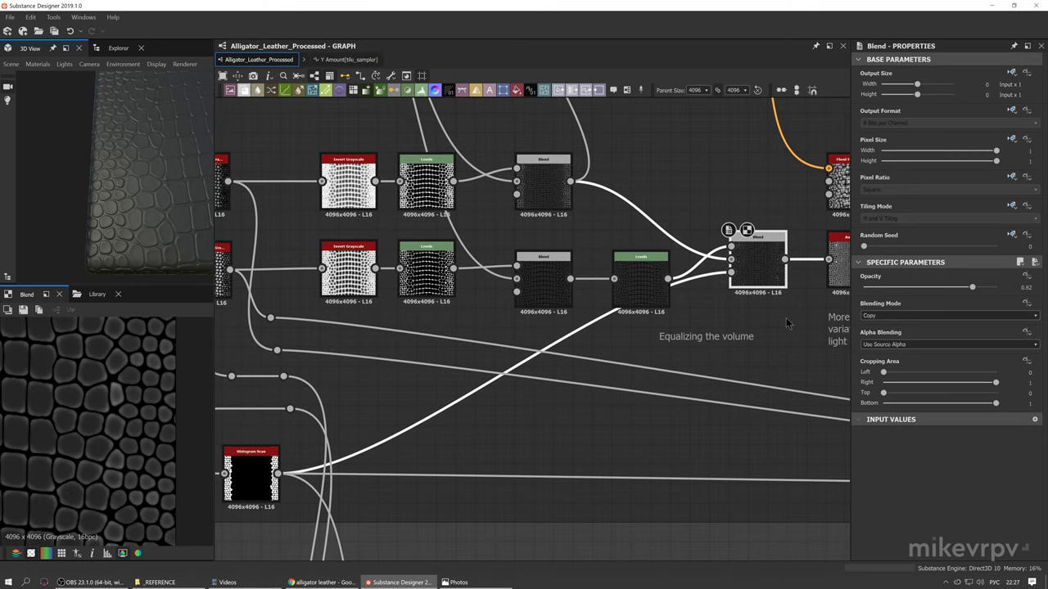
Preview the Histogram Scan mask feeding the joining Blend's opacity and trace it back to the edge detect mask nodes
{"action": "double_click", "coordinate": [732, 274]}
{"action": "middle_click_drag", "start_coordinate": [524, 448], "coordinate": [737, 424]}
{"action": "scroll", "coordinate": [736, 424], "scroll_direction": "down", "scroll_amount": 2}
{"action": "middle_click_drag", "start_coordinate": [456, 447], "coordinate": [473, 447]}
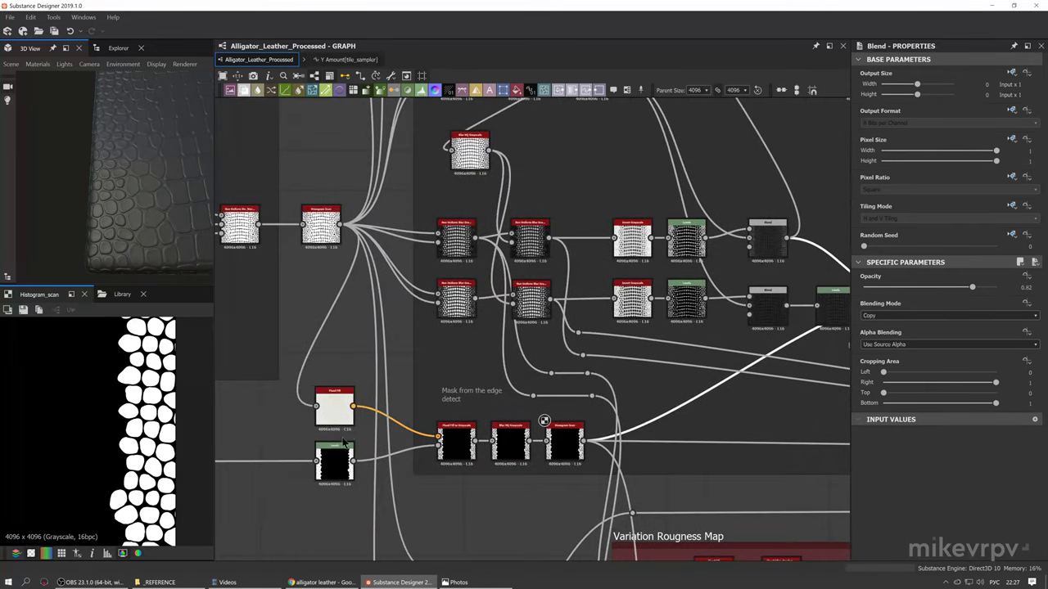
Compare the mask's Flood Fill to Grayscale with the Levels node that feeds it
{"action": "scroll", "coordinate": [343, 443], "scroll_direction": "up", "scroll_amount": 2}
{"action": "double_click", "coordinate": [340, 454]}
{"action": "double_click", "coordinate": [522, 443]}
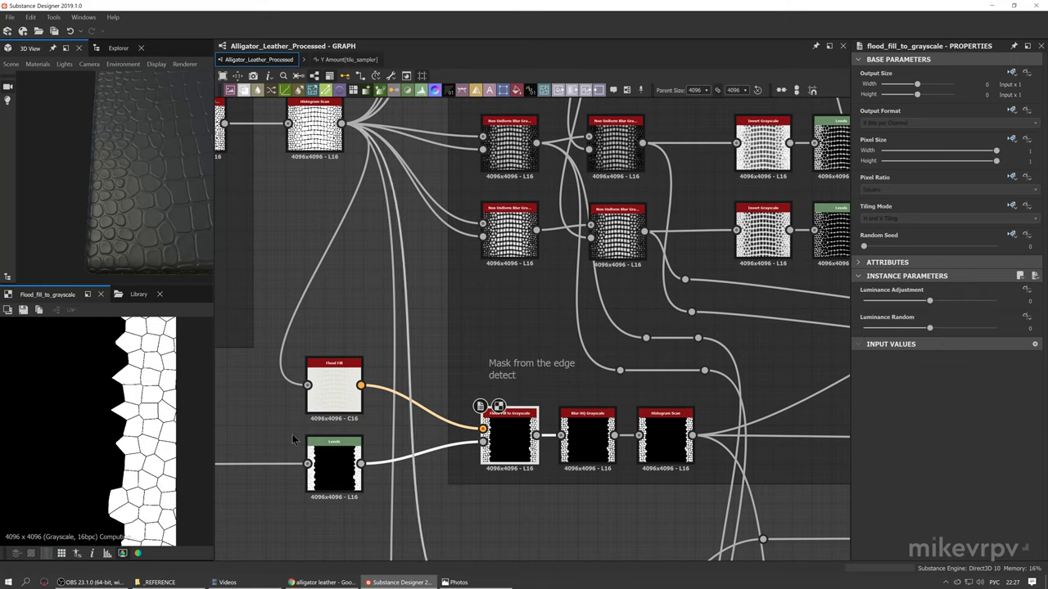
{"action": "double_click", "coordinate": [432, 469]}
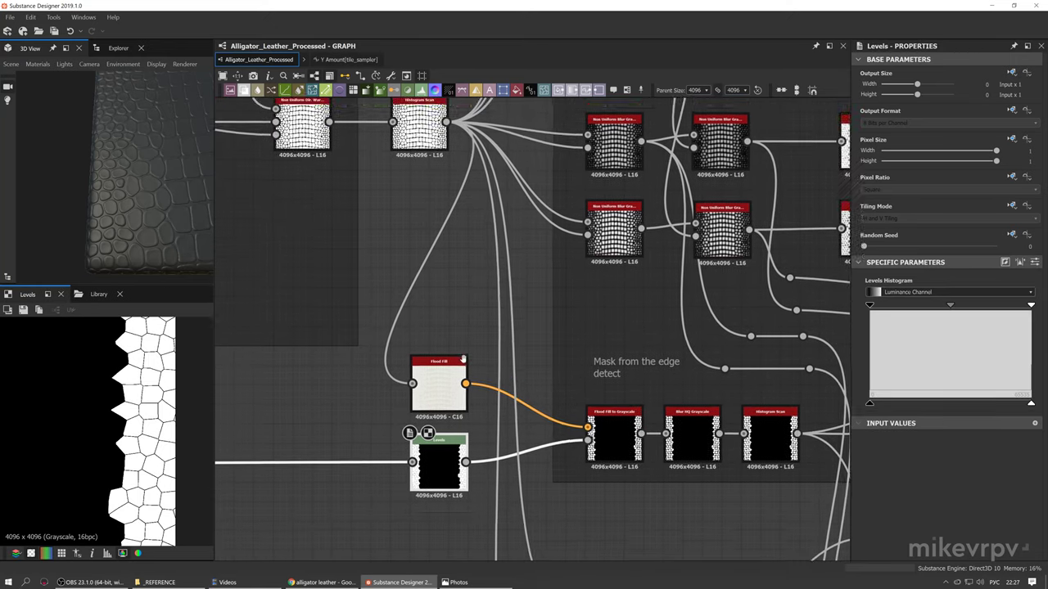
Preview the Histogram Scan after Warp Variation and follow its link down to the mask's Flood Fill node
{"action": "left_click", "coordinate": [426, 169]}
{"action": "double_click", "coordinate": [426, 169]}
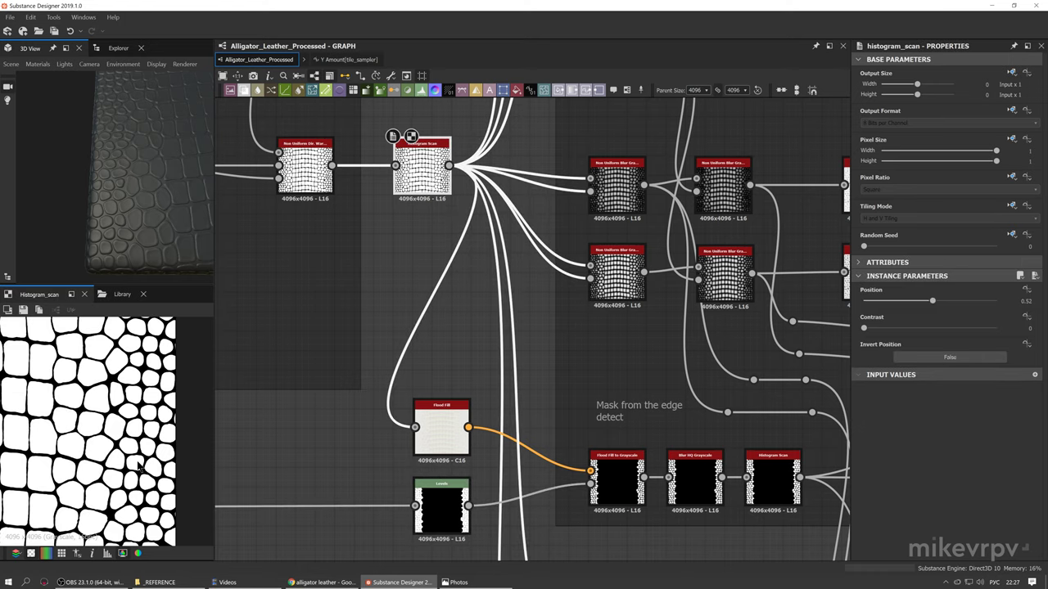
{"action": "middle_click_drag", "start_coordinate": [390, 435], "coordinate": [354, 381]}
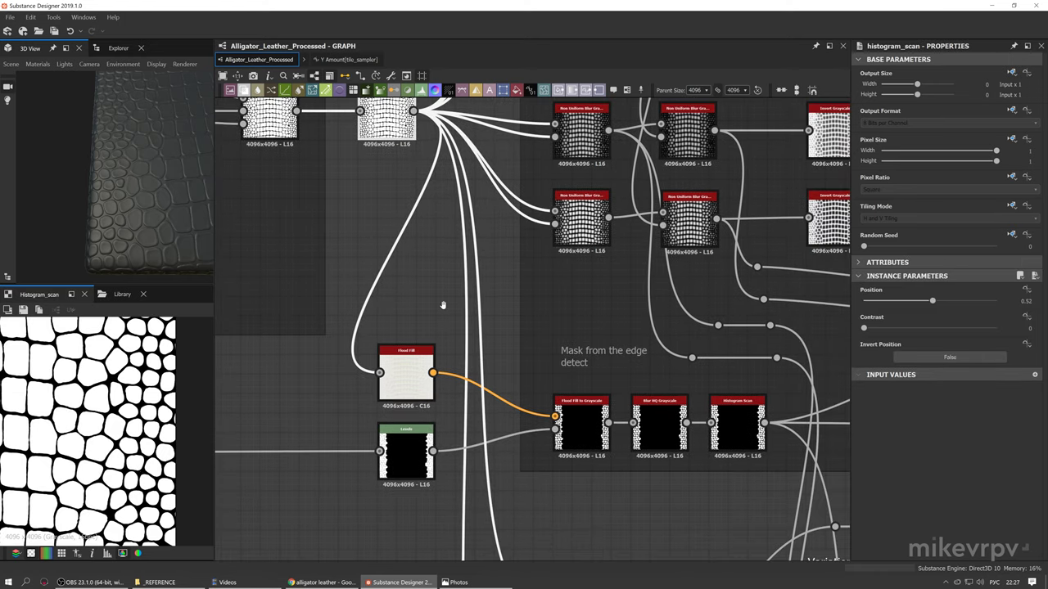
{"action": "middle_click_drag", "start_coordinate": [377, 261], "coordinate": [461, 350]}
{"action": "scroll", "coordinate": [553, 391], "scroll_direction": "down", "scroll_amount": 3}
{"action": "middle_click_drag", "start_coordinate": [400, 336], "coordinate": [333, 207]}
{"action": "scroll", "coordinate": [471, 326], "scroll_direction": "up", "scroll_amount": 4}
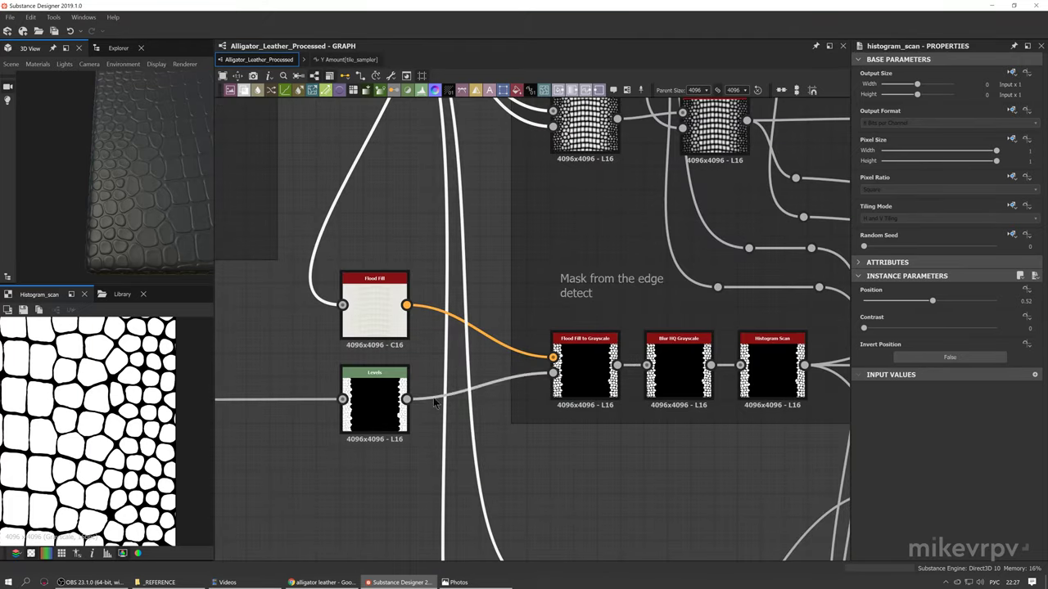
Preview the mask's Levels node and trace its input back to the Flood Fill to Grayscale below the Edge Detect nodes
{"action": "double_click", "coordinate": [391, 395]}
{"action": "scroll", "coordinate": [274, 389], "scroll_direction": "down", "scroll_amount": 4}
{"action": "middle_click_drag", "start_coordinate": [239, 394], "coordinate": [559, 400]}
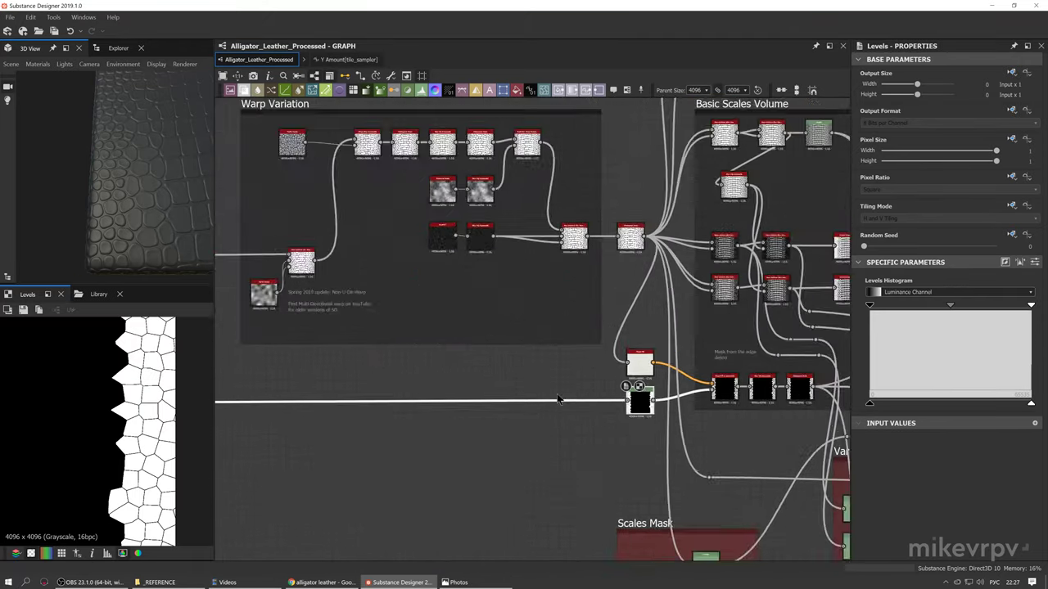
{"action": "scroll", "coordinate": [367, 400], "scroll_direction": "down", "scroll_amount": 2}
{"action": "middle_click_drag", "start_coordinate": [344, 392], "coordinate": [728, 436]}
{"action": "middle_click_drag", "start_coordinate": [367, 422], "coordinate": [632, 395]}
{"action": "scroll", "coordinate": [601, 308], "scroll_direction": "up", "scroll_amount": 5}
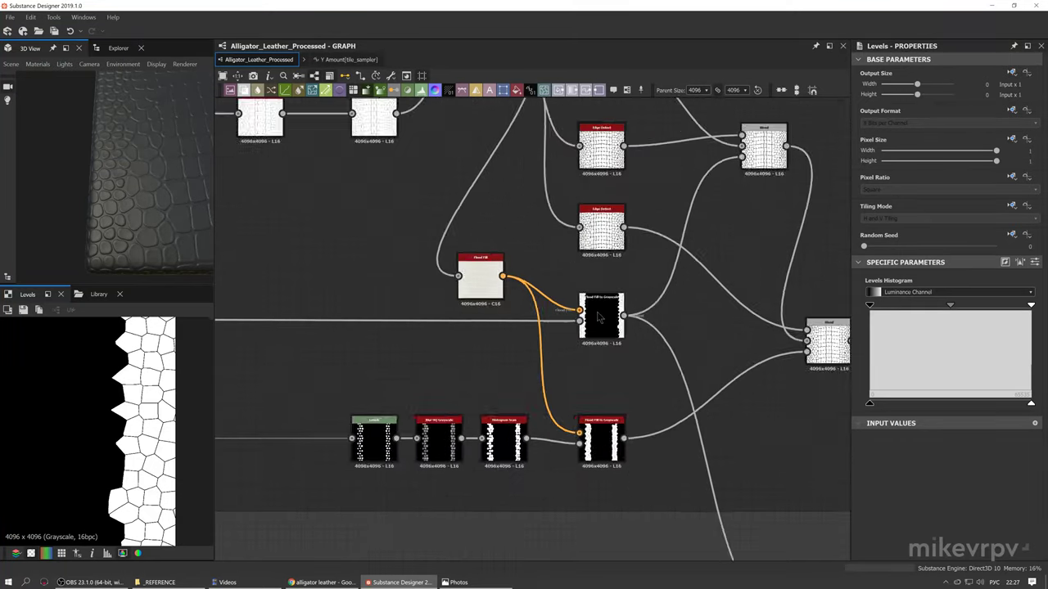
{"action": "left_click", "coordinate": [599, 330]}
{"action": "scroll", "coordinate": [598, 331], "scroll_direction": "down", "scroll_amount": 3}
{"action": "middle_click_drag", "start_coordinate": [576, 162], "coordinate": [539, 215]}
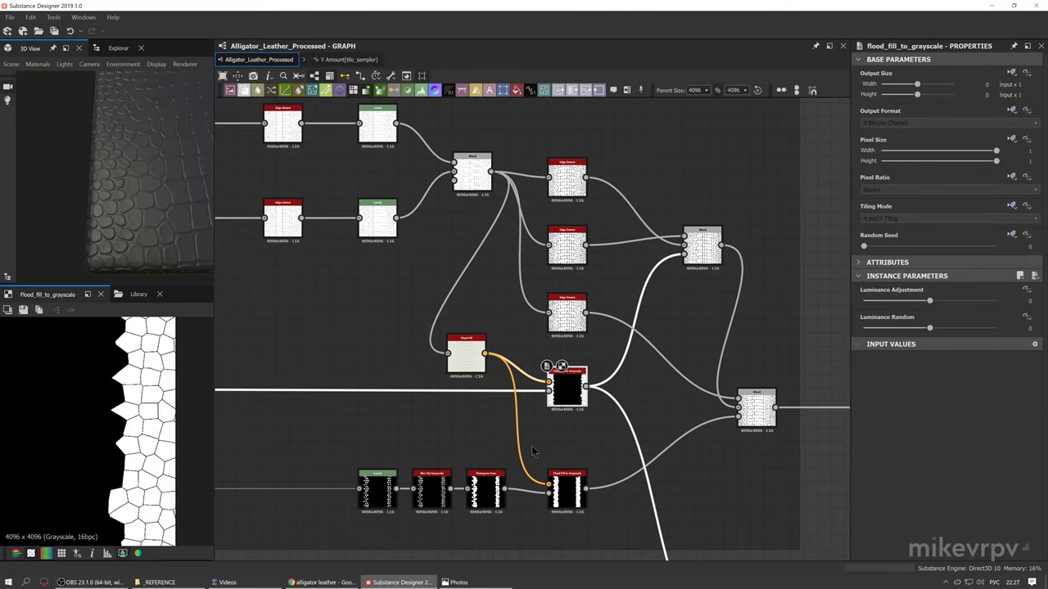
Return to the edge detect mask in Basic Scales Volume and examine its Flood Fill to Grayscale output up close
{"action": "scroll", "coordinate": [532, 452], "scroll_direction": "down", "scroll_amount": 3}
{"action": "middle_click_drag", "start_coordinate": [691, 508], "coordinate": [615, 438]}
{"action": "middle_click_drag", "start_coordinate": [818, 483], "coordinate": [483, 439]}
{"action": "middle_click_drag", "start_coordinate": [843, 442], "coordinate": [349, 381]}
{"action": "scroll", "coordinate": [517, 358], "scroll_direction": "up", "scroll_amount": 6}
{"action": "double_click", "coordinate": [519, 348]}
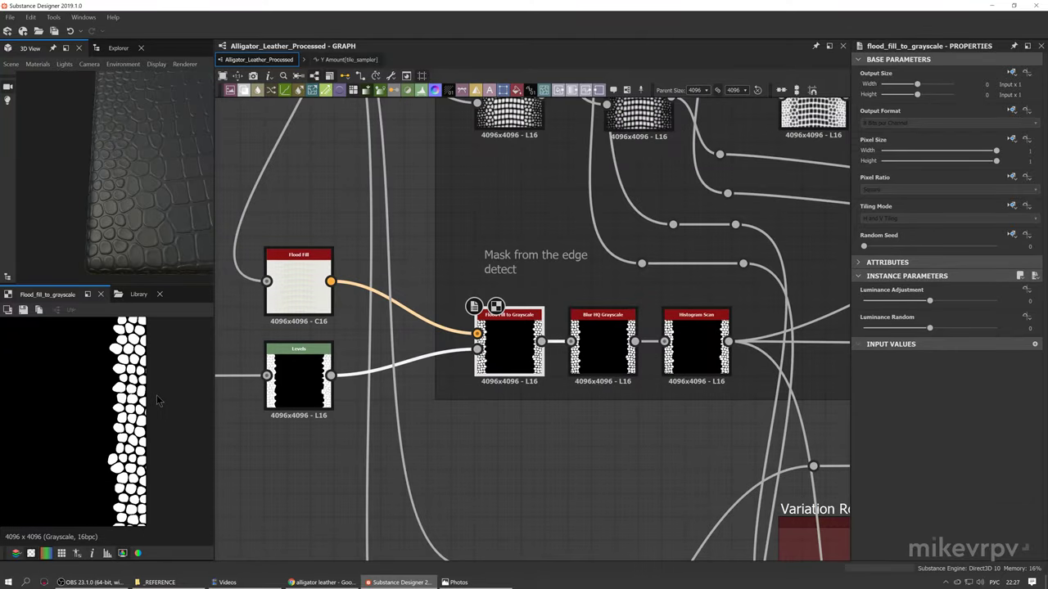
{"action": "scroll", "coordinate": [158, 399], "scroll_direction": "up", "scroll_amount": 3}
{"action": "scroll", "coordinate": [441, 351], "scroll_direction": "up", "scroll_amount": 2}
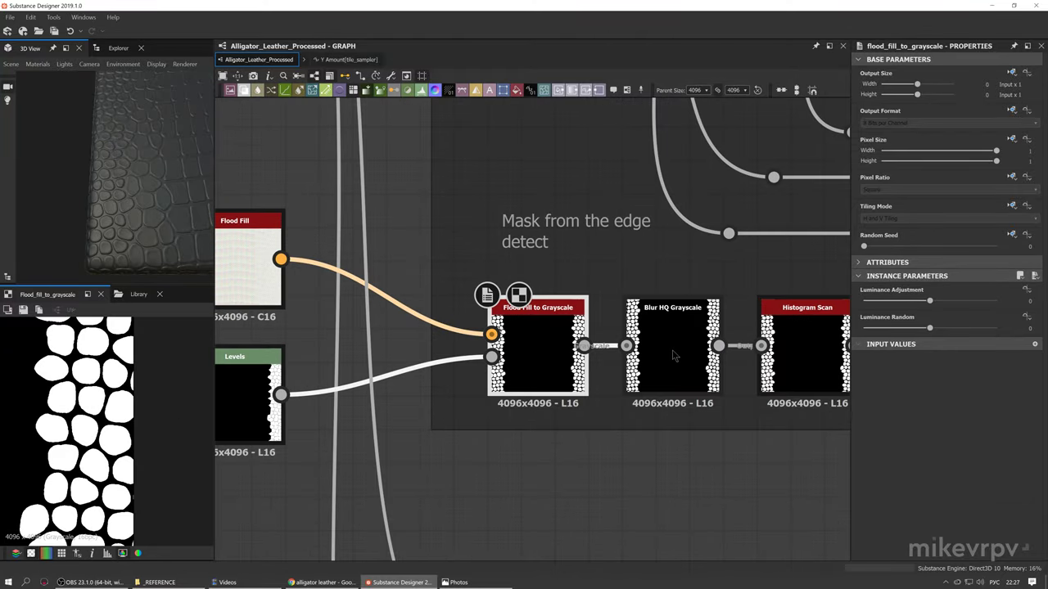
Preview the mask's Blur HQ Grayscale and final Histogram Scan, checking their settings and the resulting scale shapes
{"action": "left_click", "coordinate": [673, 356]}
{"action": "middle_click_drag", "start_coordinate": [848, 392], "coordinate": [724, 385]}
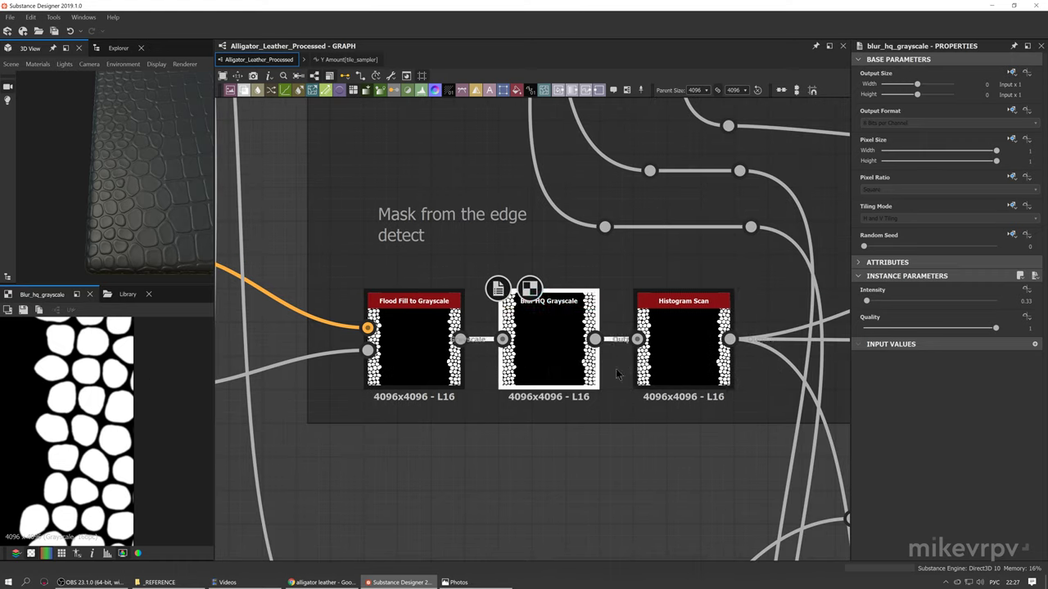
{"action": "left_click", "coordinate": [687, 374]}
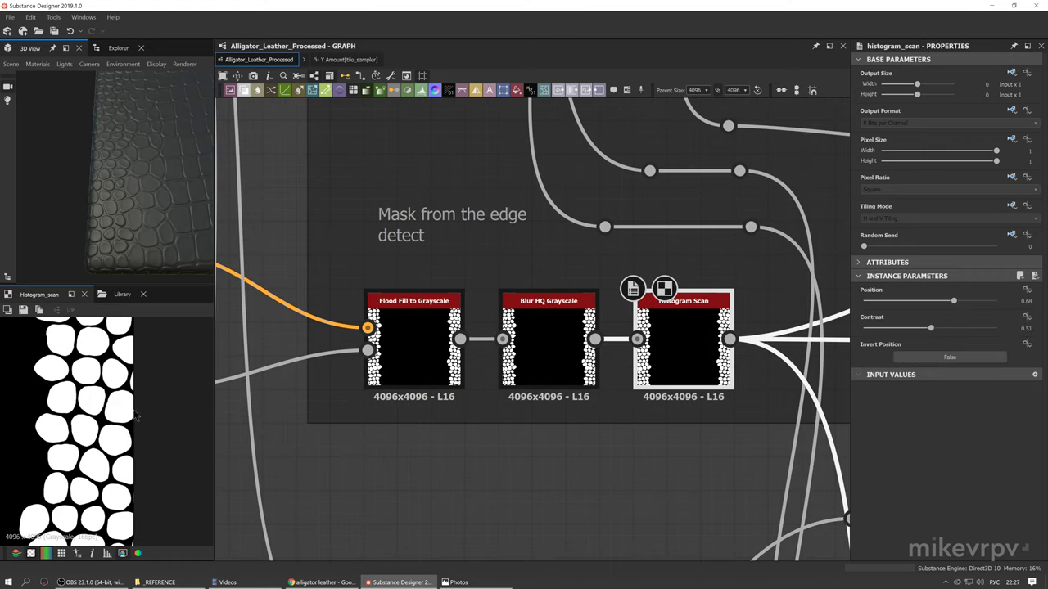
{"action": "scroll", "coordinate": [86, 419], "scroll_direction": "down", "scroll_amount": 5}
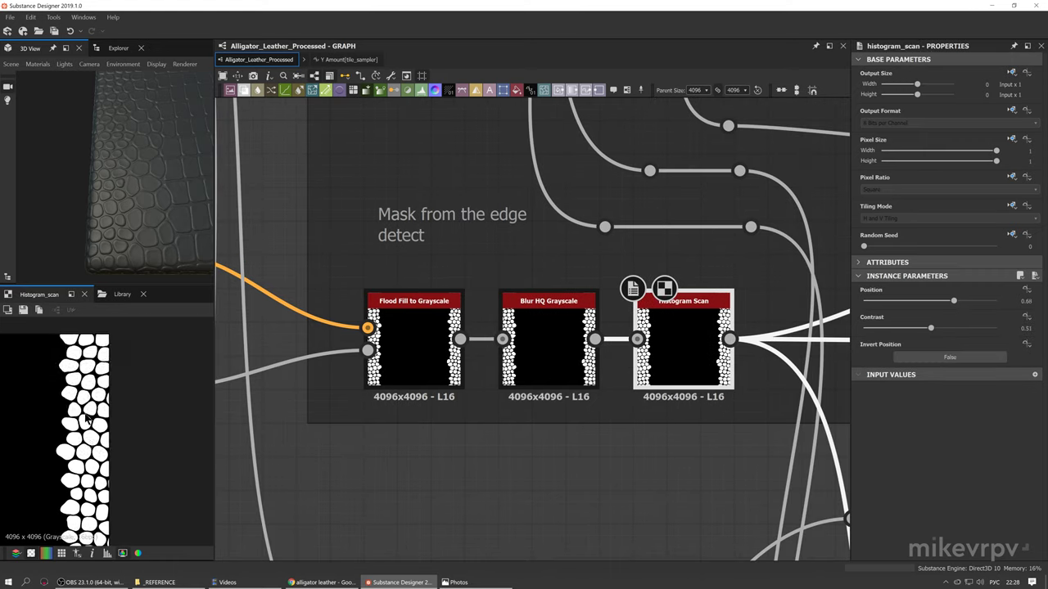
Compare the Histogram Scan after Warp Variation with the edge detect mask's final Histogram Scan in the 2D preview
{"action": "scroll", "coordinate": [54, 399], "scroll_direction": "down", "scroll_amount": 2}
{"action": "middle_click_drag", "start_coordinate": [54, 400], "coordinate": [262, 368]}
{"action": "scroll", "coordinate": [69, 401], "scroll_direction": "up", "scroll_amount": 5}
{"action": "middle_click_drag", "start_coordinate": [385, 292], "coordinate": [704, 393]}
{"action": "scroll", "coordinate": [432, 346], "scroll_direction": "down", "scroll_amount": 4}
{"action": "left_click", "coordinate": [416, 168]}
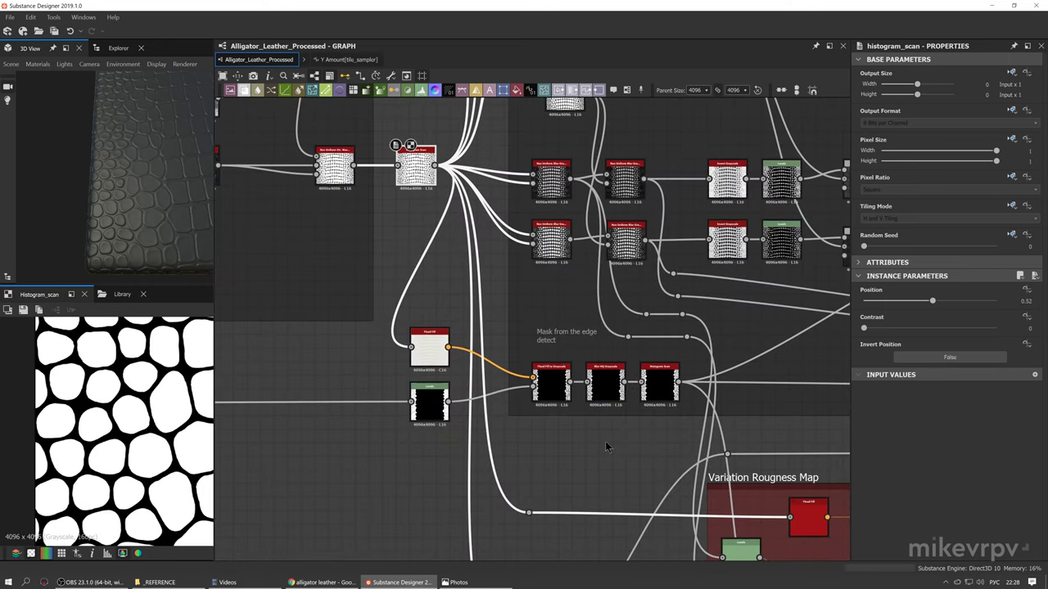
{"action": "left_click", "coordinate": [659, 382]}
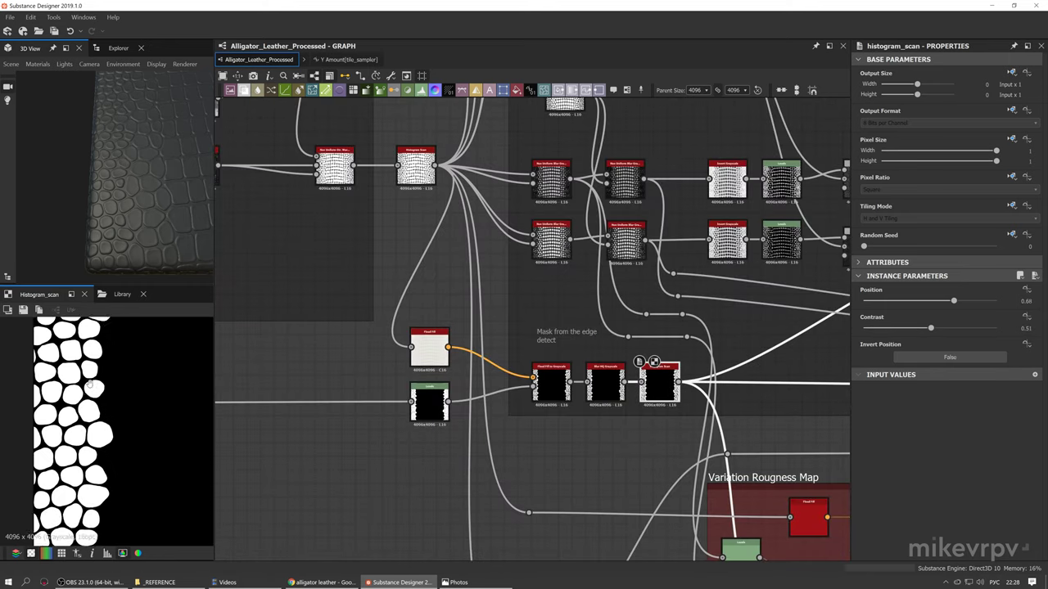
{"action": "middle_click_drag", "start_coordinate": [96, 413], "coordinate": [71, 413]}
{"action": "scroll", "coordinate": [98, 434], "scroll_direction": "down", "scroll_amount": 5}
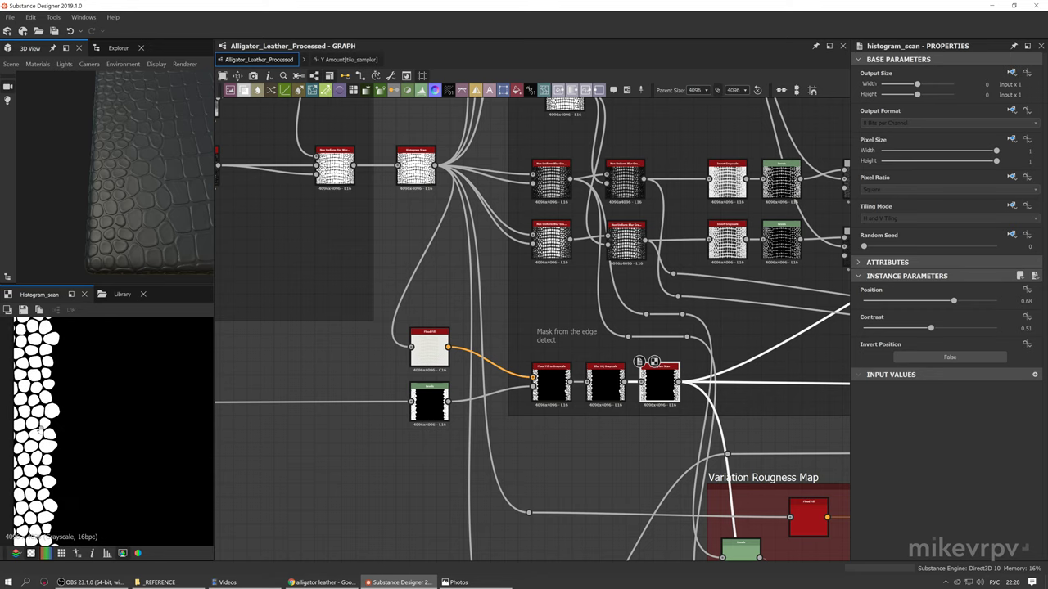
Follow the mask's output to the Blend labelled "Equalizing the volume" and examine its settings and scale shapes
{"action": "middle_click_drag", "start_coordinate": [703, 286], "coordinate": [511, 348]}
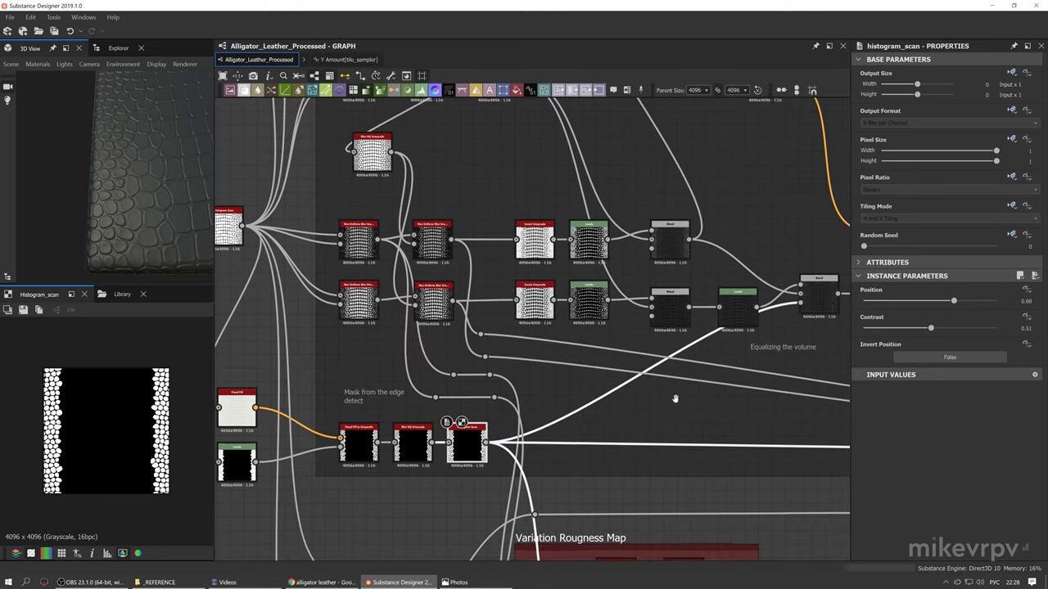
{"action": "scroll", "coordinate": [736, 319], "scroll_direction": "up", "scroll_amount": 5}
{"action": "middle_click_drag", "start_coordinate": [736, 319], "coordinate": [480, 310]}
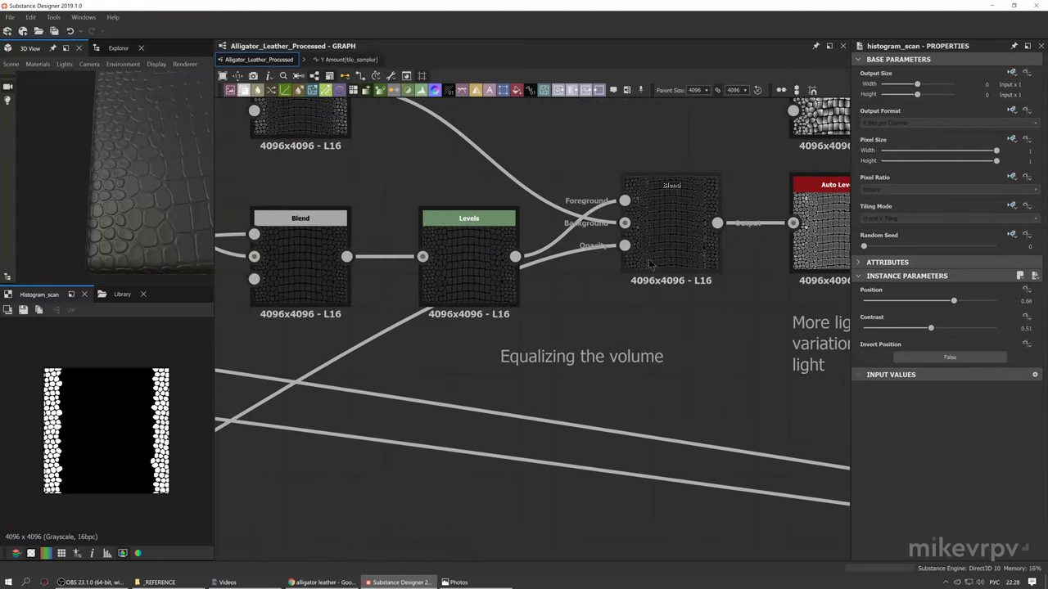
{"action": "double_click", "coordinate": [657, 257]}
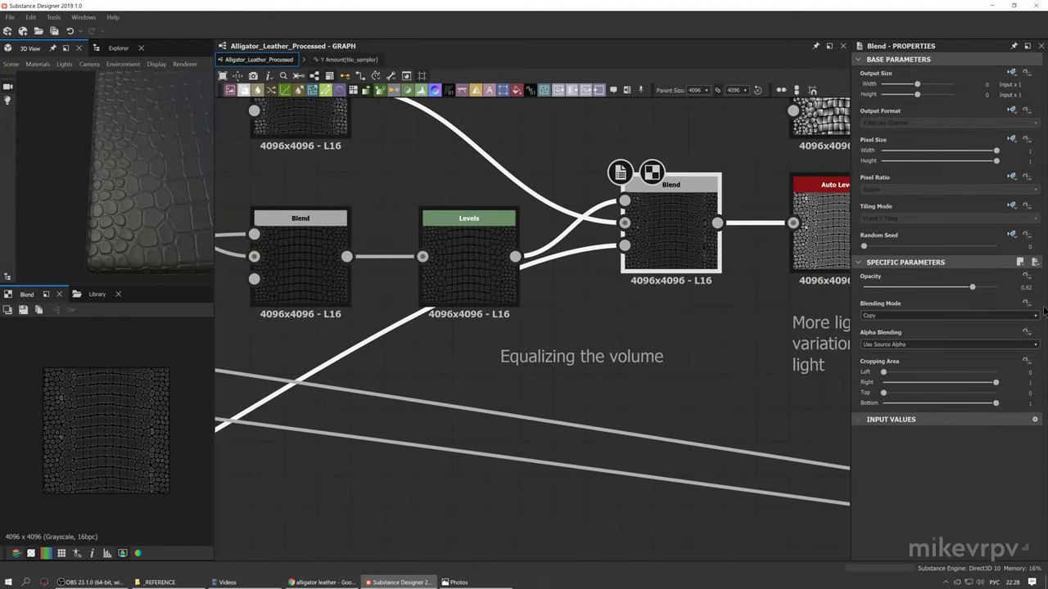
{"action": "scroll", "coordinate": [164, 442], "scroll_direction": "up", "scroll_amount": 3}
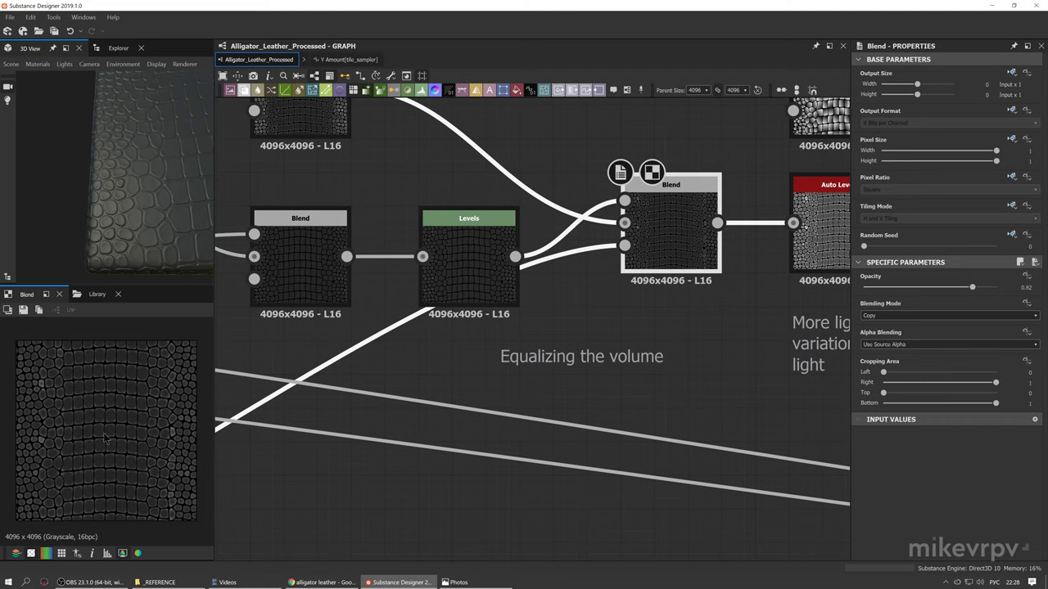
{"action": "scroll", "coordinate": [50, 434], "scroll_direction": "up", "scroll_amount": 4}
{"action": "scroll", "coordinate": [72, 408], "scroll_direction": "down", "scroll_amount": 4}
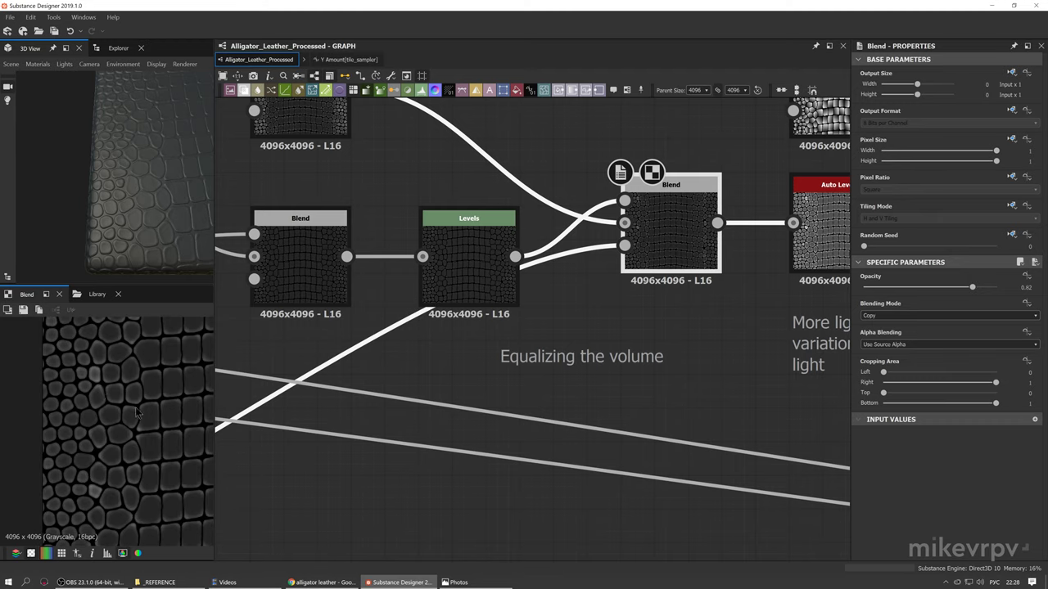
Preview the upper Blend and the Levels node feeding the equalizing Blend, and compare them with its own output up close
{"action": "middle_click_drag", "start_coordinate": [482, 320], "coordinate": [563, 387]}
{"action": "scroll", "coordinate": [532, 371], "scroll_direction": "down", "scroll_amount": 1}
{"action": "double_click", "coordinate": [411, 205]}
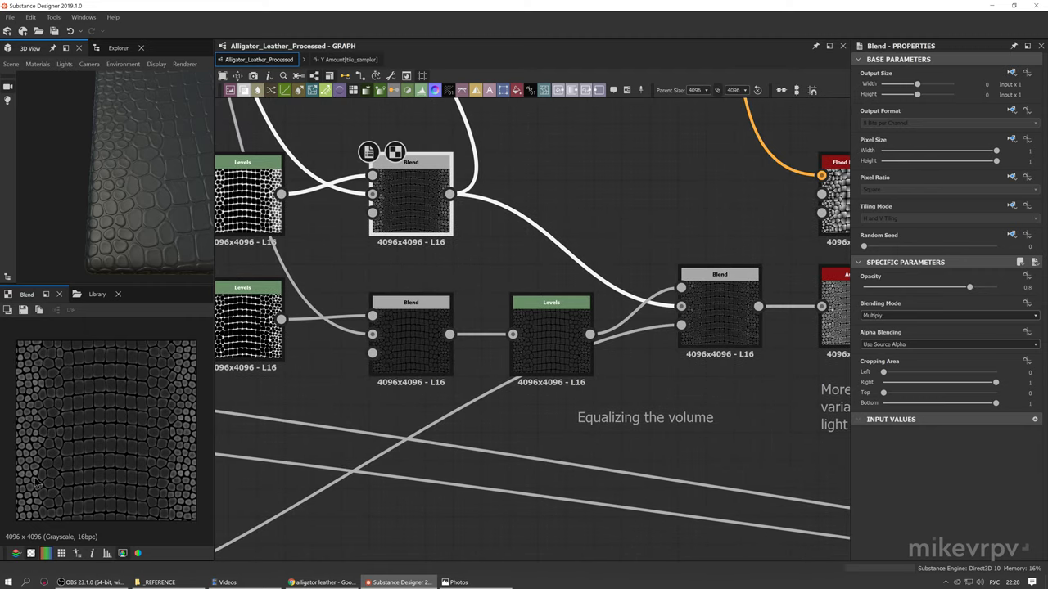
{"action": "left_click", "coordinate": [551, 327]}
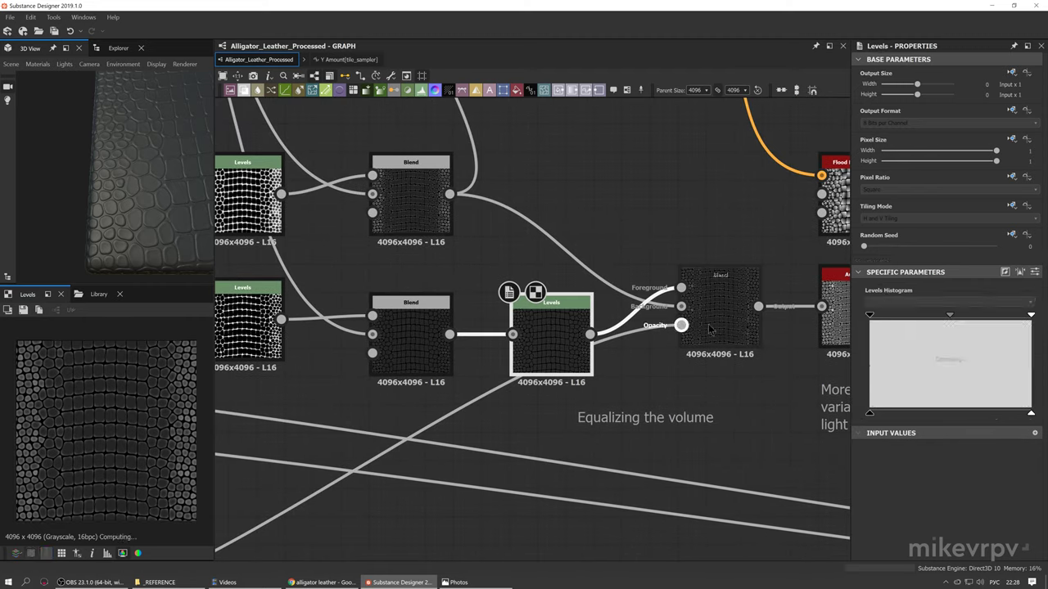
{"action": "left_click", "coordinate": [721, 323]}
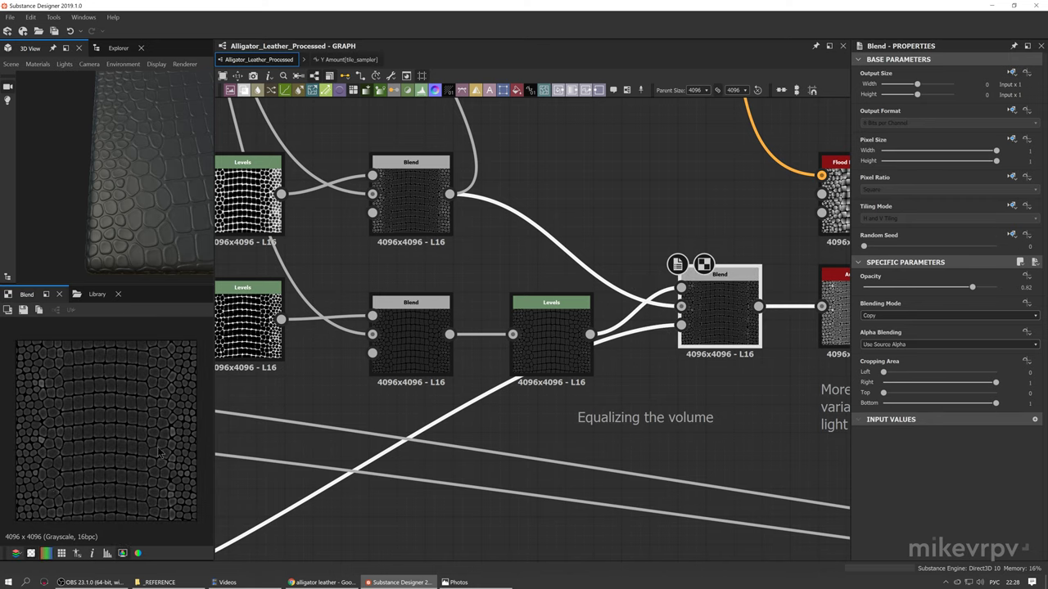
{"action": "scroll", "coordinate": [160, 452], "scroll_direction": "up", "scroll_amount": 4}
{"action": "scroll", "coordinate": [105, 436], "scroll_direction": "down", "scroll_amount": 5}
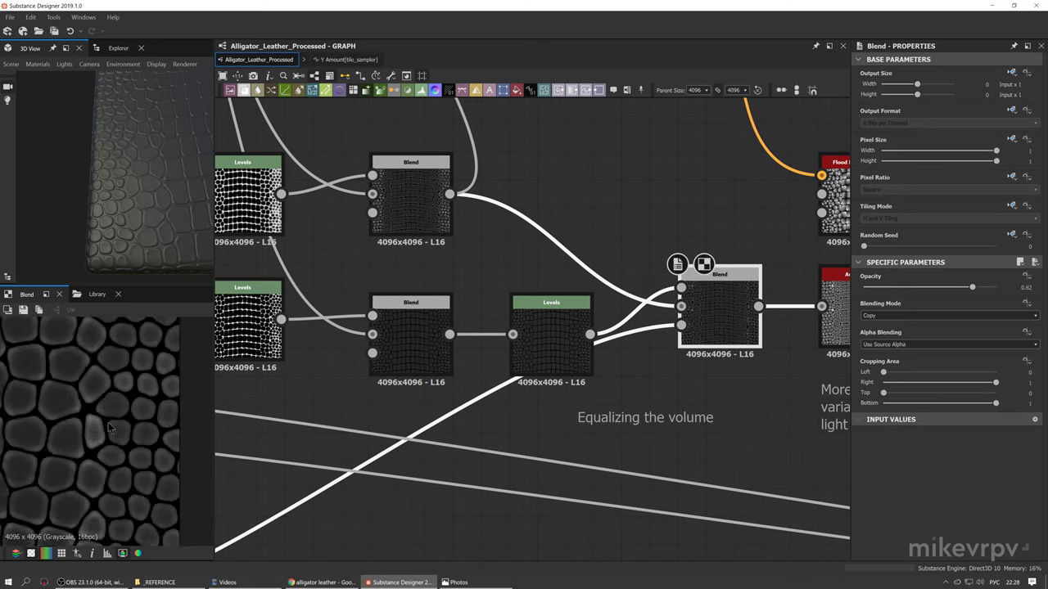
{"action": "scroll", "coordinate": [118, 433], "scroll_direction": "down", "scroll_amount": 3}
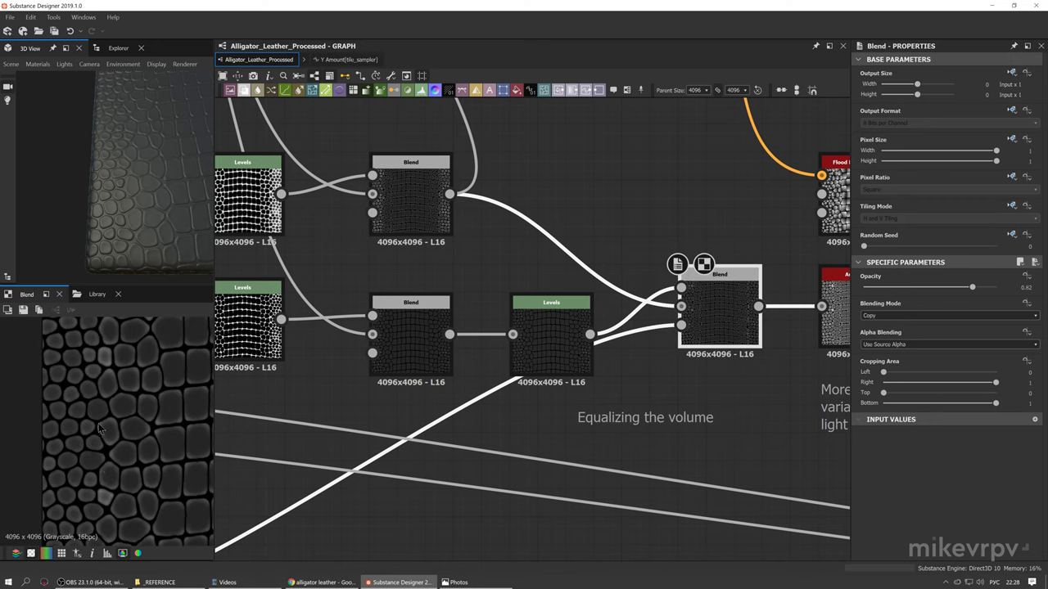
{"action": "scroll", "coordinate": [637, 301], "scroll_direction": "down", "scroll_amount": 2}
Connect the equalizing Blend's output to the Levels node above Basic Scales Volume and inspect the leather in the 3D view
{"action": "scroll", "coordinate": [148, 209], "scroll_direction": "down", "scroll_amount": 3}
{"action": "scroll", "coordinate": [147, 209], "scroll_direction": "up", "scroll_amount": 5}
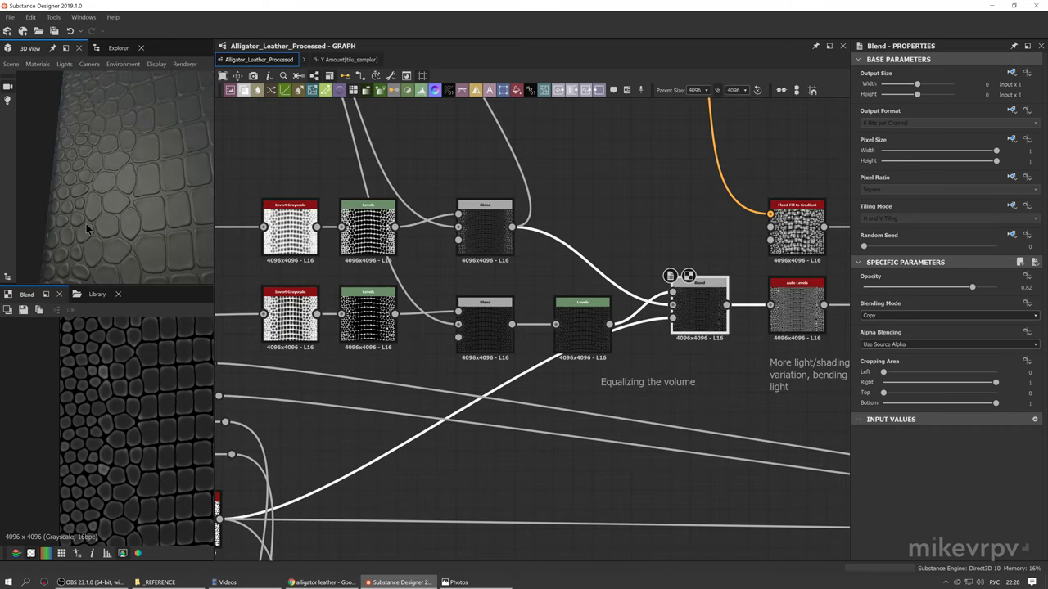
{"action": "scroll", "coordinate": [93, 202], "scroll_direction": "down", "scroll_amount": 3}
{"action": "middle_click_drag", "start_coordinate": [622, 279], "coordinate": [582, 381]}
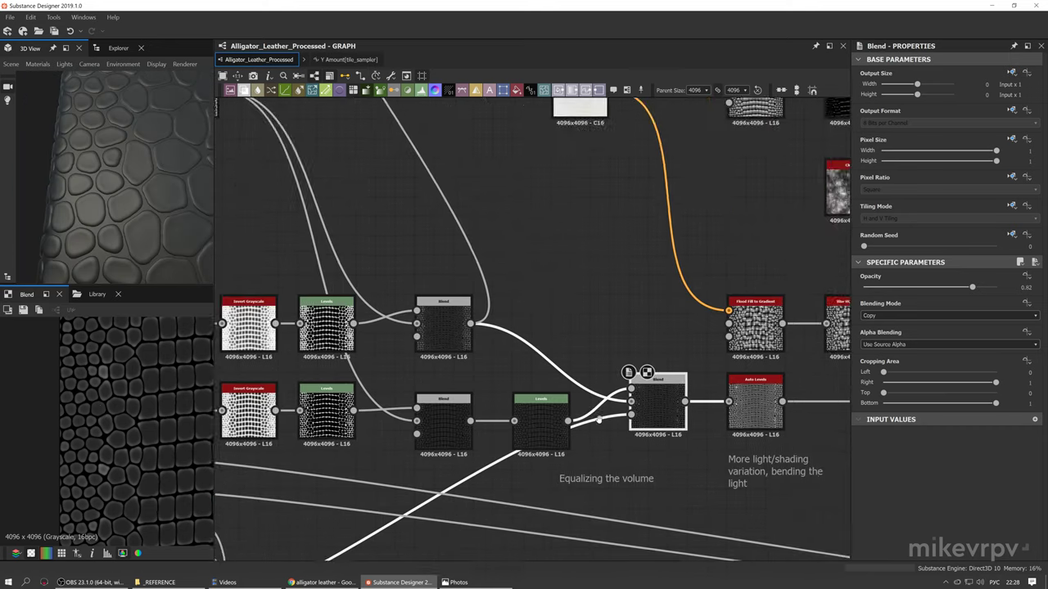
{"action": "scroll", "coordinate": [598, 425], "scroll_direction": "down", "scroll_amount": 2}
{"action": "middle_click_drag", "start_coordinate": [515, 379], "coordinate": [468, 445]}
{"action": "scroll", "coordinate": [468, 444], "scroll_direction": "down", "scroll_amount": 3}
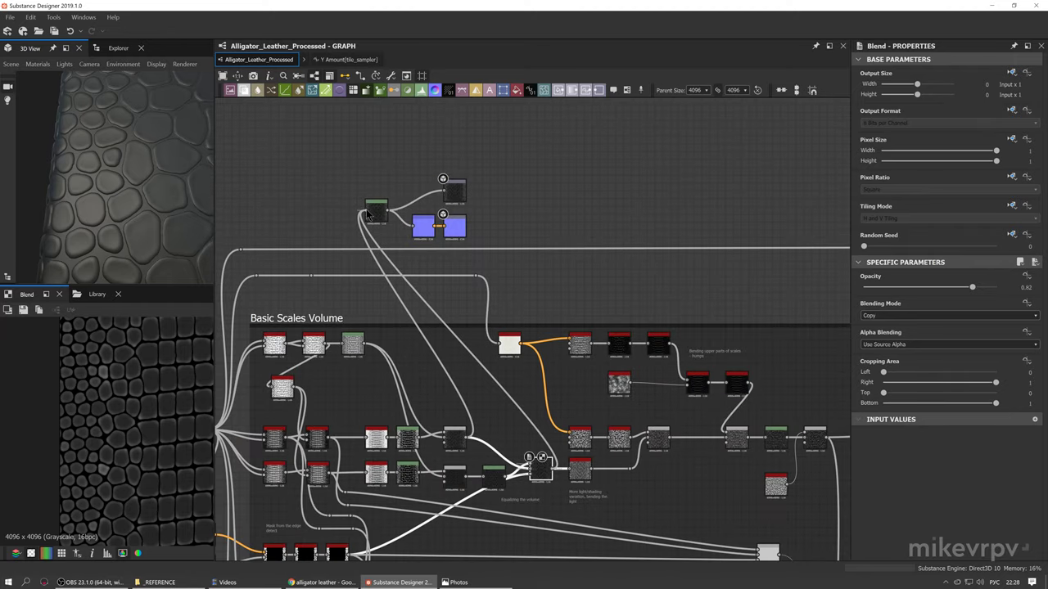
{"action": "scroll", "coordinate": [105, 219], "scroll_direction": "down", "scroll_amount": 6}
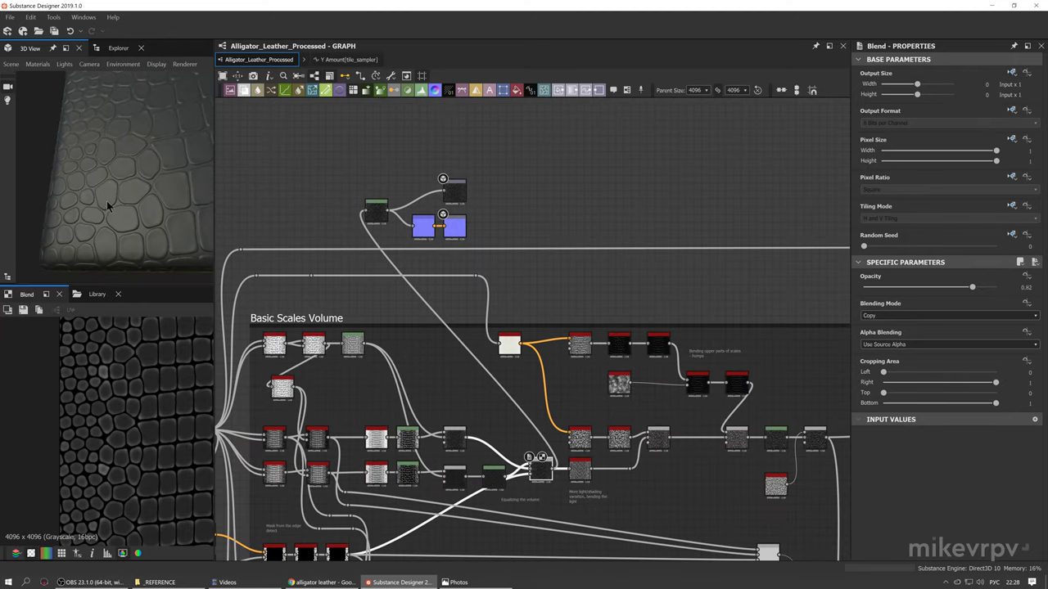
{"action": "mouse_move", "coordinate": [95, 211]}
{"action": "left_mouse_down"}
{"action": "mouse_move", "coordinate": [149, 167]}
{"action": "mouse_move", "coordinate": [159, 143]}
{"action": "mouse_move", "coordinate": [129, 174]}
{"action": "mouse_move", "coordinate": [61, 180]}
{"action": "mouse_move", "coordinate": [90, 180]}
{"action": "mouse_move", "coordinate": [75, 137]}
{"action": "mouse_move", "coordinate": [112, 202]}
{"action": "left_mouse_up"}
Disconnect the equalizing Blend from the Levels node above Basic Scales Volume
{"action": "middle_click_drag", "start_coordinate": [574, 403], "coordinate": [577, 360]}
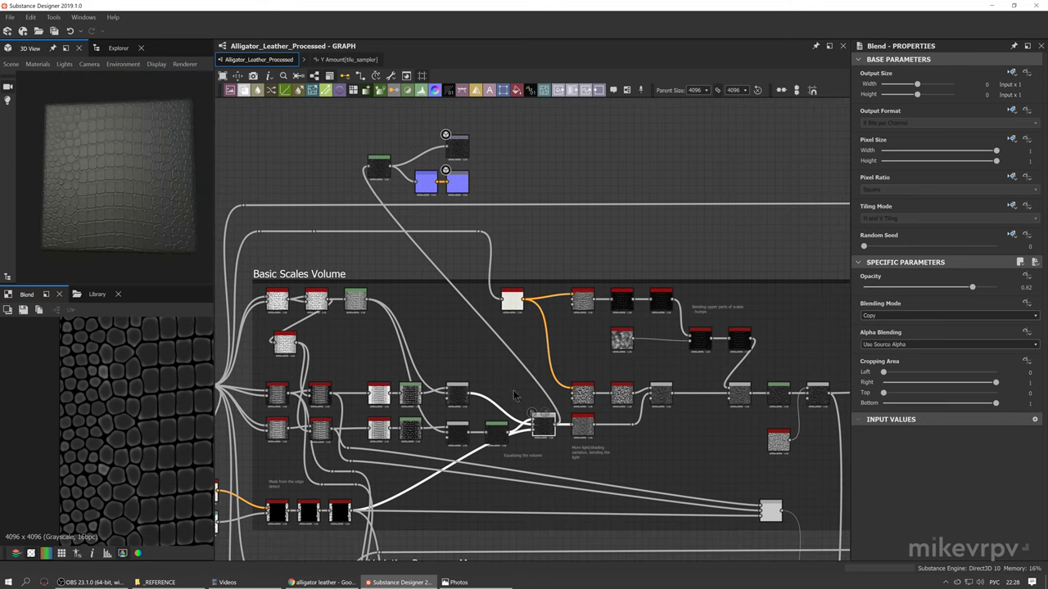
{"action": "left_click_drag", "start_coordinate": [513, 390], "coordinate": [537, 365]}
{"action": "middle_click_drag", "start_coordinate": [530, 372], "coordinate": [536, 363]}
Examine the nodes around the equalizing Blend and the comment "More light/shading variation, bending the light"
{"action": "scroll", "coordinate": [576, 403], "scroll_direction": "up", "scroll_amount": 5}
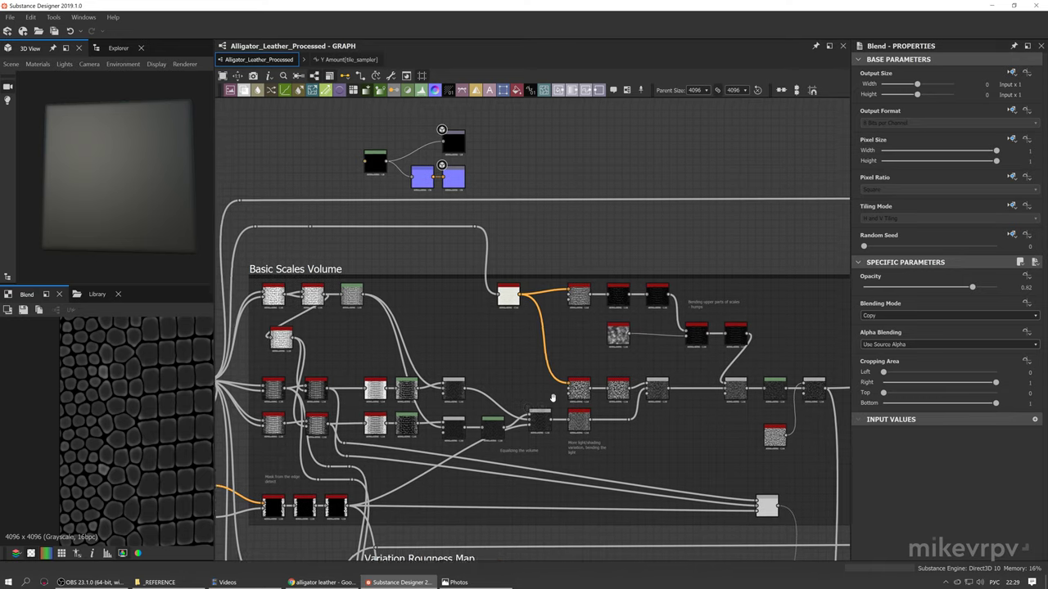
{"action": "middle_click_drag", "start_coordinate": [437, 441], "coordinate": [504, 434]}
{"action": "left_click_drag", "start_coordinate": [416, 449], "coordinate": [461, 419]}
{"action": "middle_click_drag", "start_coordinate": [420, 418], "coordinate": [500, 425]}
{"action": "left_click", "coordinate": [376, 360]}
{"action": "mouse_move", "coordinate": [375, 356]}
{"action": "left_mouse_down"}
{"action": "mouse_move", "coordinate": [361, 380]}
{"action": "mouse_move", "coordinate": [381, 376]}
{"action": "left_mouse_up"}
{"action": "middle_click_drag", "start_coordinate": [657, 436], "coordinate": [548, 421]}
{"action": "left_click", "coordinate": [631, 423]}
{"action": "middle_click_drag", "start_coordinate": [632, 422], "coordinate": [575, 420]}
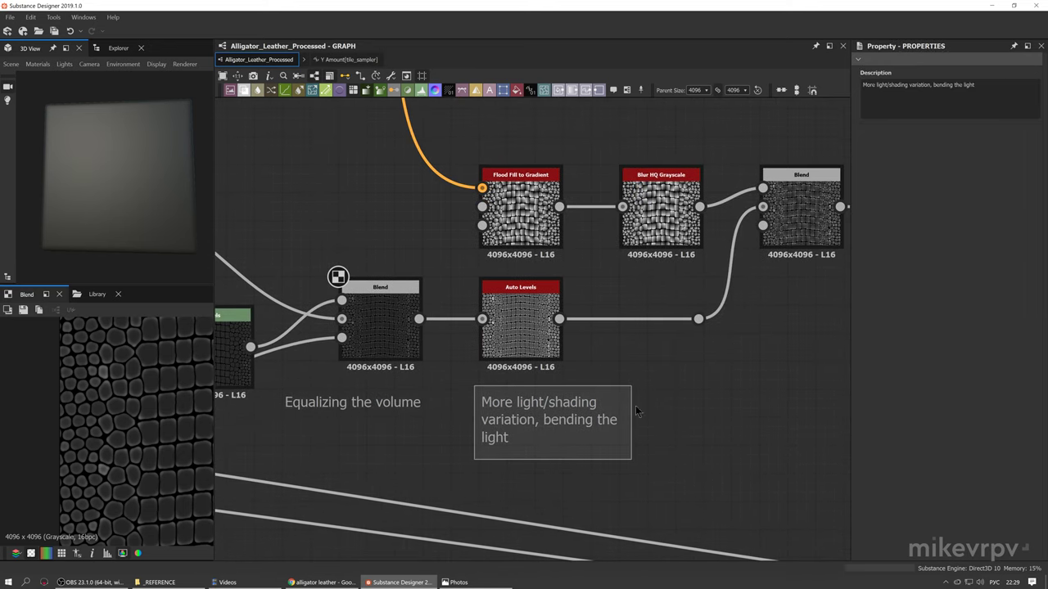
Preview the Histogram Scan that feeds Basic Scales Volume and check its scale pattern up close
{"action": "scroll", "coordinate": [631, 409], "scroll_direction": "down", "scroll_amount": 6}
{"action": "middle_click_drag", "start_coordinate": [561, 256], "coordinate": [708, 238]}
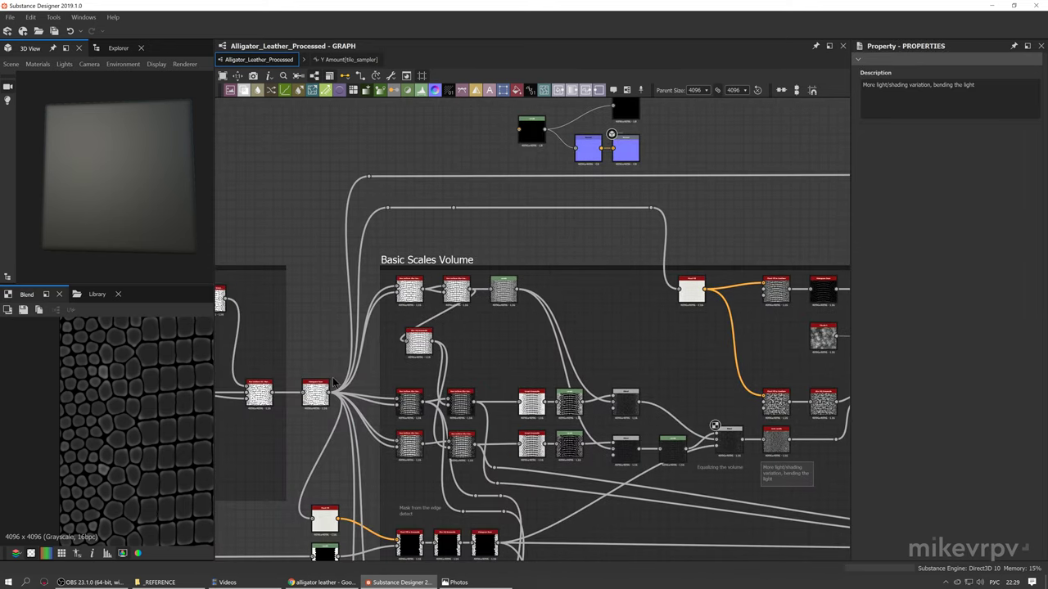
{"action": "double_click", "coordinate": [315, 391]}
{"action": "scroll", "coordinate": [138, 421], "scroll_direction": "up", "scroll_amount": 2}
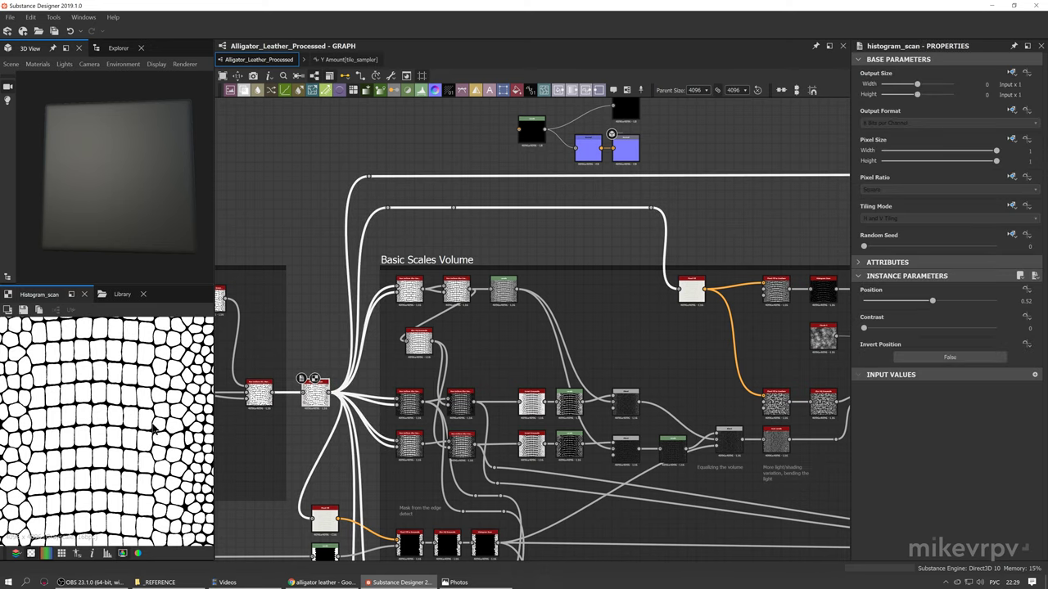
Review the earlier frames back to Distance "growth" and edge detection, and return to Basic Scales Volume
{"action": "scroll", "coordinate": [349, 376], "scroll_direction": "down", "scroll_amount": 3}
{"action": "middle_click_drag", "start_coordinate": [350, 376], "coordinate": [630, 364]}
{"action": "middle_click_drag", "start_coordinate": [385, 351], "coordinate": [553, 362]}
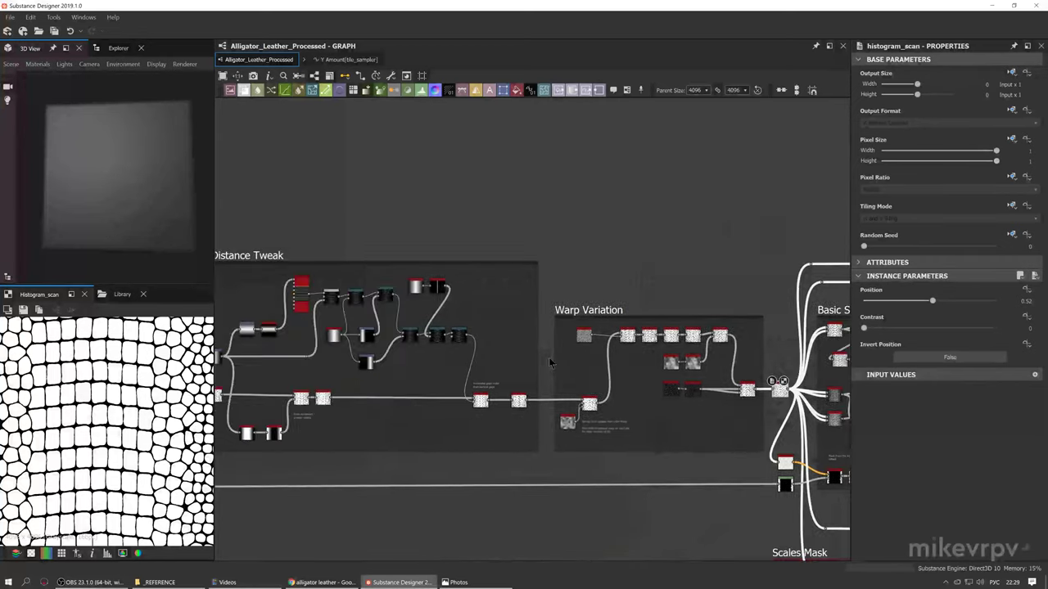
{"action": "scroll", "coordinate": [552, 362], "scroll_direction": "down", "scroll_amount": 1}
{"action": "middle_click_drag", "start_coordinate": [225, 333], "coordinate": [586, 365]}
{"action": "left_click_drag", "start_coordinate": [297, 278], "coordinate": [595, 477]}
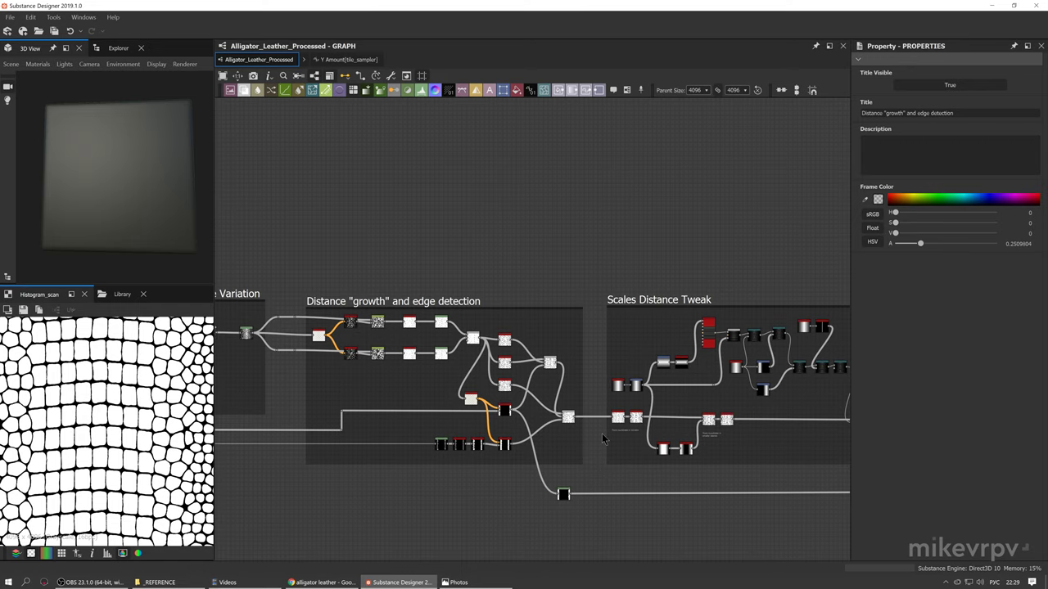
{"action": "mouse_move", "coordinate": [769, 409]}
{"action": "middle_mouse_down"}
{"action": "mouse_move", "coordinate": [568, 402]}
{"action": "mouse_move", "coordinate": [564, 392]}
{"action": "middle_mouse_up"}
{"action": "middle_click_drag", "start_coordinate": [750, 362], "coordinate": [574, 333]}
{"action": "mouse_move", "coordinate": [842, 398]}
{"action": "middle_mouse_down"}
{"action": "mouse_move", "coordinate": [599, 388]}
{"action": "mouse_move", "coordinate": [416, 340]}
{"action": "middle_mouse_up"}
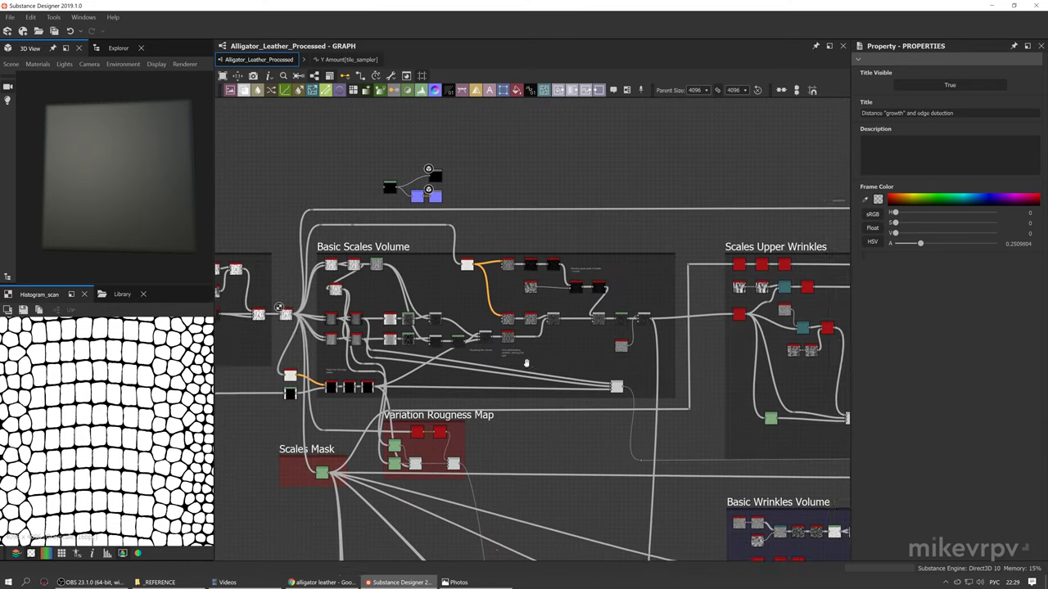
{"action": "middle_click_drag", "start_coordinate": [527, 362], "coordinate": [442, 342]}
{"action": "mouse_move", "coordinate": [653, 363]}
{"action": "middle_mouse_down"}
{"action": "mouse_move", "coordinate": [498, 351]}
{"action": "mouse_move", "coordinate": [706, 355]}
{"action": "middle_mouse_up"}
Preview the lower Flood Fill to Gradient fed by the Flood Fill node, checking its Angle Variation and gradient pattern
{"action": "scroll", "coordinate": [376, 227], "scroll_direction": "up", "scroll_amount": 6}
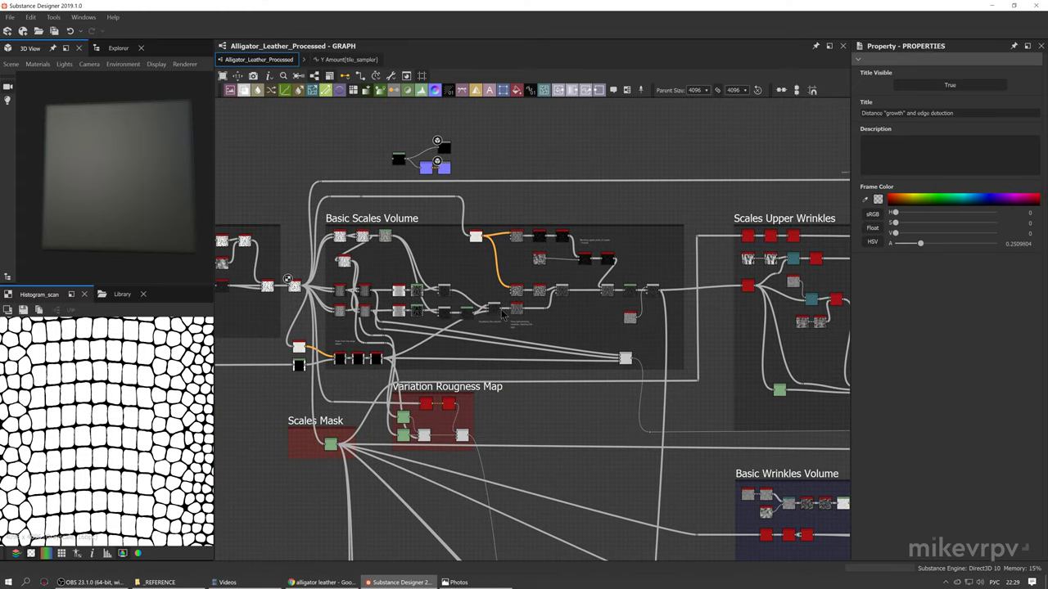
{"action": "double_click", "coordinate": [477, 260]}
{"action": "middle_click_drag", "start_coordinate": [574, 362], "coordinate": [555, 367]}
{"action": "middle_click_drag", "start_coordinate": [596, 269], "coordinate": [538, 227]}
{"action": "double_click", "coordinate": [555, 440]}
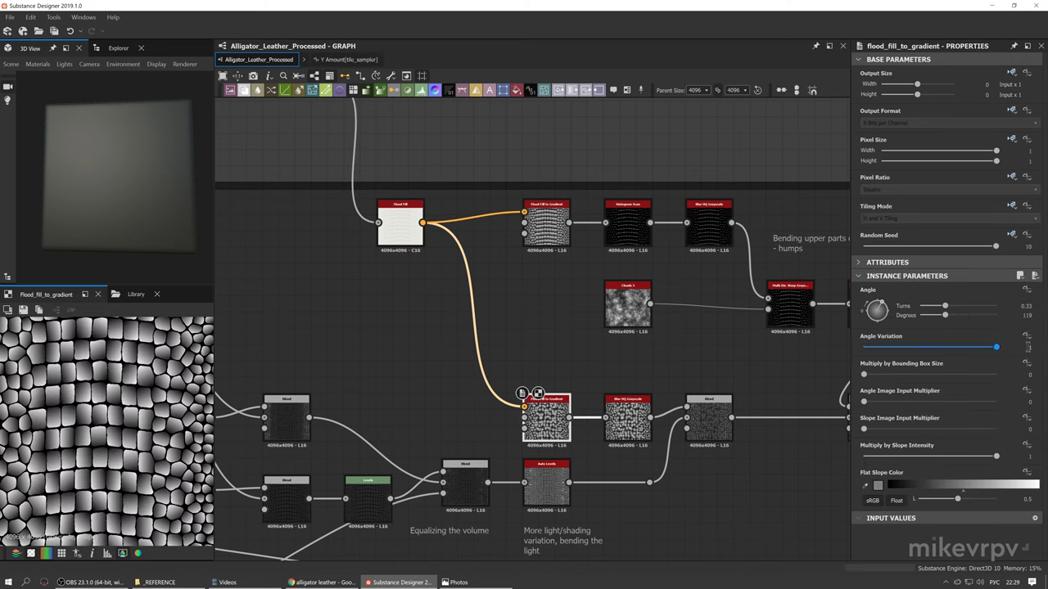
{"action": "scroll", "coordinate": [103, 465], "scroll_direction": "down", "scroll_amount": 4}
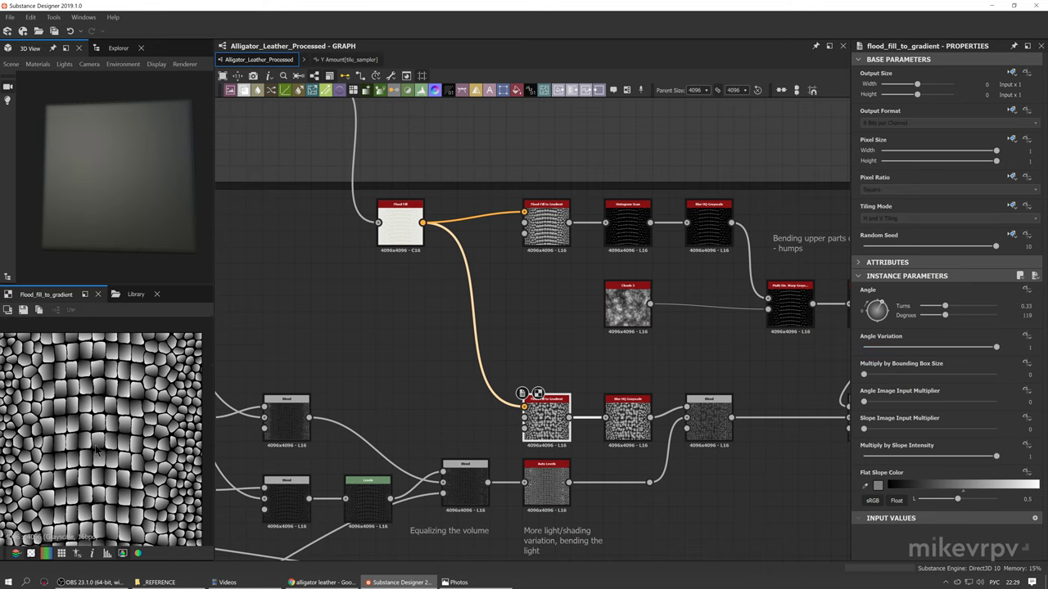
{"action": "scroll", "coordinate": [75, 468], "scroll_direction": "down", "scroll_amount": 2}
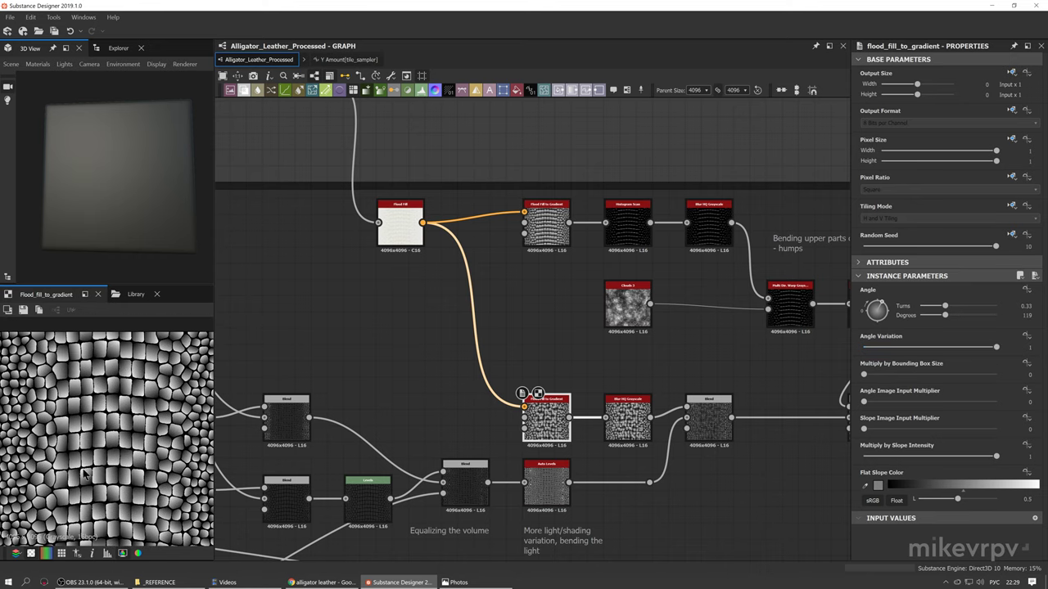
Preview the Blur HQ Grayscale after the lower Flood Fill to Gradient and examine the softened scale edges up close
{"action": "left_click", "coordinate": [628, 422]}
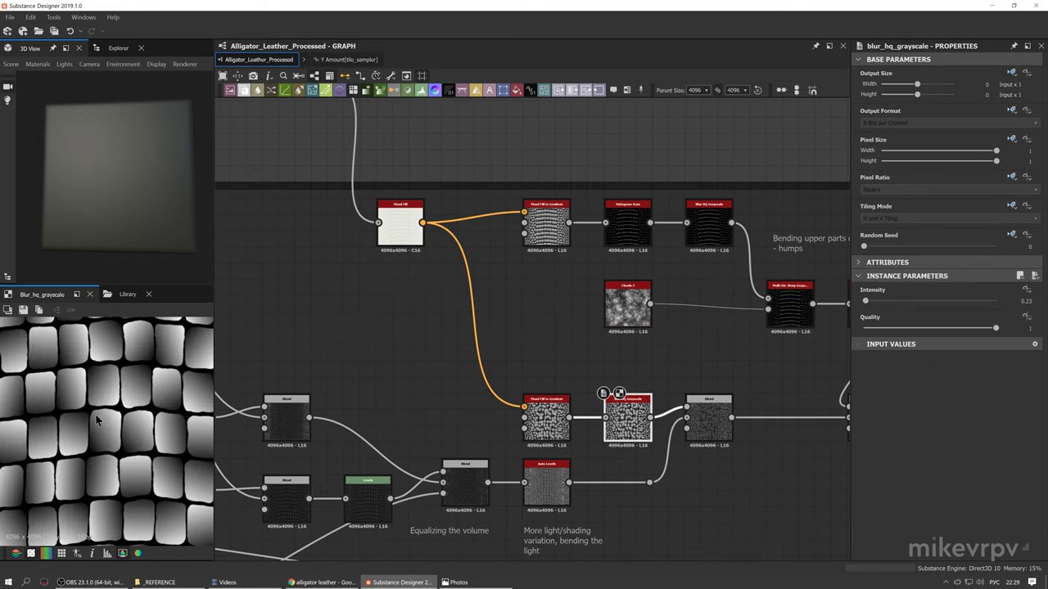
{"action": "scroll", "coordinate": [89, 415], "scroll_direction": "up", "scroll_amount": 3}
{"action": "middle_click_drag", "start_coordinate": [637, 467], "coordinate": [547, 451]}
{"action": "scroll", "coordinate": [605, 444], "scroll_direction": "up", "scroll_amount": 2}
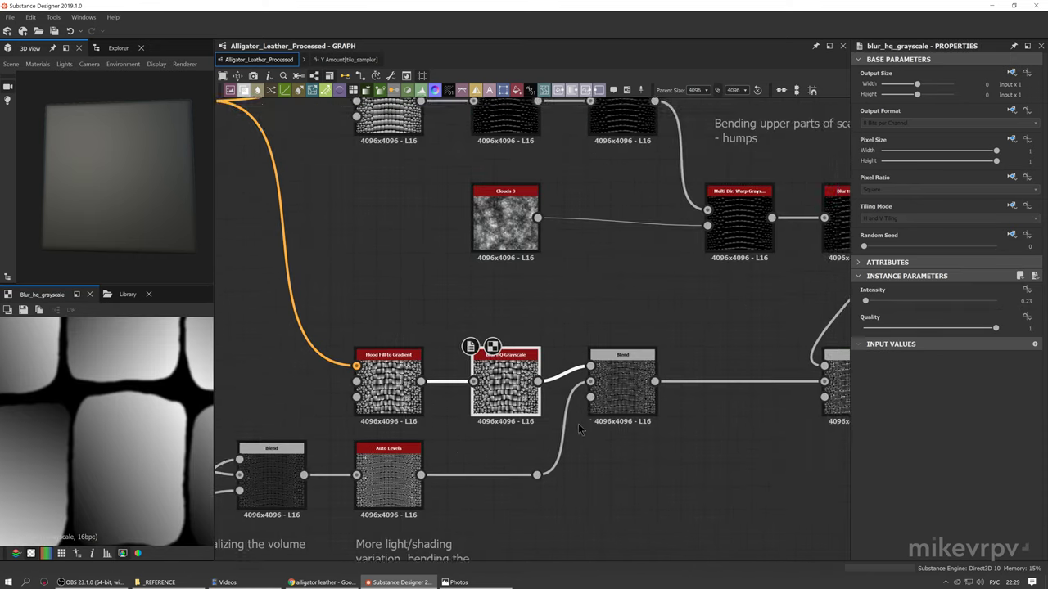
{"action": "middle_click_drag", "start_coordinate": [595, 418], "coordinate": [618, 403]}
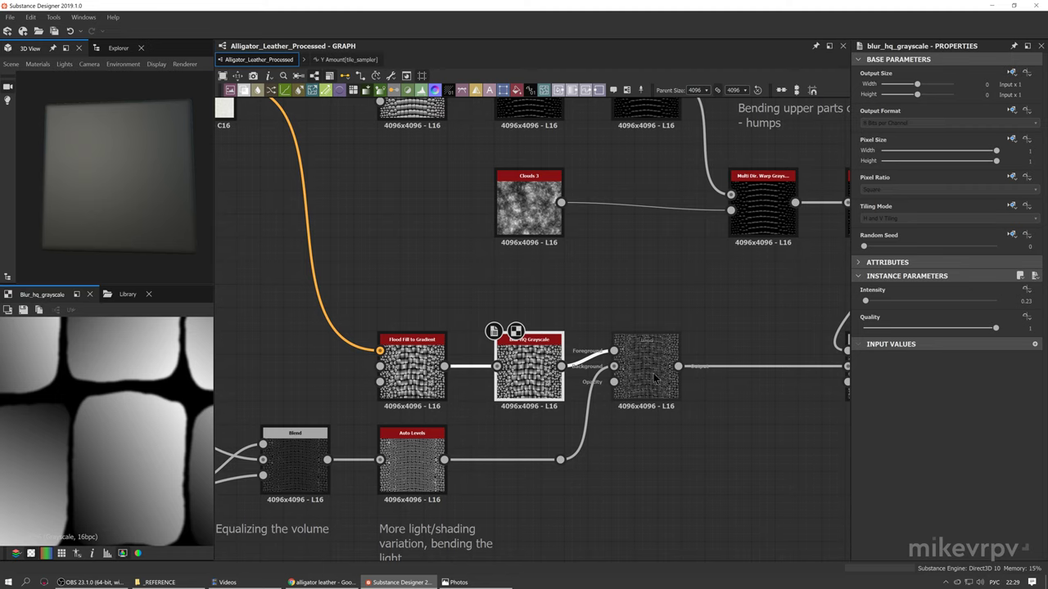
Preview the Blend combining the blurred gradient with Auto Levels and compare it with the equalizing Blend's output
{"action": "left_click", "coordinate": [655, 377]}
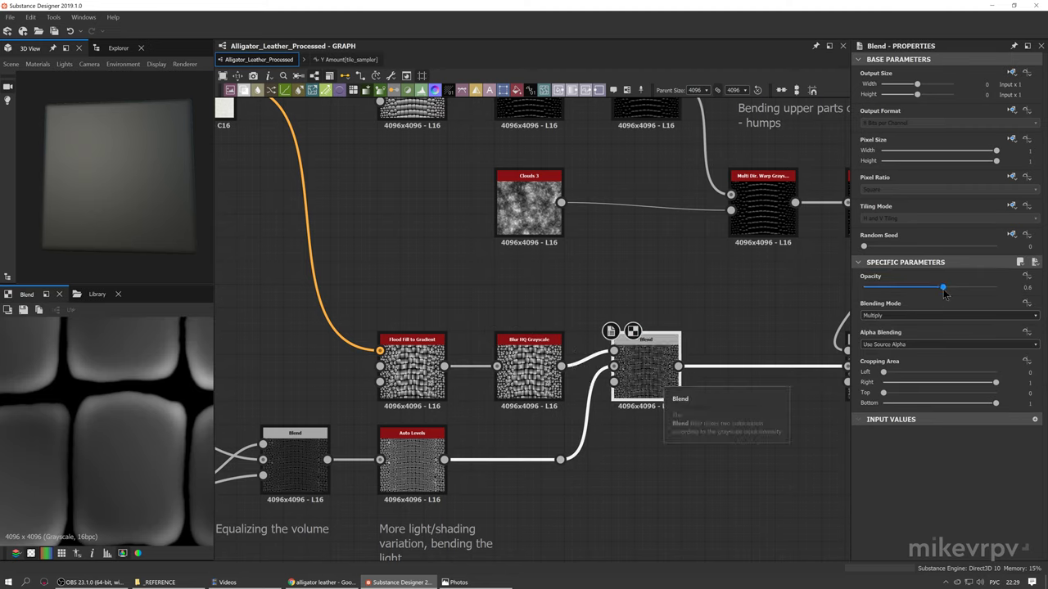
{"action": "scroll", "coordinate": [56, 385], "scroll_direction": "down", "scroll_amount": 8}
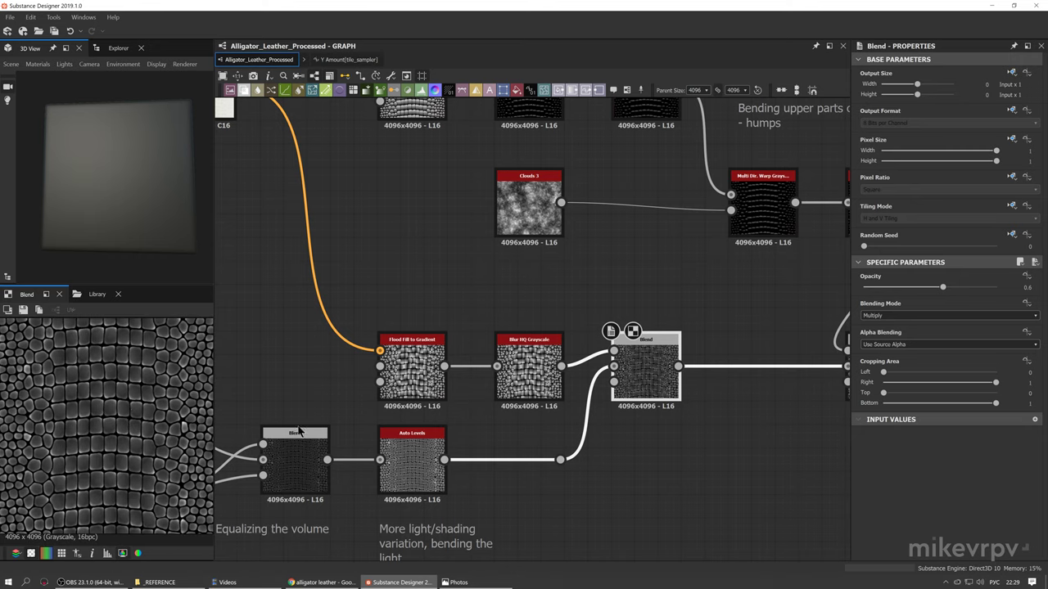
{"action": "middle_click_drag", "start_coordinate": [298, 431], "coordinate": [440, 398]}
{"action": "left_click", "coordinate": [446, 435]}
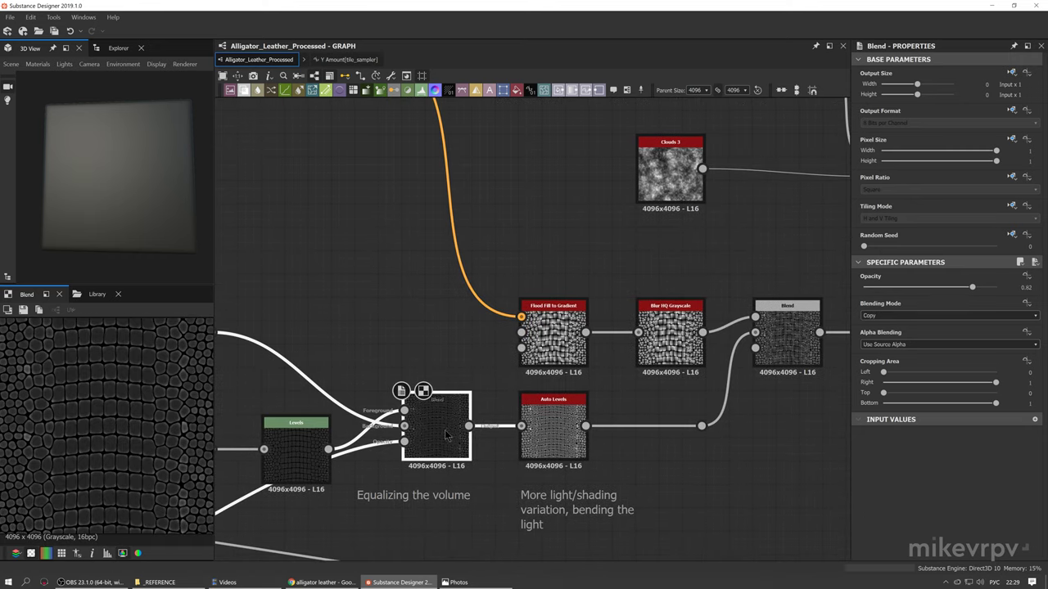
Preview the Auto Levels, the Blur HQ Grayscale and the Multiply Blend that combines them, comparing their scale shading
{"action": "middle_click_drag", "start_coordinate": [446, 435], "coordinate": [445, 401]}
{"action": "double_click", "coordinate": [553, 405]}
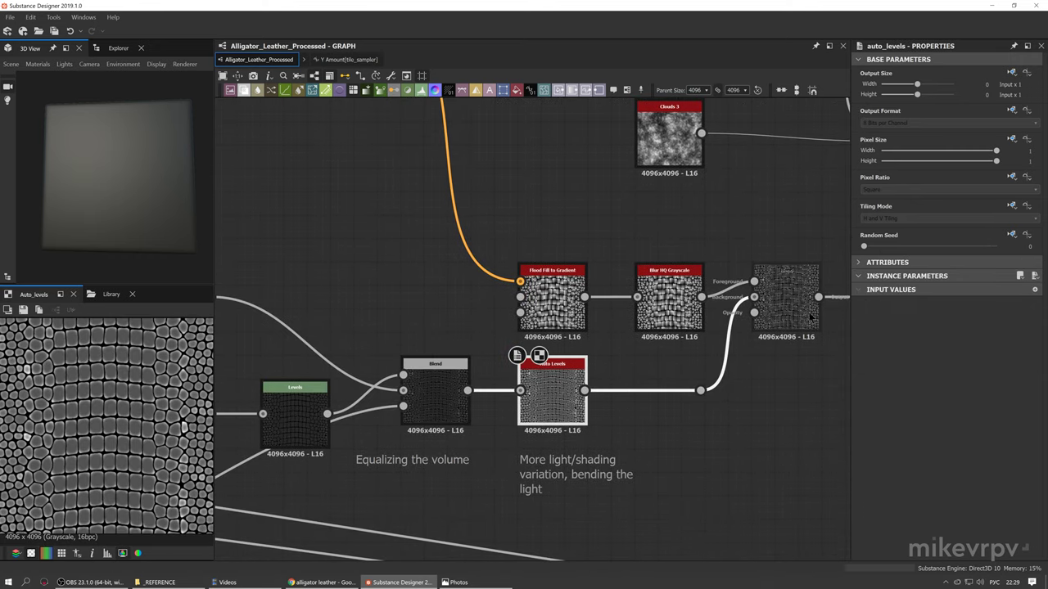
{"action": "double_click", "coordinate": [810, 317]}
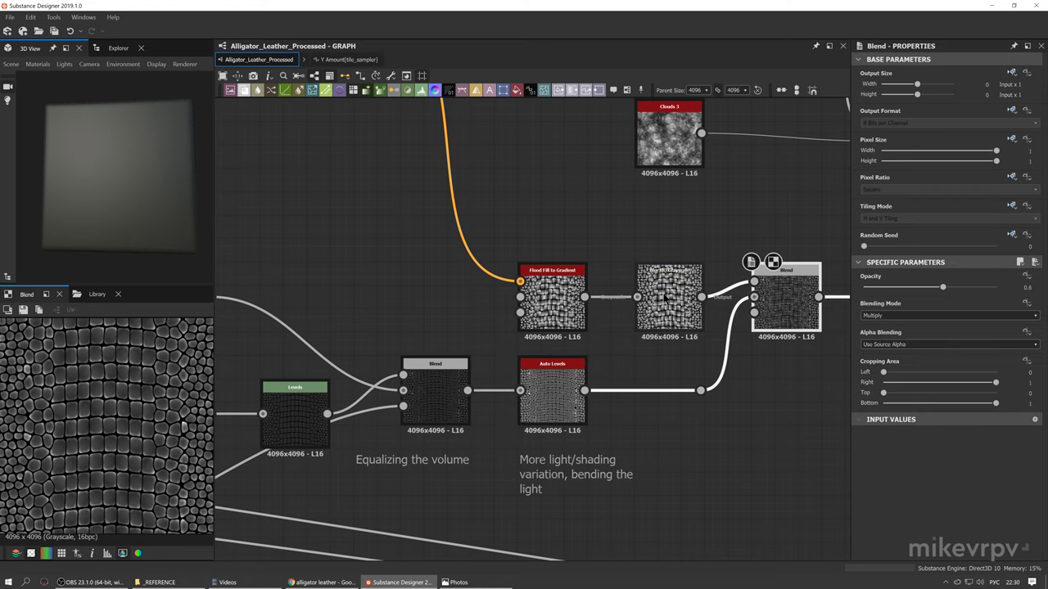
{"action": "double_click", "coordinate": [665, 300]}
{"action": "double_click", "coordinate": [774, 308]}
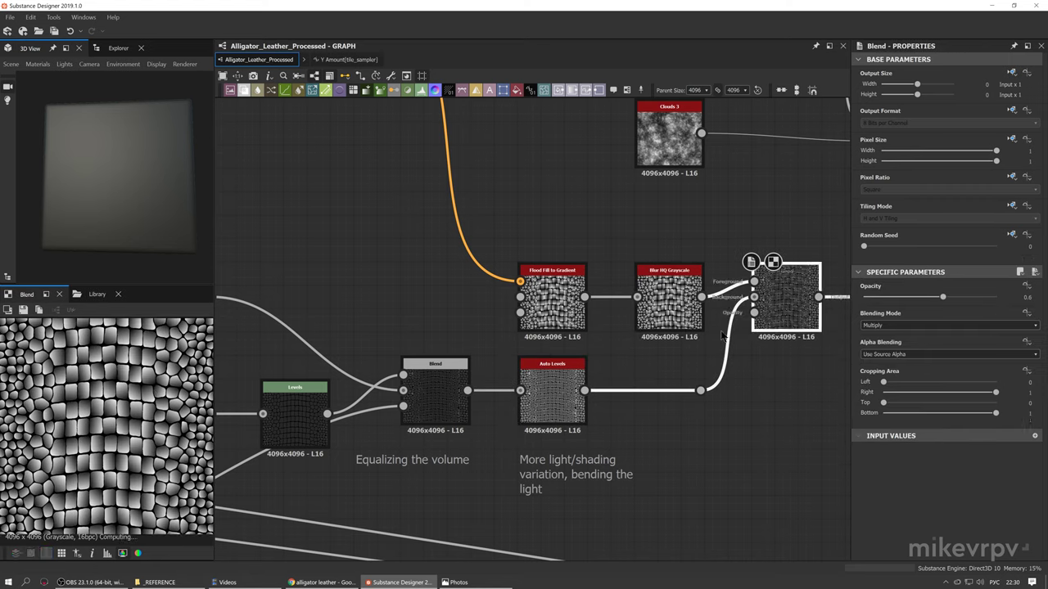
{"action": "scroll", "coordinate": [109, 363], "scroll_direction": "down", "scroll_amount": 3}
{"action": "scroll", "coordinate": [124, 413], "scroll_direction": "up", "scroll_amount": 1}
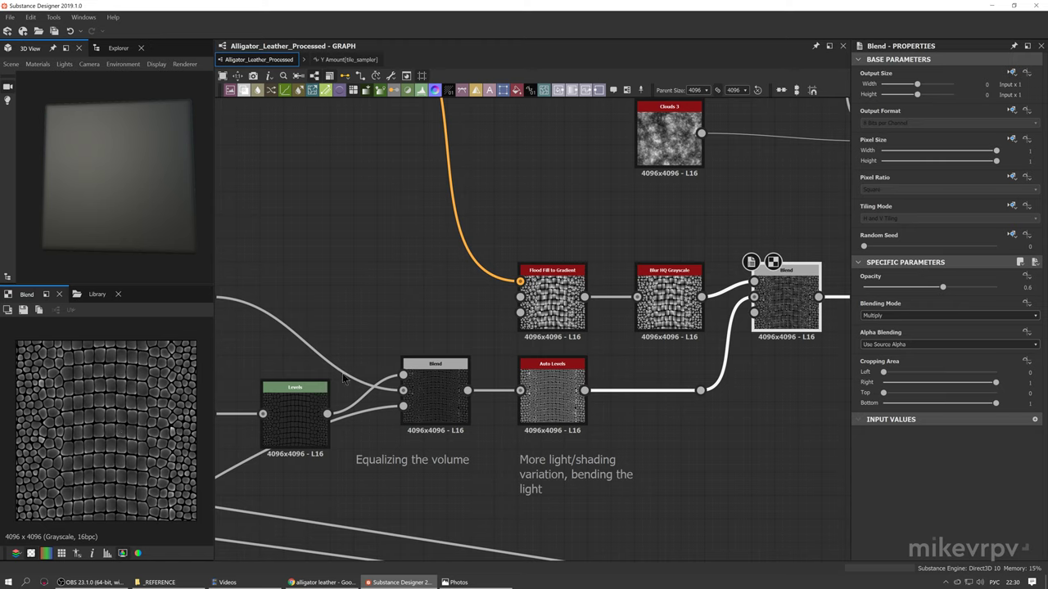
Compare the equalizing Blend and Auto Levels with the Multiply Blend, examining the Multiply Blend's scale shading up close
{"action": "double_click", "coordinate": [425, 385]}
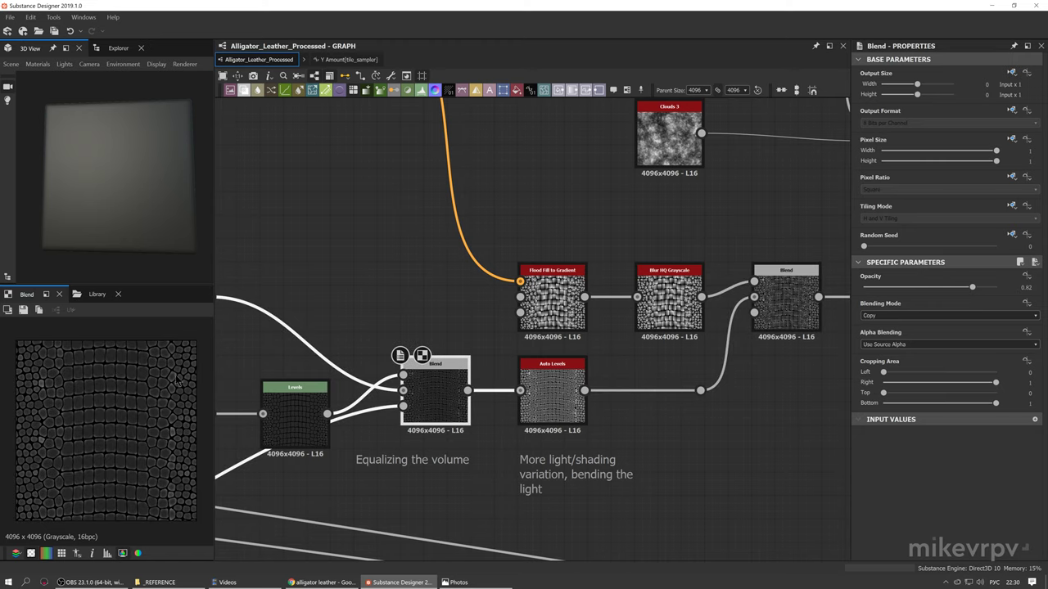
{"action": "double_click", "coordinate": [552, 393]}
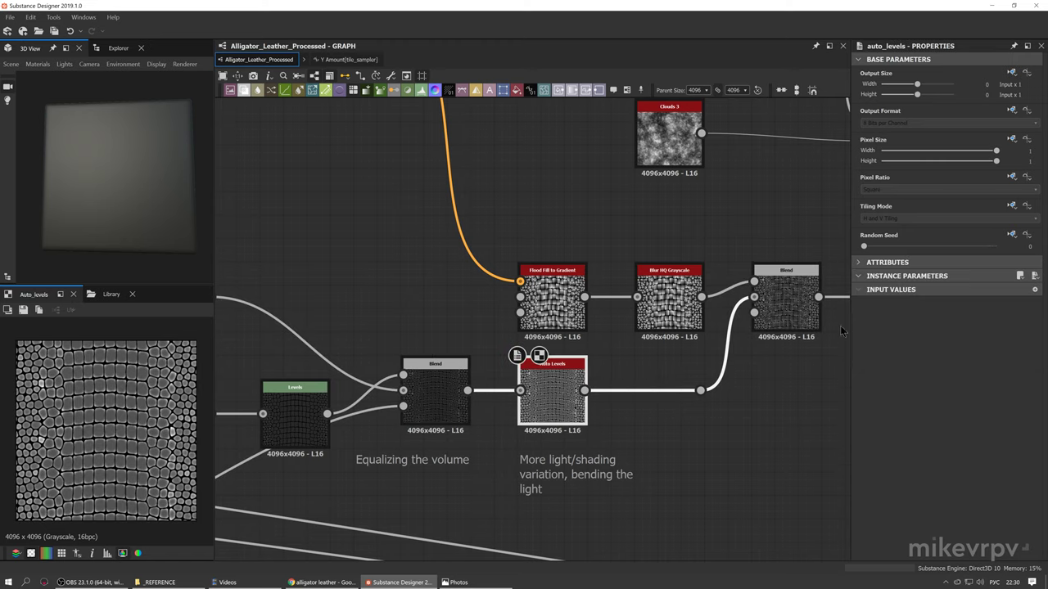
{"action": "double_click", "coordinate": [786, 304]}
{"action": "scroll", "coordinate": [94, 373], "scroll_direction": "up", "scroll_amount": 4}
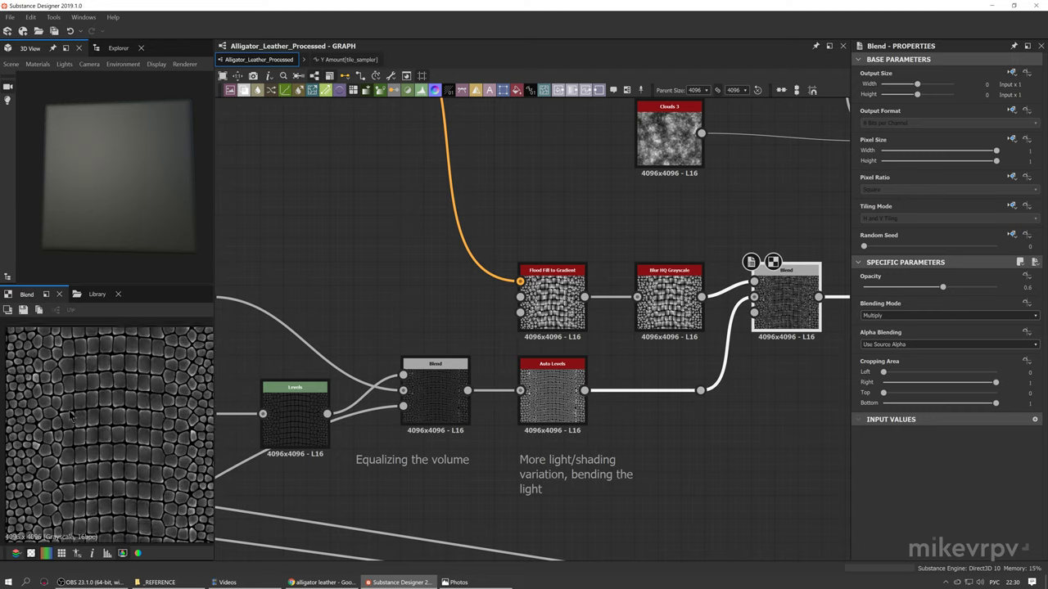
{"action": "scroll", "coordinate": [98, 399], "scroll_direction": "down", "scroll_amount": 2}
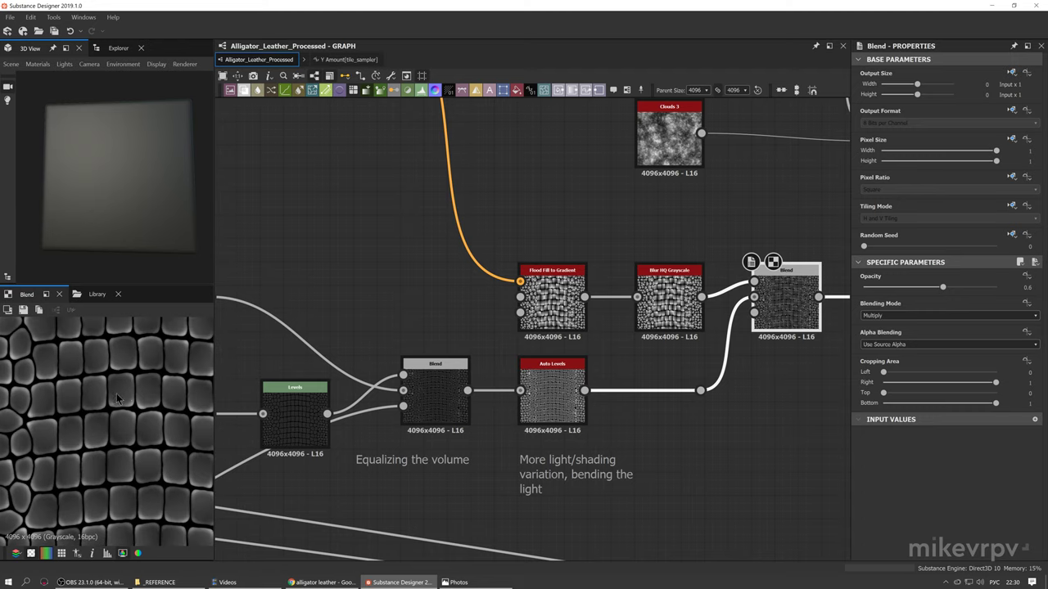
{"action": "middle_click_drag", "start_coordinate": [109, 425], "coordinate": [76, 420]}
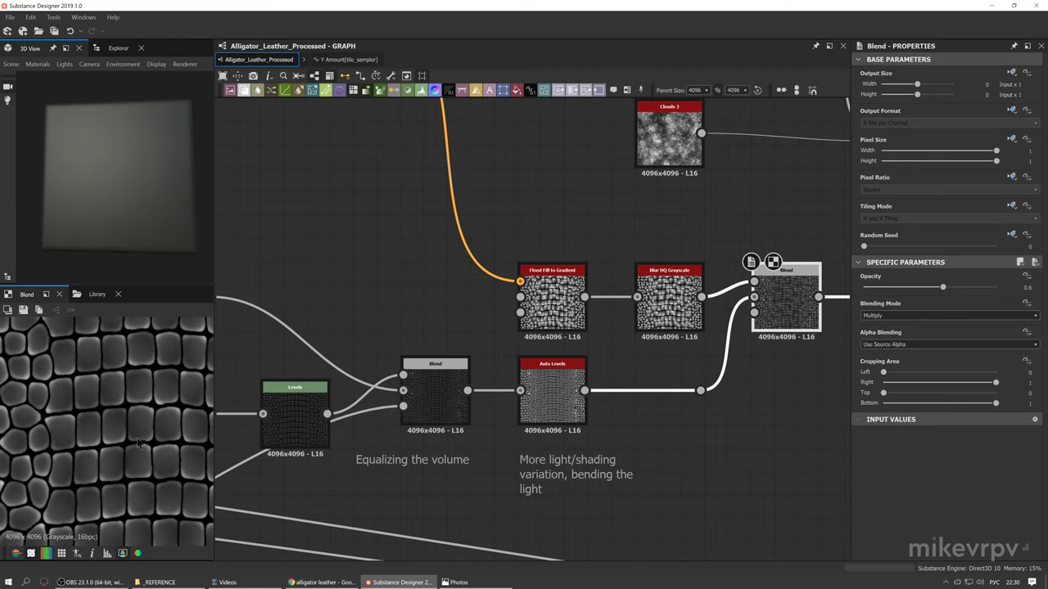
{"action": "scroll", "coordinate": [138, 444], "scroll_direction": "down", "scroll_amount": 5}
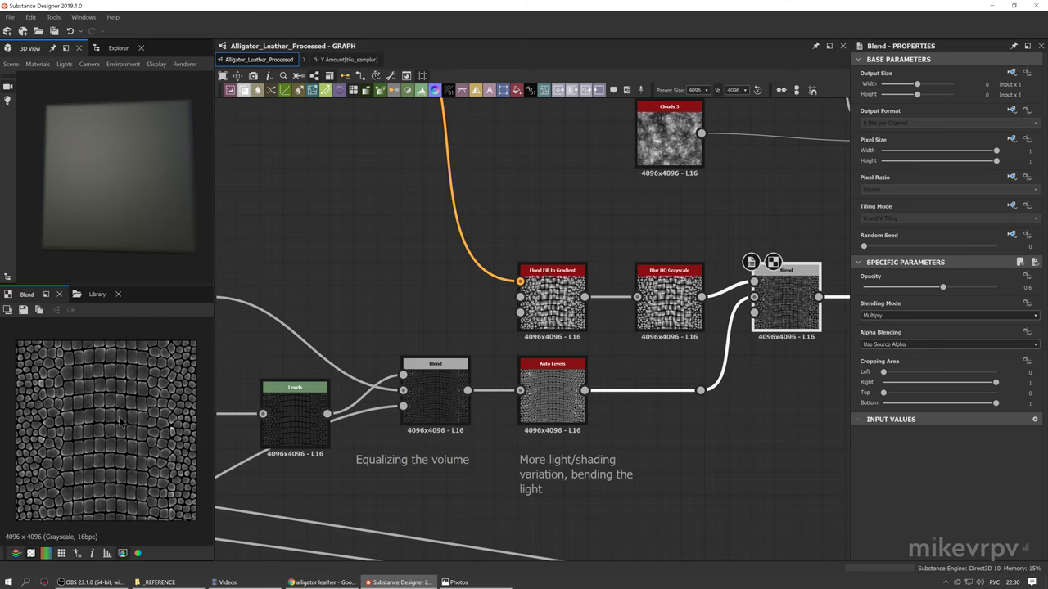
Connect the Multiply Blend's output to the Levels node above Basic Scales Volume and inspect the result on the 3D model
{"action": "middle_click_drag", "start_coordinate": [694, 352], "coordinate": [664, 360]}
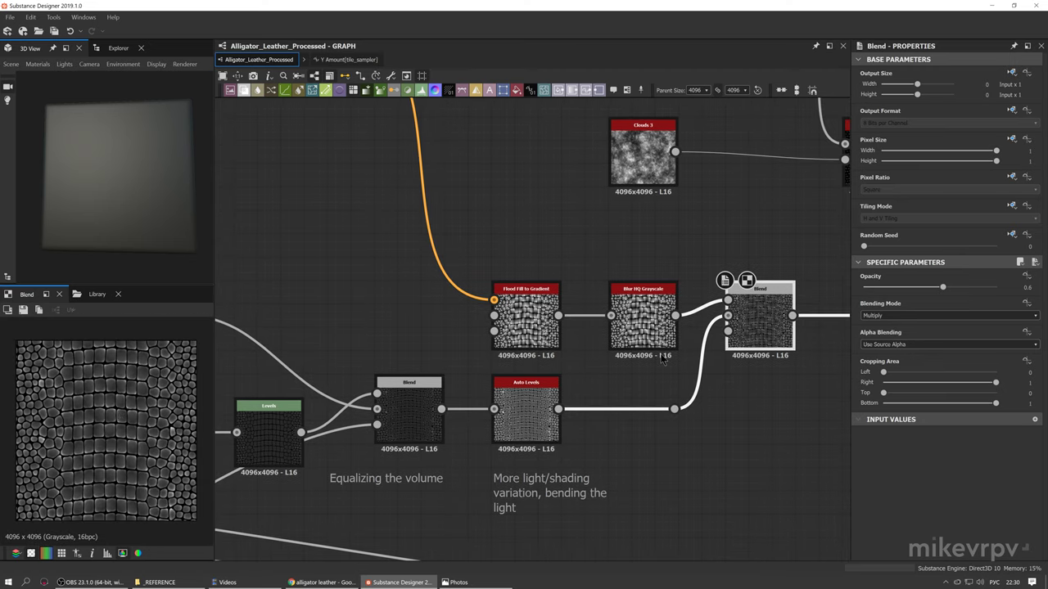
{"action": "scroll", "coordinate": [663, 360], "scroll_direction": "down", "scroll_amount": 6}
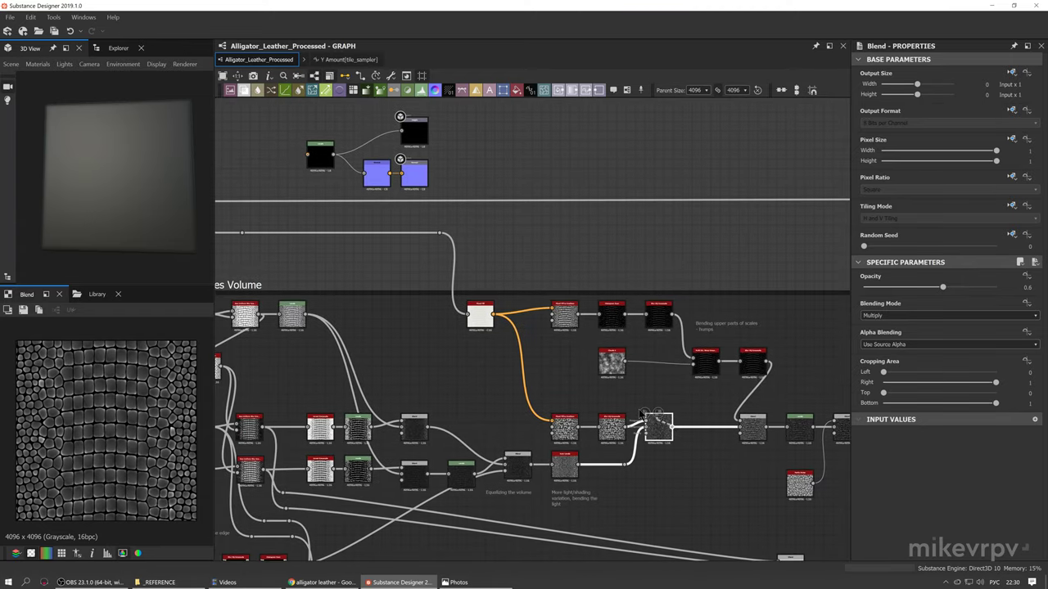
{"action": "left_click_drag", "start_coordinate": [643, 413], "coordinate": [321, 167]}
{"action": "left_click_drag", "start_coordinate": [146, 148], "coordinate": [147, 169]}
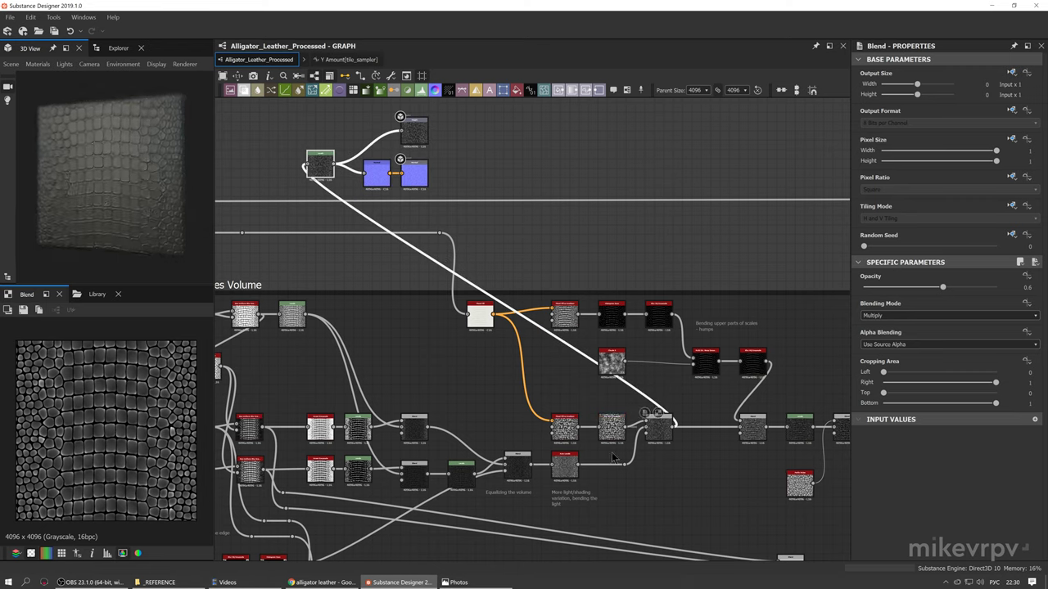
Feed the Levels node above the frame from the equalizing Blend instead and inspect the scales in 3D from another angle
{"action": "middle_click_drag", "start_coordinate": [612, 459], "coordinate": [620, 460]}
{"action": "left_click_drag", "start_coordinate": [539, 467], "coordinate": [315, 168]}
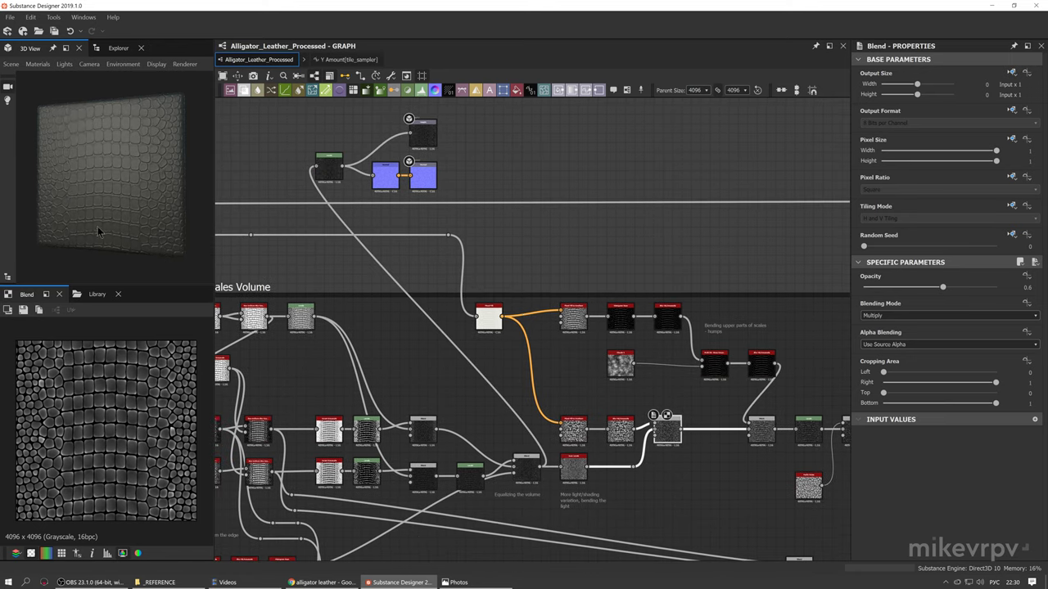
{"action": "left_click_drag", "start_coordinate": [98, 226], "coordinate": [139, 199]}
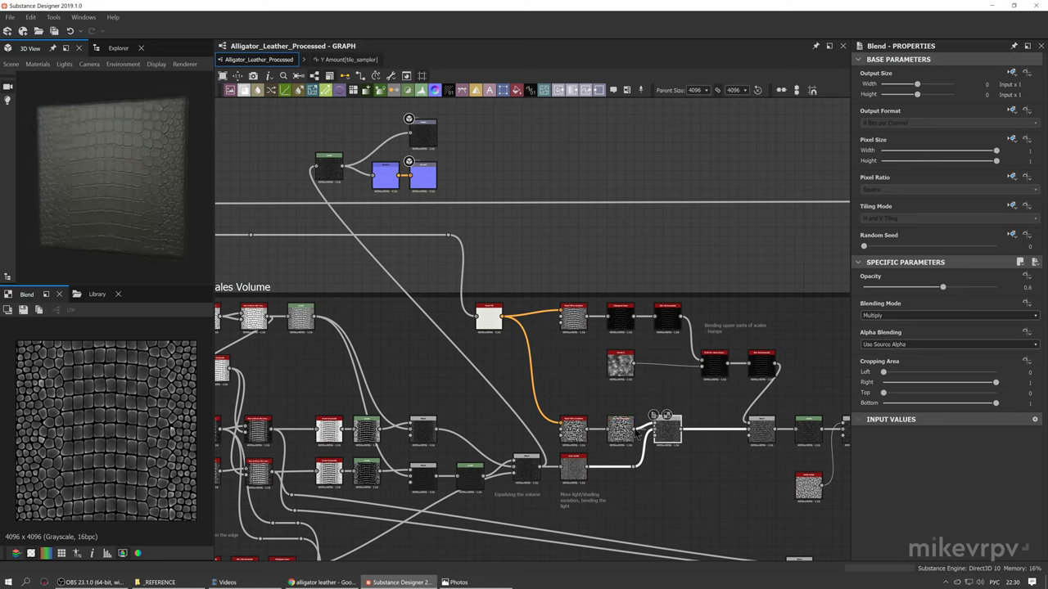
Switch the Levels node's input back to the Multiply Blend and orbit the 3D model to check the shading variation
{"action": "left_click_drag", "start_coordinate": [681, 426], "coordinate": [314, 169]}
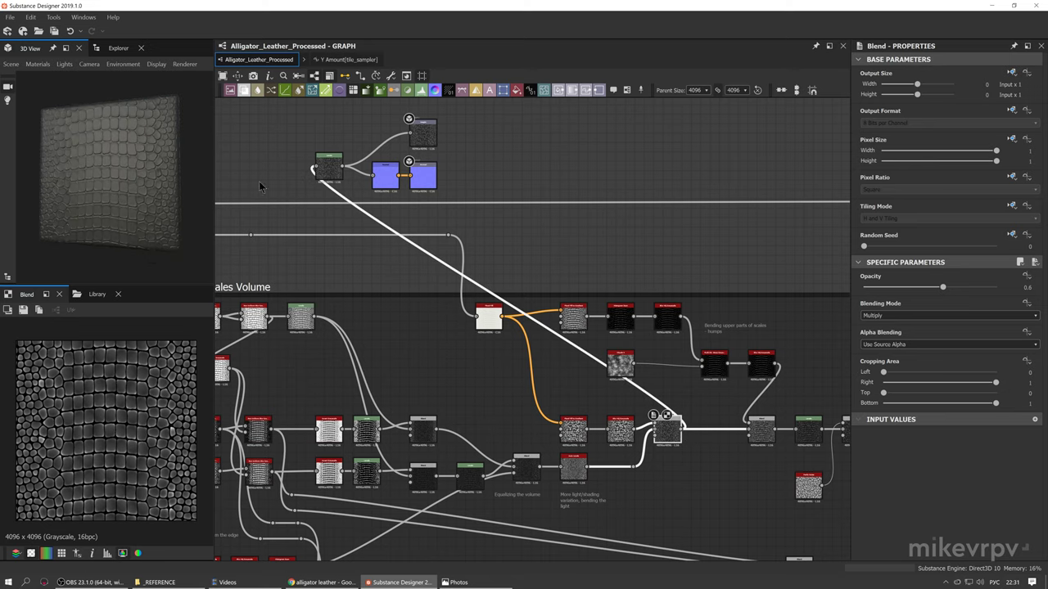
{"action": "left_click_drag", "start_coordinate": [177, 209], "coordinate": [122, 157]}
{"action": "scroll", "coordinate": [97, 168], "scroll_direction": "up", "scroll_amount": 3}
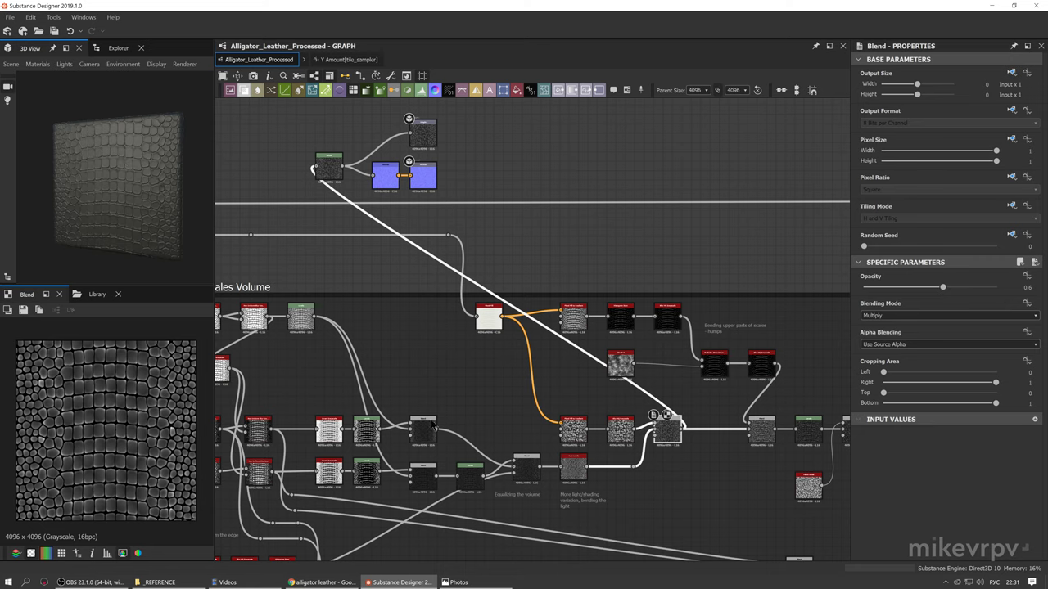
Preview the equalizing Blend, reconnect it to the upper Levels node and examine the flatter surface on the 3D model
{"action": "left_click", "coordinate": [536, 471]}
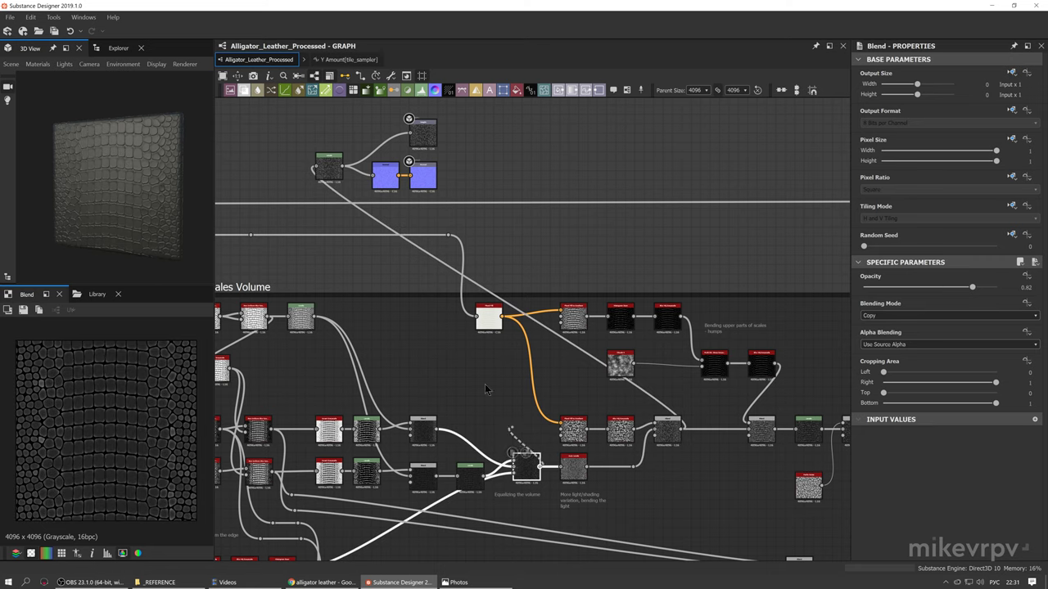
{"action": "left_click_drag", "start_coordinate": [485, 390], "coordinate": [315, 170]}
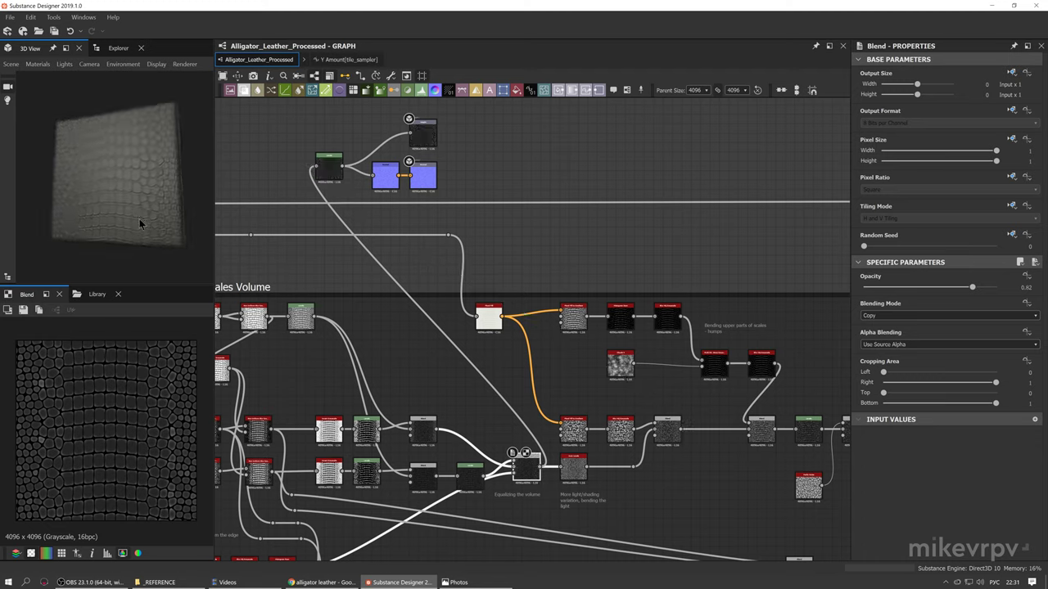
{"action": "mouse_move", "coordinate": [122, 248]}
{"action": "left_mouse_down"}
{"action": "mouse_move", "coordinate": [103, 214]}
{"action": "mouse_move", "coordinate": [121, 258]}
{"action": "left_mouse_up"}
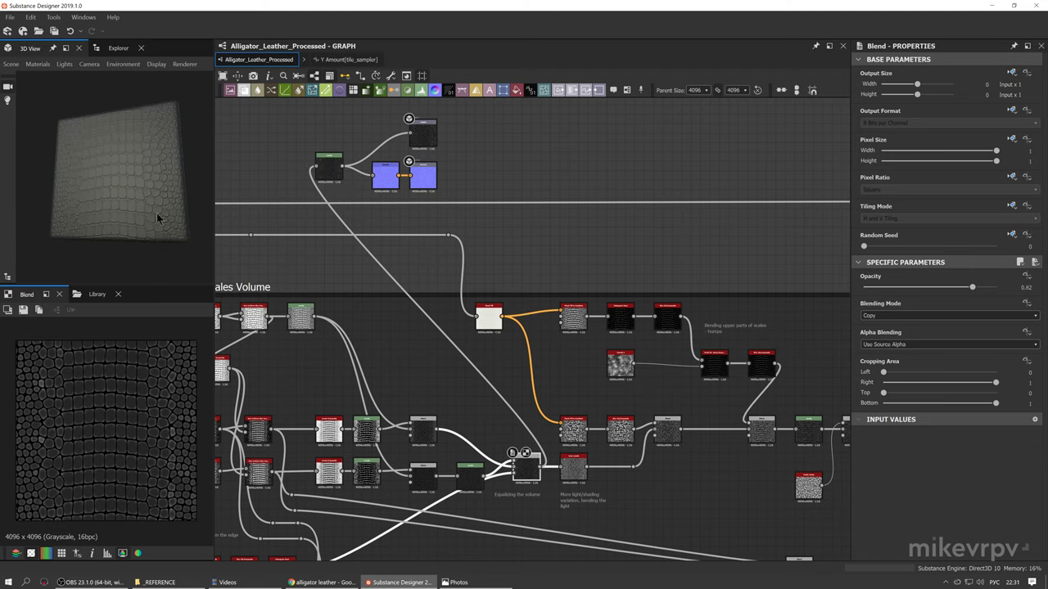
{"action": "left_click_drag", "start_coordinate": [158, 218], "coordinate": [129, 233]}
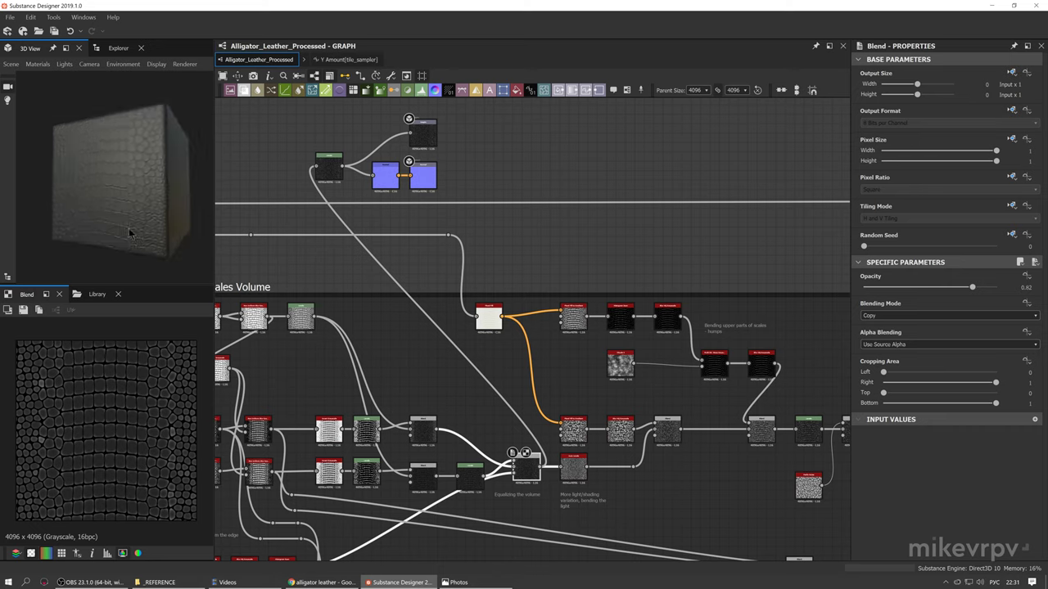
Reconnect the Multiply Blend to the upper Levels node and compare the scale lighting on the 3D model
{"action": "left_click_drag", "start_coordinate": [679, 430], "coordinate": [315, 168]}
{"action": "left_click_drag", "start_coordinate": [90, 215], "coordinate": [118, 223]}
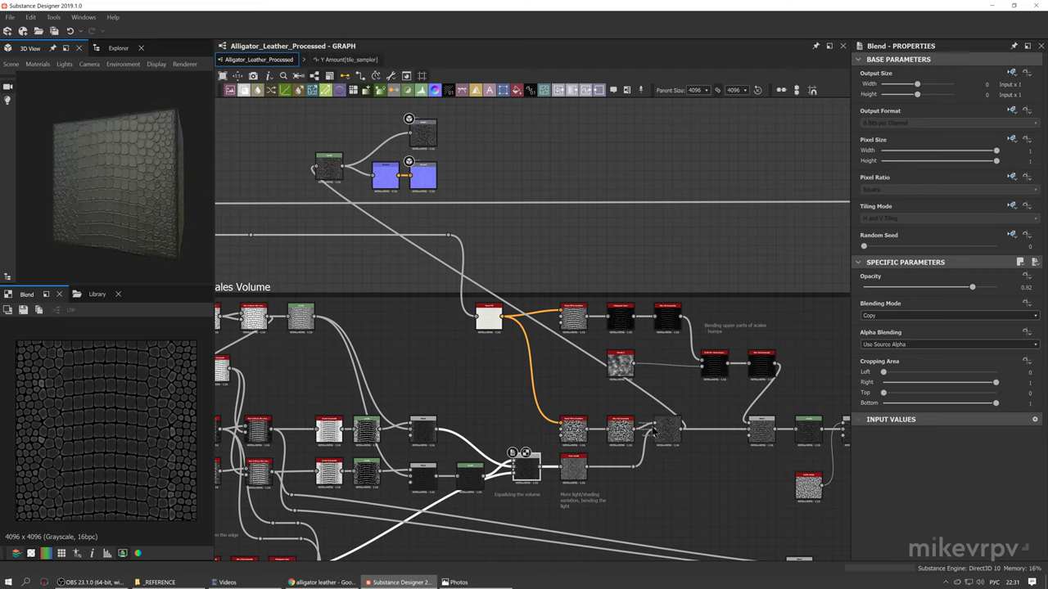
Move the "Bending upper parts of scales - humps" comment slightly up, beside the upper Blur HQ Grayscale node
{"action": "mouse_move", "coordinate": [546, 383]}
{"action": "middle_mouse_down"}
{"action": "mouse_move", "coordinate": [487, 372]}
{"action": "mouse_move", "coordinate": [472, 328]}
{"action": "mouse_move", "coordinate": [428, 315]}
{"action": "middle_mouse_up"}
{"action": "scroll", "coordinate": [485, 338], "scroll_direction": "up", "scroll_amount": 2}
{"action": "left_click", "coordinate": [467, 329]}
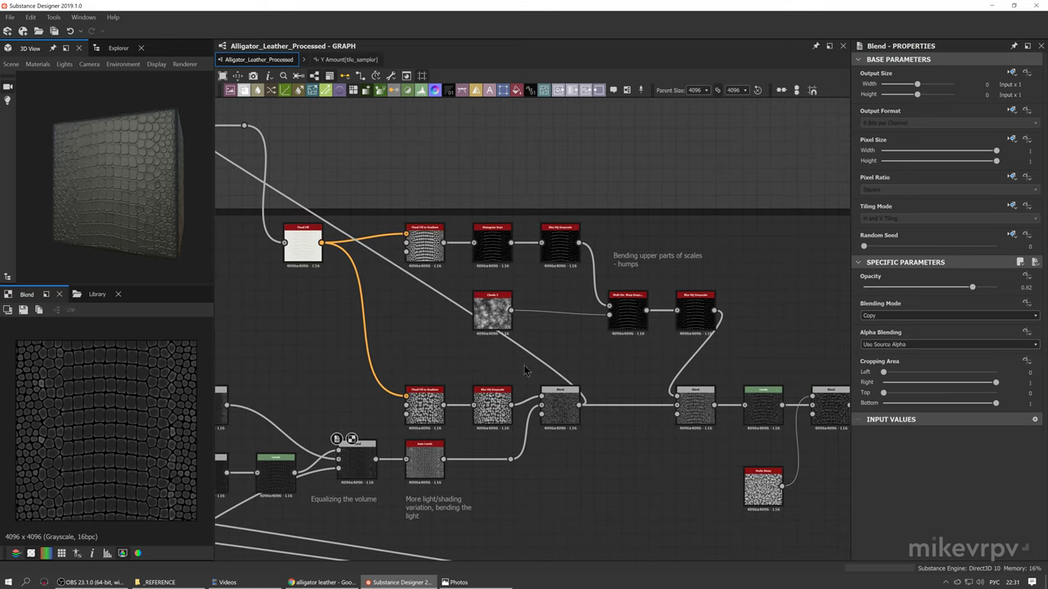
{"action": "left_click_drag", "start_coordinate": [525, 358], "coordinate": [536, 364]}
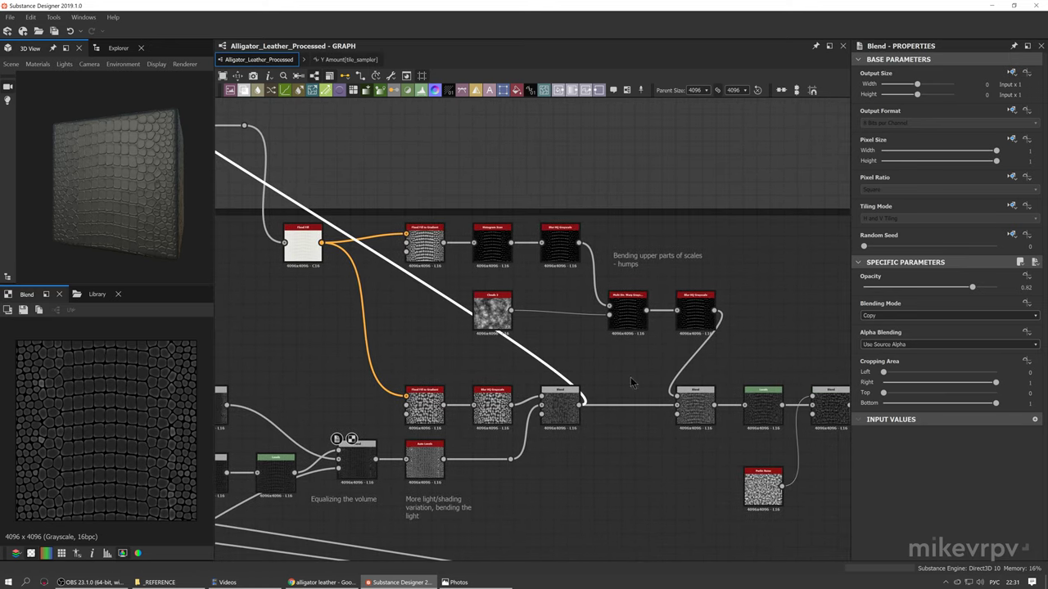
{"action": "left_click_drag", "start_coordinate": [630, 270], "coordinate": [631, 245]}
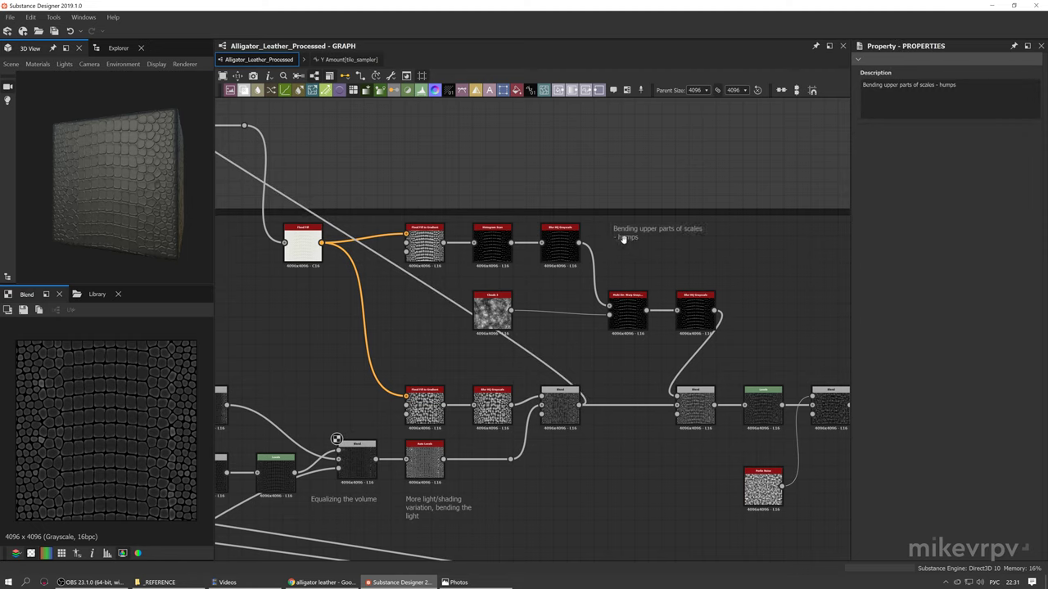
Examine the scales up close in 3D, check reference photo 4.jpg in Photos, and close it
{"action": "scroll", "coordinate": [124, 173], "scroll_direction": "up", "scroll_amount": 5}
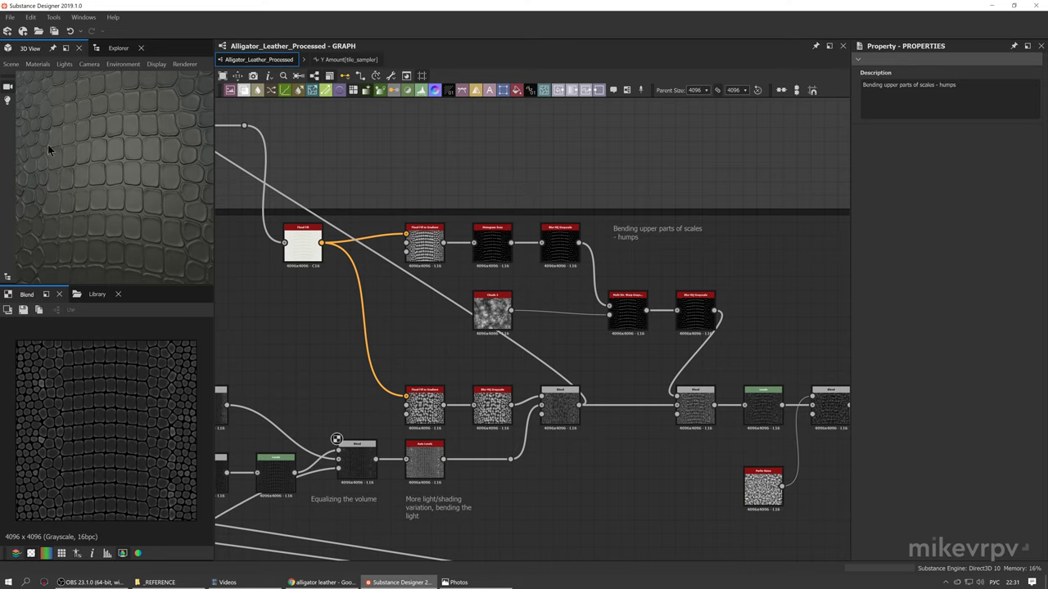
{"action": "left_click_drag", "start_coordinate": [48, 149], "coordinate": [137, 173]}
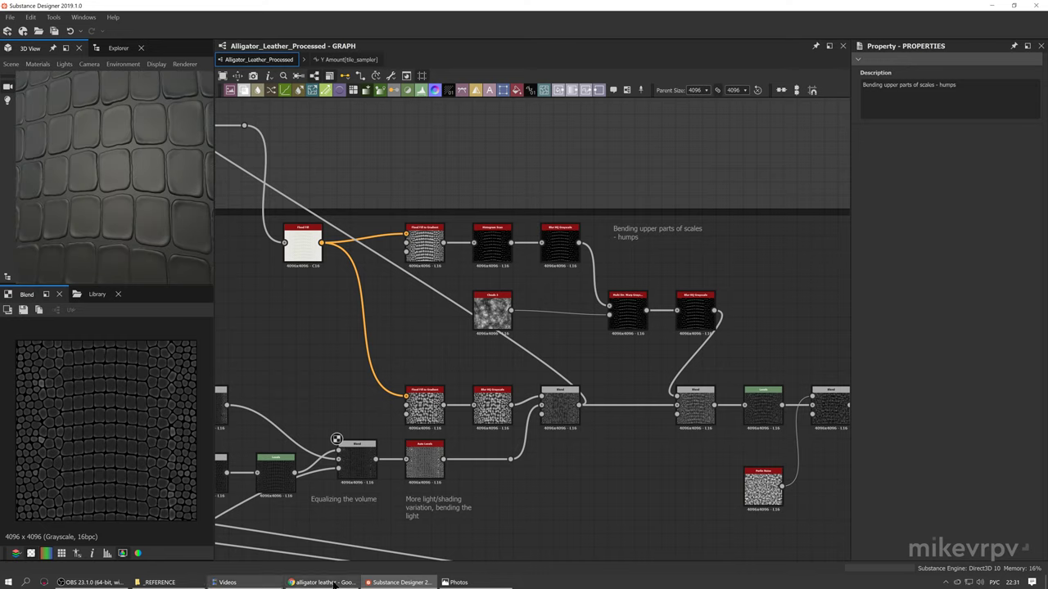
{"action": "left_click", "coordinate": [160, 582]}
{"action": "left_click", "coordinate": [467, 582]}
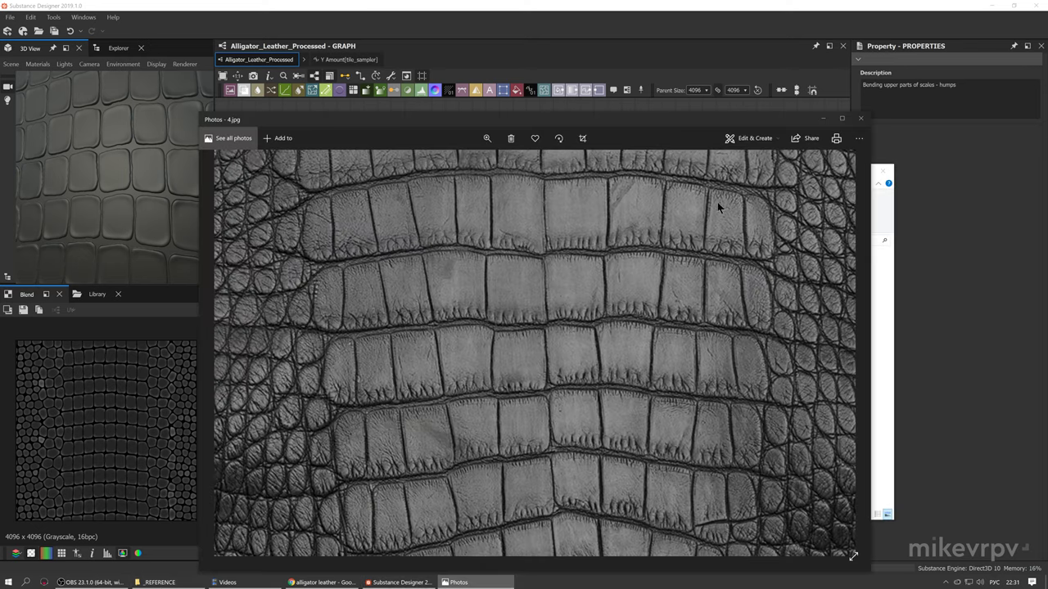
{"action": "left_click", "coordinate": [860, 119]}
Open 2.jpg from the _REFERENCE folder and browse the reference images, including 3.jpg, the leather normal map and 1.jpg
{"action": "left_click", "coordinate": [513, 282]}
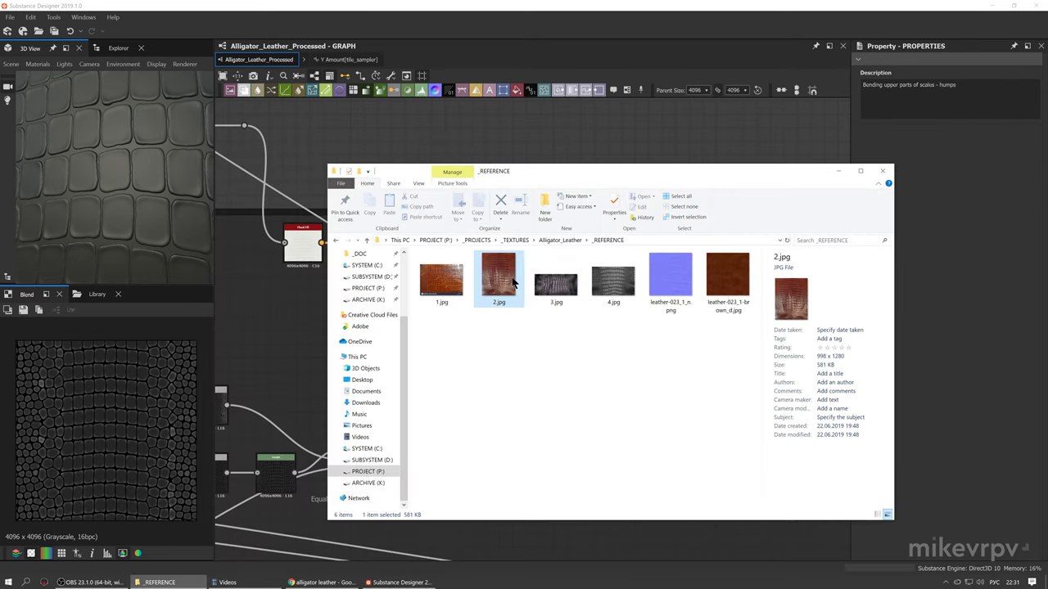
{"action": "double_click", "coordinate": [513, 281]}
{"action": "scroll", "coordinate": [592, 309], "scroll_direction": "down", "scroll_amount": 1}
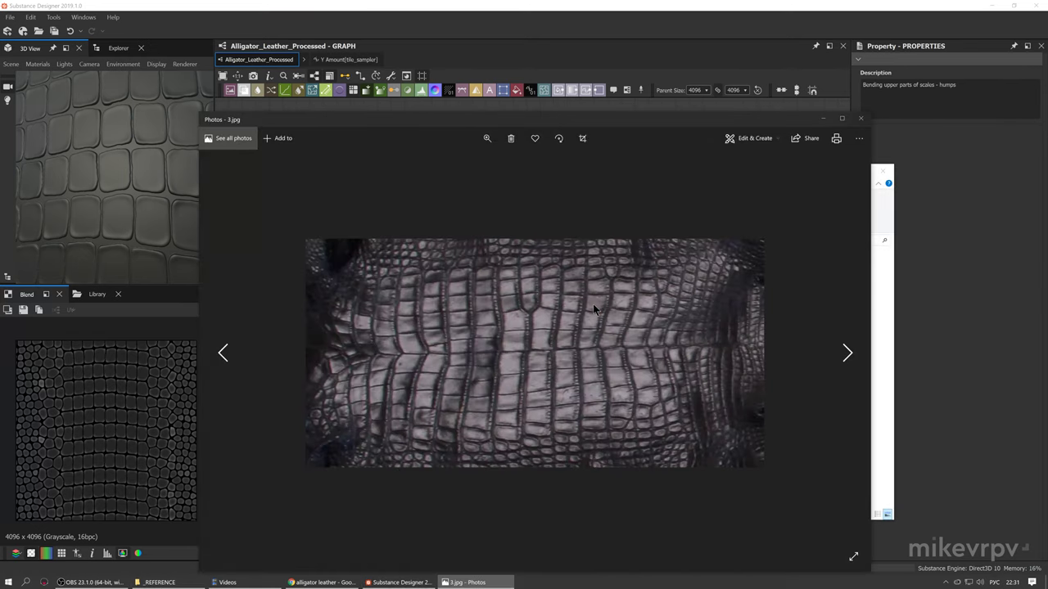
{"action": "scroll", "coordinate": [594, 308], "scroll_direction": "down", "scroll_amount": 2}
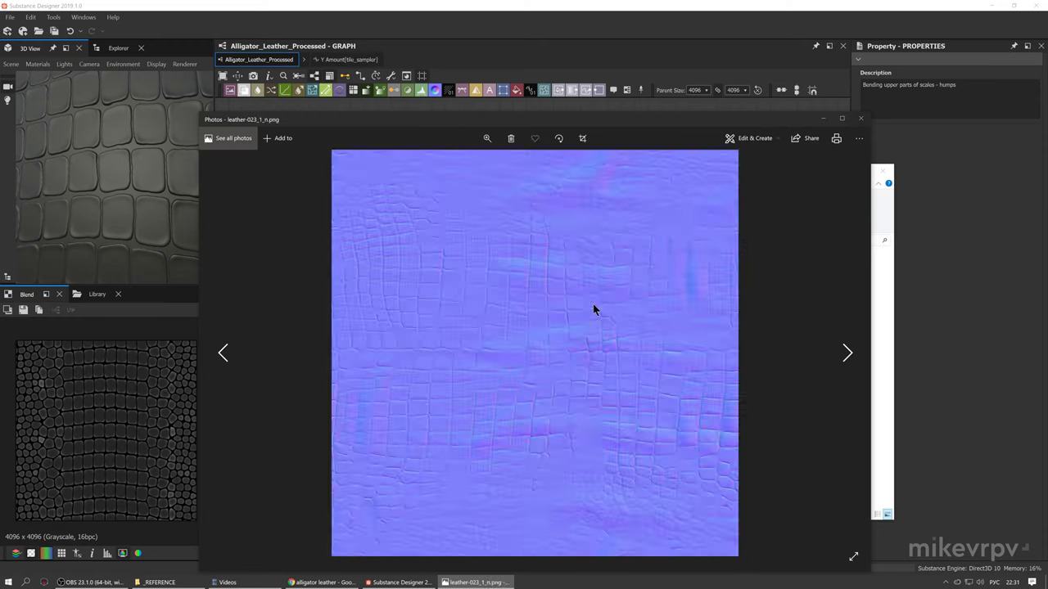
{"action": "scroll", "coordinate": [592, 304], "scroll_direction": "up", "scroll_amount": 4}
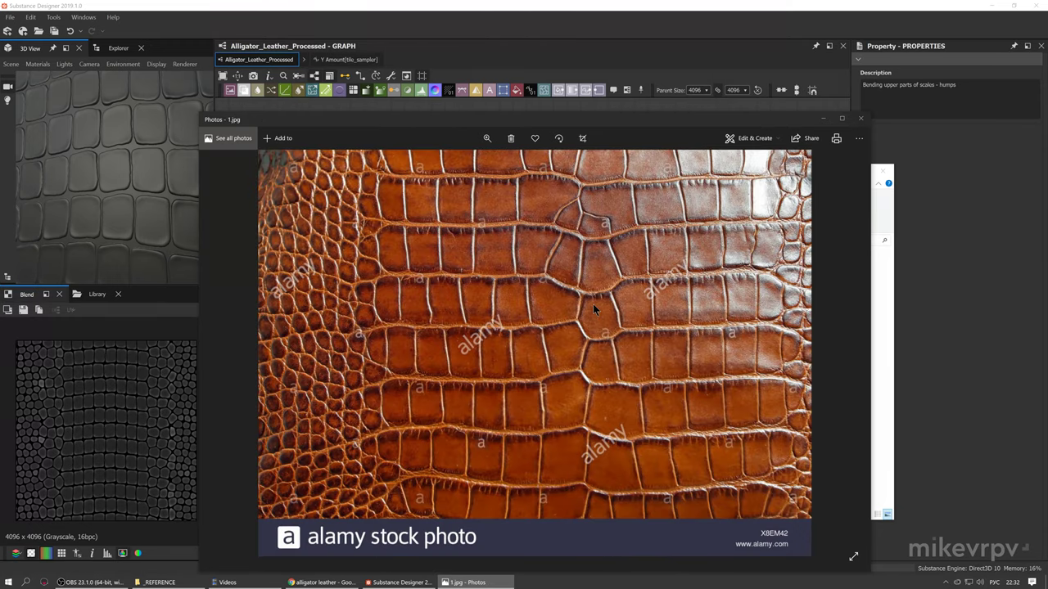
Switch to Chrome and examine the scale surfaces in the enlarged brown alligator watch strap image from the search results
{"action": "key", "text": "alt+Tab"}
{"action": "scroll", "coordinate": [367, 289], "scroll_direction": "down", "scroll_amount": 1}
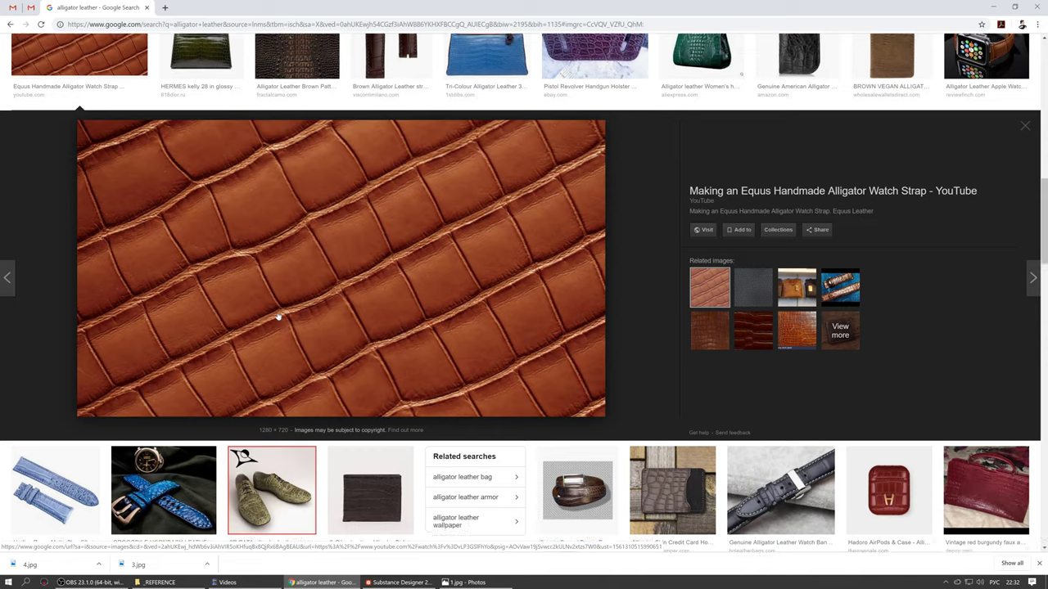
{"action": "scroll", "coordinate": [278, 308], "scroll_direction": "up", "scroll_amount": 1}
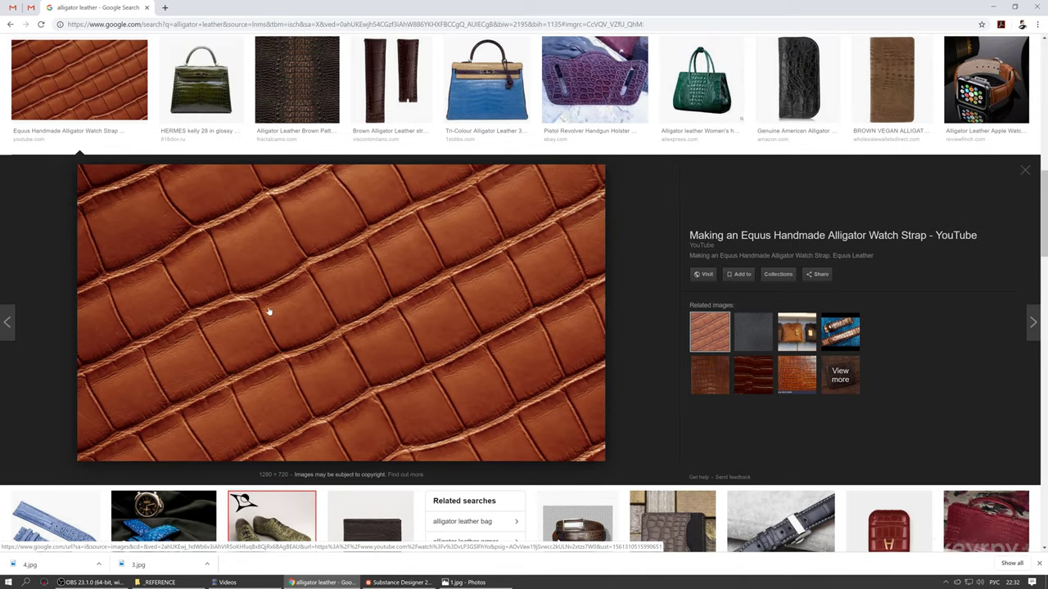
{"action": "scroll", "coordinate": [288, 287], "scroll_direction": "down", "scroll_amount": 1}
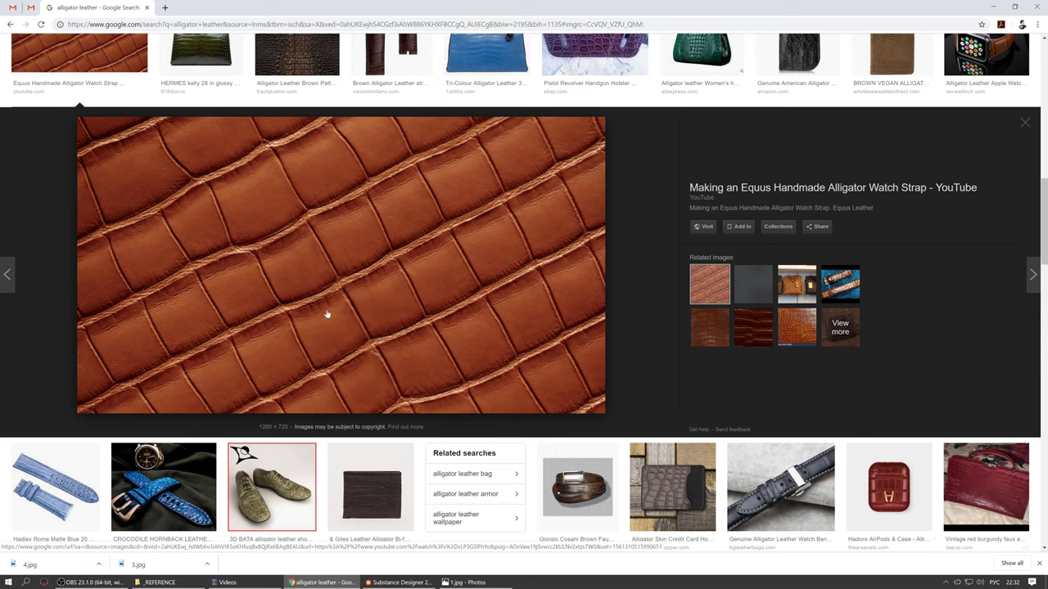
Switch back to Substance Designer and bring up the Flood Fill node that feeds the humps branch
{"action": "scroll", "coordinate": [327, 315], "scroll_direction": "up", "scroll_amount": 3}
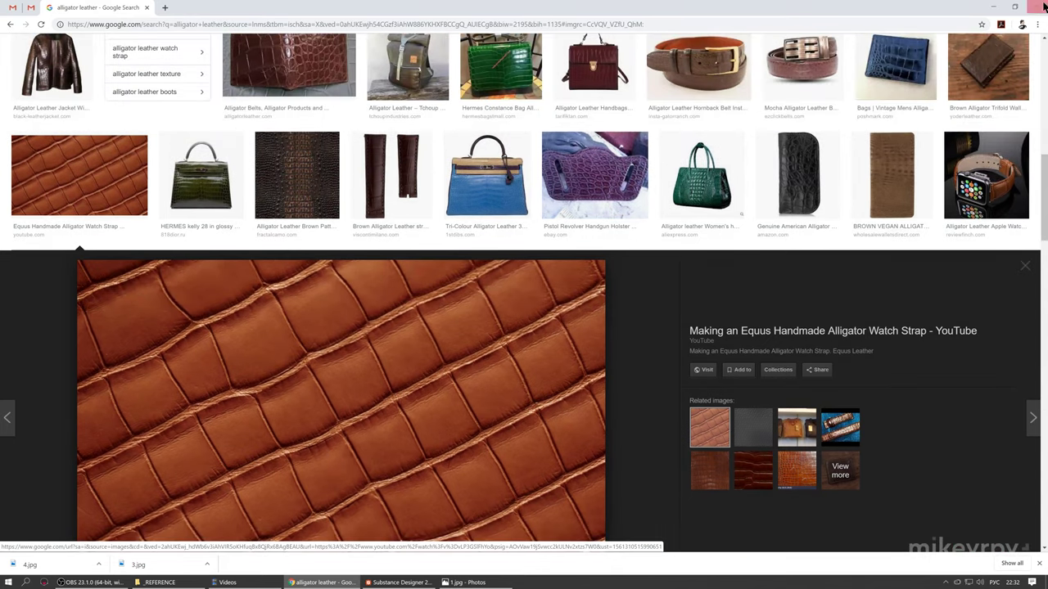
{"action": "key", "text": "alt+Tab"}
{"action": "key", "text": "alt+Tab"}
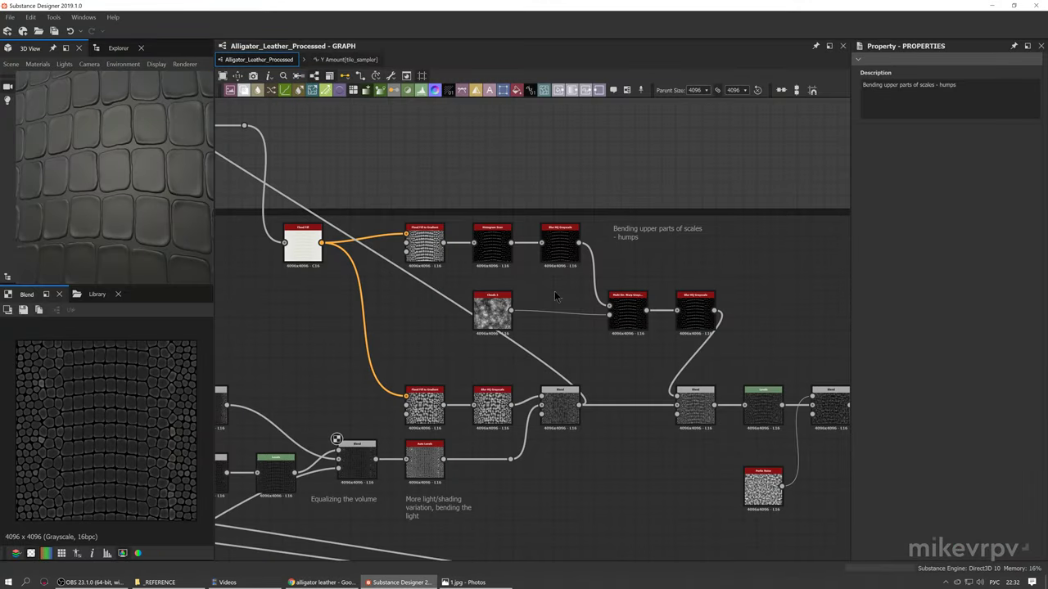
{"action": "scroll", "coordinate": [410, 246], "scroll_direction": "up", "scroll_amount": 3}
{"action": "middle_click_drag", "start_coordinate": [402, 241], "coordinate": [479, 243]}
{"action": "left_click", "coordinate": [325, 230]}
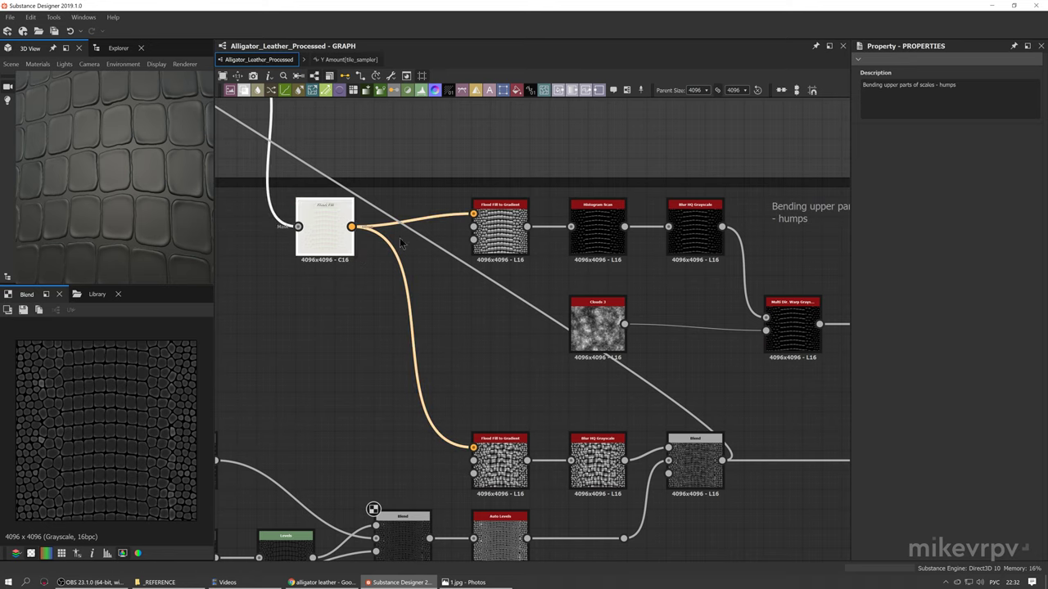
Preview the upper Flood Fill to Gradient node in 2D and examine its per-scale gradients up close
{"action": "double_click", "coordinate": [495, 238]}
{"action": "scroll", "coordinate": [508, 218], "scroll_direction": "up", "scroll_amount": 3}
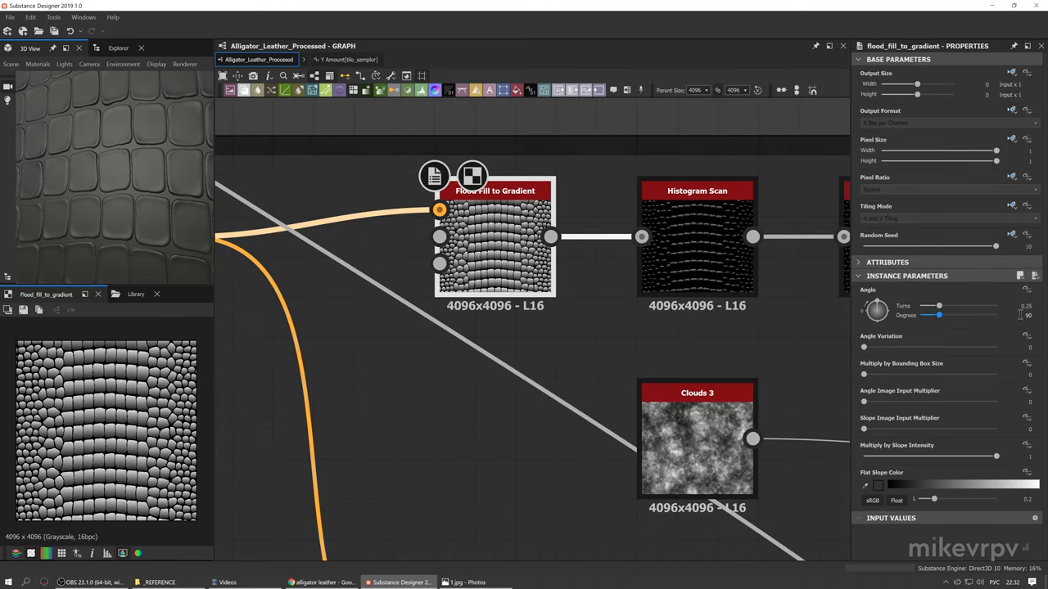
{"action": "scroll", "coordinate": [100, 446], "scroll_direction": "up", "scroll_amount": 5}
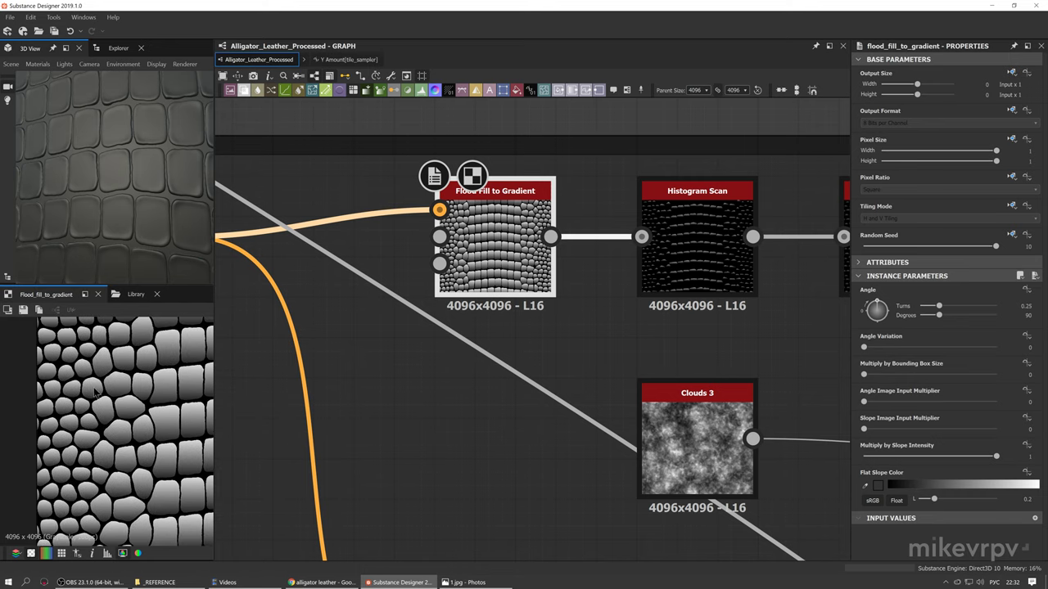
{"action": "scroll", "coordinate": [102, 393], "scroll_direction": "up", "scroll_amount": 1}
{"action": "middle_click_drag", "start_coordinate": [135, 389], "coordinate": [57, 388]}
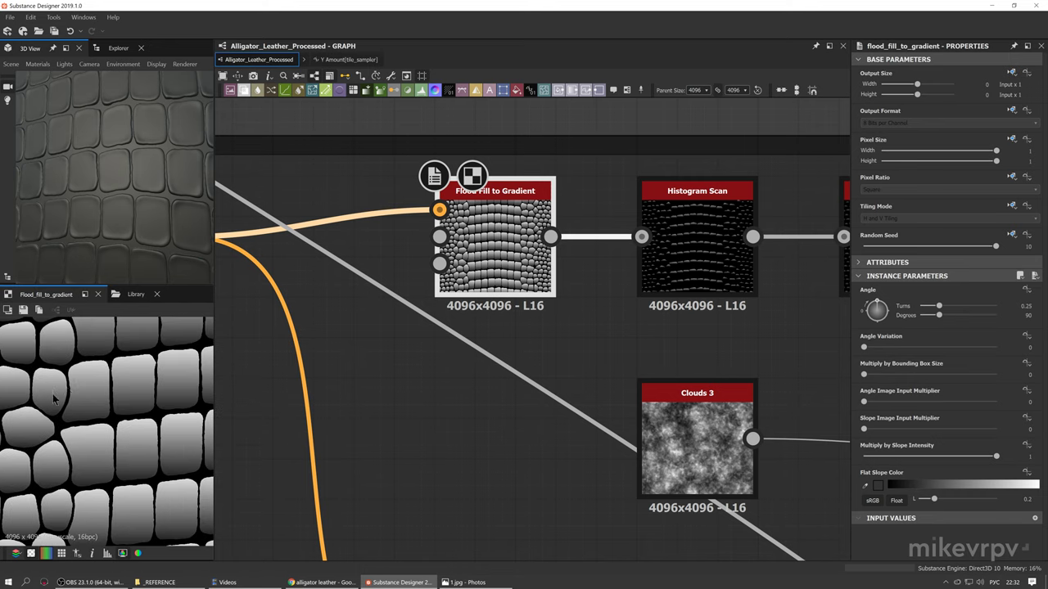
Preview the Histogram Scan and then the upper Blur HQ Grayscale node, examining the softened scale tops up close
{"action": "middle_click_drag", "start_coordinate": [489, 358], "coordinate": [248, 351]}
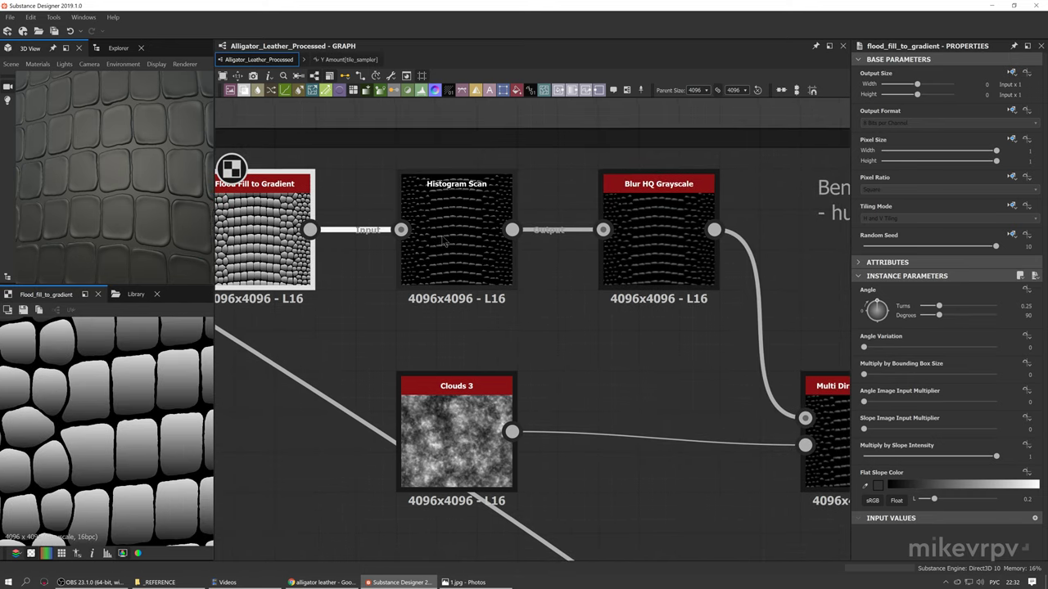
{"action": "double_click", "coordinate": [443, 240]}
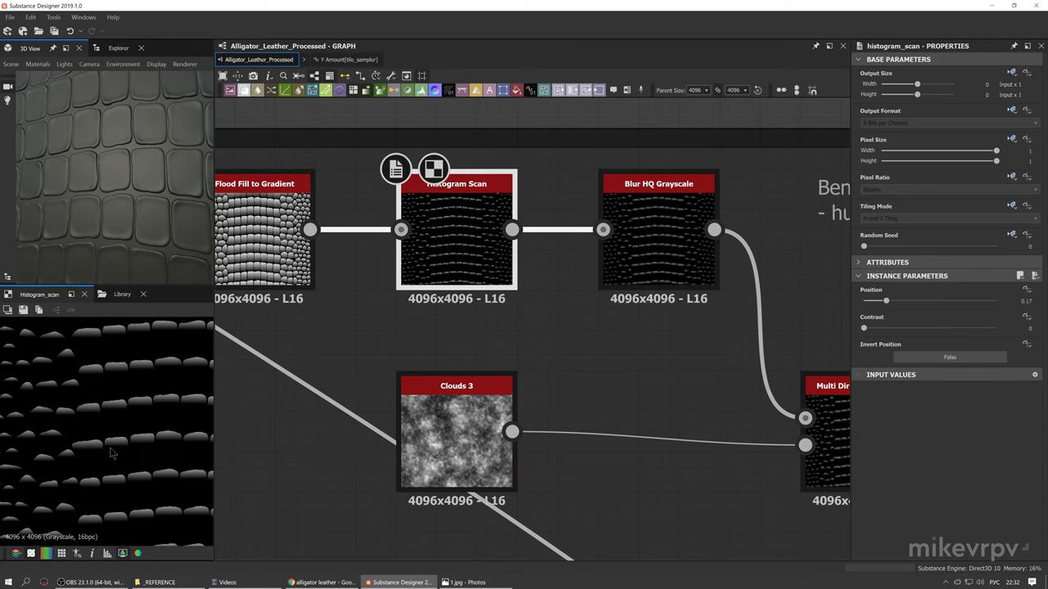
{"action": "double_click", "coordinate": [647, 245]}
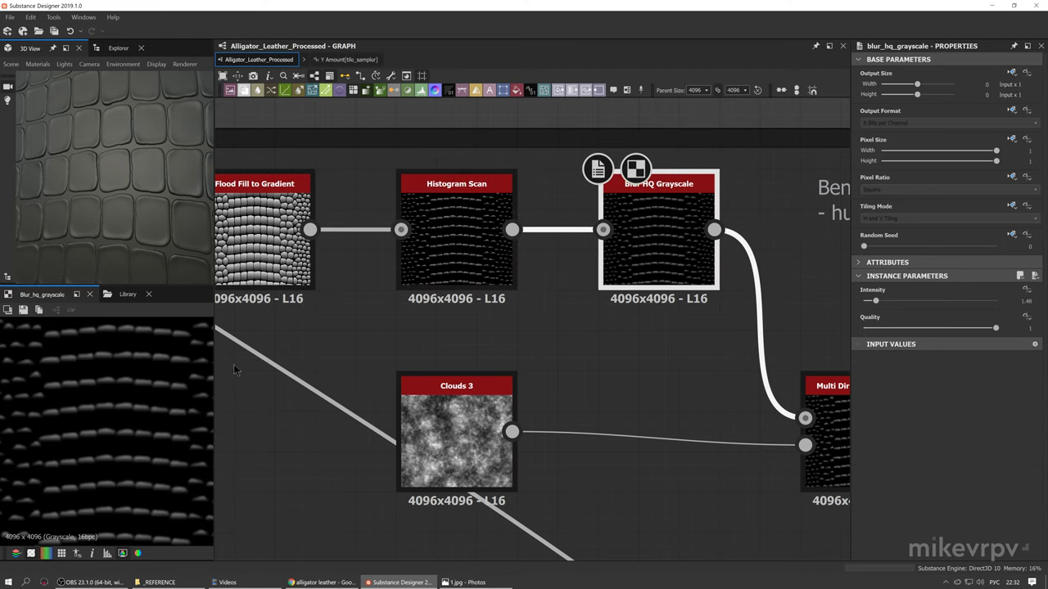
{"action": "middle_click_drag", "start_coordinate": [606, 336], "coordinate": [445, 333]}
{"action": "scroll", "coordinate": [82, 425], "scroll_direction": "up", "scroll_amount": 5}
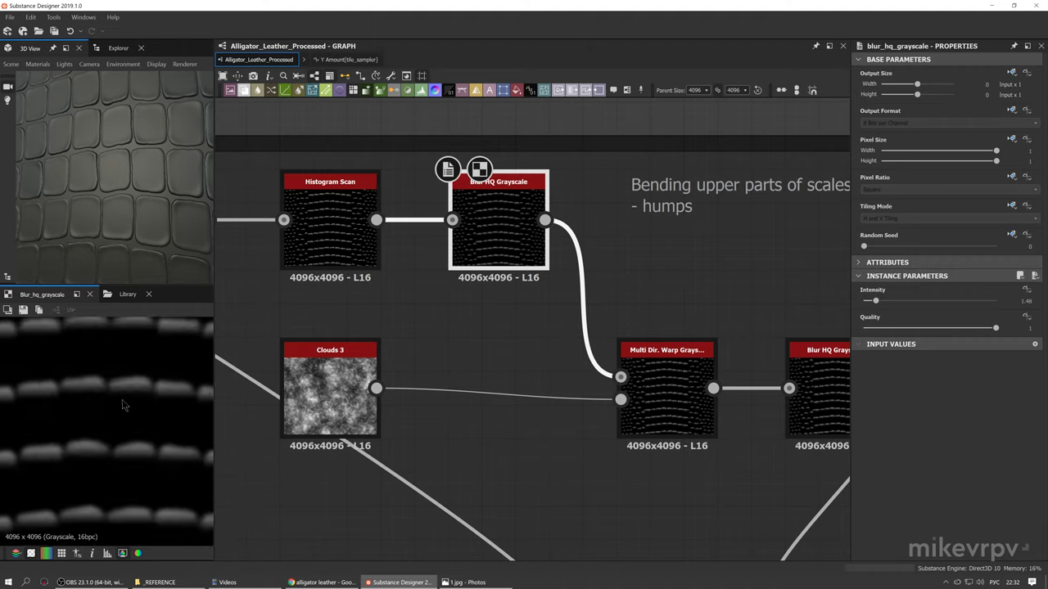
{"action": "scroll", "coordinate": [81, 425], "scroll_direction": "down", "scroll_amount": 3}
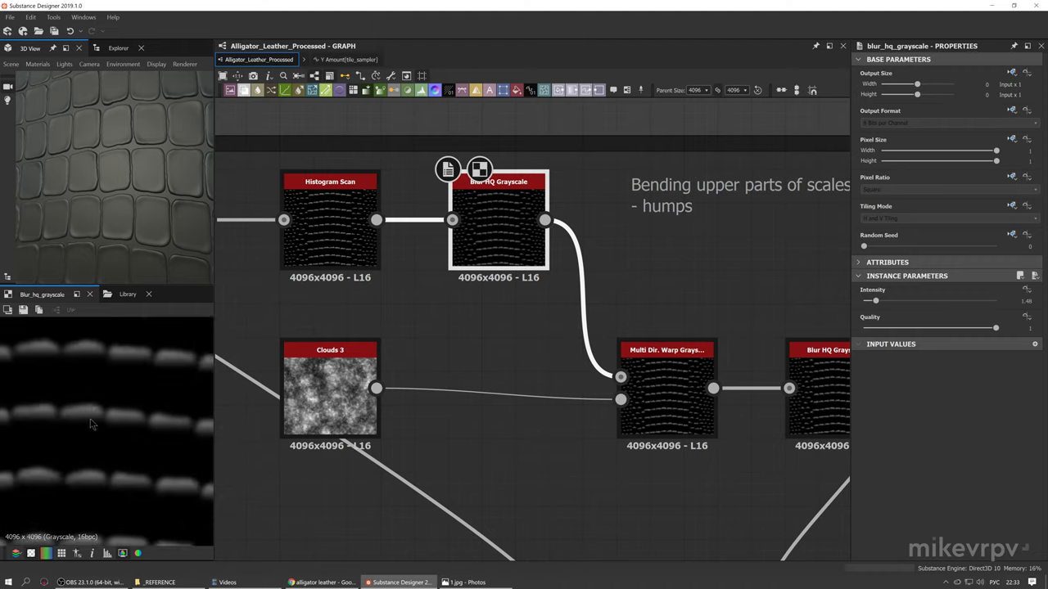
{"action": "scroll", "coordinate": [123, 390], "scroll_direction": "up", "scroll_amount": 1}
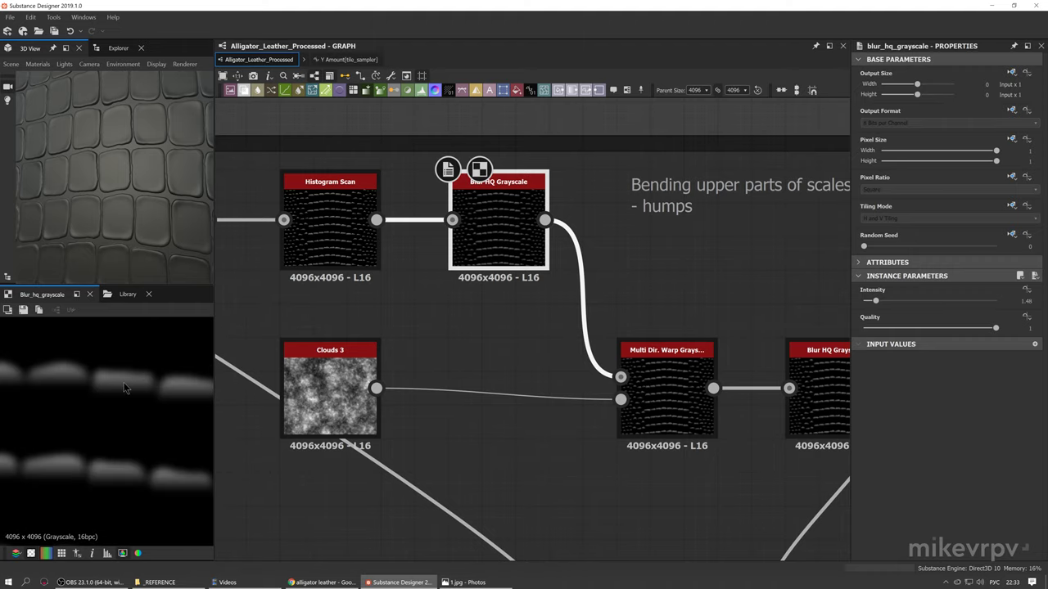
Move the Clouds 3 node directly below the upper Blur HQ Grayscale node and preview the Multi Dir. Warp Grayscale node
{"action": "left_click_drag", "start_coordinate": [332, 385], "coordinate": [501, 385]}
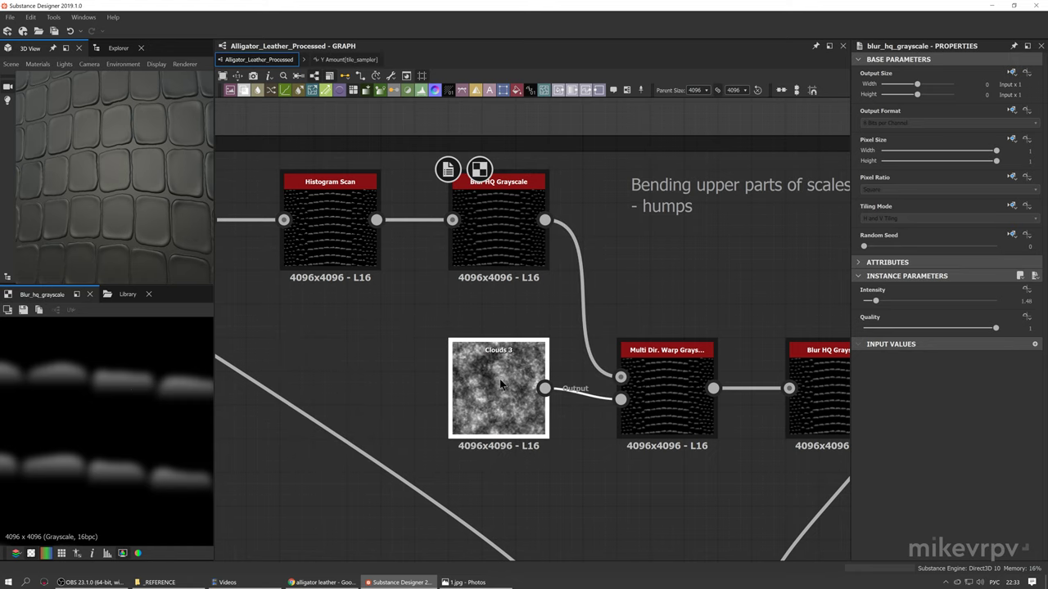
{"action": "middle_click_drag", "start_coordinate": [506, 386], "coordinate": [331, 348]}
{"action": "left_click", "coordinate": [484, 364]}
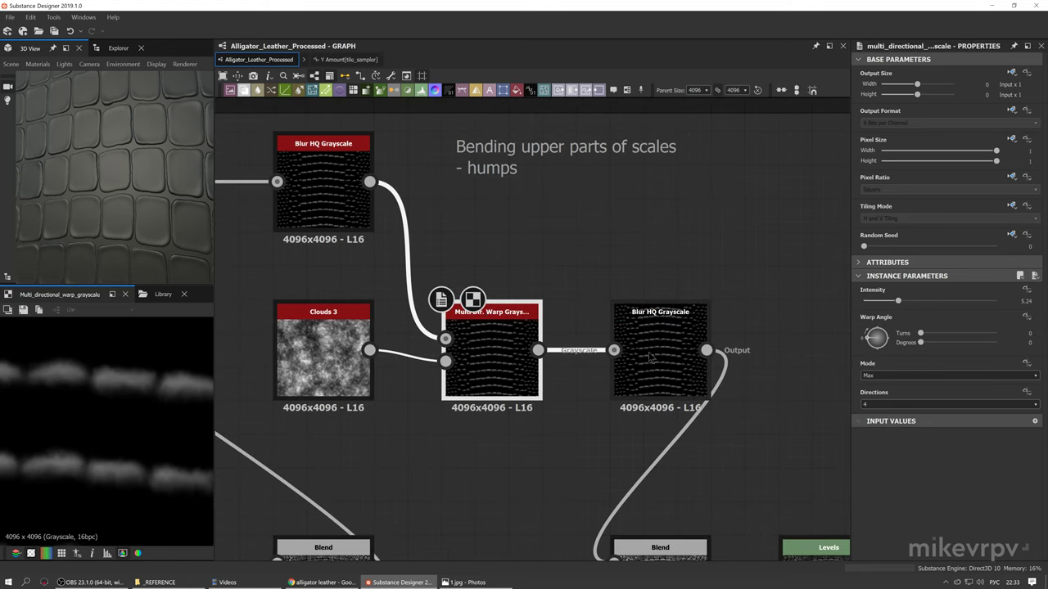
Compare the hump shapes in the upper Blur HQ Grayscale, the Multi Dir. Warp Grayscale and the blur following it
{"action": "scroll", "coordinate": [119, 393], "scroll_direction": "down", "scroll_amount": 2}
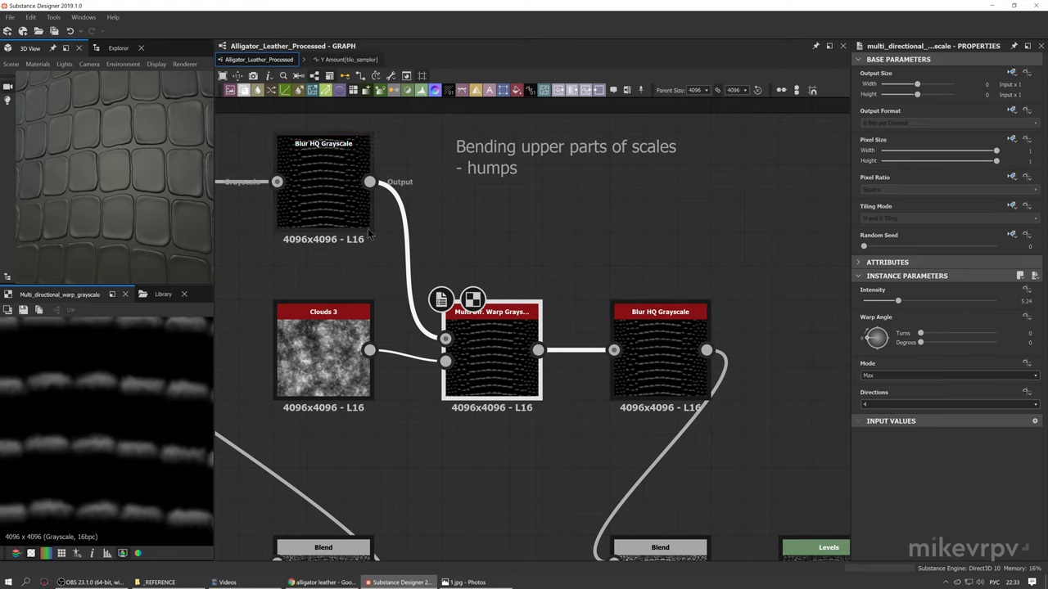
{"action": "left_click", "coordinate": [332, 214]}
{"action": "scroll", "coordinate": [129, 367], "scroll_direction": "up", "scroll_amount": 3}
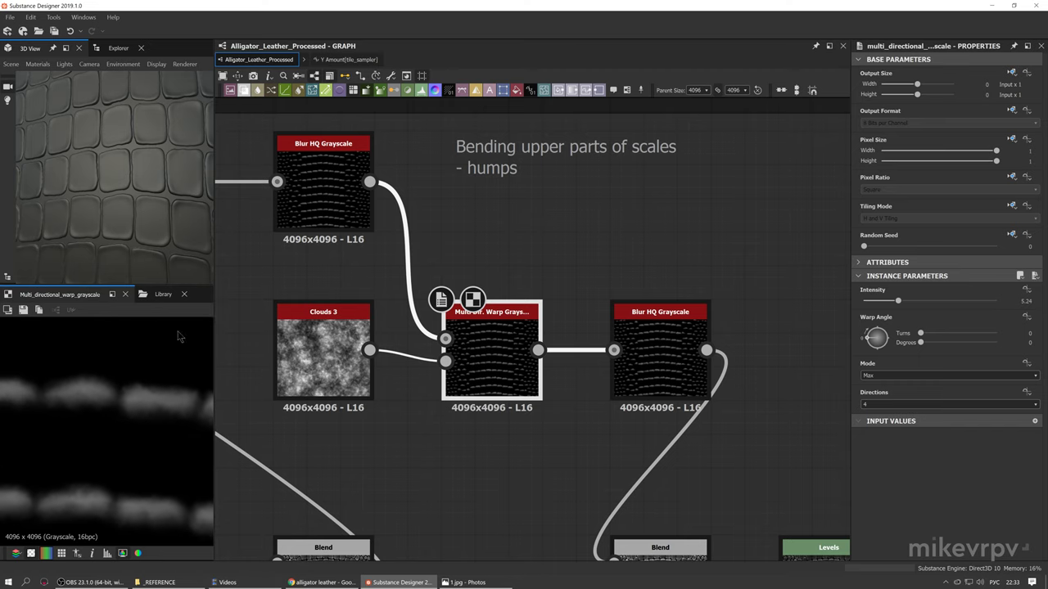
{"action": "double_click", "coordinate": [326, 196]}
{"action": "double_click", "coordinate": [478, 362]}
{"action": "double_click", "coordinate": [481, 361]}
{"action": "middle_click_drag", "start_coordinate": [640, 424], "coordinate": [600, 390]}
{"action": "double_click", "coordinate": [619, 331]}
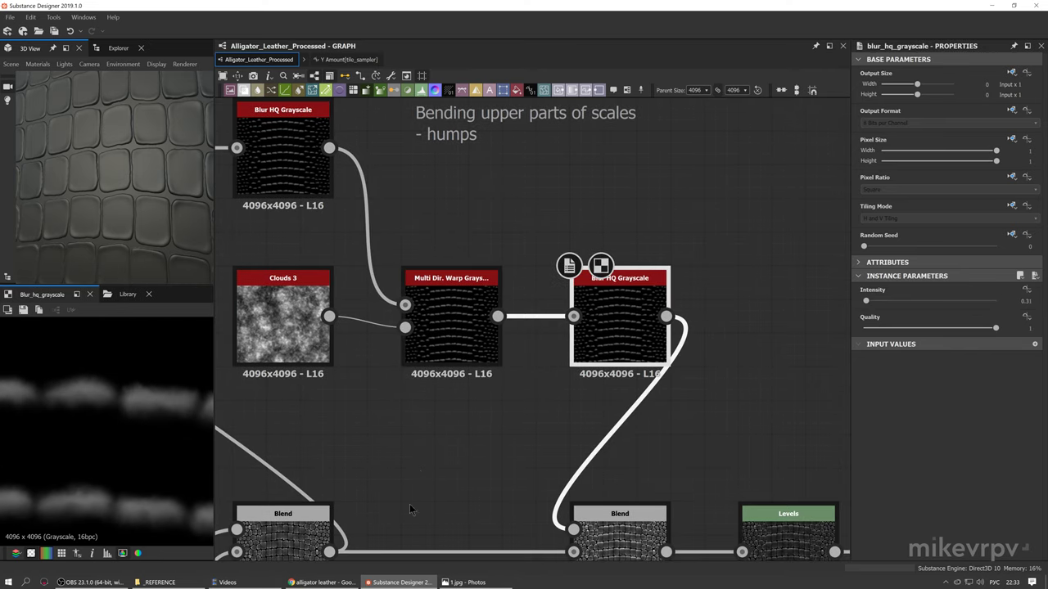
Compare the Add (Linear Dodge) Blend that adds the humps with the preceding Multiply Blend in the 2D view
{"action": "middle_click_drag", "start_coordinate": [411, 509], "coordinate": [455, 369]}
{"action": "double_click", "coordinate": [678, 440]}
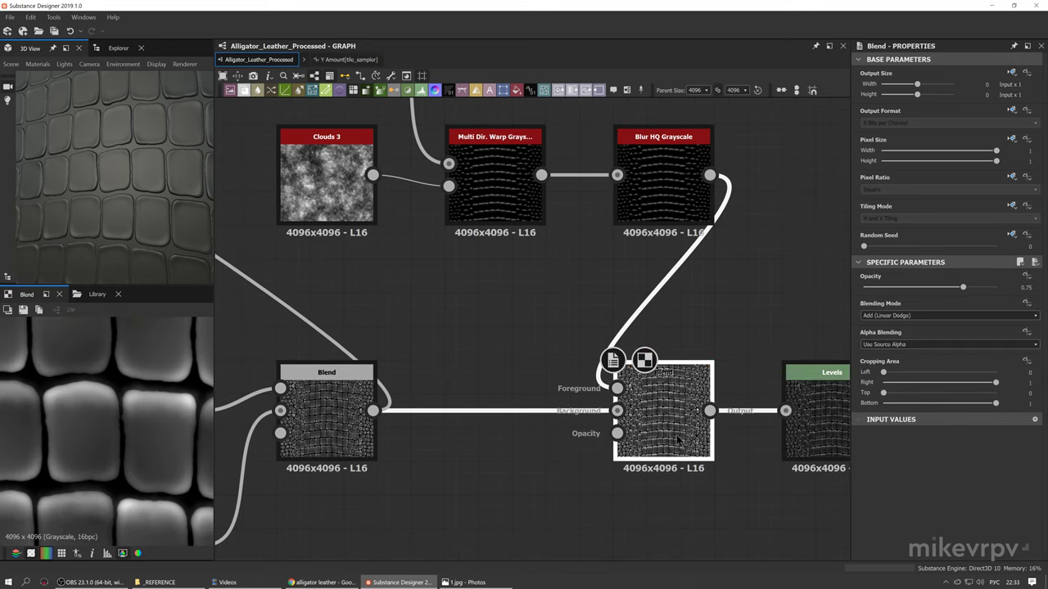
{"action": "middle_click_drag", "start_coordinate": [591, 454], "coordinate": [635, 409]}
{"action": "scroll", "coordinate": [105, 402], "scroll_direction": "down", "scroll_amount": 3}
{"action": "middle_click_drag", "start_coordinate": [105, 402], "coordinate": [110, 415]}
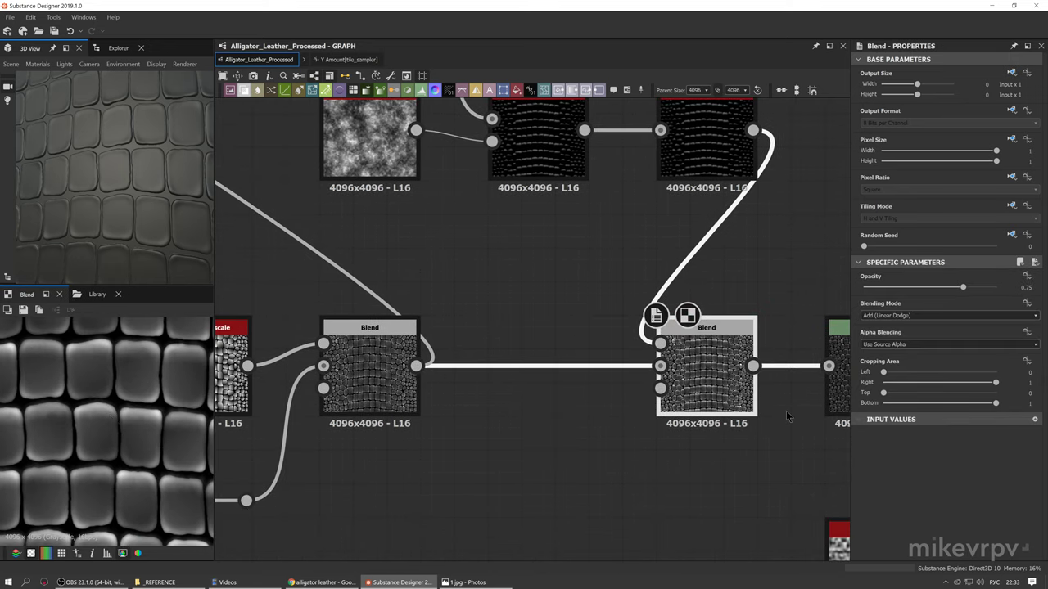
{"action": "double_click", "coordinate": [370, 380]}
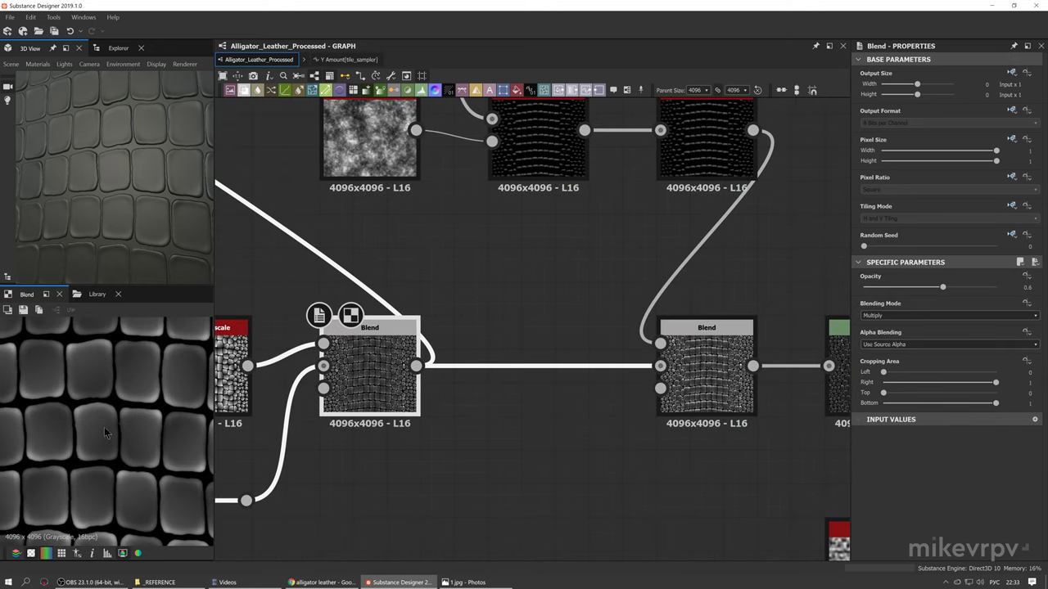
{"action": "double_click", "coordinate": [704, 376]}
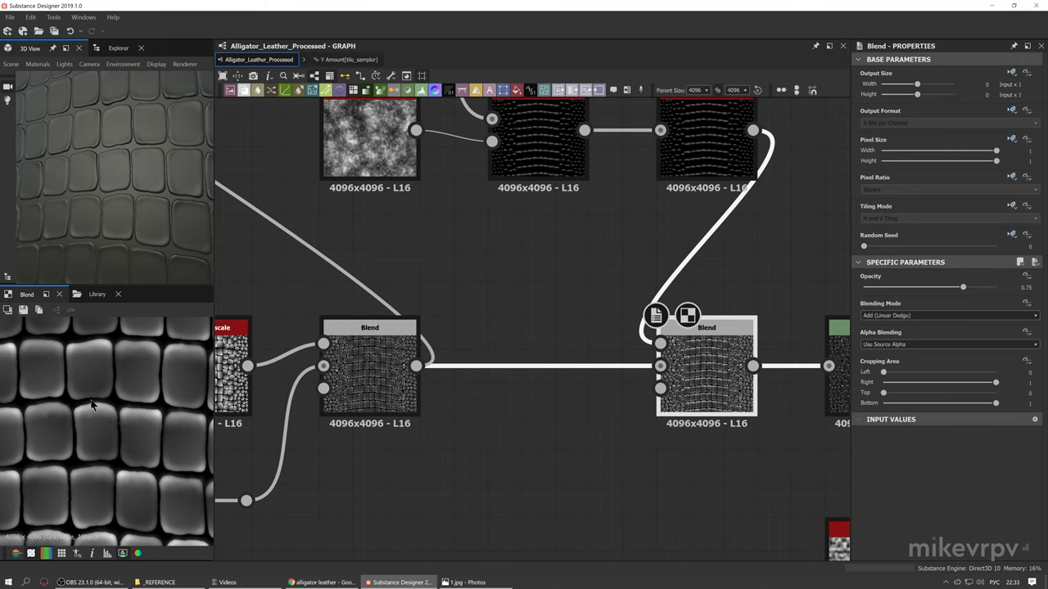
{"action": "middle_click_drag", "start_coordinate": [71, 400], "coordinate": [184, 368]}
{"action": "scroll", "coordinate": [101, 416], "scroll_direction": "down", "scroll_amount": 1}
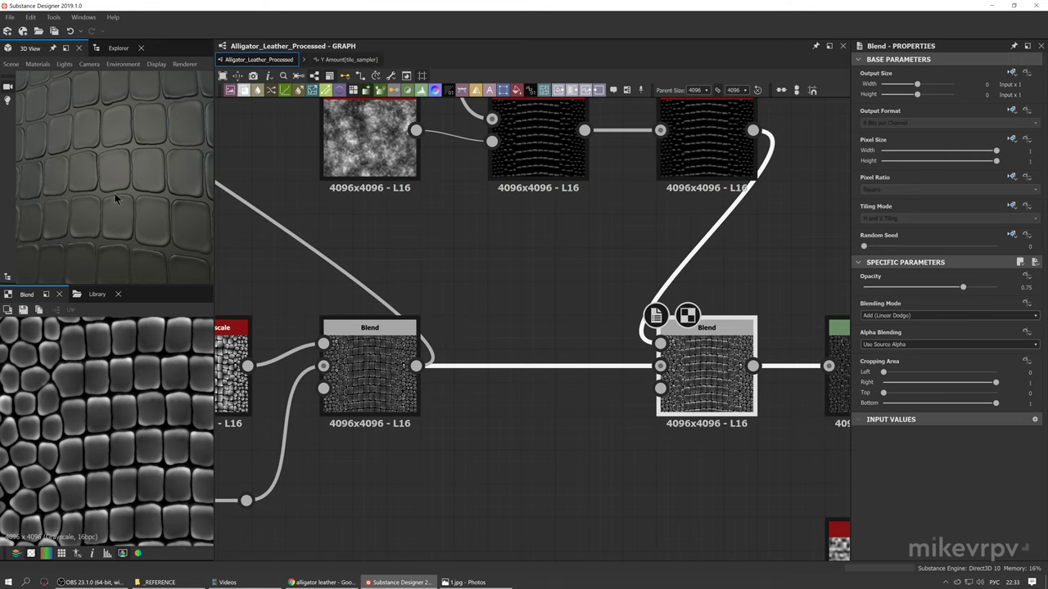
Connect the output of the humps Blend to the Levels node that feeds the height and normal outputs
{"action": "scroll", "coordinate": [115, 194], "scroll_direction": "down", "scroll_amount": 3}
{"action": "scroll", "coordinate": [114, 194], "scroll_direction": "down", "scroll_amount": 2}
{"action": "scroll", "coordinate": [460, 314], "scroll_direction": "down", "scroll_amount": 3}
{"action": "scroll", "coordinate": [614, 437], "scroll_direction": "down", "scroll_amount": 1}
{"action": "middle_click_drag", "start_coordinate": [557, 427], "coordinate": [700, 458]}
{"action": "scroll", "coordinate": [699, 458], "scroll_direction": "down", "scroll_amount": 1}
{"action": "left_click_drag", "start_coordinate": [717, 442], "coordinate": [274, 194]}
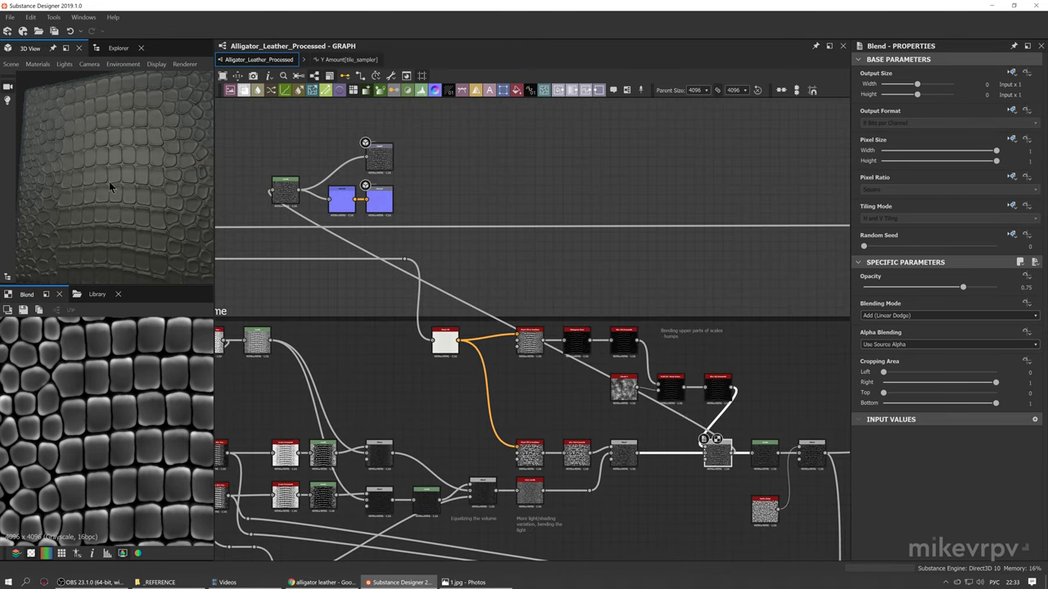
Examine the humped scales on the 3D model from different angles and distances under changing light
{"action": "left_click_drag", "start_coordinate": [112, 185], "coordinate": [124, 202]}
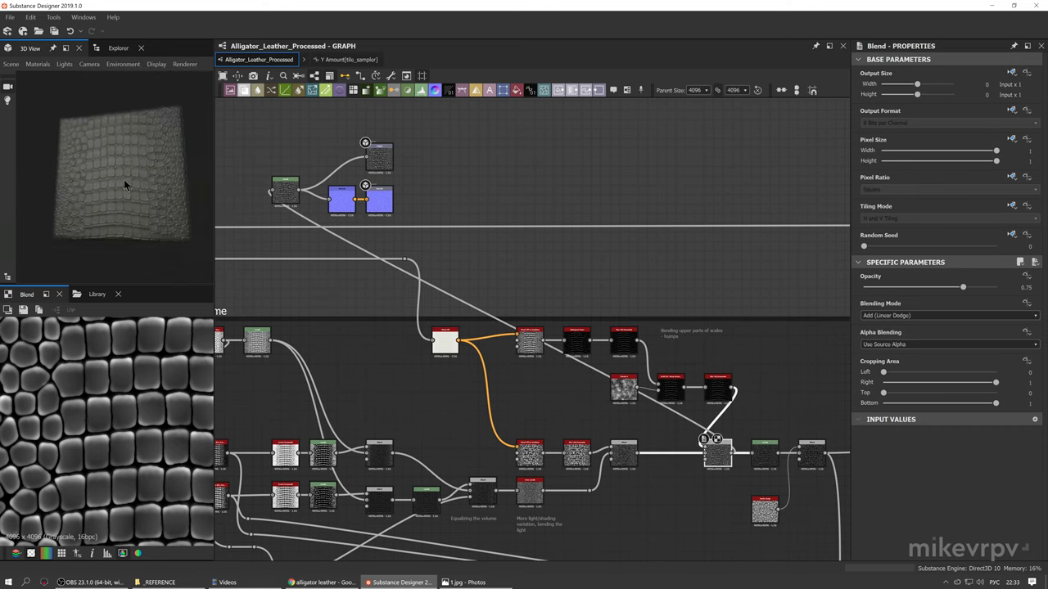
{"action": "scroll", "coordinate": [119, 205], "scroll_direction": "up", "scroll_amount": 5}
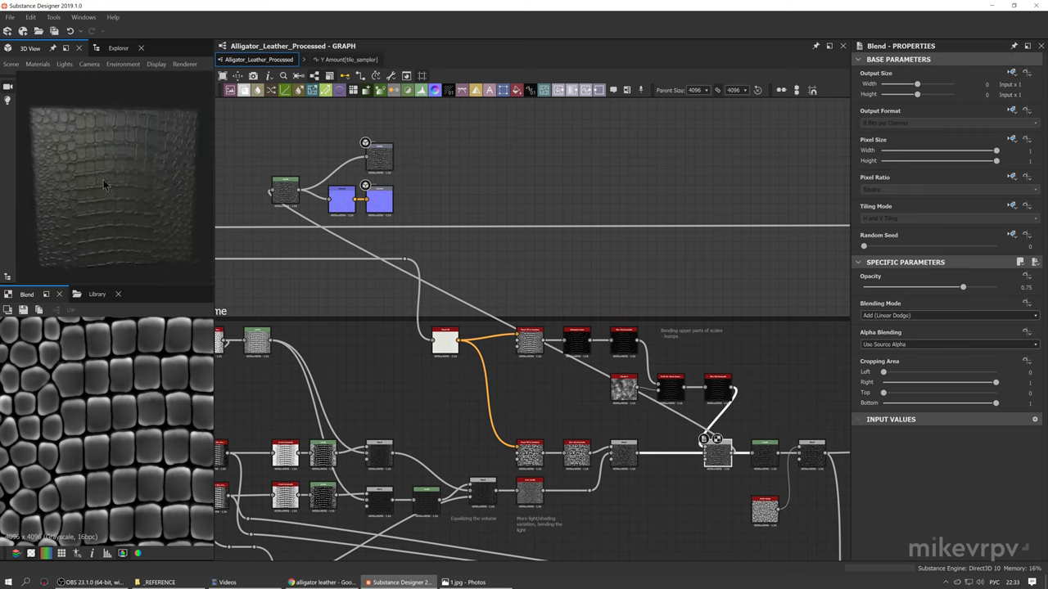
{"action": "scroll", "coordinate": [100, 188], "scroll_direction": "up", "scroll_amount": 3}
{"action": "scroll", "coordinate": [96, 194], "scroll_direction": "down", "scroll_amount": 3}
{"action": "scroll", "coordinate": [91, 180], "scroll_direction": "up", "scroll_amount": 4}
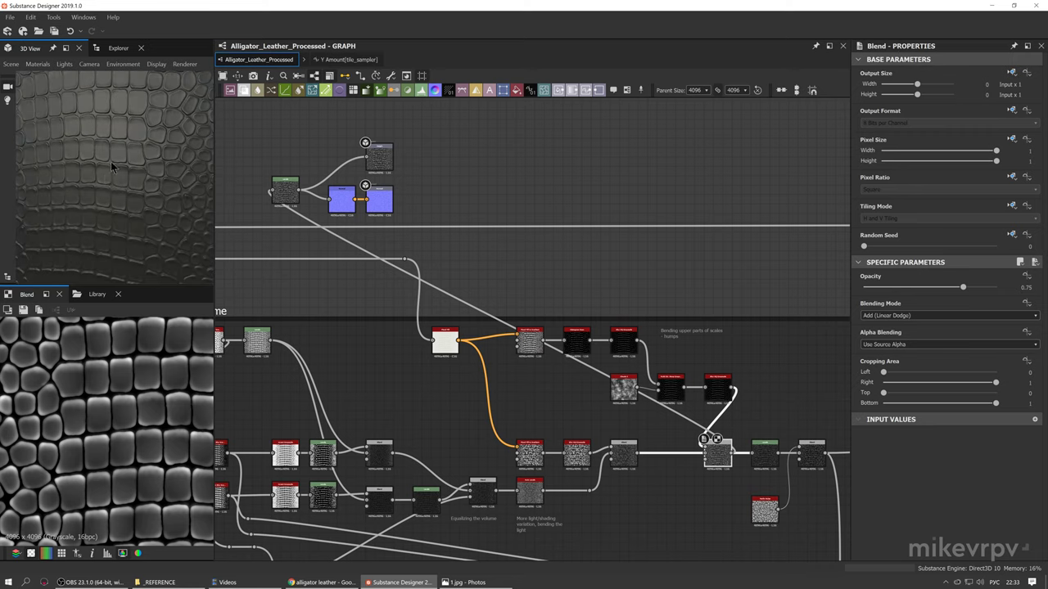
{"action": "scroll", "coordinate": [112, 168], "scroll_direction": "down", "scroll_amount": 3}
{"action": "scroll", "coordinate": [112, 179], "scroll_direction": "up", "scroll_amount": 5}
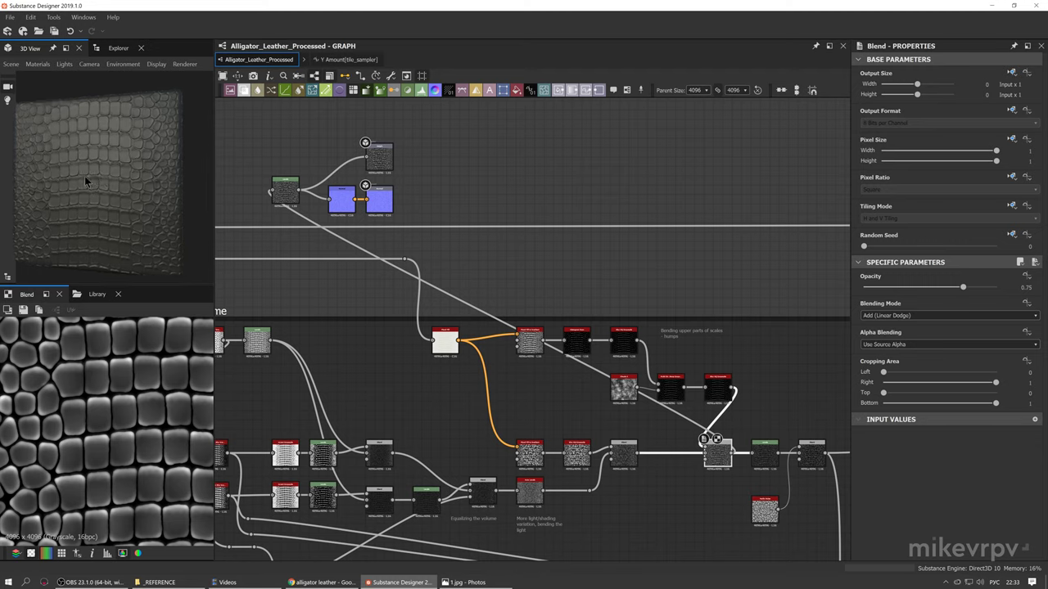
{"action": "scroll", "coordinate": [126, 161], "scroll_direction": "down", "scroll_amount": 5}
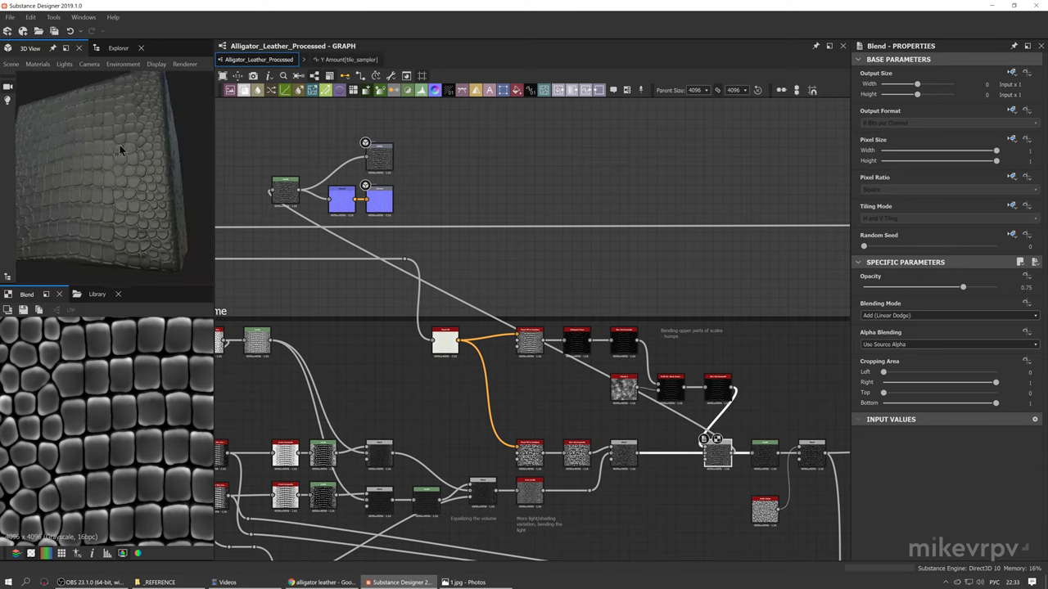
{"action": "left_click_drag", "start_coordinate": [121, 147], "coordinate": [135, 185]}
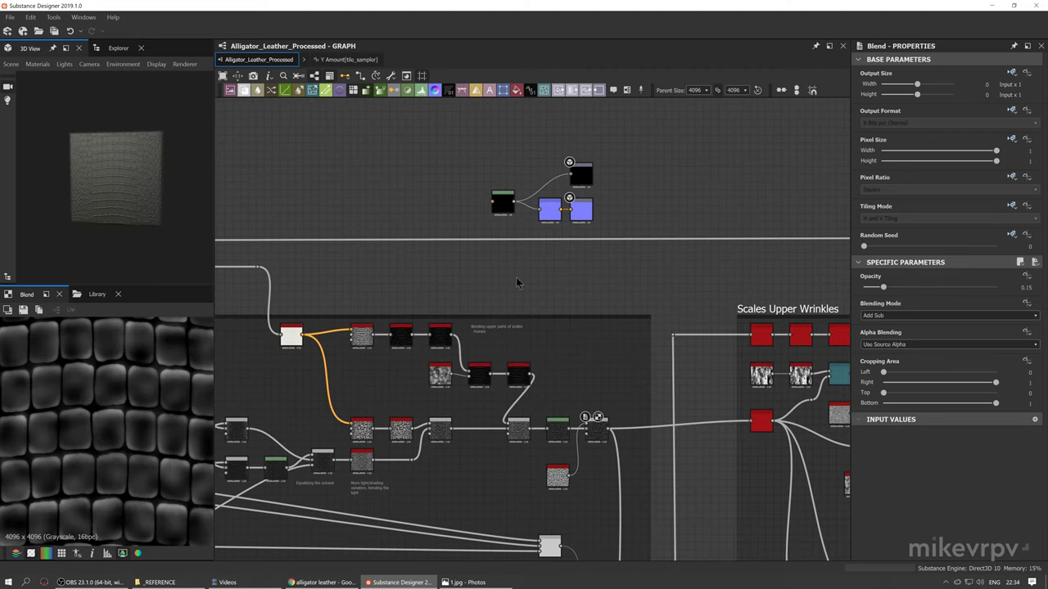
Preview the humps Blend and the Levels node after it, comparing the brightness of their scale patterns
{"action": "middle_click_drag", "start_coordinate": [516, 277], "coordinate": [493, 283]}
{"action": "left_click_drag", "start_coordinate": [433, 163], "coordinate": [555, 210]}
{"action": "scroll", "coordinate": [549, 211], "scroll_direction": "up", "scroll_amount": 3}
{"action": "middle_click_drag", "start_coordinate": [544, 226], "coordinate": [542, 188]}
{"action": "scroll", "coordinate": [541, 194], "scroll_direction": "down", "scroll_amount": 2}
{"action": "scroll", "coordinate": [518, 469], "scroll_direction": "up", "scroll_amount": 2}
{"action": "double_click", "coordinate": [526, 436]}
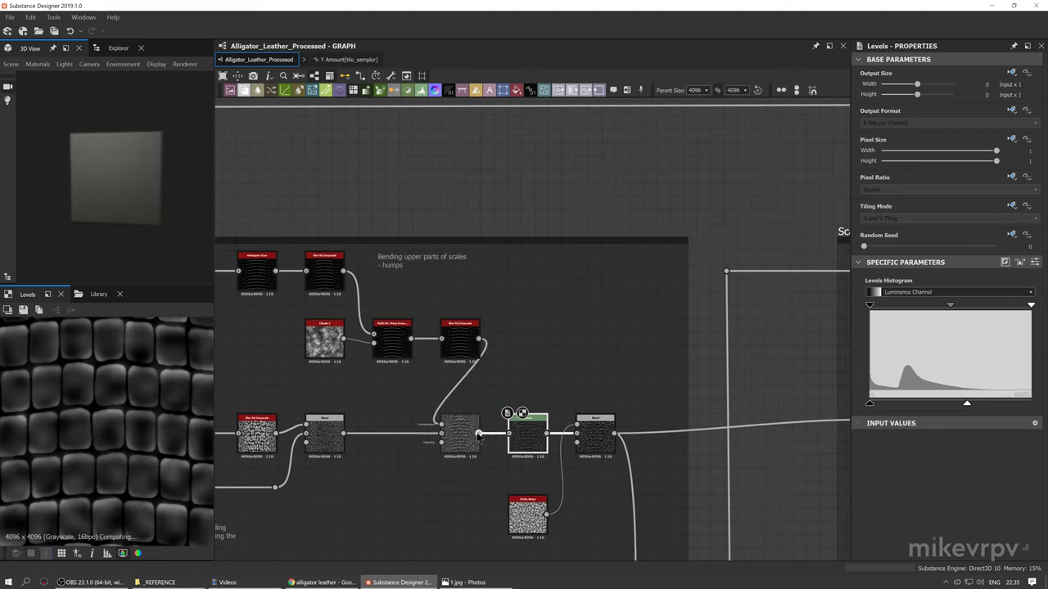
{"action": "left_click", "coordinate": [475, 436]}
{"action": "scroll", "coordinate": [518, 446], "scroll_direction": "down", "scroll_amount": 2}
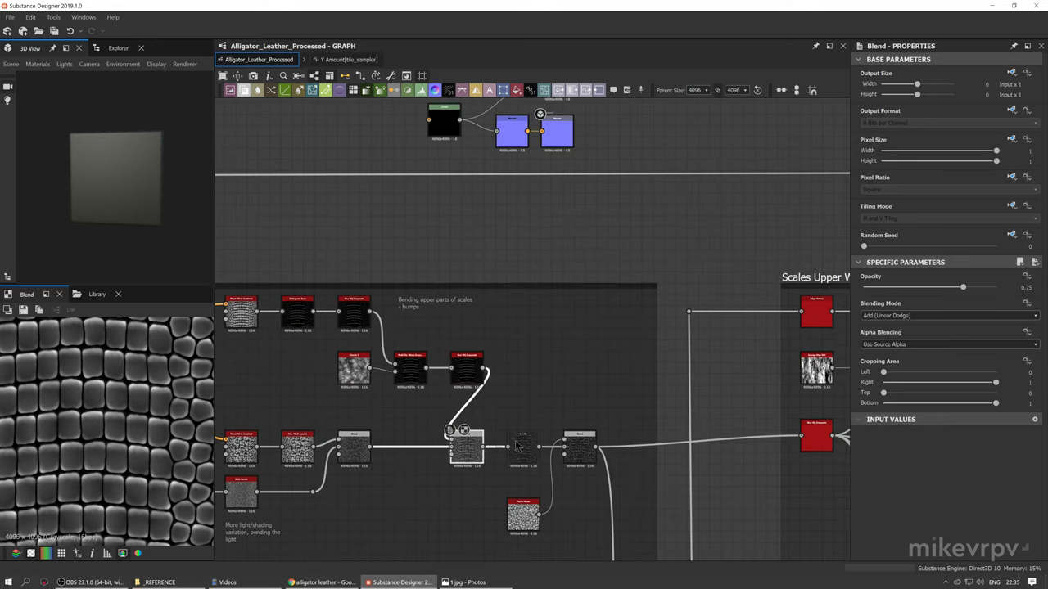
{"action": "double_click", "coordinate": [523, 446]}
{"action": "middle_click_drag", "start_coordinate": [488, 202], "coordinate": [459, 209]}
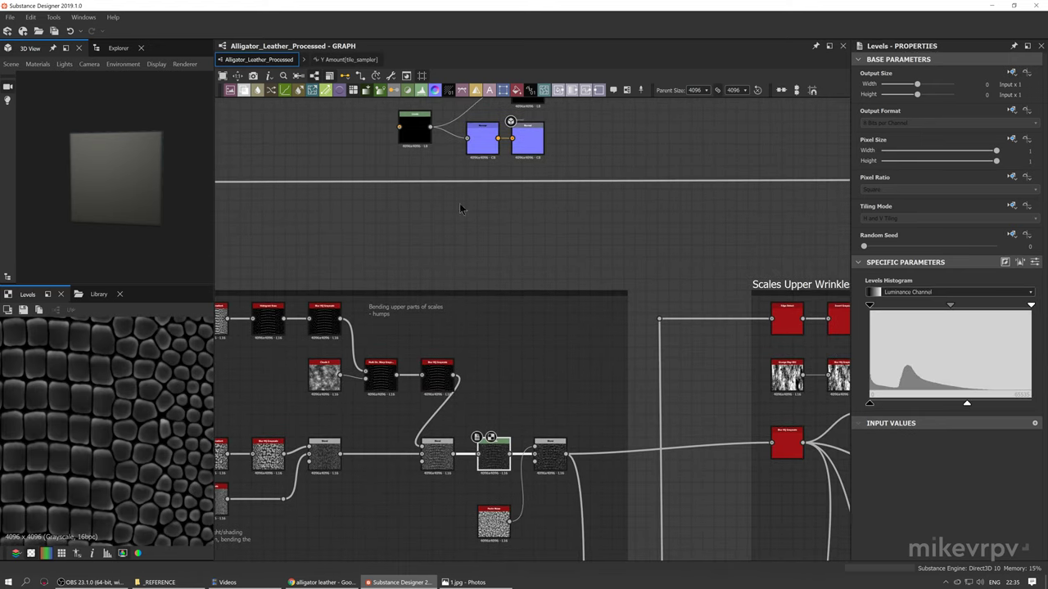
Preview the Perlin Noise node and the Add Sub Blend that mixes it into the leveled scales
{"action": "scroll", "coordinate": [497, 516], "scroll_direction": "up", "scroll_amount": 3}
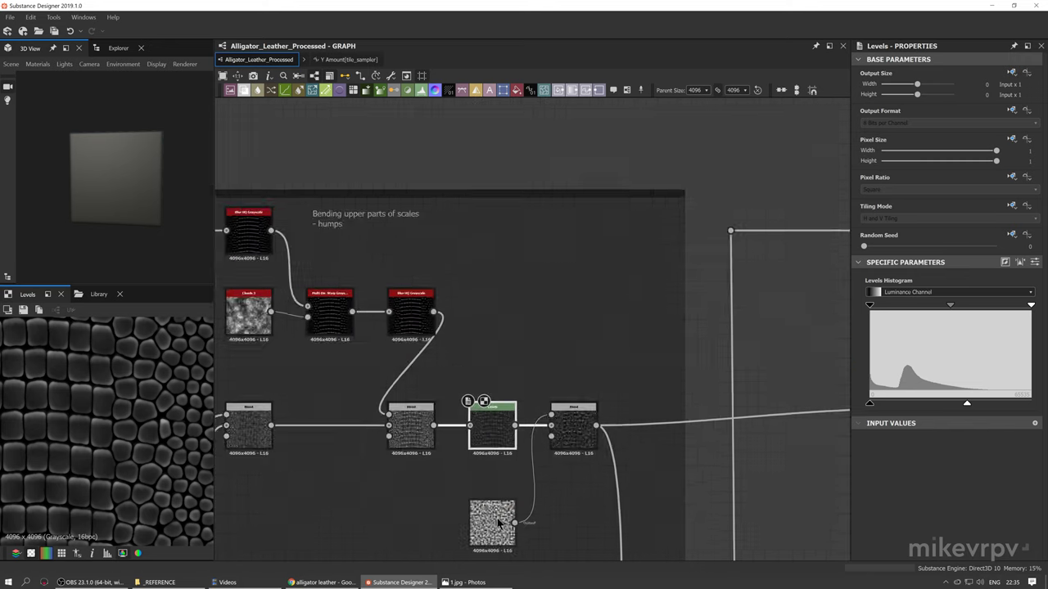
{"action": "left_click", "coordinate": [489, 523]}
{"action": "double_click", "coordinate": [566, 432]}
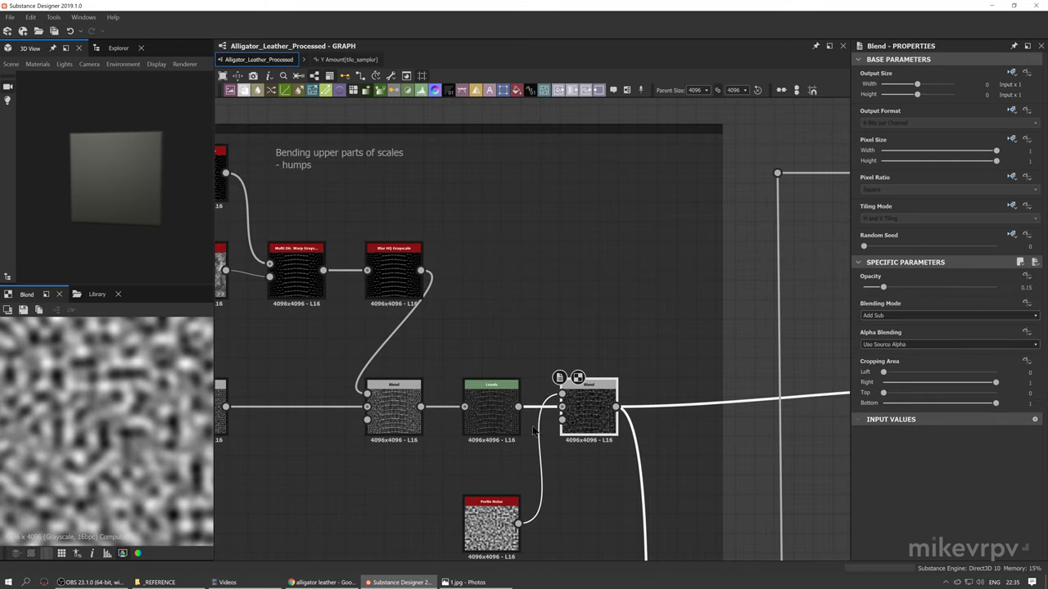
{"action": "scroll", "coordinate": [426, 426], "scroll_direction": "down", "scroll_amount": 4}
{"action": "middle_click_drag", "start_coordinate": [437, 431], "coordinate": [400, 490]}
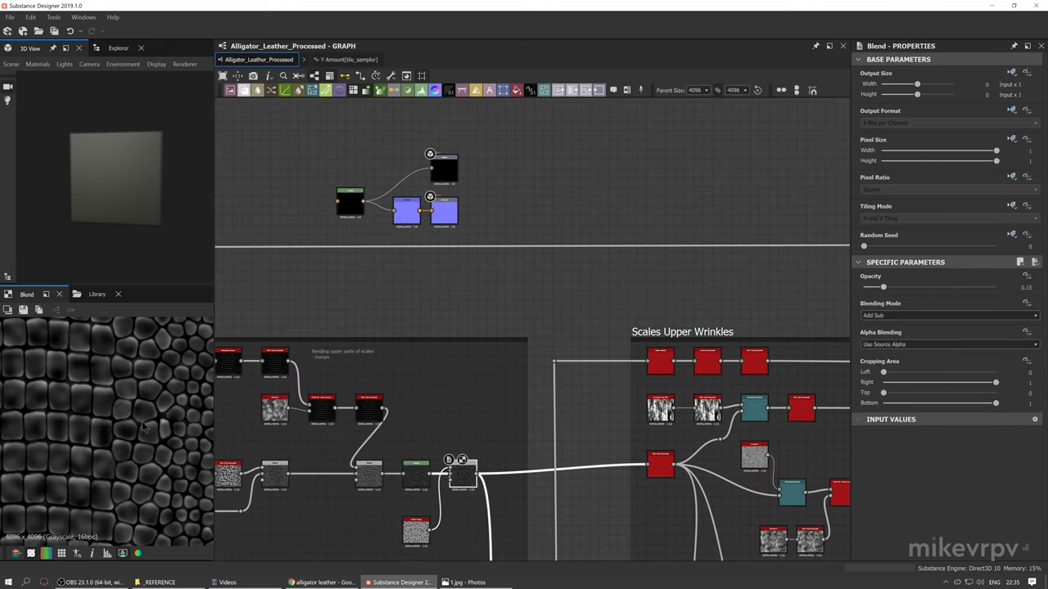
Preview the Levels node and the Add Sub Blend after it, comparing the scales without and with the Perlin noise
{"action": "scroll", "coordinate": [123, 408], "scroll_direction": "down", "scroll_amount": 2}
{"action": "middle_click_drag", "start_coordinate": [117, 406], "coordinate": [151, 411]}
{"action": "scroll", "coordinate": [409, 469], "scroll_direction": "up", "scroll_amount": 2}
{"action": "scroll", "coordinate": [417, 478], "scroll_direction": "up", "scroll_amount": 2}
{"action": "double_click", "coordinate": [419, 478]}
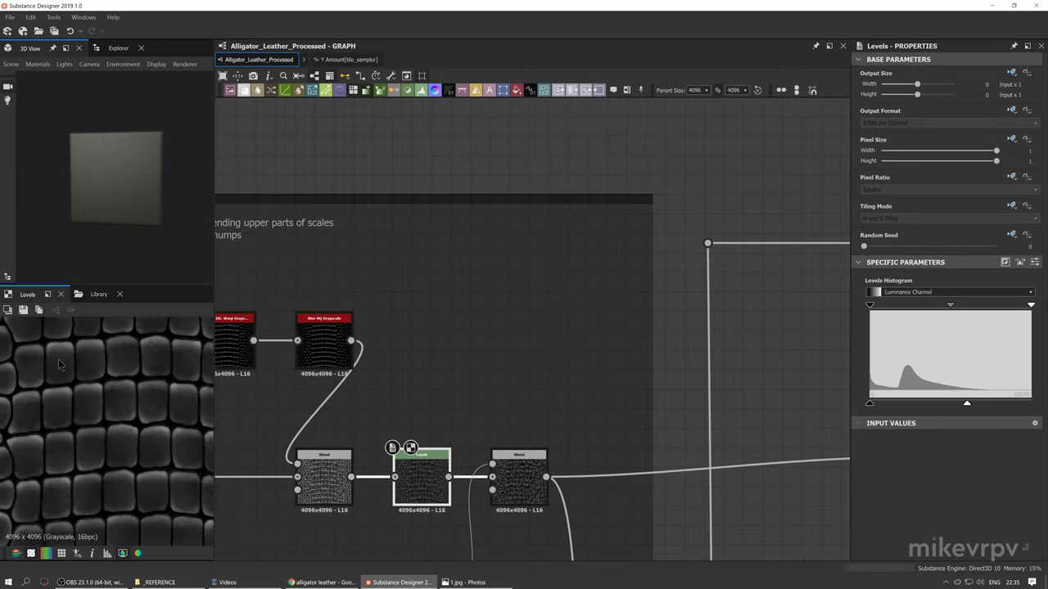
{"action": "scroll", "coordinate": [150, 437], "scroll_direction": "down", "scroll_amount": 5}
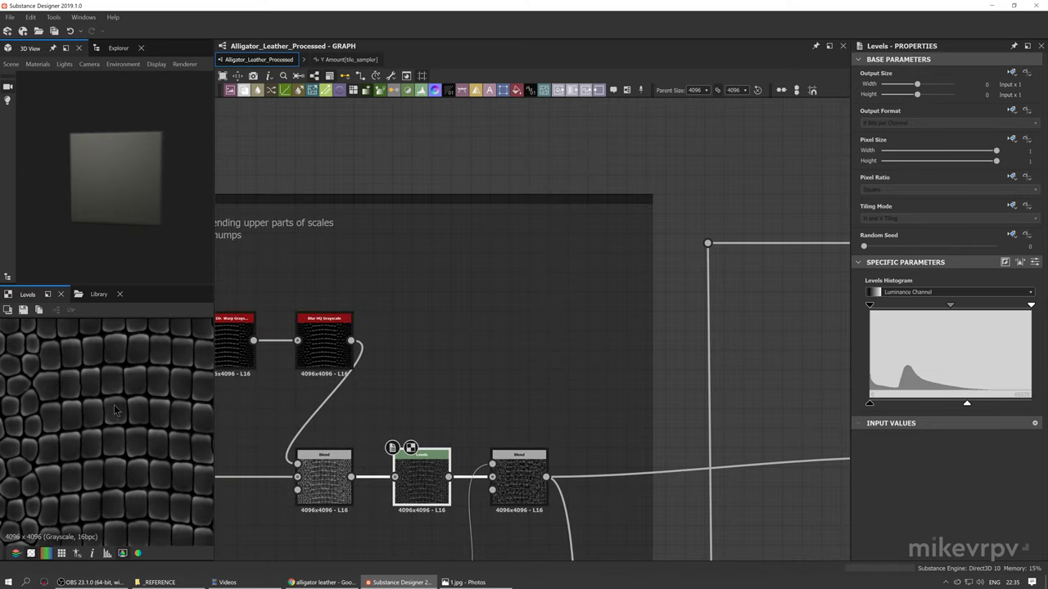
{"action": "double_click", "coordinate": [528, 473]}
{"action": "scroll", "coordinate": [53, 458], "scroll_direction": "up", "scroll_amount": 3}
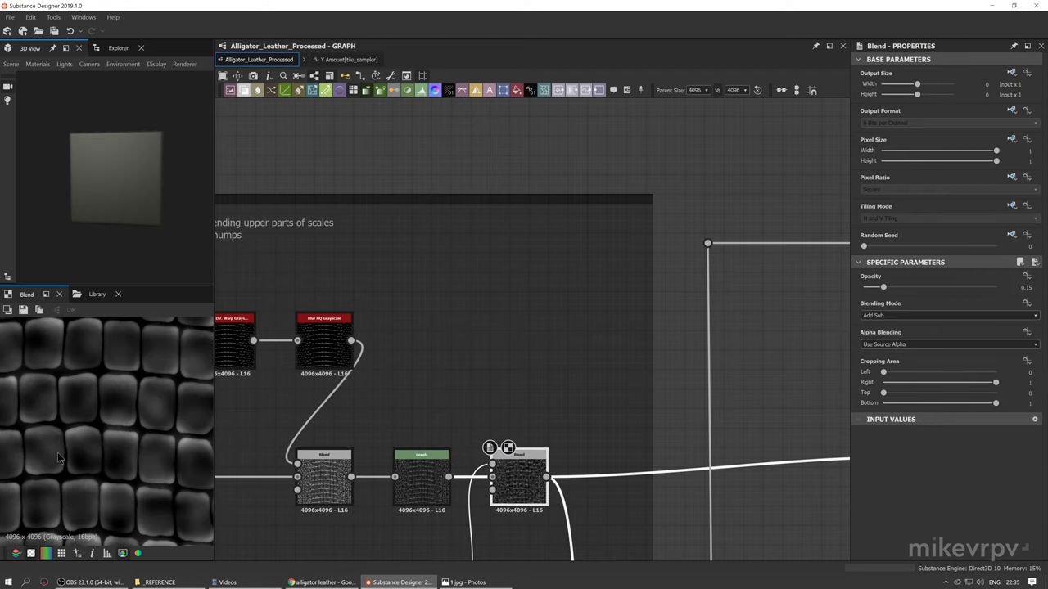
{"action": "scroll", "coordinate": [531, 436], "scroll_direction": "down", "scroll_amount": 2}
Connect the Add Sub Blend's output to the Levels node feeding the height and normal outputs and examine the scales in 3D
{"action": "scroll", "coordinate": [532, 436], "scroll_direction": "down", "scroll_amount": 1}
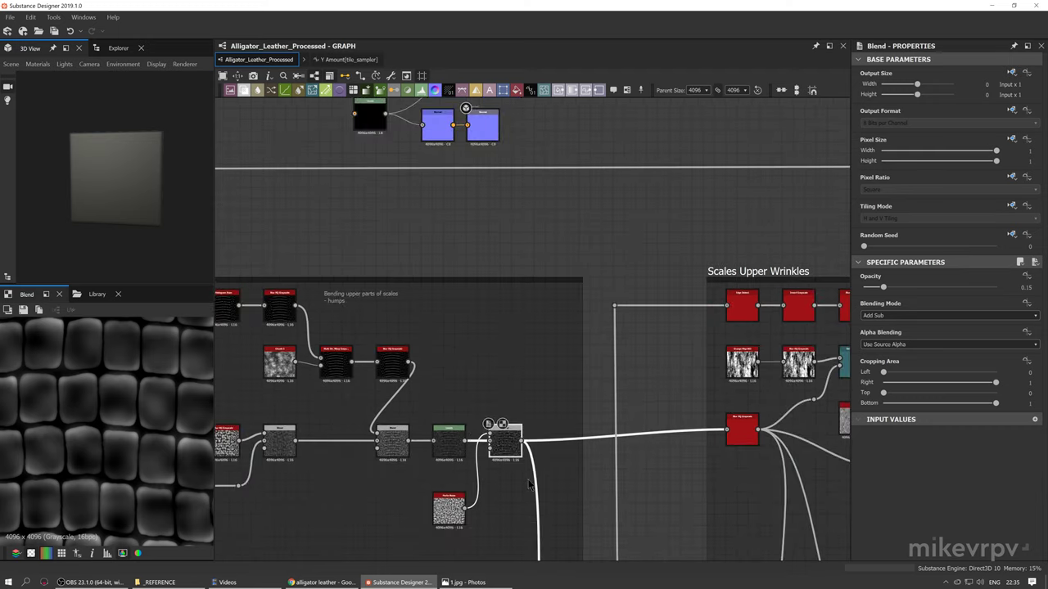
{"action": "scroll", "coordinate": [116, 178], "scroll_direction": "up", "scroll_amount": 5}
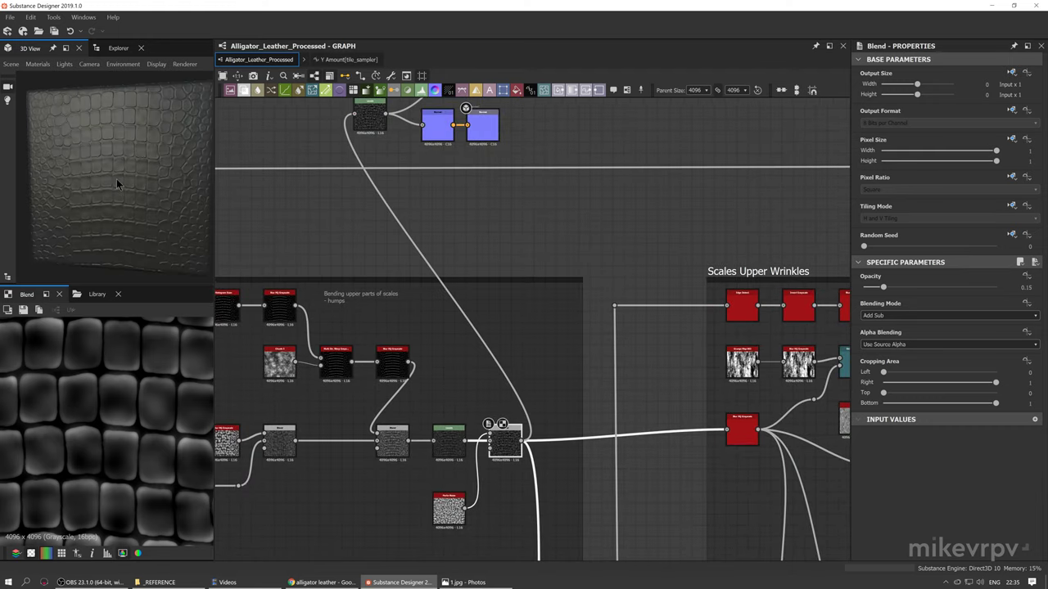
{"action": "left_click_drag", "start_coordinate": [120, 174], "coordinate": [114, 221]}
{"action": "scroll", "coordinate": [92, 197], "scroll_direction": "down", "scroll_amount": 5}
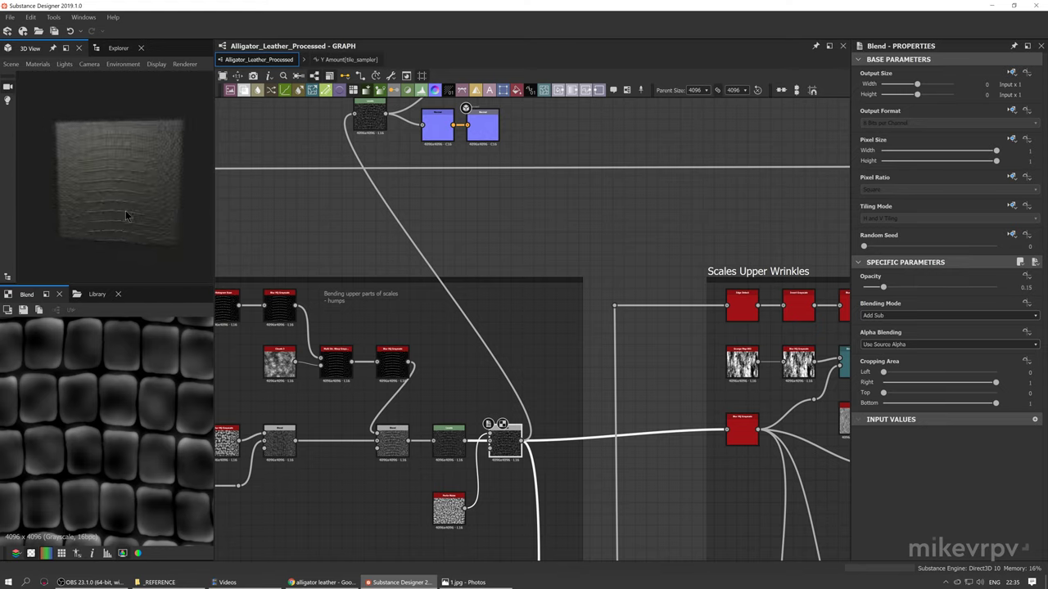
{"action": "scroll", "coordinate": [125, 210], "scroll_direction": "up", "scroll_amount": 4}
Feed the output Levels node from the Levels before the noise Blend, then from the Blend again, to compare them in 3D
{"action": "middle_click_drag", "start_coordinate": [465, 441], "coordinate": [469, 489]}
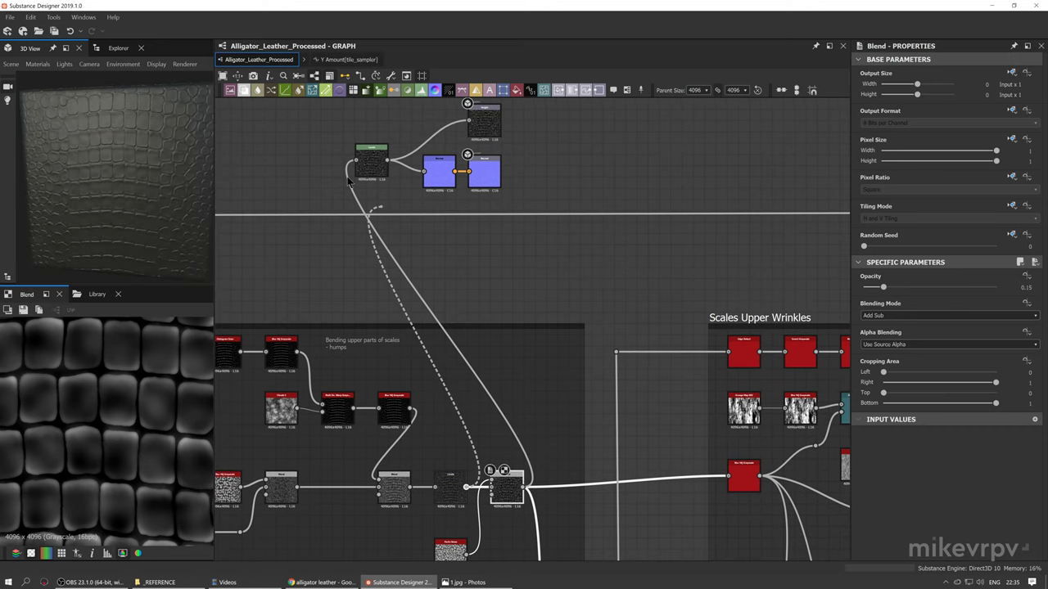
{"action": "left_click_drag", "start_coordinate": [358, 164], "coordinate": [356, 160]}
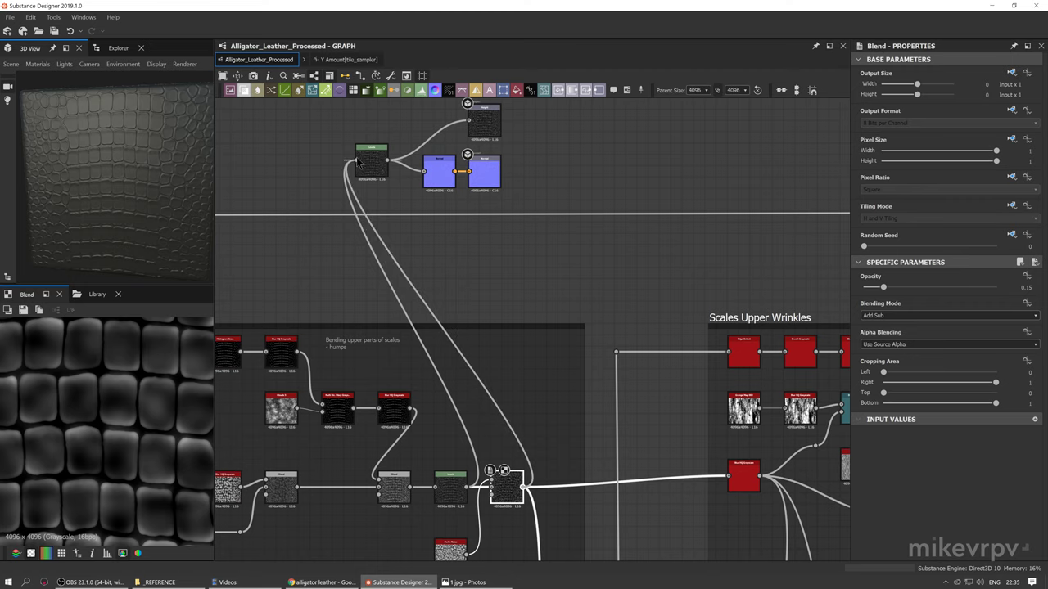
{"action": "left_click_drag", "start_coordinate": [356, 162], "coordinate": [356, 160]}
Inspect the opacity of the Add Sub Blend that mixes the Perlin noise into the scales
{"action": "left_click", "coordinate": [490, 462]}
{"action": "scroll", "coordinate": [507, 488], "scroll_direction": "up", "scroll_amount": 4}
{"action": "middle_click_drag", "start_coordinate": [507, 487], "coordinate": [491, 389]}
{"action": "double_click", "coordinate": [491, 389]}
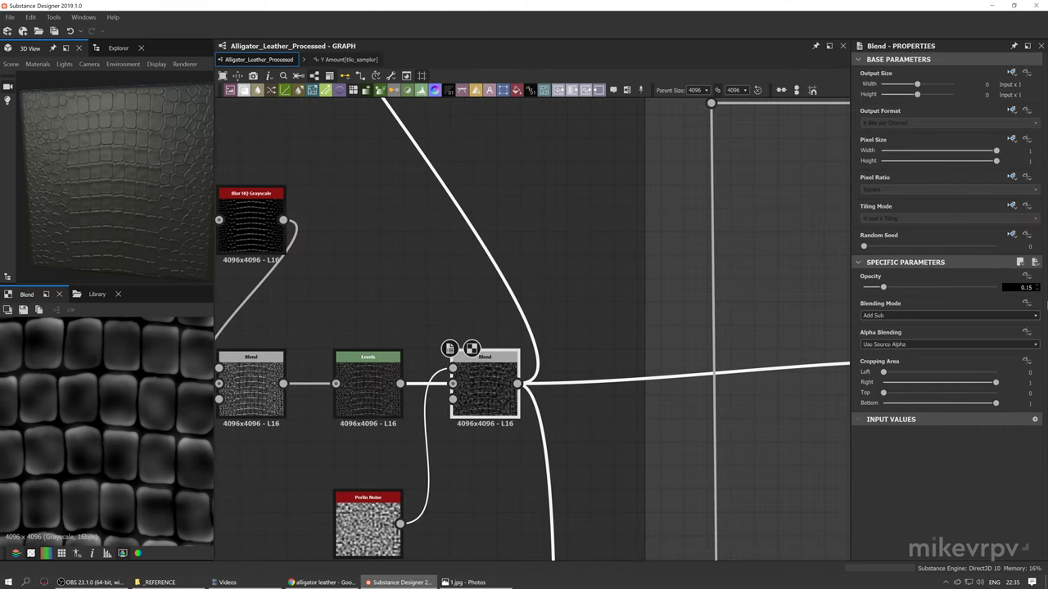
{"action": "key", "text": "Return"}
{"action": "middle_click_drag", "start_coordinate": [390, 446], "coordinate": [416, 420]}
Disconnect the output Levels node from the noise Blend and move the height and normal output nodes closer to Scales Upper Wrinkles
{"action": "scroll", "coordinate": [377, 406], "scroll_direction": "down", "scroll_amount": 4}
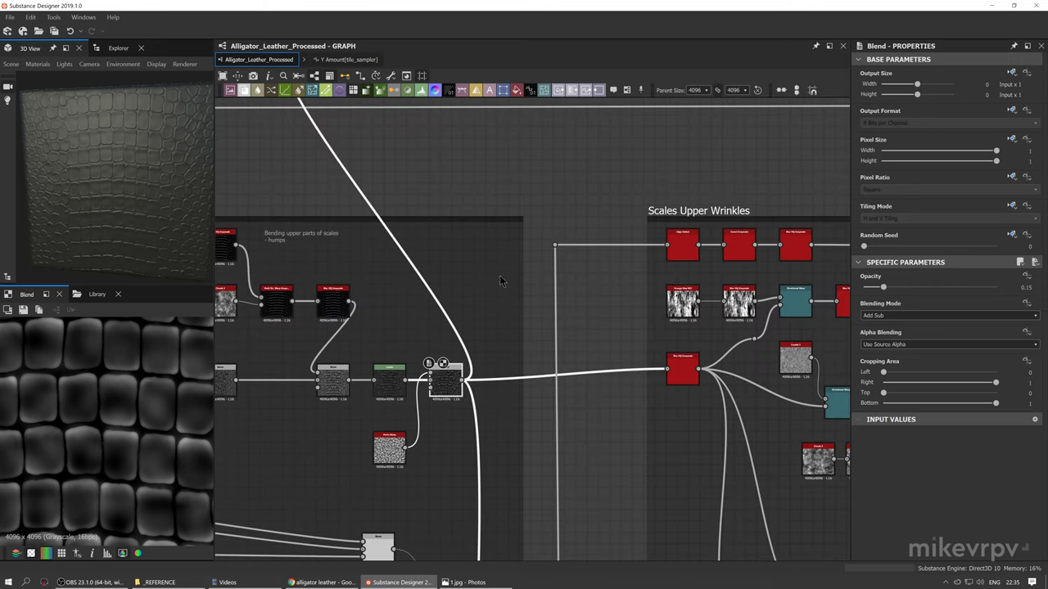
{"action": "middle_click_drag", "start_coordinate": [444, 188], "coordinate": [455, 244]}
{"action": "left_click", "coordinate": [367, 244]}
{"action": "middle_click_drag", "start_coordinate": [372, 185], "coordinate": [399, 237]}
{"action": "scroll", "coordinate": [399, 236], "scroll_direction": "down", "scroll_amount": 3}
{"action": "key", "text": "Delete"}
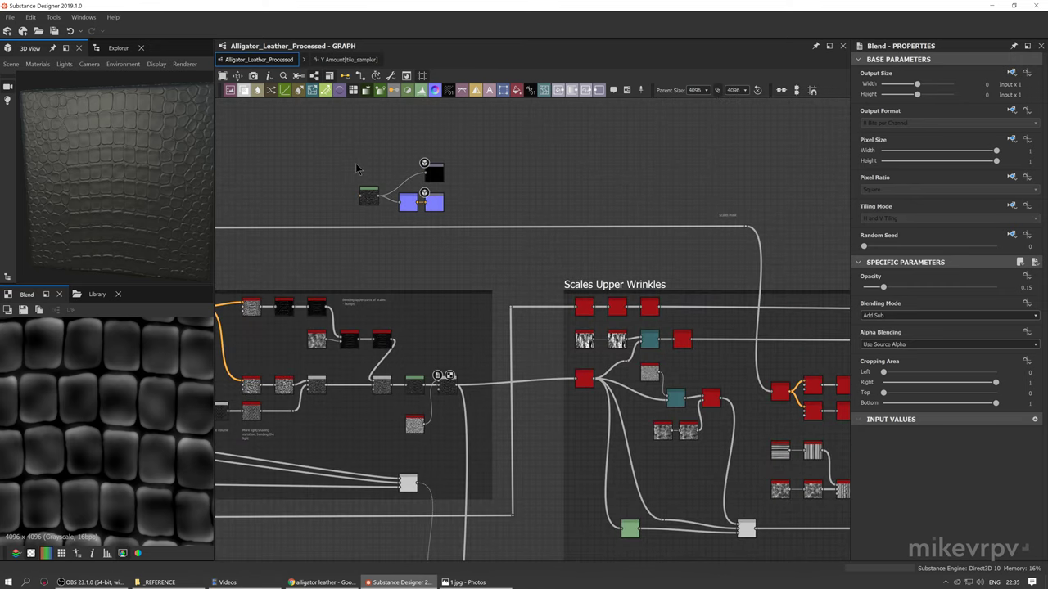
{"action": "left_click_drag", "start_coordinate": [354, 160], "coordinate": [448, 211]}
{"action": "left_click_drag", "start_coordinate": [434, 200], "coordinate": [587, 201]}
Reconnect the noise Blend's output to the moved output Levels node and adjust the position of the output group
{"action": "scroll", "coordinate": [442, 326], "scroll_direction": "down", "scroll_amount": 3}
{"action": "middle_click_drag", "start_coordinate": [260, 318], "coordinate": [384, 329]}
{"action": "scroll", "coordinate": [480, 321], "scroll_direction": "up", "scroll_amount": 3}
{"action": "middle_click_drag", "start_coordinate": [728, 332], "coordinate": [489, 357]}
{"action": "scroll", "coordinate": [631, 327], "scroll_direction": "up", "scroll_amount": 1}
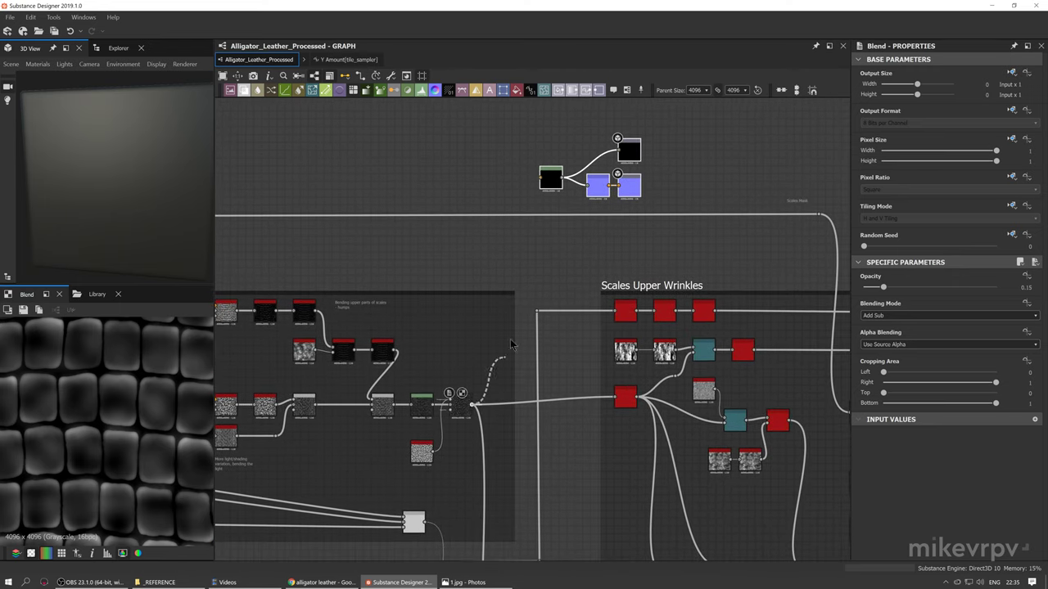
{"action": "left_click_drag", "start_coordinate": [637, 194], "coordinate": [641, 195]}
{"action": "left_click_drag", "start_coordinate": [628, 189], "coordinate": [559, 187]}
Examine the finished basic scales volume on the 3D model from several angles and distances
{"action": "middle_click_drag", "start_coordinate": [362, 289], "coordinate": [428, 284]}
{"action": "left_click_drag", "start_coordinate": [146, 230], "coordinate": [135, 221]}
{"action": "right_click_drag", "start_coordinate": [136, 221], "coordinate": [159, 237]}
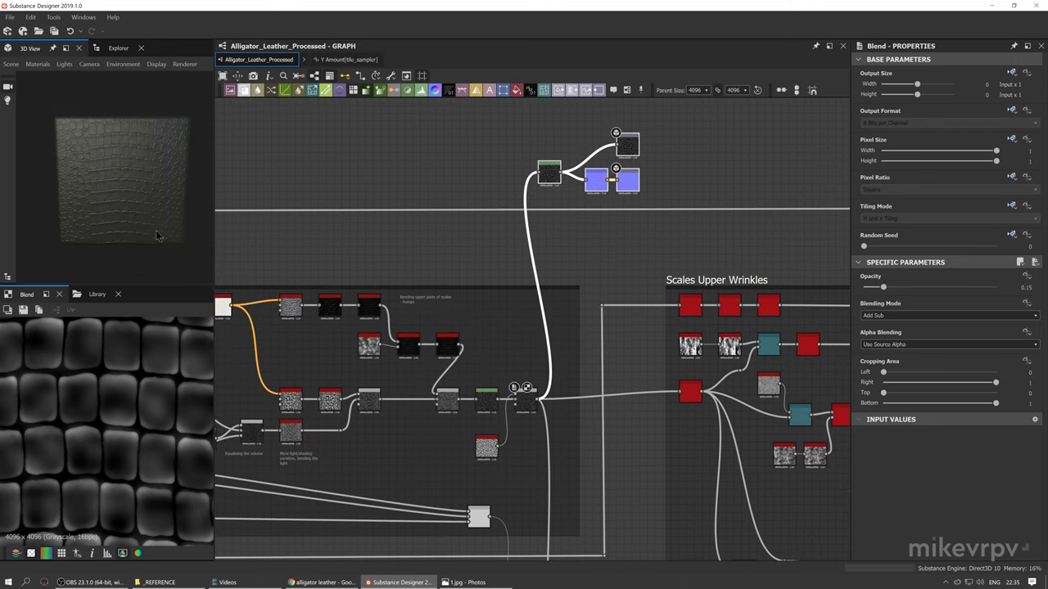
{"action": "left_click_drag", "start_coordinate": [159, 237], "coordinate": [141, 237]}
{"action": "right_click_drag", "start_coordinate": [140, 237], "coordinate": [110, 185]}
{"action": "mouse_move", "coordinate": [110, 185]}
{"action": "left_mouse_down"}
{"action": "mouse_move", "coordinate": [98, 176]}
{"action": "mouse_move", "coordinate": [115, 193]}
{"action": "left_mouse_up"}
{"action": "right_click_drag", "start_coordinate": [114, 192], "coordinate": [127, 234]}
{"action": "left_click_drag", "start_coordinate": [128, 233], "coordinate": [108, 228]}
{"action": "scroll", "coordinate": [474, 437], "scroll_direction": "down", "scroll_amount": 5}
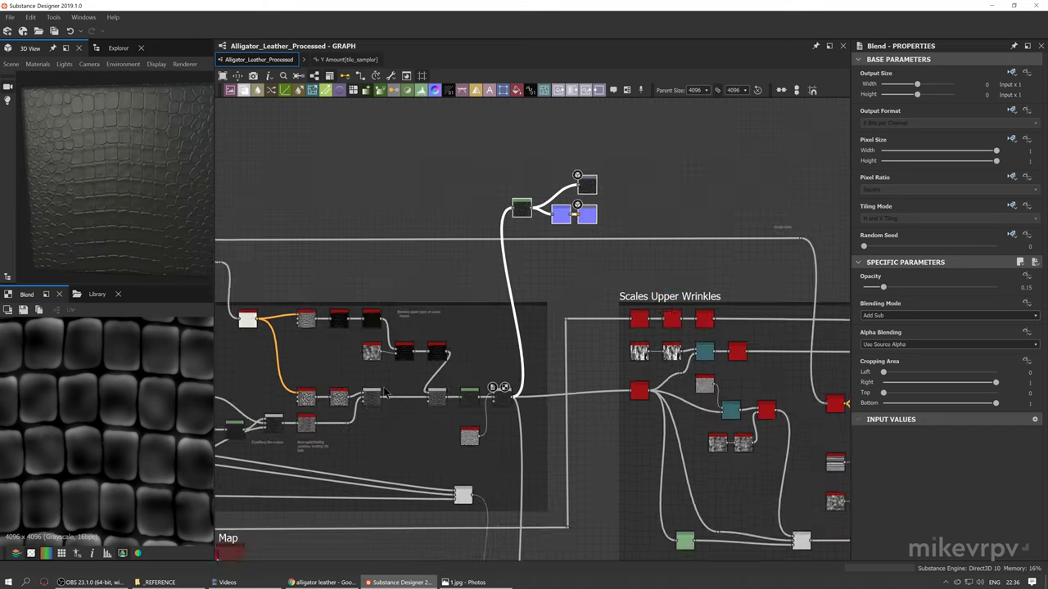
Preview the Levels node in the Scales Mask frame and the Histogram Scan node that supplies it
{"action": "middle_click_drag", "start_coordinate": [474, 437], "coordinate": [606, 319]}
{"action": "scroll", "coordinate": [585, 329], "scroll_direction": "up", "scroll_amount": 2}
{"action": "scroll", "coordinate": [377, 383], "scroll_direction": "up", "scroll_amount": 4}
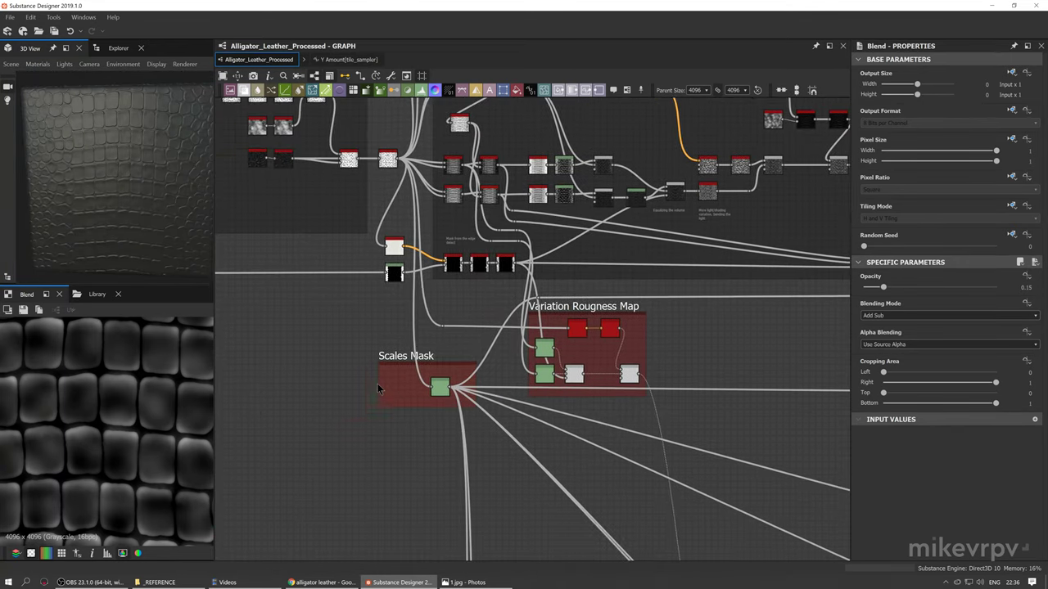
{"action": "left_click", "coordinate": [511, 370]}
{"action": "left_click", "coordinate": [406, 355]}
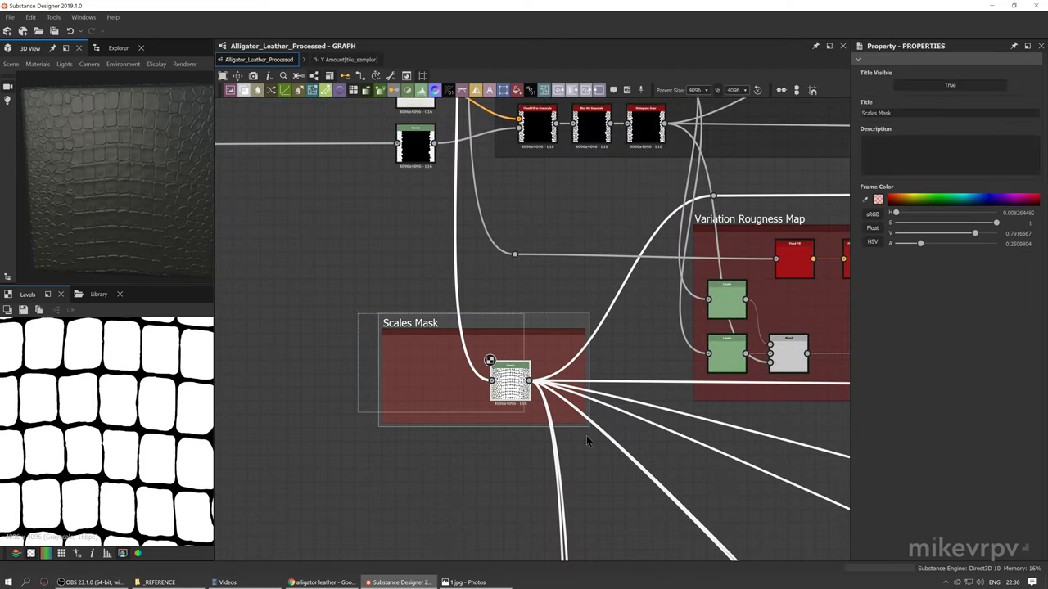
{"action": "scroll", "coordinate": [409, 352], "scroll_direction": "down", "scroll_amount": 3}
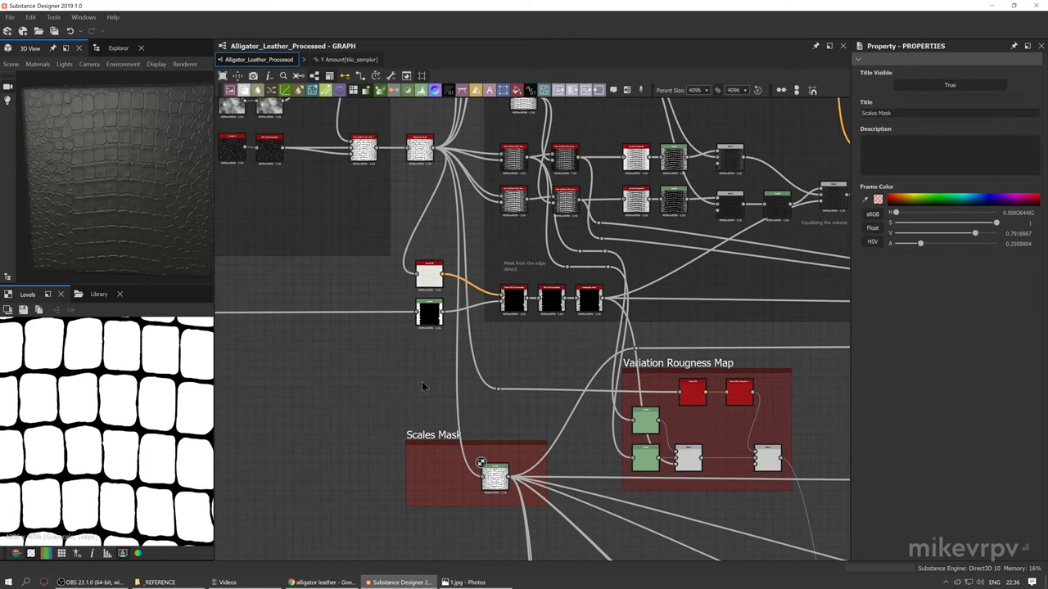
{"action": "left_click", "coordinate": [420, 154]}
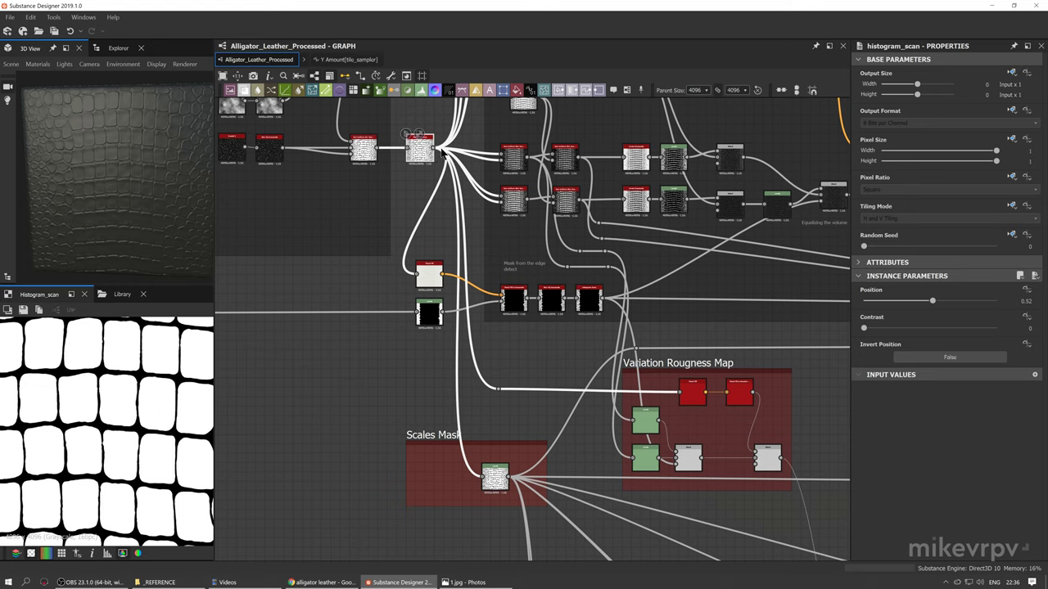
Look over where the Scales Mask is used in the graph and preview the final Multiply Blend in the Variation Rougness Map frame
{"action": "scroll", "coordinate": [443, 152], "scroll_direction": "down", "scroll_amount": 6}
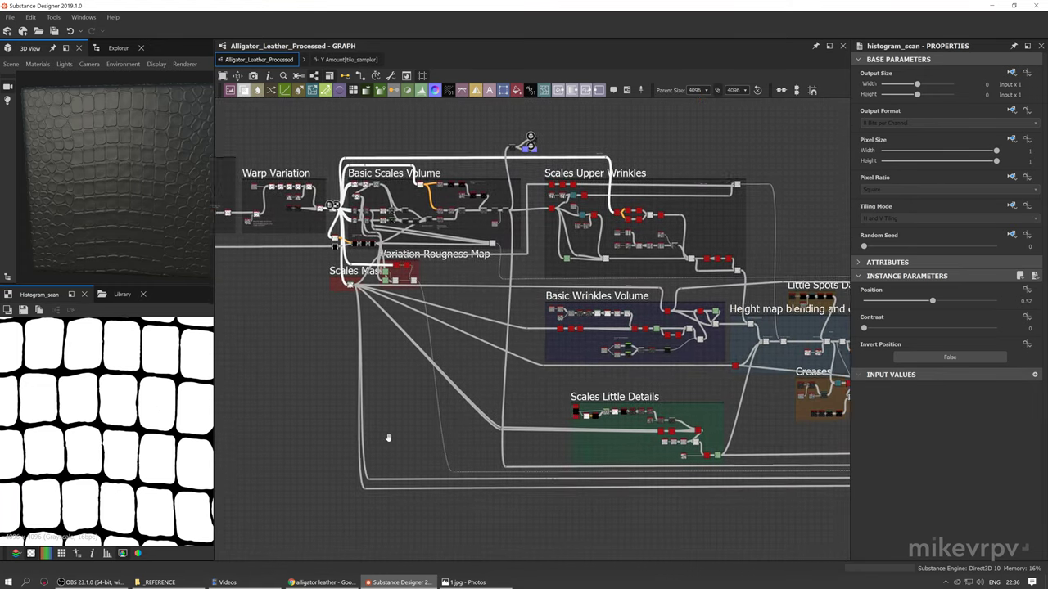
{"action": "middle_click_drag", "start_coordinate": [388, 438], "coordinate": [368, 451]}
{"action": "middle_click_drag", "start_coordinate": [694, 434], "coordinate": [729, 436]}
{"action": "scroll", "coordinate": [504, 336], "scroll_direction": "up", "scroll_amount": 5}
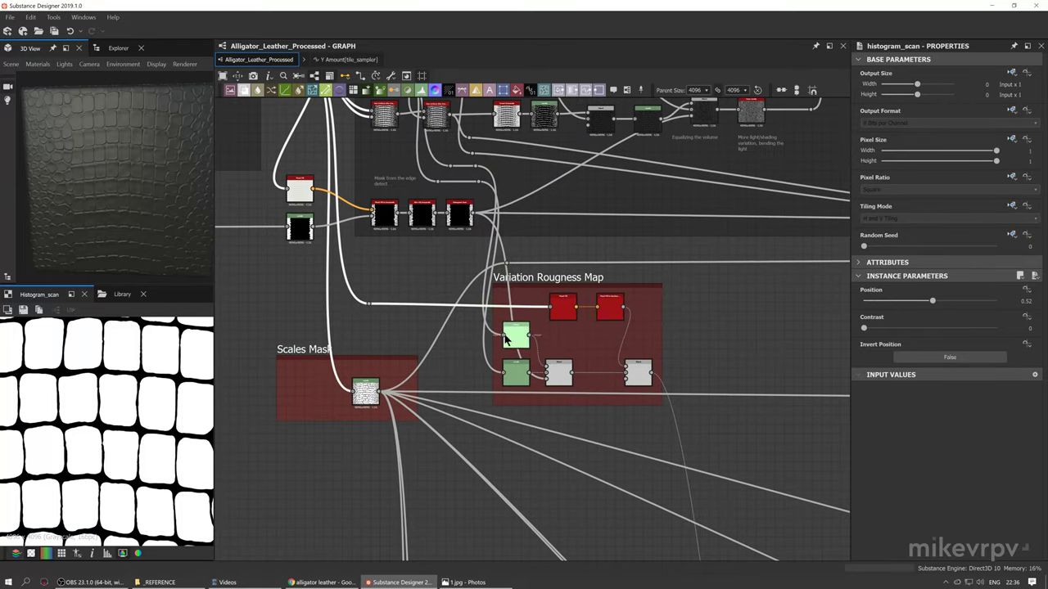
{"action": "middle_click_drag", "start_coordinate": [505, 339], "coordinate": [410, 356]}
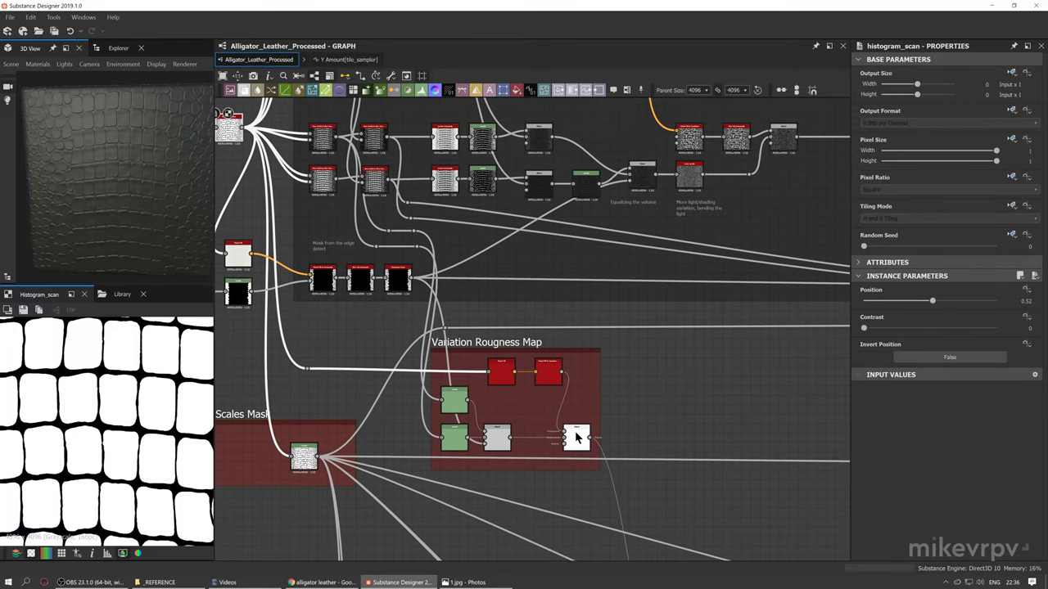
{"action": "double_click", "coordinate": [576, 437]}
{"action": "scroll", "coordinate": [410, 401], "scroll_direction": "down", "scroll_amount": 3}
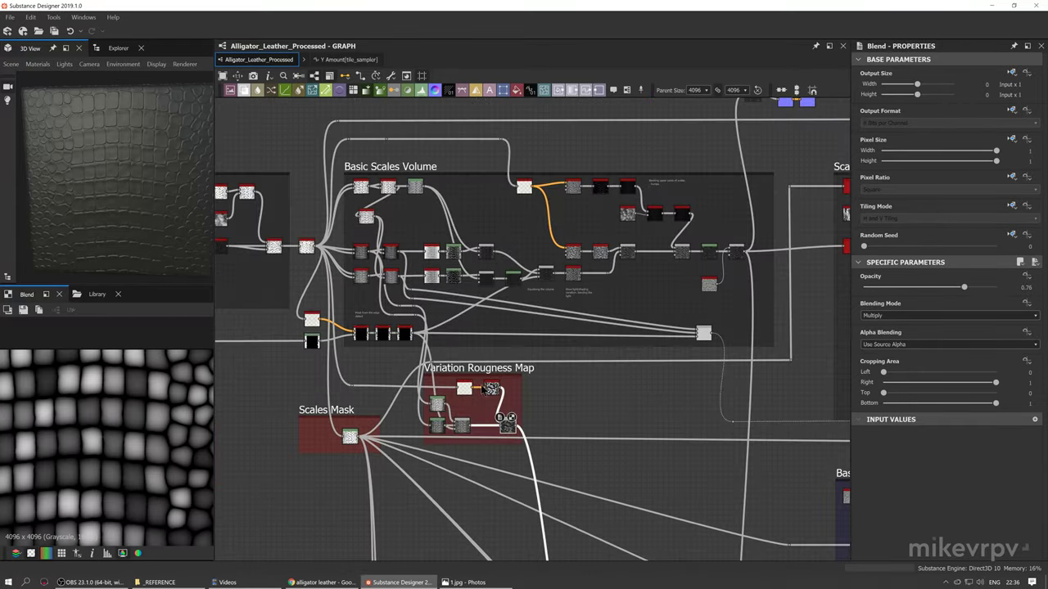
Preview the lower Copy Blend at the end of the Basic Scales Volume frame
{"action": "left_click", "coordinate": [479, 386]}
{"action": "scroll", "coordinate": [699, 330], "scroll_direction": "up", "scroll_amount": 4}
{"action": "left_click", "coordinate": [697, 332]}
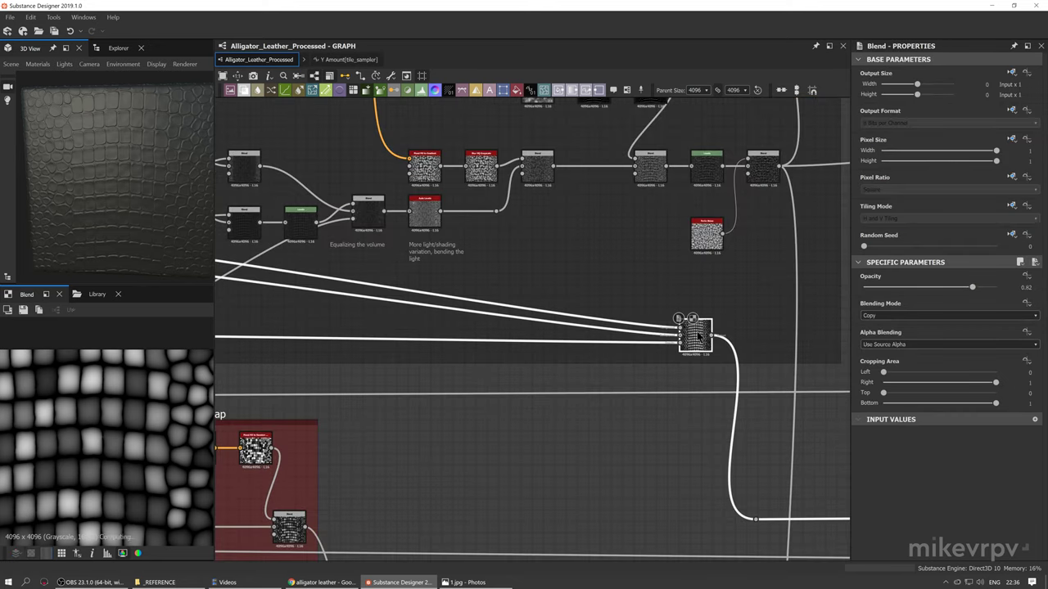
{"action": "scroll", "coordinate": [697, 334], "scroll_direction": "down", "scroll_amount": 4}
Move the height and normal output nodes above the Scales Upper Wrinkles frame and disconnect them from the scales volume
{"action": "middle_click_drag", "start_coordinate": [698, 334], "coordinate": [363, 280]}
{"action": "scroll", "coordinate": [440, 316], "scroll_direction": "down", "scroll_amount": 1}
{"action": "left_click", "coordinate": [331, 187]}
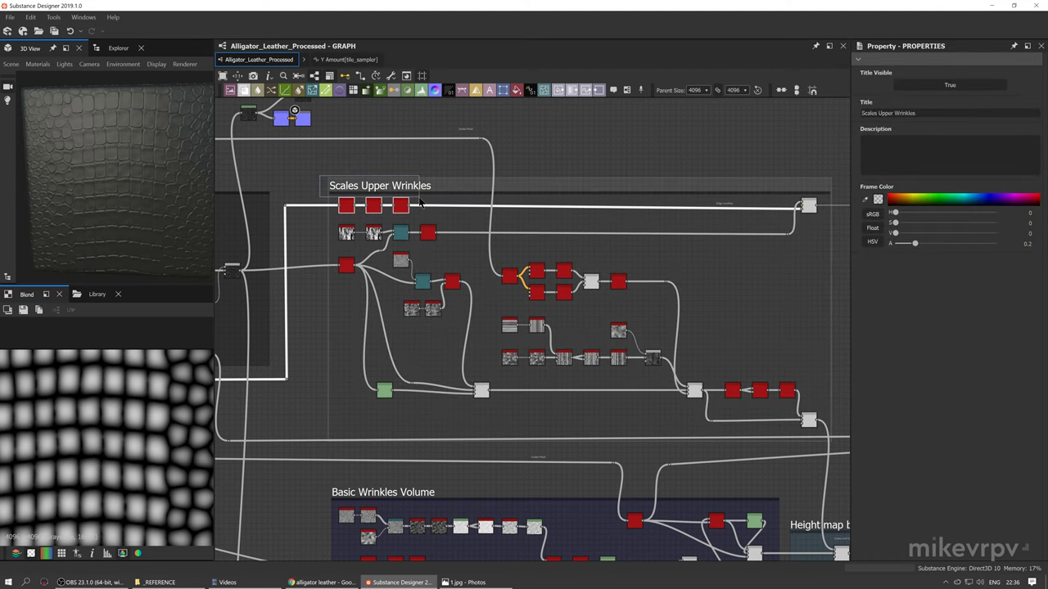
{"action": "middle_click_drag", "start_coordinate": [424, 212], "coordinate": [456, 267]}
{"action": "left_click_drag", "start_coordinate": [295, 172], "coordinate": [703, 180]}
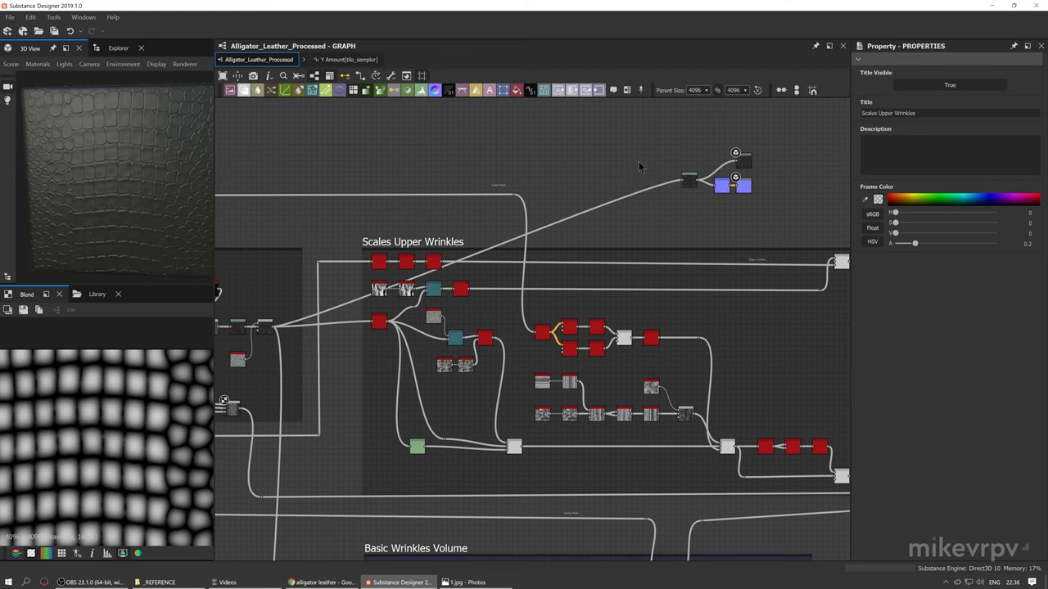
{"action": "left_click", "coordinate": [643, 188]}
{"action": "middle_click_drag", "start_coordinate": [545, 314], "coordinate": [423, 287]}
Preview the two final Blends of Scales Upper Wrinkles, one set to Max (Lighten) and one to Copy
{"action": "left_click", "coordinate": [719, 451]}
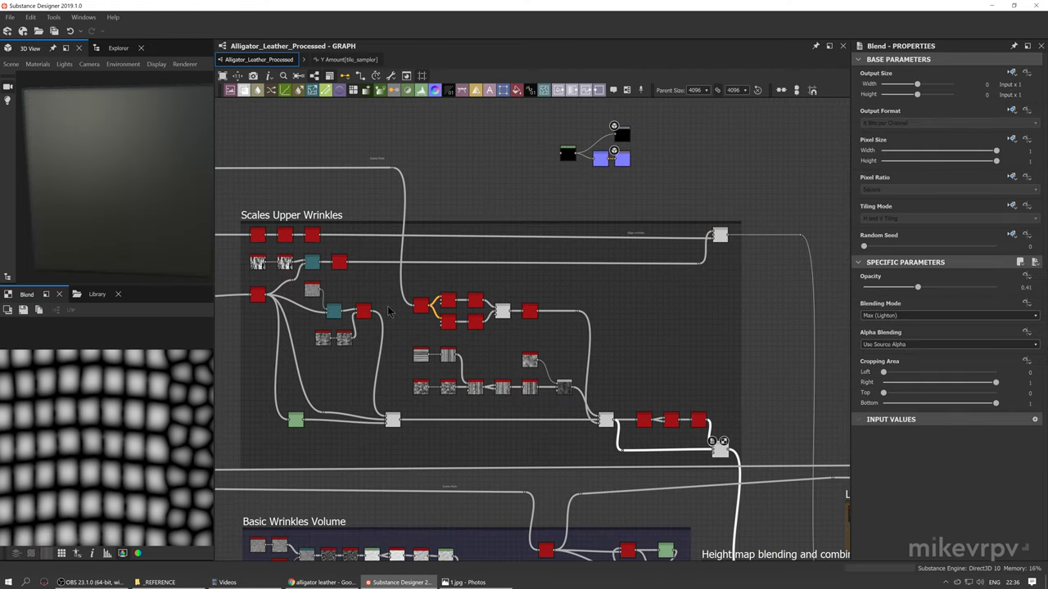
{"action": "double_click", "coordinate": [719, 234]}
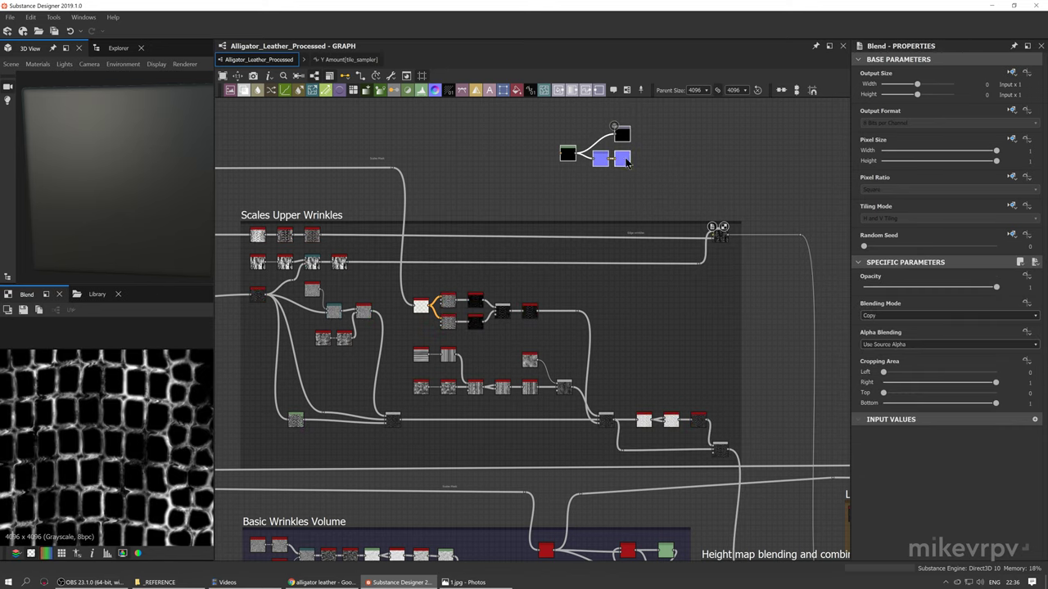
{"action": "scroll", "coordinate": [456, 308], "scroll_direction": "up", "scroll_amount": 4}
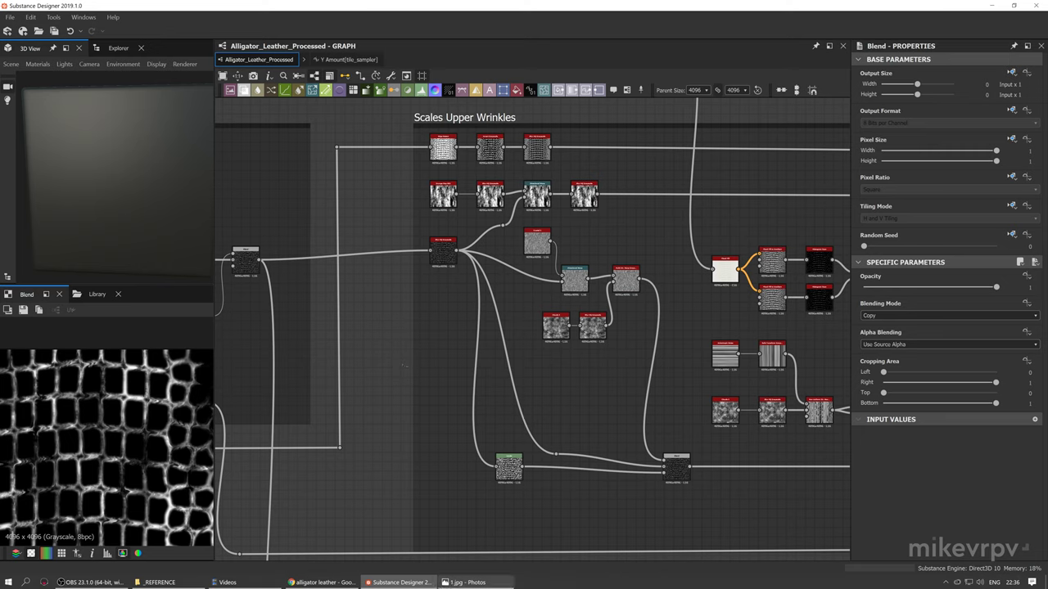
Switch to Photos, examine the wrinkles along the scale edges in the reference 1.jpg, and return to Substance Designer
{"action": "key", "text": "alt+Tab"}
{"action": "scroll", "coordinate": [488, 277], "scroll_direction": "up", "scroll_amount": 5}
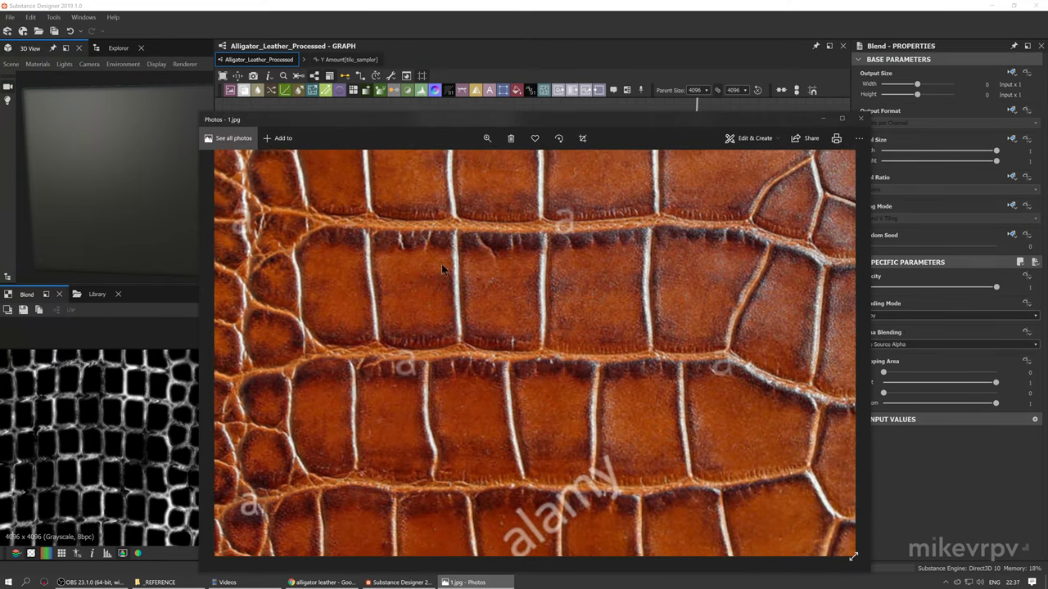
{"action": "left_click_drag", "start_coordinate": [550, 390], "coordinate": [467, 369]}
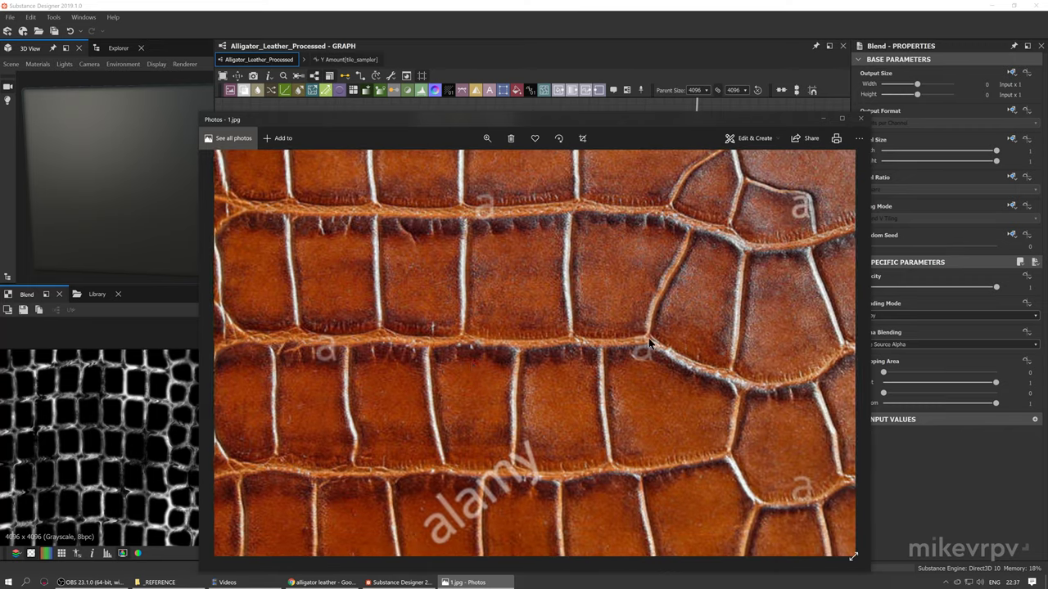
{"action": "left_click_drag", "start_coordinate": [622, 343], "coordinate": [500, 368]}
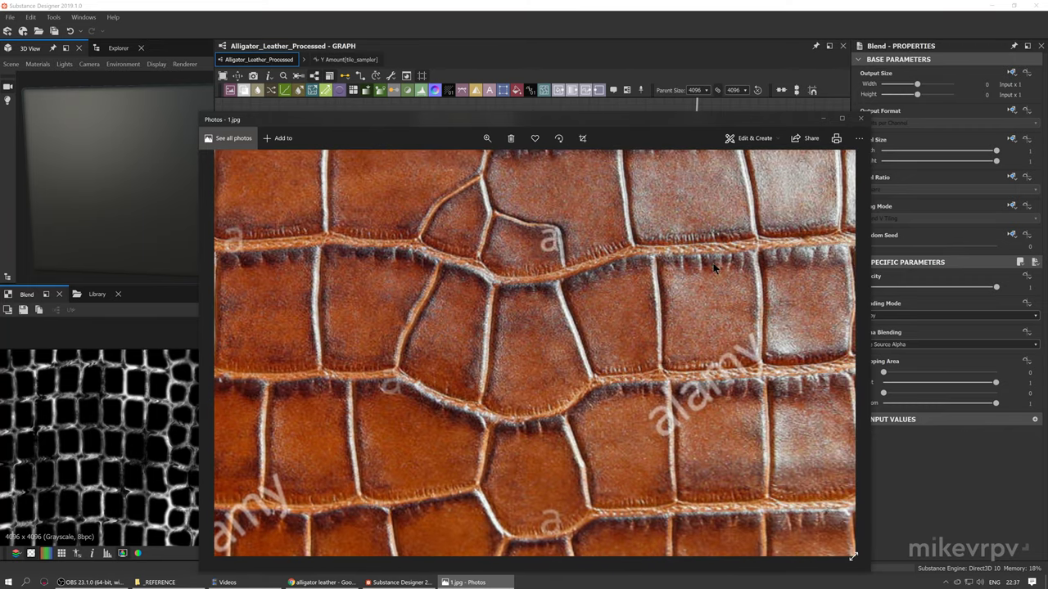
{"action": "left_click_drag", "start_coordinate": [710, 271], "coordinate": [615, 261]}
{"action": "left_click_drag", "start_coordinate": [661, 398], "coordinate": [548, 397]}
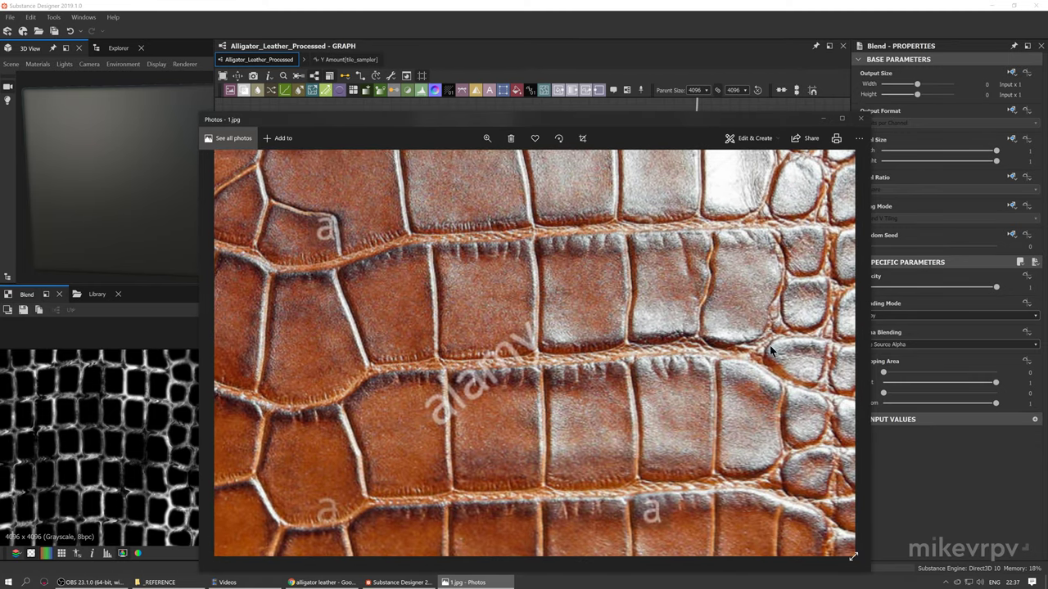
{"action": "left_click", "coordinate": [607, 24]}
Preview the Edge Detect node that starts the upper row of the Scales Upper Wrinkles frame
{"action": "middle_click_drag", "start_coordinate": [494, 198], "coordinate": [540, 267]}
{"action": "scroll", "coordinate": [473, 190], "scroll_direction": "up", "scroll_amount": 4}
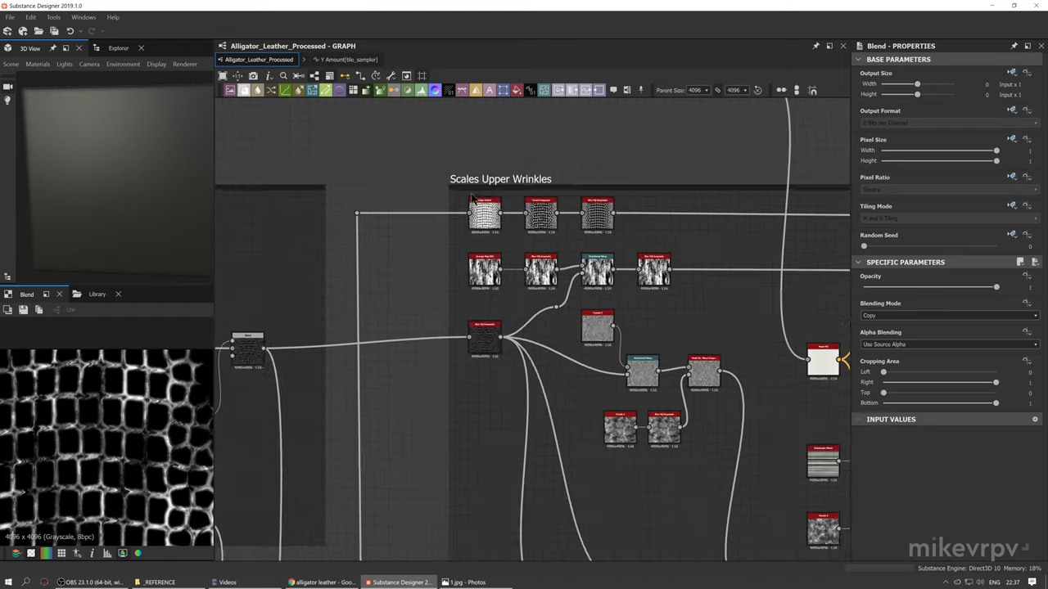
{"action": "scroll", "coordinate": [388, 286], "scroll_direction": "down", "scroll_amount": 2}
{"action": "middle_click_drag", "start_coordinate": [412, 266], "coordinate": [523, 155]}
{"action": "left_click", "coordinate": [586, 146]}
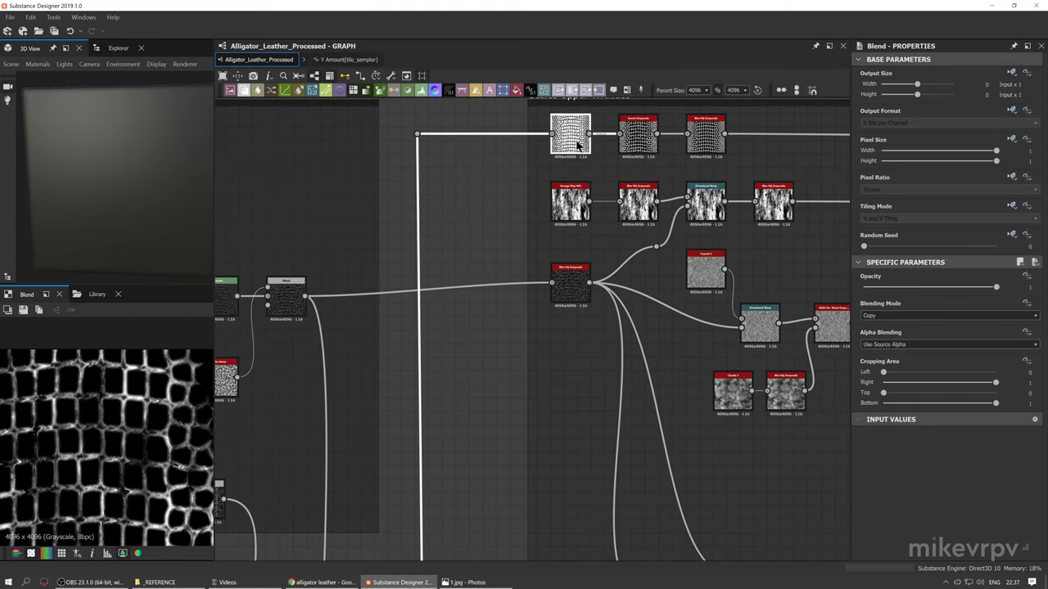
{"action": "scroll", "coordinate": [484, 372], "scroll_direction": "down", "scroll_amount": 2}
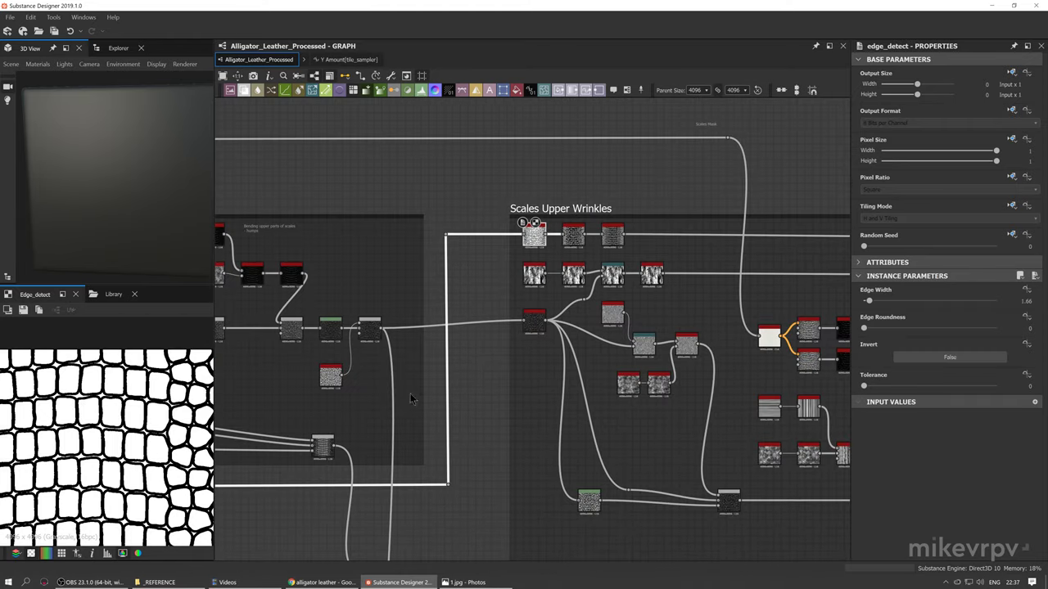
Trace the Edge Detect node's input connection back to the Scales Mask frame and return to the node
{"action": "scroll", "coordinate": [519, 248], "scroll_direction": "up", "scroll_amount": 2}
{"action": "scroll", "coordinate": [392, 360], "scroll_direction": "down", "scroll_amount": 4}
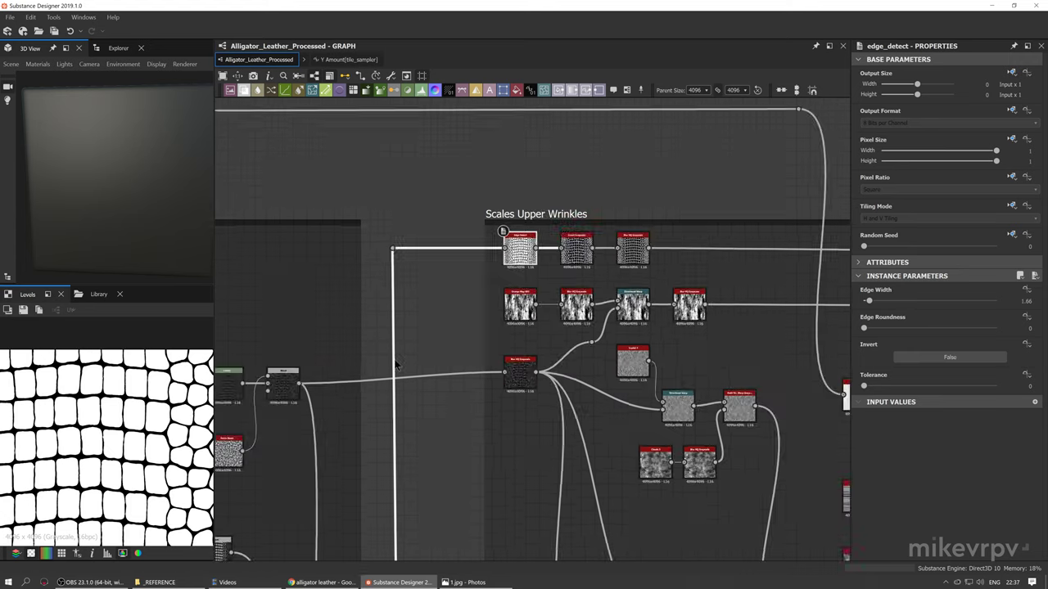
{"action": "middle_click_drag", "start_coordinate": [332, 407], "coordinate": [636, 320]}
{"action": "middle_click_drag", "start_coordinate": [229, 415], "coordinate": [493, 417]}
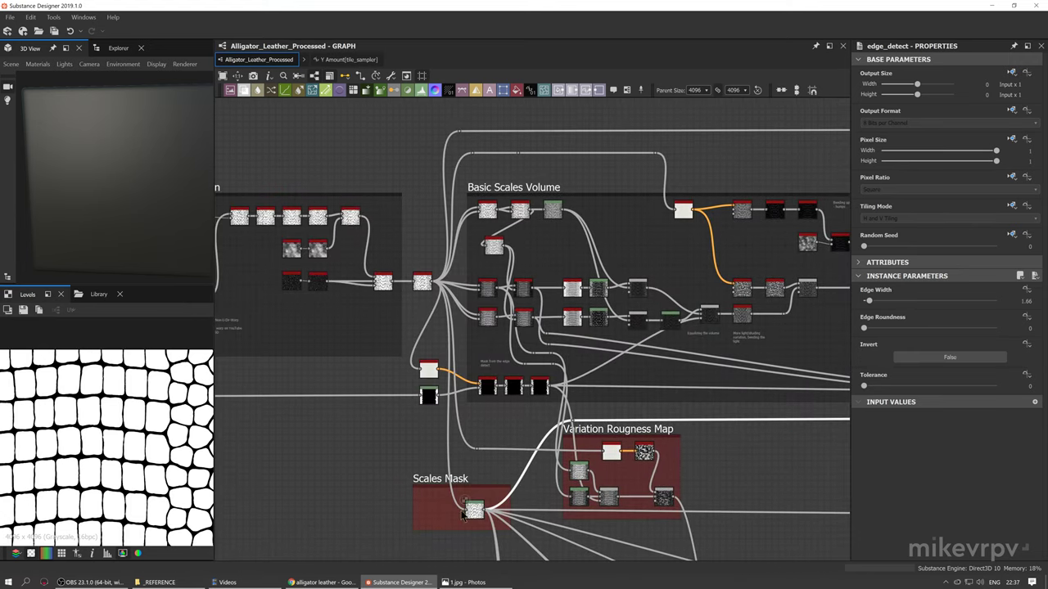
{"action": "key", "text": "f"}
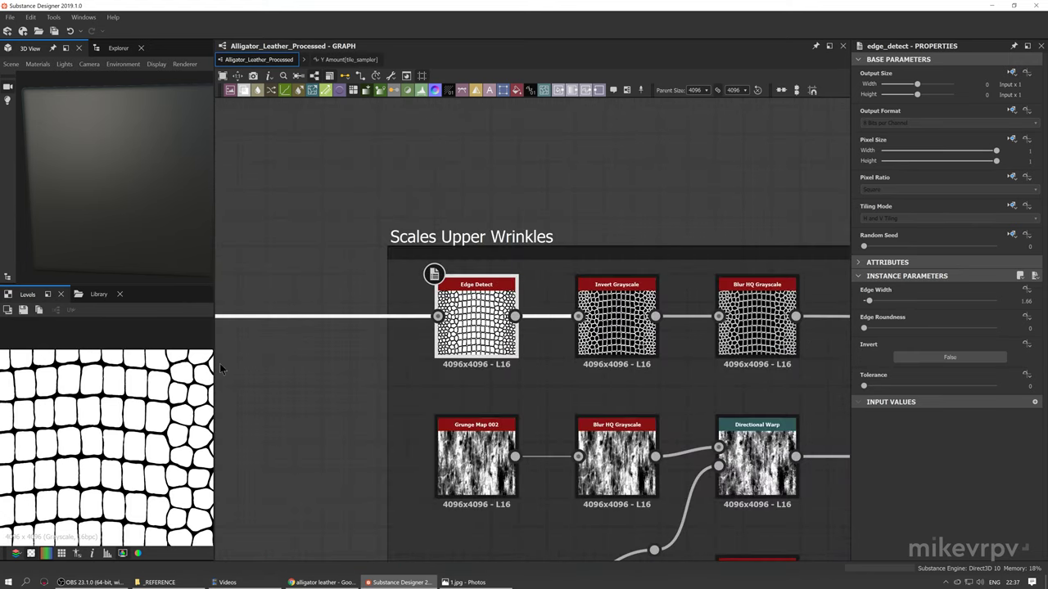
Preview the Edge Detect, Invert Grayscale and Blur HQ Grayscale nodes in the upper row of Scales Upper Wrinkles
{"action": "double_click", "coordinate": [484, 335]}
{"action": "scroll", "coordinate": [140, 413], "scroll_direction": "up", "scroll_amount": 4}
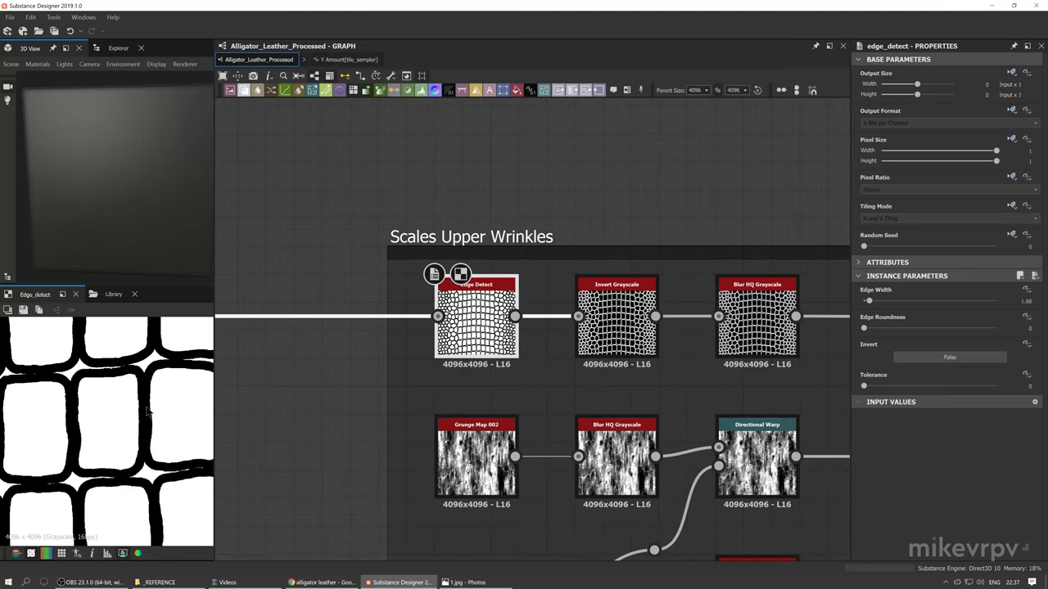
{"action": "double_click", "coordinate": [627, 347]}
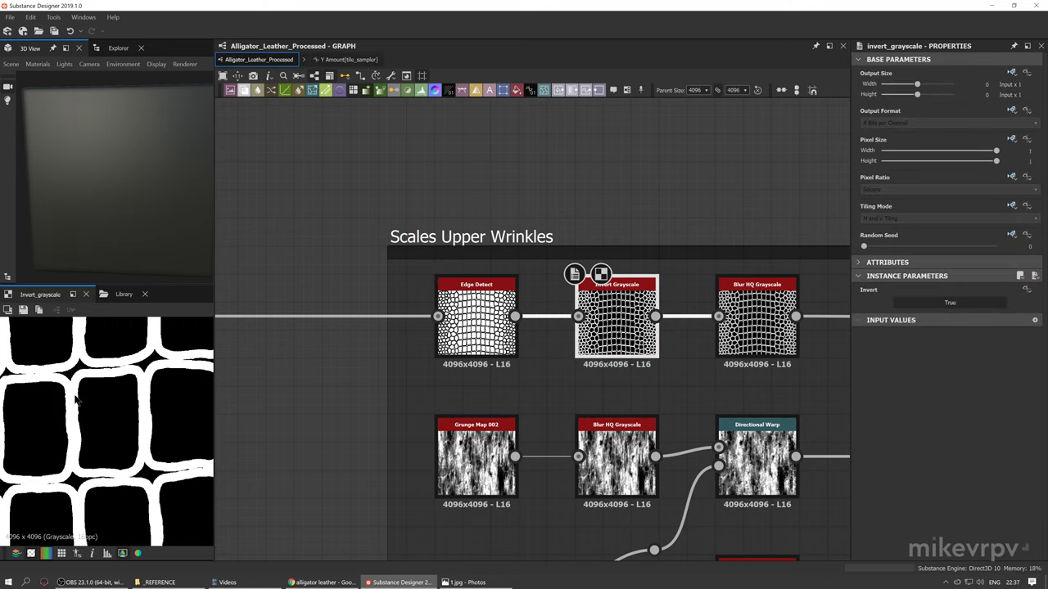
{"action": "middle_click_drag", "start_coordinate": [578, 401], "coordinate": [372, 384]}
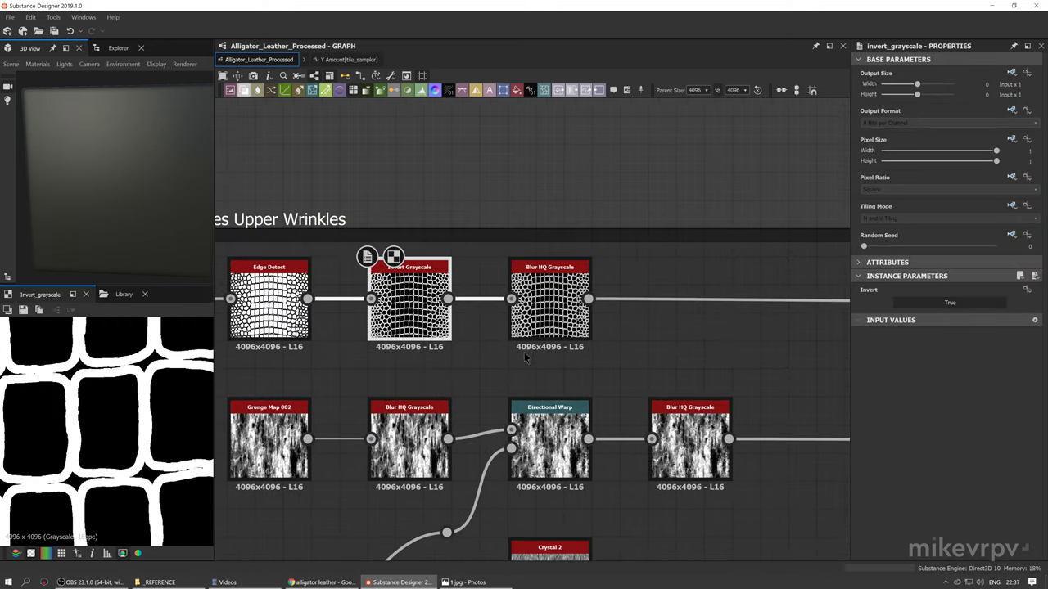
{"action": "double_click", "coordinate": [547, 319]}
{"action": "scroll", "coordinate": [129, 426], "scroll_direction": "down", "scroll_amount": 2}
{"action": "scroll", "coordinate": [553, 343], "scroll_direction": "down", "scroll_amount": 3}
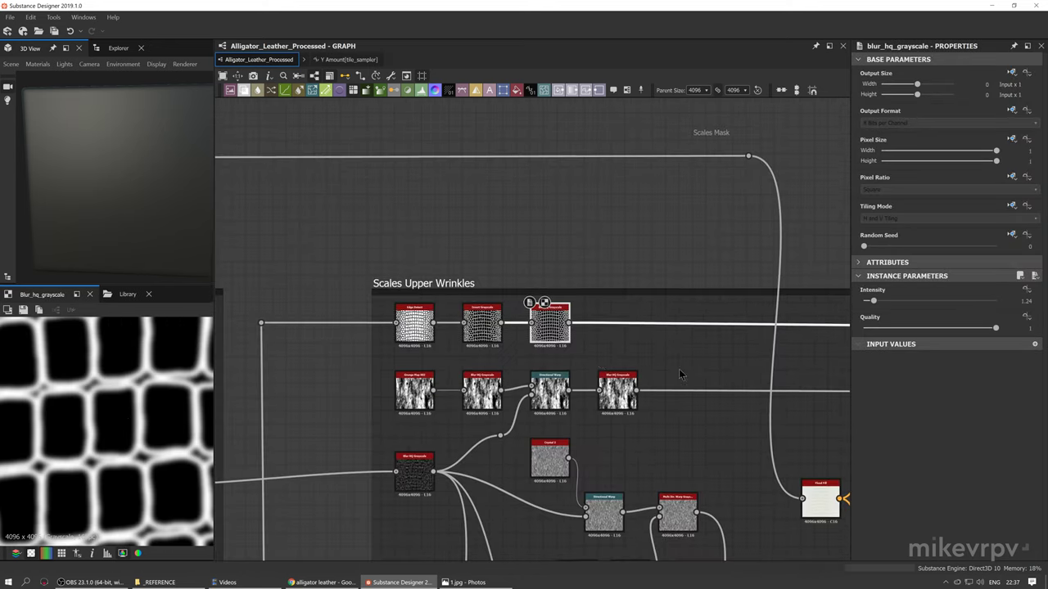
Follow the upper row's Blur HQ Grayscale output to the Blend beside the Edge wrinkles comment
{"action": "middle_click_drag", "start_coordinate": [819, 389], "coordinate": [585, 397]}
{"action": "middle_click_drag", "start_coordinate": [792, 407], "coordinate": [546, 350]}
{"action": "scroll", "coordinate": [547, 350], "scroll_direction": "down", "scroll_amount": 3}
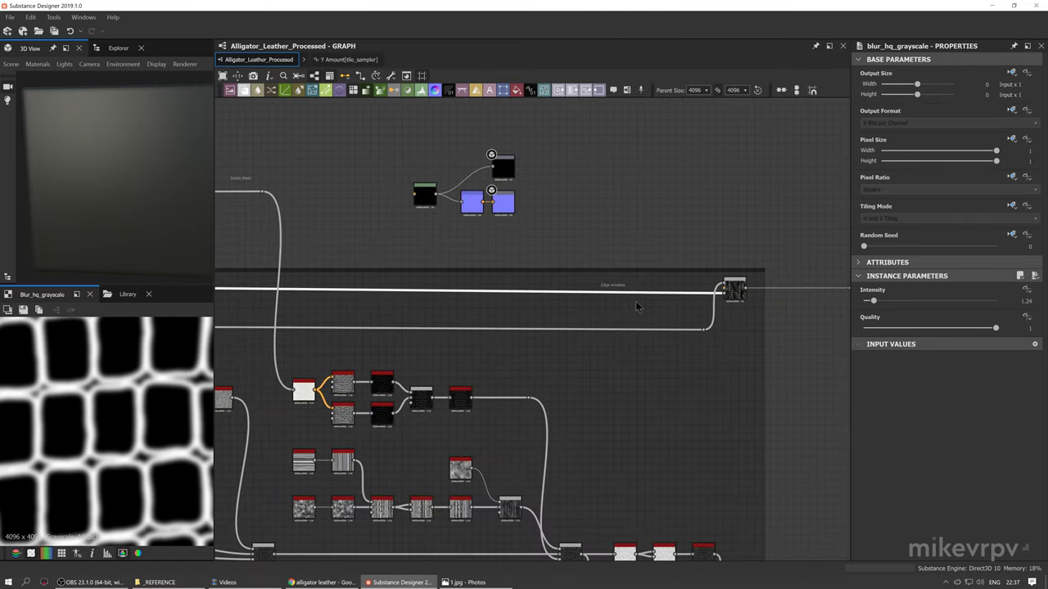
{"action": "middle_click_drag", "start_coordinate": [373, 320], "coordinate": [390, 293]}
{"action": "middle_click_drag", "start_coordinate": [502, 287], "coordinate": [729, 275]}
Preview the Grunge Map 002 node that starts the second row of Scales Upper Wrinkles and examine its streaks
{"action": "scroll", "coordinate": [314, 334], "scroll_direction": "up", "scroll_amount": 2}
{"action": "scroll", "coordinate": [314, 338], "scroll_direction": "up", "scroll_amount": 2}
{"action": "left_click", "coordinate": [305, 244]}
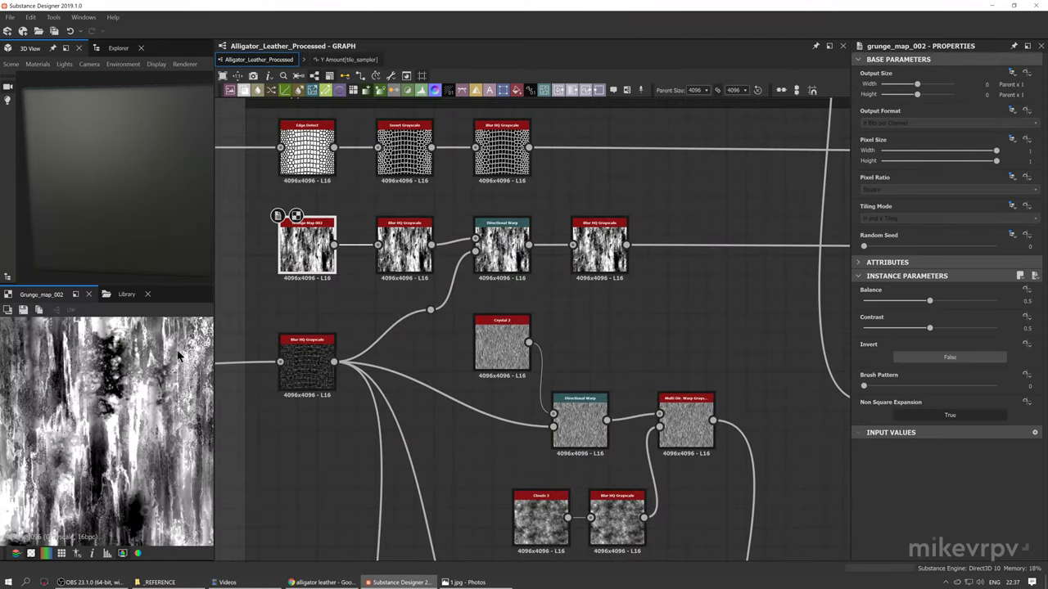
{"action": "scroll", "coordinate": [30, 407], "scroll_direction": "down", "scroll_amount": 2}
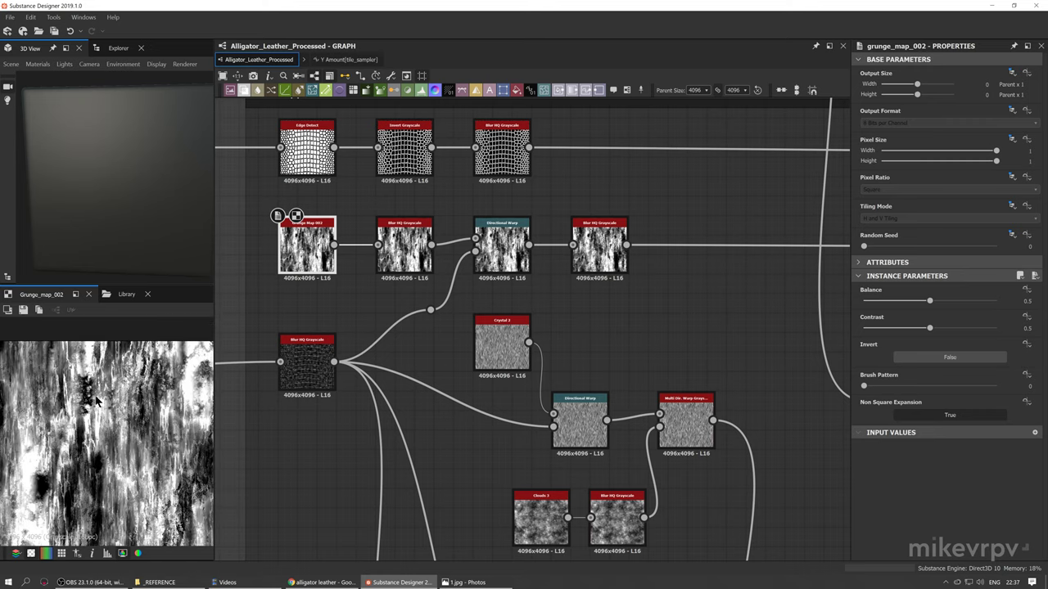
{"action": "scroll", "coordinate": [327, 227], "scroll_direction": "up", "scroll_amount": 2}
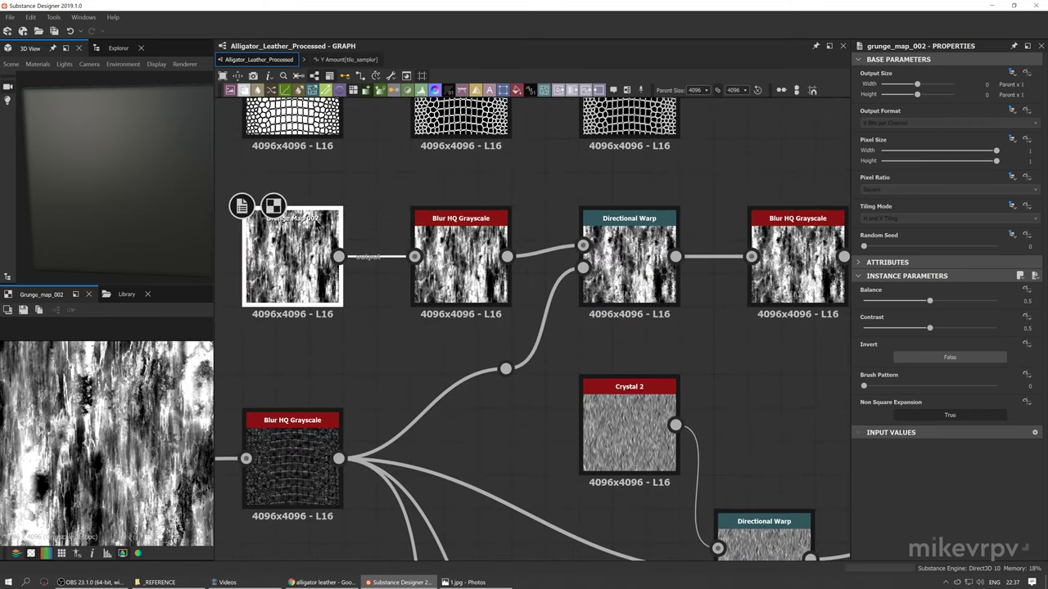
Preview the blurred grunge and its Directional Warp, tracing the warp's intensity input to the Blur HQ Grayscale below the row
{"action": "double_click", "coordinate": [437, 268]}
{"action": "middle_click_drag", "start_coordinate": [601, 303], "coordinate": [438, 291]}
{"action": "double_click", "coordinate": [439, 293]}
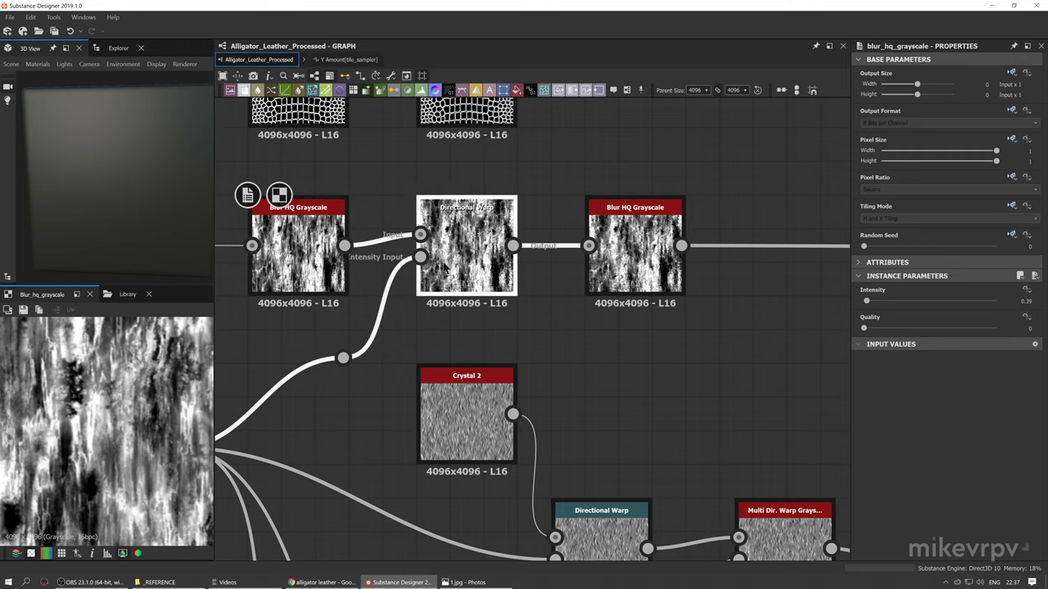
{"action": "middle_click_drag", "start_coordinate": [260, 373], "coordinate": [434, 350]}
{"action": "scroll", "coordinate": [521, 330], "scroll_direction": "down", "scroll_amount": 2}
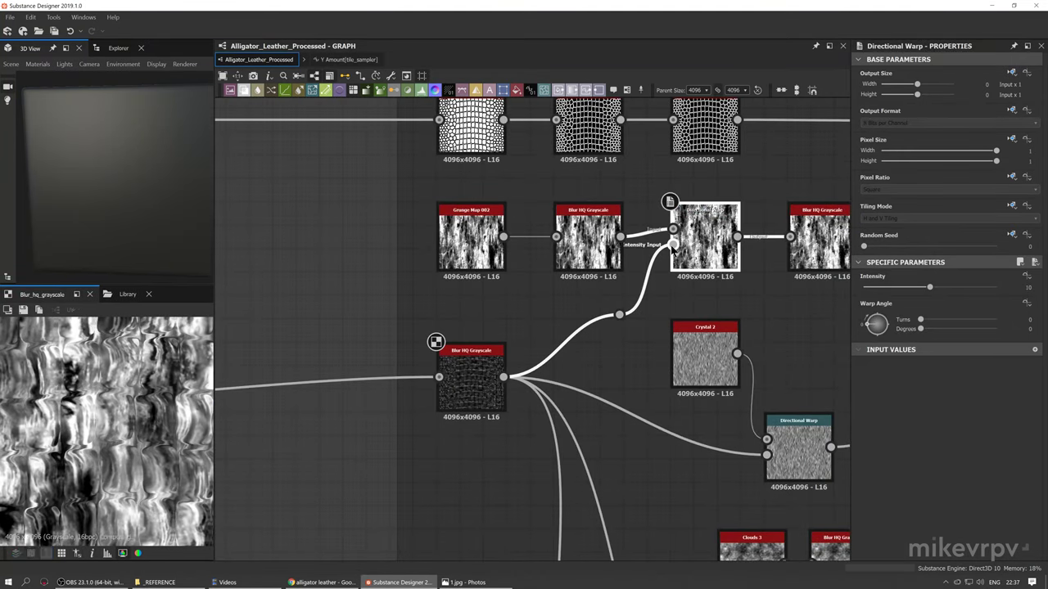
Preview the scale-pattern Blend node that feeds the Scales Upper Wrinkles frame and inspect its 2D output
{"action": "scroll", "coordinate": [665, 258], "scroll_direction": "up", "scroll_amount": 1}
{"action": "scroll", "coordinate": [400, 406], "scroll_direction": "down", "scroll_amount": 2}
{"action": "middle_click_drag", "start_coordinate": [400, 405], "coordinate": [659, 380]}
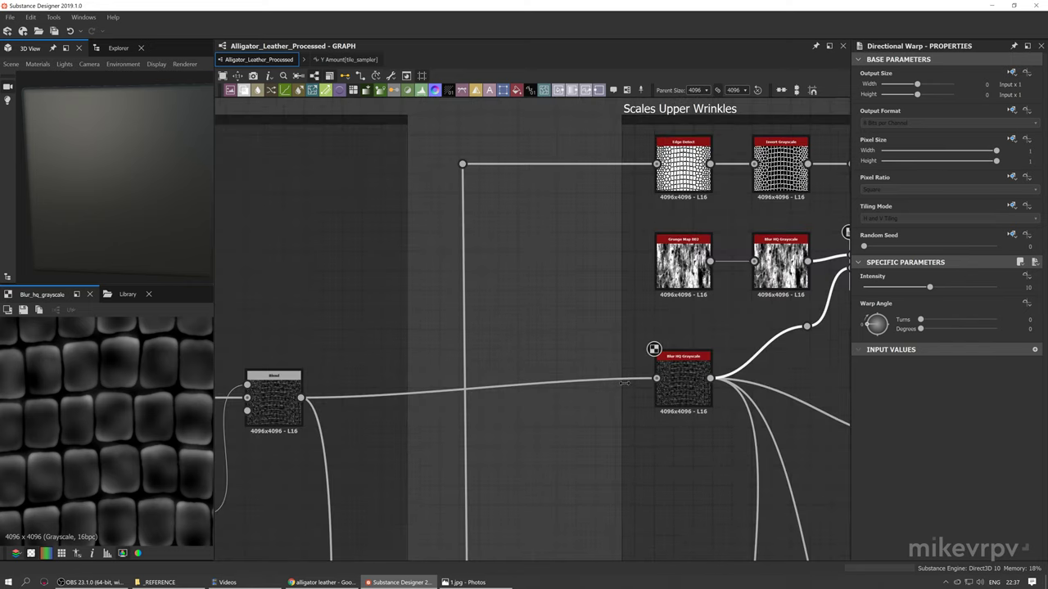
{"action": "middle_click_drag", "start_coordinate": [435, 404], "coordinate": [523, 390]}
{"action": "scroll", "coordinate": [374, 384], "scroll_direction": "down", "scroll_amount": 2}
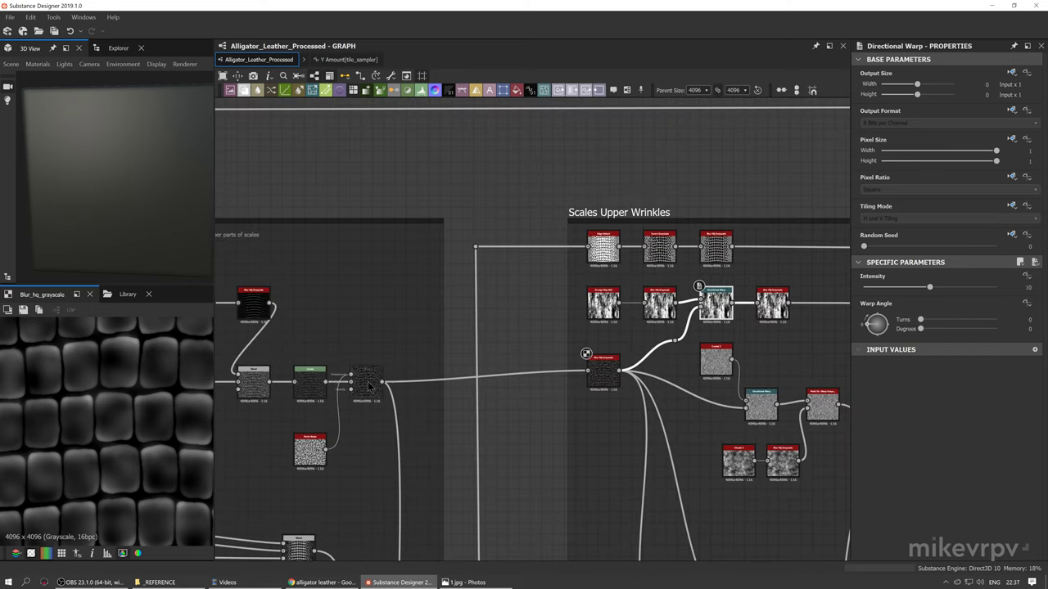
{"action": "left_click", "coordinate": [374, 384]}
{"action": "scroll", "coordinate": [141, 400], "scroll_direction": "down", "scroll_amount": 1}
{"action": "middle_click_drag", "start_coordinate": [510, 328], "coordinate": [778, 325]}
{"action": "scroll", "coordinate": [645, 317], "scroll_direction": "down", "scroll_amount": 3}
{"action": "middle_click_drag", "start_coordinate": [737, 370], "coordinate": [524, 279]}
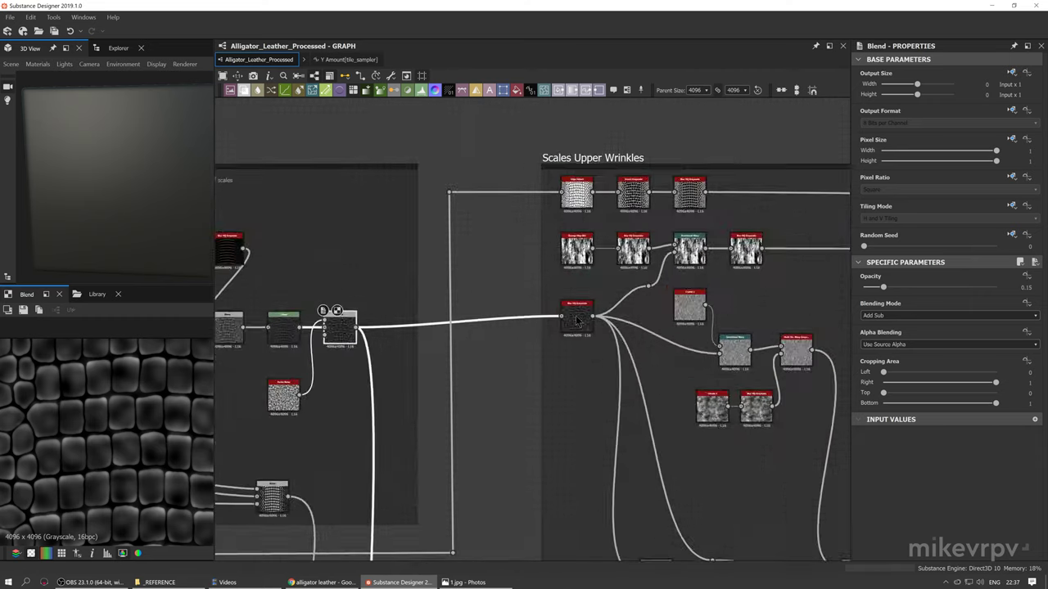
Preview the Blur HQ Grayscale node at the scale input of the Scales Upper Wrinkles frame and check its parameters
{"action": "scroll", "coordinate": [591, 317], "scroll_direction": "up", "scroll_amount": 5}
{"action": "double_click", "coordinate": [591, 317]}
{"action": "scroll", "coordinate": [120, 421], "scroll_direction": "up", "scroll_amount": 3}
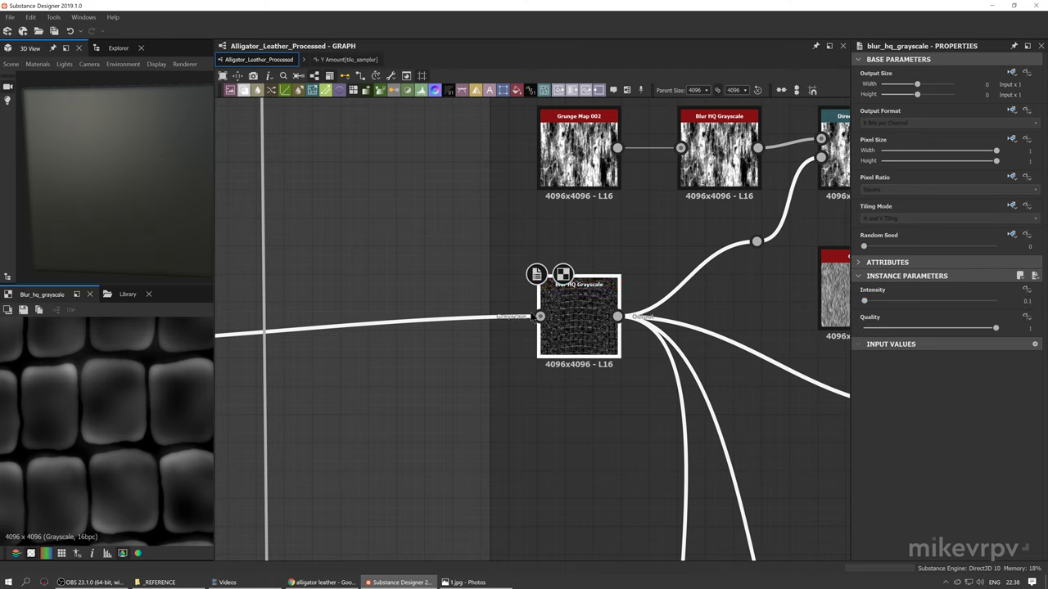
Compare the Directional Warp output with the blurred Grunge Map 002 that feeds it, up close in the 2D view
{"action": "middle_click_drag", "start_coordinate": [539, 317], "coordinate": [357, 354]}
{"action": "double_click", "coordinate": [677, 196]}
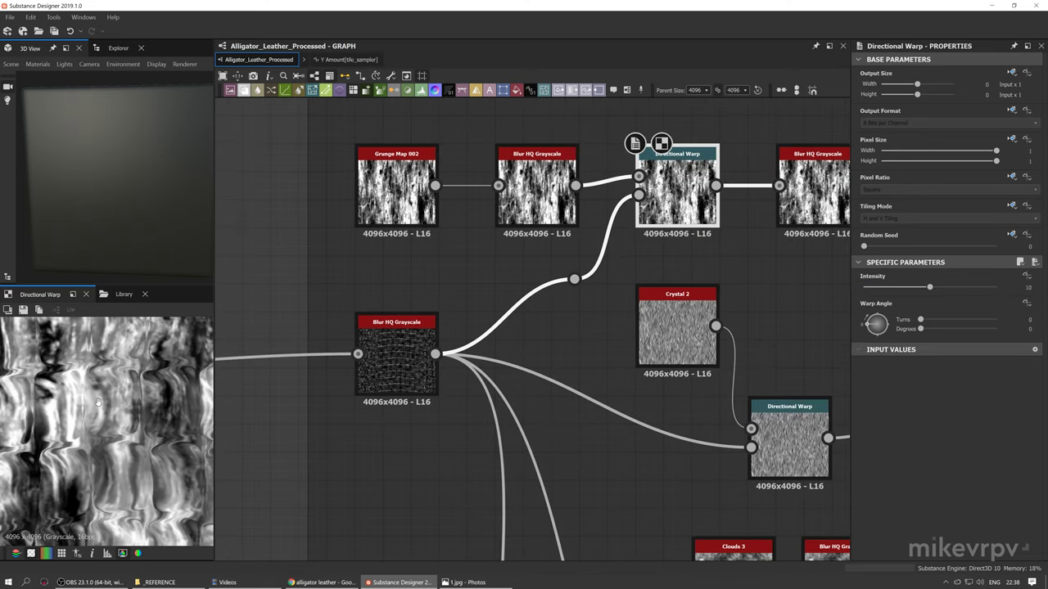
{"action": "scroll", "coordinate": [98, 402], "scroll_direction": "up", "scroll_amount": 3}
{"action": "double_click", "coordinate": [543, 214]}
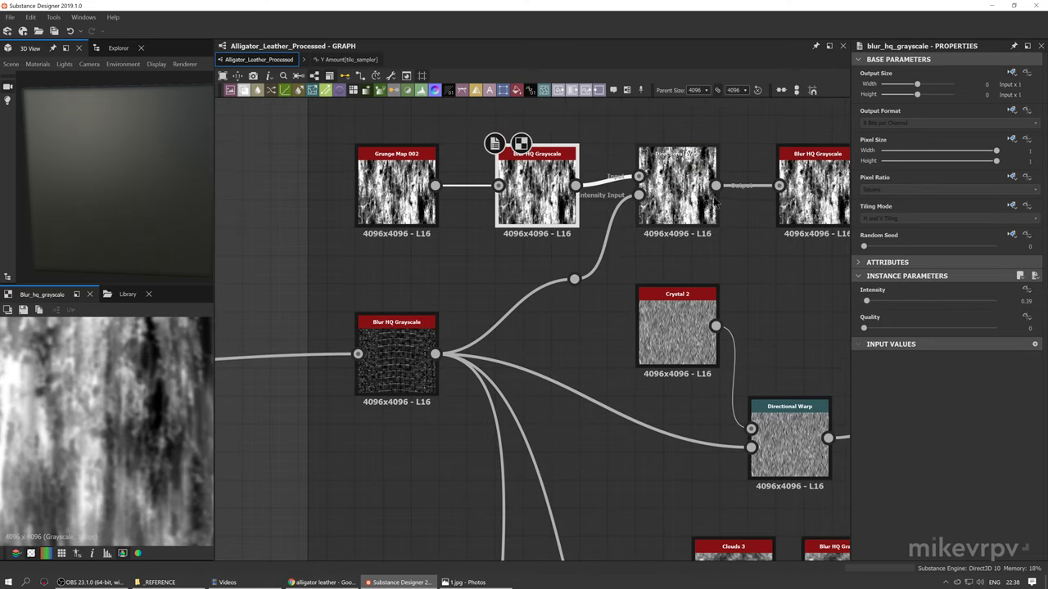
{"action": "double_click", "coordinate": [677, 197]}
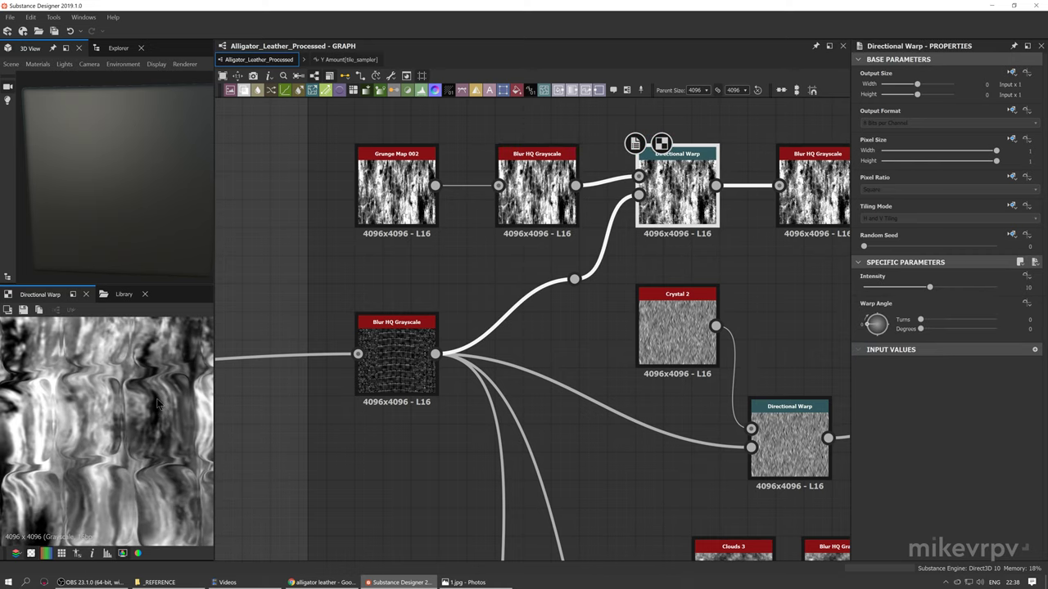
{"action": "middle_click_drag", "start_coordinate": [144, 416], "coordinate": [121, 399]}
{"action": "scroll", "coordinate": [118, 386], "scroll_direction": "up", "scroll_amount": 2}
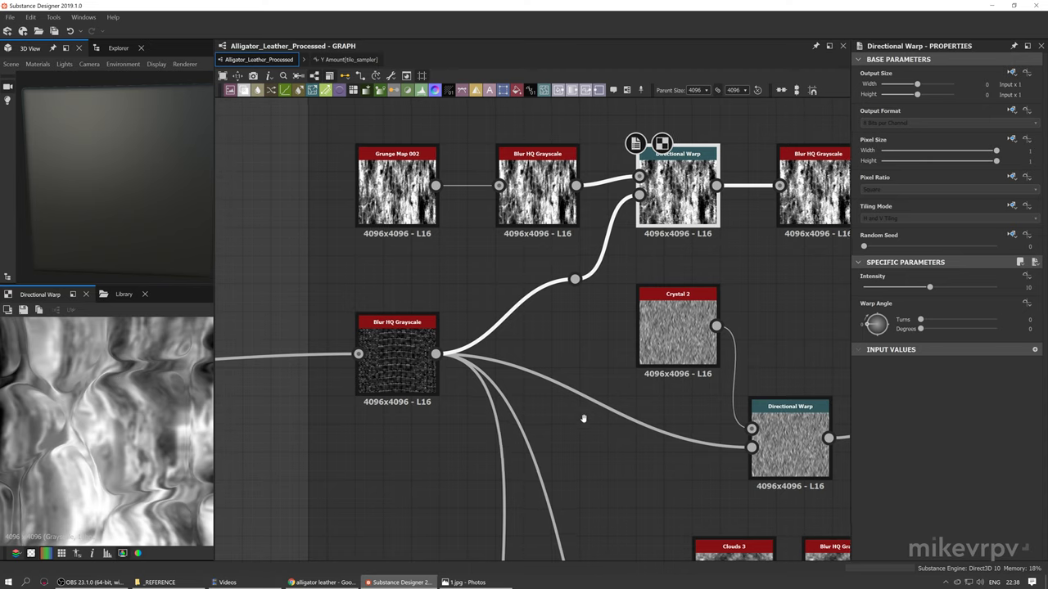
Preview the Blur HQ Grayscale node that follows the grunge Directional Warp
{"action": "scroll", "coordinate": [626, 386], "scroll_direction": "down", "scroll_amount": 2}
{"action": "double_click", "coordinate": [652, 333]}
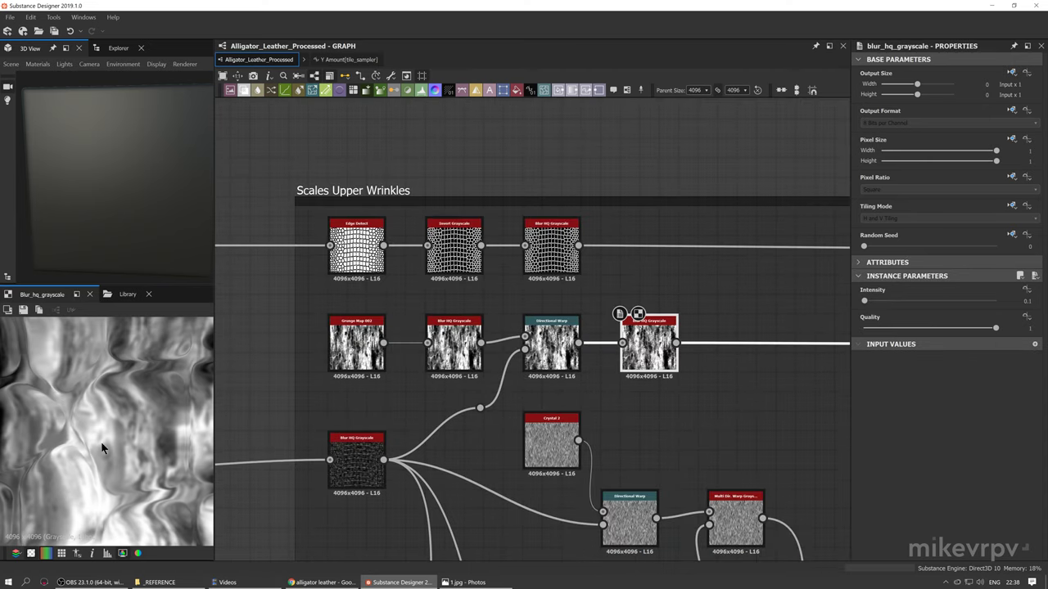
{"action": "middle_click_drag", "start_coordinate": [598, 368], "coordinate": [302, 411]}
Follow the warped grunge output to the Edge wrinkles Blend node and preview the blend and its mask input
{"action": "scroll", "coordinate": [704, 368], "scroll_direction": "down", "scroll_amount": 3}
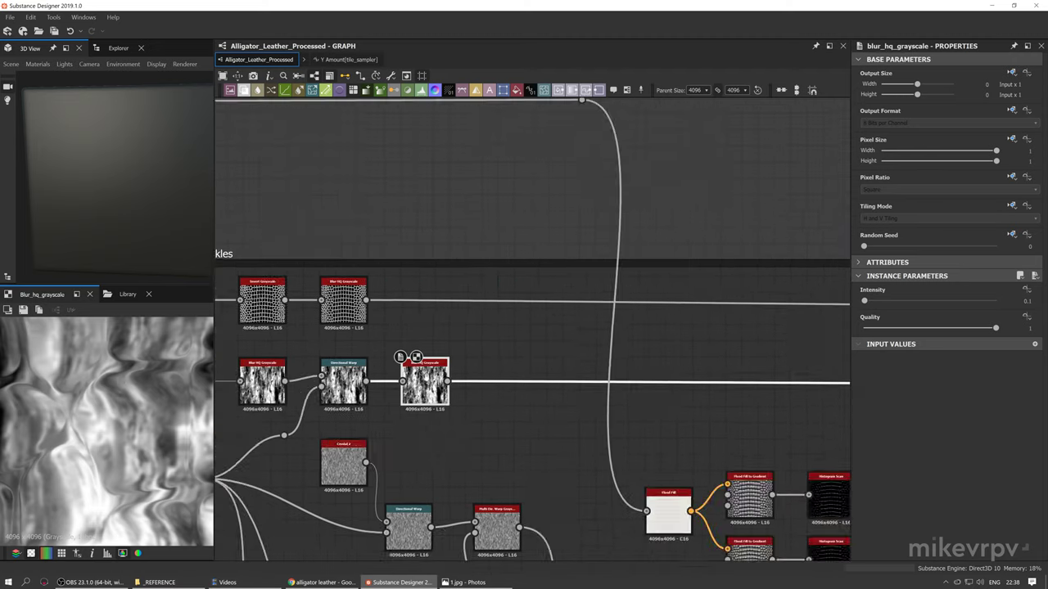
{"action": "middle_click_drag", "start_coordinate": [704, 368], "coordinate": [319, 348]}
{"action": "middle_click_drag", "start_coordinate": [521, 352], "coordinate": [264, 330]}
{"action": "scroll", "coordinate": [628, 298], "scroll_direction": "up", "scroll_amount": 2}
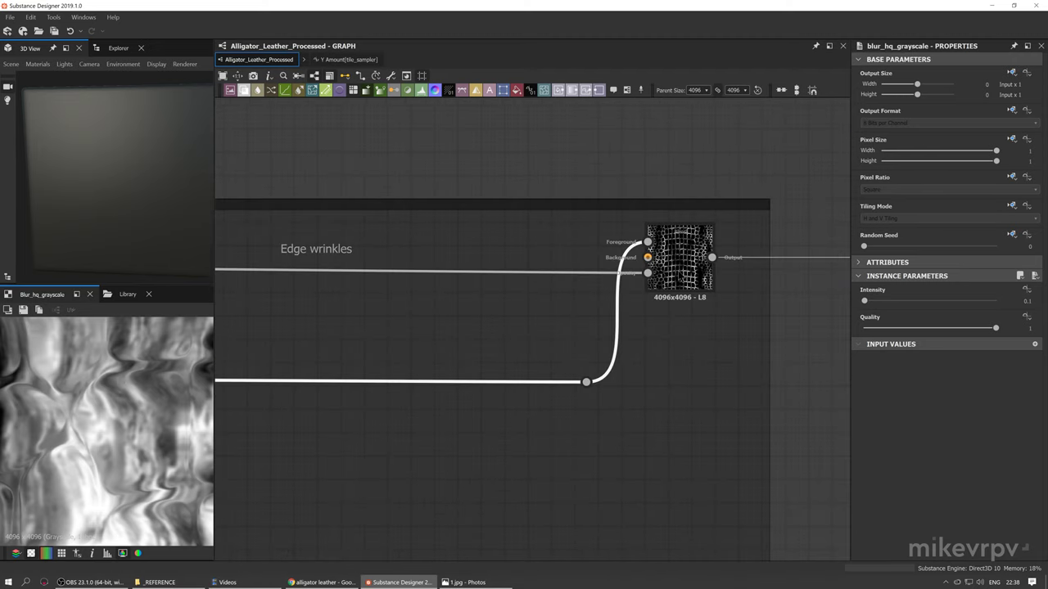
{"action": "double_click", "coordinate": [648, 278]}
{"action": "scroll", "coordinate": [644, 277], "scroll_direction": "up", "scroll_amount": 2}
{"action": "double_click", "coordinate": [640, 275]}
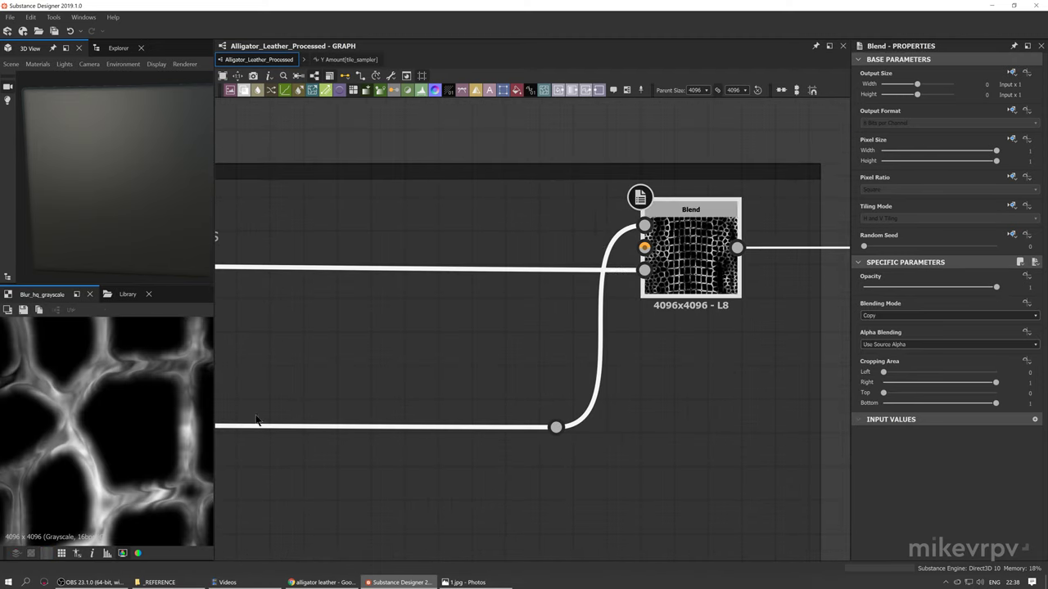
{"action": "scroll", "coordinate": [85, 391], "scroll_direction": "up", "scroll_amount": 1}
{"action": "scroll", "coordinate": [167, 334], "scroll_direction": "down", "scroll_amount": 2}
{"action": "scroll", "coordinate": [337, 330], "scroll_direction": "down", "scroll_amount": 2}
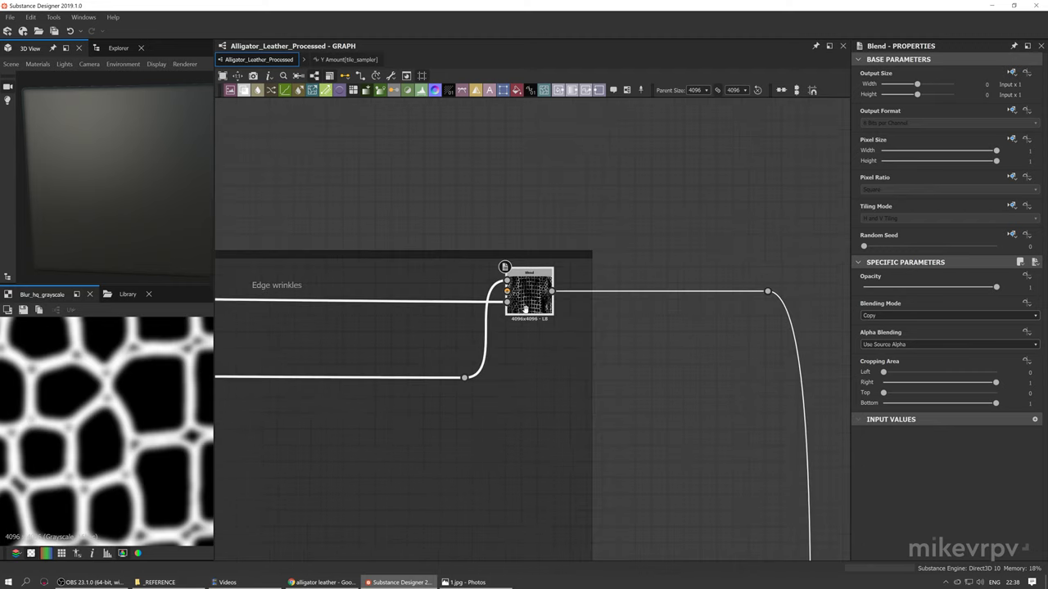
Trace the Edge wrinkles mask back to the Edge Detect, Invert Grayscale and Blur HQ Grayscale chain
{"action": "middle_click_drag", "start_coordinate": [393, 326], "coordinate": [786, 326]}
{"action": "middle_click_drag", "start_coordinate": [254, 314], "coordinate": [654, 337]}
{"action": "scroll", "coordinate": [352, 304], "scroll_direction": "down", "scroll_amount": 1}
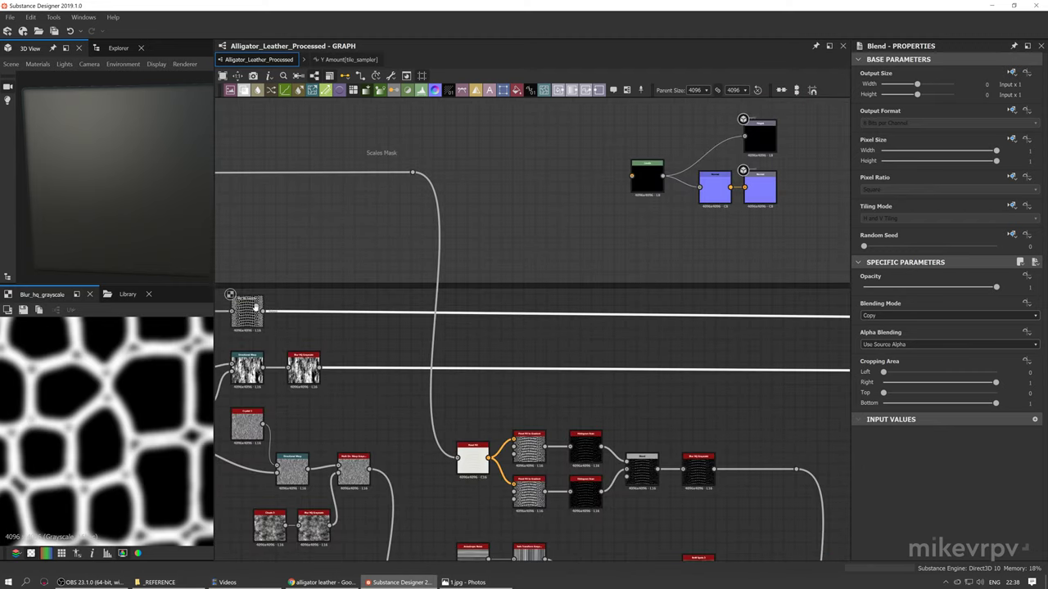
{"action": "middle_click_drag", "start_coordinate": [255, 308], "coordinate": [496, 317]}
{"action": "scroll", "coordinate": [496, 317], "scroll_direction": "up", "scroll_amount": 3}
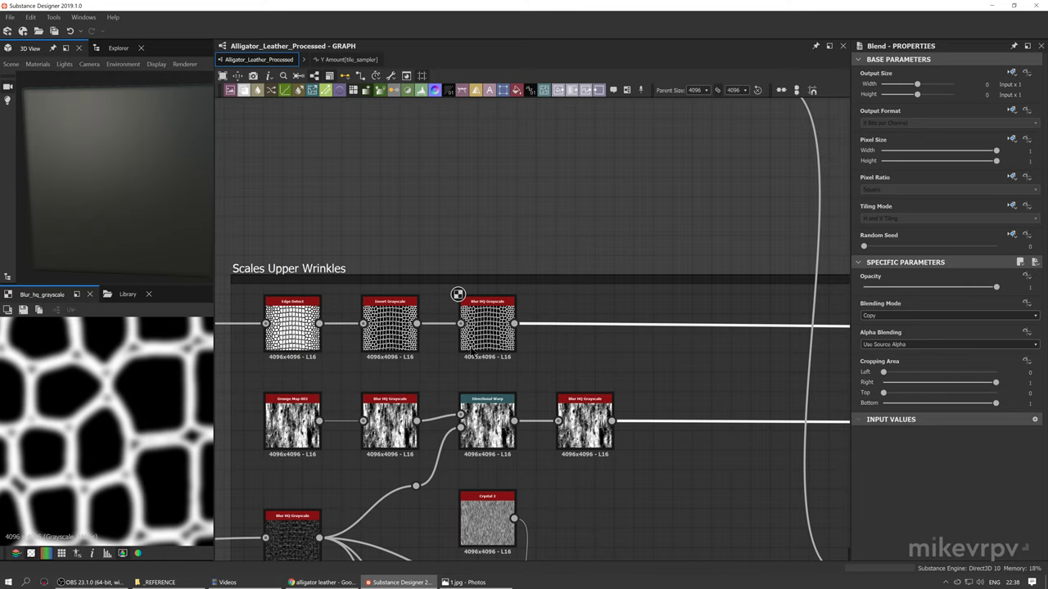
Preview the Edge wrinkles Blend node and examine the masked wrinkles between the scales up close in the 2D view
{"action": "scroll", "coordinate": [612, 345], "scroll_direction": "down", "scroll_amount": 3}
{"action": "middle_click_drag", "start_coordinate": [734, 362], "coordinate": [270, 352]}
{"action": "middle_click_drag", "start_coordinate": [640, 382], "coordinate": [269, 377]}
{"action": "scroll", "coordinate": [626, 313], "scroll_direction": "up", "scroll_amount": 4}
{"action": "double_click", "coordinate": [627, 315]}
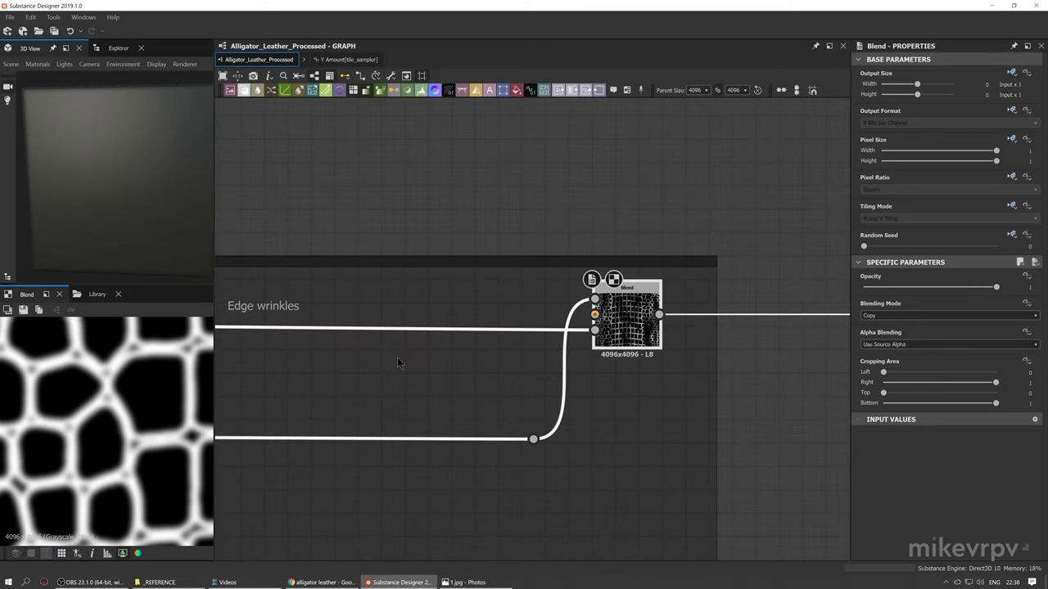
{"action": "scroll", "coordinate": [148, 364], "scroll_direction": "up", "scroll_amount": 5}
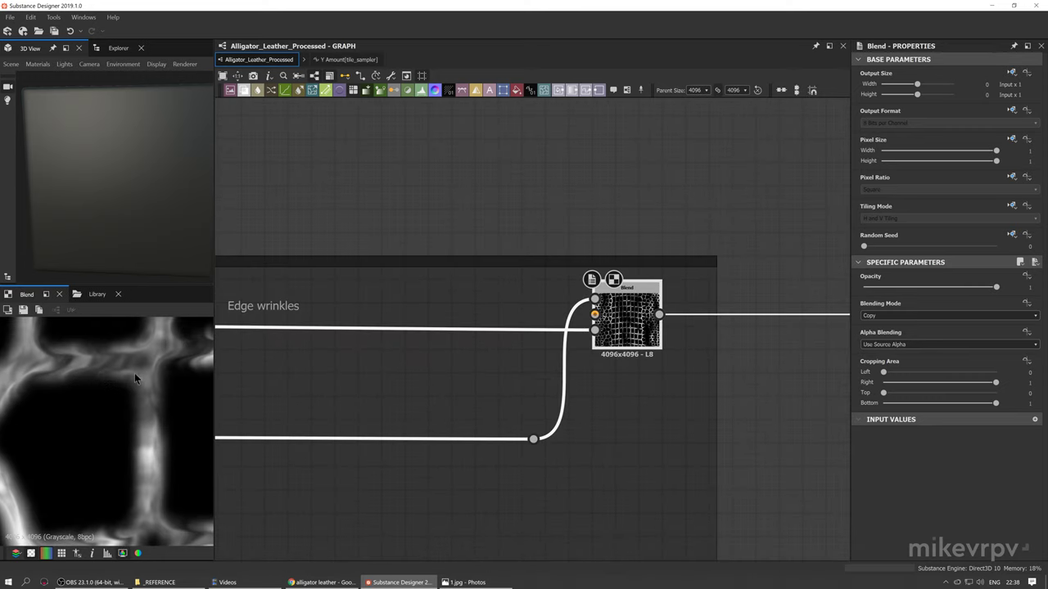
{"action": "scroll", "coordinate": [133, 410], "scroll_direction": "down", "scroll_amount": 3}
{"action": "scroll", "coordinate": [131, 426], "scroll_direction": "up", "scroll_amount": 2}
{"action": "scroll", "coordinate": [129, 419], "scroll_direction": "down", "scroll_amount": 2}
{"action": "scroll", "coordinate": [120, 444], "scroll_direction": "up", "scroll_amount": 4}
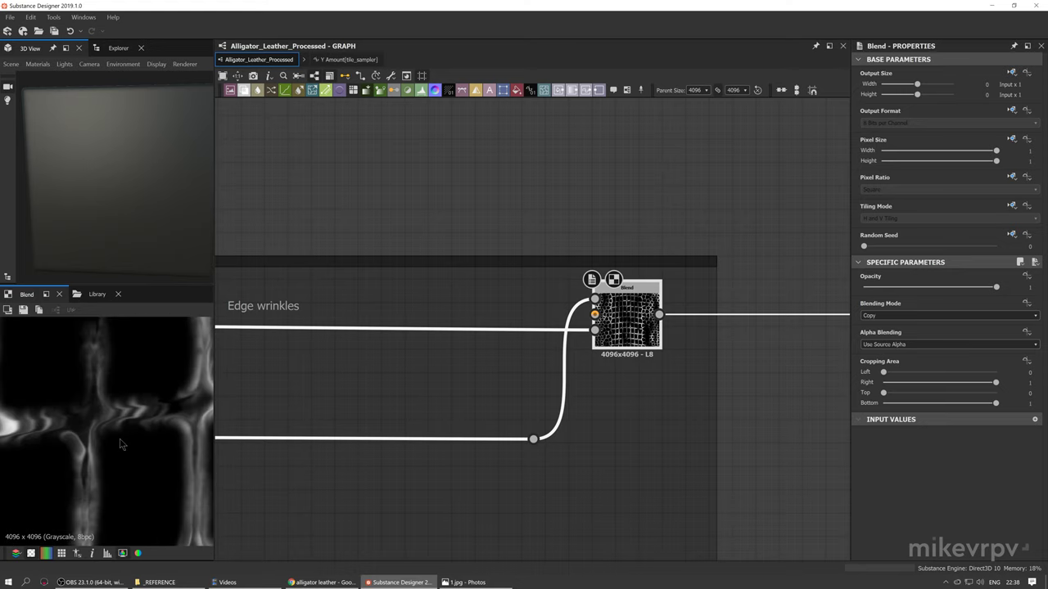
{"action": "scroll", "coordinate": [570, 370], "scroll_direction": "down", "scroll_amount": 5}
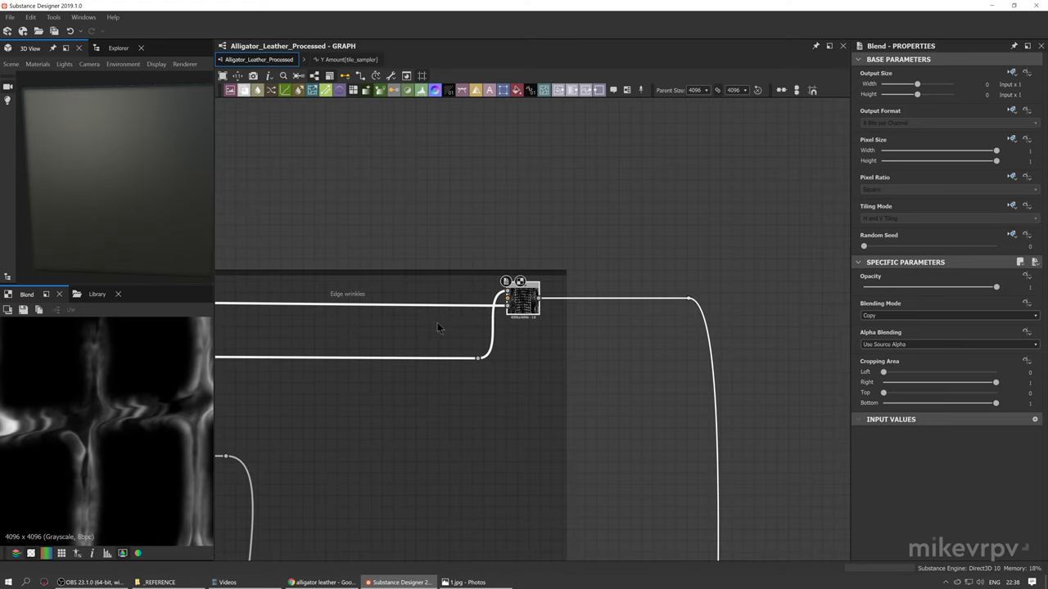
Return to the blurred scale pattern entering Scales Upper Wrinkles, preview it, and trace its incoming and outgoing connections
{"action": "scroll", "coordinate": [603, 322], "scroll_direction": "down", "scroll_amount": 1}
{"action": "scroll", "coordinate": [606, 303], "scroll_direction": "up", "scroll_amount": 2}
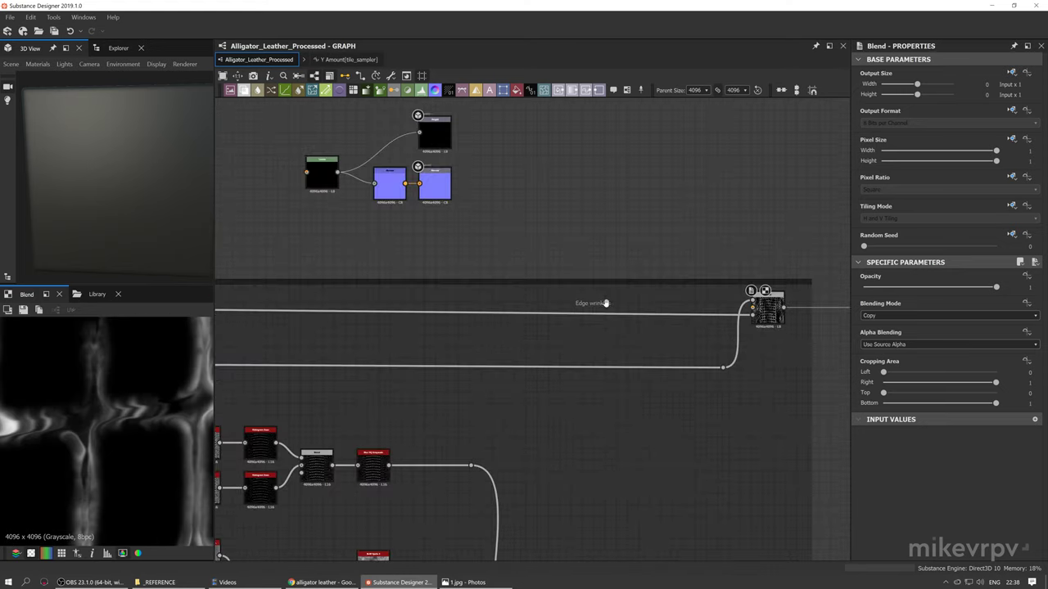
{"action": "middle_click_drag", "start_coordinate": [235, 406], "coordinate": [469, 379]}
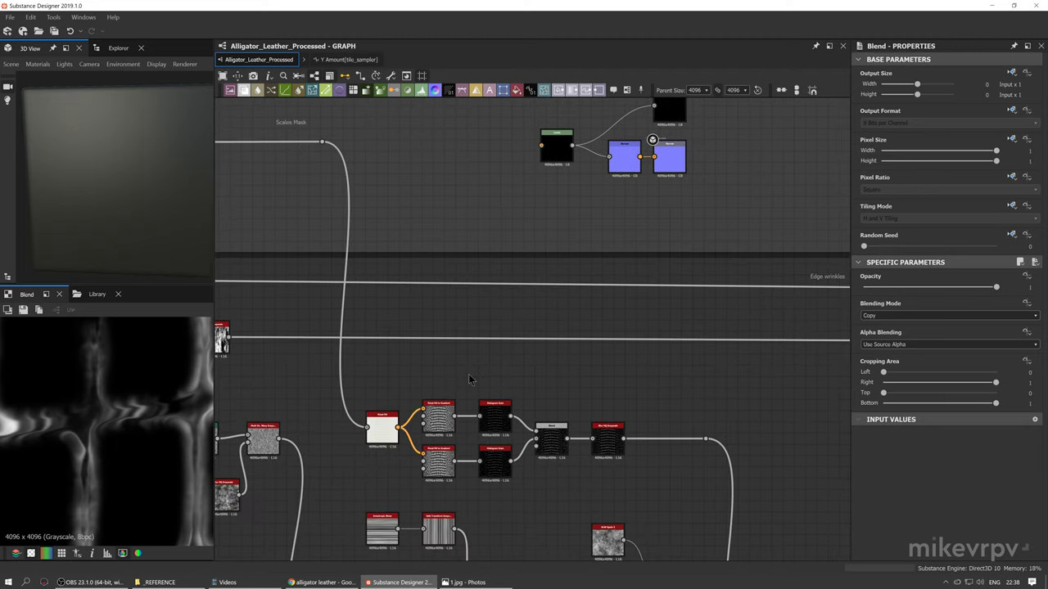
{"action": "scroll", "coordinate": [470, 379], "scroll_direction": "down", "scroll_amount": 2}
{"action": "middle_click_drag", "start_coordinate": [365, 387], "coordinate": [511, 358]}
{"action": "scroll", "coordinate": [512, 357], "scroll_direction": "left", "scroll_amount": 5}
{"action": "scroll", "coordinate": [544, 356], "scroll_direction": "up", "scroll_amount": 5}
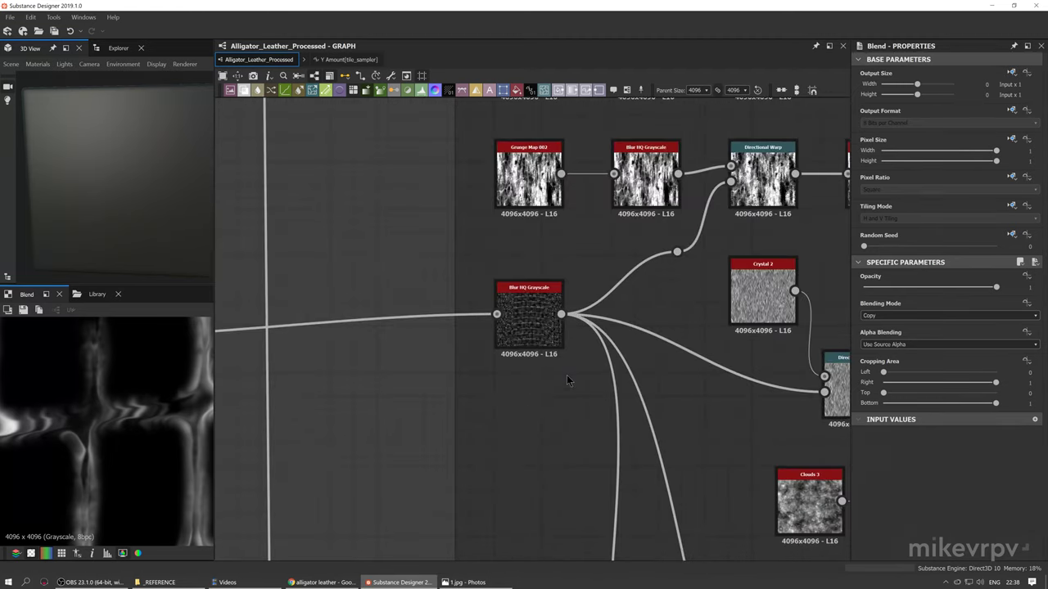
{"action": "scroll", "coordinate": [567, 379], "scroll_direction": "down", "scroll_amount": 6}
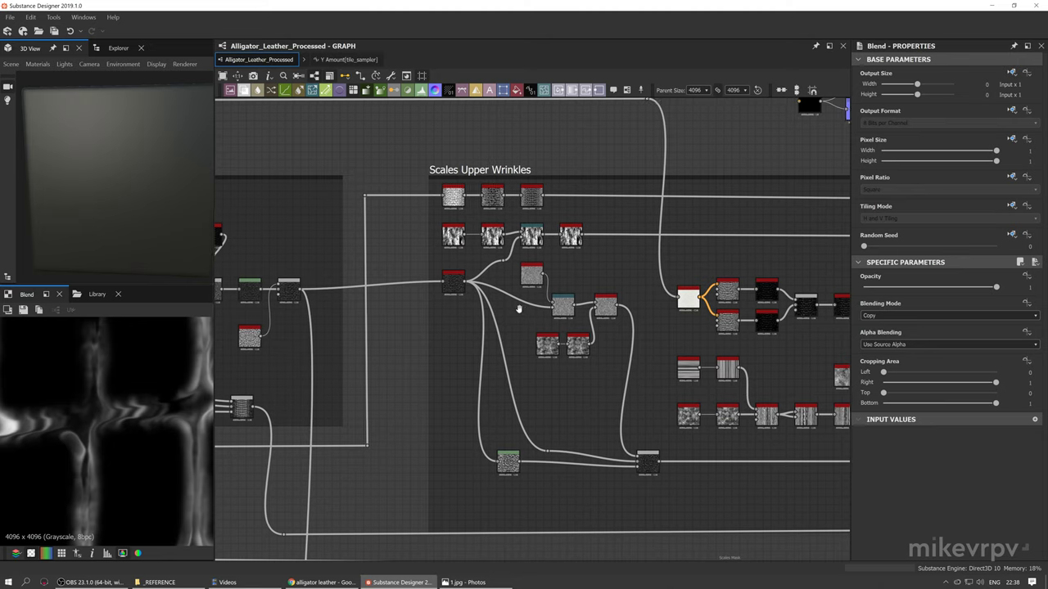
{"action": "scroll", "coordinate": [518, 308], "scroll_direction": "up", "scroll_amount": 4}
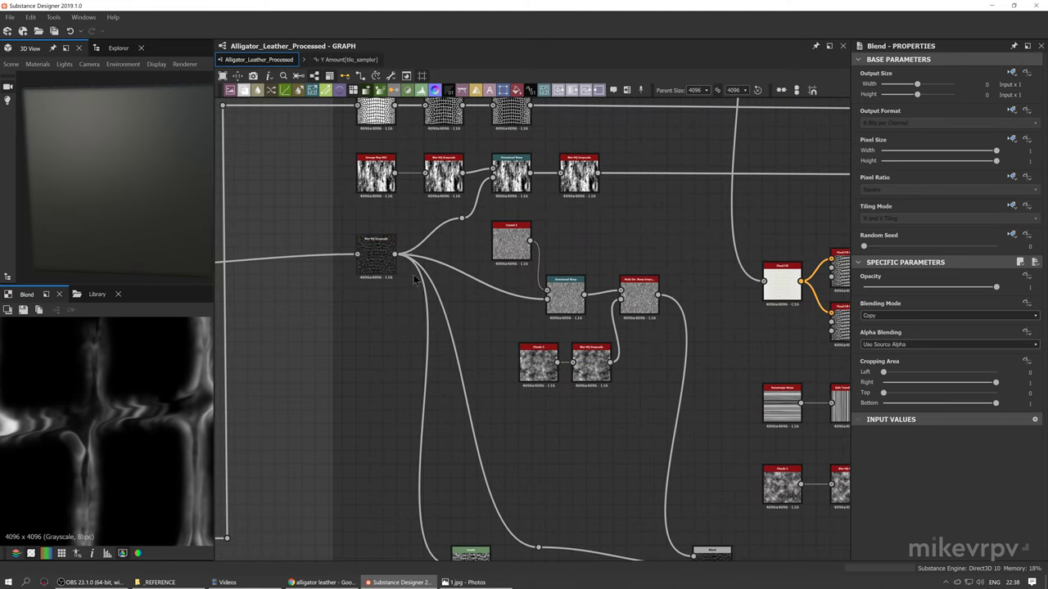
{"action": "scroll", "coordinate": [414, 281], "scroll_direction": "down", "scroll_amount": 3}
{"action": "scroll", "coordinate": [352, 230], "scroll_direction": "up", "scroll_amount": 3}
{"action": "left_click", "coordinate": [336, 220]}
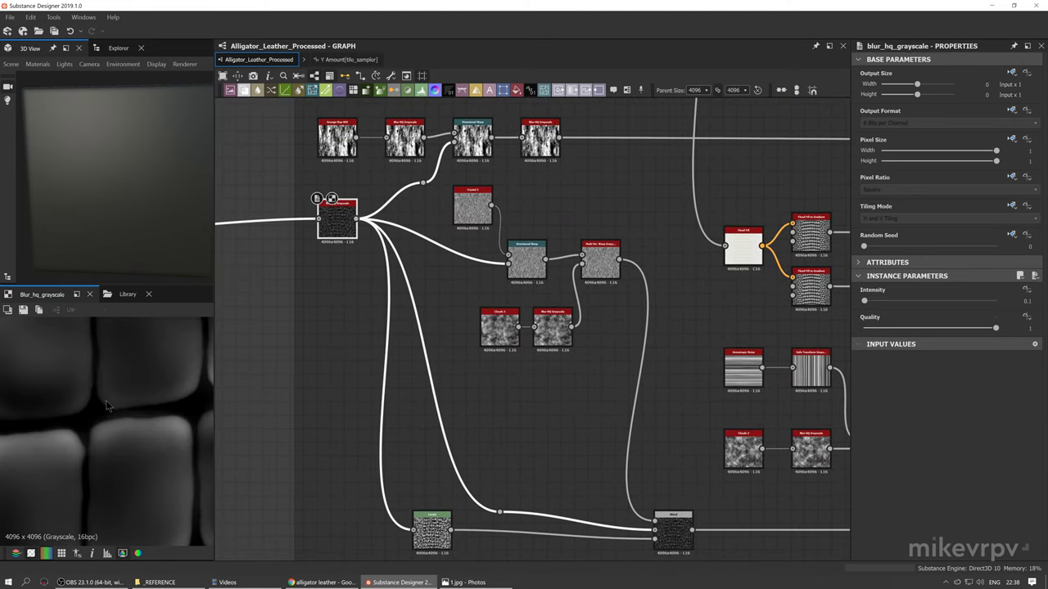
{"action": "middle_click_drag", "start_coordinate": [364, 324], "coordinate": [551, 330]}
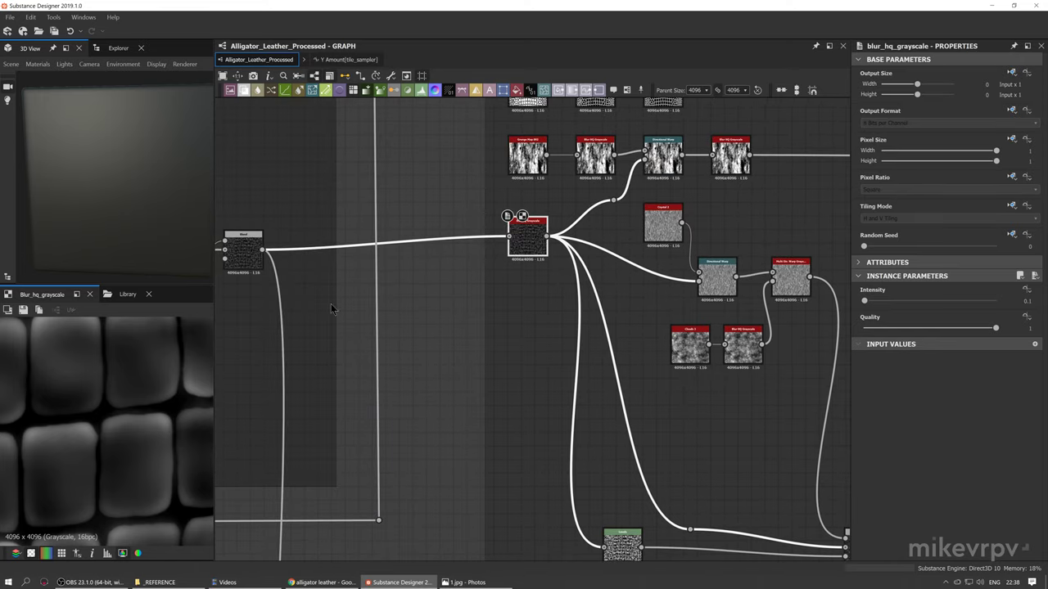
Preview the Crystal 2 noise node and inspect its pattern in the 2D view
{"action": "middle_click_drag", "start_coordinate": [620, 338], "coordinate": [524, 344]}
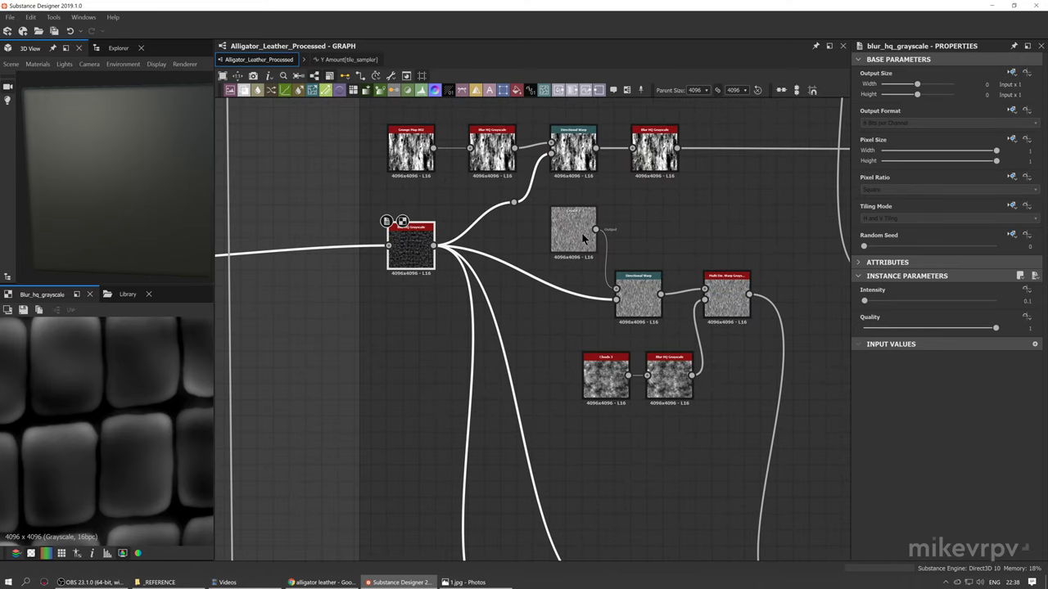
{"action": "scroll", "coordinate": [581, 235], "scroll_direction": "up", "scroll_amount": 4}
{"action": "left_click", "coordinate": [569, 233]}
{"action": "mouse_move", "coordinate": [146, 393]}
{"action": "middle_mouse_down"}
{"action": "mouse_move", "coordinate": [138, 389]}
{"action": "mouse_move", "coordinate": [164, 382]}
{"action": "mouse_move", "coordinate": [83, 363]}
{"action": "middle_mouse_up"}
{"action": "middle_click_drag", "start_coordinate": [107, 411], "coordinate": [93, 361]}
{"action": "middle_click_drag", "start_coordinate": [160, 474], "coordinate": [120, 438]}
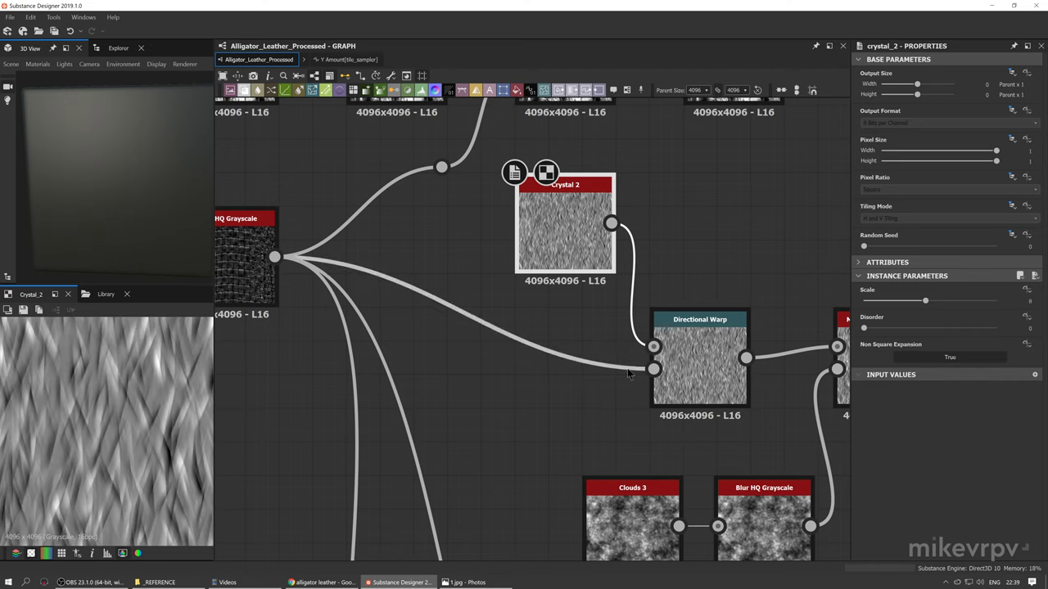
Preview the Directional Warp that distorts Crystal 2 with the blurred scale pattern and check its settings
{"action": "middle_click_drag", "start_coordinate": [703, 367], "coordinate": [687, 334]}
{"action": "left_click", "coordinate": [687, 334]}
{"action": "double_click", "coordinate": [688, 334]}
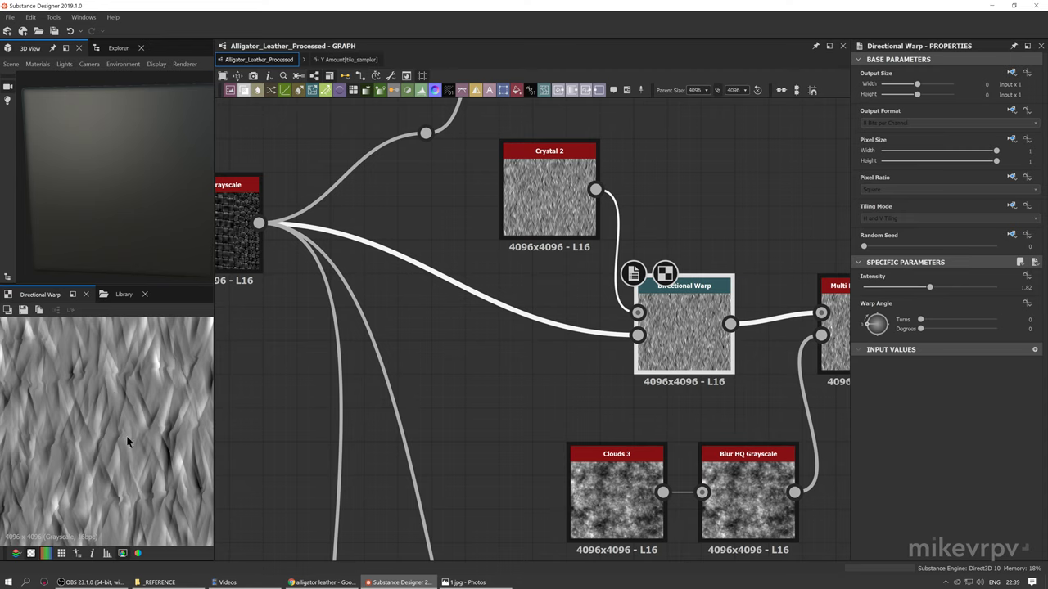
{"action": "scroll", "coordinate": [127, 442], "scroll_direction": "down", "scroll_amount": 2}
{"action": "middle_click_drag", "start_coordinate": [720, 343], "coordinate": [610, 296]}
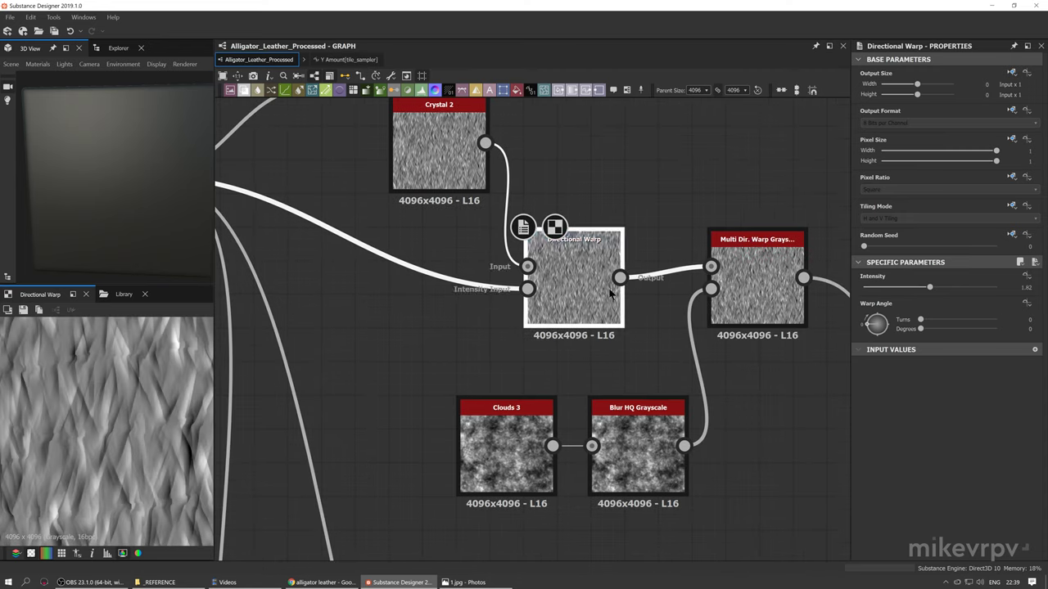
Inspect the Clouds 3 node and its Blur HQ Grayscale, which drive the Multi Directional Warp intensity
{"action": "middle_click_drag", "start_coordinate": [773, 295], "coordinate": [738, 267]}
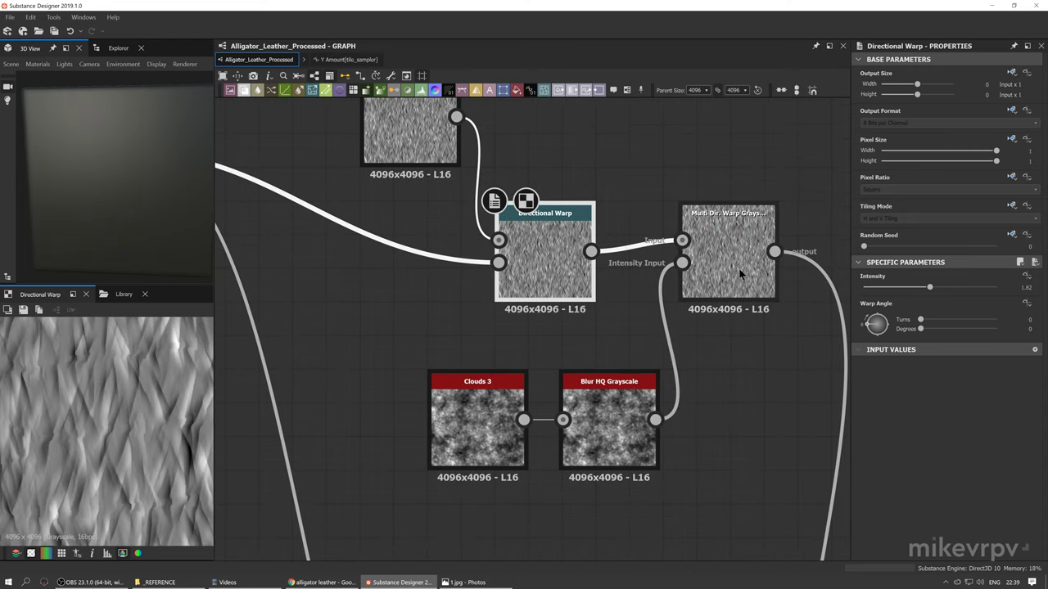
{"action": "left_click", "coordinate": [490, 426]}
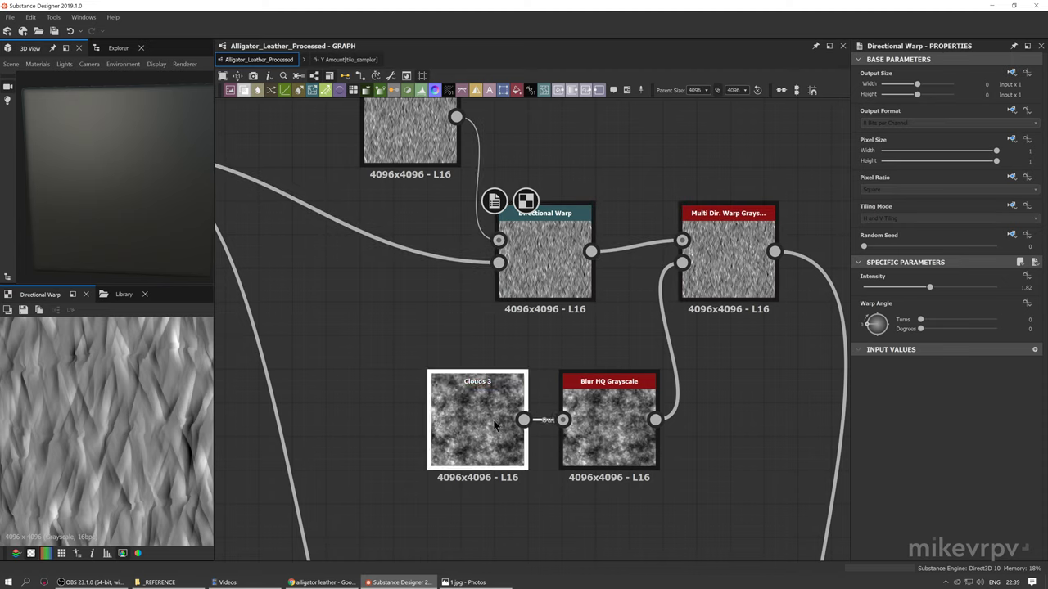
{"action": "double_click", "coordinate": [595, 450]}
Compare the Multi Directional Warp Grayscale output with the Directional Warp that feeds it in the 2D view
{"action": "double_click", "coordinate": [741, 236]}
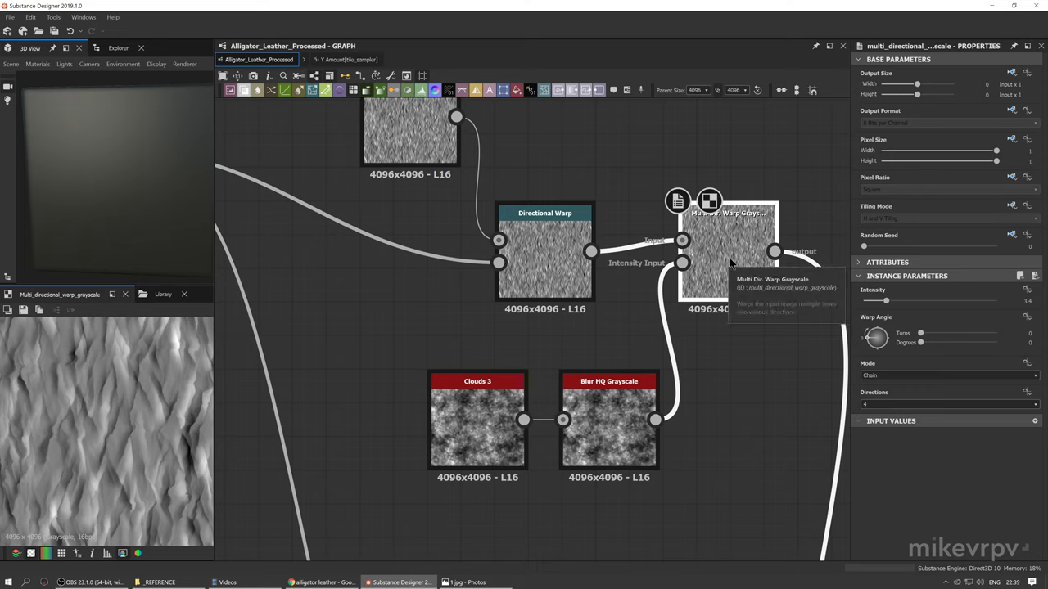
{"action": "scroll", "coordinate": [165, 364], "scroll_direction": "up", "scroll_amount": 3}
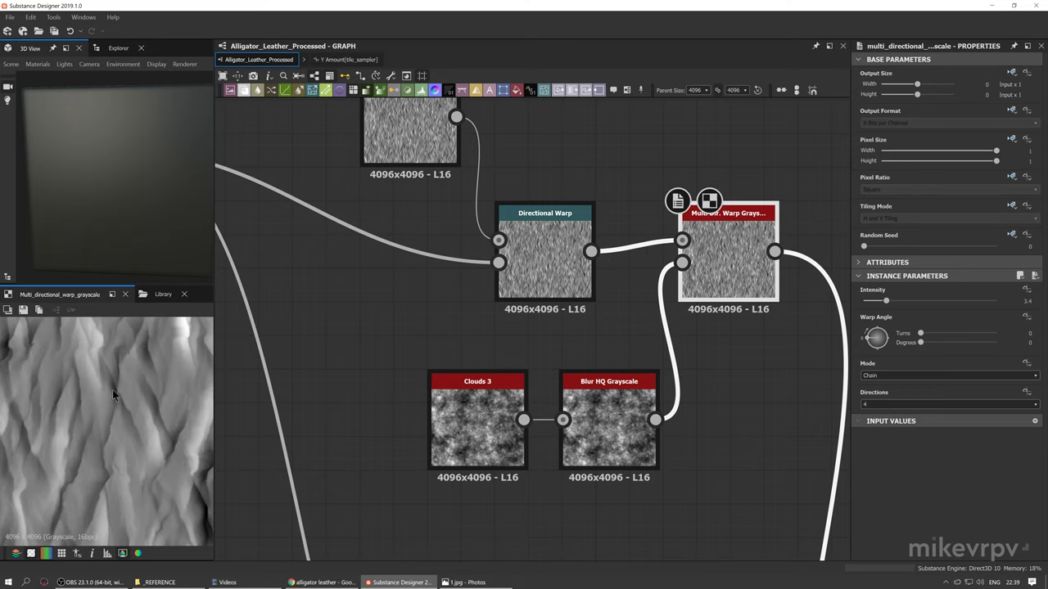
{"action": "double_click", "coordinate": [546, 241]}
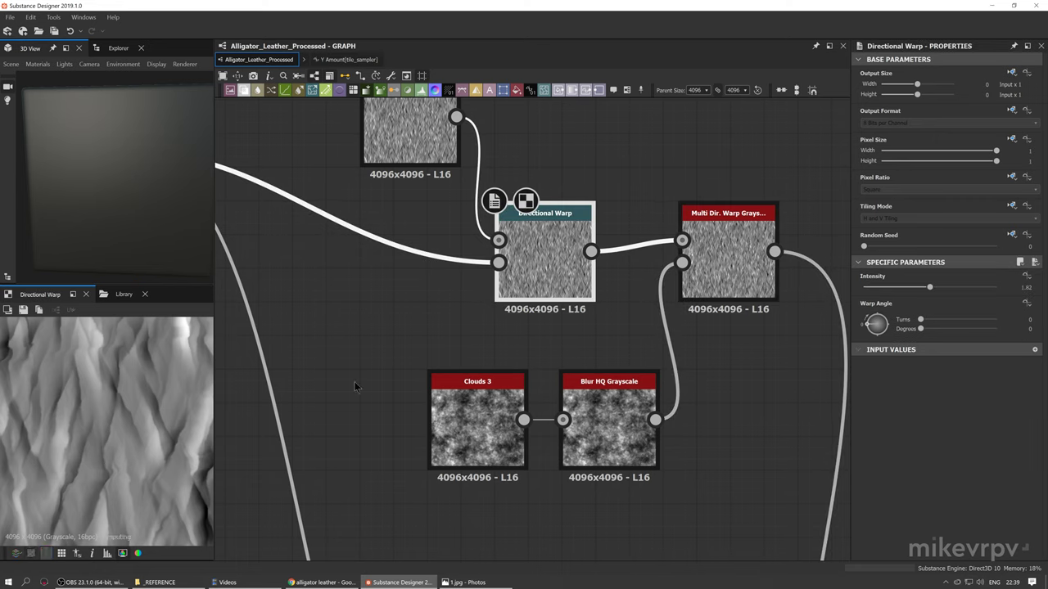
Preview the Multi Directional Warp Grayscale node and examine its warped crystal pattern across the 2D view
{"action": "double_click", "coordinate": [713, 304]}
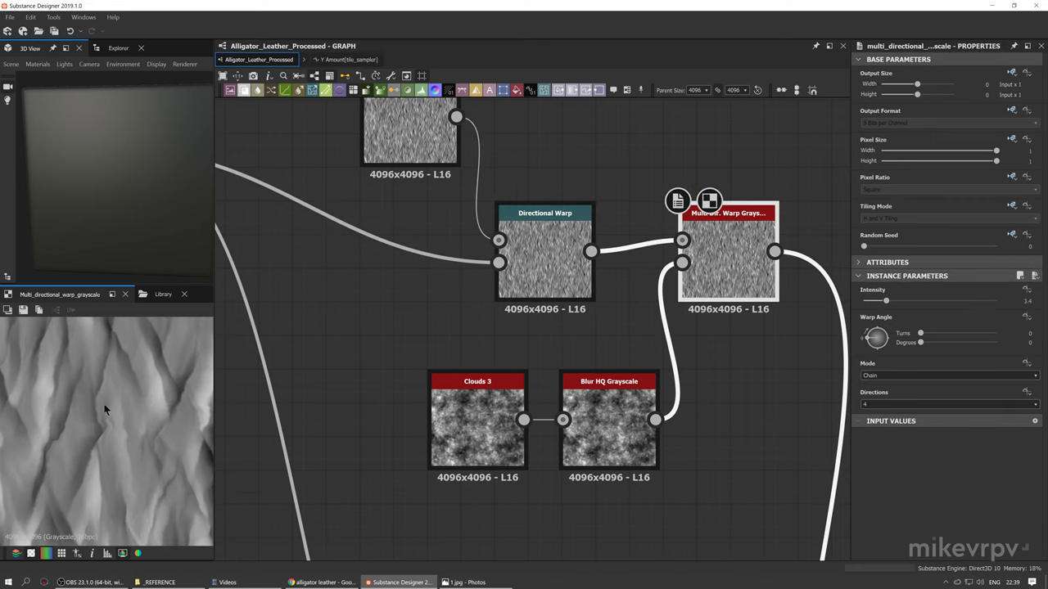
{"action": "middle_click_drag", "start_coordinate": [100, 432], "coordinate": [51, 385]}
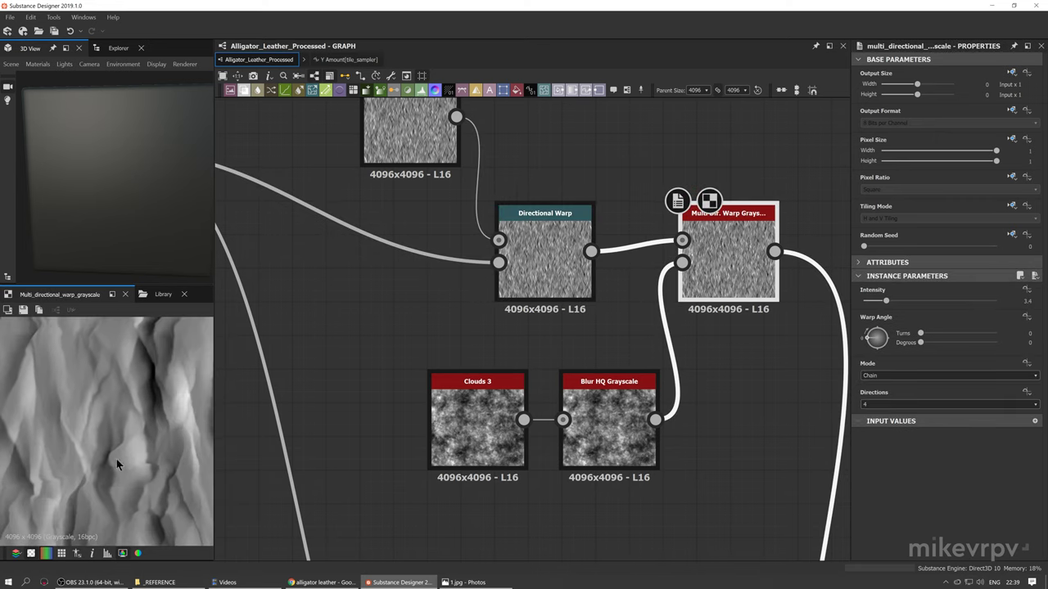
{"action": "scroll", "coordinate": [120, 471], "scroll_direction": "down", "scroll_amount": 2}
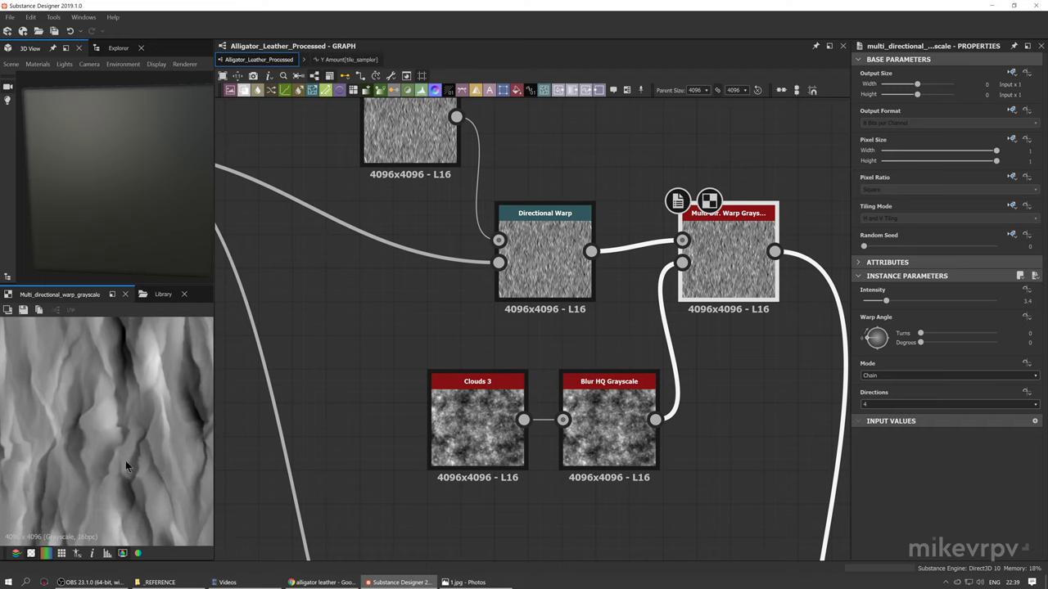
{"action": "scroll", "coordinate": [569, 424], "scroll_direction": "down", "scroll_amount": 3}
Preview the Levels node that masks the Overlay Blend and inspect its bright scale edges up close
{"action": "middle_click_drag", "start_coordinate": [571, 515], "coordinate": [550, 313]}
{"action": "scroll", "coordinate": [561, 386], "scroll_direction": "down", "scroll_amount": 3}
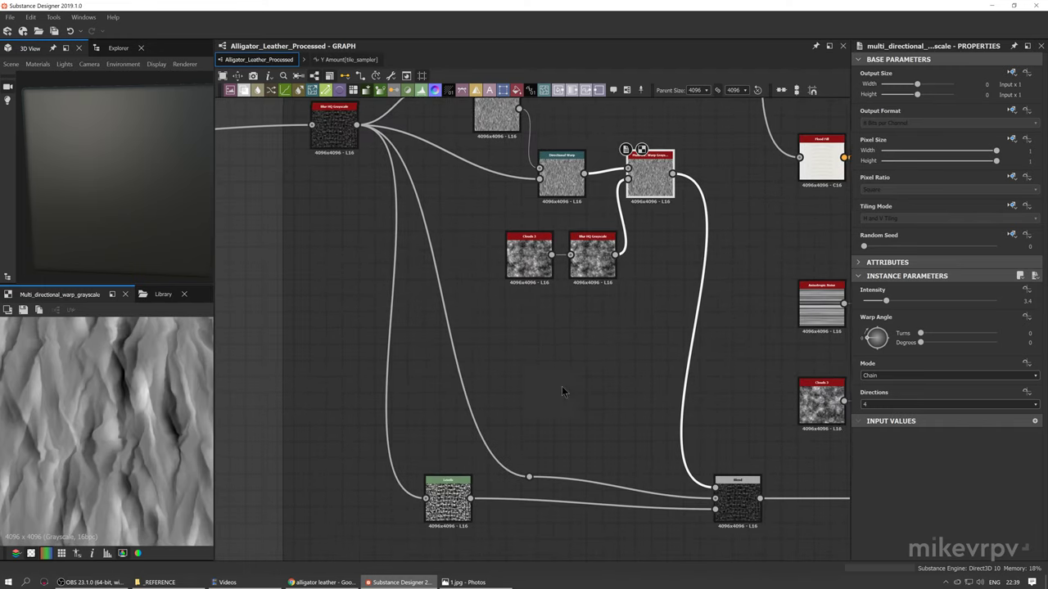
{"action": "double_click", "coordinate": [478, 483]}
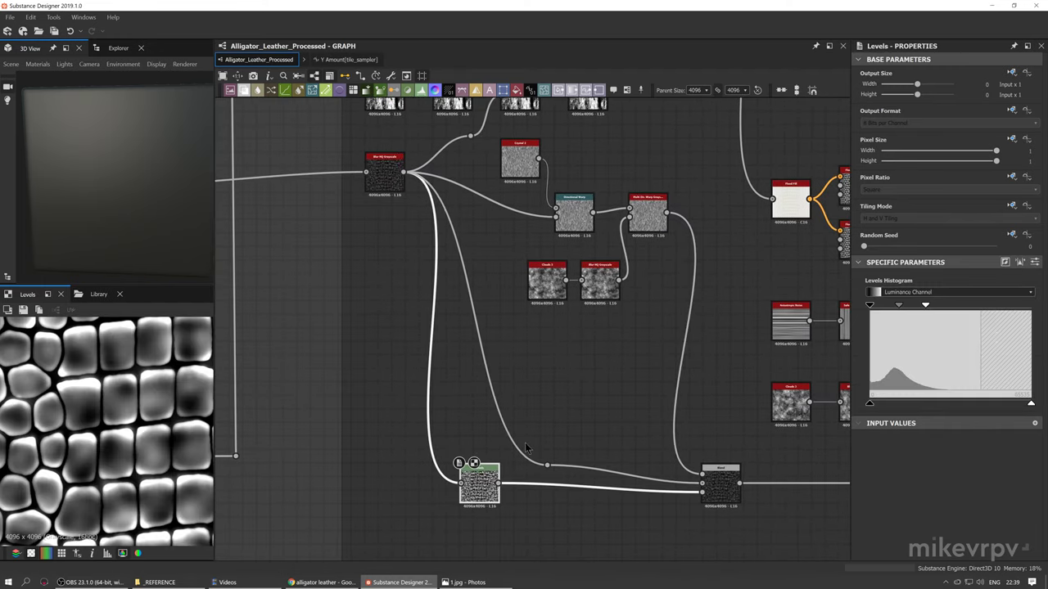
{"action": "scroll", "coordinate": [471, 483], "scroll_direction": "up", "scroll_amount": 3}
{"action": "left_click", "coordinate": [452, 468]}
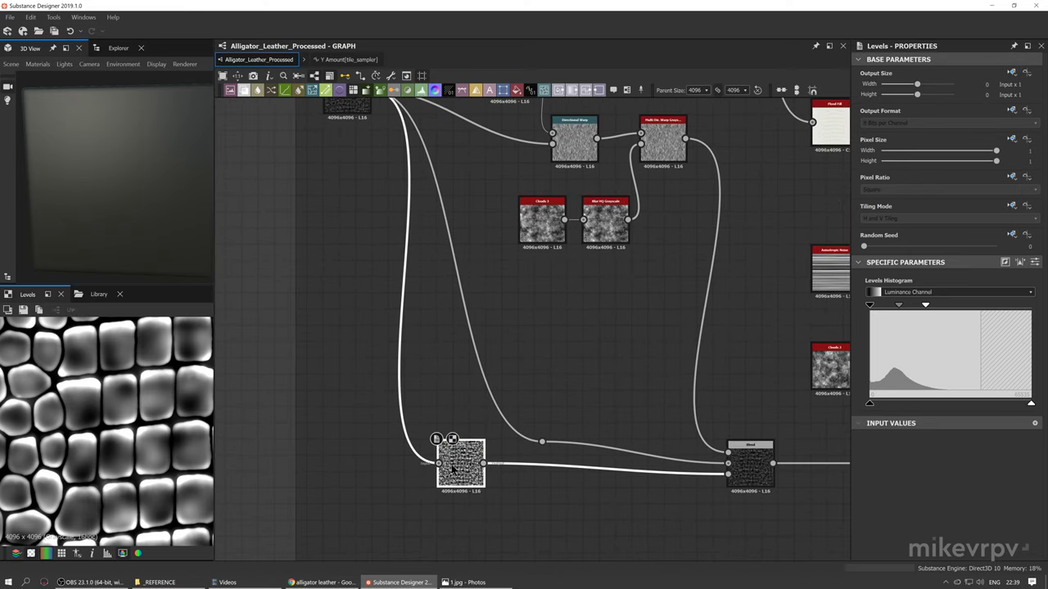
{"action": "scroll", "coordinate": [152, 420], "scroll_direction": "up", "scroll_amount": 3}
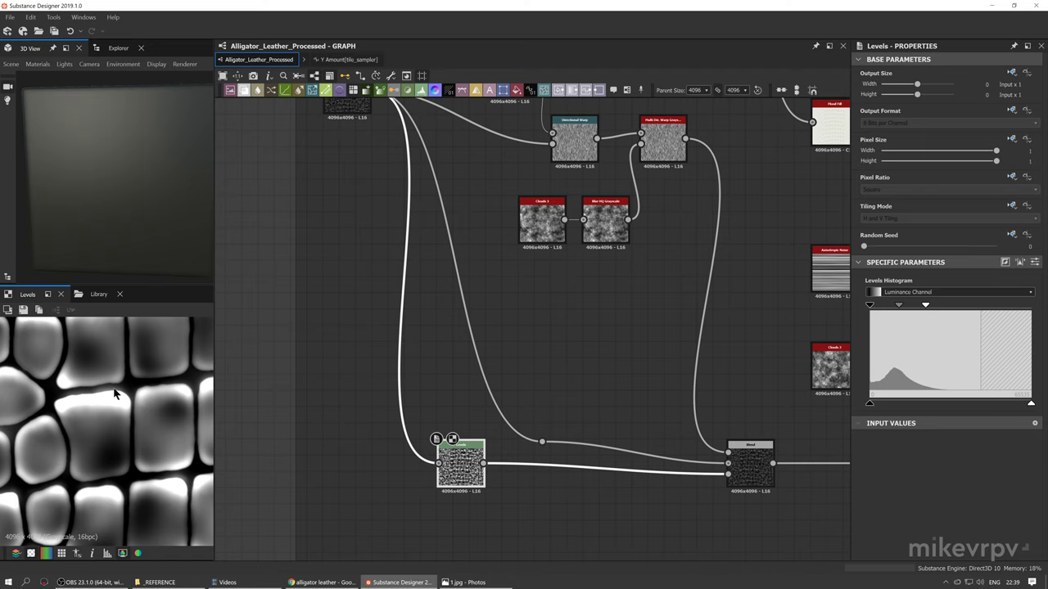
{"action": "scroll", "coordinate": [674, 498], "scroll_direction": "up", "scroll_amount": 1}
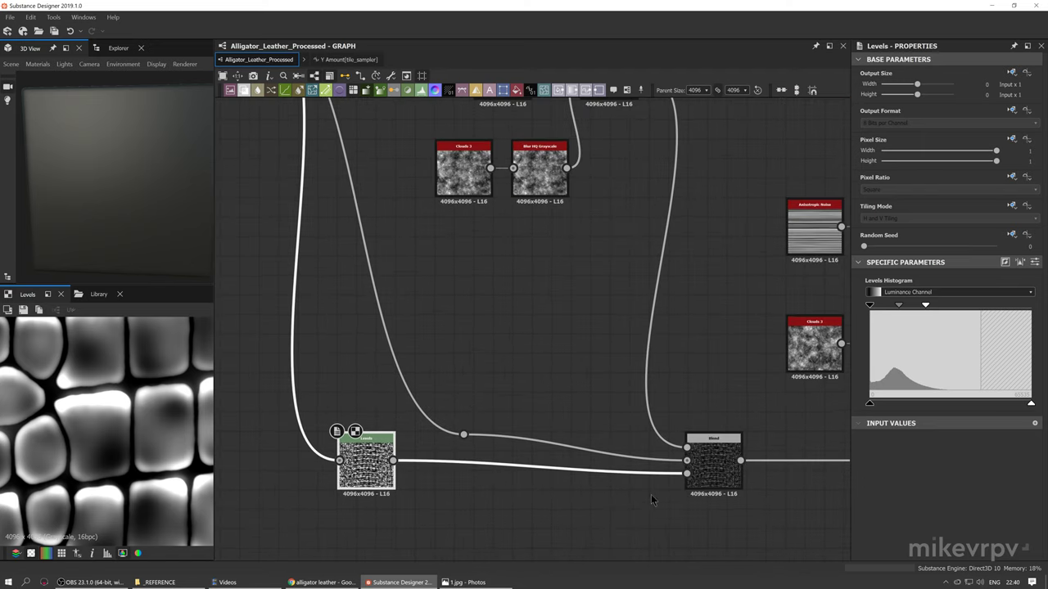
Compare the Blend output with its Blur HQ Grayscale background and Multi Directional Warp Grayscale foreground
{"action": "left_click", "coordinate": [717, 474]}
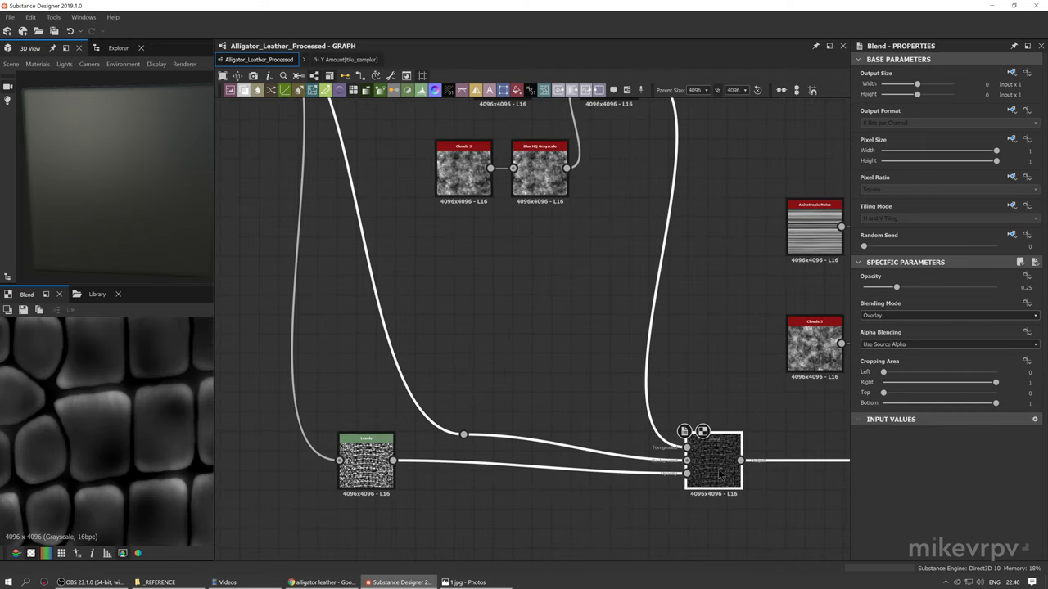
{"action": "scroll", "coordinate": [709, 483], "scroll_direction": "down", "scroll_amount": 2}
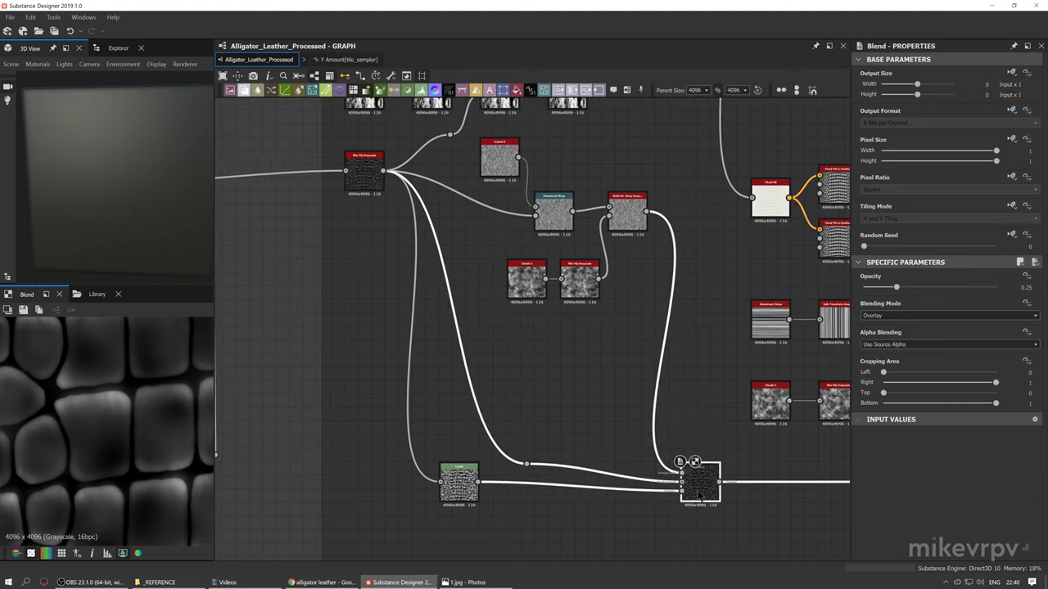
{"action": "left_click", "coordinate": [357, 190]}
{"action": "scroll", "coordinate": [81, 399], "scroll_direction": "up", "scroll_amount": 4}
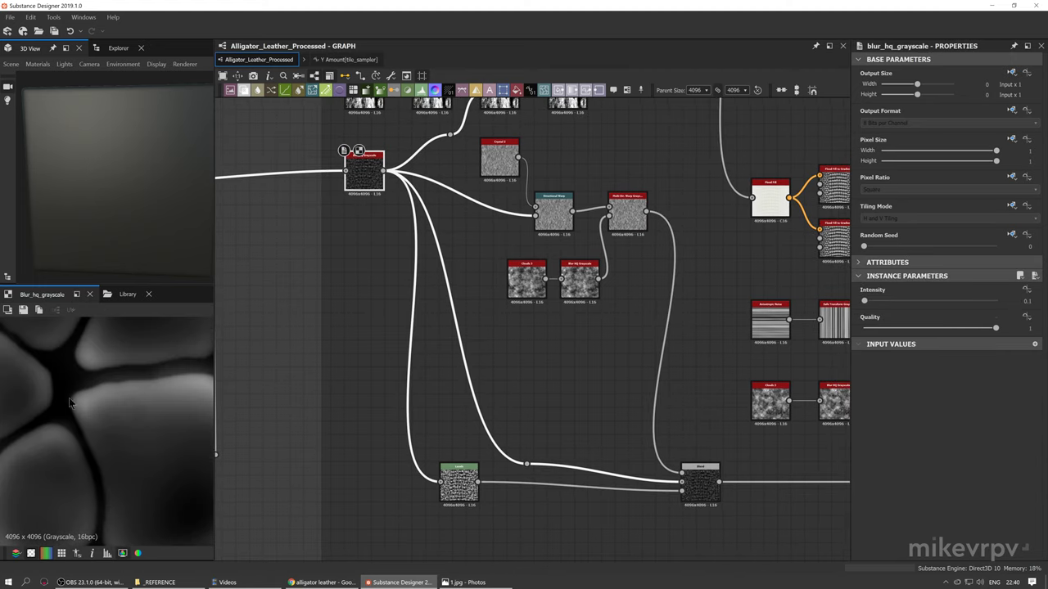
{"action": "middle_click_drag", "start_coordinate": [556, 311], "coordinate": [530, 307]}
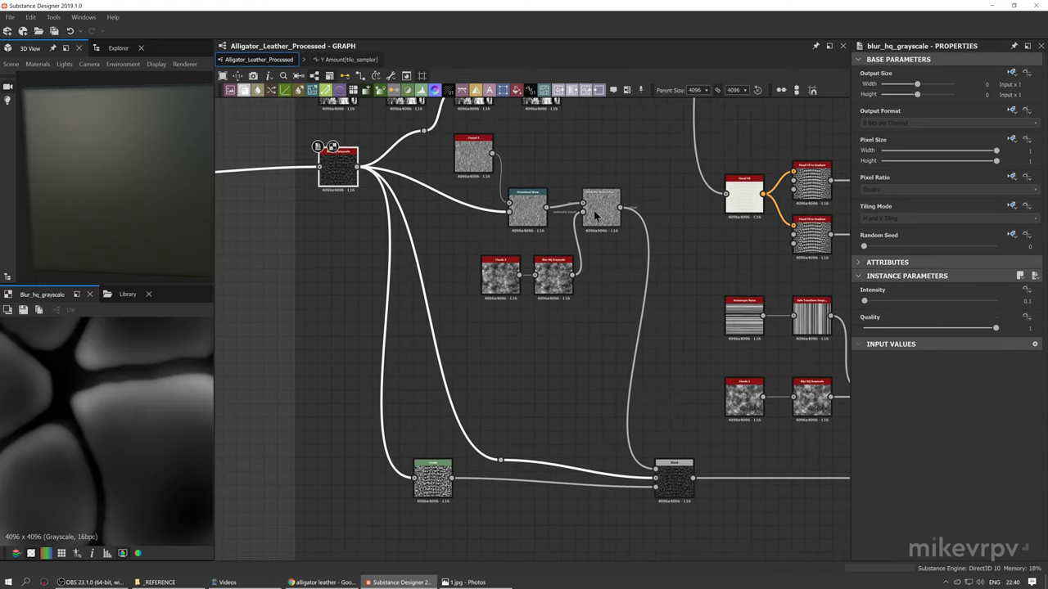
{"action": "left_click", "coordinate": [601, 208]}
{"action": "scroll", "coordinate": [135, 405], "scroll_direction": "down", "scroll_amount": 1}
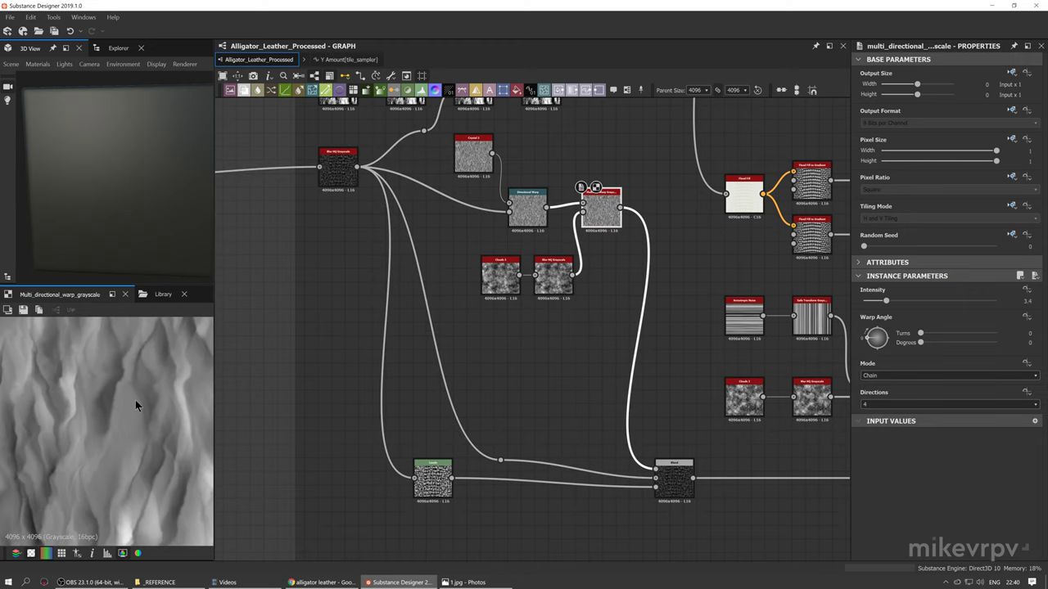
Preview the Blend node again and inspect the wrinkles along the scale edges in the 2D view
{"action": "left_click", "coordinate": [678, 489]}
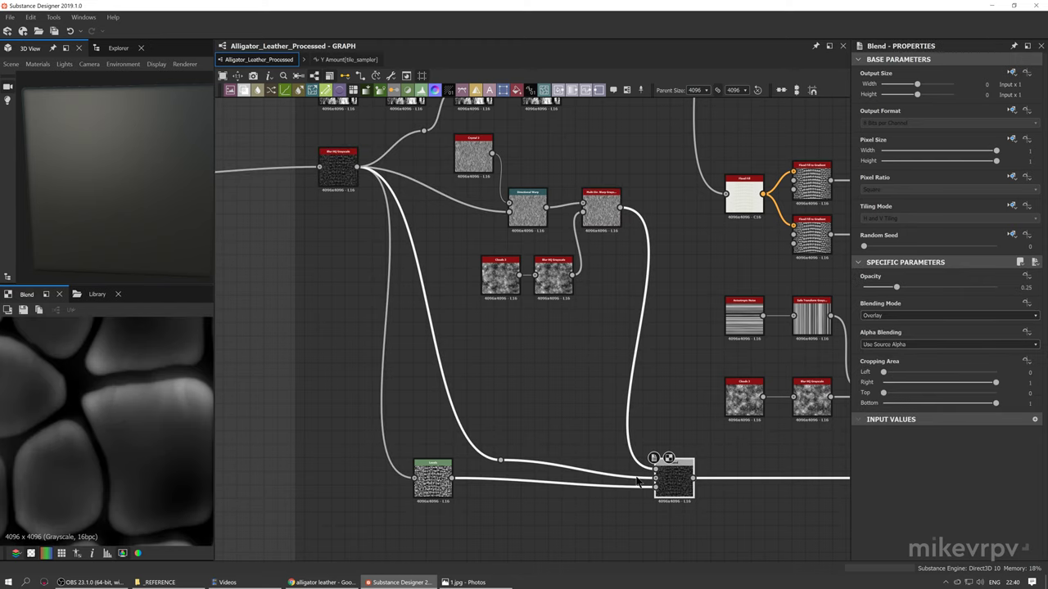
{"action": "scroll", "coordinate": [98, 440], "scroll_direction": "down", "scroll_amount": 1}
{"action": "middle_click_drag", "start_coordinate": [98, 439], "coordinate": [85, 419]}
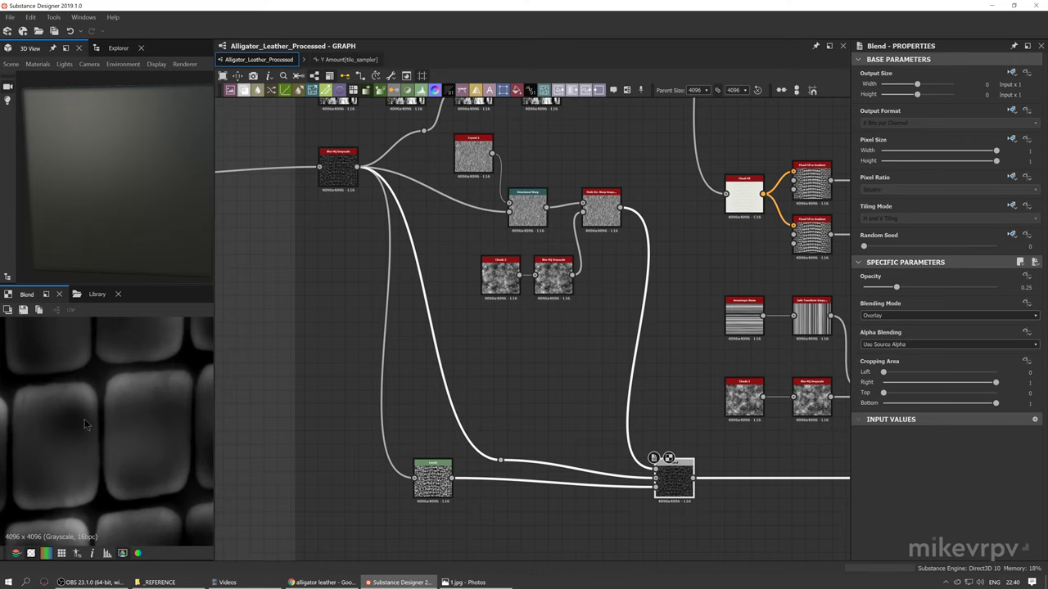
{"action": "middle_click_drag", "start_coordinate": [151, 410], "coordinate": [99, 414]}
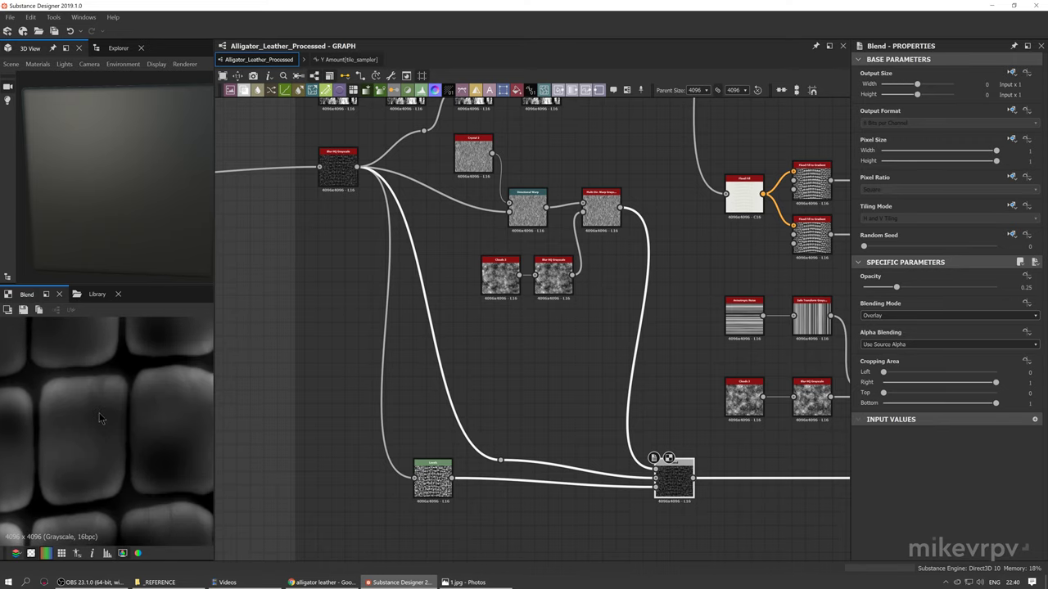
{"action": "middle_click_drag", "start_coordinate": [126, 439], "coordinate": [107, 364]}
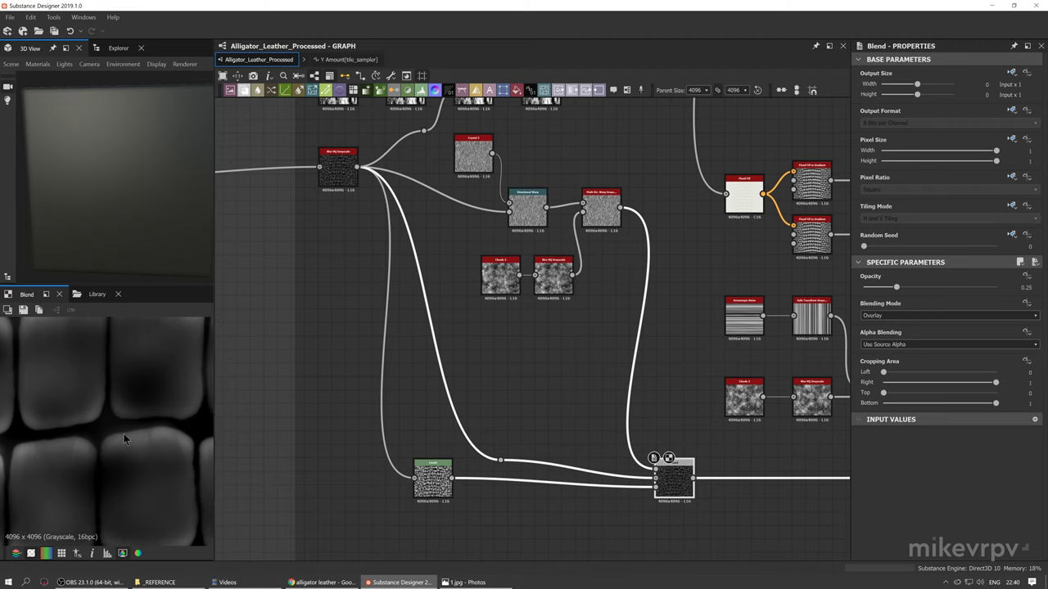
{"action": "scroll", "coordinate": [157, 368], "scroll_direction": "down", "scroll_amount": 2}
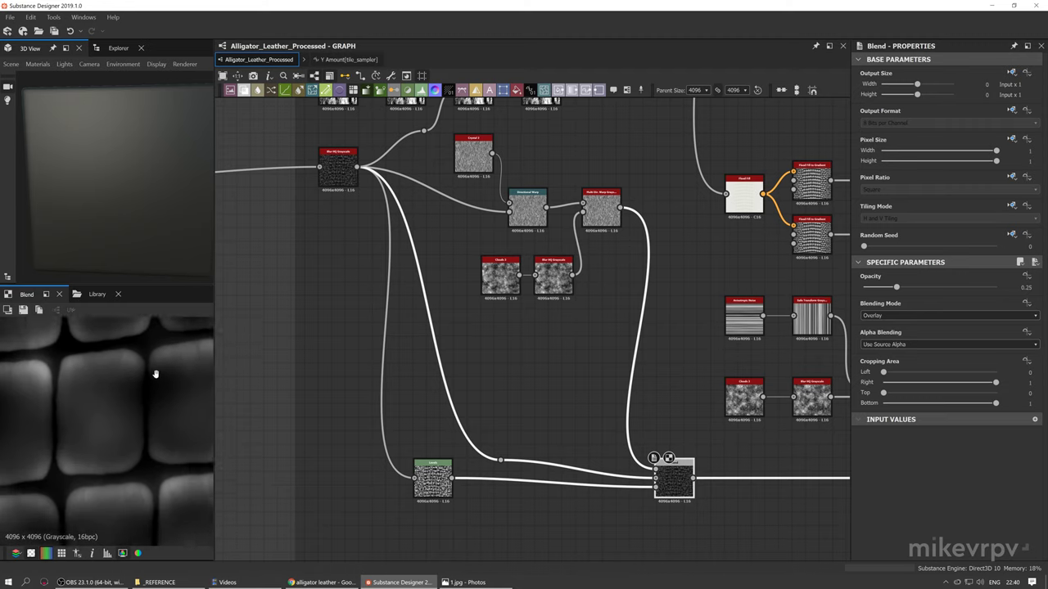
Move the height and normal preview nodes closer to the Scales Upper Wrinkles frame and feed them from the Blur HQ Grayscale
{"action": "scroll", "coordinate": [449, 420], "scroll_direction": "down", "scroll_amount": 3}
{"action": "middle_click_drag", "start_coordinate": [636, 254], "coordinate": [544, 287]}
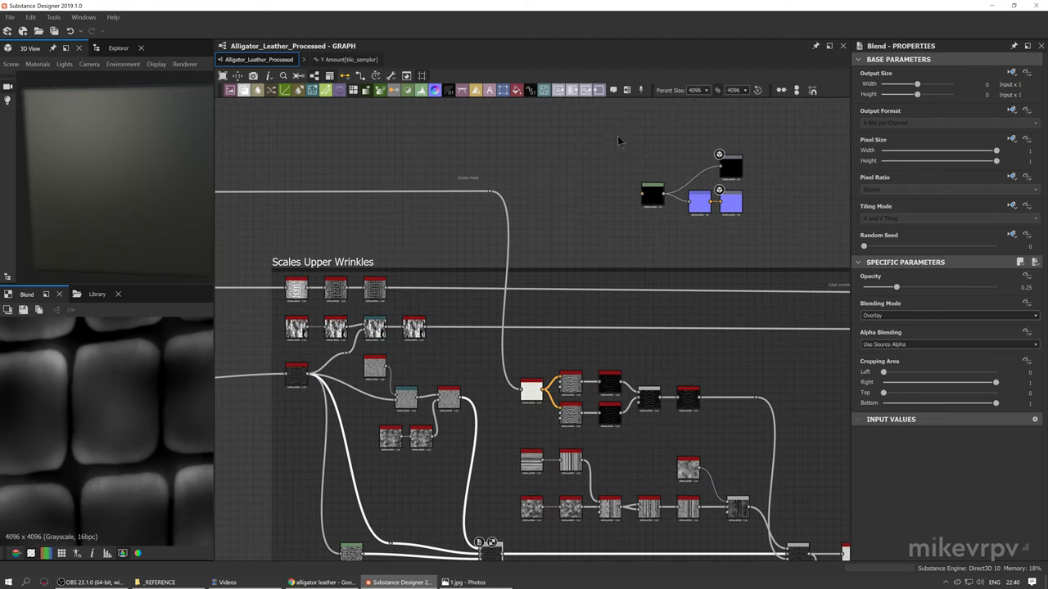
{"action": "left_click_drag", "start_coordinate": [620, 140], "coordinate": [628, 240]}
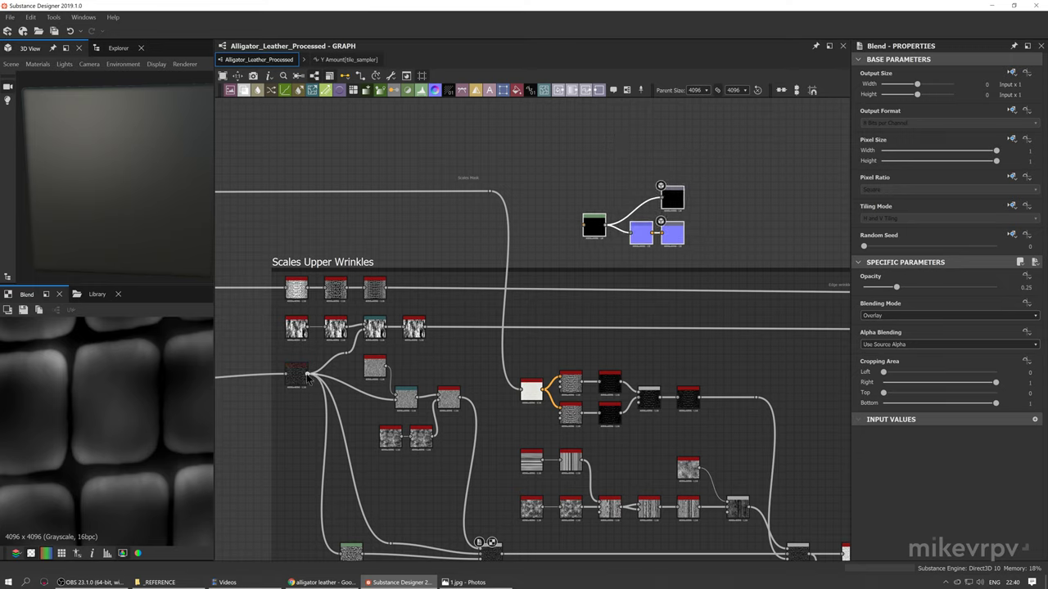
{"action": "left_click_drag", "start_coordinate": [308, 376], "coordinate": [583, 225]}
{"action": "scroll", "coordinate": [111, 182], "scroll_direction": "down", "scroll_amount": 2}
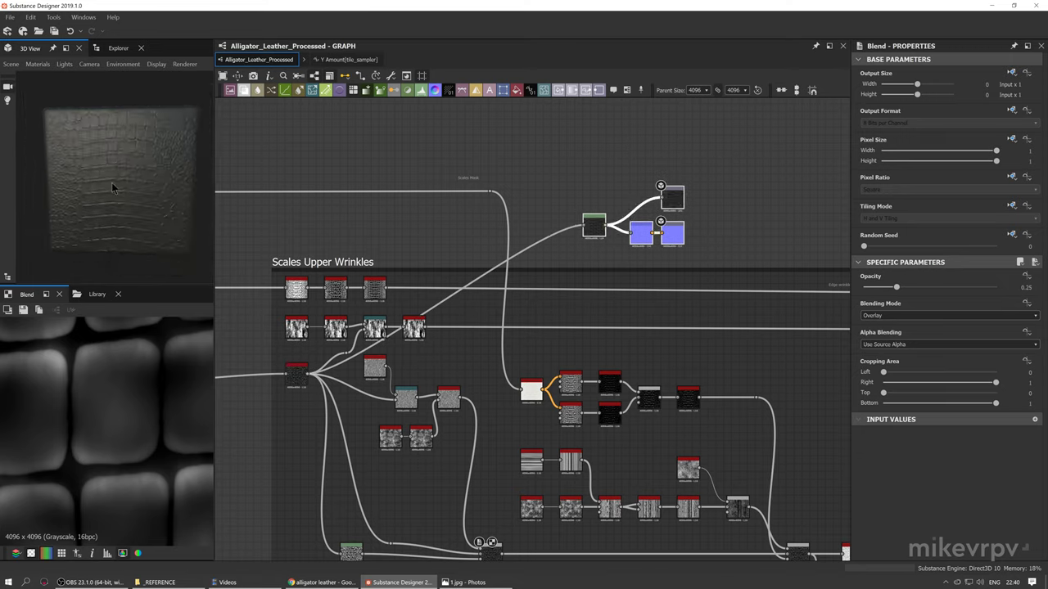
{"action": "scroll", "coordinate": [111, 182], "scroll_direction": "up", "scroll_amount": 5}
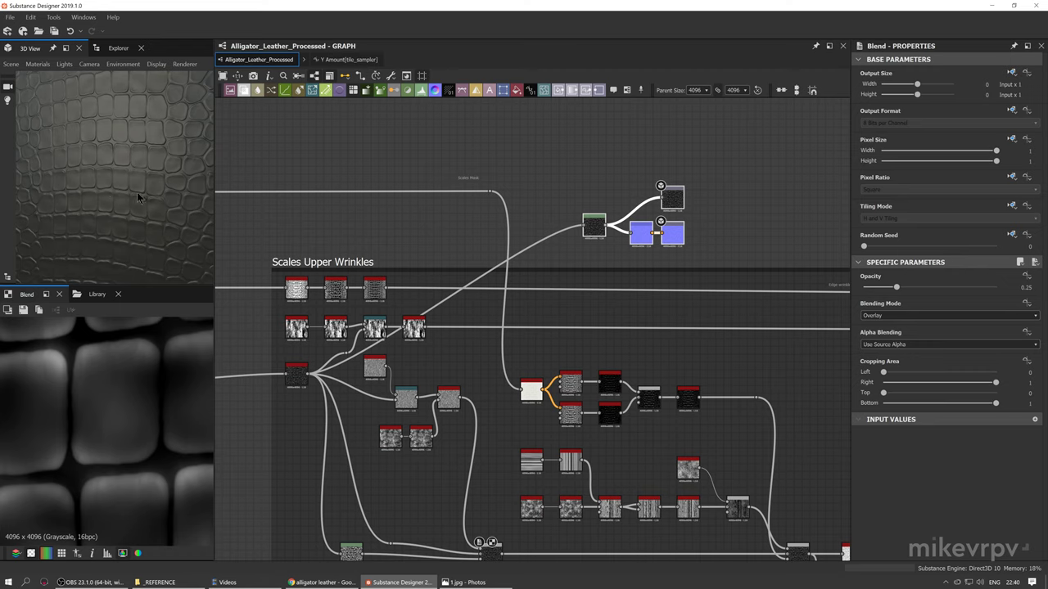
Connect the Blend output to the height and normal preview nodes instead and inspect the scale edges in 3D
{"action": "middle_click_drag", "start_coordinate": [457, 354], "coordinate": [451, 309]}
{"action": "left_click_drag", "start_coordinate": [496, 509], "coordinate": [559, 255]}
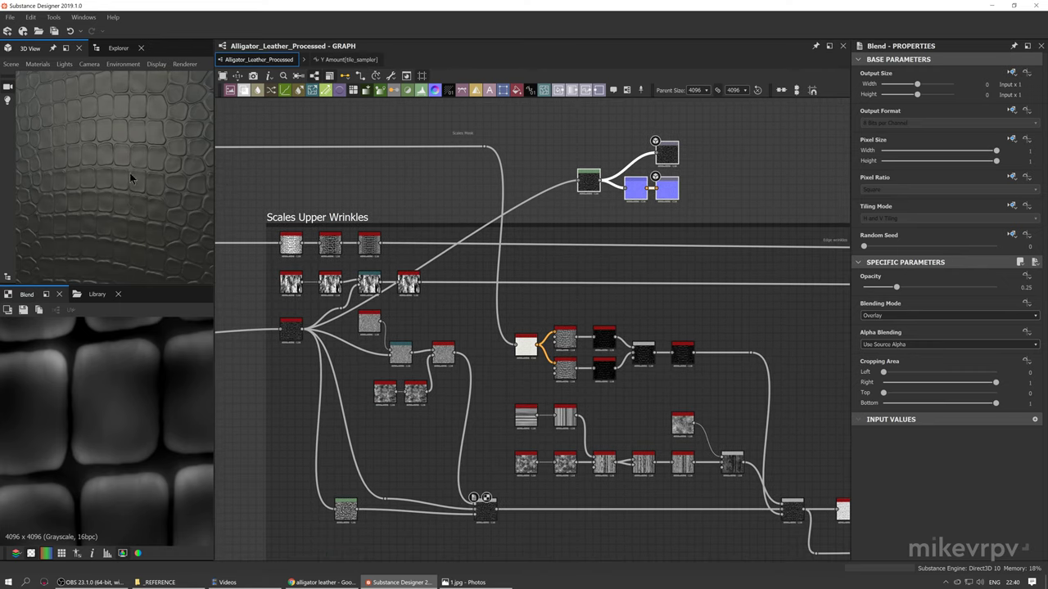
{"action": "scroll", "coordinate": [131, 179], "scroll_direction": "up", "scroll_amount": 2}
{"action": "left_click_drag", "start_coordinate": [496, 511], "coordinate": [578, 181]}
{"action": "left_click_drag", "start_coordinate": [161, 137], "coordinate": [135, 127]}
{"action": "scroll", "coordinate": [155, 122], "scroll_direction": "down", "scroll_amount": 2}
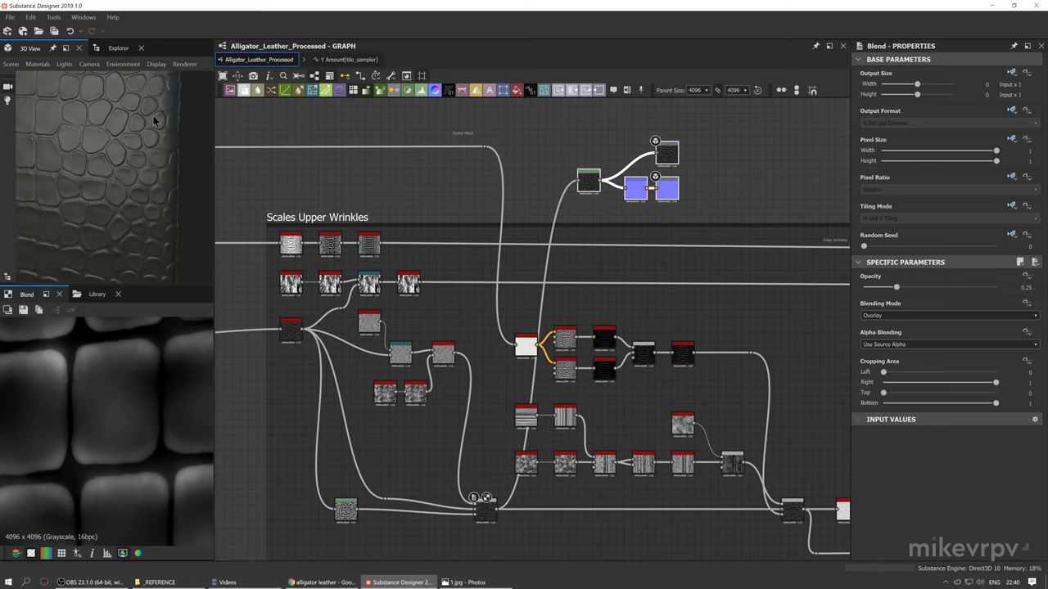
{"action": "left_click_drag", "start_coordinate": [94, 180], "coordinate": [116, 126]}
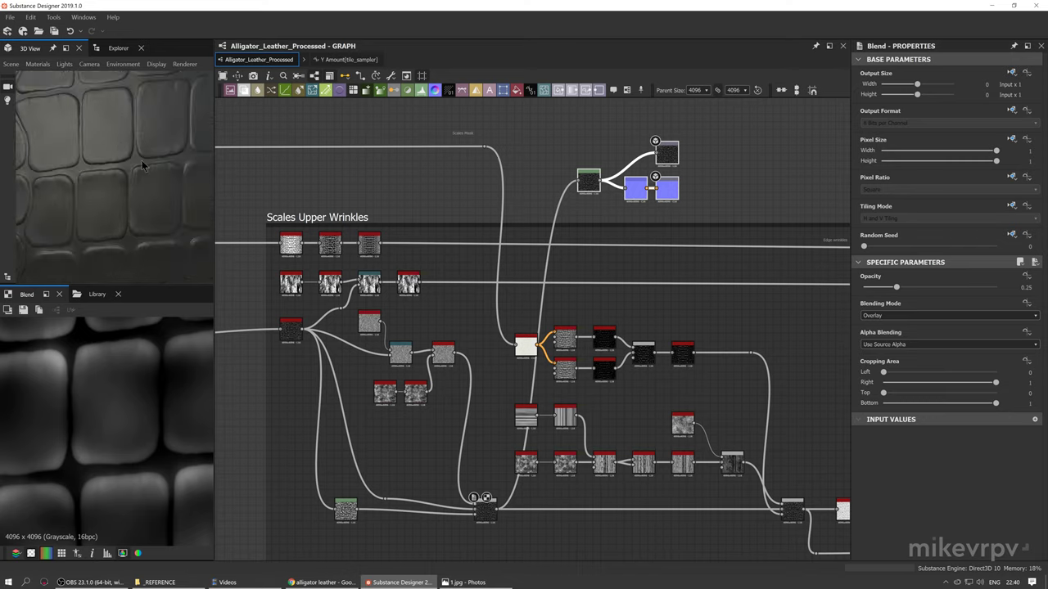
{"action": "left_click_drag", "start_coordinate": [141, 166], "coordinate": [156, 148], "text": "alt"}
Switch to the 1.jpg reference in Photos and examine the small wrinkles along the scale edges
{"action": "left_click", "coordinate": [464, 582]}
{"action": "scroll", "coordinate": [365, 288], "scroll_direction": "up", "scroll_amount": 3}
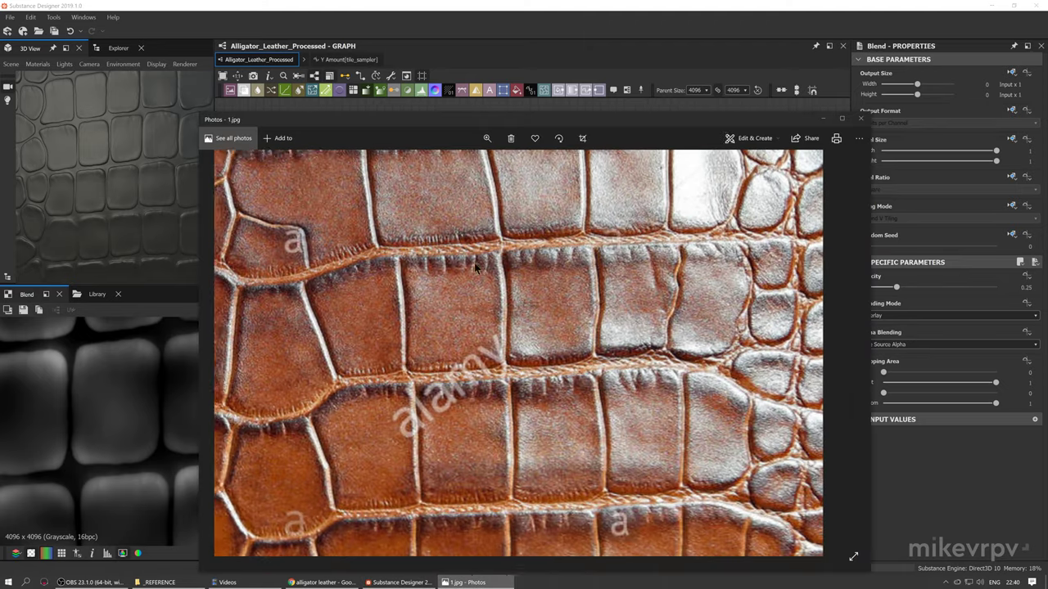
{"action": "scroll", "coordinate": [555, 381], "scroll_direction": "down", "scroll_amount": 5}
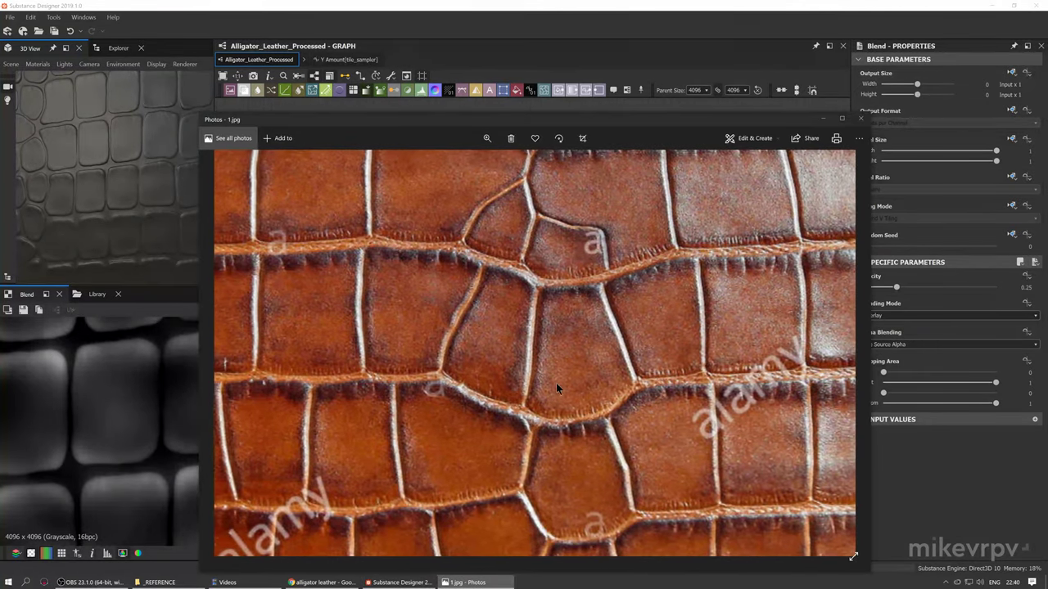
{"action": "scroll", "coordinate": [540, 375], "scroll_direction": "up", "scroll_amount": 3}
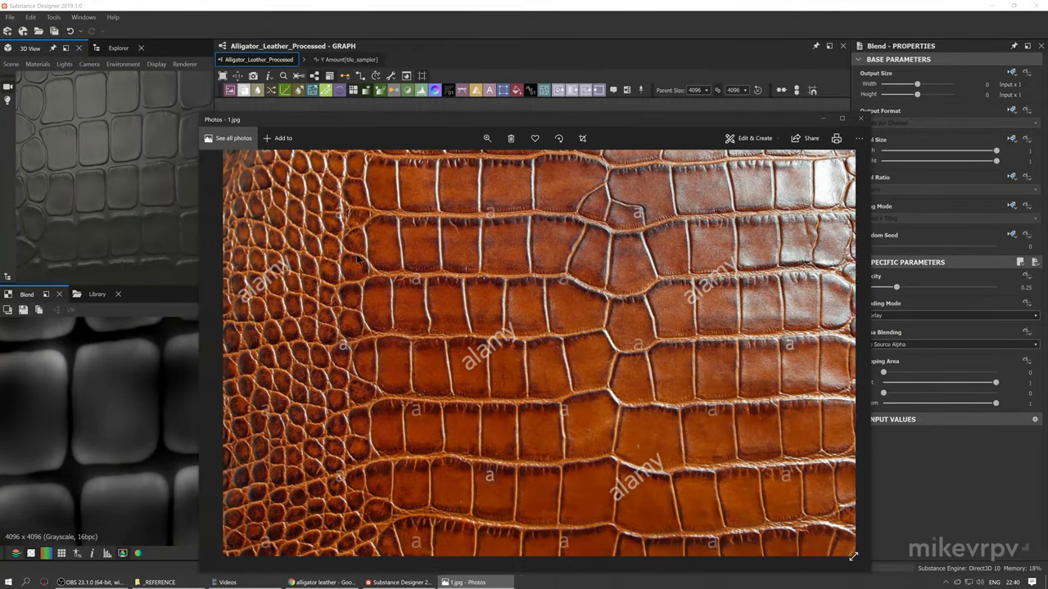
Return to Substance Designer and inspect the blended wrinkles on the leather surface in the 3D view
{"action": "left_click", "coordinate": [328, 6]}
{"action": "scroll", "coordinate": [150, 215], "scroll_direction": "down", "scroll_amount": 5}
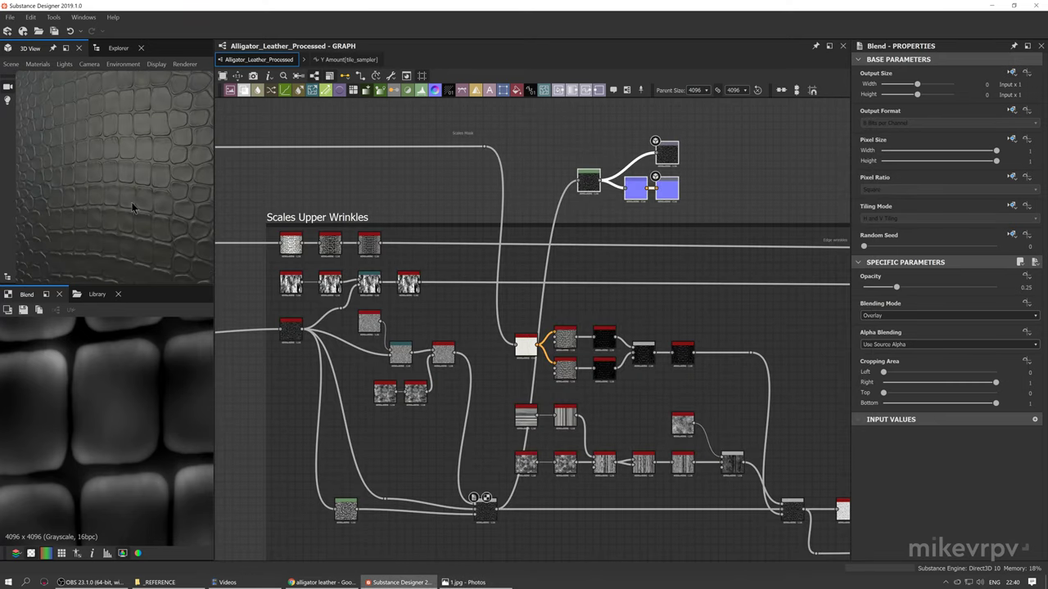
{"action": "left_click_drag", "start_coordinate": [142, 199], "coordinate": [140, 208]}
{"action": "left_click_drag", "start_coordinate": [132, 152], "coordinate": [144, 168]}
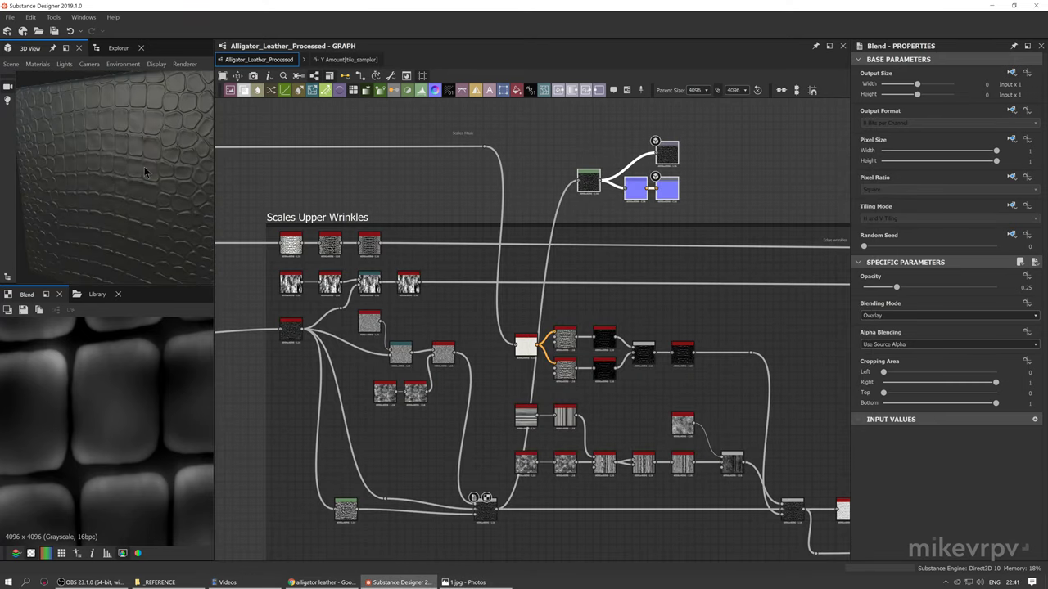
{"action": "middle_click_drag", "start_coordinate": [601, 321], "coordinate": [505, 236]}
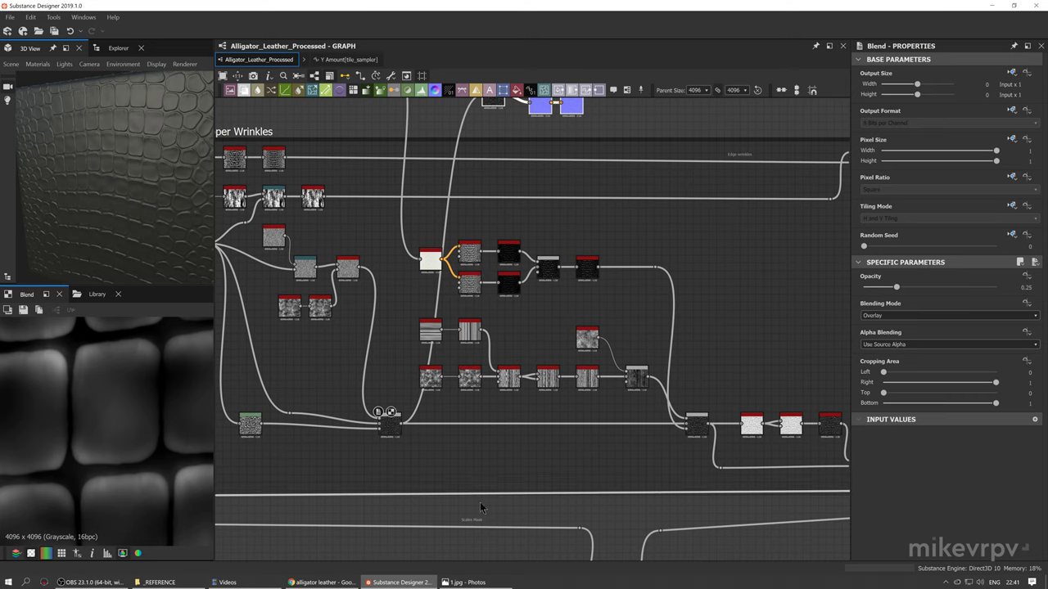
Open 3.jpg from the _REFERENCE folder, advance to 4.jpg and examine its scale-edge wrinkles up close
{"action": "left_click", "coordinate": [464, 582]}
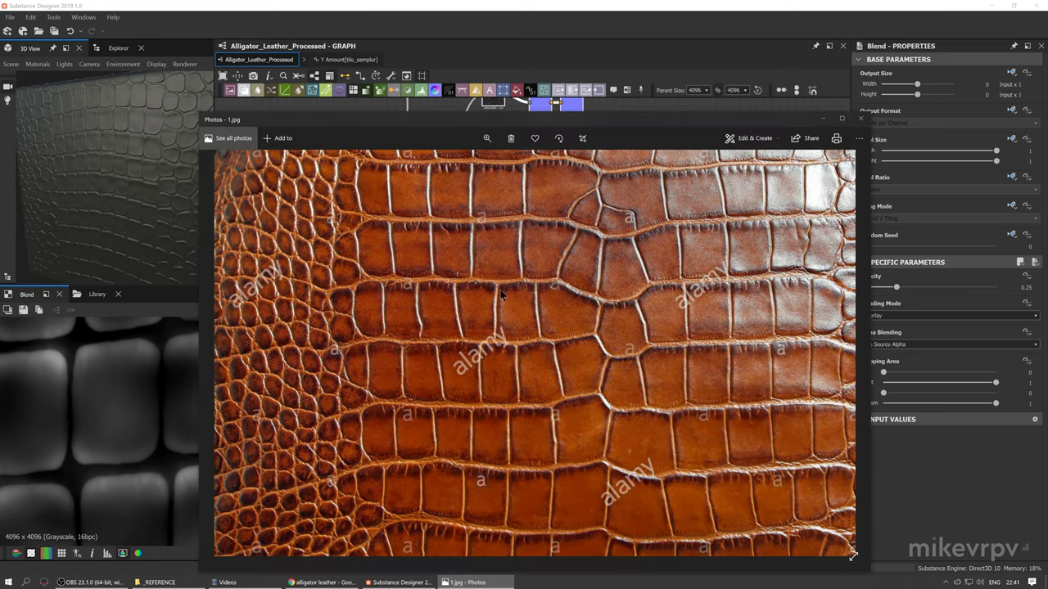
{"action": "left_click", "coordinate": [179, 583]}
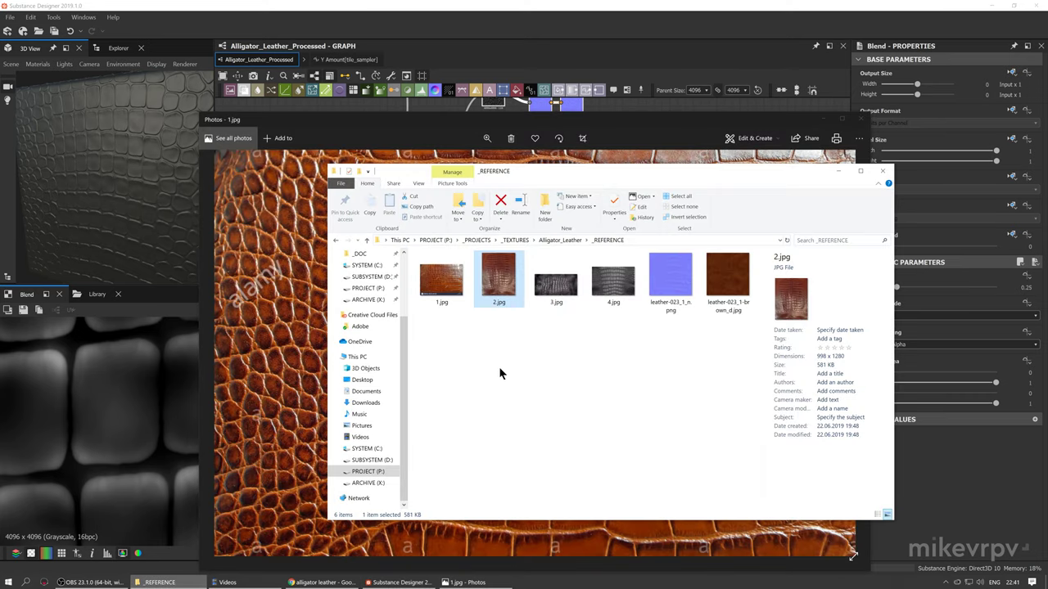
{"action": "double_click", "coordinate": [565, 293]}
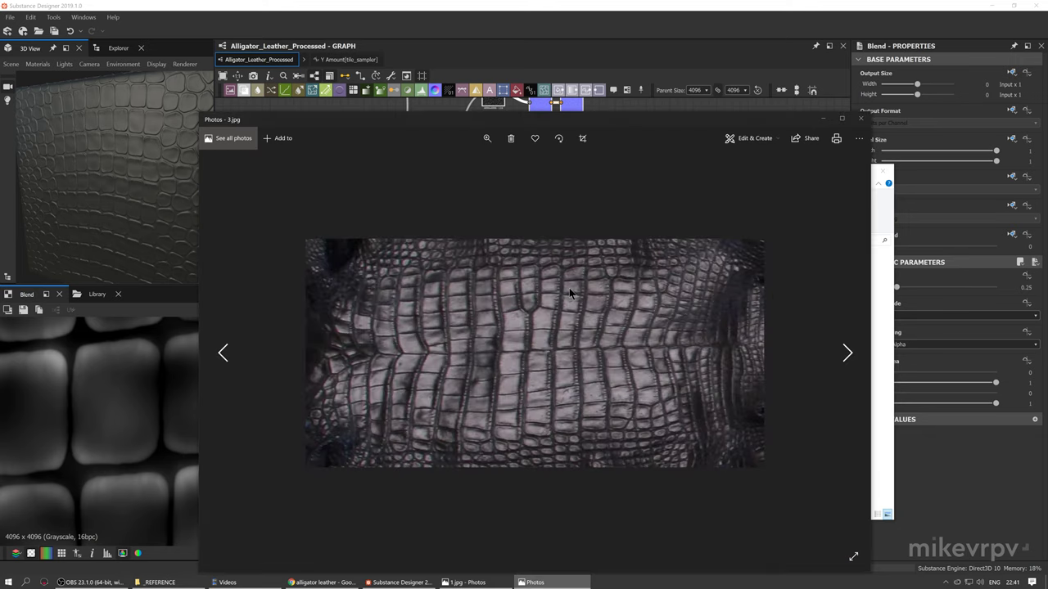
{"action": "key", "text": "Right"}
{"action": "scroll", "coordinate": [570, 294], "scroll_direction": "up", "scroll_amount": 3, "text": "ctrl"}
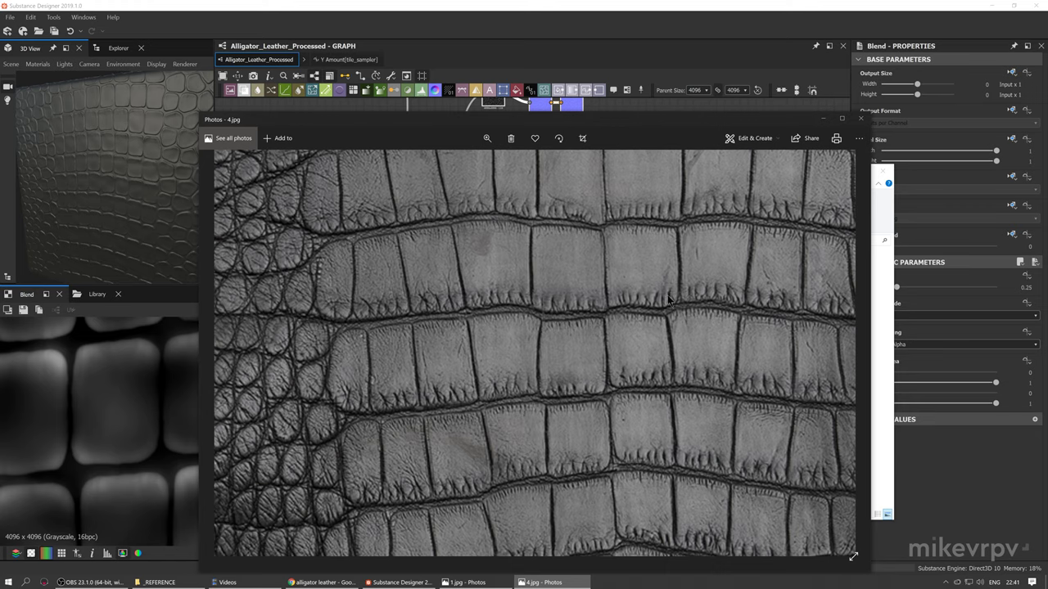
Examine the wrinkles across more of the 4.jpg reference, close the photo and return to Substance Designer
{"action": "left_click_drag", "start_coordinate": [713, 311], "coordinate": [616, 216]}
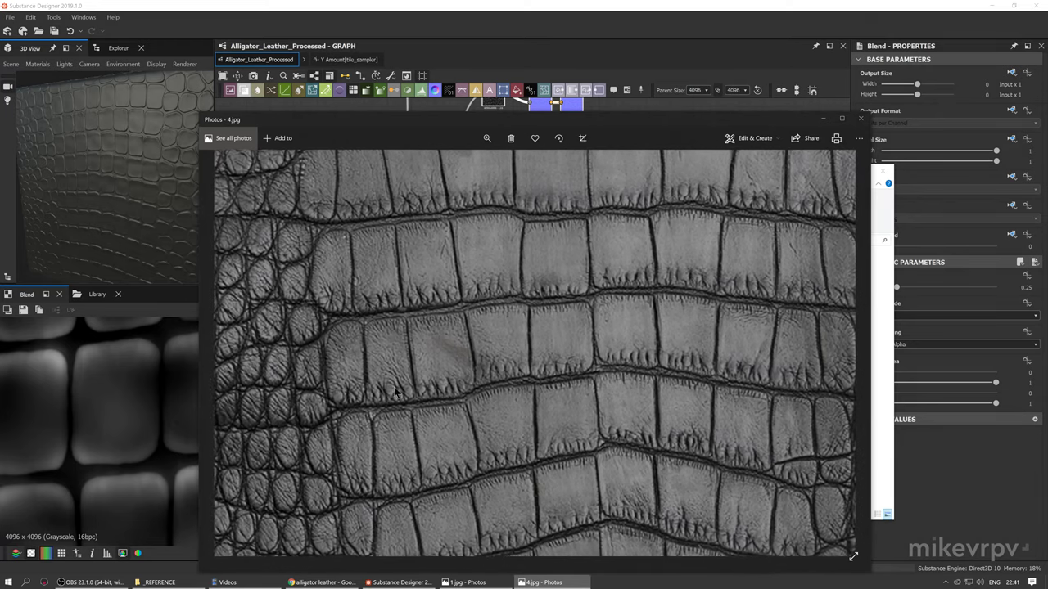
{"action": "left_click", "coordinate": [860, 118]}
{"action": "left_click", "coordinate": [598, 8]}
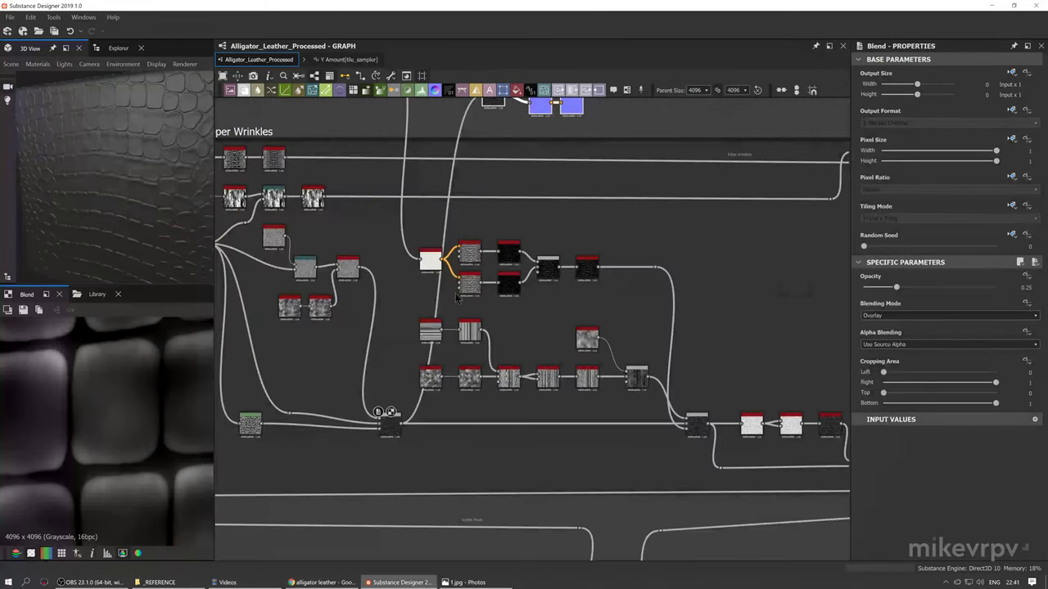
Preview the Anisotropic Noise node in 2D and examine its line pattern and Y Amount setting
{"action": "scroll", "coordinate": [450, 301], "scroll_direction": "up", "scroll_amount": 2}
{"action": "scroll", "coordinate": [449, 301], "scroll_direction": "up", "scroll_amount": 1}
{"action": "scroll", "coordinate": [451, 299], "scroll_direction": "down", "scroll_amount": 2}
{"action": "scroll", "coordinate": [459, 295], "scroll_direction": "up", "scroll_amount": 2}
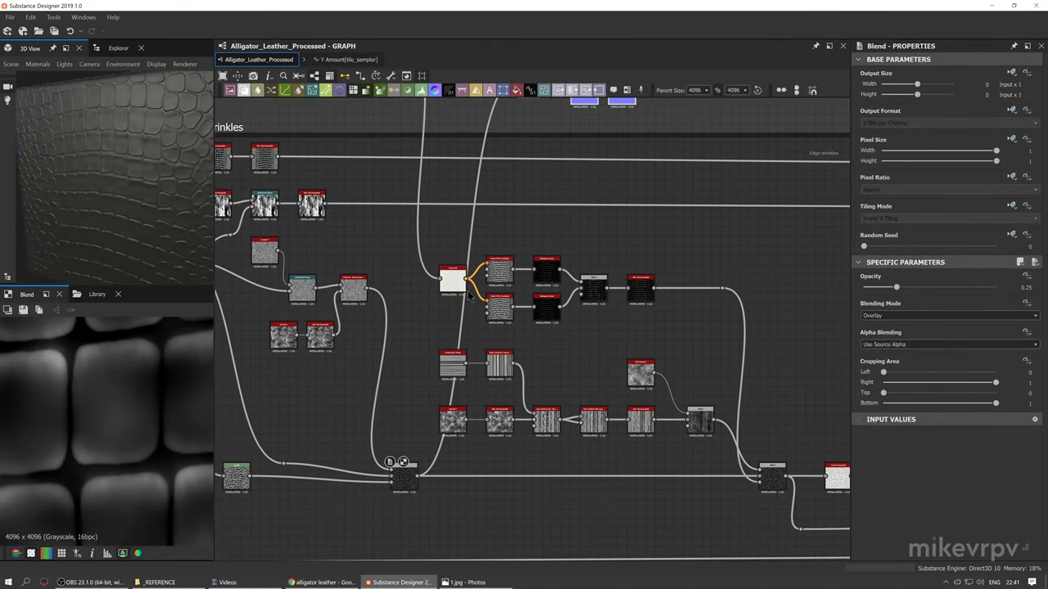
{"action": "scroll", "coordinate": [468, 299], "scroll_direction": "up", "scroll_amount": 1}
{"action": "middle_click_drag", "start_coordinate": [463, 293], "coordinate": [428, 223]}
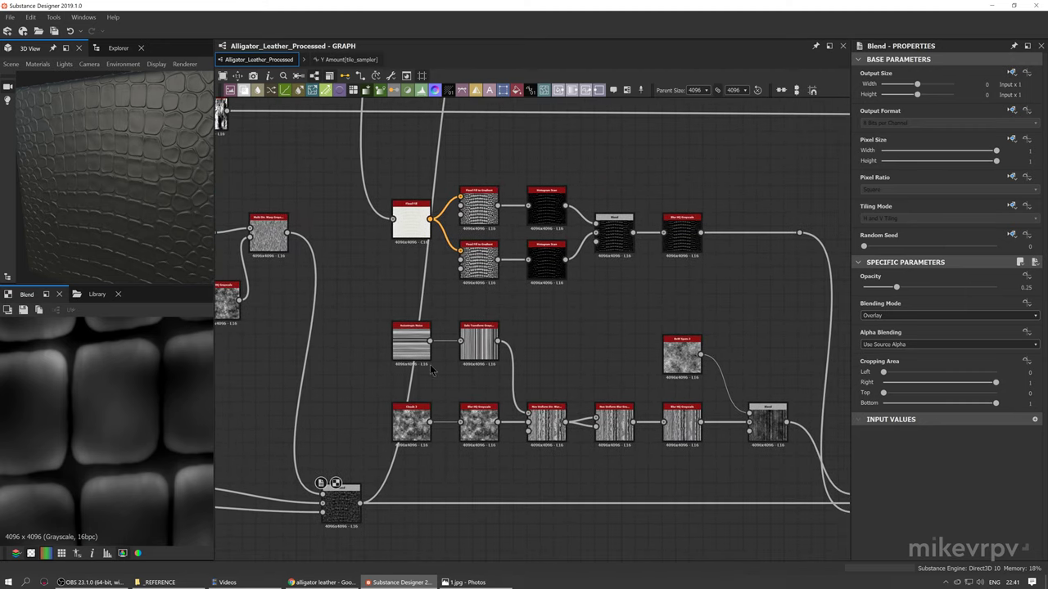
{"action": "double_click", "coordinate": [412, 346]}
{"action": "scroll", "coordinate": [412, 344], "scroll_direction": "up", "scroll_amount": 3}
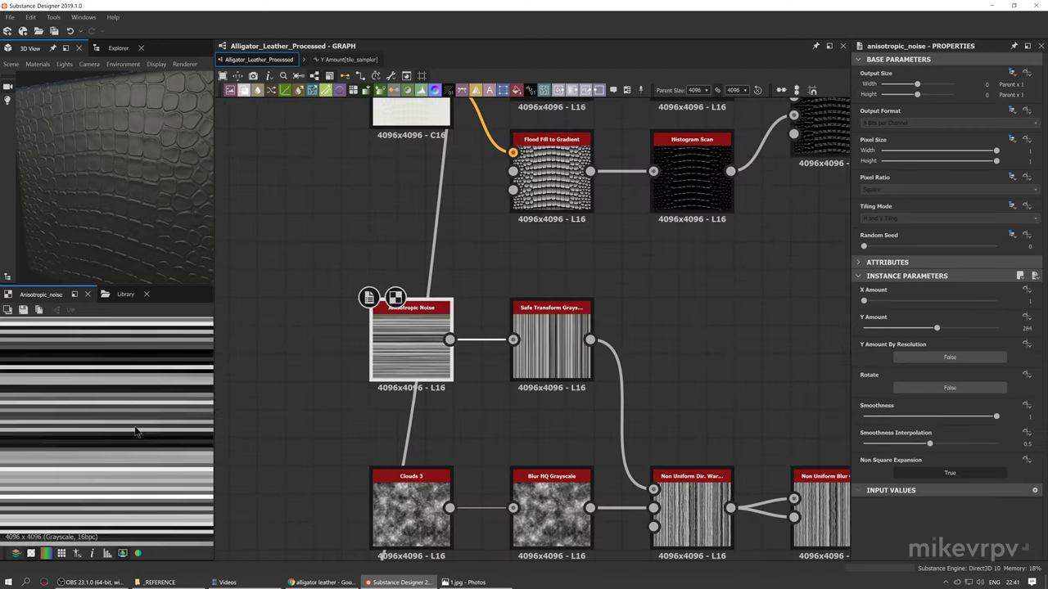
{"action": "scroll", "coordinate": [97, 422], "scroll_direction": "up", "scroll_amount": 4}
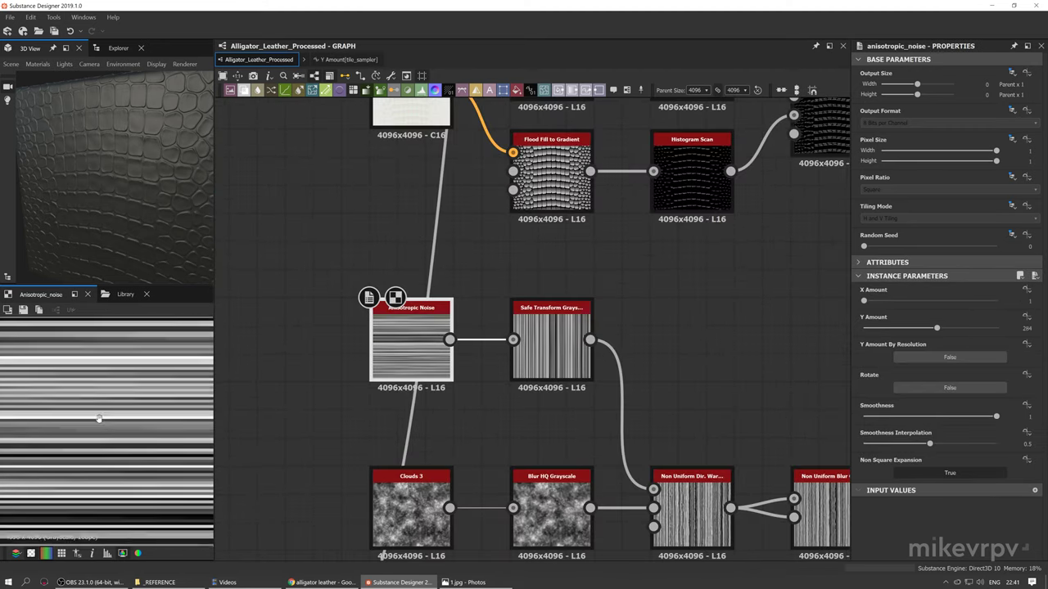
{"action": "scroll", "coordinate": [115, 429], "scroll_direction": "down", "scroll_amount": 4}
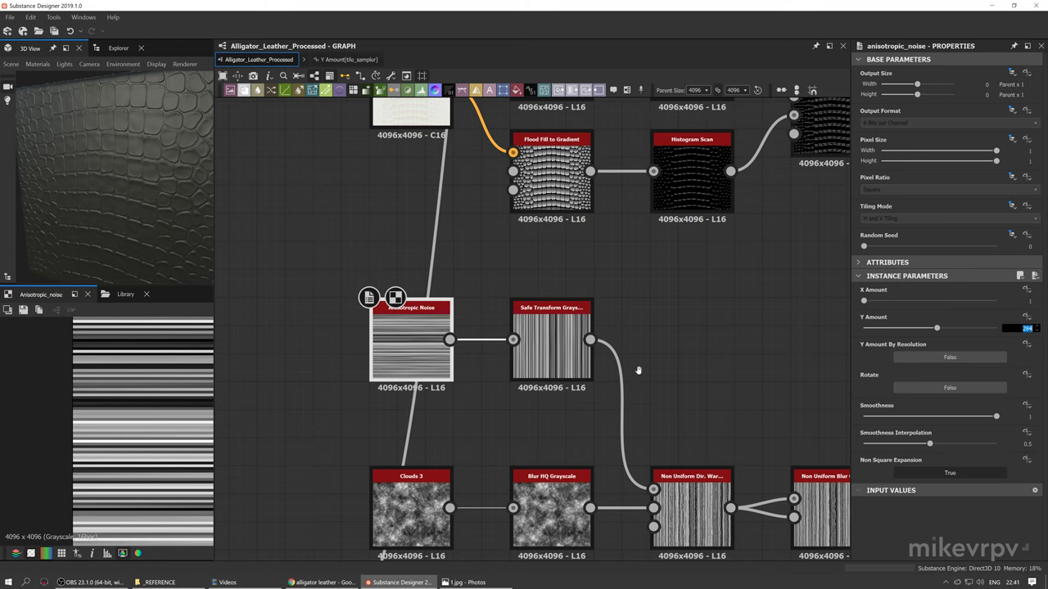
Preview the Safe Transform Grayscale node that rotates the anisotropic noise and examine its full 2D output
{"action": "middle_click_drag", "start_coordinate": [638, 371], "coordinate": [654, 335]}
{"action": "left_click", "coordinate": [567, 315]}
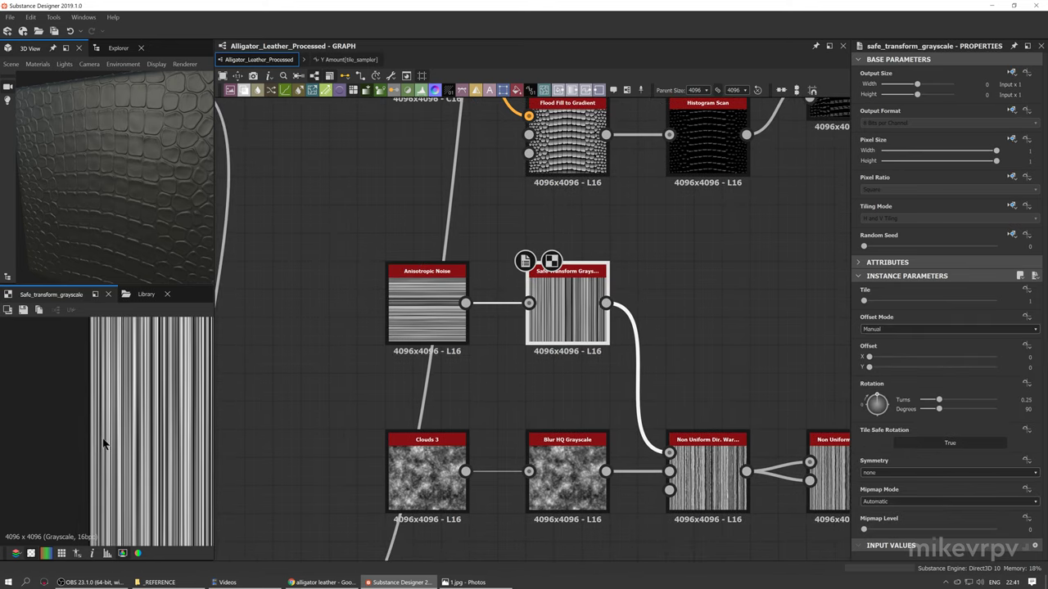
{"action": "scroll", "coordinate": [599, 404], "scroll_direction": "down", "scroll_amount": 2}
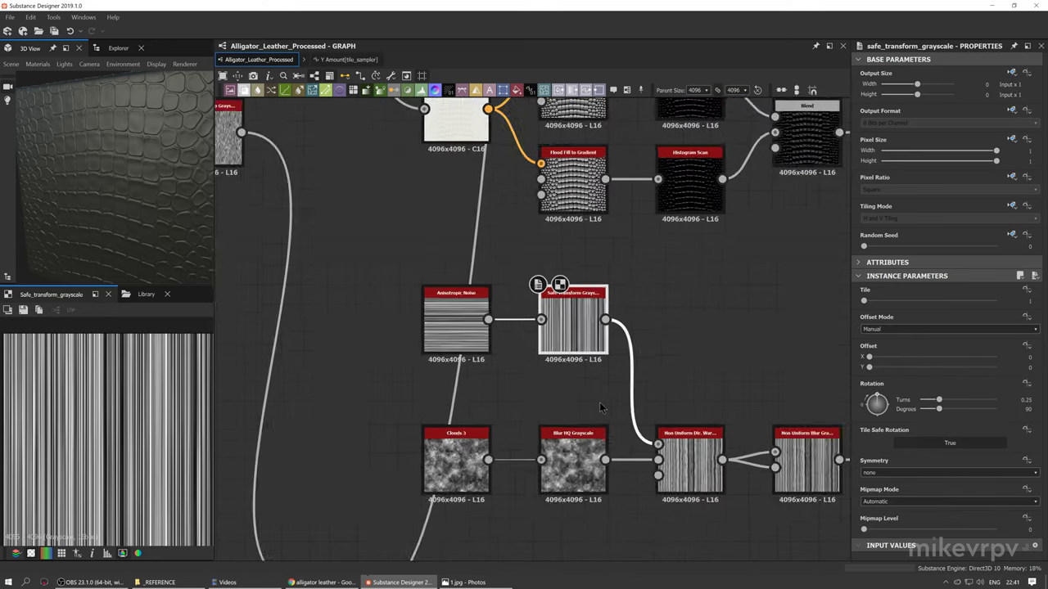
{"action": "middle_click_drag", "start_coordinate": [701, 394], "coordinate": [645, 358]}
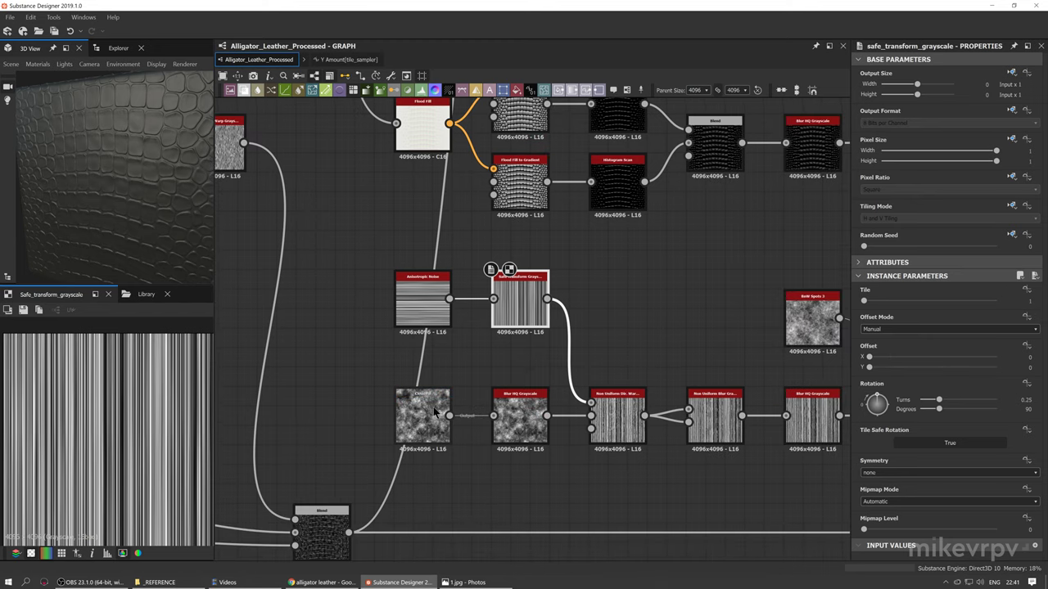
Preview the Clouds 3 noise and the Blur HQ Grayscale node that softens it
{"action": "left_click", "coordinate": [440, 401]}
{"action": "scroll", "coordinate": [450, 402], "scroll_direction": "up", "scroll_amount": 3}
{"action": "double_click", "coordinate": [573, 424]}
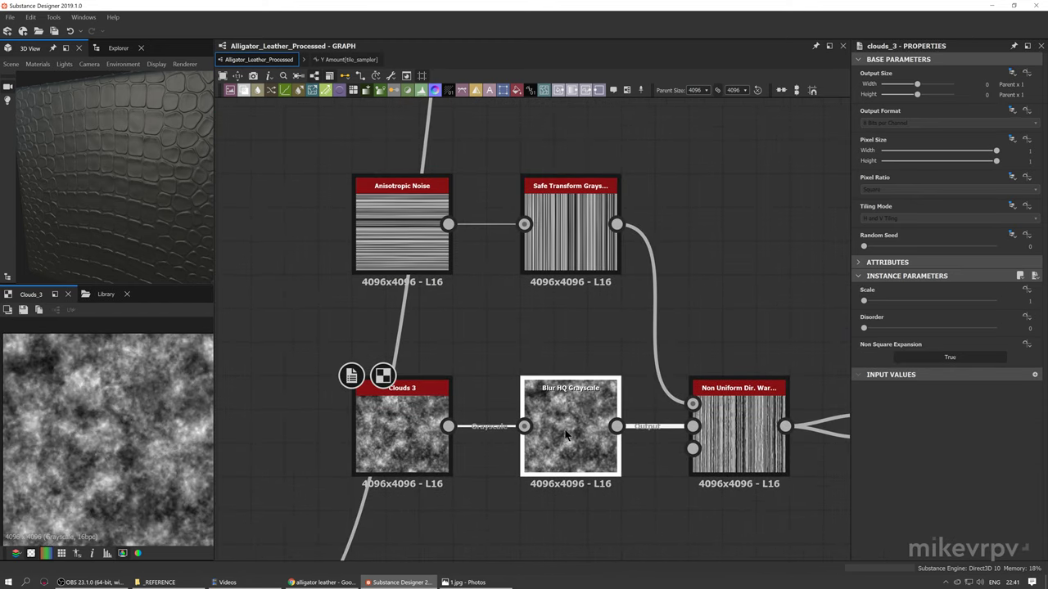
Preview the Non Uniform Directional Warp Grayscale node and examine its warped lines up close in 2D
{"action": "middle_click_drag", "start_coordinate": [765, 450], "coordinate": [638, 428]}
{"action": "left_click", "coordinate": [618, 405]}
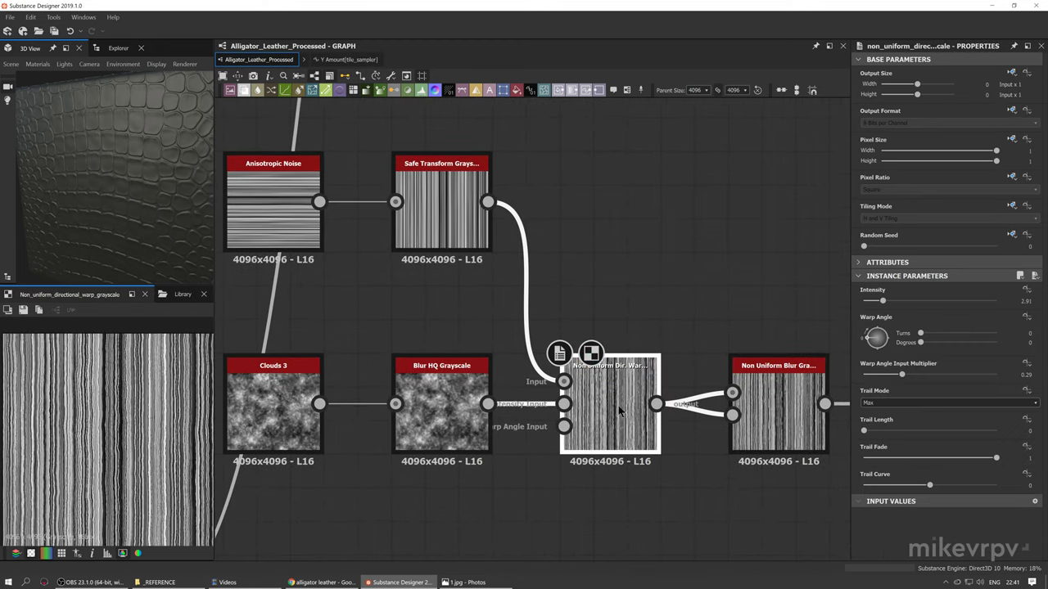
{"action": "scroll", "coordinate": [86, 413], "scroll_direction": "up", "scroll_amount": 4}
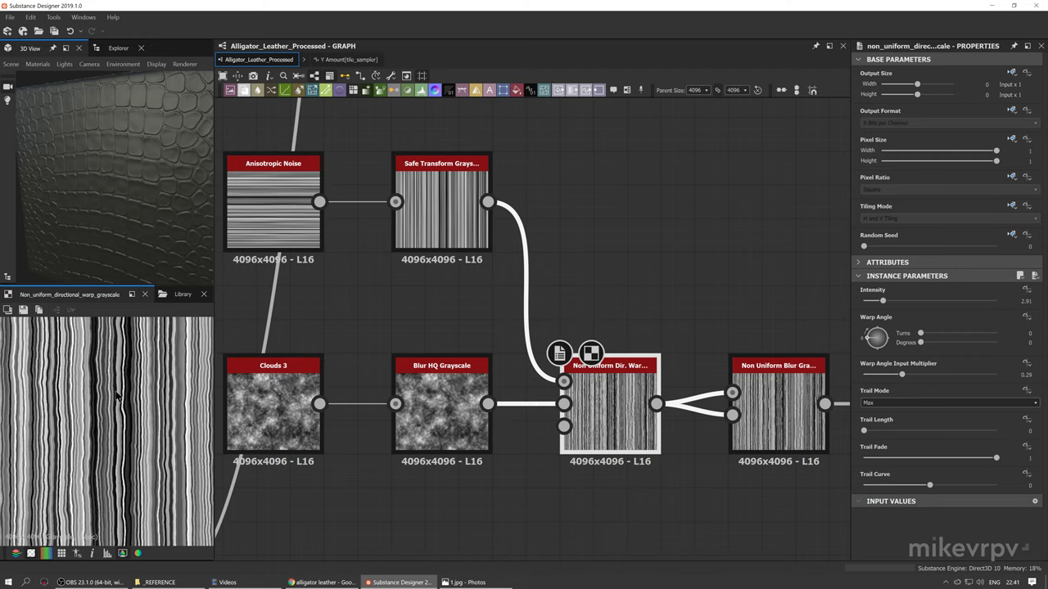
{"action": "scroll", "coordinate": [86, 413], "scroll_direction": "up", "scroll_amount": 1}
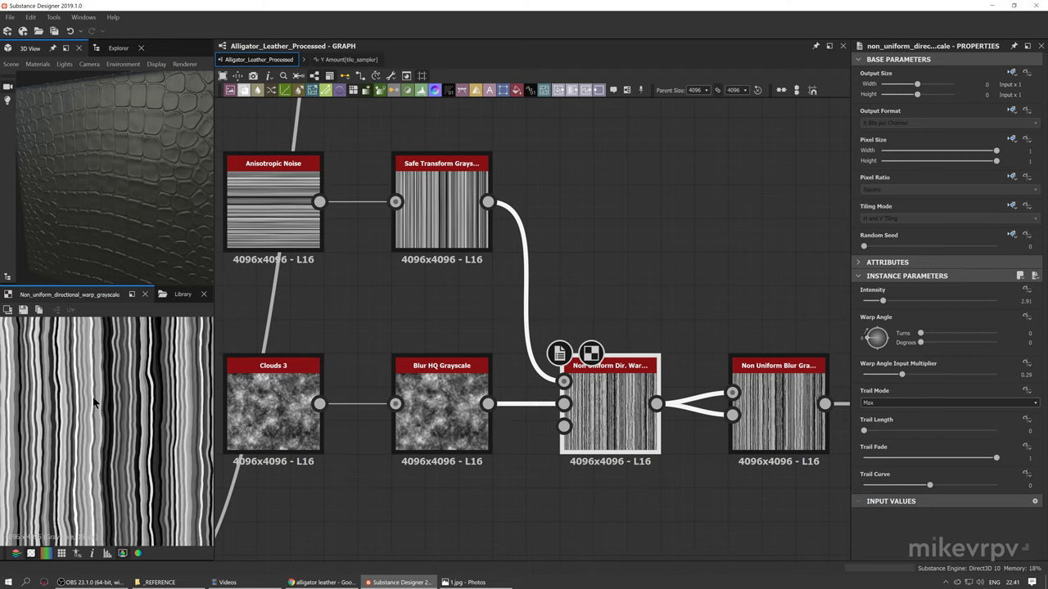
Compare the Non Uniform Blur Grayscale node with the directional warp feeding its Grayscale and Blur Map inputs
{"action": "middle_click_drag", "start_coordinate": [529, 500], "coordinate": [505, 498]}
{"action": "double_click", "coordinate": [651, 377]}
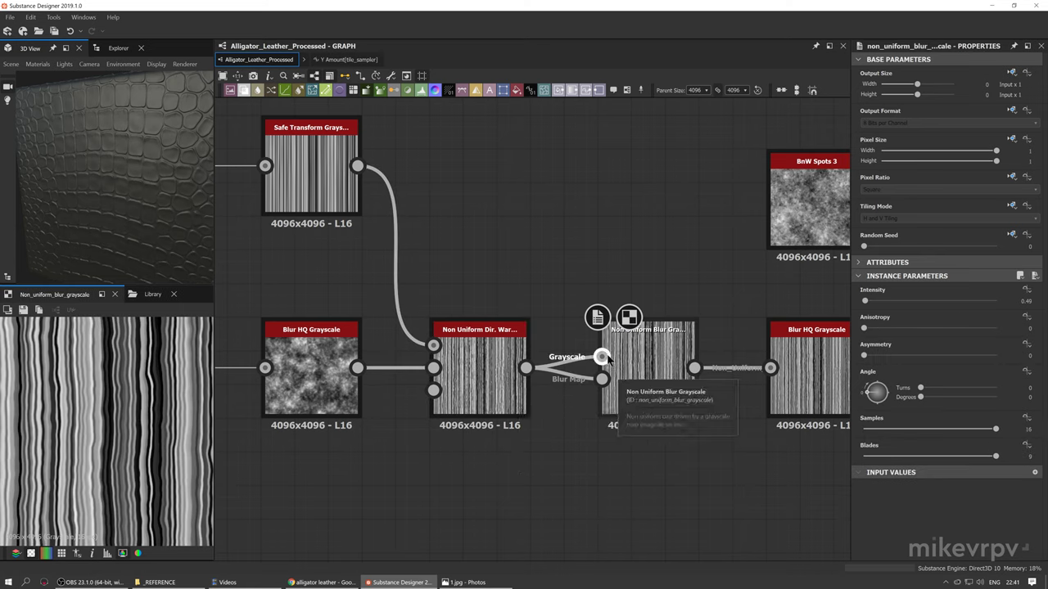
{"action": "left_click", "coordinate": [483, 372]}
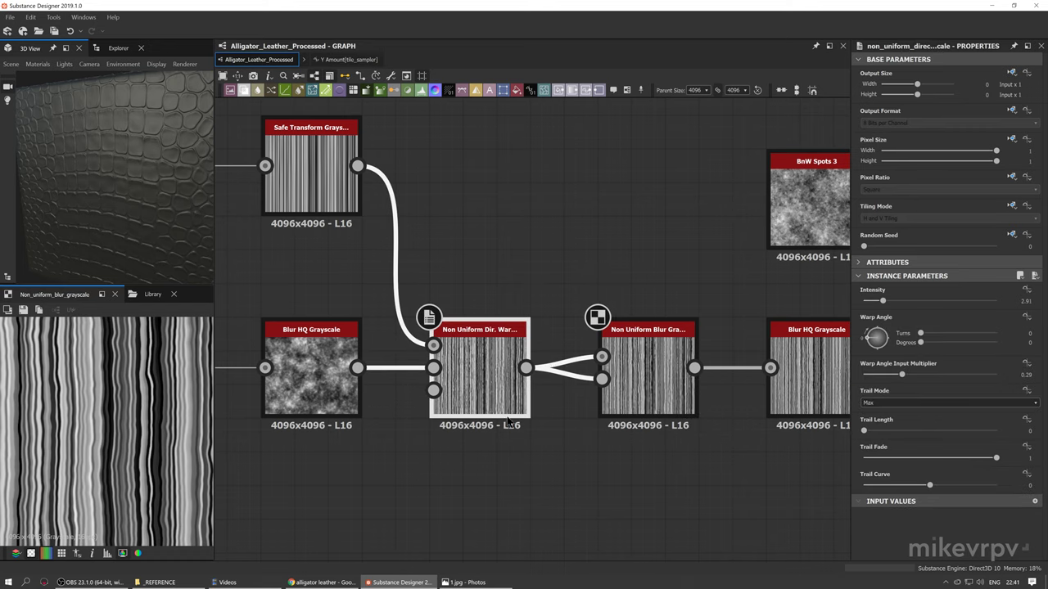
{"action": "scroll", "coordinate": [515, 353], "scroll_direction": "up", "scroll_amount": 3}
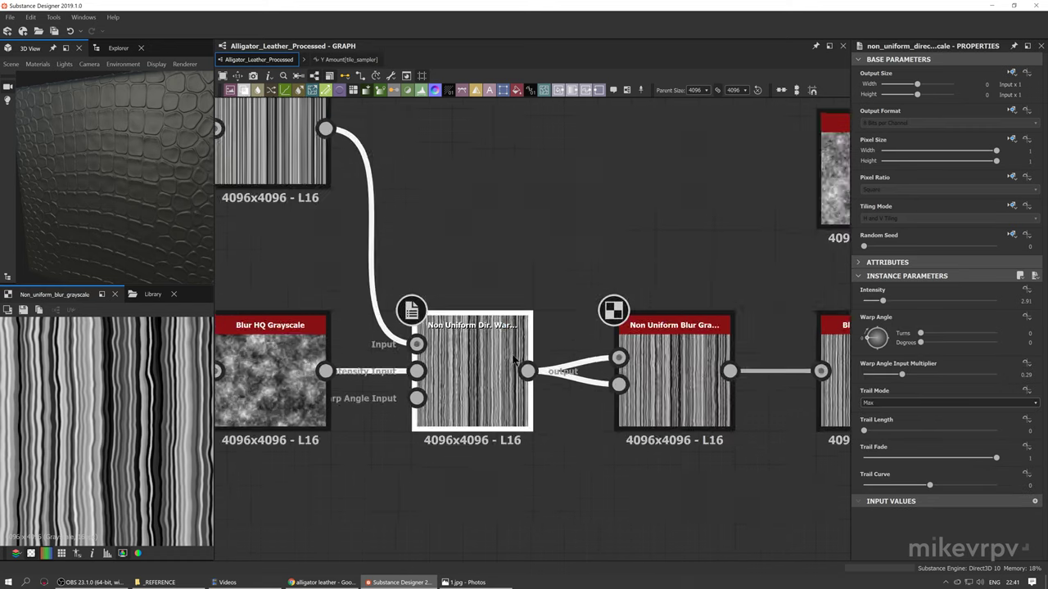
{"action": "left_click", "coordinate": [770, 377]}
{"action": "middle_click_drag", "start_coordinate": [738, 383], "coordinate": [687, 376]}
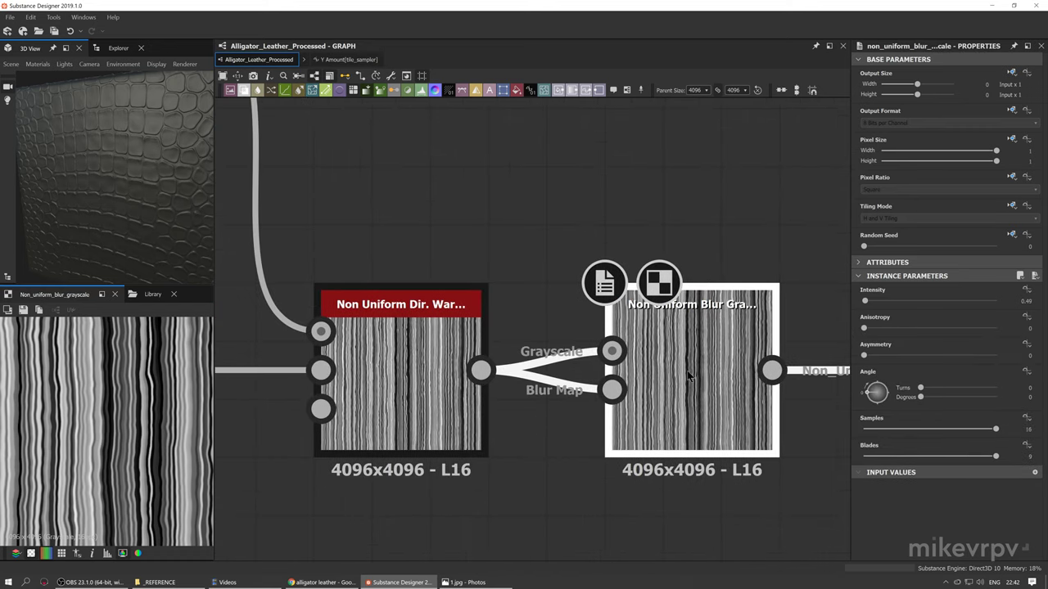
{"action": "scroll", "coordinate": [91, 433], "scroll_direction": "up", "scroll_amount": 2}
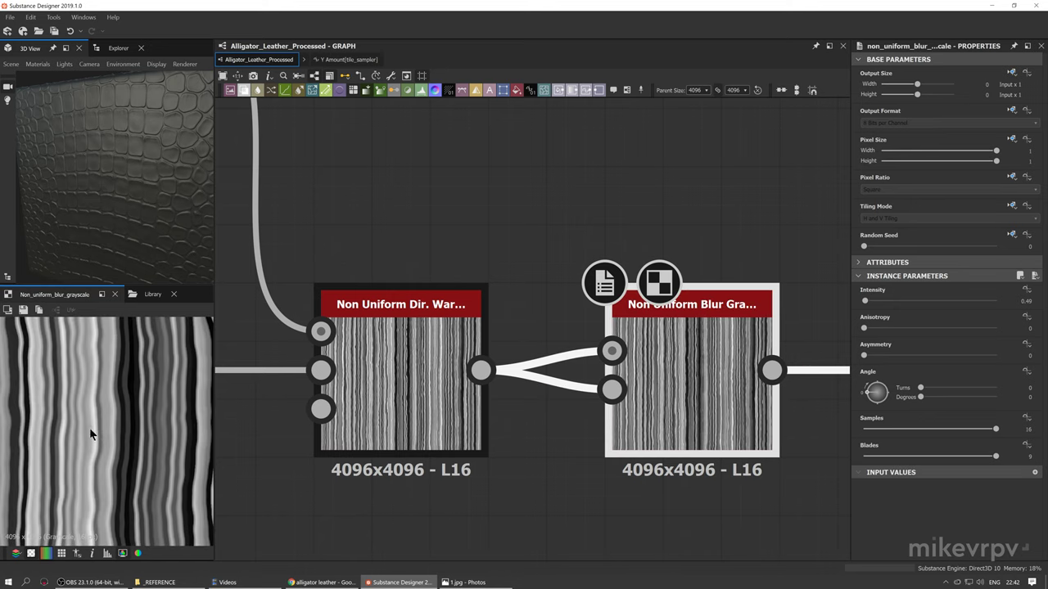
{"action": "double_click", "coordinate": [347, 369]}
Connect the Non Uniform Directional Warp output to the height and normal preview nodes and inspect the lines in 3D
{"action": "scroll", "coordinate": [142, 268], "scroll_direction": "down", "scroll_amount": 5}
{"action": "scroll", "coordinate": [439, 409], "scroll_direction": "down", "scroll_amount": 5}
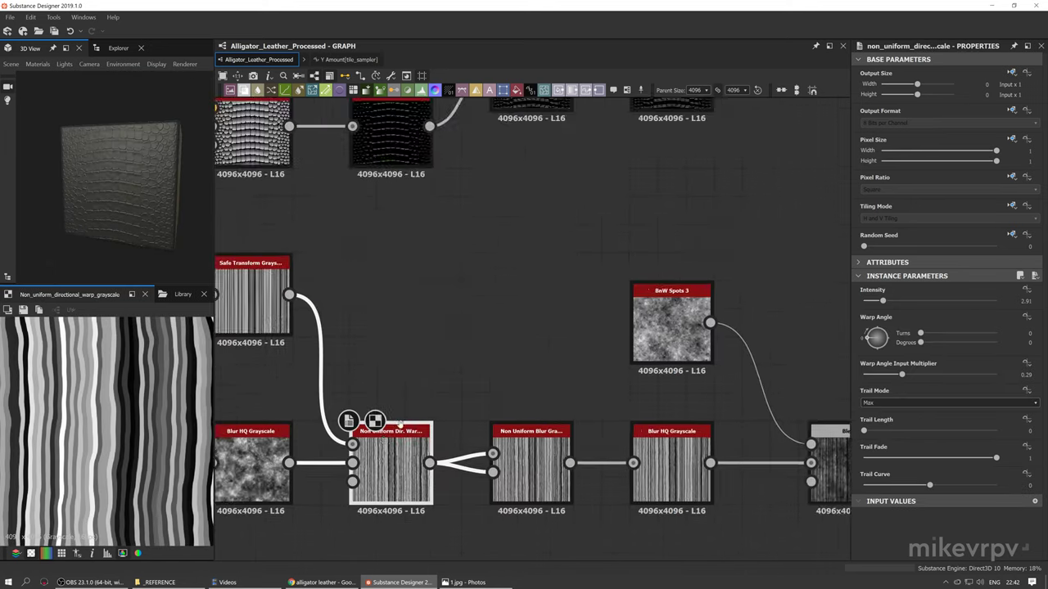
{"action": "scroll", "coordinate": [440, 409], "scroll_direction": "down", "scroll_amount": 5}
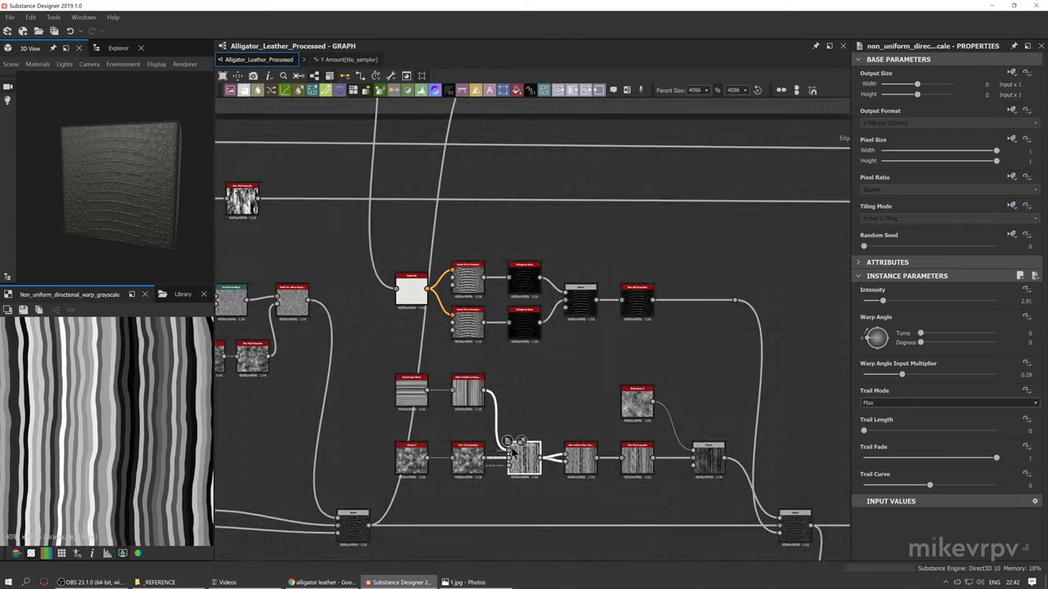
{"action": "left_click_drag", "start_coordinate": [524, 445], "coordinate": [536, 382]}
{"action": "key", "text": "ctrl+z"}
{"action": "scroll", "coordinate": [530, 450], "scroll_direction": "up", "scroll_amount": 2}
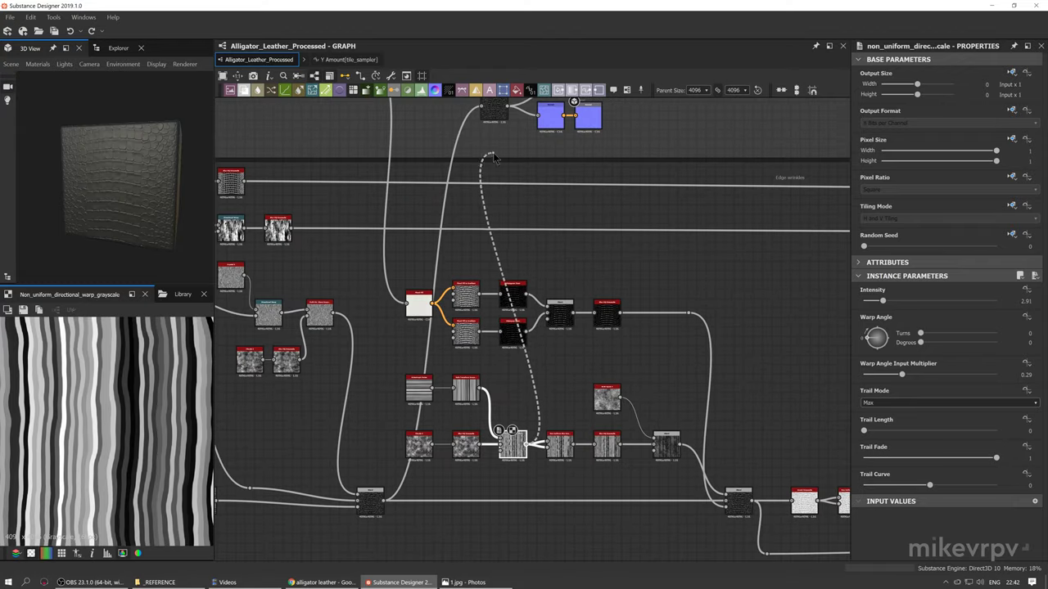
{"action": "scroll", "coordinate": [110, 169], "scroll_direction": "up", "scroll_amount": 5}
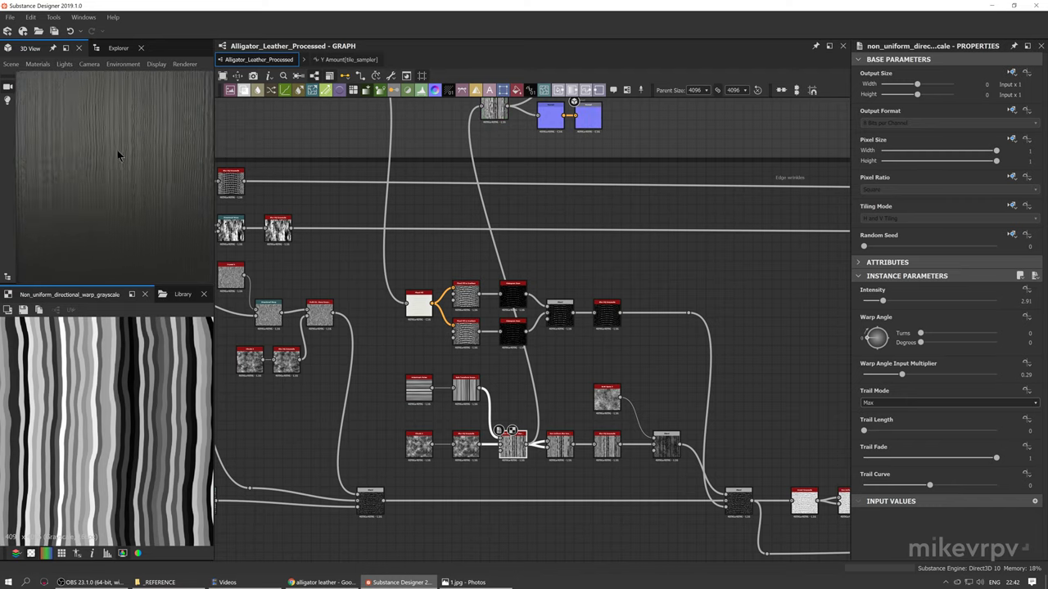
{"action": "scroll", "coordinate": [124, 159], "scroll_direction": "up", "scroll_amount": 4}
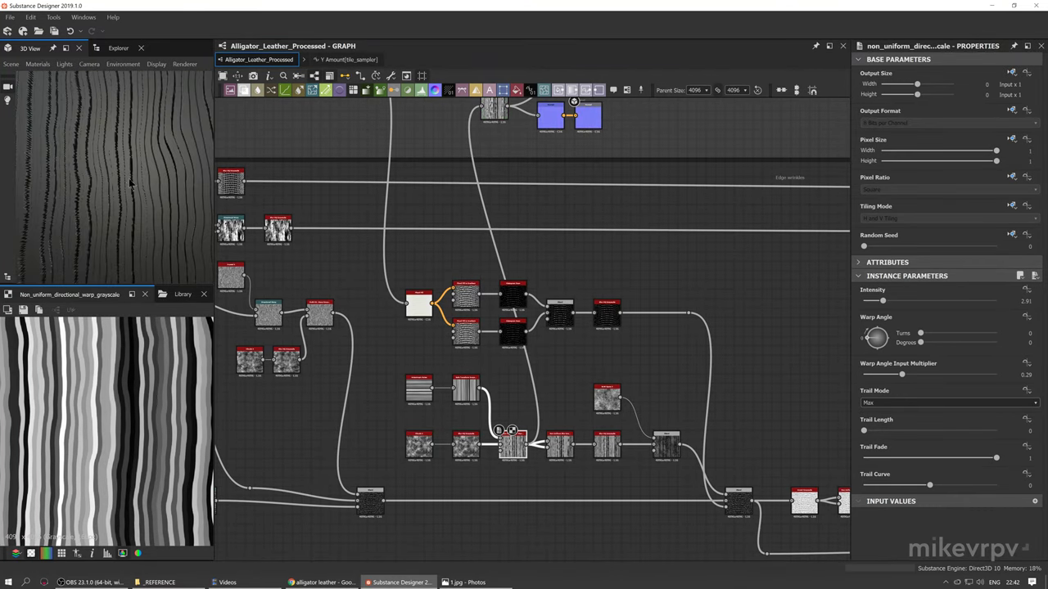
{"action": "left_click_drag", "start_coordinate": [130, 237], "coordinate": [105, 191]}
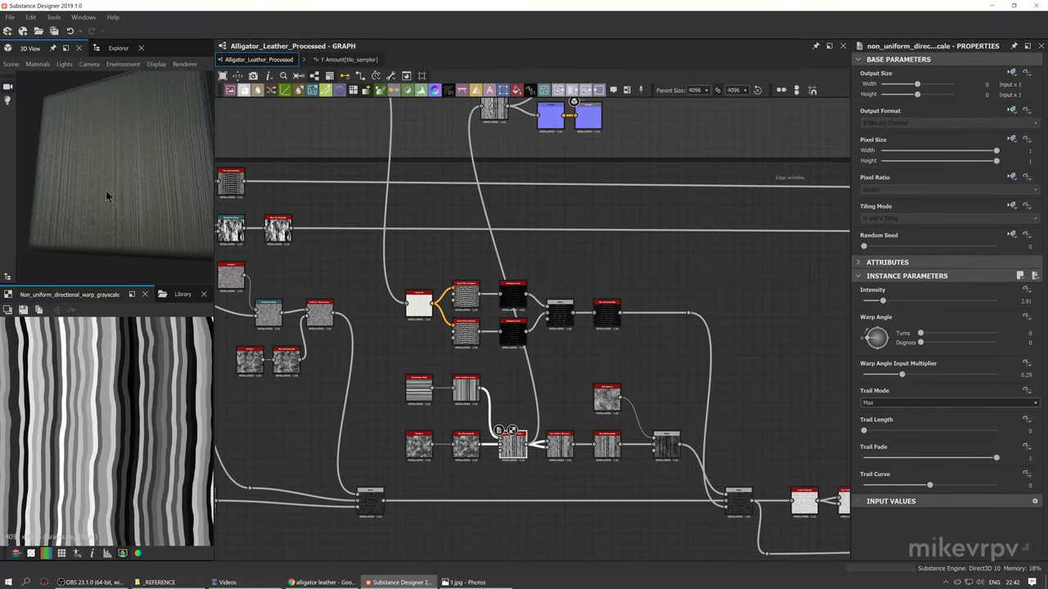
Connect the Non Uniform Blur Grayscale output to the height and normal preview nodes and inspect the blurred lines in 3D
{"action": "scroll", "coordinate": [595, 441], "scroll_direction": "up", "scroll_amount": 2}
{"action": "middle_click_drag", "start_coordinate": [570, 406], "coordinate": [536, 473]}
{"action": "scroll", "coordinate": [537, 475], "scroll_direction": "down", "scroll_amount": 2}
{"action": "double_click", "coordinate": [519, 496]}
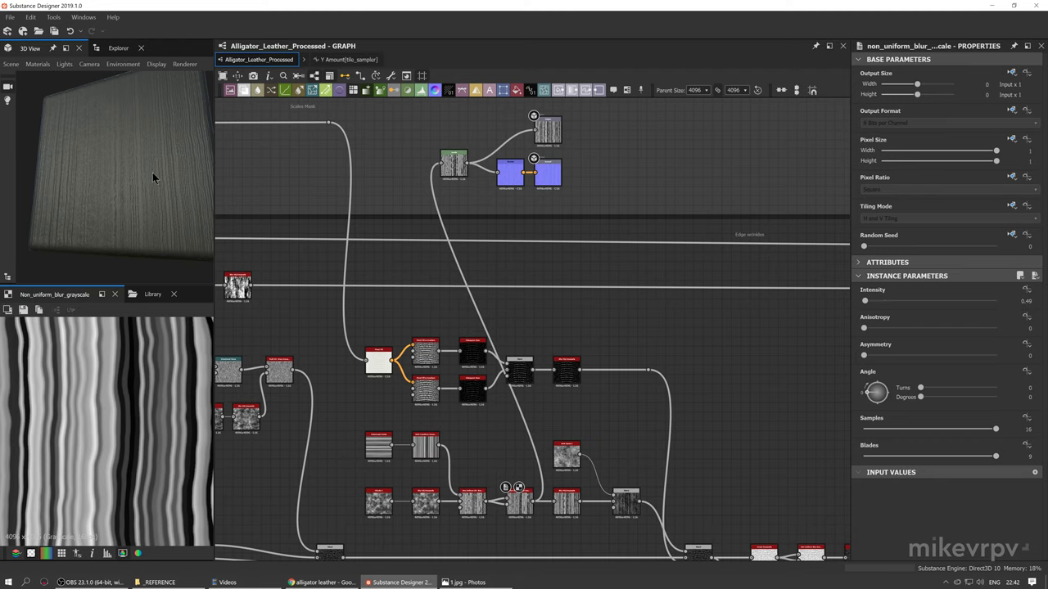
{"action": "scroll", "coordinate": [148, 168], "scroll_direction": "up", "scroll_amount": 5}
{"action": "left_click_drag", "start_coordinate": [137, 174], "coordinate": [144, 174]}
{"action": "scroll", "coordinate": [573, 507], "scroll_direction": "up", "scroll_amount": 3}
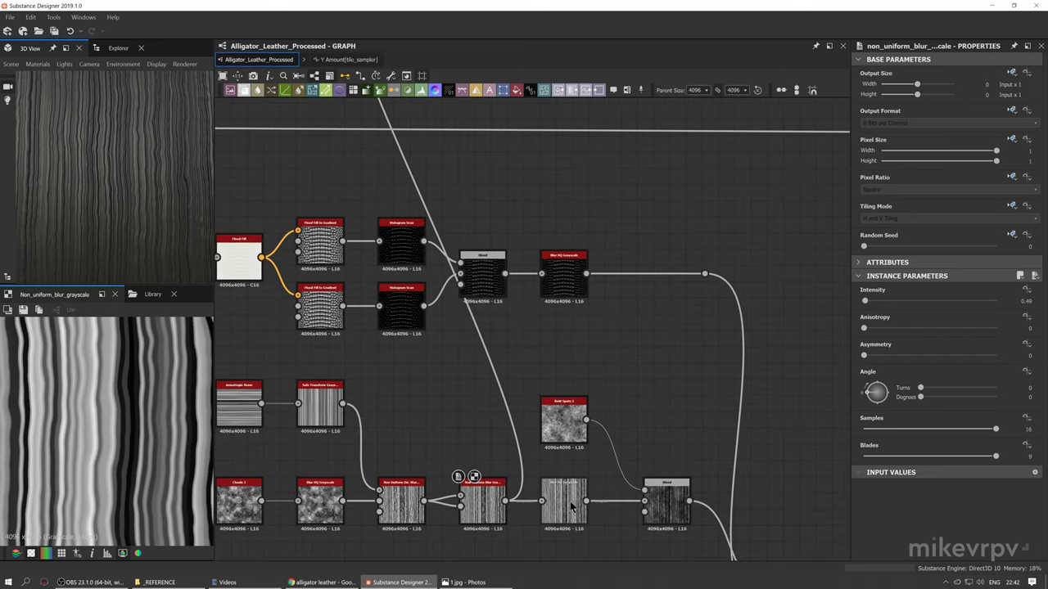
Preview the following Blur HQ Grayscale node and the Multiply Blend that combines it with BnW Spots 3
{"action": "left_click", "coordinate": [573, 507]}
{"action": "middle_click_drag", "start_coordinate": [590, 510], "coordinate": [552, 490]}
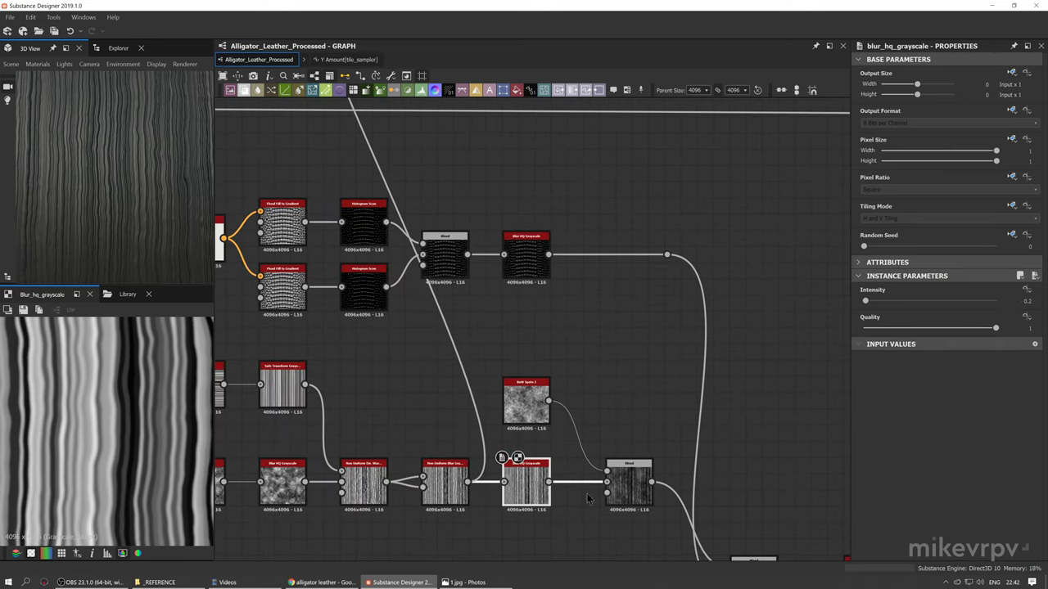
{"action": "scroll", "coordinate": [557, 475], "scroll_direction": "down", "scroll_amount": 2}
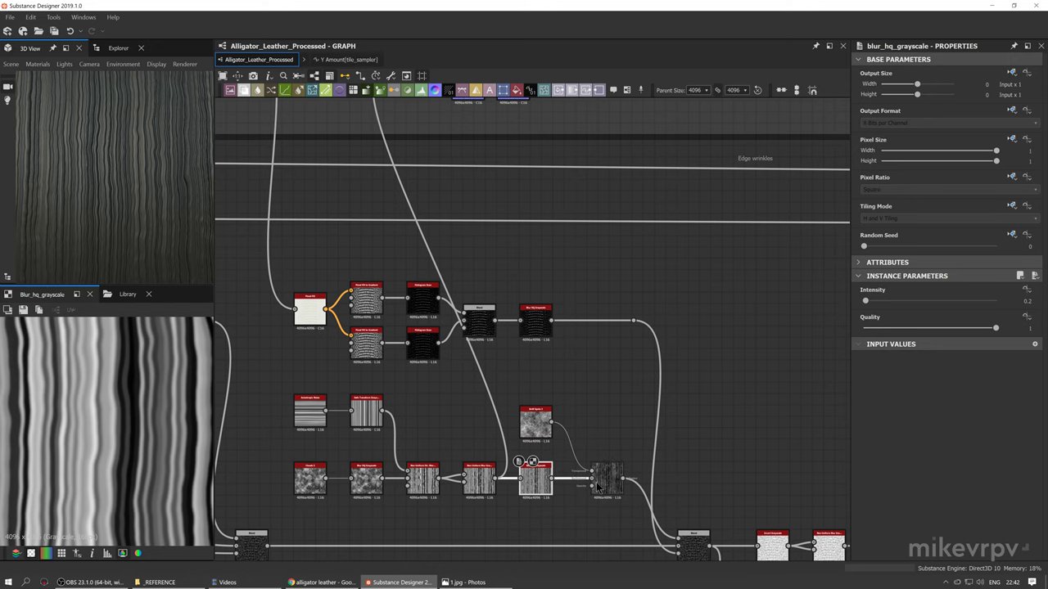
{"action": "left_click", "coordinate": [604, 485]}
{"action": "scroll", "coordinate": [540, 429], "scroll_direction": "up", "scroll_amount": 3}
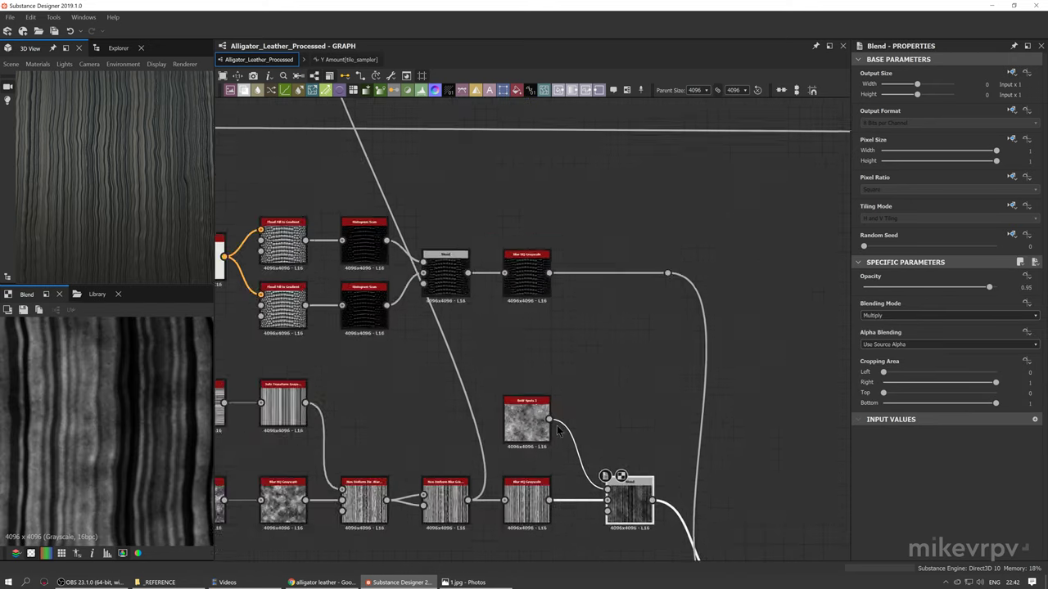
{"action": "left_click", "coordinate": [527, 423]}
{"action": "left_click", "coordinate": [641, 519]}
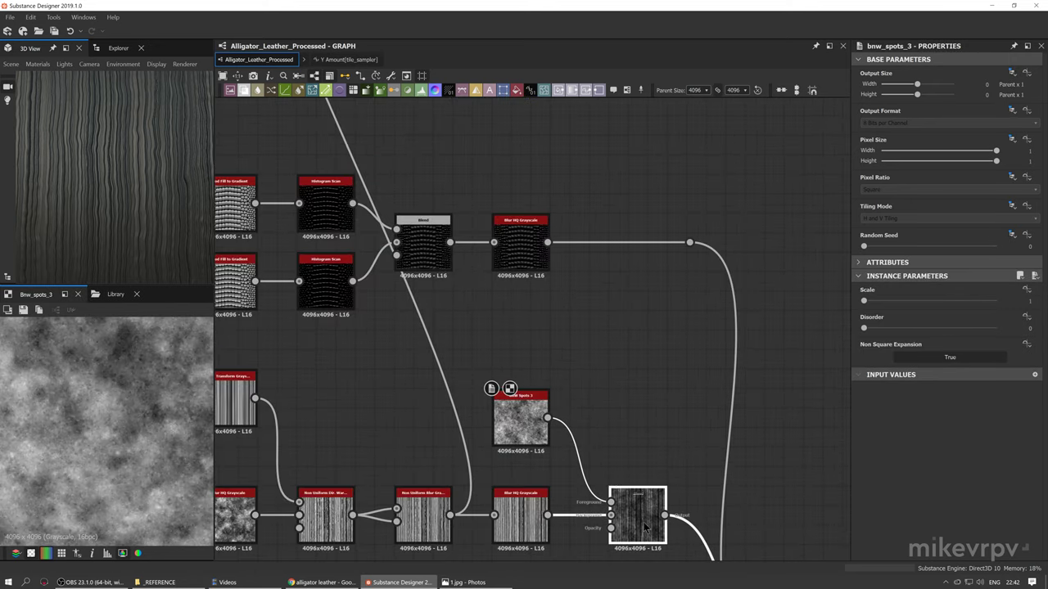
Connect the Multiply Blend output to the height and normal preview nodes and inspect the broken-up lines in 3D
{"action": "scroll", "coordinate": [641, 522], "scroll_direction": "down", "scroll_amount": 3}
{"action": "left_click_drag", "start_coordinate": [655, 516], "coordinate": [452, 183]}
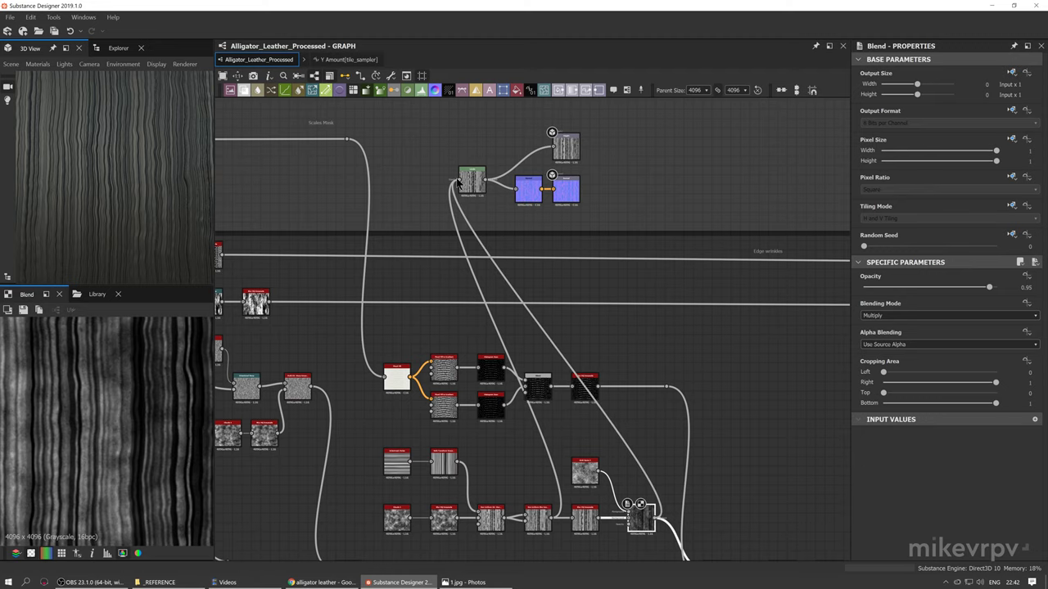
{"action": "left_click_drag", "start_coordinate": [121, 150], "coordinate": [142, 218]}
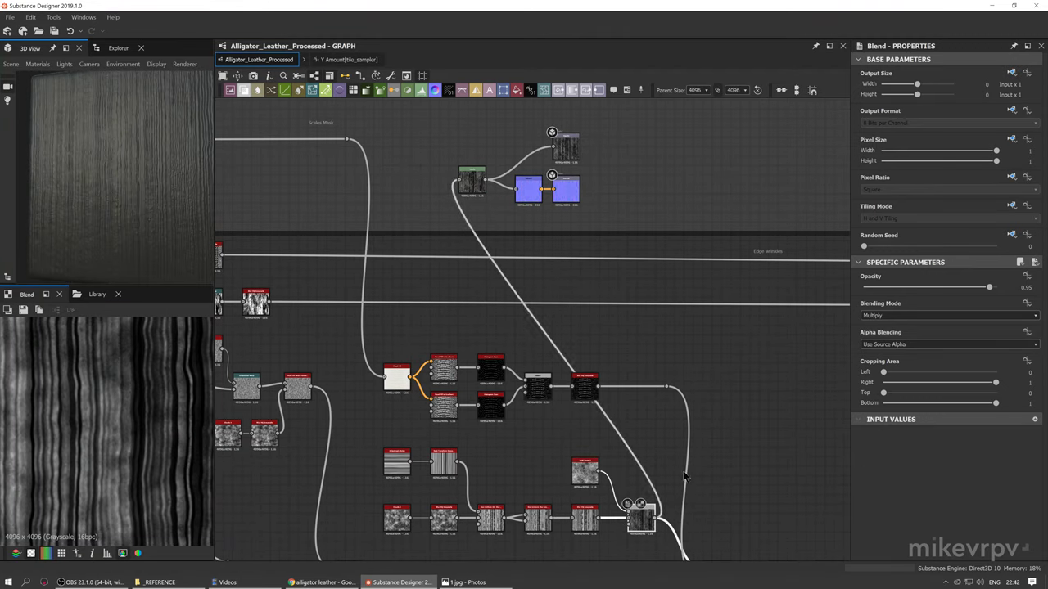
Preview the Blur HQ Grayscale node at the end of the Flood Fill branch to examine the scale-edge mask
{"action": "middle_click_drag", "start_coordinate": [683, 485], "coordinate": [618, 355]}
{"action": "scroll", "coordinate": [617, 355], "scroll_direction": "down", "scroll_amount": 1}
{"action": "middle_click_drag", "start_coordinate": [388, 328], "coordinate": [425, 362]}
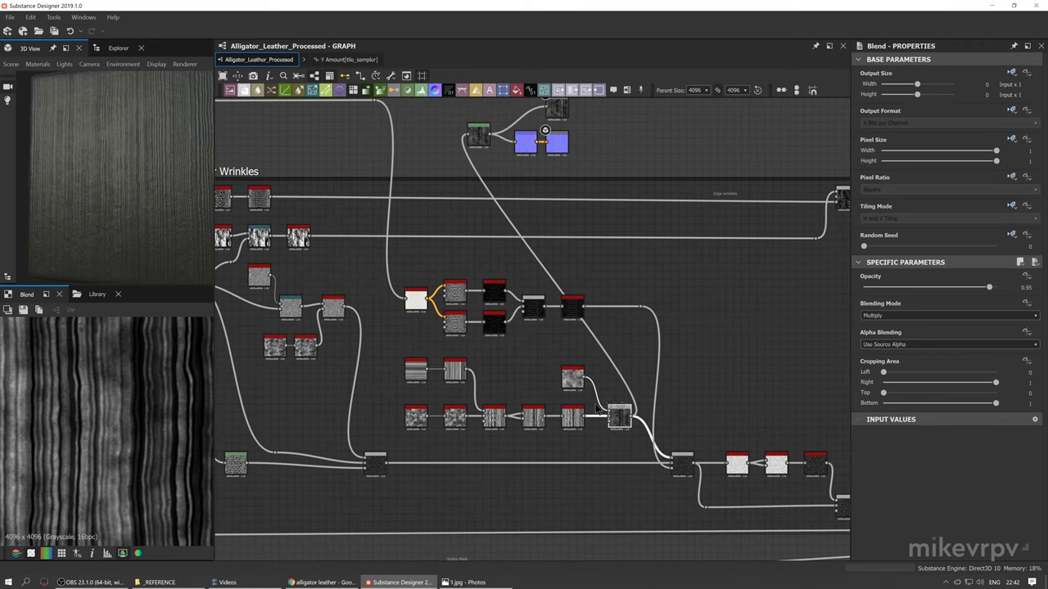
{"action": "double_click", "coordinate": [572, 306]}
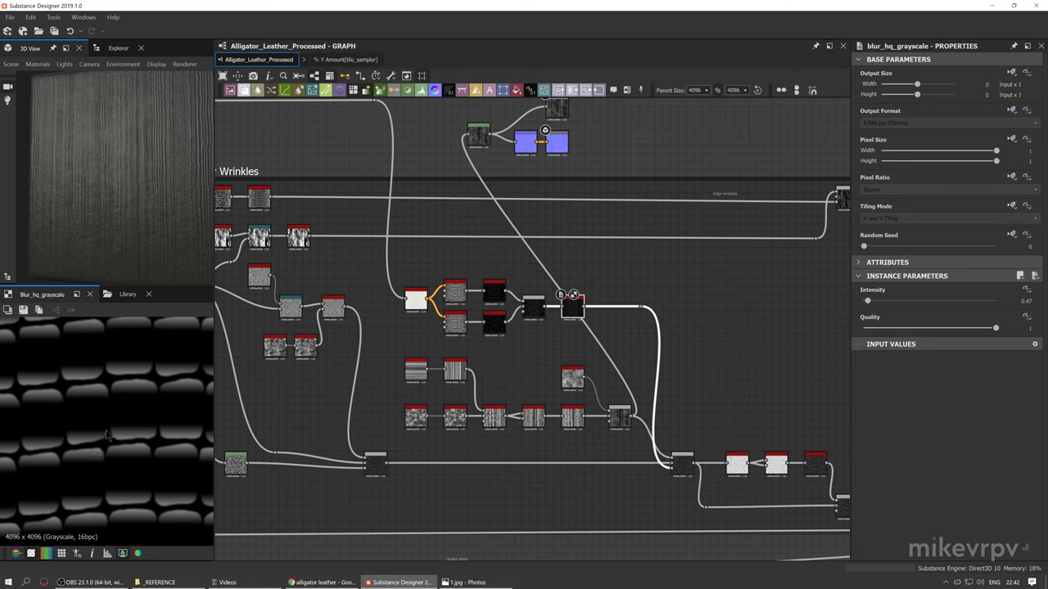
Preview the Flood Fill node at the start of the edge-mask branch and the Histogram Scan scales mask that feeds it
{"action": "middle_click_drag", "start_coordinate": [92, 408], "coordinate": [164, 385]}
{"action": "middle_click_drag", "start_coordinate": [430, 363], "coordinate": [461, 377]}
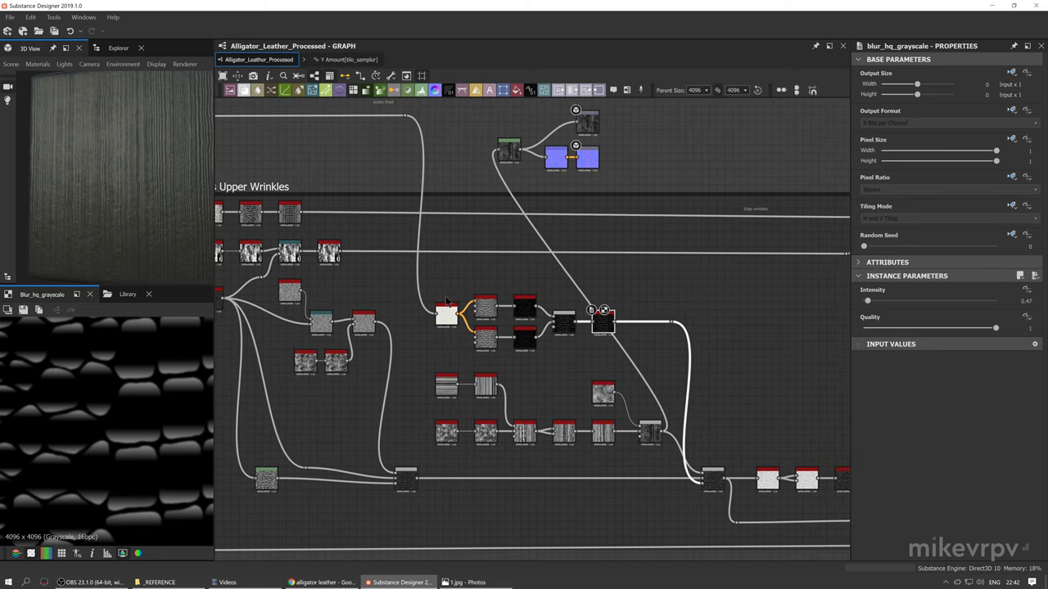
{"action": "scroll", "coordinate": [443, 297], "scroll_direction": "up", "scroll_amount": 3}
{"action": "double_click", "coordinate": [447, 350]}
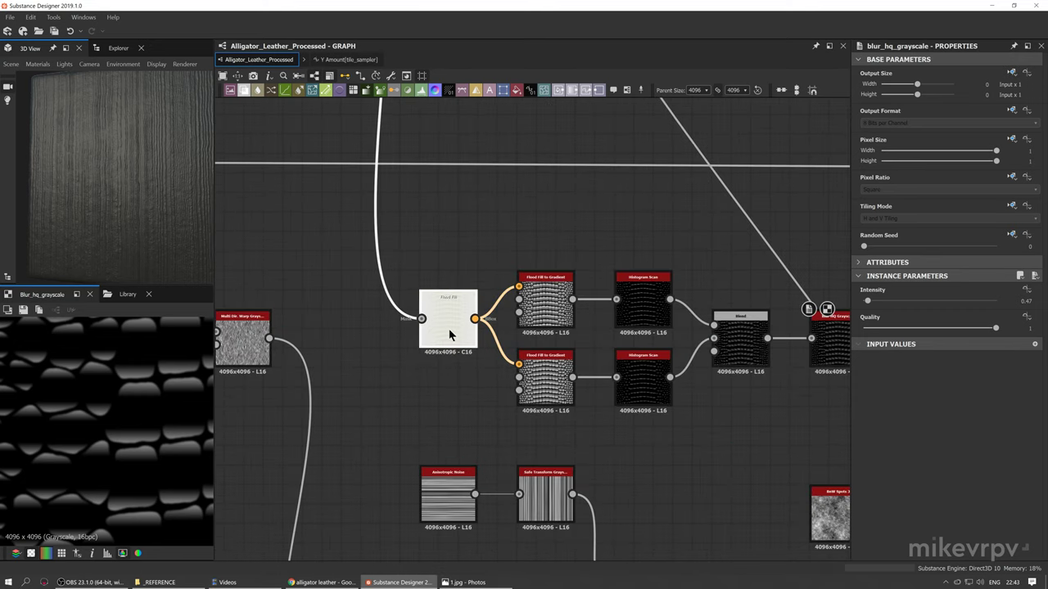
{"action": "scroll", "coordinate": [458, 295], "scroll_direction": "down", "scroll_amount": 4}
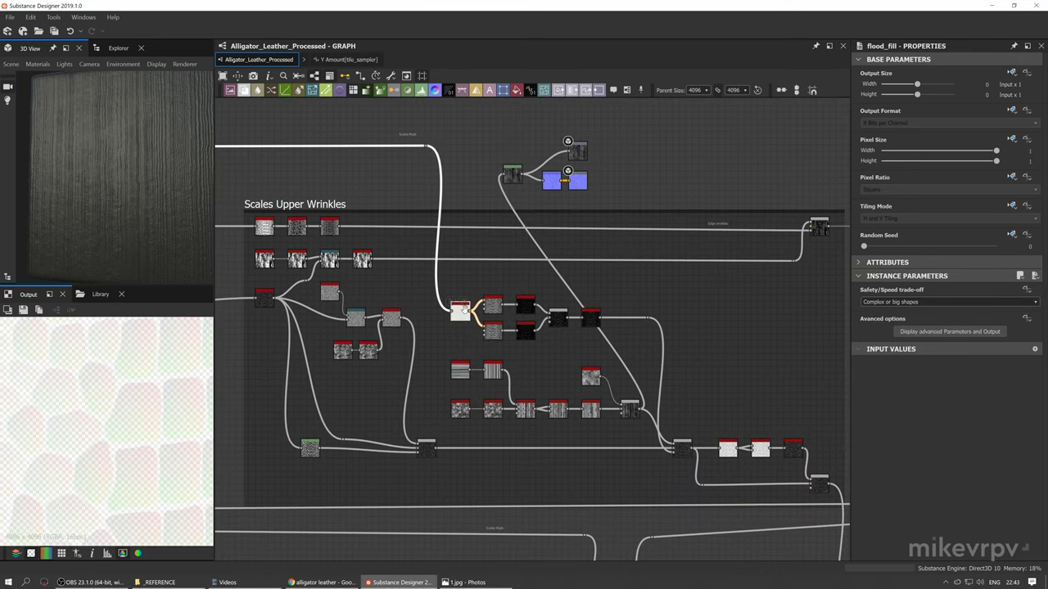
{"action": "middle_click_drag", "start_coordinate": [458, 291], "coordinate": [605, 305]}
{"action": "middle_click_drag", "start_coordinate": [412, 190], "coordinate": [769, 208]}
{"action": "scroll", "coordinate": [491, 243], "scroll_direction": "down", "scroll_amount": 2}
{"action": "middle_click_drag", "start_coordinate": [374, 243], "coordinate": [498, 226]}
{"action": "double_click", "coordinate": [372, 295]}
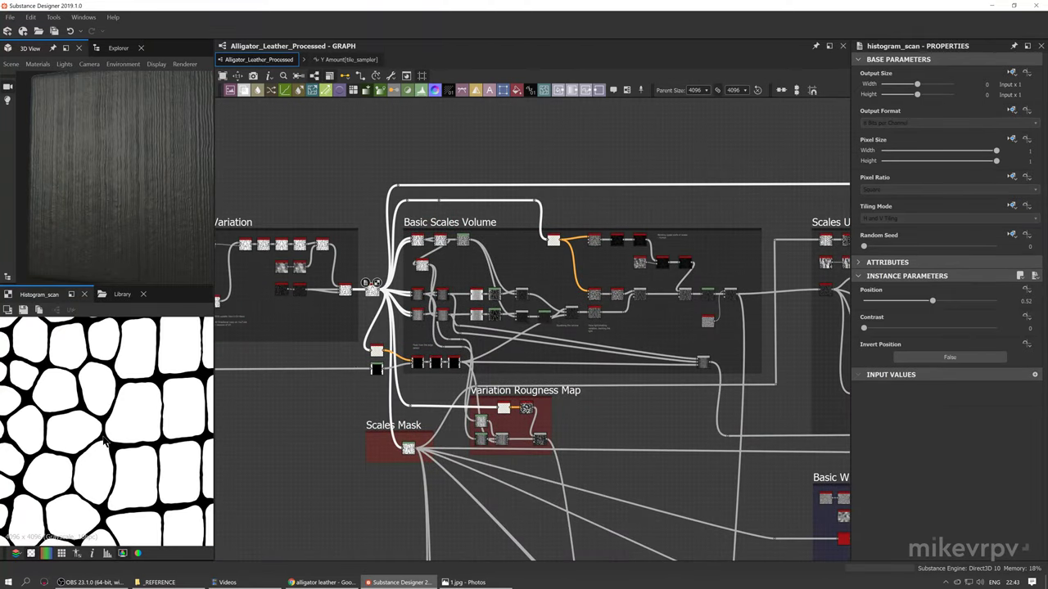
Preview the two Flood Fill to Gradient nodes in Scales Upper Wrinkles and compare their opposite gradient angles
{"action": "scroll", "coordinate": [102, 434], "scroll_direction": "down", "scroll_amount": 3}
{"action": "scroll", "coordinate": [643, 286], "scroll_direction": "down", "scroll_amount": 1}
{"action": "middle_click_drag", "start_coordinate": [802, 254], "coordinate": [475, 247]}
{"action": "middle_click_drag", "start_coordinate": [557, 243], "coordinate": [449, 251]}
{"action": "scroll", "coordinate": [494, 290], "scroll_direction": "up", "scroll_amount": 3}
{"action": "scroll", "coordinate": [494, 291], "scroll_direction": "up", "scroll_amount": 6}
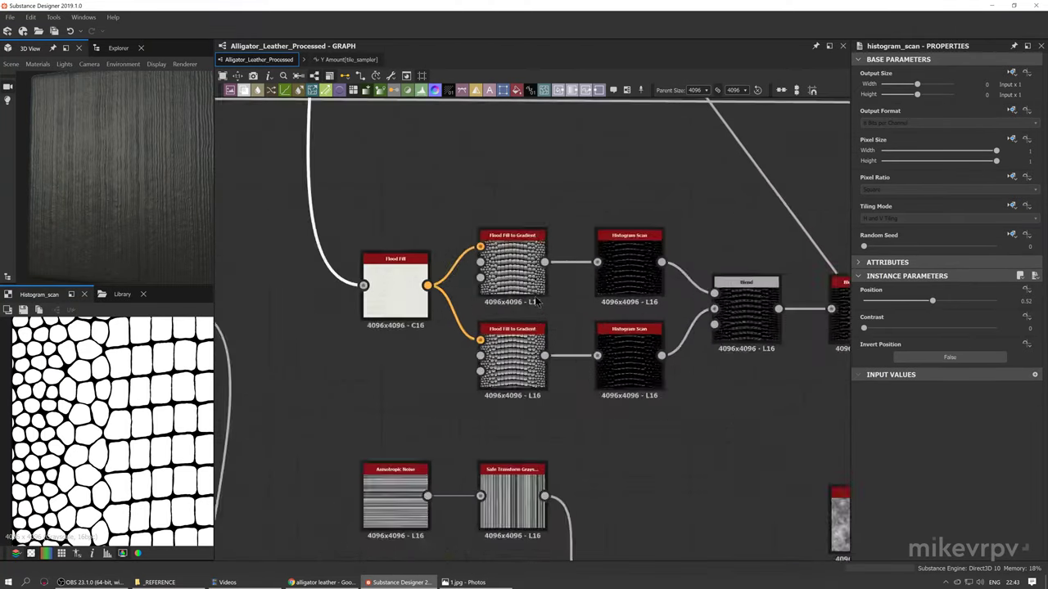
{"action": "double_click", "coordinate": [511, 270]}
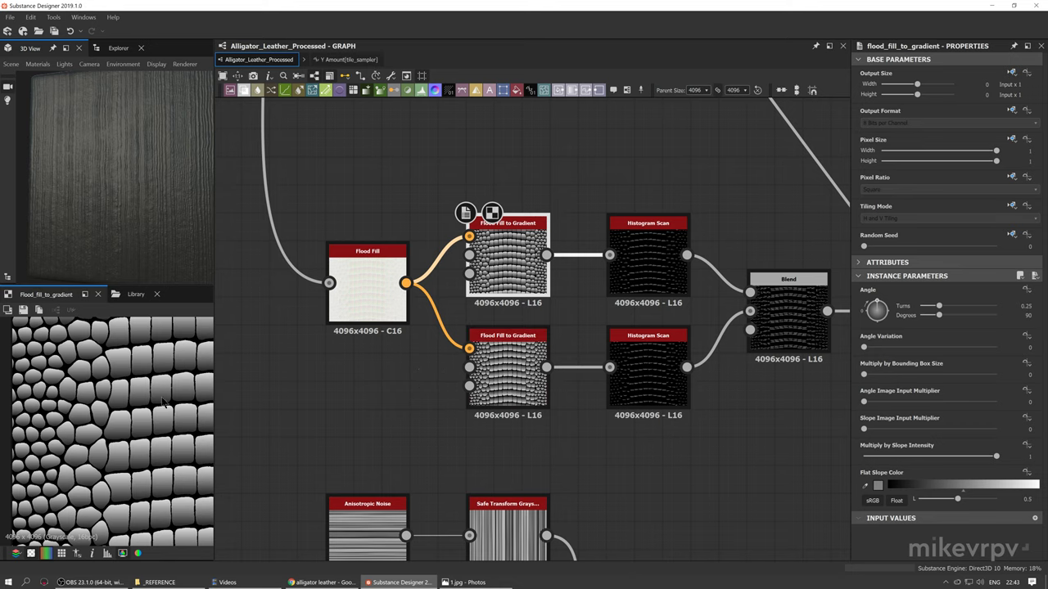
{"action": "double_click", "coordinate": [544, 396]}
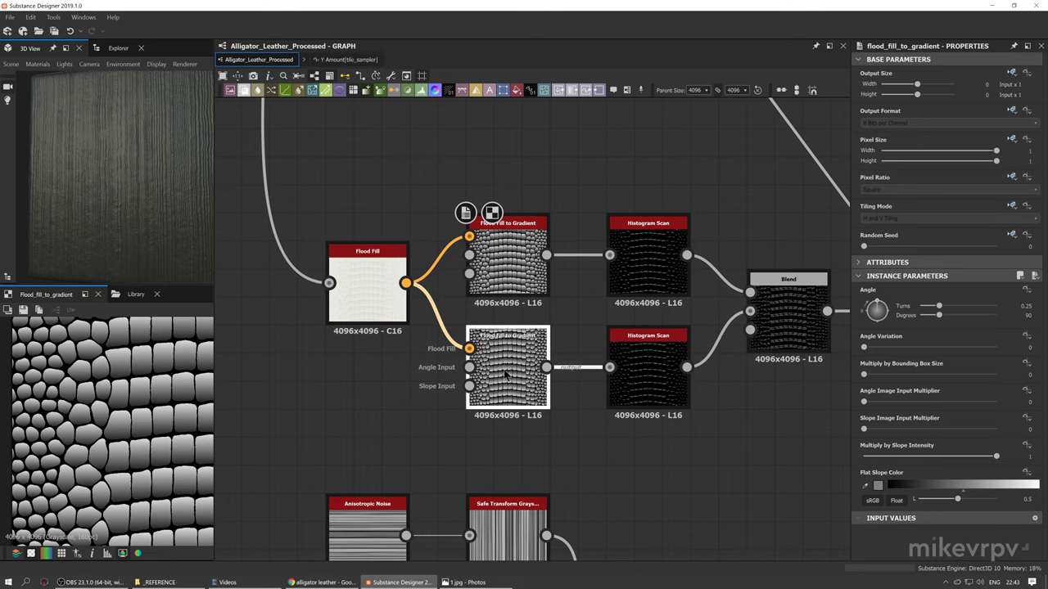
{"action": "middle_click_drag", "start_coordinate": [604, 344], "coordinate": [572, 343]}
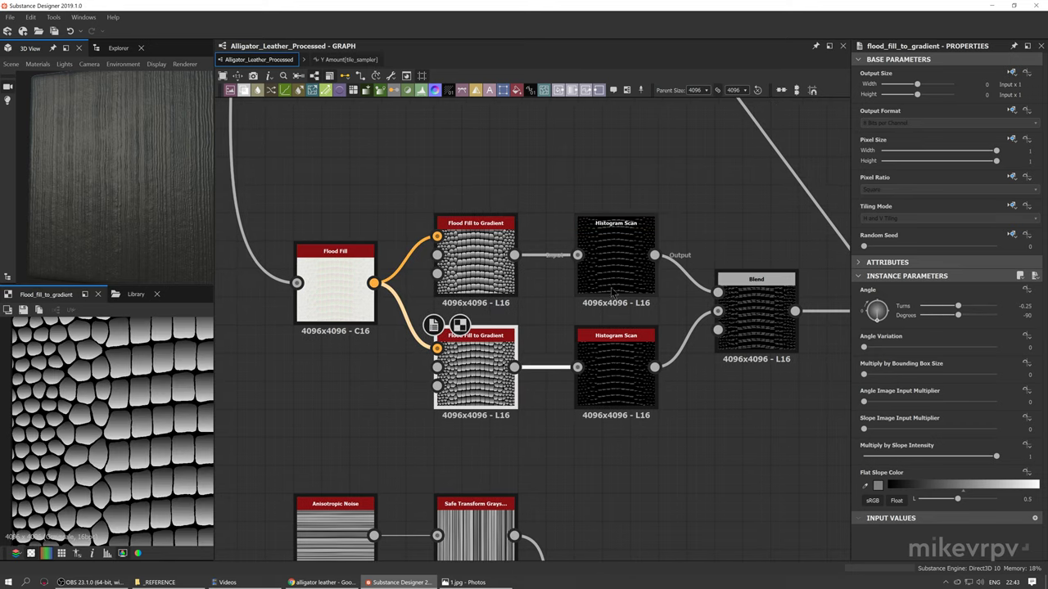
Preview both Histogram Scan edge masks and the Blend and Blur HQ Grayscale nodes that combine and soften them
{"action": "double_click", "coordinate": [614, 278]}
{"action": "double_click", "coordinate": [641, 394]}
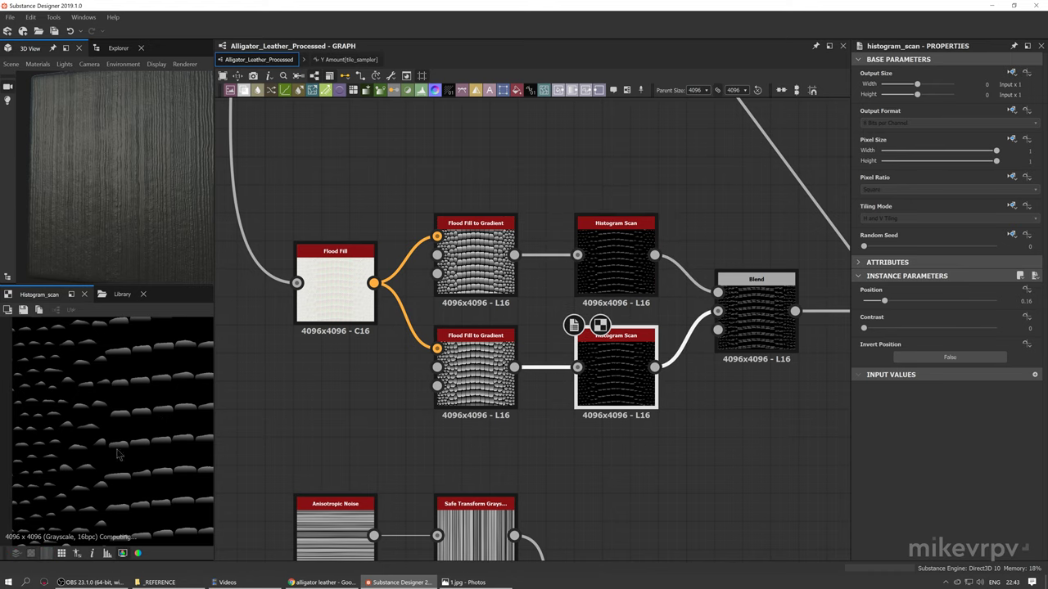
{"action": "middle_click_drag", "start_coordinate": [697, 401], "coordinate": [585, 458]}
{"action": "double_click", "coordinate": [646, 380]}
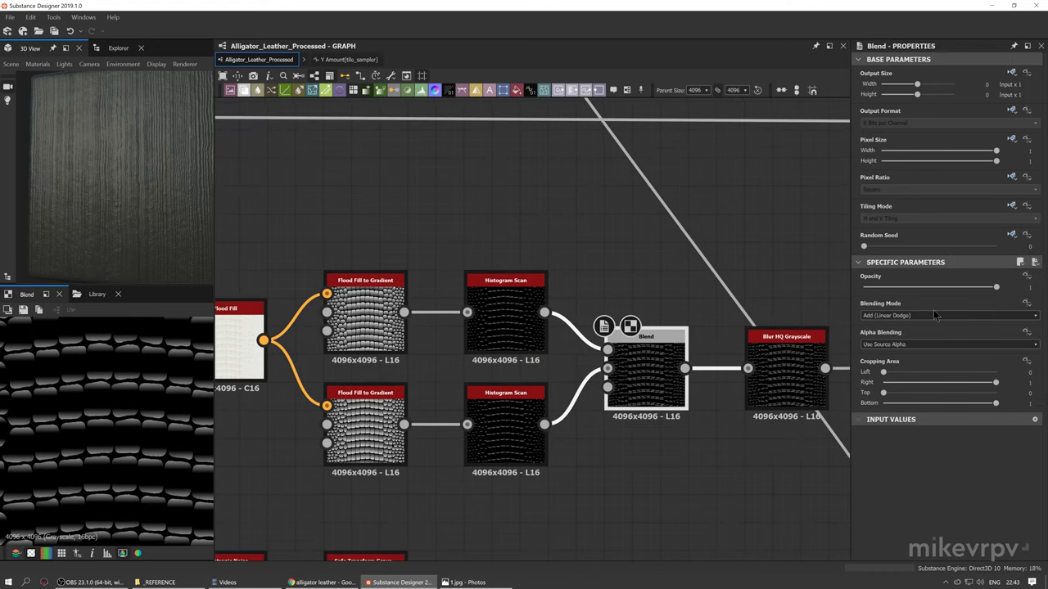
{"action": "middle_click_drag", "start_coordinate": [201, 424], "coordinate": [106, 448]}
{"action": "middle_click_drag", "start_coordinate": [659, 442], "coordinate": [479, 400]}
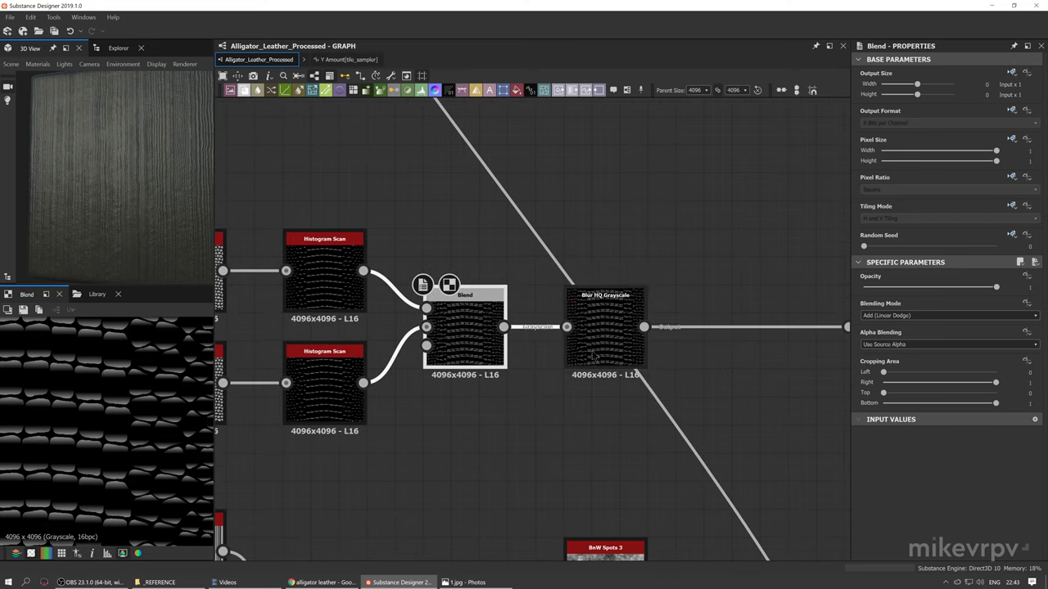
{"action": "double_click", "coordinate": [605, 342]}
{"action": "scroll", "coordinate": [740, 408], "scroll_direction": "down", "scroll_amount": 5}
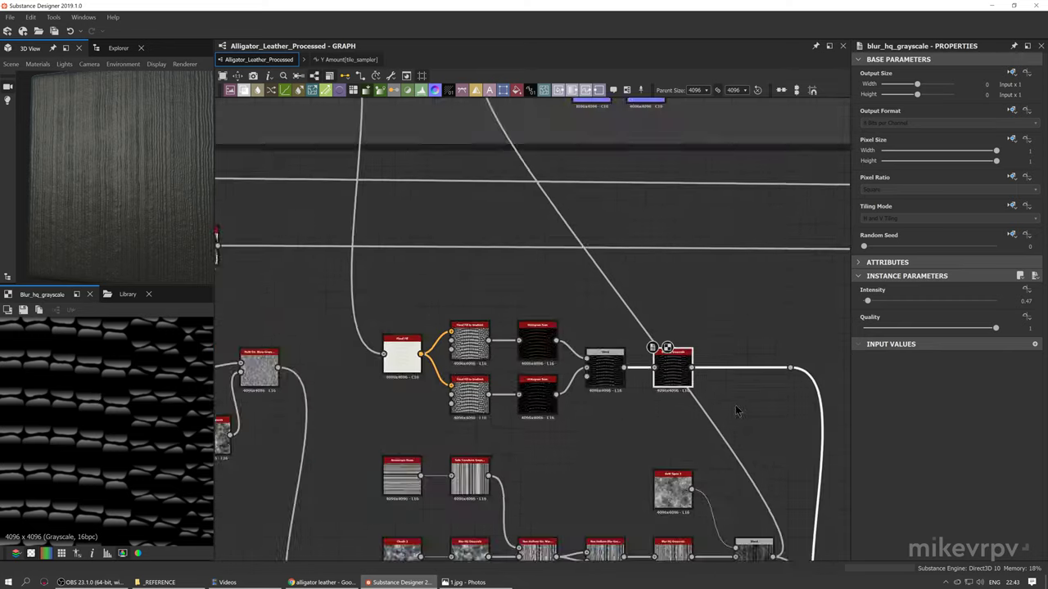
Preview the Blend before the first Invert Grayscale node and compare it with the Overlay Blend feeding its background
{"action": "scroll", "coordinate": [740, 408], "scroll_direction": "up", "scroll_amount": 1}
{"action": "middle_click_drag", "start_coordinate": [774, 478], "coordinate": [580, 263]}
{"action": "double_click", "coordinate": [706, 458]}
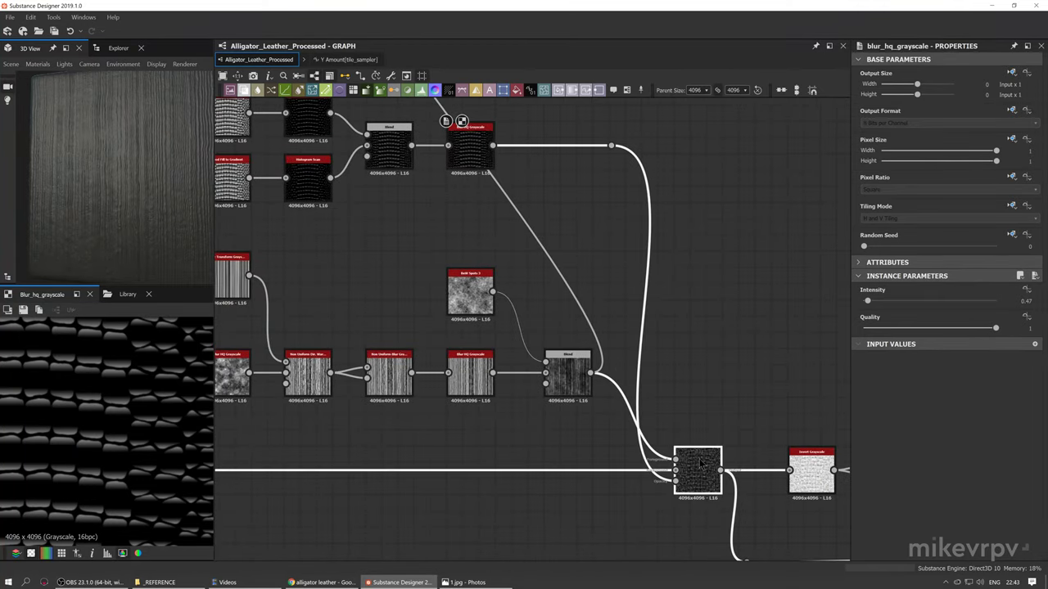
{"action": "scroll", "coordinate": [596, 409], "scroll_direction": "down", "scroll_amount": 2}
{"action": "middle_click_drag", "start_coordinate": [302, 438], "coordinate": [486, 440]}
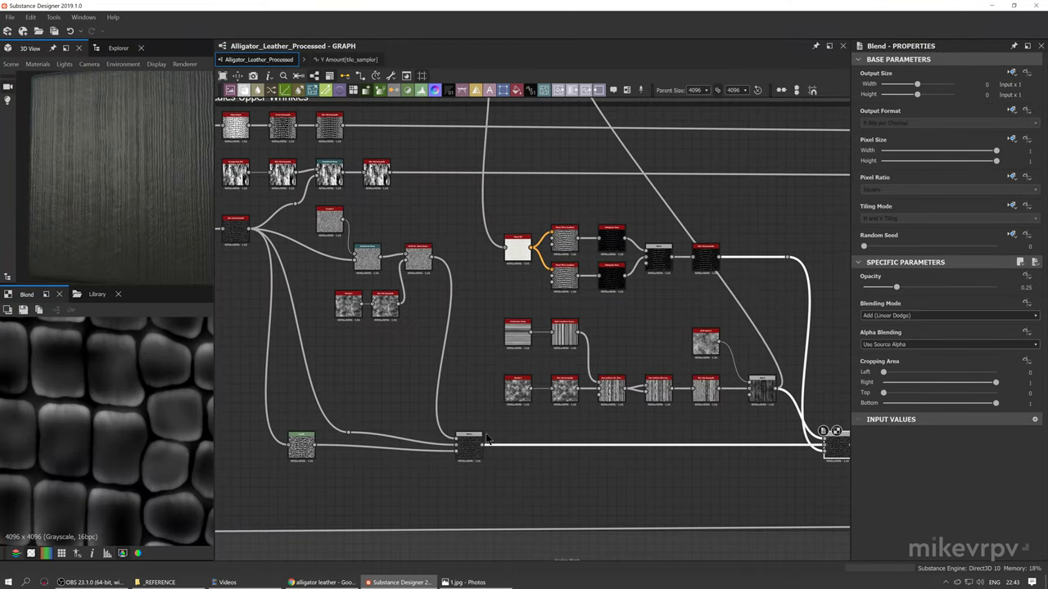
{"action": "double_click", "coordinate": [470, 447]}
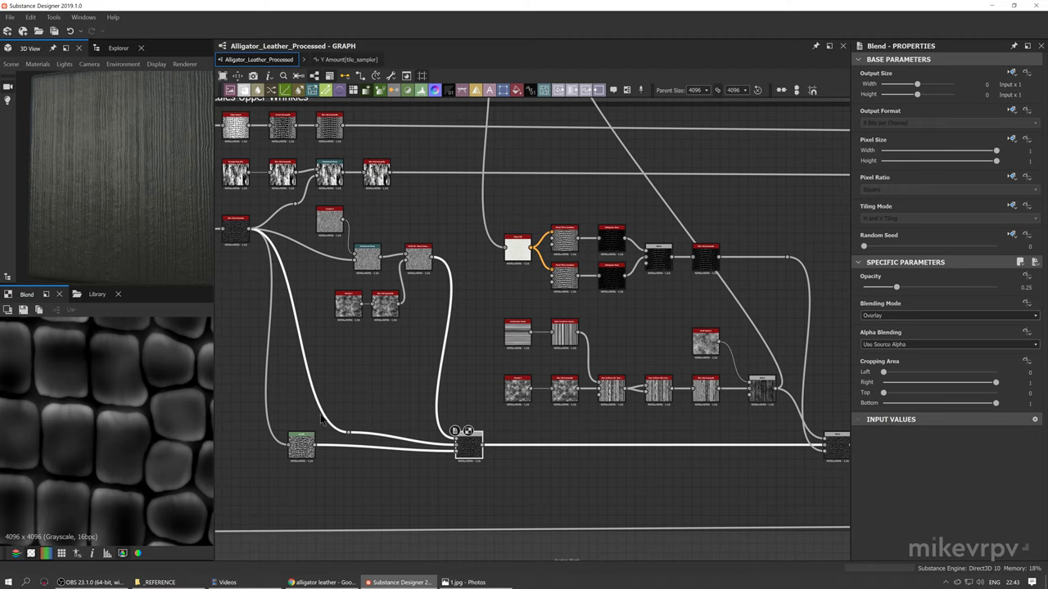
Preview the blurred edge mask feeding the Blend's opacity input and the Multiply Blend supplying its foreground lines
{"action": "scroll", "coordinate": [741, 454], "scroll_direction": "up", "scroll_amount": 5}
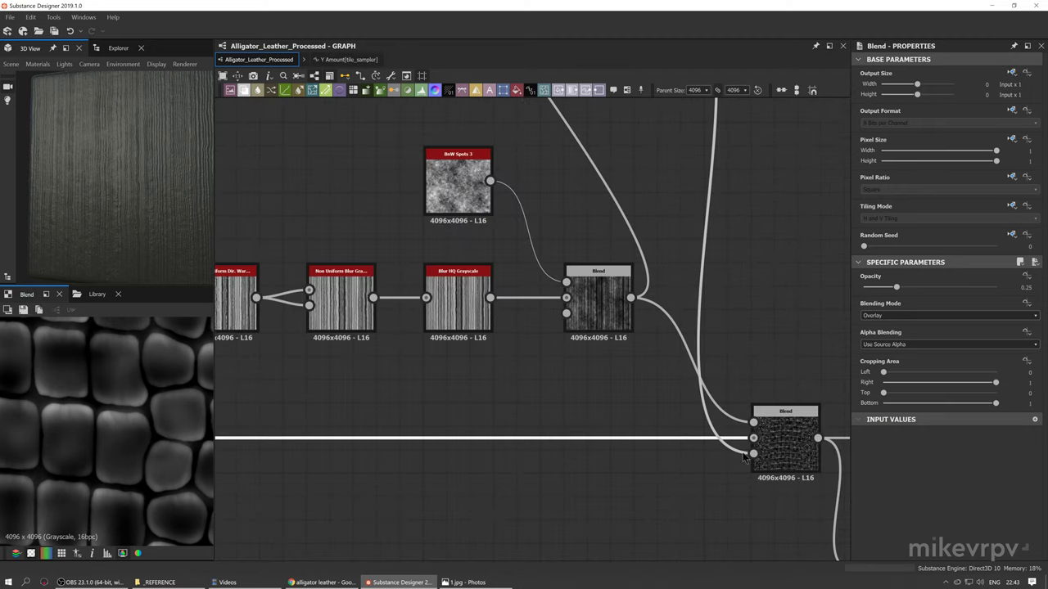
{"action": "double_click", "coordinate": [743, 454]}
{"action": "left_click", "coordinate": [777, 439]}
{"action": "scroll", "coordinate": [702, 342], "scroll_direction": "down", "scroll_amount": 2}
{"action": "middle_click_drag", "start_coordinate": [702, 343], "coordinate": [599, 324]}
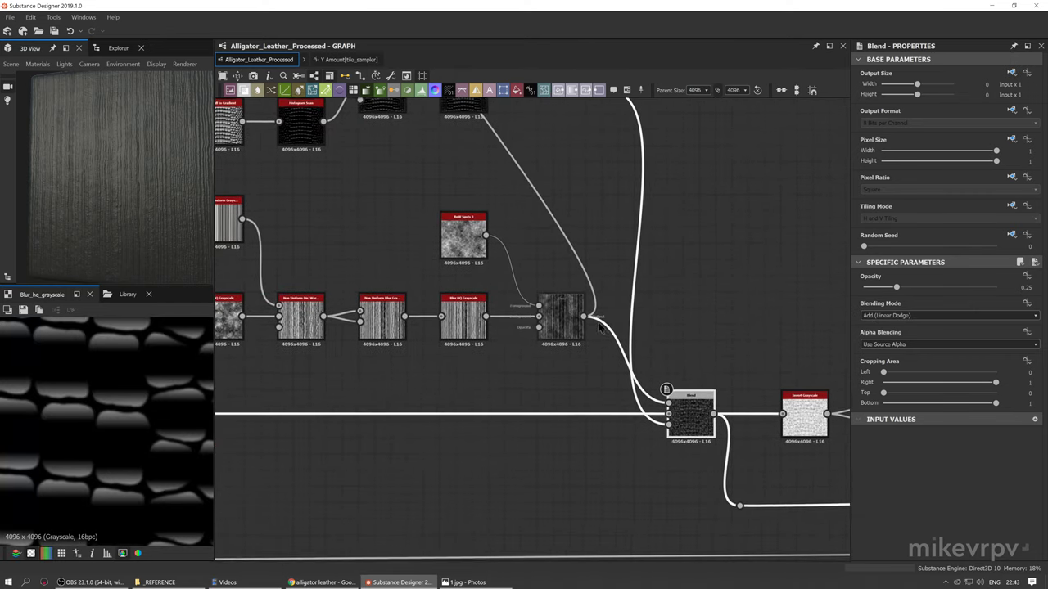
{"action": "double_click", "coordinate": [689, 422]}
{"action": "double_click", "coordinate": [561, 318]}
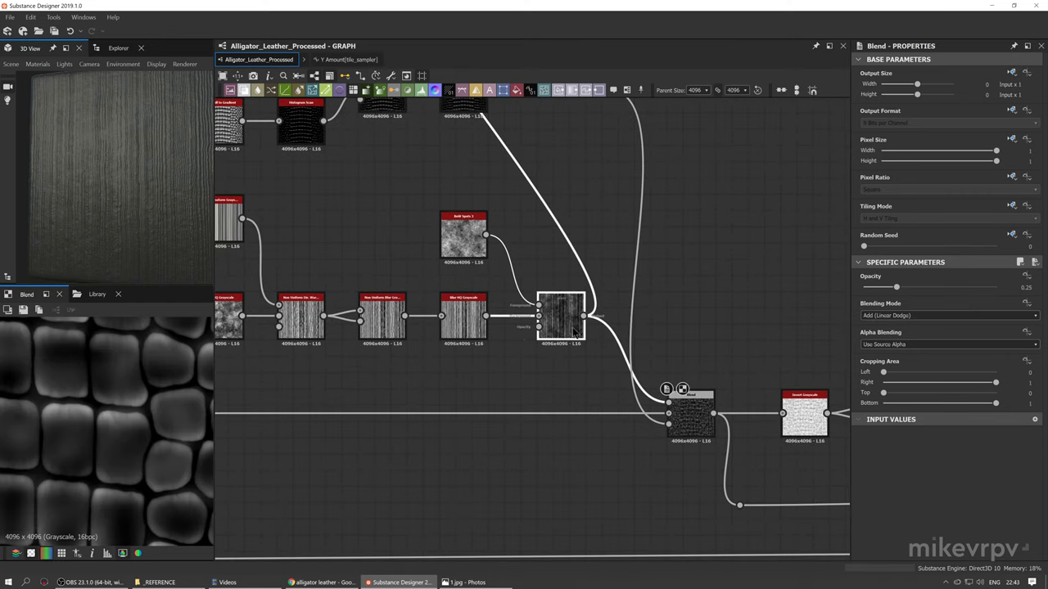
{"action": "scroll", "coordinate": [98, 422], "scroll_direction": "down", "scroll_amount": 2}
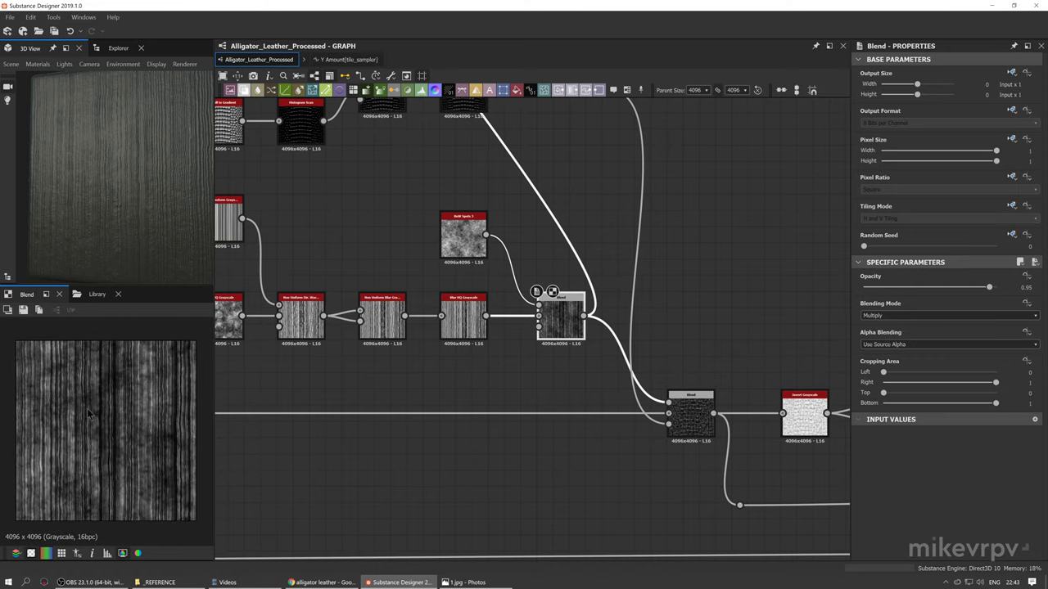
{"action": "middle_click_drag", "start_coordinate": [93, 439], "coordinate": [88, 399]}
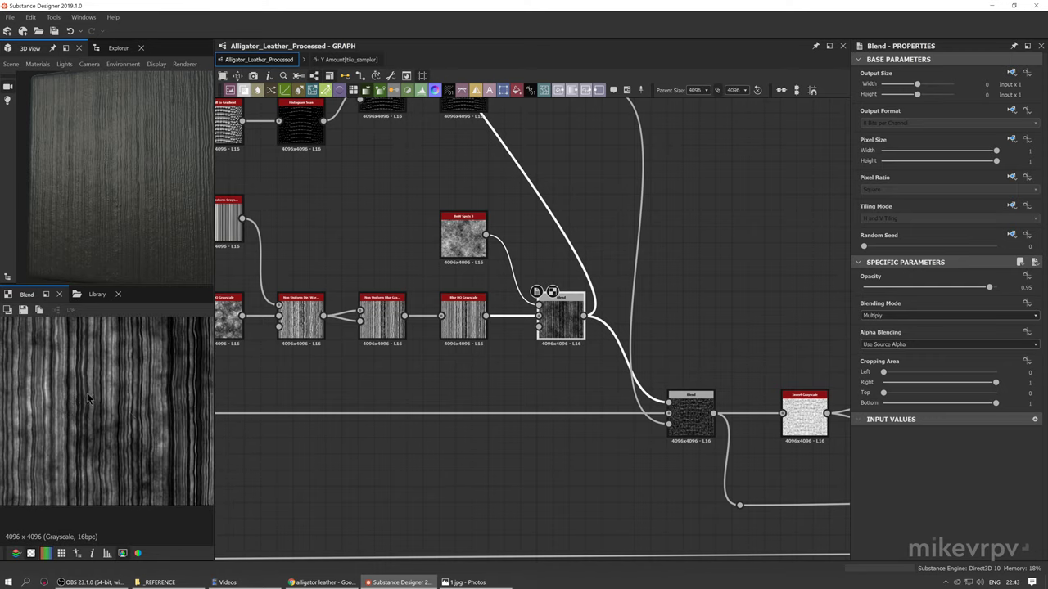
Preview the combined Add (Linear Dodge) Blend again and review its opacity and blending settings
{"action": "double_click", "coordinate": [686, 414]}
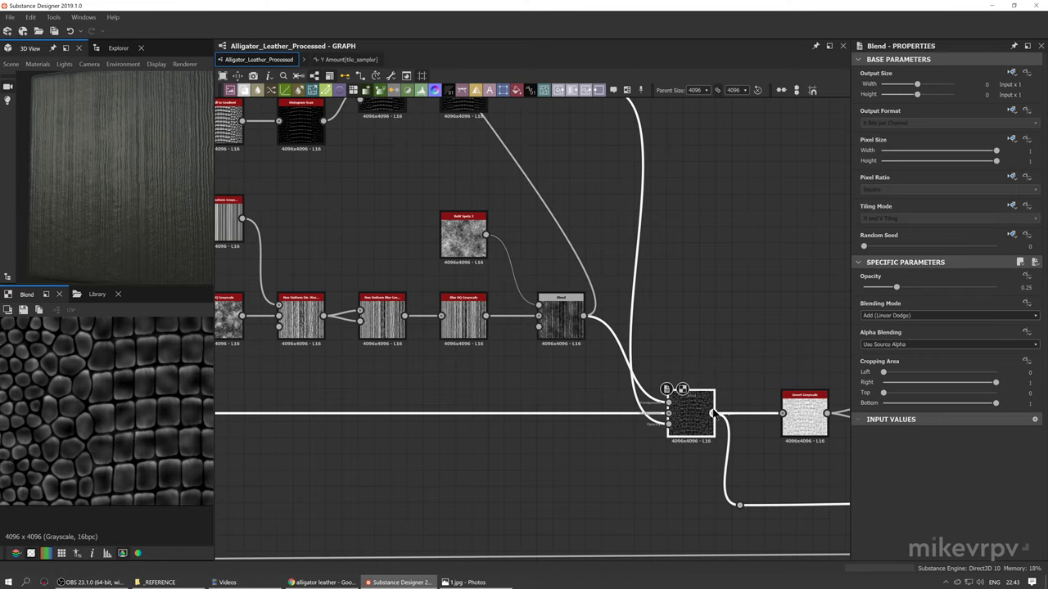
{"action": "scroll", "coordinate": [664, 405], "scroll_direction": "up", "scroll_amount": 1}
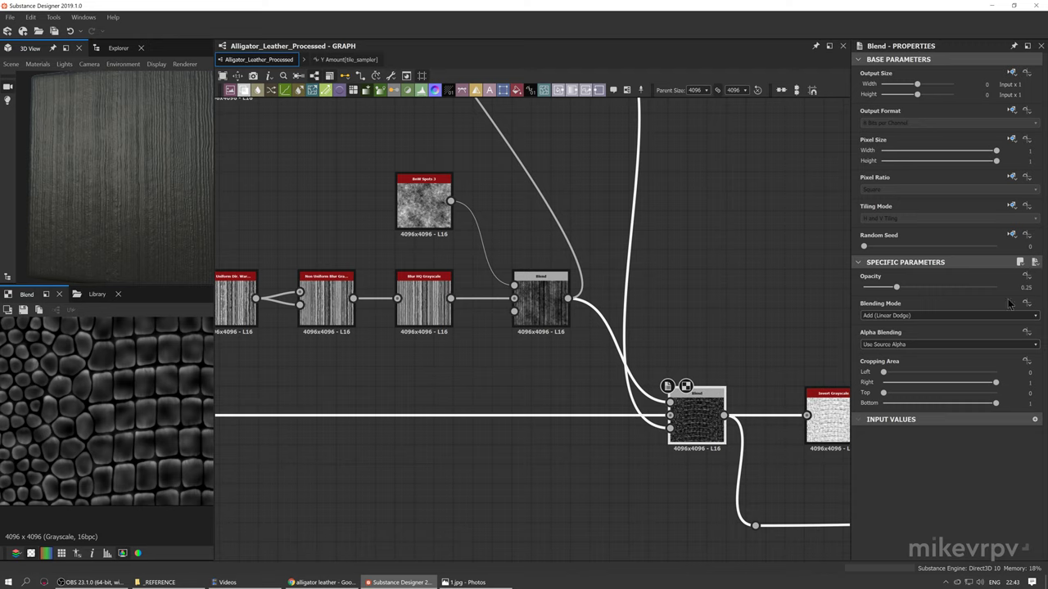
{"action": "scroll", "coordinate": [654, 399], "scroll_direction": "down", "scroll_amount": 3}
{"action": "middle_click_drag", "start_coordinate": [655, 399], "coordinate": [580, 431]}
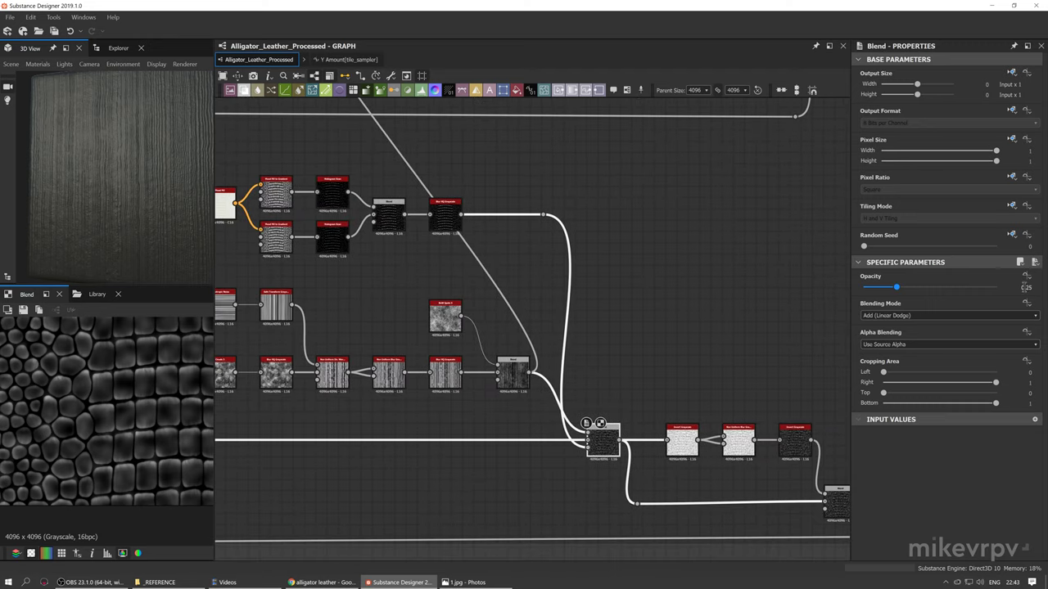
Connect the Add (Linear Dodge) Blend output to the height and normal preview nodes and inspect the edge wrinkles in 3D
{"action": "scroll", "coordinate": [603, 384], "scroll_direction": "down", "scroll_amount": 3}
{"action": "scroll", "coordinate": [603, 385], "scroll_direction": "up", "scroll_amount": 1}
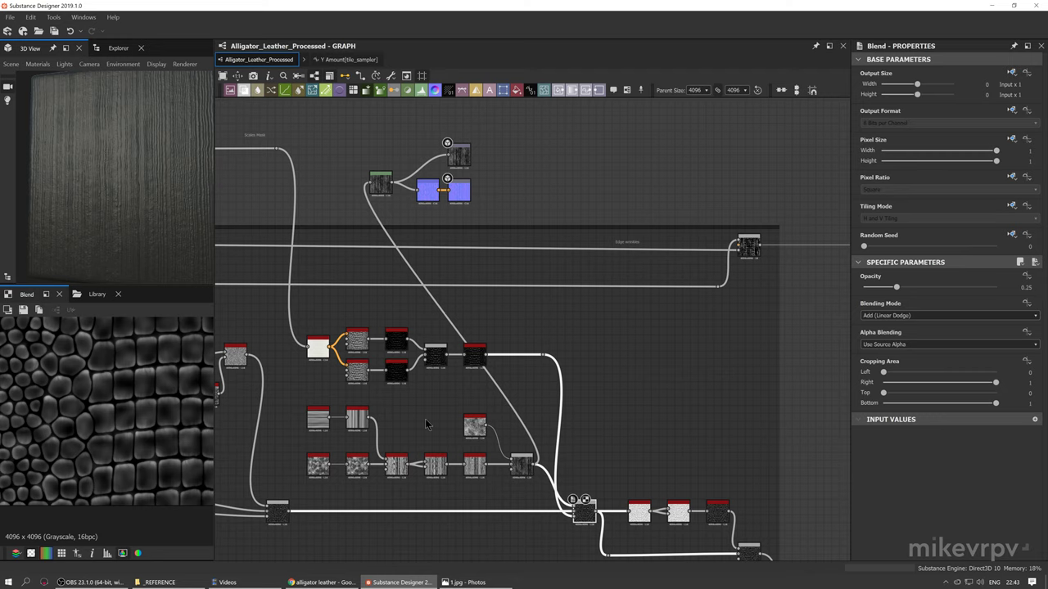
{"action": "middle_click_drag", "start_coordinate": [425, 424], "coordinate": [449, 419]}
{"action": "left_click_drag", "start_coordinate": [411, 205], "coordinate": [395, 180]}
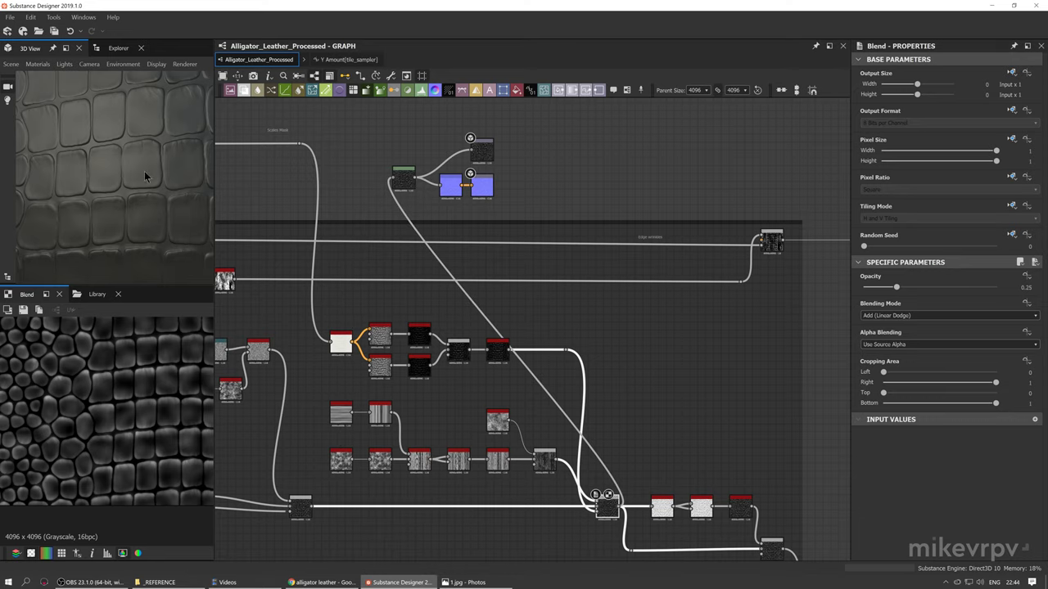
{"action": "left_click_drag", "start_coordinate": [163, 153], "coordinate": [137, 131]}
{"action": "scroll", "coordinate": [136, 162], "scroll_direction": "up", "scroll_amount": 3}
{"action": "left_click_drag", "start_coordinate": [134, 188], "coordinate": [127, 167]}
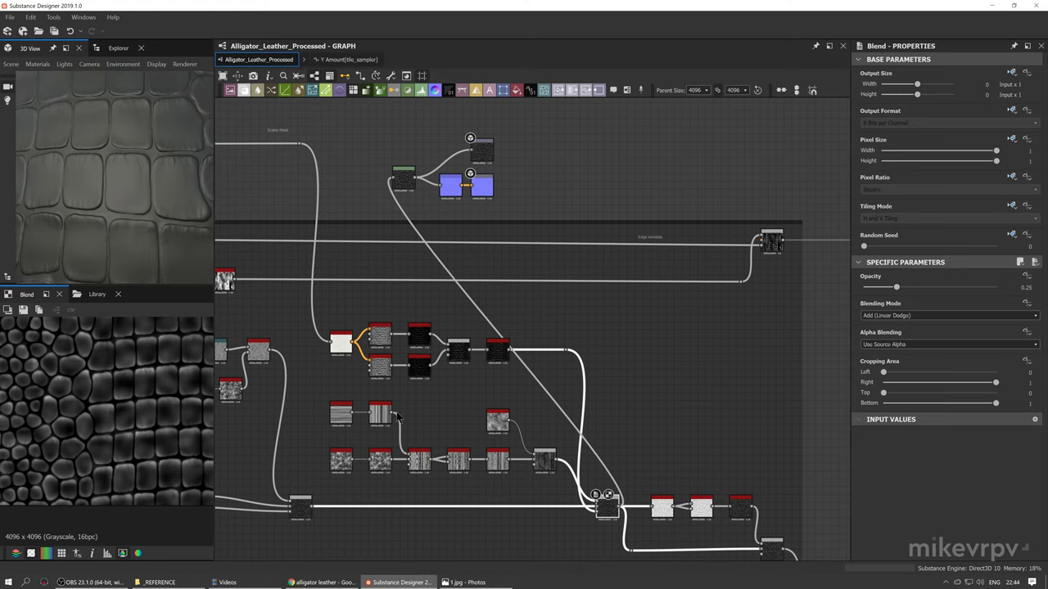
Undo and redo the preview connection to compare the scales without and with edge wrinkles, examining the surface in 3D
{"action": "key", "text": "ctrl+z"}
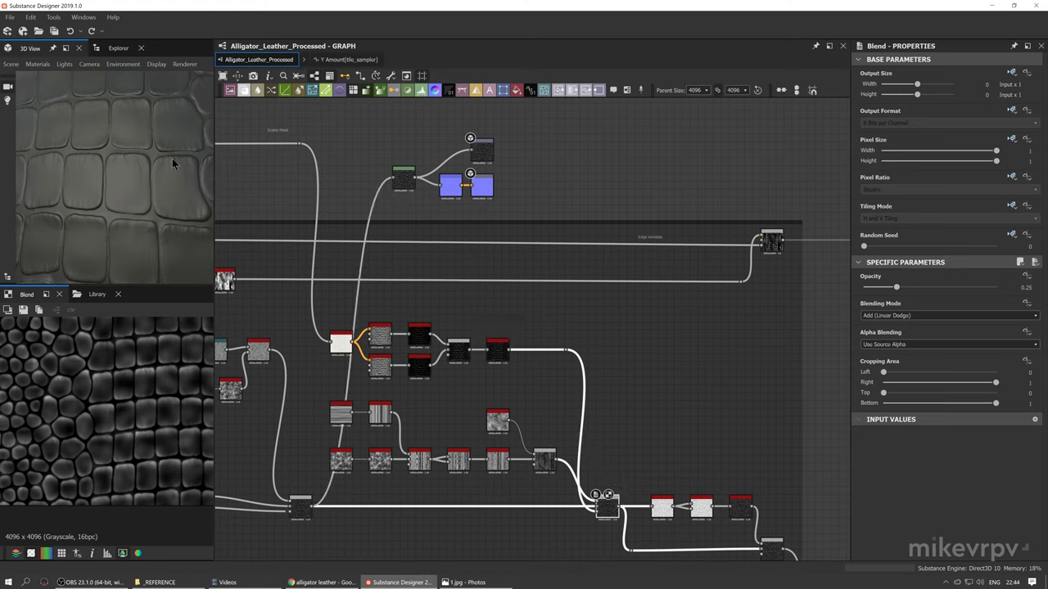
{"action": "key", "text": "ctrl+y"}
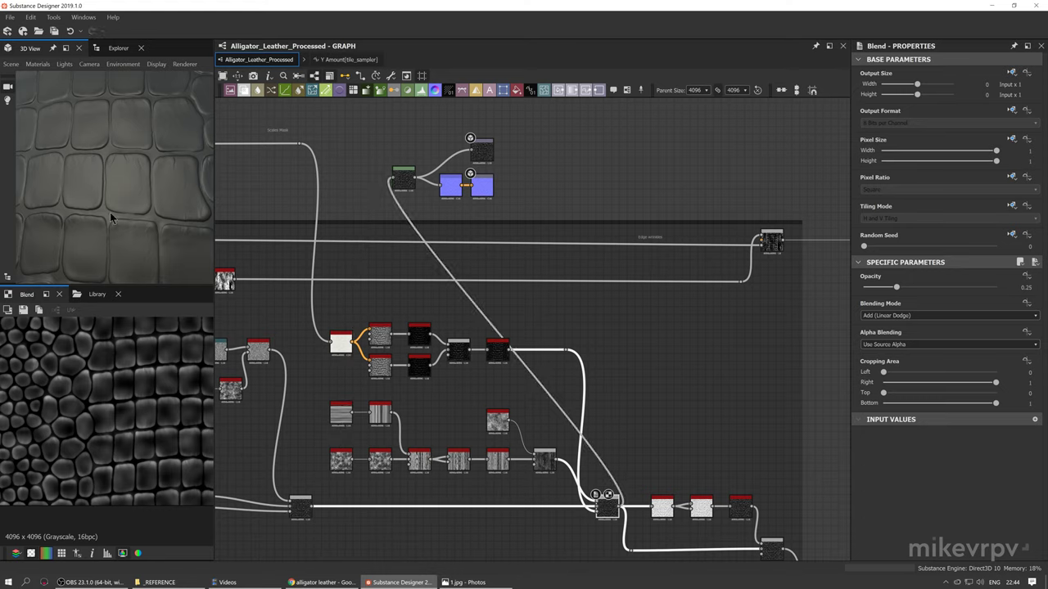
{"action": "scroll", "coordinate": [168, 201], "scroll_direction": "down", "scroll_amount": 4}
{"action": "middle_click_drag", "start_coordinate": [166, 188], "coordinate": [171, 205]}
{"action": "scroll", "coordinate": [147, 196], "scroll_direction": "down", "scroll_amount": 4}
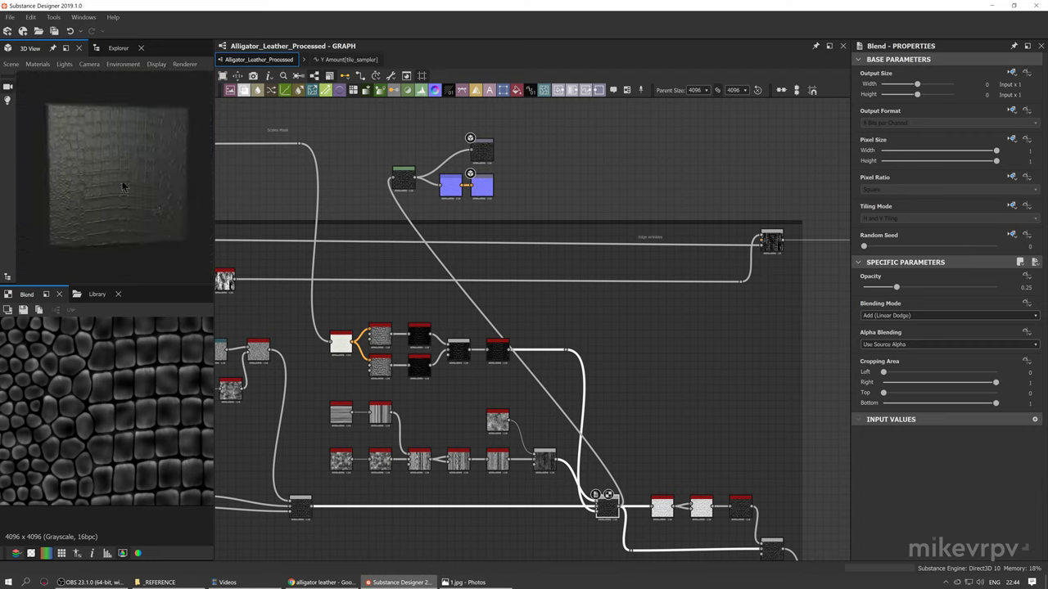
{"action": "scroll", "coordinate": [107, 181], "scroll_direction": "up", "scroll_amount": 8}
{"action": "middle_click_drag", "start_coordinate": [88, 174], "coordinate": [114, 187]}
{"action": "scroll", "coordinate": [110, 194], "scroll_direction": "down", "scroll_amount": 5}
{"action": "left_click_drag", "start_coordinate": [104, 201], "coordinate": [215, 267]}
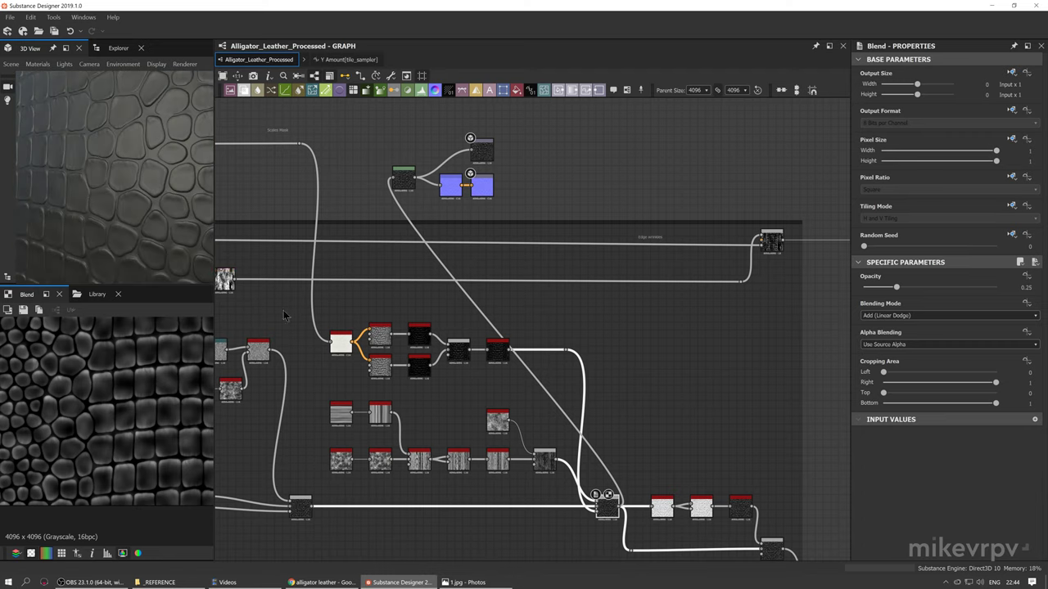
Preview the first Invert Grayscale node and compare it with the Add (Linear Dodge) Blend that feeds it
{"action": "scroll", "coordinate": [629, 455], "scroll_direction": "up", "scroll_amount": 5}
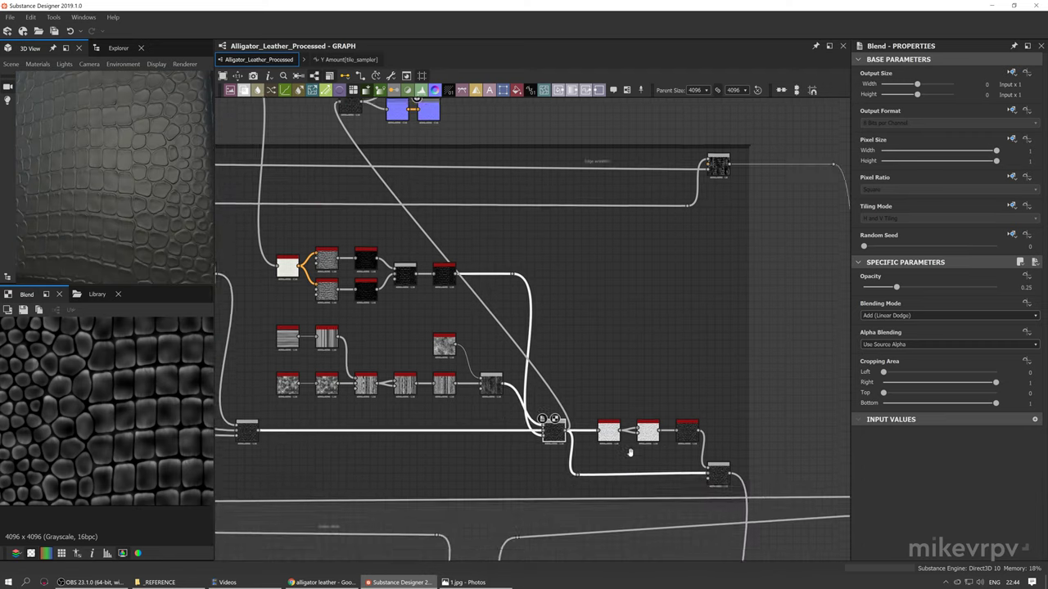
{"action": "scroll", "coordinate": [564, 388], "scroll_direction": "down", "scroll_amount": 3}
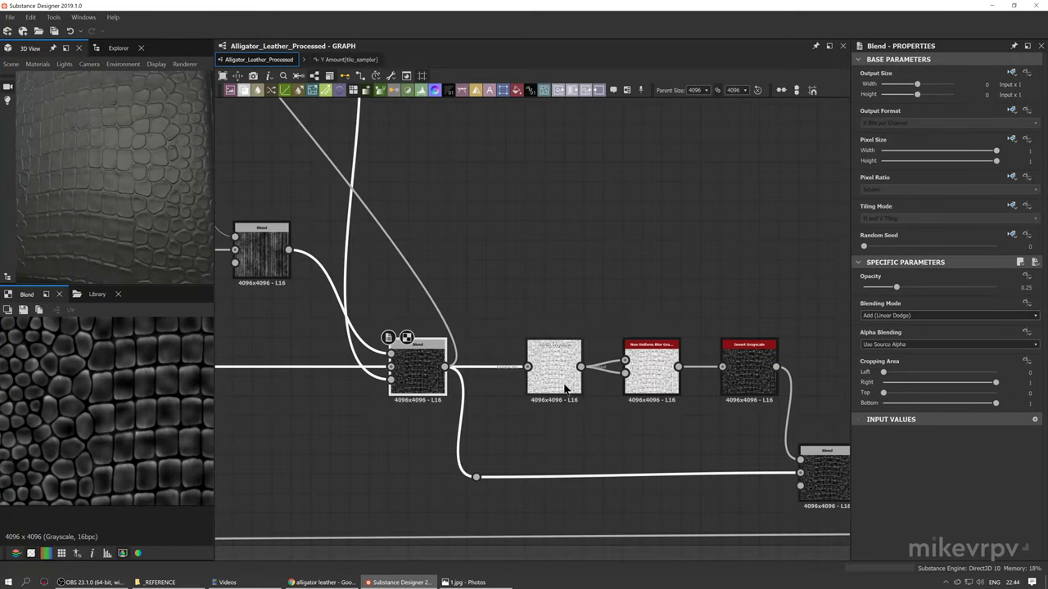
{"action": "middle_click_drag", "start_coordinate": [583, 406], "coordinate": [466, 386]}
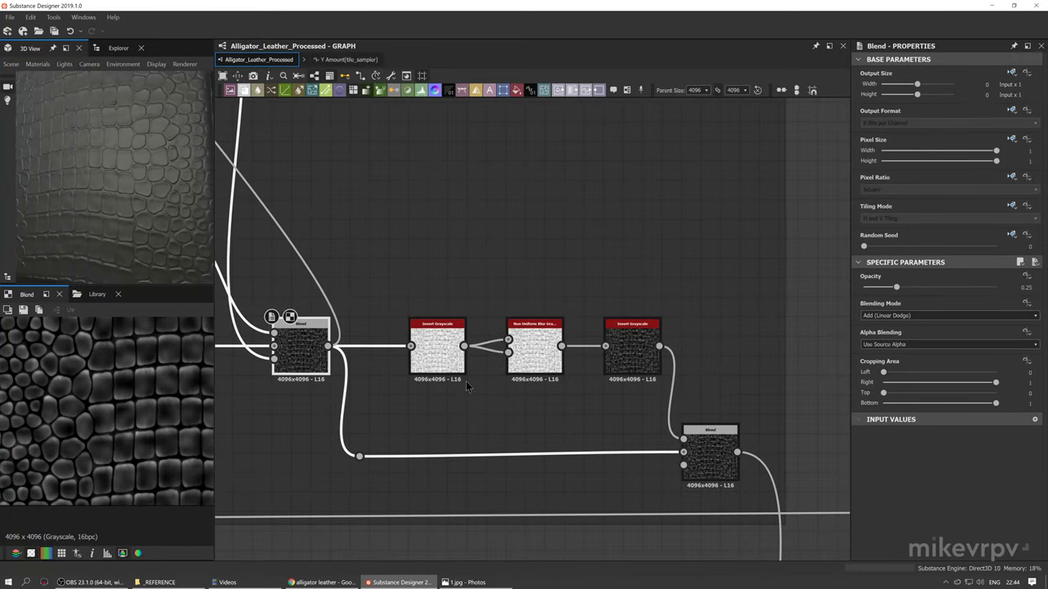
{"action": "double_click", "coordinate": [437, 350]}
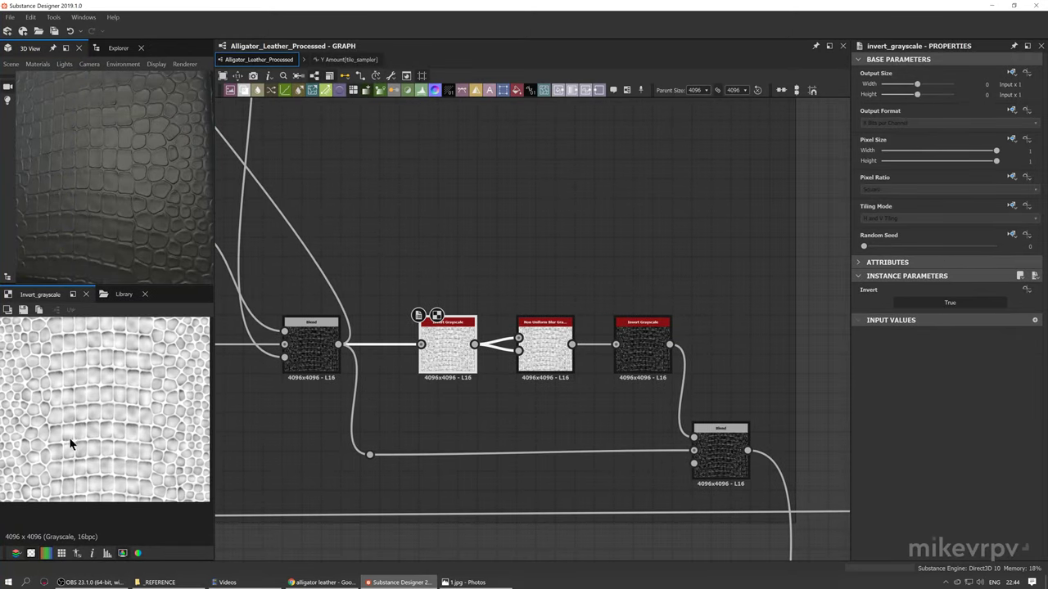
{"action": "double_click", "coordinate": [311, 348]}
{"action": "scroll", "coordinate": [107, 413], "scroll_direction": "up", "scroll_amount": 1}
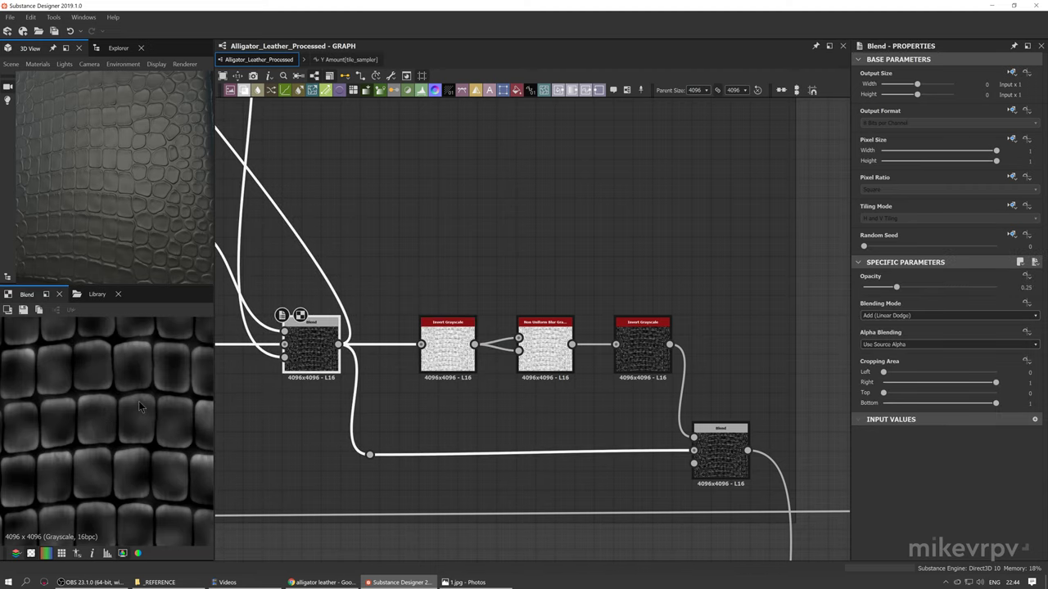
Preview the first Invert Grayscale node and the Non Uniform Blur Grayscale node, and compare the scale edges before and after blurring
{"action": "double_click", "coordinate": [448, 351]}
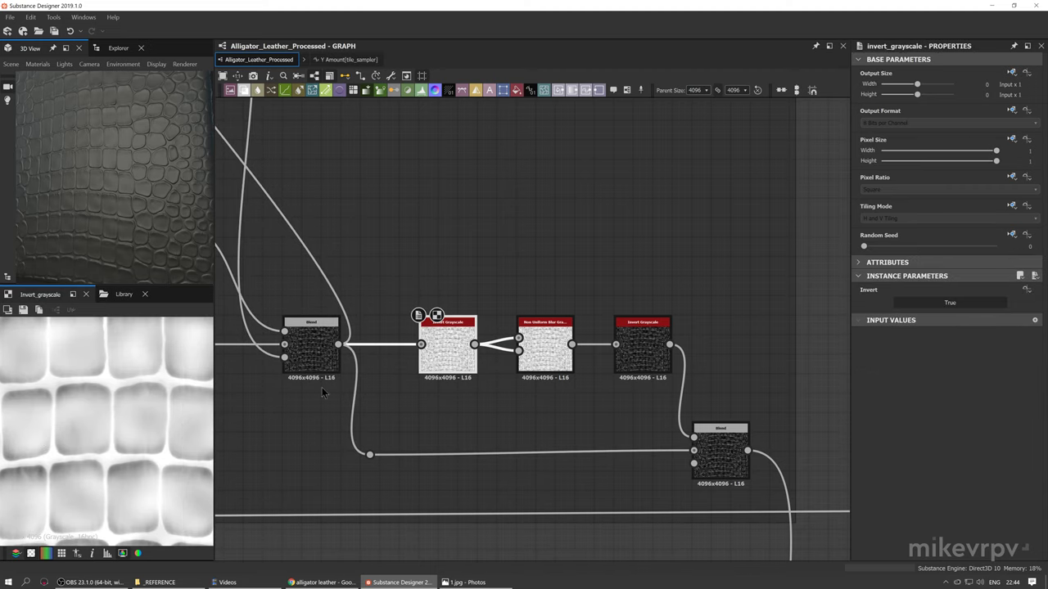
{"action": "double_click", "coordinate": [550, 364]}
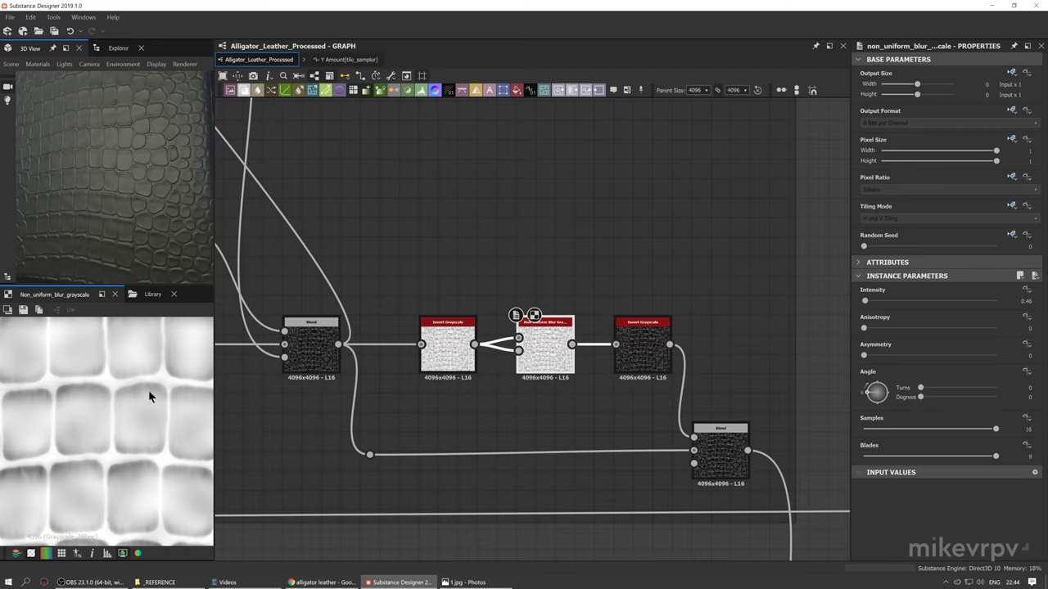
{"action": "middle_click_drag", "start_coordinate": [592, 395], "coordinate": [586, 392]}
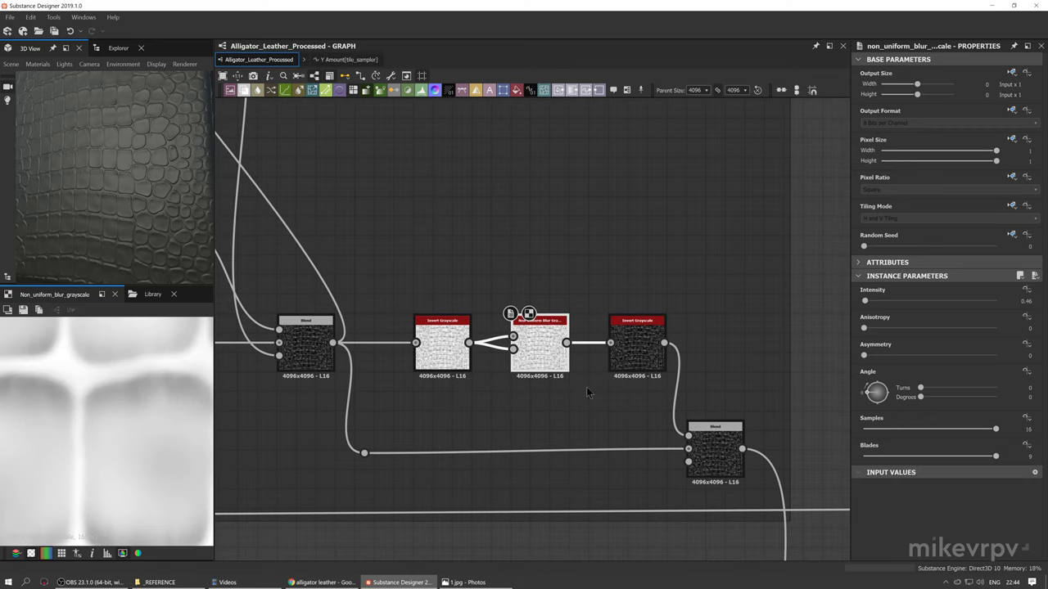
Preview the second Invert Grayscale node and examine the blurred scale edges up close
{"action": "double_click", "coordinate": [643, 360]}
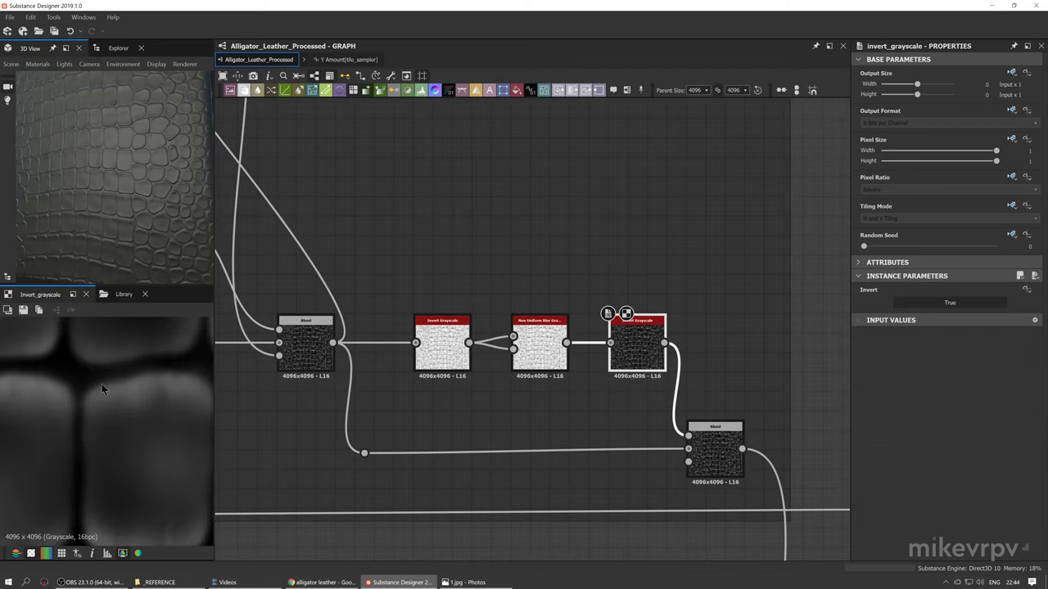
{"action": "middle_click_drag", "start_coordinate": [102, 383], "coordinate": [125, 375]}
{"action": "scroll", "coordinate": [125, 378], "scroll_direction": "down", "scroll_amount": 2}
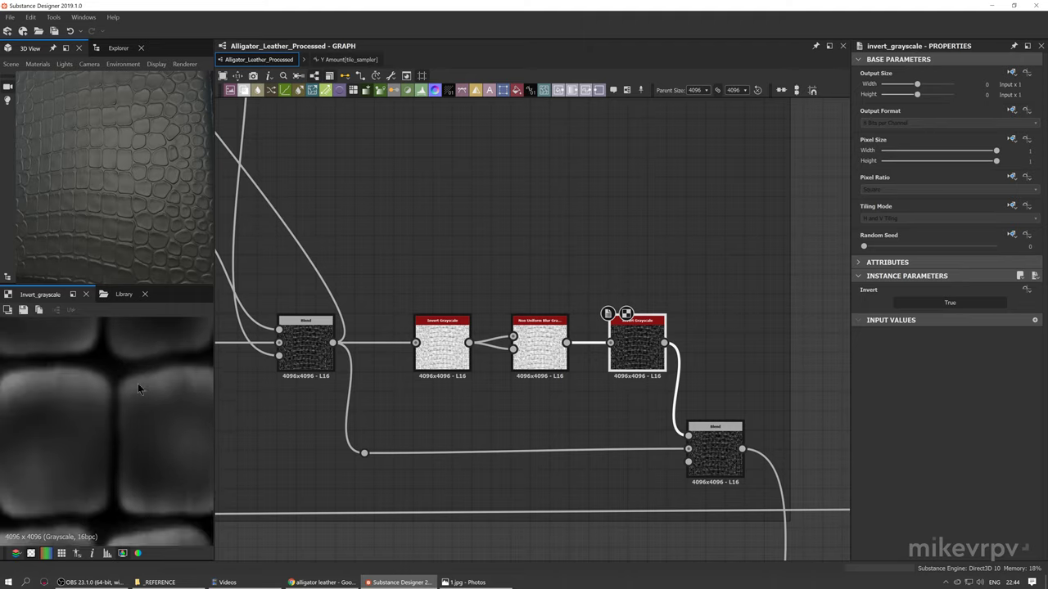
{"action": "scroll", "coordinate": [139, 372], "scroll_direction": "up", "scroll_amount": 2}
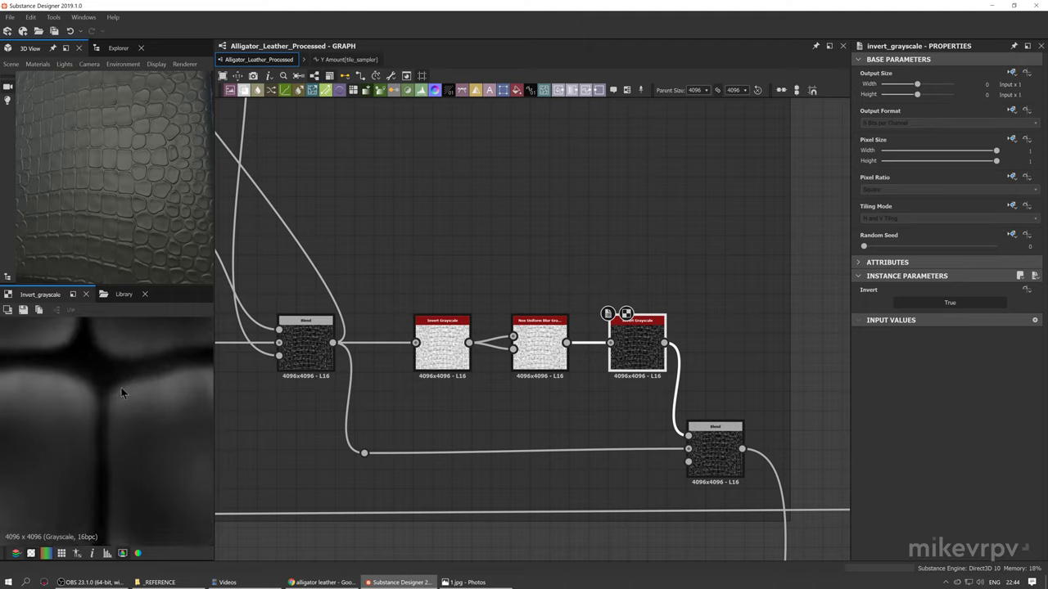
{"action": "scroll", "coordinate": [107, 389], "scroll_direction": "down", "scroll_amount": 2}
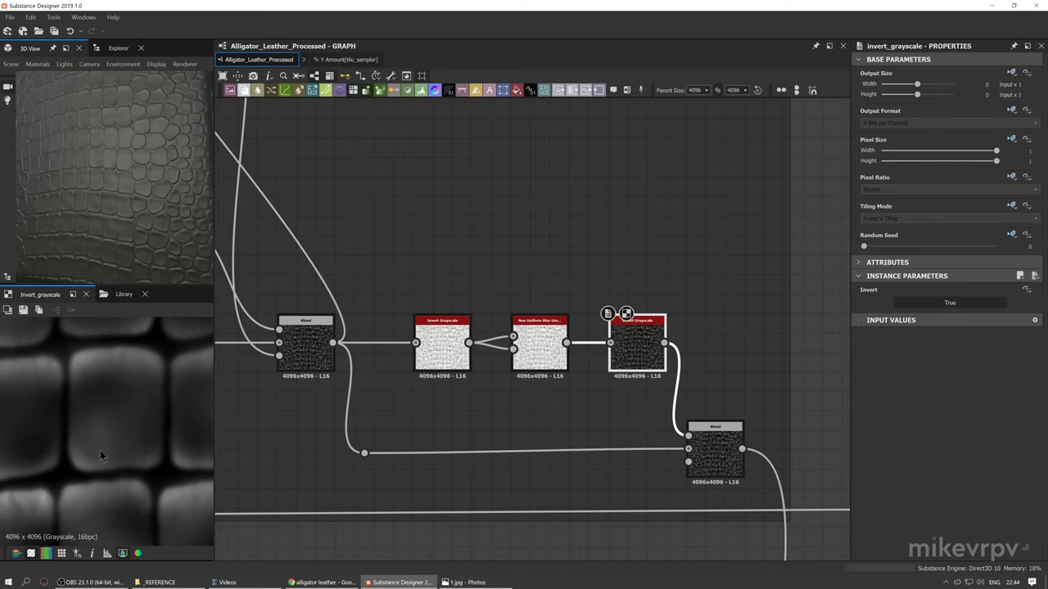
{"action": "scroll", "coordinate": [78, 466], "scroll_direction": "up", "scroll_amount": 3}
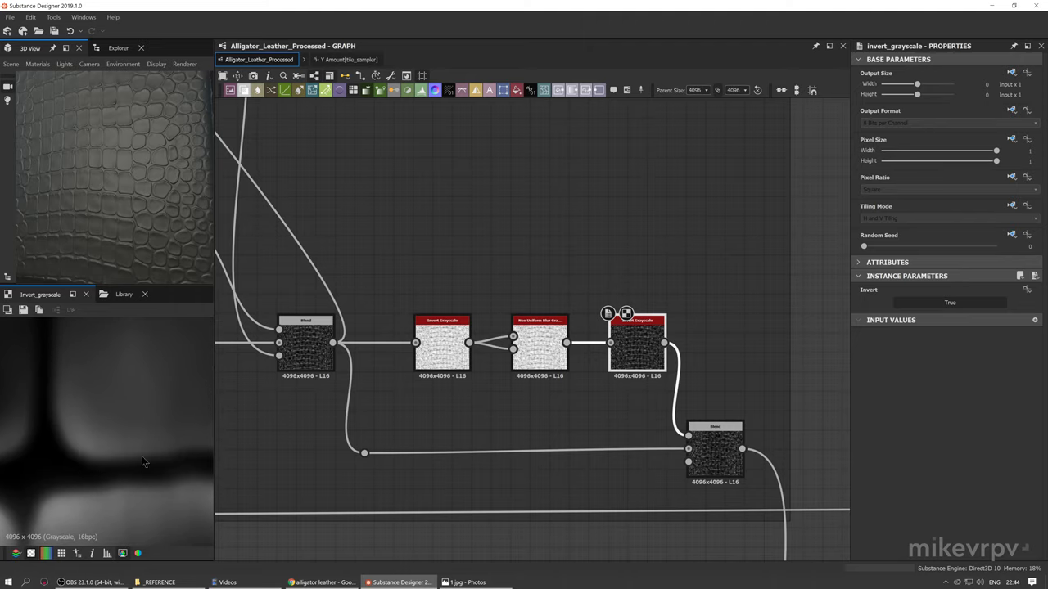
{"action": "scroll", "coordinate": [149, 468], "scroll_direction": "down", "scroll_amount": 1}
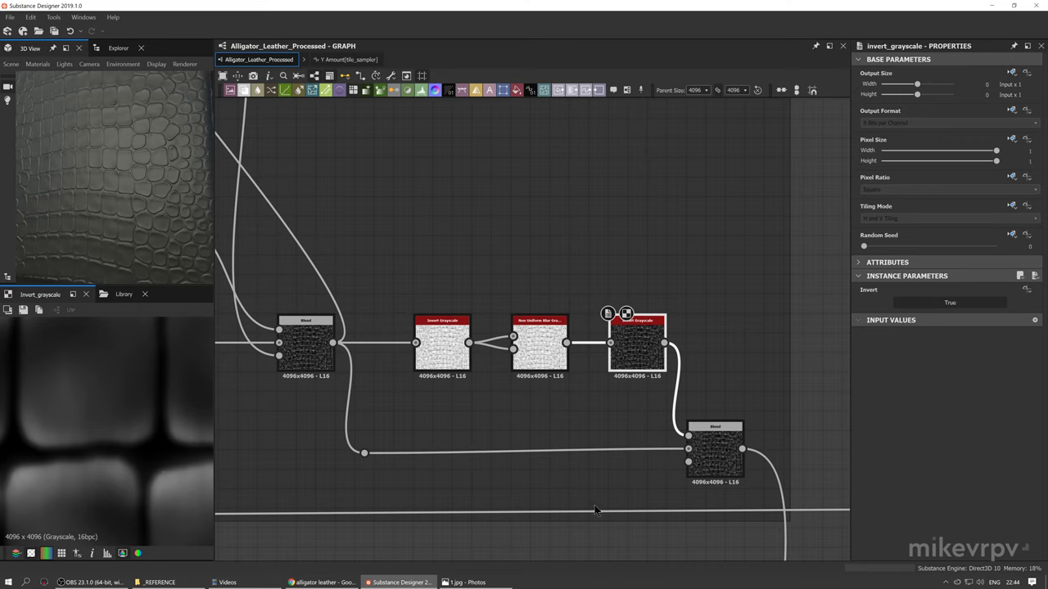
Review the settings of the final Max (Lighten) Blend against those of the earlier Add (Linear Dodge) Blend
{"action": "left_click", "coordinate": [725, 459]}
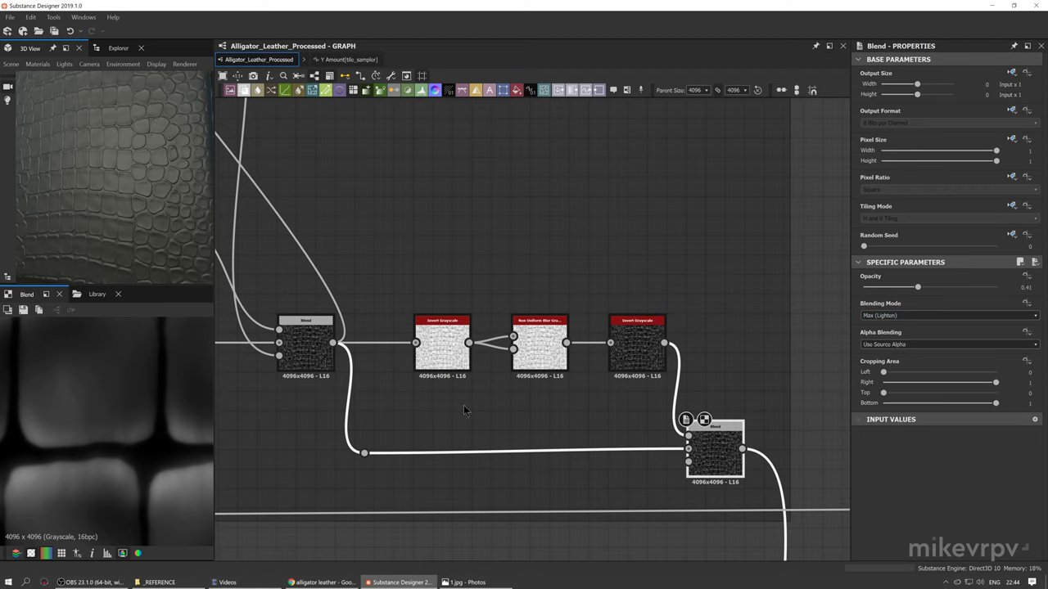
{"action": "left_click", "coordinate": [306, 348]}
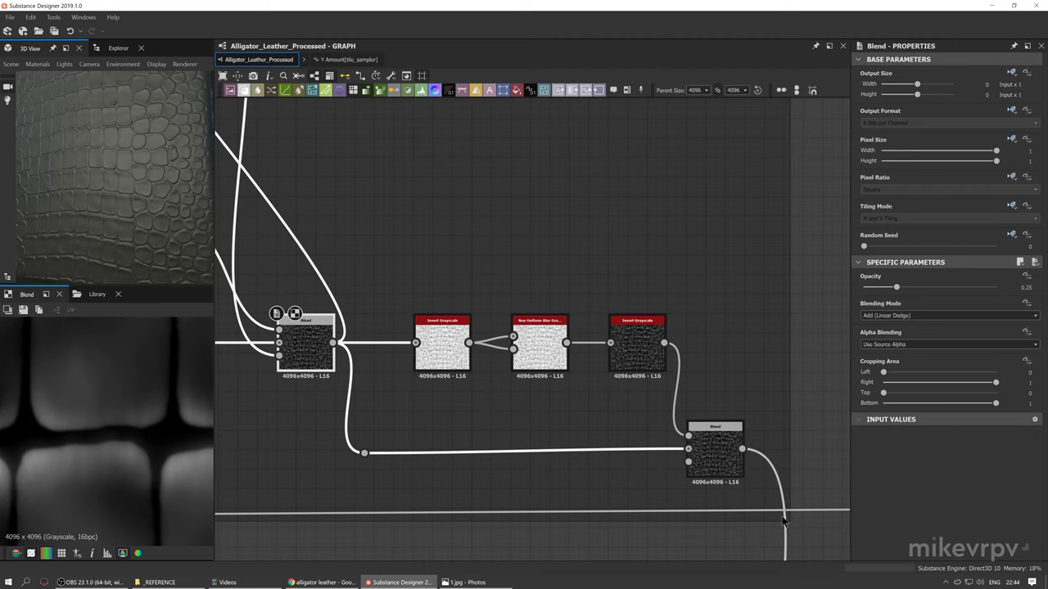
{"action": "left_click", "coordinate": [715, 450]}
Move the Levels, height and normal preview nodes together to the area just above the final Max (Lighten) Blend
{"action": "scroll", "coordinate": [523, 385], "scroll_direction": "down", "scroll_amount": 3}
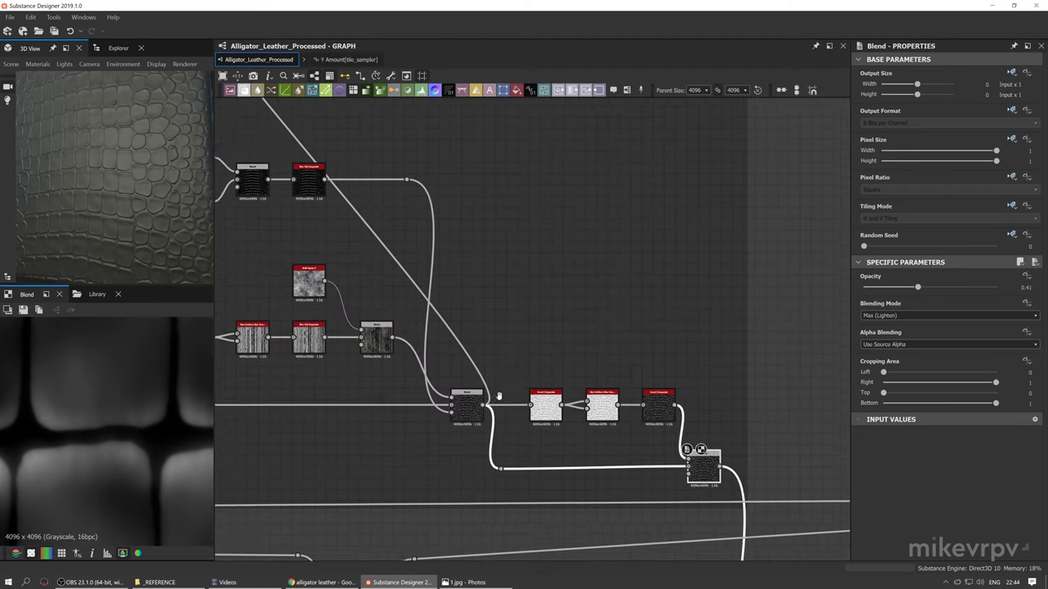
{"action": "scroll", "coordinate": [499, 396], "scroll_direction": "down", "scroll_amount": 3}
{"action": "middle_click_drag", "start_coordinate": [422, 203], "coordinate": [447, 241]}
{"action": "left_click_drag", "start_coordinate": [439, 145], "coordinate": [322, 187]}
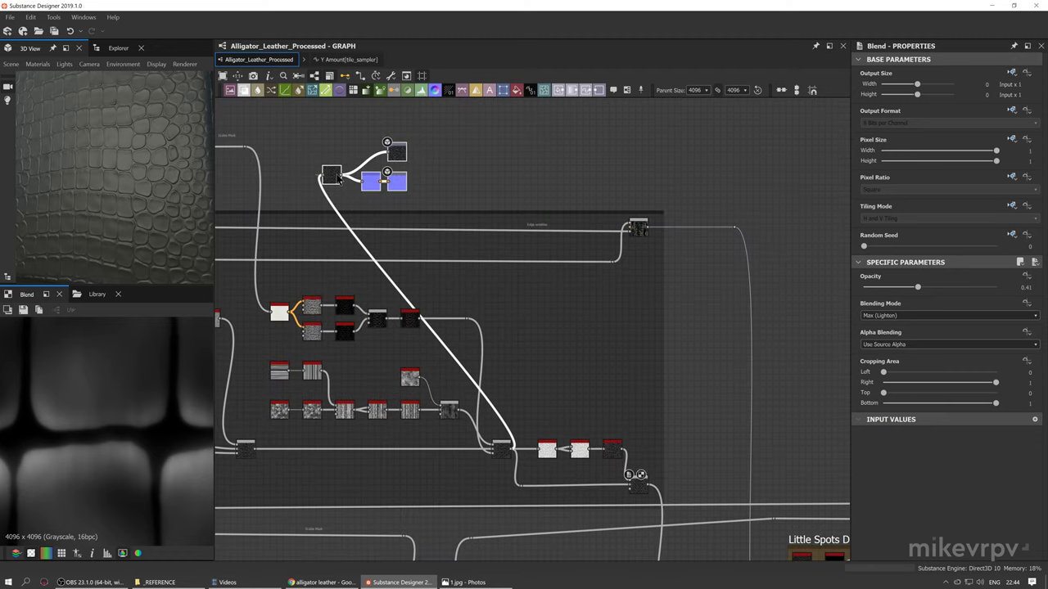
{"action": "middle_click_drag", "start_coordinate": [337, 179], "coordinate": [704, 385]}
{"action": "scroll", "coordinate": [701, 394], "scroll_direction": "up", "scroll_amount": 4}
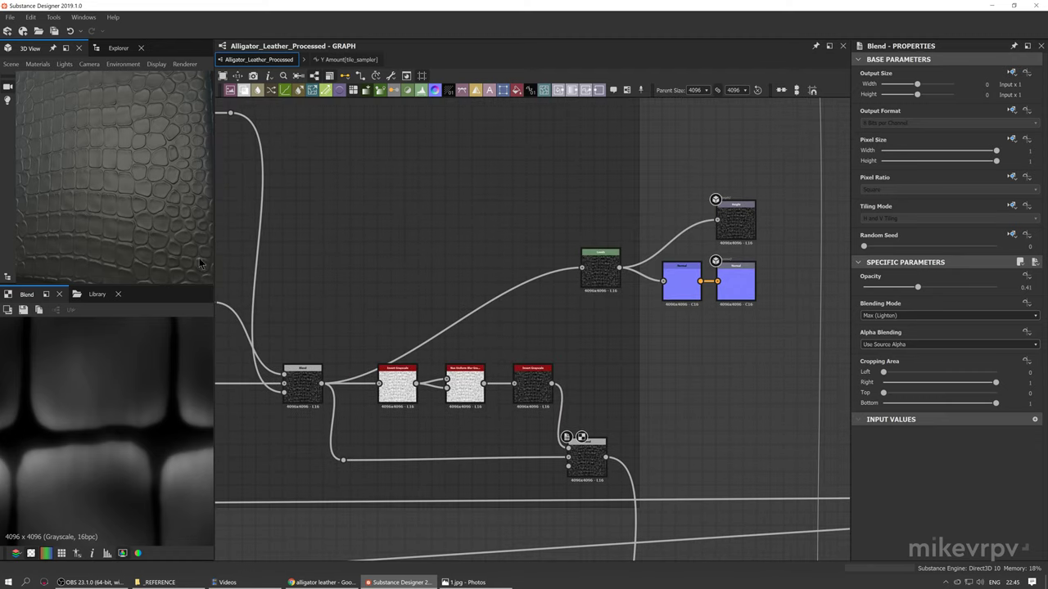
Connect the Max (Lighten) Blend output to the preview Levels node and inspect the scale edges in 3D
{"action": "scroll", "coordinate": [136, 190], "scroll_direction": "up", "scroll_amount": 5}
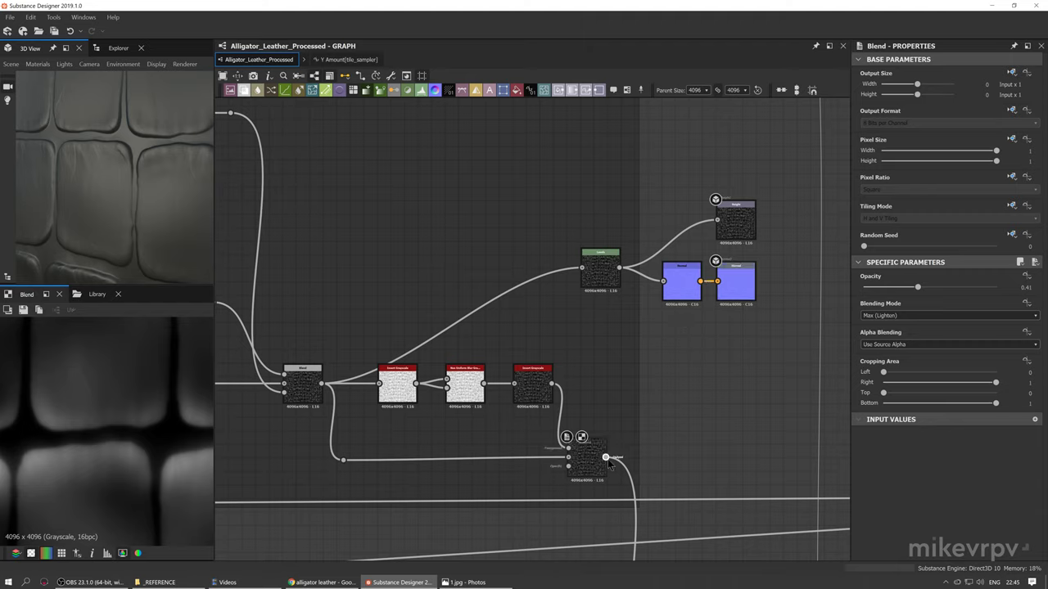
{"action": "left_click_drag", "start_coordinate": [597, 303], "coordinate": [591, 281]}
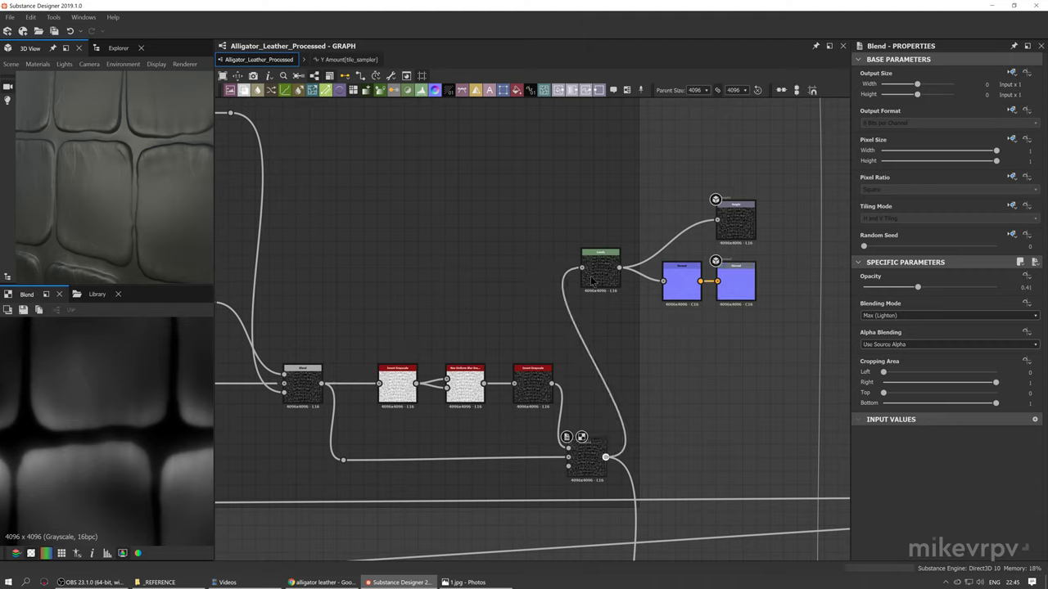
{"action": "scroll", "coordinate": [78, 161], "scroll_direction": "up", "scroll_amount": 5}
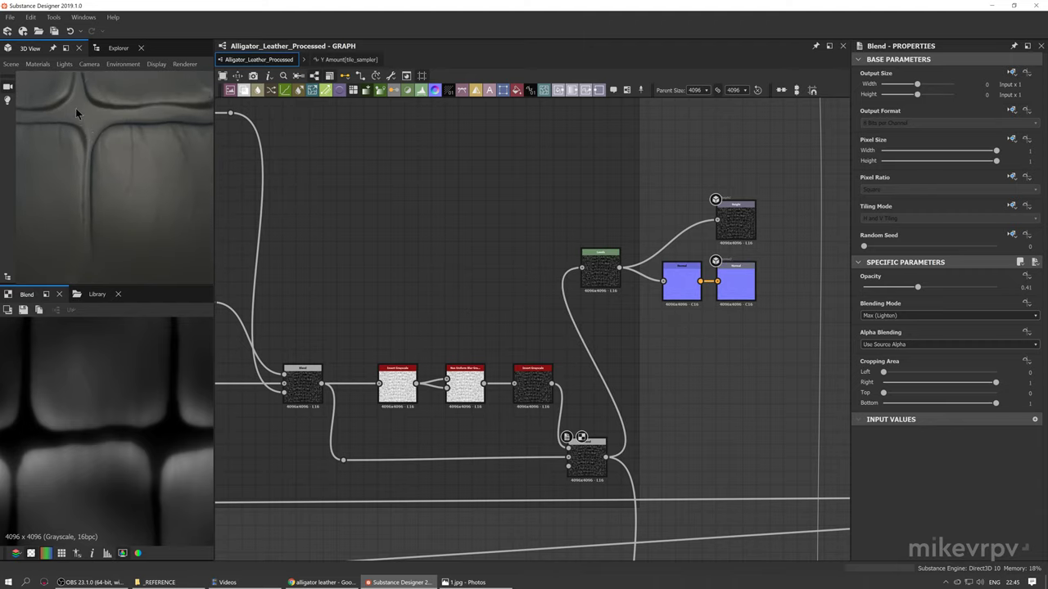
{"action": "middle_click_drag", "start_coordinate": [71, 103], "coordinate": [81, 129]}
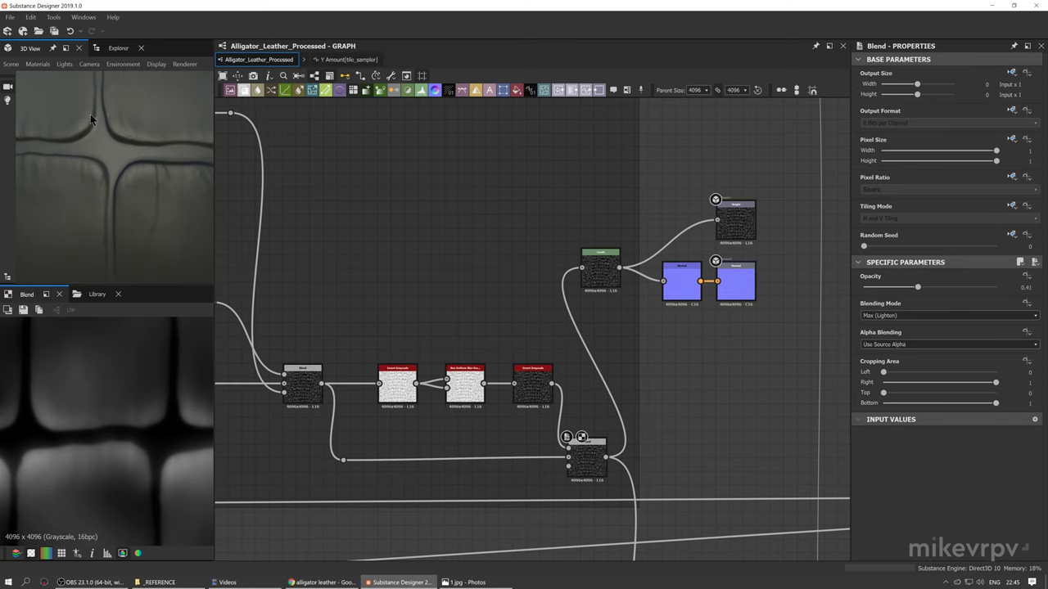
{"action": "middle_click_drag", "start_coordinate": [92, 137], "coordinate": [83, 140]}
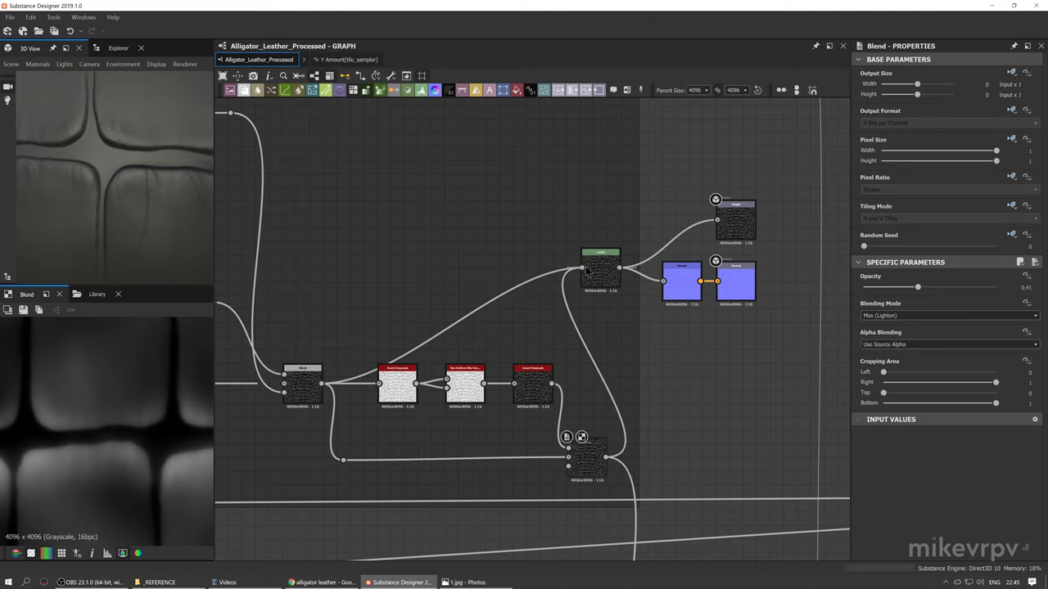
Switch the Levels input between the two Blend outputs to compare the edge wrinkles in 3D, up close and across the whole surface
{"action": "left_click_drag", "start_coordinate": [585, 269], "coordinate": [581, 268]}
{"action": "middle_click_drag", "start_coordinate": [173, 165], "coordinate": [110, 178]}
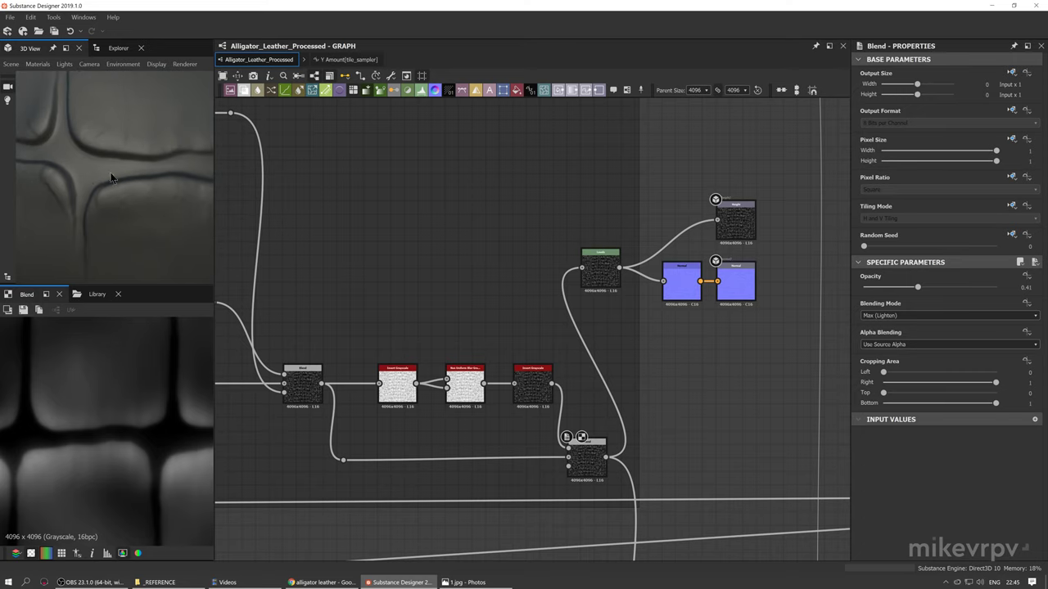
{"action": "scroll", "coordinate": [86, 170], "scroll_direction": "down", "scroll_amount": 3}
{"action": "left_click_drag", "start_coordinate": [86, 170], "coordinate": [91, 197]}
{"action": "scroll", "coordinate": [139, 174], "scroll_direction": "down", "scroll_amount": 5}
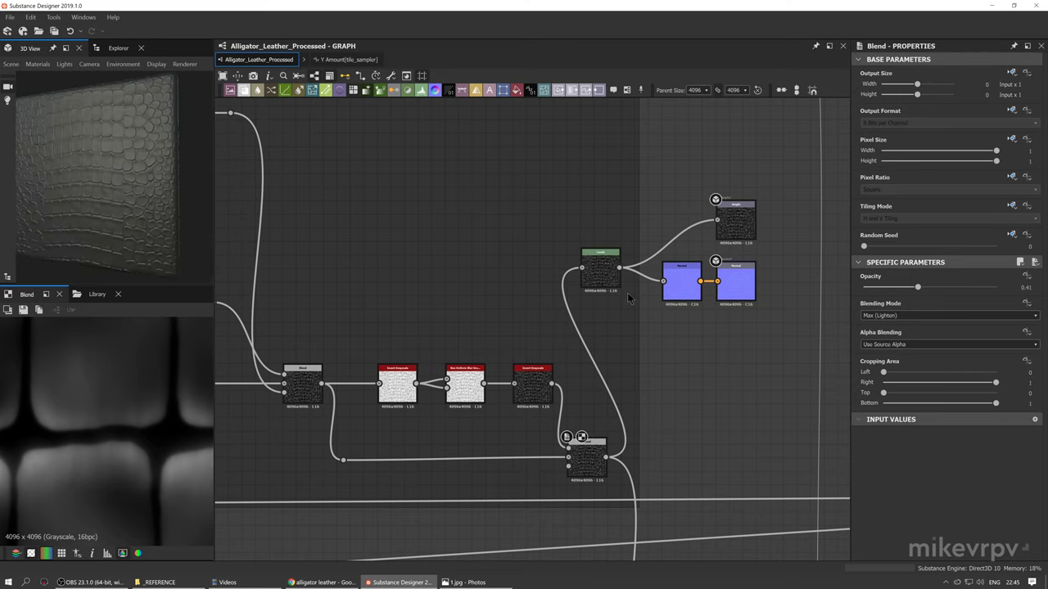
Delete the connection between the final Max (Lighten) Blend and the preview Levels node
{"action": "middle_click_drag", "start_coordinate": [599, 310], "coordinate": [486, 298]}
{"action": "key", "text": "Delete"}
{"action": "scroll", "coordinate": [447, 309], "scroll_direction": "down", "scroll_amount": 3}
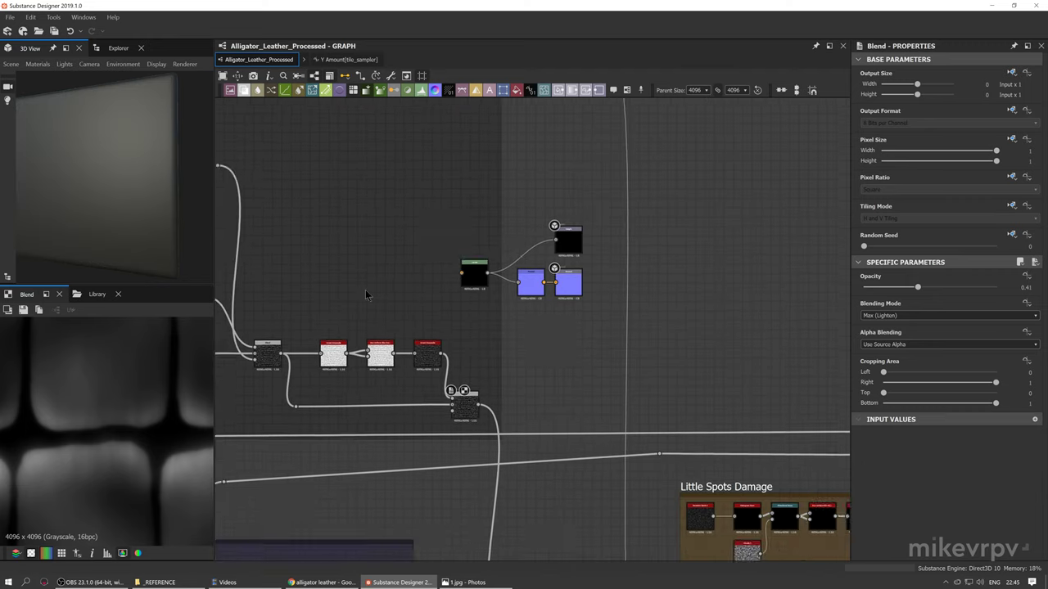
Look over the whole Scales Upper Wrinkles frame and follow its outputs toward the height map blending section
{"action": "middle_click_drag", "start_coordinate": [352, 290], "coordinate": [610, 381]}
{"action": "middle_click_drag", "start_coordinate": [452, 354], "coordinate": [558, 378]}
{"action": "scroll", "coordinate": [558, 378], "scroll_direction": "down", "scroll_amount": 2}
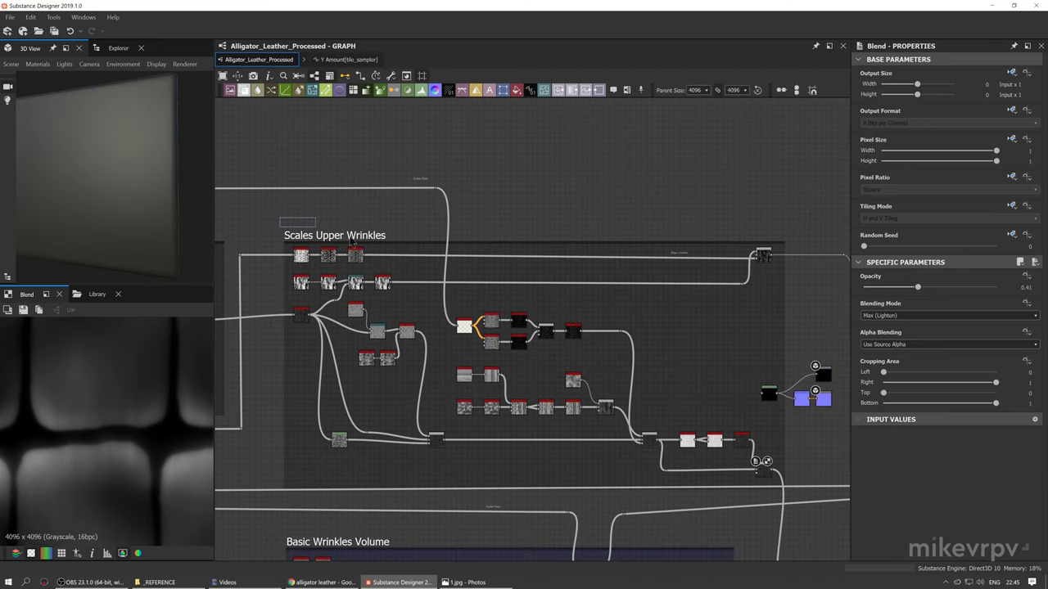
{"action": "left_click", "coordinate": [351, 242]}
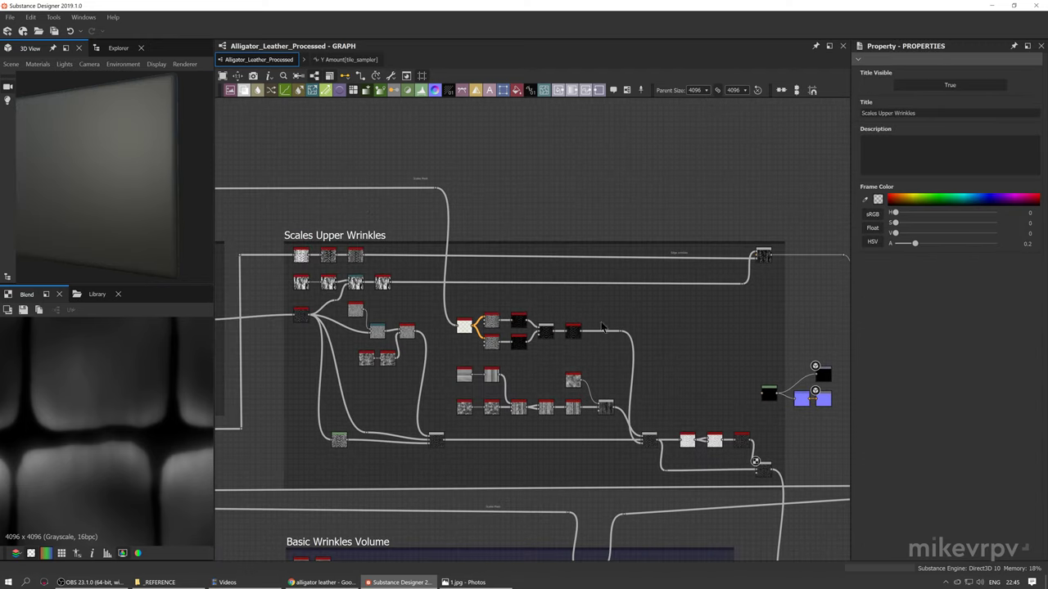
{"action": "middle_click_drag", "start_coordinate": [602, 328], "coordinate": [545, 283]}
{"action": "middle_click_drag", "start_coordinate": [698, 366], "coordinate": [659, 280]}
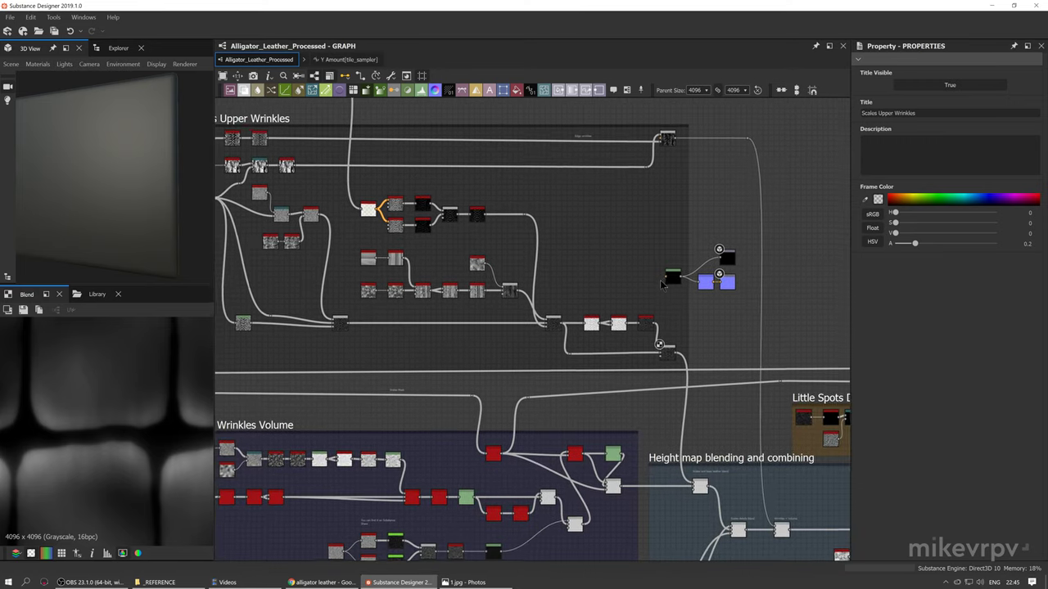
{"action": "scroll", "coordinate": [660, 280], "scroll_direction": "down", "scroll_amount": 3}
{"action": "scroll", "coordinate": [651, 278], "scroll_direction": "up", "scroll_amount": 6}
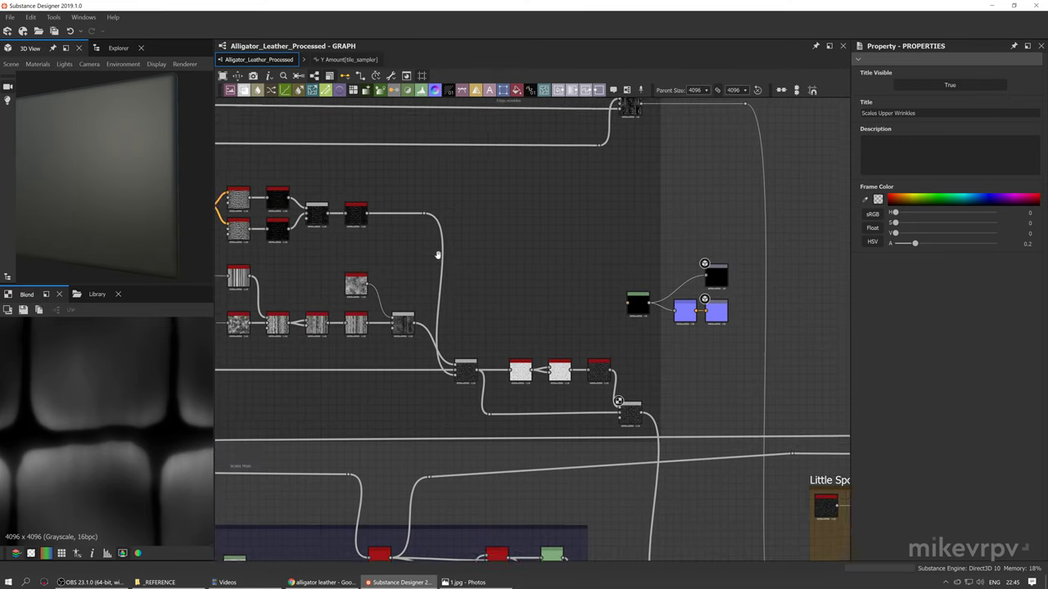
Reconnect the final Max (Lighten) Blend output to the preview Levels node and examine the scales up close in 3D
{"action": "scroll", "coordinate": [655, 418], "scroll_direction": "up", "scroll_amount": 3}
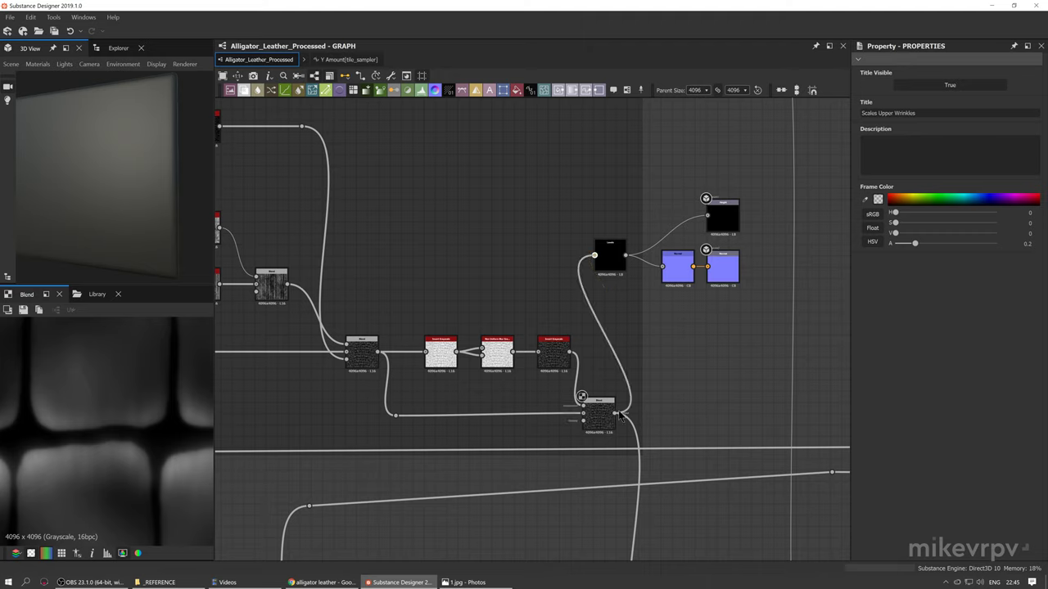
{"action": "left_click_drag", "start_coordinate": [619, 415], "coordinate": [614, 413]}
{"action": "mouse_move", "coordinate": [72, 179]}
{"action": "left_mouse_down"}
{"action": "mouse_move", "coordinate": [62, 167]}
{"action": "mouse_move", "coordinate": [72, 170]}
{"action": "left_mouse_up"}
{"action": "scroll", "coordinate": [72, 171], "scroll_direction": "up", "scroll_amount": 3}
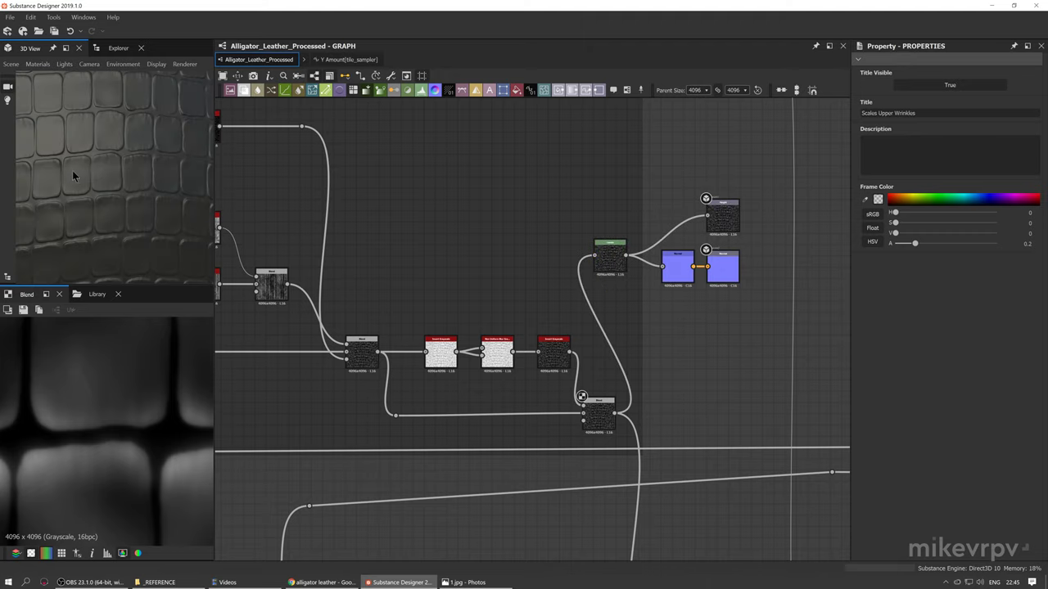
{"action": "scroll", "coordinate": [72, 170], "scroll_direction": "up", "scroll_amount": 3}
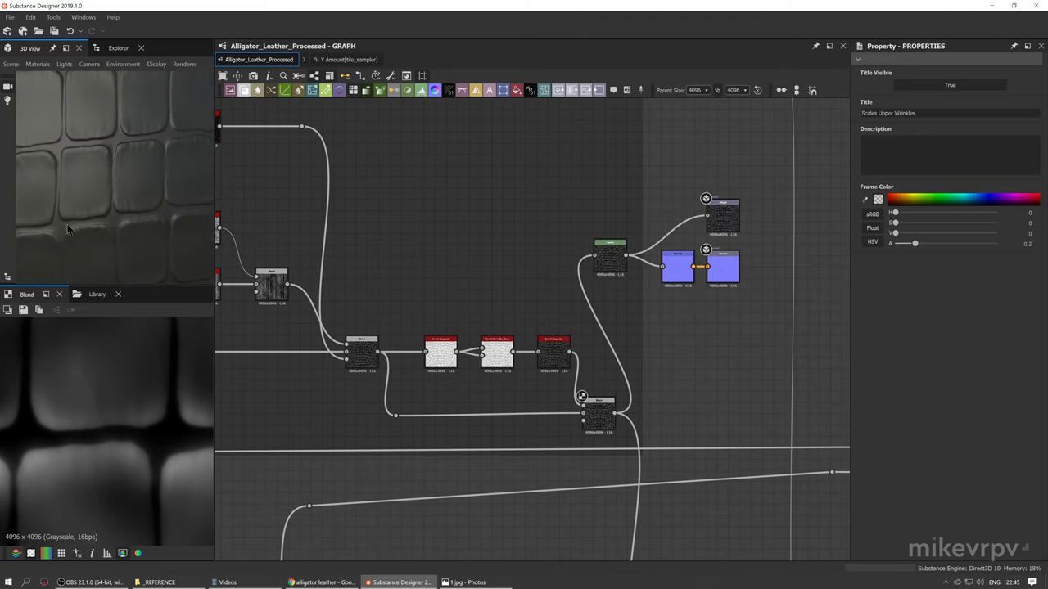
Switch to the reference photo 1.jpg and examine the fine wrinkles along the edges of the alligator scales
{"action": "left_click", "coordinate": [464, 582]}
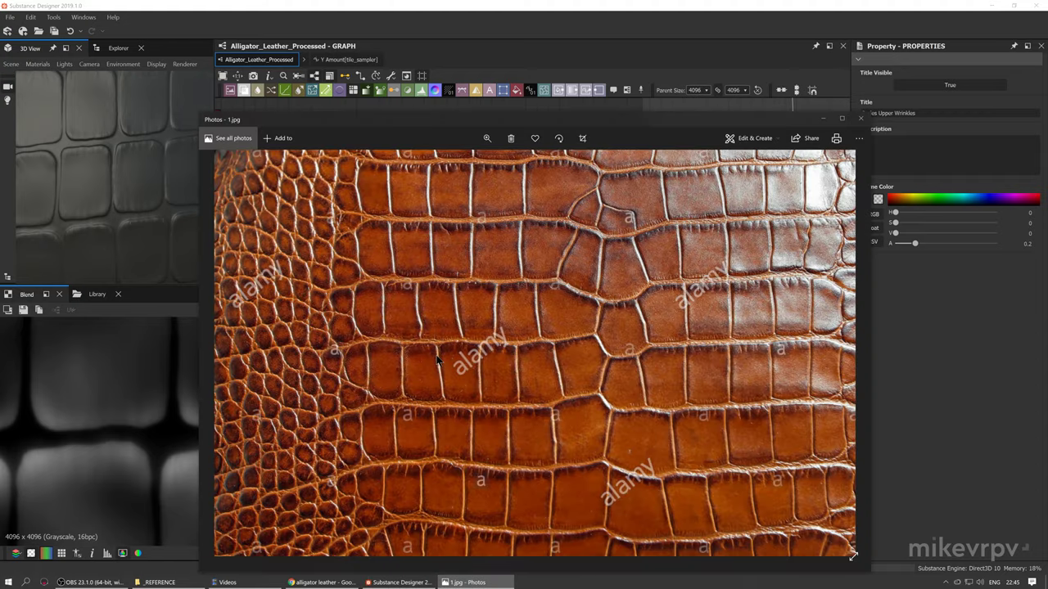
{"action": "scroll", "coordinate": [394, 330], "scroll_direction": "up", "scroll_amount": 5}
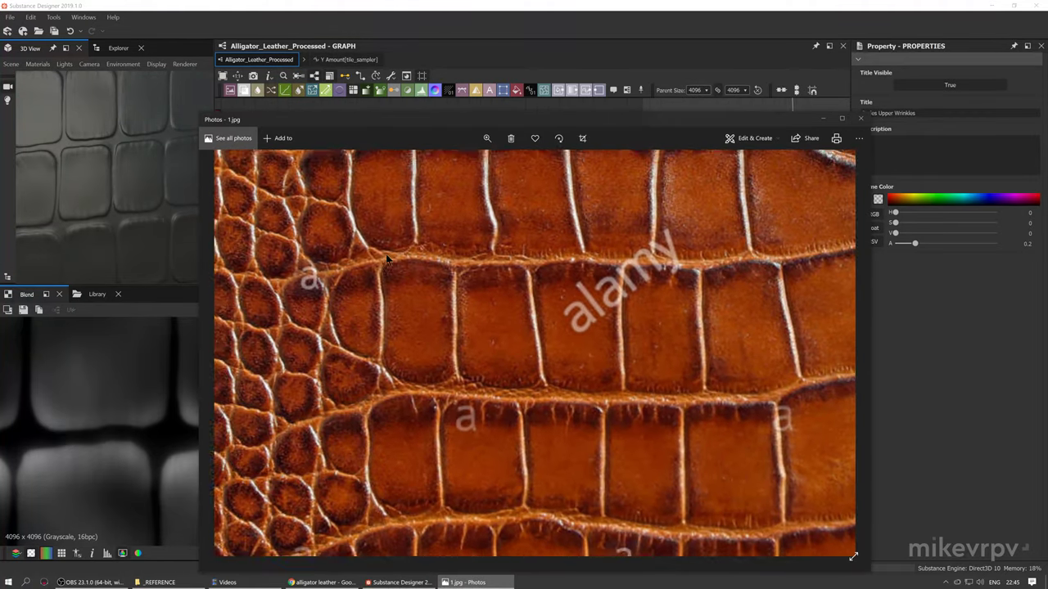
{"action": "left_click_drag", "start_coordinate": [386, 254], "coordinate": [386, 255]}
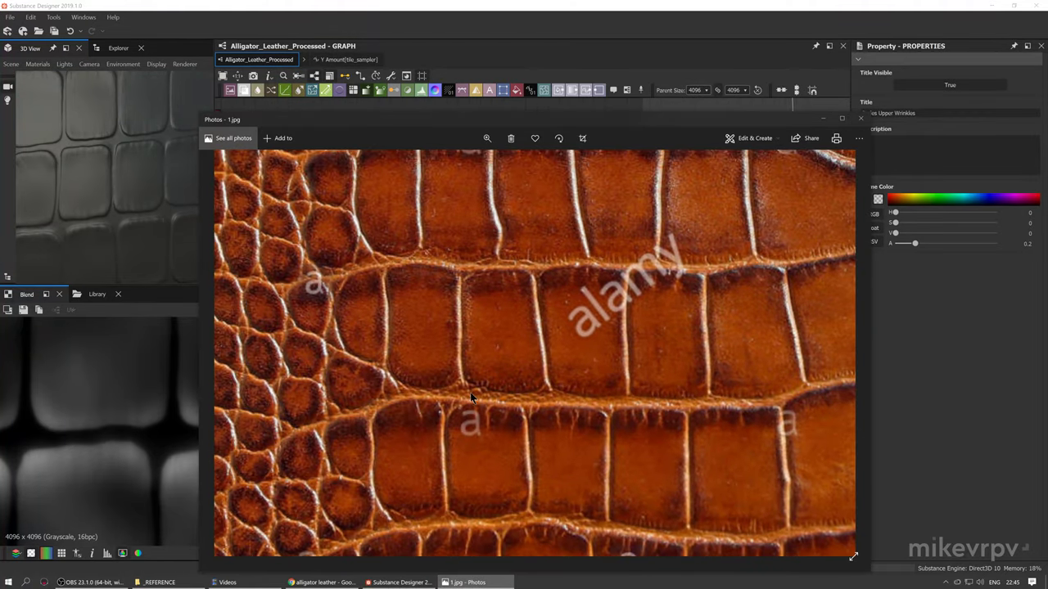
{"action": "left_click_drag", "start_coordinate": [625, 481], "coordinate": [492, 383]}
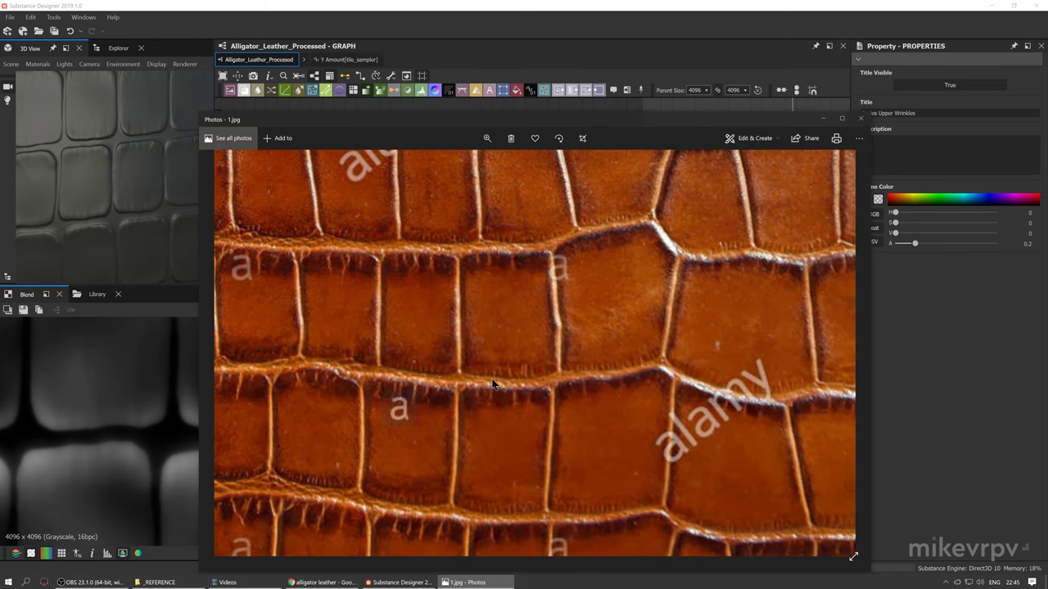
Return to Substance Designer and disconnect the final Max (Lighten) Blend from the preview Levels node
{"action": "left_click", "coordinate": [478, 15]}
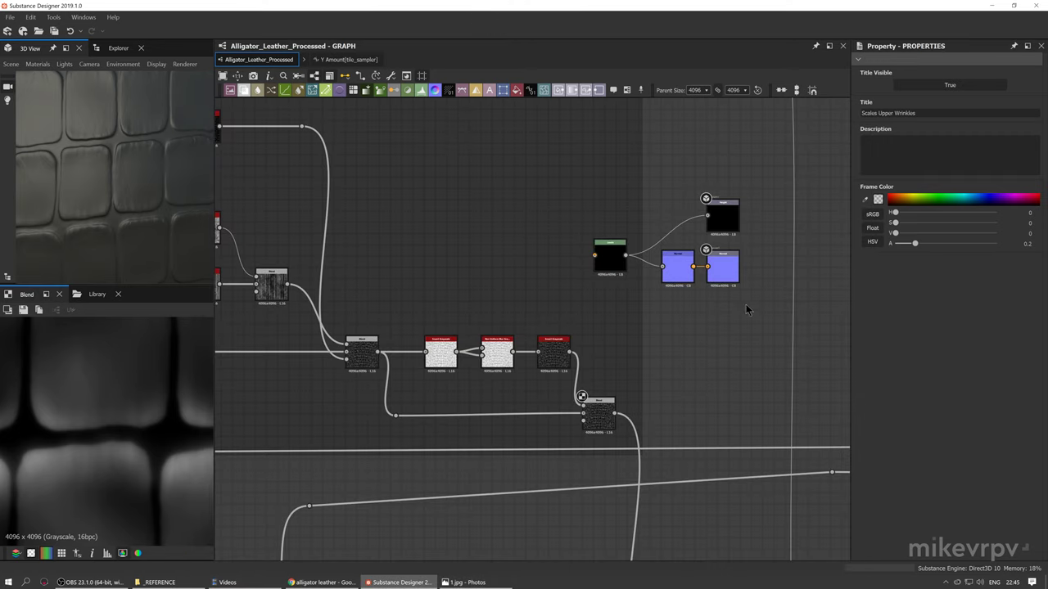
{"action": "left_click_drag", "start_coordinate": [745, 309], "coordinate": [612, 218]}
{"action": "left_click", "coordinate": [613, 341]}
{"action": "scroll", "coordinate": [667, 315], "scroll_direction": "down", "scroll_amount": 2}
{"action": "middle_click_drag", "start_coordinate": [702, 323], "coordinate": [780, 309]}
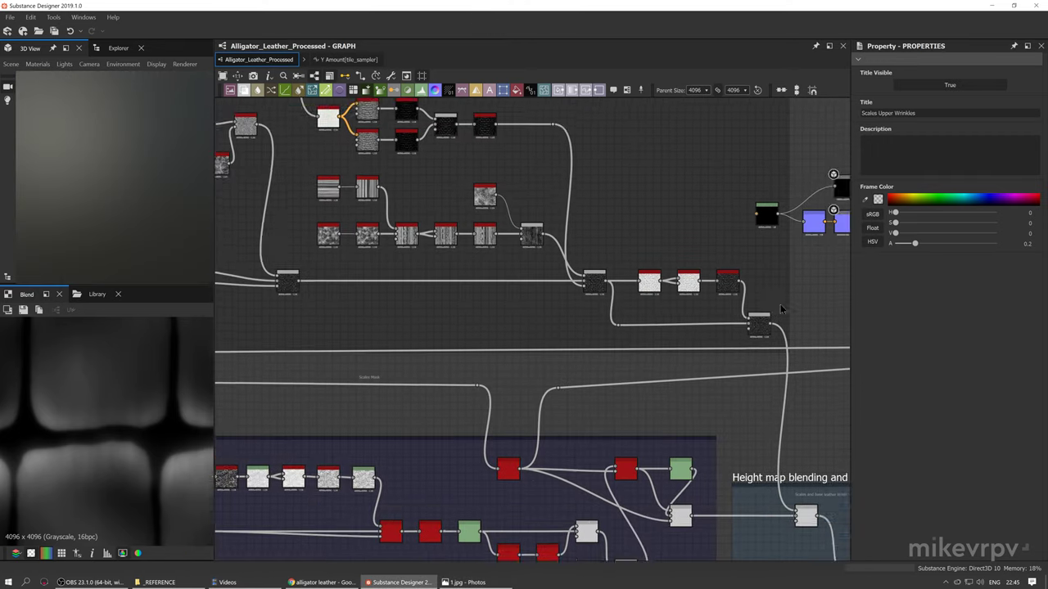
View the final Blend of the Basic Wrinkles Volume frame in 2D and look over the frame's starting nodes
{"action": "middle_click_drag", "start_coordinate": [478, 414], "coordinate": [658, 317]}
{"action": "scroll", "coordinate": [603, 332], "scroll_direction": "down", "scroll_amount": 1}
{"action": "middle_click_drag", "start_coordinate": [586, 331], "coordinate": [478, 288]}
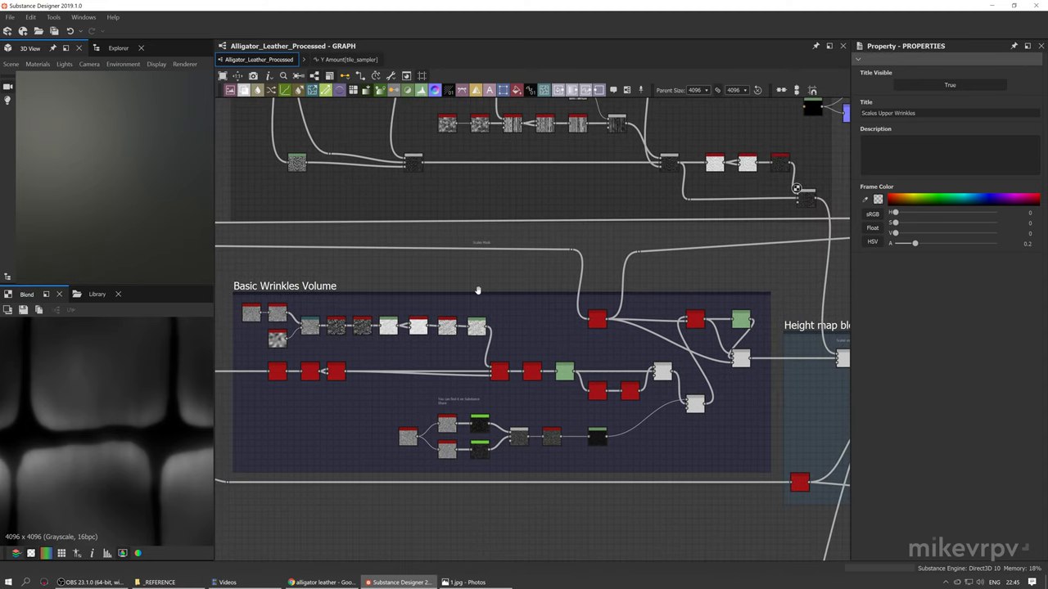
{"action": "middle_click_drag", "start_coordinate": [520, 285], "coordinate": [546, 291]}
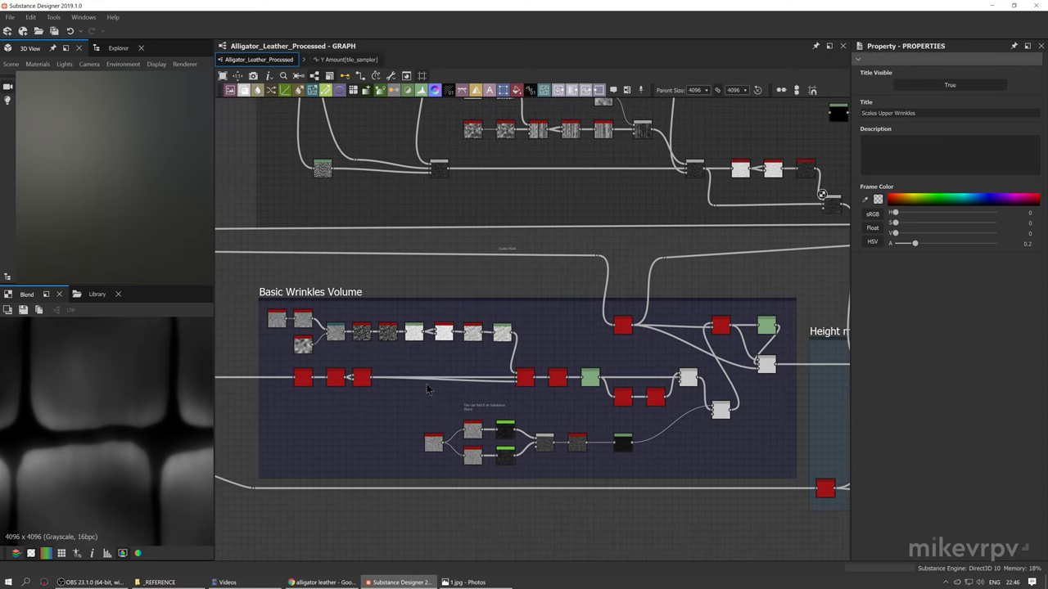
{"action": "double_click", "coordinate": [765, 366]}
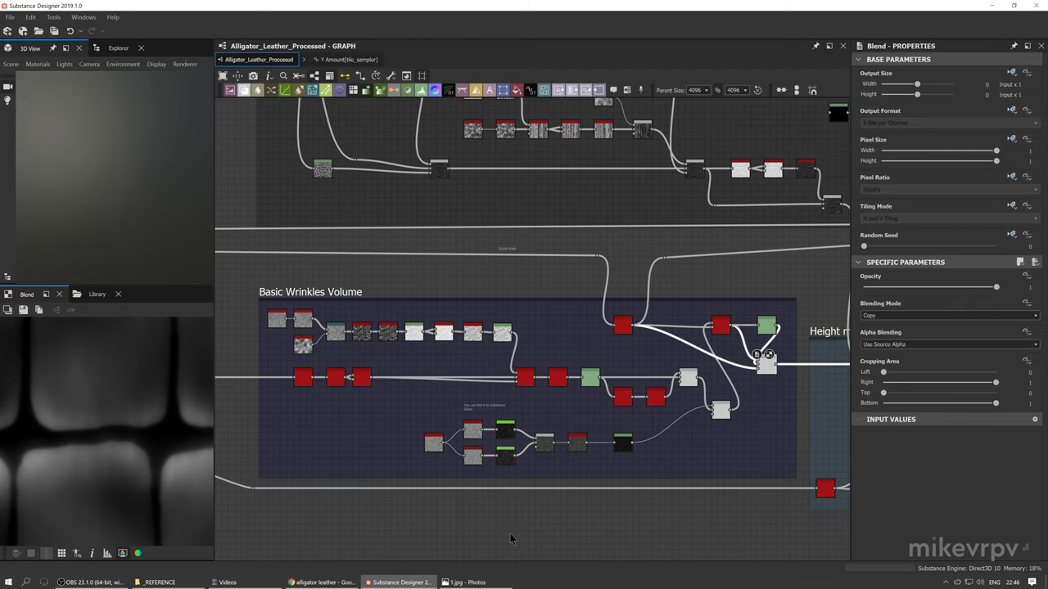
{"action": "middle_click_drag", "start_coordinate": [730, 302], "coordinate": [671, 325]}
{"action": "left_click", "coordinate": [671, 325]}
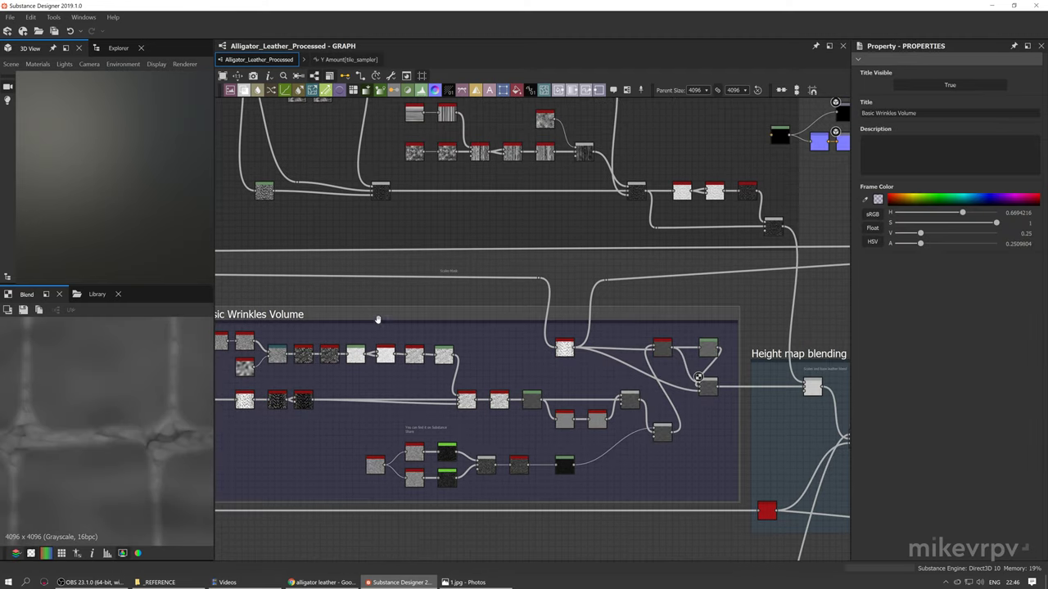
{"action": "middle_click_drag", "start_coordinate": [282, 370], "coordinate": [419, 319]}
{"action": "scroll", "coordinate": [419, 307], "scroll_direction": "up", "scroll_amount": 5}
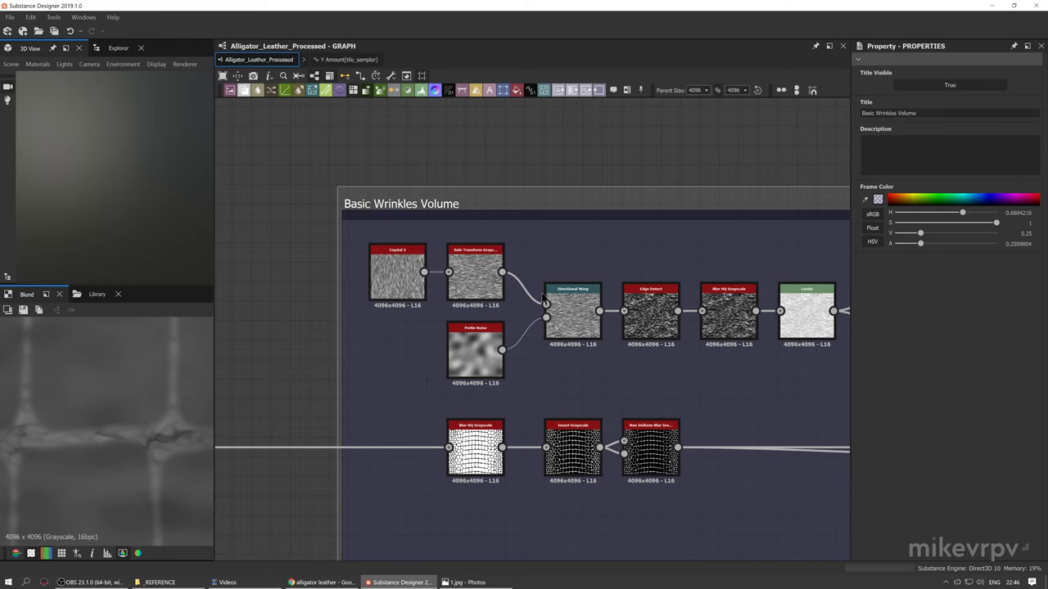
{"action": "scroll", "coordinate": [158, 435], "scroll_direction": "down", "scroll_amount": 3}
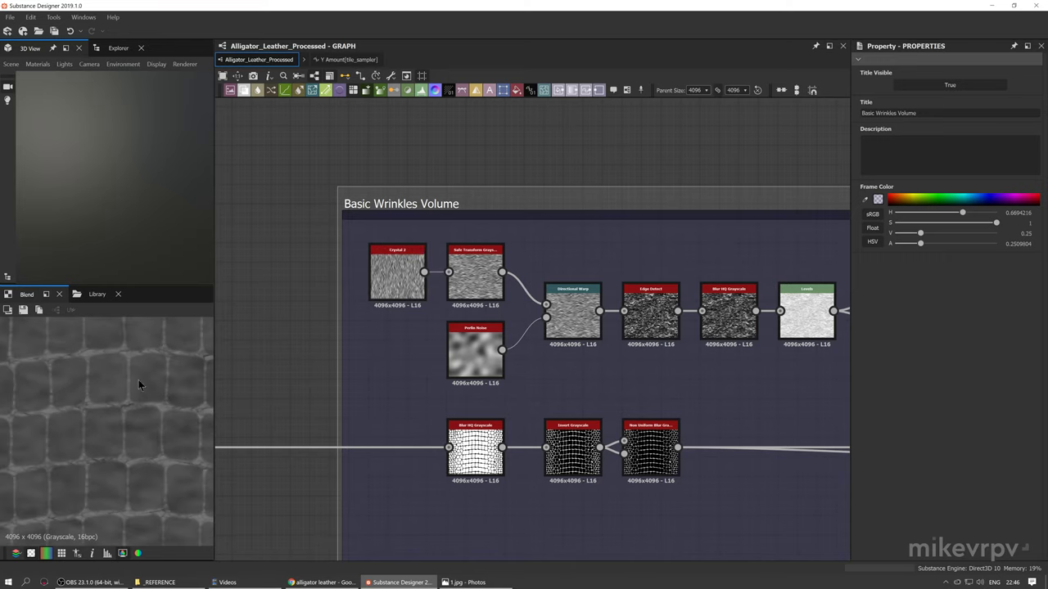
{"action": "scroll", "coordinate": [528, 325], "scroll_direction": "down", "scroll_amount": 4}
Relocate the preview nodes beside the Basic Wrinkles Volume frame's final Blend, connect that Blend to the preview Levels, and examine the wrinkles in 3D
{"action": "scroll", "coordinate": [527, 325], "scroll_direction": "down", "scroll_amount": 3}
{"action": "middle_click_drag", "start_coordinate": [528, 325], "coordinate": [331, 355]}
{"action": "middle_click_drag", "start_coordinate": [781, 186], "coordinate": [628, 197]}
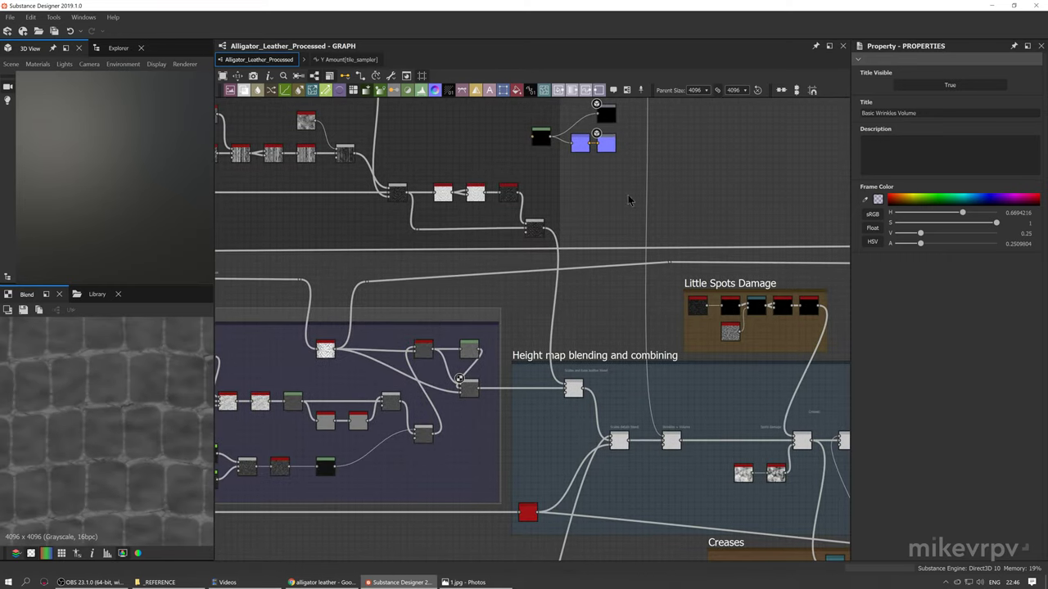
{"action": "left_click_drag", "start_coordinate": [616, 166], "coordinate": [574, 291]}
{"action": "scroll", "coordinate": [409, 365], "scroll_direction": "up", "scroll_amount": 2}
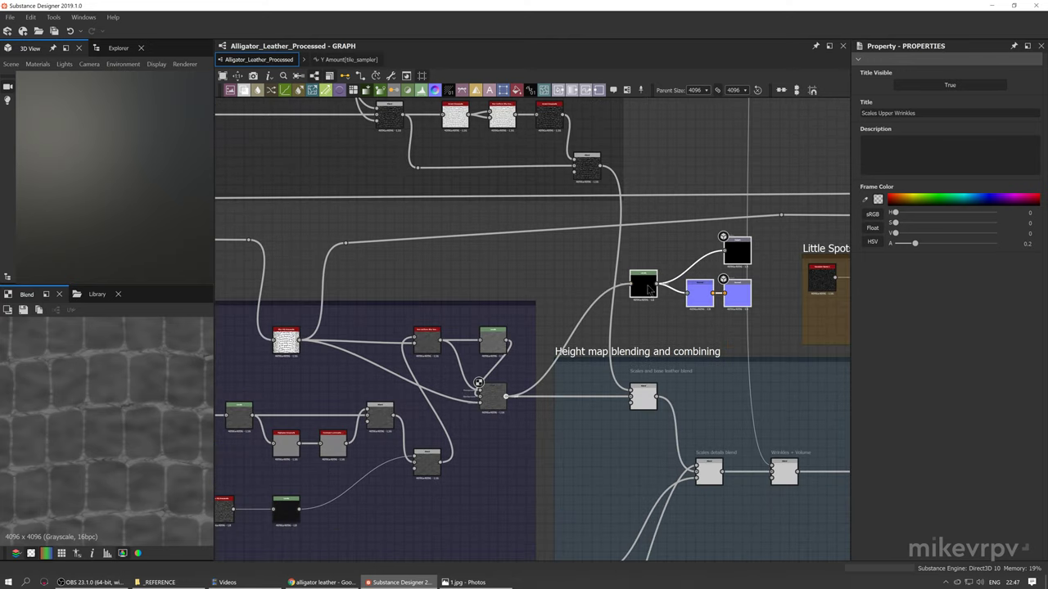
{"action": "scroll", "coordinate": [158, 203], "scroll_direction": "down", "scroll_amount": 5}
{"action": "left_click_drag", "start_coordinate": [117, 190], "coordinate": [101, 179]}
{"action": "scroll", "coordinate": [90, 166], "scroll_direction": "up", "scroll_amount": 5}
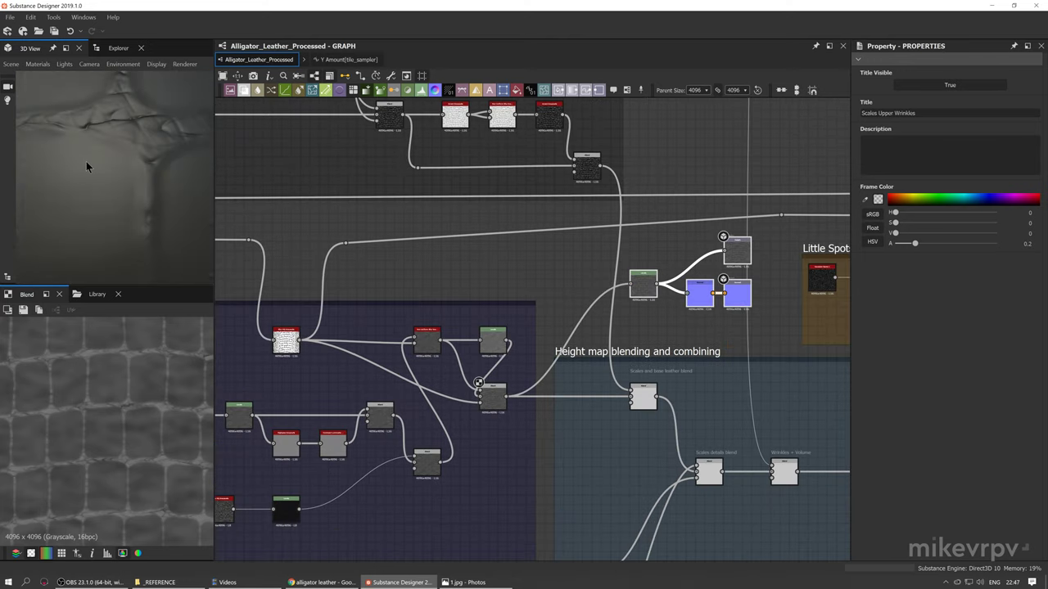
{"action": "left_click_drag", "start_coordinate": [122, 125], "coordinate": [86, 213]}
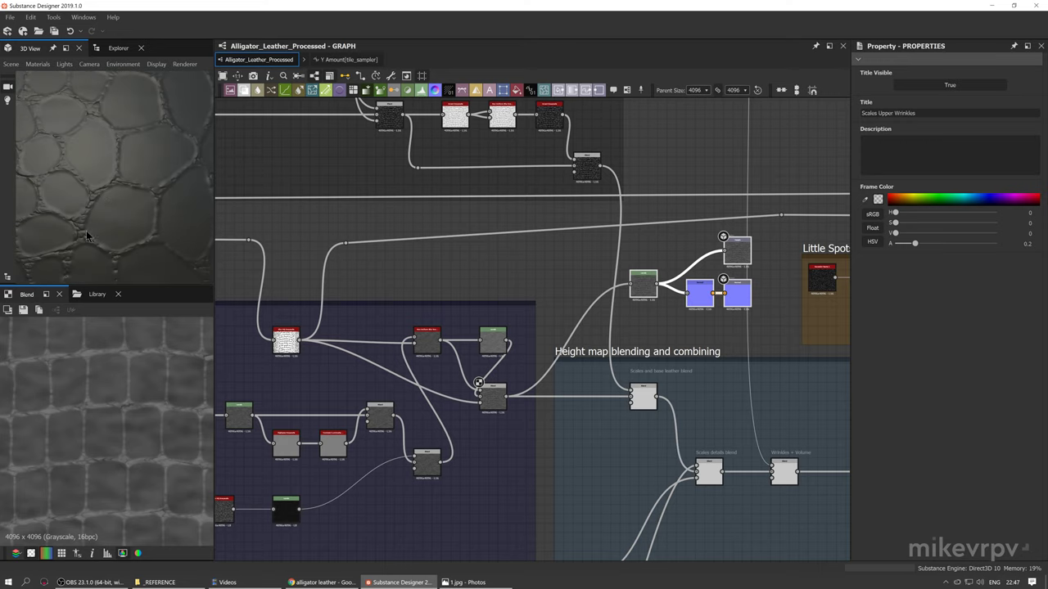
Disconnect the final Blend from the preview Levels and move the preview nodes beside the start of the Basic Wrinkles Volume frame
{"action": "left_click_drag", "start_coordinate": [674, 321], "coordinate": [641, 289]}
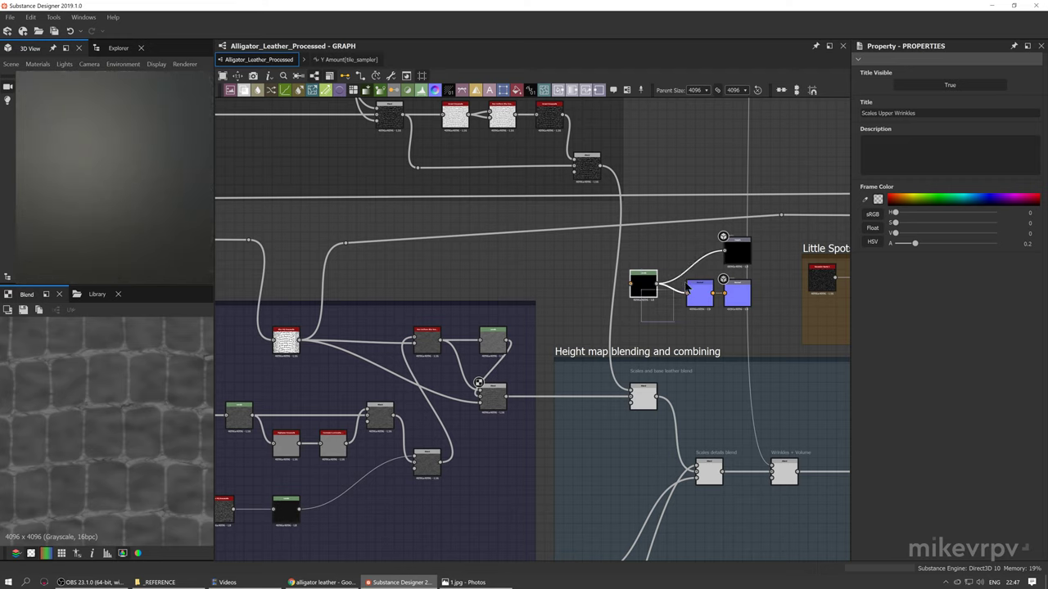
{"action": "left_click_drag", "start_coordinate": [726, 257], "coordinate": [728, 259]}
{"action": "left_click_drag", "start_coordinate": [728, 258], "coordinate": [416, 241]}
{"action": "middle_click_drag", "start_coordinate": [416, 242], "coordinate": [762, 248]}
{"action": "scroll", "coordinate": [668, 248], "scroll_direction": "down", "scroll_amount": 3}
{"action": "left_click_drag", "start_coordinate": [715, 264], "coordinate": [313, 288]}
{"action": "scroll", "coordinate": [335, 295], "scroll_direction": "up", "scroll_amount": 5}
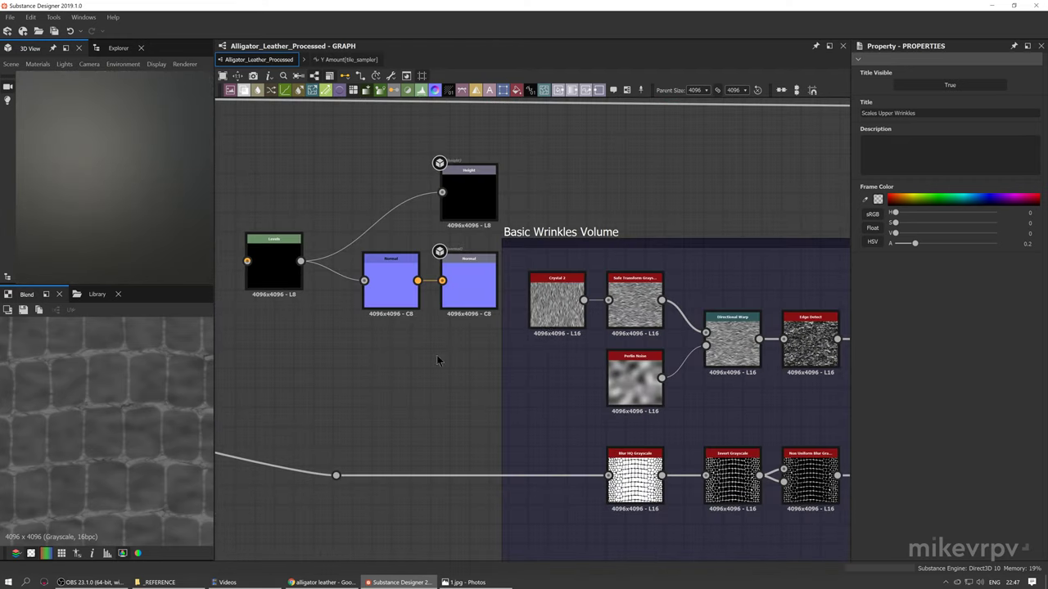
Inspect the outputs and parameters of the Crystal 2, Safe Transform Grayscale and Perlin Noise nodes
{"action": "double_click", "coordinate": [564, 320]}
{"action": "middle_click_drag", "start_coordinate": [579, 352], "coordinate": [547, 341]}
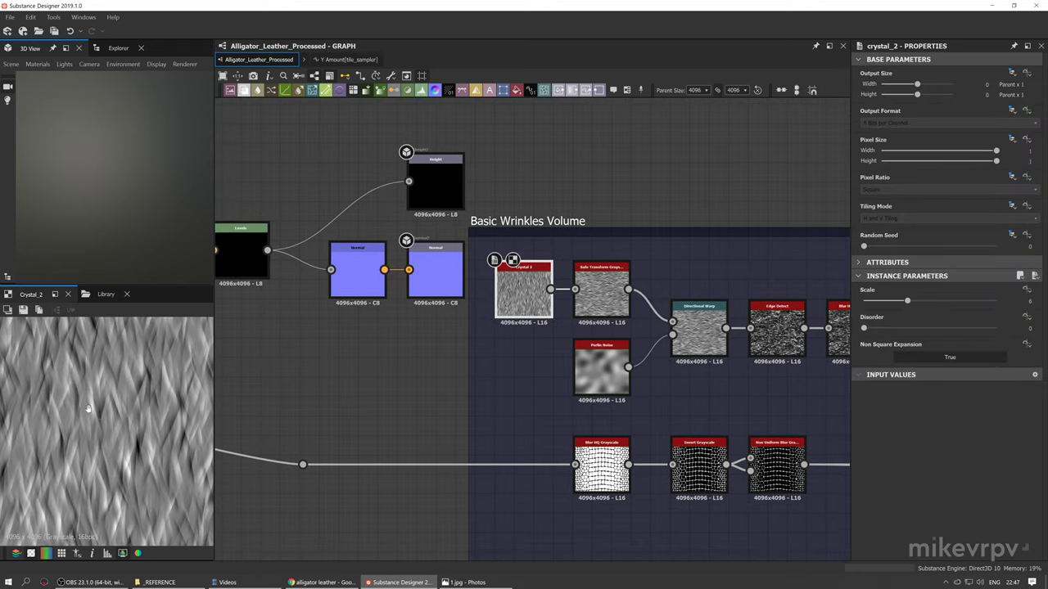
{"action": "scroll", "coordinate": [546, 342], "scroll_direction": "up", "scroll_amount": 2}
{"action": "double_click", "coordinate": [538, 296]}
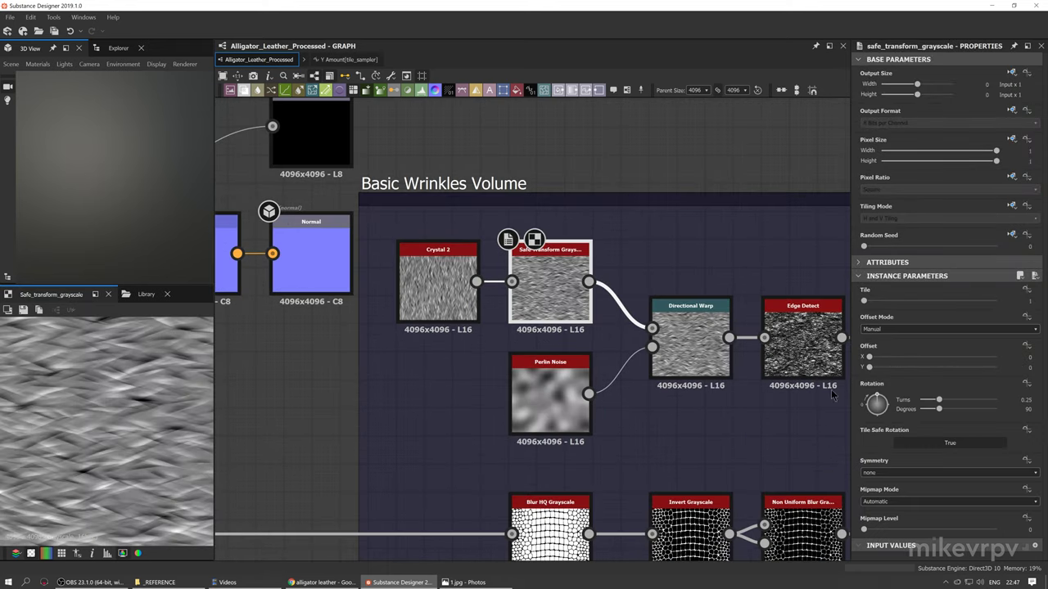
{"action": "double_click", "coordinate": [540, 415]}
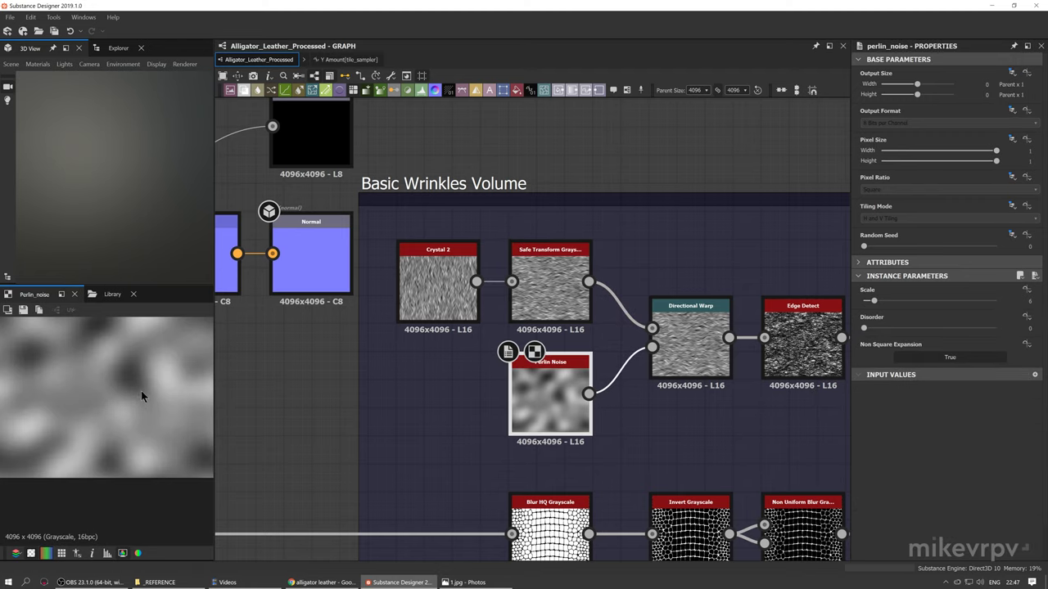
{"action": "scroll", "coordinate": [141, 396], "scroll_direction": "down", "scroll_amount": 2}
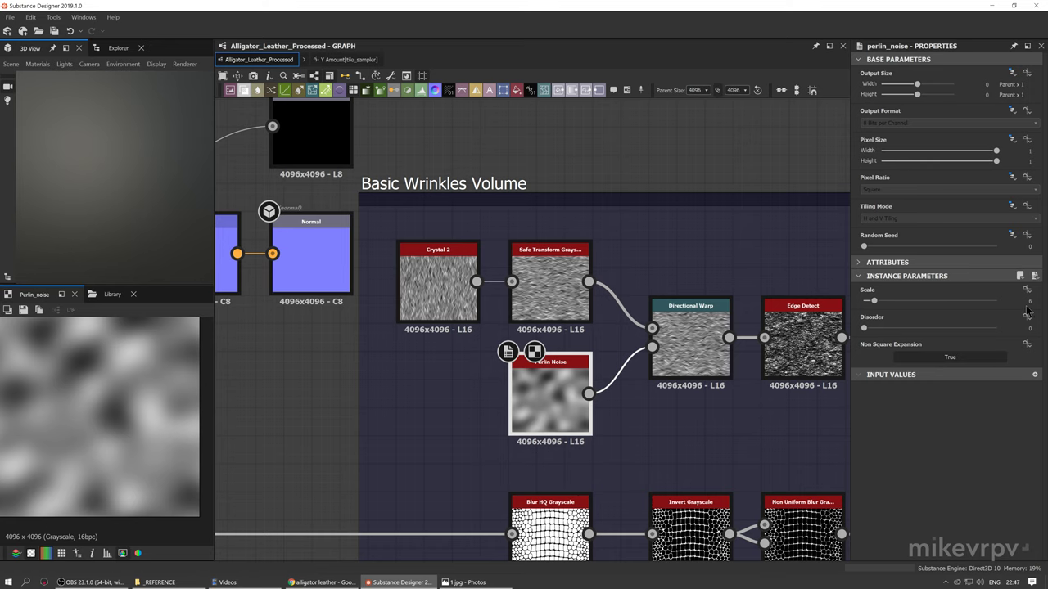
Inspect the Directional Warp node and compare its output with the Safe Transform Grayscale feeding it
{"action": "middle_click_drag", "start_coordinate": [687, 444], "coordinate": [619, 449]}
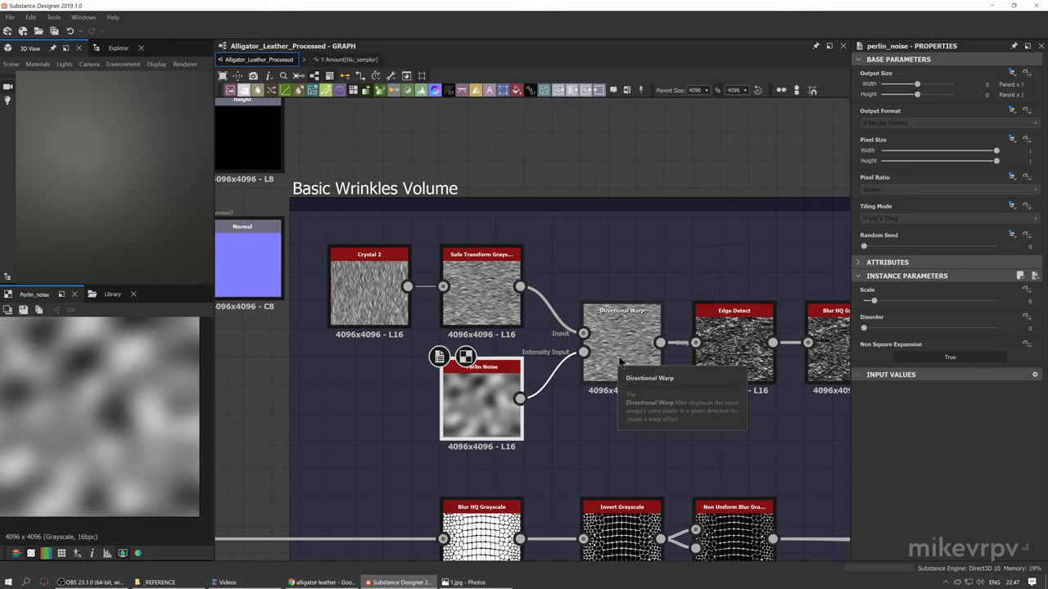
{"action": "double_click", "coordinate": [620, 362]}
{"action": "scroll", "coordinate": [79, 431], "scroll_direction": "down", "scroll_amount": 2}
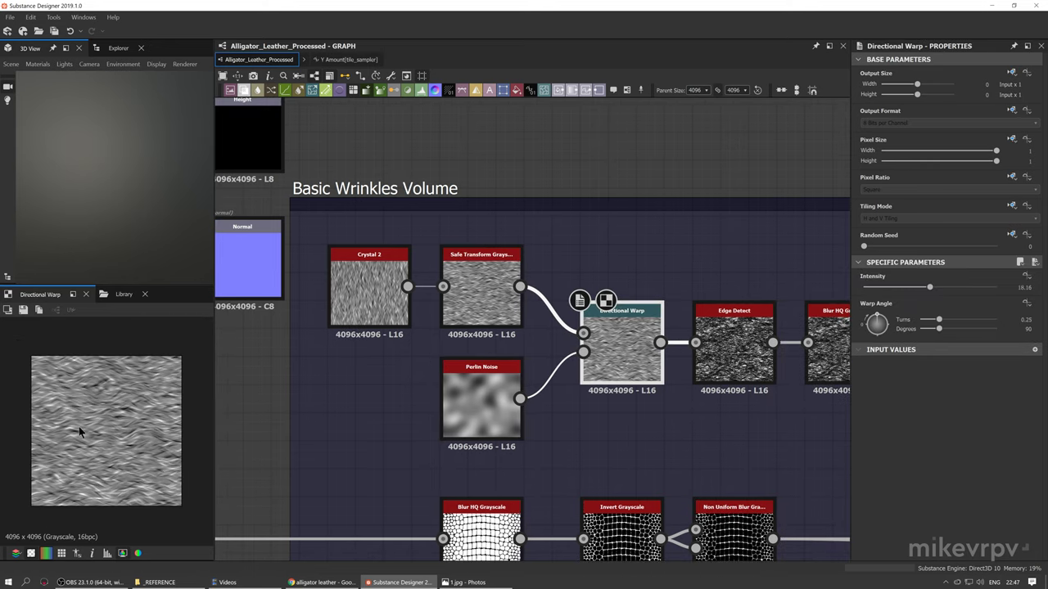
{"action": "double_click", "coordinate": [446, 319]}
{"action": "double_click", "coordinate": [595, 373]}
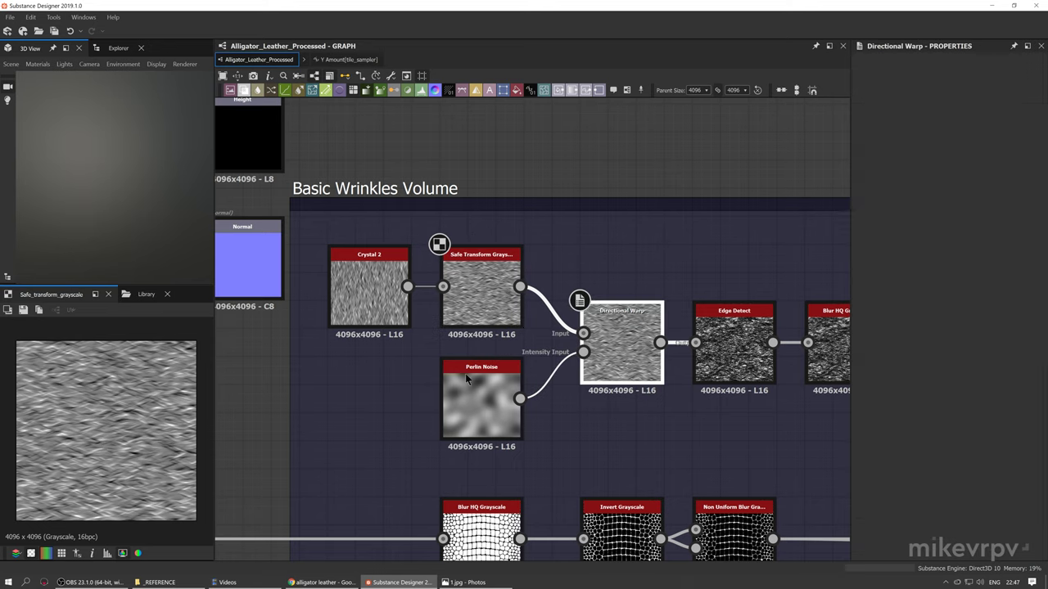
Examine the outputs and parameters of the Edge Detect and Blur HQ Grayscale nodes following the Directional Warp
{"action": "middle_click_drag", "start_coordinate": [744, 439], "coordinate": [633, 430]}
{"action": "scroll", "coordinate": [621, 369], "scroll_direction": "up", "scroll_amount": 2}
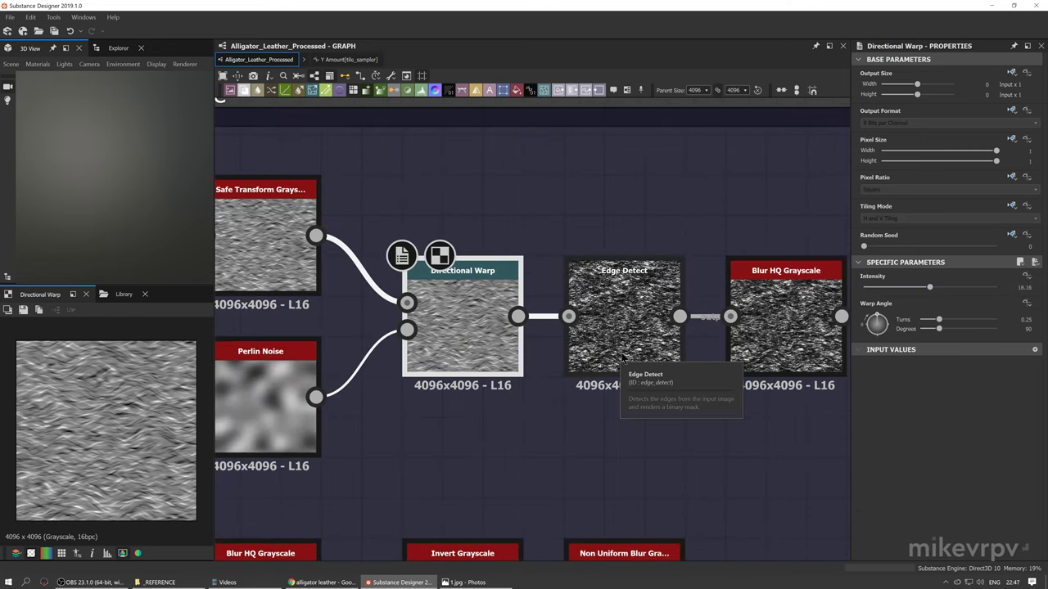
{"action": "double_click", "coordinate": [624, 356]}
{"action": "scroll", "coordinate": [107, 430], "scroll_direction": "up", "scroll_amount": 3}
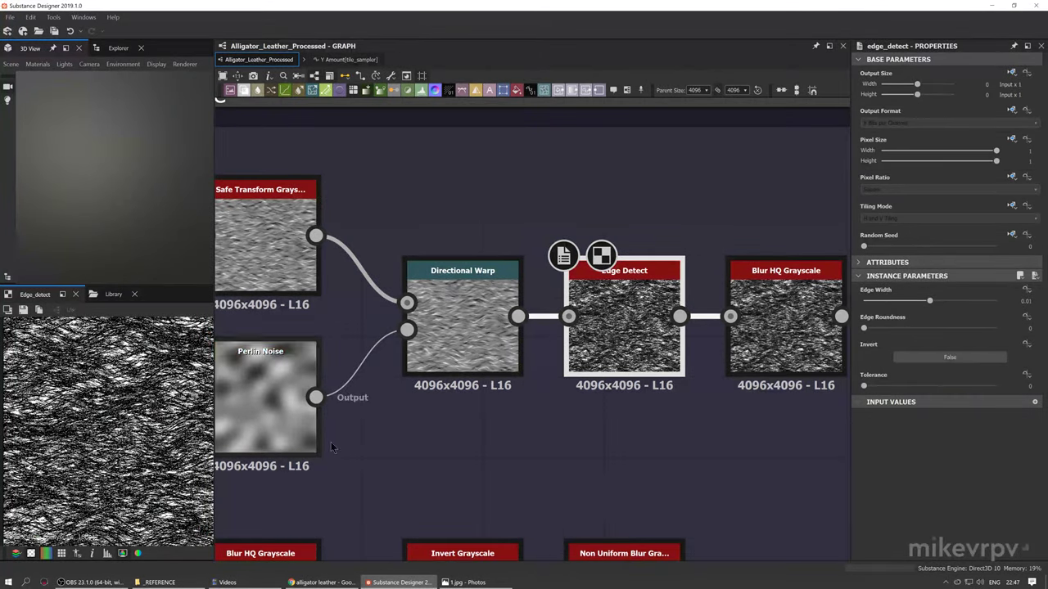
{"action": "middle_click_drag", "start_coordinate": [597, 486], "coordinate": [548, 484]}
{"action": "middle_click_drag", "start_coordinate": [663, 386], "coordinate": [642, 385]}
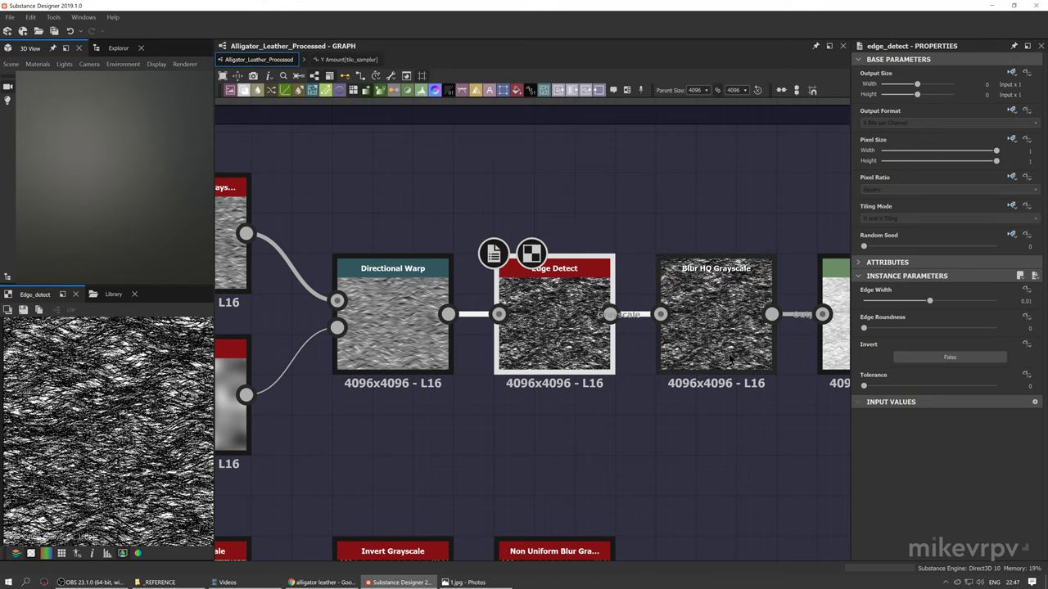
{"action": "left_click", "coordinate": [729, 359]}
{"action": "double_click", "coordinate": [730, 358]}
{"action": "scroll", "coordinate": [559, 377], "scroll_direction": "down", "scroll_amount": 2}
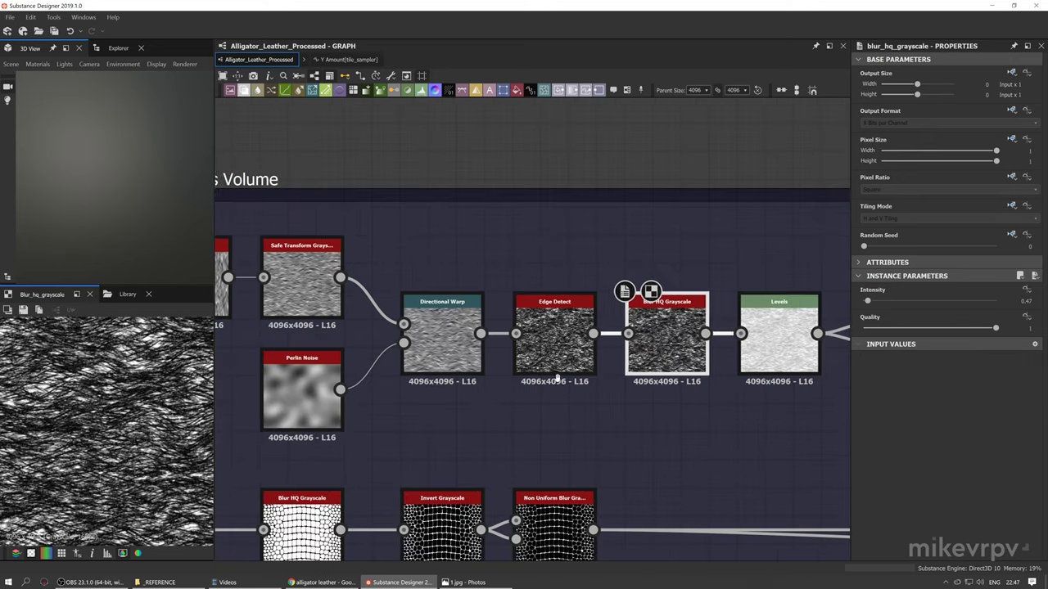
Inspect the histogram and output of the Levels node that follows Blur HQ Grayscale
{"action": "middle_click_drag", "start_coordinate": [558, 376], "coordinate": [436, 386]}
{"action": "scroll", "coordinate": [664, 352], "scroll_direction": "up", "scroll_amount": 2}
{"action": "left_click", "coordinate": [664, 351]}
{"action": "double_click", "coordinate": [664, 351]}
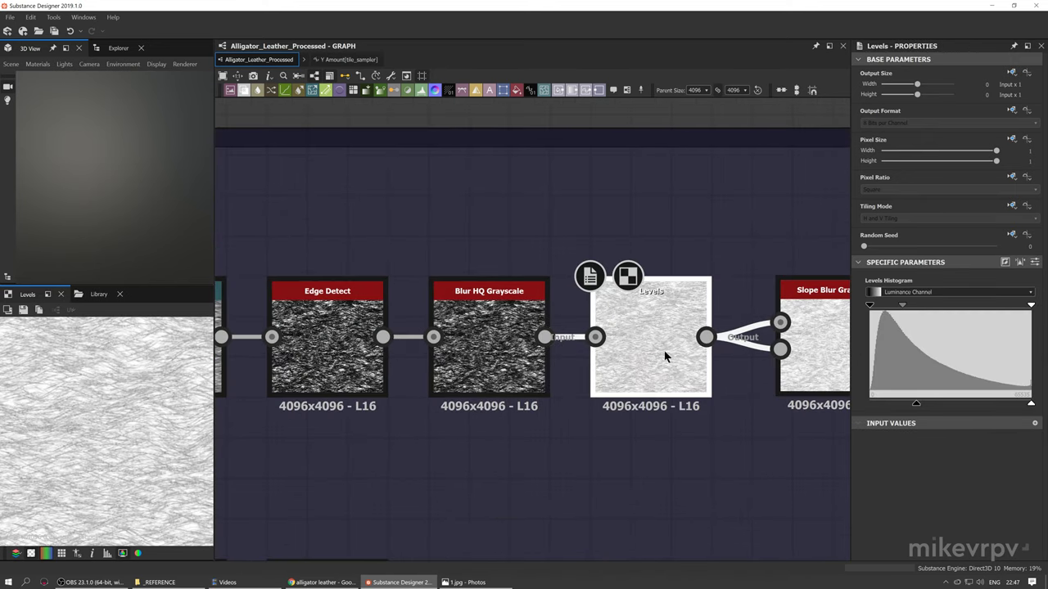
{"action": "middle_click_drag", "start_coordinate": [668, 380], "coordinate": [562, 373]}
{"action": "scroll", "coordinate": [573, 372], "scroll_direction": "down", "scroll_amount": 1}
Compare the Slope Blur Grayscale output up close with the Levels output feeding it
{"action": "double_click", "coordinate": [689, 361]}
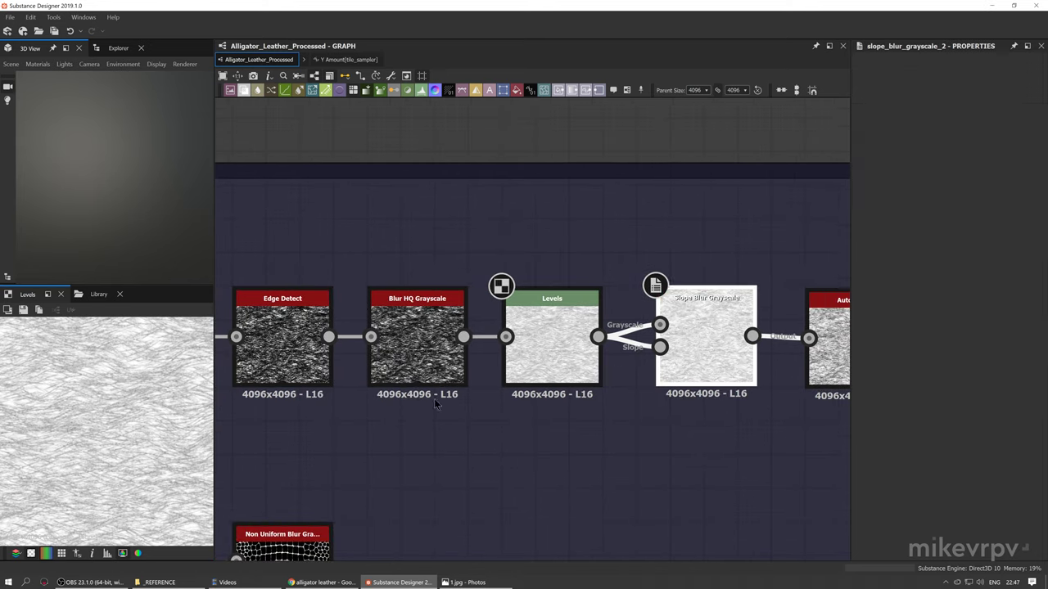
{"action": "double_click", "coordinate": [561, 365]}
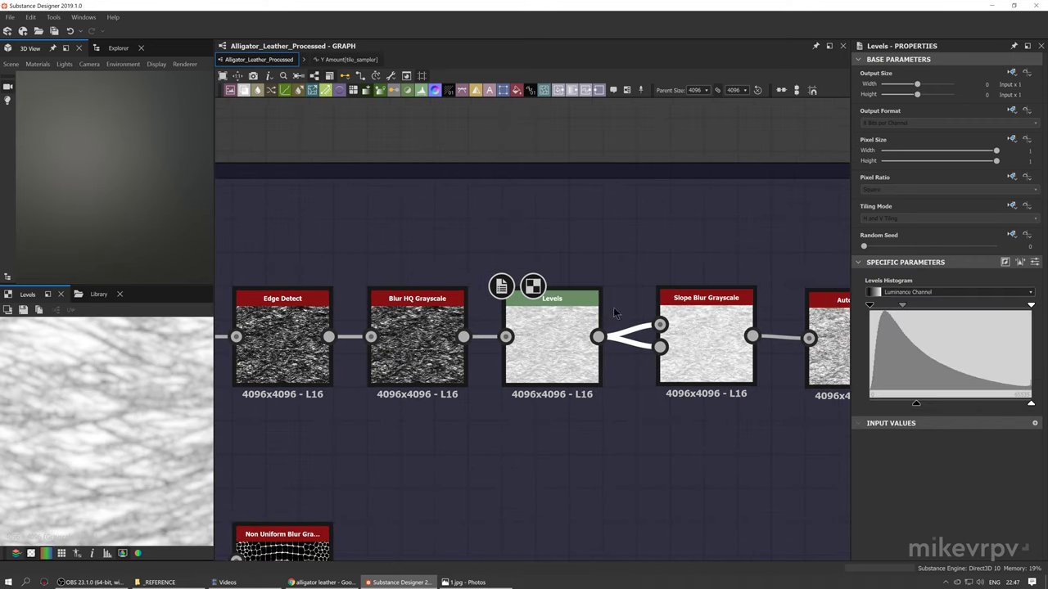
{"action": "double_click", "coordinate": [667, 352]}
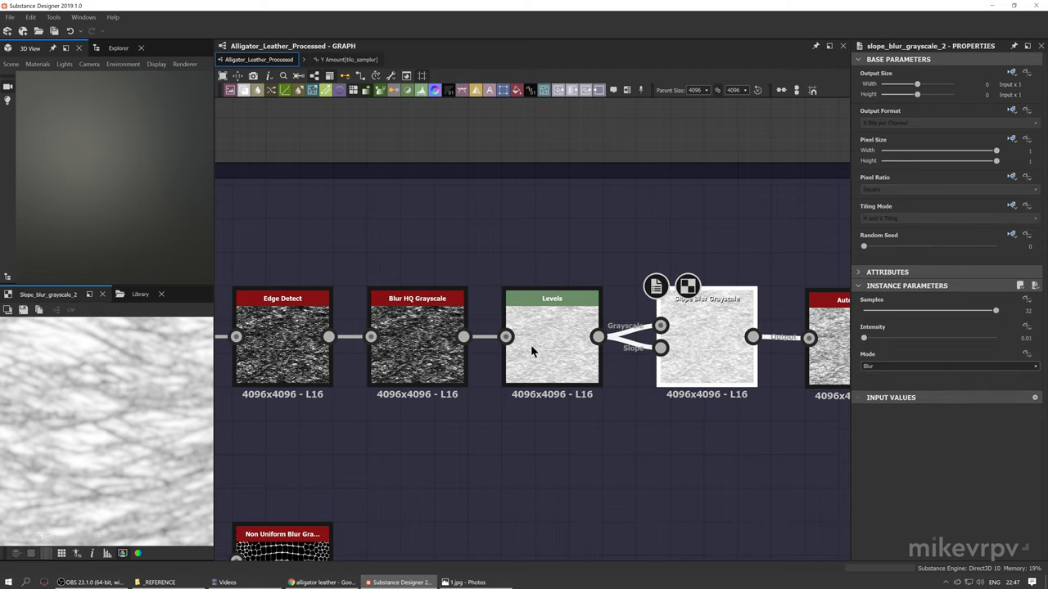
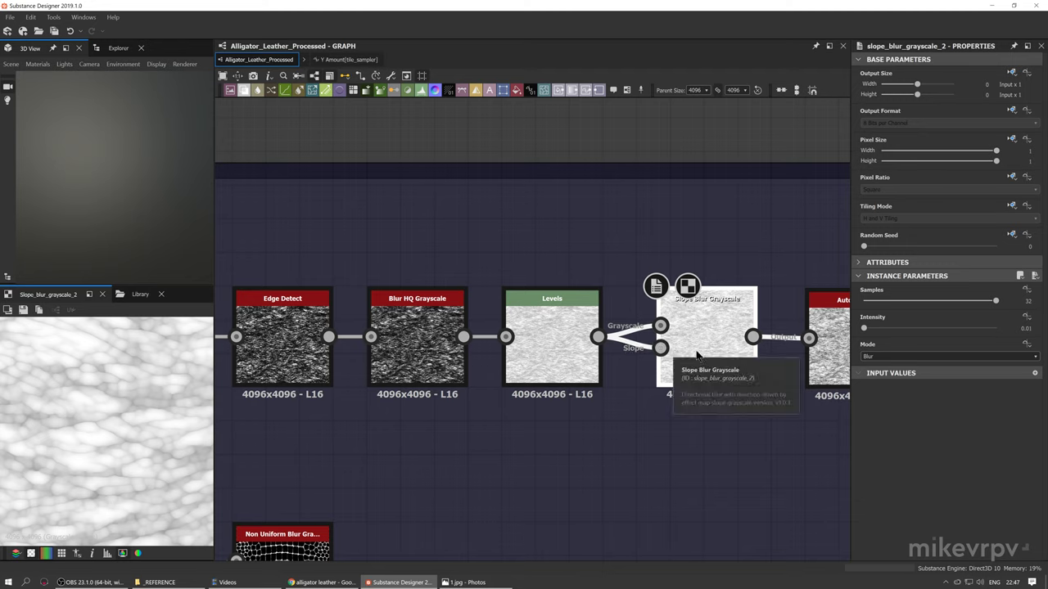
{"action": "double_click", "coordinate": [538, 360]}
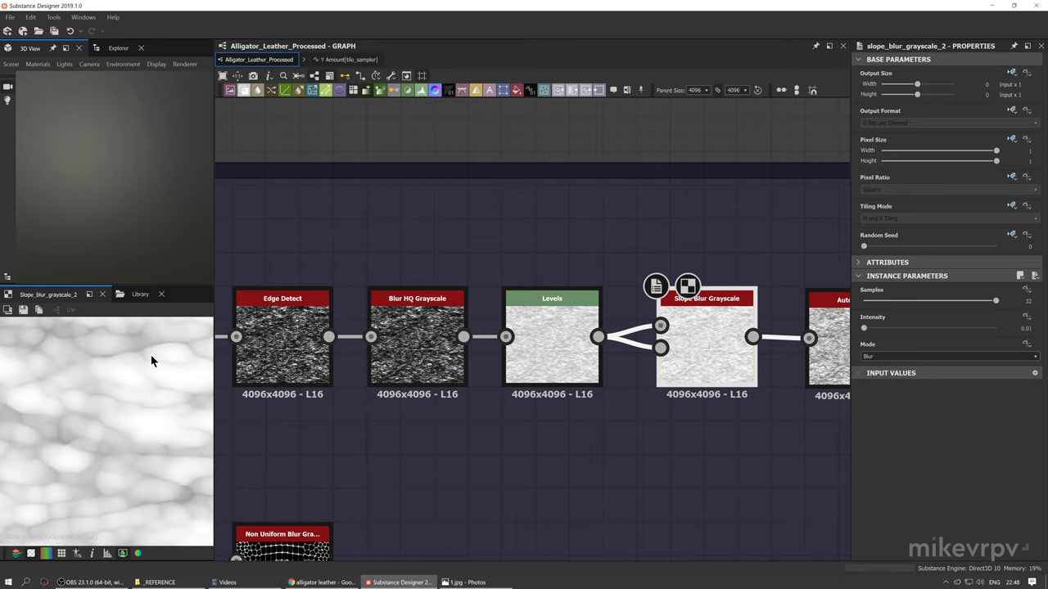
{"action": "scroll", "coordinate": [151, 360], "scroll_direction": "down", "scroll_amount": 5}
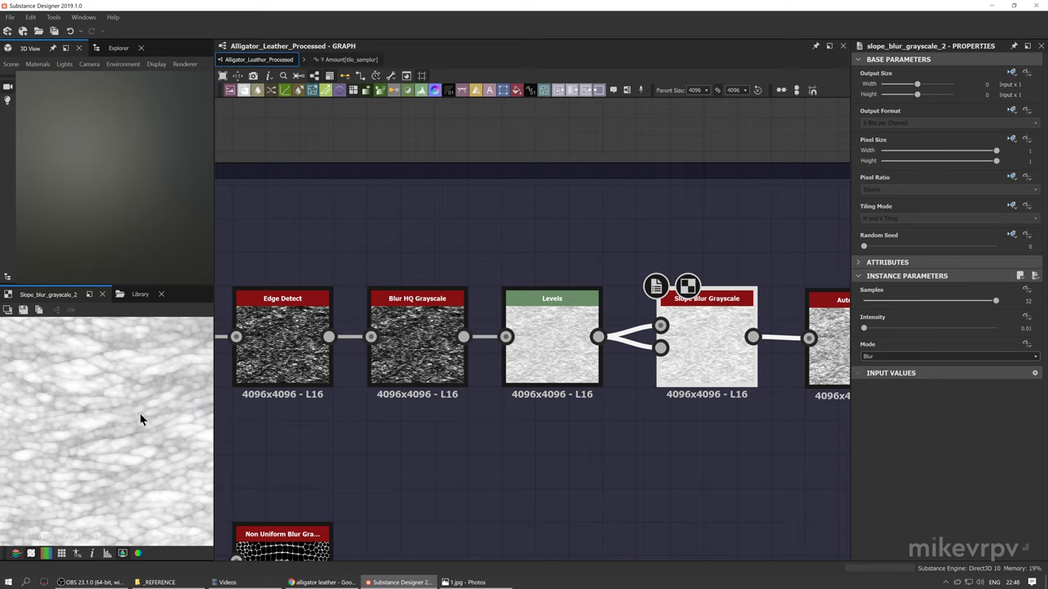
{"action": "scroll", "coordinate": [137, 473], "scroll_direction": "up", "scroll_amount": 2}
{"action": "scroll", "coordinate": [635, 348], "scroll_direction": "down", "scroll_amount": 3}
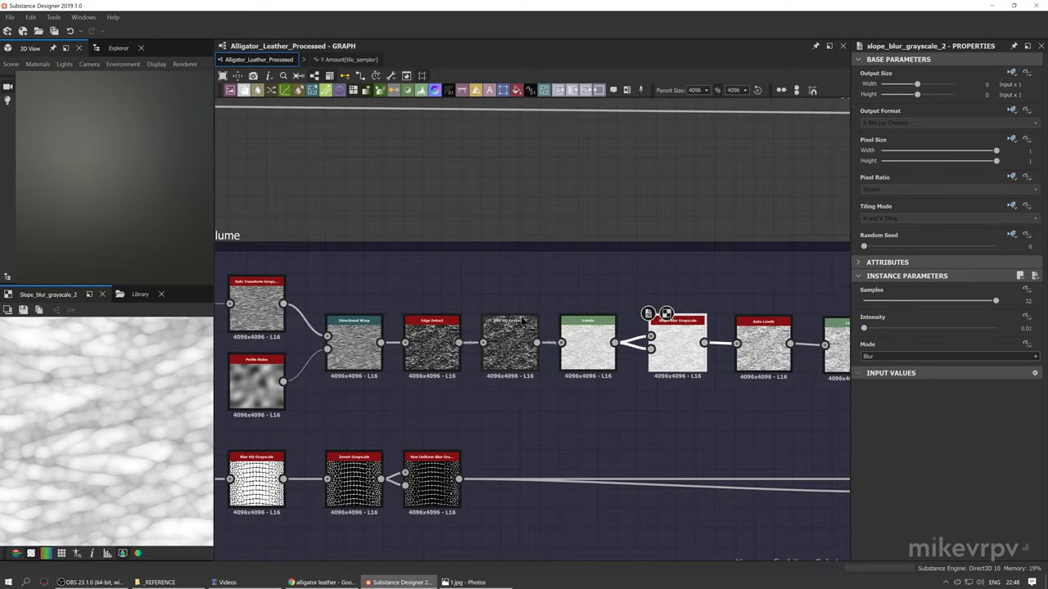
Move the preview nodes above the wrinkle chain and connect the Levels node before Slope Blur Grayscale to the preview Levels
{"action": "middle_click_drag", "start_coordinate": [435, 280], "coordinate": [532, 339]}
{"action": "scroll", "coordinate": [533, 339], "scroll_direction": "down", "scroll_amount": 3}
{"action": "middle_click_drag", "start_coordinate": [227, 383], "coordinate": [261, 378]}
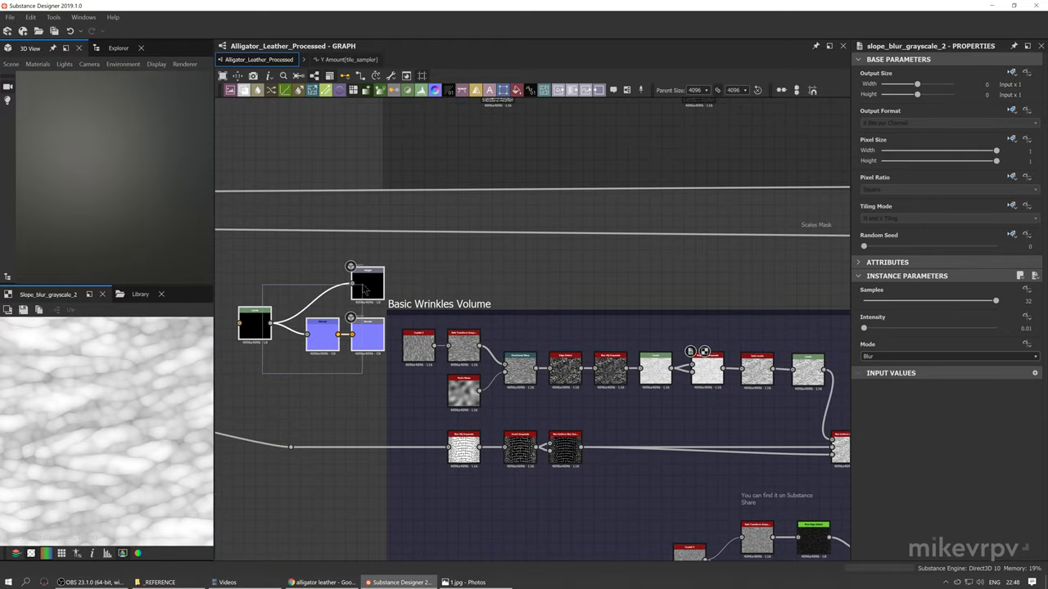
{"action": "left_click_drag", "start_coordinate": [364, 288], "coordinate": [791, 257]}
{"action": "scroll", "coordinate": [530, 416], "scroll_direction": "up", "scroll_amount": 6}
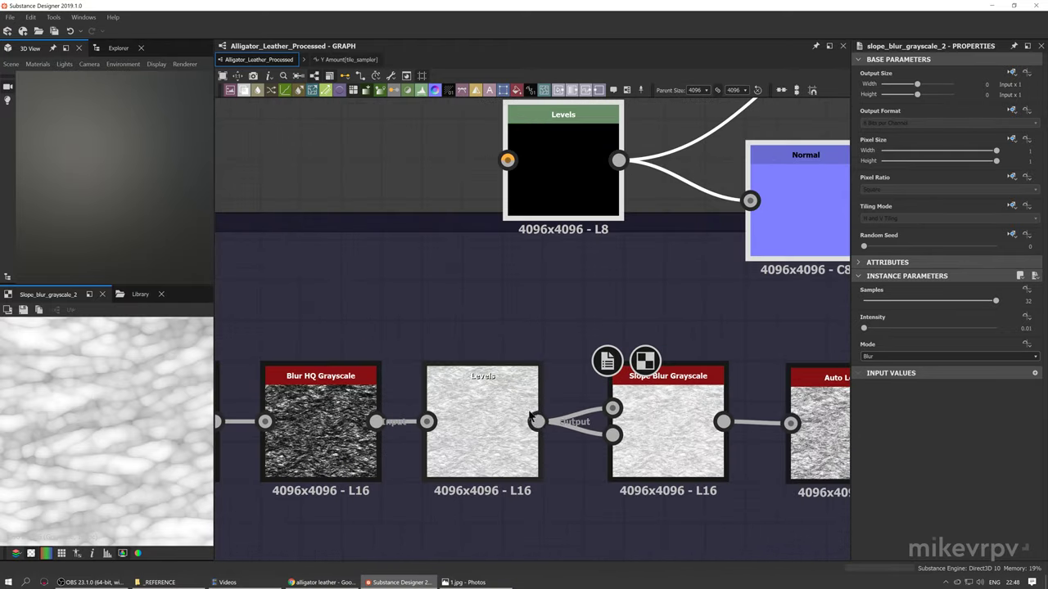
{"action": "left_click_drag", "start_coordinate": [493, 203], "coordinate": [507, 161]}
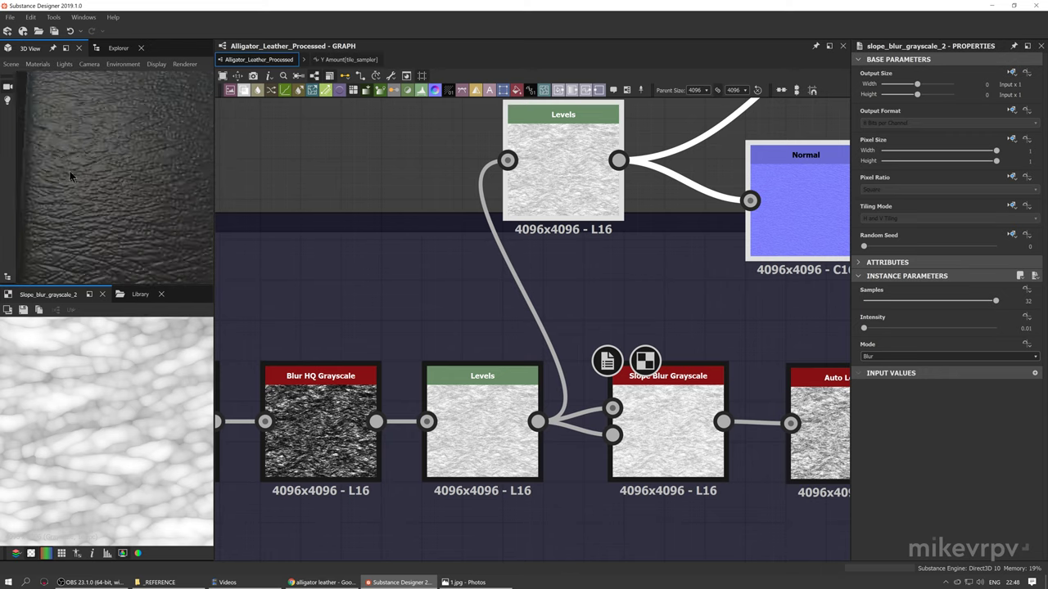
Examine the unblurred wrinkle pattern on the surface in 3D, both up close and from farther away
{"action": "scroll", "coordinate": [75, 190], "scroll_direction": "up", "scroll_amount": 3}
{"action": "scroll", "coordinate": [96, 182], "scroll_direction": "down", "scroll_amount": 5}
{"action": "left_click_drag", "start_coordinate": [96, 182], "coordinate": [100, 228]}
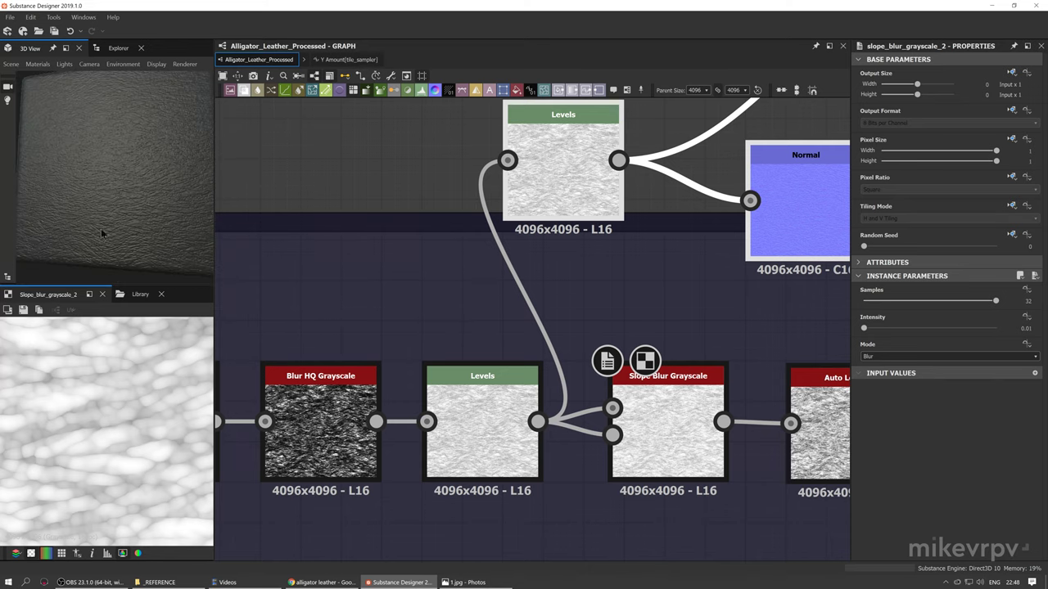
Compare the wrinkles in 3D by switching the preview Levels between the Slope Blur Grayscale and preceding Levels outputs, leaving Slope Blur Grayscale connected
{"action": "left_click_drag", "start_coordinate": [167, 160], "coordinate": [131, 189]}
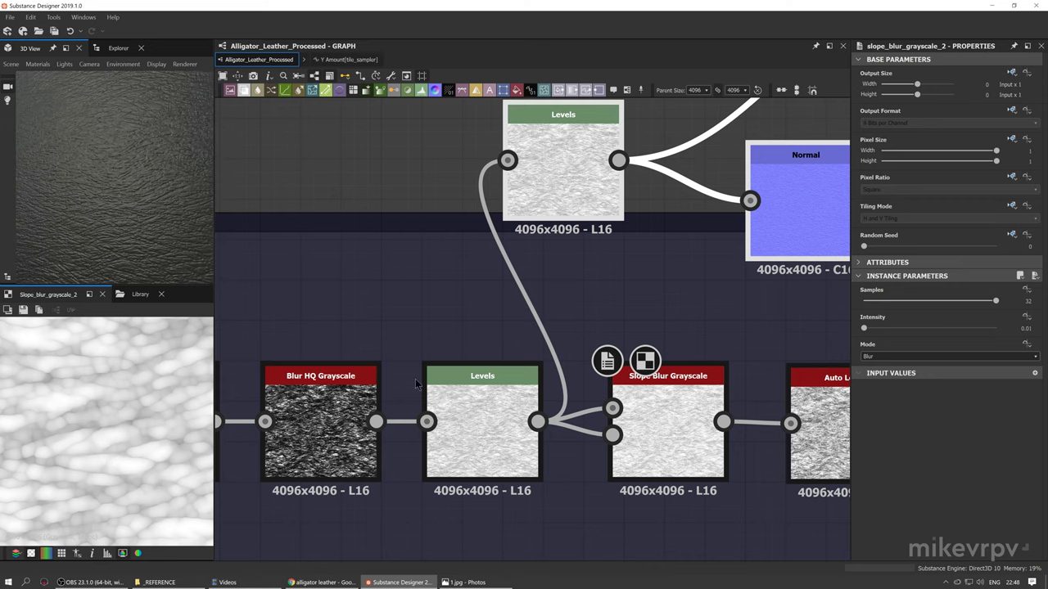
{"action": "left_click_drag", "start_coordinate": [586, 279], "coordinate": [508, 160]}
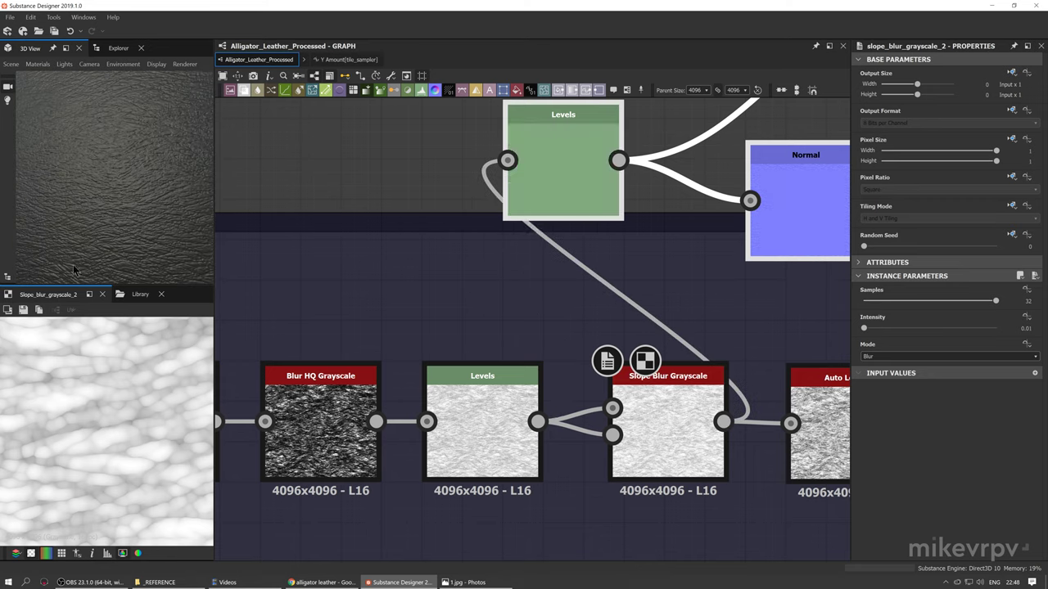
{"action": "left_click_drag", "start_coordinate": [537, 422], "coordinate": [507, 160]}
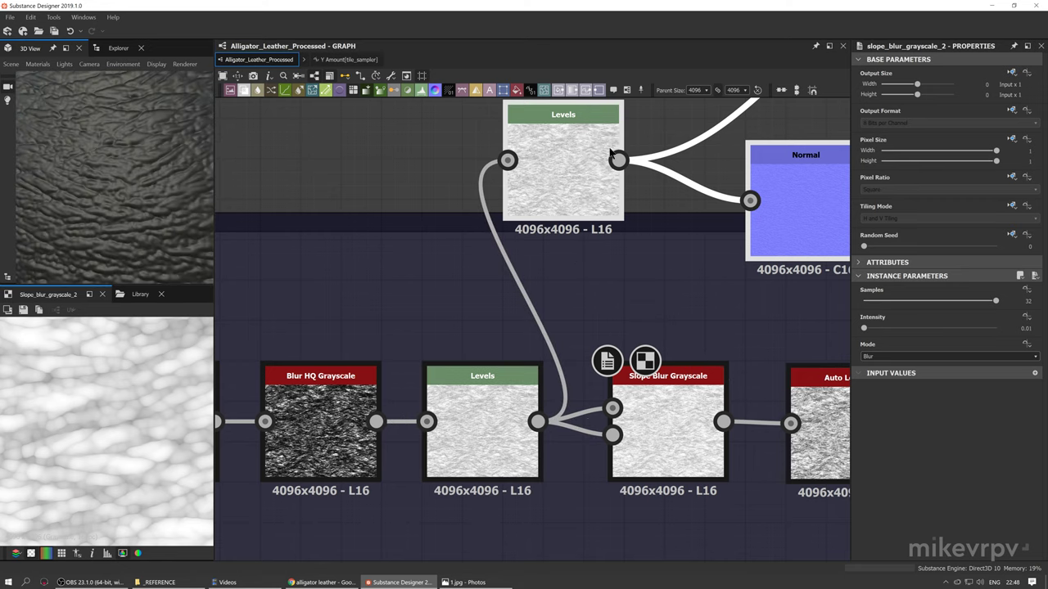
{"action": "left_click_drag", "start_coordinate": [617, 161], "coordinate": [508, 161]}
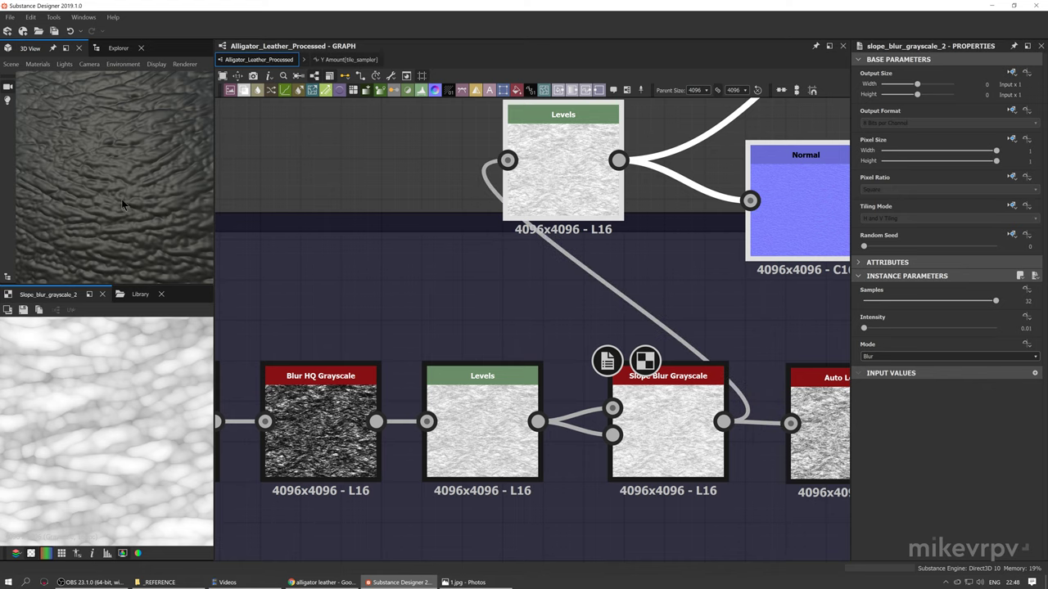
Examine the slope-blurred wrinkle surface in 3D from farther away and from different angles
{"action": "scroll", "coordinate": [135, 175], "scroll_direction": "down", "scroll_amount": 3}
{"action": "mouse_move", "coordinate": [135, 175]}
{"action": "left_mouse_down"}
{"action": "mouse_move", "coordinate": [119, 156]}
{"action": "mouse_move", "coordinate": [130, 173]}
{"action": "left_mouse_up"}
{"action": "scroll", "coordinate": [128, 161], "scroll_direction": "down", "scroll_amount": 3}
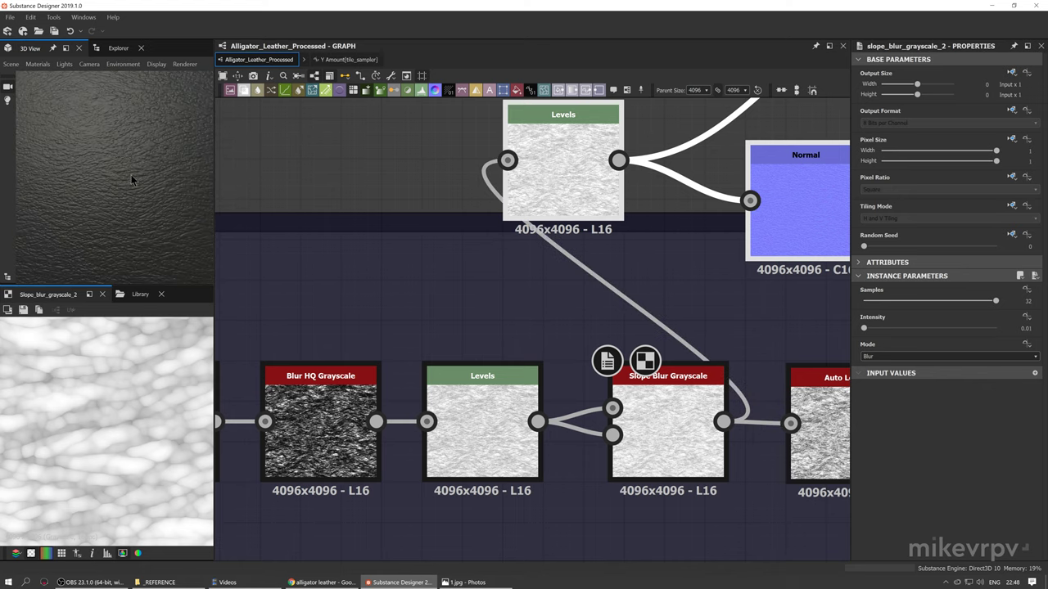
{"action": "right_click_drag", "start_coordinate": [131, 175], "coordinate": [203, 180]}
{"action": "left_click_drag", "start_coordinate": [203, 180], "coordinate": [172, 171]}
{"action": "right_click_drag", "start_coordinate": [172, 171], "coordinate": [100, 191]}
{"action": "left_click_drag", "start_coordinate": [101, 191], "coordinate": [123, 174]}
Inspect the outputs of the Auto Levels node and the Levels node that follows it
{"action": "middle_click_drag", "start_coordinate": [609, 299], "coordinate": [384, 265]}
{"action": "left_click", "coordinate": [530, 280]}
{"action": "double_click", "coordinate": [565, 360]}
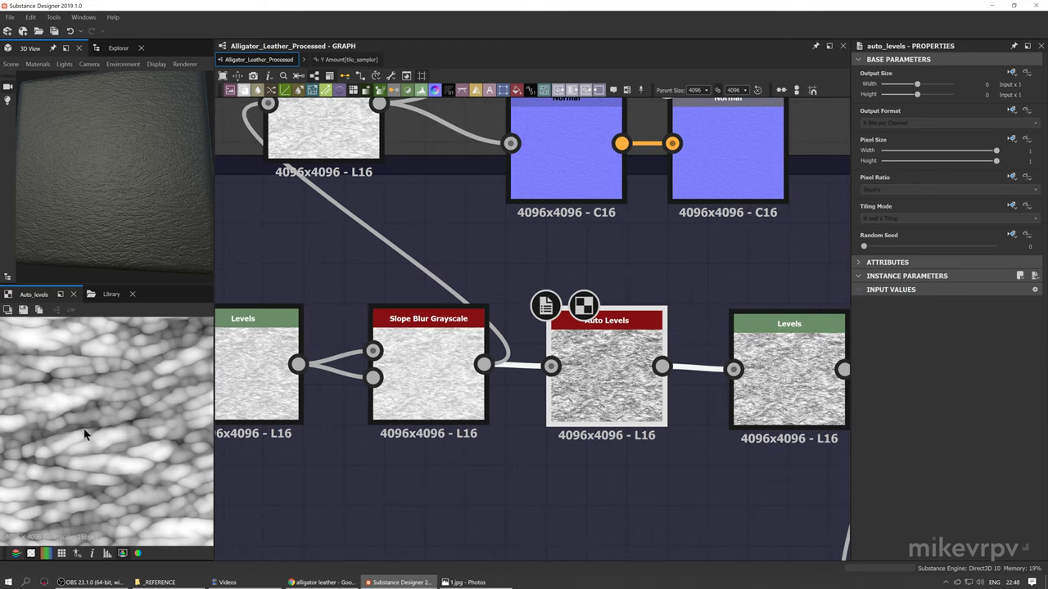
{"action": "middle_click_drag", "start_coordinate": [744, 379], "coordinate": [506, 359]}
{"action": "double_click", "coordinate": [507, 360]}
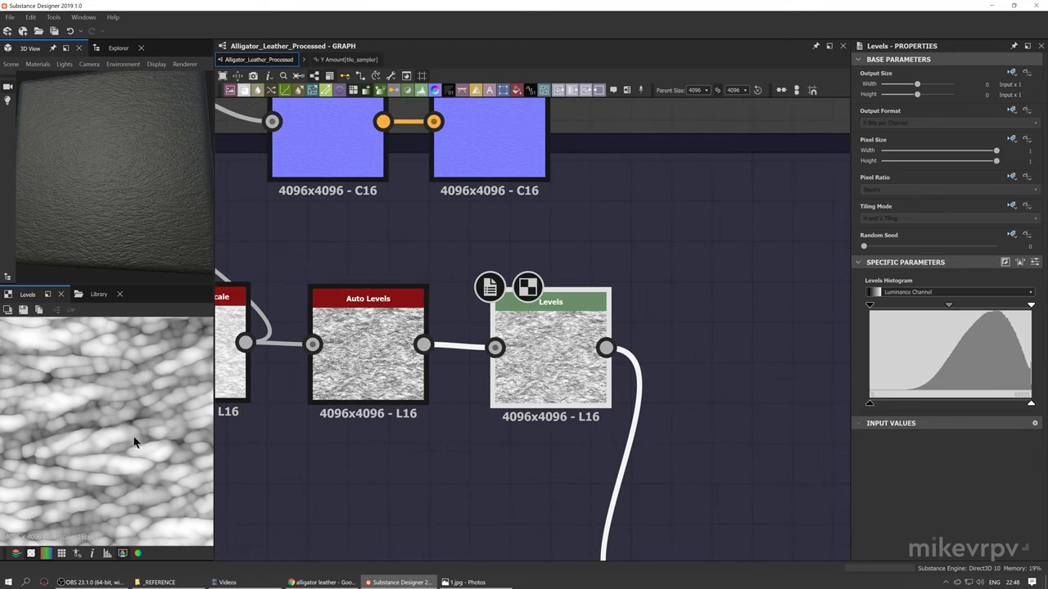
{"action": "scroll", "coordinate": [98, 422], "scroll_direction": "down", "scroll_amount": 4}
{"action": "middle_click_drag", "start_coordinate": [410, 419], "coordinate": [467, 406]}
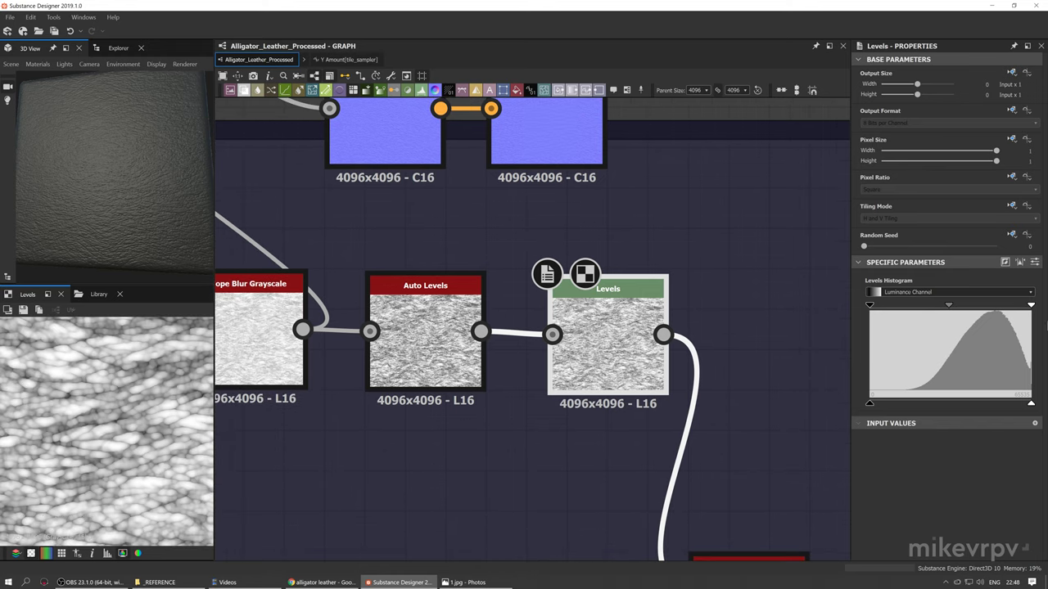
Inspect the Blur HQ Grayscale node in the lower chain and trace its input back to the Scales Mask section
{"action": "scroll", "coordinate": [745, 455], "scroll_direction": "down", "scroll_amount": 6}
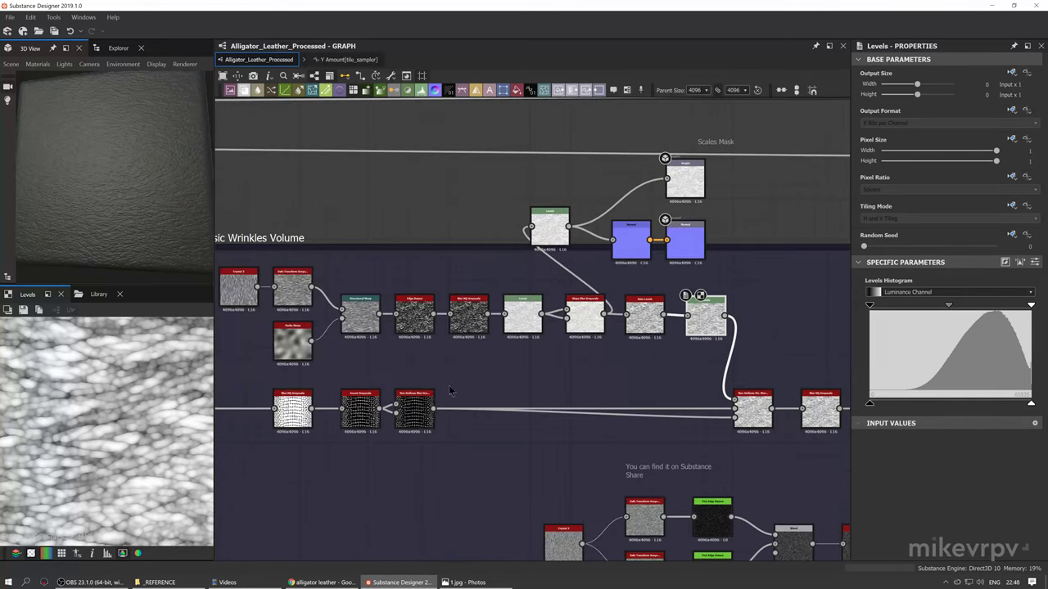
{"action": "middle_click_drag", "start_coordinate": [303, 429], "coordinate": [378, 423]}
{"action": "double_click", "coordinate": [413, 413]}
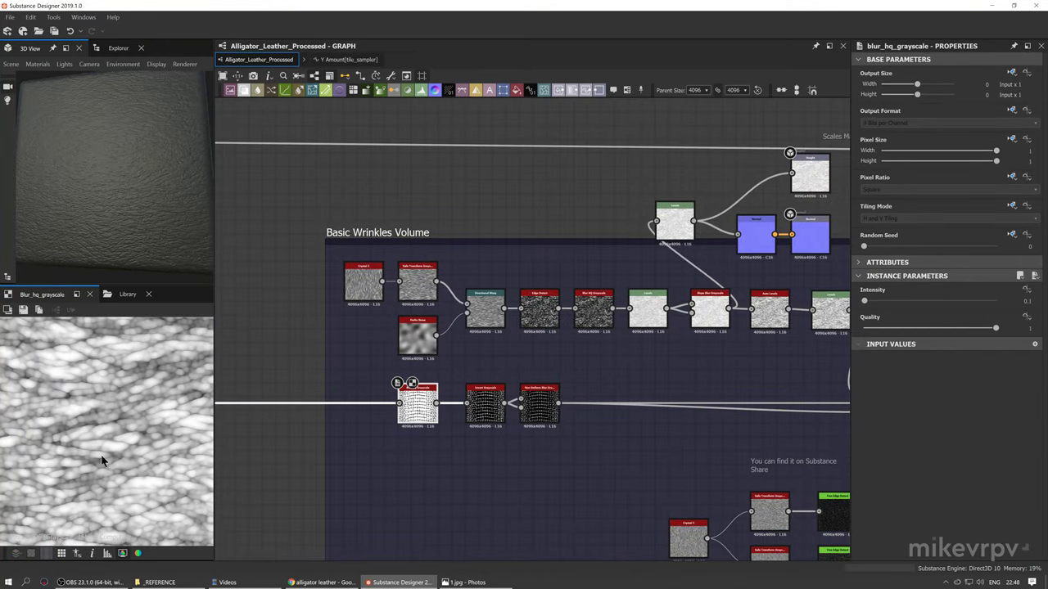
{"action": "scroll", "coordinate": [88, 401], "scroll_direction": "up", "scroll_amount": 3}
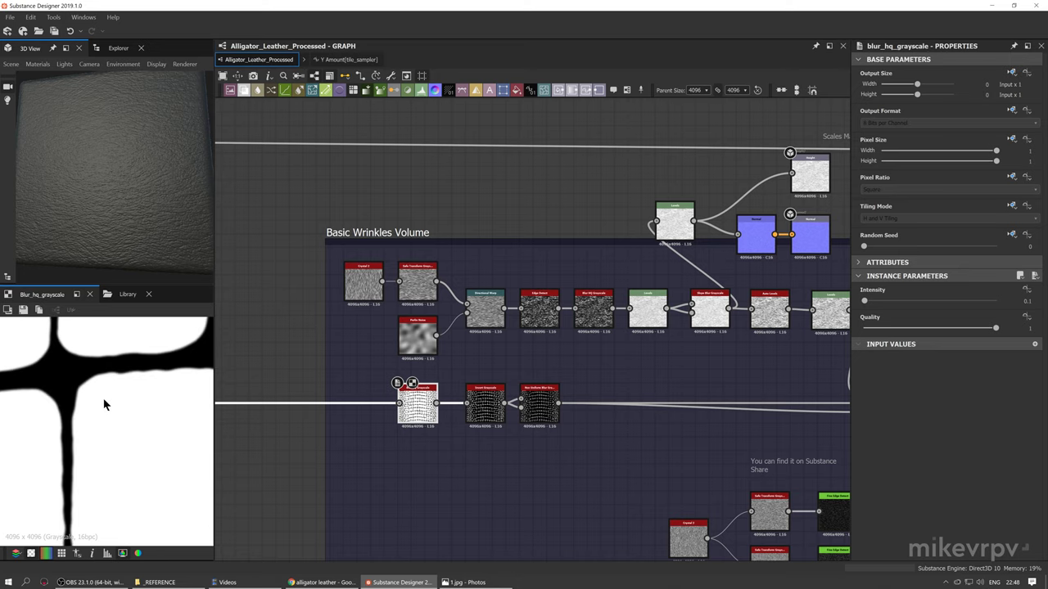
{"action": "scroll", "coordinate": [347, 423], "scroll_direction": "down", "scroll_amount": 2}
{"action": "middle_click_drag", "start_coordinate": [347, 423], "coordinate": [704, 477]}
{"action": "scroll", "coordinate": [704, 477], "scroll_direction": "down", "scroll_amount": 4}
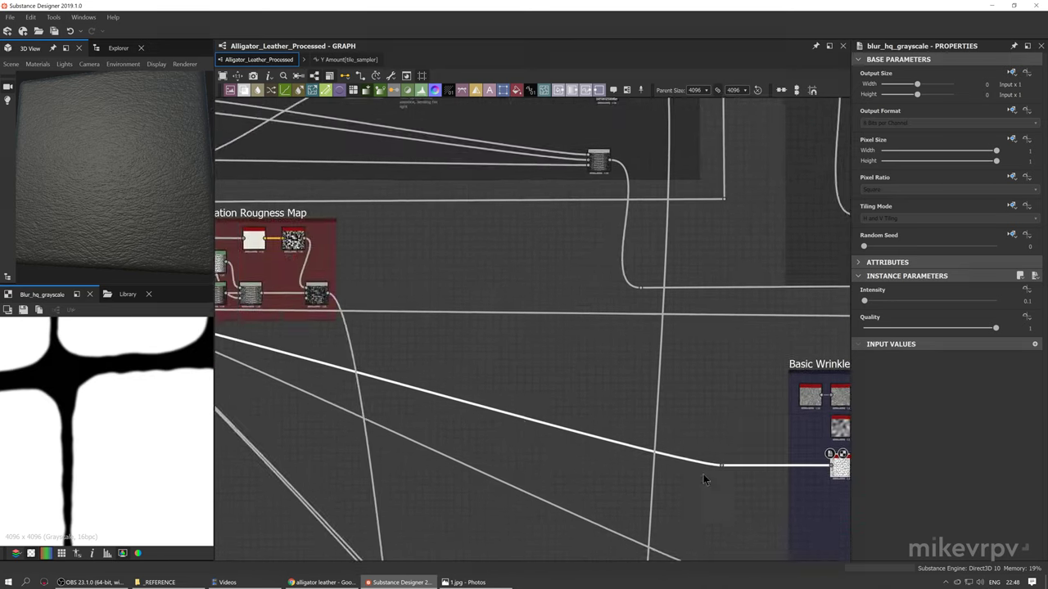
{"action": "middle_click_drag", "start_coordinate": [339, 368], "coordinate": [414, 374]}
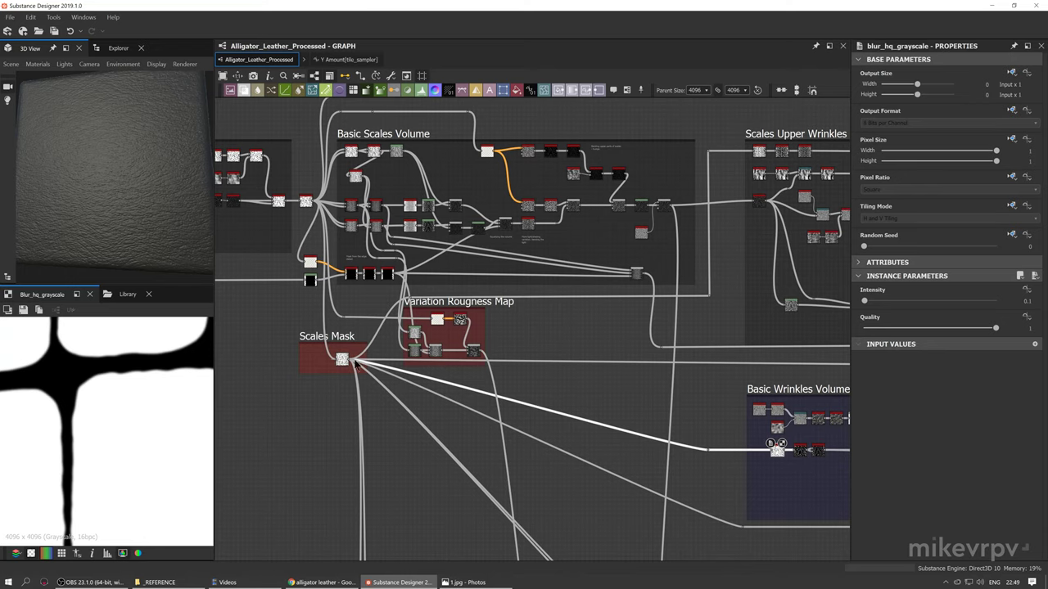
{"action": "middle_click_drag", "start_coordinate": [645, 407], "coordinate": [418, 355]}
Inspect the Invert Grayscale node and view the Non Uniform Blur Grayscale settings and output up close
{"action": "scroll", "coordinate": [582, 382], "scroll_direction": "up", "scroll_amount": 6}
{"action": "left_click", "coordinate": [580, 382]}
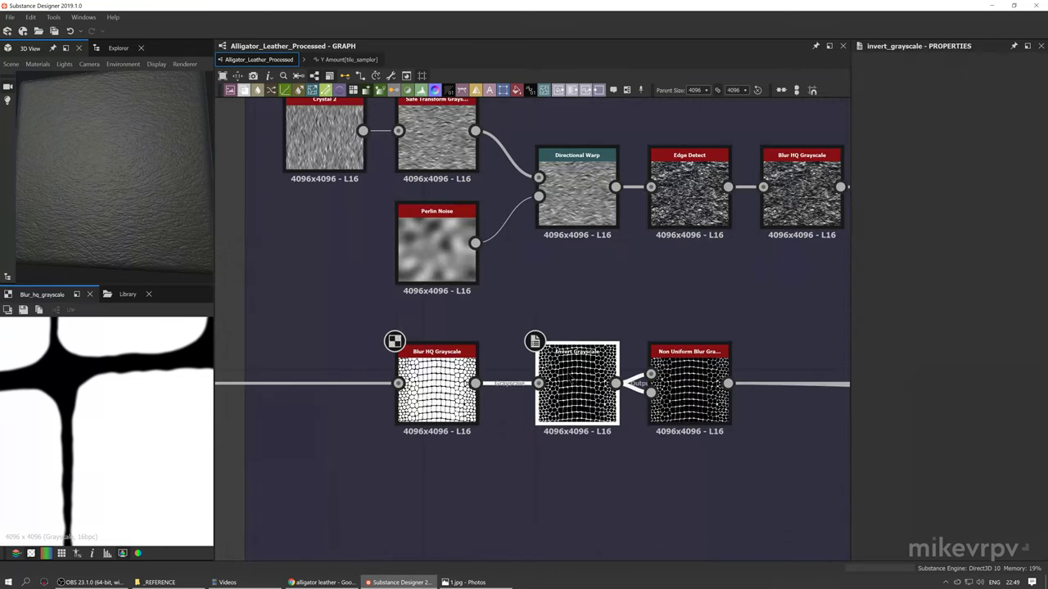
{"action": "left_click", "coordinate": [689, 380]}
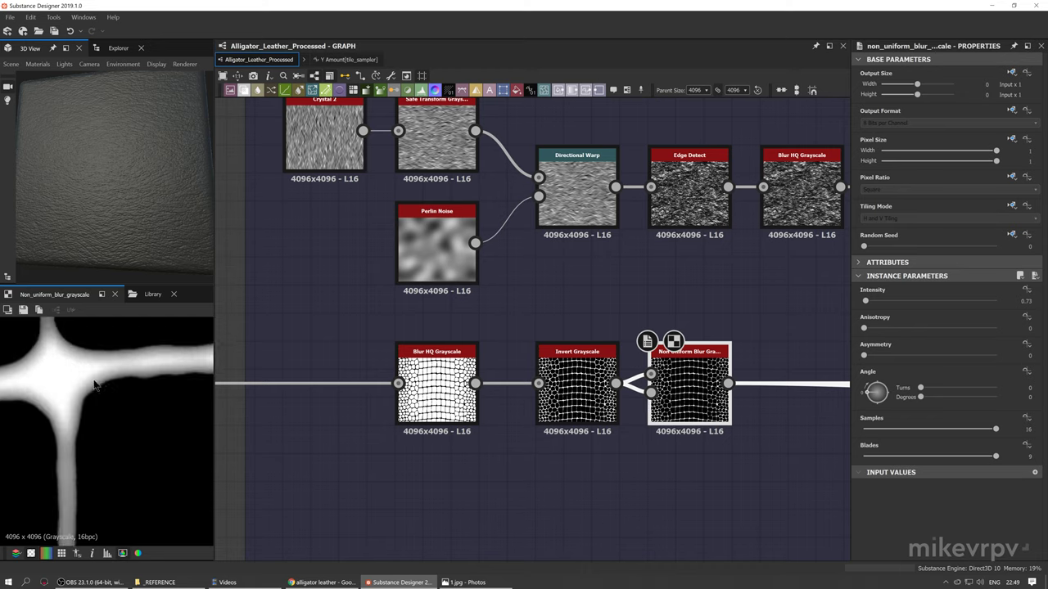
{"action": "scroll", "coordinate": [65, 360], "scroll_direction": "down", "scroll_amount": 3}
{"action": "scroll", "coordinate": [104, 381], "scroll_direction": "up", "scroll_amount": 3}
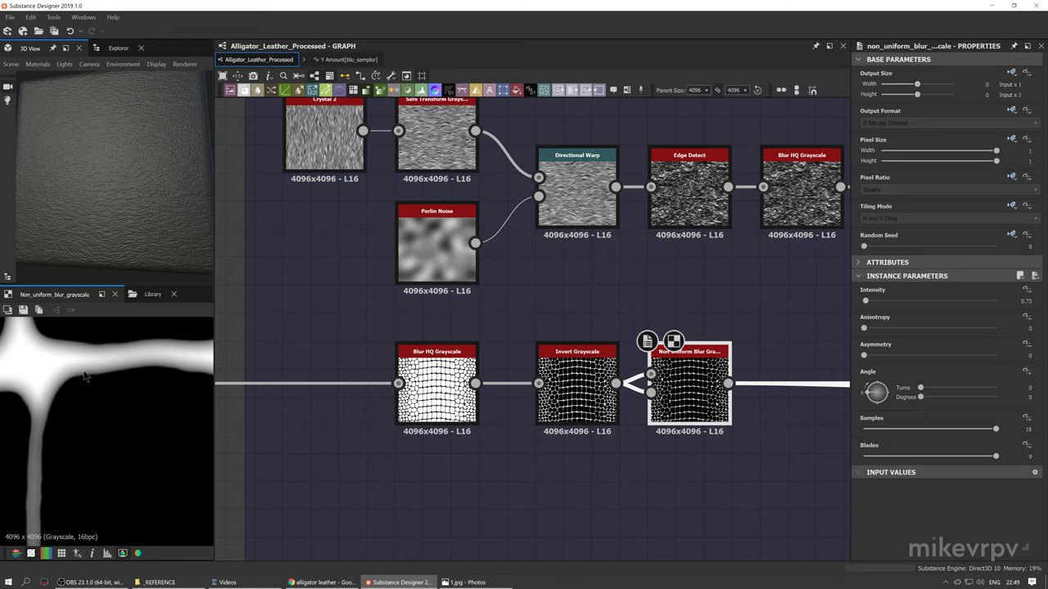
{"action": "scroll", "coordinate": [90, 401], "scroll_direction": "down", "scroll_amount": 2}
{"action": "scroll", "coordinate": [608, 465], "scroll_direction": "down", "scroll_amount": 3}
Trace the Non Uniform Blur Grayscale output to the intensity and warp angle inputs of Non Uniform Dir. Warp Grayscale
{"action": "middle_click_drag", "start_coordinate": [607, 460], "coordinate": [367, 422]}
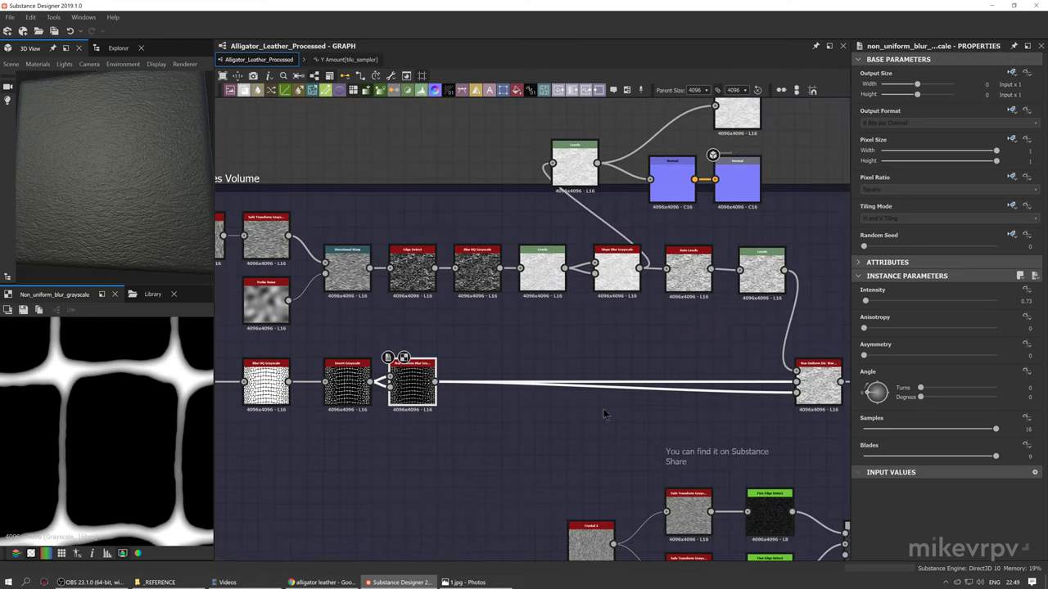
{"action": "middle_click_drag", "start_coordinate": [708, 397], "coordinate": [653, 400]}
{"action": "scroll", "coordinate": [755, 395], "scroll_direction": "up", "scroll_amount": 3}
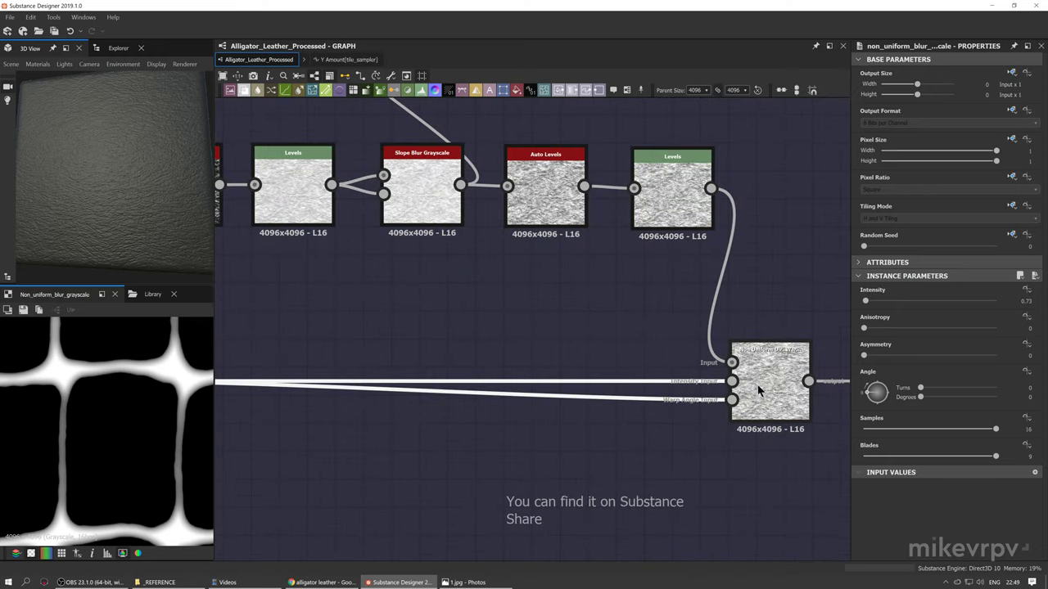
{"action": "scroll", "coordinate": [407, 399], "scroll_direction": "down", "scroll_amount": 2}
{"action": "middle_click_drag", "start_coordinate": [562, 400], "coordinate": [723, 394]}
{"action": "middle_click_drag", "start_coordinate": [405, 395], "coordinate": [117, 391]}
{"action": "scroll", "coordinate": [509, 376], "scroll_direction": "up", "scroll_amount": 3}
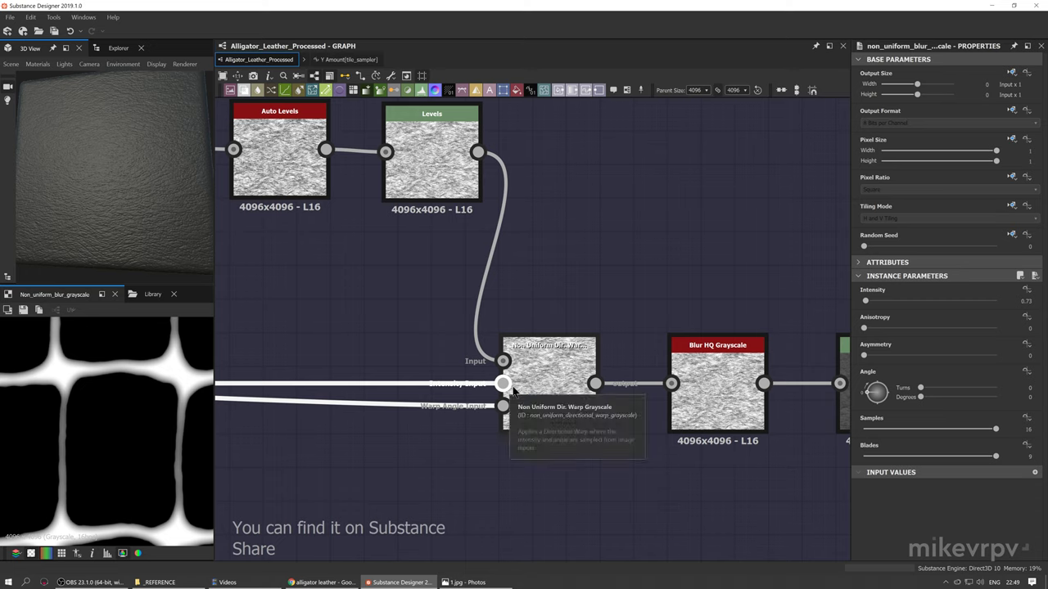
Inspect the Non Uniform Dir. Warp Grayscale settings and how its output bends the wrinkles along the scale gaps
{"action": "double_click", "coordinate": [528, 393]}
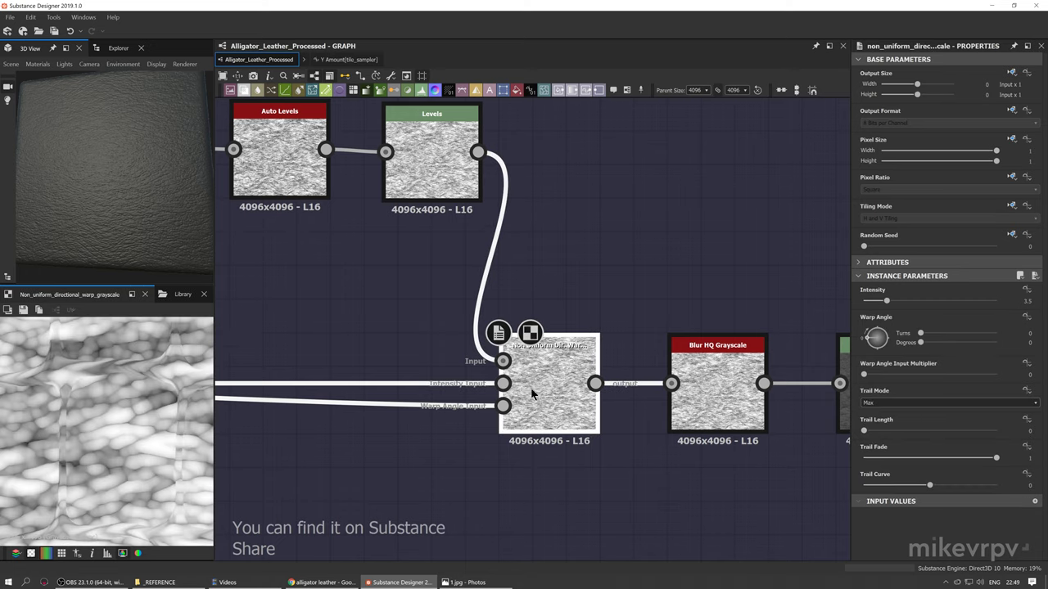
{"action": "scroll", "coordinate": [115, 401], "scroll_direction": "up", "scroll_amount": 2}
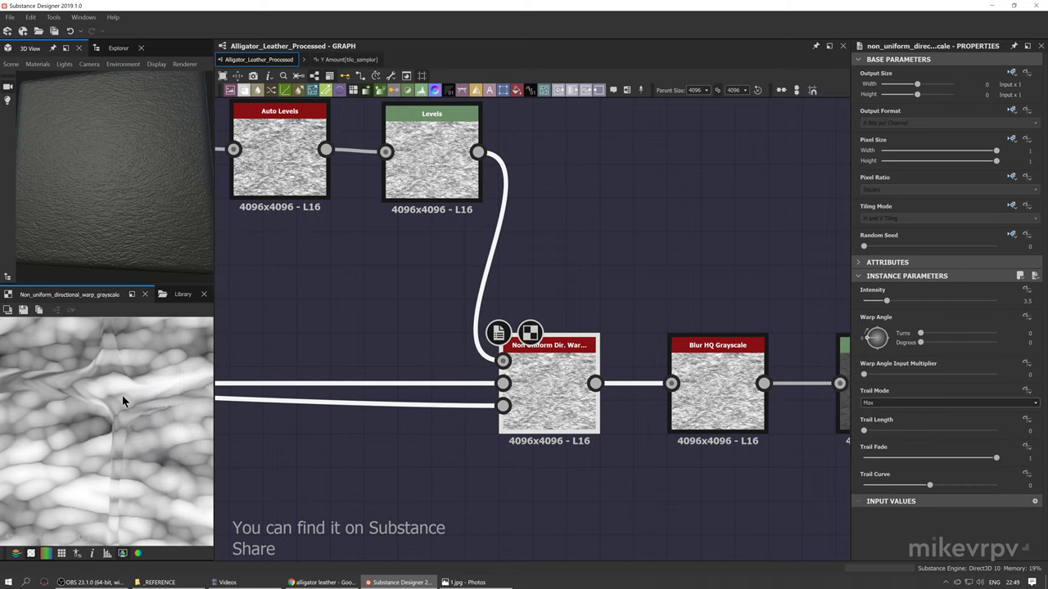
{"action": "scroll", "coordinate": [81, 391], "scroll_direction": "up", "scroll_amount": 1}
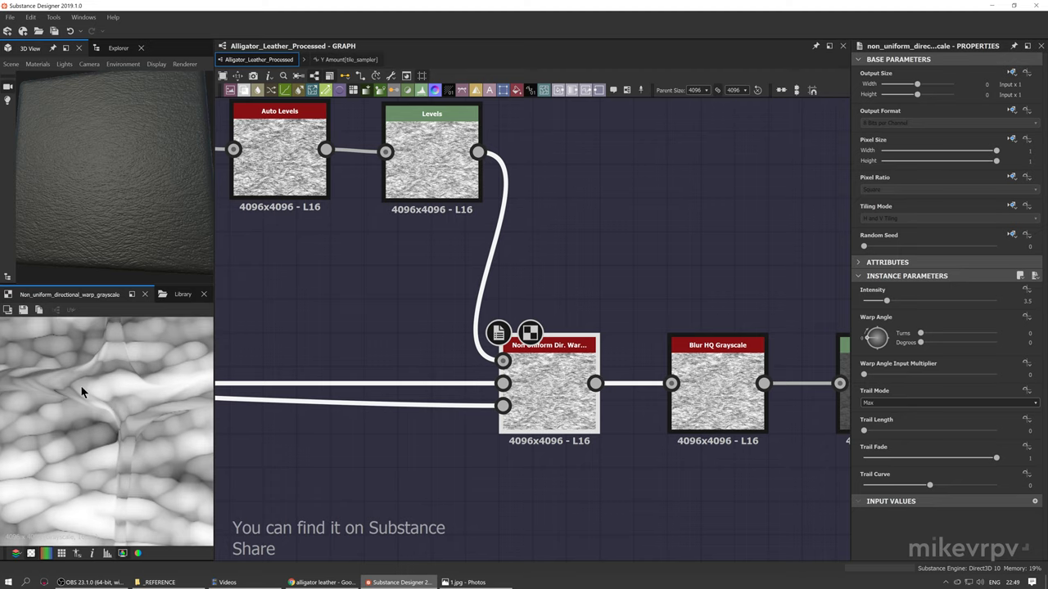
{"action": "scroll", "coordinate": [91, 402], "scroll_direction": "down", "scroll_amount": 3}
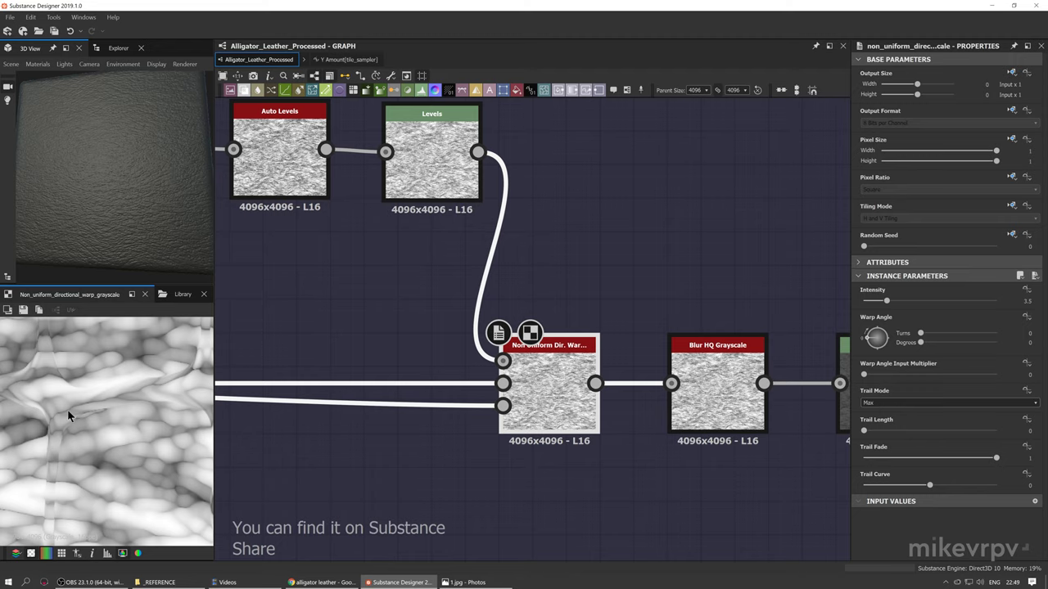
{"action": "scroll", "coordinate": [68, 414], "scroll_direction": "down", "scroll_amount": 3}
{"action": "scroll", "coordinate": [115, 405], "scroll_direction": "up", "scroll_amount": 3}
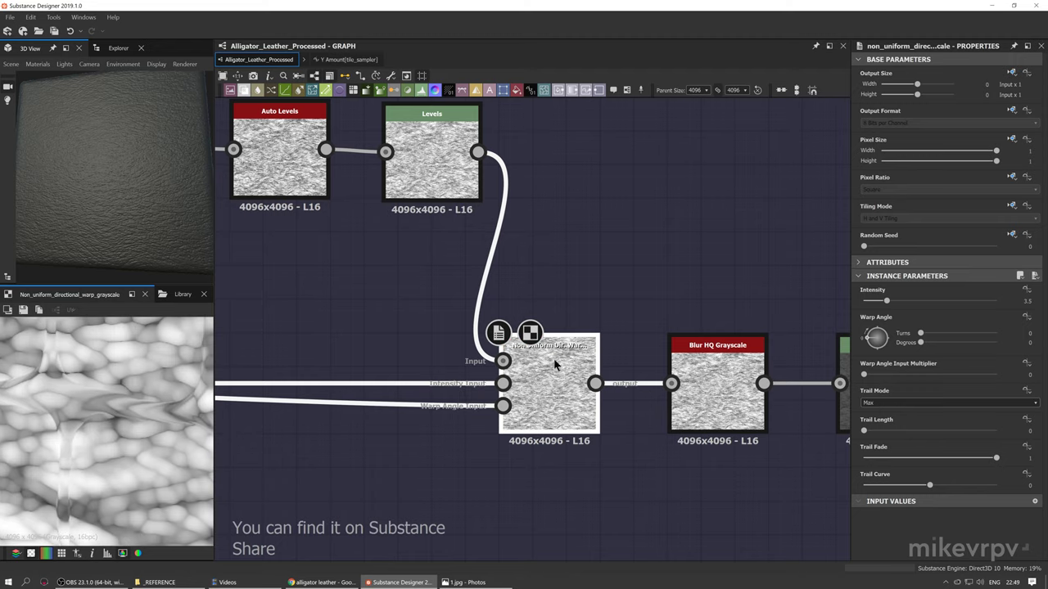
Connect the Non Uniform Dir. Warp Grayscale output to the preview Levels node
{"action": "scroll", "coordinate": [554, 365], "scroll_direction": "down", "scroll_amount": 3}
{"action": "middle_click_drag", "start_coordinate": [572, 370], "coordinate": [596, 469]}
{"action": "scroll", "coordinate": [584, 463], "scroll_direction": "down", "scroll_amount": 2}
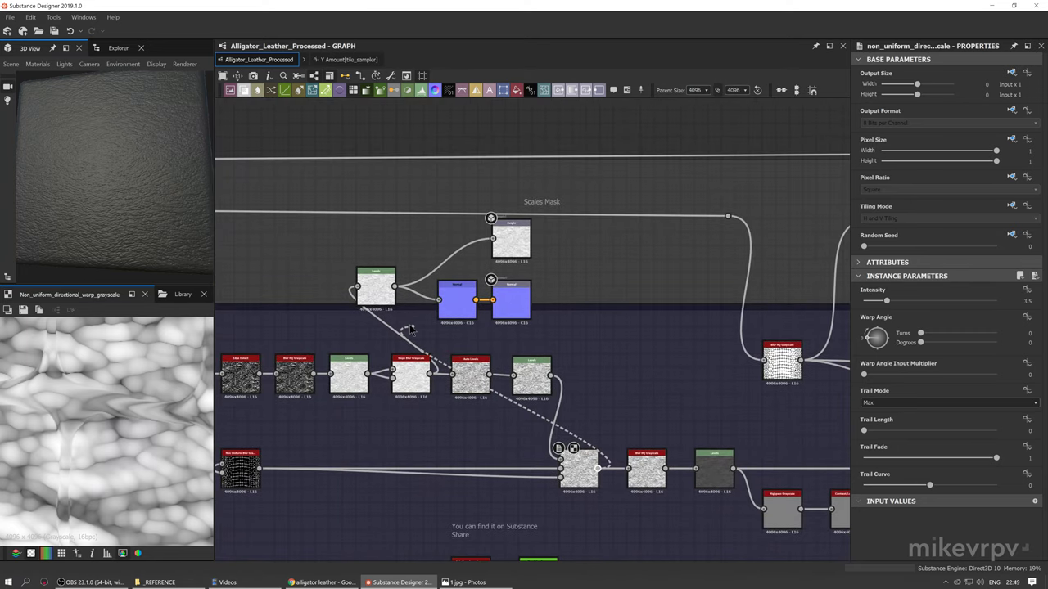
Examine the warped wrinkles on the surface in 3D, both up close and from farther away
{"action": "scroll", "coordinate": [66, 187], "scroll_direction": "up", "scroll_amount": 5}
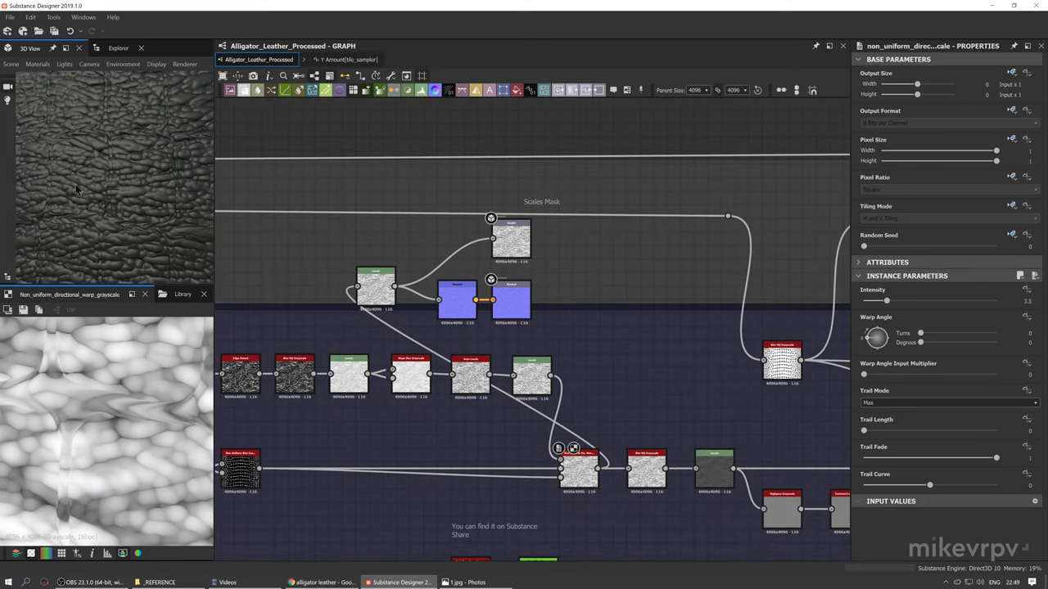
{"action": "scroll", "coordinate": [103, 233], "scroll_direction": "up", "scroll_amount": 5}
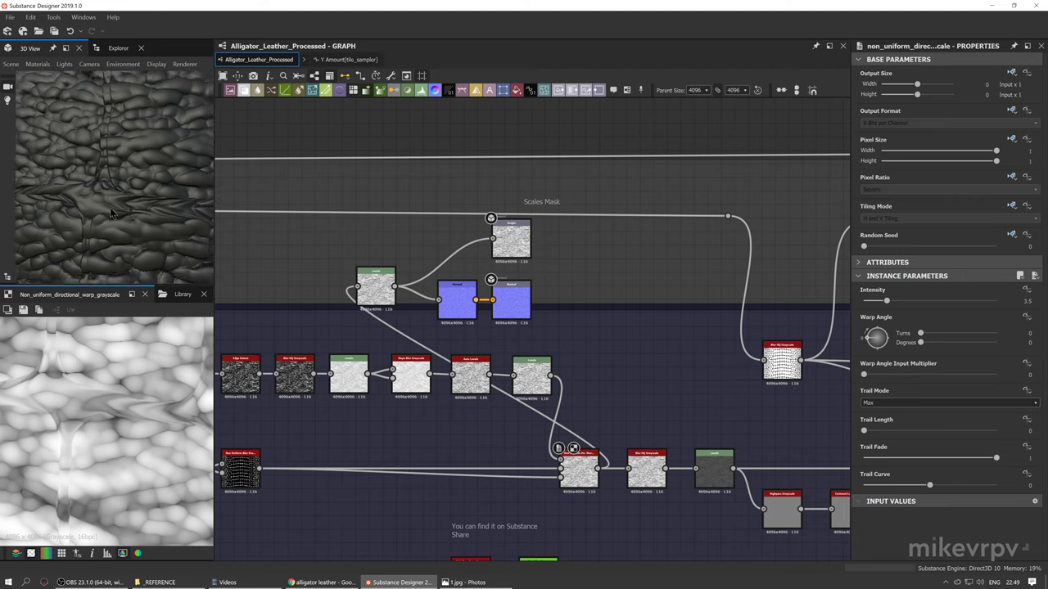
{"action": "scroll", "coordinate": [104, 233], "scroll_direction": "down", "scroll_amount": 5}
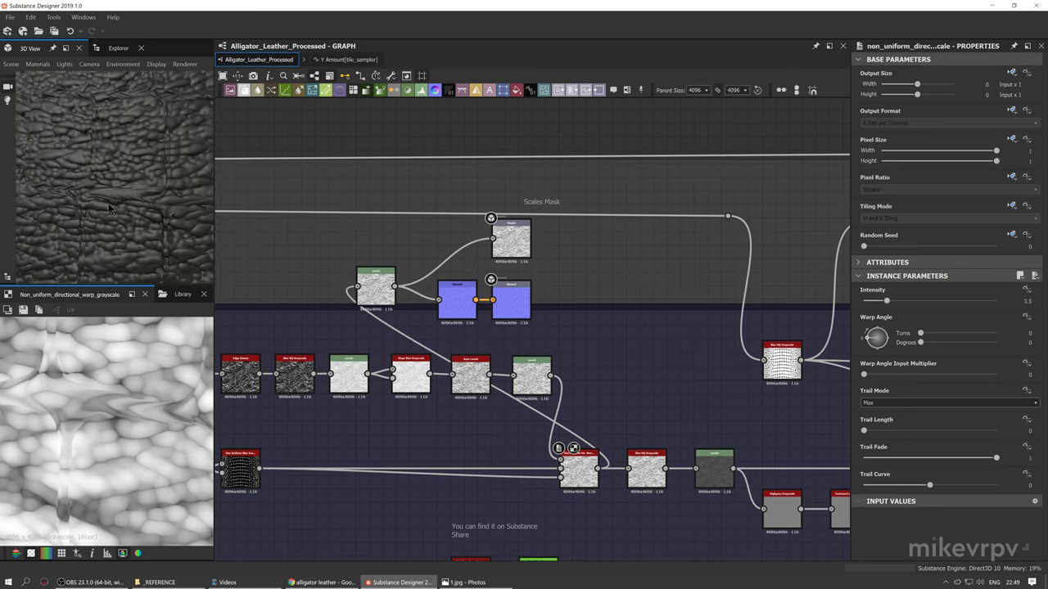
{"action": "scroll", "coordinate": [117, 168], "scroll_direction": "down", "scroll_amount": 2}
{"action": "scroll", "coordinate": [129, 172], "scroll_direction": "up", "scroll_amount": 5}
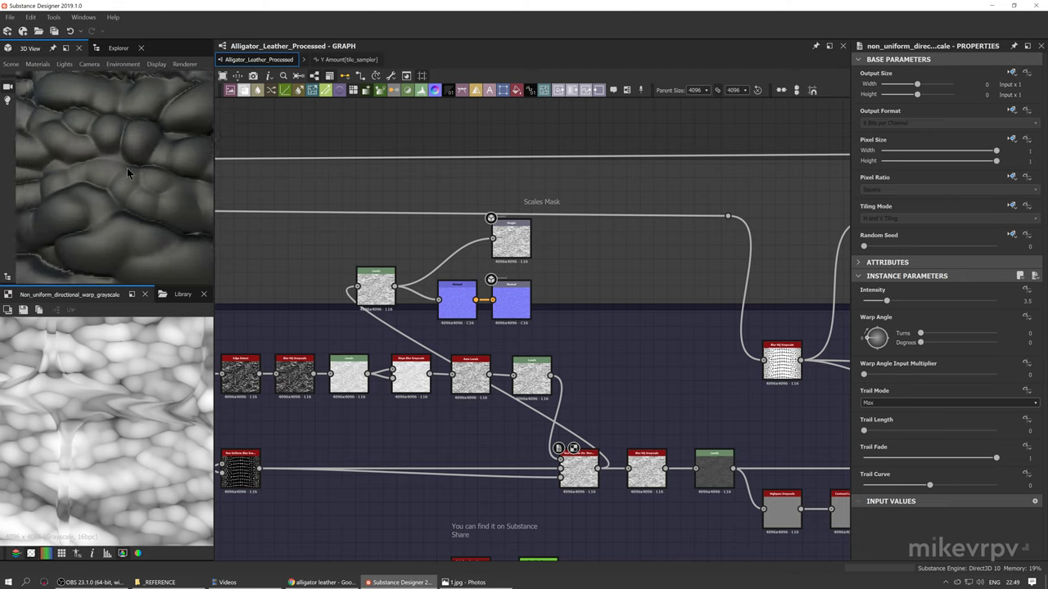
{"action": "scroll", "coordinate": [126, 173], "scroll_direction": "down", "scroll_amount": 5}
{"action": "scroll", "coordinate": [136, 198], "scroll_direction": "down", "scroll_amount": 2}
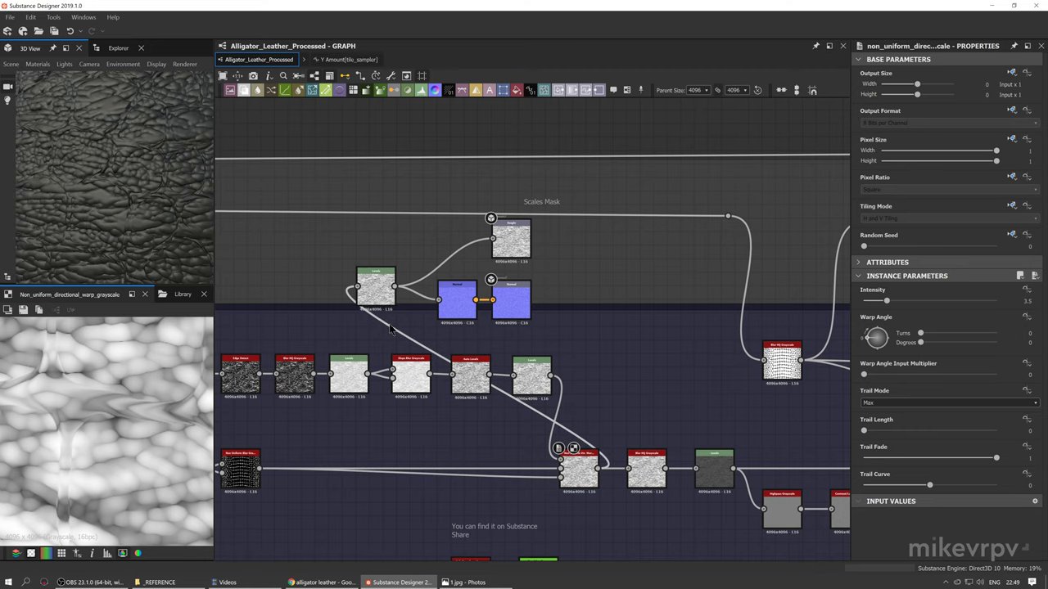
Remove the link between Non Uniform Dir. Warp Grayscale and the preview Levels node
{"action": "left_click", "coordinate": [390, 326]}
{"action": "key", "text": "Delete"}
{"action": "left_click_drag", "start_coordinate": [358, 243], "coordinate": [561, 293]}
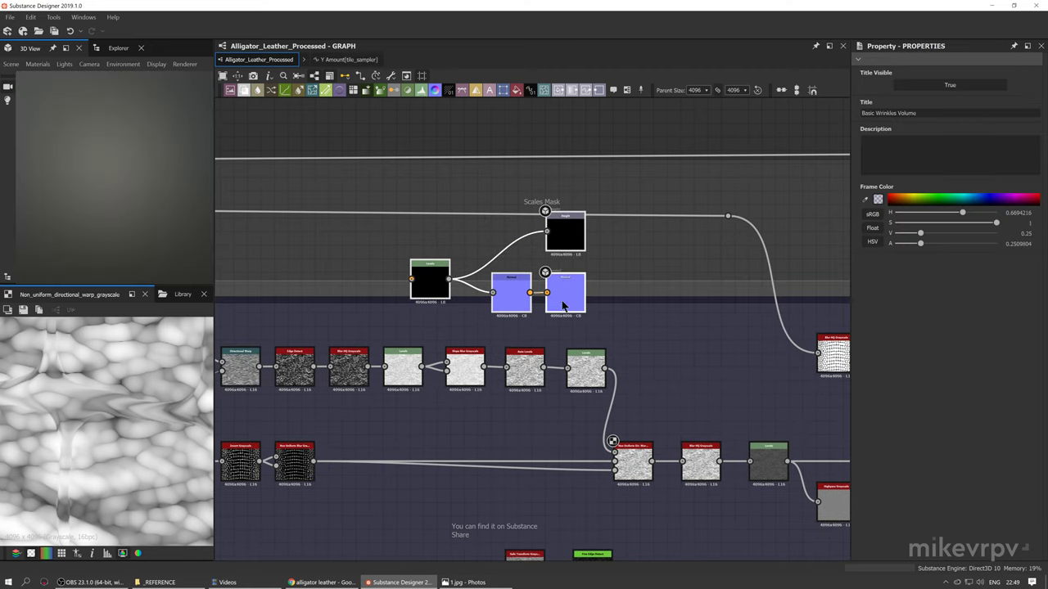
{"action": "key", "text": "ctrl+z"}
{"action": "left_click", "coordinate": [586, 308]}
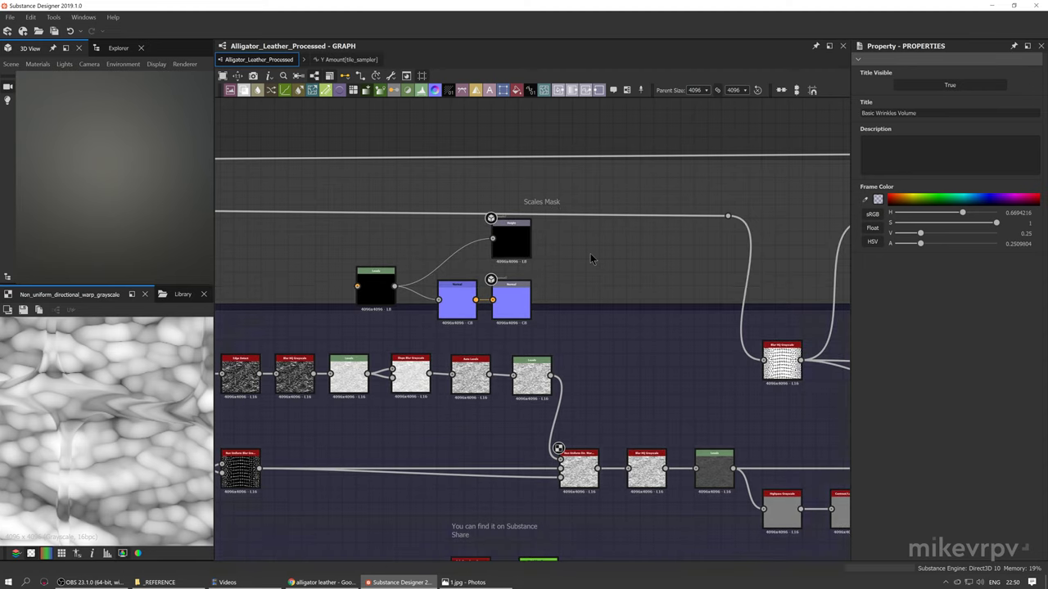
{"action": "left_click", "coordinate": [508, 306]}
{"action": "left_click", "coordinate": [455, 305]}
{"action": "key", "text": "BackSpace"}
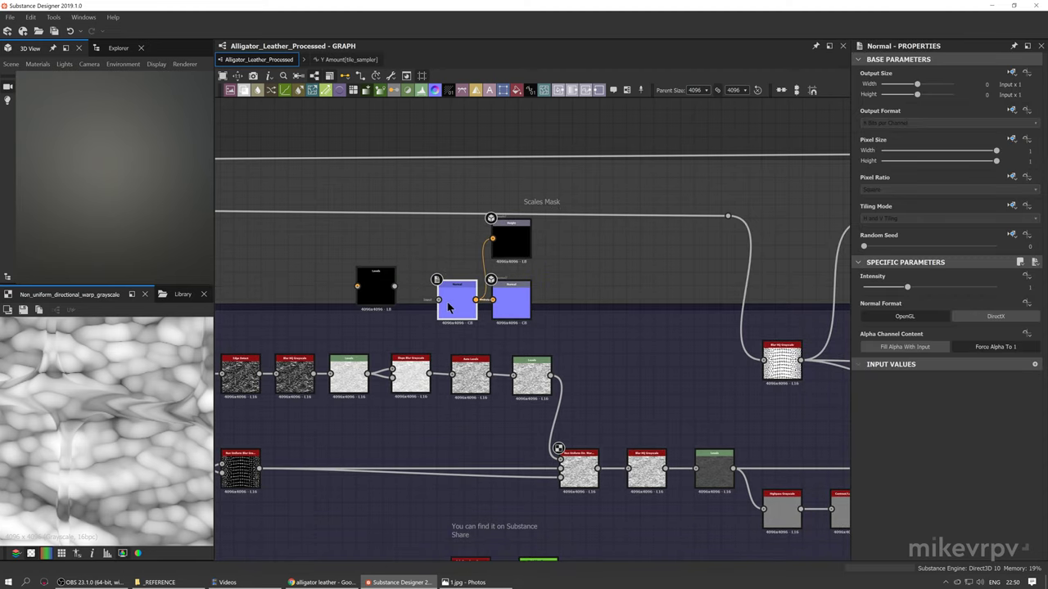
Move the preview nodes along the chain to above the Blur HQ Grayscale node that follows the directional warp
{"action": "left_click_drag", "start_coordinate": [494, 303], "coordinate": [428, 270], "text": "shift"}
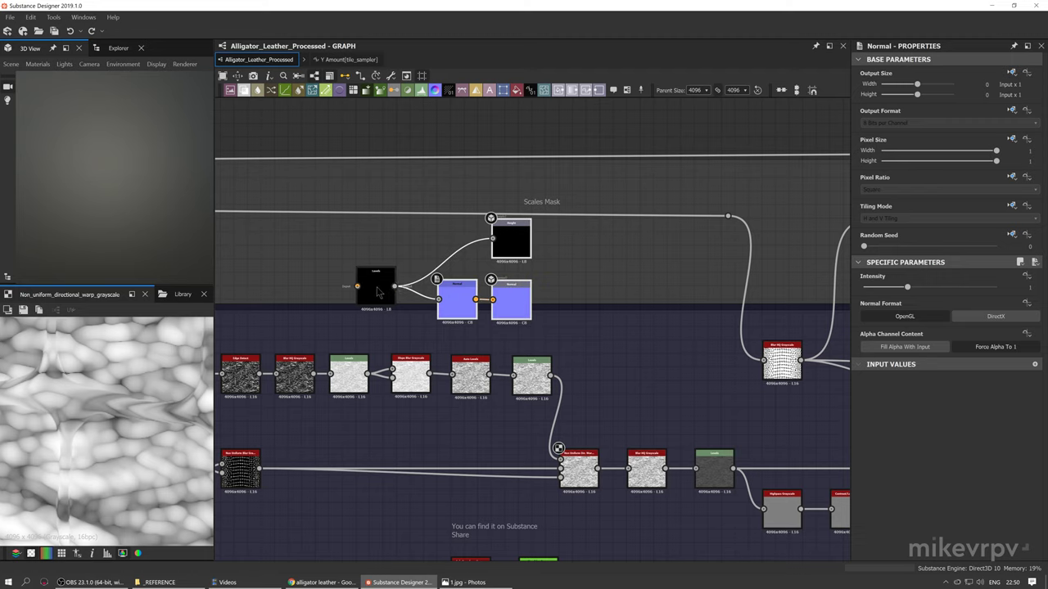
{"action": "left_click_drag", "start_coordinate": [378, 292], "coordinate": [570, 259]}
{"action": "scroll", "coordinate": [771, 514], "scroll_direction": "up", "scroll_amount": 5}
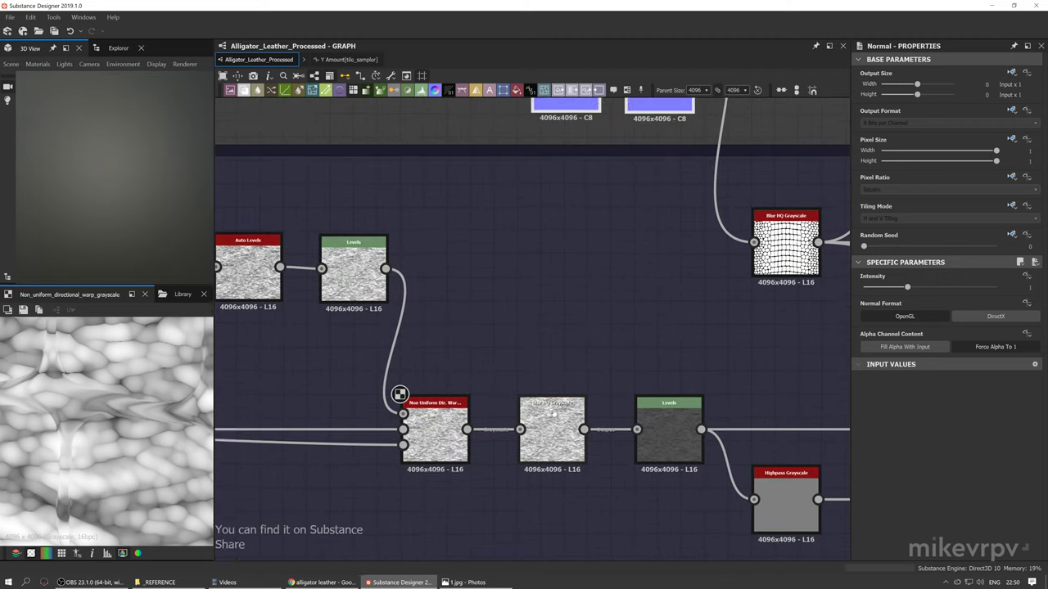
Compare the outputs of Non Uniform Dir. Warp Grayscale and the Blur HQ Grayscale after it in the 2D view
{"action": "double_click", "coordinate": [554, 414]}
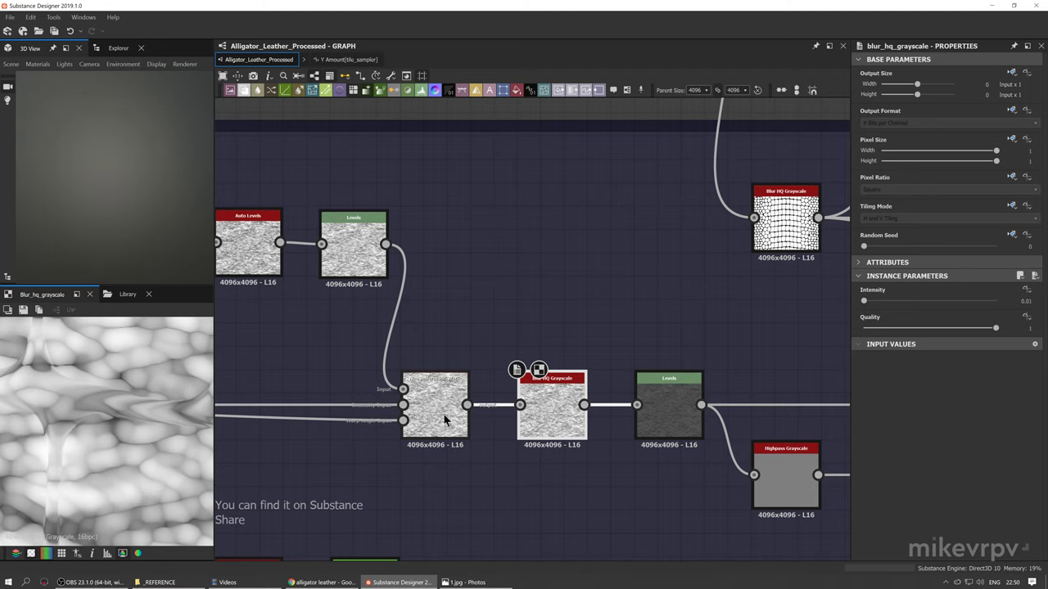
{"action": "double_click", "coordinate": [444, 418]}
{"action": "double_click", "coordinate": [565, 419]}
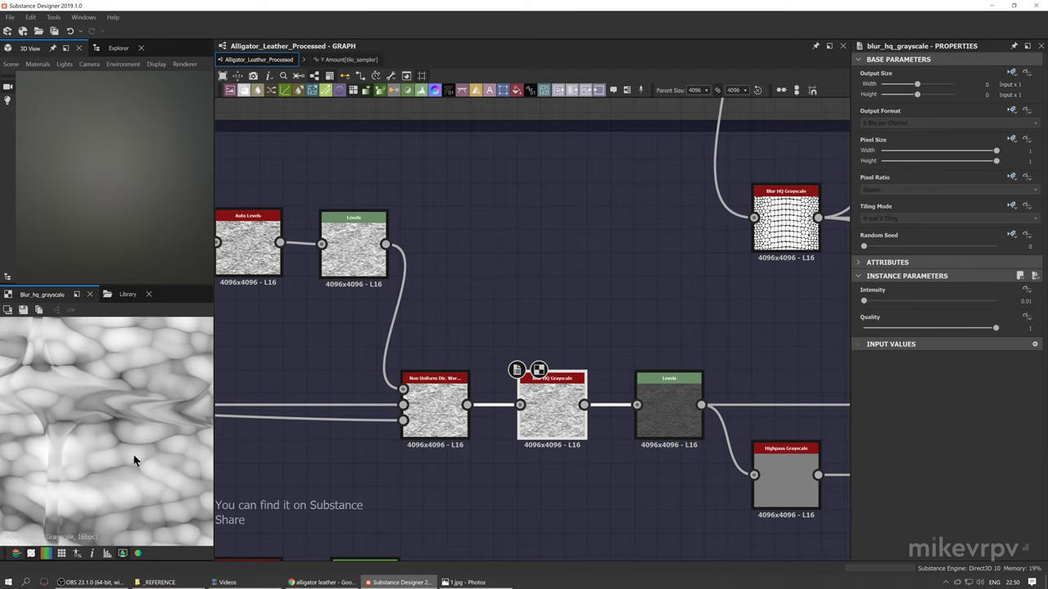
{"action": "scroll", "coordinate": [46, 386], "scroll_direction": "up", "scroll_amount": 3}
{"action": "scroll", "coordinate": [57, 384], "scroll_direction": "down", "scroll_amount": 5}
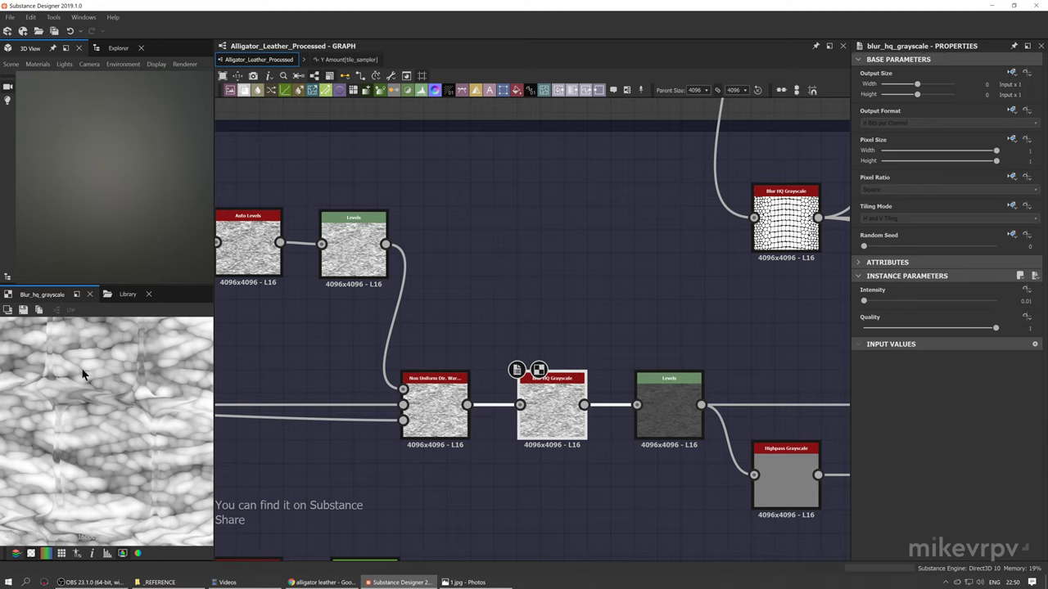
{"action": "middle_click_drag", "start_coordinate": [84, 372], "coordinate": [130, 398]}
{"action": "scroll", "coordinate": [127, 400], "scroll_direction": "up", "scroll_amount": 2}
{"action": "scroll", "coordinate": [599, 401], "scroll_direction": "down", "scroll_amount": 2}
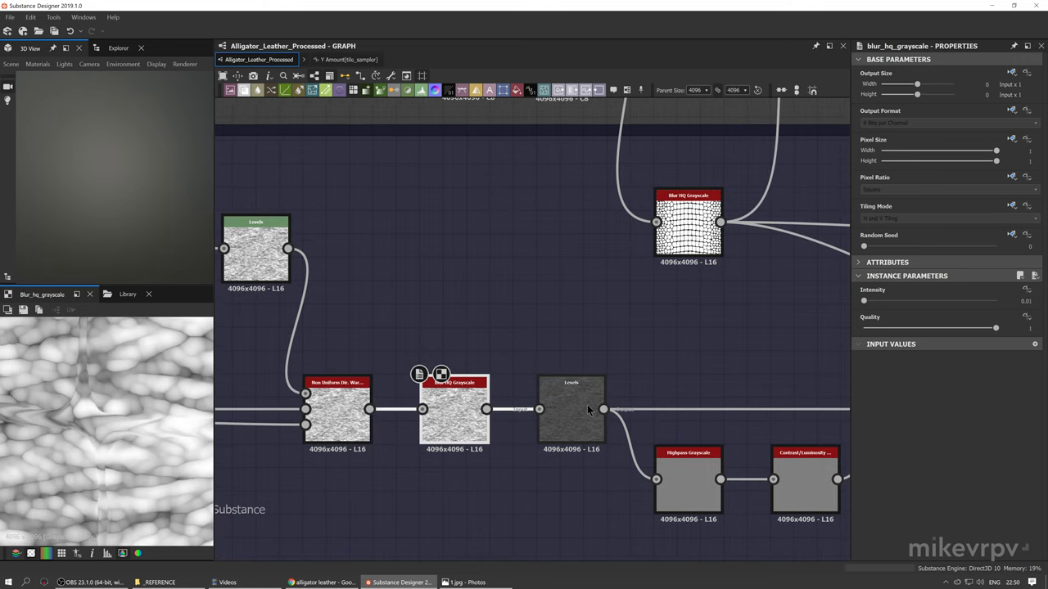
Connect the Levels node after Blur HQ Grayscale to the preview Levels node and inspect the wrinkled surface in 3D
{"action": "left_click", "coordinate": [573, 401]}
{"action": "scroll", "coordinate": [501, 363], "scroll_direction": "down", "scroll_amount": 2}
{"action": "middle_click_drag", "start_coordinate": [537, 334], "coordinate": [540, 433]}
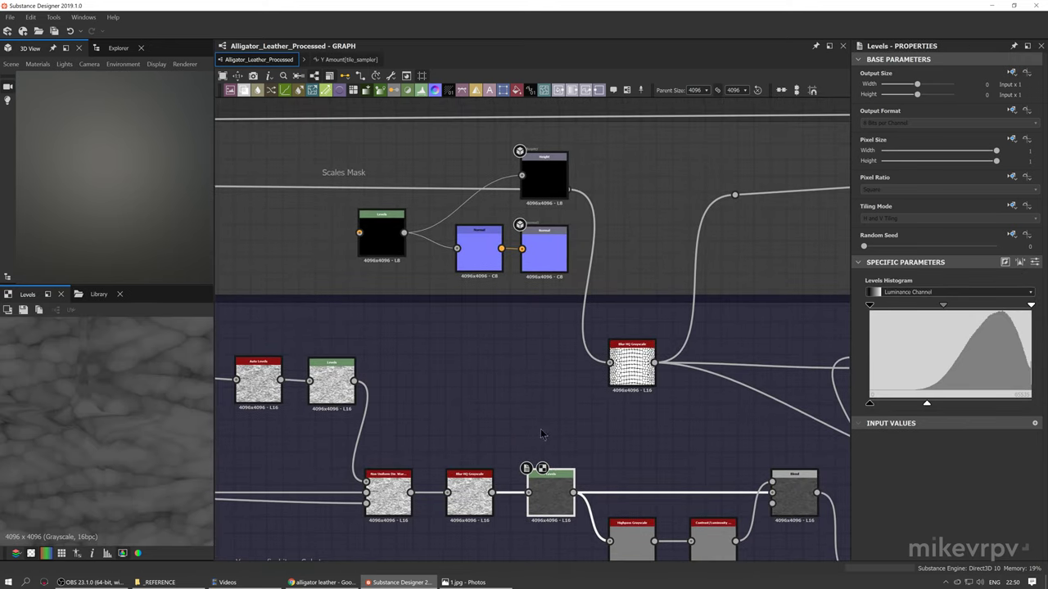
{"action": "left_click_drag", "start_coordinate": [573, 492], "coordinate": [358, 232]}
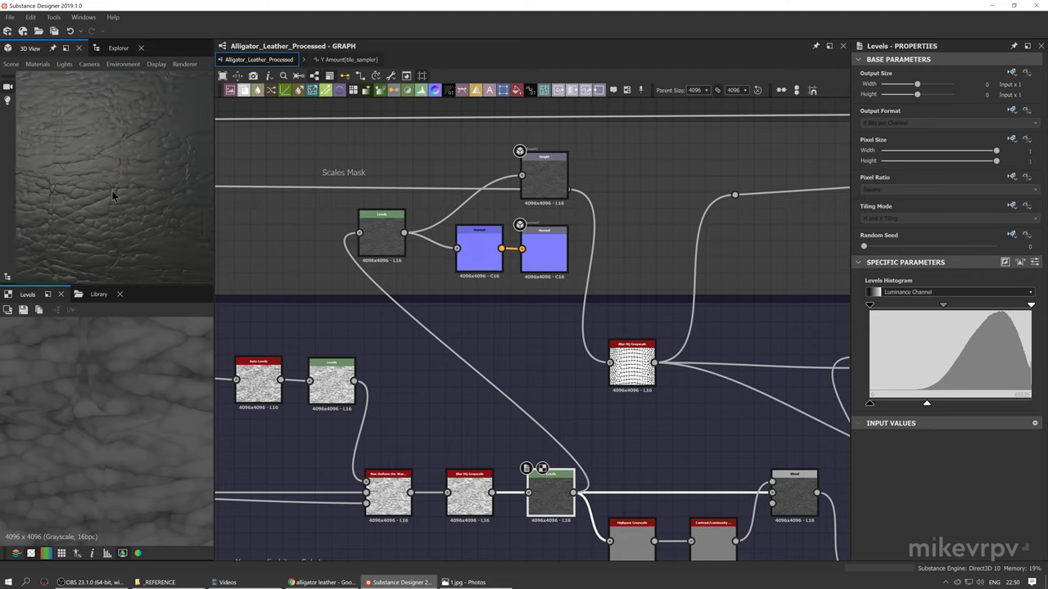
{"action": "left_click_drag", "start_coordinate": [67, 197], "coordinate": [114, 220]}
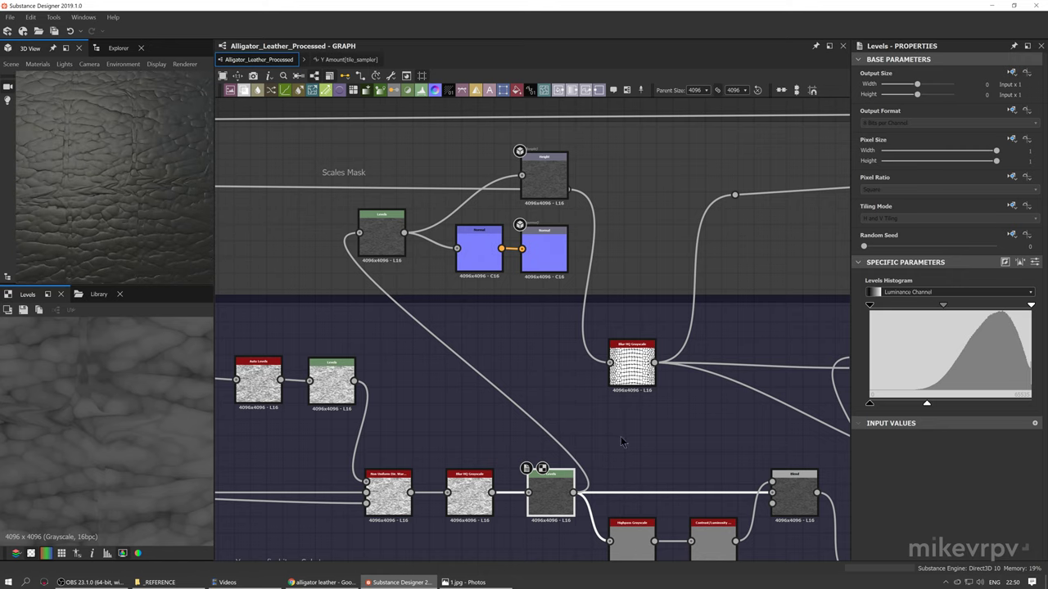
Examine the 2D outputs and parameters of the Highpass Grayscale and Contrast/Luminosity nodes branching off the wrinkle Levels
{"action": "middle_click_drag", "start_coordinate": [620, 437], "coordinate": [515, 342]}
{"action": "middle_click_drag", "start_coordinate": [531, 473], "coordinate": [585, 412]}
{"action": "scroll", "coordinate": [525, 429], "scroll_direction": "down", "scroll_amount": 2}
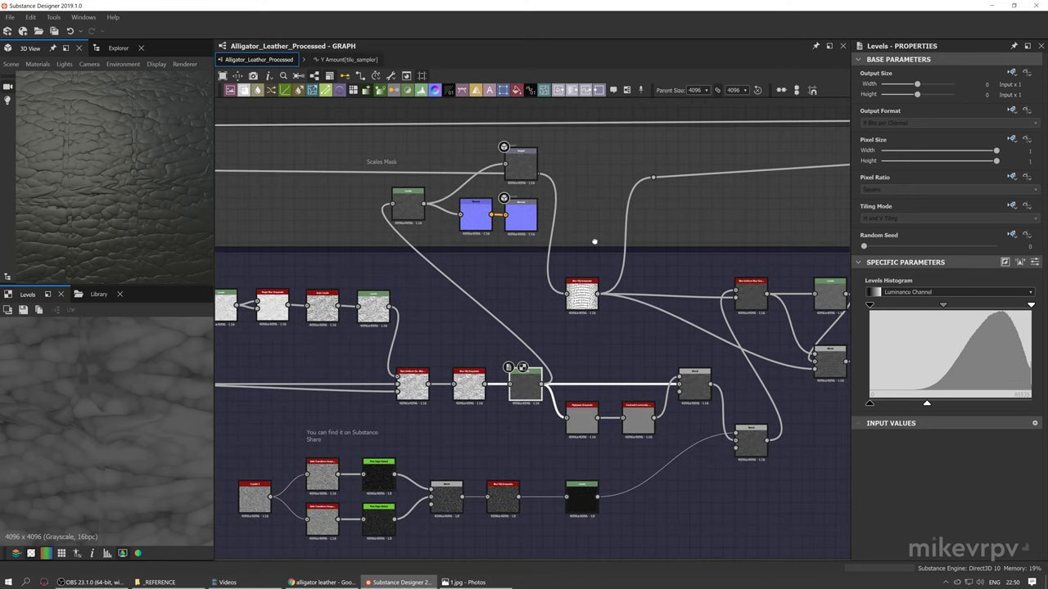
{"action": "left_click", "coordinate": [590, 333]}
{"action": "scroll", "coordinate": [572, 385], "scroll_direction": "up", "scroll_amount": 5}
{"action": "left_click", "coordinate": [570, 400]}
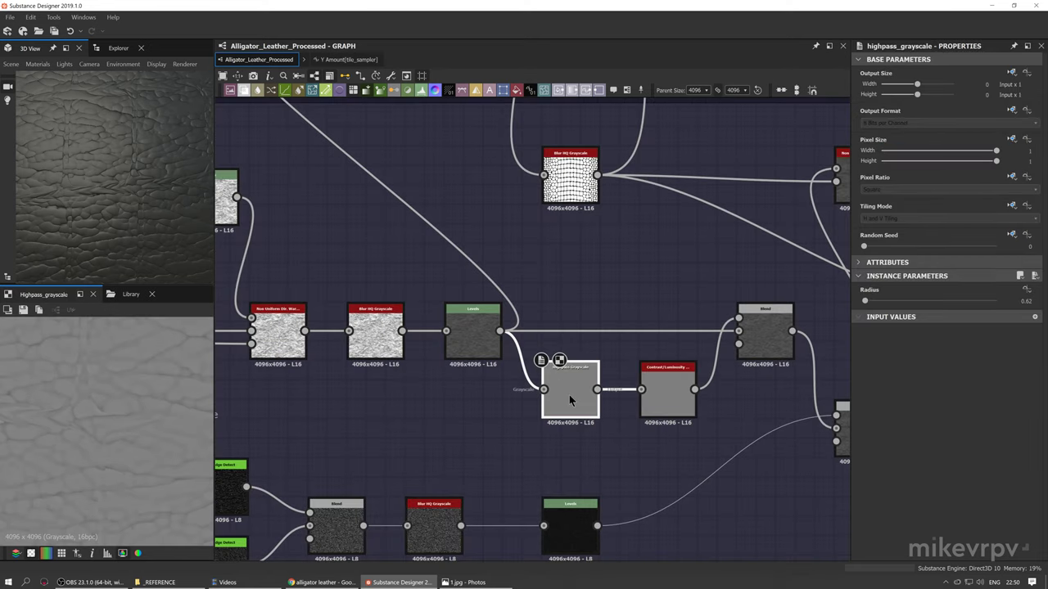
{"action": "middle_click_drag", "start_coordinate": [568, 394], "coordinate": [546, 391]}
{"action": "left_click", "coordinate": [658, 395]}
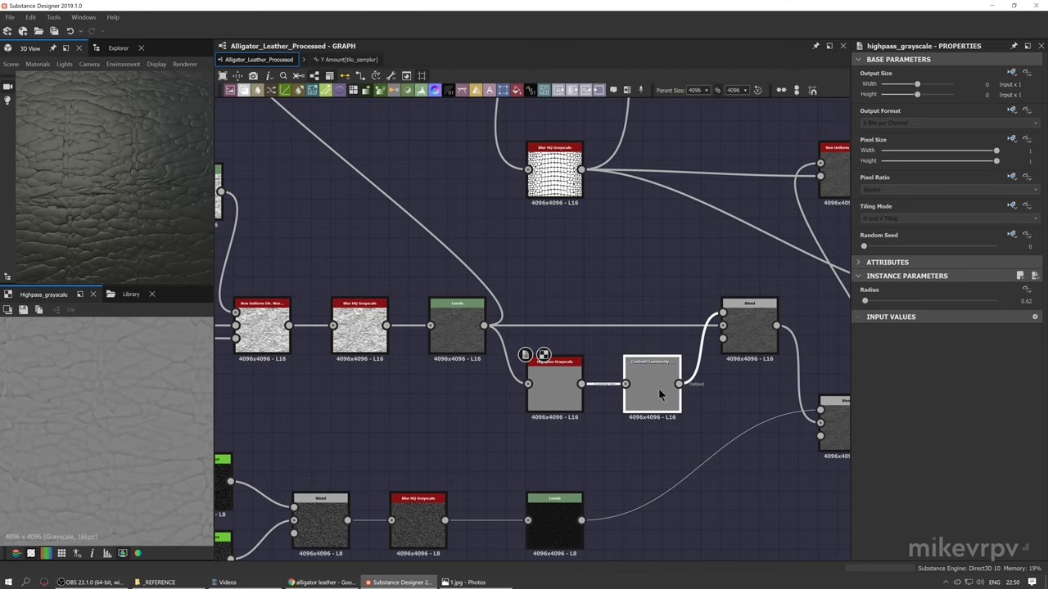
{"action": "double_click", "coordinate": [660, 395]}
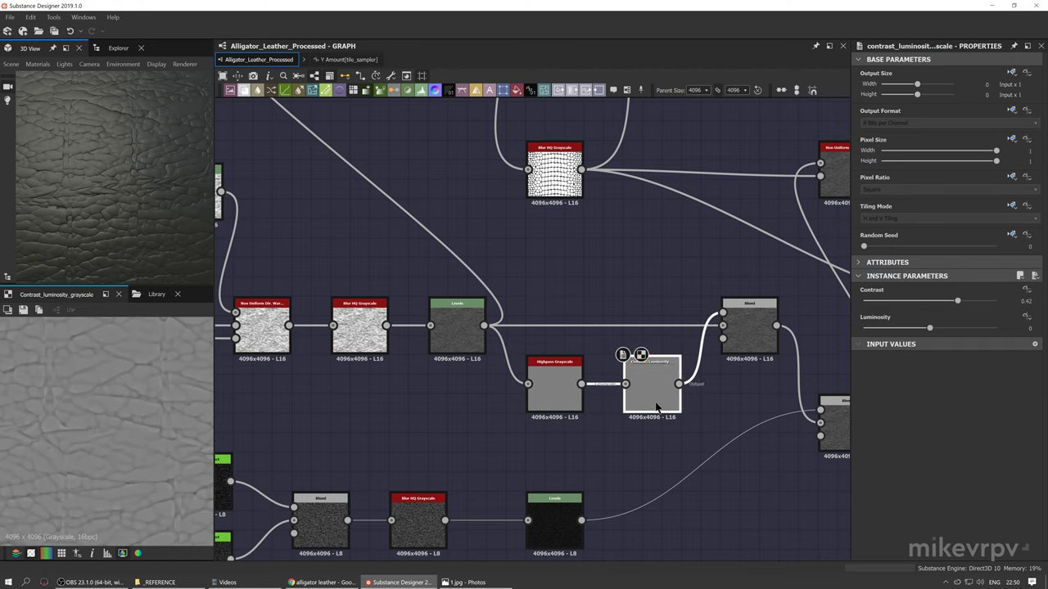
{"action": "middle_click_drag", "start_coordinate": [702, 398], "coordinate": [622, 400]}
Compare the Overlay Blend's result with the Levels output feeding it in the 2D view
{"action": "double_click", "coordinate": [670, 336]}
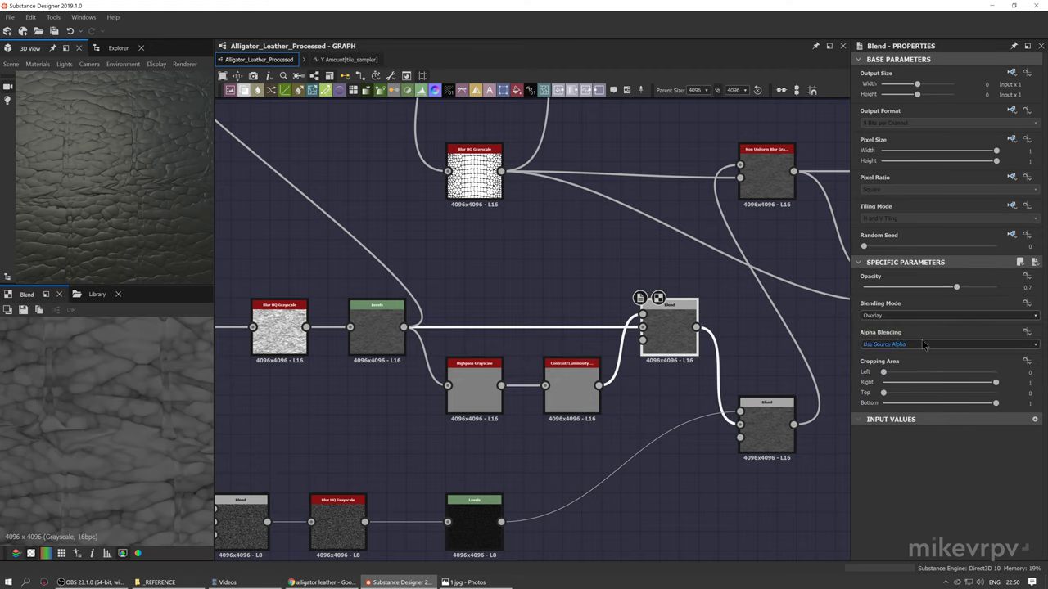
{"action": "left_click", "coordinate": [372, 331]}
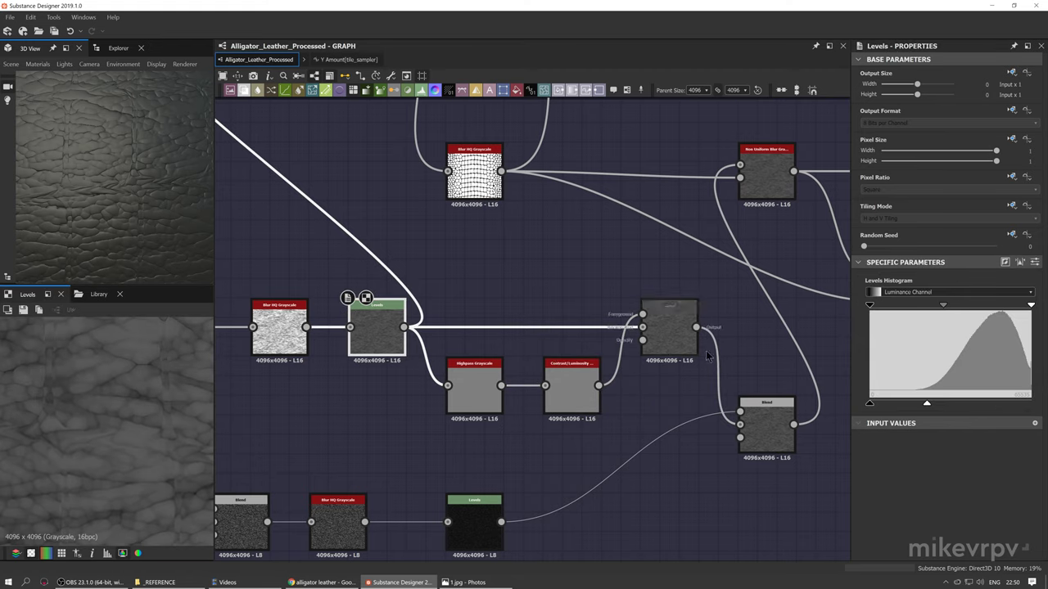
{"action": "left_click", "coordinate": [659, 334]}
Connect the Overlay Blend's output to the preview Levels node to show it on the 3D surface
{"action": "middle_click_drag", "start_coordinate": [658, 336], "coordinate": [661, 409]}
{"action": "scroll", "coordinate": [668, 411], "scroll_direction": "down", "scroll_amount": 2}
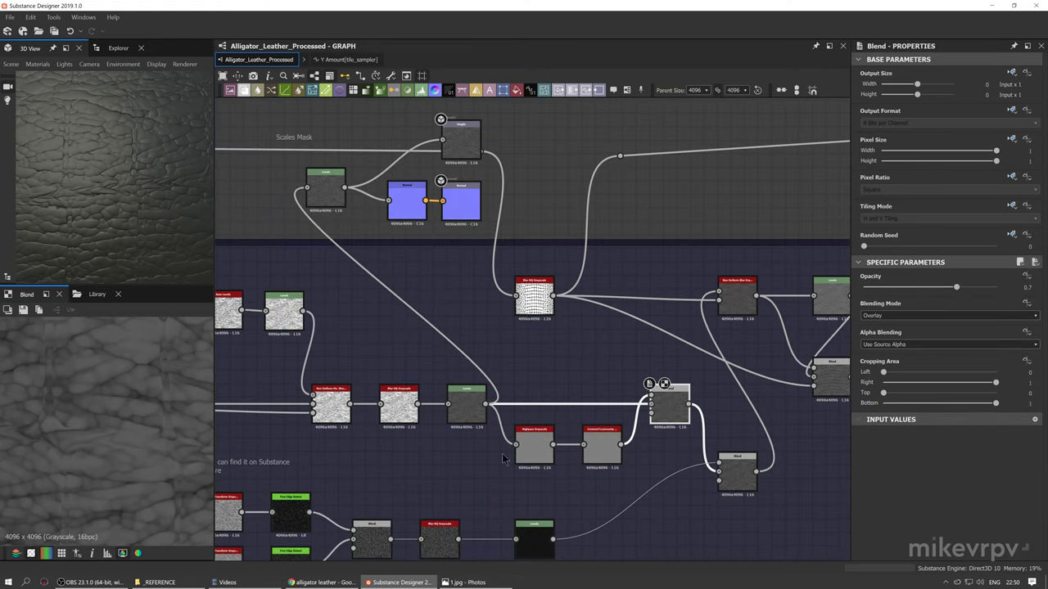
{"action": "scroll", "coordinate": [482, 416], "scroll_direction": "up", "scroll_amount": 1}
{"action": "left_click_drag", "start_coordinate": [597, 342], "coordinate": [273, 143]}
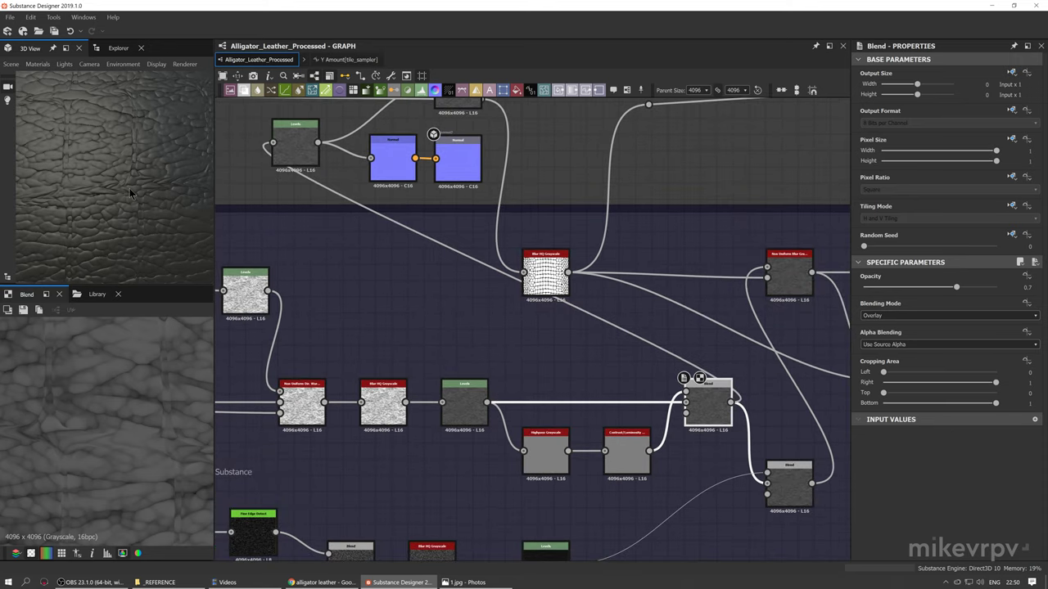
Remove the link between the Overlay Blend and the preview Levels node
{"action": "left_click", "coordinate": [346, 200]}
{"action": "left_click", "coordinate": [340, 195]}
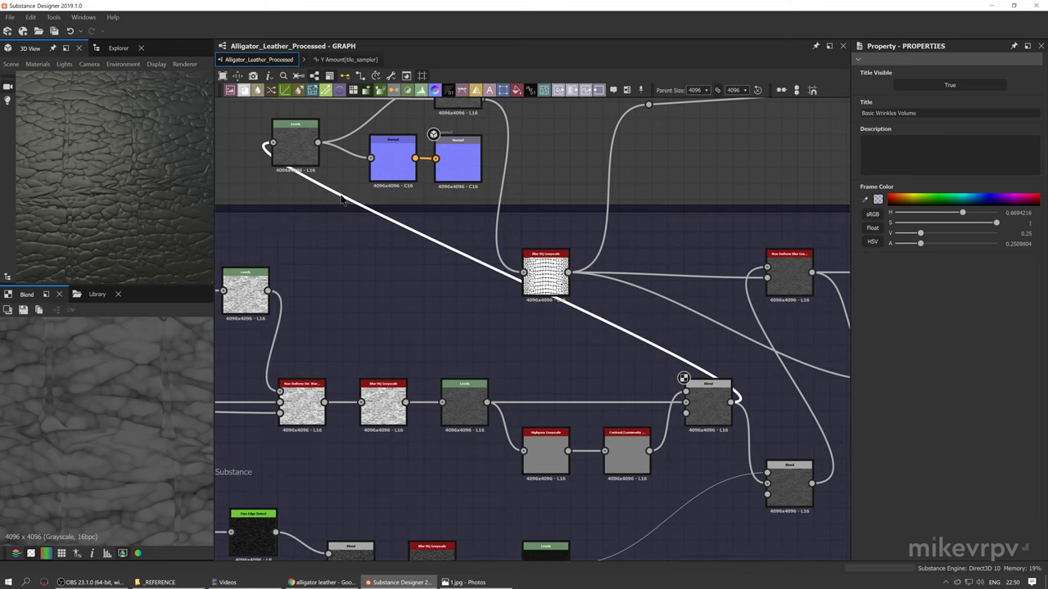
{"action": "key", "text": "Delete"}
Inspect the lower branch's Crystal 2 noise and its two rotated Safe Transform Grayscale versions in the 2D view
{"action": "middle_click_drag", "start_coordinate": [708, 318], "coordinate": [576, 256]}
{"action": "scroll", "coordinate": [592, 317], "scroll_direction": "down", "scroll_amount": 2}
{"action": "middle_click_drag", "start_coordinate": [427, 355], "coordinate": [623, 346]}
{"action": "middle_click_drag", "start_coordinate": [533, 362], "coordinate": [604, 347]}
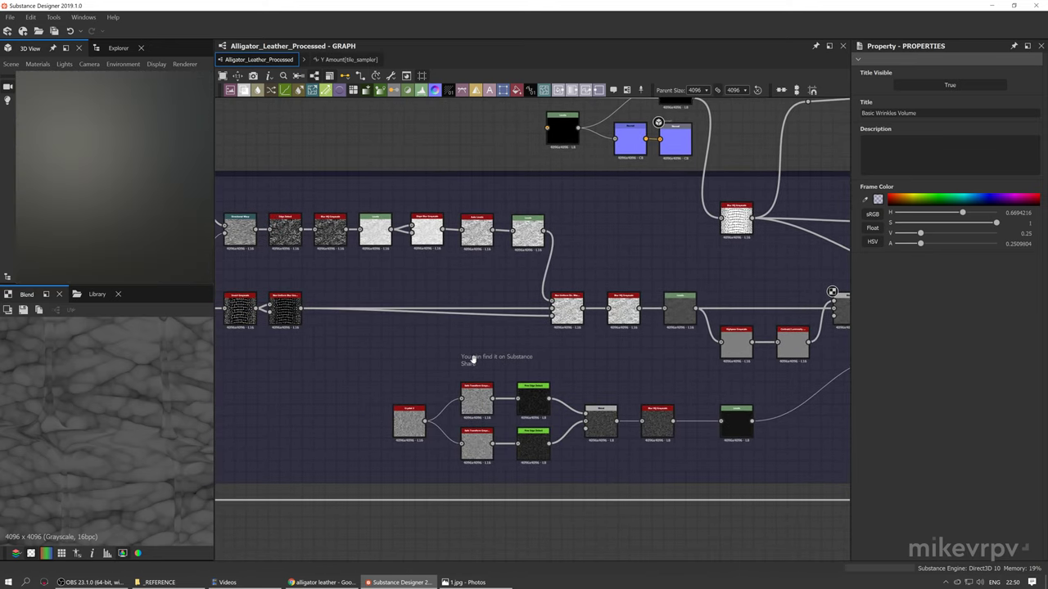
{"action": "middle_click_drag", "start_coordinate": [473, 360], "coordinate": [554, 354]}
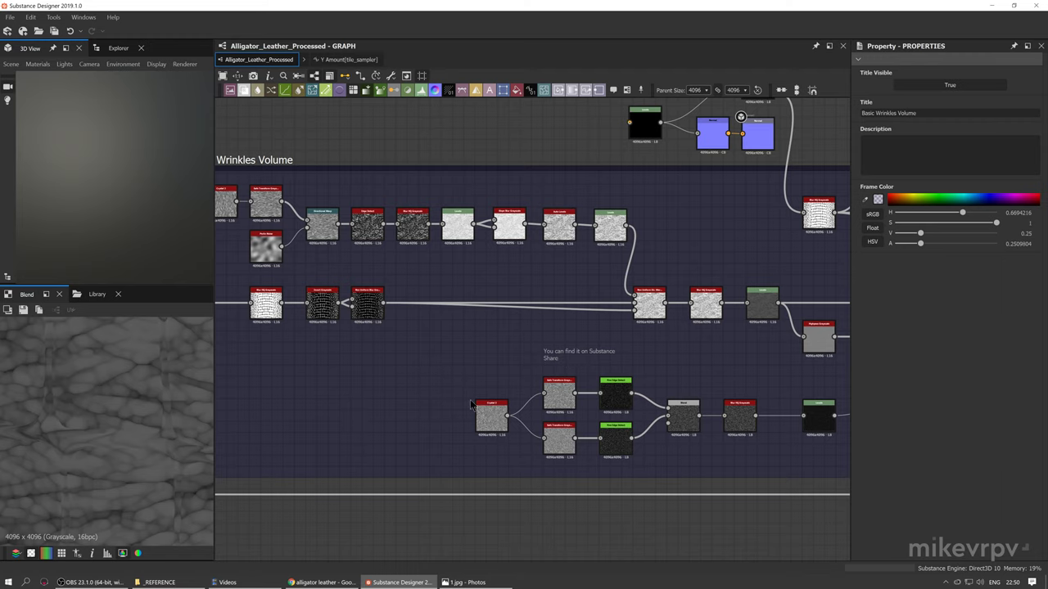
{"action": "middle_click_drag", "start_coordinate": [495, 425], "coordinate": [555, 431]}
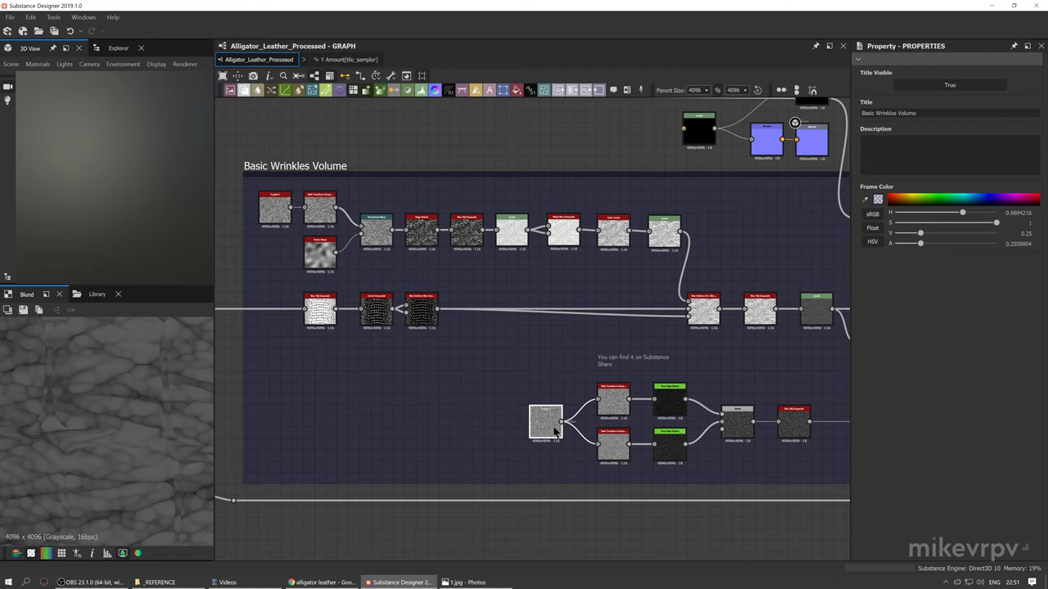
{"action": "left_click", "coordinate": [555, 431]}
{"action": "scroll", "coordinate": [550, 428], "scroll_direction": "up", "scroll_amount": 4}
{"action": "scroll", "coordinate": [540, 425], "scroll_direction": "down", "scroll_amount": 4}
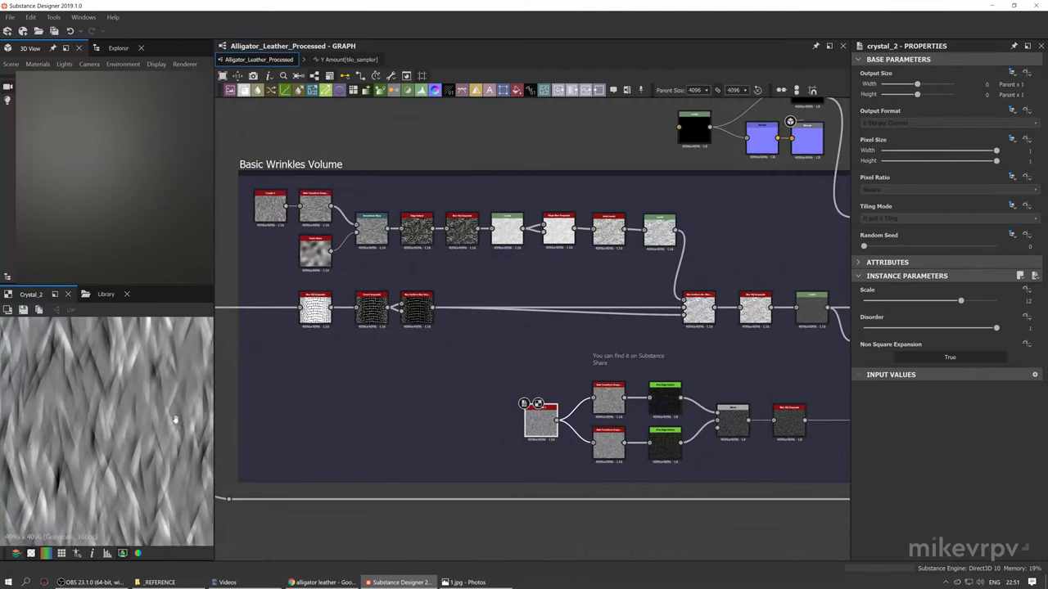
{"action": "scroll", "coordinate": [530, 395], "scroll_direction": "up", "scroll_amount": 3}
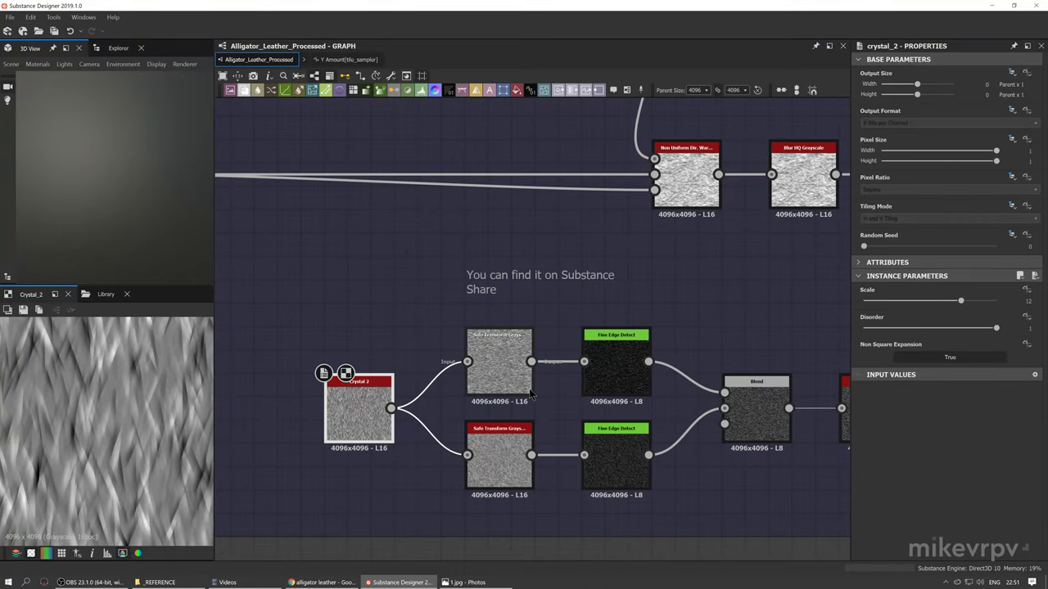
{"action": "double_click", "coordinate": [515, 384]}
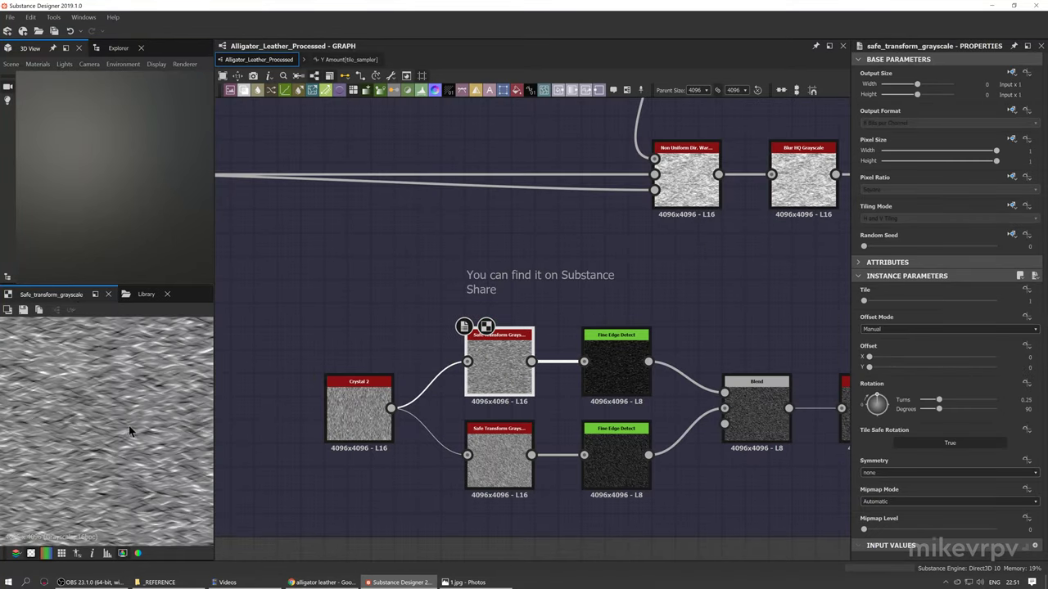
{"action": "double_click", "coordinate": [498, 461]}
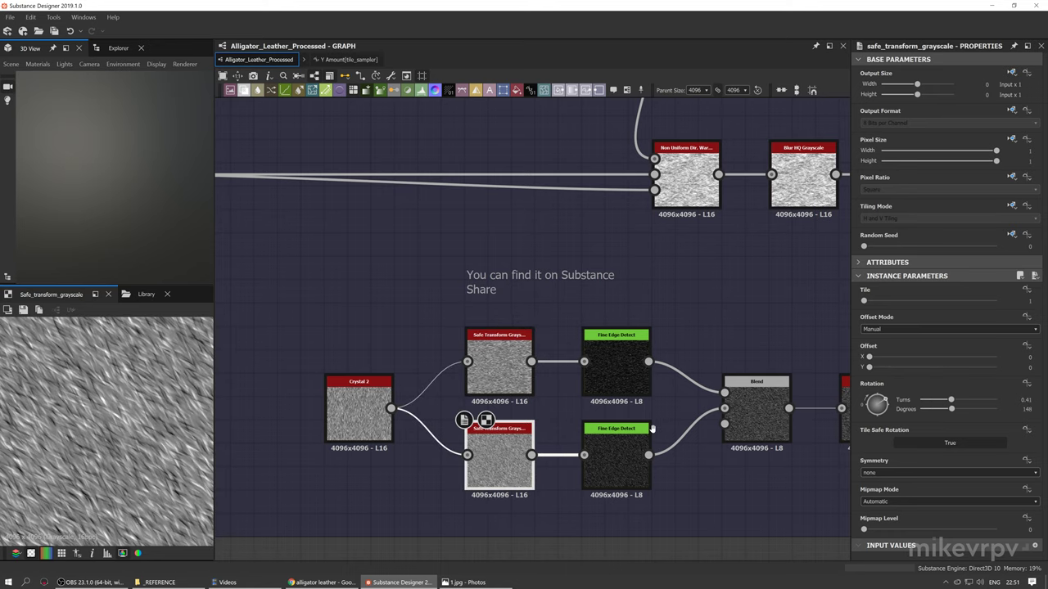
View the upper Fine Edge Detect node and move the "You can find it on Substance Share" comment directly above it
{"action": "double_click", "coordinate": [613, 362]}
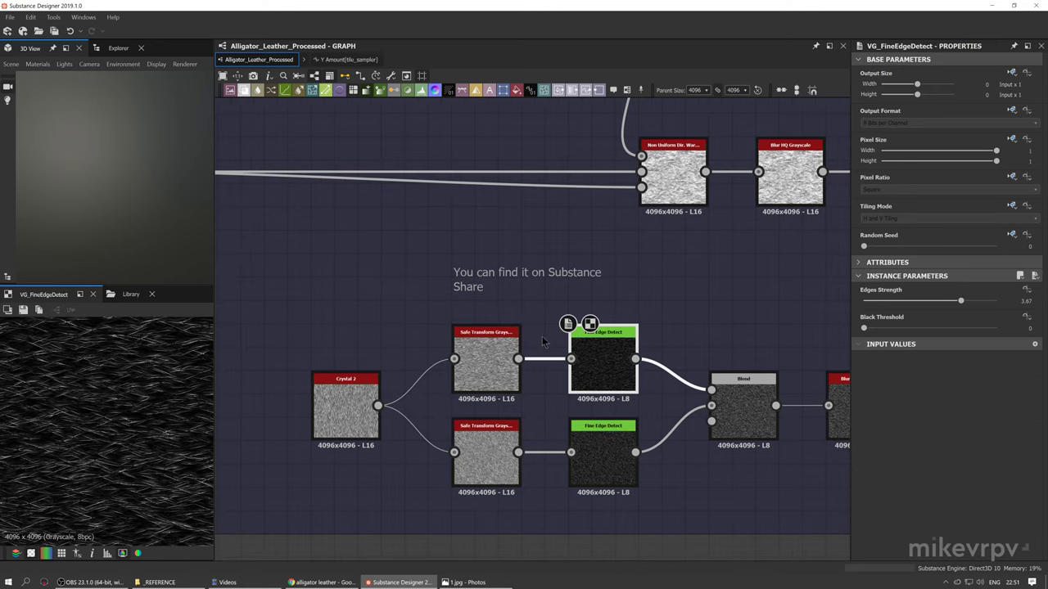
{"action": "left_click_drag", "start_coordinate": [532, 264], "coordinate": [648, 297]}
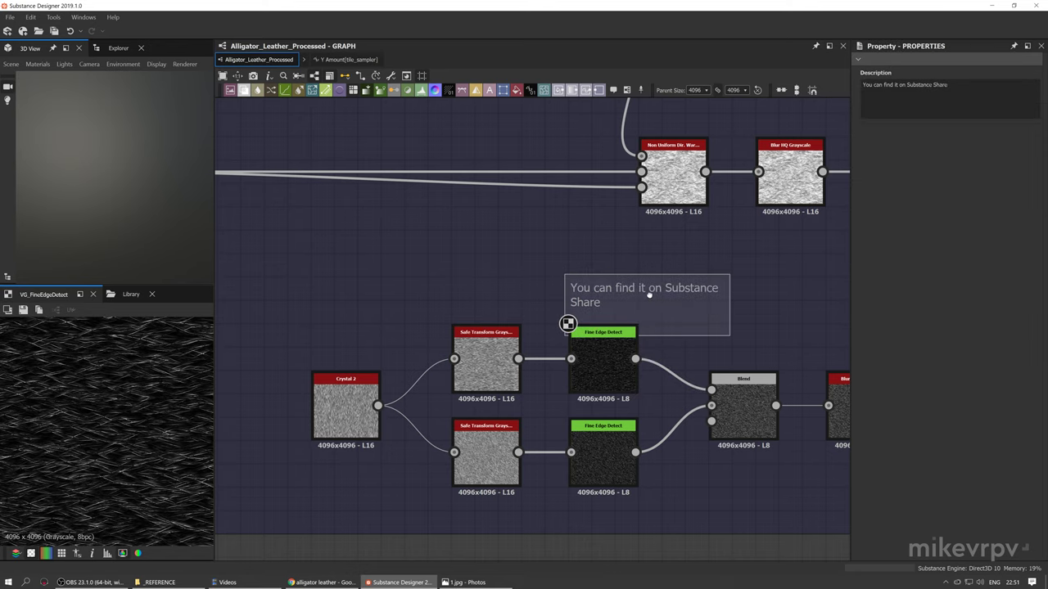
{"action": "scroll", "coordinate": [660, 316], "scroll_direction": "up", "scroll_amount": 3}
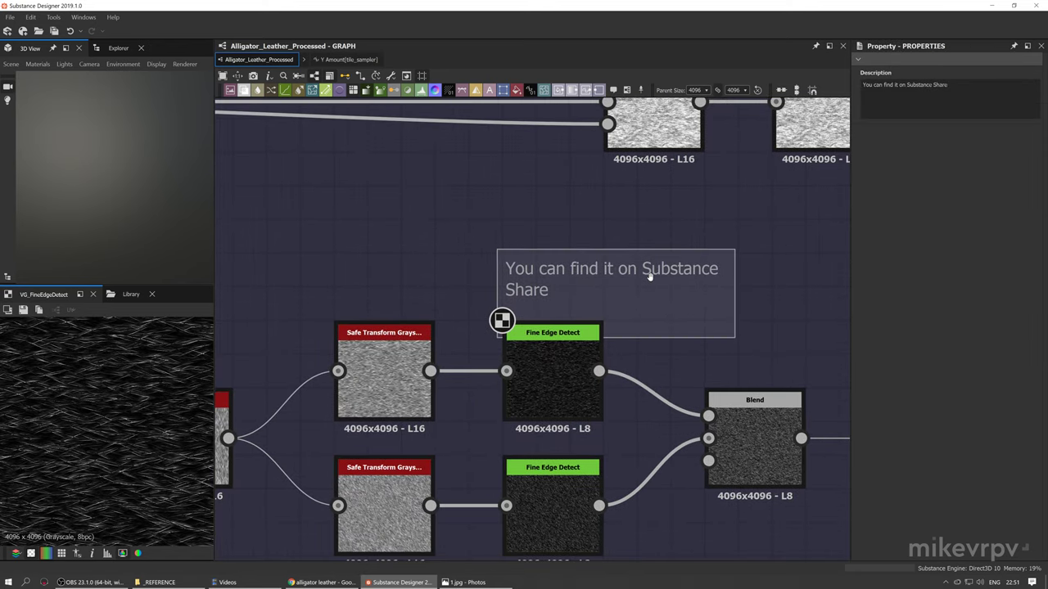
Examine the thin line pattern from the upper Fine Edge Detect node up close in the 2D view
{"action": "middle_click_drag", "start_coordinate": [603, 370], "coordinate": [608, 329]}
{"action": "scroll", "coordinate": [96, 413], "scroll_direction": "up", "scroll_amount": 3}
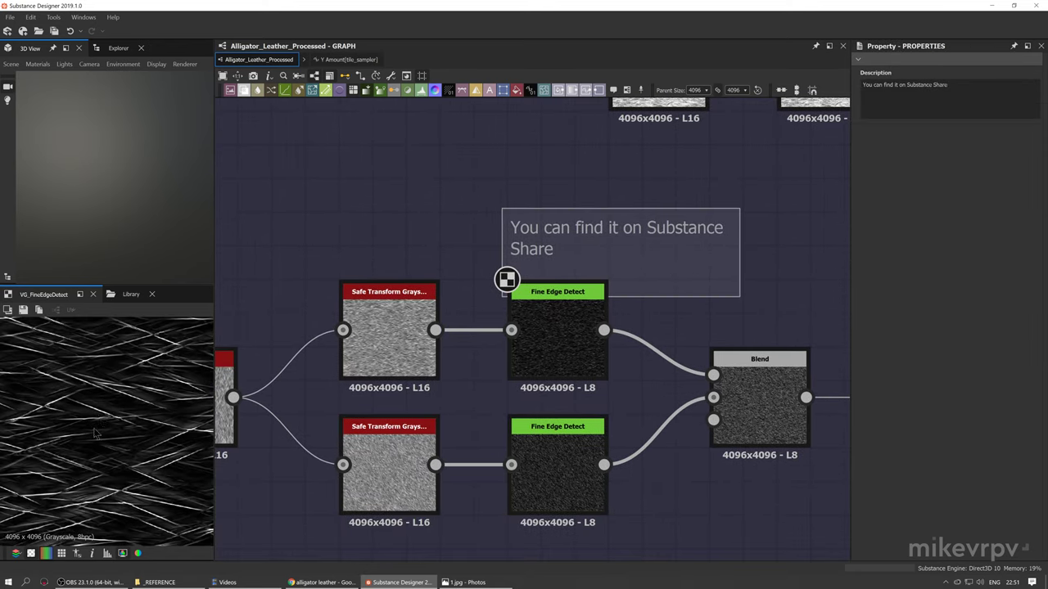
{"action": "middle_click_drag", "start_coordinate": [96, 412], "coordinate": [82, 343]}
{"action": "scroll", "coordinate": [104, 463], "scroll_direction": "up", "scroll_amount": 2}
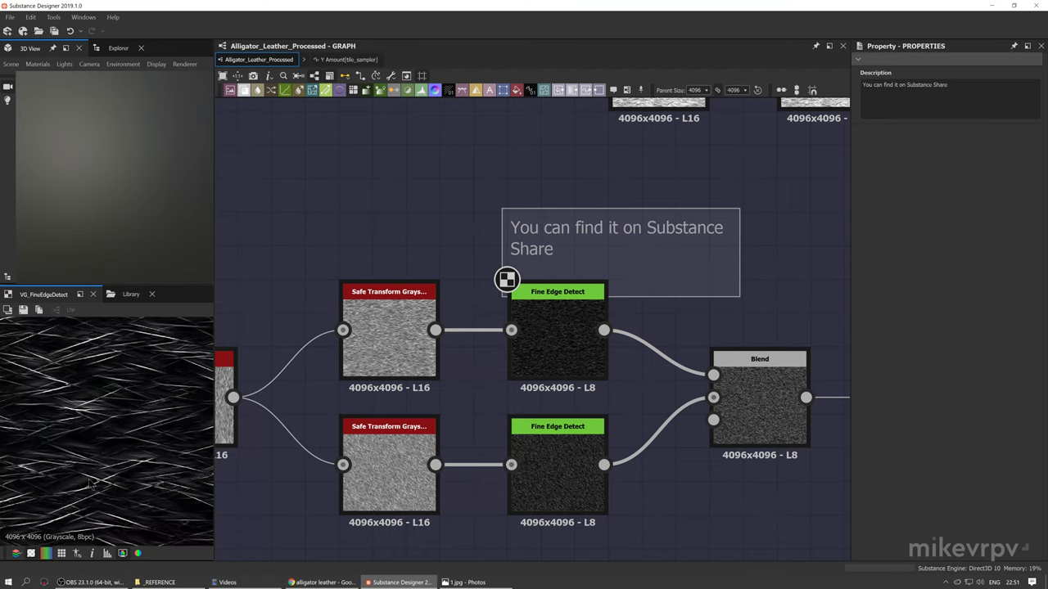
{"action": "middle_click_drag", "start_coordinate": [87, 483], "coordinate": [127, 480]}
{"action": "scroll", "coordinate": [127, 479], "scroll_direction": "down", "scroll_amount": 5}
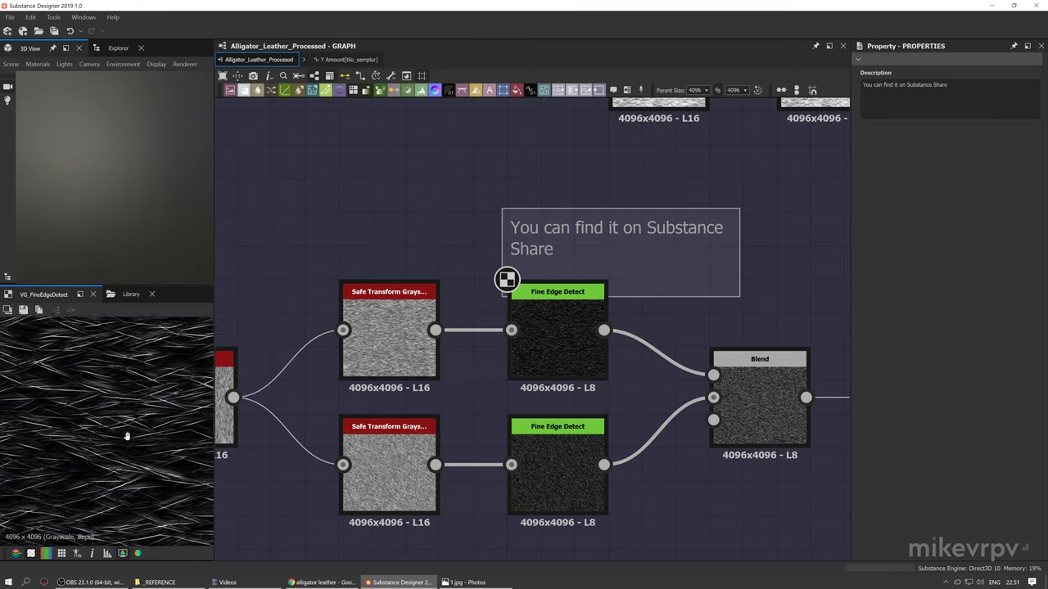
Compare the two Fine Edge Detect outputs with the Add (Linear Dodge) Blend that combines them
{"action": "left_click", "coordinate": [557, 474]}
{"action": "middle_click_drag", "start_coordinate": [759, 430], "coordinate": [689, 428]}
{"action": "left_click", "coordinate": [696, 411]}
{"action": "double_click", "coordinate": [697, 411]}
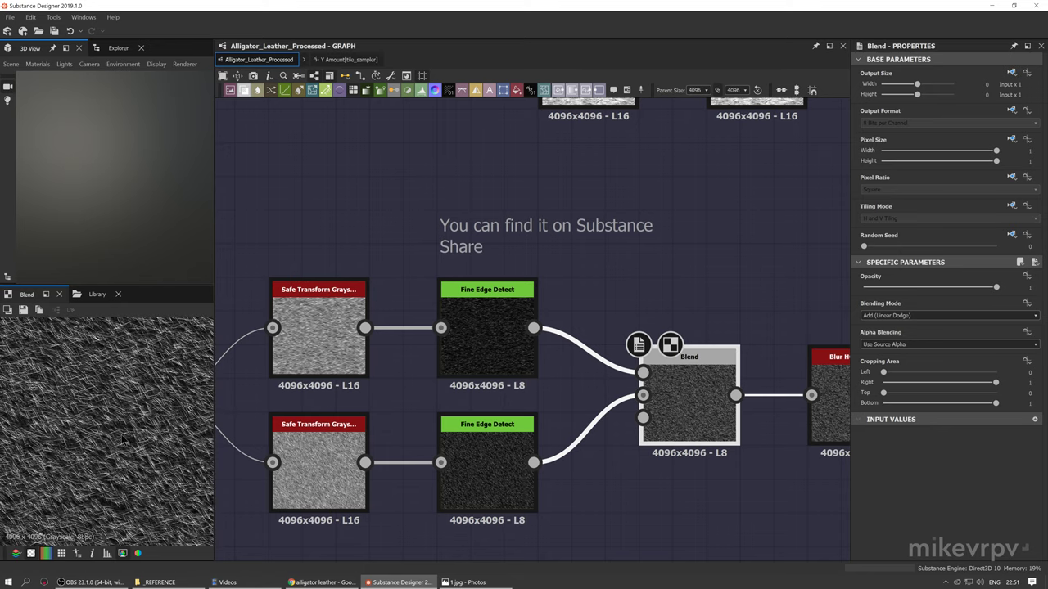
{"action": "double_click", "coordinate": [483, 344]}
{"action": "left_click", "coordinate": [469, 469]}
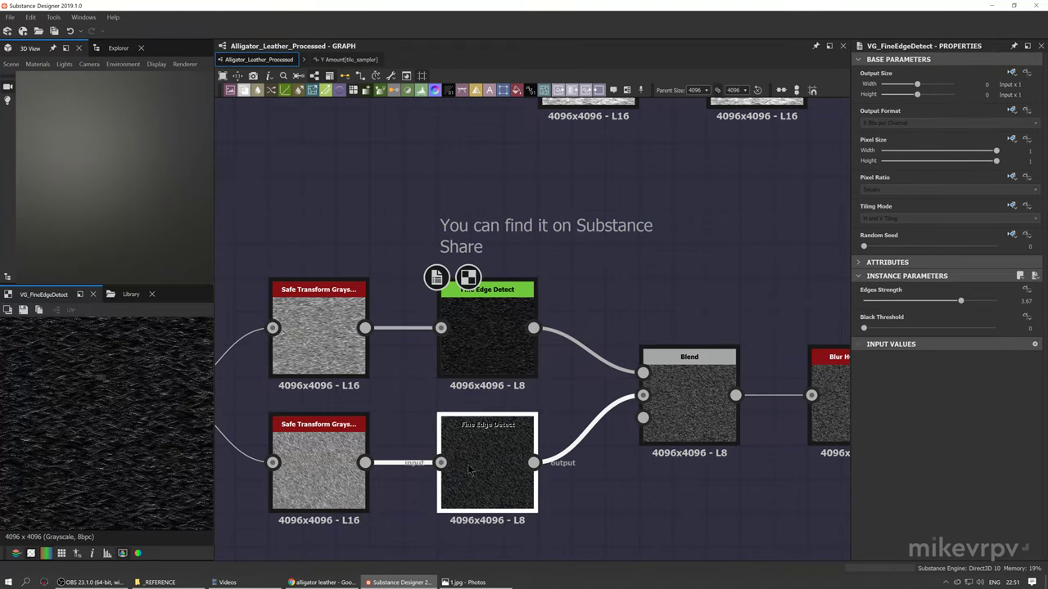
{"action": "double_click", "coordinate": [469, 469]}
{"action": "double_click", "coordinate": [688, 409]}
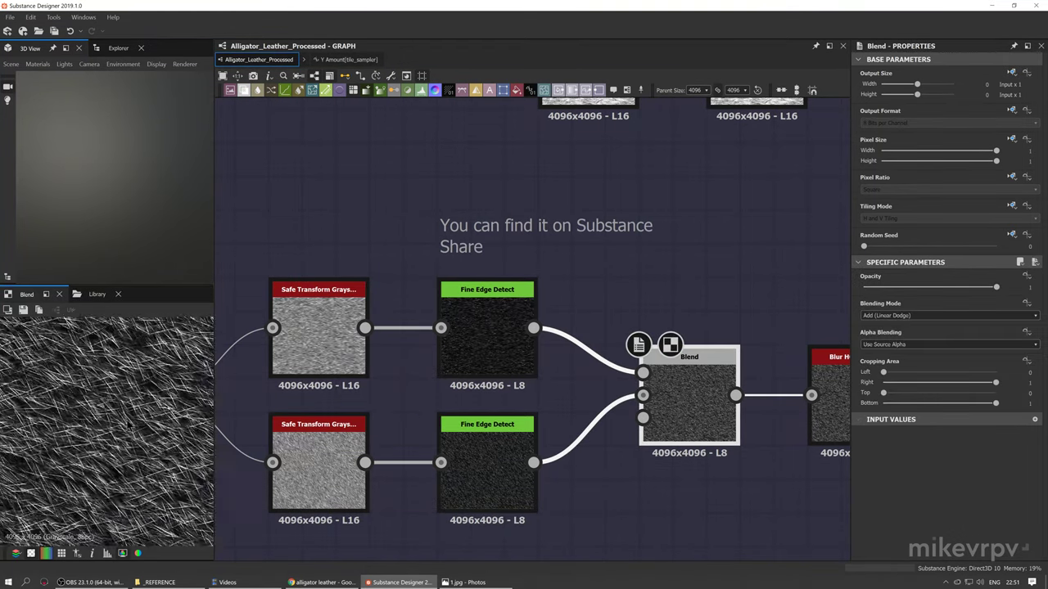
Check how Blur HQ Grayscale and the following Levels node soften and darken the combined line pattern
{"action": "scroll", "coordinate": [168, 407], "scroll_direction": "up", "scroll_amount": 2}
{"action": "middle_click_drag", "start_coordinate": [843, 449], "coordinate": [624, 440]}
{"action": "left_click", "coordinate": [566, 405]}
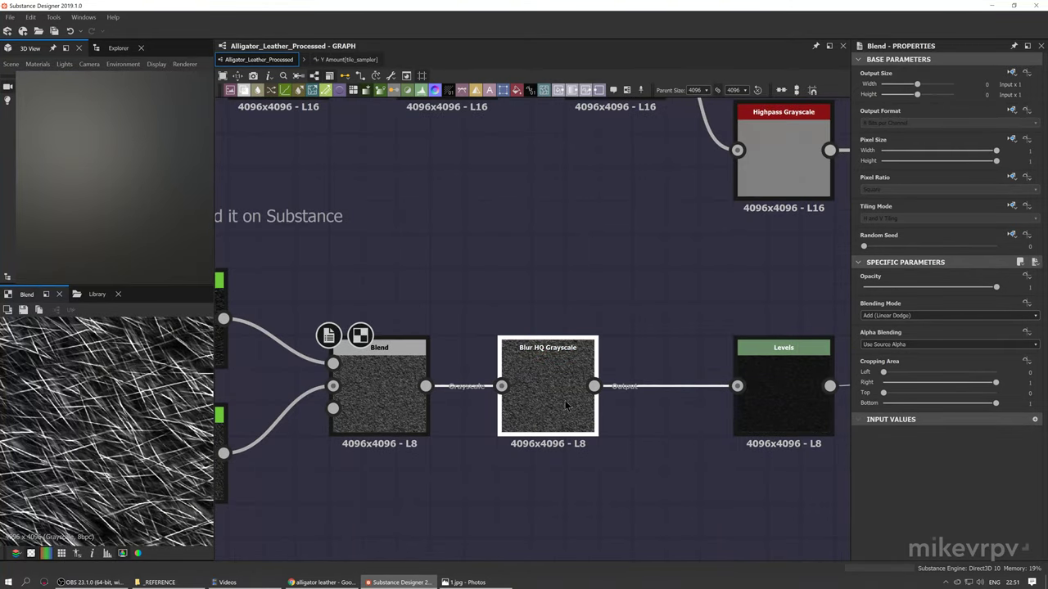
{"action": "double_click", "coordinate": [565, 404]}
{"action": "middle_click_drag", "start_coordinate": [774, 422], "coordinate": [538, 425]}
{"action": "double_click", "coordinate": [677, 425]}
Return to the Overlay Blend's wrinkle result and inspect it ahead of the Blend that merges it with the fine lines
{"action": "scroll", "coordinate": [672, 423], "scroll_direction": "down", "scroll_amount": 2}
{"action": "scroll", "coordinate": [539, 458], "scroll_direction": "down", "scroll_amount": 3}
{"action": "middle_click_drag", "start_coordinate": [751, 373], "coordinate": [665, 370]}
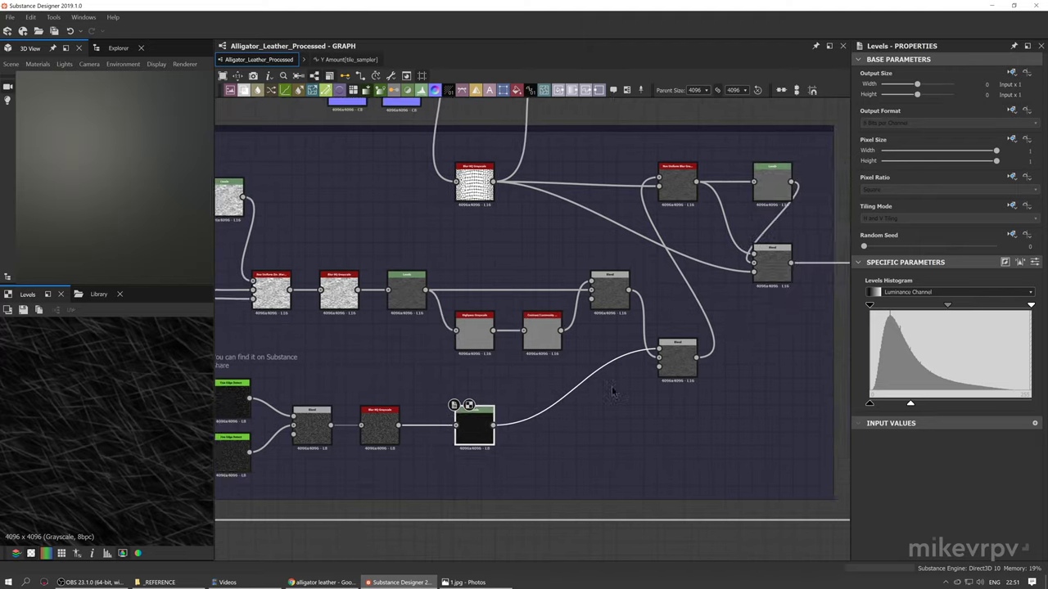
{"action": "scroll", "coordinate": [666, 371], "scroll_direction": "up", "scroll_amount": 4}
{"action": "left_click", "coordinate": [572, 235]}
{"action": "double_click", "coordinate": [573, 235]}
{"action": "scroll", "coordinate": [573, 235], "scroll_direction": "down", "scroll_amount": 4}
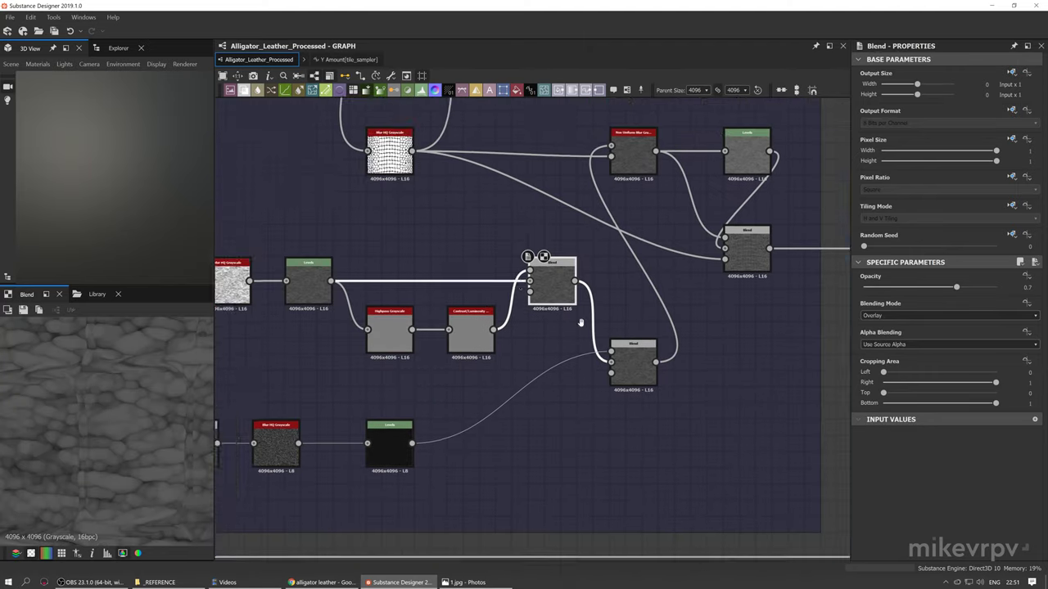
Connect the Overlay Blend's output to the preview Levels node that drives the Height and Normal outputs
{"action": "scroll", "coordinate": [622, 335], "scroll_direction": "up", "scroll_amount": 1}
{"action": "middle_click_drag", "start_coordinate": [632, 346], "coordinate": [727, 409]}
{"action": "scroll", "coordinate": [656, 375], "scroll_direction": "down", "scroll_amount": 1}
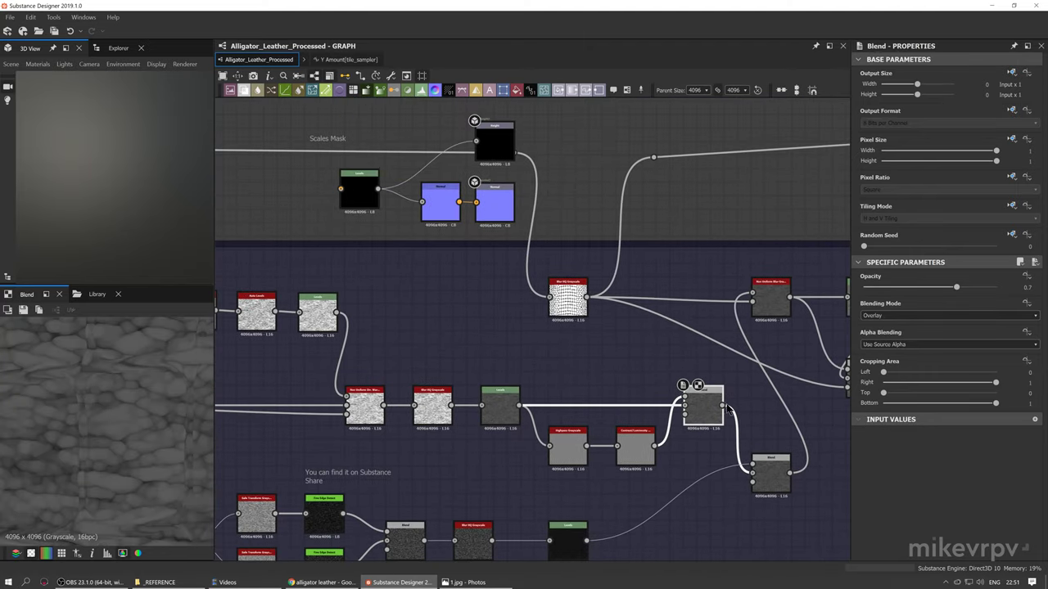
{"action": "left_click_drag", "start_coordinate": [723, 405], "coordinate": [341, 189]}
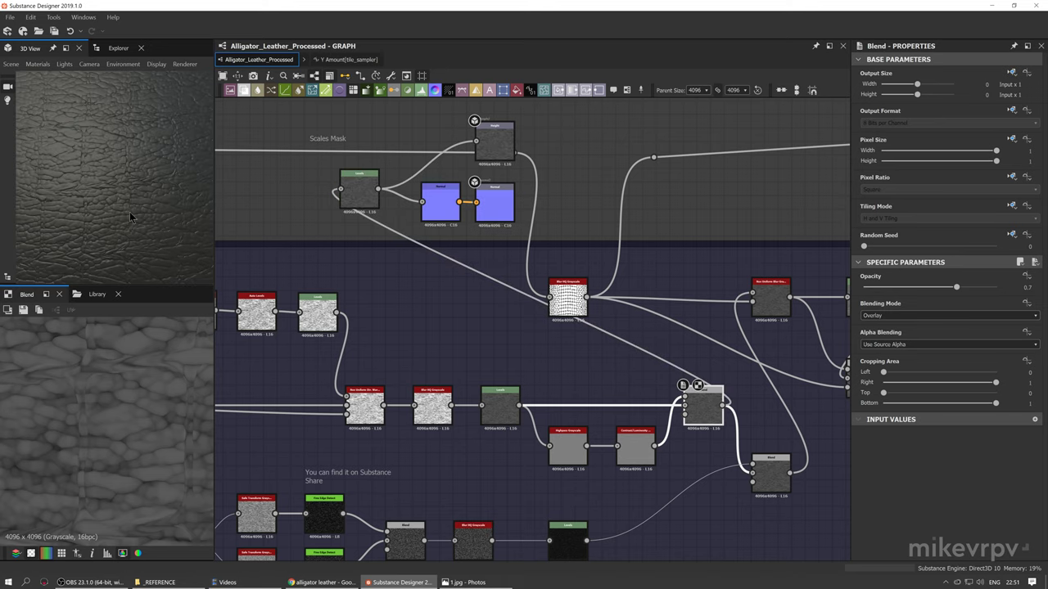
{"action": "scroll", "coordinate": [818, 469], "scroll_direction": "up", "scroll_amount": 2}
Show the Subtract Blend in the 2D view and connect its output to the preview Levels node
{"action": "double_click", "coordinate": [762, 473]}
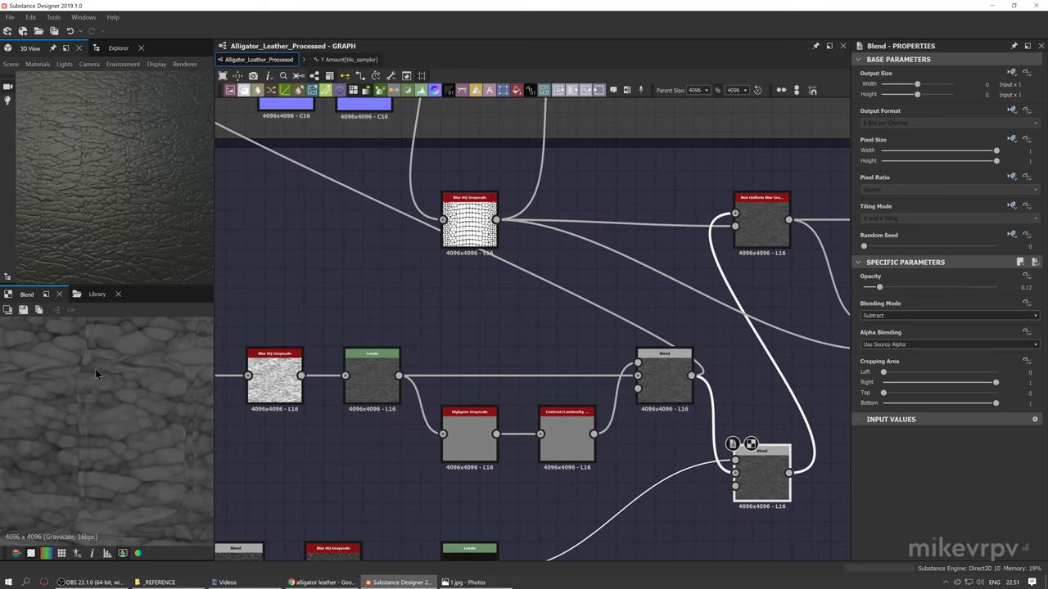
{"action": "scroll", "coordinate": [97, 369], "scroll_direction": "up", "scroll_amount": 2}
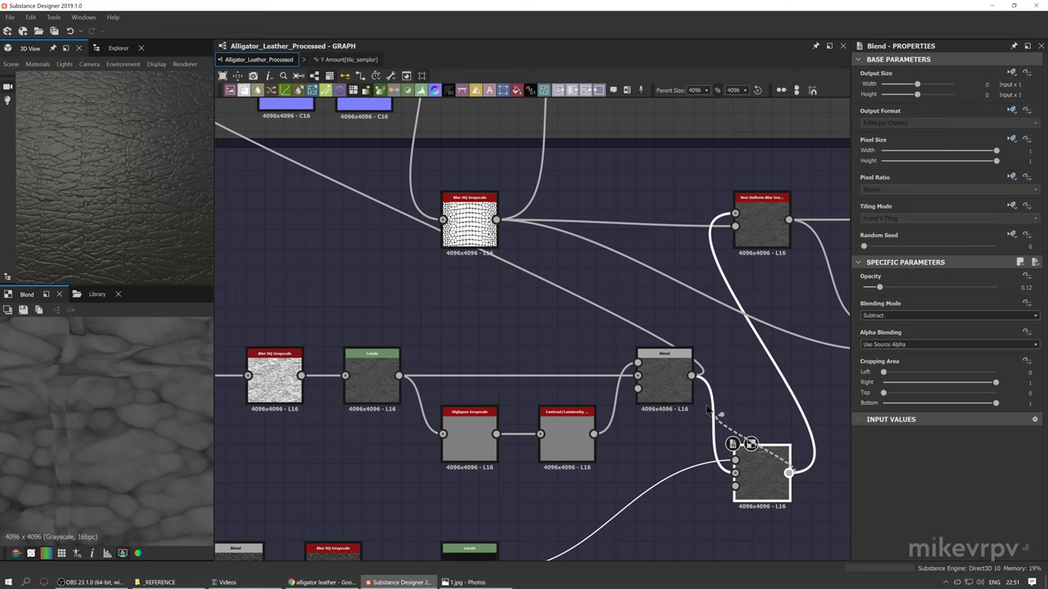
{"action": "left_click_drag", "start_coordinate": [709, 410], "coordinate": [558, 357]}
{"action": "scroll", "coordinate": [550, 373], "scroll_direction": "down", "scroll_amount": 2}
{"action": "middle_click_drag", "start_coordinate": [554, 365], "coordinate": [570, 416]}
{"action": "scroll", "coordinate": [97, 187], "scroll_direction": "up", "scroll_amount": 4}
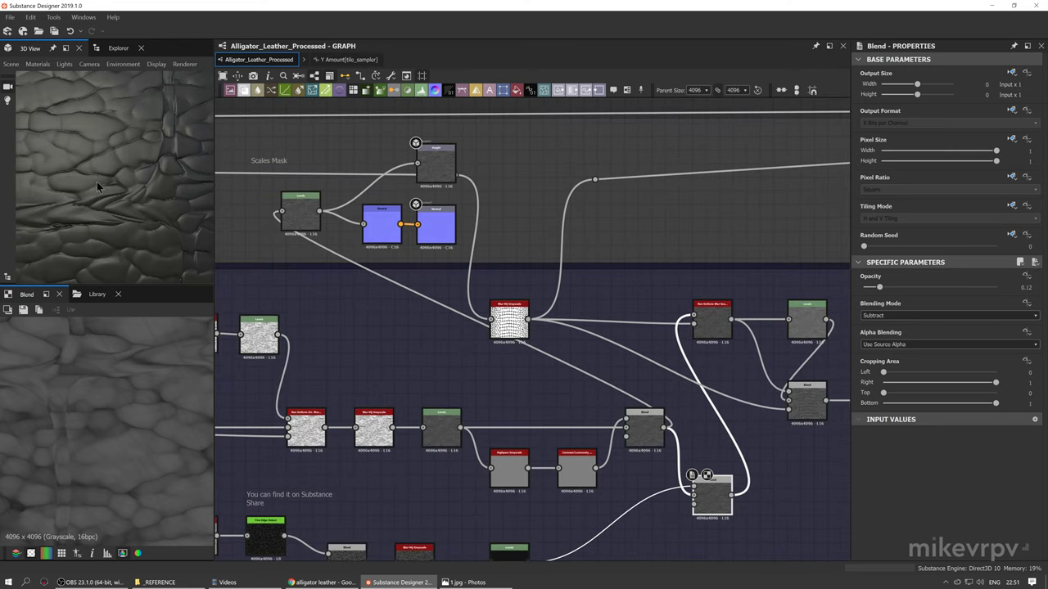
{"action": "left_click_drag", "start_coordinate": [96, 184], "coordinate": [135, 202]}
{"action": "middle_click_drag", "start_coordinate": [722, 427], "coordinate": [800, 465]}
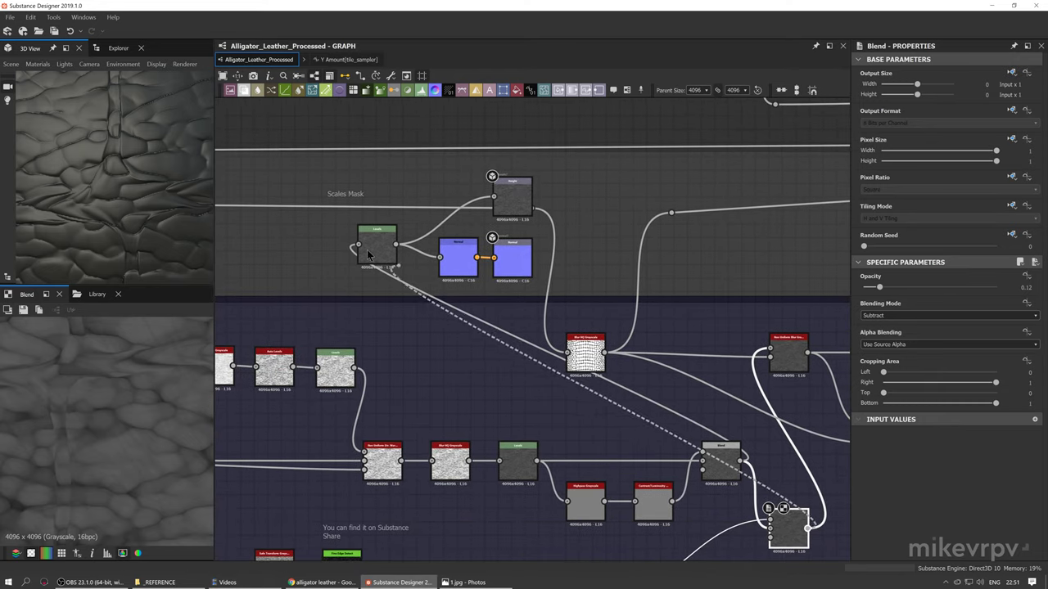
Examine the wrinkles with the subtracted fine lines in the 3D view, from a distance and up close
{"action": "scroll", "coordinate": [110, 194], "scroll_direction": "down", "scroll_amount": 5}
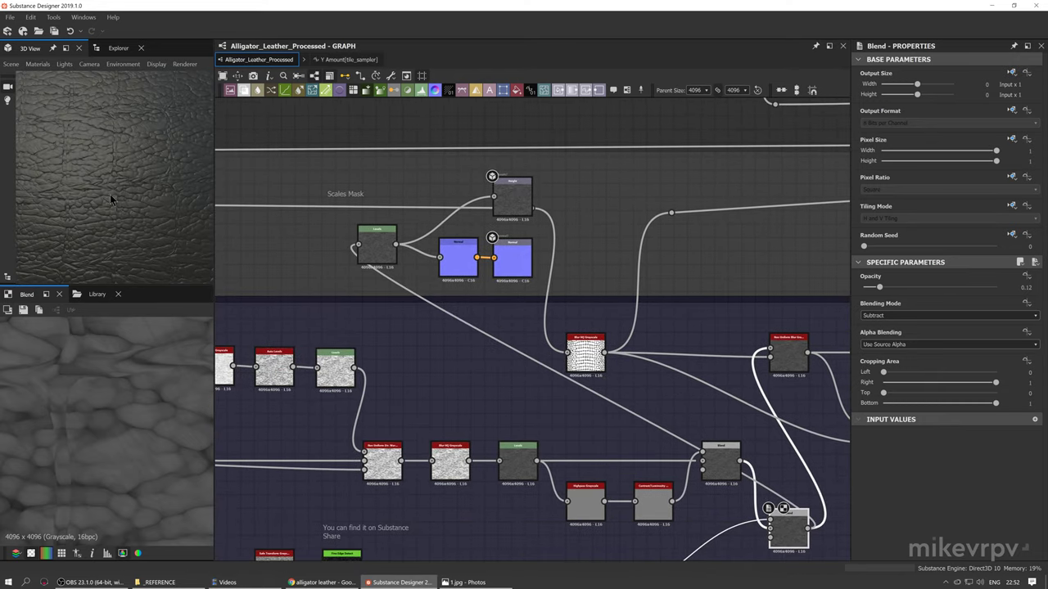
{"action": "scroll", "coordinate": [111, 191], "scroll_direction": "up", "scroll_amount": 5}
{"action": "scroll", "coordinate": [116, 198], "scroll_direction": "down", "scroll_amount": 3}
{"action": "left_click_drag", "start_coordinate": [121, 209], "coordinate": [112, 190]}
Move the preview Levels, Height and Normal nodes above the right end of the Basic Wrinkles Volume frame and check the 3D view
{"action": "middle_click_drag", "start_coordinate": [510, 261], "coordinate": [402, 217]}
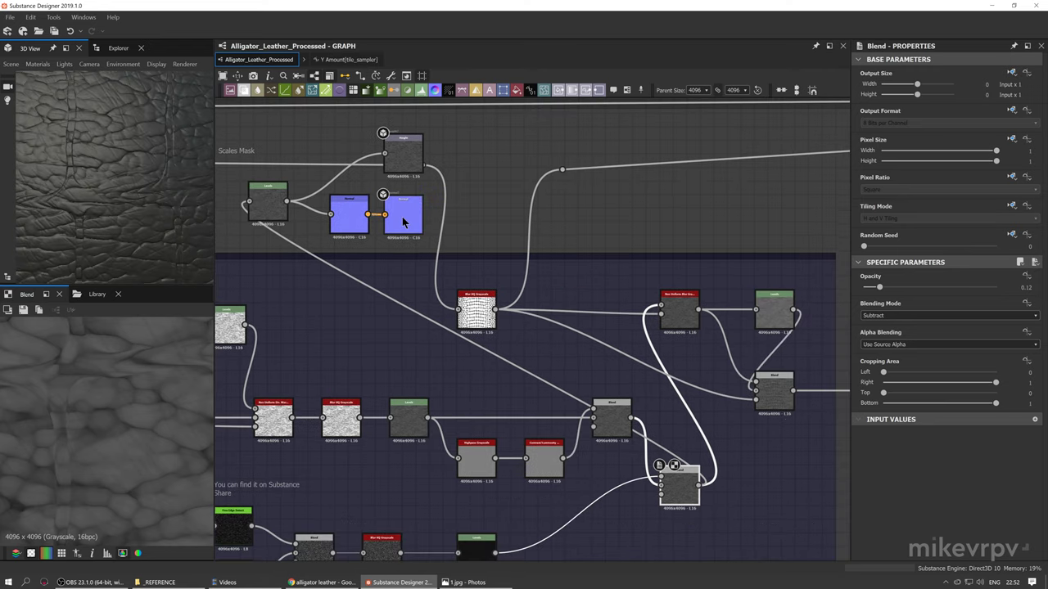
{"action": "left_click", "coordinate": [277, 242]}
{"action": "key", "text": "Delete"}
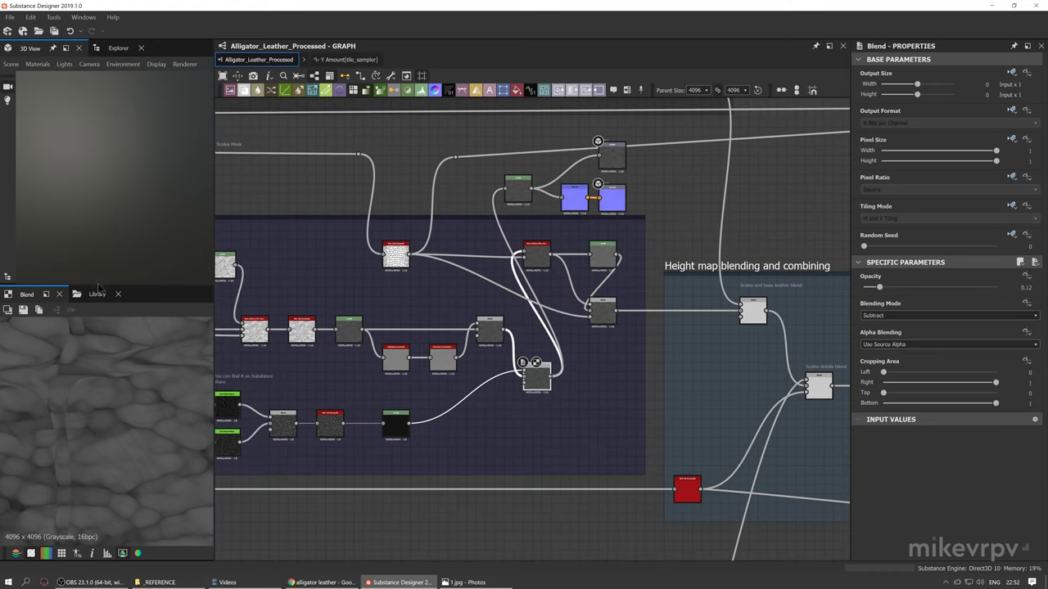
{"action": "left_click_drag", "start_coordinate": [133, 161], "coordinate": [83, 159]}
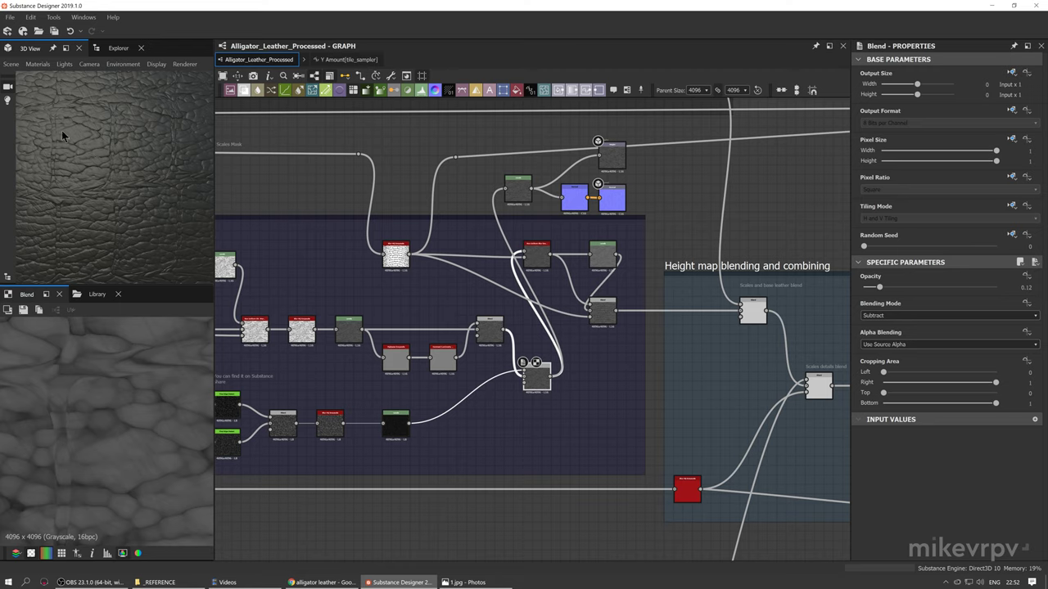
{"action": "left_click_drag", "start_coordinate": [80, 139], "coordinate": [86, 147]}
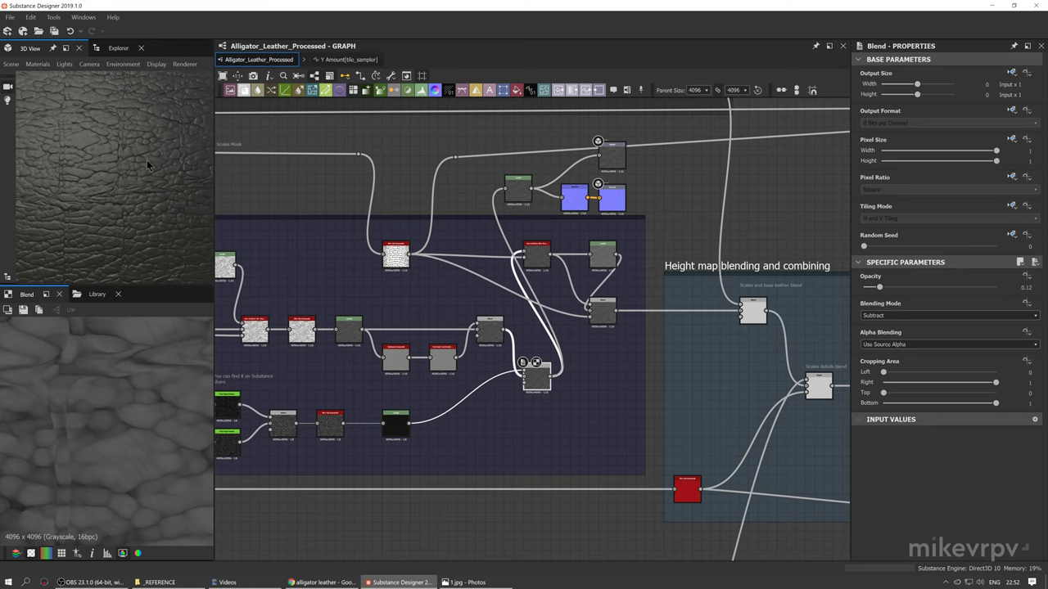
Show the Non Uniform Blur Grayscale node's result in the 2D view
{"action": "scroll", "coordinate": [532, 266], "scroll_direction": "up", "scroll_amount": 4}
{"action": "double_click", "coordinate": [537, 254]}
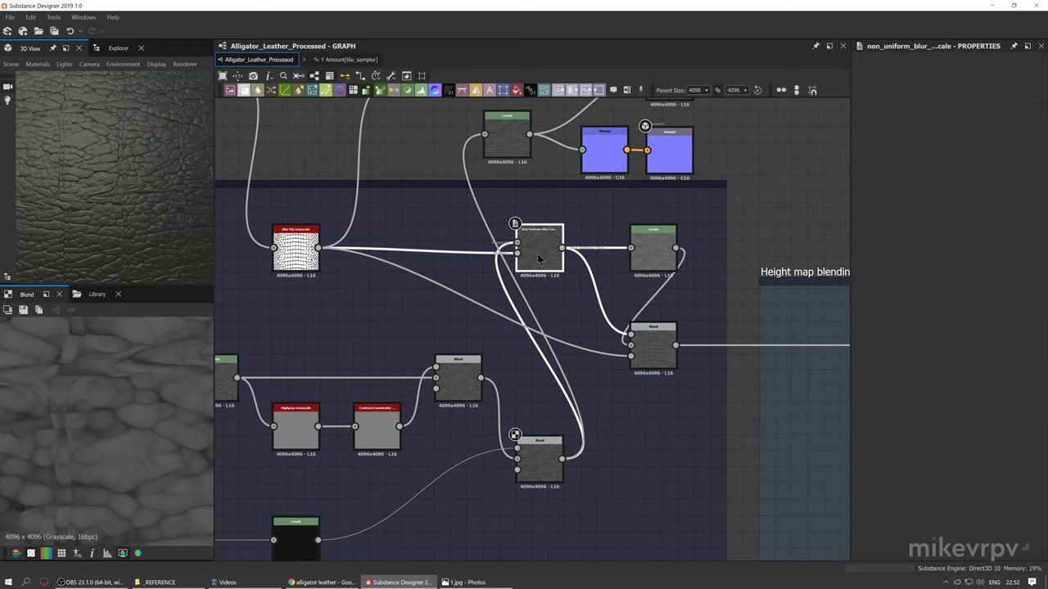
{"action": "scroll", "coordinate": [75, 454], "scroll_direction": "down", "scroll_amount": 2}
{"action": "middle_click_drag", "start_coordinate": [88, 416], "coordinate": [84, 375]}
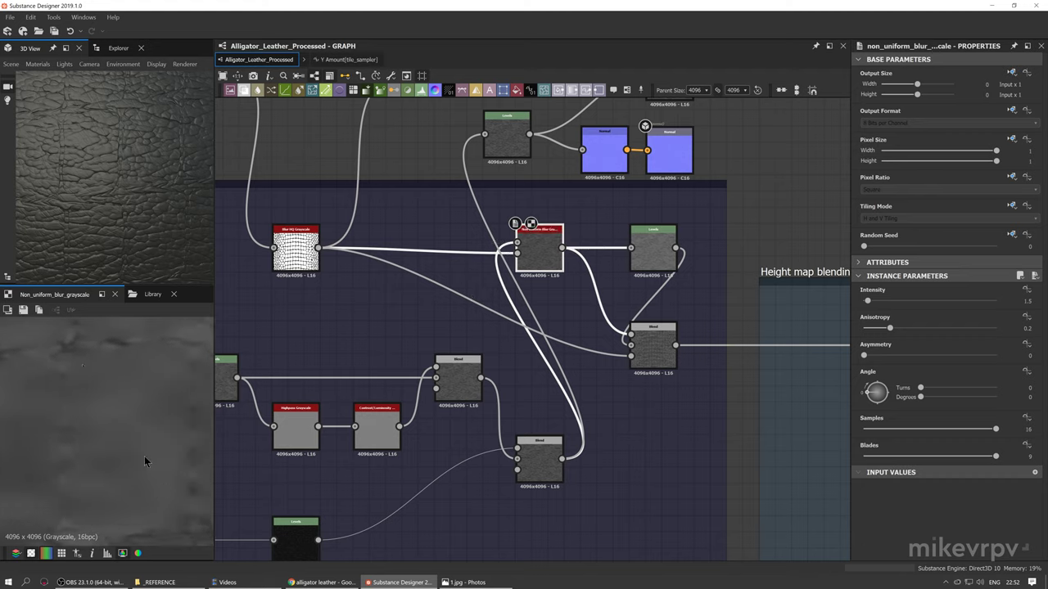
Inspect the Blur HQ Grayscale scales mask that controls the Non Uniform Blur Grayscale node
{"action": "double_click", "coordinate": [516, 254]}
{"action": "scroll", "coordinate": [524, 249], "scroll_direction": "up", "scroll_amount": 3}
{"action": "middle_click_drag", "start_coordinate": [511, 259], "coordinate": [612, 298]}
{"action": "scroll", "coordinate": [542, 282], "scroll_direction": "down", "scroll_amount": 1}
{"action": "scroll", "coordinate": [132, 446], "scroll_direction": "down", "scroll_amount": 3}
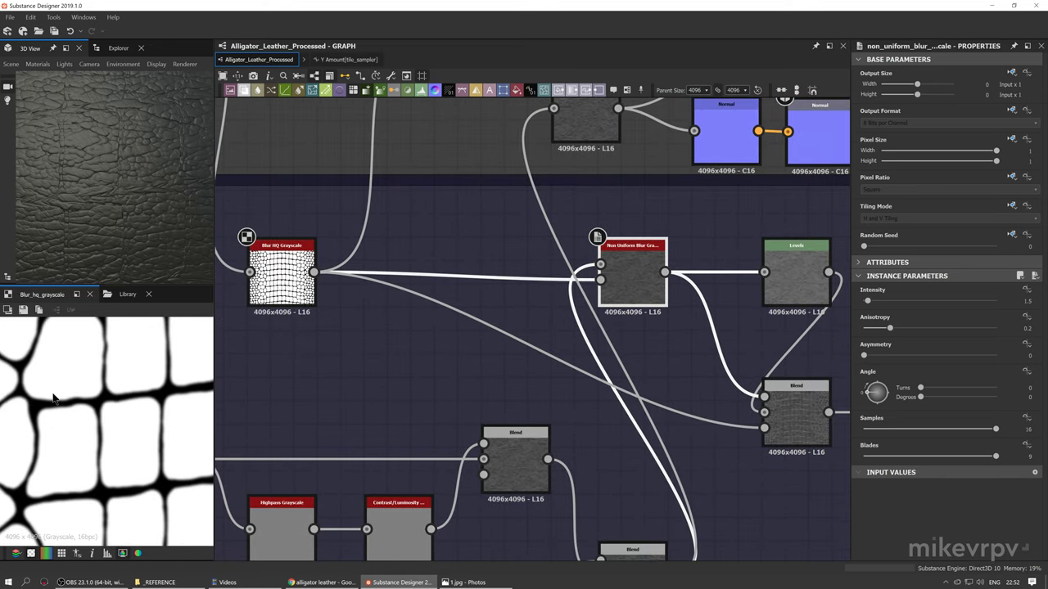
{"action": "scroll", "coordinate": [67, 402], "scroll_direction": "down", "scroll_amount": 1}
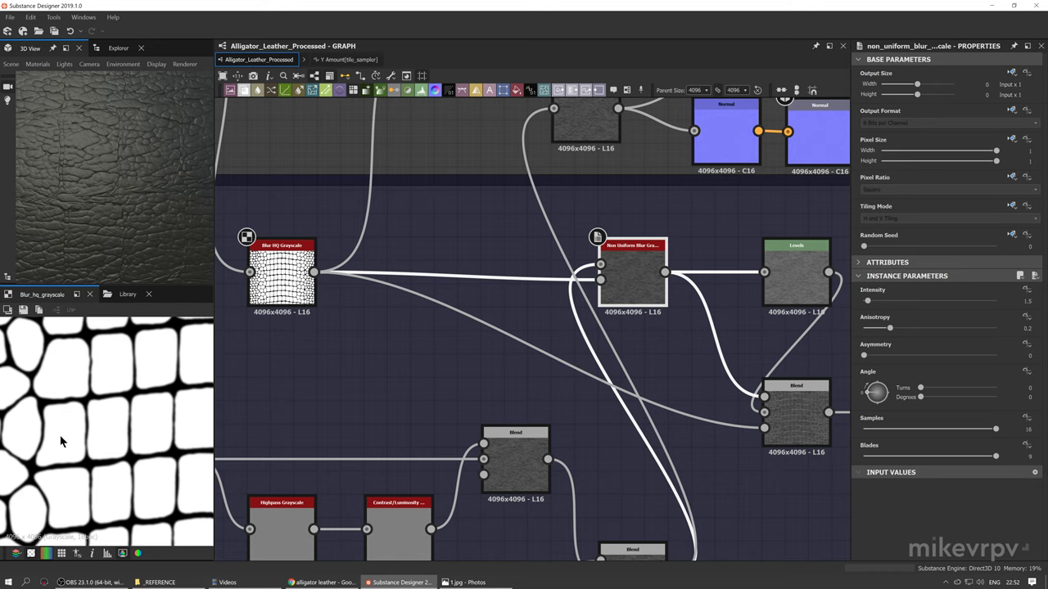
Return to the Non Uniform Blur Grayscale node and display its blurred wrinkles in the 2D view again
{"action": "middle_click_drag", "start_coordinate": [669, 356], "coordinate": [561, 355]}
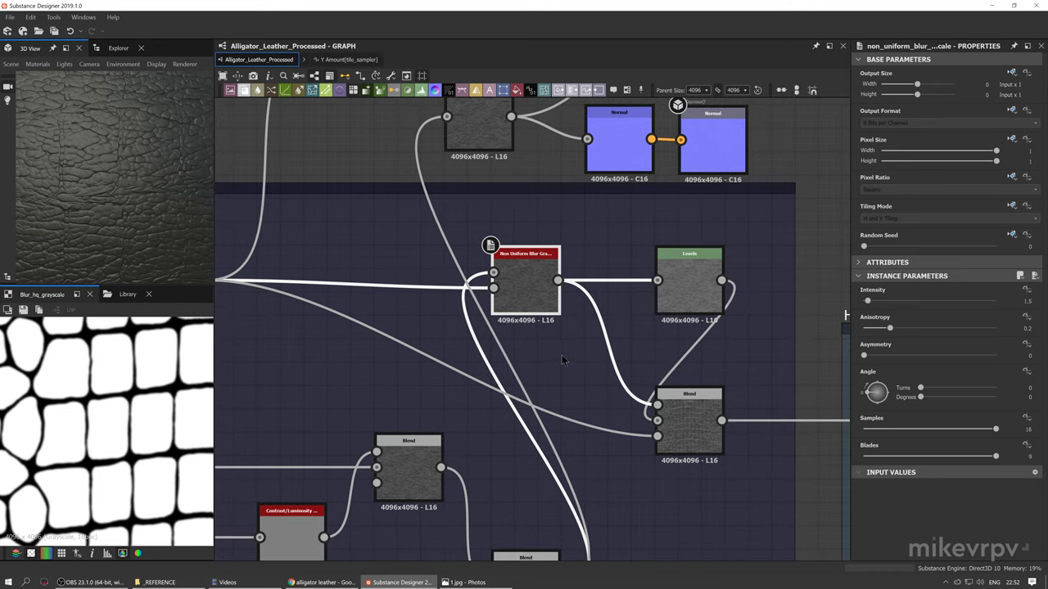
{"action": "left_click", "coordinate": [526, 297]}
{"action": "middle_click_drag", "start_coordinate": [527, 296], "coordinate": [522, 327]}
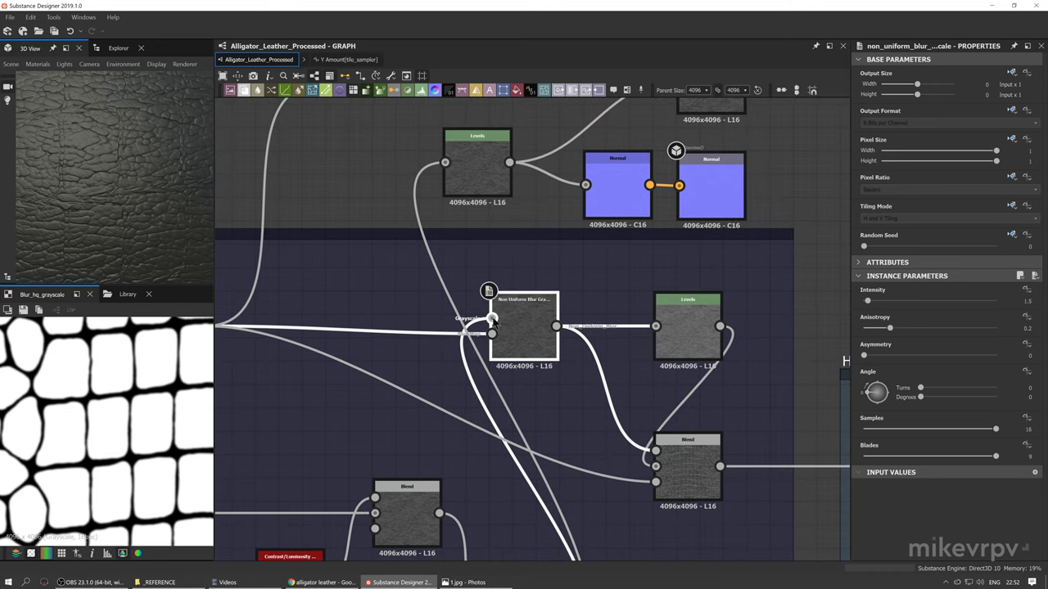
{"action": "double_click", "coordinate": [516, 333]}
{"action": "middle_click_drag", "start_coordinate": [387, 260], "coordinate": [402, 336]}
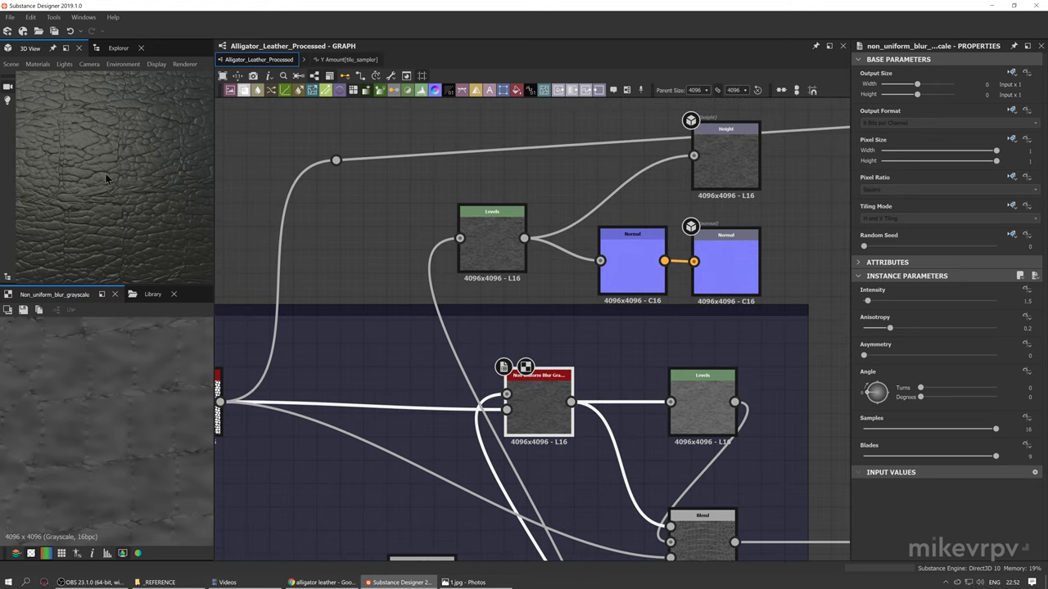
Connect the Non Uniform Blur Grayscale output to the preview Levels node and examine the wrinkles between scales in the 3D view
{"action": "left_click_drag", "start_coordinate": [473, 266], "coordinate": [459, 256]}
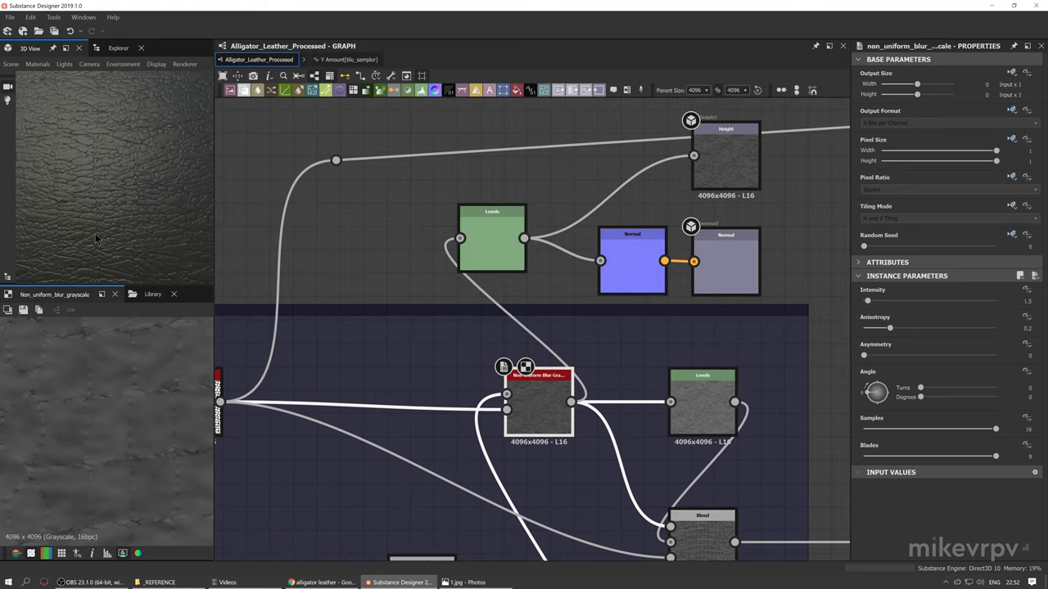
{"action": "scroll", "coordinate": [104, 173], "scroll_direction": "up", "scroll_amount": 5}
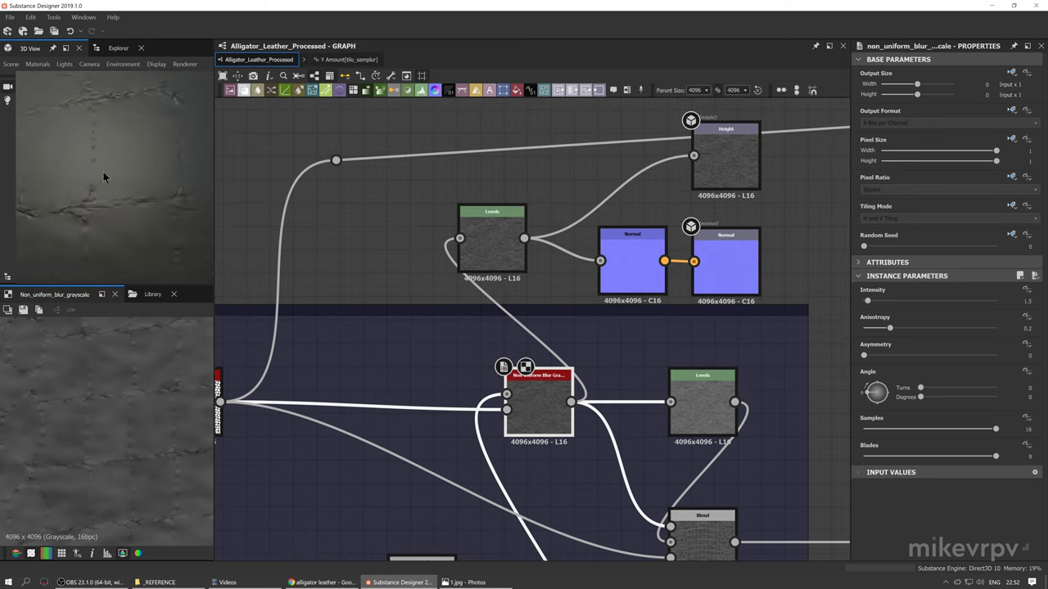
{"action": "middle_click_drag", "start_coordinate": [103, 172], "coordinate": [107, 195]}
{"action": "scroll", "coordinate": [129, 196], "scroll_direction": "down", "scroll_amount": 5}
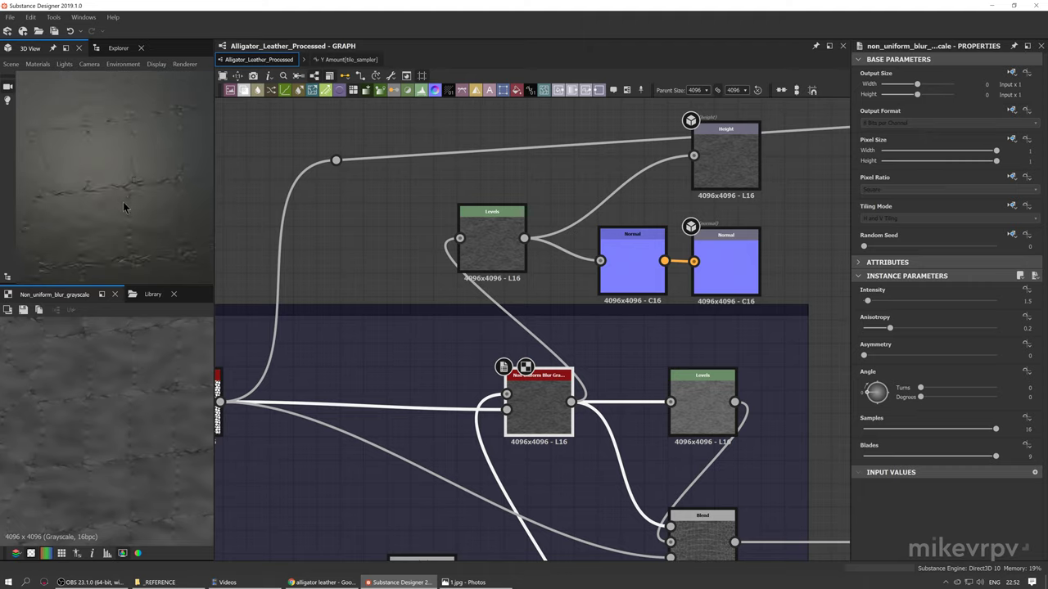
{"action": "scroll", "coordinate": [109, 208], "scroll_direction": "down", "scroll_amount": 2}
{"action": "scroll", "coordinate": [104, 193], "scroll_direction": "up", "scroll_amount": 2}
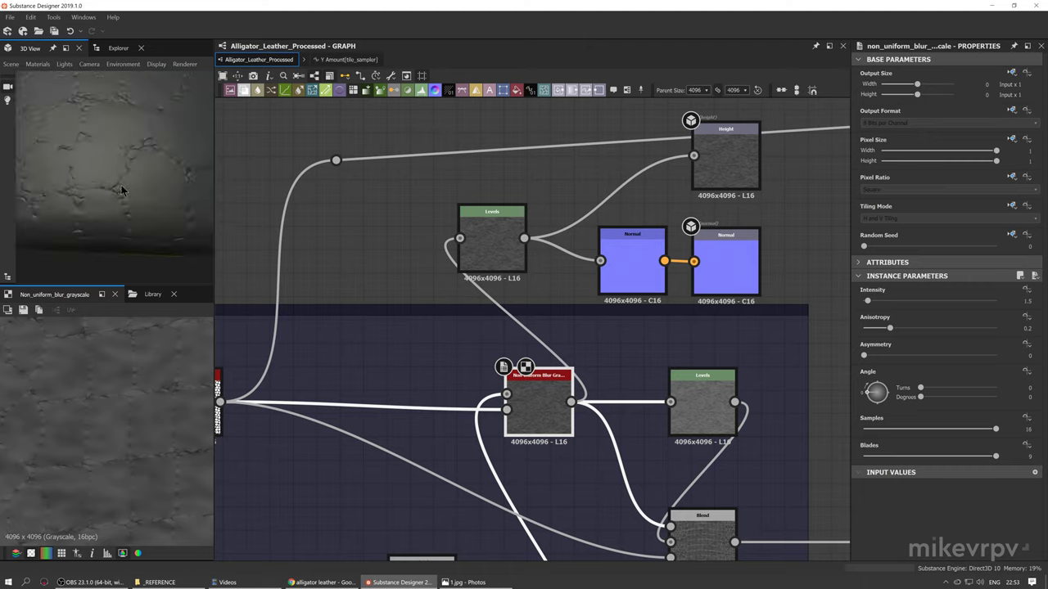
{"action": "scroll", "coordinate": [121, 184], "scroll_direction": "up", "scroll_amount": 4}
{"action": "left_click_drag", "start_coordinate": [137, 231], "coordinate": [126, 180]}
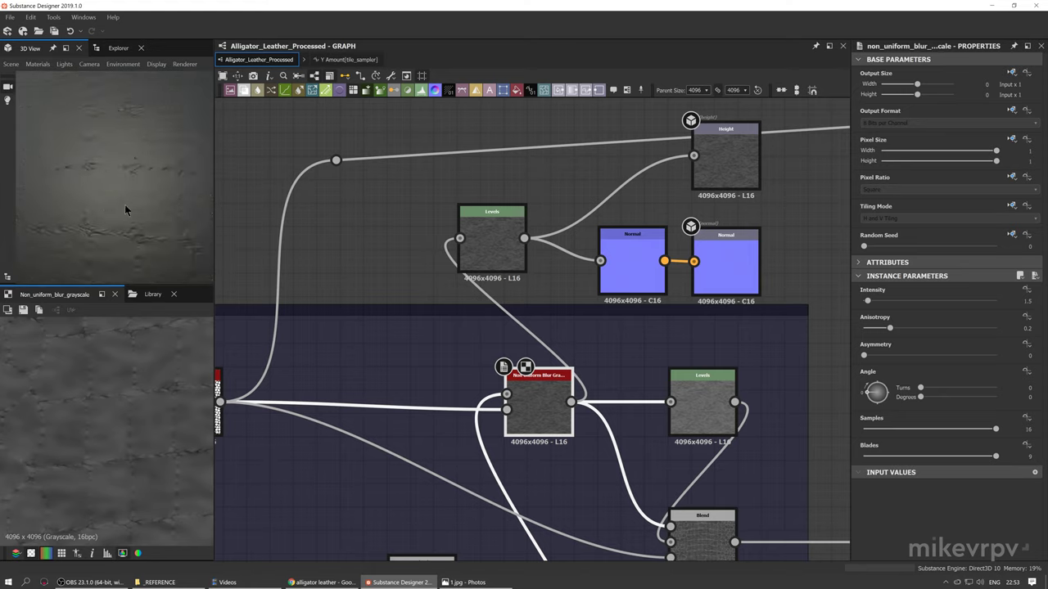
{"action": "left_click_drag", "start_coordinate": [124, 203], "coordinate": [121, 251]}
{"action": "left_click_drag", "start_coordinate": [121, 208], "coordinate": [126, 218]}
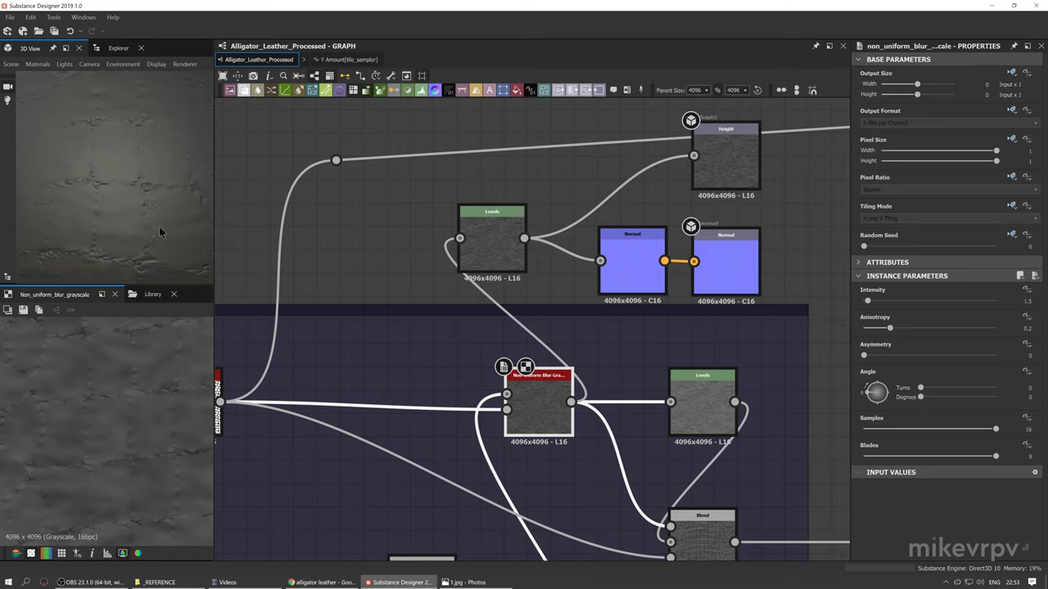
{"action": "left_click_drag", "start_coordinate": [159, 228], "coordinate": [121, 231]}
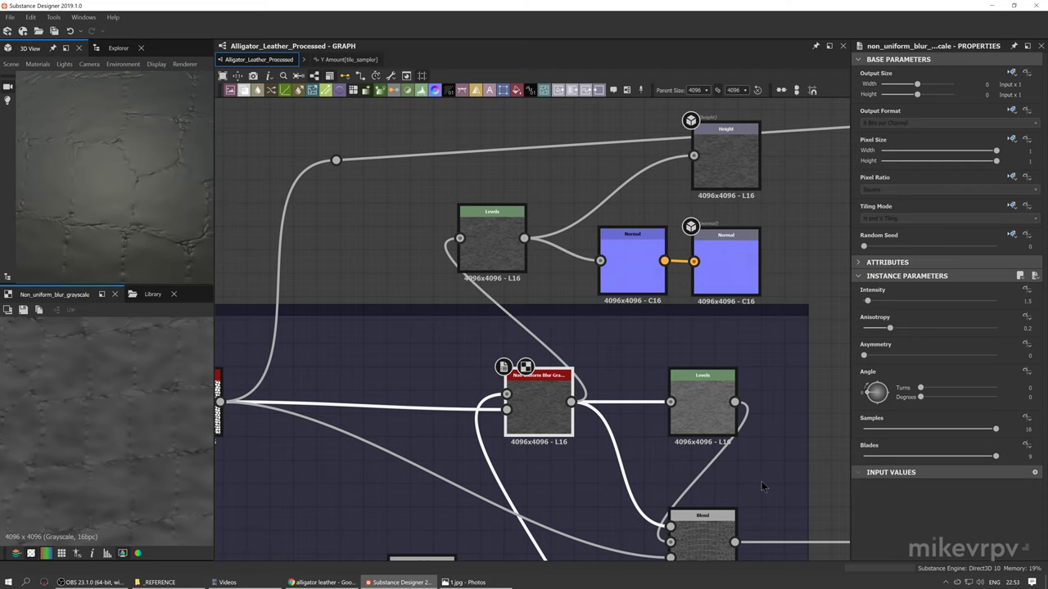
Display the Levels node after the Non Uniform Blur Grayscale and connect its output to the preview Levels node
{"action": "scroll", "coordinate": [761, 482], "scroll_direction": "down", "scroll_amount": 1}
{"action": "middle_click_drag", "start_coordinate": [741, 479], "coordinate": [550, 350]}
{"action": "middle_click_drag", "start_coordinate": [514, 305], "coordinate": [520, 290]}
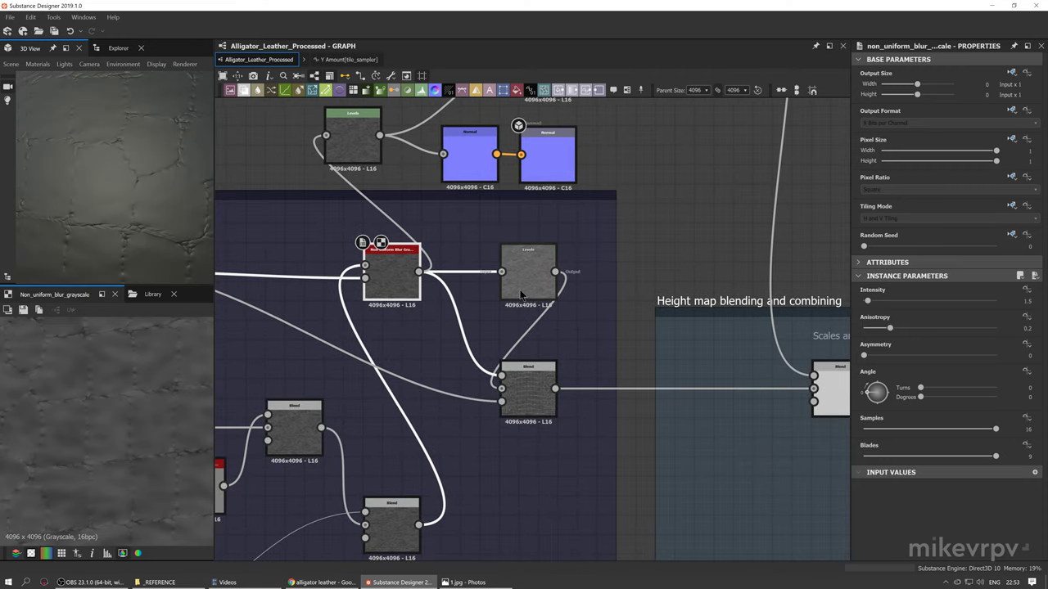
{"action": "double_click", "coordinate": [525, 280]}
{"action": "left_click_drag", "start_coordinate": [560, 271], "coordinate": [327, 136]}
{"action": "left_click", "coordinate": [672, 244]}
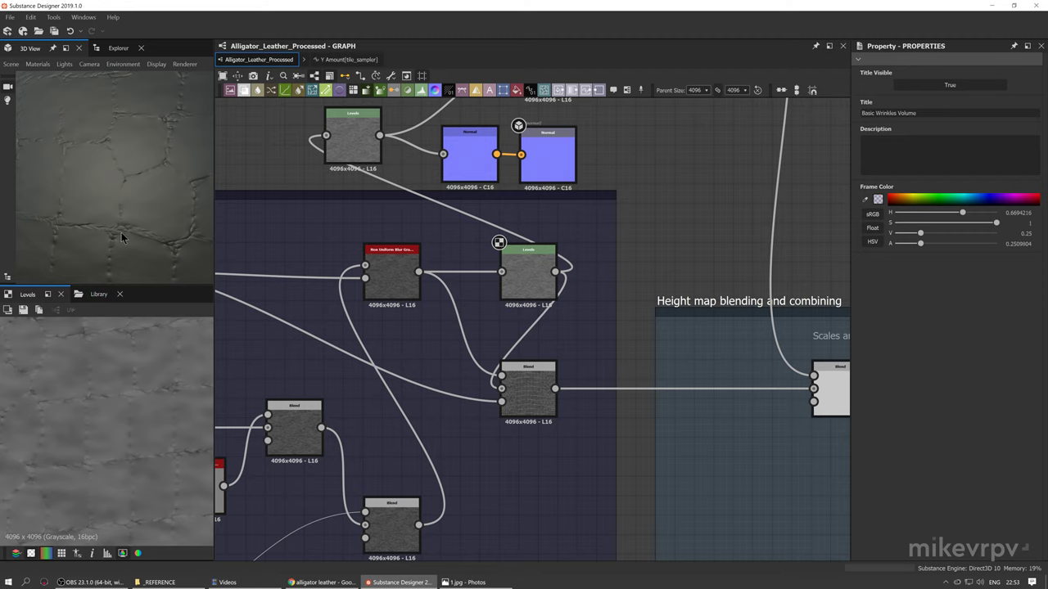
Compare the Copy Blend's result with its Levels background and Non Uniform Blur Grayscale foreground in the 2D view
{"action": "left_click", "coordinate": [538, 389]}
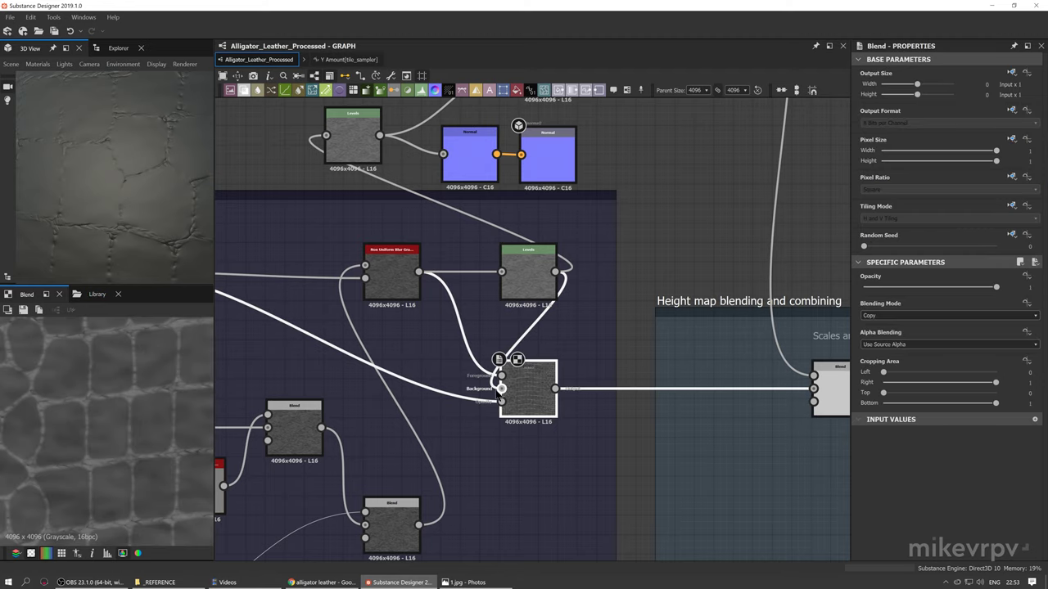
{"action": "left_click", "coordinate": [527, 274]}
{"action": "middle_click_drag", "start_coordinate": [526, 387], "coordinate": [623, 387]}
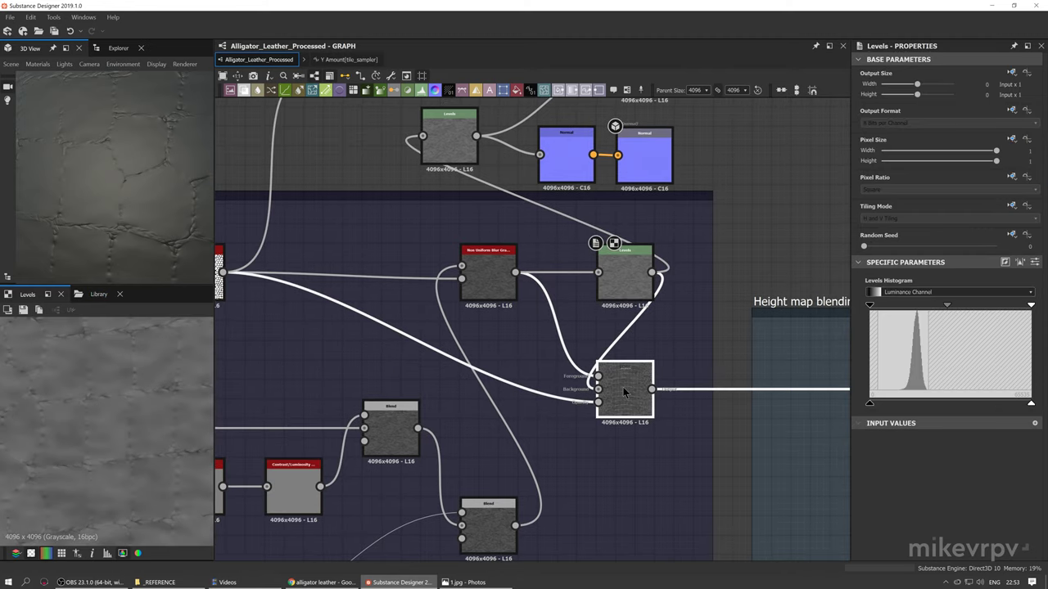
{"action": "left_click", "coordinate": [623, 387]}
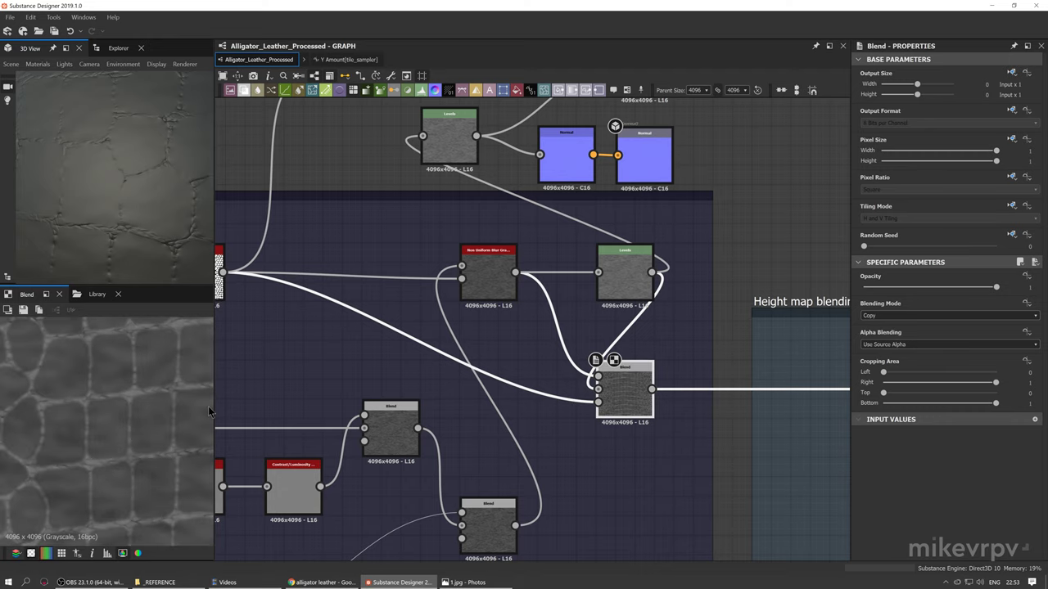
{"action": "left_click", "coordinate": [636, 279]}
{"action": "double_click", "coordinate": [495, 275]}
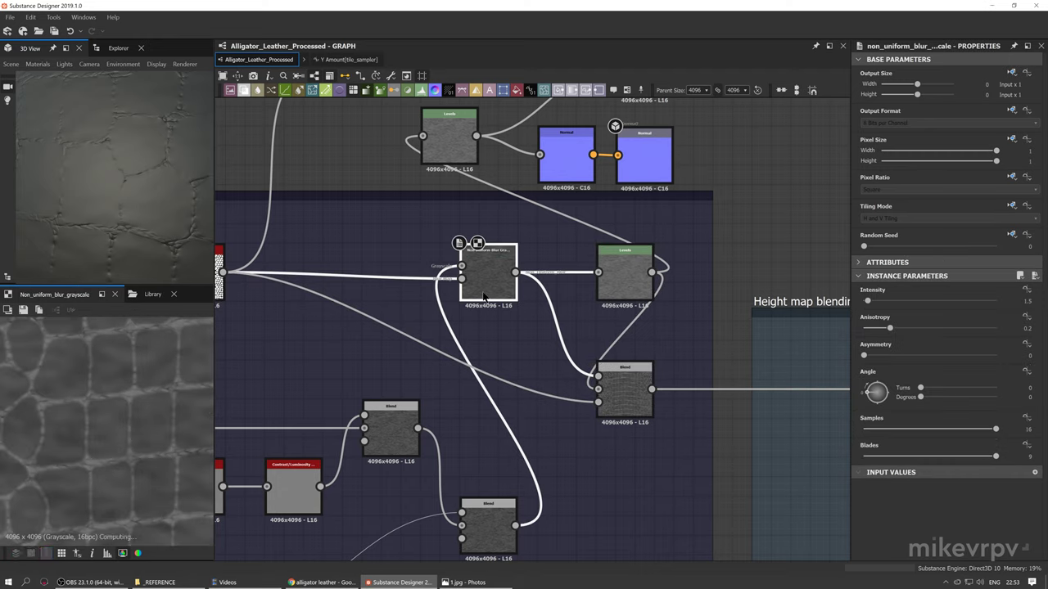
{"action": "middle_click_drag", "start_coordinate": [504, 269], "coordinate": [513, 279]}
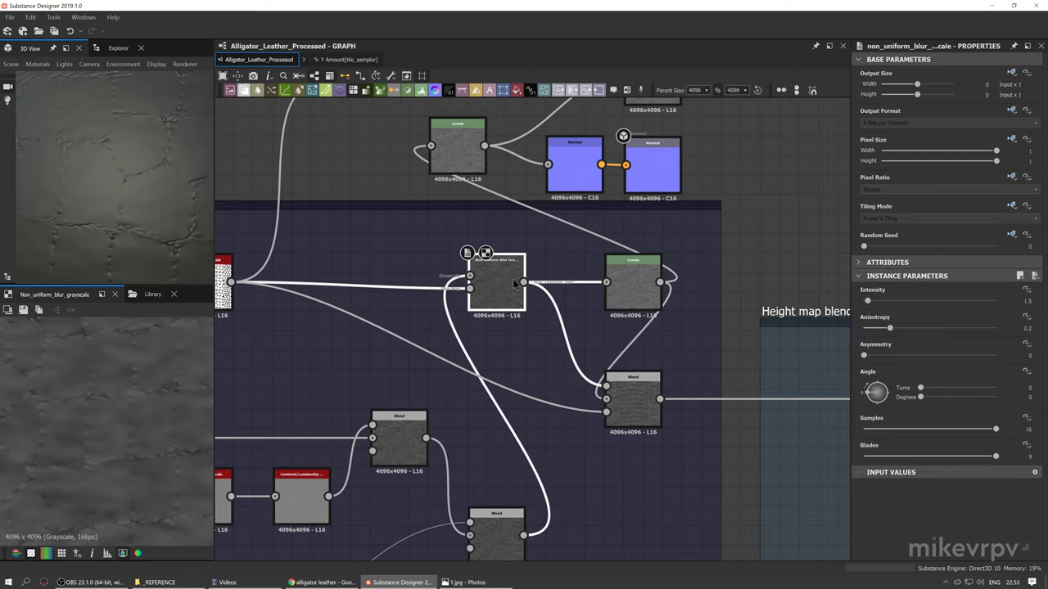
Check the Blur HQ Grayscale scales mask that feeds the Copy Blend's opacity input
{"action": "left_click", "coordinate": [630, 279]}
{"action": "double_click", "coordinate": [629, 417]}
{"action": "double_click", "coordinate": [606, 412]}
{"action": "middle_click_drag", "start_coordinate": [277, 314], "coordinate": [306, 317]}
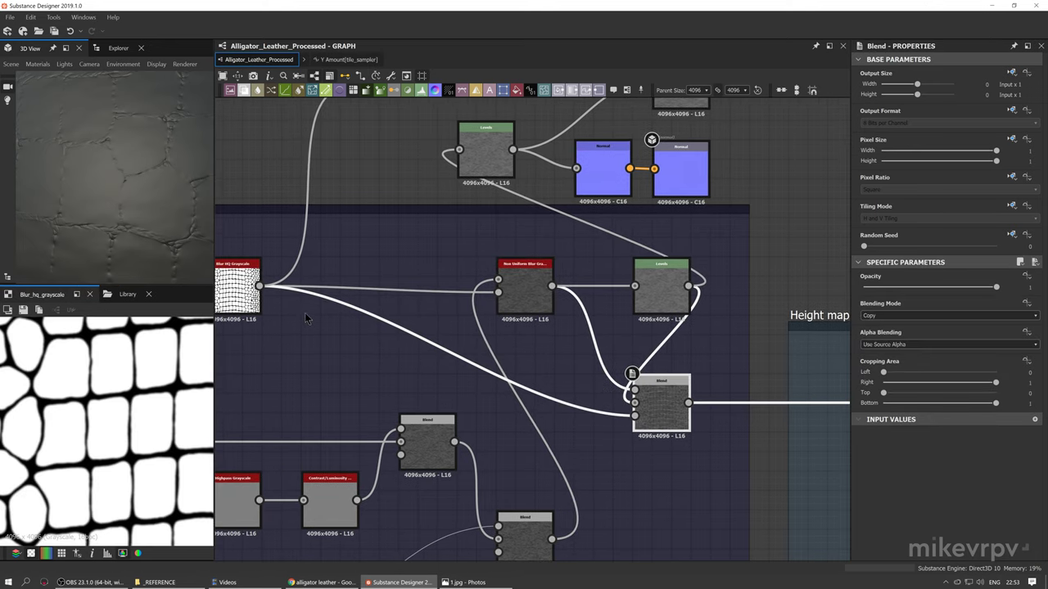
{"action": "middle_click_drag", "start_coordinate": [543, 399], "coordinate": [493, 417]}
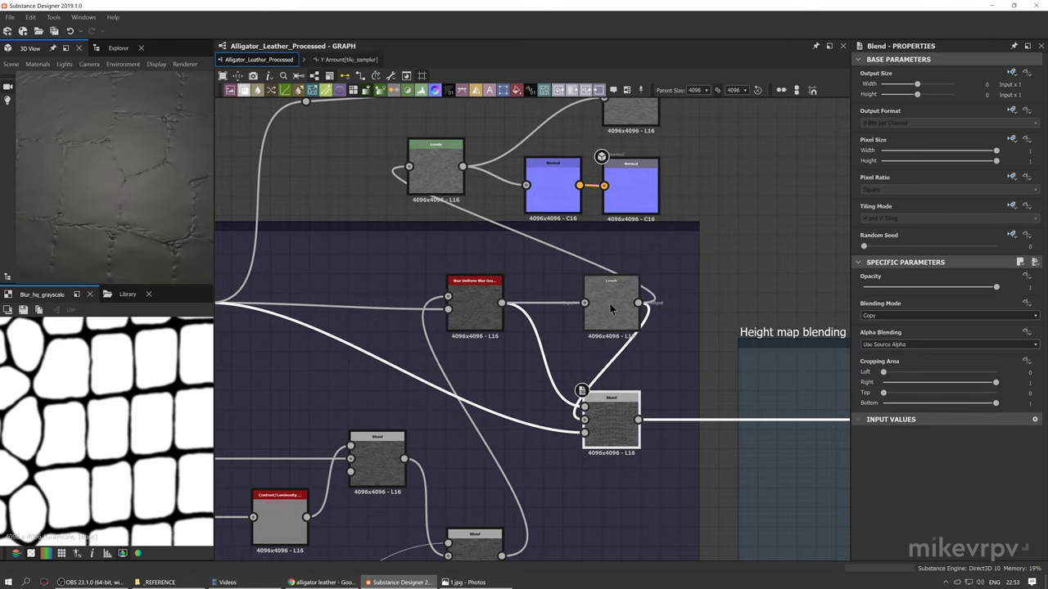
Recheck the brightened Levels result and connect the Copy Blend's output to the preview Levels node
{"action": "left_click", "coordinate": [612, 304]}
{"action": "double_click", "coordinate": [610, 307]}
{"action": "left_click", "coordinate": [612, 413]}
{"action": "left_click_drag", "start_coordinate": [638, 419], "coordinate": [381, 191]}
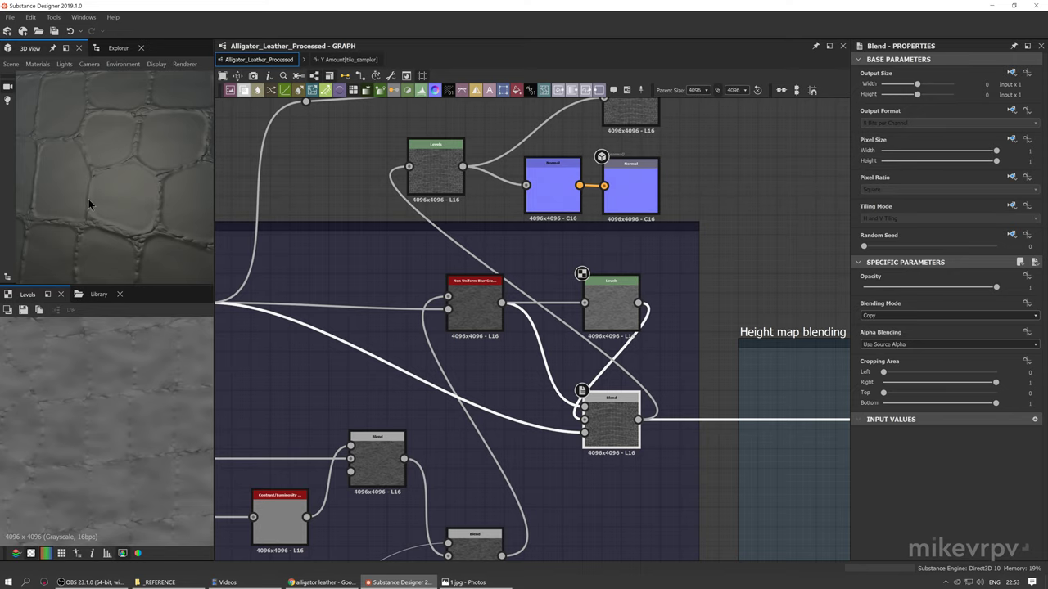
Disconnect the Copy Blend's output from the preview Levels node
{"action": "left_click", "coordinate": [376, 180]}
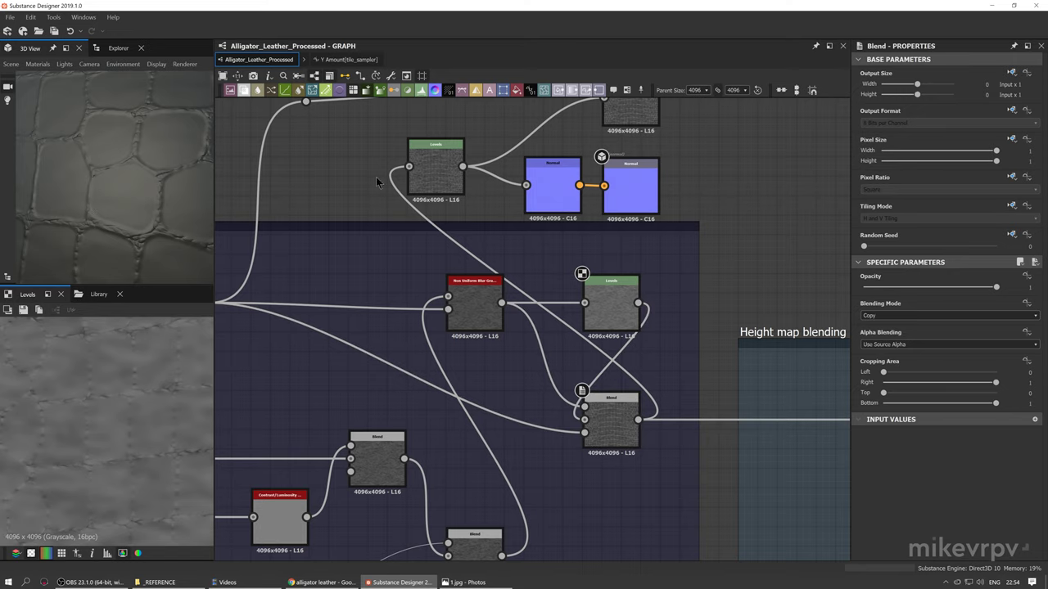
{"action": "left_click", "coordinate": [421, 220]}
{"action": "key", "text": "Delete"}
Move the preview Levels, Normal and output nodes together to the empty area above the Height map blending and combining frame
{"action": "middle_click_drag", "start_coordinate": [495, 158], "coordinate": [420, 207]}
{"action": "scroll", "coordinate": [419, 207], "scroll_direction": "down", "scroll_amount": 1}
{"action": "left_click_drag", "start_coordinate": [594, 178], "coordinate": [658, 248]}
{"action": "middle_click_drag", "start_coordinate": [658, 248], "coordinate": [477, 237]}
{"action": "left_click_drag", "start_coordinate": [491, 231], "coordinate": [636, 256]}
Display the last Blend of the Height map blending and combining frame in the 2D view and show the whole plane in the 3D view
{"action": "middle_click_drag", "start_coordinate": [606, 282], "coordinate": [601, 243]}
{"action": "middle_click_drag", "start_coordinate": [396, 292], "coordinate": [320, 237]}
{"action": "scroll", "coordinate": [320, 236], "scroll_direction": "down", "scroll_amount": 2}
{"action": "middle_click_drag", "start_coordinate": [479, 276], "coordinate": [468, 308]}
{"action": "scroll", "coordinate": [402, 284], "scroll_direction": "down", "scroll_amount": 1}
{"action": "scroll", "coordinate": [551, 311], "scroll_direction": "up", "scroll_amount": 2}
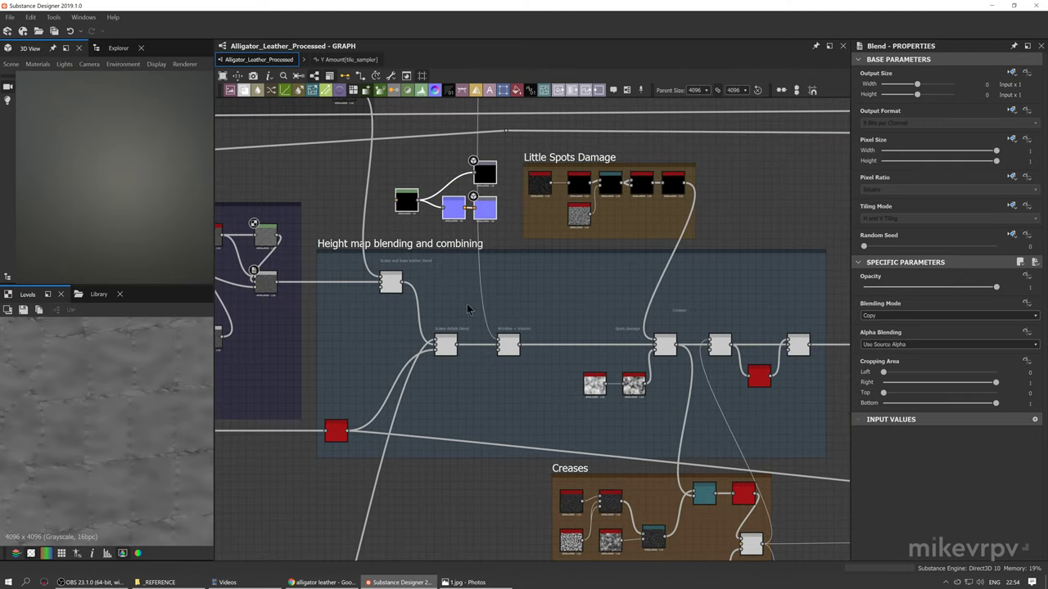
{"action": "double_click", "coordinate": [798, 345]}
{"action": "scroll", "coordinate": [381, 274], "scroll_direction": "up", "scroll_amount": 1}
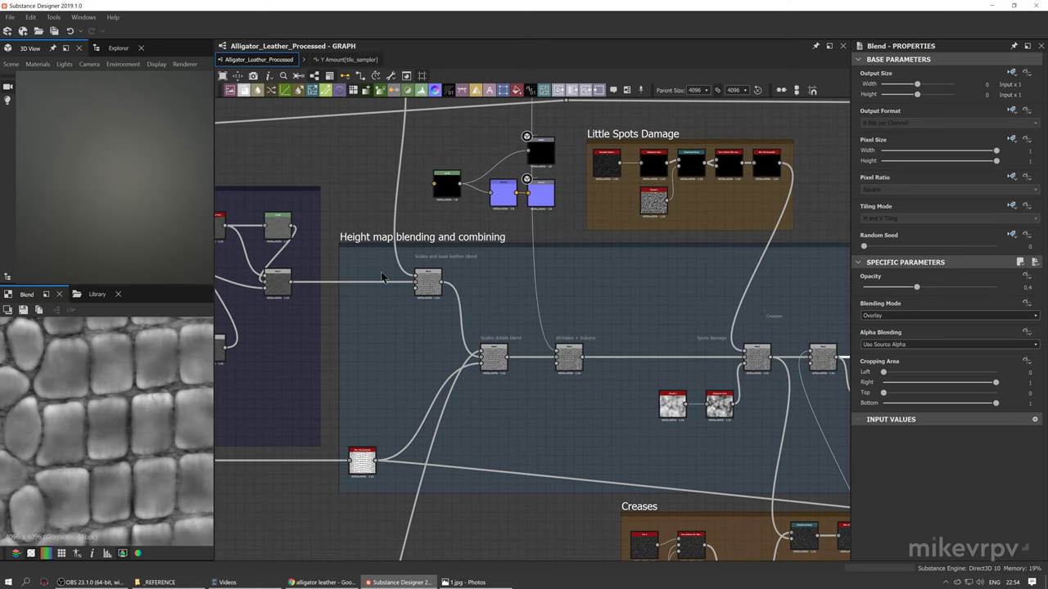
{"action": "middle_click_drag", "start_coordinate": [381, 274], "coordinate": [456, 272]}
{"action": "scroll", "coordinate": [456, 272], "scroll_direction": "up", "scroll_amount": 1}
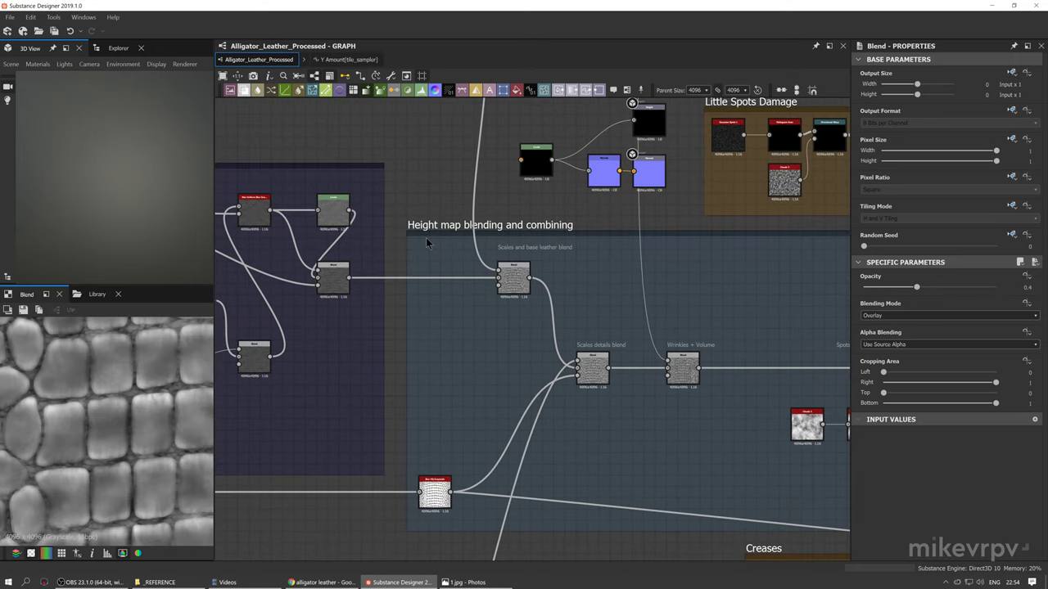
{"action": "scroll", "coordinate": [57, 204], "scroll_direction": "down", "scroll_amount": 3}
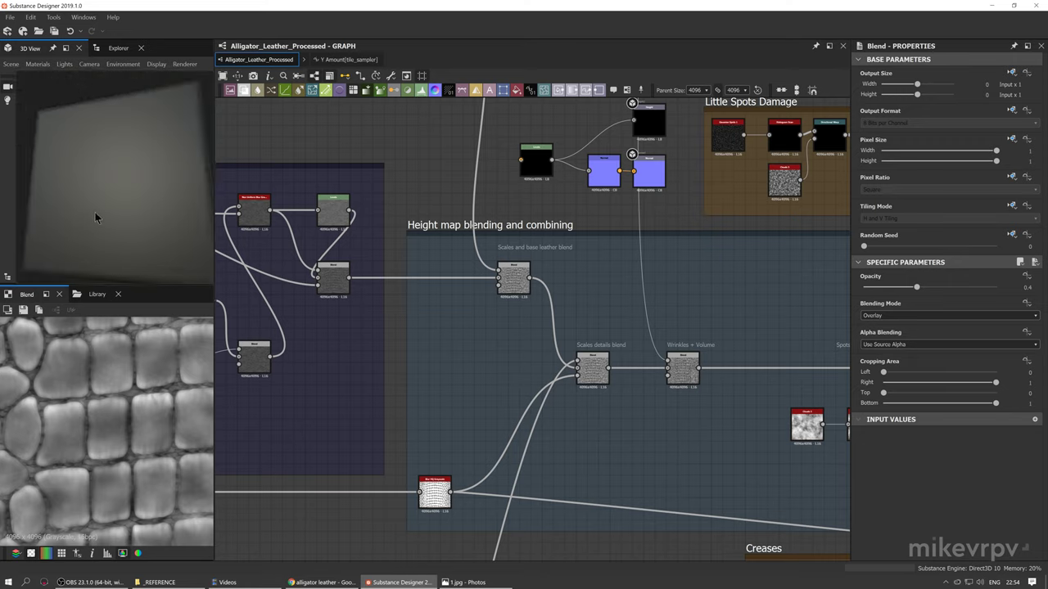
{"action": "left_click_drag", "start_coordinate": [95, 212], "coordinate": [136, 208]}
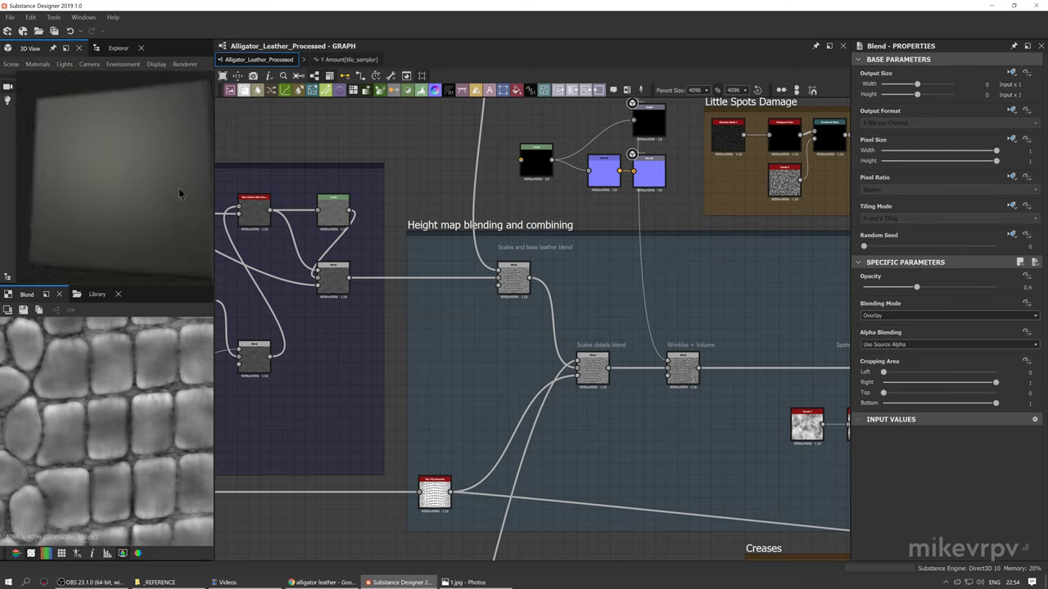
Display the Scales and base leather blend node's result and look at its inputs
{"action": "middle_click_drag", "start_coordinate": [480, 237], "coordinate": [524, 280]}
{"action": "left_click", "coordinate": [557, 323]}
{"action": "scroll", "coordinate": [557, 336], "scroll_direction": "up", "scroll_amount": 2}
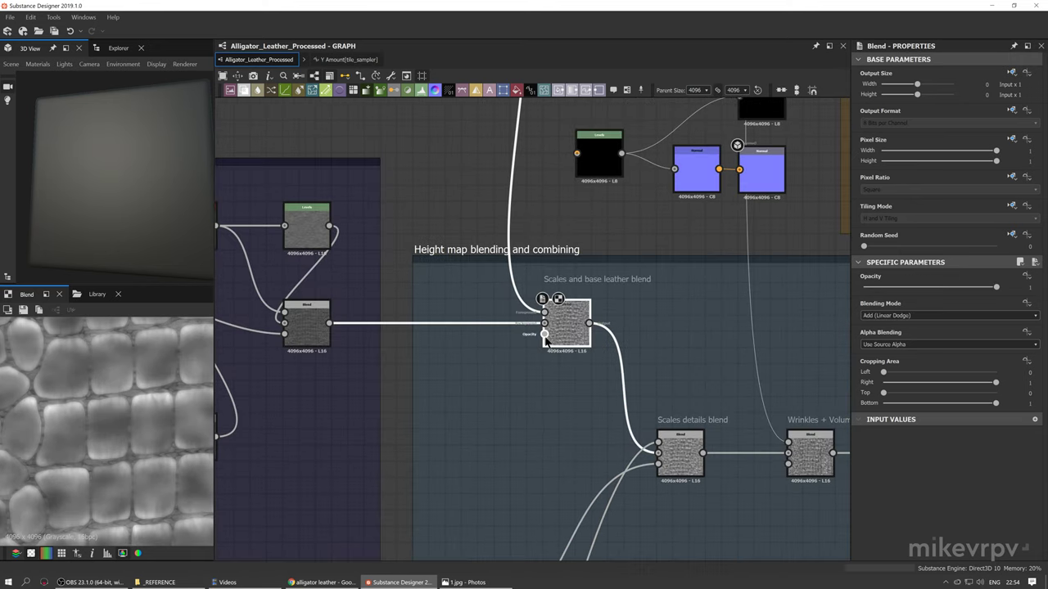
Examine the Copy Blend of wrinkles that feeds the Scales and base leather blend and trace that blend's other input upstream
{"action": "middle_click_drag", "start_coordinate": [558, 340], "coordinate": [585, 355]}
{"action": "double_click", "coordinate": [333, 343]}
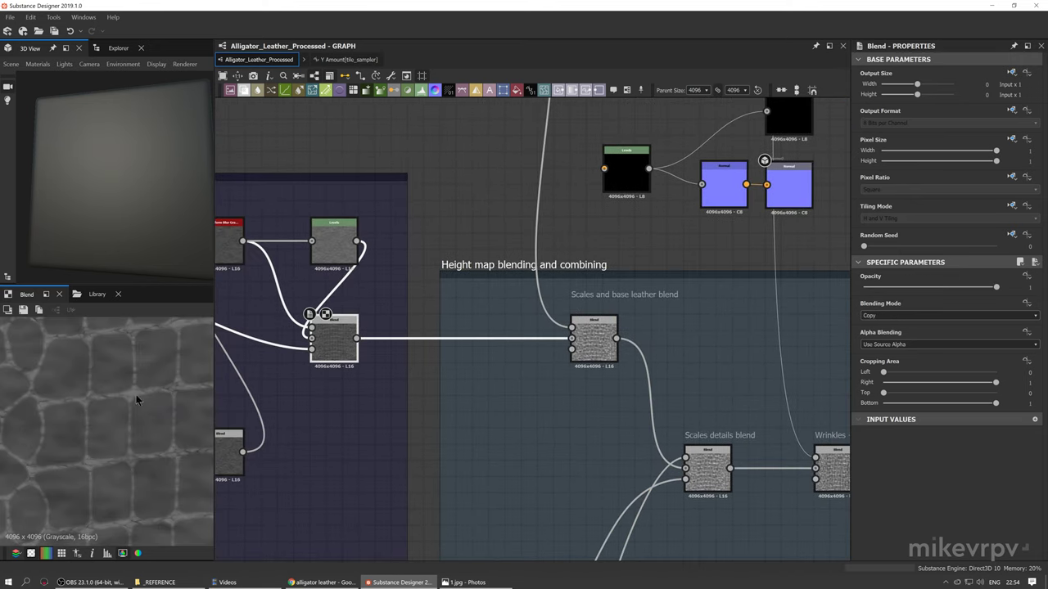
{"action": "scroll", "coordinate": [120, 384], "scroll_direction": "up", "scroll_amount": 3}
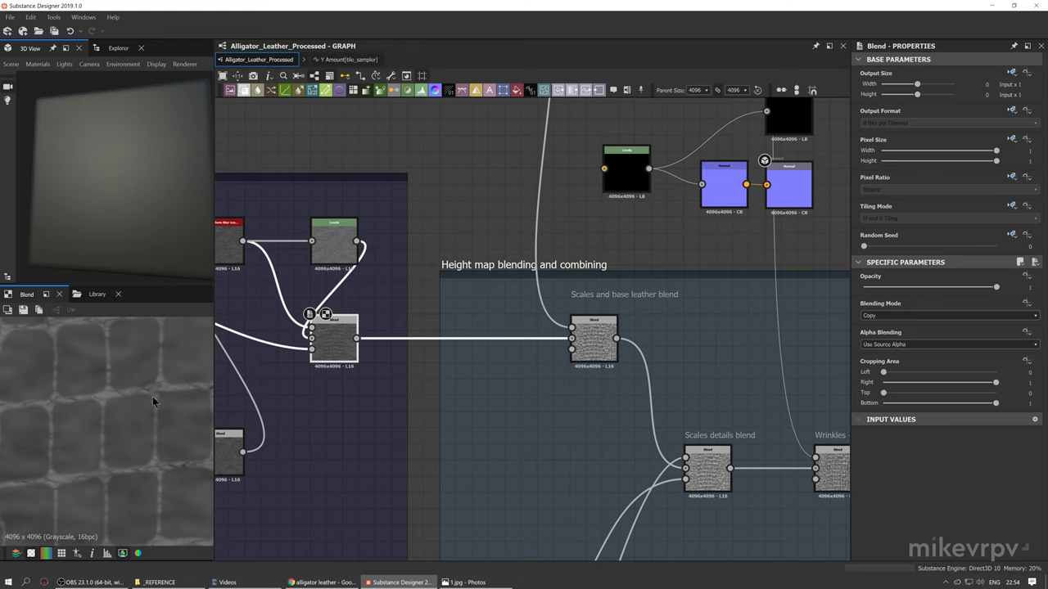
{"action": "scroll", "coordinate": [153, 402], "scroll_direction": "down", "scroll_amount": 2}
{"action": "middle_click_drag", "start_coordinate": [141, 412], "coordinate": [96, 433]}
{"action": "scroll", "coordinate": [541, 295], "scroll_direction": "down", "scroll_amount": 3}
{"action": "middle_click_drag", "start_coordinate": [558, 192], "coordinate": [545, 337]}
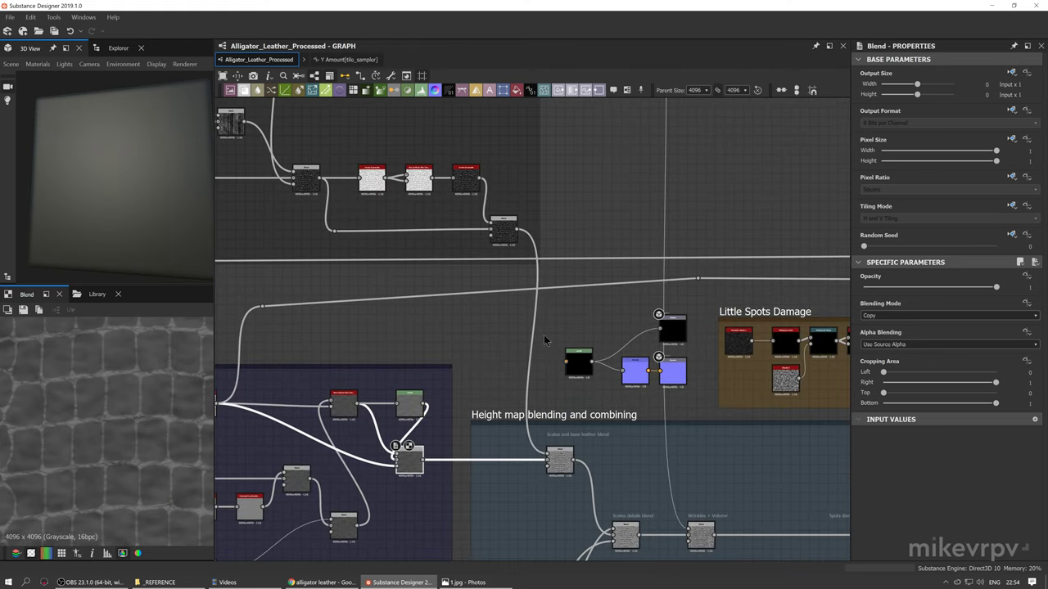
Preview the Max (Lighten) scales blend above the height map frame and the "Scales and base leather blend" node
{"action": "double_click", "coordinate": [495, 233]}
{"action": "scroll", "coordinate": [158, 419], "scroll_direction": "up", "scroll_amount": 2}
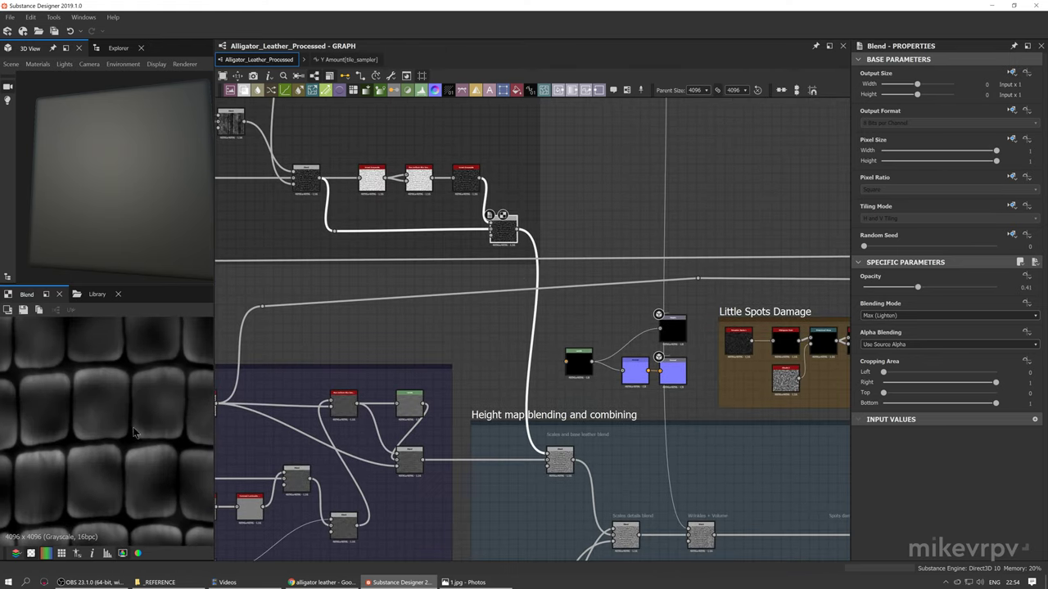
{"action": "scroll", "coordinate": [533, 350], "scroll_direction": "down", "scroll_amount": 4}
{"action": "middle_click_drag", "start_coordinate": [455, 282], "coordinate": [636, 333]}
{"action": "middle_click_drag", "start_coordinate": [497, 306], "coordinate": [357, 234]}
{"action": "scroll", "coordinate": [582, 422], "scroll_direction": "up", "scroll_amount": 5}
{"action": "double_click", "coordinate": [596, 358]}
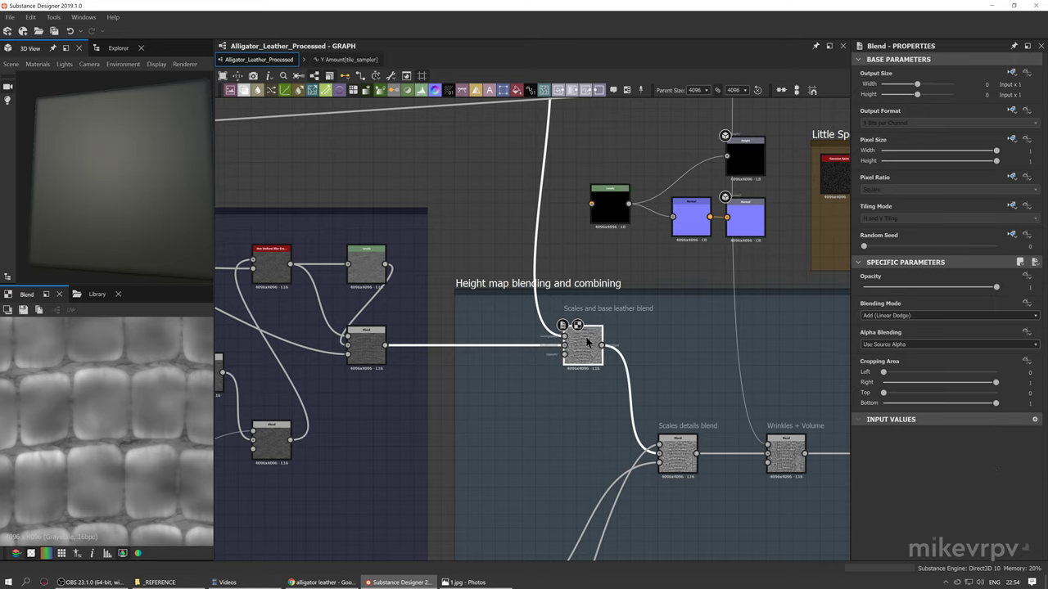
Connect the "Scales and base leather blend" output to the Levels node and examine the resulting surface up close in 3D
{"action": "left_click_drag", "start_coordinate": [601, 345], "coordinate": [591, 204]}
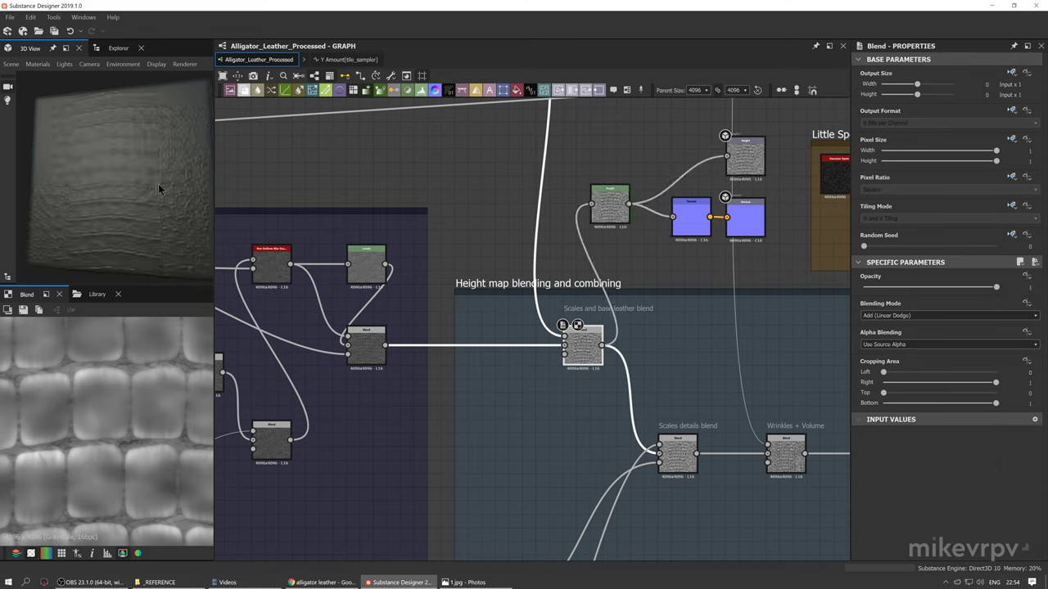
{"action": "scroll", "coordinate": [135, 196], "scroll_direction": "down", "scroll_amount": 2}
{"action": "scroll", "coordinate": [138, 205], "scroll_direction": "up", "scroll_amount": 8}
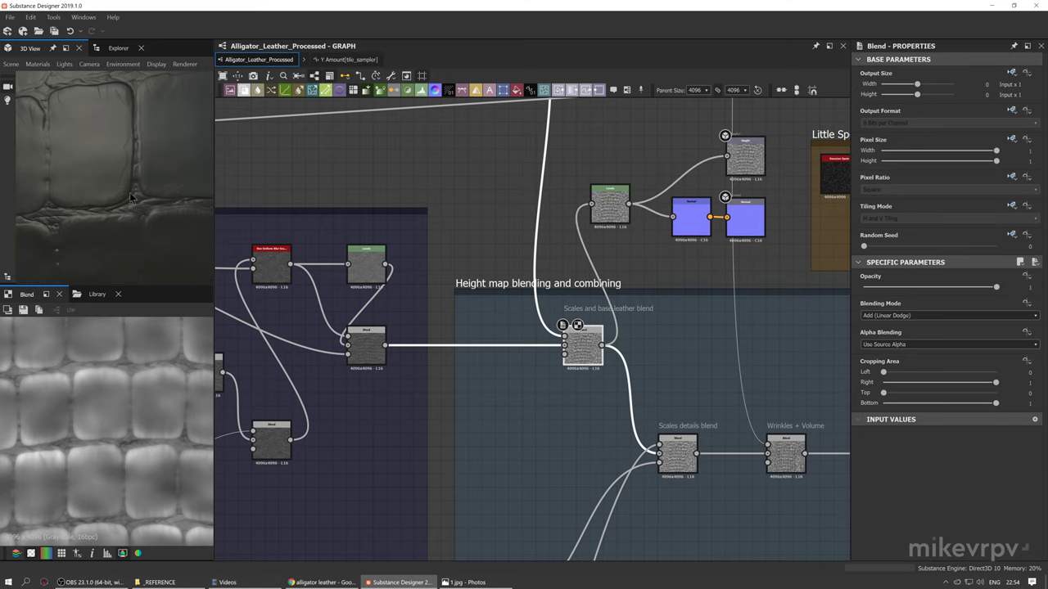
{"action": "scroll", "coordinate": [126, 194], "scroll_direction": "down", "scroll_amount": 3}
{"action": "scroll", "coordinate": [130, 181], "scroll_direction": "up", "scroll_amount": 5}
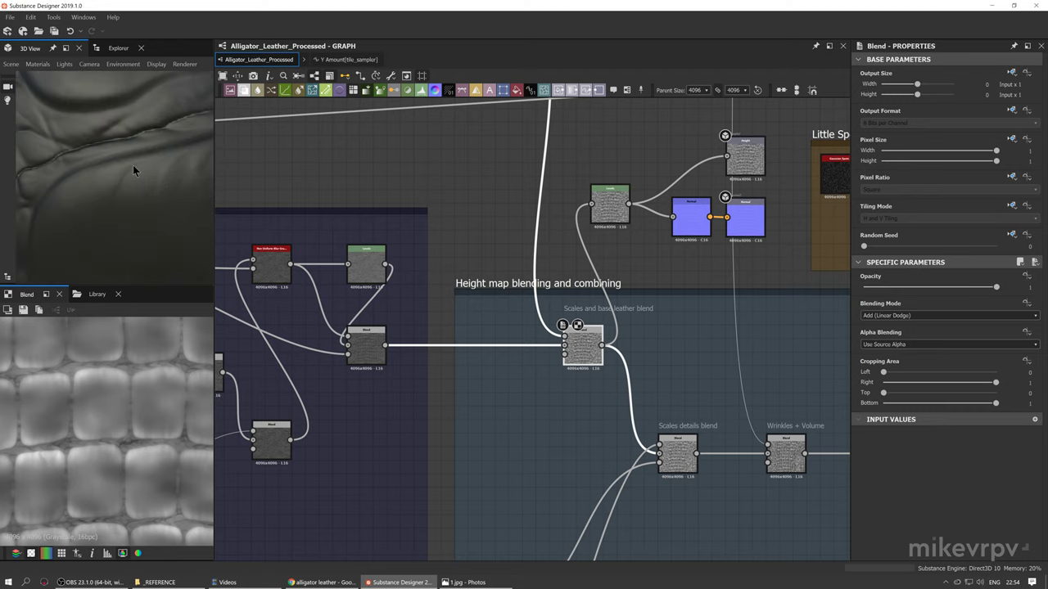
{"action": "scroll", "coordinate": [136, 170], "scroll_direction": "down", "scroll_amount": 5}
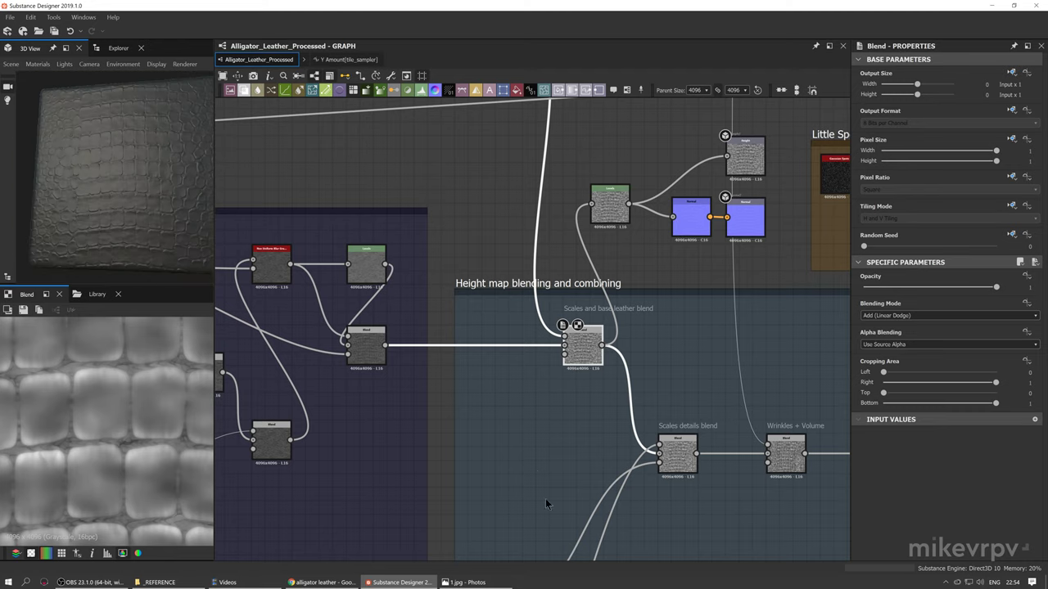
Switch to Photos and browse the alligator leather references 1.jpg to 4.jpg from the _REFERENCE folder, examining the small details along the scale edges
{"action": "left_click", "coordinate": [465, 582]}
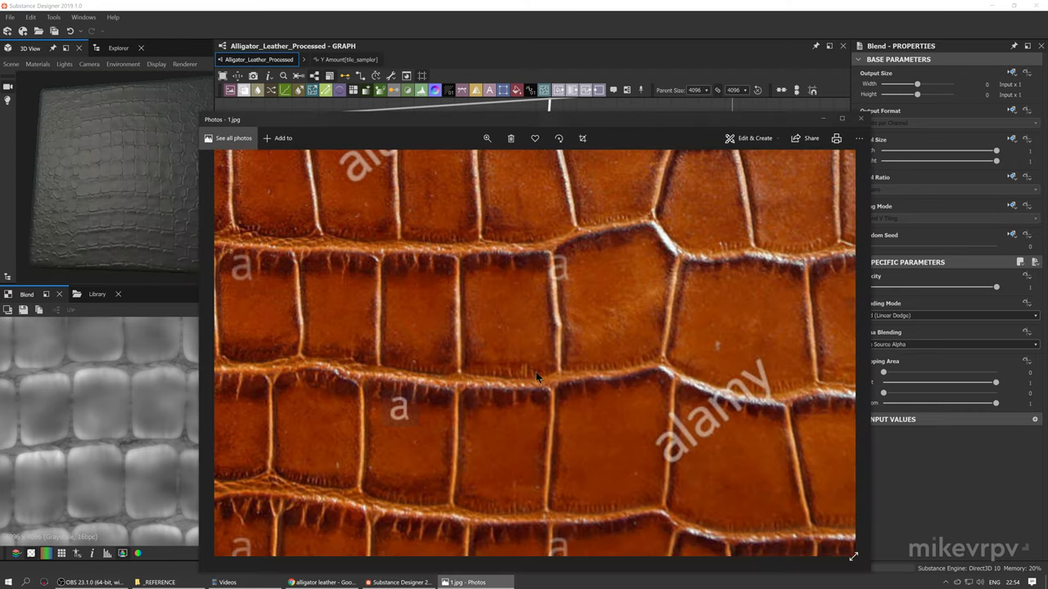
{"action": "left_click", "coordinate": [860, 118]}
{"action": "left_click", "coordinate": [167, 582]}
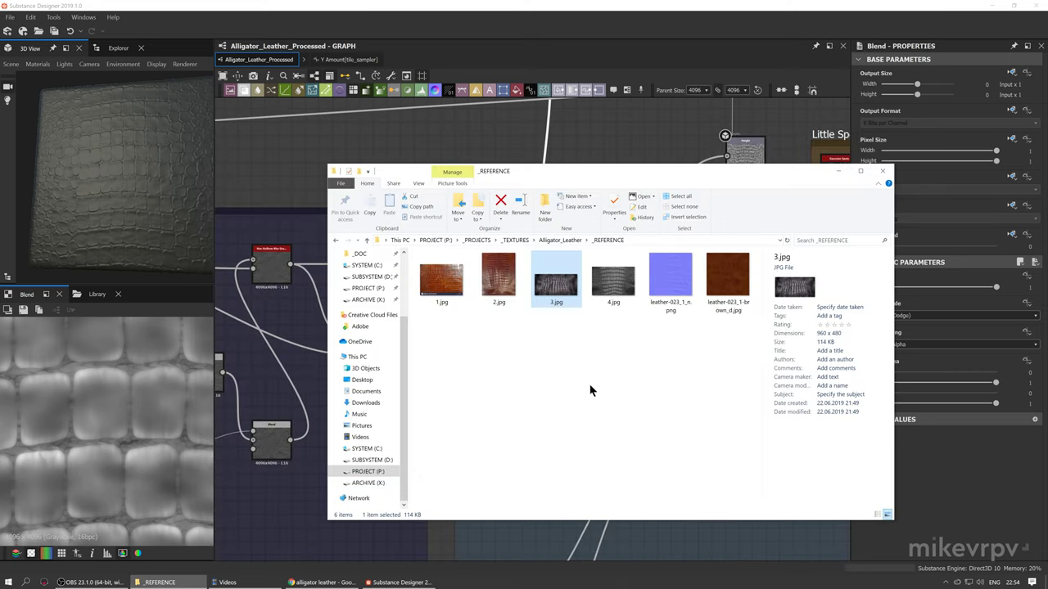
{"action": "double_click", "coordinate": [500, 282]}
{"action": "key", "text": "Left"}
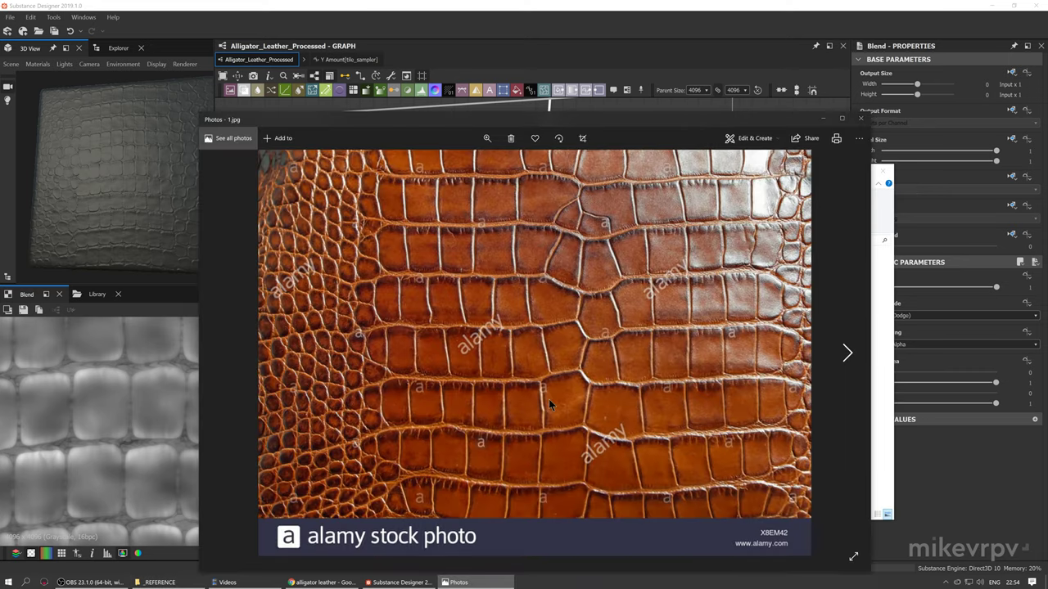
{"action": "key", "text": "Right"}
{"action": "key", "text": "Left"}
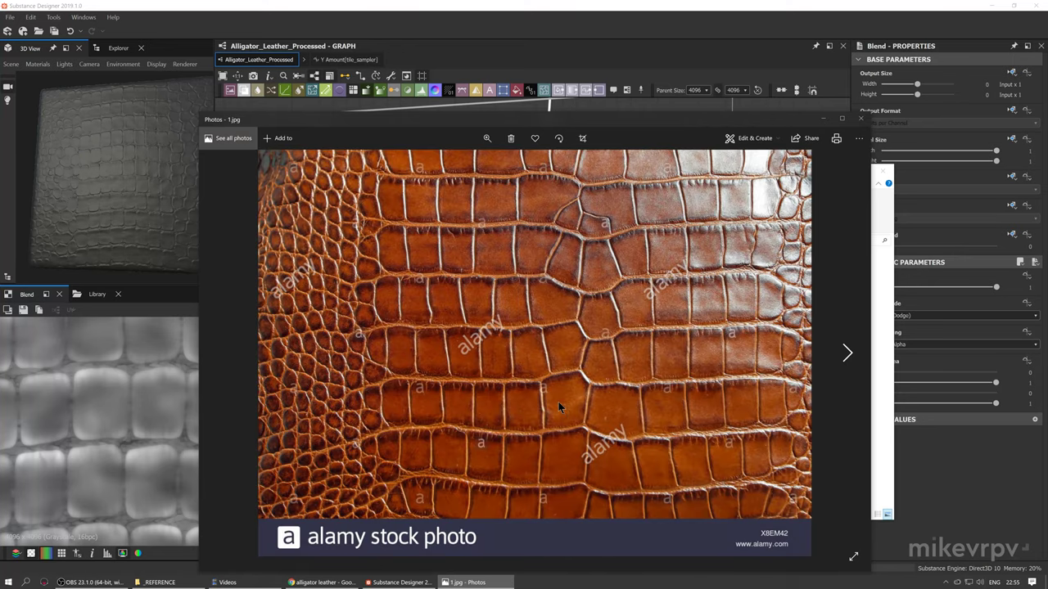
{"action": "key", "text": "Right"}
{"action": "key", "text": "Right"}
{"action": "key", "text": "Right"}
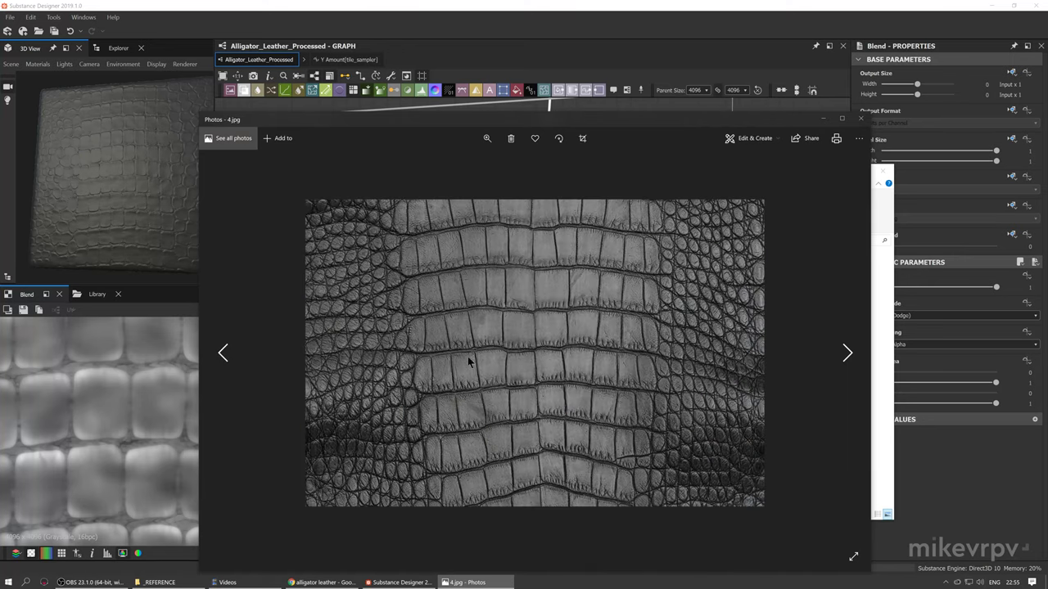
Return to Substance Designer and examine the scale edges on the 3D model up close and at a distance
{"action": "left_click", "coordinate": [79, 187]}
{"action": "scroll", "coordinate": [86, 188], "scroll_direction": "up", "scroll_amount": 6}
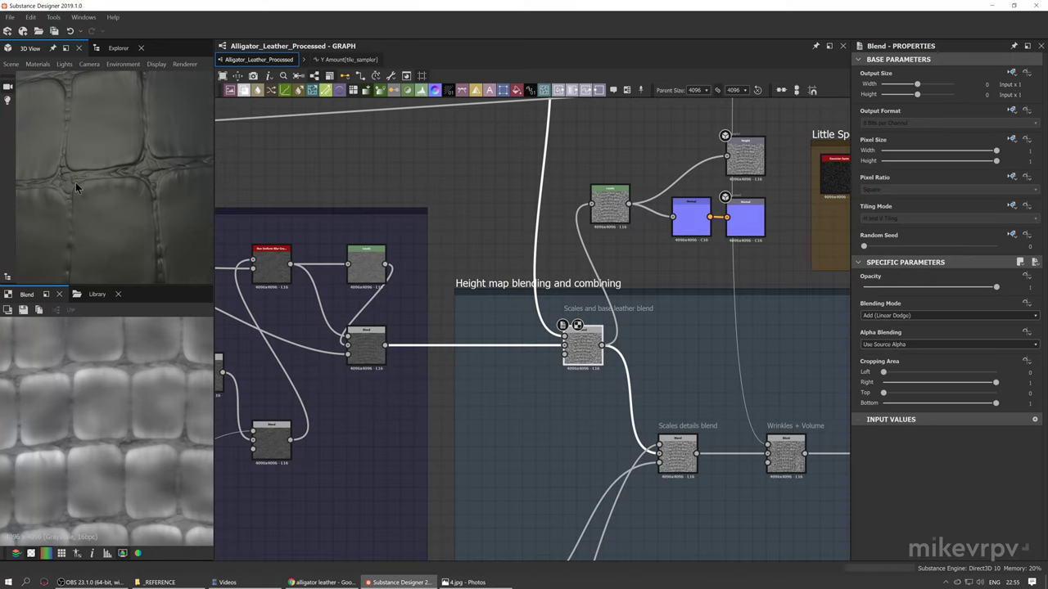
{"action": "scroll", "coordinate": [115, 189], "scroll_direction": "down", "scroll_amount": 8}
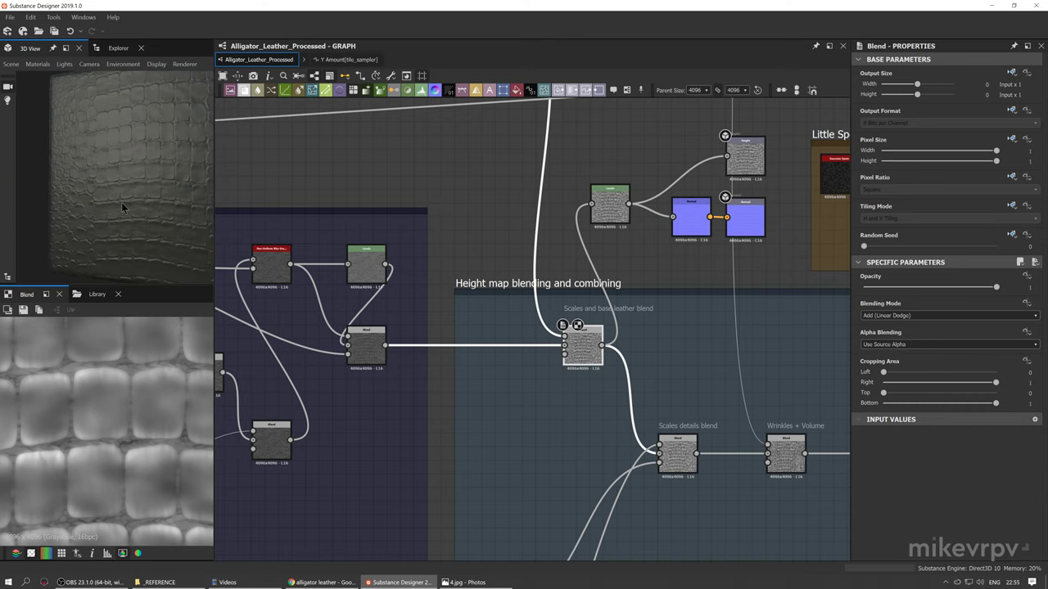
{"action": "left_click_drag", "start_coordinate": [118, 196], "coordinate": [127, 226]}
Disconnect the "Scales and base leather blend" node from the Levels node
{"action": "middle_click_drag", "start_coordinate": [591, 255], "coordinate": [574, 304]}
{"action": "left_click", "coordinate": [574, 304]}
{"action": "scroll", "coordinate": [594, 303], "scroll_direction": "down", "scroll_amount": 2}
{"action": "scroll", "coordinate": [594, 305], "scroll_direction": "down", "scroll_amount": 4}
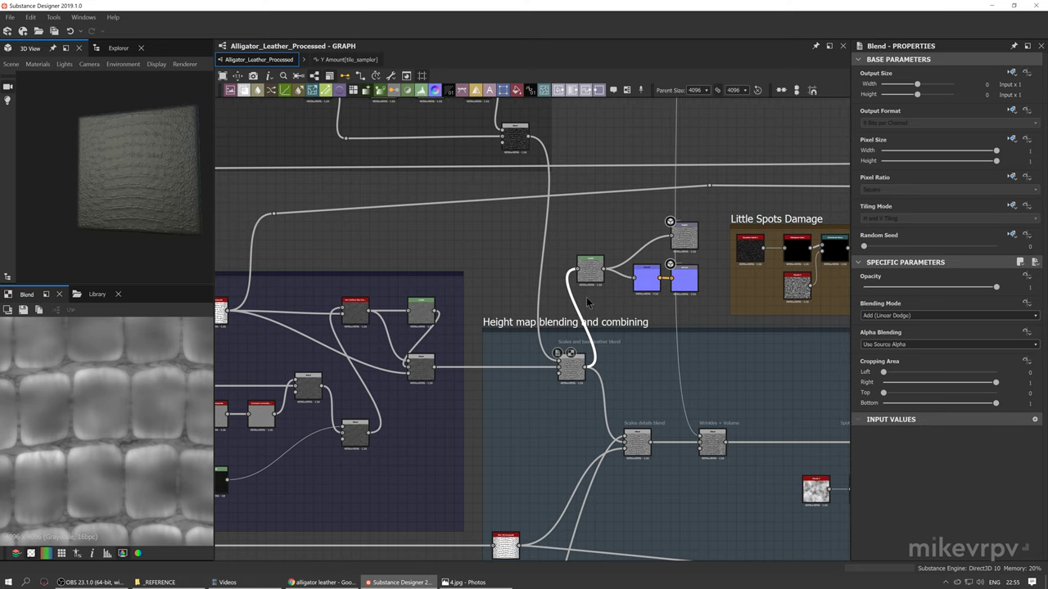
{"action": "middle_click_drag", "start_coordinate": [558, 291], "coordinate": [555, 317]}
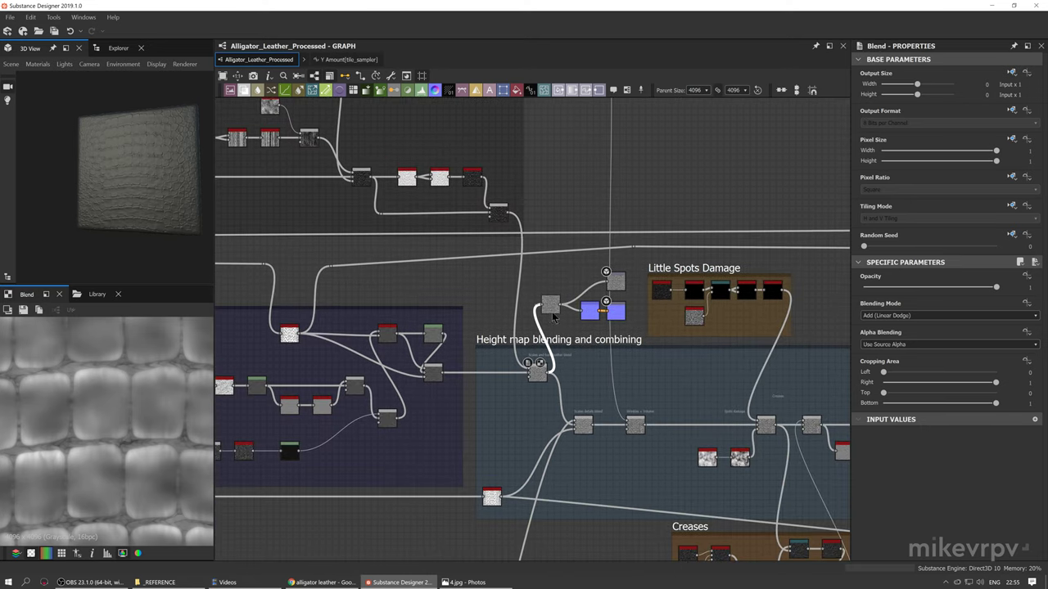
{"action": "scroll", "coordinate": [538, 352], "scroll_direction": "up", "scroll_amount": 6}
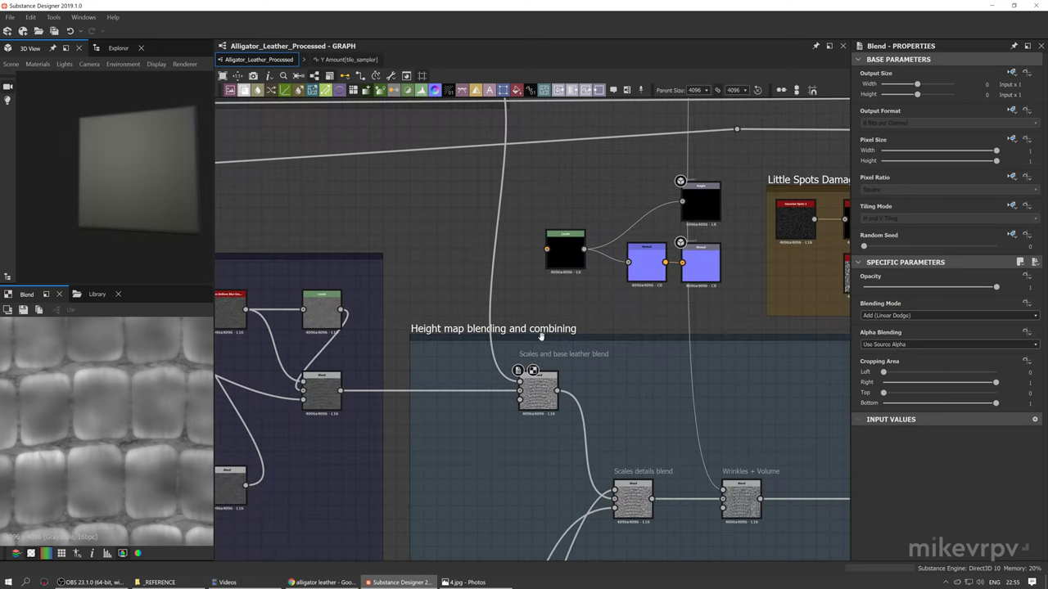
{"action": "middle_click_drag", "start_coordinate": [536, 347], "coordinate": [509, 311]}
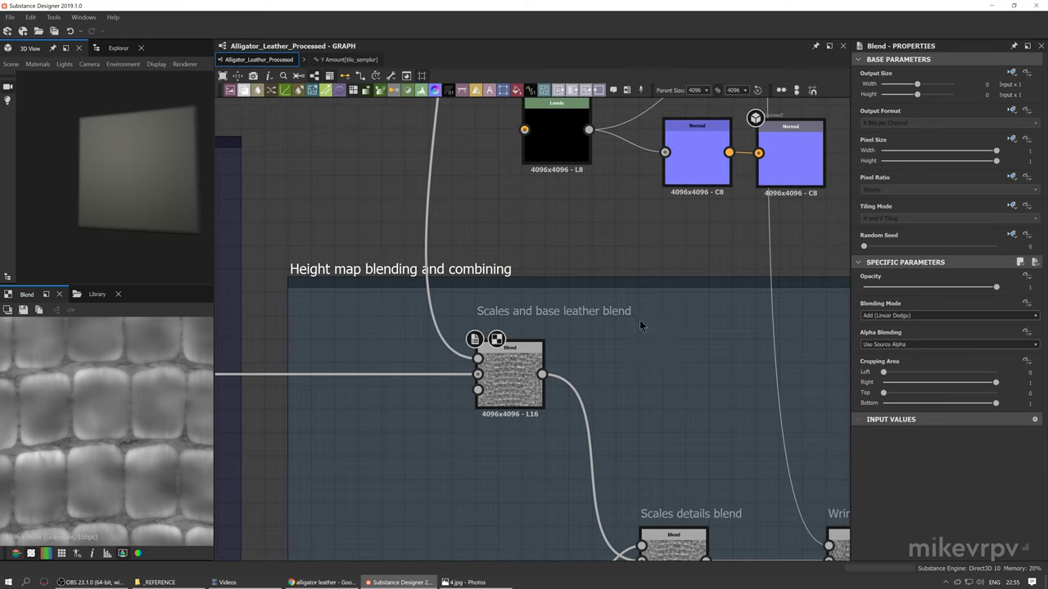
Trace the input of the "Scales details blend" back to the Scales Little Details frame and examine its node chain
{"action": "middle_click_drag", "start_coordinate": [593, 315], "coordinate": [578, 267]}
{"action": "scroll", "coordinate": [583, 339], "scroll_direction": "down", "scroll_amount": 4}
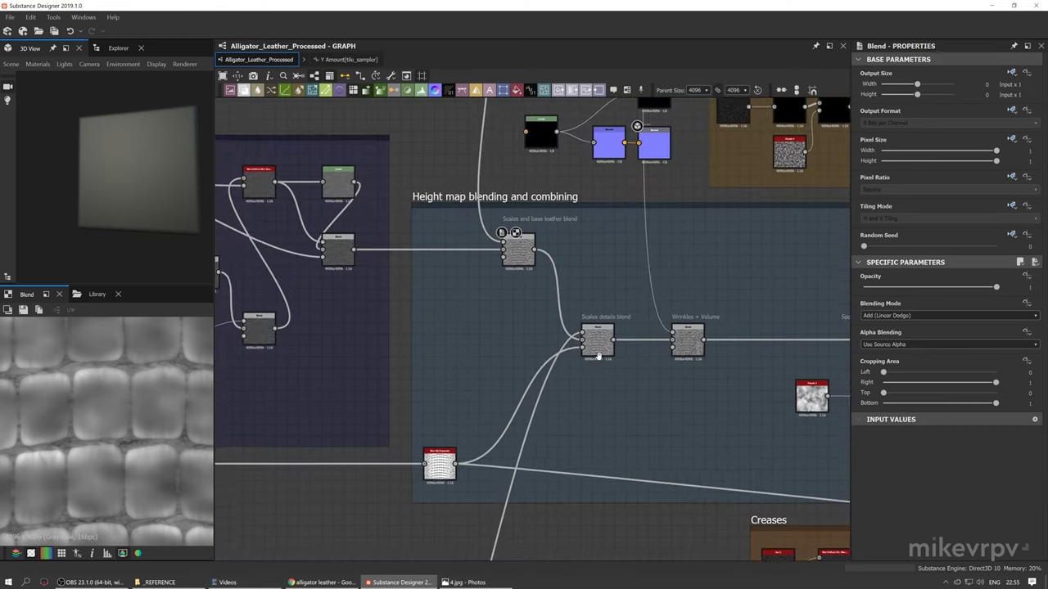
{"action": "middle_click_drag", "start_coordinate": [598, 356], "coordinate": [630, 328]}
{"action": "scroll", "coordinate": [596, 365], "scroll_direction": "down", "scroll_amount": 1}
{"action": "middle_click_drag", "start_coordinate": [501, 409], "coordinate": [564, 339]}
{"action": "scroll", "coordinate": [564, 342], "scroll_direction": "down", "scroll_amount": 3}
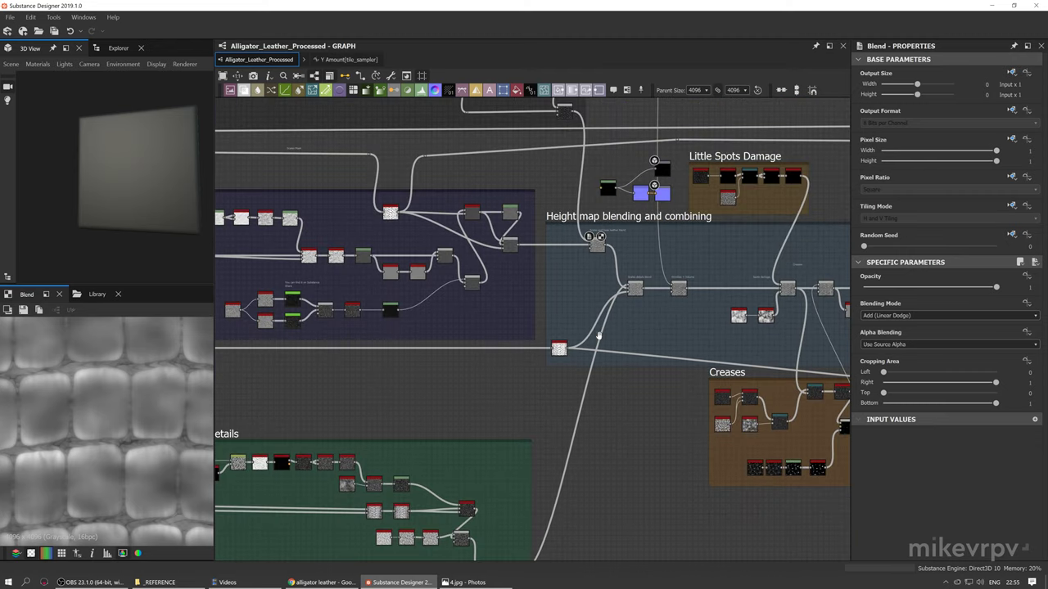
{"action": "middle_click_drag", "start_coordinate": [495, 385], "coordinate": [613, 329]}
{"action": "scroll", "coordinate": [592, 332], "scroll_direction": "down", "scroll_amount": 1}
{"action": "scroll", "coordinate": [610, 327], "scroll_direction": "down", "scroll_amount": 2}
{"action": "middle_click_drag", "start_coordinate": [520, 309], "coordinate": [465, 326]}
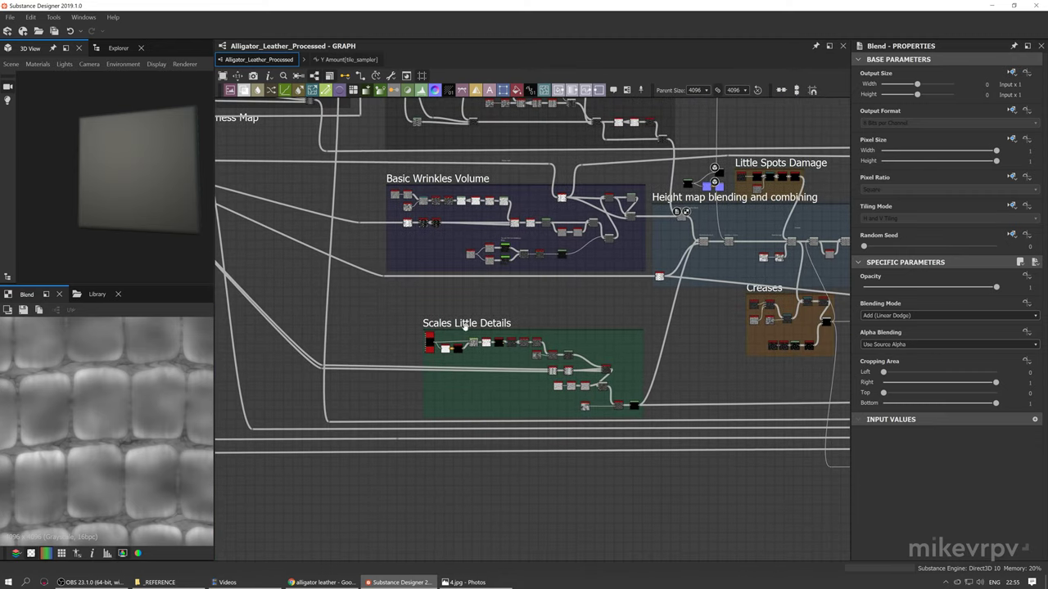
{"action": "scroll", "coordinate": [455, 324], "scroll_direction": "up", "scroll_amount": 2}
{"action": "left_click", "coordinate": [442, 323]}
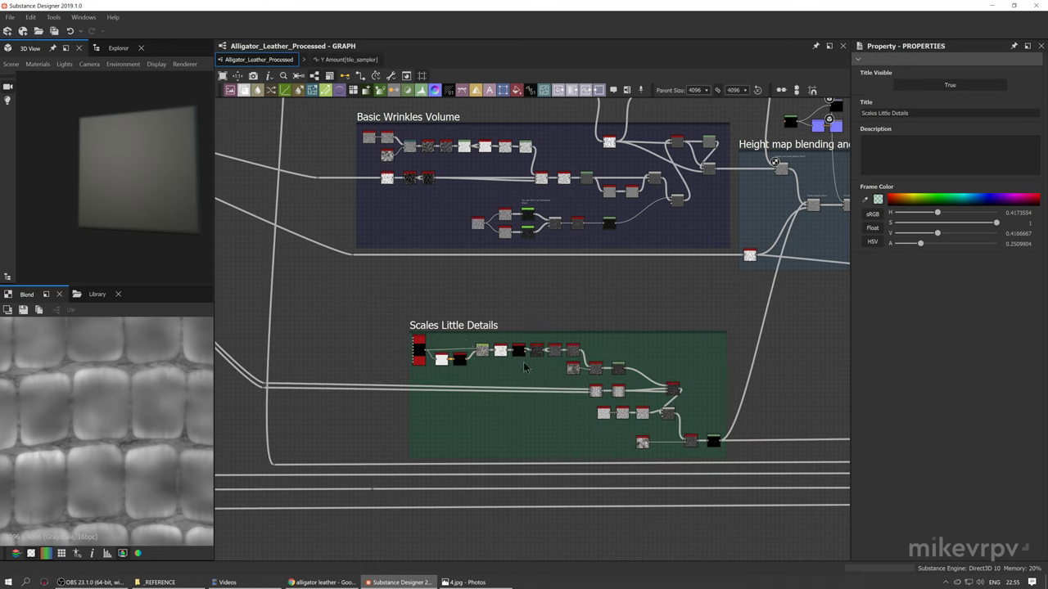
{"action": "scroll", "coordinate": [469, 344], "scroll_direction": "up", "scroll_amount": 2}
{"action": "middle_click_drag", "start_coordinate": [470, 347], "coordinate": [442, 330]}
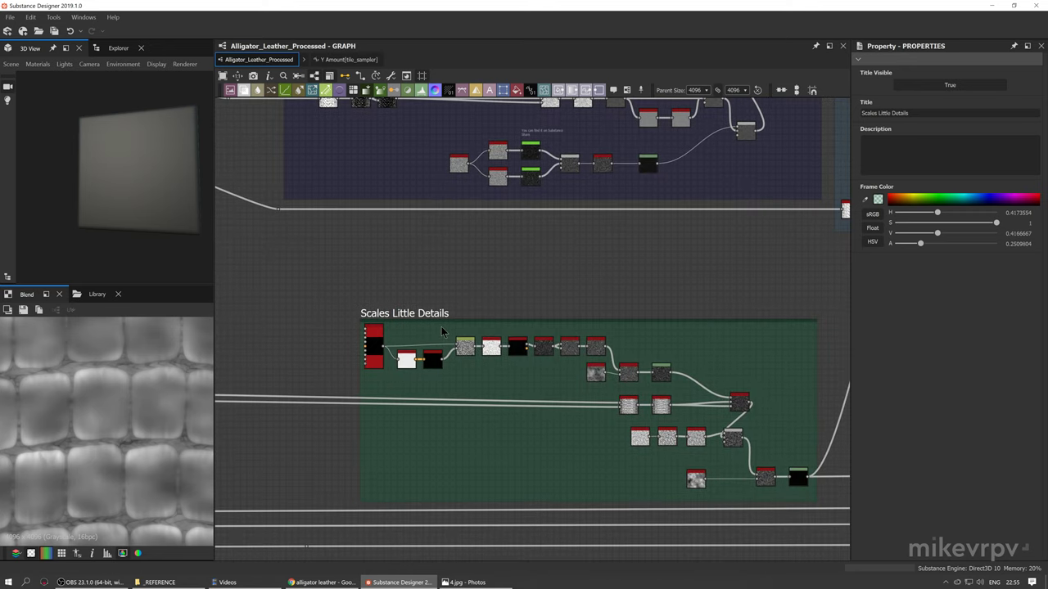
{"action": "middle_click_drag", "start_coordinate": [498, 308], "coordinate": [463, 294]}
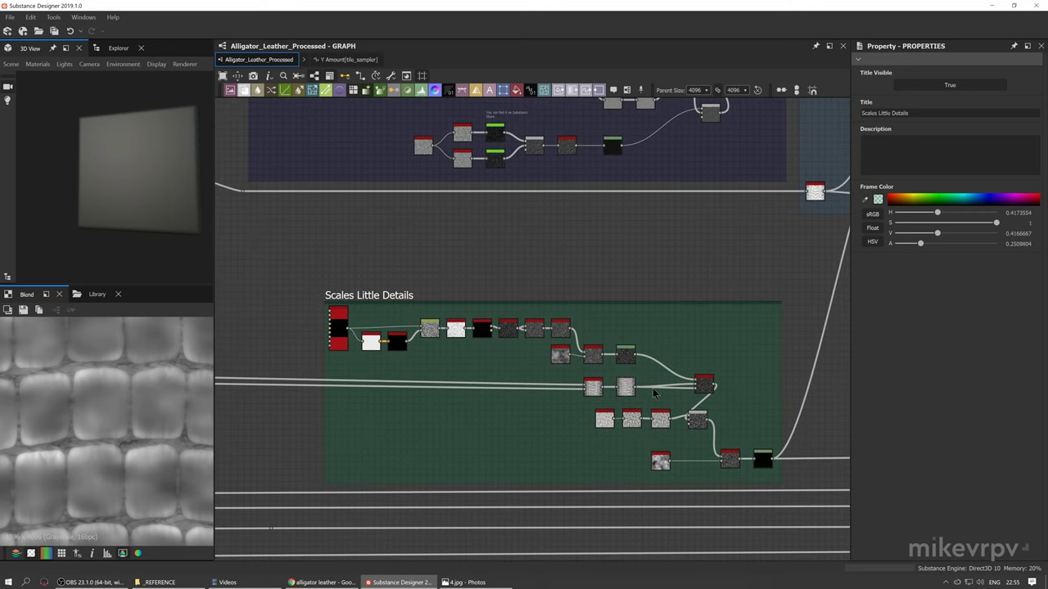
Move the Levels and Normal nodes with their Height and Normal outputs just above the start of the Scales Little Details frame
{"action": "scroll", "coordinate": [732, 417], "scroll_direction": "down", "scroll_amount": 4}
{"action": "scroll", "coordinate": [587, 215], "scroll_direction": "up", "scroll_amount": 4}
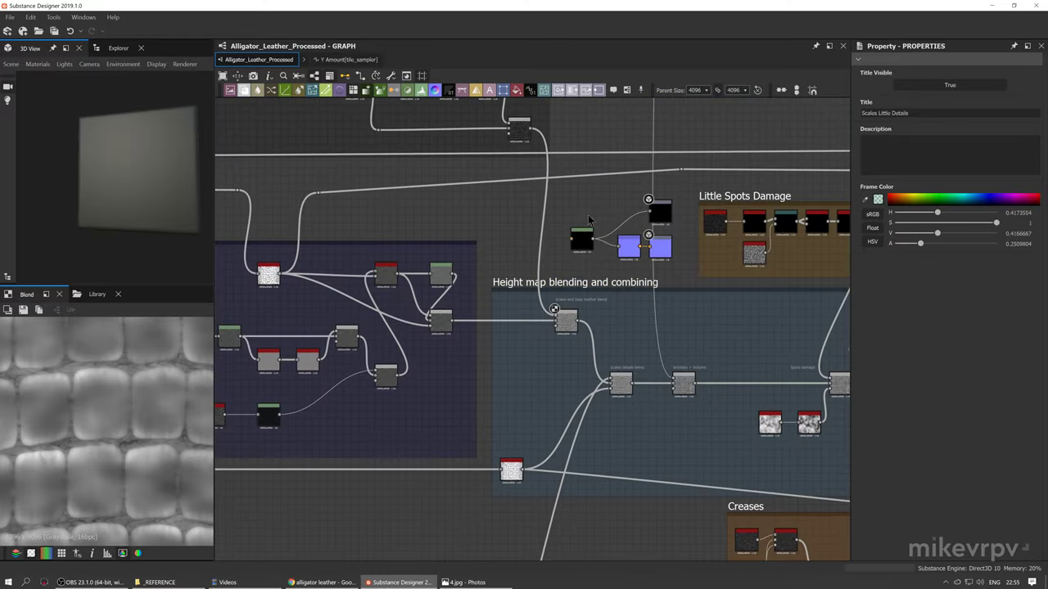
{"action": "left_click_drag", "start_coordinate": [643, 261], "coordinate": [657, 248]}
{"action": "left_click_drag", "start_coordinate": [662, 202], "coordinate": [442, 481]}
{"action": "middle_click_drag", "start_coordinate": [442, 481], "coordinate": [612, 263]}
{"action": "scroll", "coordinate": [505, 379], "scroll_direction": "up", "scroll_amount": 3}
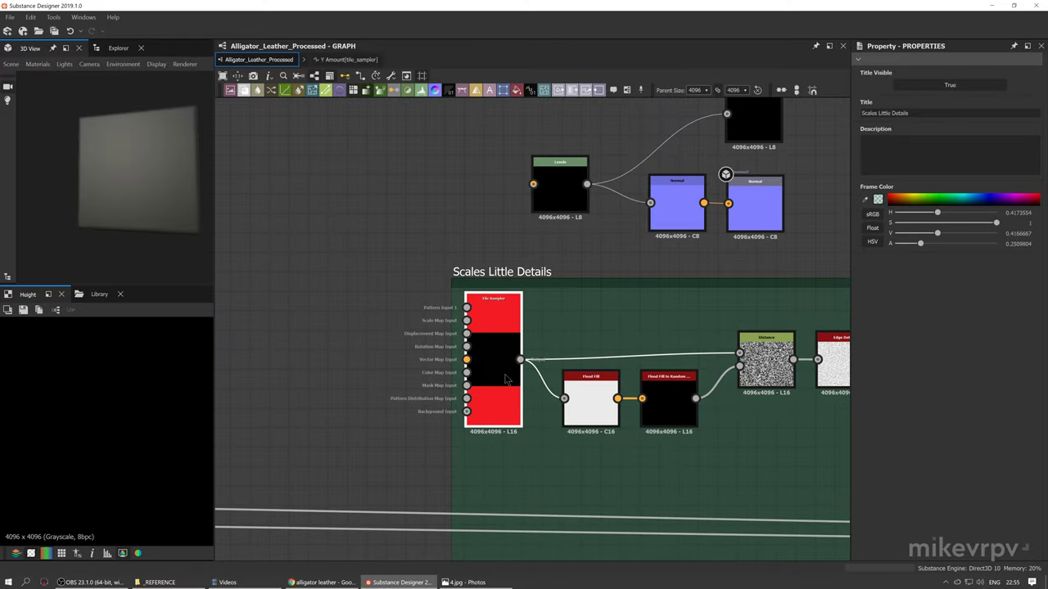
Preview the Tile Sampler, Flood Fill, Flood Fill to Random Grayscale and Distance nodes in turn, examining the cell pattern they build
{"action": "double_click", "coordinate": [495, 354]}
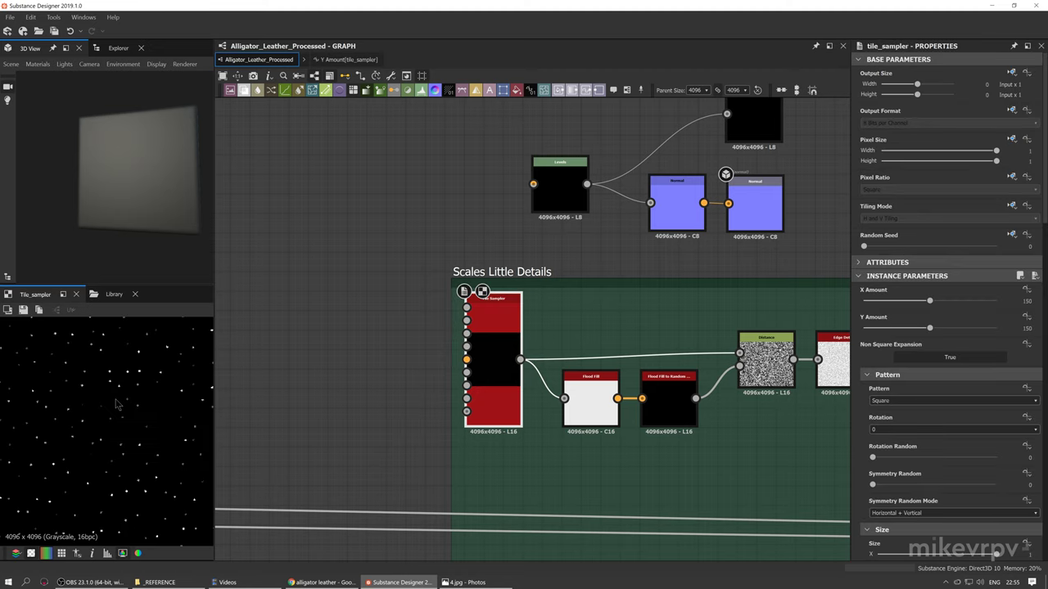
{"action": "scroll", "coordinate": [123, 400], "scroll_direction": "down", "scroll_amount": 3}
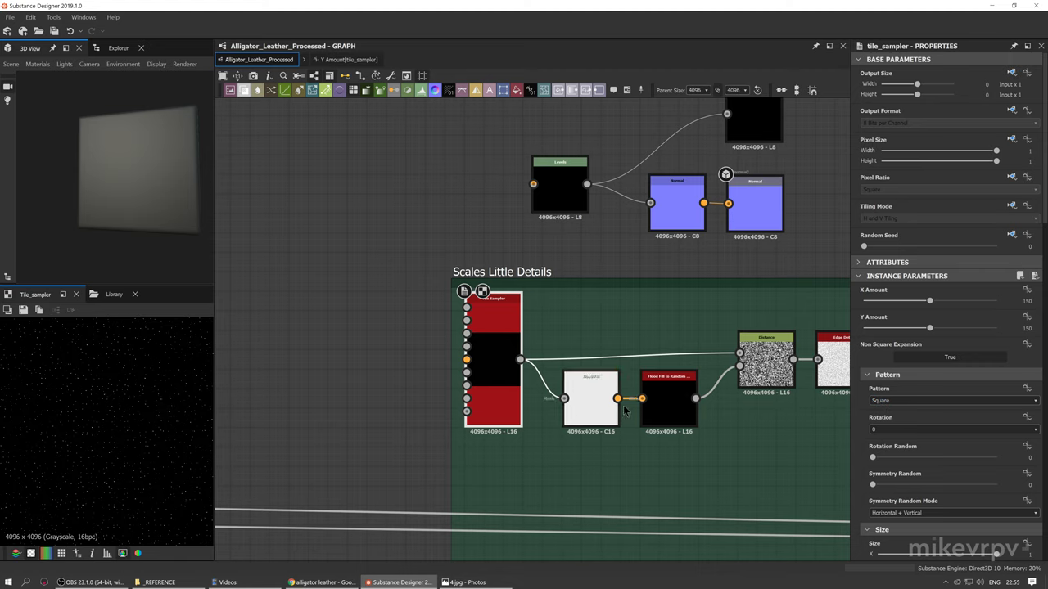
{"action": "double_click", "coordinate": [591, 399]}
{"action": "double_click", "coordinate": [674, 417]}
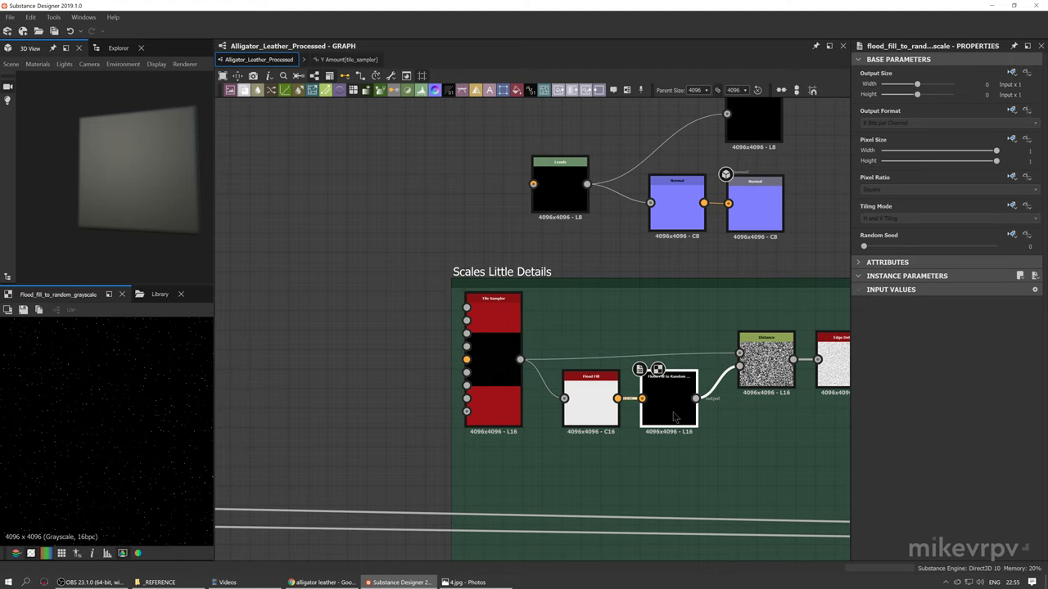
{"action": "double_click", "coordinate": [757, 364]}
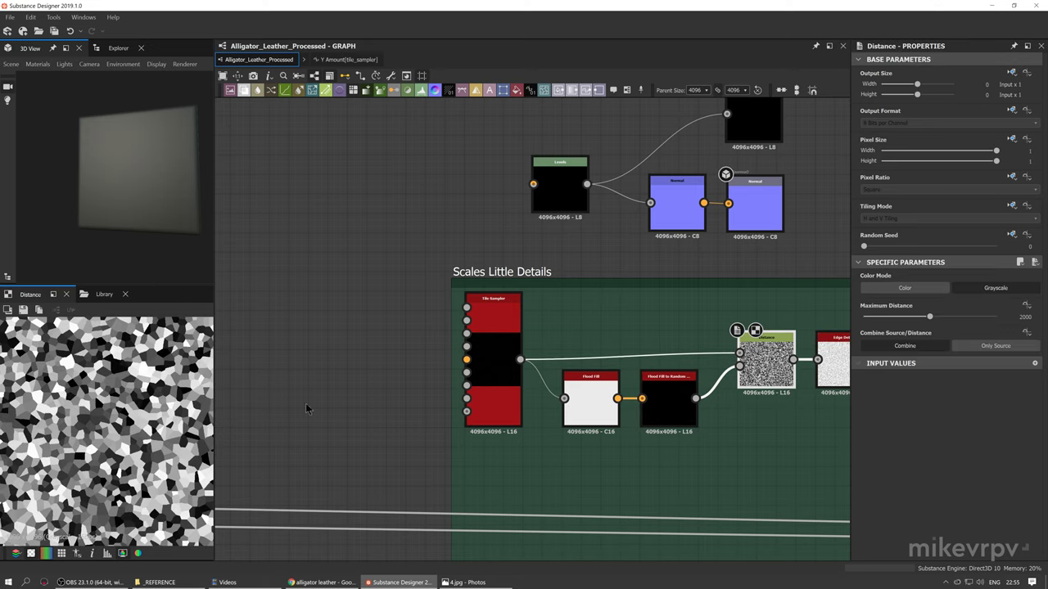
{"action": "scroll", "coordinate": [119, 426], "scroll_direction": "down", "scroll_amount": 2}
{"action": "scroll", "coordinate": [119, 426], "scroll_direction": "up", "scroll_amount": 3}
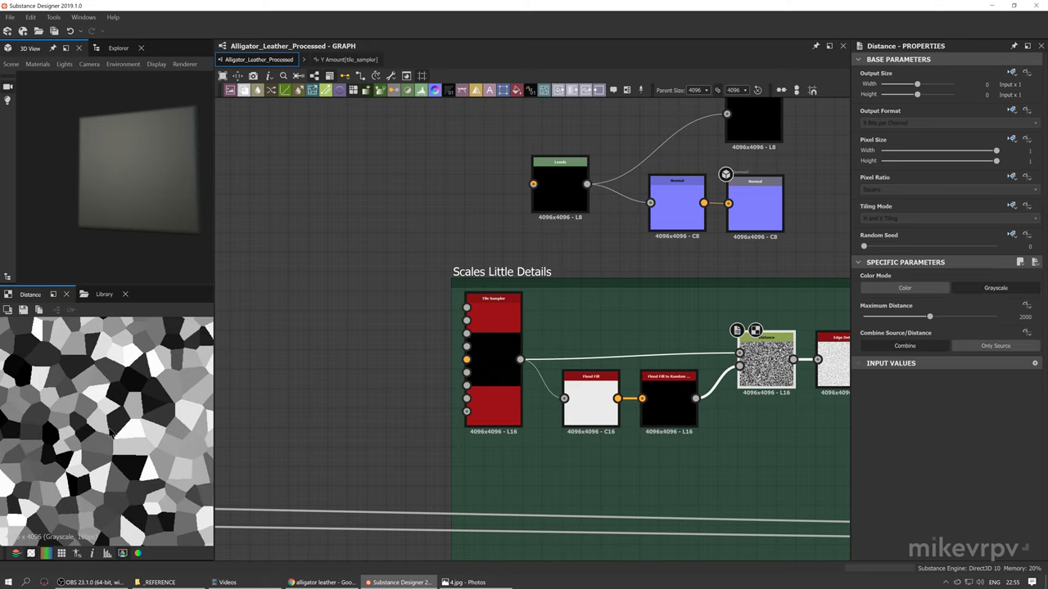
Add a Cells 4 node in the empty area beside the Scales Little Details frame
{"action": "key", "text": "space"}
{"action": "type", "text": "cel"}
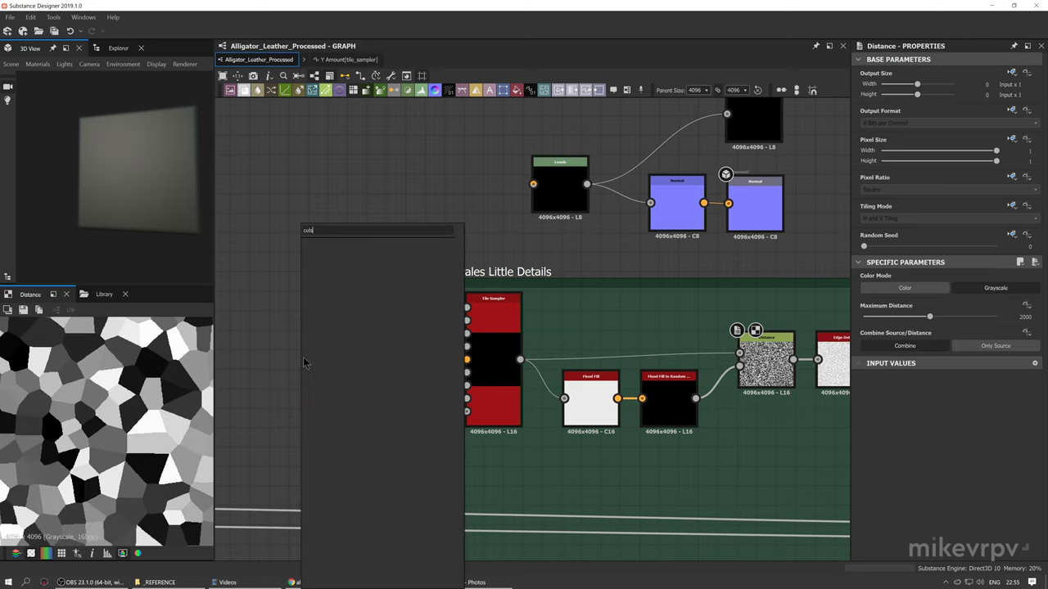
{"action": "key", "text": "Down"}
{"action": "key", "text": "Down"}
{"action": "key", "text": "Down"}
{"action": "key", "text": "Return"}
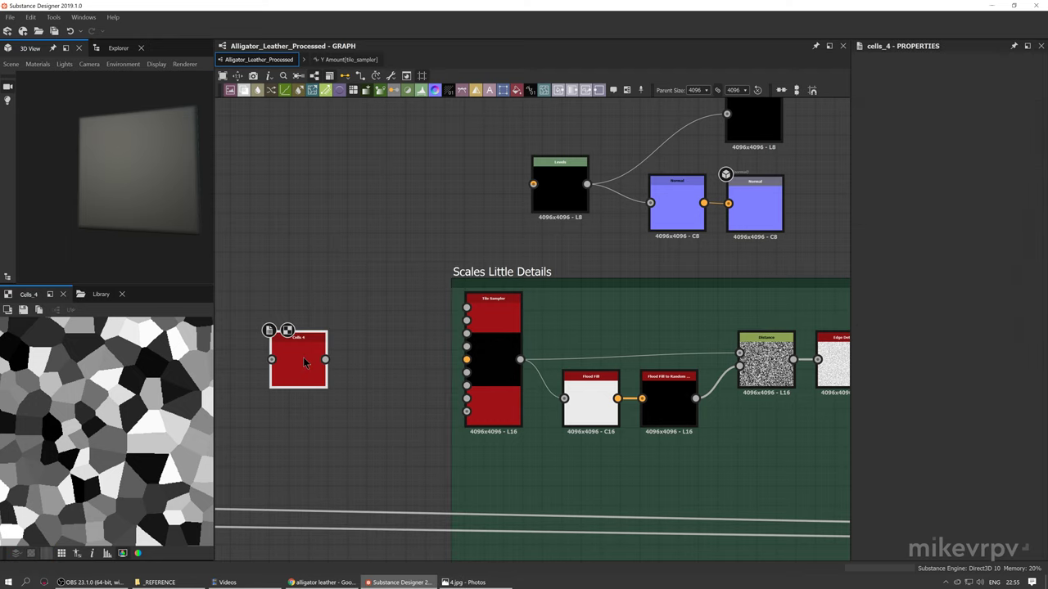
Compare the Cells 4 pattern with the Distance node's output, and select the Cells 4 node
{"action": "scroll", "coordinate": [303, 357], "scroll_direction": "up", "scroll_amount": 3}
{"action": "scroll", "coordinate": [496, 309], "scroll_direction": "down", "scroll_amount": 2}
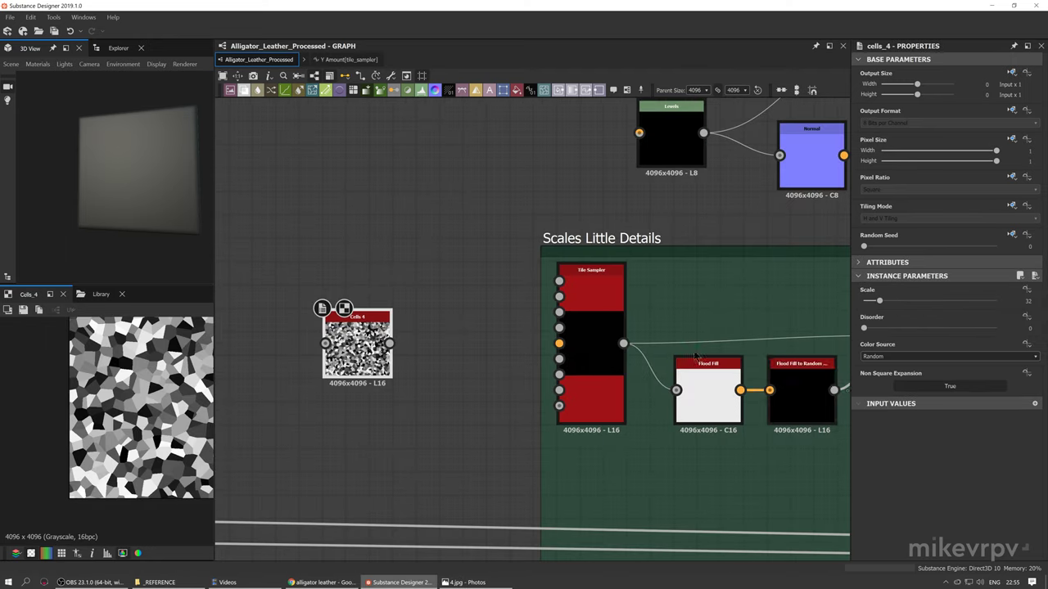
{"action": "left_click", "coordinate": [810, 378]}
{"action": "scroll", "coordinate": [804, 381], "scroll_direction": "down", "scroll_amount": 2}
{"action": "middle_click_drag", "start_coordinate": [805, 381], "coordinate": [672, 401]}
{"action": "double_click", "coordinate": [774, 392]}
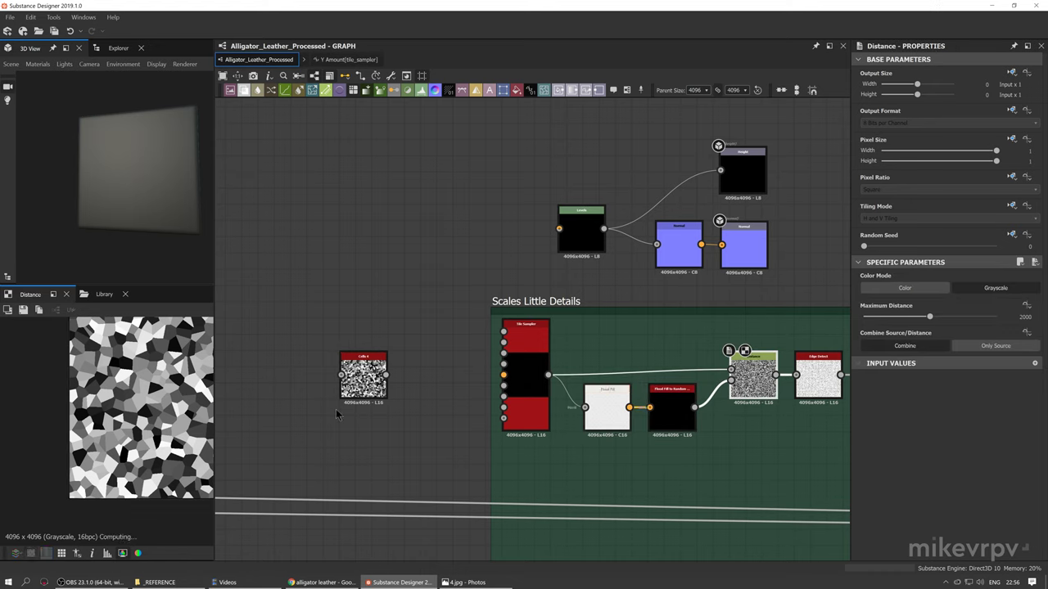
{"action": "left_click_drag", "start_coordinate": [287, 444], "coordinate": [388, 326]}
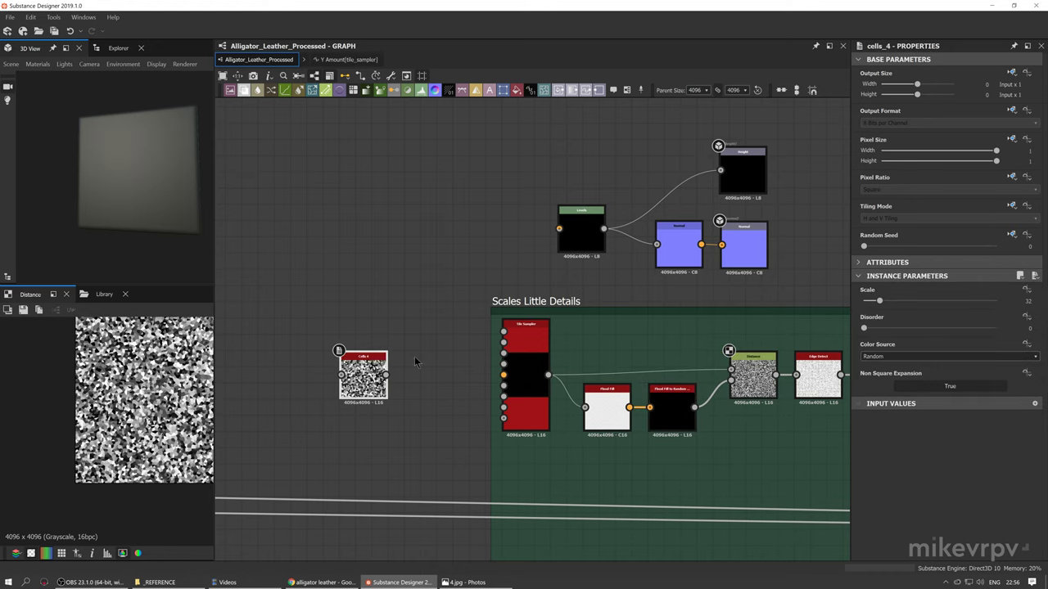
Delete the Cells 4 node, and preview the Edge Detect and Bevel nodes that follow the Distance node
{"action": "key", "text": "Delete"}
{"action": "middle_click_drag", "start_coordinate": [415, 363], "coordinate": [242, 350]}
{"action": "scroll", "coordinate": [637, 370], "scroll_direction": "up", "scroll_amount": 2}
{"action": "double_click", "coordinate": [645, 372]}
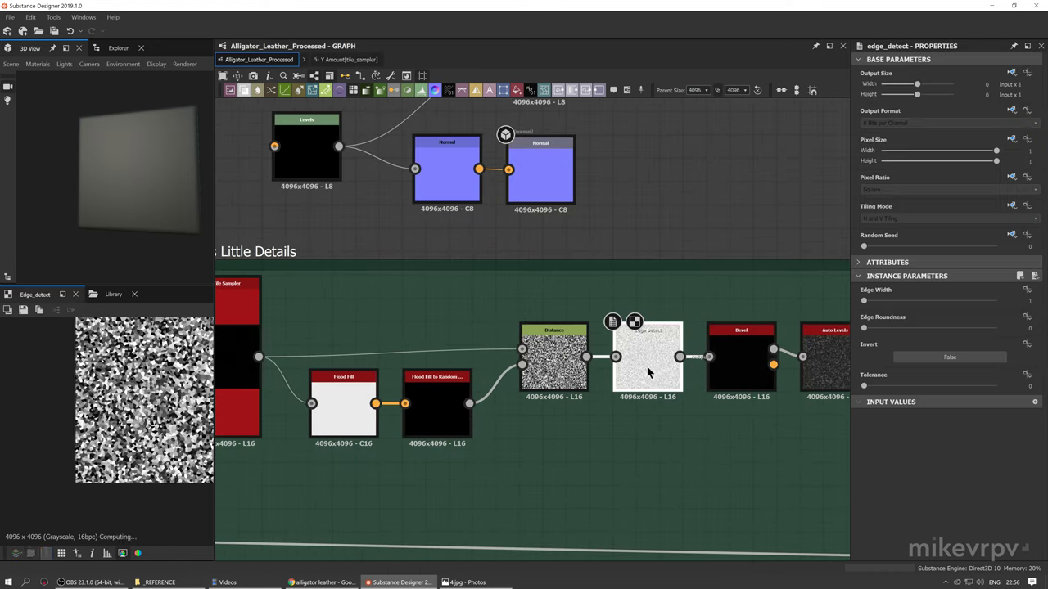
{"action": "scroll", "coordinate": [119, 431], "scroll_direction": "up", "scroll_amount": 4}
{"action": "middle_click_drag", "start_coordinate": [729, 360], "coordinate": [683, 356]}
{"action": "double_click", "coordinate": [710, 364]}
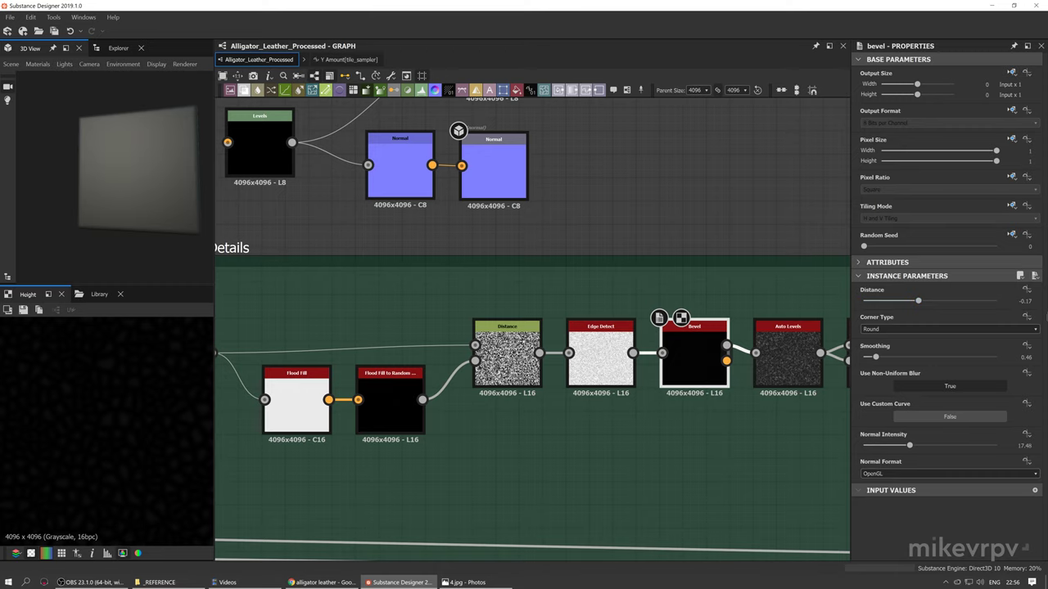
Move the Levels, Normal and output nodes above the Bevel node, and feed Bevel's grayscale output into Levels
{"action": "middle_click_drag", "start_coordinate": [445, 215], "coordinate": [494, 317]}
{"action": "scroll", "coordinate": [466, 246], "scroll_direction": "down", "scroll_amount": 2}
{"action": "left_click_drag", "start_coordinate": [339, 169], "coordinate": [808, 276]}
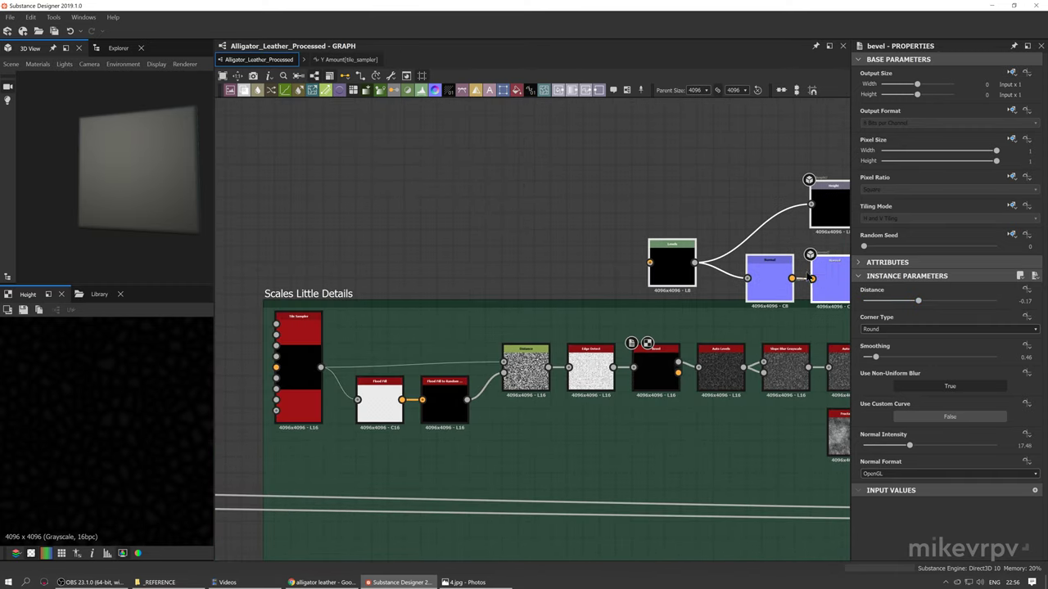
{"action": "scroll", "coordinate": [681, 358], "scroll_direction": "up", "scroll_amount": 2}
{"action": "left_click_drag", "start_coordinate": [660, 313], "coordinate": [633, 249]}
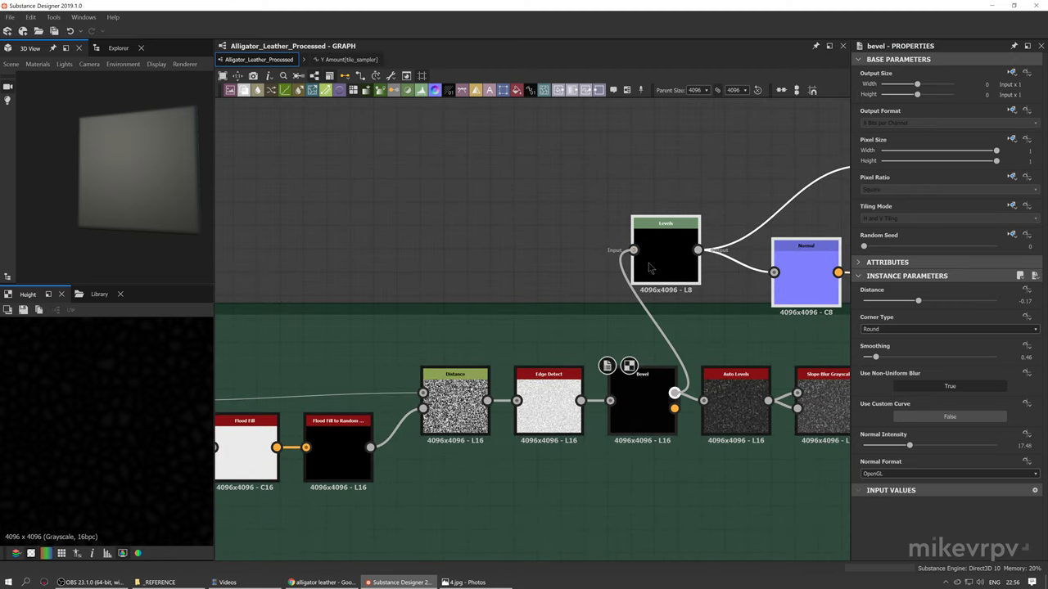
Examine the beveled cell relief on the plane in the 3D view, up close and from farther away
{"action": "scroll", "coordinate": [131, 184], "scroll_direction": "up", "scroll_amount": 3}
{"action": "scroll", "coordinate": [131, 184], "scroll_direction": "up", "scroll_amount": 2}
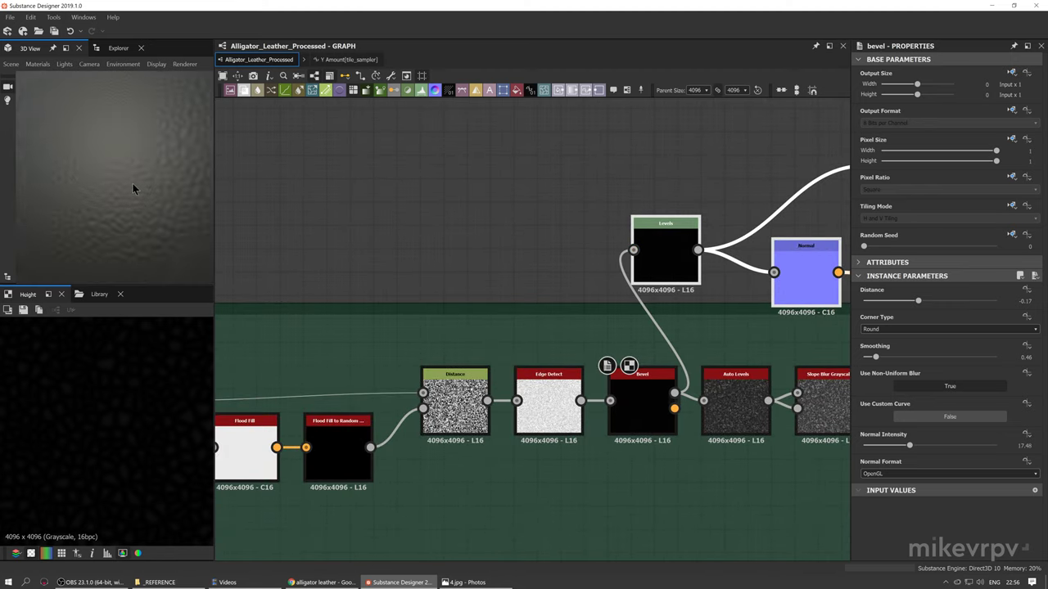
{"action": "scroll", "coordinate": [140, 184], "scroll_direction": "down", "scroll_amount": 1}
{"action": "middle_click_drag", "start_coordinate": [140, 184], "coordinate": [118, 178]}
{"action": "left_click_drag", "start_coordinate": [140, 192], "coordinate": [124, 171]}
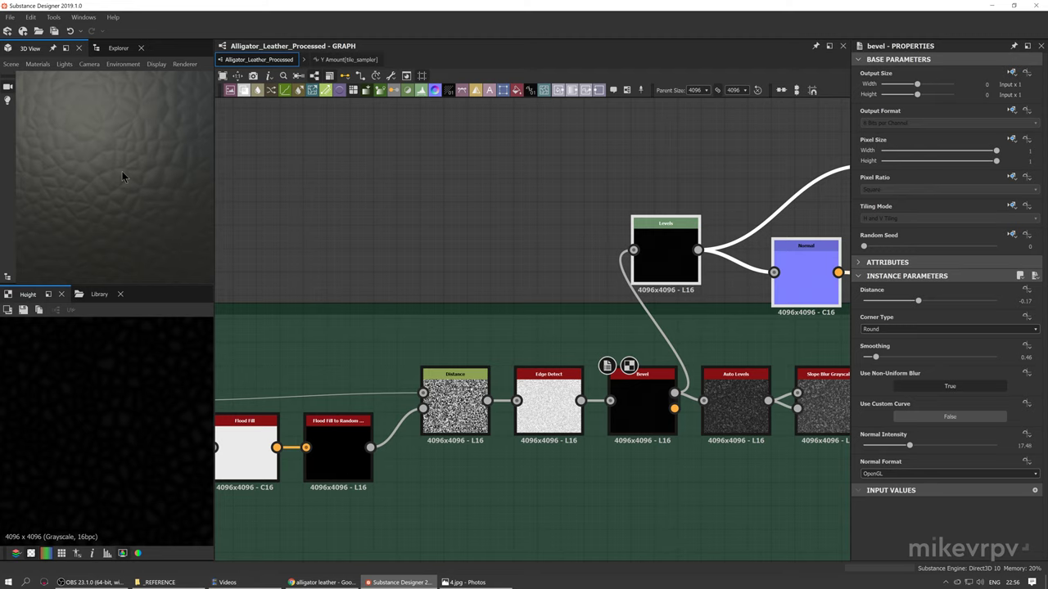
{"action": "scroll", "coordinate": [123, 172], "scroll_direction": "down", "scroll_amount": 3}
{"action": "middle_click_drag", "start_coordinate": [123, 172], "coordinate": [116, 165]}
{"action": "scroll", "coordinate": [115, 165], "scroll_direction": "up", "scroll_amount": 1}
{"action": "left_click_drag", "start_coordinate": [115, 165], "coordinate": [130, 166]}
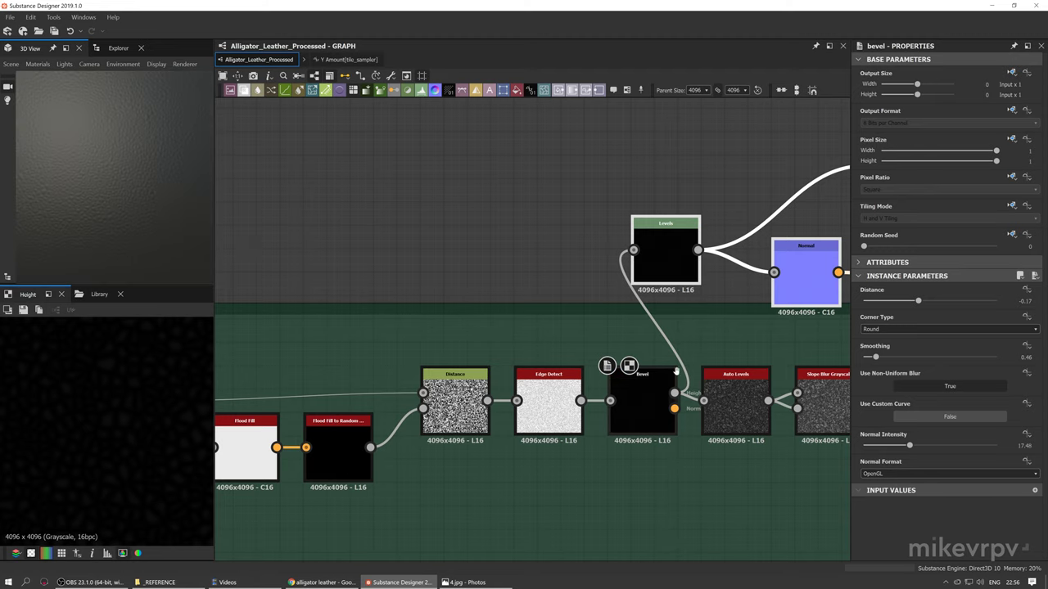
Feed the Auto Levels node after Bevel into the output Levels node and inspect the relief in 3D
{"action": "middle_click_drag", "start_coordinate": [757, 311], "coordinate": [570, 294]}
{"action": "left_click", "coordinate": [554, 410]}
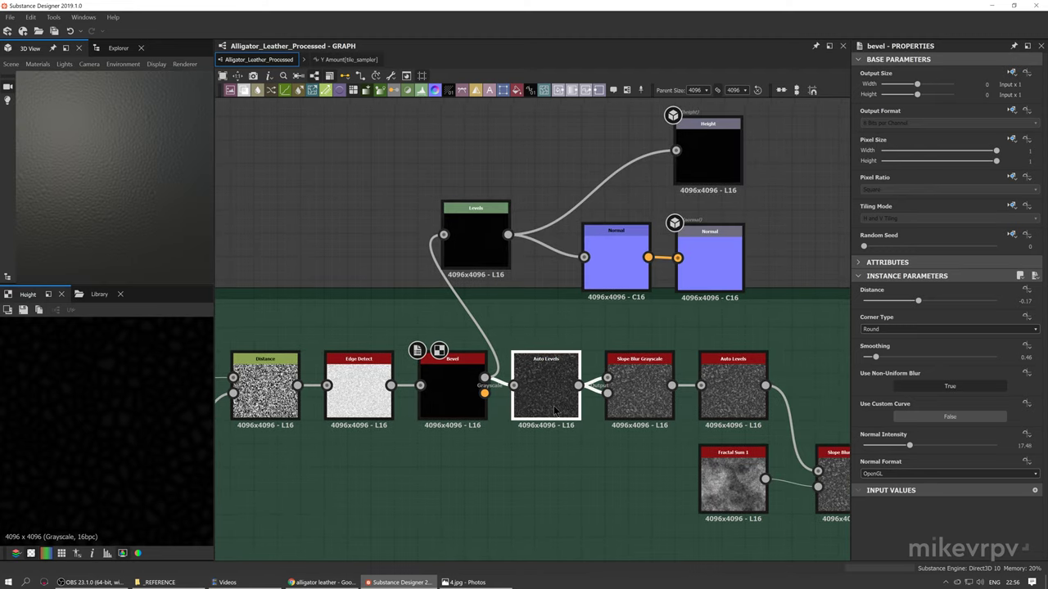
{"action": "left_click_drag", "start_coordinate": [578, 385], "coordinate": [442, 258]}
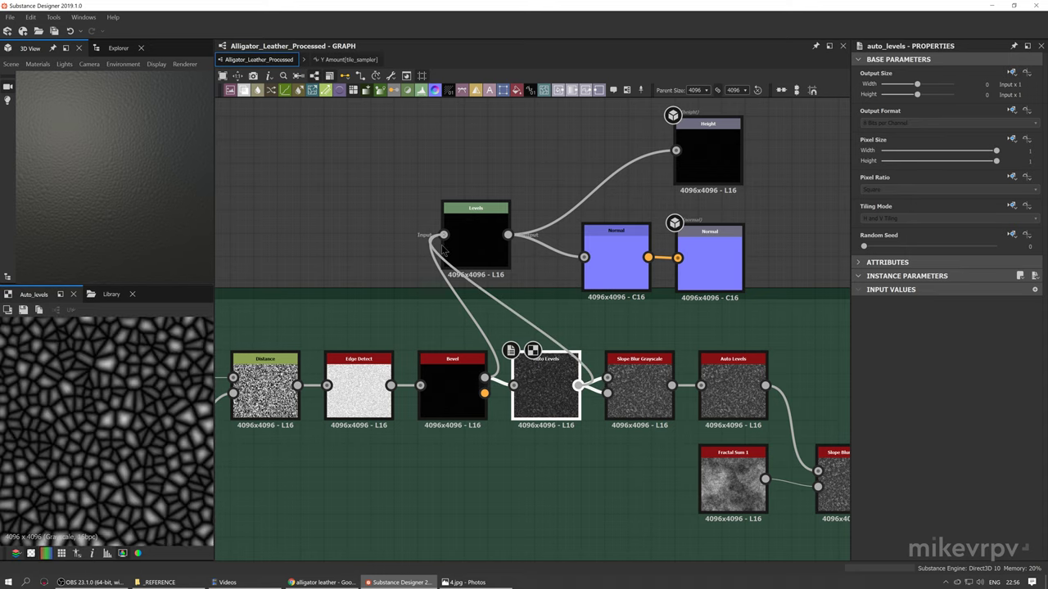
{"action": "scroll", "coordinate": [142, 200], "scroll_direction": "down", "scroll_amount": 3}
{"action": "middle_click_drag", "start_coordinate": [142, 200], "coordinate": [103, 162]}
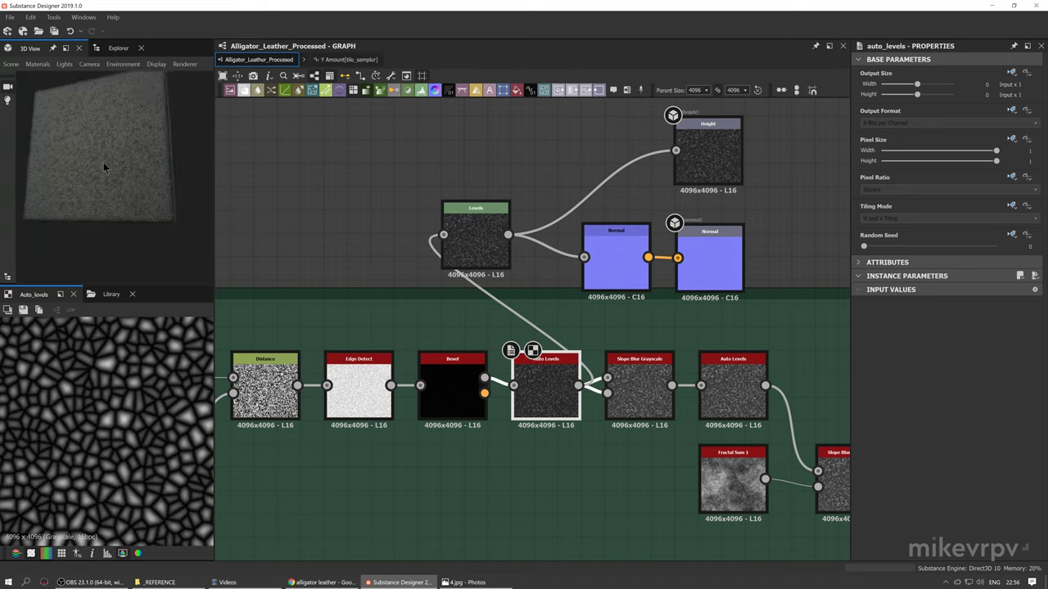
Preview the first Slope Blur Grayscale node's cell pattern and check the Auto Levels node that feeds it
{"action": "left_click", "coordinate": [643, 396]}
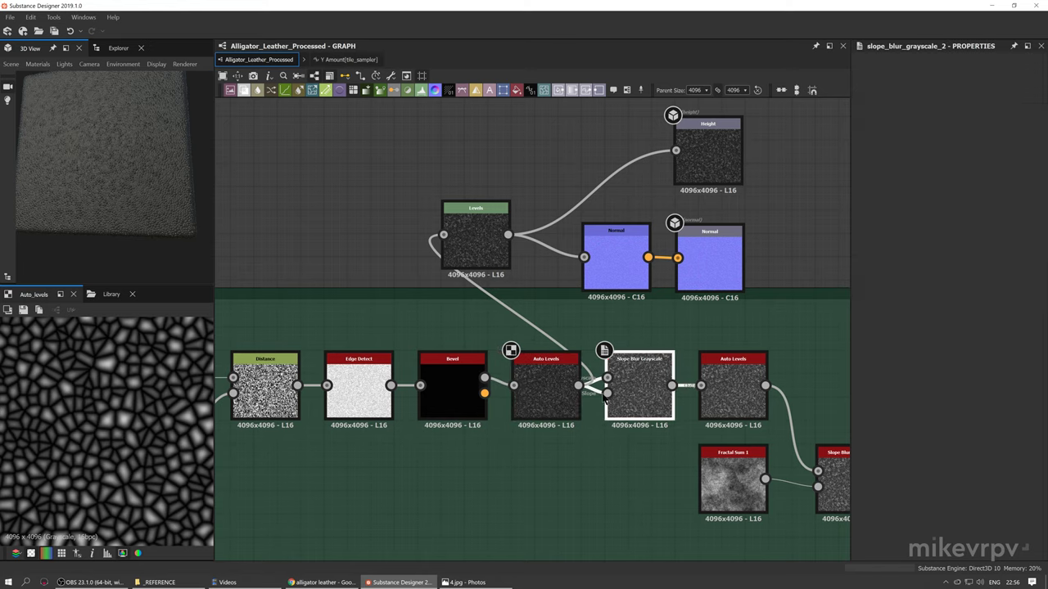
{"action": "scroll", "coordinate": [123, 385], "scroll_direction": "up", "scroll_amount": 3}
{"action": "left_click", "coordinate": [556, 406]}
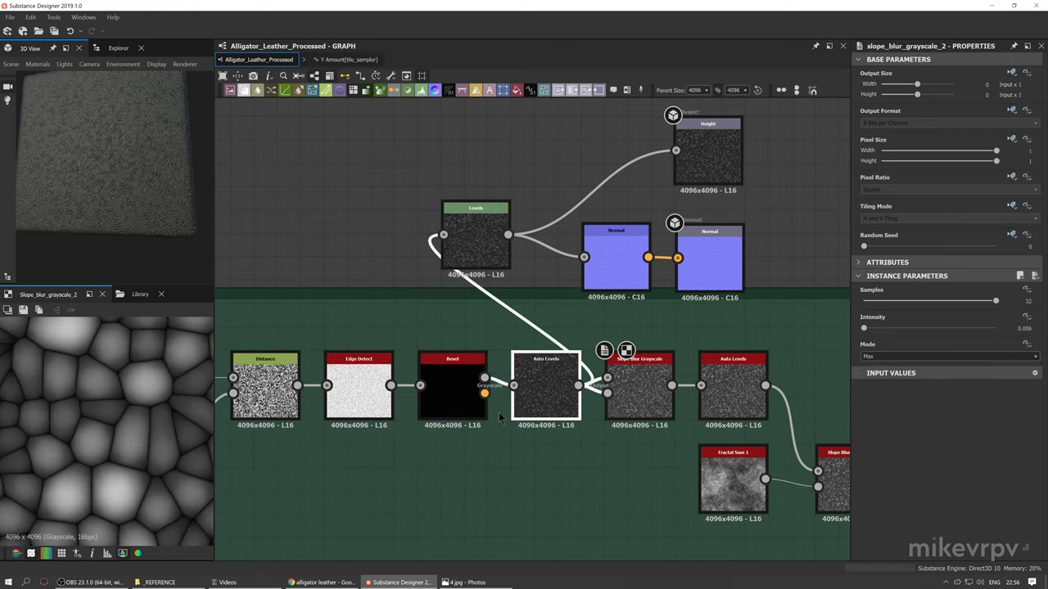
{"action": "left_click", "coordinate": [620, 398]}
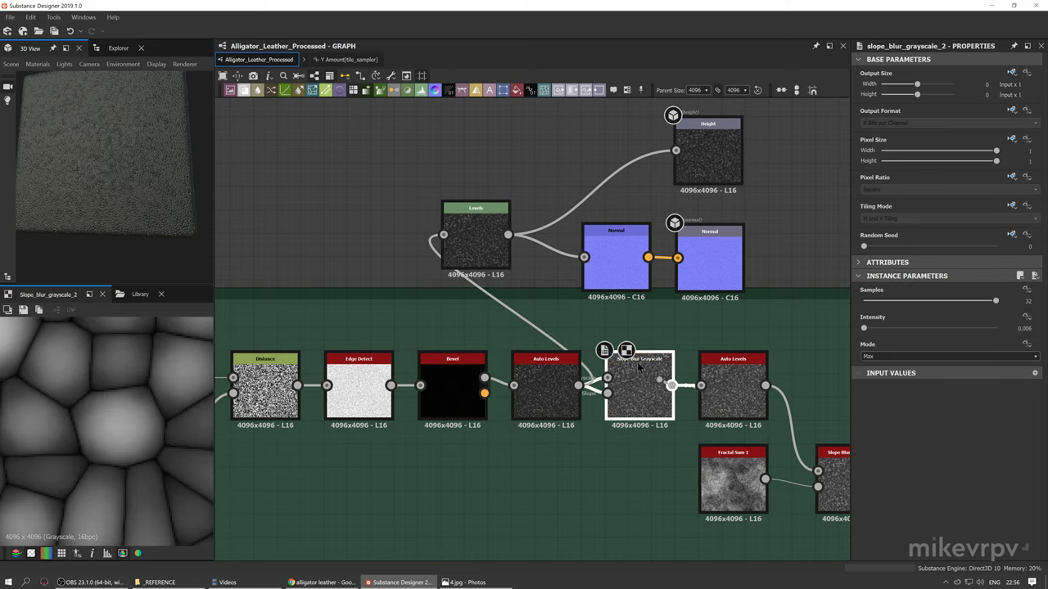
Feed the first Slope Blur Grayscale into the output Levels node and inspect the scales in 3D
{"action": "left_click_drag", "start_coordinate": [672, 385], "coordinate": [444, 235]}
{"action": "scroll", "coordinate": [92, 181], "scroll_direction": "up", "scroll_amount": 5}
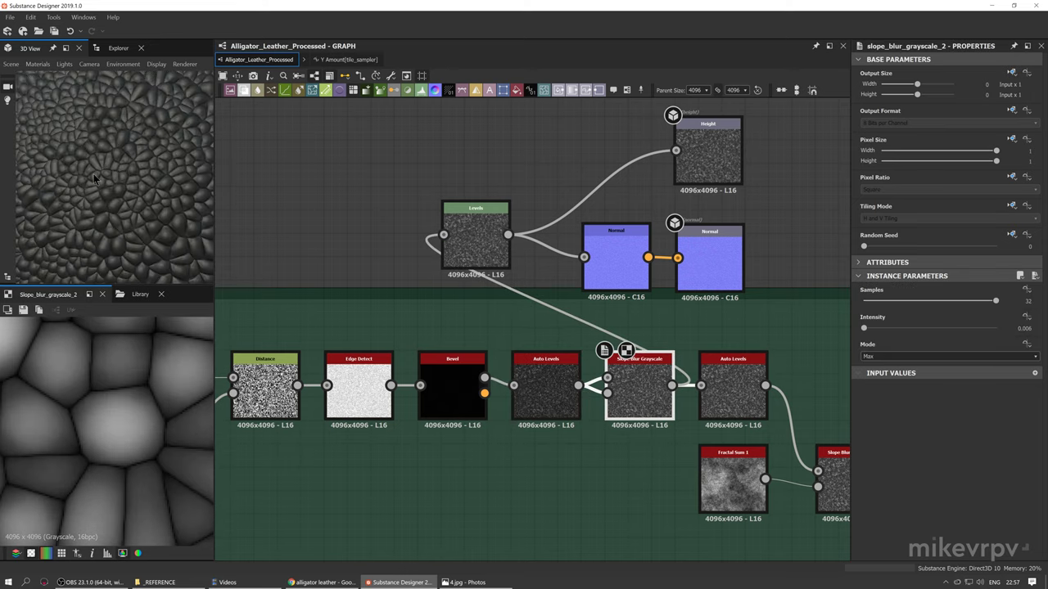
{"action": "scroll", "coordinate": [100, 176], "scroll_direction": "down", "scroll_amount": 3}
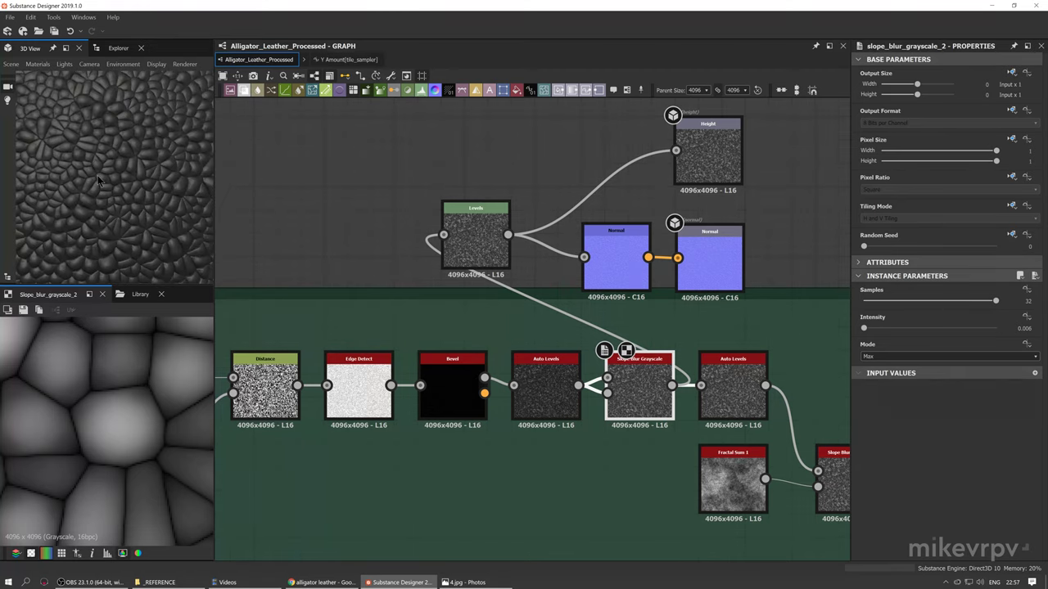
{"action": "scroll", "coordinate": [122, 207], "scroll_direction": "down", "scroll_amount": 3}
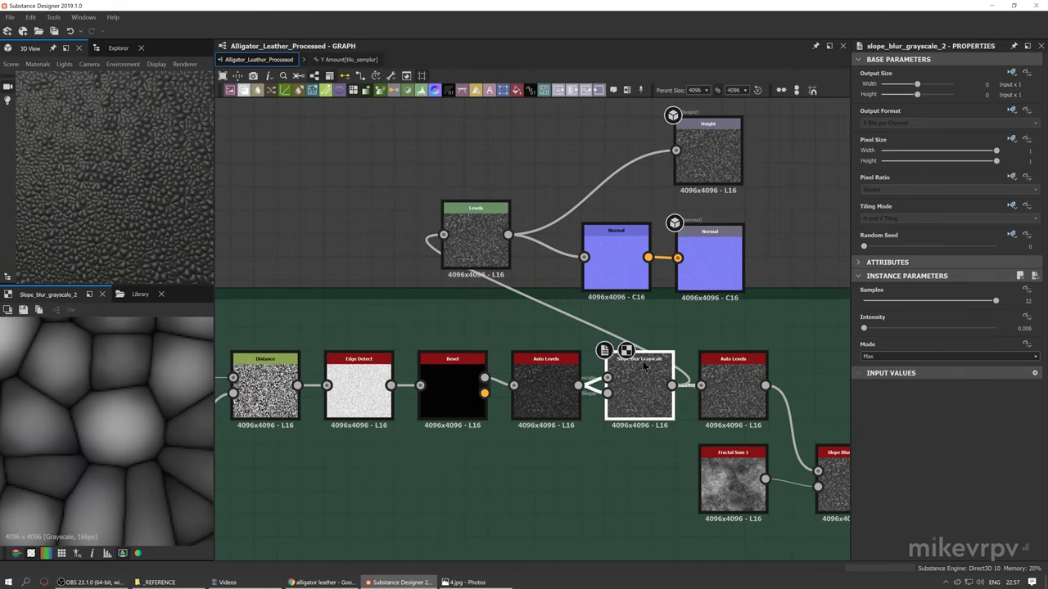
Preview the Auto Levels node after the first Slope Blur Grayscale, examining its cell pattern
{"action": "middle_click_drag", "start_coordinate": [408, 229], "coordinate": [344, 226]}
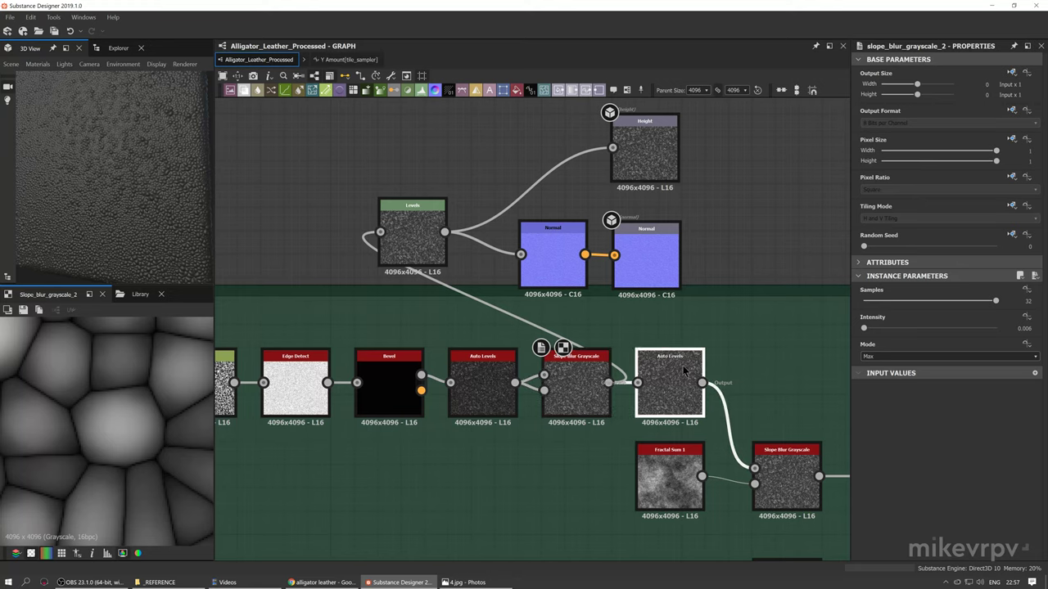
{"action": "left_click", "coordinate": [669, 388]}
{"action": "scroll", "coordinate": [96, 420], "scroll_direction": "down", "scroll_amount": 2}
{"action": "middle_click_drag", "start_coordinate": [713, 387], "coordinate": [690, 329]}
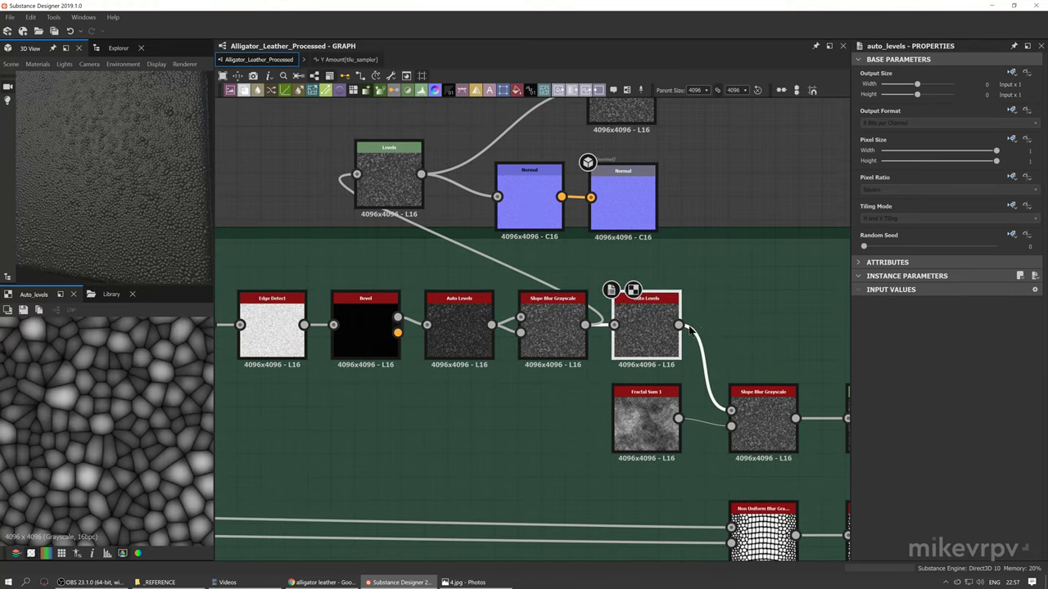
{"action": "scroll", "coordinate": [134, 381], "scroll_direction": "down", "scroll_amount": 2}
{"action": "scroll", "coordinate": [92, 403], "scroll_direction": "up", "scroll_amount": 2}
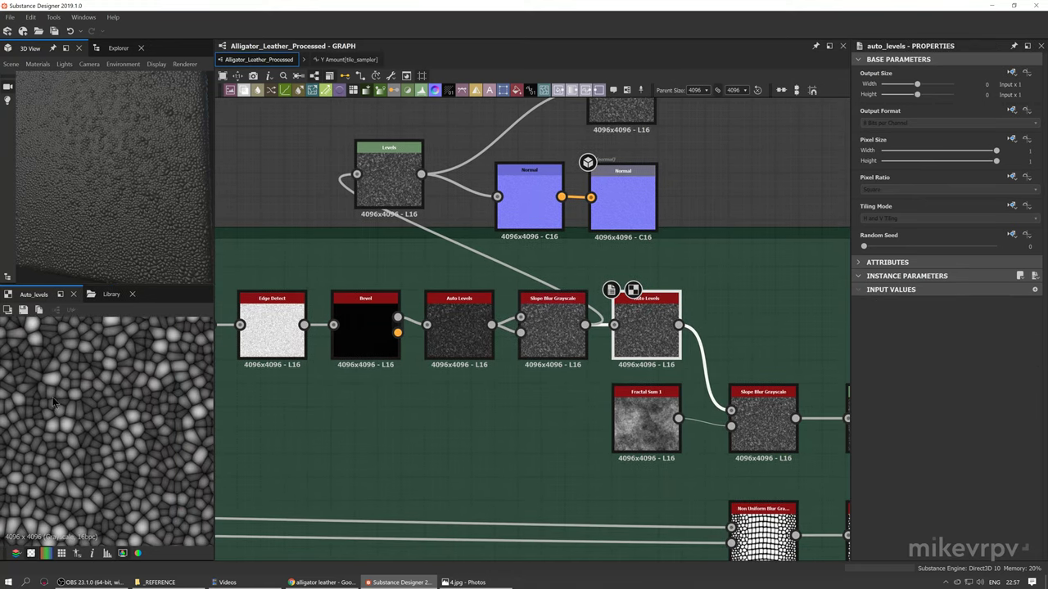
Preview the second Slope Blur Grayscale and check the Fractal Sum 1 node that drives its slope
{"action": "middle_click_drag", "start_coordinate": [656, 424], "coordinate": [455, 395]}
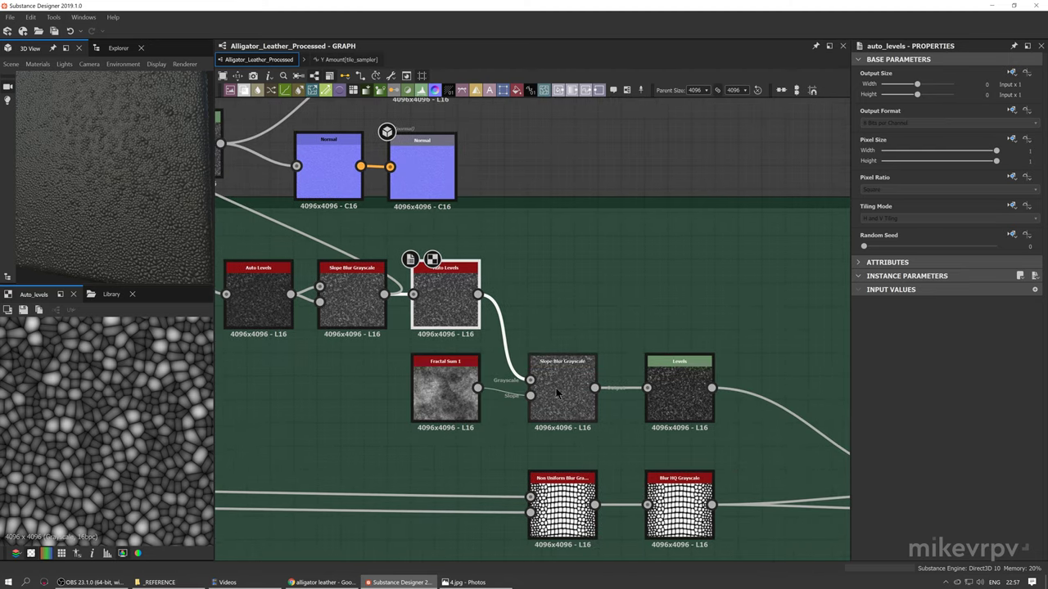
{"action": "left_click", "coordinate": [557, 378]}
{"action": "left_click", "coordinate": [440, 405]}
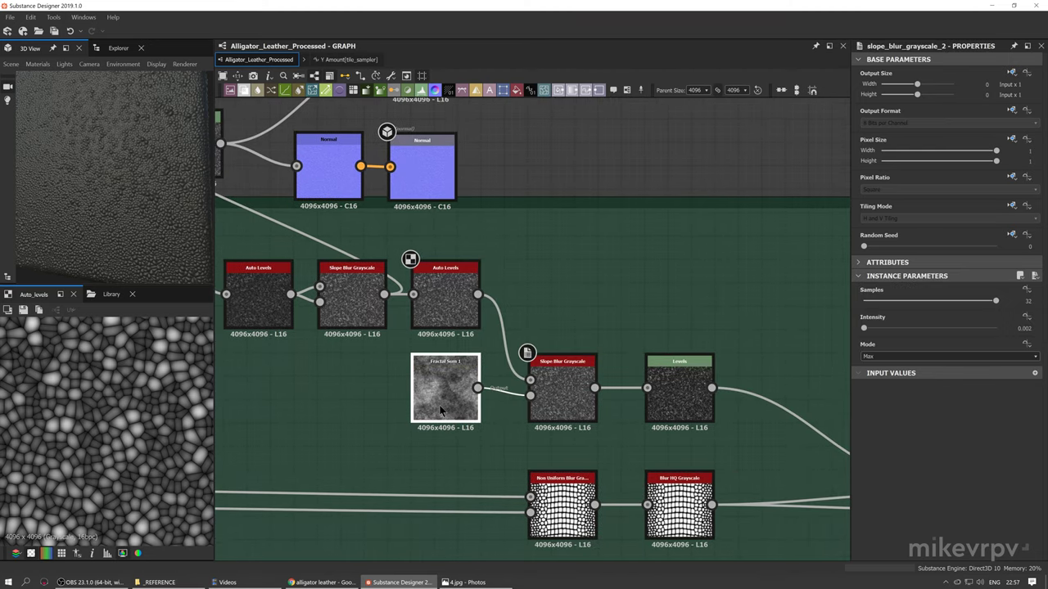
{"action": "double_click", "coordinate": [564, 385]}
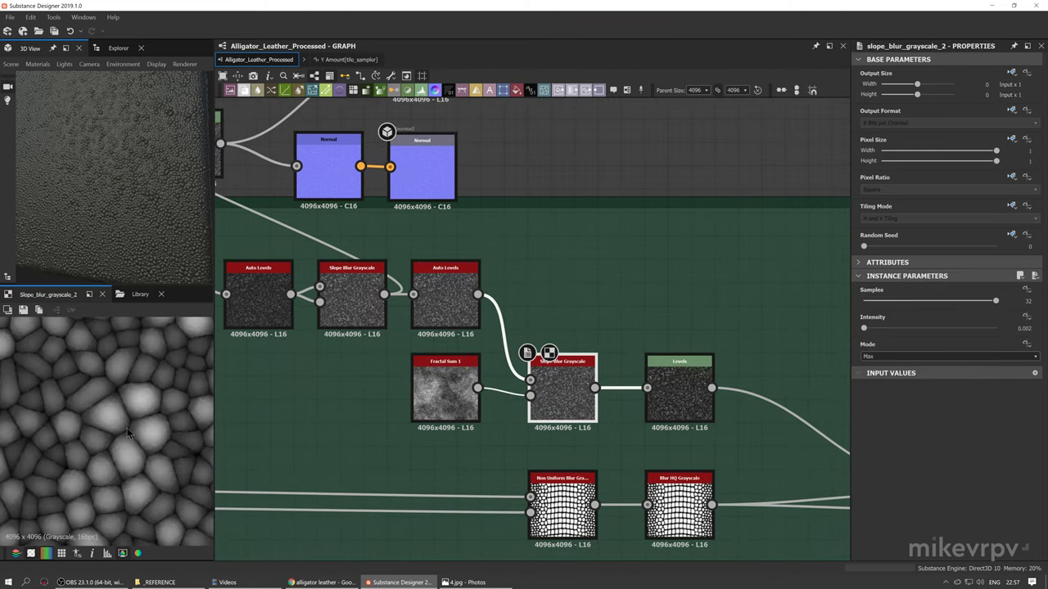
{"action": "double_click", "coordinate": [442, 391]}
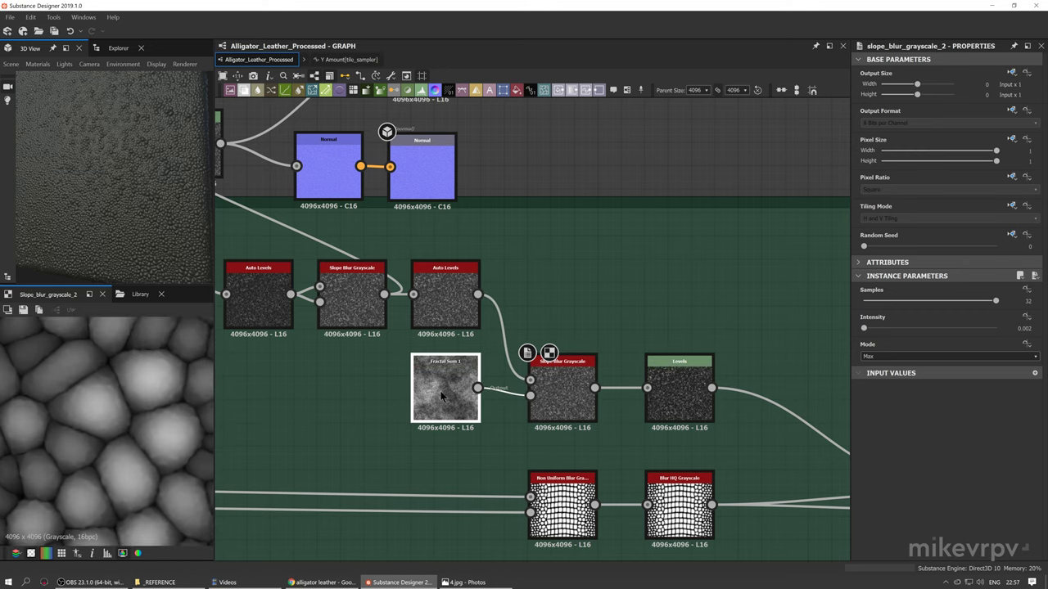
{"action": "double_click", "coordinate": [562, 385]}
Move the output Levels, Normal and output nodes above the Levels node after the second Slope Blur, and connect that node's output
{"action": "scroll", "coordinate": [687, 417], "scroll_direction": "down", "scroll_amount": 1}
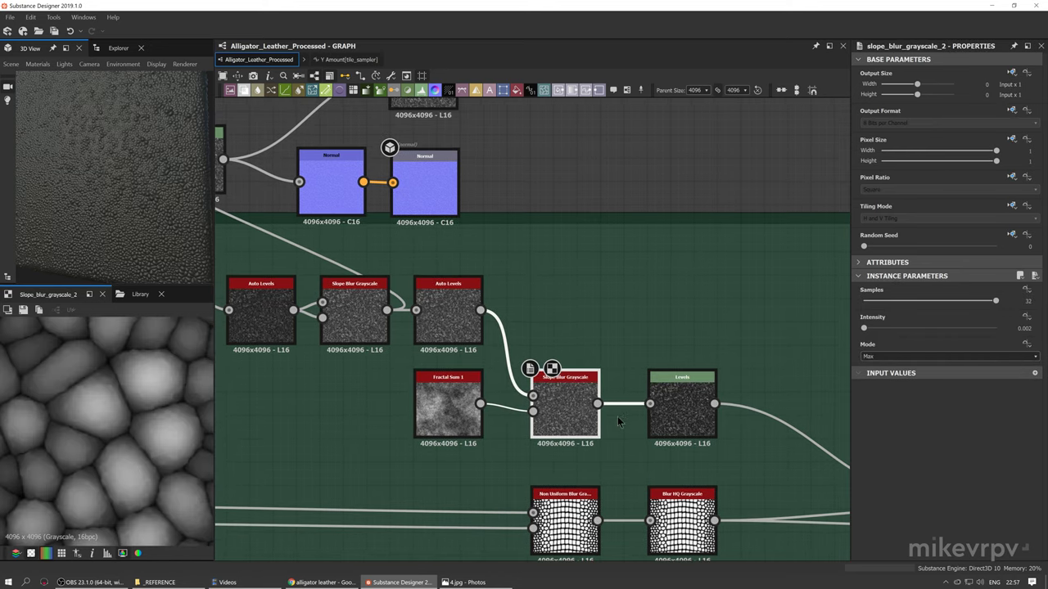
{"action": "scroll", "coordinate": [692, 419], "scroll_direction": "down", "scroll_amount": 2}
{"action": "double_click", "coordinate": [691, 417]}
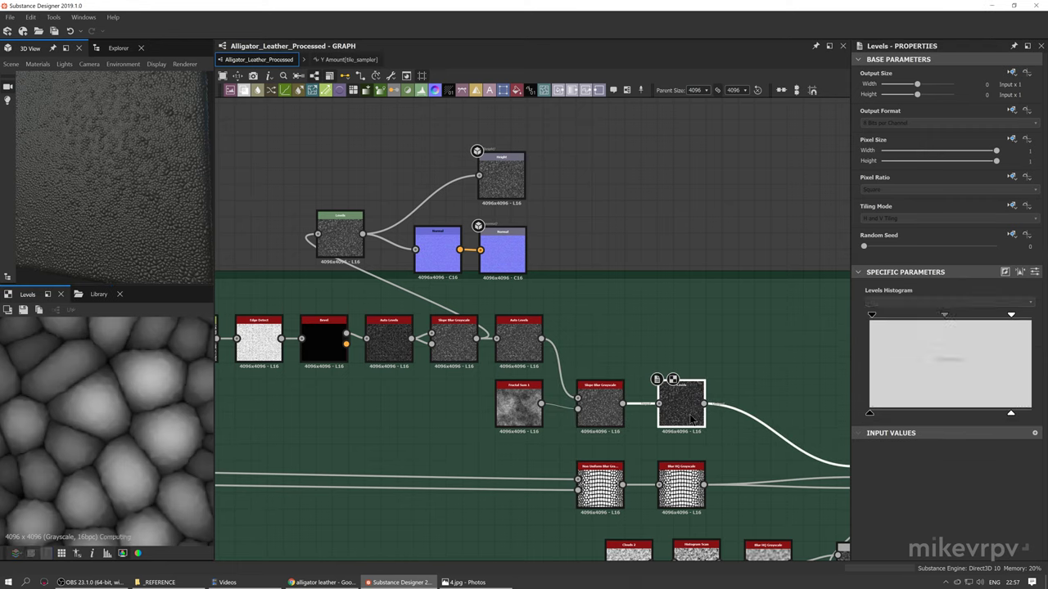
{"action": "left_click_drag", "start_coordinate": [620, 163], "coordinate": [348, 292]}
{"action": "left_click_drag", "start_coordinate": [339, 238], "coordinate": [697, 243]}
{"action": "left_click_drag", "start_coordinate": [704, 404], "coordinate": [674, 241]}
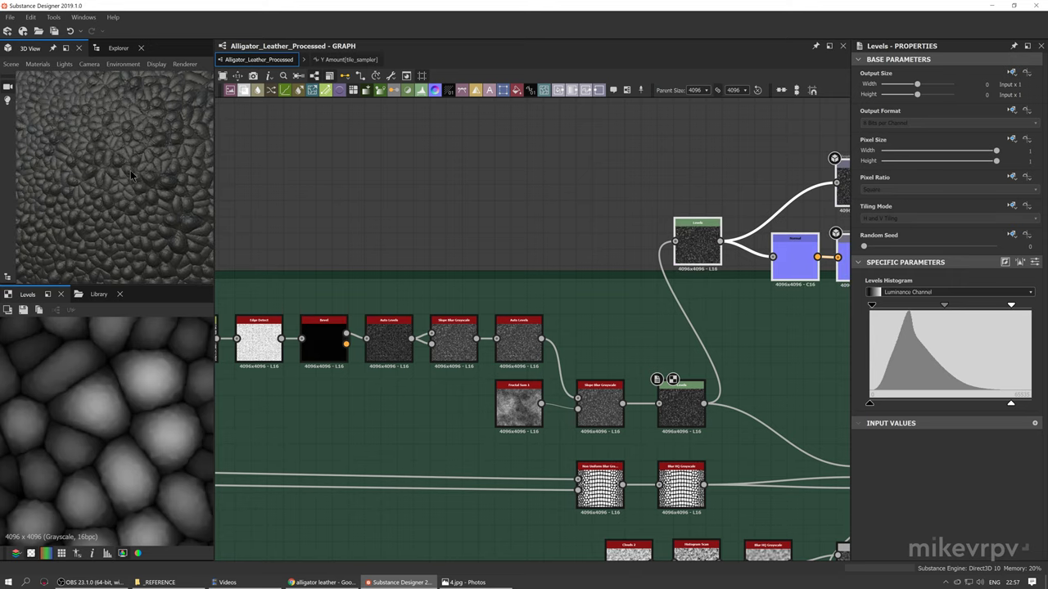
Preview the Non Uniform Blur Grayscale node in the Scales Little Details frame
{"action": "scroll", "coordinate": [348, 319], "scroll_direction": "down", "scroll_amount": 2}
{"action": "middle_click_drag", "start_coordinate": [377, 311], "coordinate": [302, 290]}
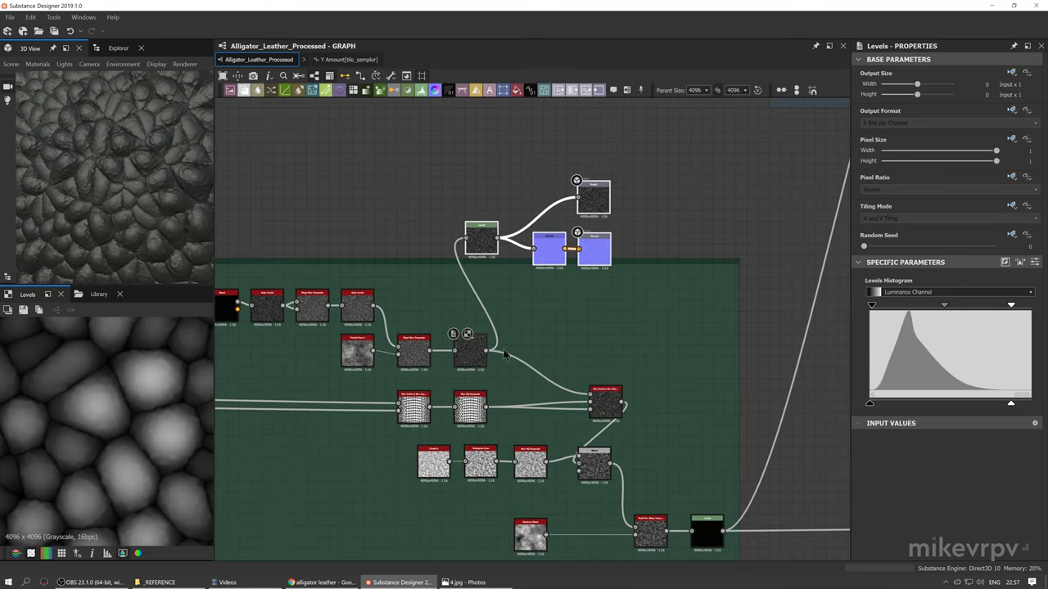
{"action": "middle_click_drag", "start_coordinate": [542, 344], "coordinate": [711, 325]}
{"action": "scroll", "coordinate": [711, 324], "scroll_direction": "down", "scroll_amount": 2}
{"action": "mouse_move", "coordinate": [428, 334]}
{"action": "middle_mouse_down"}
{"action": "mouse_move", "coordinate": [572, 341]}
{"action": "mouse_move", "coordinate": [420, 339]}
{"action": "middle_mouse_up"}
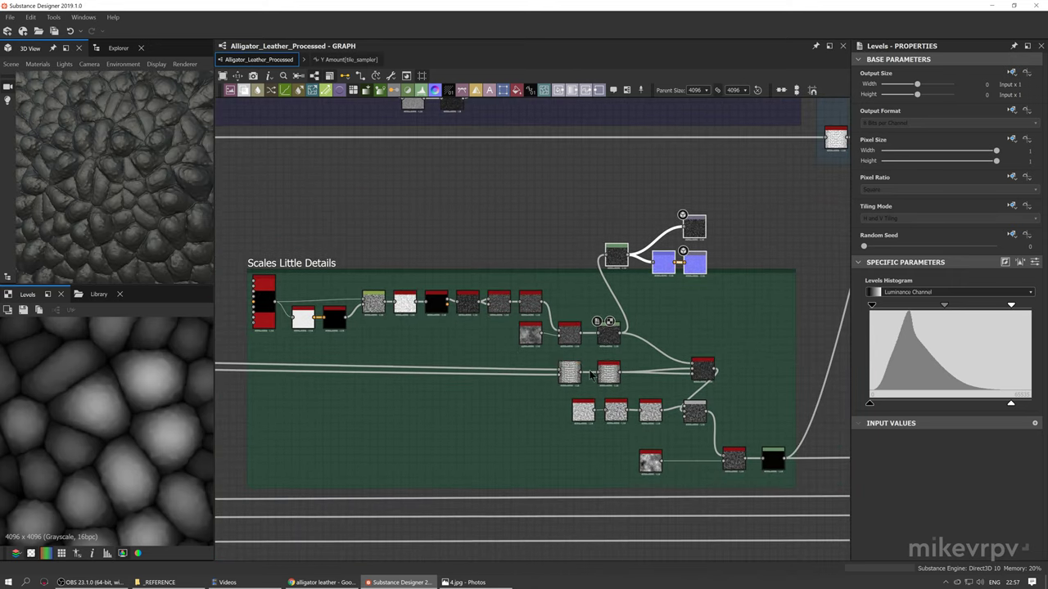
{"action": "scroll", "coordinate": [565, 372], "scroll_direction": "up", "scroll_amount": 5}
{"action": "left_click", "coordinate": [538, 377]}
Trace the Non Uniform Blur Grayscale inputs back to the Levels node in the Scales Mask frame and preview it
{"action": "scroll", "coordinate": [538, 377], "scroll_direction": "down", "scroll_amount": 5}
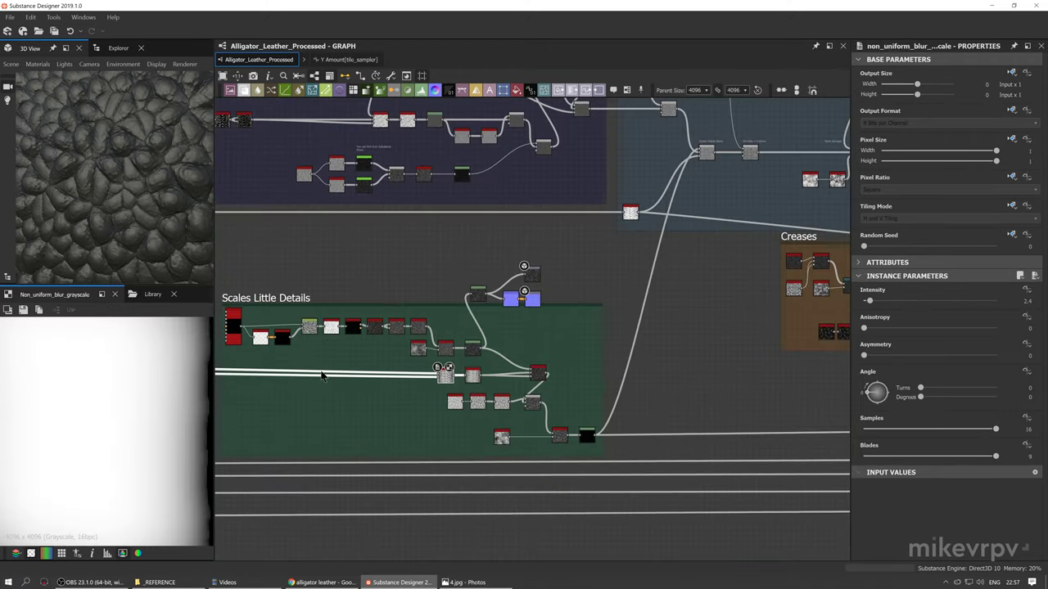
{"action": "middle_click_drag", "start_coordinate": [231, 370], "coordinate": [786, 393]}
{"action": "scroll", "coordinate": [512, 304], "scroll_direction": "down", "scroll_amount": 1}
{"action": "middle_click_drag", "start_coordinate": [512, 305], "coordinate": [554, 388]}
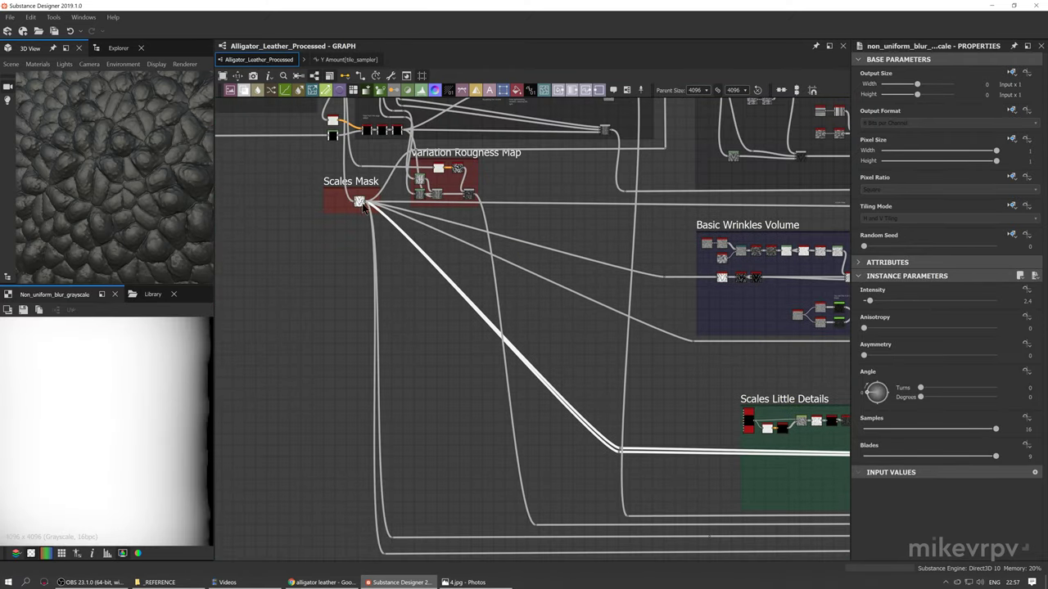
{"action": "double_click", "coordinate": [361, 203]}
Return to the Scales Little Details frame and compare the Non Uniform Blur Grayscale mask with the Blur HQ Grayscale after it
{"action": "middle_click_drag", "start_coordinate": [817, 461], "coordinate": [409, 322]}
{"action": "scroll", "coordinate": [480, 306], "scroll_direction": "up", "scroll_amount": 2}
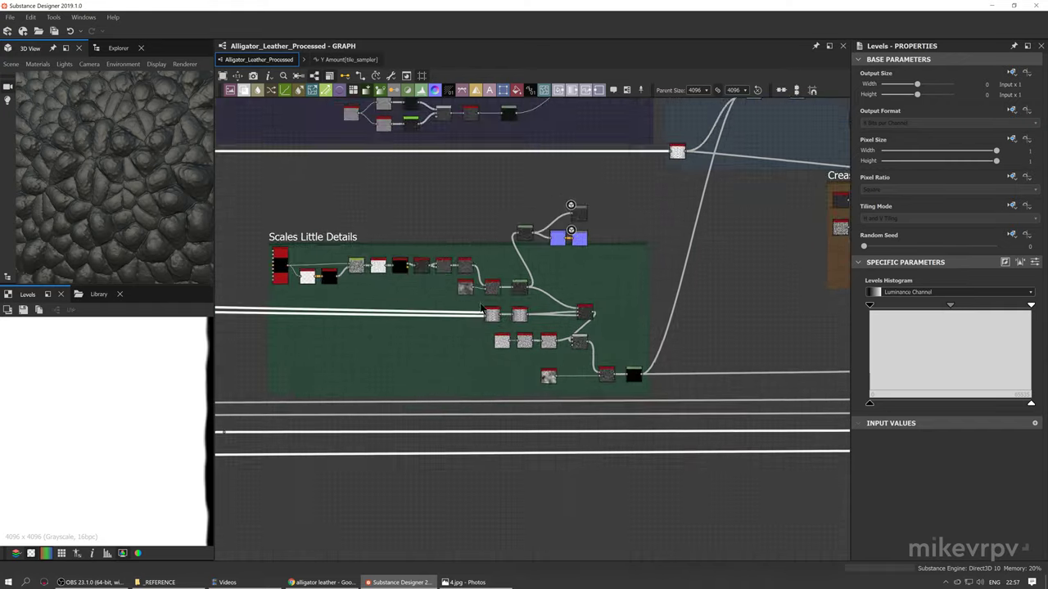
{"action": "scroll", "coordinate": [481, 308], "scroll_direction": "up", "scroll_amount": 6}
{"action": "left_click", "coordinate": [487, 319]}
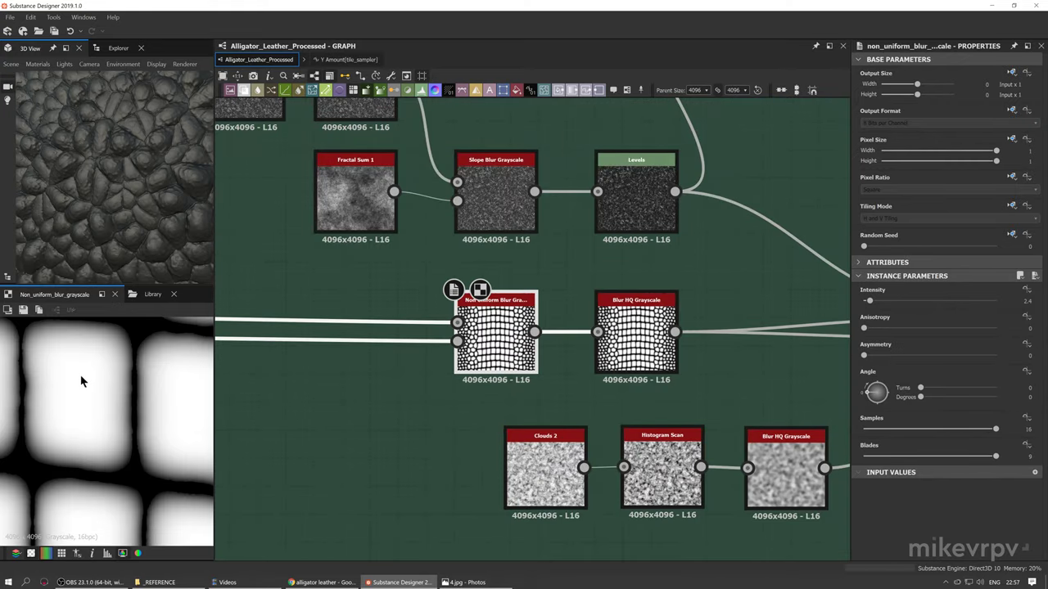
{"action": "scroll", "coordinate": [81, 380], "scroll_direction": "down", "scroll_amount": 5}
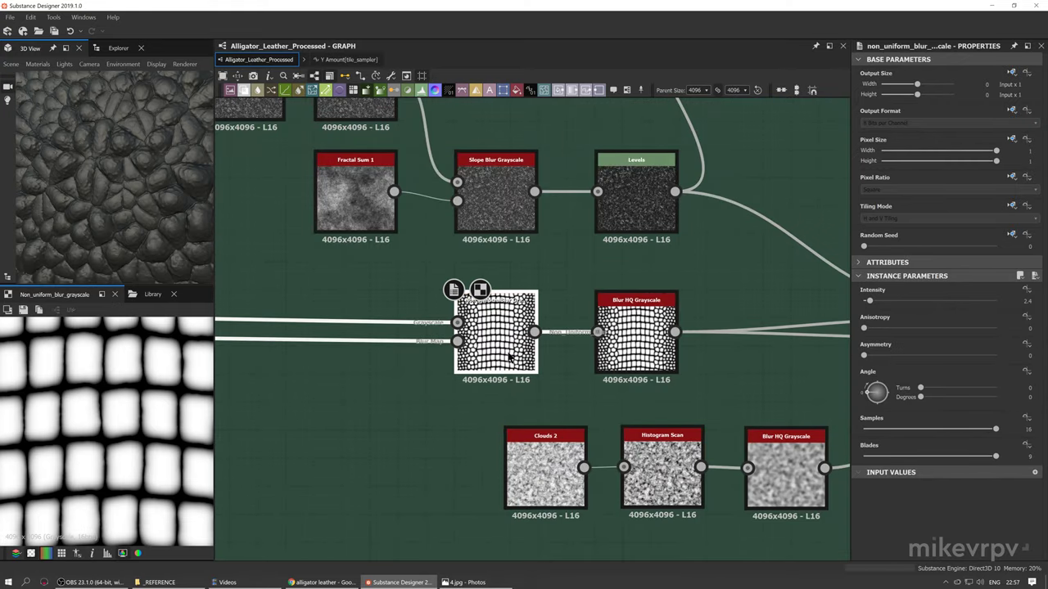
{"action": "middle_click_drag", "start_coordinate": [513, 358], "coordinate": [533, 376]}
{"action": "left_click", "coordinate": [647, 360]}
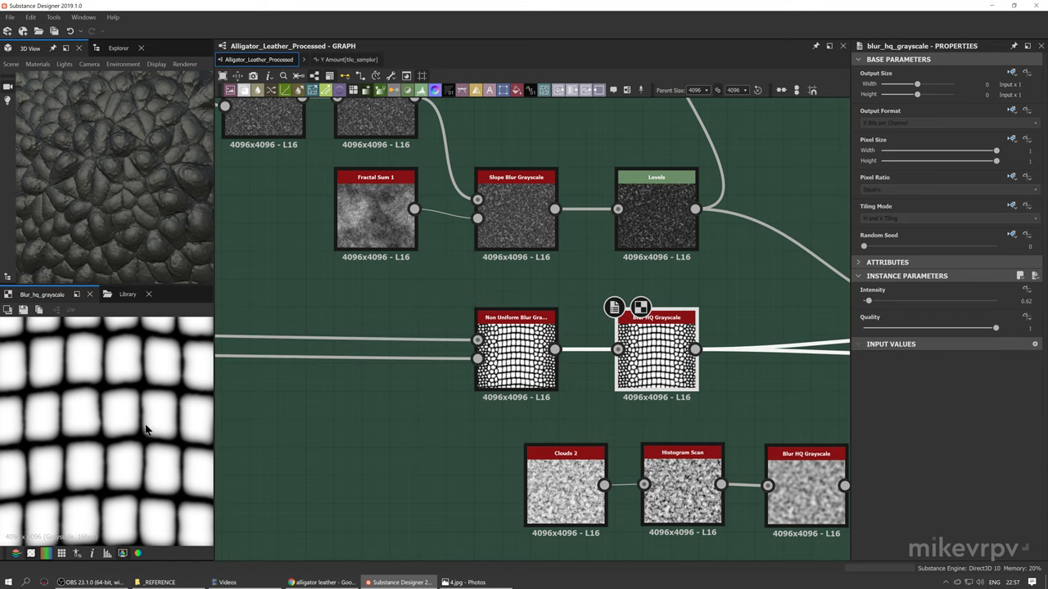
{"action": "middle_click_drag", "start_coordinate": [599, 341], "coordinate": [439, 323]}
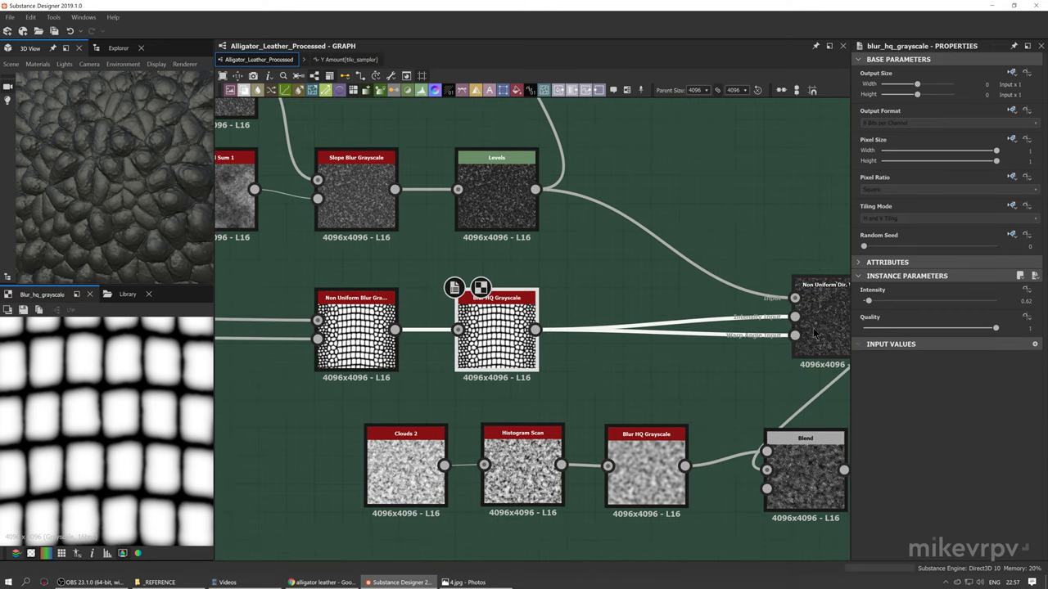
Preview the Non Uniform Dir. Warp Grayscale node in the Scales Little Details frame and examine its swirled pattern up close and tiled
{"action": "middle_click_drag", "start_coordinate": [697, 325], "coordinate": [565, 324]}
{"action": "left_click", "coordinate": [694, 320]}
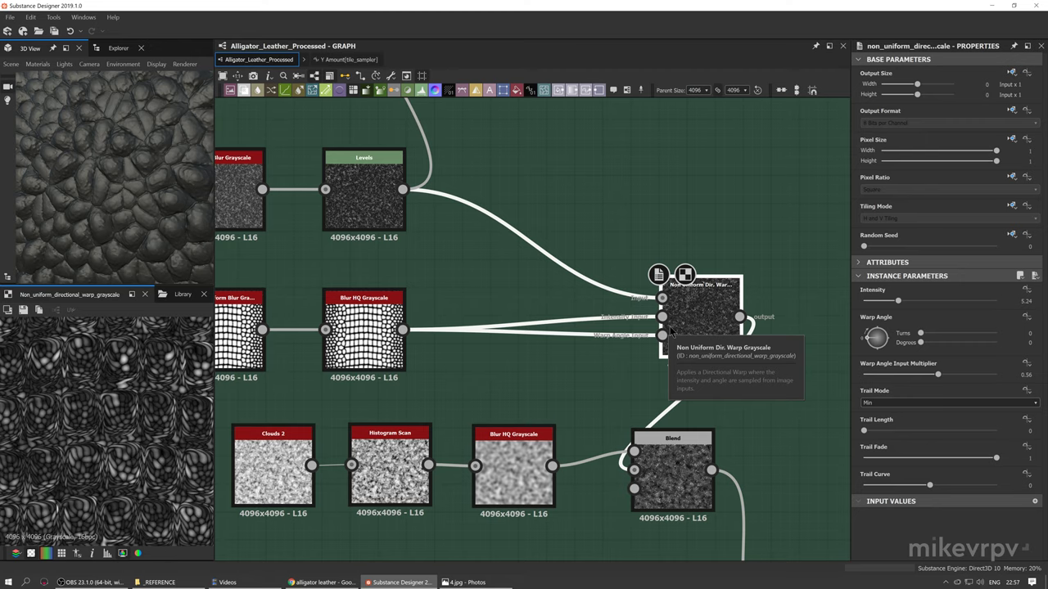
{"action": "middle_click_drag", "start_coordinate": [468, 209], "coordinate": [484, 355]}
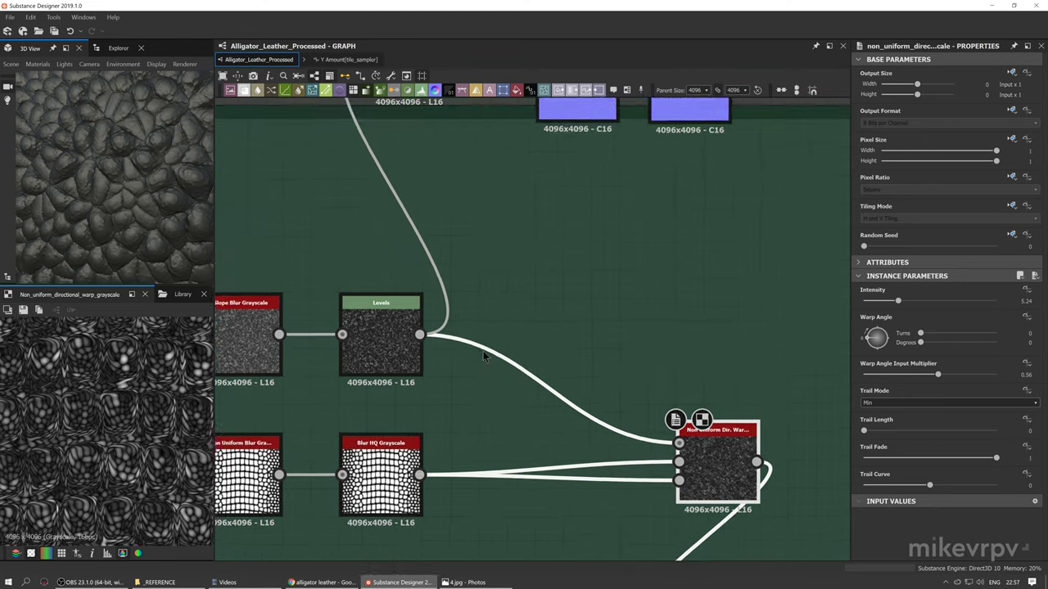
{"action": "scroll", "coordinate": [484, 355], "scroll_direction": "down", "scroll_amount": 1}
{"action": "double_click", "coordinate": [697, 448]}
{"action": "scroll", "coordinate": [82, 458], "scroll_direction": "up", "scroll_amount": 2}
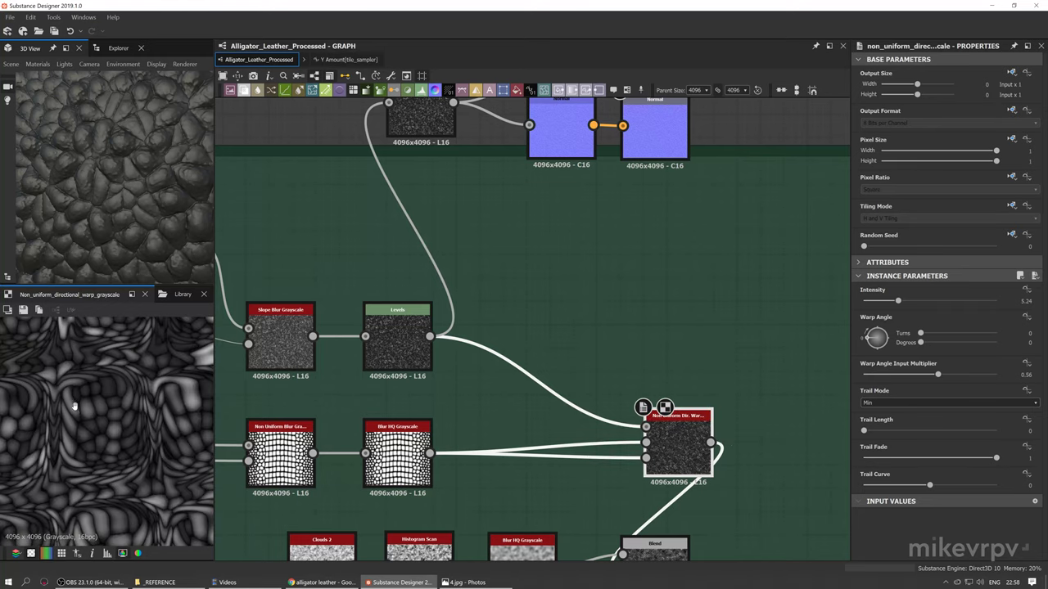
{"action": "middle_click_drag", "start_coordinate": [59, 495], "coordinate": [95, 443]}
{"action": "scroll", "coordinate": [96, 442], "scroll_direction": "down", "scroll_amount": 5}
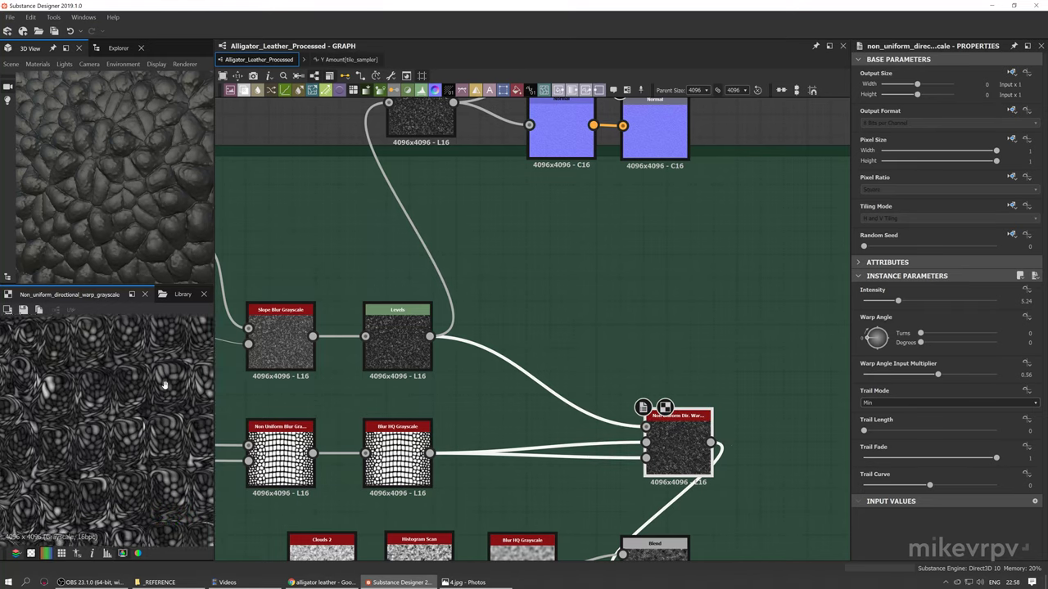
{"action": "scroll", "coordinate": [128, 434], "scroll_direction": "up", "scroll_amount": 5}
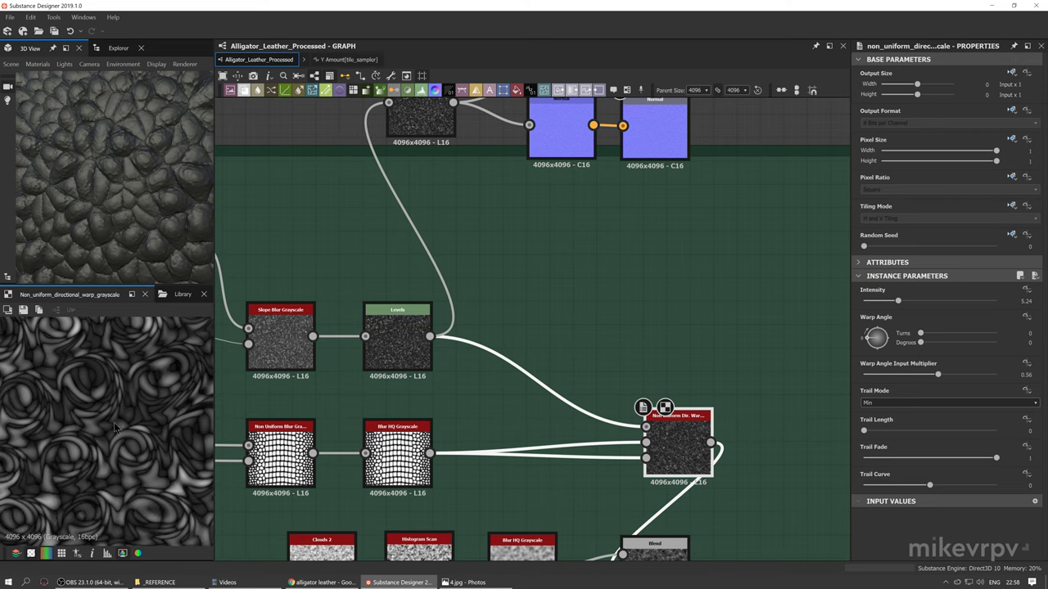
{"action": "scroll", "coordinate": [115, 425], "scroll_direction": "down", "scroll_amount": 3}
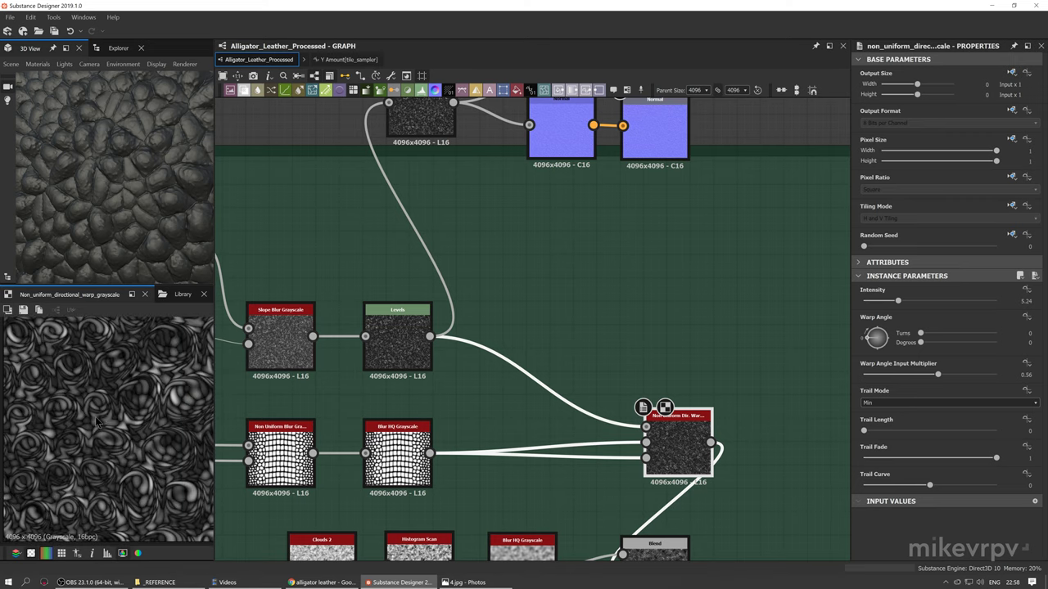
{"action": "scroll", "coordinate": [95, 442], "scroll_direction": "up", "scroll_amount": 2}
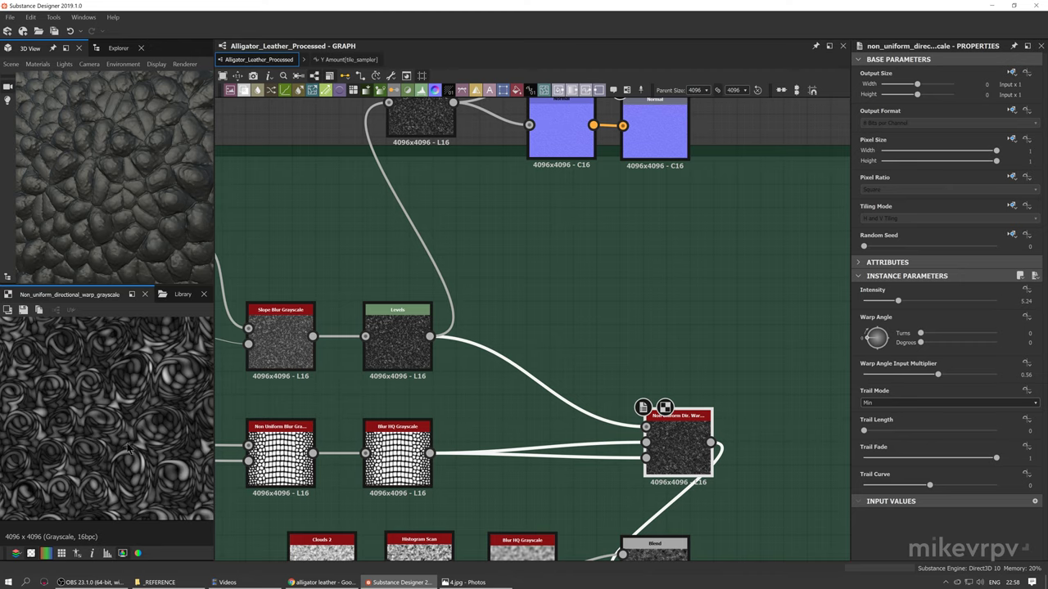
{"action": "scroll", "coordinate": [411, 304], "scroll_direction": "down", "scroll_amount": 2}
Move the output Levels, Height and Normal nodes beside the Non Uniform Dir. Warp Grayscale node and connect its output to that Levels node
{"action": "middle_click_drag", "start_coordinate": [423, 287], "coordinate": [395, 374]}
{"action": "left_click_drag", "start_coordinate": [430, 183], "coordinate": [508, 243]}
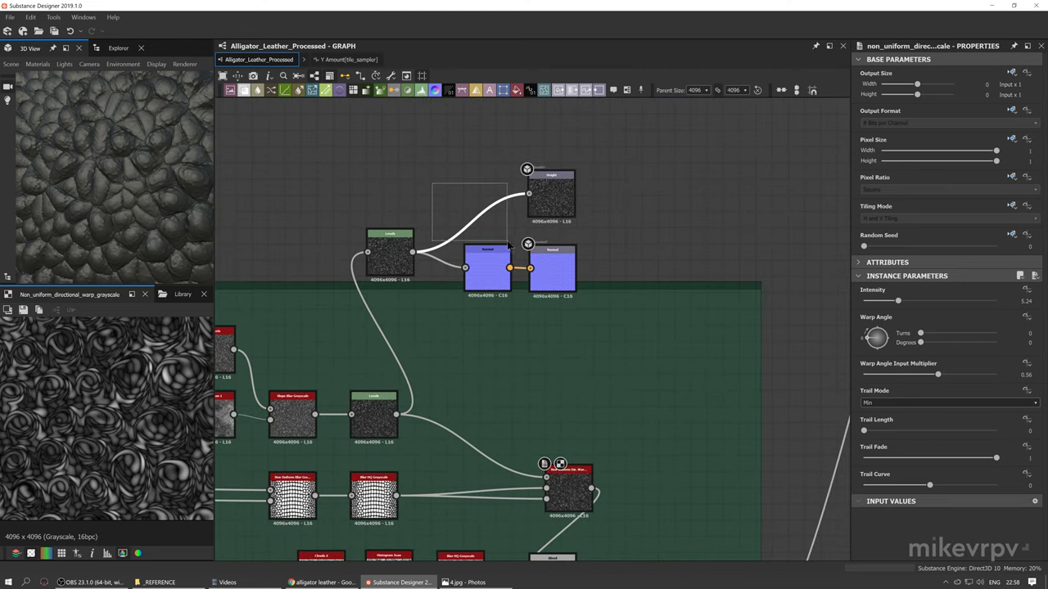
{"action": "left_click_drag", "start_coordinate": [621, 168], "coordinate": [713, 384]}
{"action": "scroll", "coordinate": [625, 482], "scroll_direction": "up", "scroll_amount": 2}
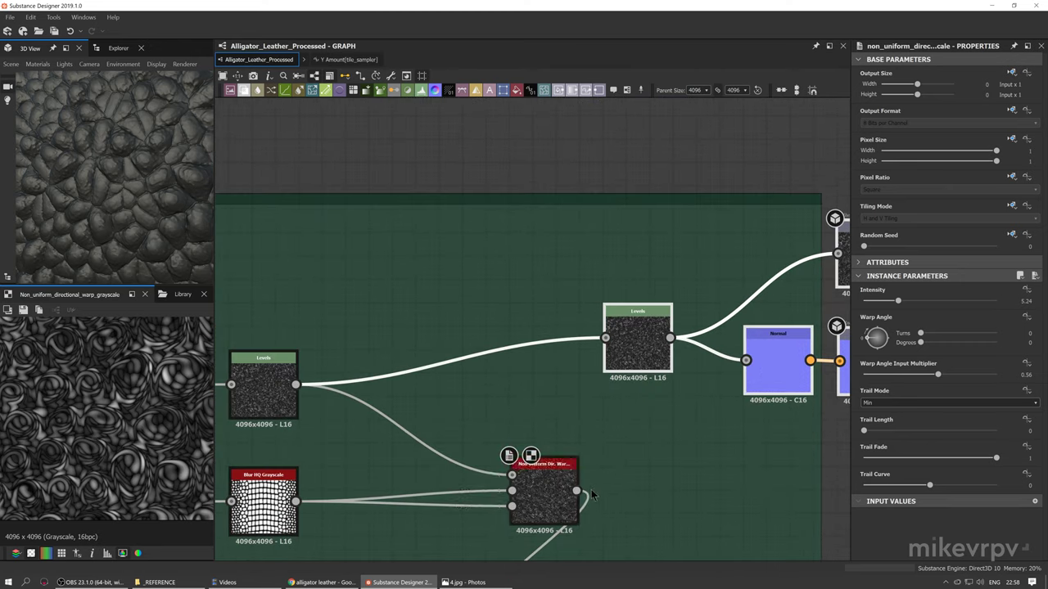
{"action": "left_click_drag", "start_coordinate": [577, 490], "coordinate": [606, 338]}
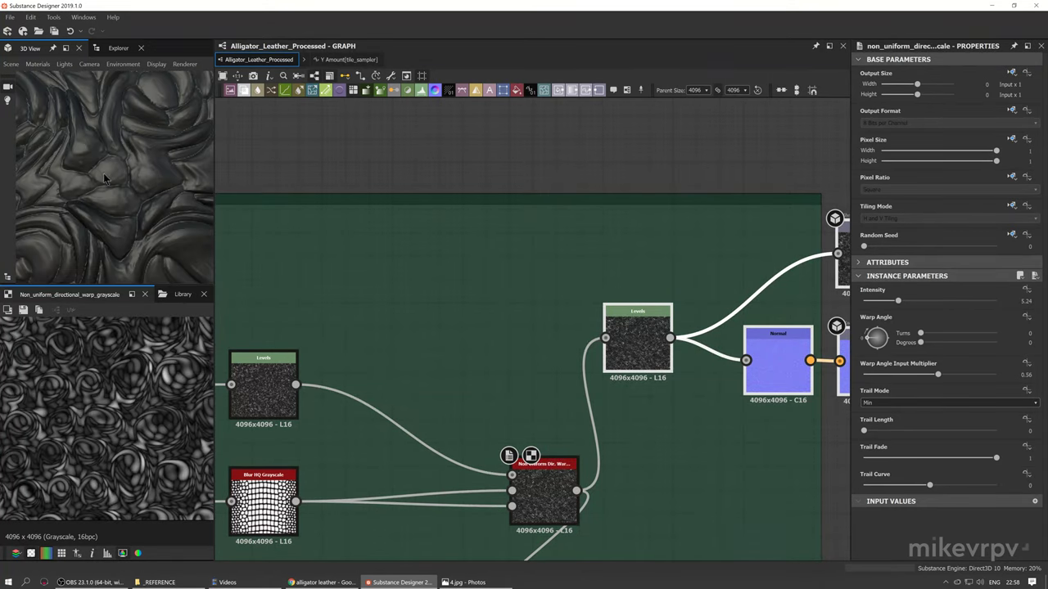
Examine the warped scale details on the material in the 3D view, from close up and from farther away
{"action": "left_click_drag", "start_coordinate": [105, 177], "coordinate": [96, 149]}
{"action": "scroll", "coordinate": [92, 163], "scroll_direction": "down", "scroll_amount": 3}
{"action": "scroll", "coordinate": [528, 295], "scroll_direction": "down", "scroll_amount": 4}
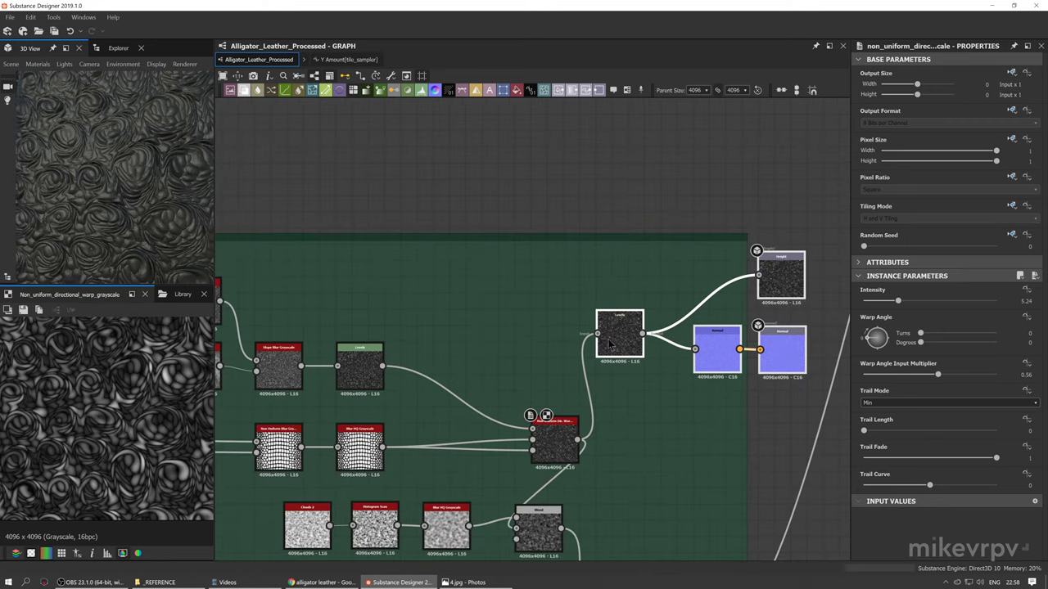
Preview the Clouds 2, Histogram Scan and Blur HQ Grayscale nodes that feed the Blend in the Scales Little Details frame
{"action": "scroll", "coordinate": [460, 357], "scroll_direction": "up", "scroll_amount": 1}
{"action": "scroll", "coordinate": [446, 382], "scroll_direction": "up", "scroll_amount": 2}
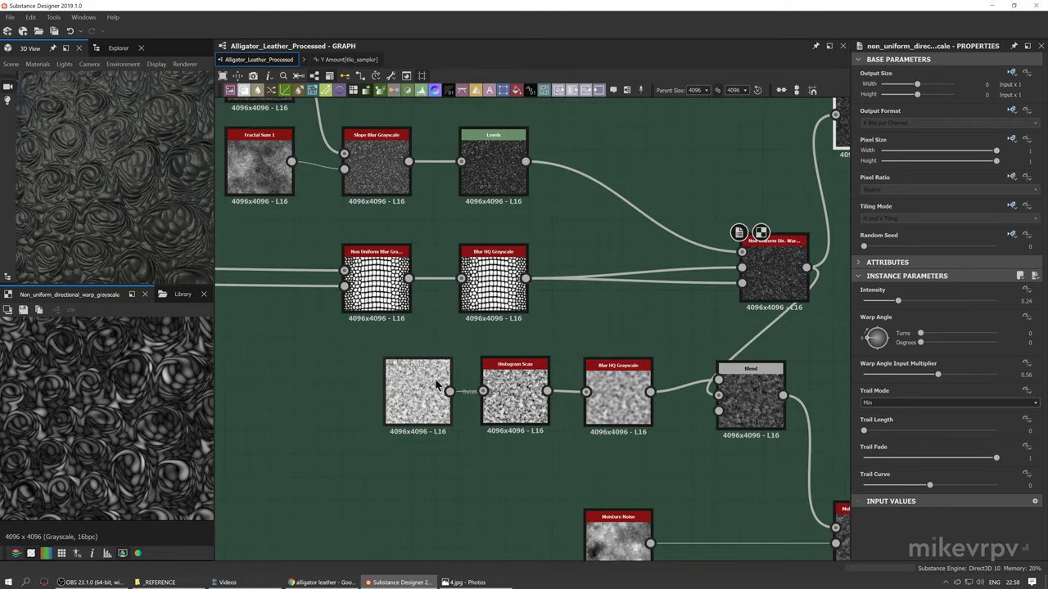
{"action": "middle_click_drag", "start_coordinate": [542, 346], "coordinate": [412, 297]}
{"action": "left_click", "coordinate": [308, 349]}
{"action": "double_click", "coordinate": [309, 348]}
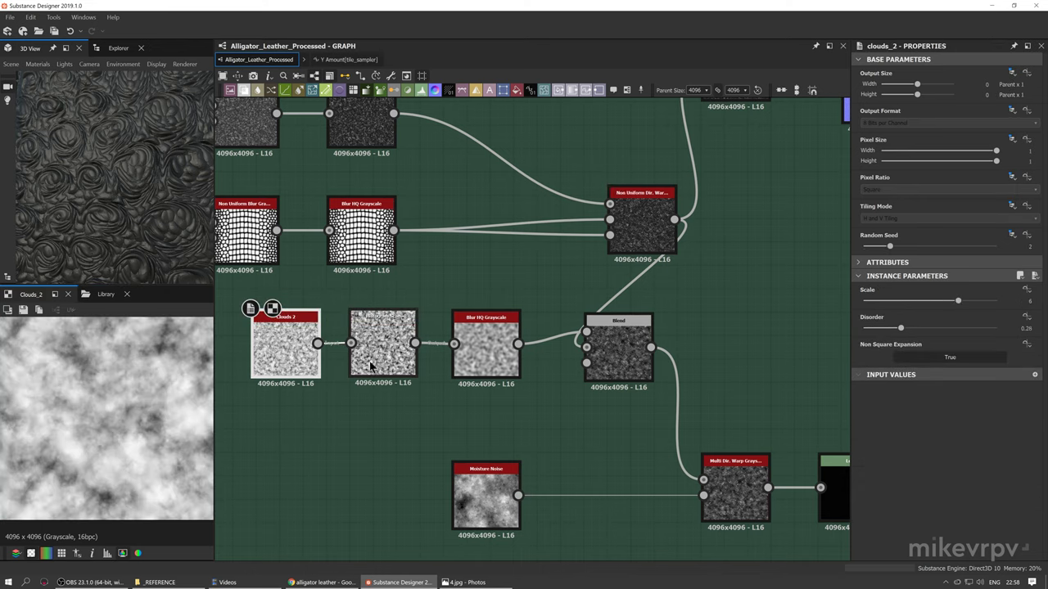
{"action": "double_click", "coordinate": [377, 364]}
{"action": "double_click", "coordinate": [486, 350]}
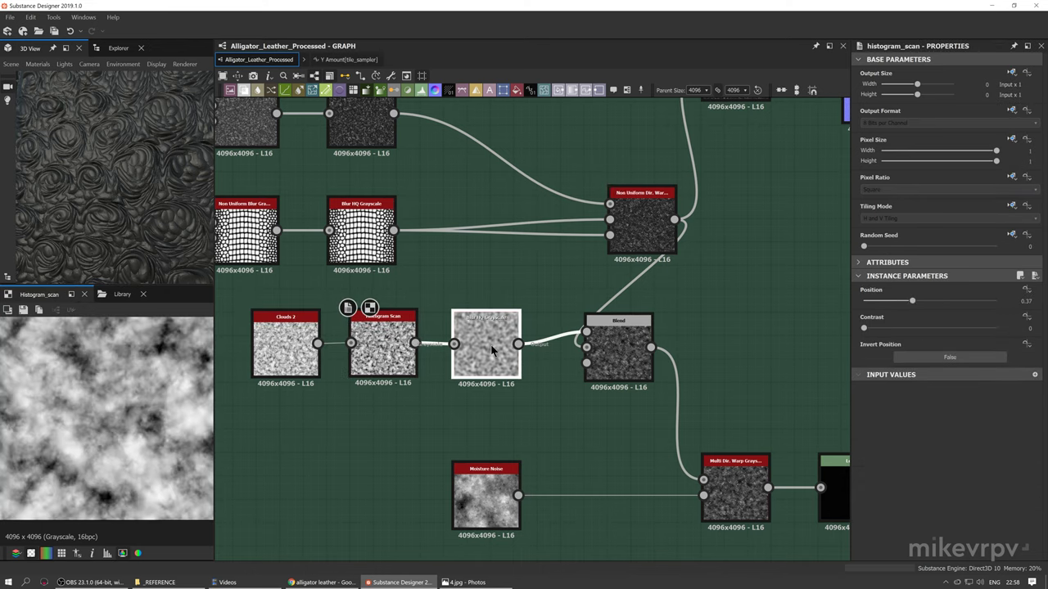
Preview the Blend node that combines the blurred clouds with the directional warp, and examine its overall pattern
{"action": "double_click", "coordinate": [618, 352]}
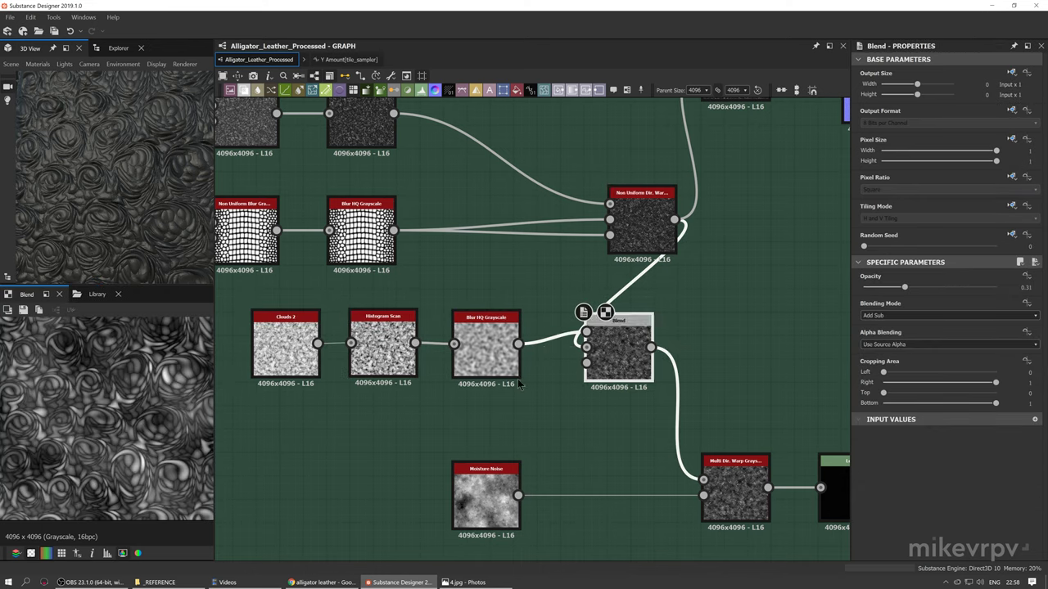
{"action": "scroll", "coordinate": [169, 406], "scroll_direction": "down", "scroll_amount": 5}
{"action": "middle_click_drag", "start_coordinate": [141, 399], "coordinate": [41, 438]}
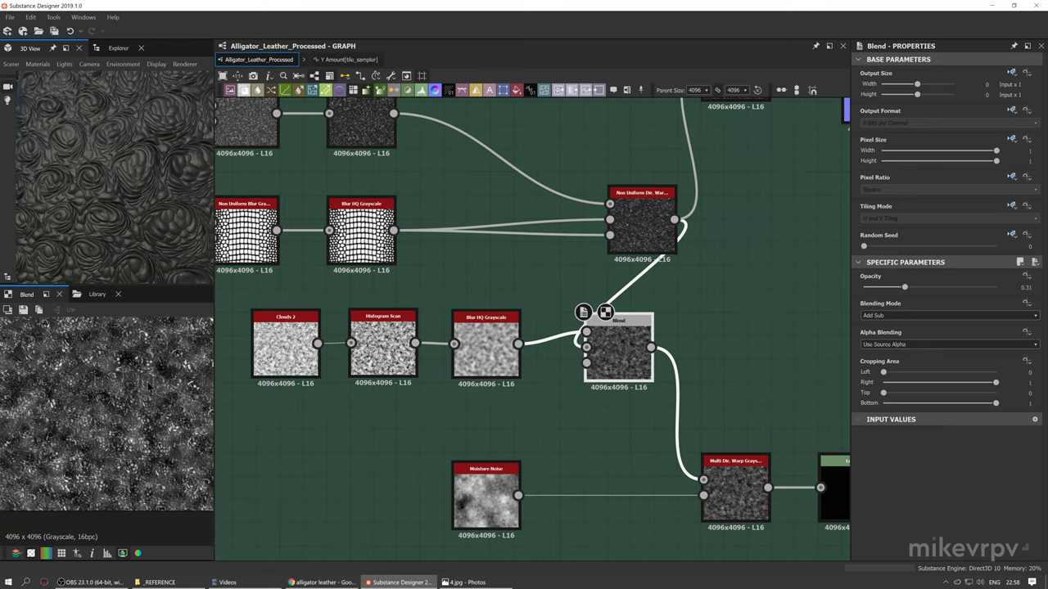
{"action": "scroll", "coordinate": [98, 406], "scroll_direction": "down", "scroll_amount": 3}
{"action": "scroll", "coordinate": [99, 406], "scroll_direction": "up", "scroll_amount": 4}
Inspect the Moisture Noise node and compare the Blend result with the Multi Dir. Warp Grayscale after it
{"action": "middle_click_drag", "start_coordinate": [518, 416], "coordinate": [470, 401]}
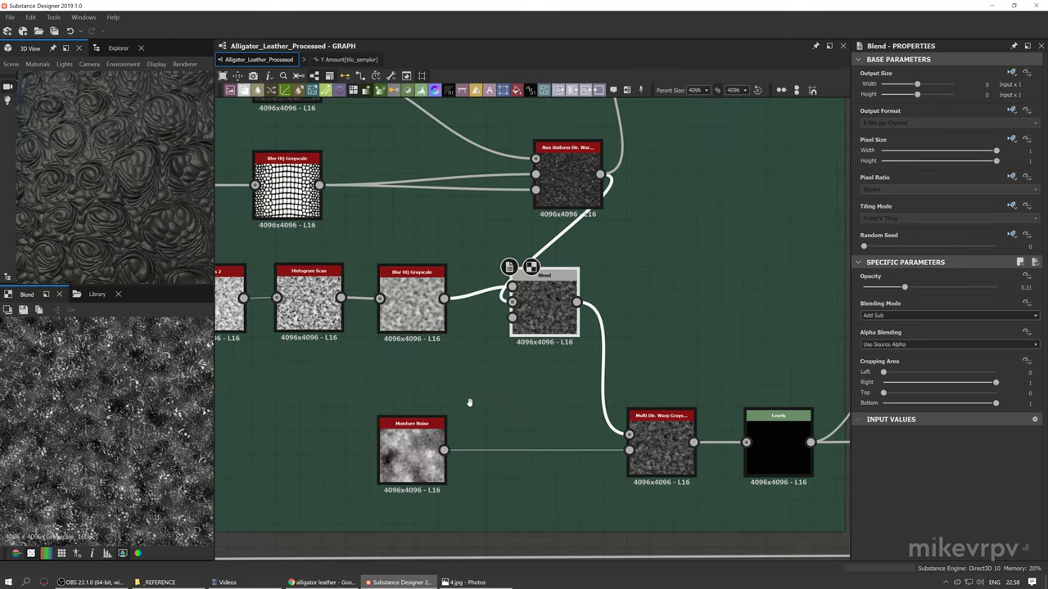
{"action": "double_click", "coordinate": [411, 444]}
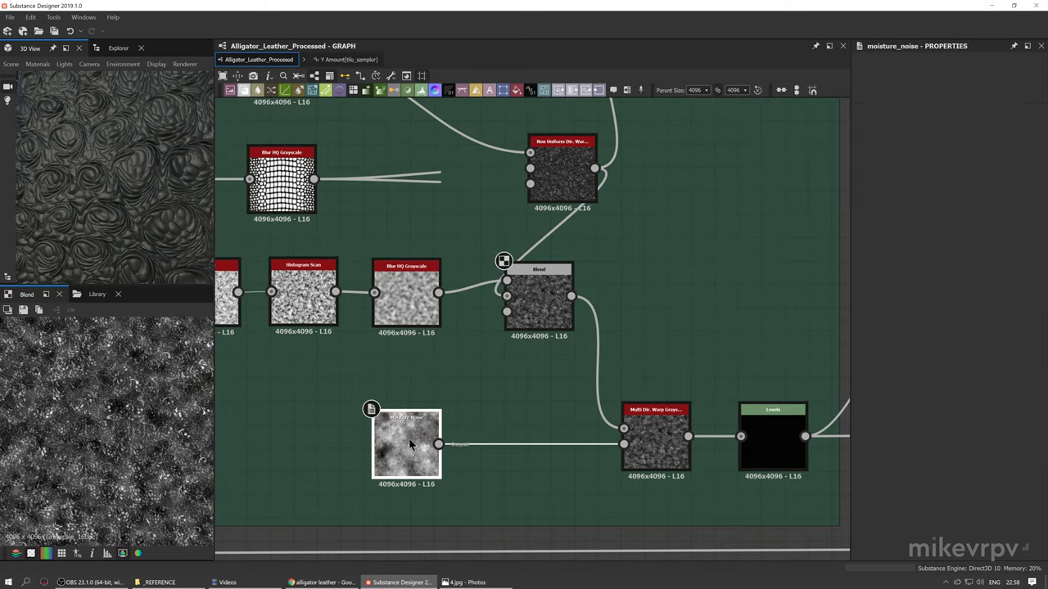
{"action": "double_click", "coordinate": [683, 460]}
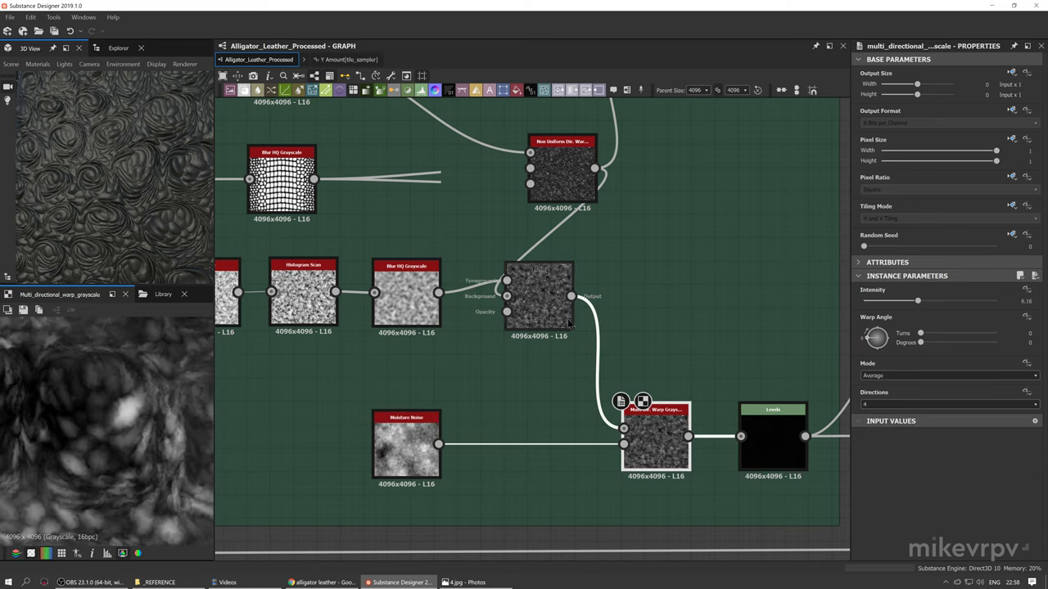
{"action": "double_click", "coordinate": [568, 323]}
{"action": "double_click", "coordinate": [667, 448]}
{"action": "middle_click_drag", "start_coordinate": [667, 449], "coordinate": [614, 434]}
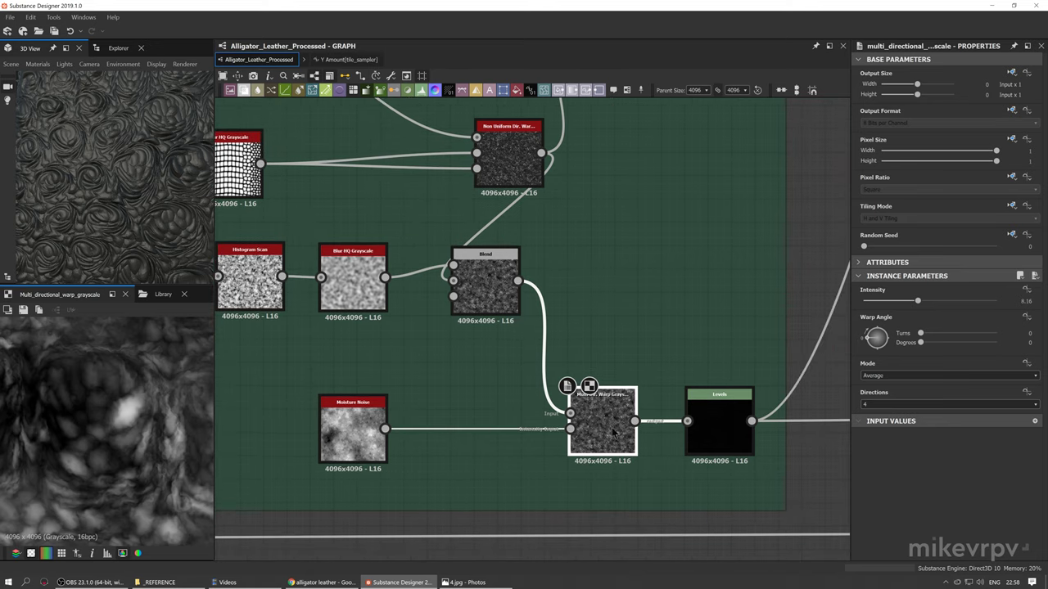
{"action": "double_click", "coordinate": [487, 286]}
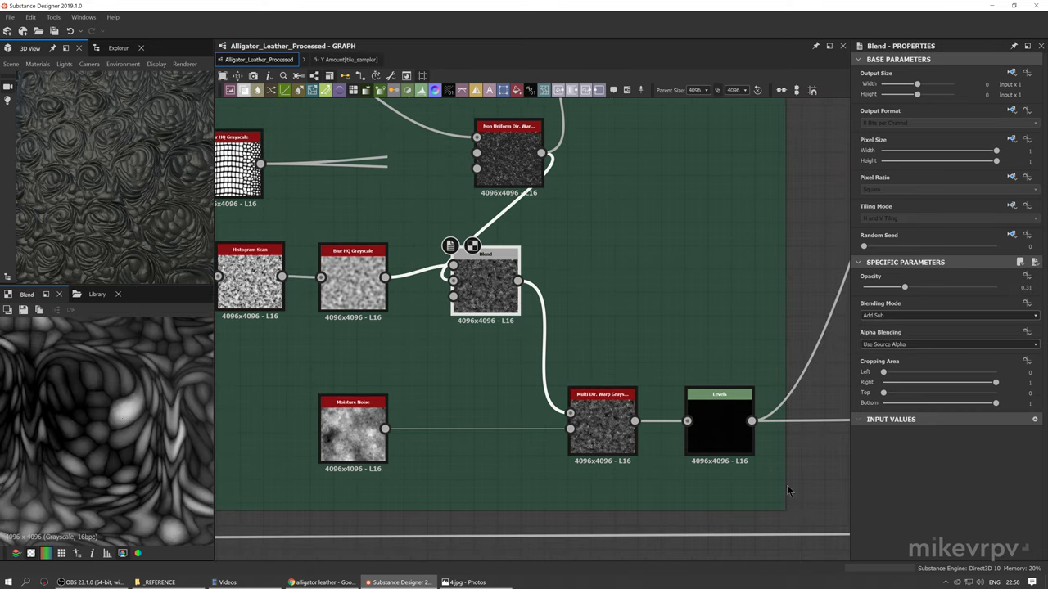
{"action": "double_click", "coordinate": [618, 434]}
Preview the final Levels node of the Scales Little Details frame and connect its output to the output Levels node
{"action": "middle_click_drag", "start_coordinate": [697, 423], "coordinate": [627, 492]}
{"action": "scroll", "coordinate": [631, 442], "scroll_direction": "down", "scroll_amount": 3}
{"action": "scroll", "coordinate": [197, 250], "scroll_direction": "down", "scroll_amount": 4}
{"action": "middle_click_drag", "start_coordinate": [208, 252], "coordinate": [169, 242]}
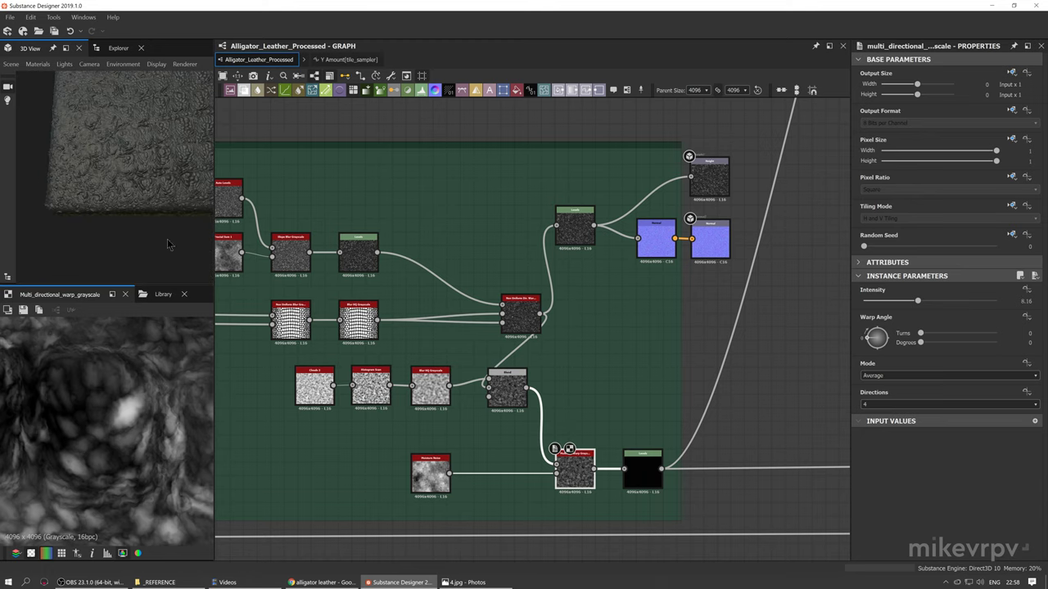
{"action": "middle_click_drag", "start_coordinate": [585, 377], "coordinate": [530, 411]}
{"action": "scroll", "coordinate": [597, 504], "scroll_direction": "up", "scroll_amount": 1}
{"action": "double_click", "coordinate": [586, 502]}
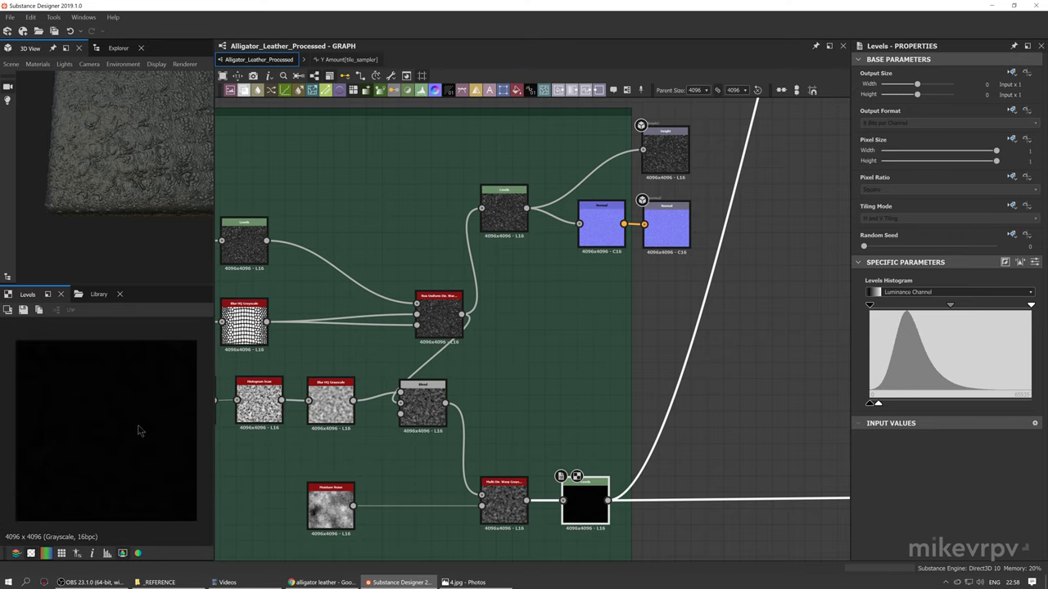
{"action": "left_click_drag", "start_coordinate": [609, 501], "coordinate": [481, 208]}
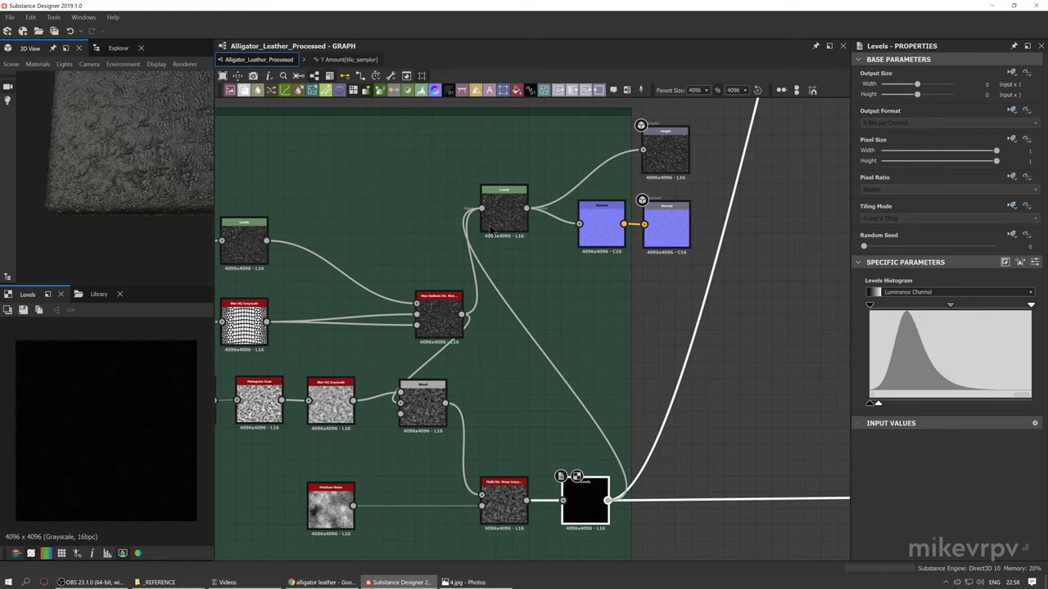
Examine the final scale details in the 3D view under different angles and zoom distances
{"action": "mouse_move", "coordinate": [132, 188]}
{"action": "left_mouse_down"}
{"action": "mouse_move", "coordinate": [107, 214]}
{"action": "mouse_move", "coordinate": [132, 188]}
{"action": "mouse_move", "coordinate": [127, 175]}
{"action": "mouse_move", "coordinate": [135, 180]}
{"action": "mouse_move", "coordinate": [128, 171]}
{"action": "mouse_move", "coordinate": [103, 204]}
{"action": "mouse_move", "coordinate": [137, 220]}
{"action": "left_mouse_up"}
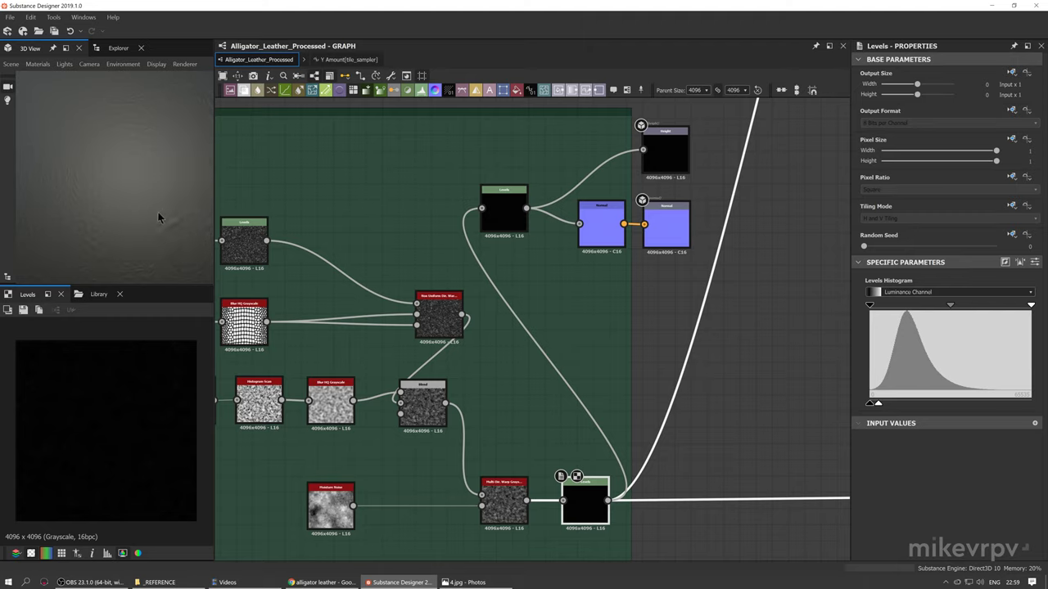
{"action": "left_click_drag", "start_coordinate": [158, 207], "coordinate": [110, 210]}
{"action": "scroll", "coordinate": [108, 209], "scroll_direction": "down", "scroll_amount": 2}
{"action": "scroll", "coordinate": [90, 218], "scroll_direction": "up", "scroll_amount": 5}
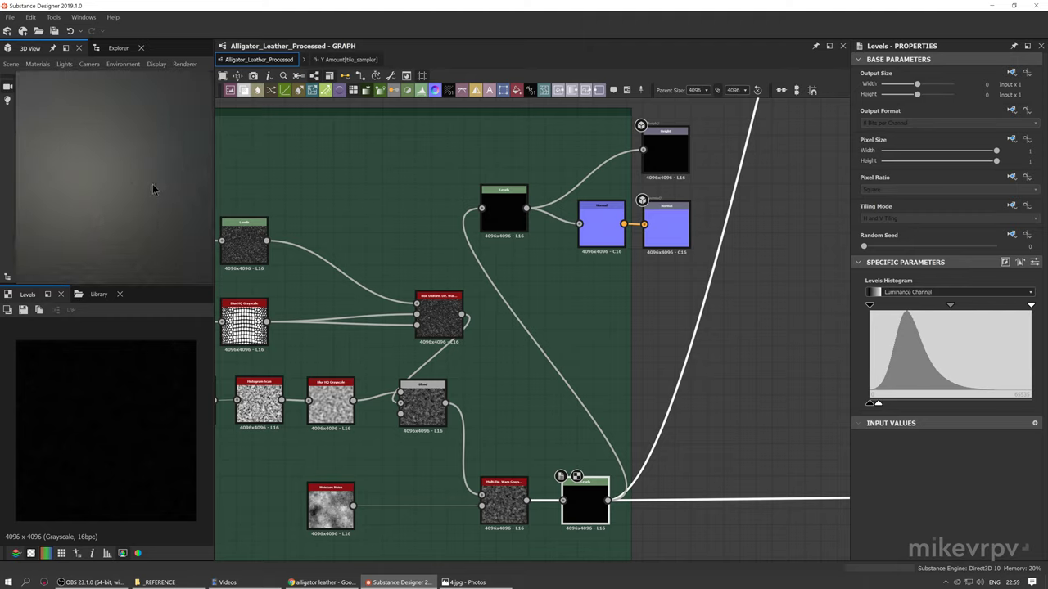
{"action": "left_click_drag", "start_coordinate": [152, 184], "coordinate": [105, 211]}
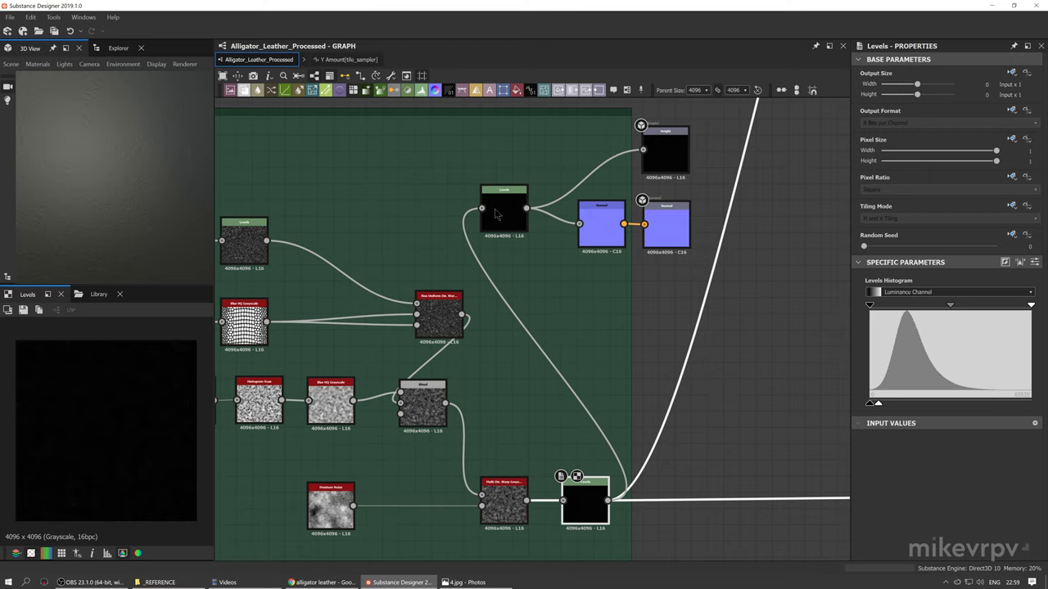
Move the output Levels, Height and Normal nodes out of the Scales Little Details frame and delete their connection to the frame's final Levels
{"action": "middle_click_drag", "start_coordinate": [495, 214], "coordinate": [426, 238]}
{"action": "left_click", "coordinate": [444, 246]}
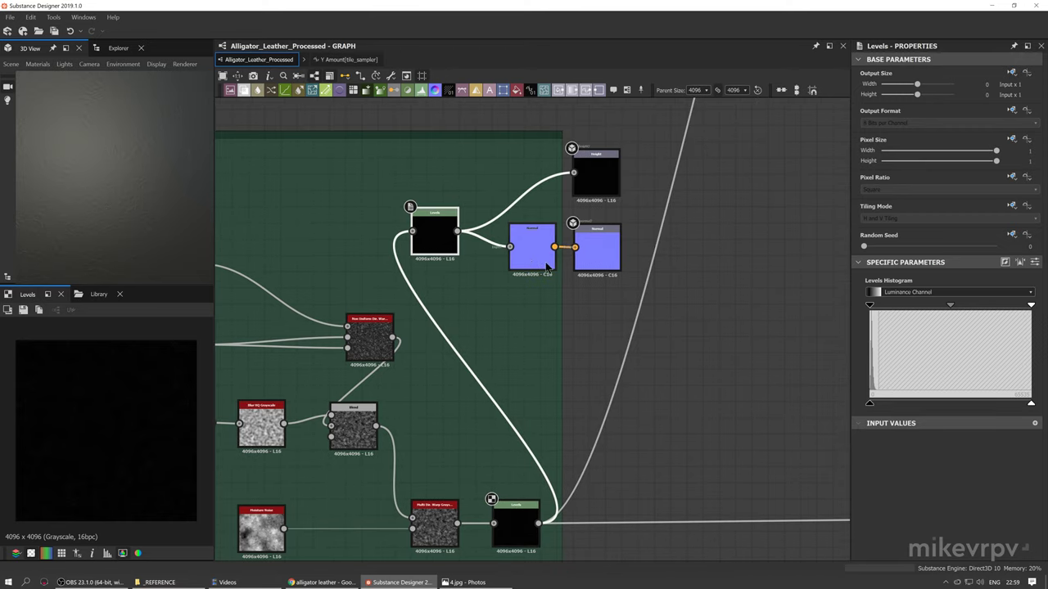
{"action": "left_click", "coordinate": [606, 263]}
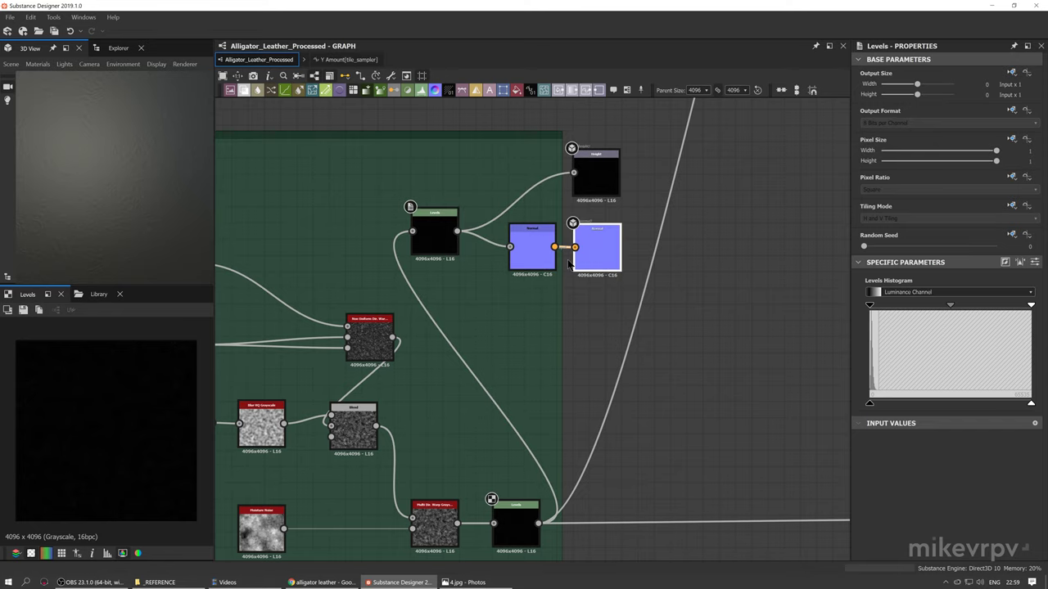
{"action": "left_click", "coordinate": [536, 252], "text": "ctrl"}
{"action": "left_click", "coordinate": [444, 239], "text": "ctrl"}
{"action": "left_click_drag", "start_coordinate": [554, 264], "coordinate": [815, 372]}
{"action": "middle_click_drag", "start_coordinate": [815, 372], "coordinate": [791, 396]}
{"action": "key", "text": "ctrl+z"}
{"action": "left_click", "coordinate": [572, 204], "text": "ctrl"}
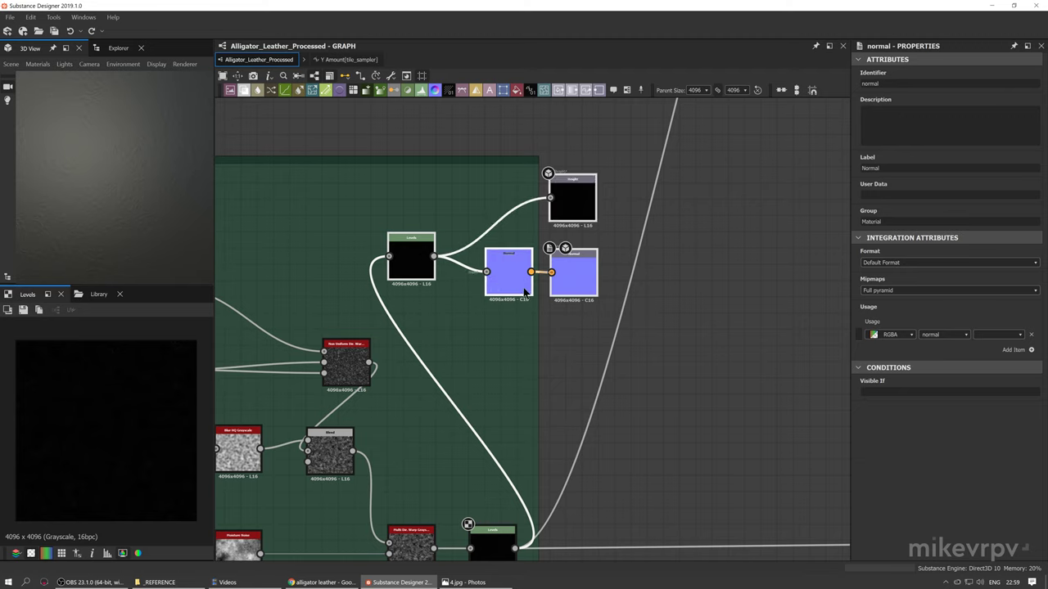
{"action": "left_click_drag", "start_coordinate": [524, 292], "coordinate": [768, 309]}
{"action": "middle_click_drag", "start_coordinate": [658, 340], "coordinate": [599, 351]}
{"action": "left_click", "coordinate": [526, 346]}
{"action": "key", "text": "Delete"}
Move the disconnected output Levels, Height and Normal nodes below the Scales details blend node in the Height map blending and combining frame
{"action": "left_click_drag", "start_coordinate": [786, 381], "coordinate": [623, 240]}
{"action": "scroll", "coordinate": [528, 422], "scroll_direction": "down", "scroll_amount": 5}
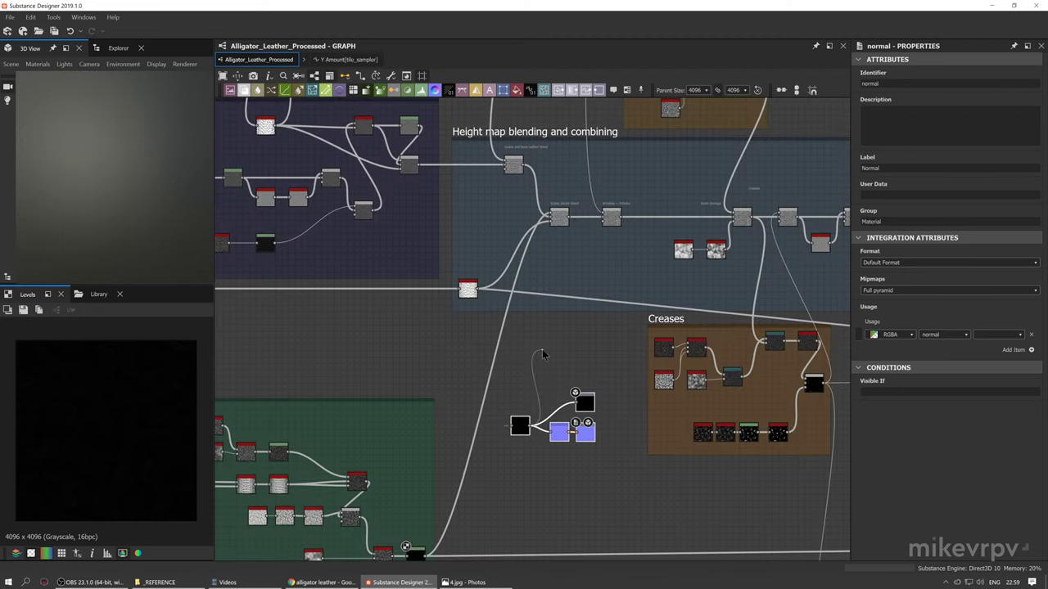
{"action": "left_click_drag", "start_coordinate": [520, 426], "coordinate": [546, 354]}
{"action": "scroll", "coordinate": [568, 229], "scroll_direction": "up", "scroll_amount": 2}
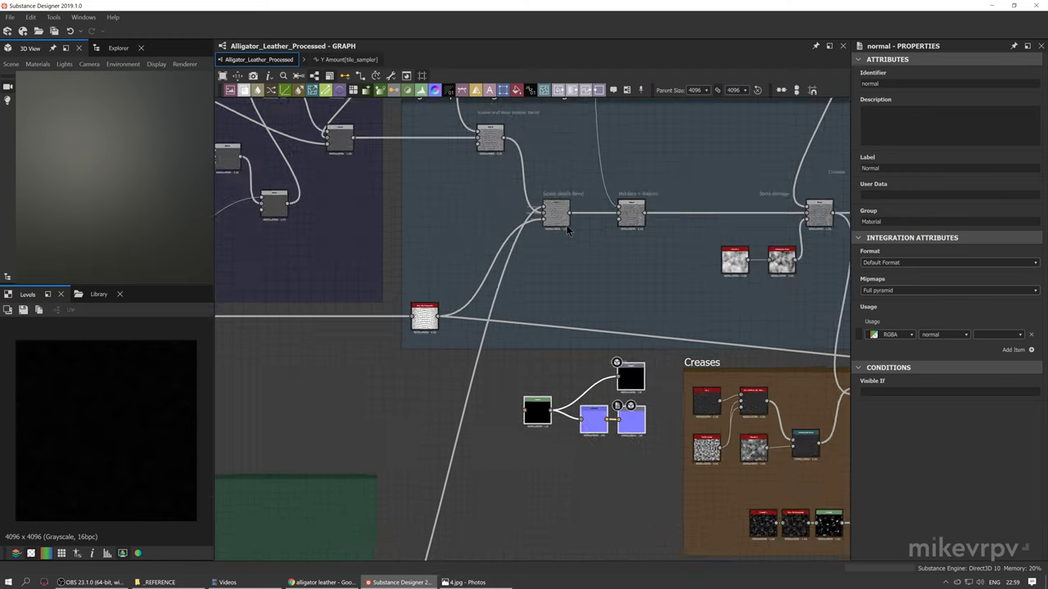
{"action": "scroll", "coordinate": [567, 230], "scroll_direction": "up", "scroll_amount": 1}
{"action": "left_click_drag", "start_coordinate": [531, 448], "coordinate": [563, 294]}
{"action": "scroll", "coordinate": [554, 251], "scroll_direction": "up", "scroll_amount": 4}
{"action": "middle_click_drag", "start_coordinate": [567, 274], "coordinate": [605, 351]}
{"action": "middle_click_drag", "start_coordinate": [592, 300], "coordinate": [634, 419]}
{"action": "scroll", "coordinate": [640, 357], "scroll_direction": "down", "scroll_amount": 2}
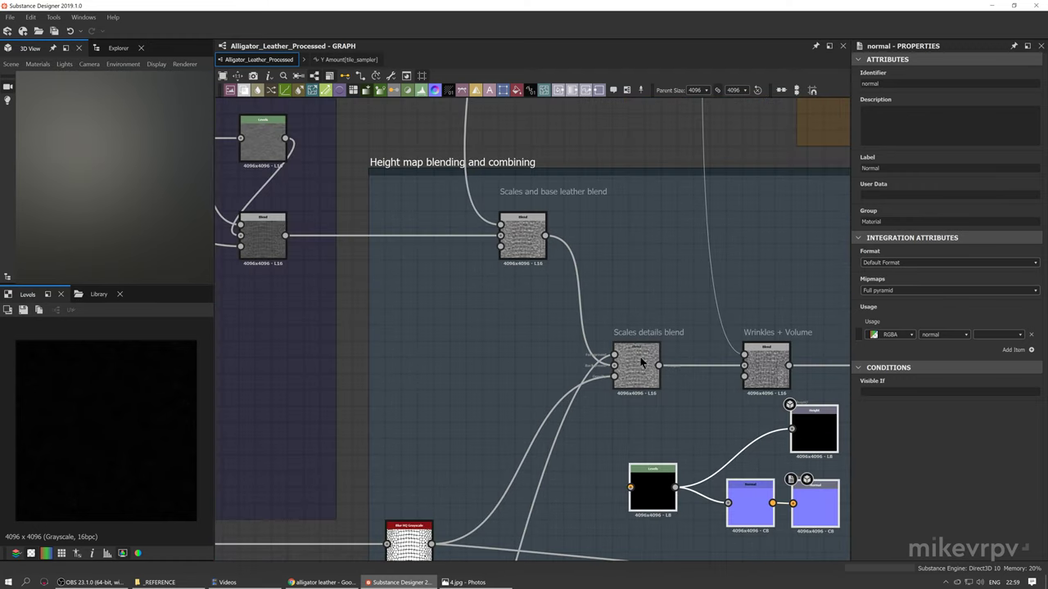
{"action": "middle_click_drag", "start_coordinate": [641, 360], "coordinate": [557, 325]}
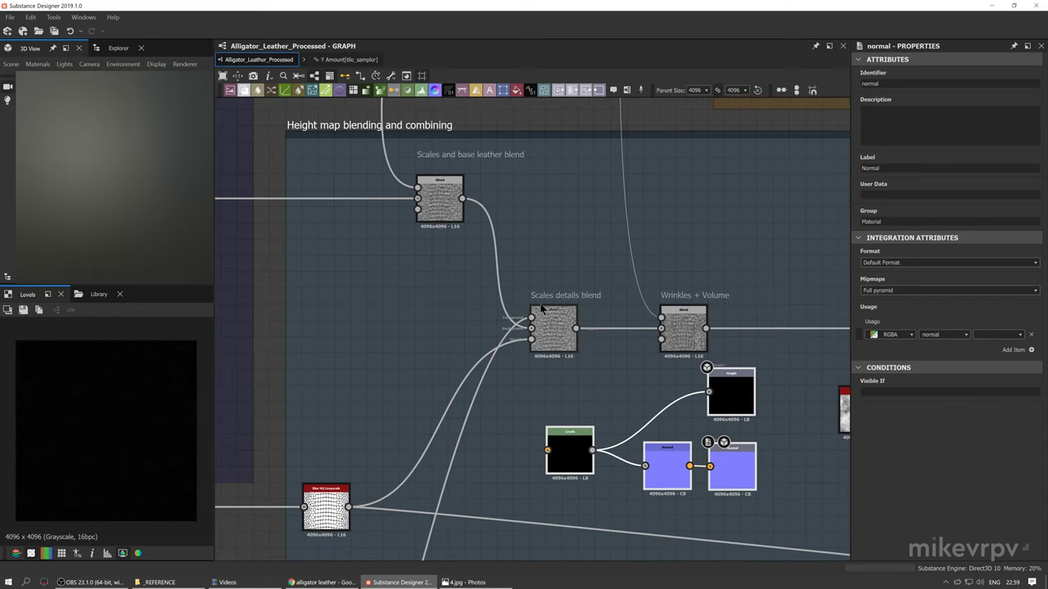
{"action": "scroll", "coordinate": [542, 308], "scroll_direction": "up", "scroll_amount": 2}
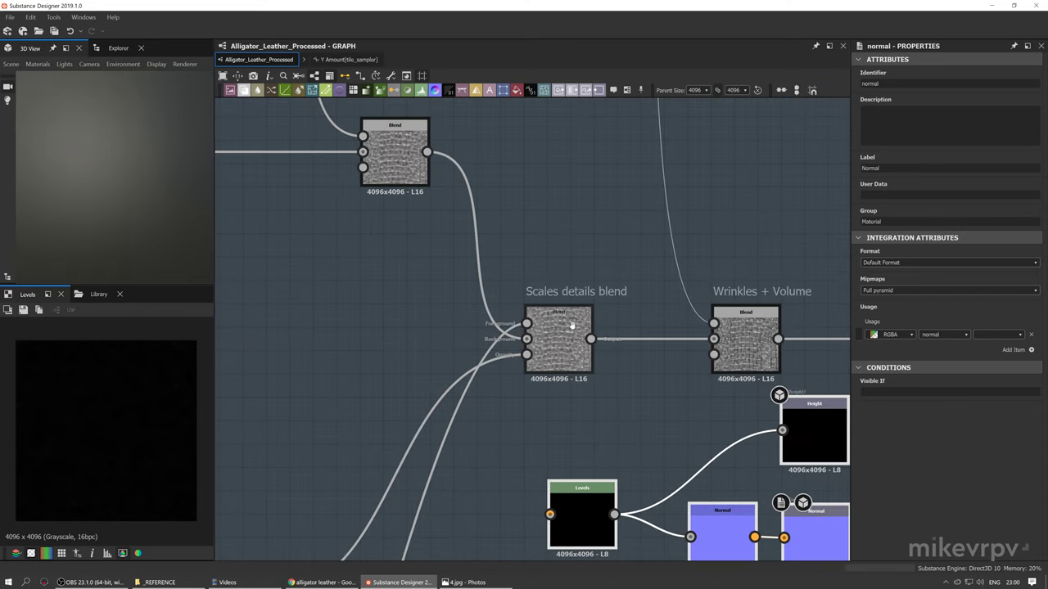
Preview the Blur HQ Grayscale node that feeds the Scales details blend's opacity and examine its scale mask up close
{"action": "scroll", "coordinate": [567, 323], "scroll_direction": "down", "scroll_amount": 2}
{"action": "scroll", "coordinate": [370, 499], "scroll_direction": "up", "scroll_amount": 3}
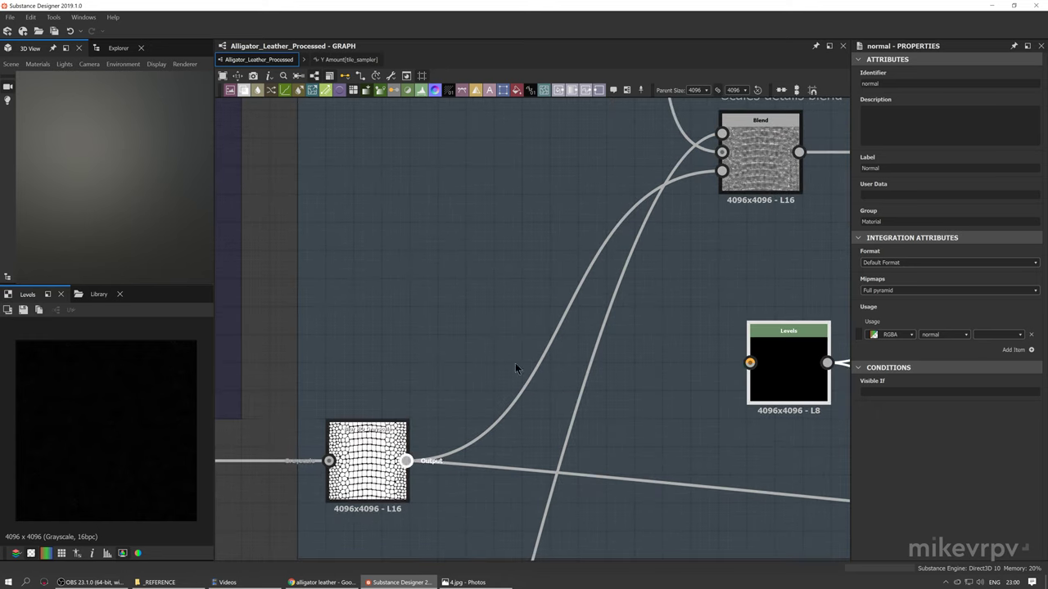
{"action": "double_click", "coordinate": [348, 477]}
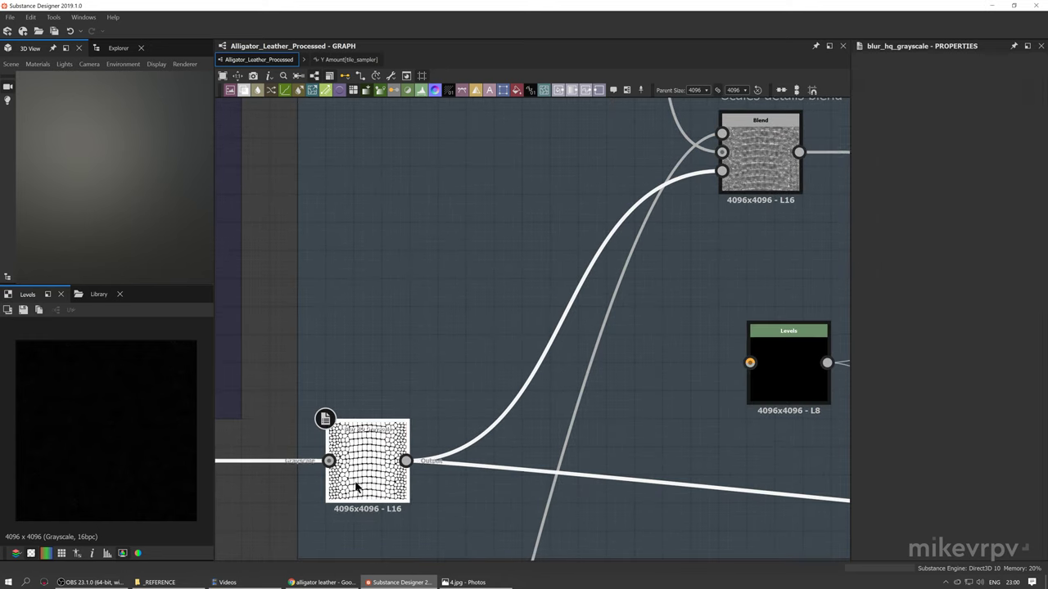
{"action": "scroll", "coordinate": [101, 443], "scroll_direction": "up", "scroll_amount": 2}
{"action": "scroll", "coordinate": [101, 443], "scroll_direction": "up", "scroll_amount": 2}
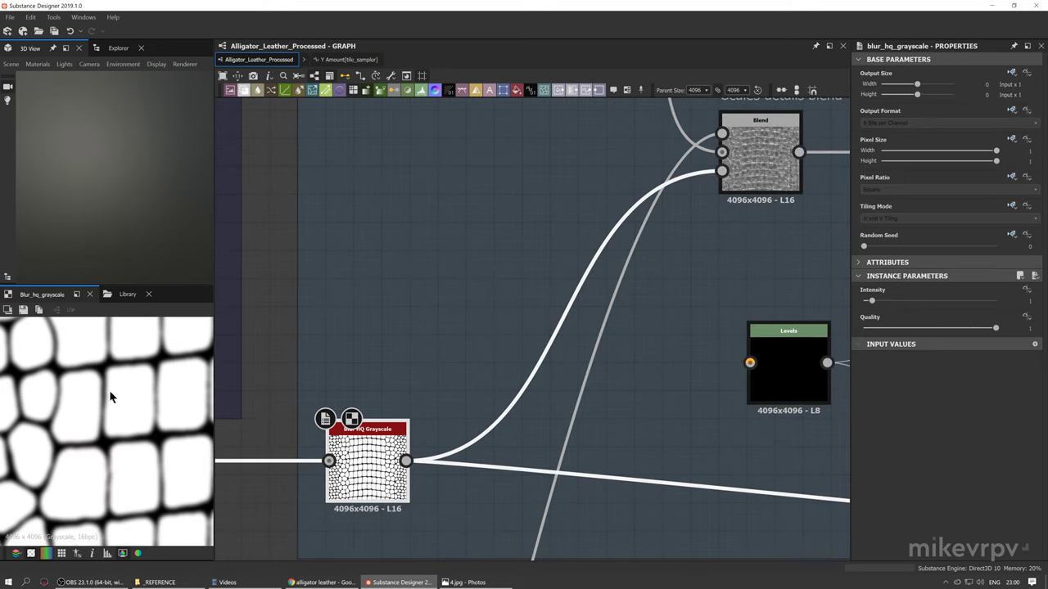
{"action": "scroll", "coordinate": [102, 460], "scroll_direction": "up", "scroll_amount": 2}
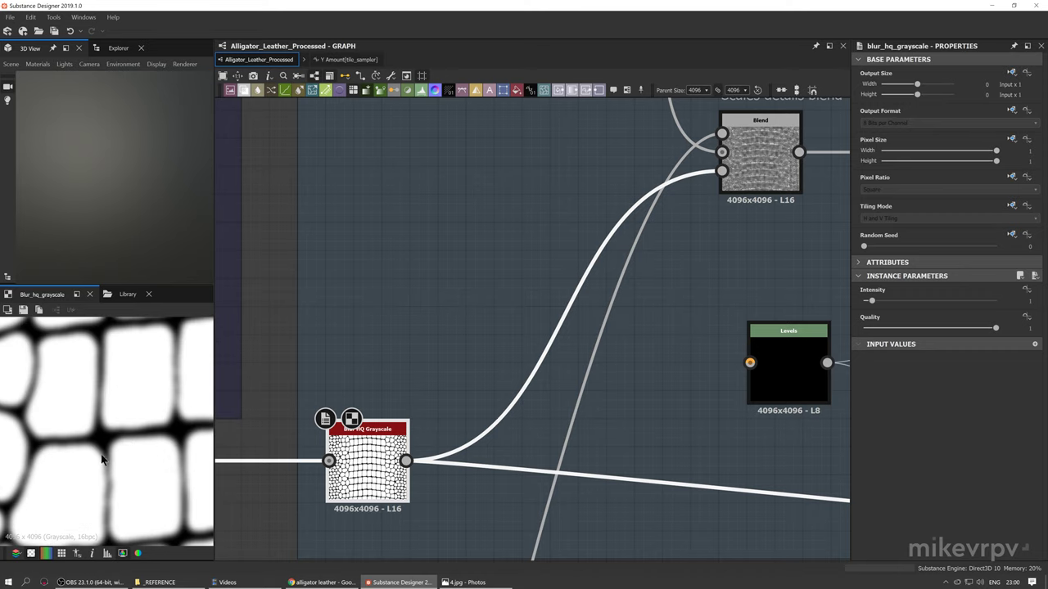
{"action": "middle_click_drag", "start_coordinate": [186, 440], "coordinate": [107, 433]}
{"action": "scroll", "coordinate": [90, 436], "scroll_direction": "down", "scroll_amount": 1}
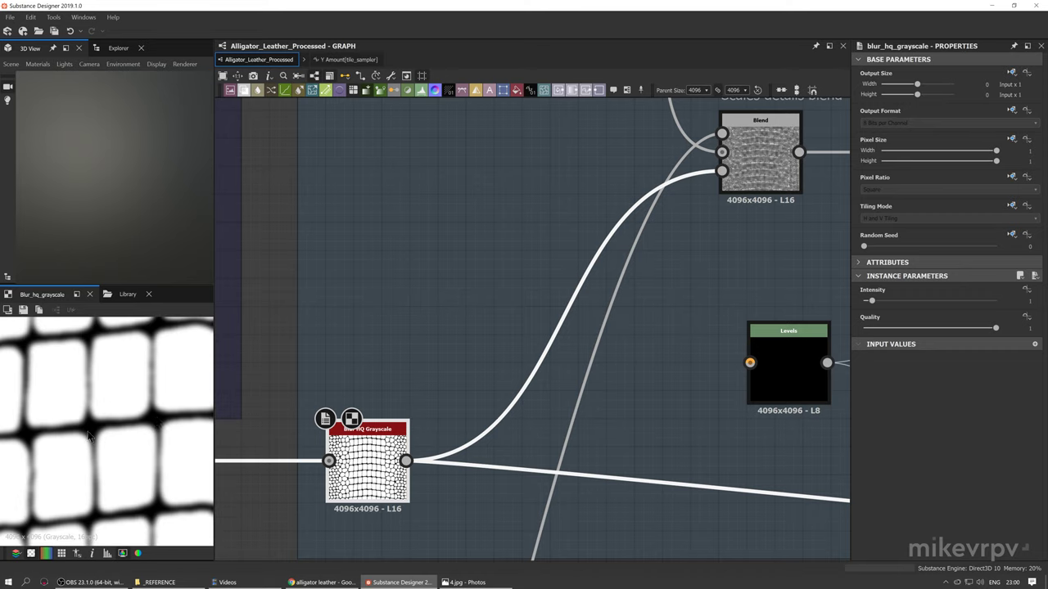
Preview the Scales details blend node and connect its output to the output Levels node
{"action": "middle_click_drag", "start_coordinate": [655, 259], "coordinate": [471, 289]}
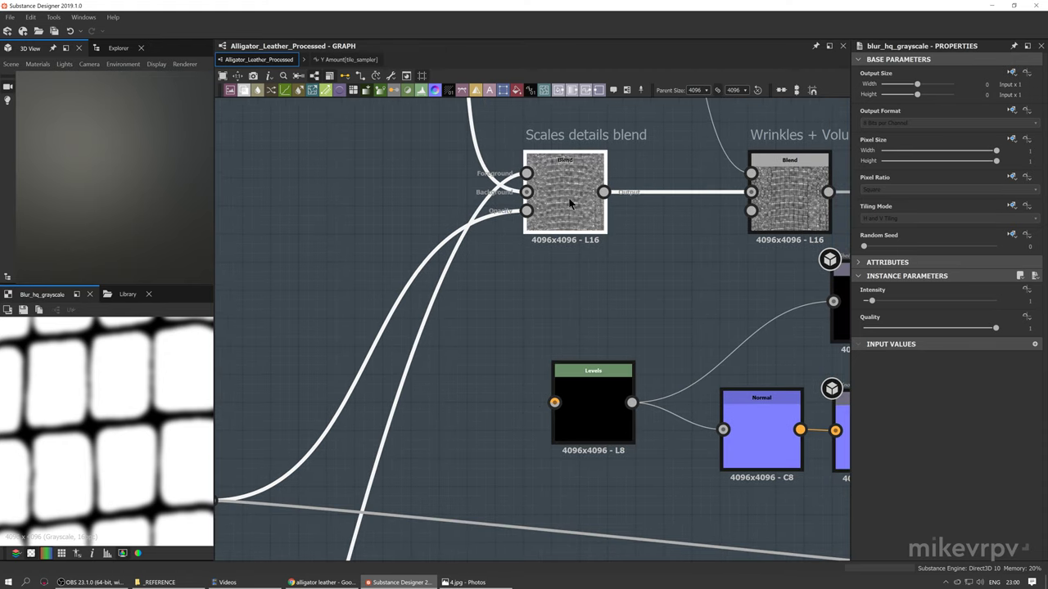
{"action": "left_click", "coordinate": [575, 205]}
{"action": "middle_click_drag", "start_coordinate": [289, 317], "coordinate": [325, 386]}
{"action": "scroll", "coordinate": [140, 397], "scroll_direction": "up", "scroll_amount": 3}
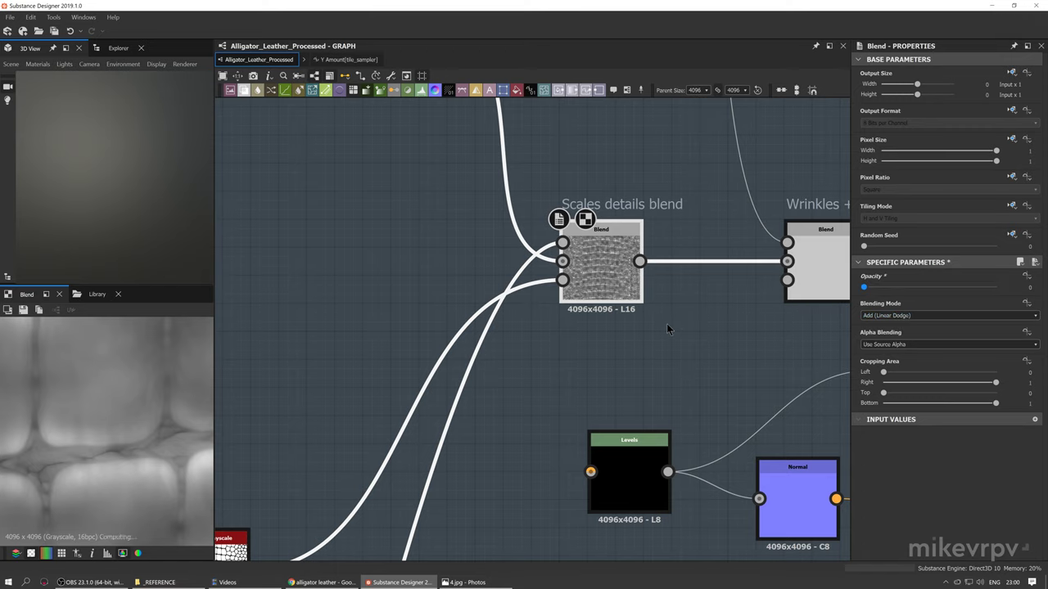
{"action": "scroll", "coordinate": [847, 225], "scroll_direction": "up", "scroll_amount": 1}
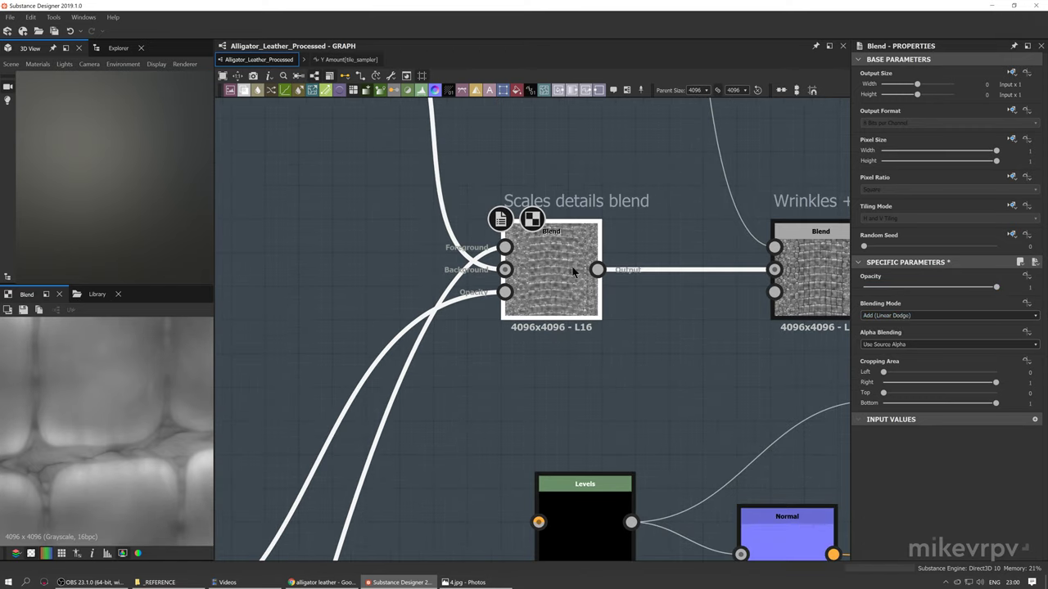
{"action": "left_click_drag", "start_coordinate": [598, 269], "coordinate": [538, 522]}
Compare the scales in the 3D view with the Scales details blend's opacity at 0 and at 1
{"action": "scroll", "coordinate": [104, 174], "scroll_direction": "up", "scroll_amount": 3}
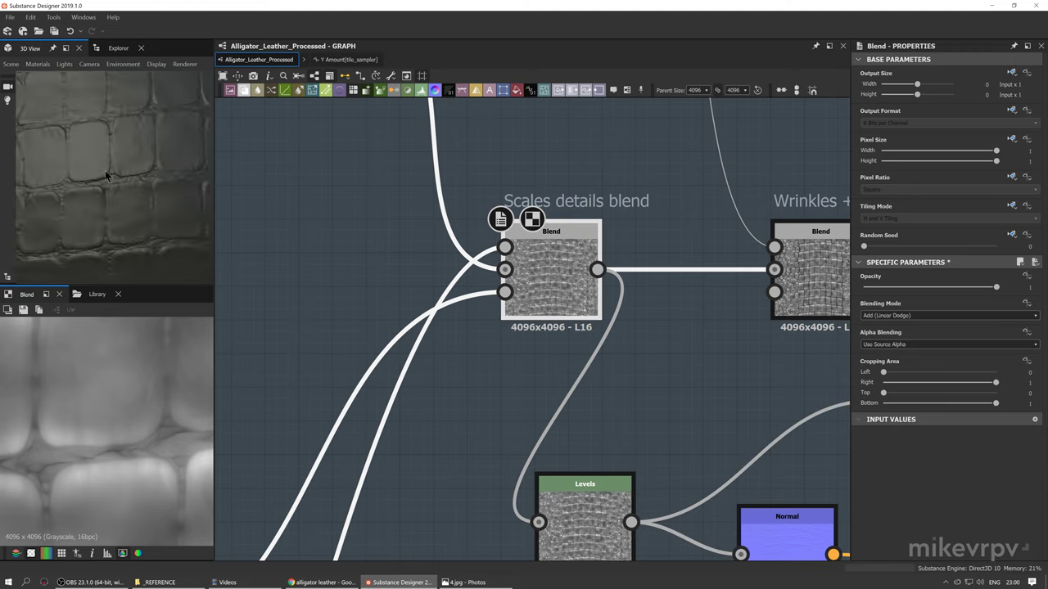
{"action": "mouse_move", "coordinate": [104, 173]}
{"action": "left_mouse_down"}
{"action": "mouse_move", "coordinate": [199, 164]}
{"action": "mouse_move", "coordinate": [133, 187]}
{"action": "mouse_move", "coordinate": [101, 178]}
{"action": "mouse_move", "coordinate": [108, 184]}
{"action": "left_mouse_up"}
{"action": "scroll", "coordinate": [98, 187], "scroll_direction": "up", "scroll_amount": 3}
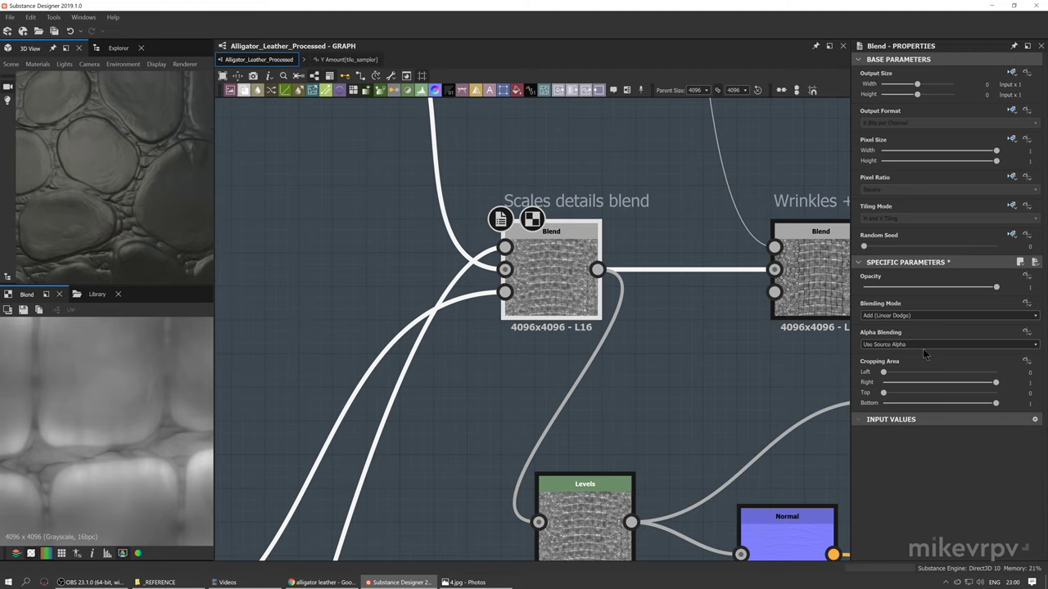
{"action": "left_click_drag", "start_coordinate": [902, 295], "coordinate": [859, 288]}
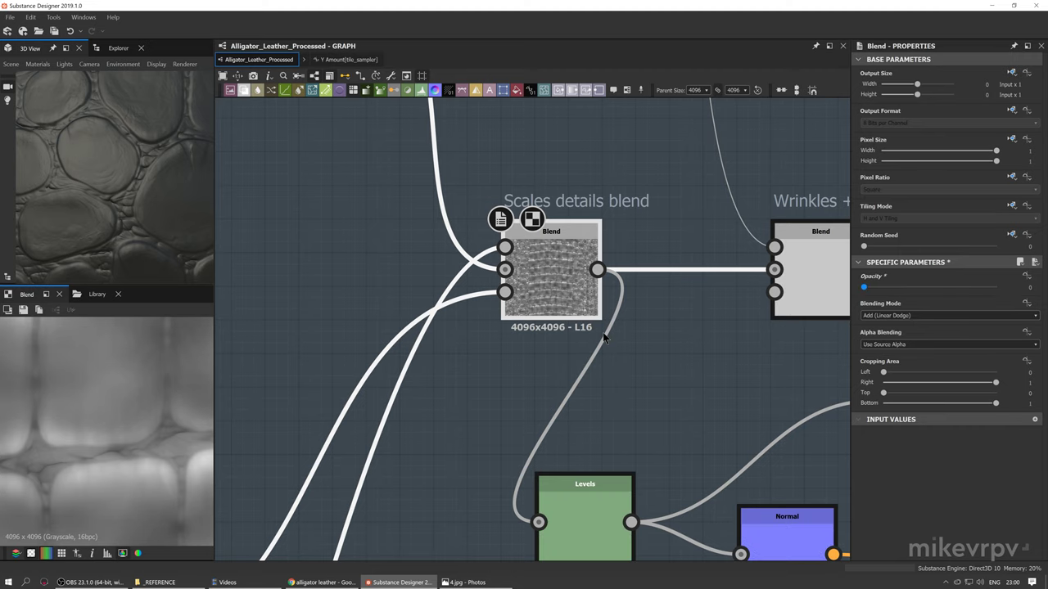
{"action": "left_click_drag", "start_coordinate": [864, 287], "coordinate": [1046, 312]}
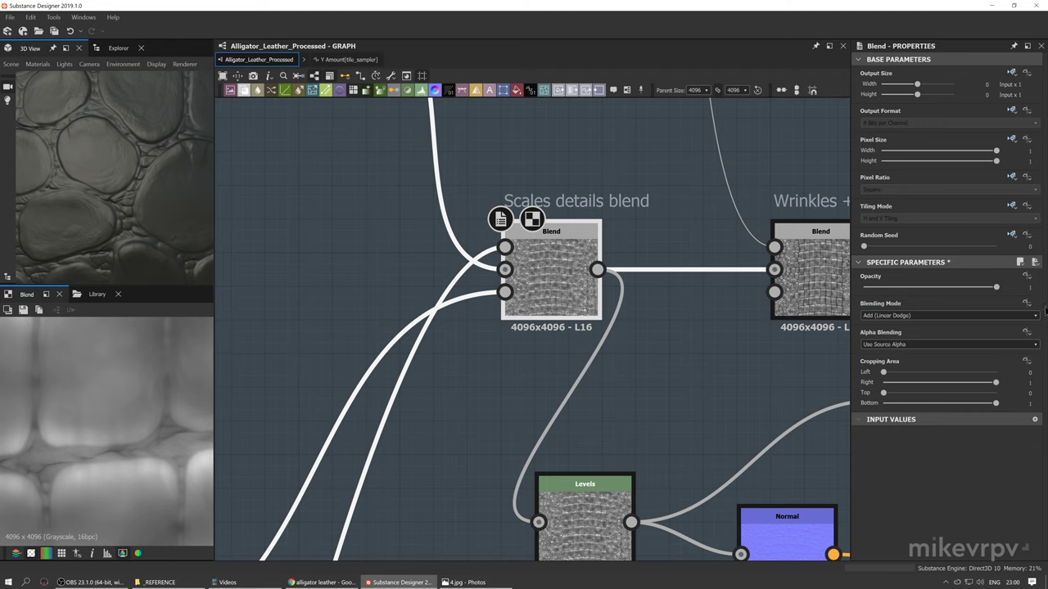
{"action": "scroll", "coordinate": [124, 198], "scroll_direction": "down", "scroll_amount": 5}
{"action": "scroll", "coordinate": [134, 152], "scroll_direction": "up", "scroll_amount": 6}
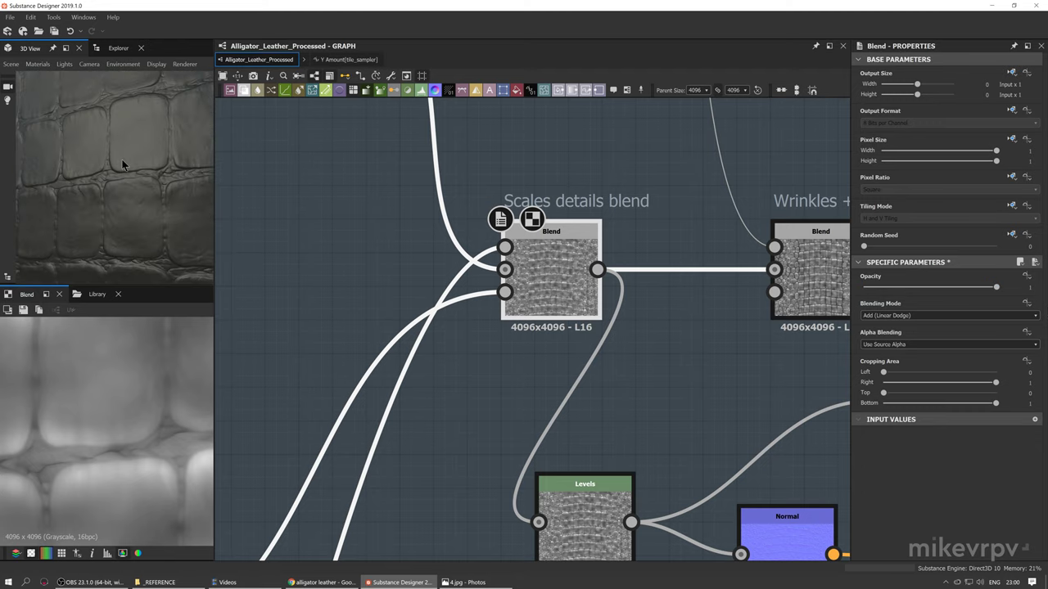
{"action": "scroll", "coordinate": [125, 160], "scroll_direction": "down", "scroll_amount": 5}
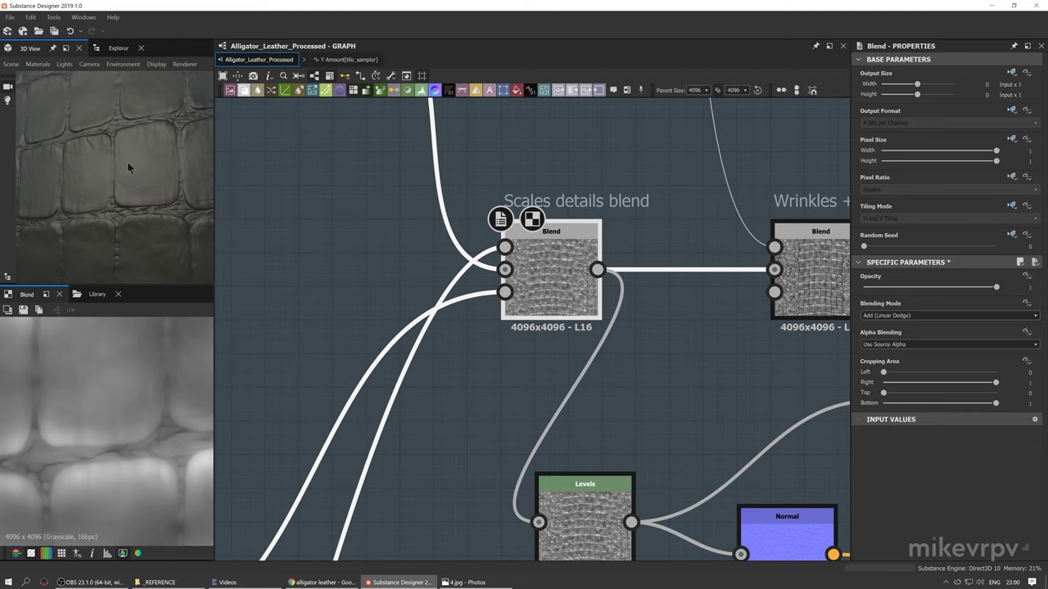
{"action": "scroll", "coordinate": [131, 159], "scroll_direction": "up", "scroll_amount": 2}
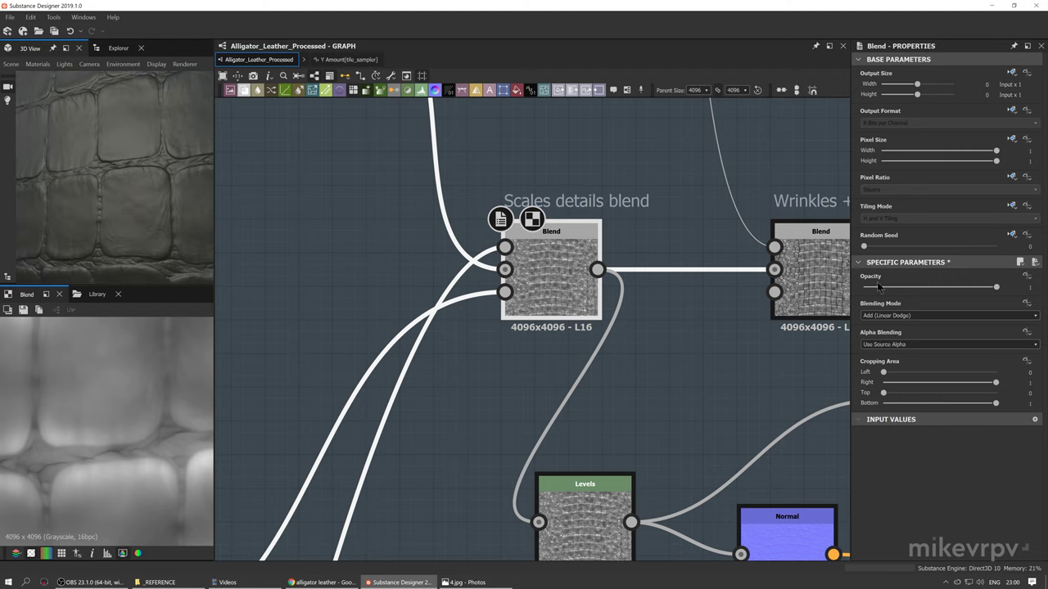
{"action": "left_click_drag", "start_coordinate": [878, 285], "coordinate": [859, 286]}
{"action": "key", "text": "ctrl+z"}
Examine the whole leather surface in the 3D view and delete the connection from the Scales details blend to the output Levels node
{"action": "scroll", "coordinate": [71, 199], "scroll_direction": "down", "scroll_amount": 5}
{"action": "left_click_drag", "start_coordinate": [71, 199], "coordinate": [130, 175]}
{"action": "scroll", "coordinate": [82, 209], "scroll_direction": "down", "scroll_amount": 3}
{"action": "scroll", "coordinate": [123, 168], "scroll_direction": "up", "scroll_amount": 2}
{"action": "scroll", "coordinate": [549, 264], "scroll_direction": "down", "scroll_amount": 4}
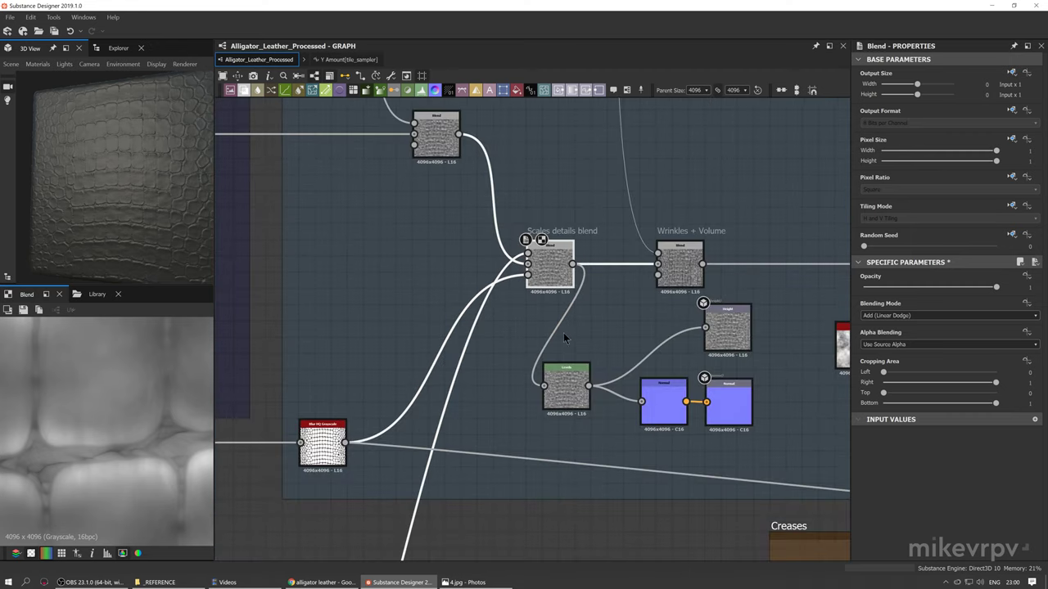
{"action": "scroll", "coordinate": [501, 368], "scroll_direction": "down", "scroll_amount": 2}
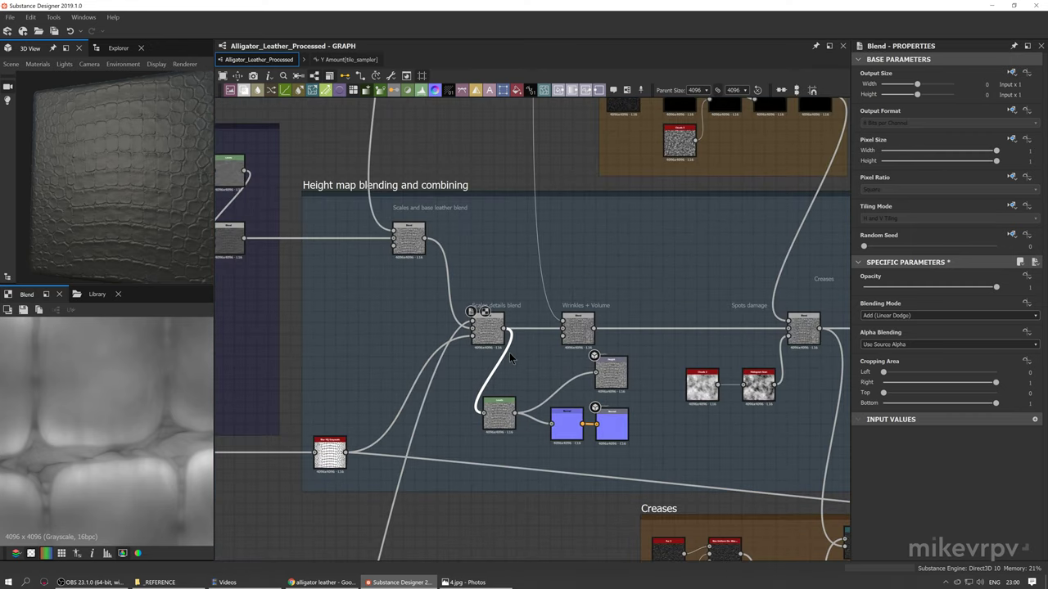
{"action": "scroll", "coordinate": [509, 357], "scroll_direction": "down", "scroll_amount": 6}
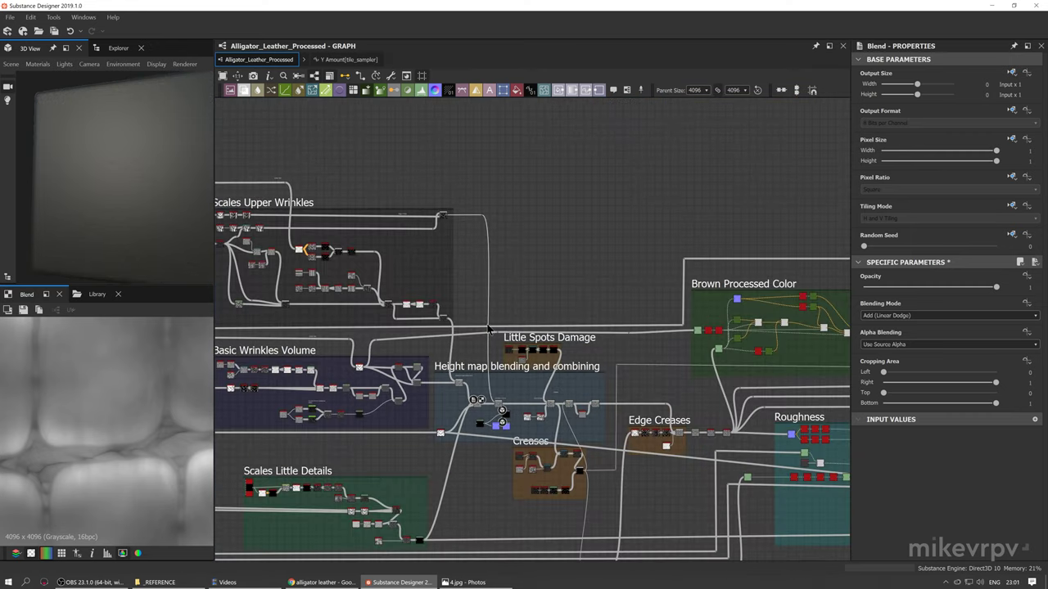
Preview the final Blend node of the Scales Upper Wrinkles frame and examine the wrinkle pattern between the scales
{"action": "scroll", "coordinate": [487, 328], "scroll_direction": "up", "scroll_amount": 2}
{"action": "middle_click_drag", "start_coordinate": [411, 236], "coordinate": [478, 275]}
{"action": "scroll", "coordinate": [477, 187], "scroll_direction": "up", "scroll_amount": 7}
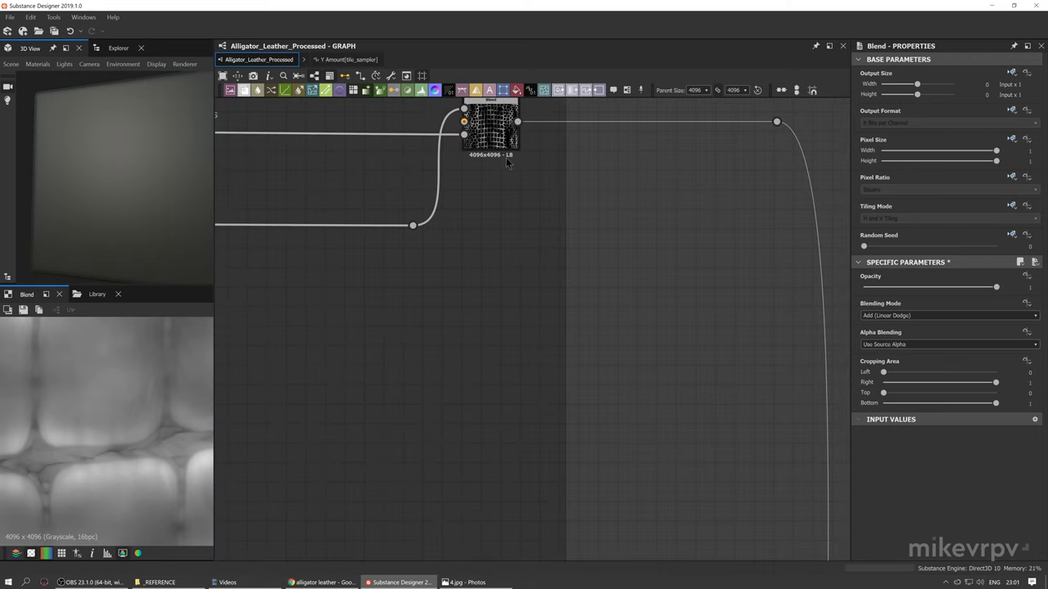
{"action": "double_click", "coordinate": [490, 126]}
{"action": "middle_click_drag", "start_coordinate": [120, 444], "coordinate": [146, 451]}
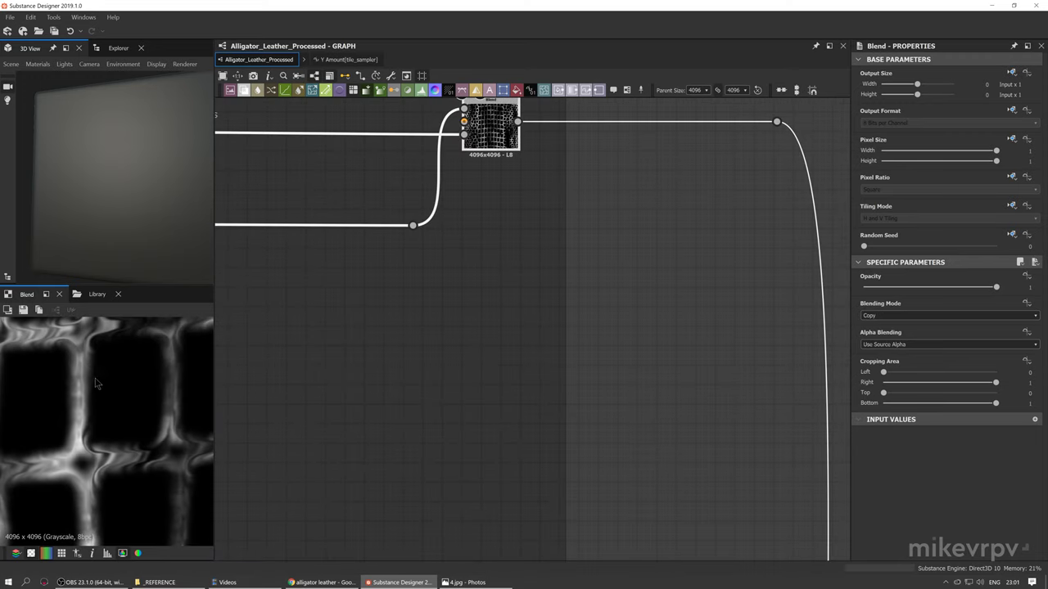
{"action": "scroll", "coordinate": [95, 383], "scroll_direction": "down", "scroll_amount": 3}
Preview the Wrinkles + Volume blend node and inspect its Subtract mode, opacity and resulting height map
{"action": "scroll", "coordinate": [471, 168], "scroll_direction": "down", "scroll_amount": 4}
{"action": "middle_click_drag", "start_coordinate": [600, 439], "coordinate": [511, 145]}
{"action": "scroll", "coordinate": [557, 434], "scroll_direction": "up", "scroll_amount": 3}
{"action": "middle_click_drag", "start_coordinate": [550, 435], "coordinate": [520, 361]}
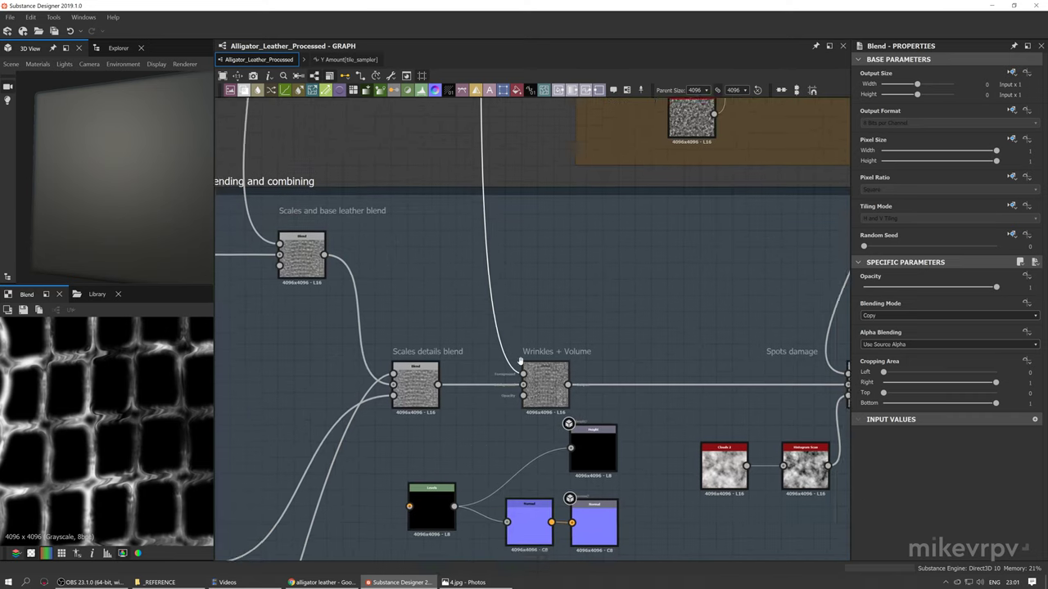
{"action": "scroll", "coordinate": [519, 360], "scroll_direction": "up", "scroll_amount": 3}
{"action": "left_click", "coordinate": [533, 369]}
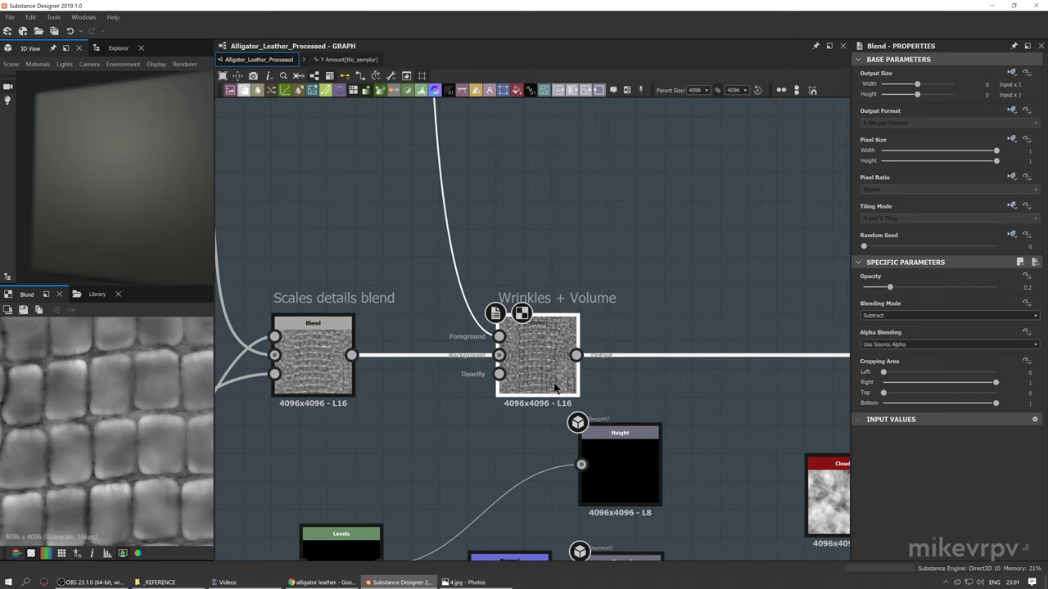
{"action": "scroll", "coordinate": [134, 410], "scroll_direction": "down", "scroll_amount": 4}
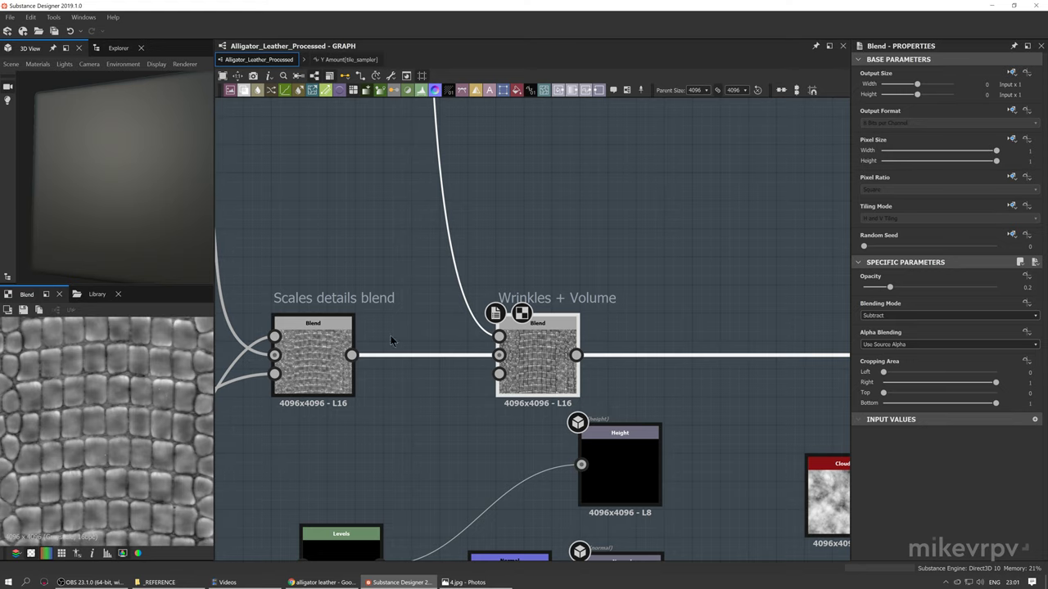
{"action": "scroll", "coordinate": [82, 424], "scroll_direction": "up", "scroll_amount": 5}
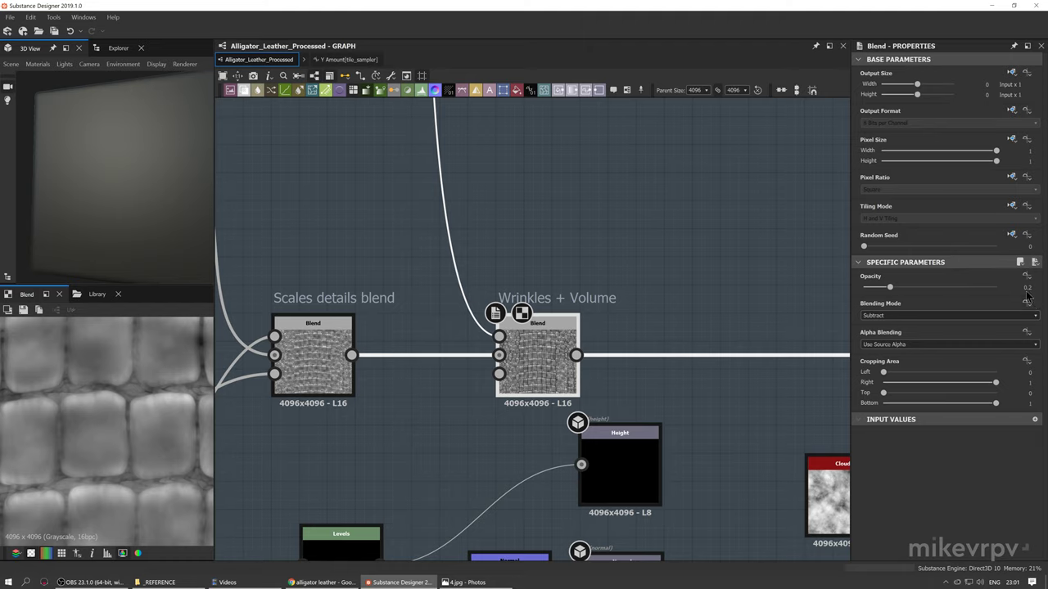
Compare the 2D previews of the Scales details blend and Wrinkles + Volume nodes by switching between them
{"action": "double_click", "coordinate": [320, 374]}
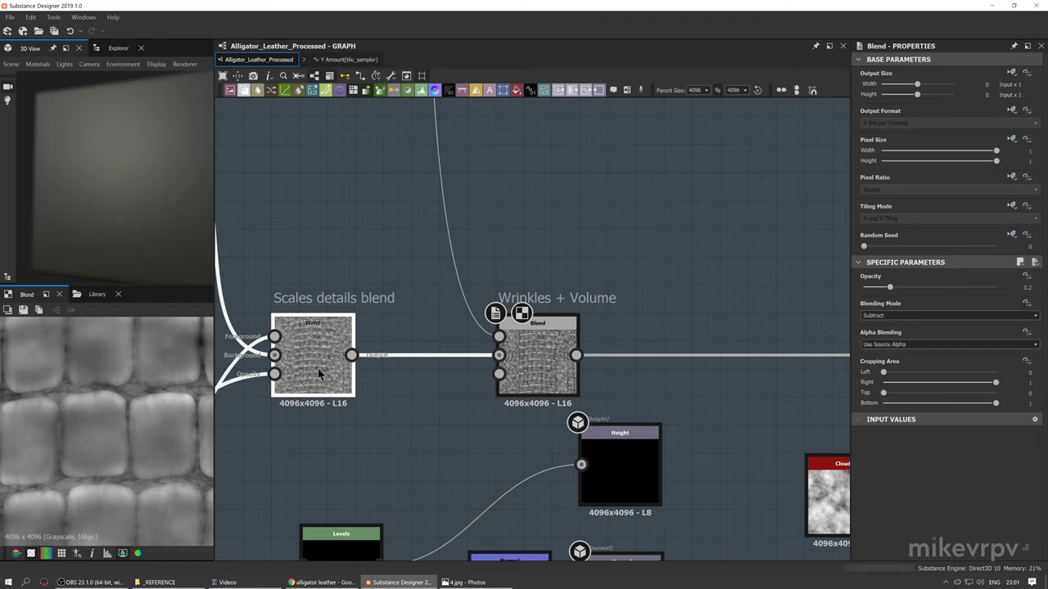
{"action": "double_click", "coordinate": [550, 364]}
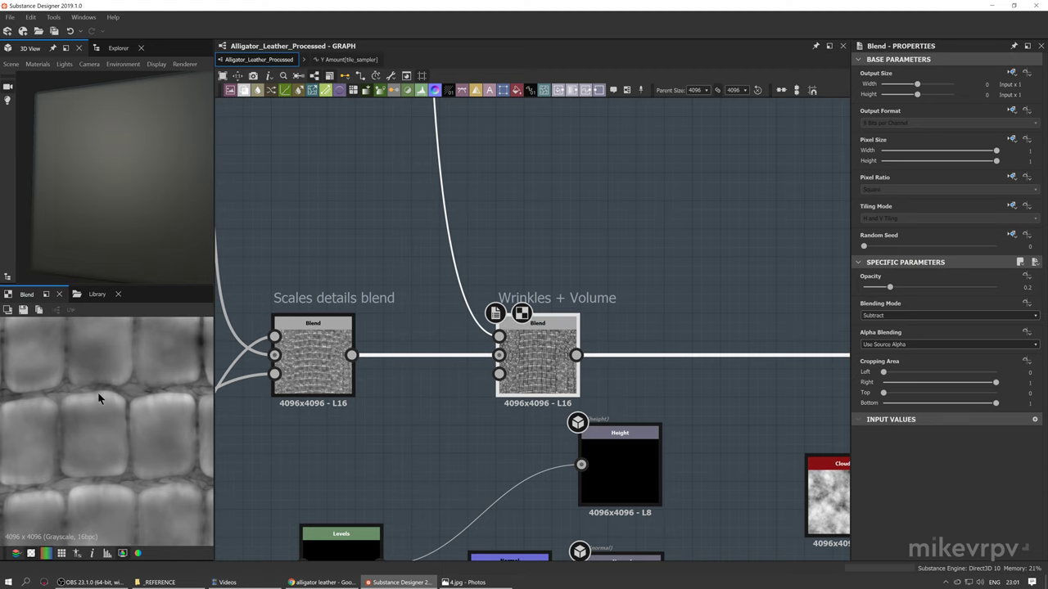
{"action": "left_click", "coordinate": [301, 368]}
{"action": "left_click", "coordinate": [536, 368]}
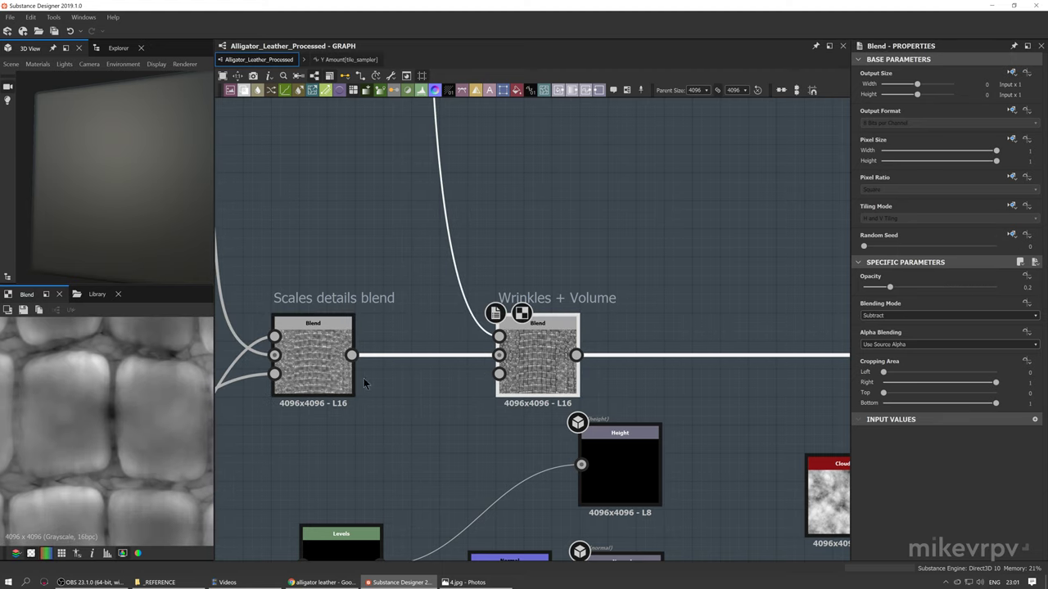
{"action": "left_click", "coordinate": [340, 373]}
{"action": "left_click", "coordinate": [532, 372]}
{"action": "scroll", "coordinate": [122, 401], "scroll_direction": "down", "scroll_amount": 4}
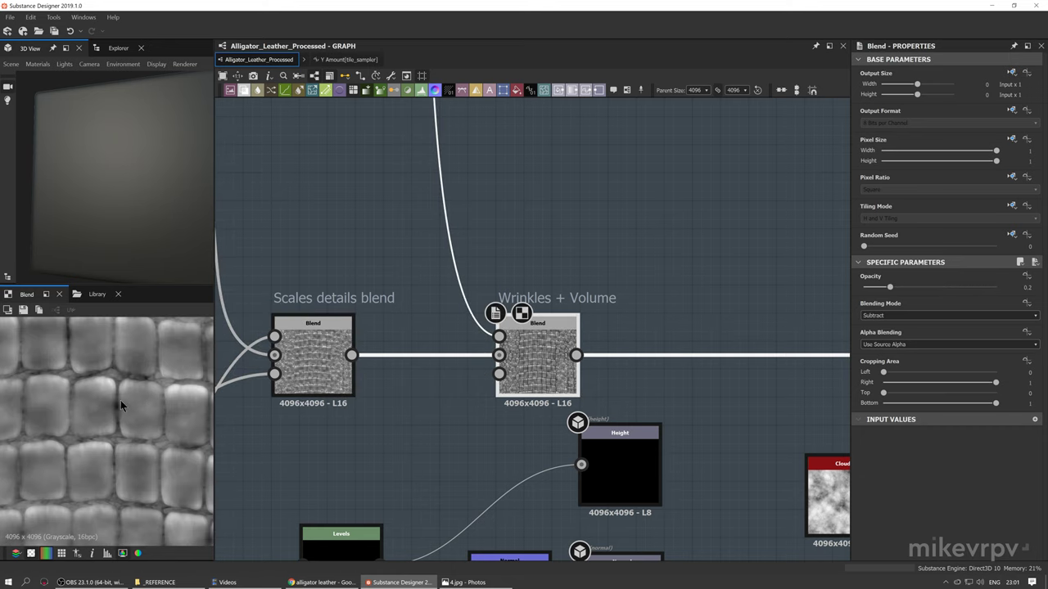
Connect the Scales details blend's output to the output Levels node and examine the scales up close in the 3D view
{"action": "scroll", "coordinate": [434, 426], "scroll_direction": "down", "scroll_amount": 3}
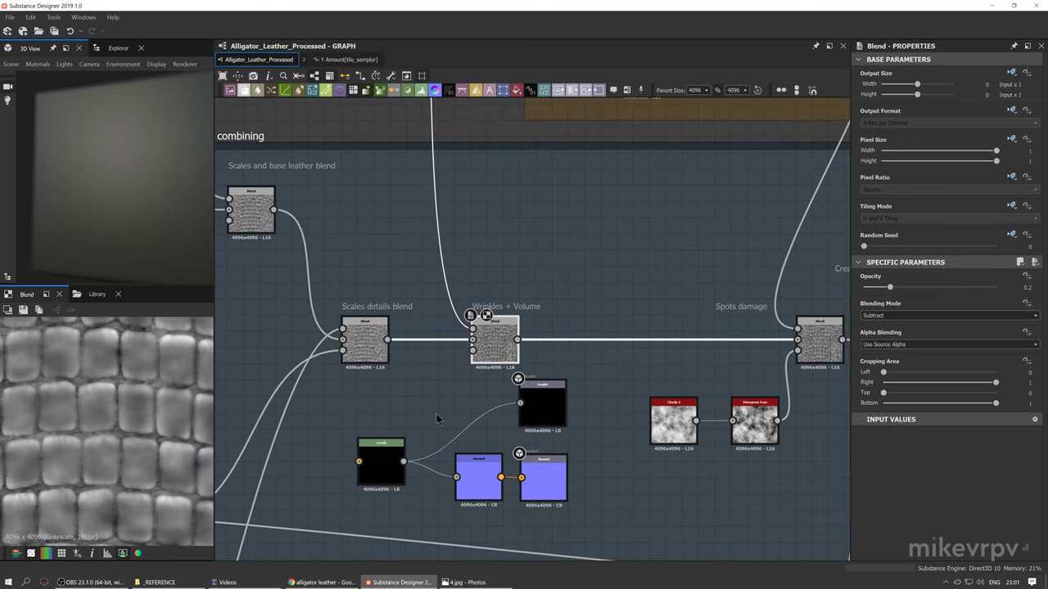
{"action": "left_click_drag", "start_coordinate": [388, 339], "coordinate": [359, 461]}
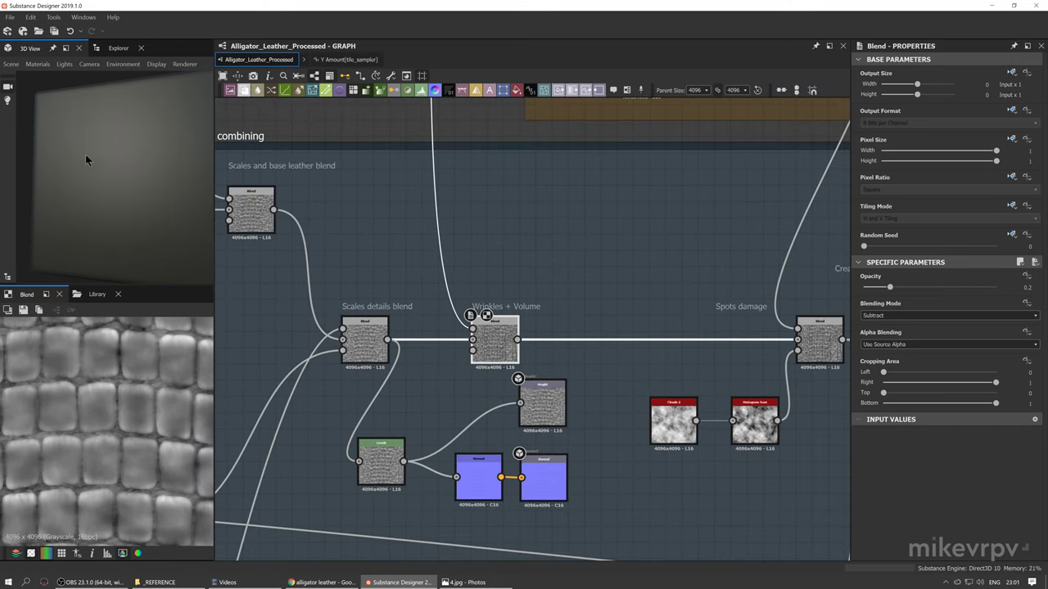
{"action": "scroll", "coordinate": [112, 160], "scroll_direction": "up", "scroll_amount": 6}
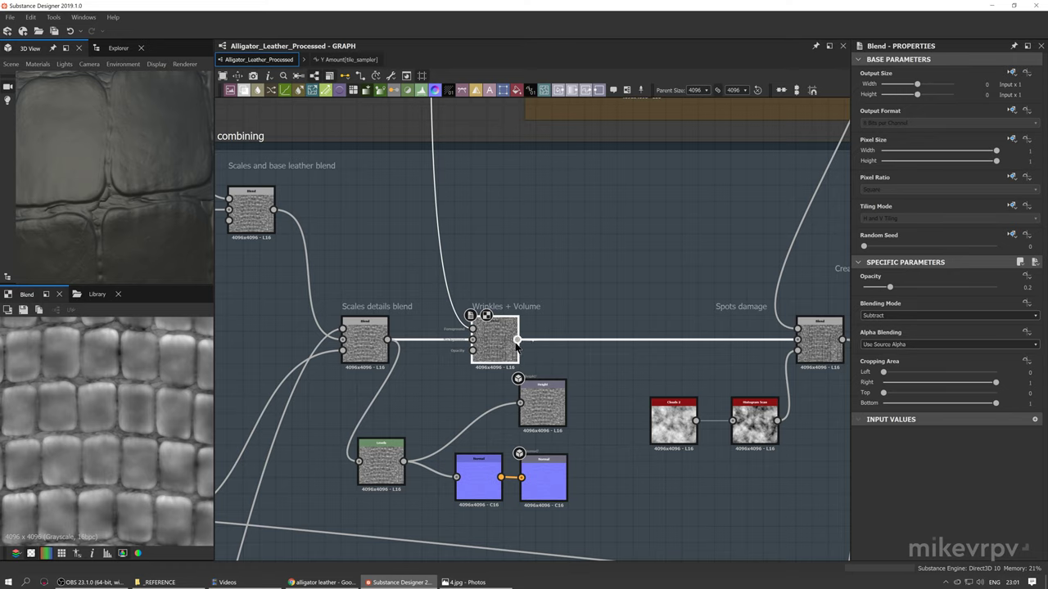
Feed the output Levels node from the Wrinkles + Volume blend to examine the scales in the 3D view, and reconnect the Scales details blend
{"action": "left_click_drag", "start_coordinate": [498, 415], "coordinate": [360, 461]}
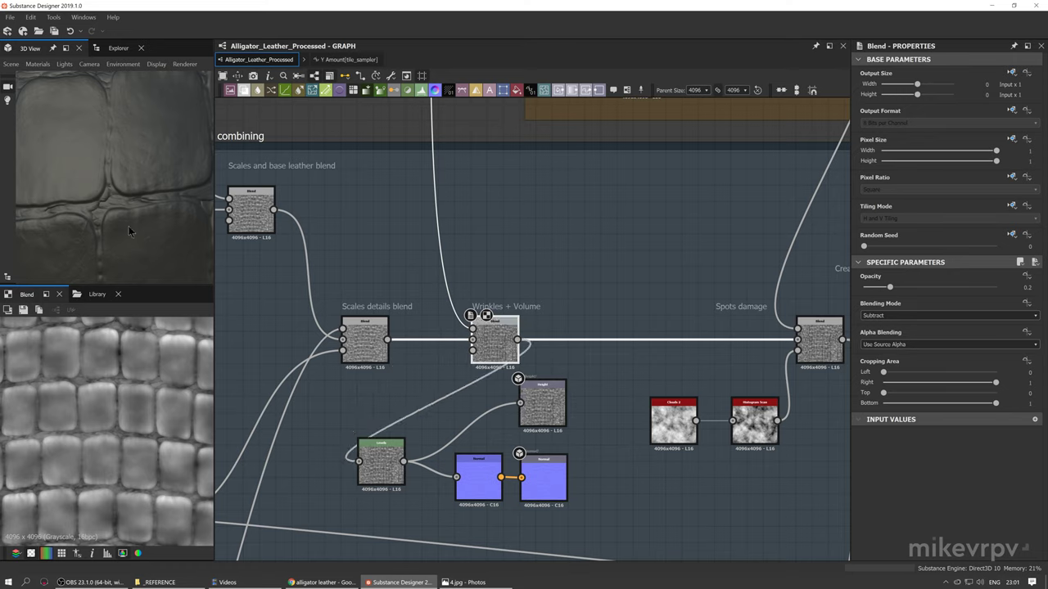
{"action": "scroll", "coordinate": [111, 133], "scroll_direction": "down", "scroll_amount": 3}
{"action": "middle_click_drag", "start_coordinate": [111, 133], "coordinate": [116, 151]}
{"action": "scroll", "coordinate": [107, 152], "scroll_direction": "up", "scroll_amount": 3}
{"action": "left_click_drag", "start_coordinate": [115, 153], "coordinate": [61, 201], "text": "alt"}
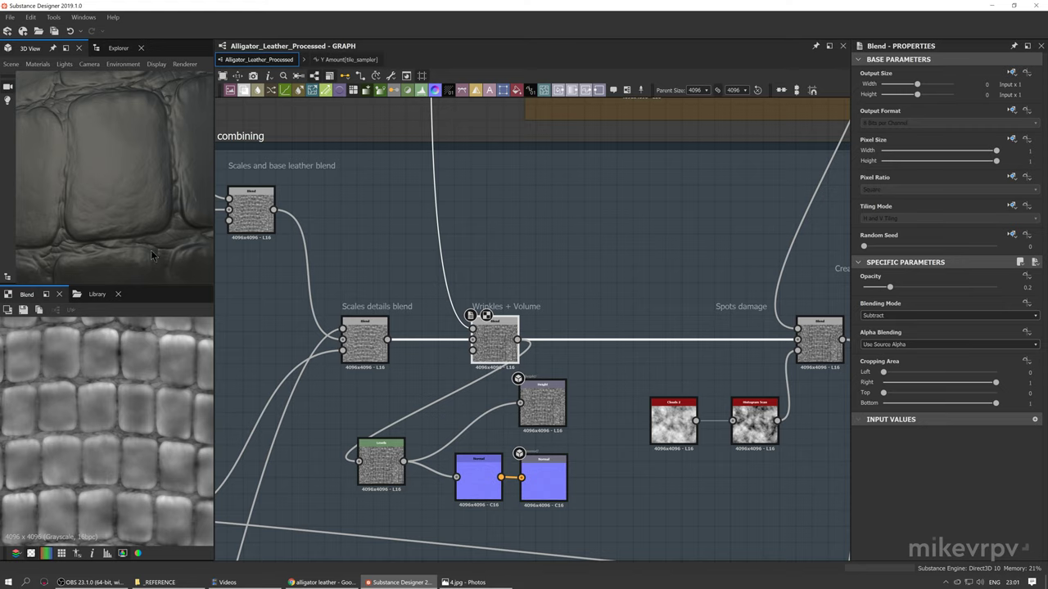
{"action": "middle_click_drag", "start_coordinate": [160, 245], "coordinate": [148, 251]}
{"action": "left_click_drag", "start_coordinate": [89, 132], "coordinate": [94, 154]}
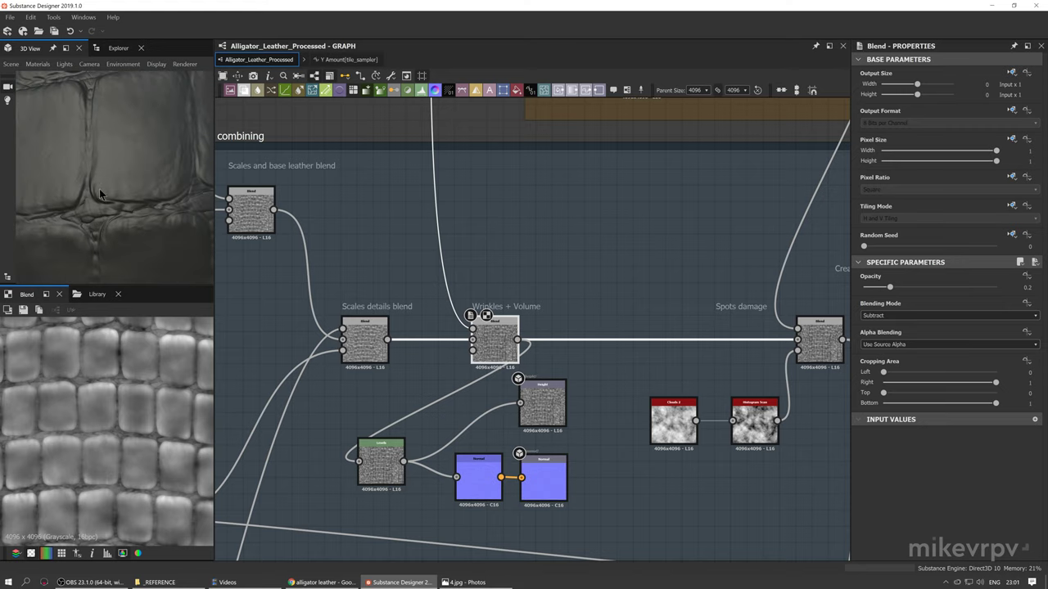
{"action": "middle_click_drag", "start_coordinate": [100, 194], "coordinate": [97, 191]}
{"action": "left_click_drag", "start_coordinate": [106, 180], "coordinate": [158, 198], "text": "alt"}
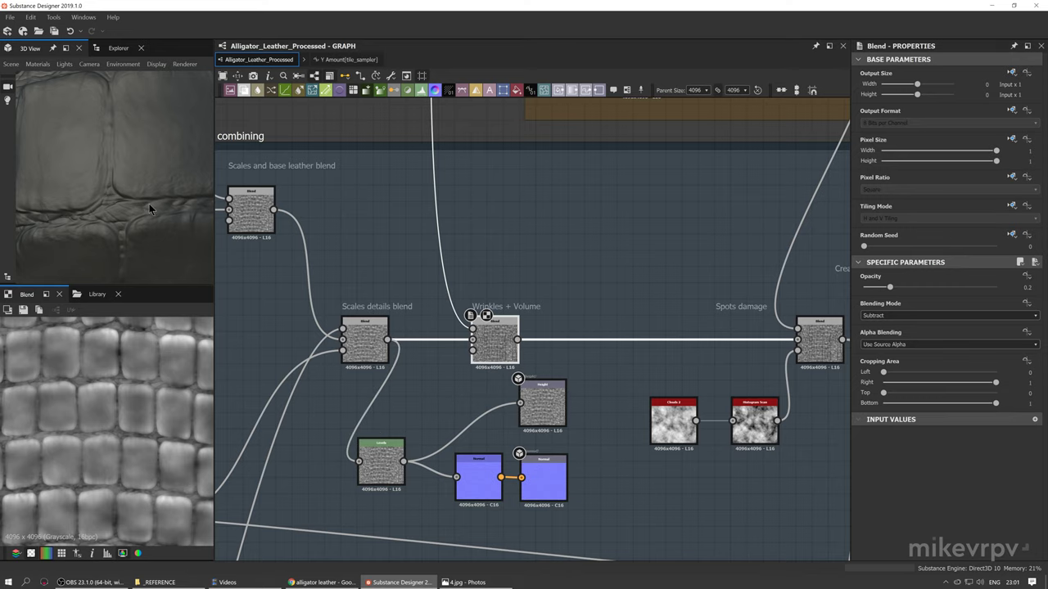
Connect the Wrinkles + Volume blend's output to the output Levels node and examine the scales in the 3D view
{"action": "left_click_drag", "start_coordinate": [116, 183], "coordinate": [94, 184], "text": "alt"}
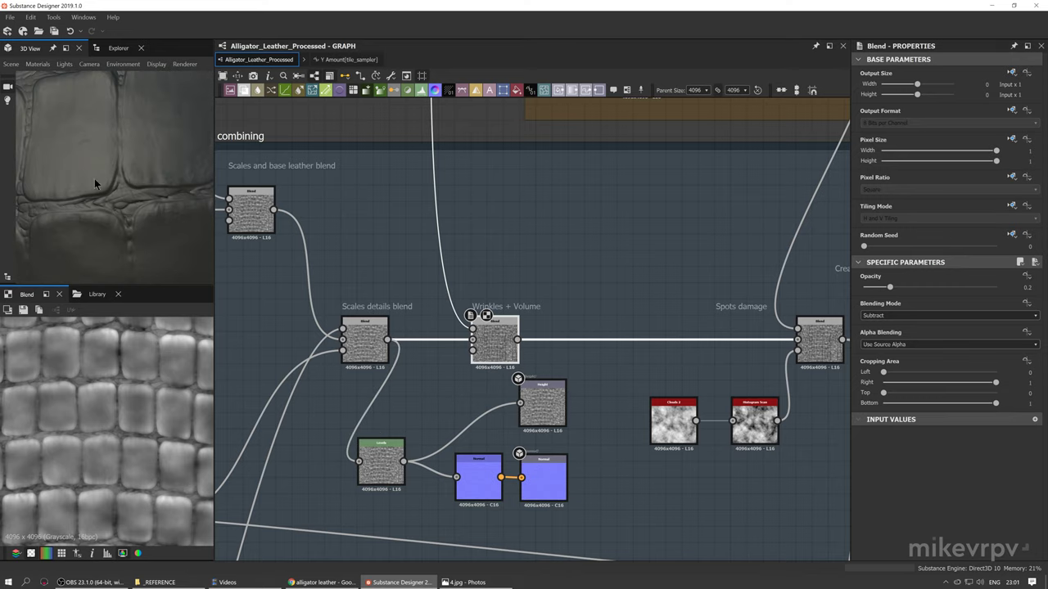
{"action": "left_click_drag", "start_coordinate": [516, 339], "coordinate": [362, 458]}
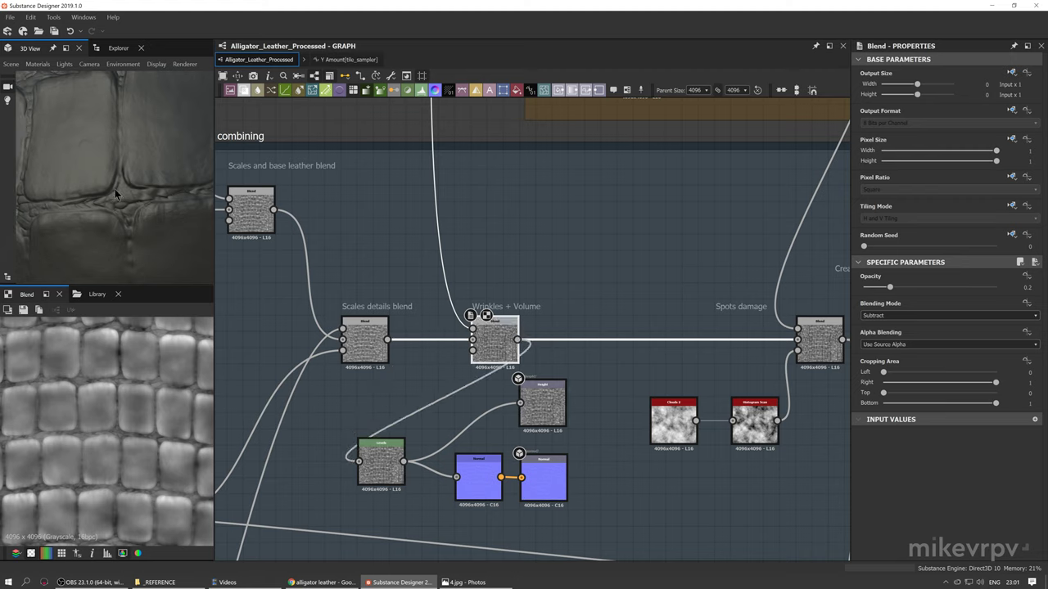
{"action": "scroll", "coordinate": [100, 195], "scroll_direction": "down", "scroll_amount": 10}
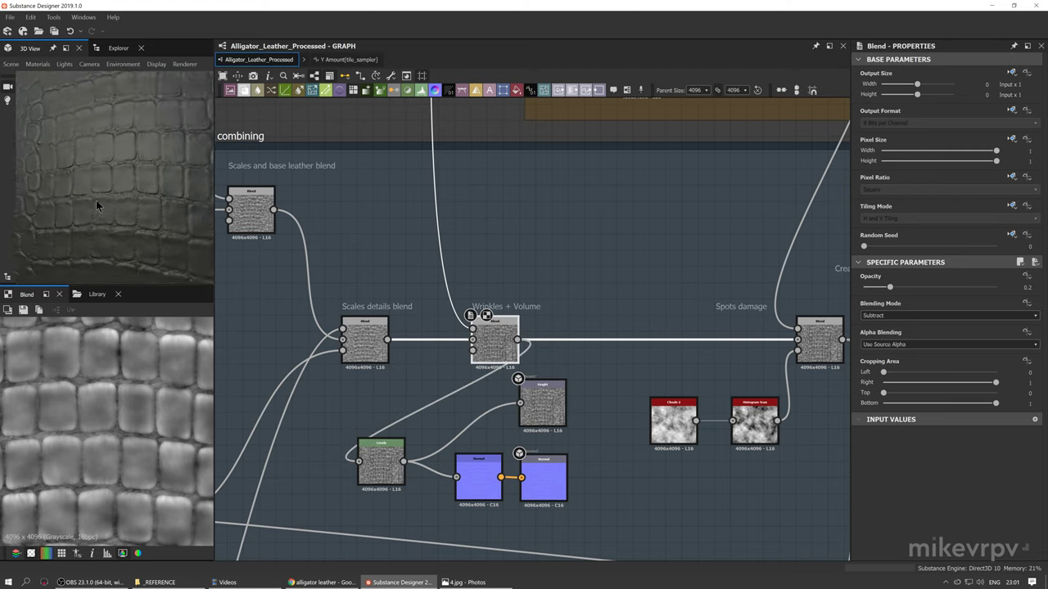
Preview the Scales Upper Wrinkles blend that feeds the Wrinkles + Volume node
{"action": "scroll", "coordinate": [446, 221], "scroll_direction": "down", "scroll_amount": 5}
{"action": "middle_click_drag", "start_coordinate": [379, 140], "coordinate": [477, 320]}
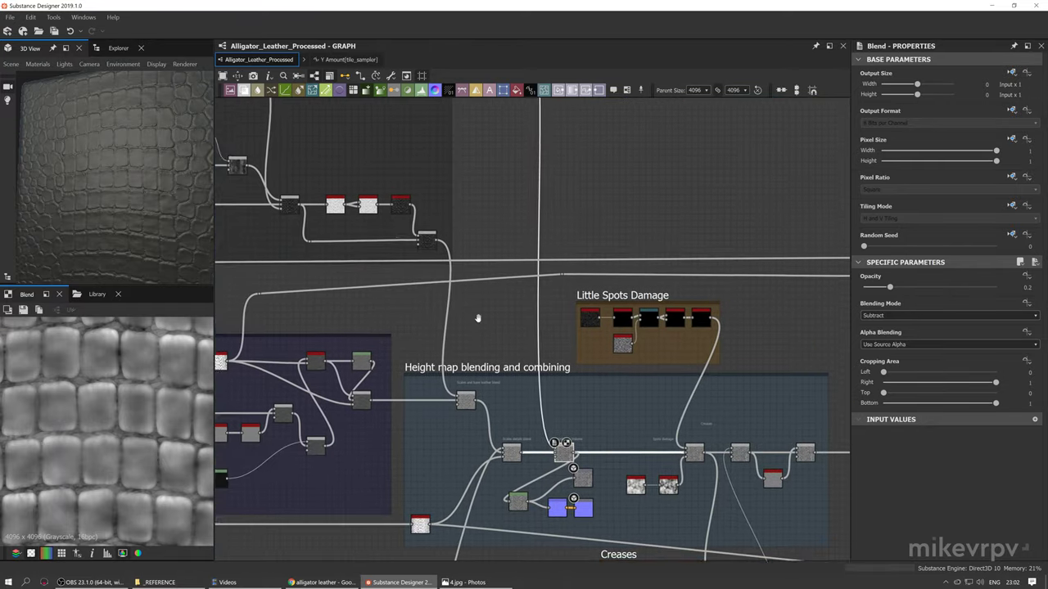
{"action": "middle_click_drag", "start_coordinate": [379, 113], "coordinate": [578, 263]}
{"action": "double_click", "coordinate": [624, 133]}
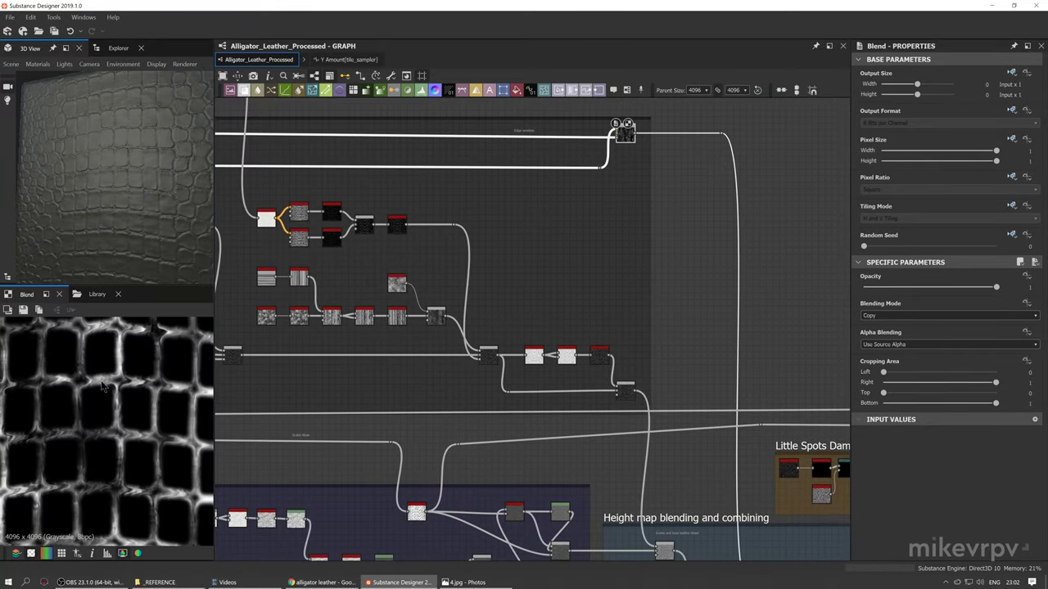
Preview the Blur HQ Grayscale node in the top row of the Scales Upper Wrinkles frame
{"action": "middle_click_drag", "start_coordinate": [557, 337], "coordinate": [681, 371]}
{"action": "middle_click_drag", "start_coordinate": [573, 360], "coordinate": [683, 387]}
{"action": "scroll", "coordinate": [334, 261], "scroll_direction": "up", "scroll_amount": 2}
{"action": "double_click", "coordinate": [410, 182]}
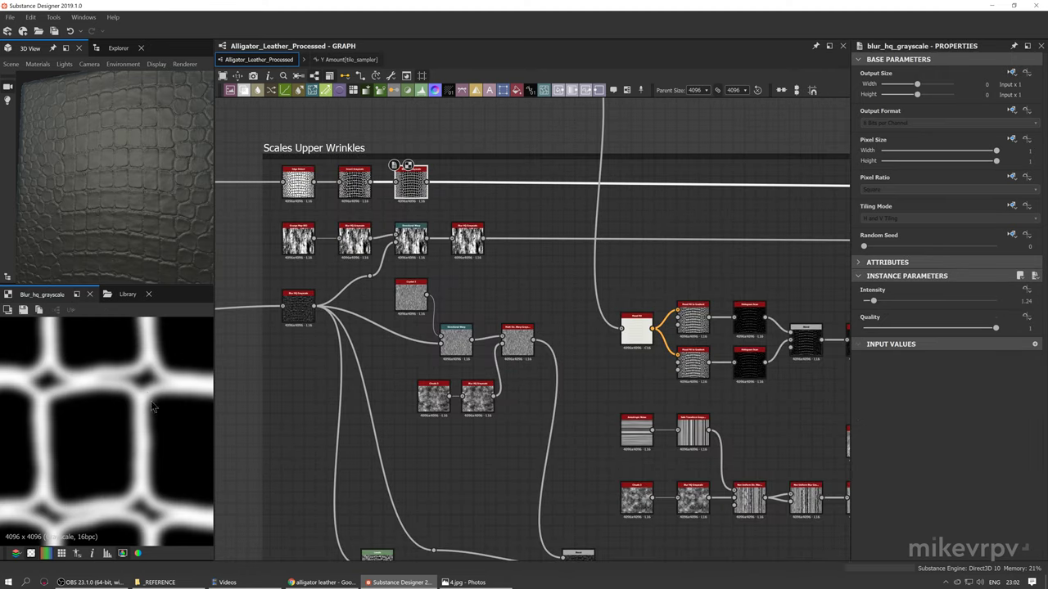
Preview the Wrinkles + Volume blend and examine its scale volume up close in the 3D view
{"action": "scroll", "coordinate": [40, 394], "scroll_direction": "down", "scroll_amount": 1}
{"action": "scroll", "coordinate": [586, 401], "scroll_direction": "down", "scroll_amount": 3}
{"action": "middle_click_drag", "start_coordinate": [802, 457], "coordinate": [522, 361]}
{"action": "middle_click_drag", "start_coordinate": [671, 475], "coordinate": [589, 367]}
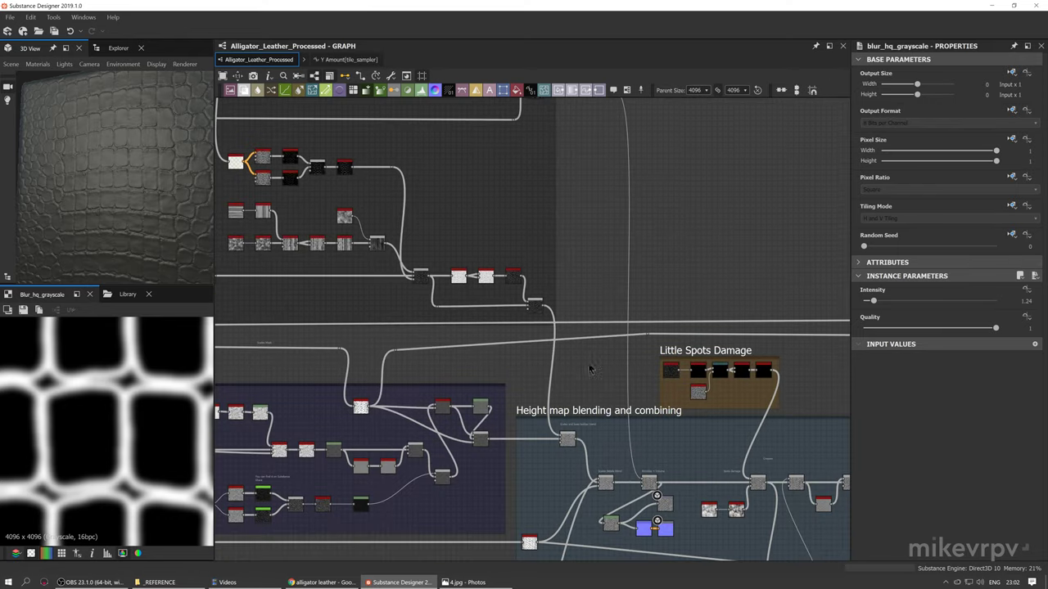
{"action": "middle_click_drag", "start_coordinate": [668, 505], "coordinate": [610, 411]}
{"action": "scroll", "coordinate": [609, 413], "scroll_direction": "up", "scroll_amount": 4}
{"action": "double_click", "coordinate": [565, 368]}
{"action": "scroll", "coordinate": [139, 192], "scroll_direction": "up", "scroll_amount": 3}
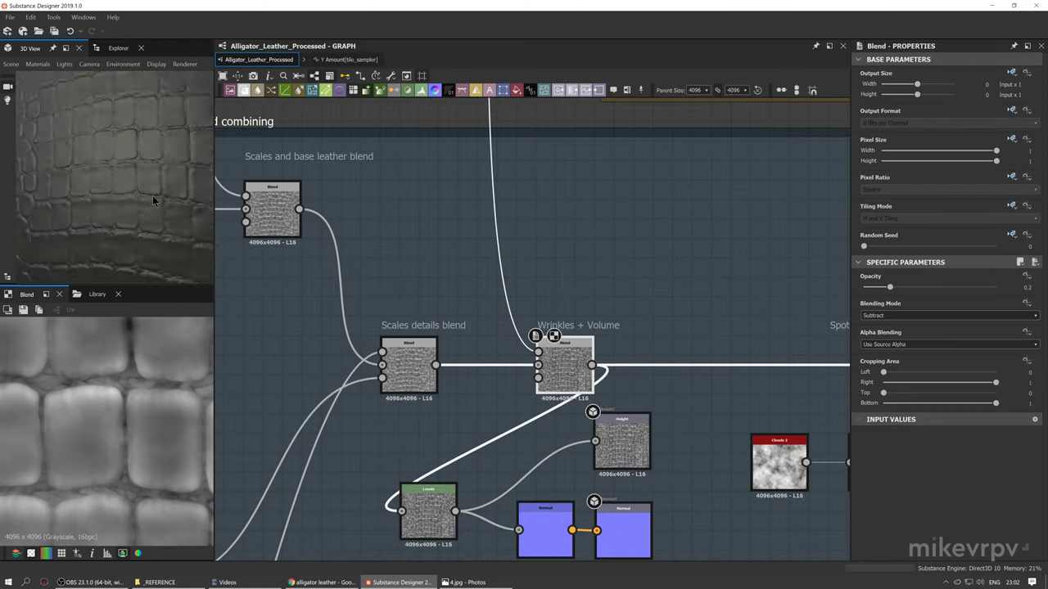
{"action": "scroll", "coordinate": [135, 193], "scroll_direction": "up", "scroll_amount": 3}
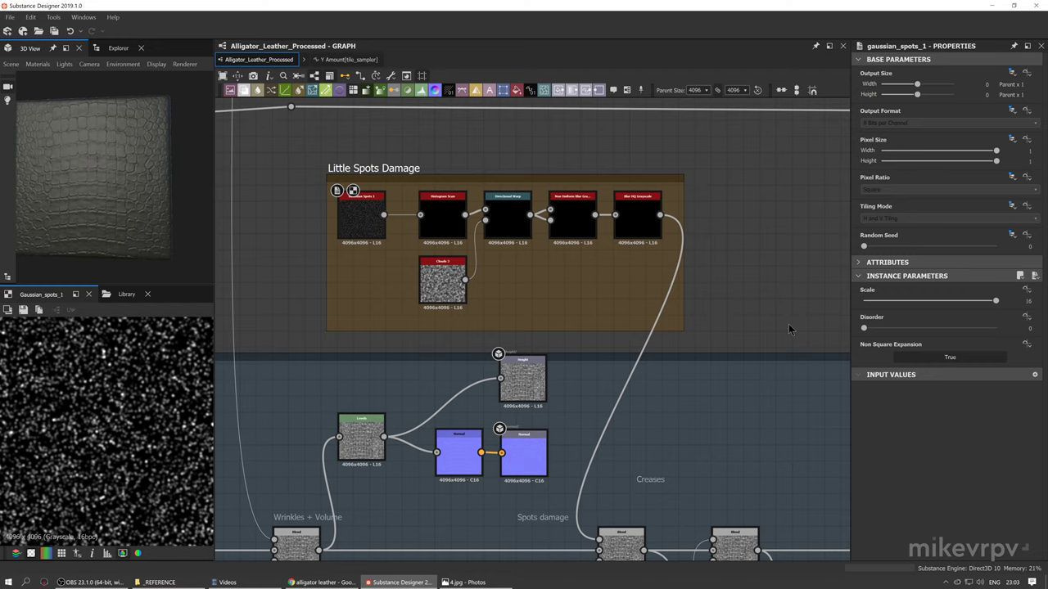
Examine the Gaussian Spots 1 pattern and preview the Histogram Scan node in the Little Spots Damage frame
{"action": "scroll", "coordinate": [532, 270], "scroll_direction": "up", "scroll_amount": 1}
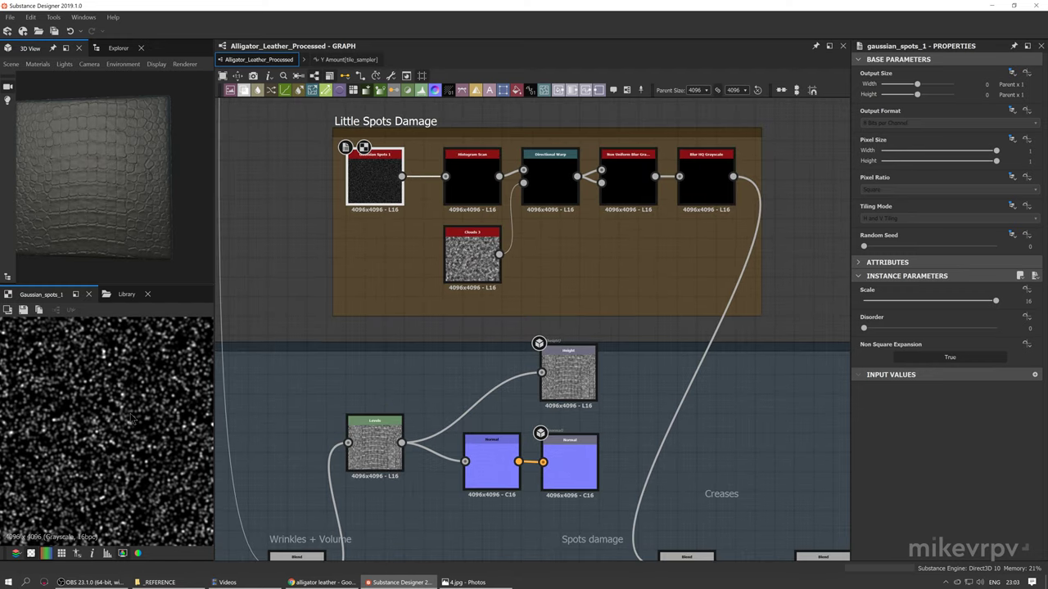
{"action": "middle_click_drag", "start_coordinate": [128, 417], "coordinate": [128, 422]}
{"action": "scroll", "coordinate": [137, 390], "scroll_direction": "down", "scroll_amount": 1}
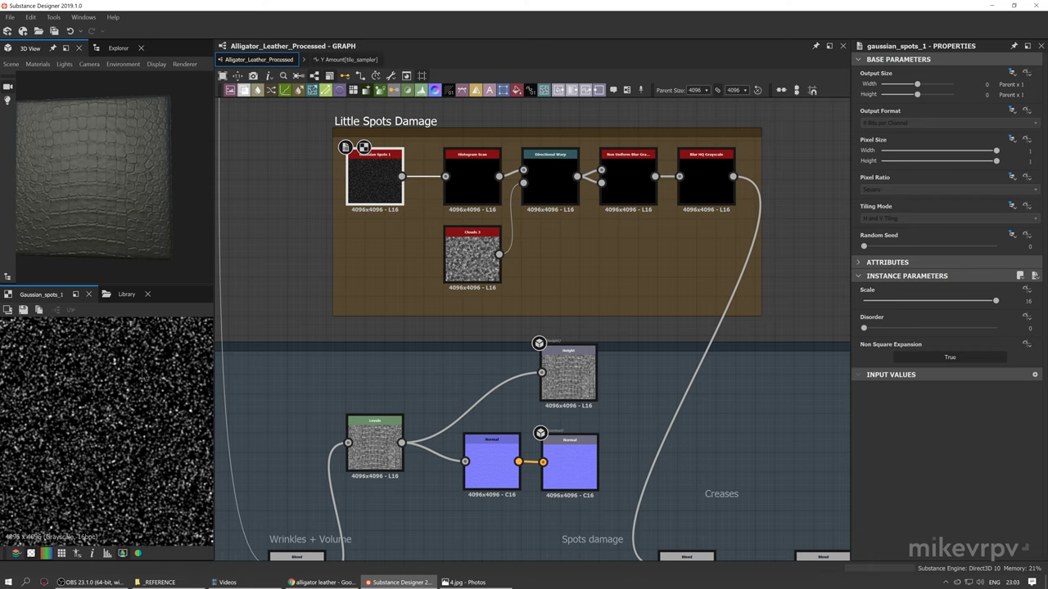
{"action": "double_click", "coordinate": [466, 197]}
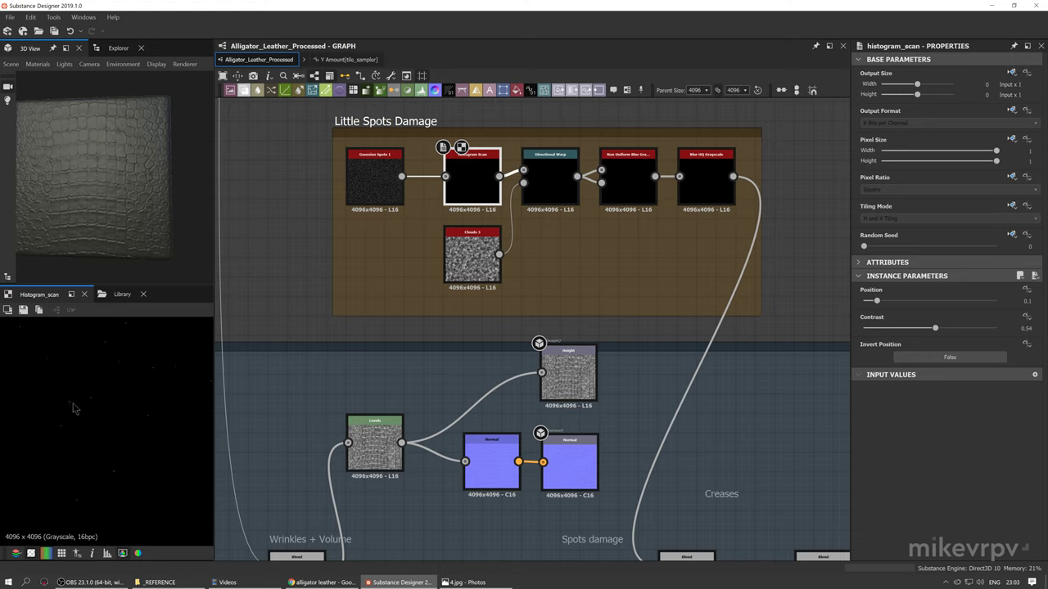
{"action": "middle_click_drag", "start_coordinate": [73, 408], "coordinate": [94, 432]}
{"action": "middle_click_drag", "start_coordinate": [75, 343], "coordinate": [118, 442]}
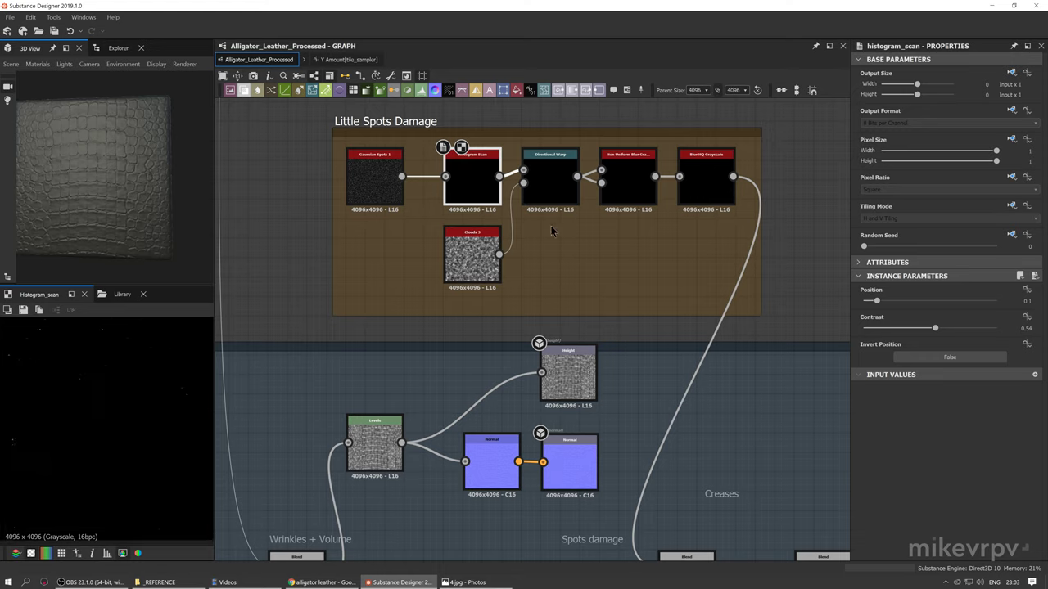
Preview the Directional Warp and Non Uniform Blur Grayscale nodes of Little Spots Damage and inspect the Clouds 3 parameters
{"action": "double_click", "coordinate": [549, 182]}
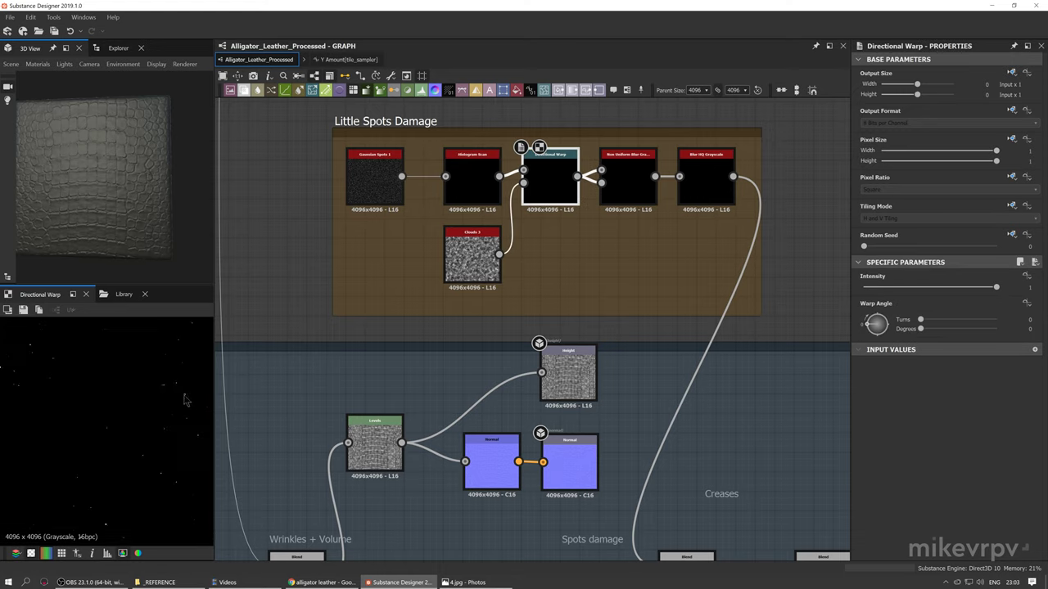
{"action": "left_click", "coordinate": [472, 256]}
{"action": "middle_click_drag", "start_coordinate": [638, 232], "coordinate": [568, 254]}
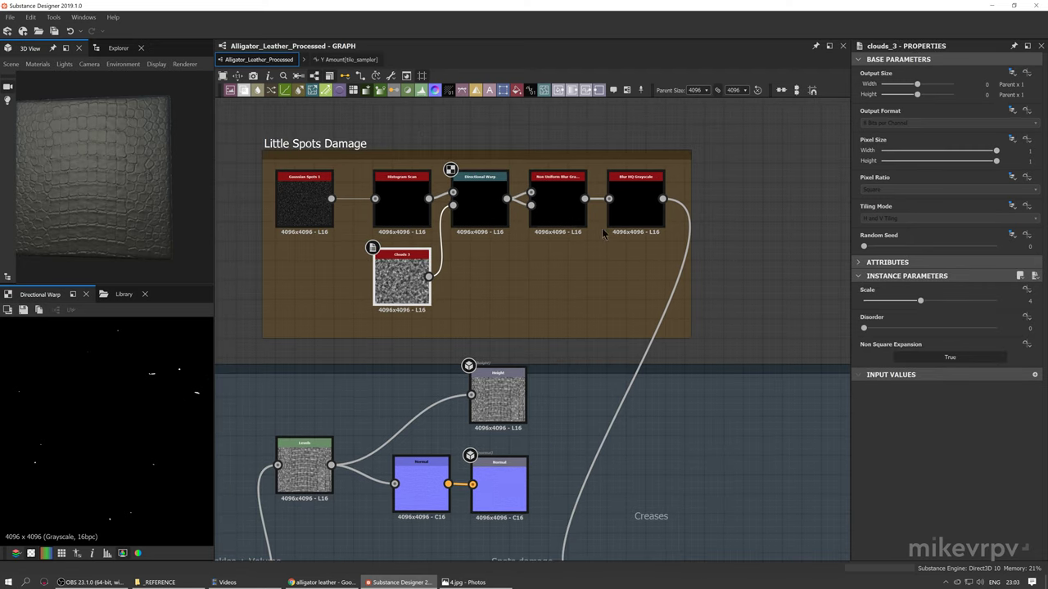
{"action": "double_click", "coordinate": [554, 206]}
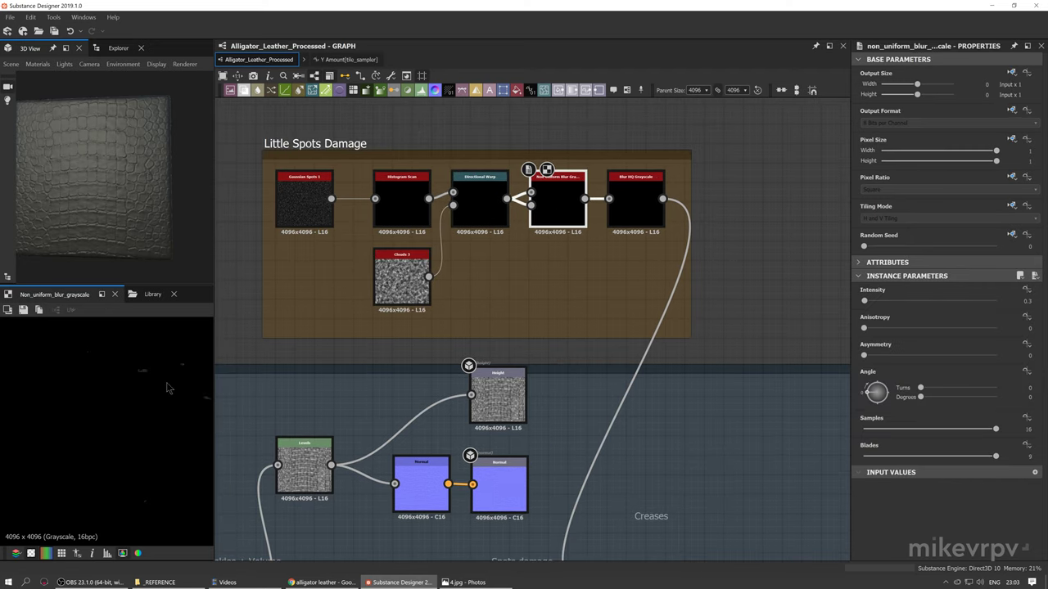
{"action": "double_click", "coordinate": [481, 202]}
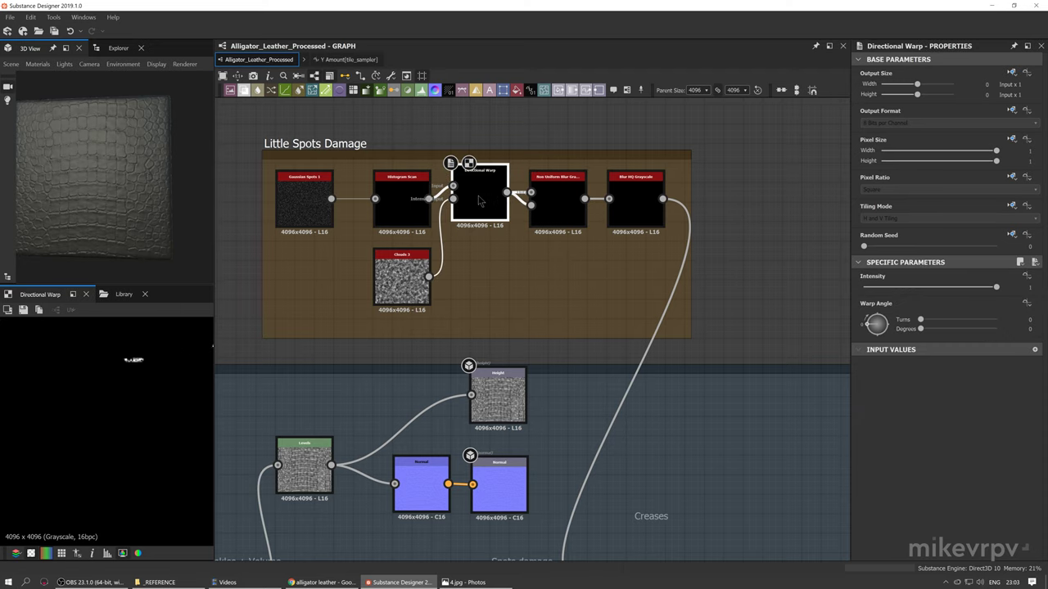
{"action": "middle_click_drag", "start_coordinate": [476, 211], "coordinate": [483, 201]}
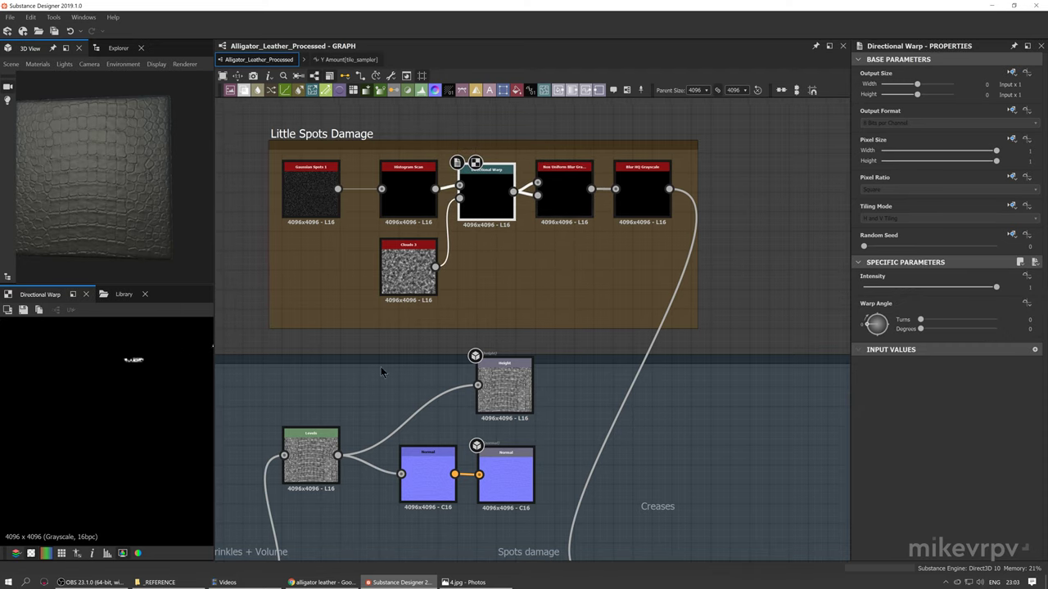
Feed the output Levels node from the Directional Warp, Non Uniform Blur and Blur HQ Grayscale nodes in turn to compare the spots in 3D
{"action": "left_click_drag", "start_coordinate": [514, 193], "coordinate": [284, 455]}
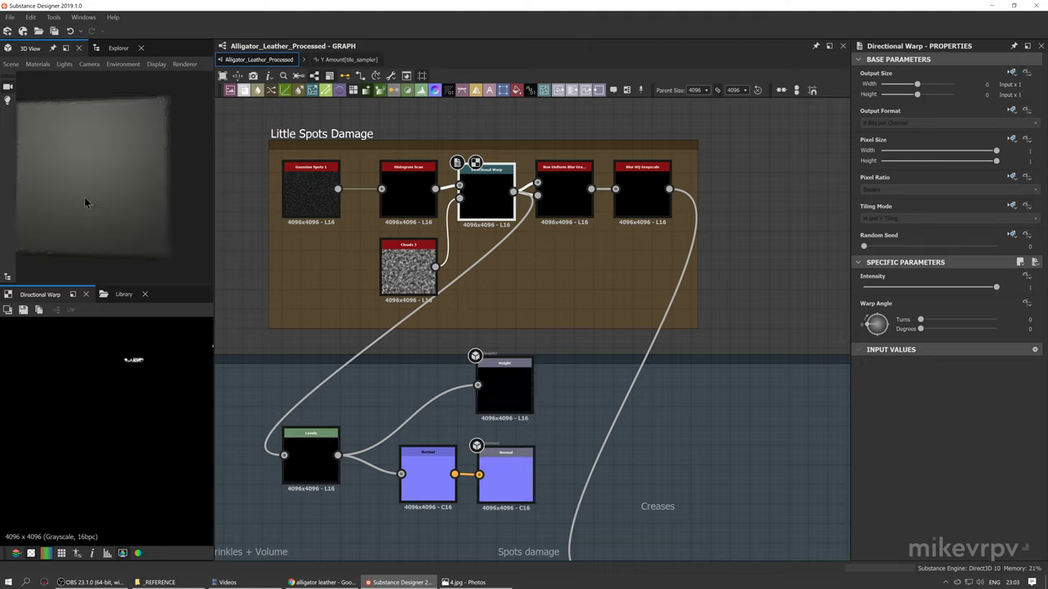
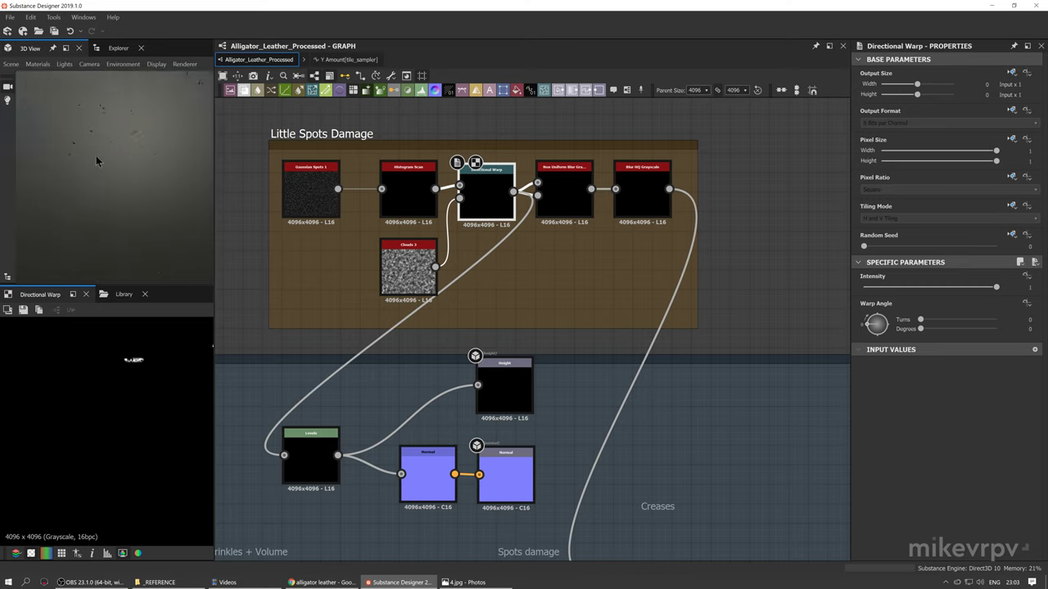
{"action": "left_click", "coordinate": [584, 198]}
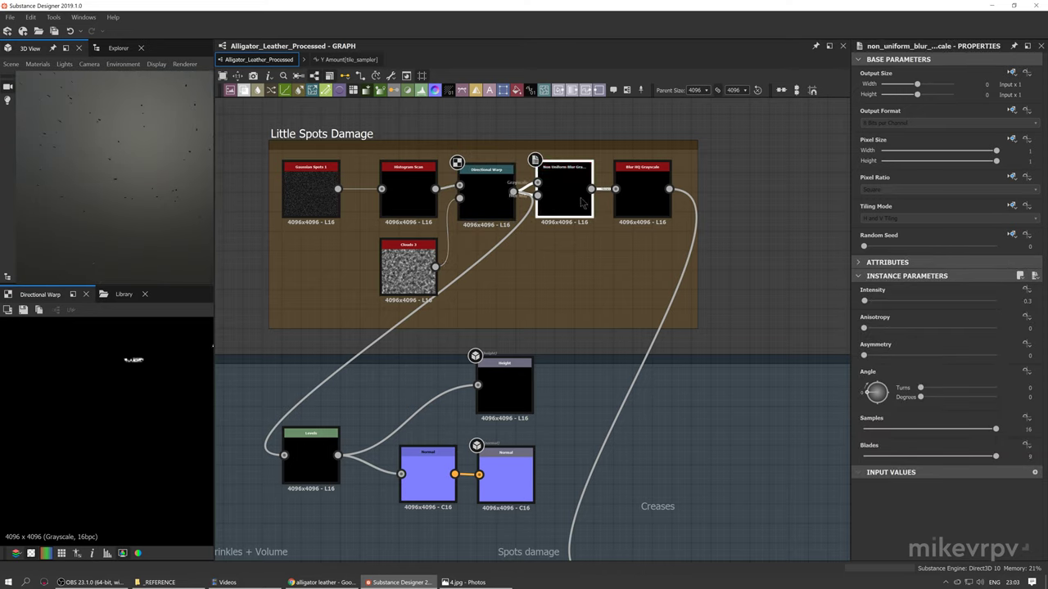
{"action": "left_click_drag", "start_coordinate": [591, 190], "coordinate": [284, 455]}
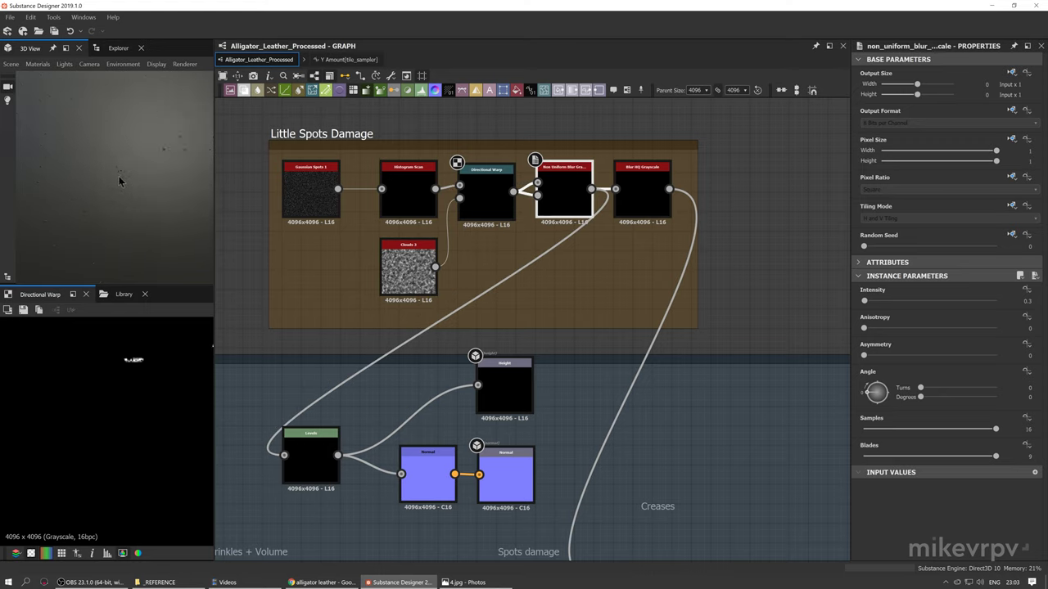
{"action": "scroll", "coordinate": [170, 200], "scroll_direction": "down", "scroll_amount": 3}
{"action": "left_click_drag", "start_coordinate": [150, 196], "coordinate": [137, 187]}
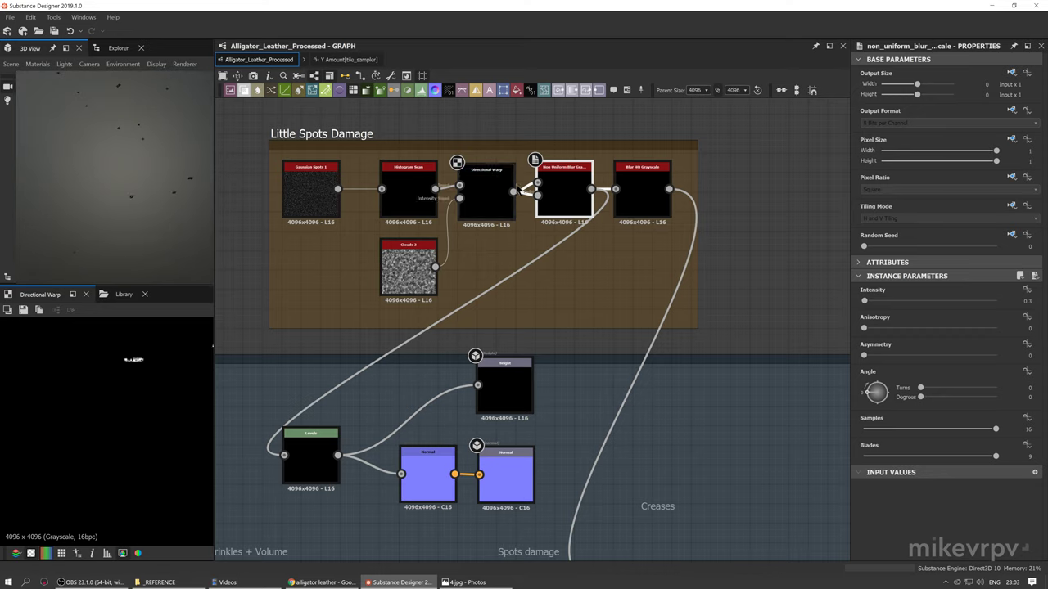
{"action": "left_click_drag", "start_coordinate": [669, 189], "coordinate": [283, 455]}
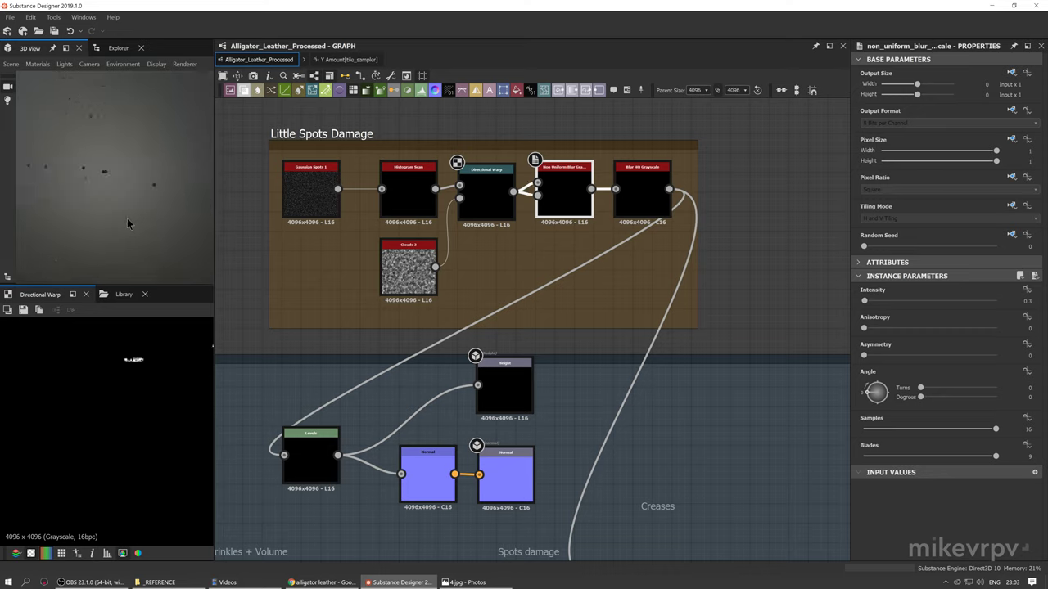
{"action": "right_click_drag", "start_coordinate": [105, 180], "coordinate": [174, 186]}
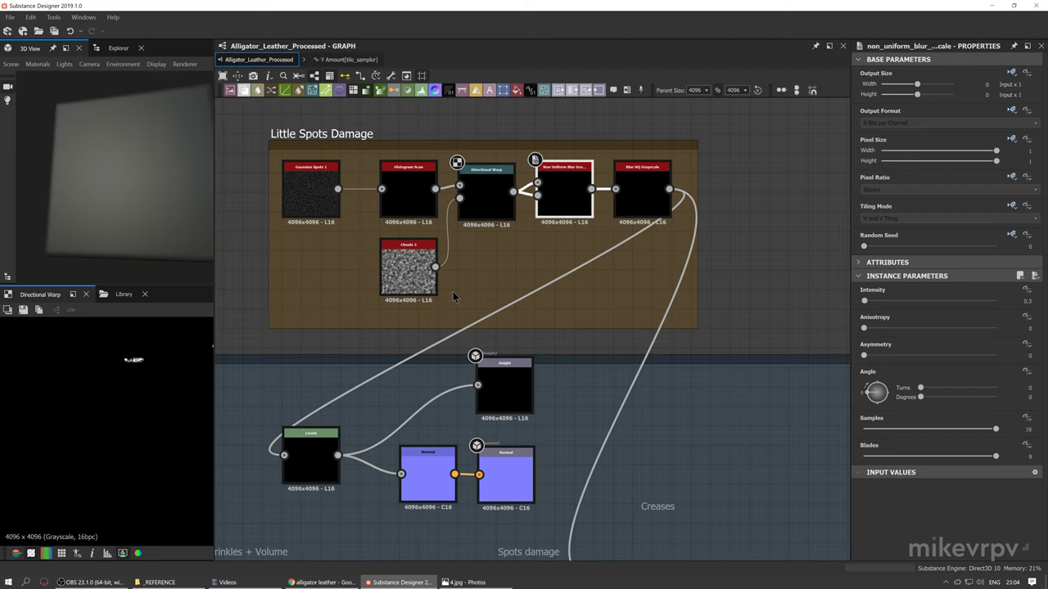
Preview the Spots damage blend and inspect its opacity and Subtract blending mode
{"action": "scroll", "coordinate": [580, 383], "scroll_direction": "down", "scroll_amount": 2}
{"action": "middle_click_drag", "start_coordinate": [586, 497], "coordinate": [582, 347]}
{"action": "scroll", "coordinate": [588, 386], "scroll_direction": "up", "scroll_amount": 2}
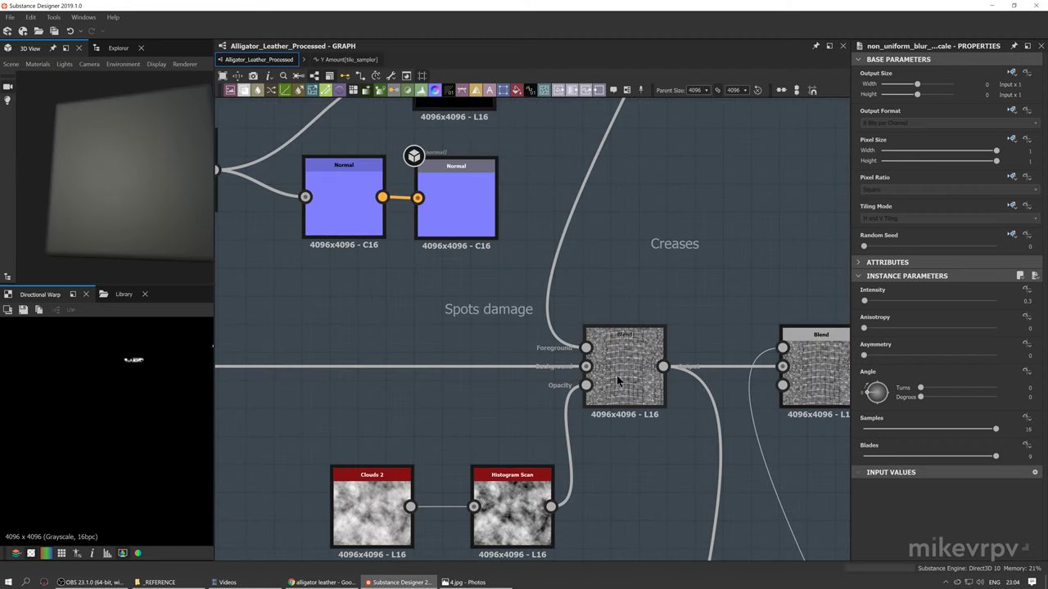
{"action": "left_click", "coordinate": [616, 375]}
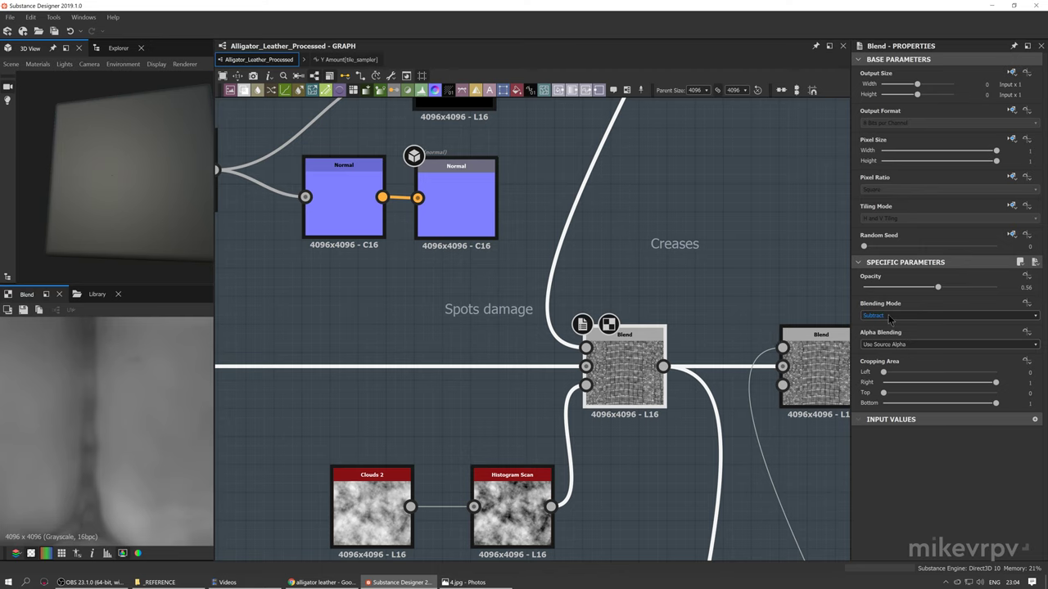
{"action": "scroll", "coordinate": [603, 386], "scroll_direction": "down", "scroll_amount": 3}
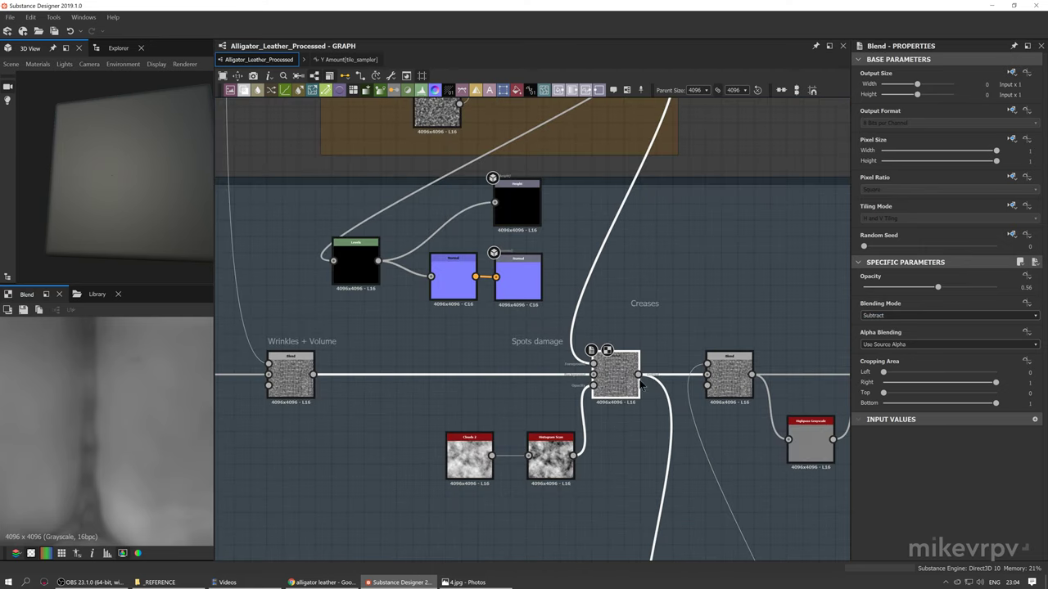
Connect the Spots damage blend's output to the output Levels node and examine the damaged scales up close in the 3D view
{"action": "left_click_drag", "start_coordinate": [638, 374], "coordinate": [377, 261]}
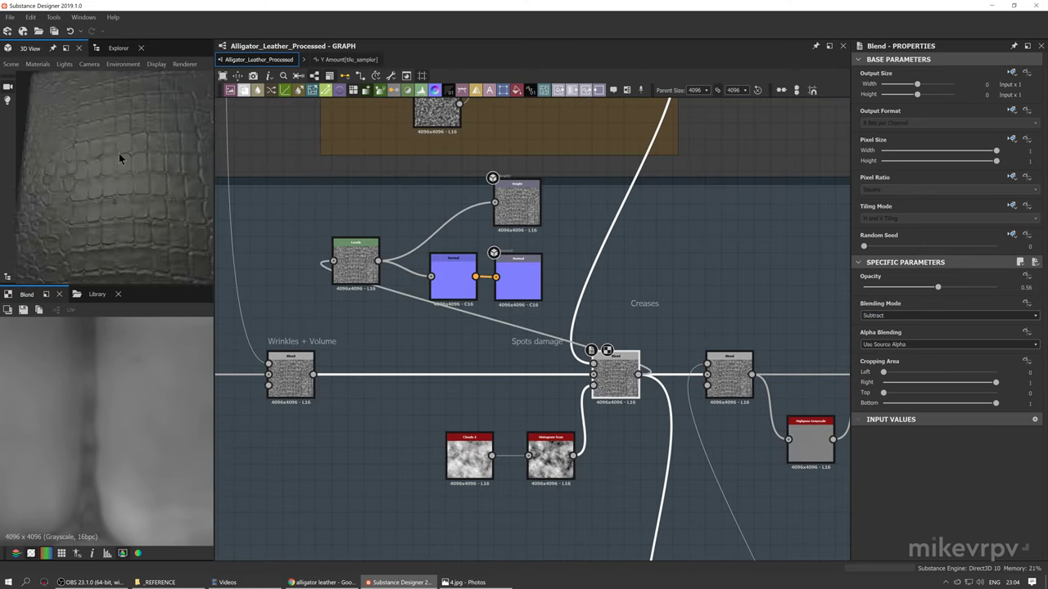
{"action": "scroll", "coordinate": [121, 161], "scroll_direction": "up", "scroll_amount": 3}
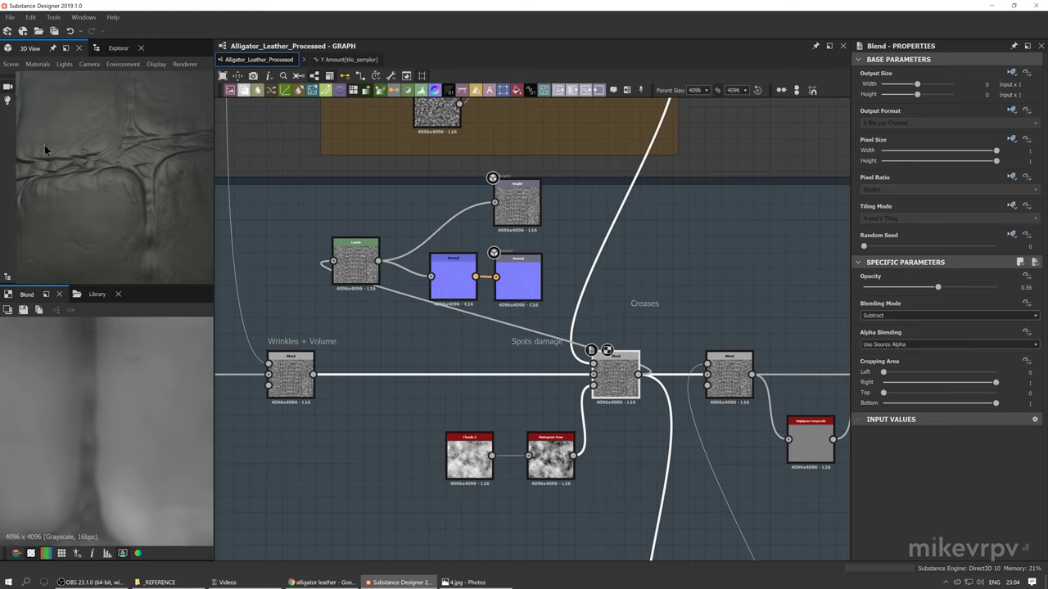
{"action": "scroll", "coordinate": [123, 204], "scroll_direction": "down", "scroll_amount": 4}
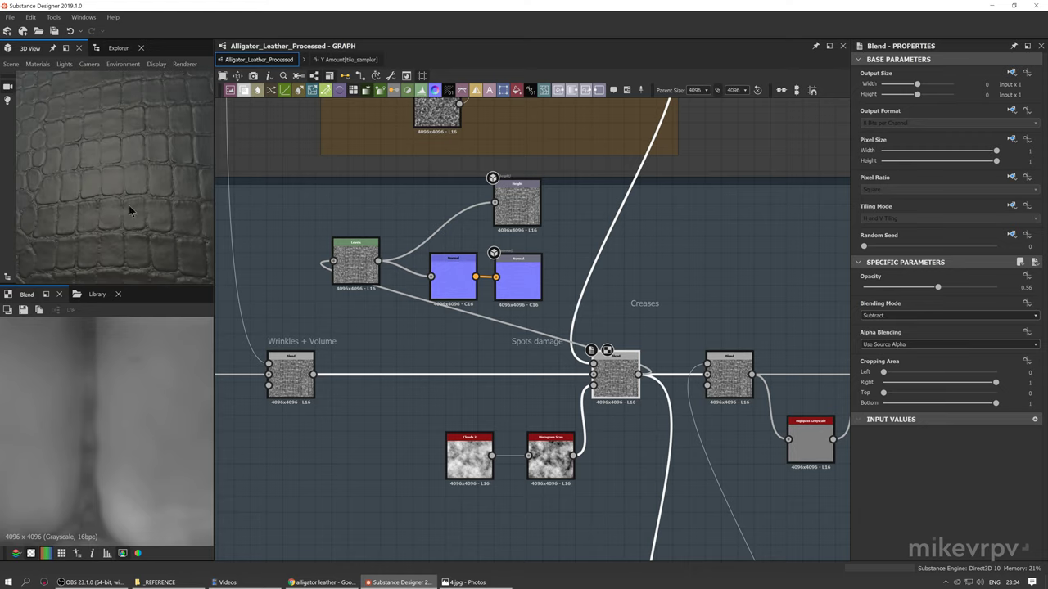
{"action": "scroll", "coordinate": [101, 176], "scroll_direction": "up", "scroll_amount": 3}
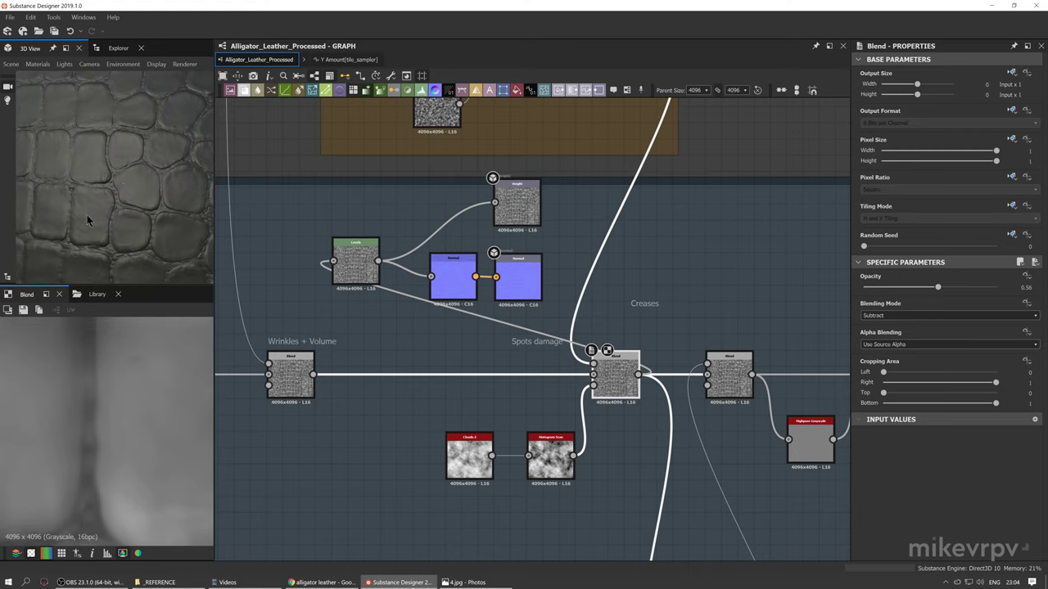
{"action": "scroll", "coordinate": [90, 213], "scroll_direction": "up", "scroll_amount": 3}
{"action": "left_click_drag", "start_coordinate": [95, 212], "coordinate": [128, 175]}
{"action": "scroll", "coordinate": [128, 175], "scroll_direction": "down", "scroll_amount": 3}
Disconnect the output Levels node's input and move the Creases label directly above the Creases blend node
{"action": "middle_click_drag", "start_coordinate": [558, 253], "coordinate": [528, 276]}
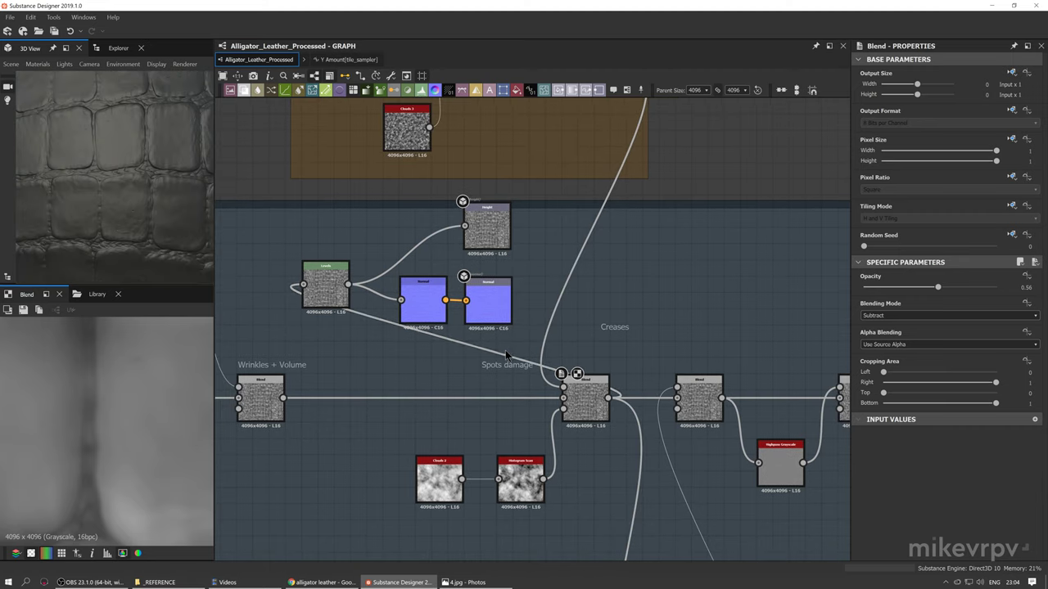
{"action": "scroll", "coordinate": [605, 319], "scroll_direction": "down", "scroll_amount": 3}
{"action": "scroll", "coordinate": [607, 319], "scroll_direction": "up", "scroll_amount": 1}
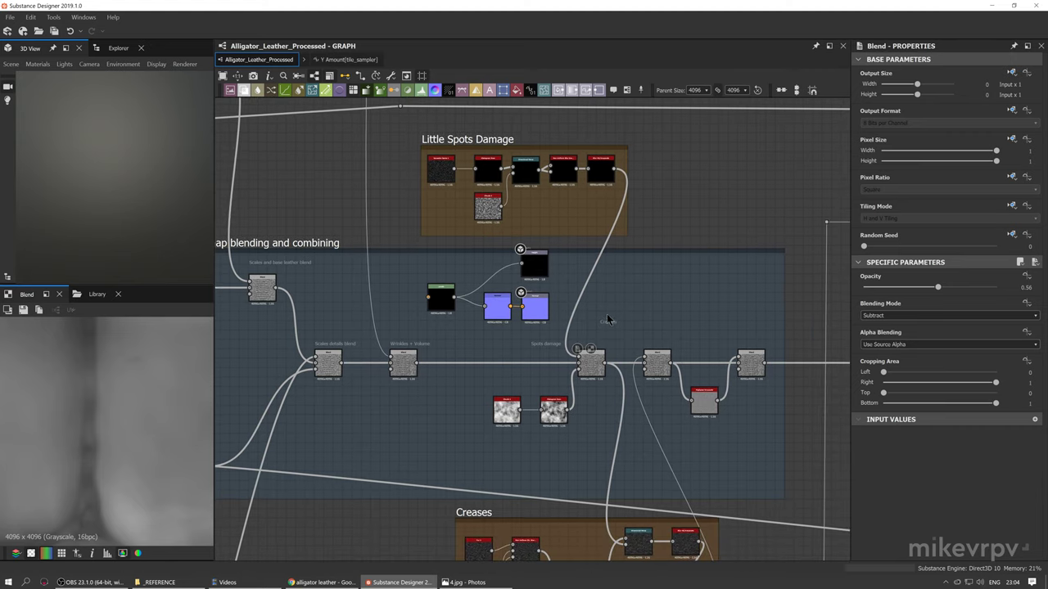
{"action": "left_click_drag", "start_coordinate": [606, 322], "coordinate": [652, 335]}
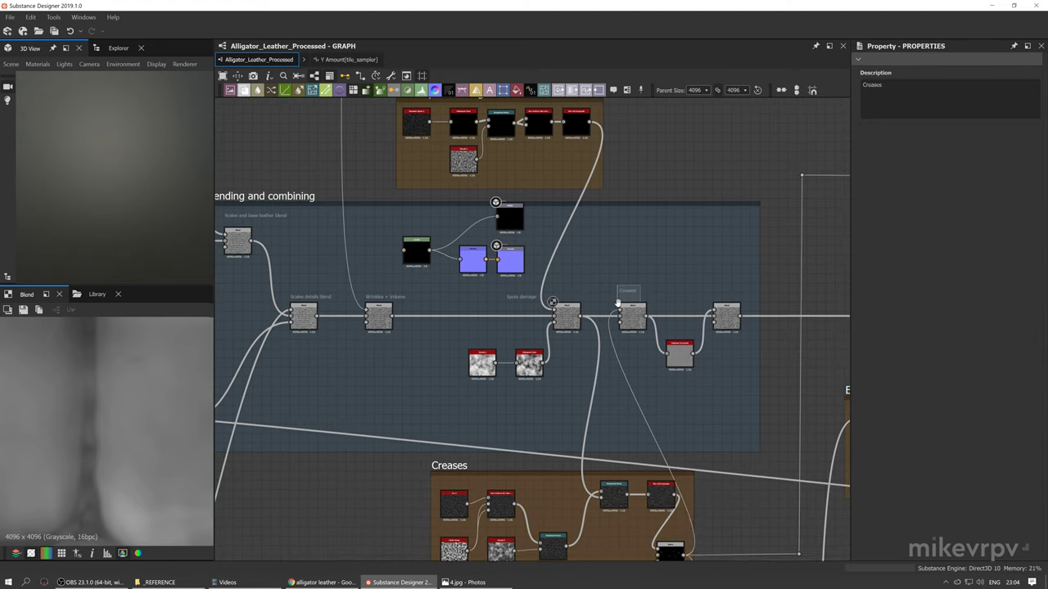
Move the output Levels node with its normal and height output nodes out of the blending frame to beside the Creases frame
{"action": "middle_click_drag", "start_coordinate": [652, 337], "coordinate": [628, 290]}
{"action": "left_click", "coordinate": [475, 266]}
{"action": "left_click", "coordinate": [417, 249]}
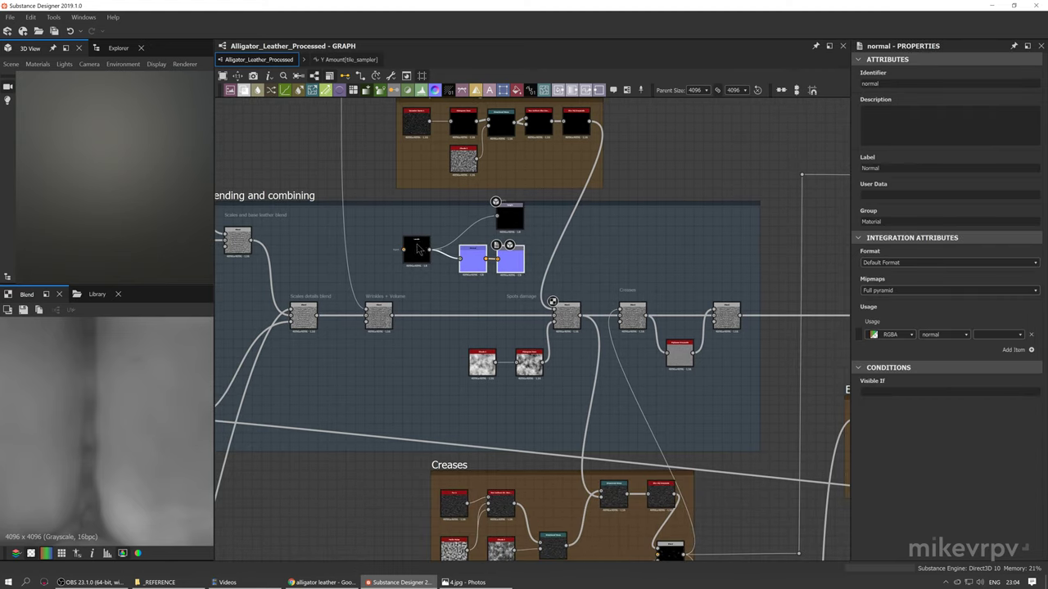
{"action": "left_click", "coordinate": [498, 226], "text": "ctrl"}
{"action": "left_click_drag", "start_coordinate": [479, 266], "coordinate": [311, 521]}
{"action": "middle_click_drag", "start_coordinate": [332, 531], "coordinate": [409, 354]}
{"action": "left_click_drag", "start_coordinate": [386, 328], "coordinate": [406, 450]}
{"action": "scroll", "coordinate": [432, 424], "scroll_direction": "down", "scroll_amount": 3}
{"action": "scroll", "coordinate": [558, 433], "scroll_direction": "up", "scroll_amount": 3}
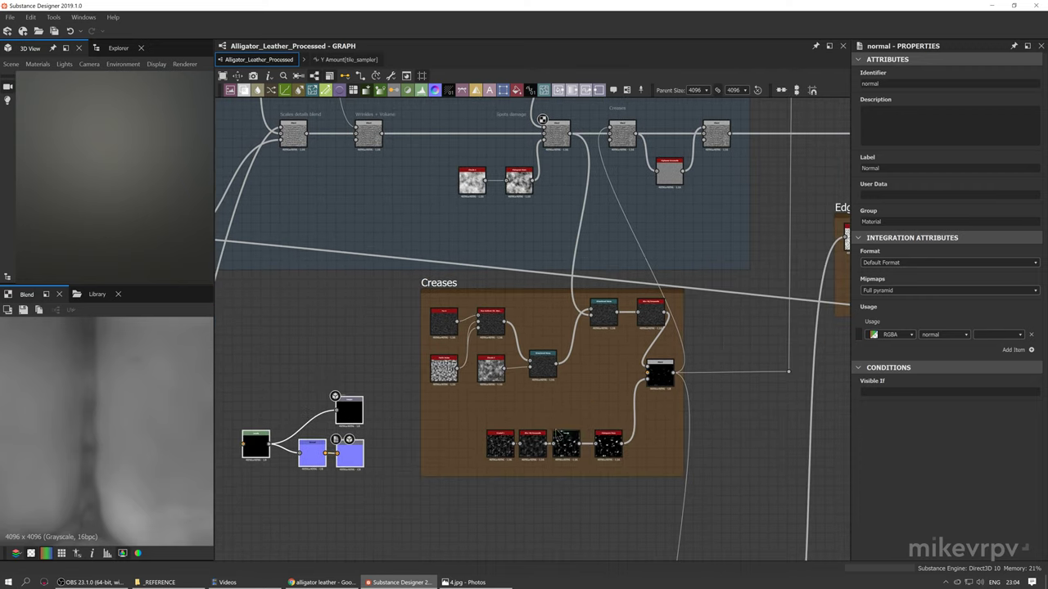
Preview the final Blend node of the Creases frame and examine its masked crease pattern up close
{"action": "middle_click_drag", "start_coordinate": [514, 416], "coordinate": [485, 391]}
{"action": "scroll", "coordinate": [486, 373], "scroll_direction": "up", "scroll_amount": 3}
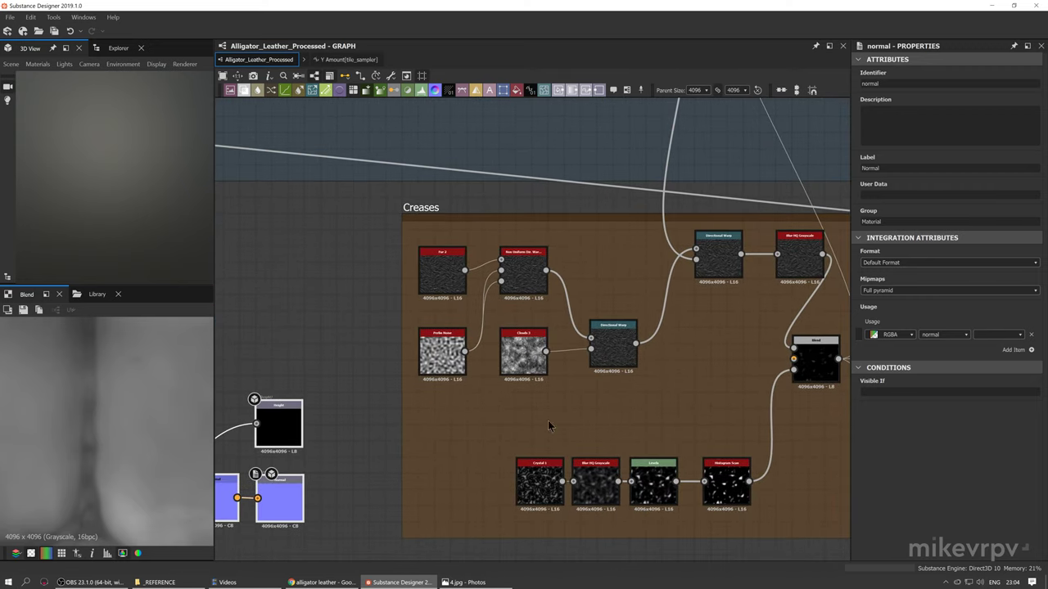
{"action": "middle_click_drag", "start_coordinate": [539, 421], "coordinate": [480, 403]}
{"action": "scroll", "coordinate": [479, 402], "scroll_direction": "down", "scroll_amount": 1}
{"action": "scroll", "coordinate": [480, 402], "scroll_direction": "down", "scroll_amount": 2}
{"action": "double_click", "coordinate": [640, 370]}
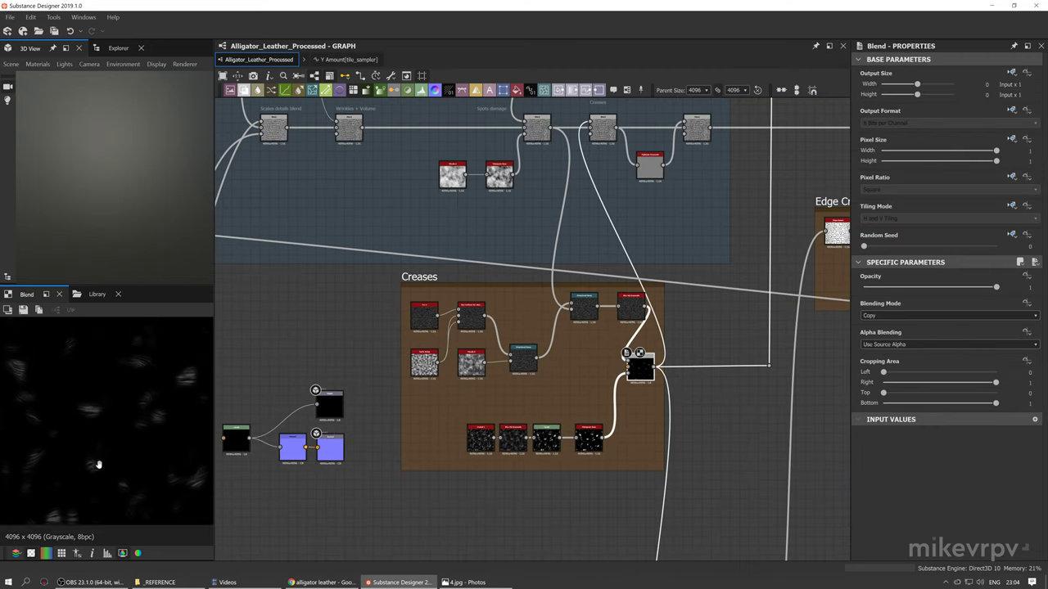
{"action": "middle_click_drag", "start_coordinate": [170, 420], "coordinate": [90, 437]}
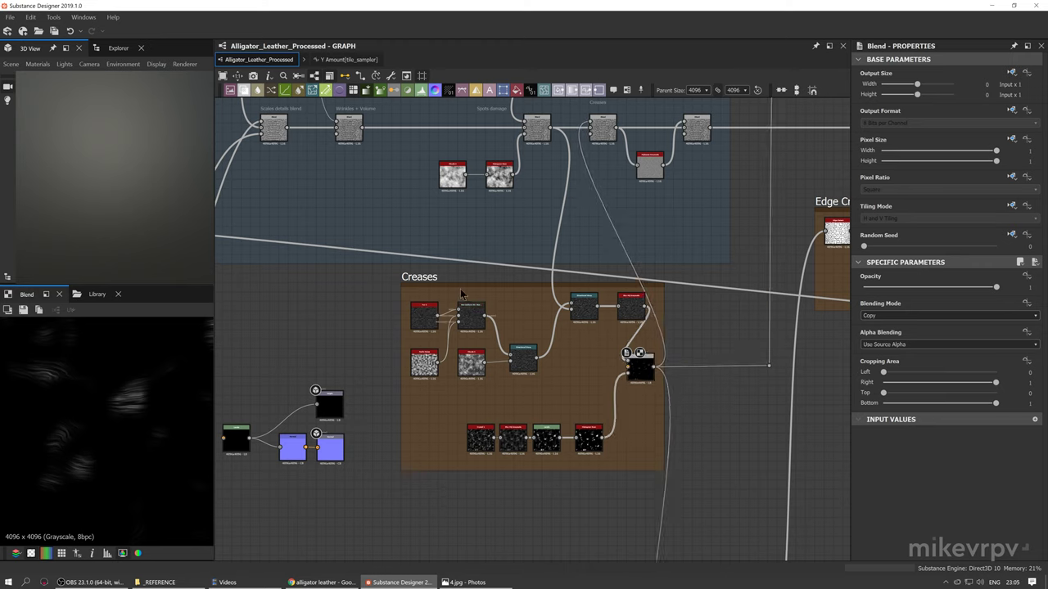
Preview the Fur 2 and Perlin Noise source nodes at the start of the Creases frame
{"action": "scroll", "coordinate": [424, 318], "scroll_direction": "up", "scroll_amount": 5}
{"action": "double_click", "coordinate": [407, 344]}
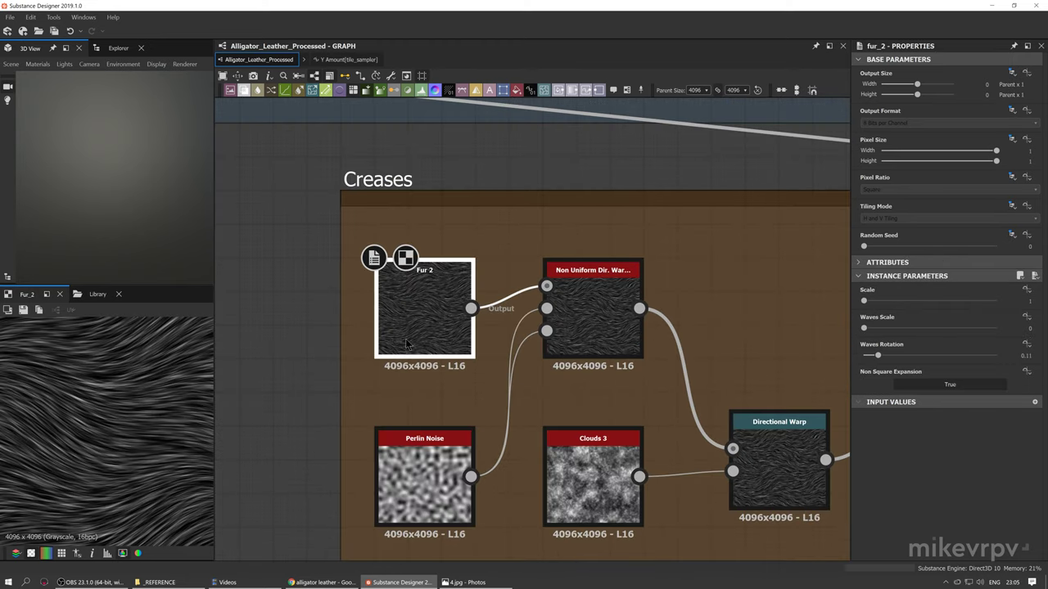
{"action": "middle_click_drag", "start_coordinate": [431, 407], "coordinate": [382, 408]}
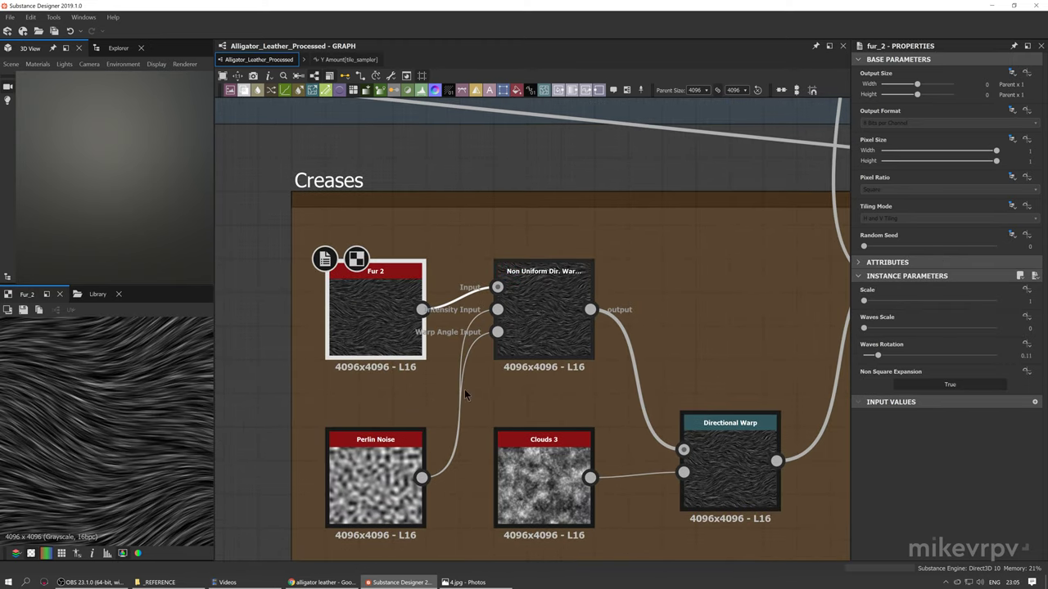
{"action": "double_click", "coordinate": [375, 479]}
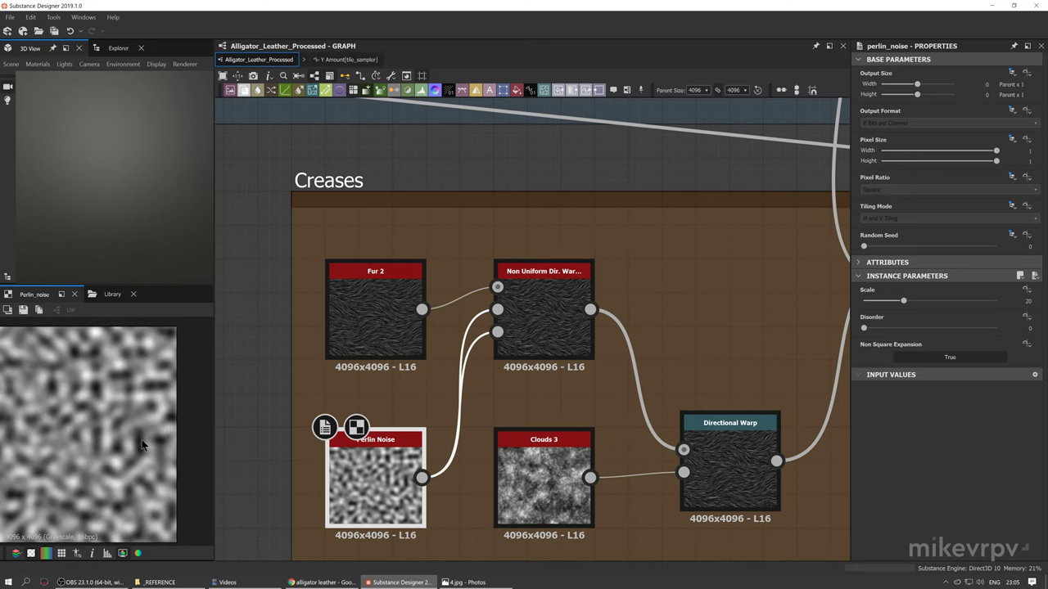
Preview the Non Uniform Directional Warp node and examine how the Perlin Noise distorts the fur lines
{"action": "double_click", "coordinate": [528, 331]}
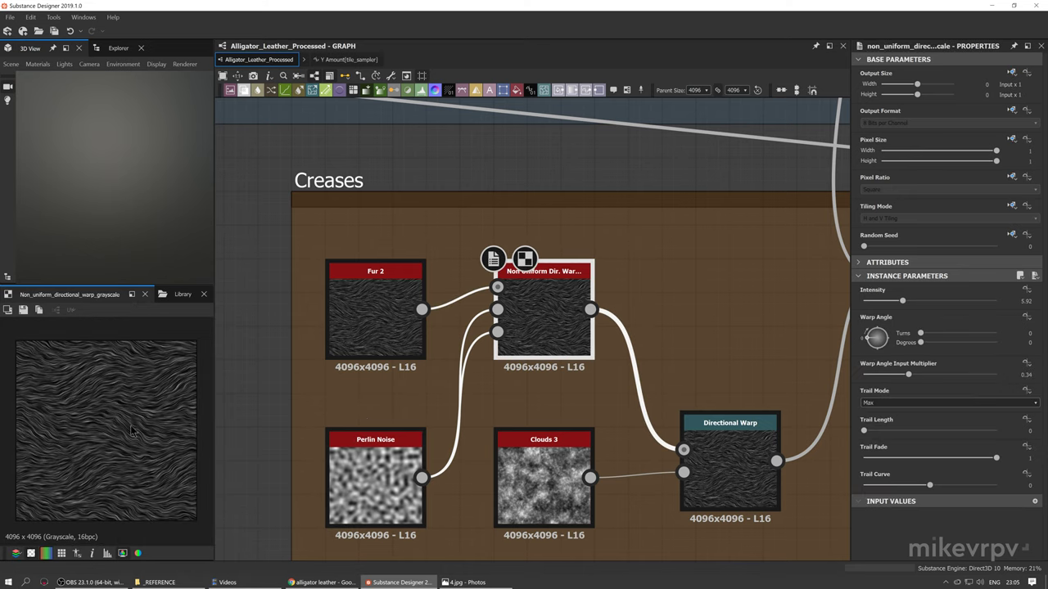
{"action": "scroll", "coordinate": [123, 409], "scroll_direction": "up", "scroll_amount": 3}
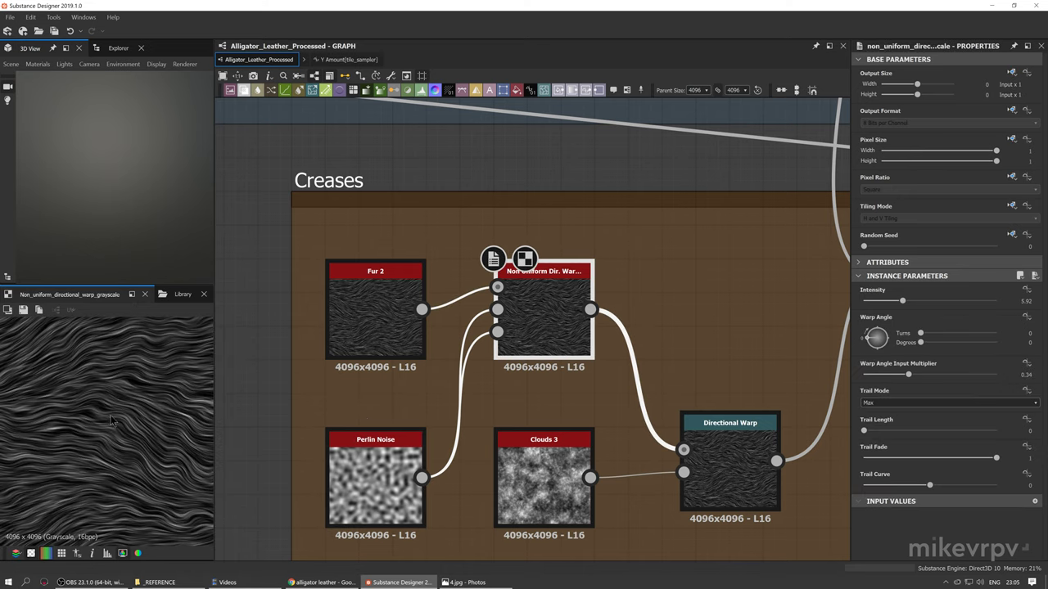
{"action": "middle_click_drag", "start_coordinate": [111, 420], "coordinate": [147, 410]}
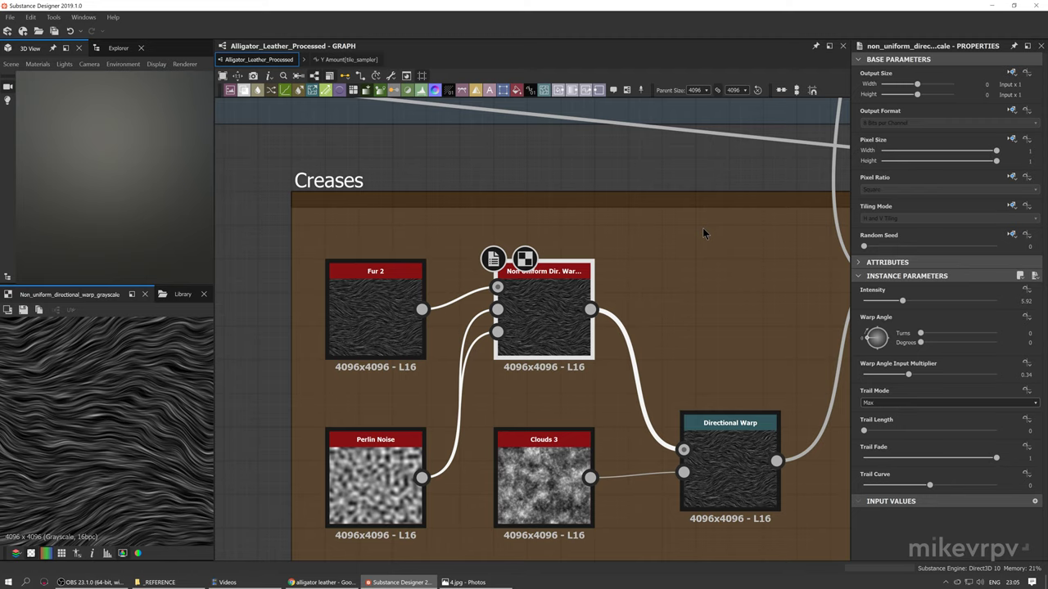
{"action": "scroll", "coordinate": [481, 348], "scroll_direction": "down", "scroll_amount": 3}
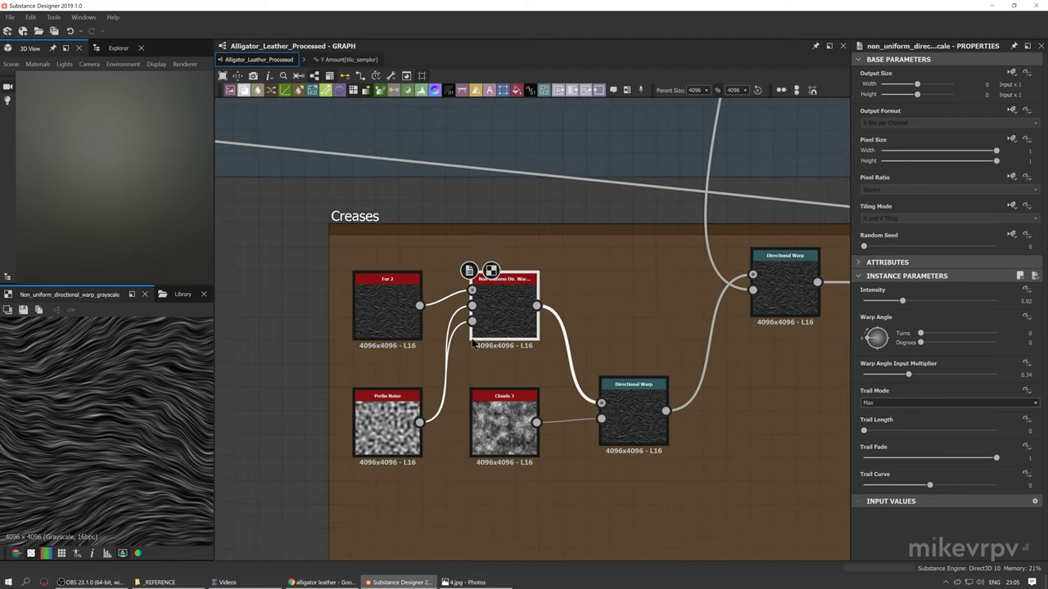
{"action": "scroll", "coordinate": [155, 434], "scroll_direction": "up", "scroll_amount": 2}
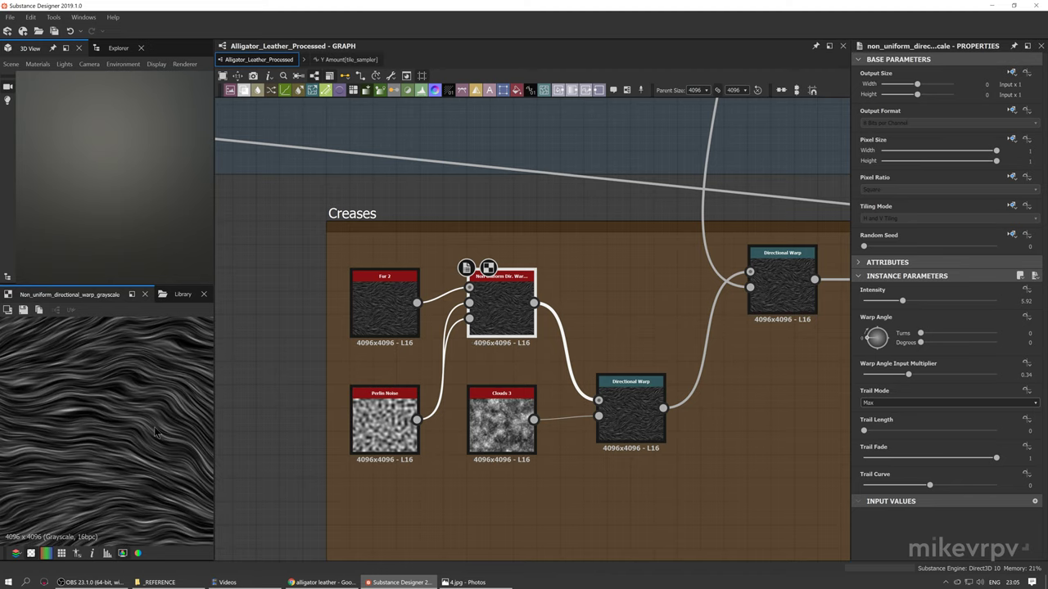
{"action": "scroll", "coordinate": [385, 377], "scroll_direction": "up", "scroll_amount": 2}
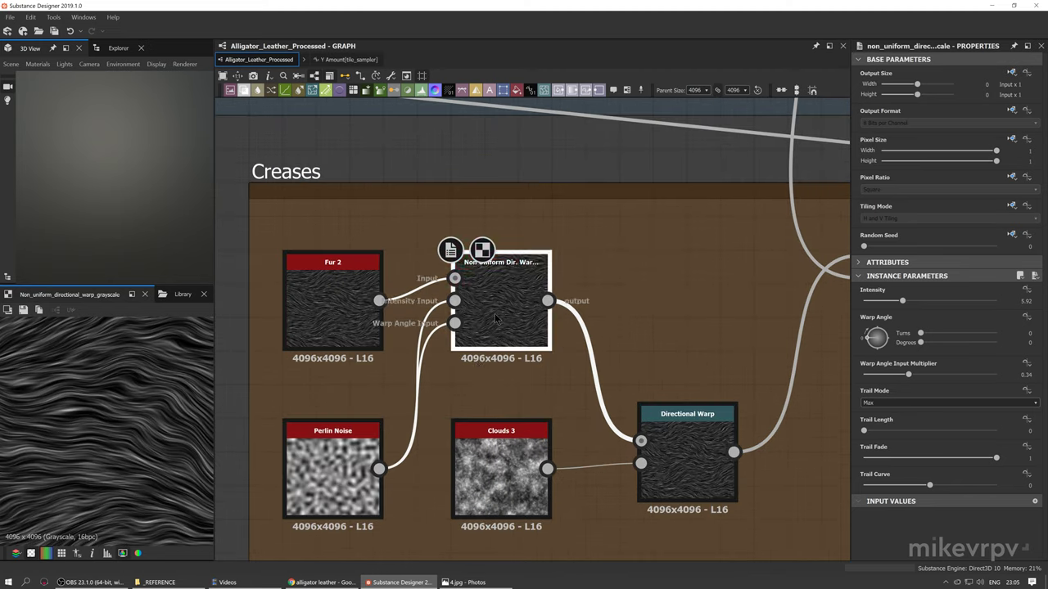
{"action": "middle_click_drag", "start_coordinate": [57, 466], "coordinate": [168, 393]}
Preview the Directional Warp driven by Clouds 3 and check its effect on the fur lines
{"action": "middle_click_drag", "start_coordinate": [501, 462], "coordinate": [445, 432]}
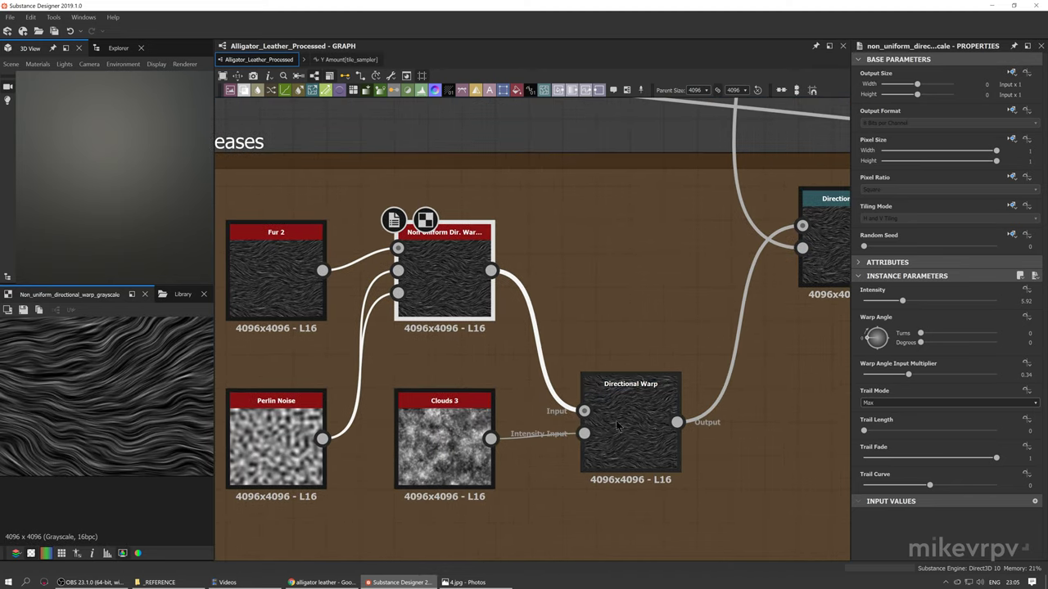
{"action": "left_click", "coordinate": [648, 426]}
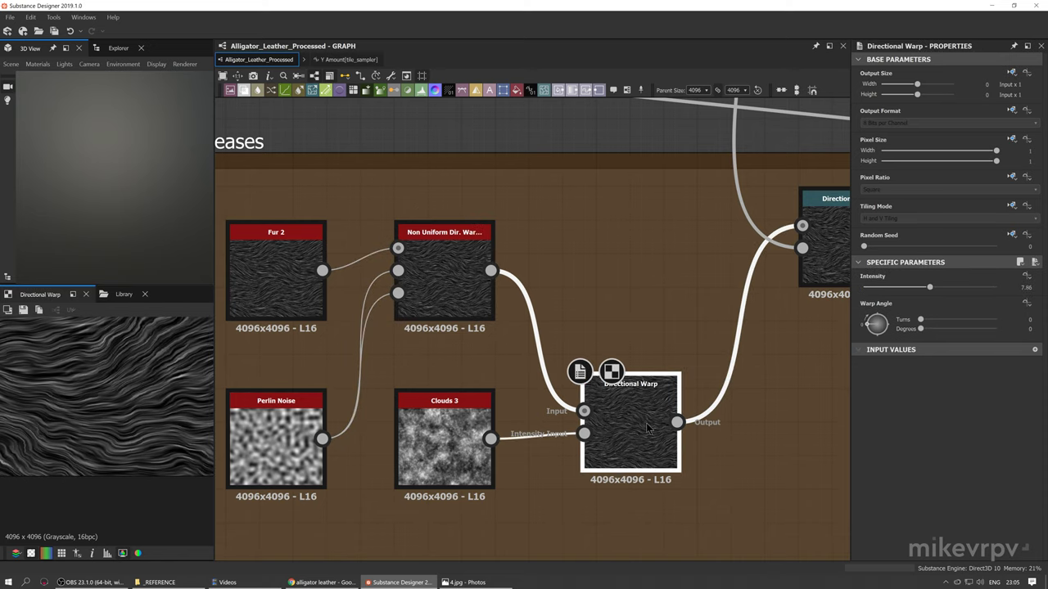
{"action": "left_click", "coordinate": [453, 429]}
{"action": "left_click", "coordinate": [584, 460]}
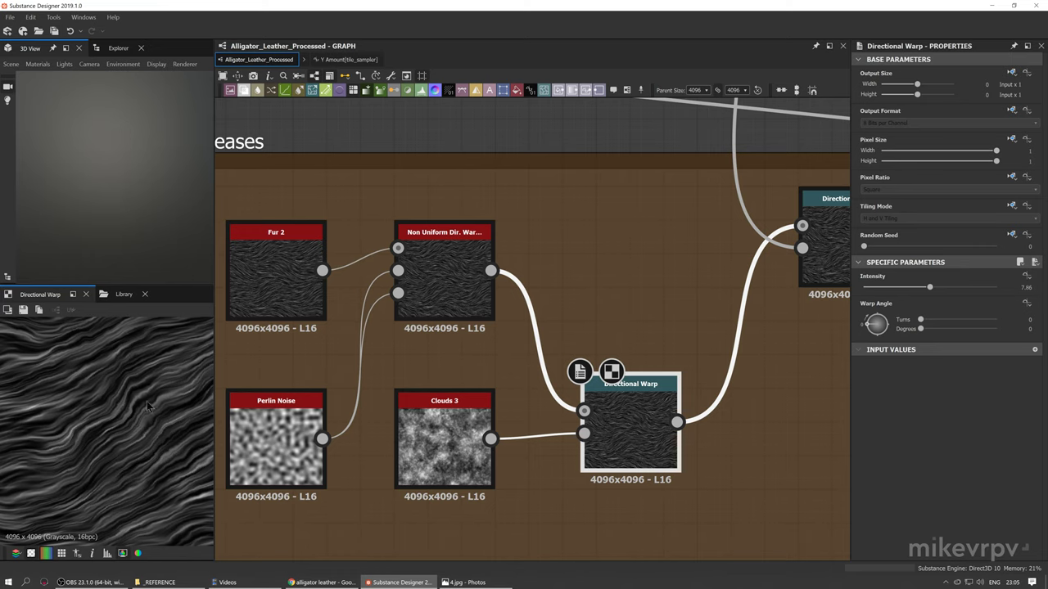
Preview the second Directional Warp in the Creases frame and the Spots damage blend that drives its intensity
{"action": "scroll", "coordinate": [541, 441], "scroll_direction": "down", "scroll_amount": 6}
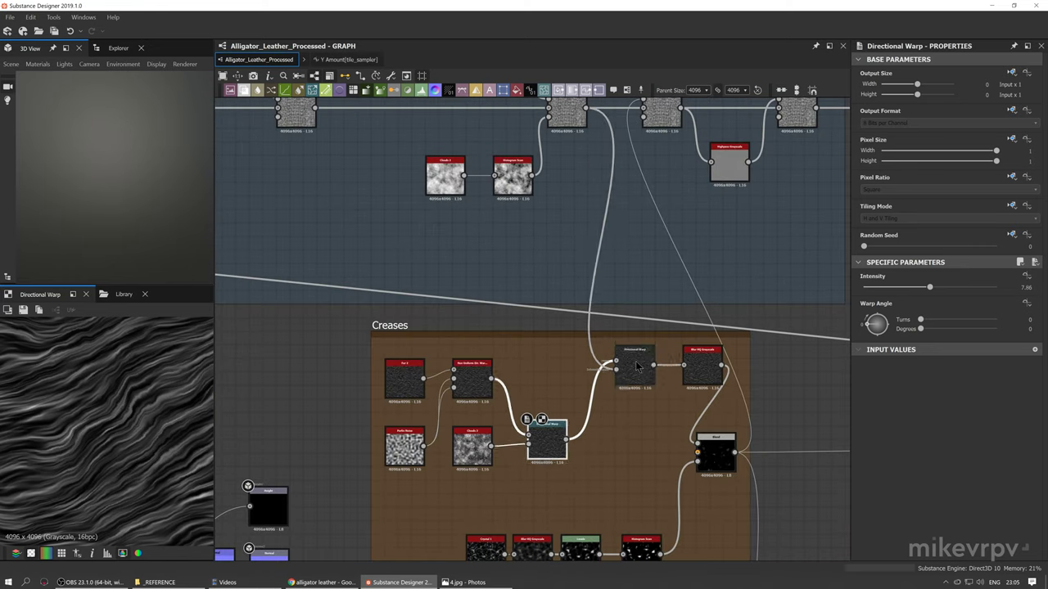
{"action": "left_click", "coordinate": [636, 363]}
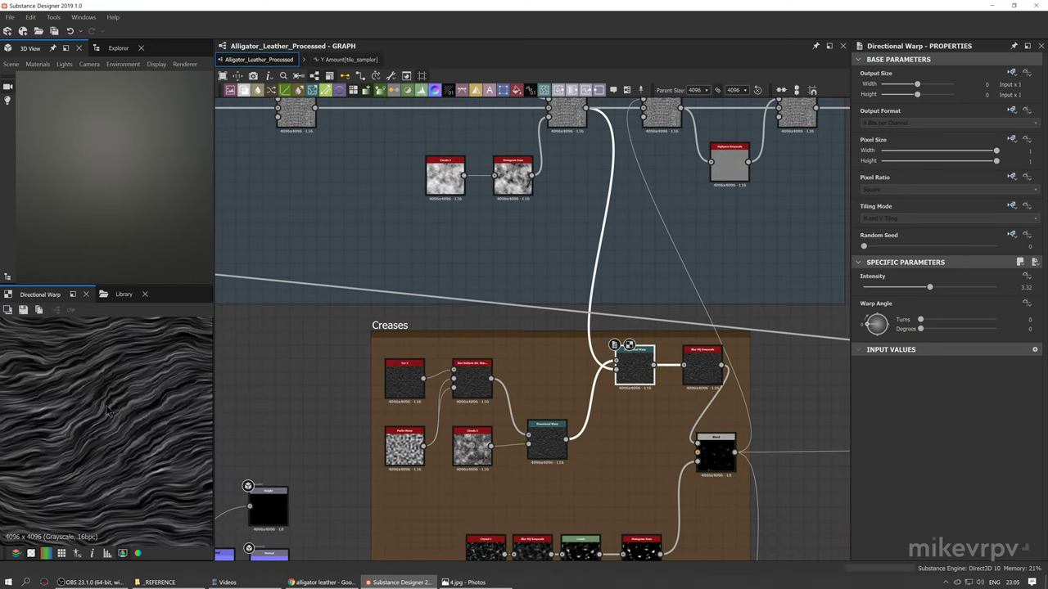
{"action": "middle_click_drag", "start_coordinate": [541, 477], "coordinate": [514, 564]}
{"action": "left_click", "coordinate": [522, 204]}
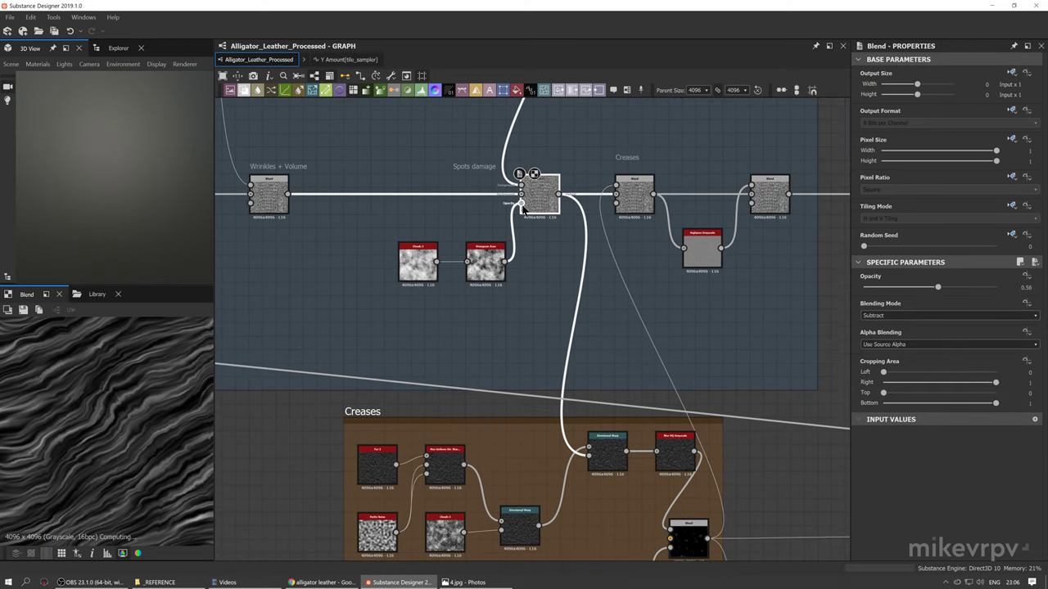
{"action": "scroll", "coordinate": [57, 421], "scroll_direction": "down", "scroll_amount": 1}
{"action": "middle_click_drag", "start_coordinate": [57, 422], "coordinate": [100, 408]}
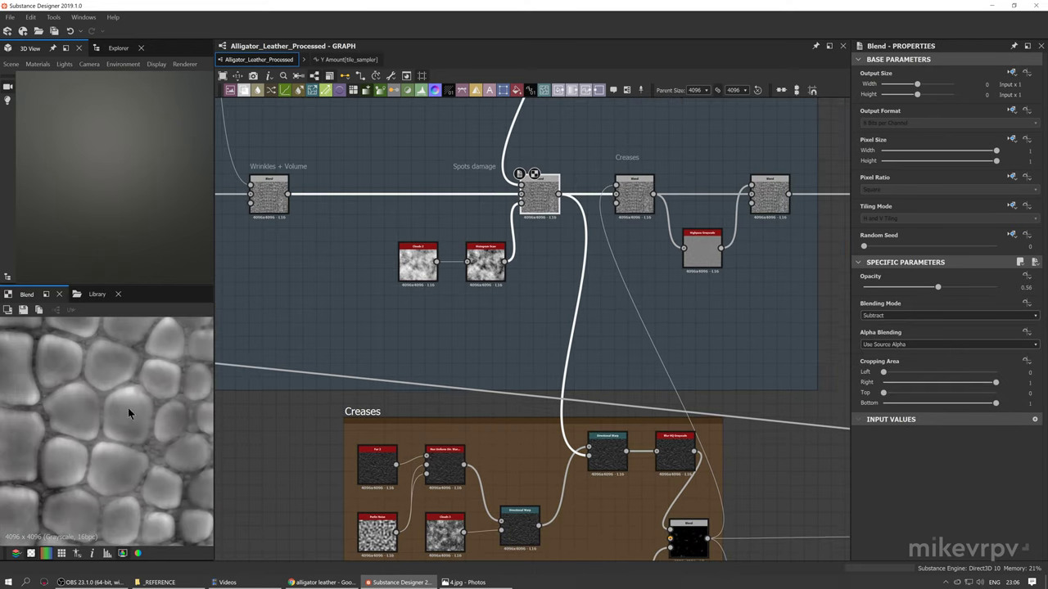
Return to the second Directional Warp and examine its crease lines at several magnifications
{"action": "left_click", "coordinate": [610, 458]}
{"action": "middle_click_drag", "start_coordinate": [510, 286], "coordinate": [477, 253]}
{"action": "scroll", "coordinate": [513, 399], "scroll_direction": "up", "scroll_amount": 2}
{"action": "middle_click_drag", "start_coordinate": [515, 430], "coordinate": [571, 359]}
{"action": "scroll", "coordinate": [570, 359], "scroll_direction": "up", "scroll_amount": 2}
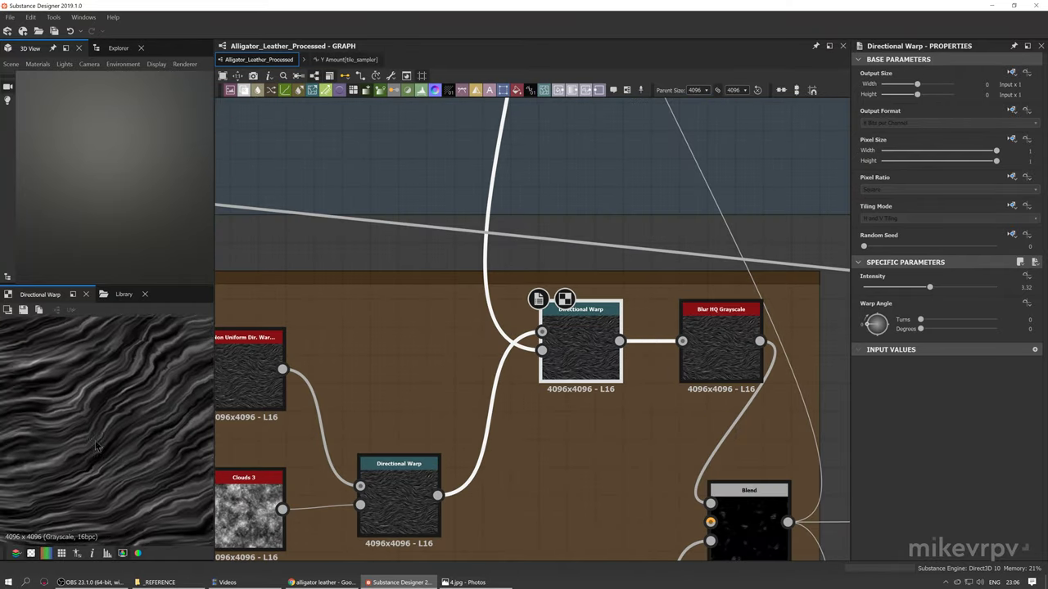
{"action": "scroll", "coordinate": [106, 421], "scroll_direction": "down", "scroll_amount": 3}
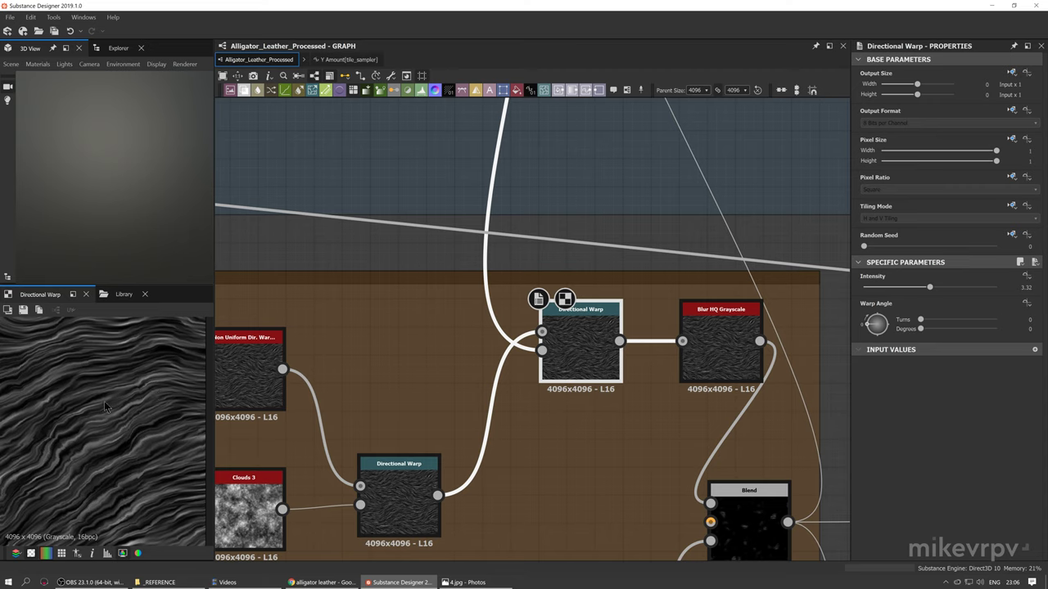
{"action": "scroll", "coordinate": [98, 409], "scroll_direction": "down", "scroll_amount": 3}
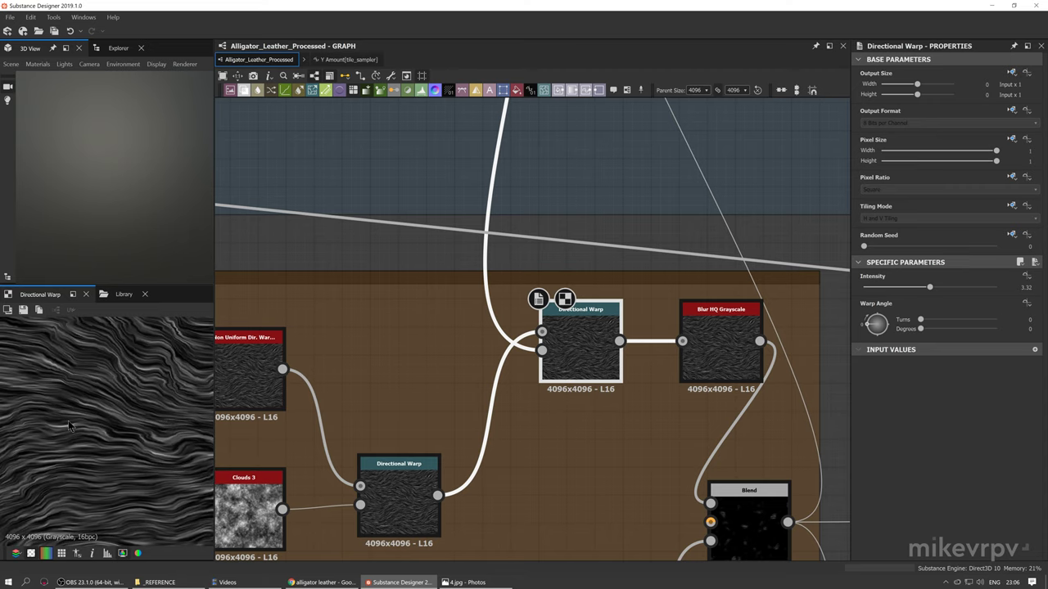
{"action": "scroll", "coordinate": [70, 426], "scroll_direction": "up", "scroll_amount": 2}
{"action": "middle_click_drag", "start_coordinate": [488, 453], "coordinate": [384, 431]}
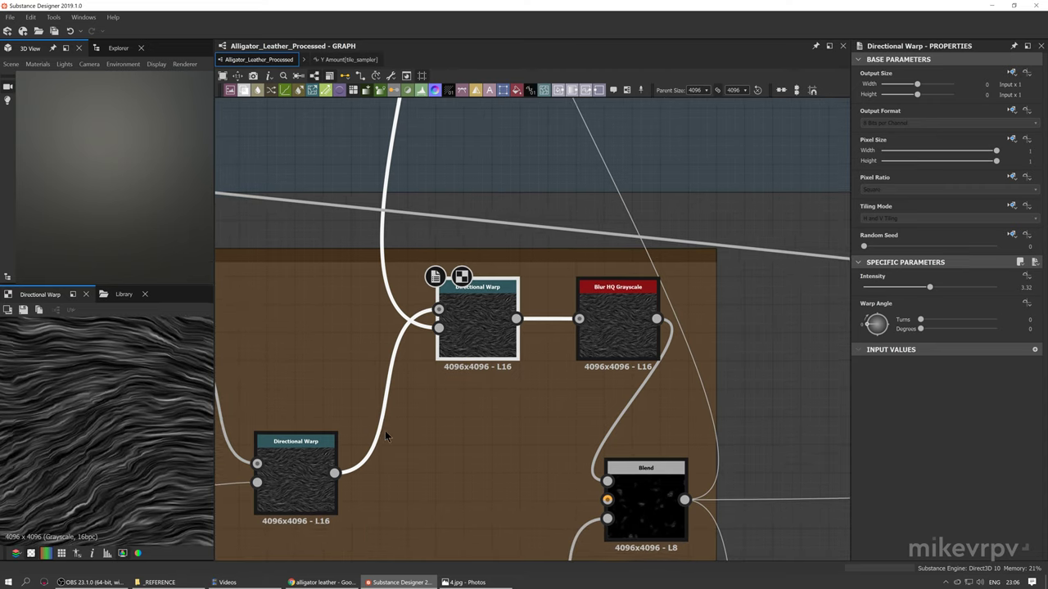
Compare the Blur HQ Grayscale node with the Directional Warp feeding it to judge the softening of the creases
{"action": "double_click", "coordinate": [596, 353]}
{"action": "scroll", "coordinate": [99, 428], "scroll_direction": "up", "scroll_amount": 2}
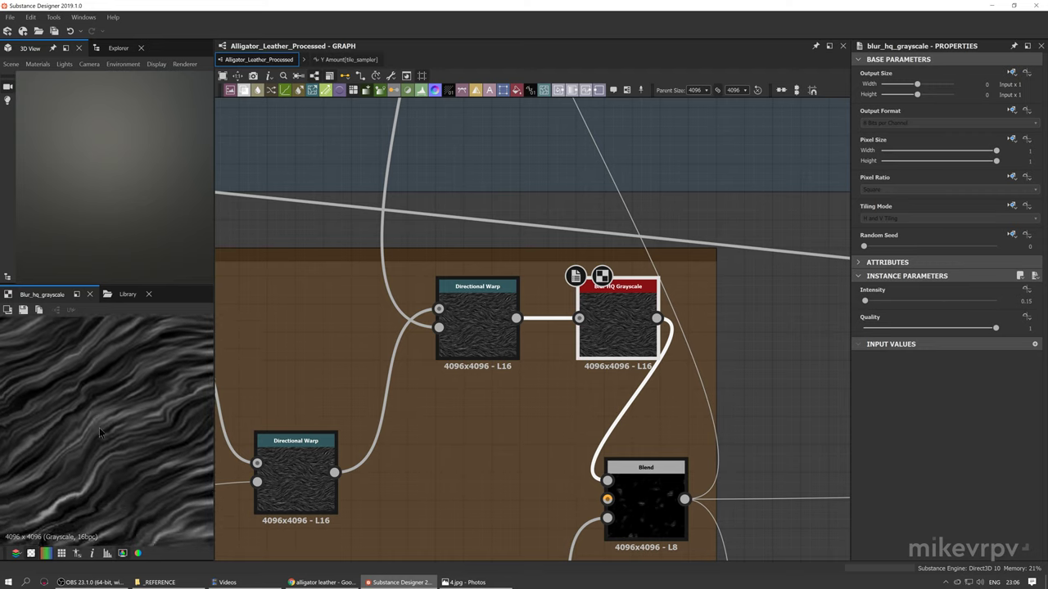
{"action": "double_click", "coordinate": [477, 332]}
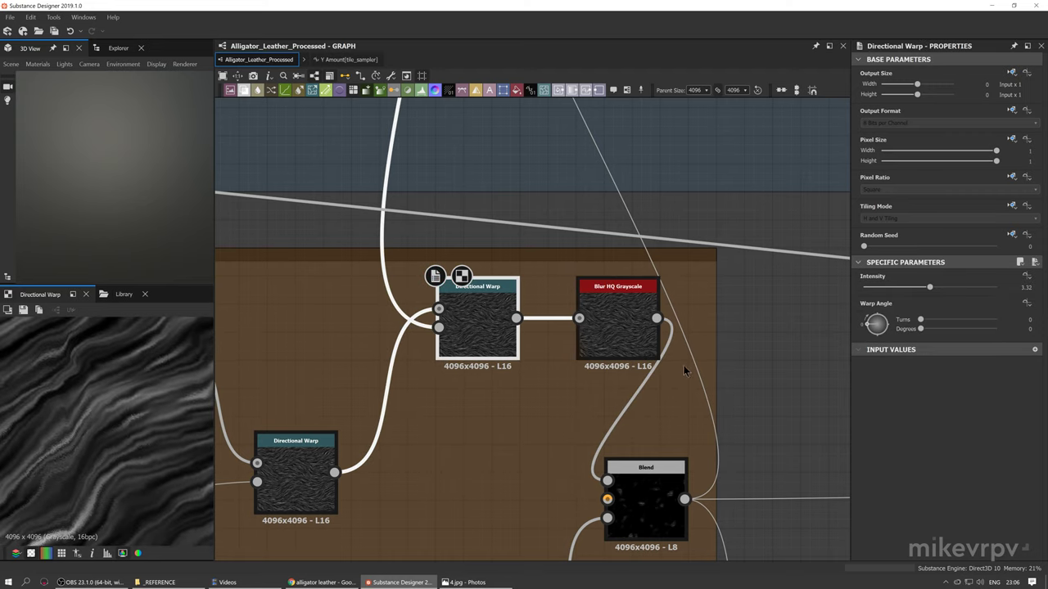
{"action": "double_click", "coordinate": [621, 340]}
{"action": "scroll", "coordinate": [503, 474], "scroll_direction": "down", "scroll_amount": 3}
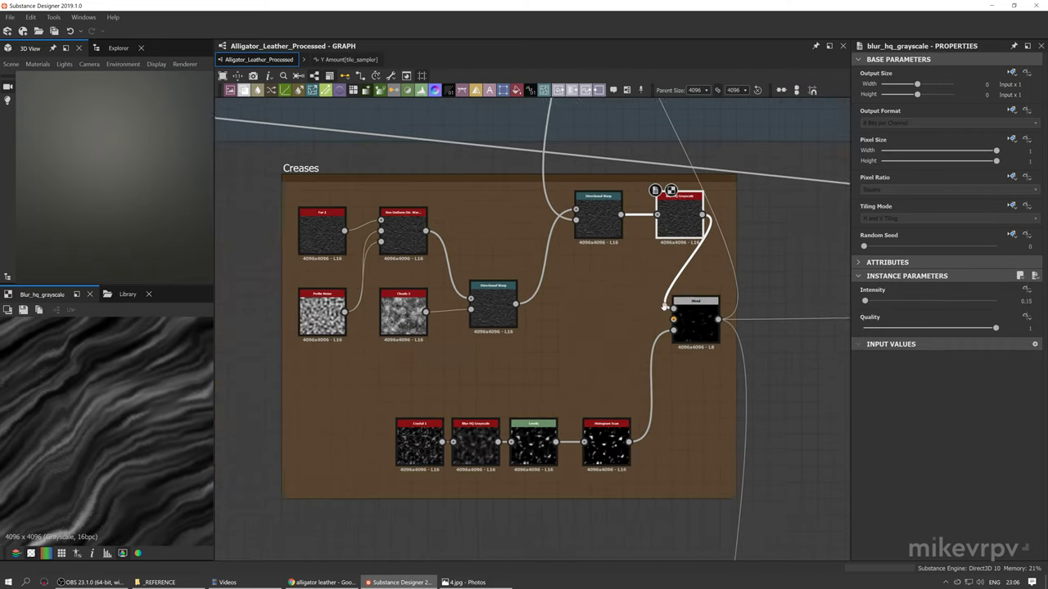
Preview the Crystal 1 node and its Blur HQ Grayscale in the crease mask chain
{"action": "middle_click_drag", "start_coordinate": [480, 427], "coordinate": [556, 328]}
{"action": "mouse_move", "coordinate": [527, 366]}
{"action": "middle_mouse_down"}
{"action": "mouse_move", "coordinate": [522, 375]}
{"action": "mouse_move", "coordinate": [524, 356]}
{"action": "middle_mouse_up"}
{"action": "scroll", "coordinate": [501, 368], "scroll_direction": "up", "scroll_amount": 3}
{"action": "double_click", "coordinate": [500, 369]}
{"action": "double_click", "coordinate": [565, 345]}
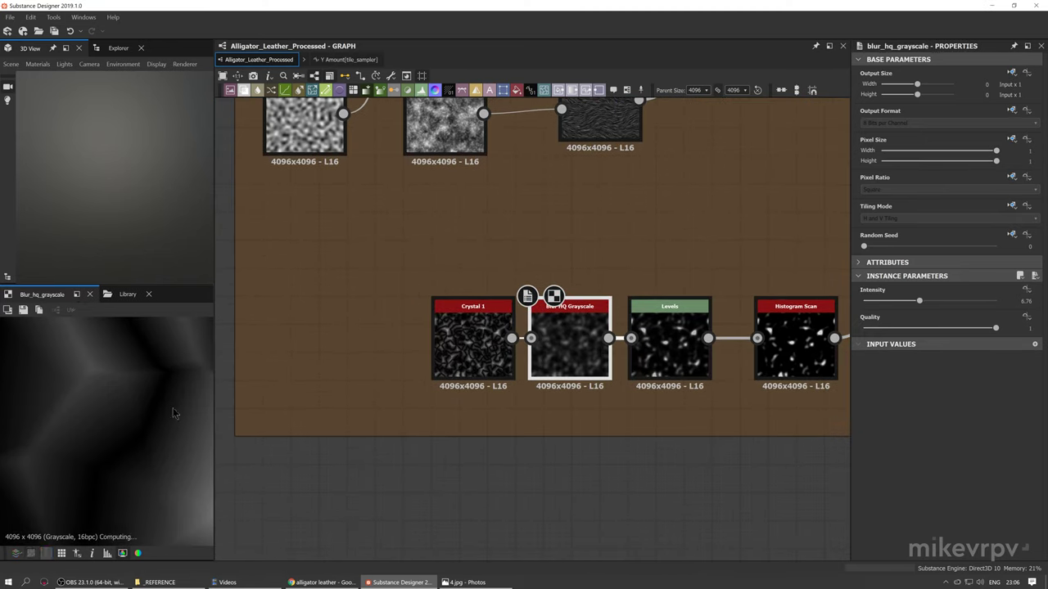
{"action": "scroll", "coordinate": [120, 418], "scroll_direction": "down", "scroll_amount": 4}
Preview the Levels and Histogram Scan nodes of the crease mask chain and examine the resulting spots mask
{"action": "double_click", "coordinate": [687, 357]}
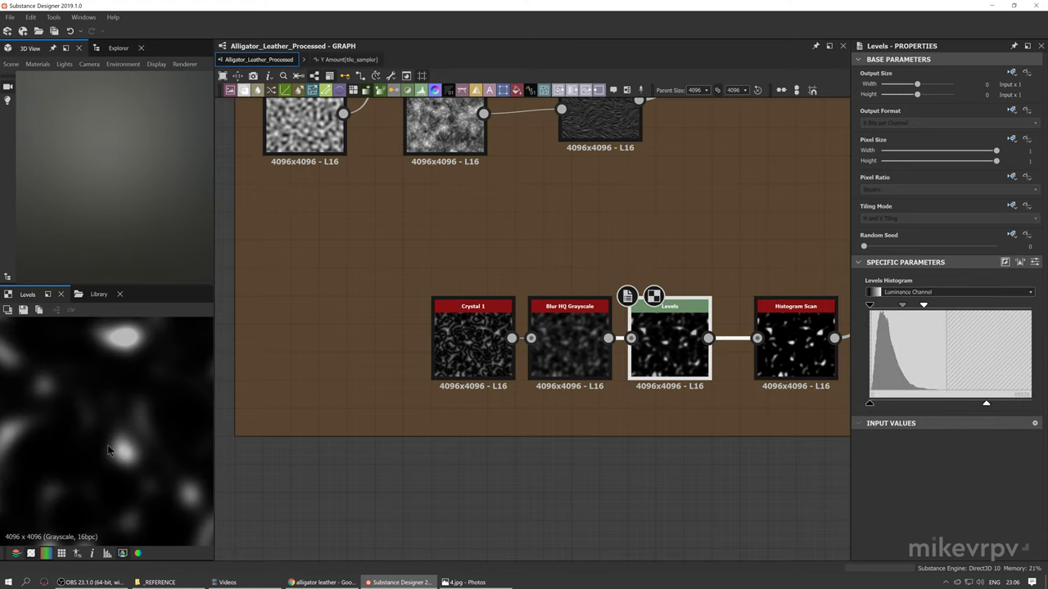
{"action": "middle_click_drag", "start_coordinate": [575, 406], "coordinate": [390, 397]}
{"action": "double_click", "coordinate": [612, 339]}
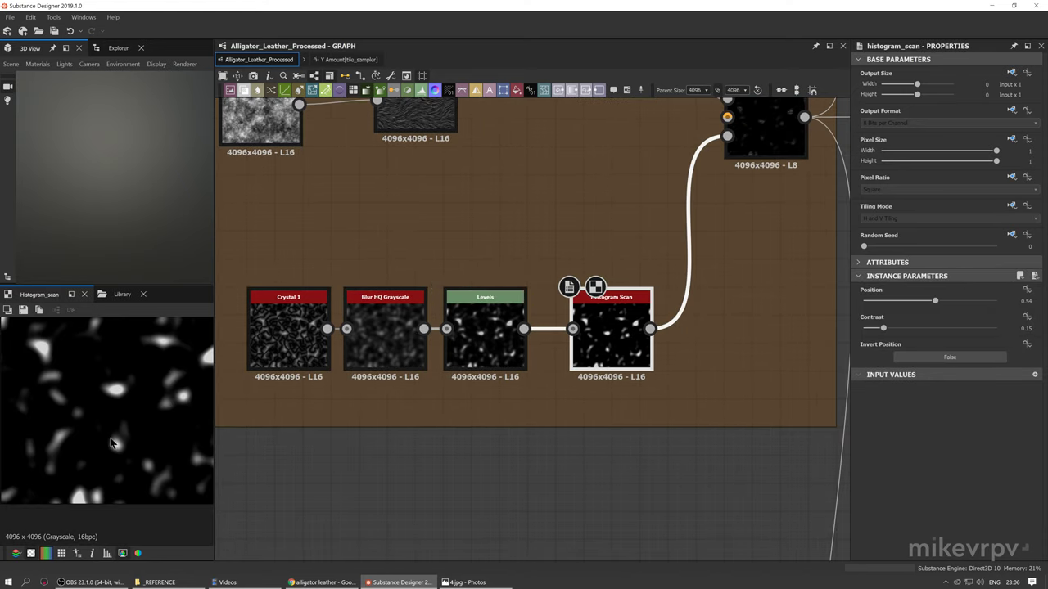
{"action": "scroll", "coordinate": [51, 422], "scroll_direction": "up", "scroll_amount": 1}
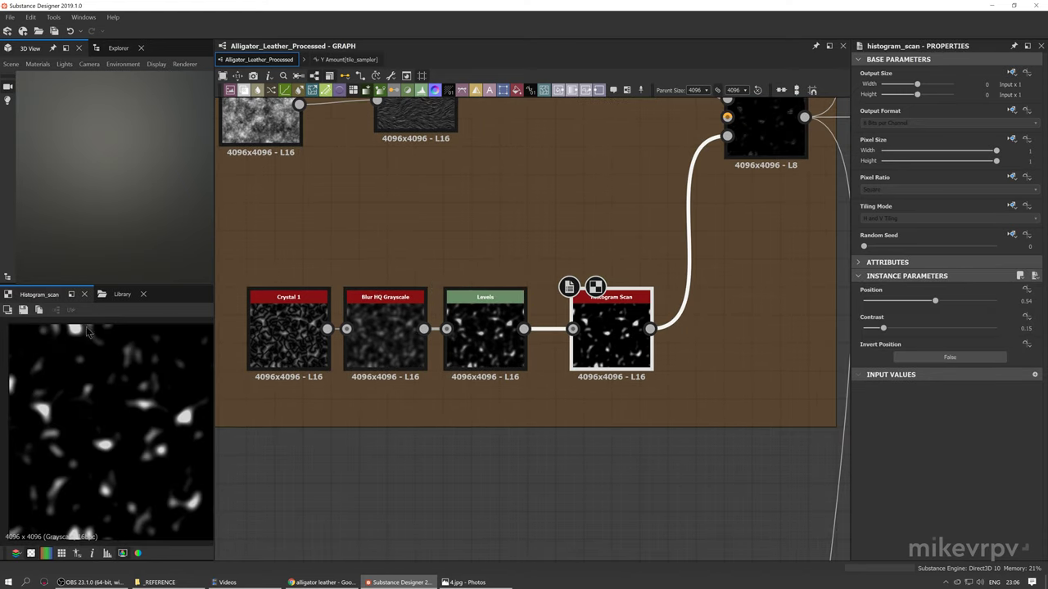
{"action": "middle_click_drag", "start_coordinate": [187, 419], "coordinate": [152, 410]}
{"action": "middle_click_drag", "start_coordinate": [532, 226], "coordinate": [530, 262]}
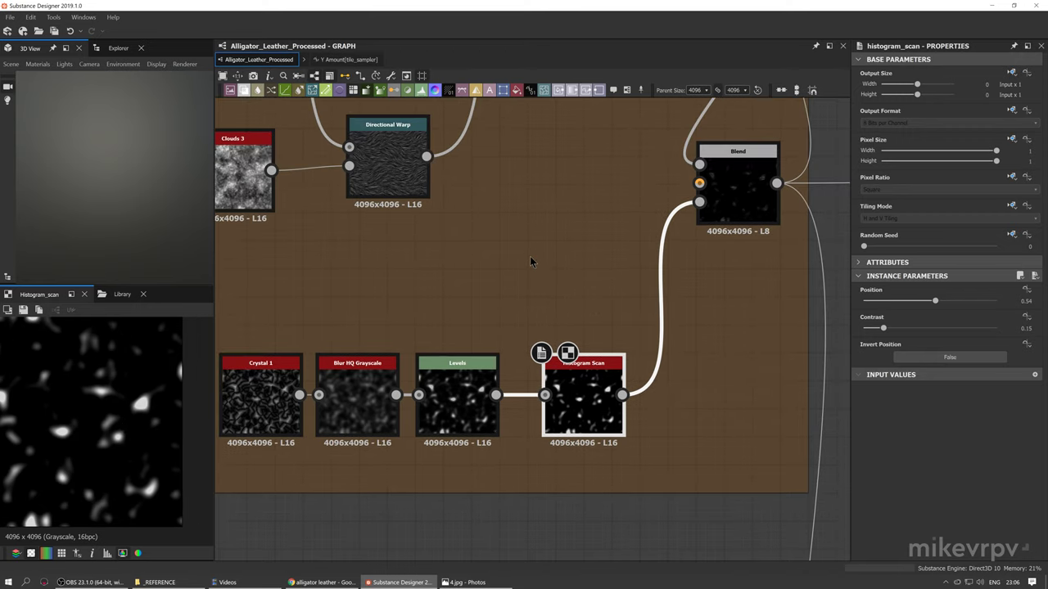
Preview the Creases frame's Blend node and inspect how the Histogram Scan masks the blurred creases through its opacity input
{"action": "middle_click_drag", "start_coordinate": [632, 258], "coordinate": [517, 353]}
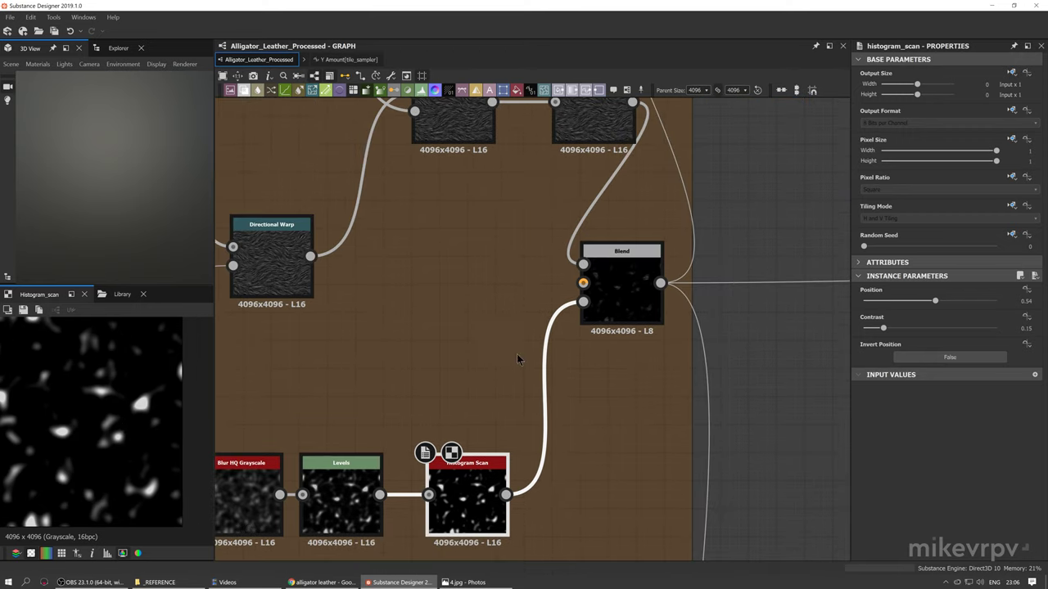
{"action": "left_click", "coordinate": [619, 305]}
{"action": "double_click", "coordinate": [620, 306]}
{"action": "middle_click_drag", "start_coordinate": [603, 325], "coordinate": [586, 354]}
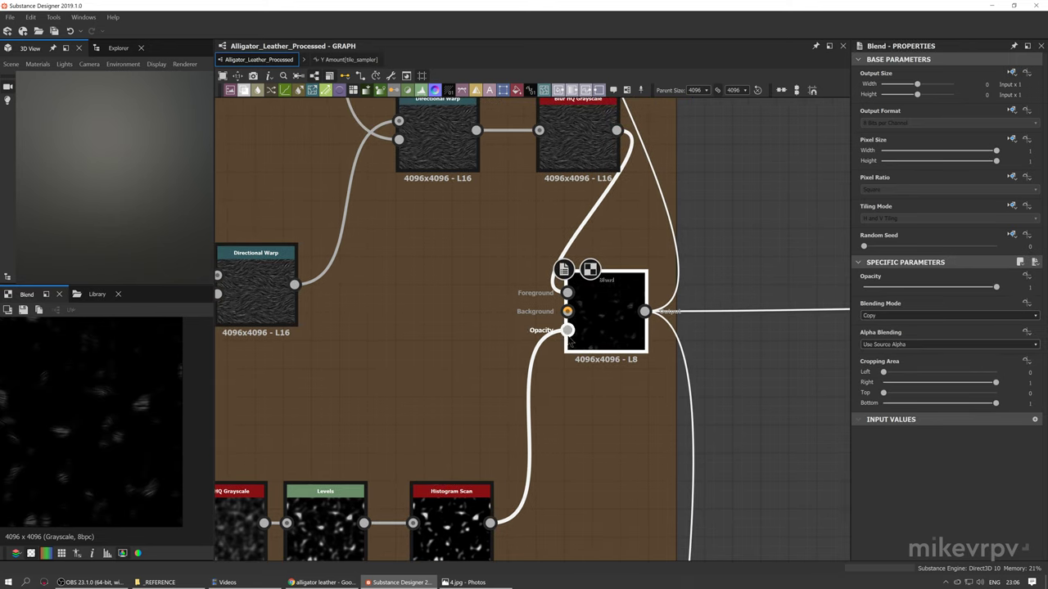
Preview the Creases frame's final Blur HQ Grayscale node and examine the unmasked crease pattern across the texture
{"action": "middle_click_drag", "start_coordinate": [566, 303], "coordinate": [470, 373]}
{"action": "double_click", "coordinate": [476, 215]}
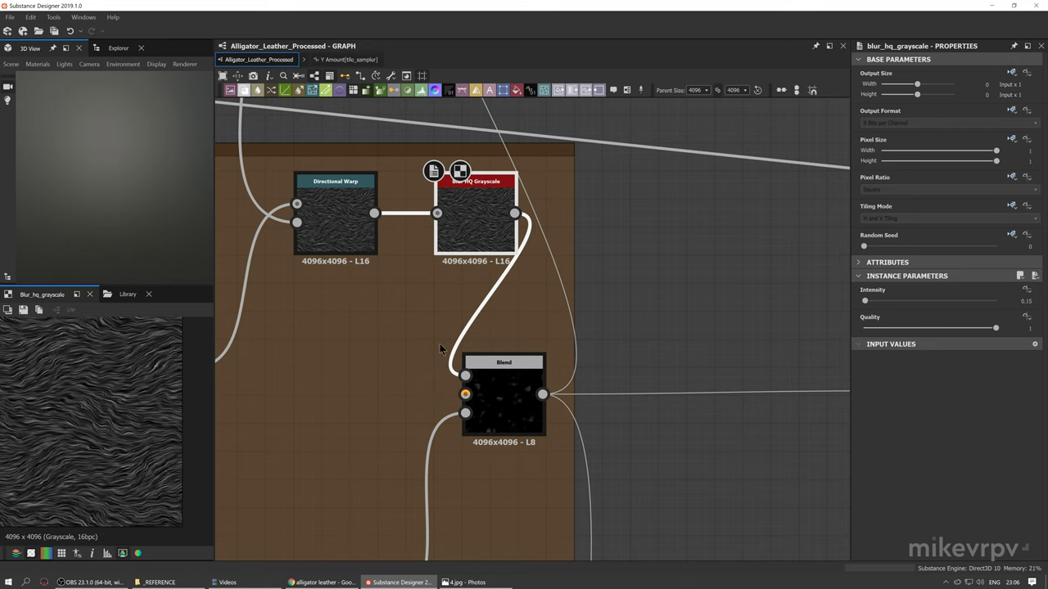
{"action": "scroll", "coordinate": [439, 344], "scroll_direction": "down", "scroll_amount": 1}
{"action": "scroll", "coordinate": [401, 207], "scroll_direction": "up", "scroll_amount": 2}
{"action": "scroll", "coordinate": [135, 384], "scroll_direction": "down", "scroll_amount": 1}
{"action": "scroll", "coordinate": [74, 429], "scroll_direction": "up", "scroll_amount": 2}
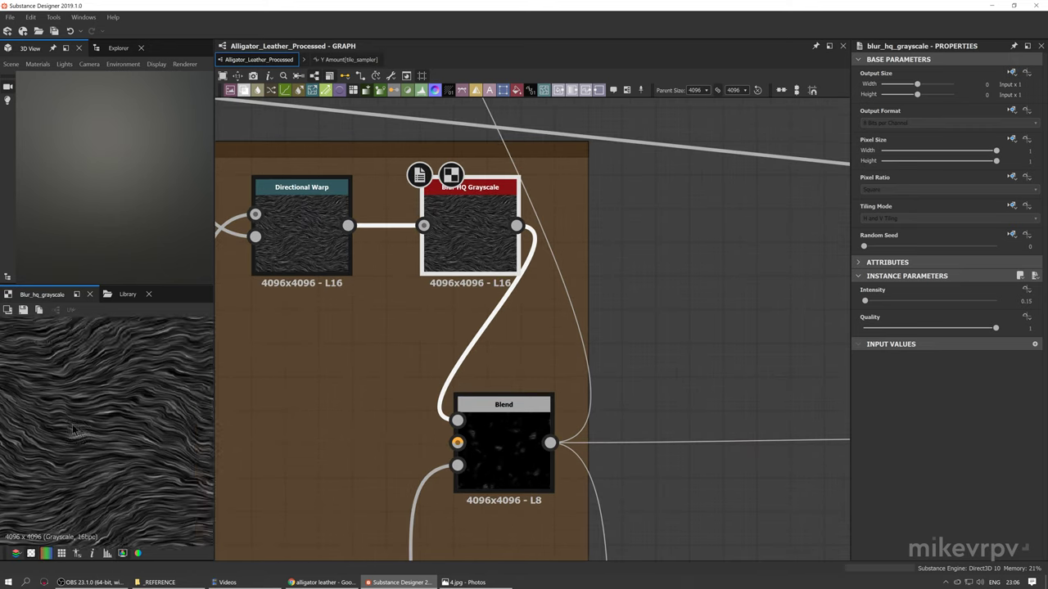
{"action": "middle_click_drag", "start_coordinate": [73, 425], "coordinate": [118, 382]}
{"action": "middle_click_drag", "start_coordinate": [111, 476], "coordinate": [62, 447]}
Preview the Creases frame's Blend node and inspect its foreground and opacity inputs to see how the creases are masked
{"action": "left_click", "coordinate": [534, 448]}
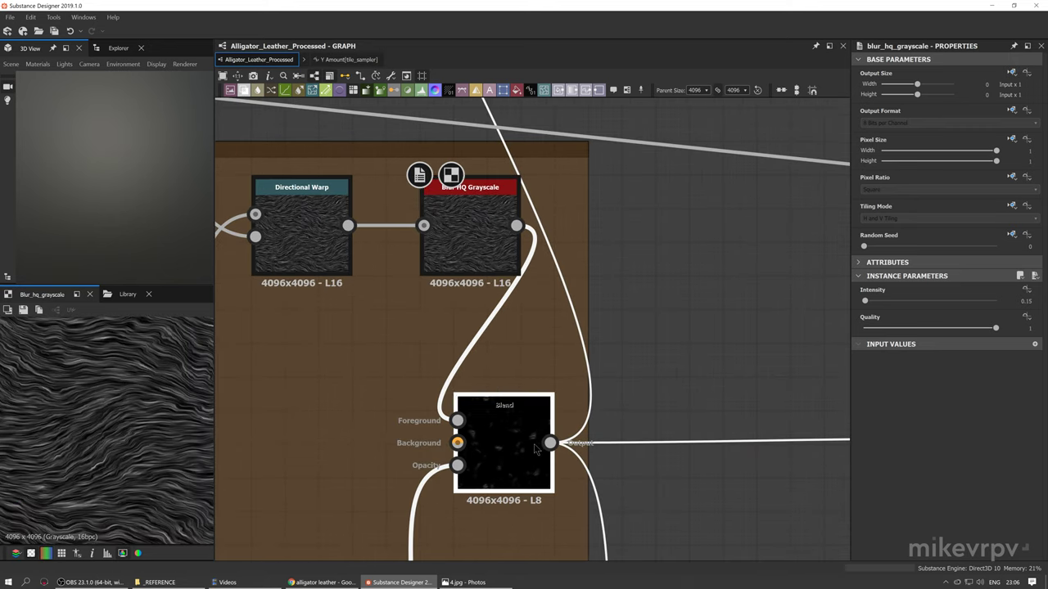
{"action": "double_click", "coordinate": [536, 448]}
{"action": "scroll", "coordinate": [503, 348], "scroll_direction": "down", "scroll_amount": 1}
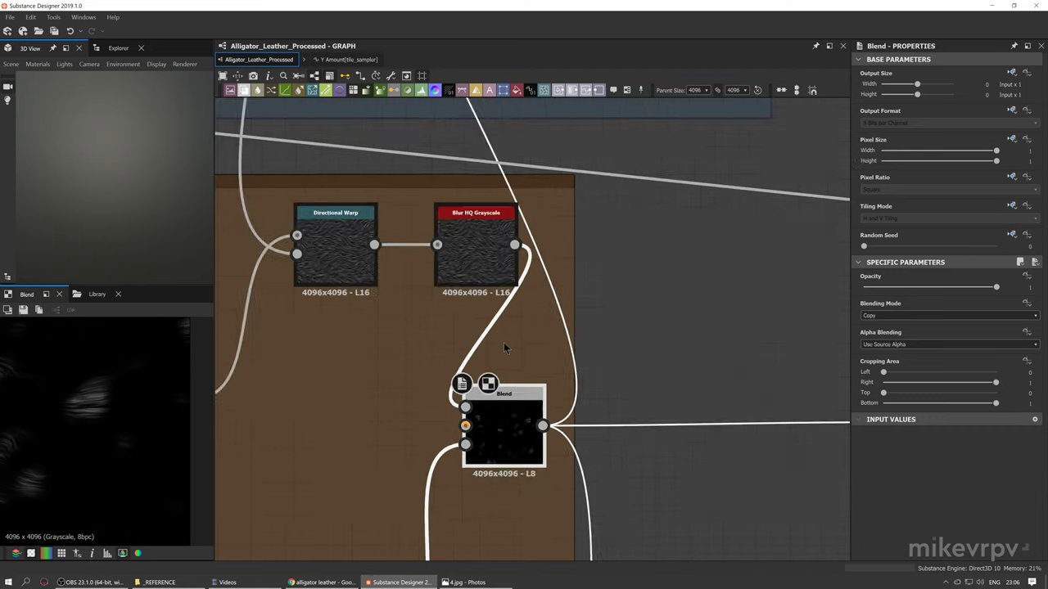
{"action": "scroll", "coordinate": [505, 344], "scroll_direction": "down", "scroll_amount": 3}
{"action": "scroll", "coordinate": [516, 339], "scroll_direction": "up", "scroll_amount": 5}
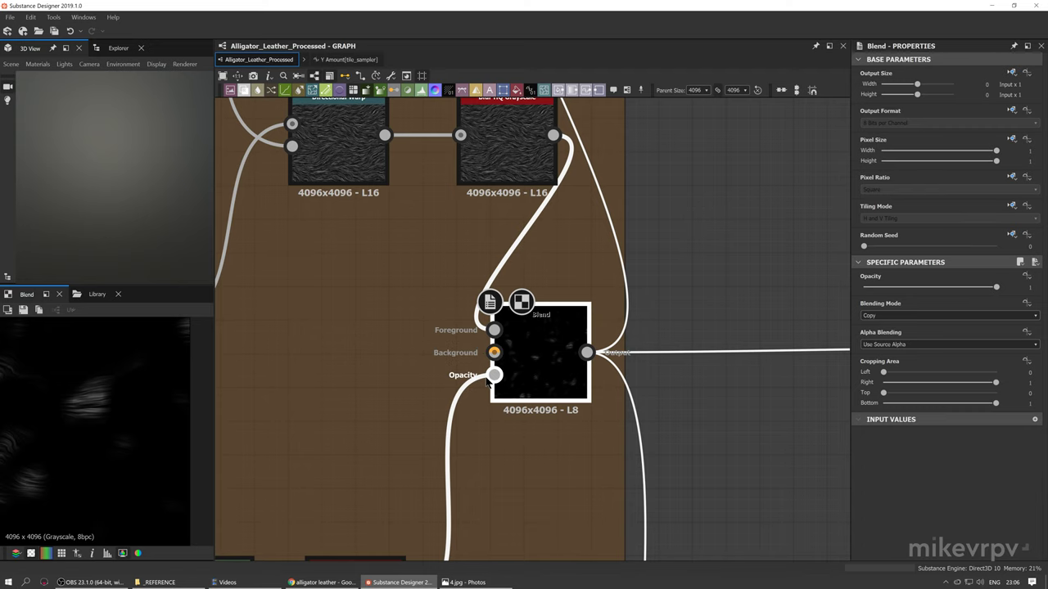
{"action": "scroll", "coordinate": [488, 383], "scroll_direction": "down", "scroll_amount": 5}
Mark out the Creases frame's nodes and locate the frame relative to the height map blending chain
{"action": "left_click", "coordinate": [599, 355]}
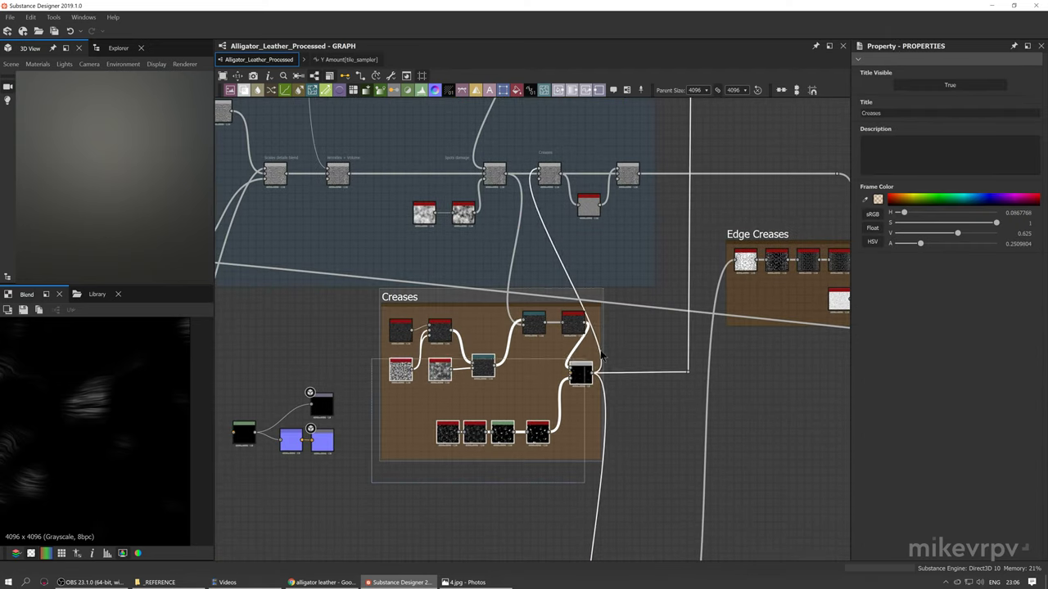
{"action": "left_click_drag", "start_coordinate": [631, 475], "coordinate": [352, 319]}
{"action": "left_click_drag", "start_coordinate": [357, 483], "coordinate": [586, 323]}
{"action": "scroll", "coordinate": [604, 399], "scroll_direction": "down", "scroll_amount": 3}
{"action": "left_click", "coordinate": [597, 403]}
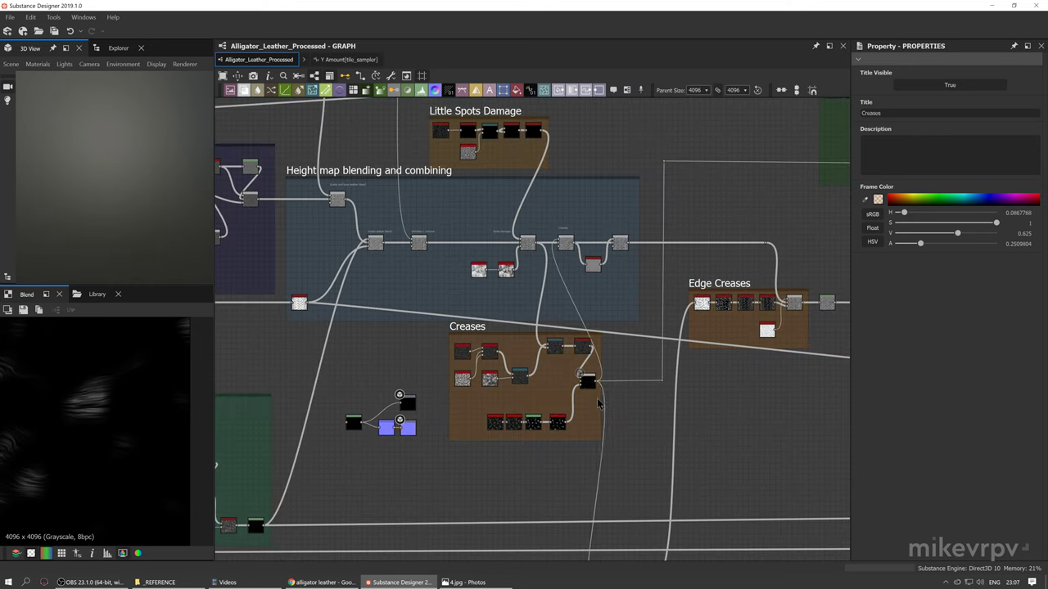
{"action": "scroll", "coordinate": [598, 401], "scroll_direction": "down", "scroll_amount": 3}
{"action": "scroll", "coordinate": [504, 460], "scroll_direction": "up", "scroll_amount": 4}
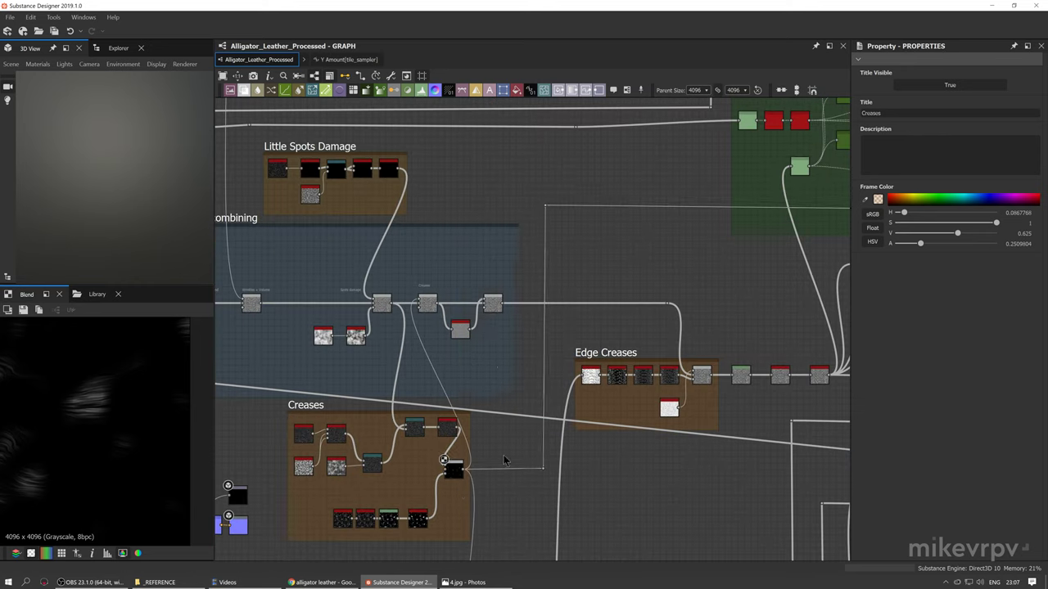
Preview the crease mask's Histogram Scan and follow the height map chain between the Creases and Edge Creases frames
{"action": "double_click", "coordinate": [419, 520]}
{"action": "middle_click_drag", "start_coordinate": [634, 271], "coordinate": [489, 312]}
{"action": "scroll", "coordinate": [489, 312], "scroll_direction": "down", "scroll_amount": 2}
{"action": "middle_click_drag", "start_coordinate": [756, 276], "coordinate": [777, 243]}
{"action": "scroll", "coordinate": [441, 279], "scroll_direction": "down", "scroll_amount": 2}
{"action": "scroll", "coordinate": [778, 243], "scroll_direction": "up", "scroll_amount": 2}
{"action": "middle_click_drag", "start_coordinate": [306, 318], "coordinate": [484, 243]}
{"action": "scroll", "coordinate": [484, 243], "scroll_direction": "up", "scroll_amount": 4}
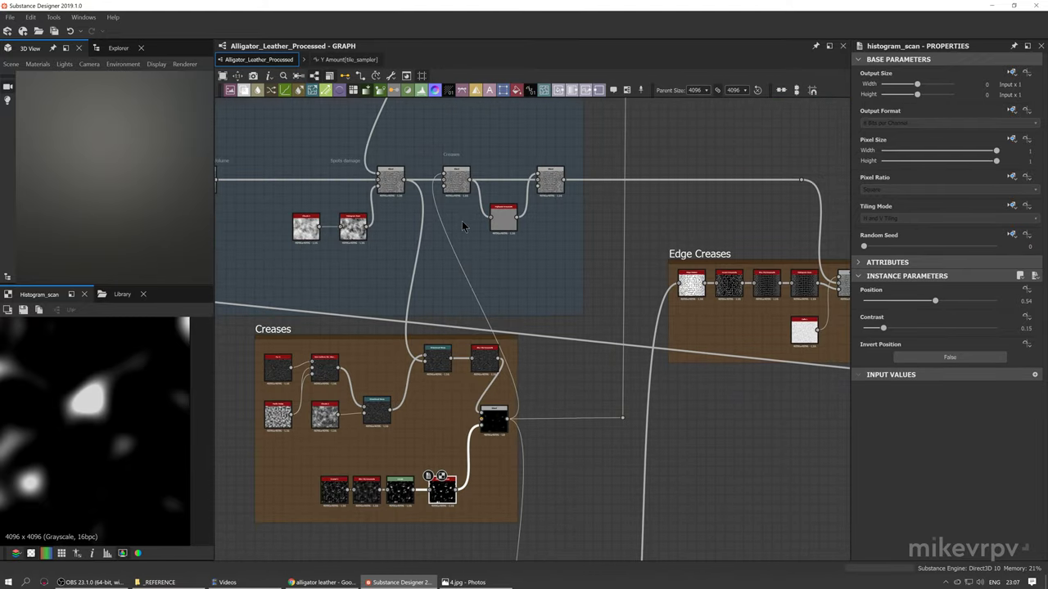
{"action": "middle_click_drag", "start_coordinate": [463, 338], "coordinate": [510, 243]}
Select the Creases frame's nodes, preview its Blend output and examine the masked creases at different spots of the texture
{"action": "left_click_drag", "start_coordinate": [291, 464], "coordinate": [577, 237]}
{"action": "scroll", "coordinate": [523, 300], "scroll_direction": "up", "scroll_amount": 3}
{"action": "middle_click_drag", "start_coordinate": [523, 300], "coordinate": [622, 287]}
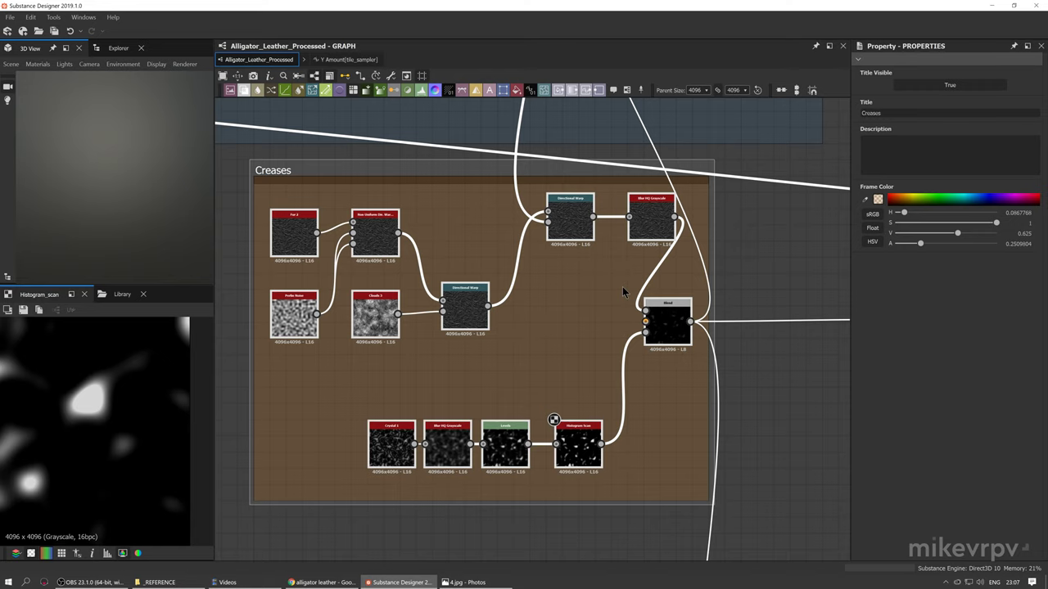
{"action": "double_click", "coordinate": [667, 323]}
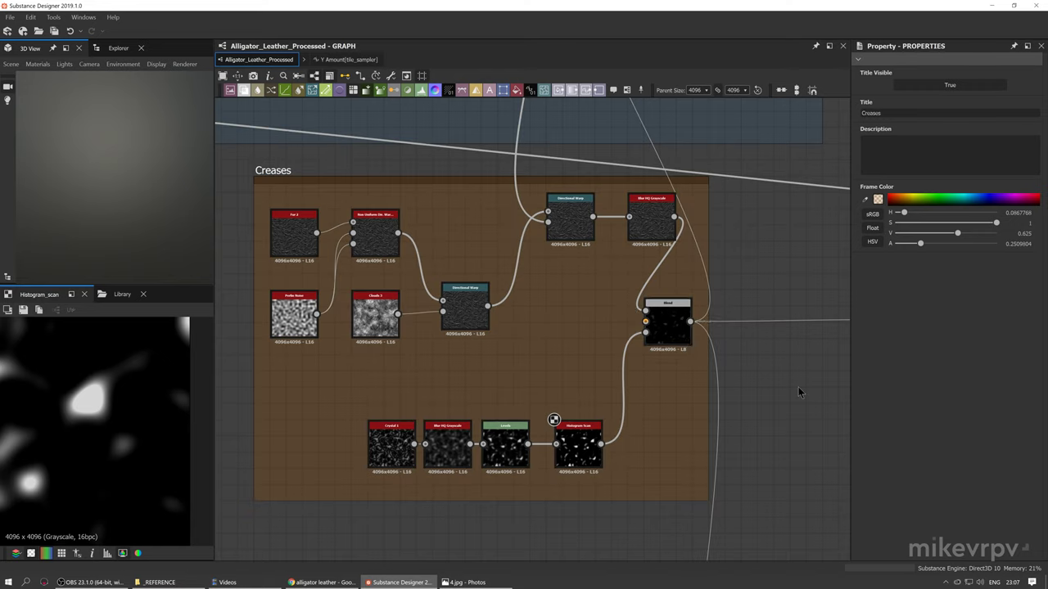
{"action": "mouse_move", "coordinate": [164, 386]}
{"action": "middle_mouse_down"}
{"action": "mouse_move", "coordinate": [96, 381]}
{"action": "mouse_move", "coordinate": [114, 407]}
{"action": "middle_mouse_up"}
{"action": "scroll", "coordinate": [42, 439], "scroll_direction": "up", "scroll_amount": 2}
{"action": "middle_click_drag", "start_coordinate": [42, 438], "coordinate": [37, 500]}
{"action": "middle_click_drag", "start_coordinate": [65, 409], "coordinate": [65, 467]}
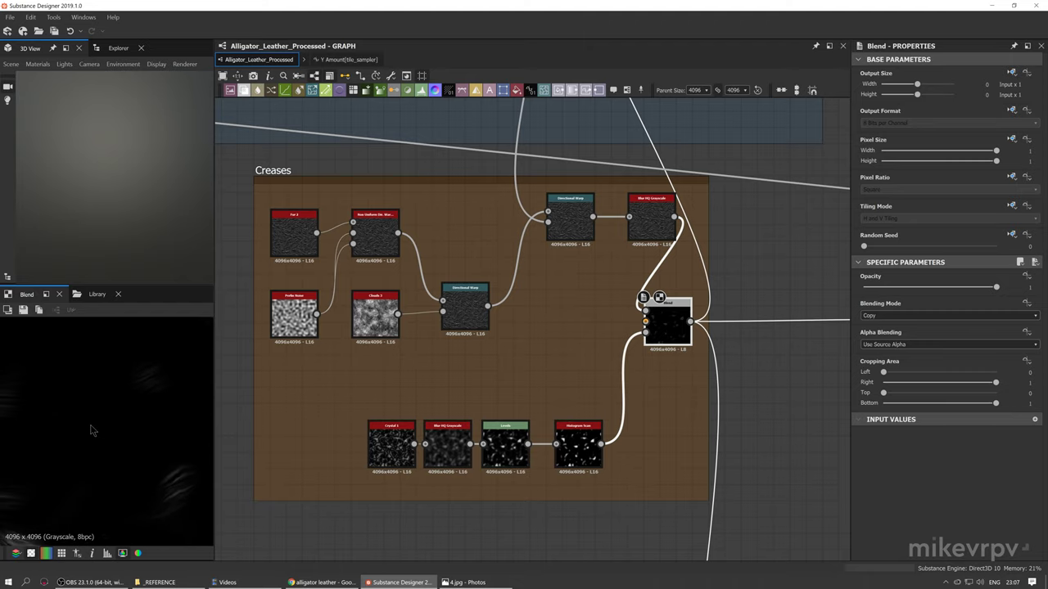
{"action": "middle_click_drag", "start_coordinate": [85, 383], "coordinate": [77, 437]}
{"action": "scroll", "coordinate": [140, 410], "scroll_direction": "down", "scroll_amount": 2}
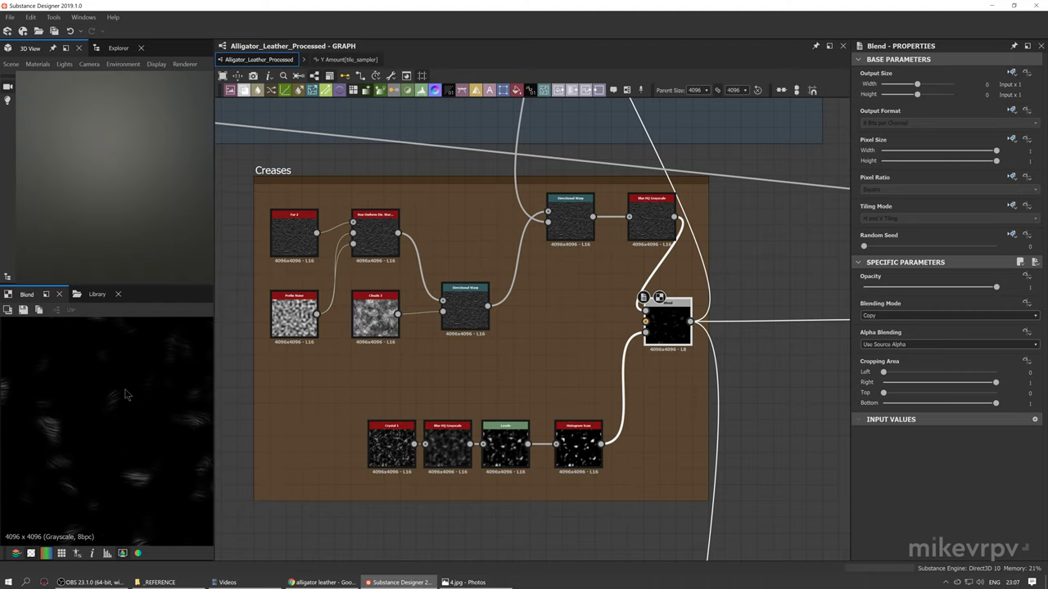
{"action": "scroll", "coordinate": [467, 452], "scroll_direction": "down", "scroll_amount": 2}
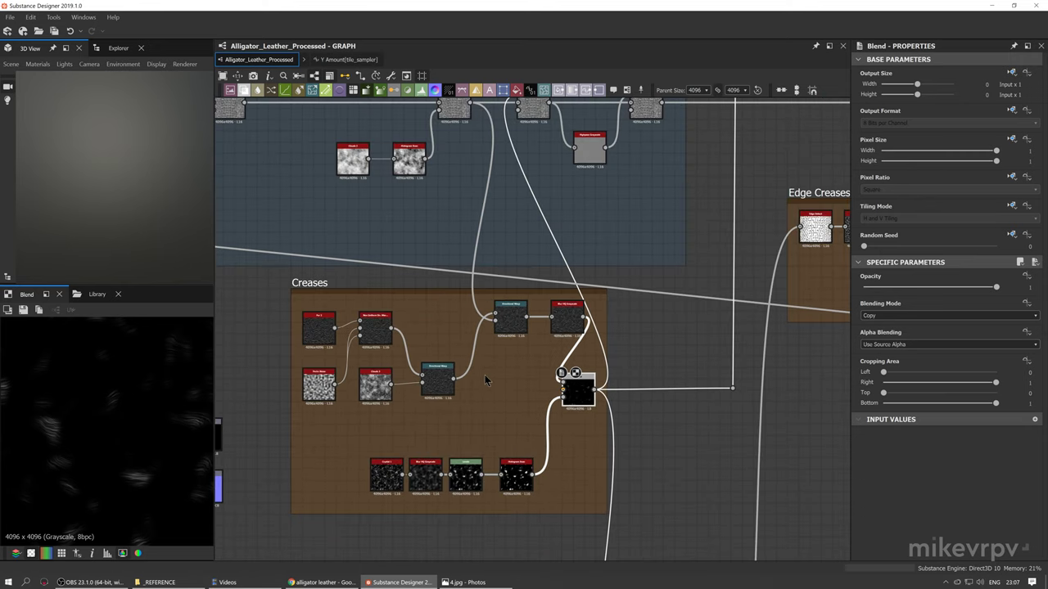
Preview the Blend labelled Creases in the height map chain and trace its foreground input back to the Creases frame
{"action": "middle_click_drag", "start_coordinate": [544, 206], "coordinate": [544, 261]}
{"action": "scroll", "coordinate": [528, 140], "scroll_direction": "up", "scroll_amount": 3}
{"action": "double_click", "coordinate": [535, 161]}
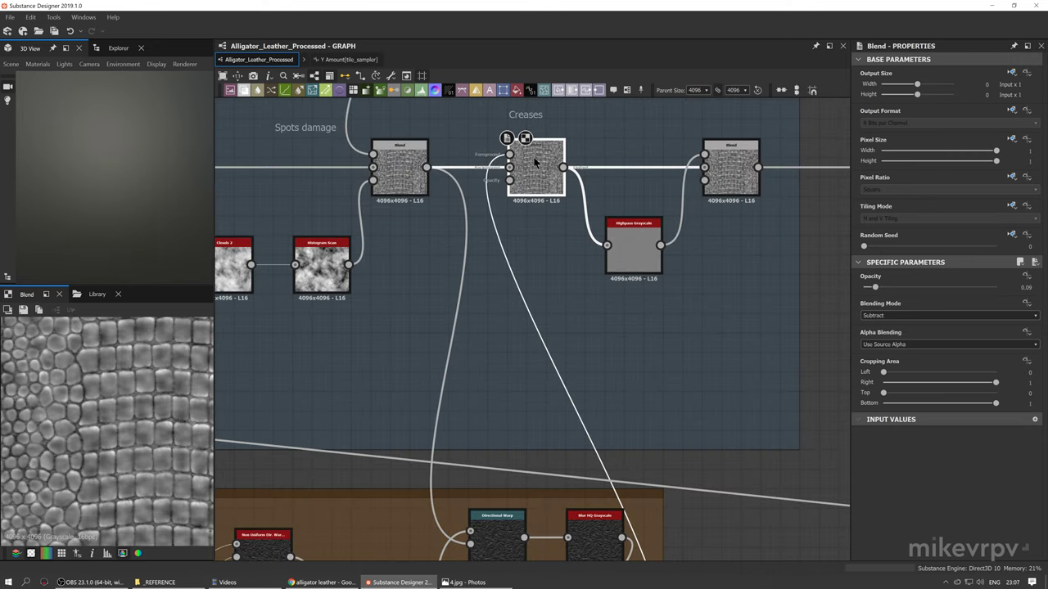
{"action": "middle_click_drag", "start_coordinate": [536, 205], "coordinate": [472, 94]}
{"action": "middle_click_drag", "start_coordinate": [576, 476], "coordinate": [569, 368]}
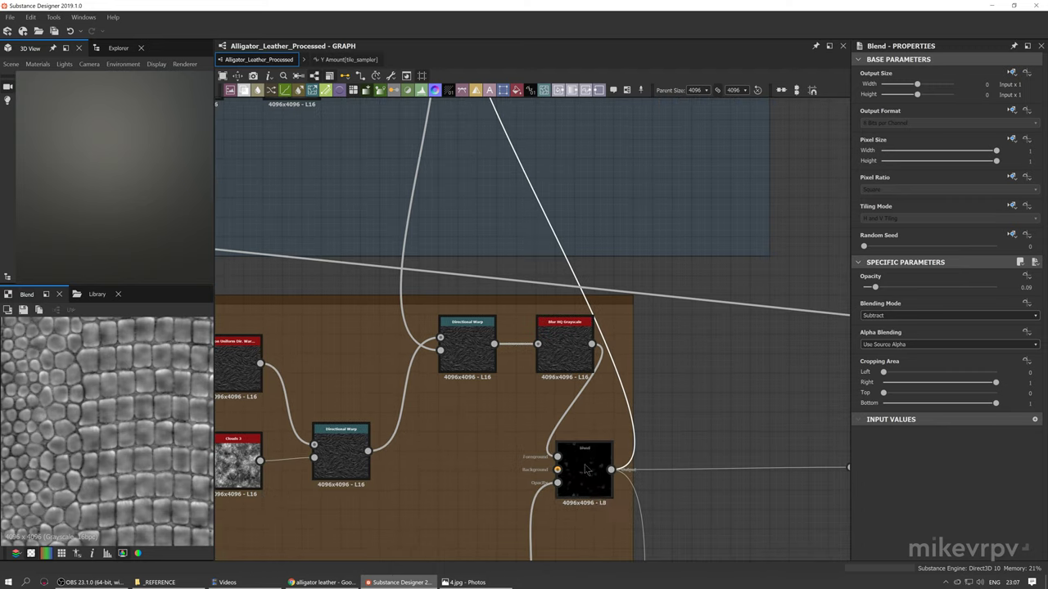
Compare the masked crease output with the height map's subtractive Creases blend, examining the fine lines on the scales up close
{"action": "double_click", "coordinate": [600, 494]}
{"action": "middle_click_drag", "start_coordinate": [144, 391], "coordinate": [109, 393]}
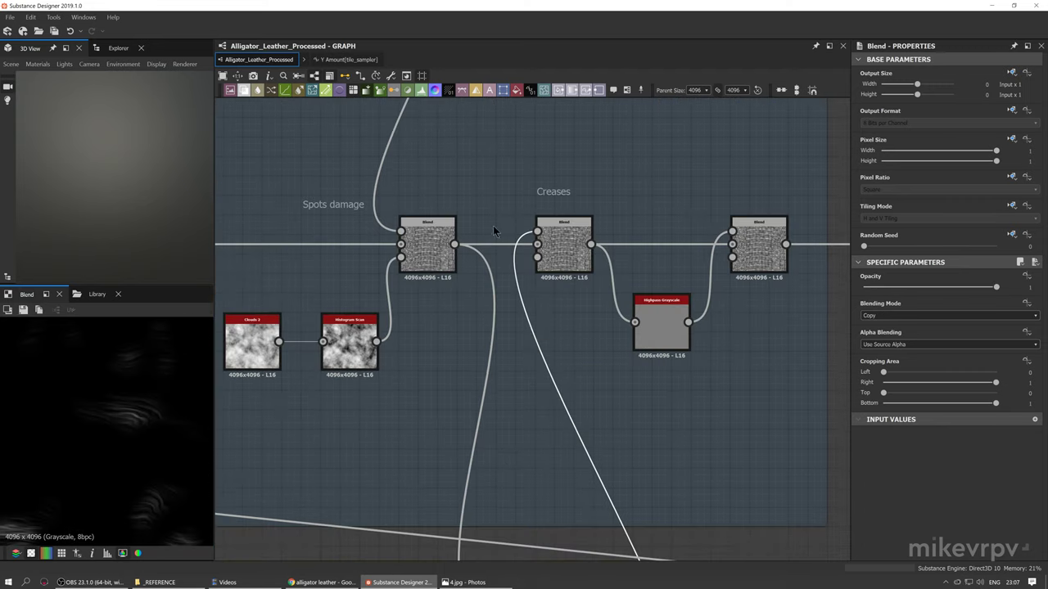
{"action": "scroll", "coordinate": [524, 262], "scroll_direction": "up", "scroll_amount": 4}
{"action": "double_click", "coordinate": [536, 287]}
{"action": "middle_click_drag", "start_coordinate": [403, 301], "coordinate": [424, 297]}
{"action": "scroll", "coordinate": [145, 402], "scroll_direction": "down", "scroll_amount": 1}
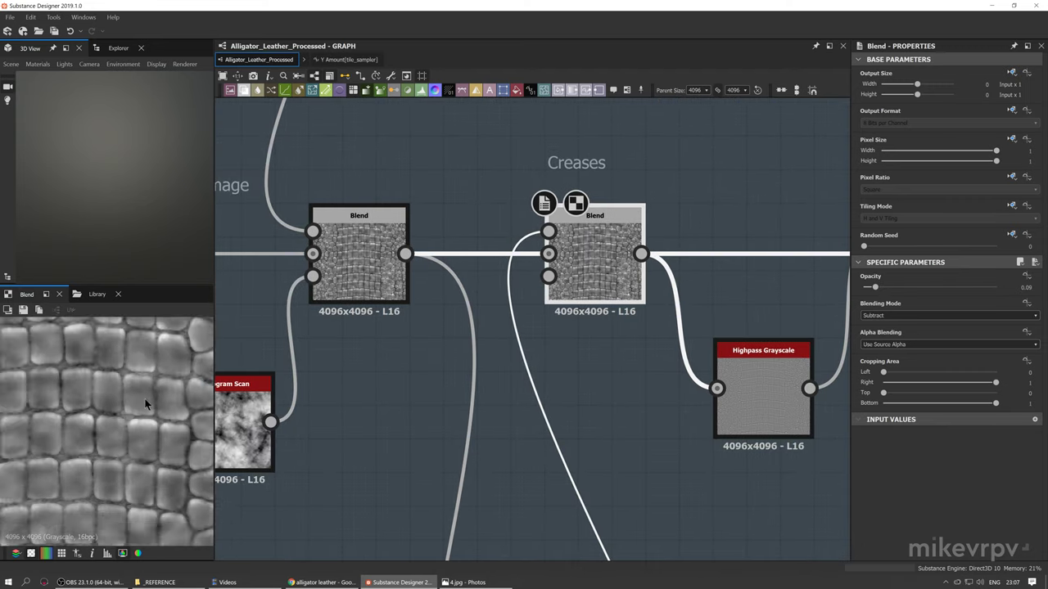
{"action": "scroll", "coordinate": [145, 402], "scroll_direction": "up", "scroll_amount": 1}
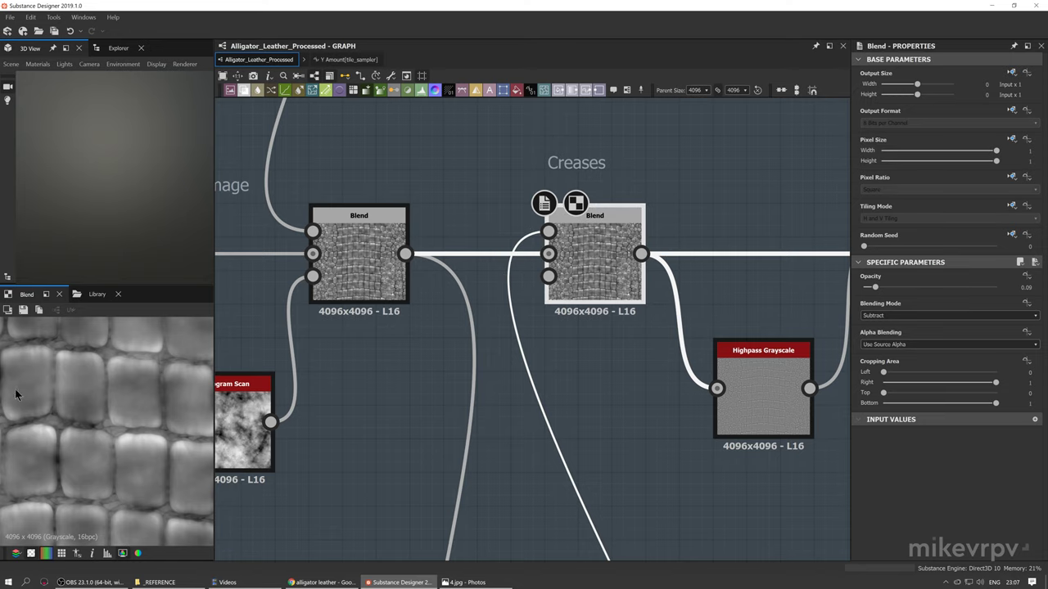
{"action": "scroll", "coordinate": [67, 427], "scroll_direction": "down", "scroll_amount": 3}
{"action": "scroll", "coordinate": [4, 424], "scroll_direction": "up", "scroll_amount": 5}
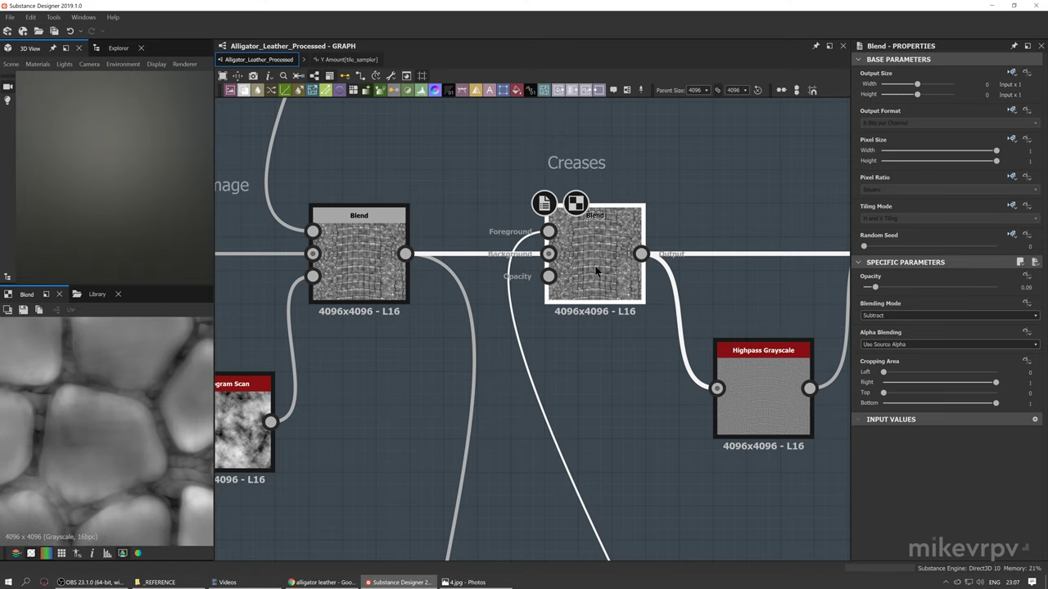
Move the Levels and Normal preview nodes from beside the Creases frame to just above the Creases blend in the height map chain
{"action": "scroll", "coordinate": [467, 305], "scroll_direction": "down", "scroll_amount": 8}
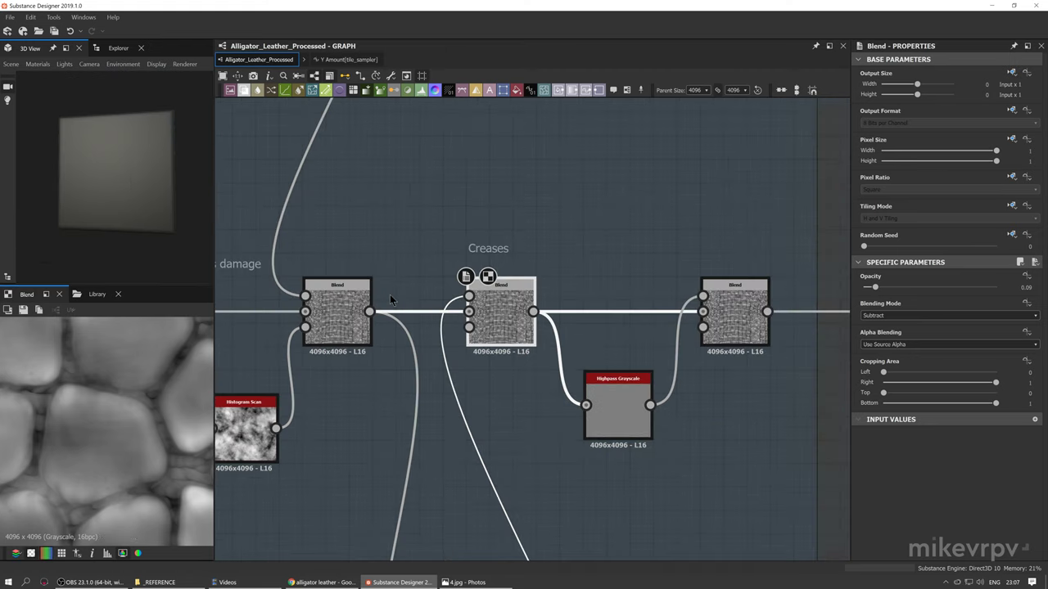
{"action": "middle_click_drag", "start_coordinate": [518, 209], "coordinate": [618, 104]}
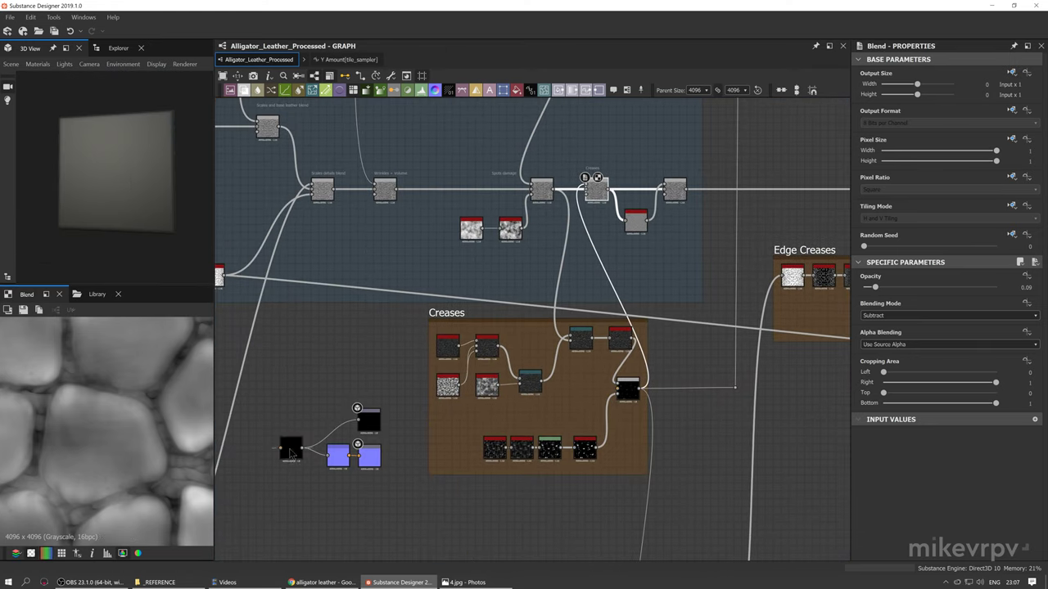
{"action": "left_click_drag", "start_coordinate": [388, 481], "coordinate": [304, 422]}
{"action": "left_click_drag", "start_coordinate": [368, 419], "coordinate": [643, 122]}
{"action": "scroll", "coordinate": [605, 123], "scroll_direction": "up", "scroll_amount": 5}
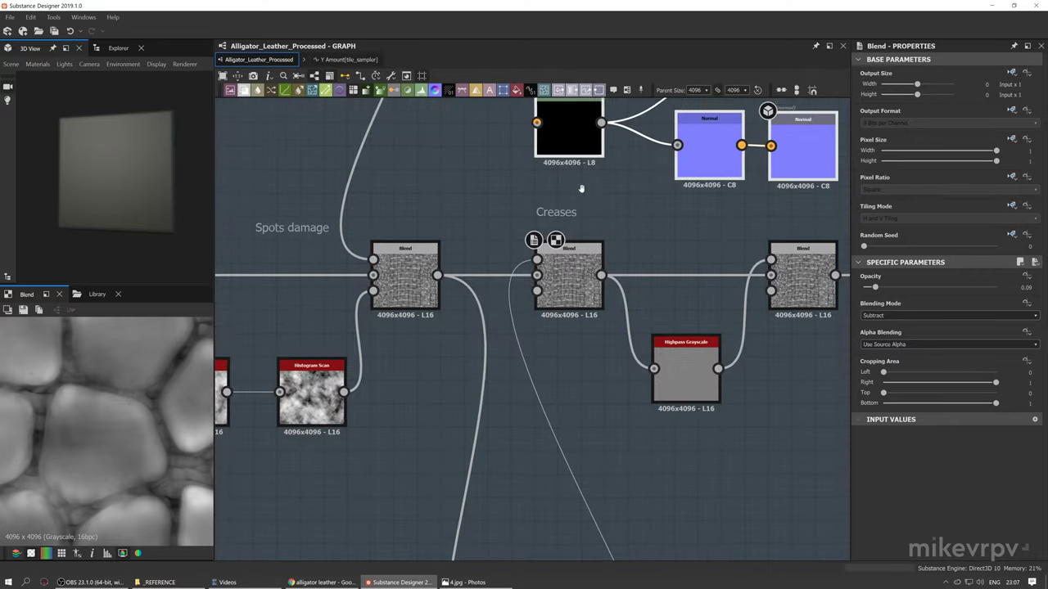
Connect the Spots damage Blend output to the preview Levels node and examine the leather surface in 3D
{"action": "left_click_drag", "start_coordinate": [446, 321], "coordinate": [545, 168]}
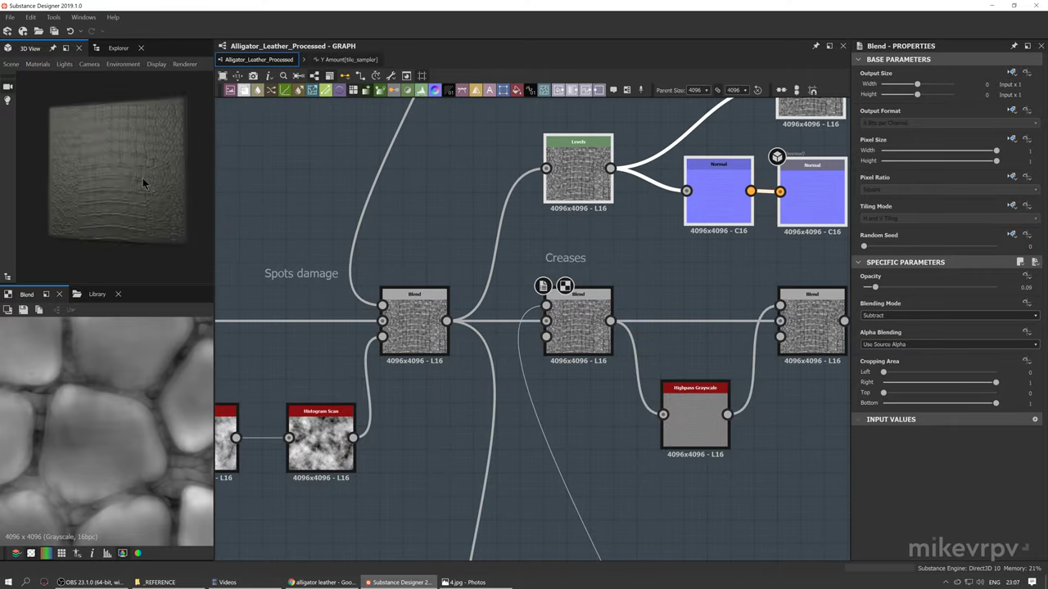
{"action": "scroll", "coordinate": [149, 174], "scroll_direction": "up", "scroll_amount": 5}
{"action": "left_click_drag", "start_coordinate": [110, 167], "coordinate": [239, 174]}
Connect the Creases Blend output to the preview Levels node and examine the creased scales in 3D up close and from afar
{"action": "middle_click_drag", "start_coordinate": [598, 334], "coordinate": [542, 359]}
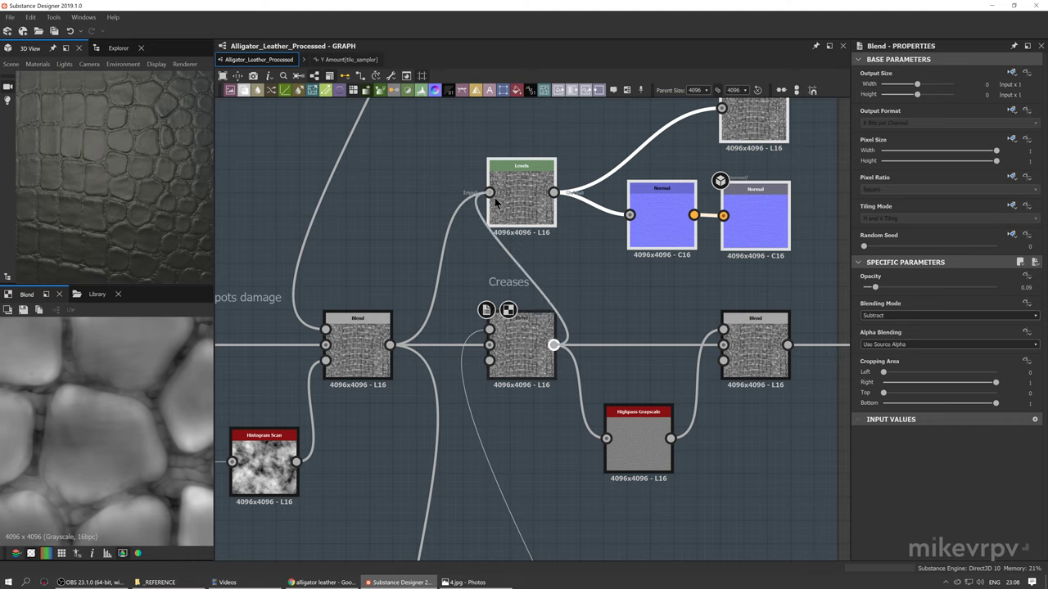
{"action": "scroll", "coordinate": [107, 177], "scroll_direction": "up", "scroll_amount": 5}
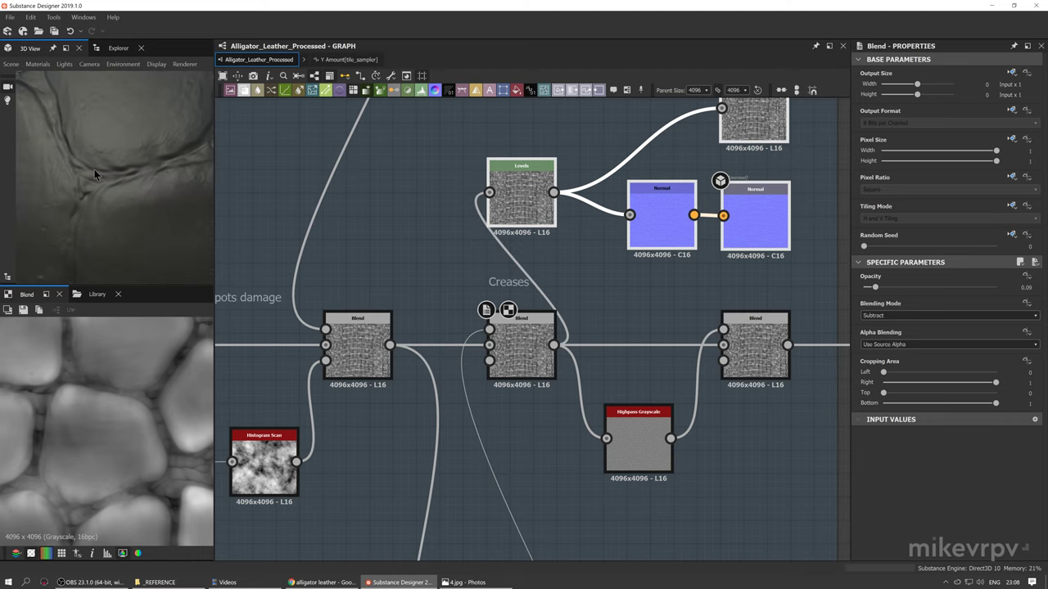
{"action": "scroll", "coordinate": [93, 170], "scroll_direction": "down", "scroll_amount": 2}
{"action": "scroll", "coordinate": [110, 191], "scroll_direction": "down", "scroll_amount": 6}
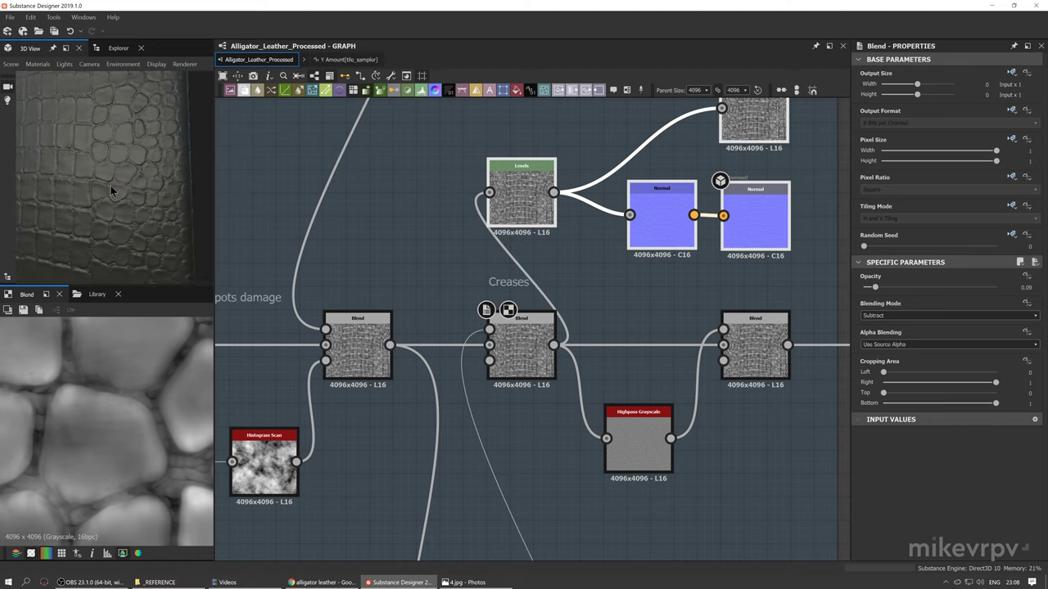
{"action": "left_click_drag", "start_coordinate": [122, 190], "coordinate": [112, 194]}
{"action": "scroll", "coordinate": [137, 192], "scroll_direction": "down", "scroll_amount": 3}
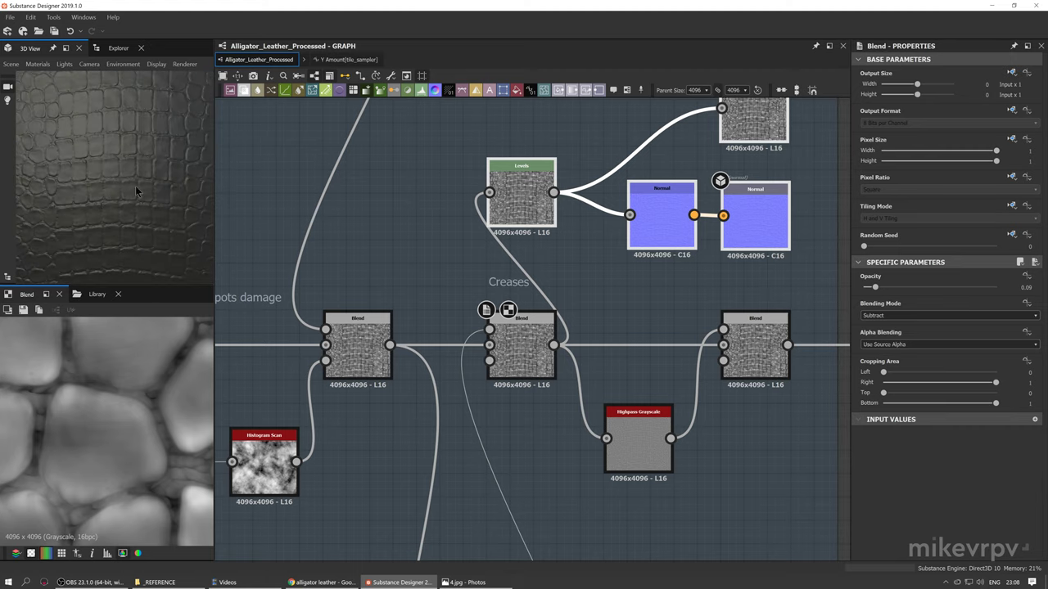
Switch the preview Levels input between the Spots damage and Creases Blend outputs to compare the scales in 3D without and with creases
{"action": "left_click_drag", "start_coordinate": [497, 197], "coordinate": [496, 193]}
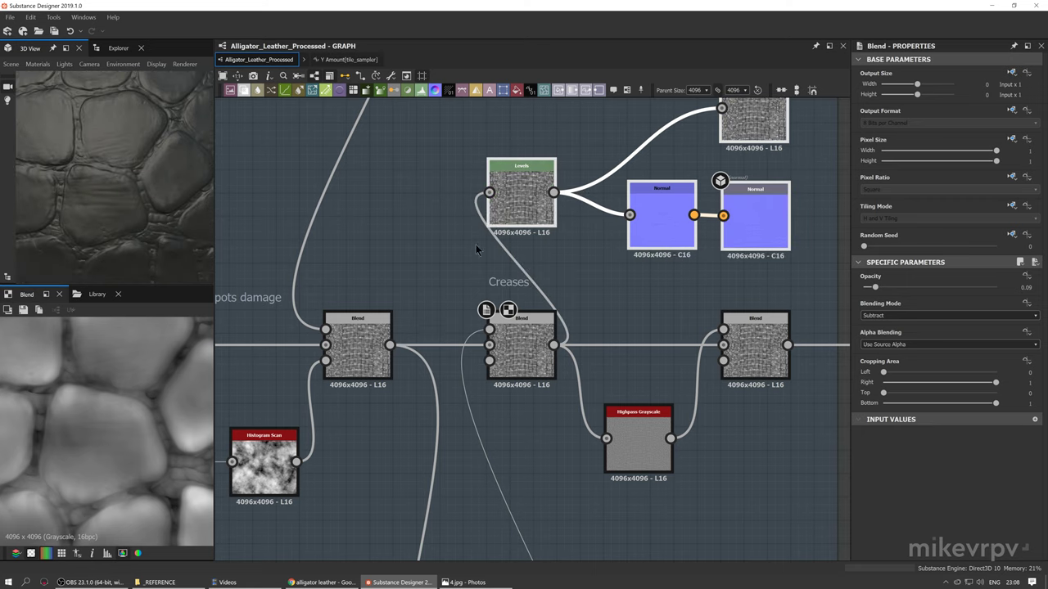
{"action": "left_click_drag", "start_coordinate": [392, 344], "coordinate": [490, 193]}
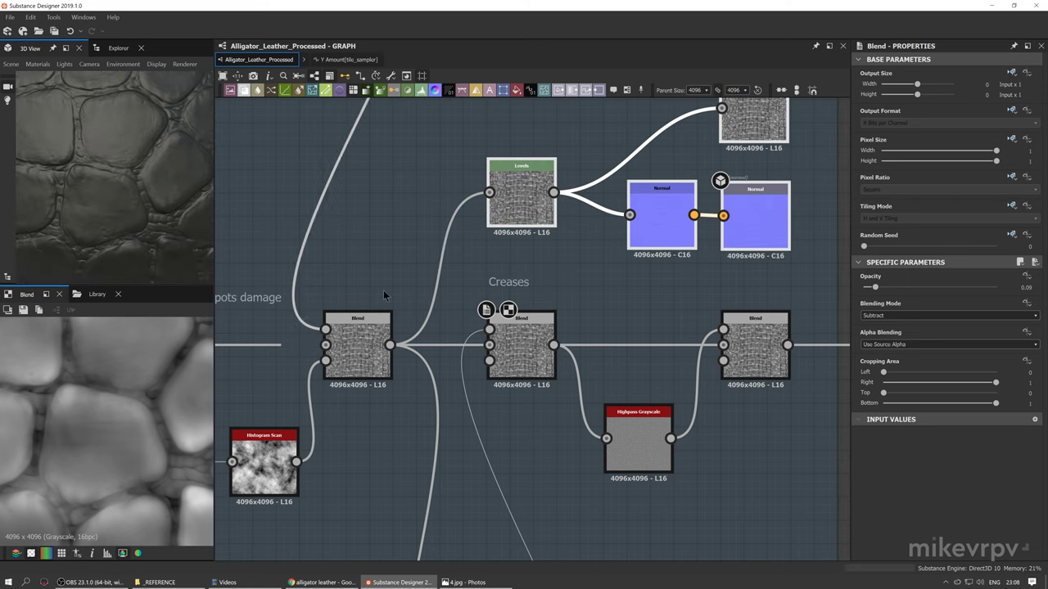
{"action": "scroll", "coordinate": [86, 199], "scroll_direction": "down", "scroll_amount": 3}
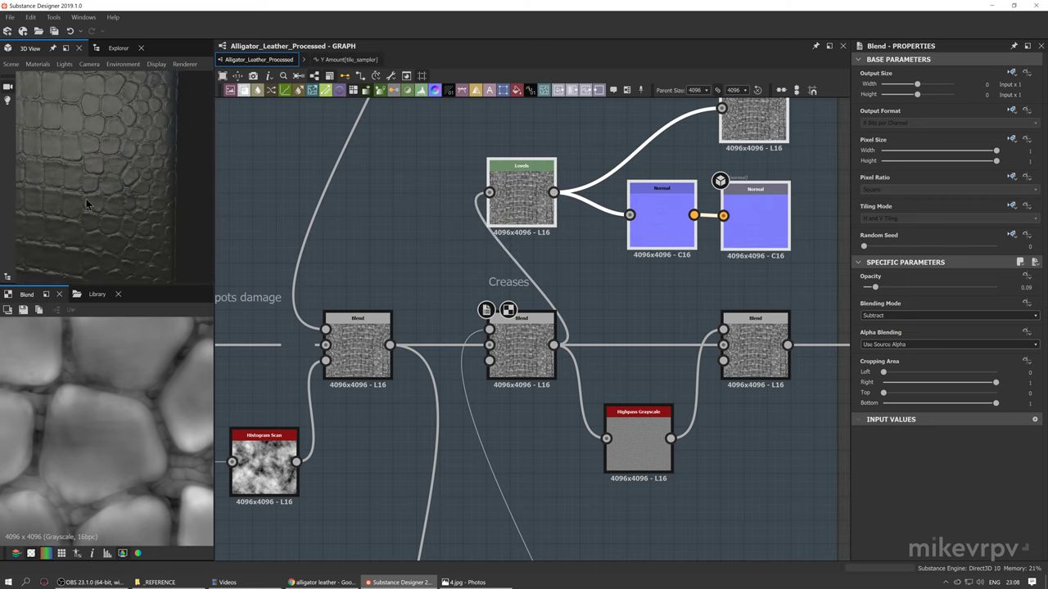
{"action": "scroll", "coordinate": [93, 163], "scroll_direction": "down", "scroll_amount": 5}
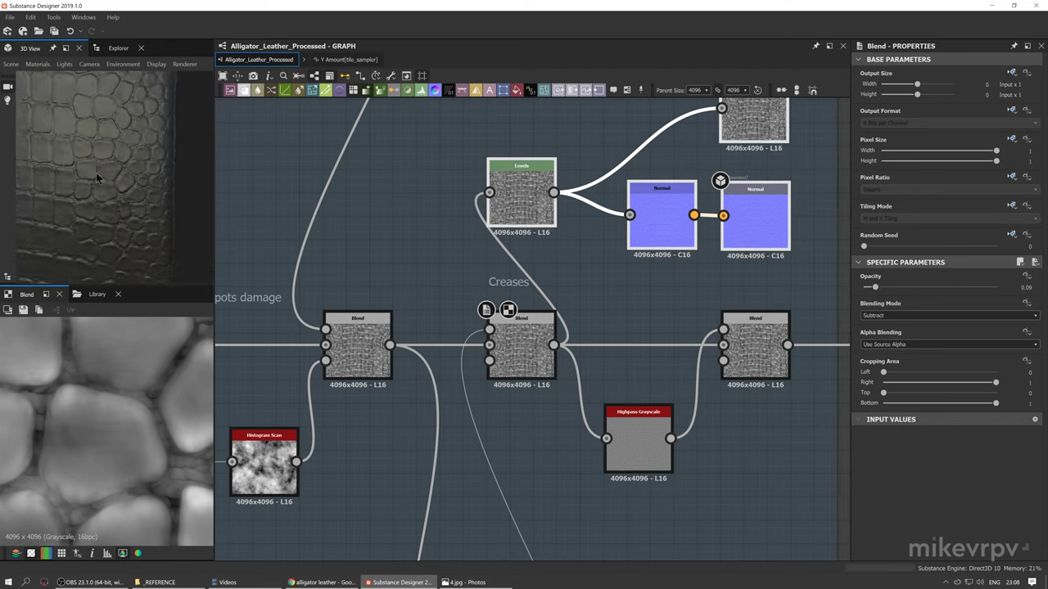
{"action": "scroll", "coordinate": [124, 202], "scroll_direction": "up", "scroll_amount": 5}
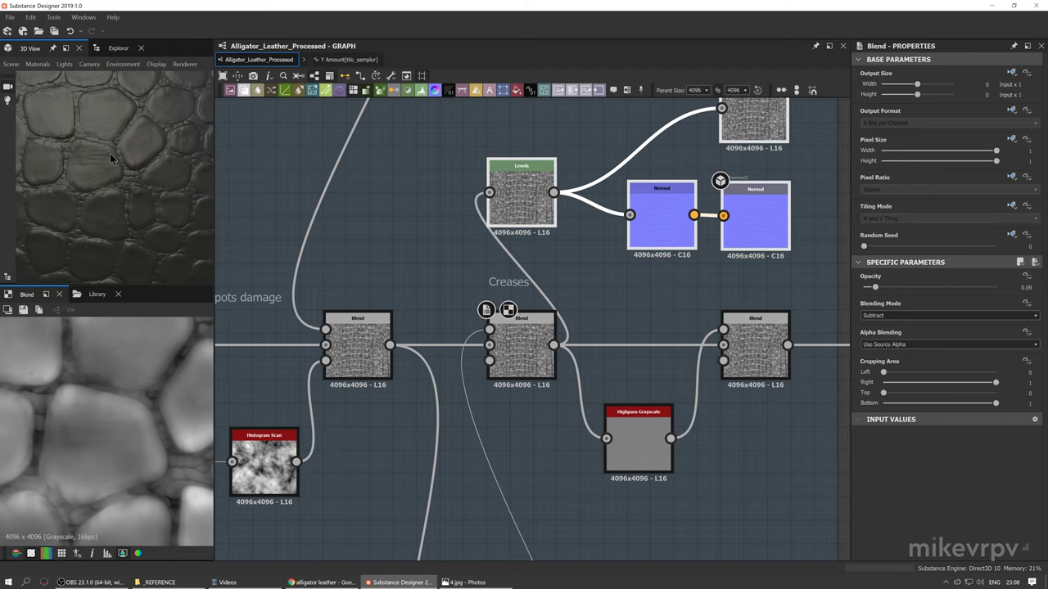
{"action": "scroll", "coordinate": [116, 141], "scroll_direction": "down", "scroll_amount": 5}
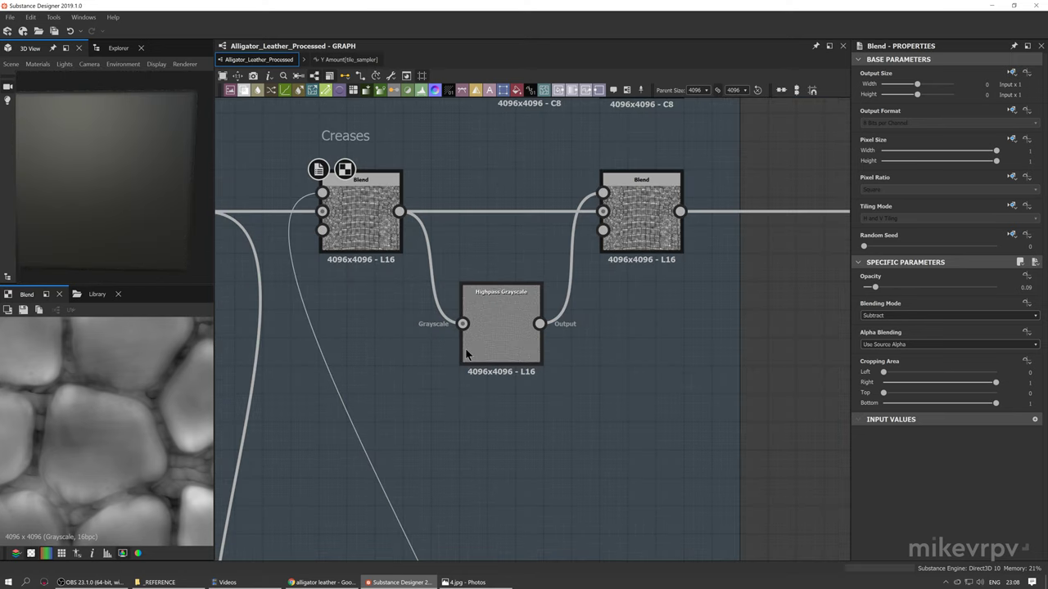
Preview the Highpass Grayscale node that follows the Creases blend and open its parameters
{"action": "double_click", "coordinate": [467, 347]}
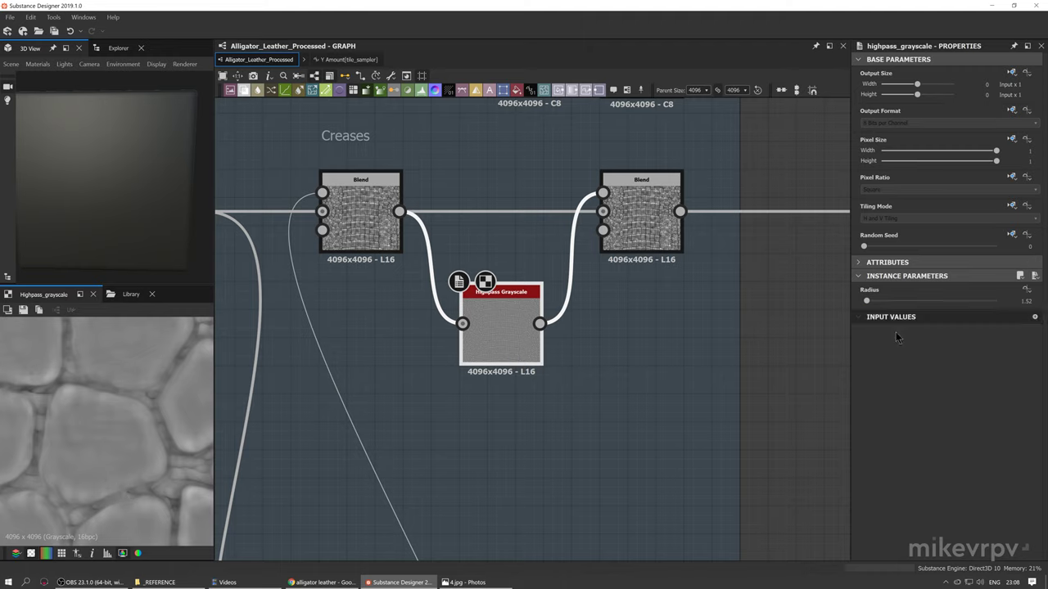
Examine the Highpass Grayscale image up close, and preview the Overlay Blend and the Creases Blend to compare them
{"action": "scroll", "coordinate": [136, 404], "scroll_direction": "up", "scroll_amount": 2}
{"action": "scroll", "coordinate": [66, 412], "scroll_direction": "down", "scroll_amount": 1}
{"action": "middle_click_drag", "start_coordinate": [66, 413], "coordinate": [90, 401]}
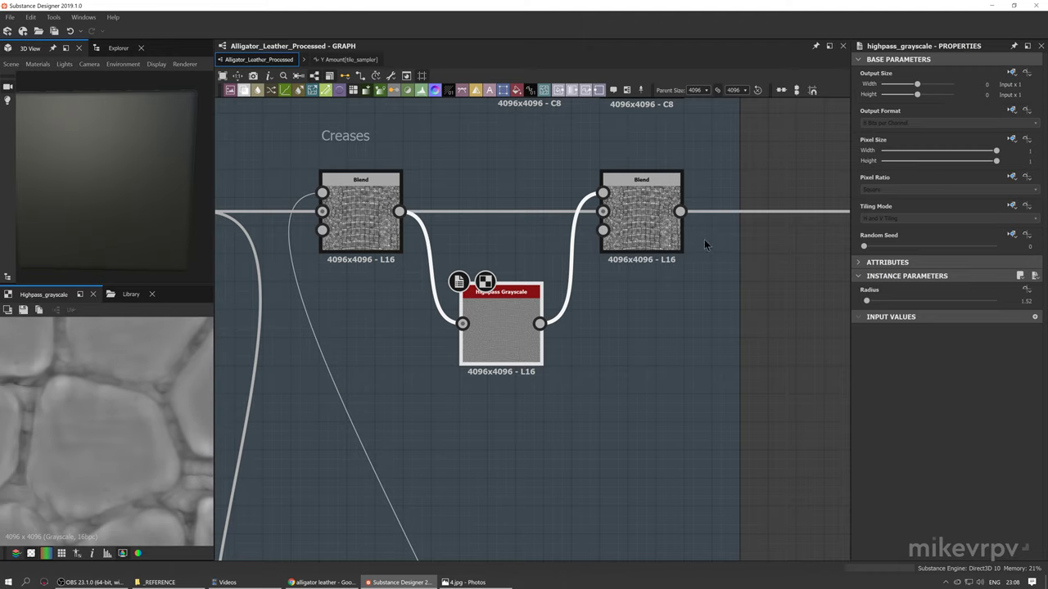
{"action": "left_click", "coordinate": [654, 234]}
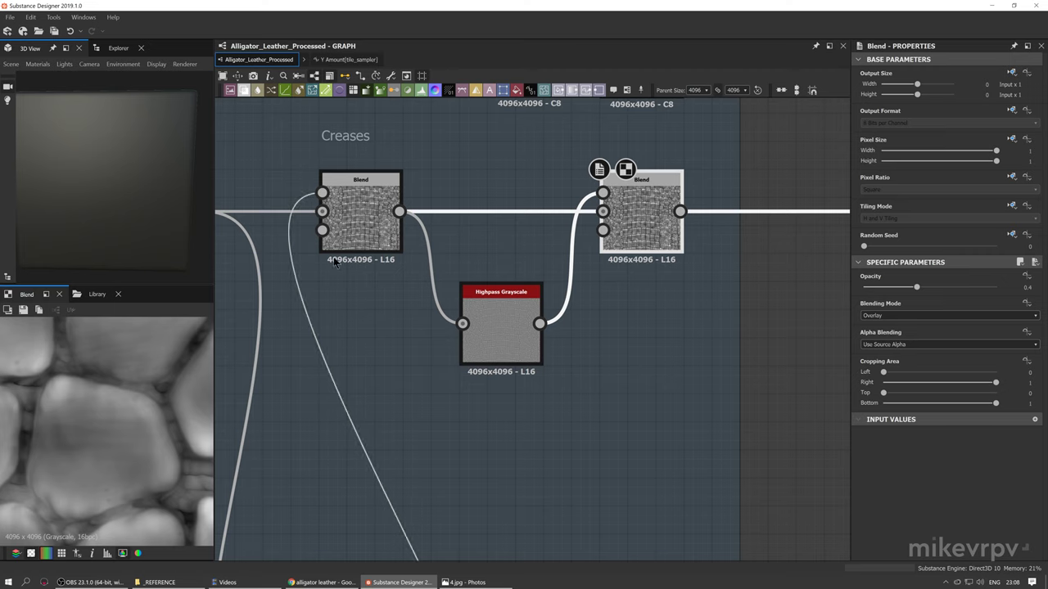
{"action": "left_click", "coordinate": [360, 219]}
Connect the Overlay Blend output to the preview Levels node and examine the sharpened scales in 3D up close and from afar
{"action": "middle_click_drag", "start_coordinate": [424, 204], "coordinate": [467, 384]}
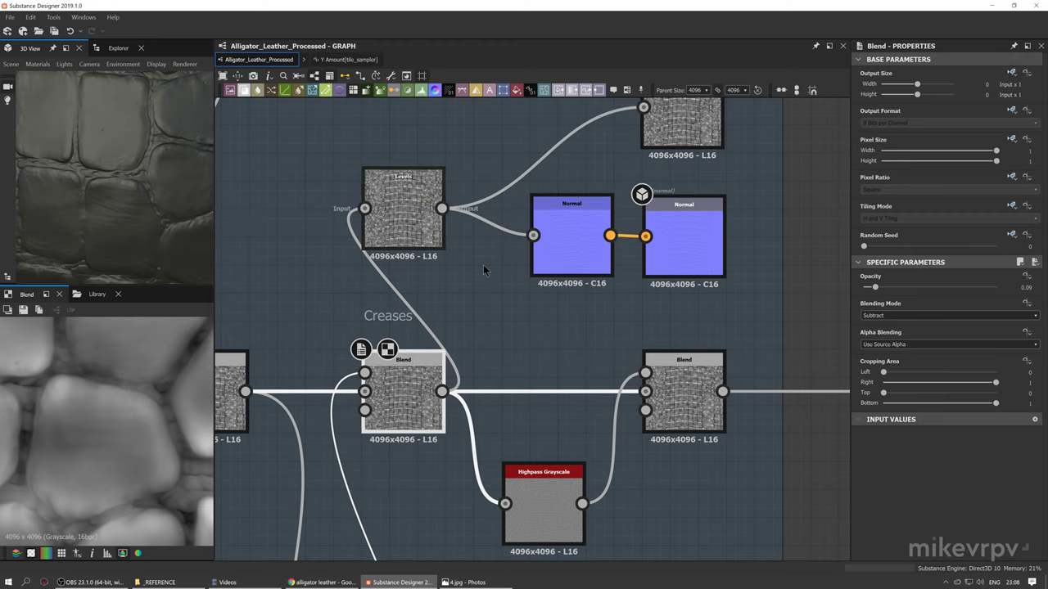
{"action": "left_click_drag", "start_coordinate": [722, 391], "coordinate": [364, 208]}
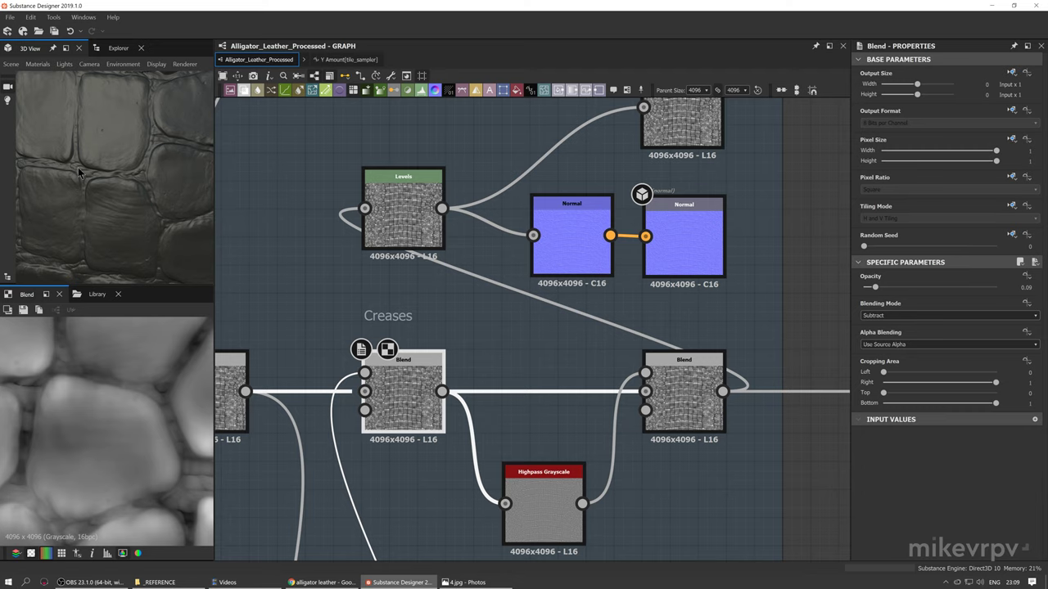
{"action": "scroll", "coordinate": [114, 181], "scroll_direction": "down", "scroll_amount": 5}
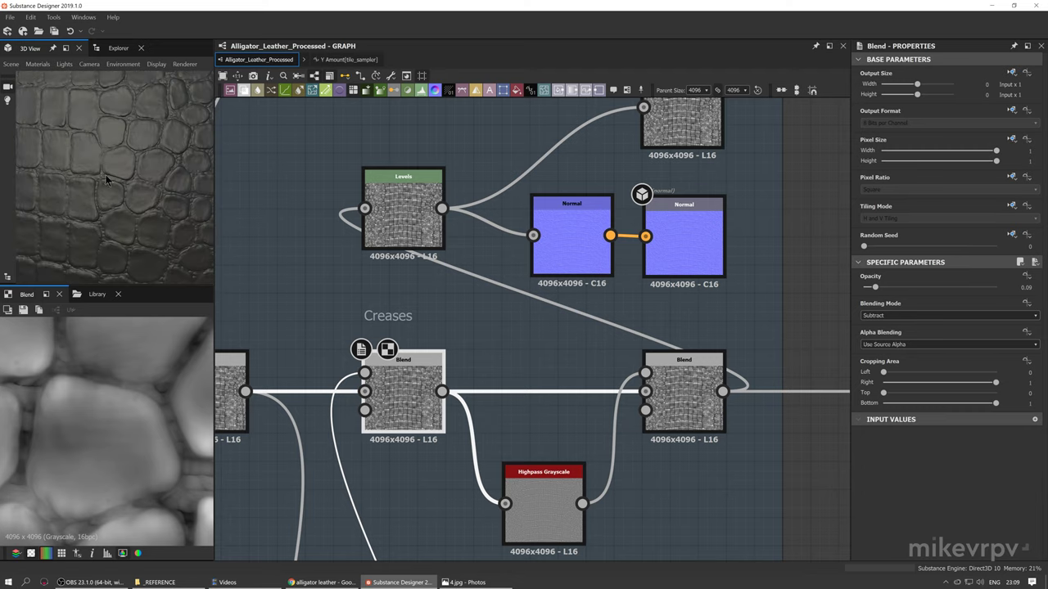
{"action": "scroll", "coordinate": [297, 317], "scroll_direction": "down", "scroll_amount": 4}
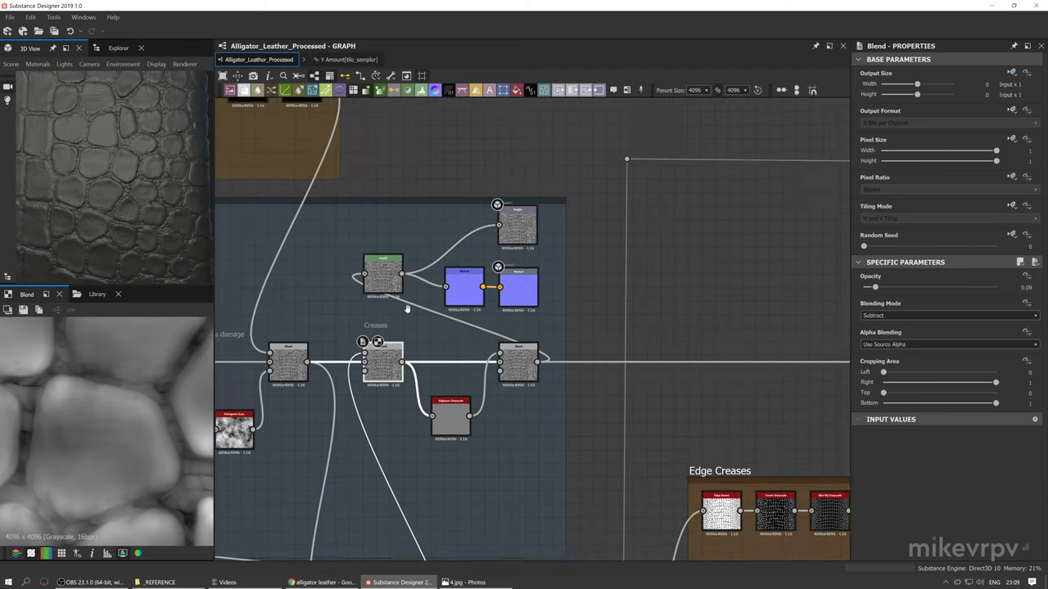
Detach the preview Levels, Normal and output nodes and move them out of the blending frame to above the Edge Creases frame
{"action": "middle_click_drag", "start_coordinate": [494, 297], "coordinate": [492, 295]}
{"action": "left_click", "coordinate": [446, 321]}
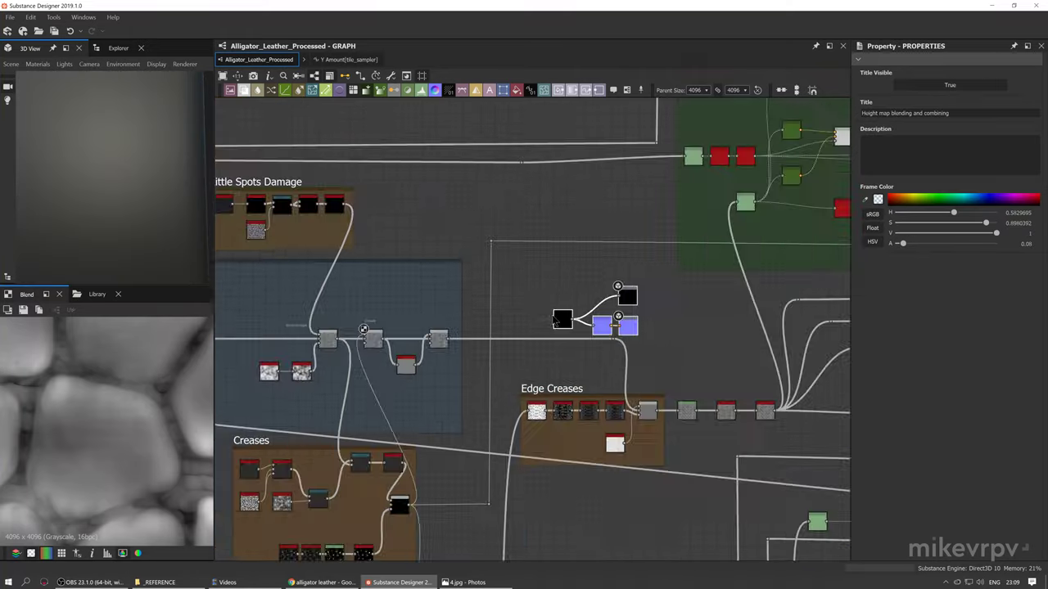
{"action": "scroll", "coordinate": [543, 355], "scroll_direction": "up", "scroll_amount": 5}
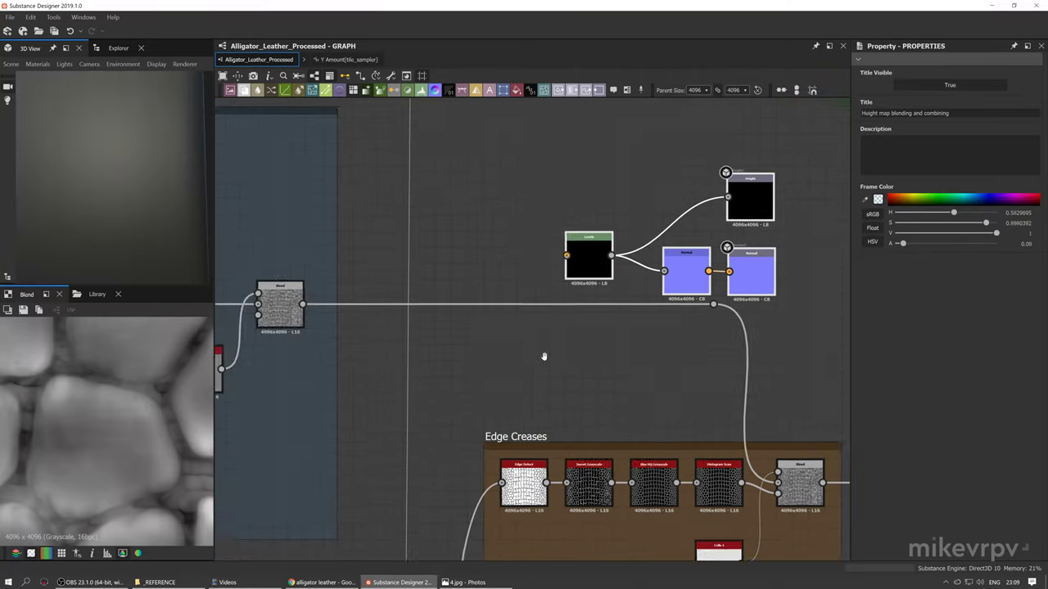
{"action": "middle_click_drag", "start_coordinate": [543, 355], "coordinate": [424, 329]}
{"action": "left_click_drag", "start_coordinate": [467, 232], "coordinate": [410, 216]}
{"action": "scroll", "coordinate": [397, 324], "scroll_direction": "down", "scroll_amount": 3}
{"action": "scroll", "coordinate": [456, 429], "scroll_direction": "up", "scroll_amount": 3}
{"action": "middle_click_drag", "start_coordinate": [457, 429], "coordinate": [380, 398]}
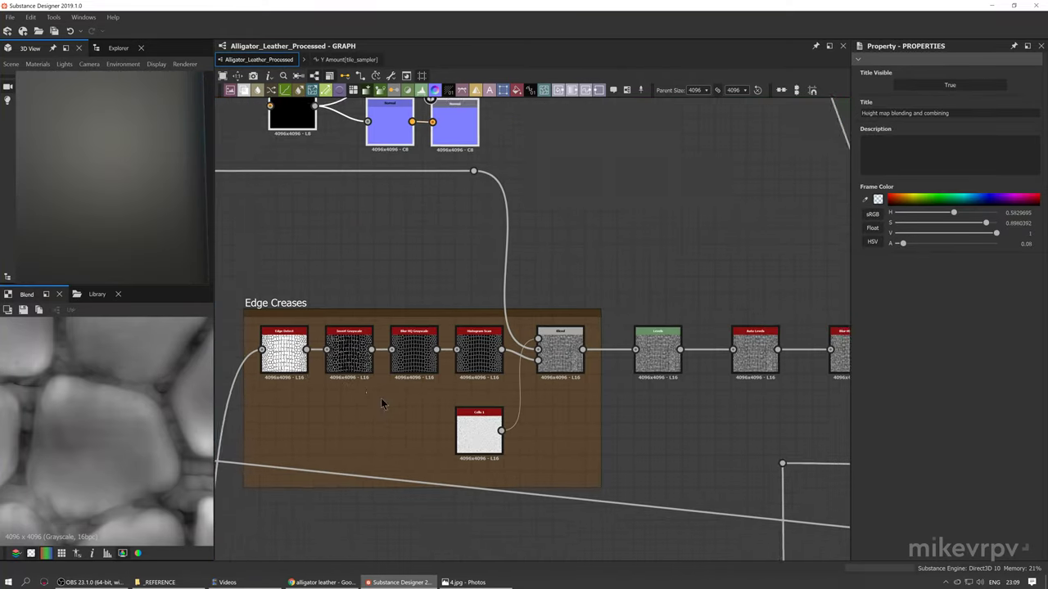
Preview the Edge Detect node in the Edge Creases frame and examine its scale outlines at different magnifications
{"action": "scroll", "coordinate": [384, 400], "scroll_direction": "down", "scroll_amount": 2}
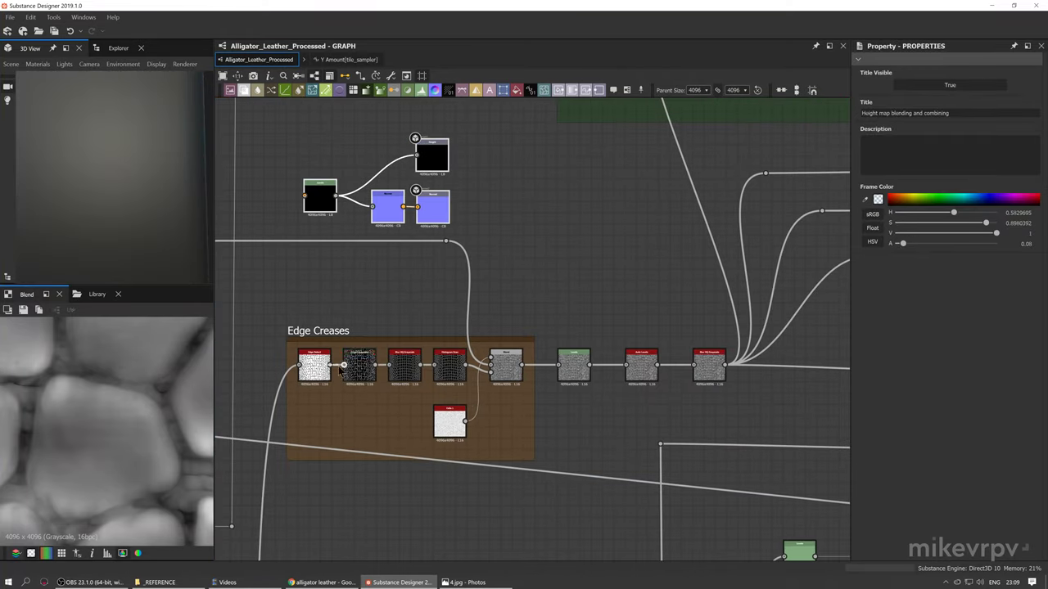
{"action": "middle_click_drag", "start_coordinate": [390, 371], "coordinate": [450, 356]}
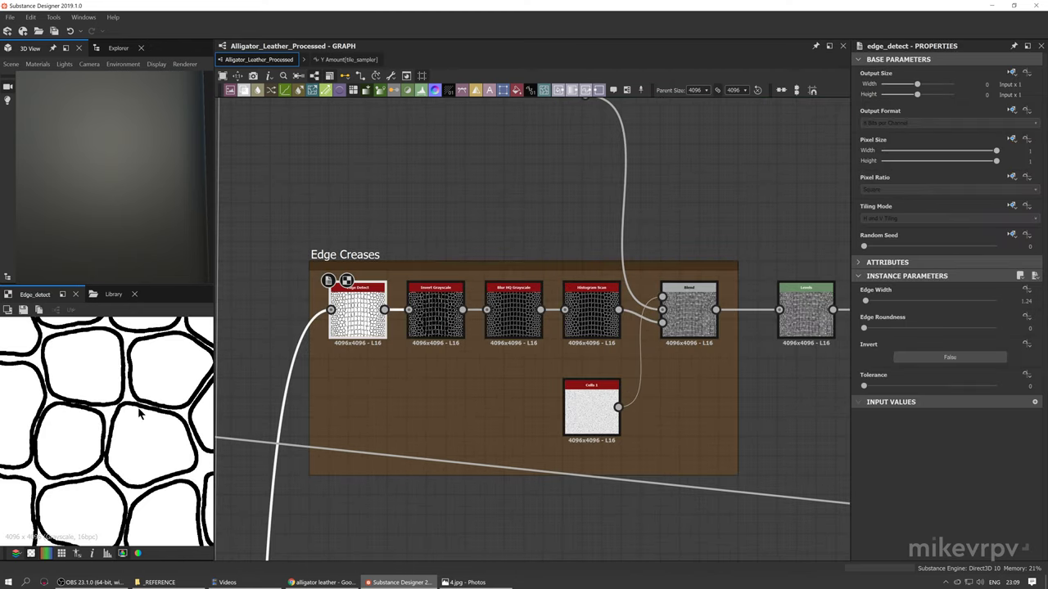
{"action": "scroll", "coordinate": [133, 403], "scroll_direction": "down", "scroll_amount": 3}
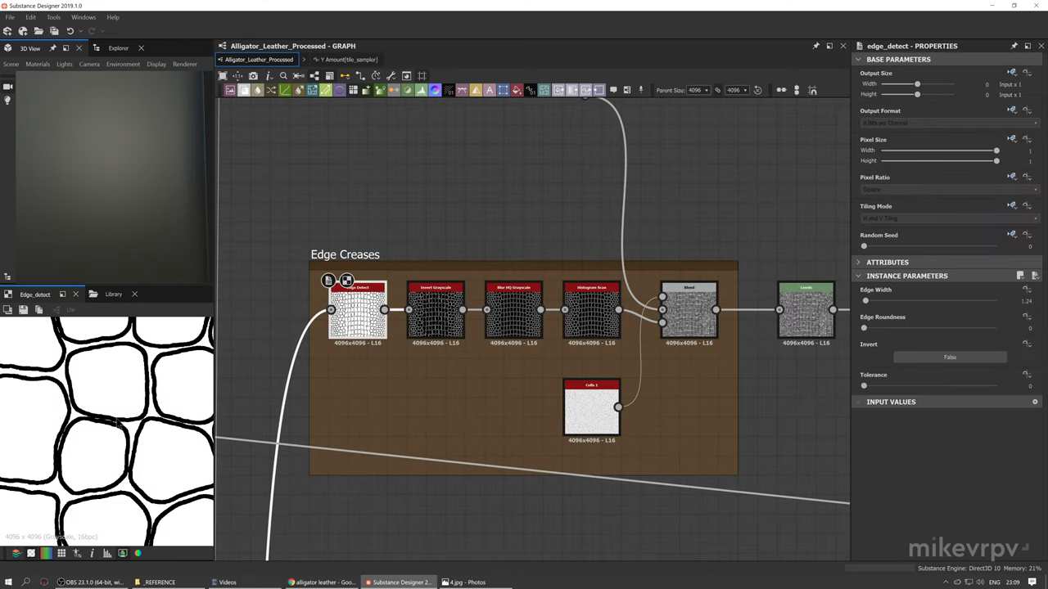
{"action": "scroll", "coordinate": [108, 429], "scroll_direction": "up", "scroll_amount": 4}
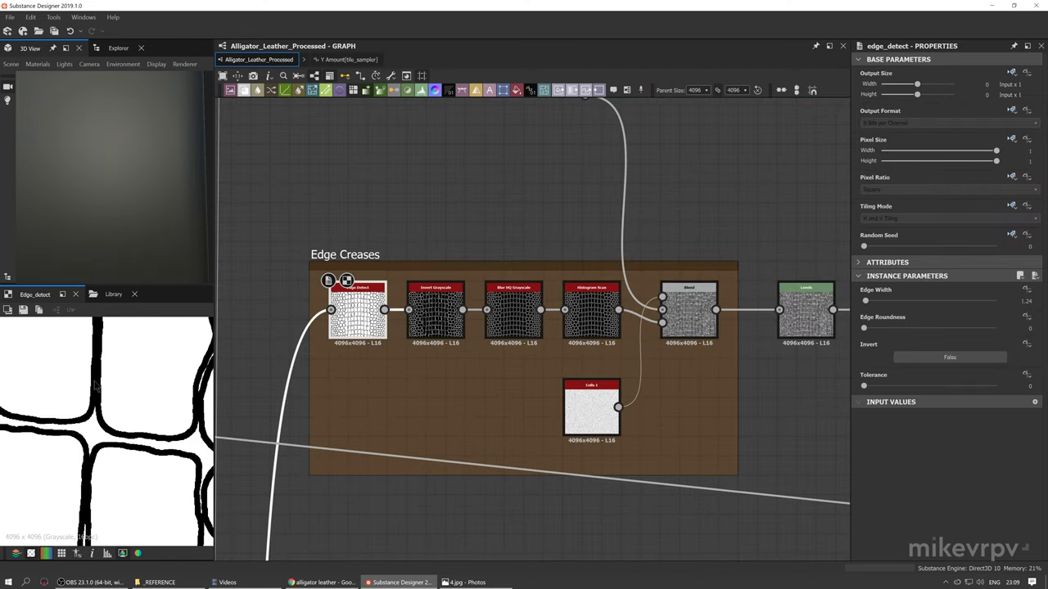
{"action": "middle_click_drag", "start_coordinate": [426, 385], "coordinate": [431, 401]}
Preview the Invert Grayscale, Blur HQ Grayscale and Histogram Scan nodes of the Edge Creases chain in turn, comparing the last two
{"action": "double_click", "coordinate": [440, 325]}
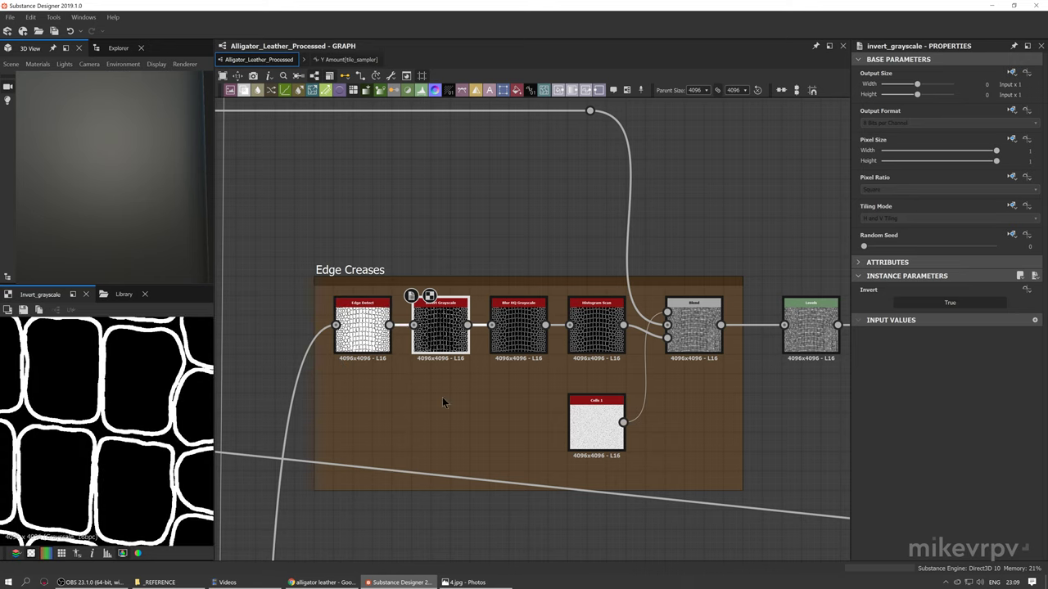
{"action": "double_click", "coordinate": [518, 331]}
{"action": "middle_click_drag", "start_coordinate": [531, 368], "coordinate": [501, 373]}
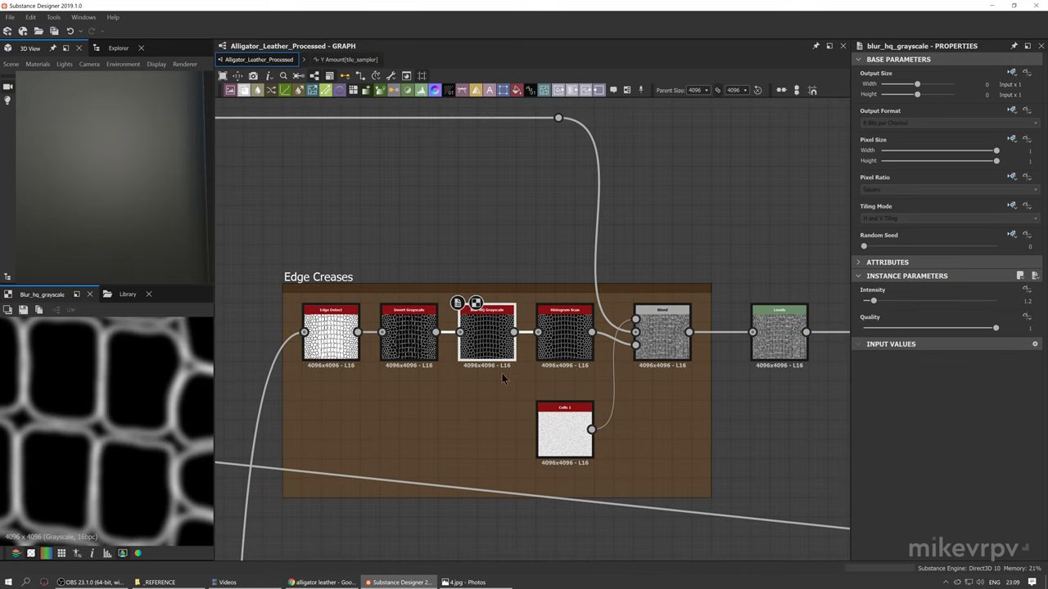
{"action": "double_click", "coordinate": [565, 335]}
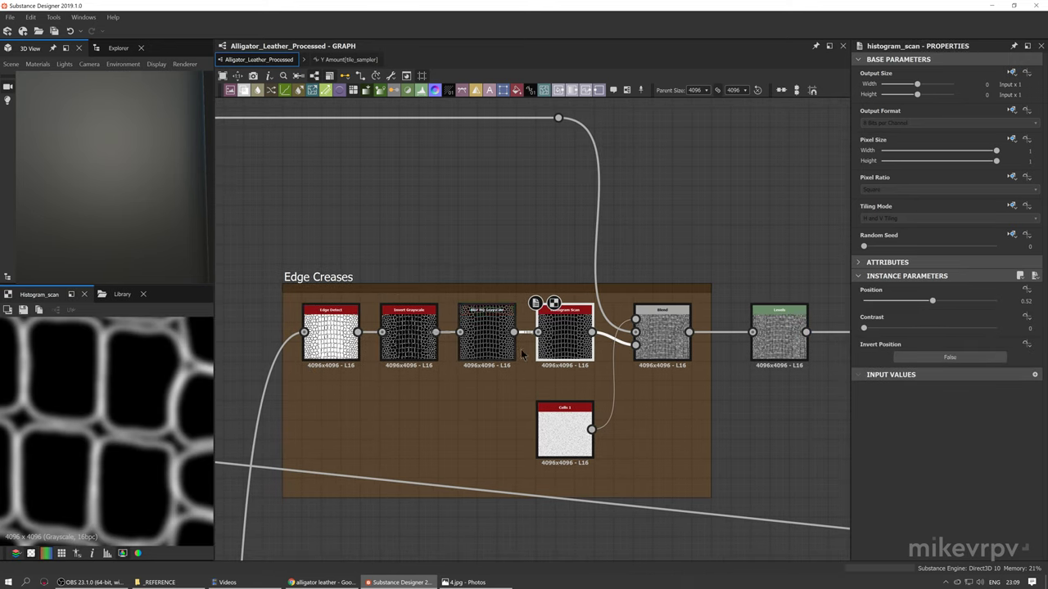
{"action": "double_click", "coordinate": [479, 350]}
{"action": "double_click", "coordinate": [562, 350]}
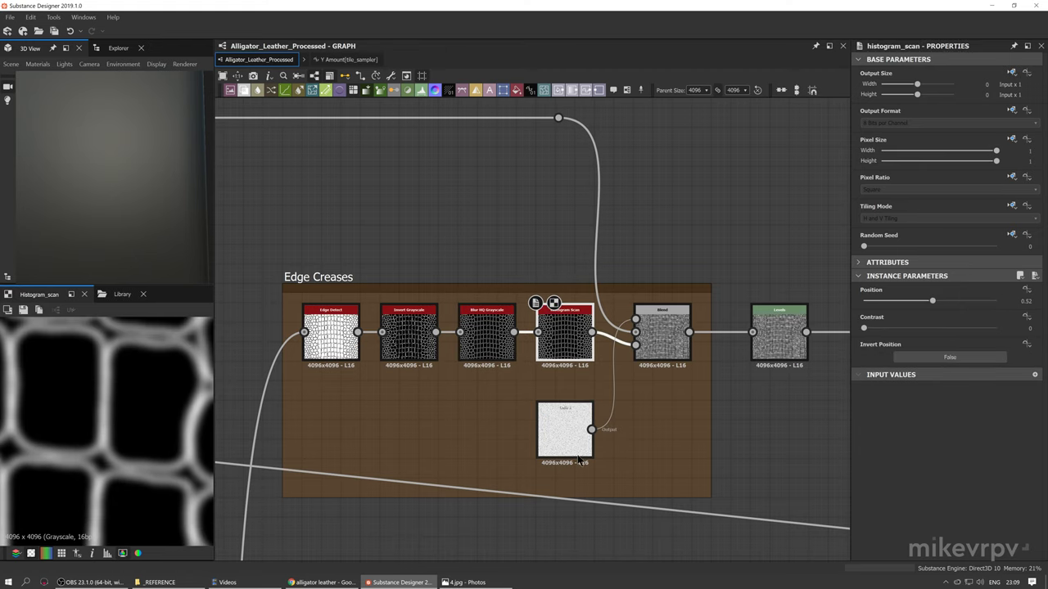
Preview the Cells 1 noise and the Multiply Blend that applies it to the scale edges
{"action": "middle_click_drag", "start_coordinate": [579, 460], "coordinate": [507, 510]}
{"action": "double_click", "coordinate": [493, 483]}
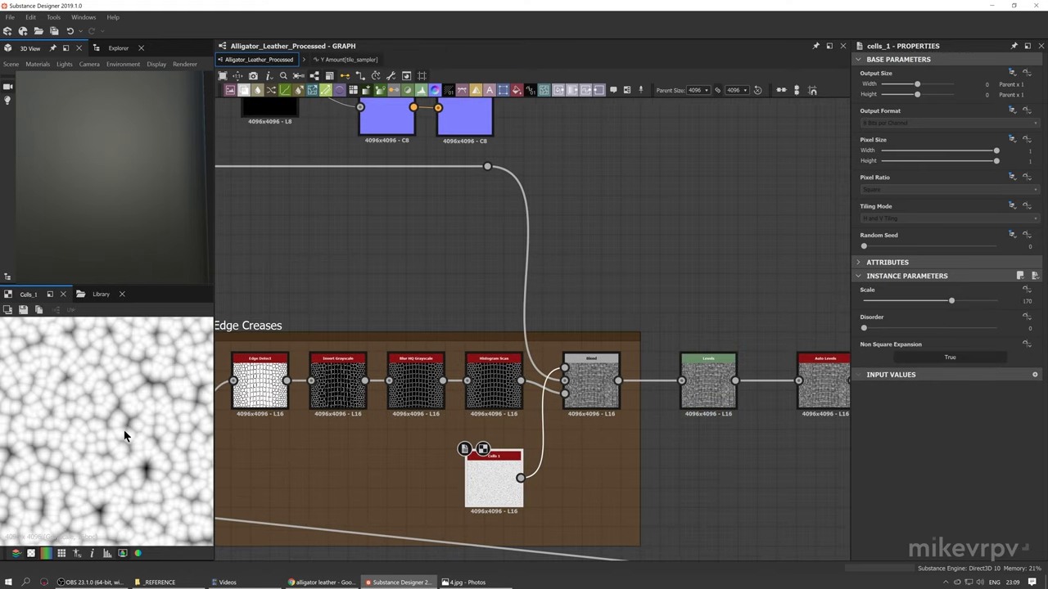
{"action": "double_click", "coordinate": [577, 391]}
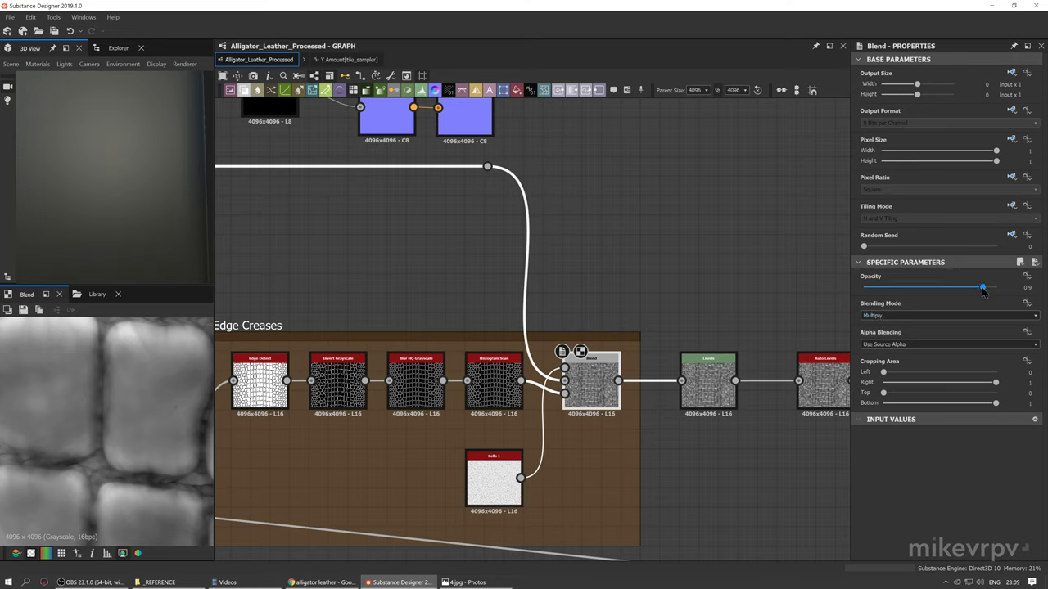
Try other opacity values on the Edge Creases Blend and undo the changes
{"action": "left_click_drag", "start_coordinate": [983, 288], "coordinate": [863, 288]}
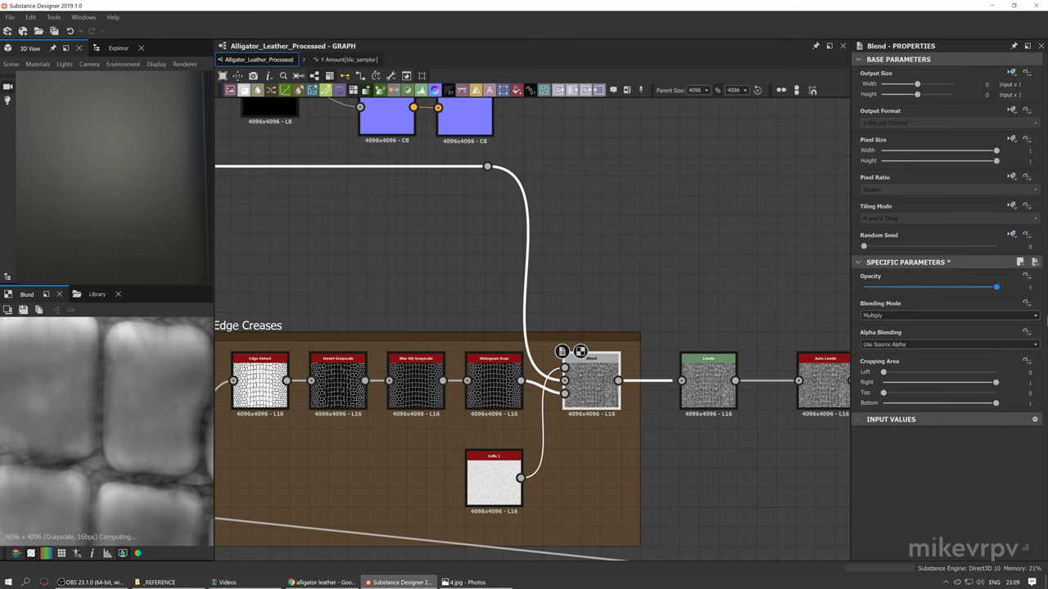
{"action": "key", "text": "ctrl+z"}
{"action": "key", "text": "ctrl+z"}
Reposition the preview Levels, Normal and output nodes in the empty area above the Edge Creases frame
{"action": "middle_click_drag", "start_coordinate": [464, 279], "coordinate": [491, 301]}
{"action": "scroll", "coordinate": [511, 286], "scroll_direction": "down", "scroll_amount": 1}
{"action": "middle_click_drag", "start_coordinate": [638, 296], "coordinate": [574, 303]}
{"action": "left_click_drag", "start_coordinate": [571, 303], "coordinate": [575, 304]}
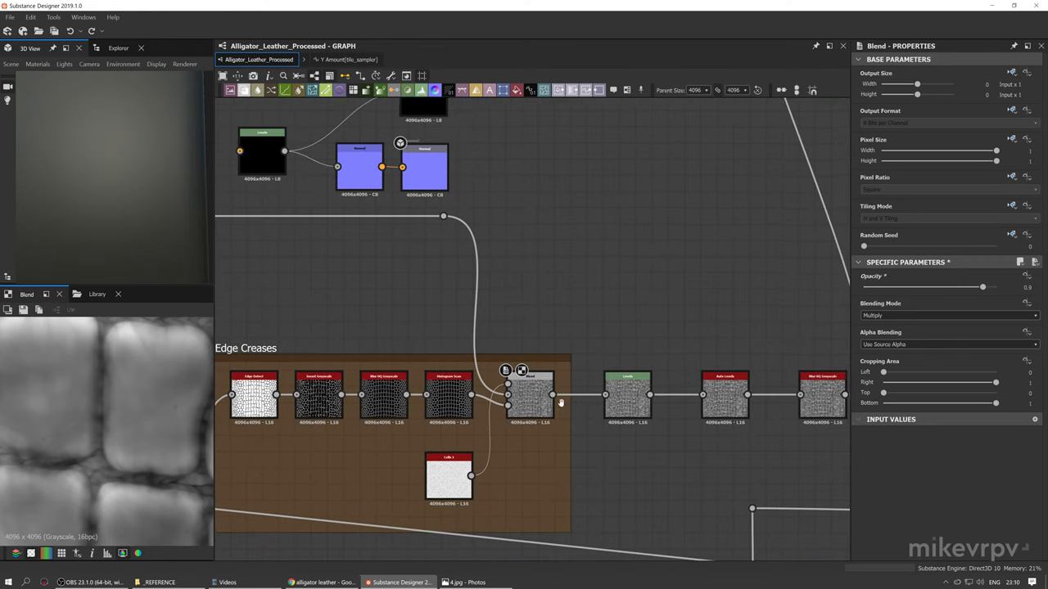
{"action": "scroll", "coordinate": [565, 396], "scroll_direction": "down", "scroll_amount": 1}
{"action": "mouse_move", "coordinate": [565, 396]}
{"action": "middle_mouse_down"}
{"action": "mouse_move", "coordinate": [510, 398]}
{"action": "mouse_move", "coordinate": [574, 402]}
{"action": "middle_mouse_up"}
{"action": "left_click_drag", "start_coordinate": [521, 149], "coordinate": [451, 229]}
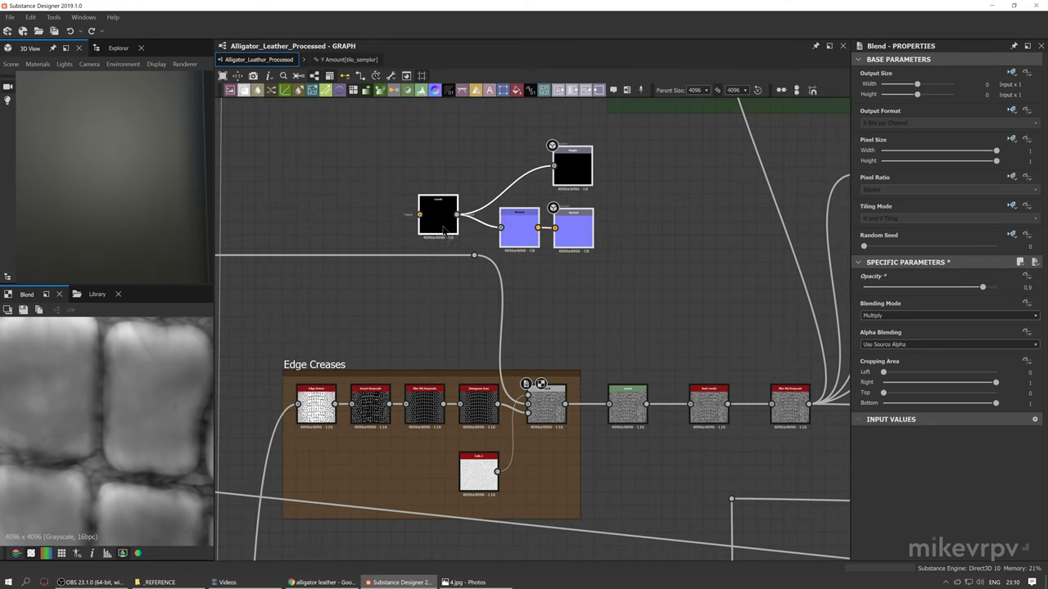
Connect the Overlay Blend output to the repositioned preview Levels node and view the leather in 3D without edge creases
{"action": "middle_click_drag", "start_coordinate": [307, 234], "coordinate": [539, 252]}
{"action": "left_click_drag", "start_coordinate": [721, 227], "coordinate": [652, 232]}
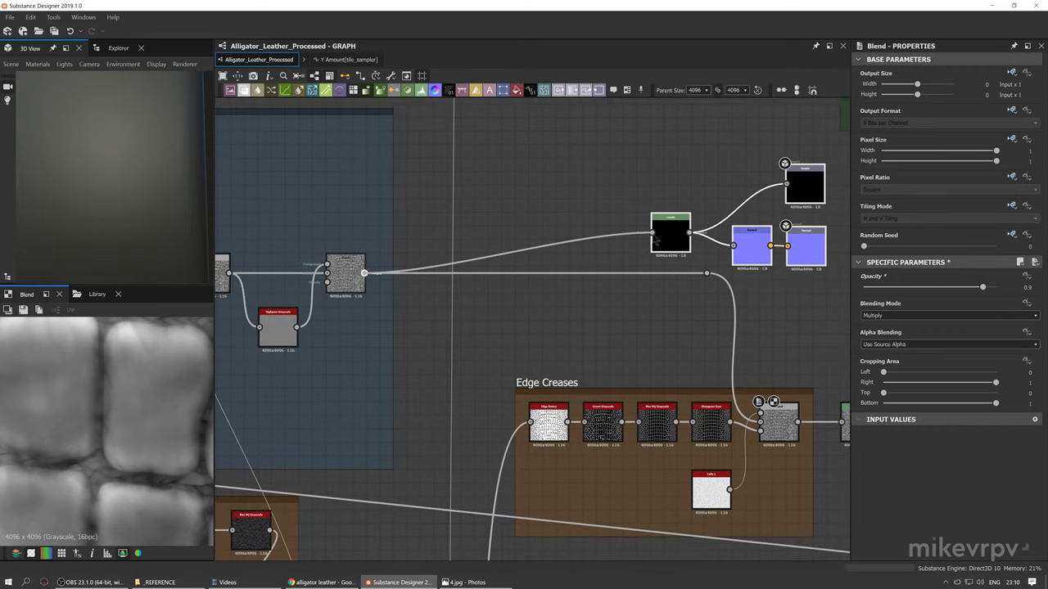
{"action": "left_click_drag", "start_coordinate": [139, 203], "coordinate": [236, 243]}
{"action": "scroll", "coordinate": [150, 176], "scroll_direction": "up", "scroll_amount": 3}
Connect the Edge Creases Blend output to the preview Levels node and examine the scale edges in 3D
{"action": "middle_click_drag", "start_coordinate": [674, 427], "coordinate": [554, 412]}
{"action": "scroll", "coordinate": [554, 411], "scroll_direction": "up", "scroll_amount": 1}
{"action": "middle_click_drag", "start_coordinate": [620, 412], "coordinate": [502, 401]}
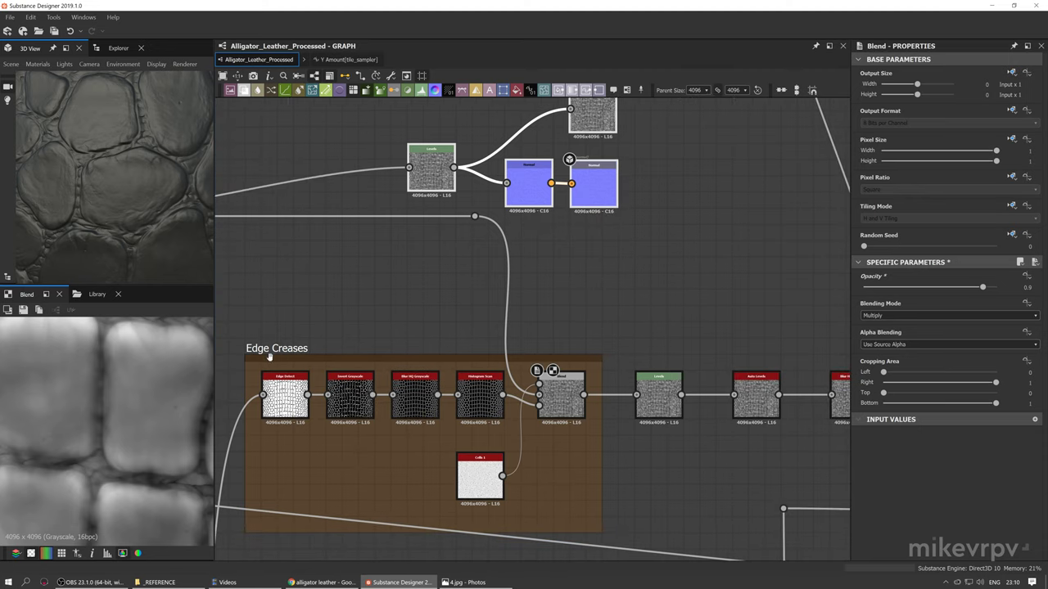
{"action": "middle_click_drag", "start_coordinate": [269, 355], "coordinate": [277, 342]}
{"action": "left_click_drag", "start_coordinate": [254, 322], "coordinate": [354, 308]}
{"action": "middle_click_drag", "start_coordinate": [594, 393], "coordinate": [608, 424]}
{"action": "left_click_drag", "start_coordinate": [456, 240], "coordinate": [442, 190]}
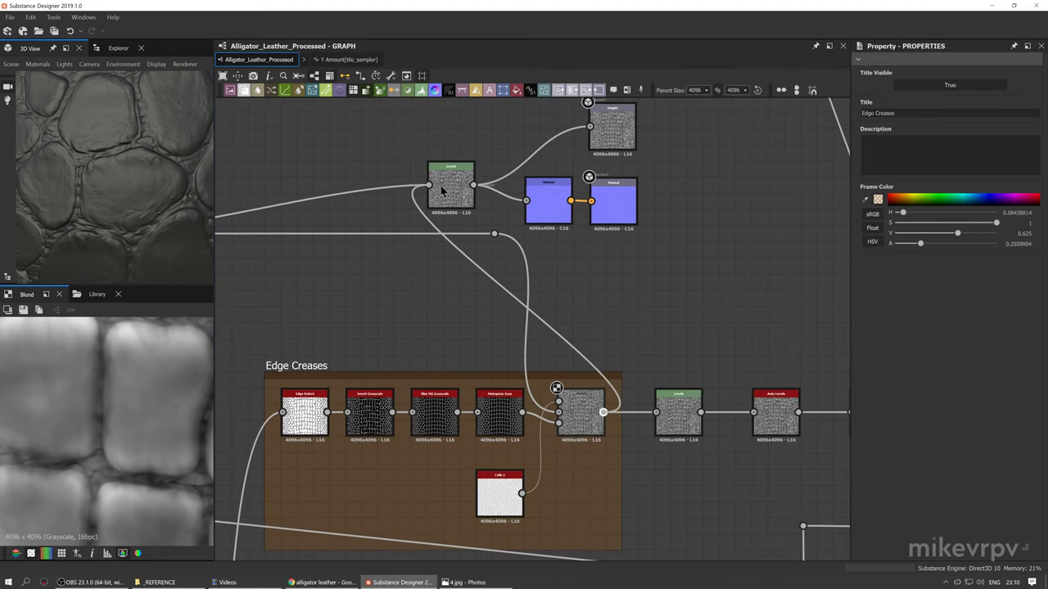
{"action": "mouse_move", "coordinate": [111, 145]}
{"action": "left_mouse_down"}
{"action": "mouse_move", "coordinate": [86, 160]}
{"action": "mouse_move", "coordinate": [108, 129]}
{"action": "mouse_move", "coordinate": [90, 143]}
{"action": "left_mouse_up"}
Switch the preview Levels input back to the Overlay Blend and inspect the gaps between scales in 3D up close
{"action": "middle_click_drag", "start_coordinate": [296, 180], "coordinate": [353, 194]}
{"action": "scroll", "coordinate": [353, 194], "scroll_direction": "down", "scroll_amount": 1}
{"action": "middle_click_drag", "start_coordinate": [454, 199], "coordinate": [645, 210]}
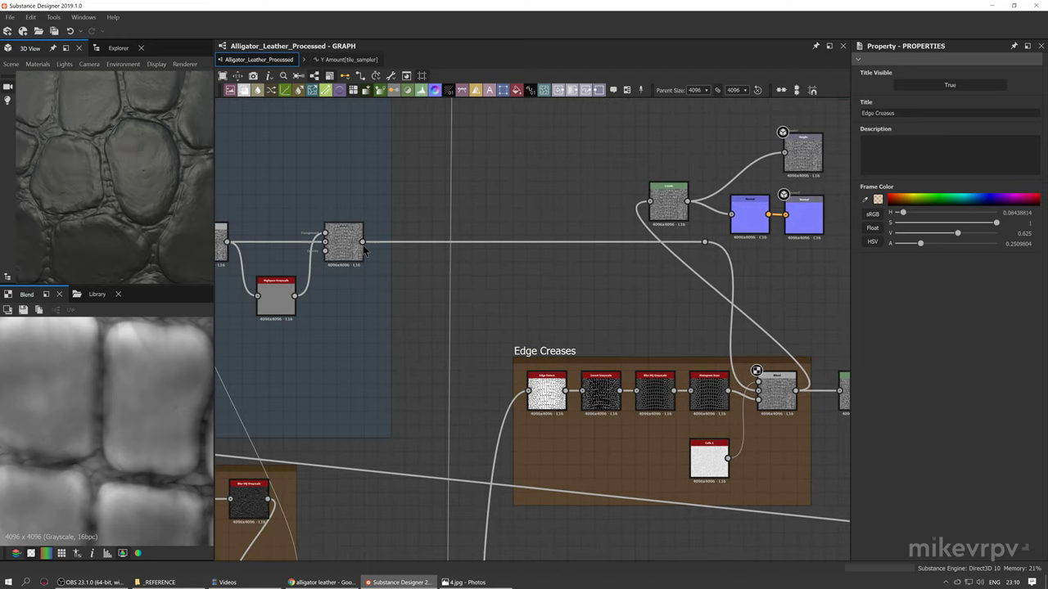
{"action": "left_click_drag", "start_coordinate": [656, 215], "coordinate": [653, 208]}
{"action": "scroll", "coordinate": [147, 192], "scroll_direction": "down", "scroll_amount": 4}
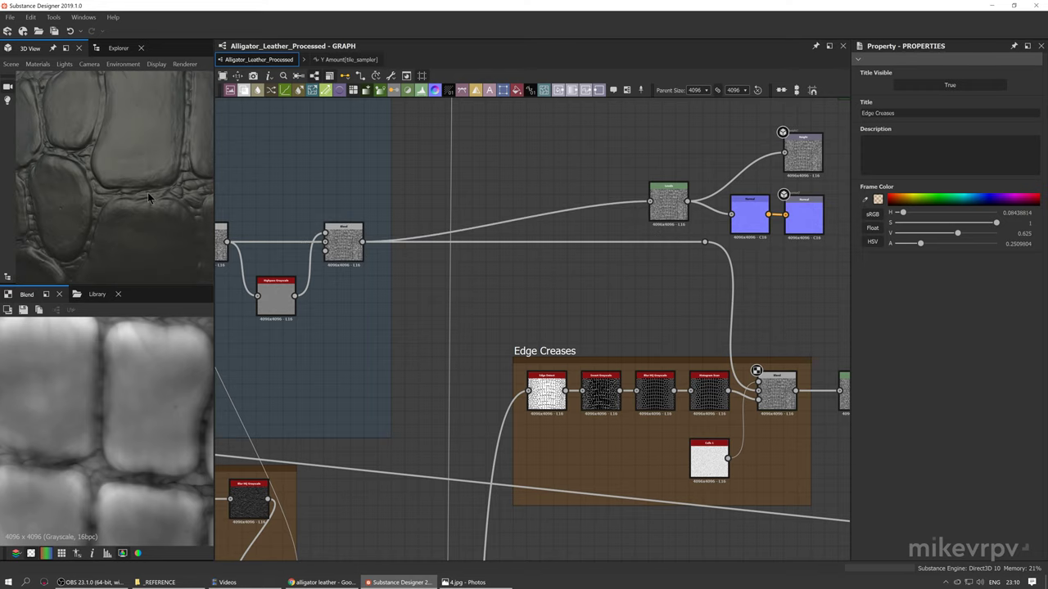
{"action": "scroll", "coordinate": [142, 189], "scroll_direction": "up", "scroll_amount": 5}
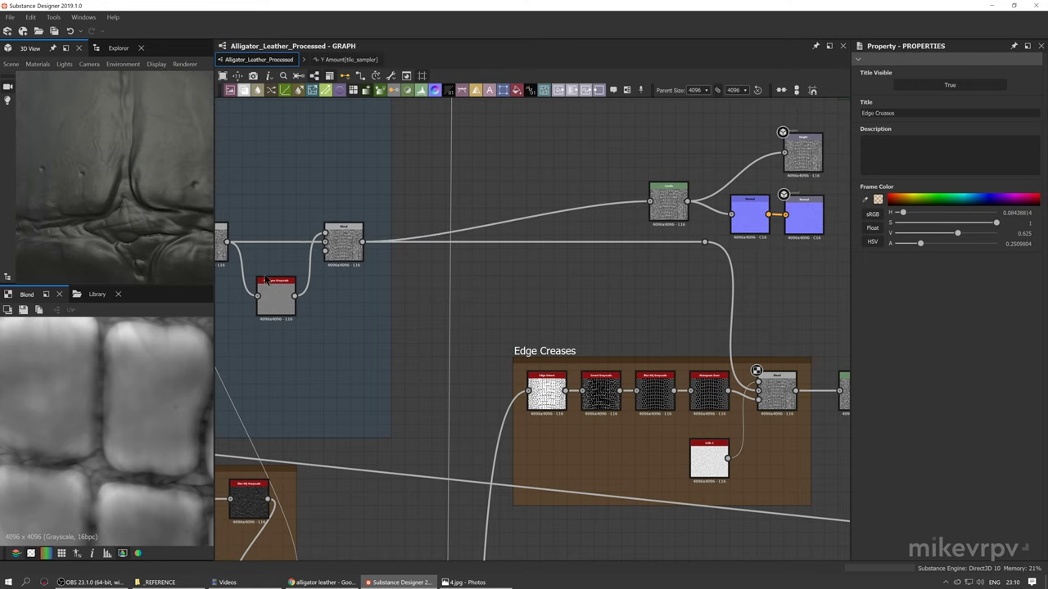
Reconnect the Edge Creases Blend to the preview Levels node and compare the creased gaps between scales in 3D
{"action": "middle_click_drag", "start_coordinate": [647, 367], "coordinate": [537, 361]}
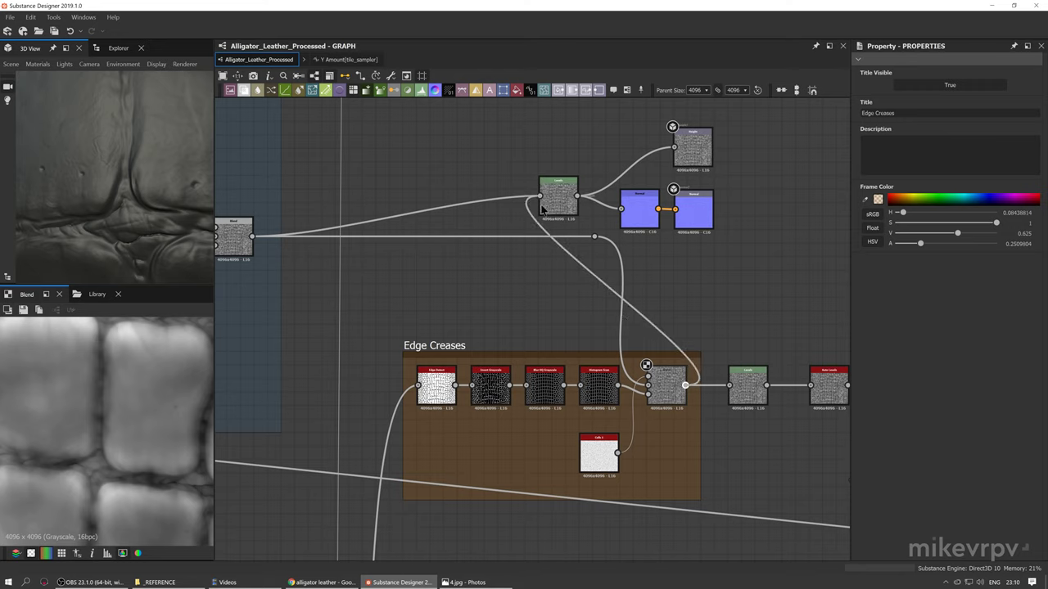
{"action": "left_click_drag", "start_coordinate": [541, 208], "coordinate": [540, 197]}
{"action": "scroll", "coordinate": [119, 136], "scroll_direction": "down", "scroll_amount": 4}
{"action": "scroll", "coordinate": [112, 192], "scroll_direction": "up", "scroll_amount": 6}
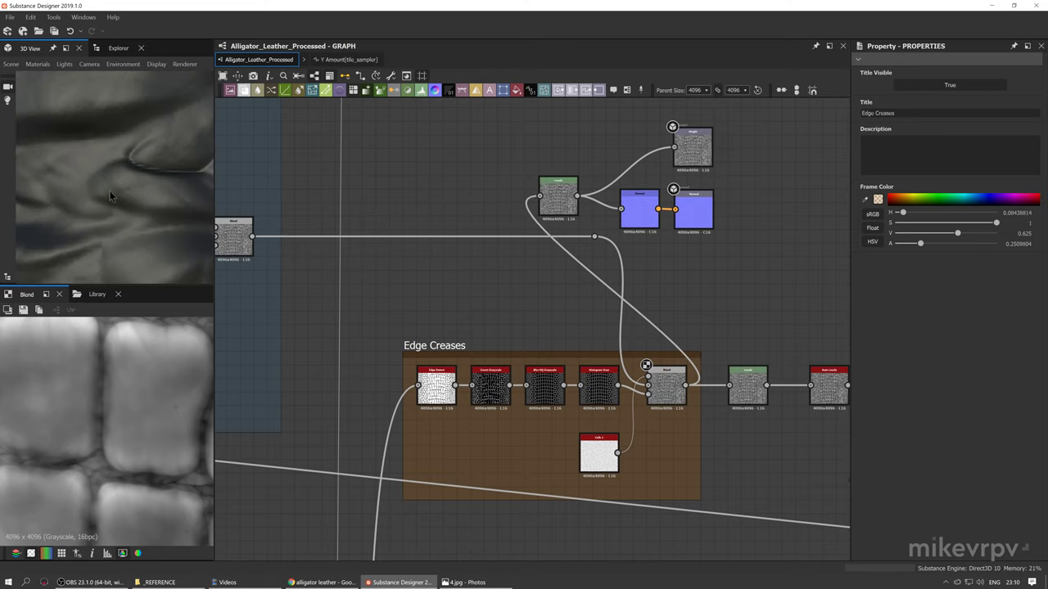
{"action": "scroll", "coordinate": [111, 196], "scroll_direction": "down", "scroll_amount": 5}
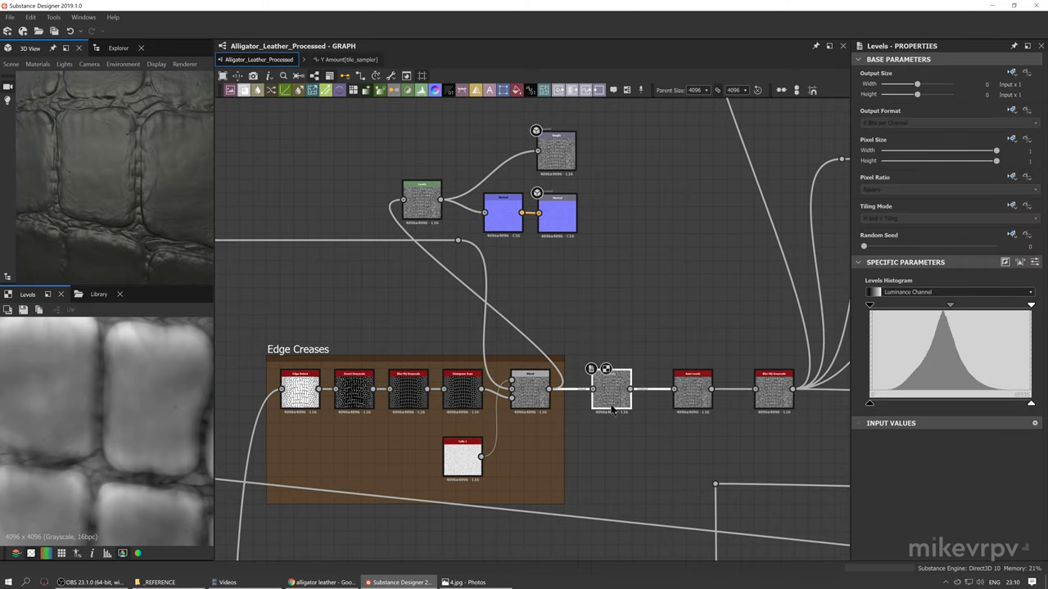
Preview the Levels, Auto Levels and Blur HQ Grayscale nodes following Edge Creases, and check the blur's parameters and the 3D surface
{"action": "middle_click_drag", "start_coordinate": [685, 413], "coordinate": [532, 401]}
{"action": "left_click", "coordinate": [537, 395]}
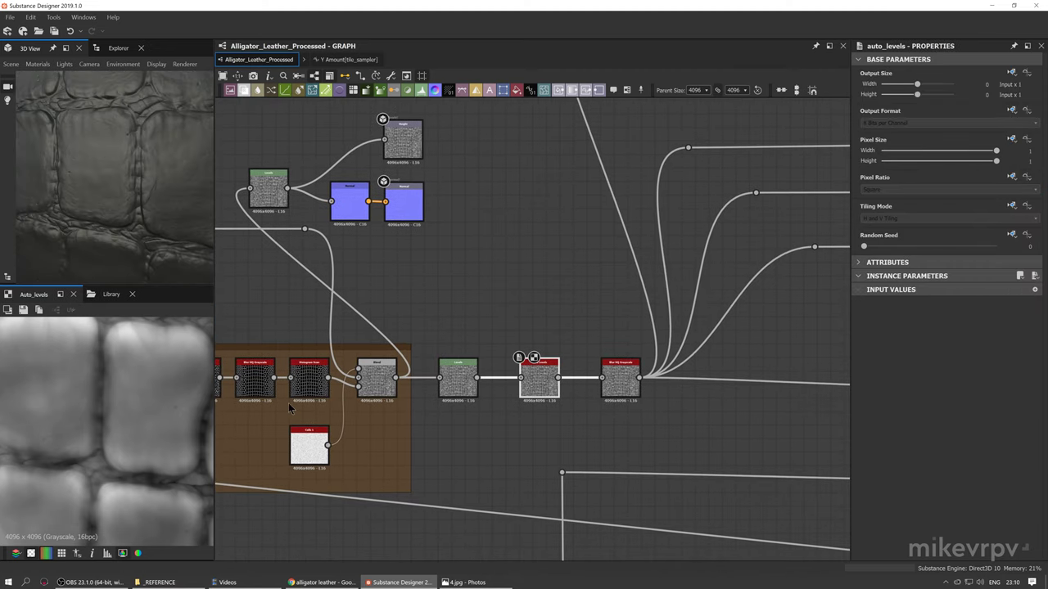
{"action": "scroll", "coordinate": [630, 392], "scroll_direction": "down", "scroll_amount": 3}
{"action": "scroll", "coordinate": [556, 392], "scroll_direction": "up", "scroll_amount": 5}
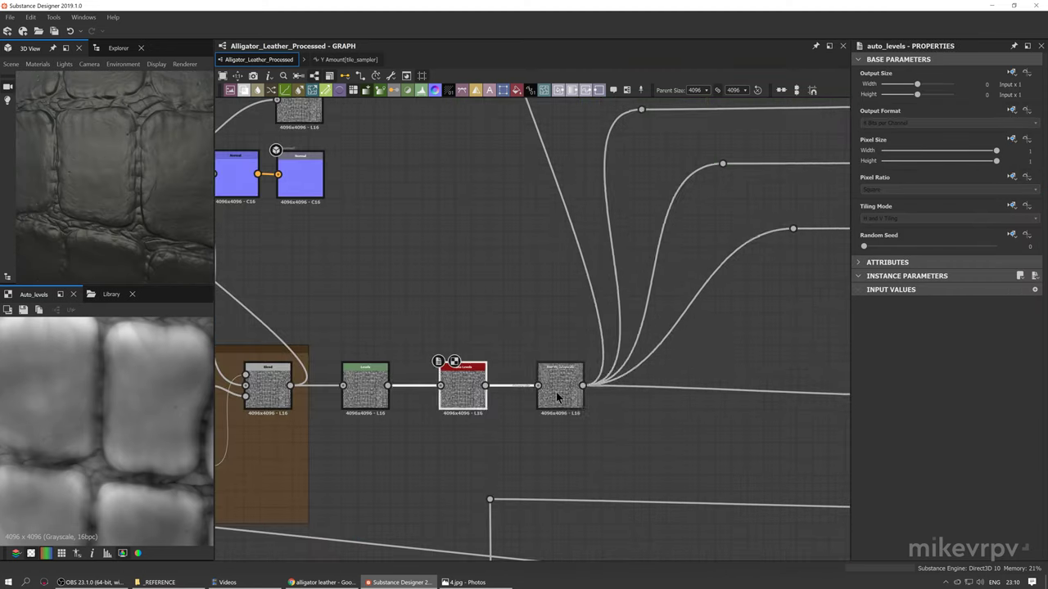
{"action": "left_click", "coordinate": [557, 398]}
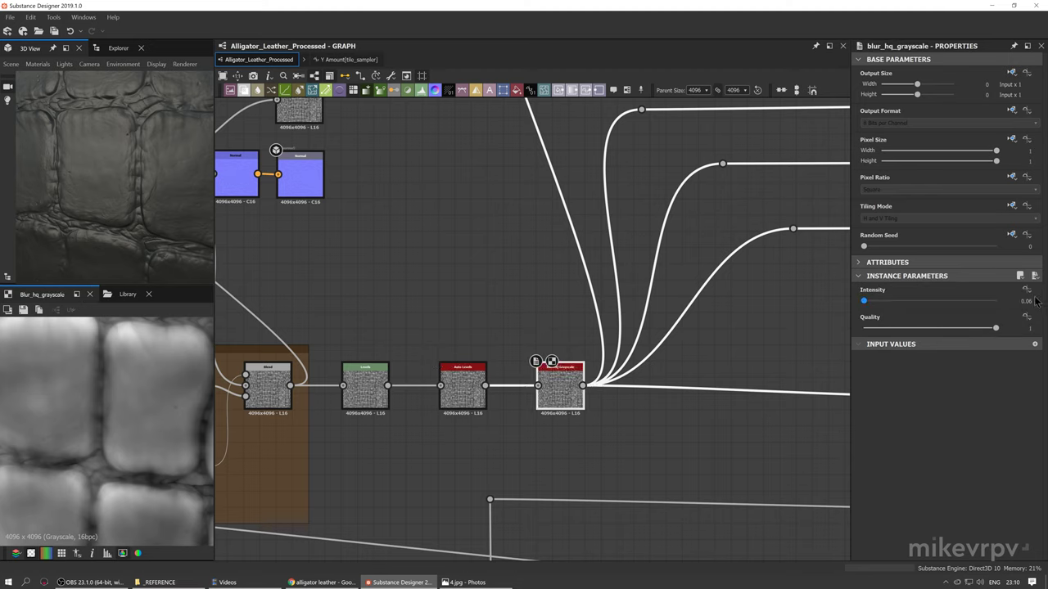
{"action": "left_click_drag", "start_coordinate": [136, 159], "coordinate": [132, 137]}
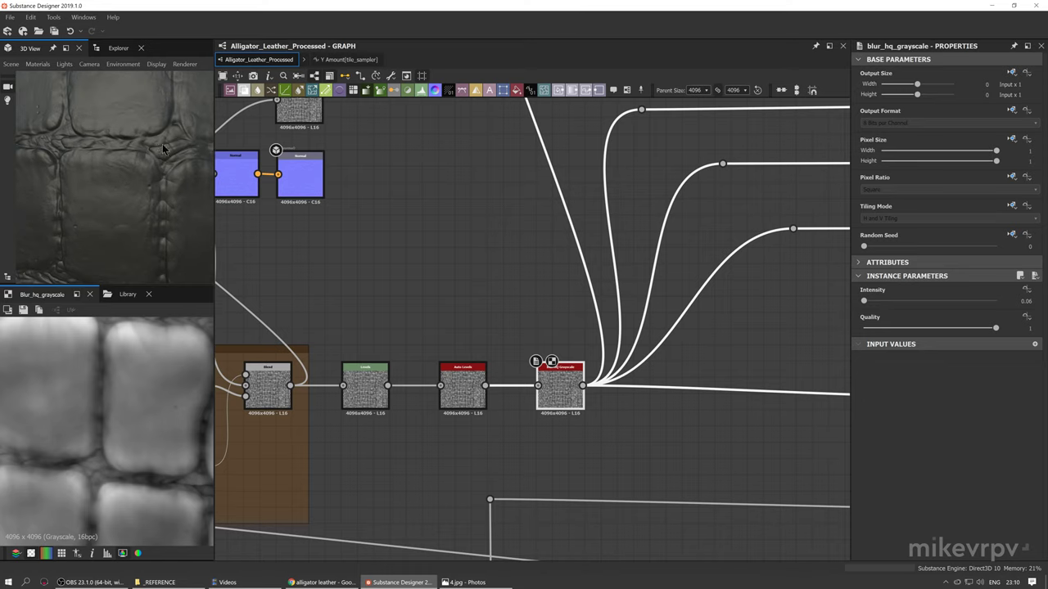
Widen the 3D preview and examine the creased gaps between the scales up close
{"action": "left_click_drag", "start_coordinate": [212, 146], "coordinate": [280, 149]}
{"action": "left_click_drag", "start_coordinate": [189, 168], "coordinate": [184, 144]}
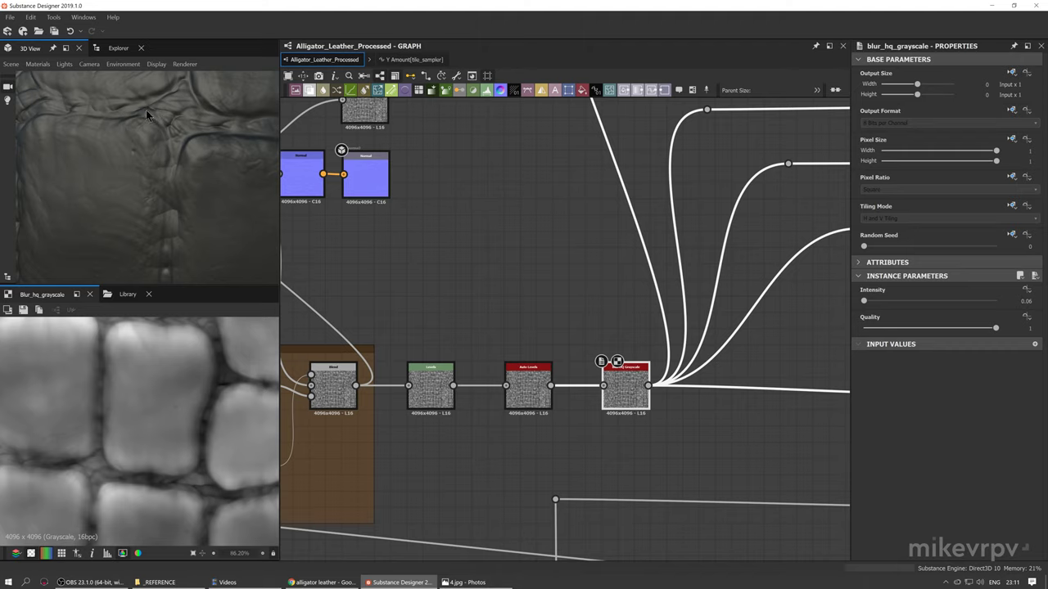
{"action": "scroll", "coordinate": [146, 110], "scroll_direction": "down", "scroll_amount": 2}
{"action": "left_click_drag", "start_coordinate": [99, 154], "coordinate": [117, 156]}
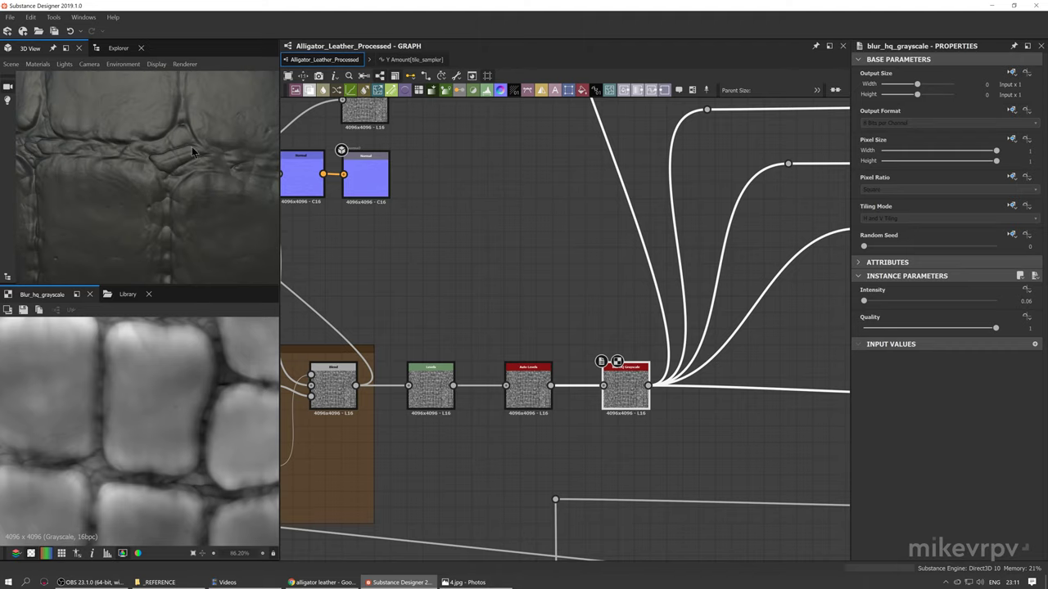
{"action": "scroll", "coordinate": [577, 367], "scroll_direction": "down", "scroll_amount": 1}
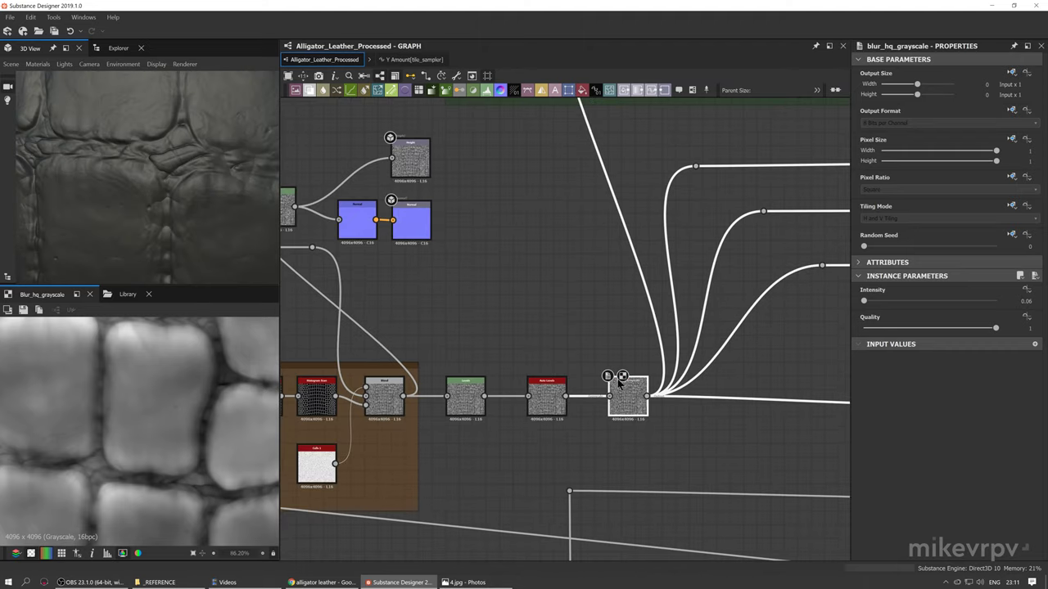
Move the preview Levels, Height and Normal nodes, connect the Blur HQ Grayscale after Edge Creases to the Levels, and inspect the scales in 3D
{"action": "middle_click_drag", "start_coordinate": [449, 208], "coordinate": [500, 218]}
{"action": "left_click_drag", "start_coordinate": [489, 116], "coordinate": [523, 278]}
{"action": "left_click_drag", "start_coordinate": [697, 406], "coordinate": [483, 273]}
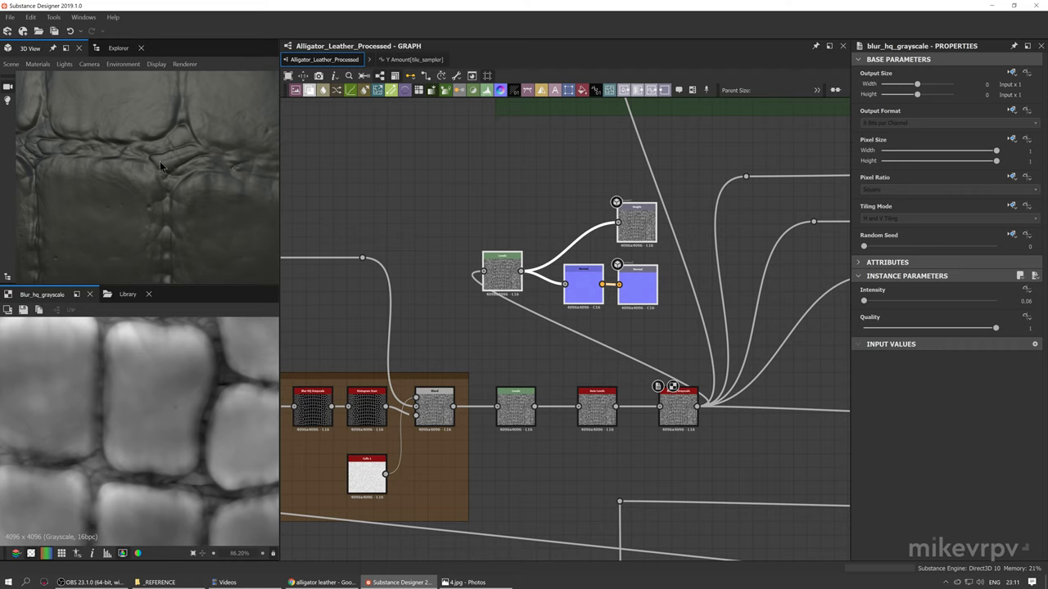
{"action": "scroll", "coordinate": [164, 169], "scroll_direction": "down", "scroll_amount": 4}
{"action": "scroll", "coordinate": [168, 170], "scroll_direction": "up", "scroll_amount": 3}
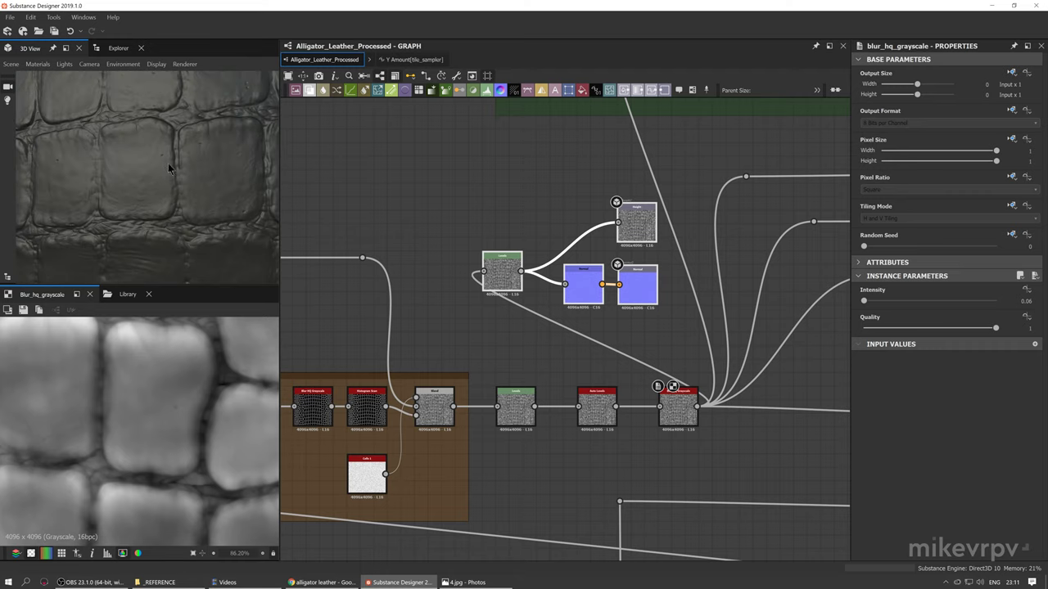
{"action": "scroll", "coordinate": [167, 169], "scroll_direction": "down", "scroll_amount": 5}
{"action": "scroll", "coordinate": [458, 266], "scroll_direction": "down", "scroll_amount": 5}
Move the preview Levels, Height and Normal nodes across the graph to the final material outputs beyond the Roughness frame
{"action": "middle_click_drag", "start_coordinate": [576, 321], "coordinate": [468, 313]}
{"action": "scroll", "coordinate": [451, 267], "scroll_direction": "down", "scroll_amount": 4}
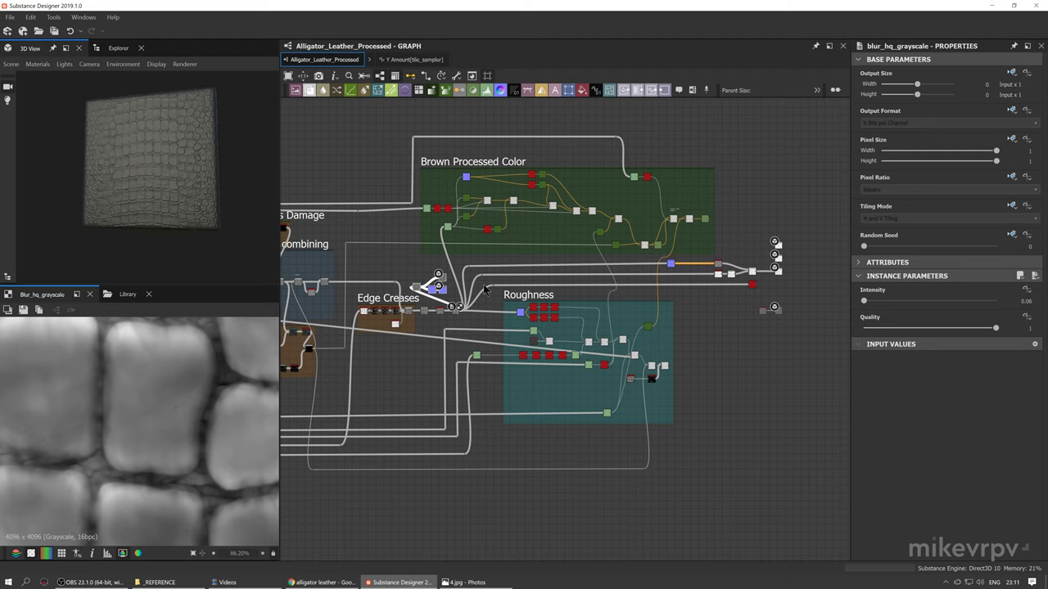
{"action": "scroll", "coordinate": [489, 290], "scroll_direction": "up", "scroll_amount": 2}
{"action": "middle_click_drag", "start_coordinate": [495, 290], "coordinate": [470, 294]}
{"action": "scroll", "coordinate": [471, 295], "scroll_direction": "down", "scroll_amount": 1}
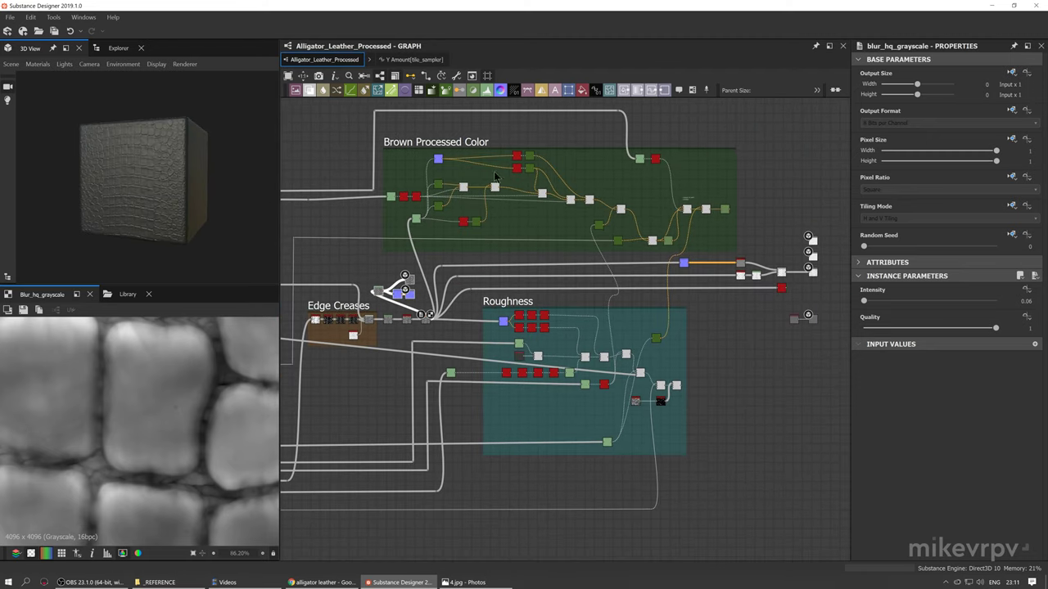
{"action": "scroll", "coordinate": [451, 289], "scroll_direction": "up", "scroll_amount": 2}
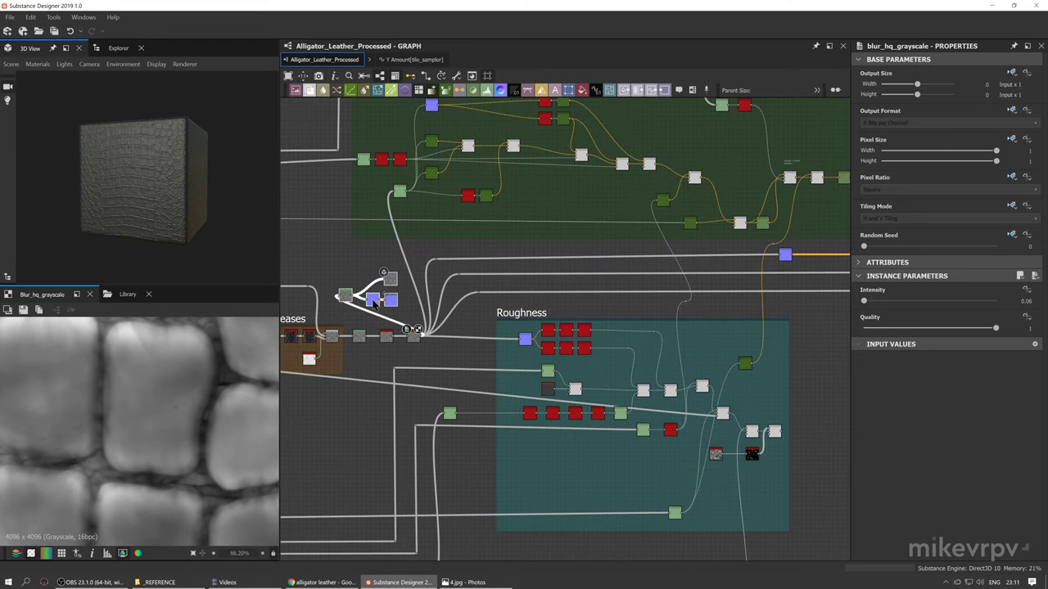
{"action": "left_click_drag", "start_coordinate": [375, 303], "coordinate": [806, 323]}
{"action": "middle_click_drag", "start_coordinate": [807, 323], "coordinate": [604, 320]}
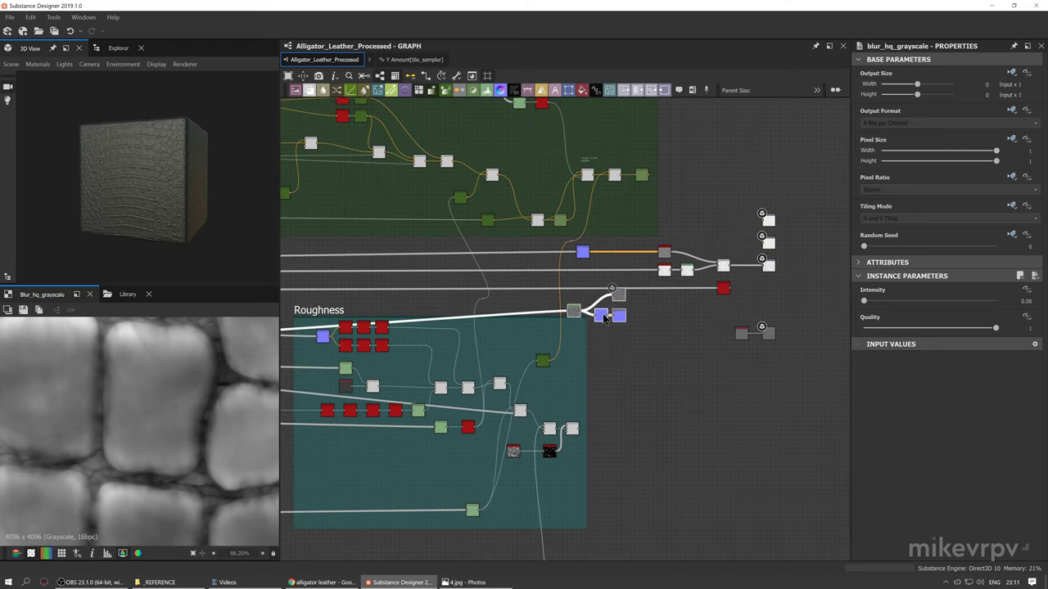
{"action": "left_click_drag", "start_coordinate": [604, 319], "coordinate": [780, 331]}
{"action": "scroll", "coordinate": [786, 327], "scroll_direction": "up", "scroll_amount": 2}
{"action": "middle_click_drag", "start_coordinate": [798, 321], "coordinate": [497, 394]}
{"action": "scroll", "coordinate": [623, 404], "scroll_direction": "up", "scroll_amount": 4}
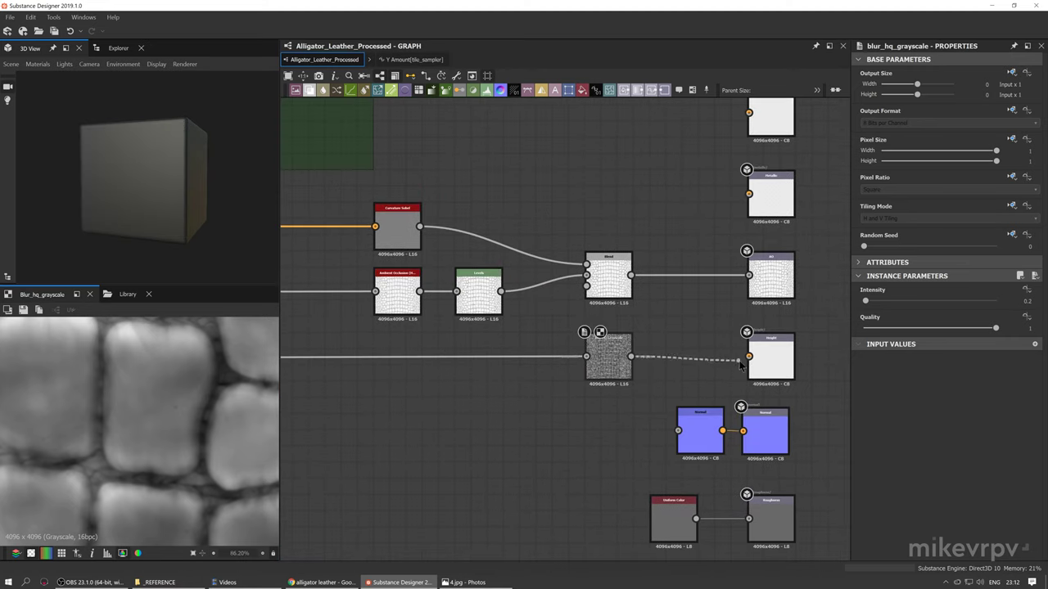
Connect the final Blur HQ Grayscale to the Height output and the Normal node, and align the Normal node with its output
{"action": "left_click_drag", "start_coordinate": [741, 366], "coordinate": [745, 361]}
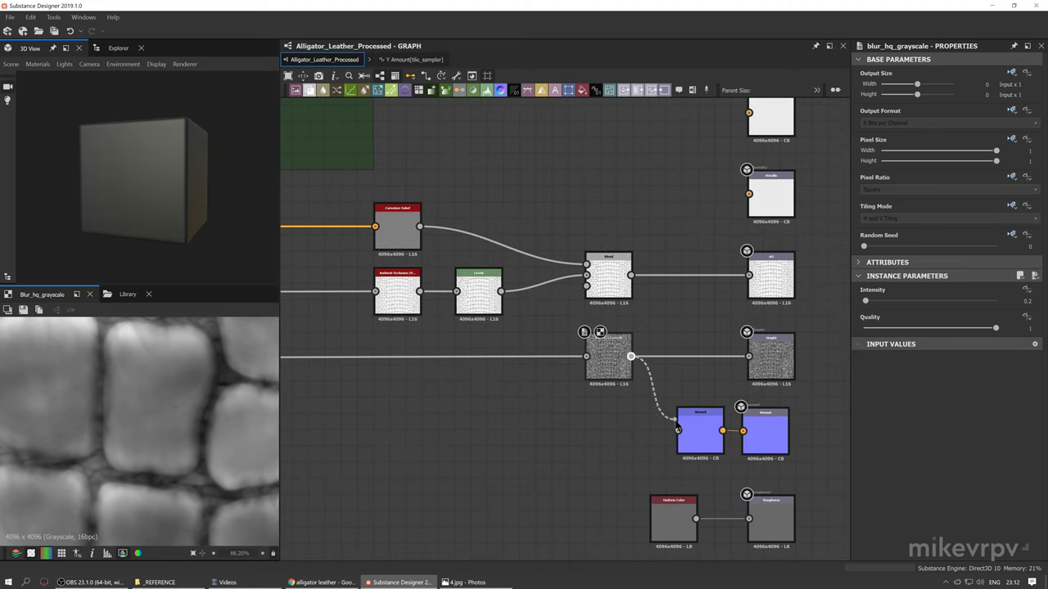
{"action": "left_click_drag", "start_coordinate": [687, 438], "coordinate": [661, 444]}
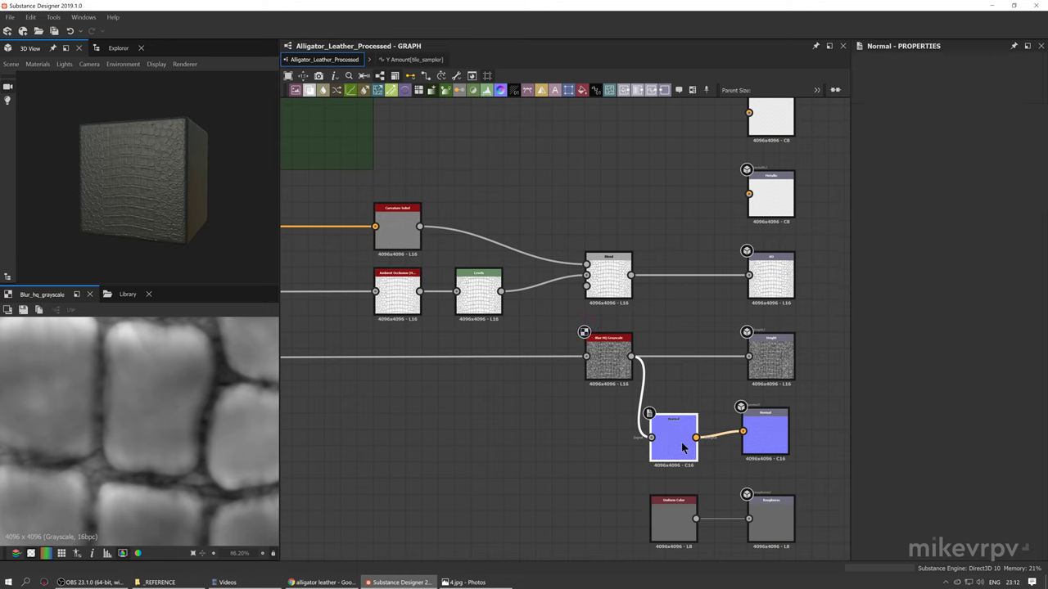
{"action": "scroll", "coordinate": [720, 438], "scroll_direction": "up", "scroll_amount": 4}
{"action": "left_click", "coordinate": [748, 430]}
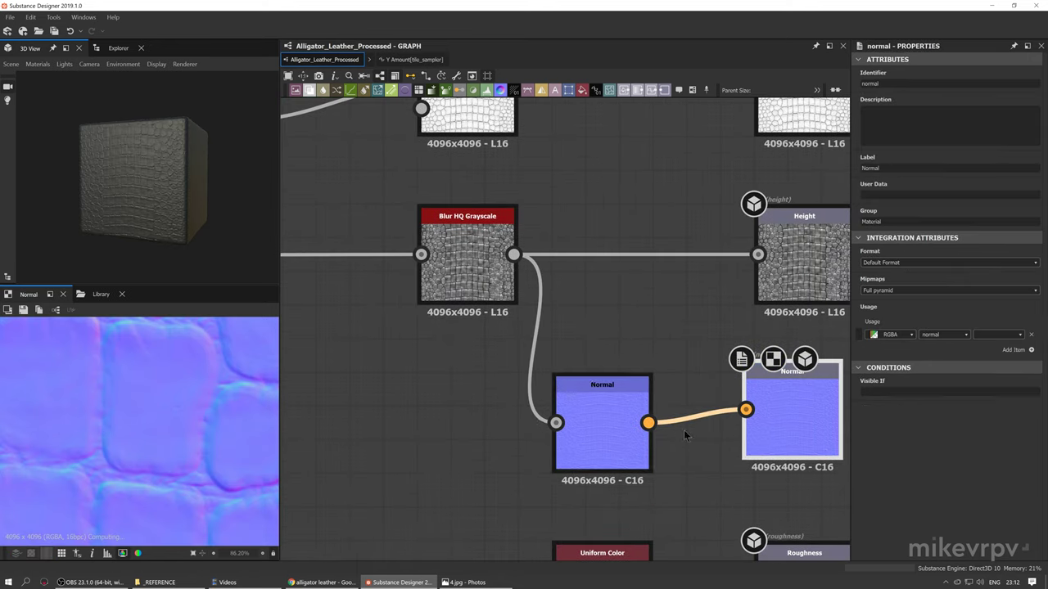
{"action": "left_click", "coordinate": [601, 413]}
{"action": "left_click_drag", "start_coordinate": [596, 425], "coordinate": [608, 411]}
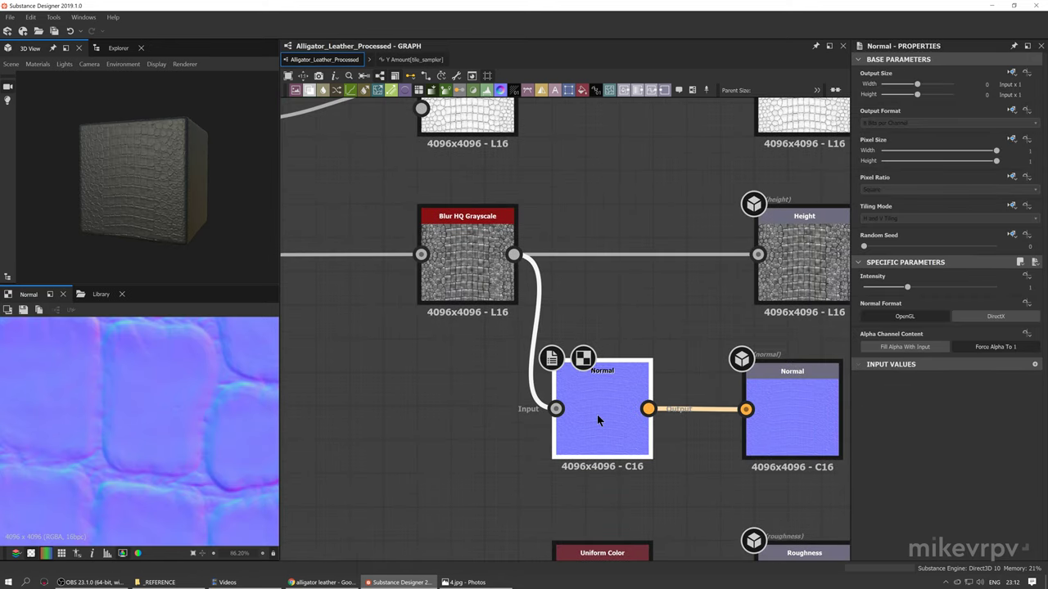
{"action": "middle_click_drag", "start_coordinate": [608, 412], "coordinate": [574, 380]}
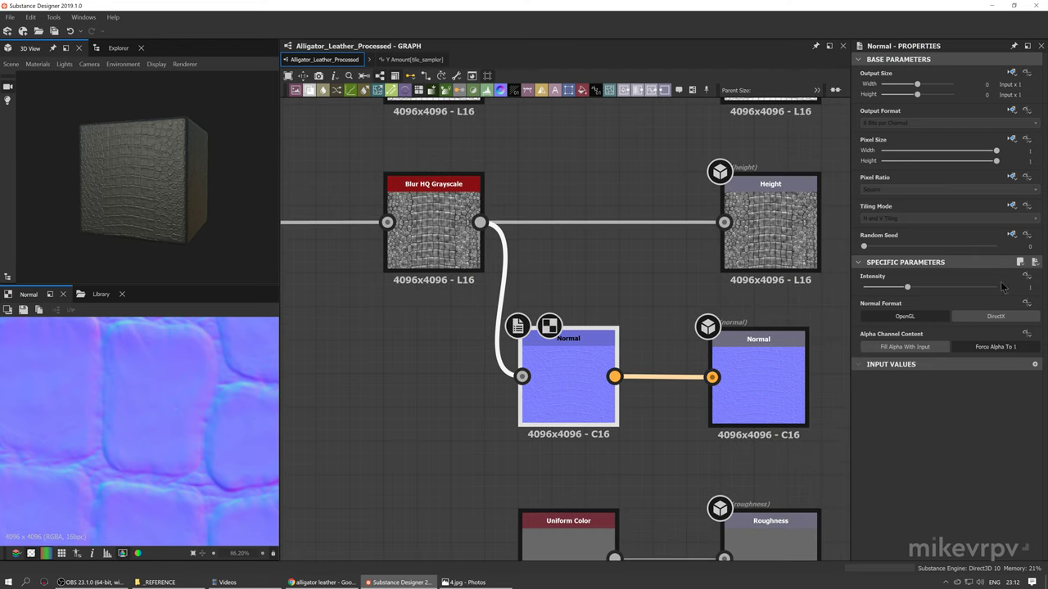
{"action": "left_click", "coordinate": [580, 280]}
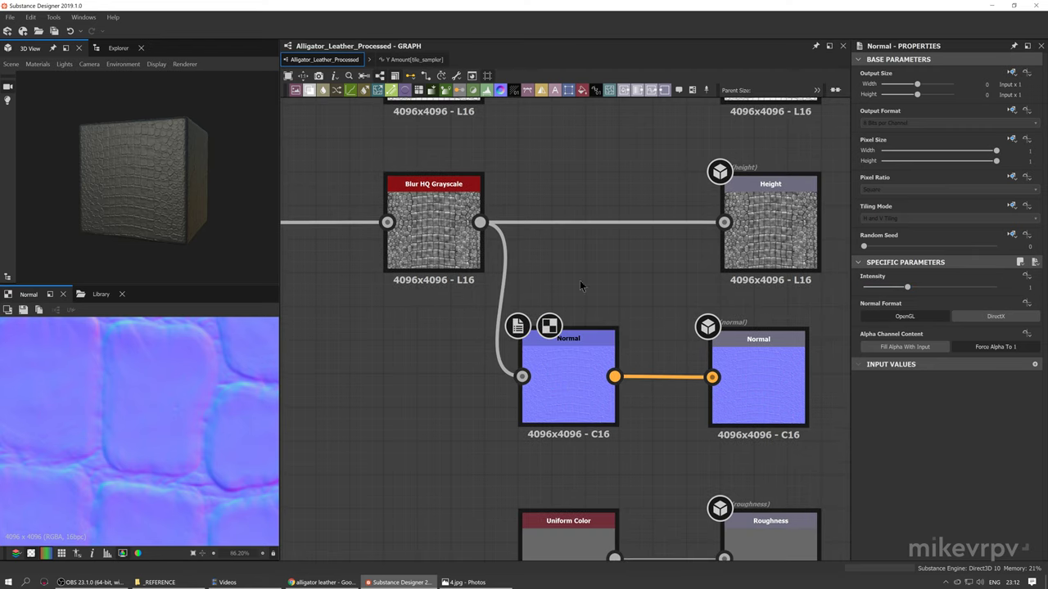
Examine the finished height and normal detail across the leather surface in 3D, both up close and from farther away
{"action": "scroll", "coordinate": [81, 179], "scroll_direction": "up", "scroll_amount": 6}
{"action": "scroll", "coordinate": [99, 171], "scroll_direction": "up", "scroll_amount": 5}
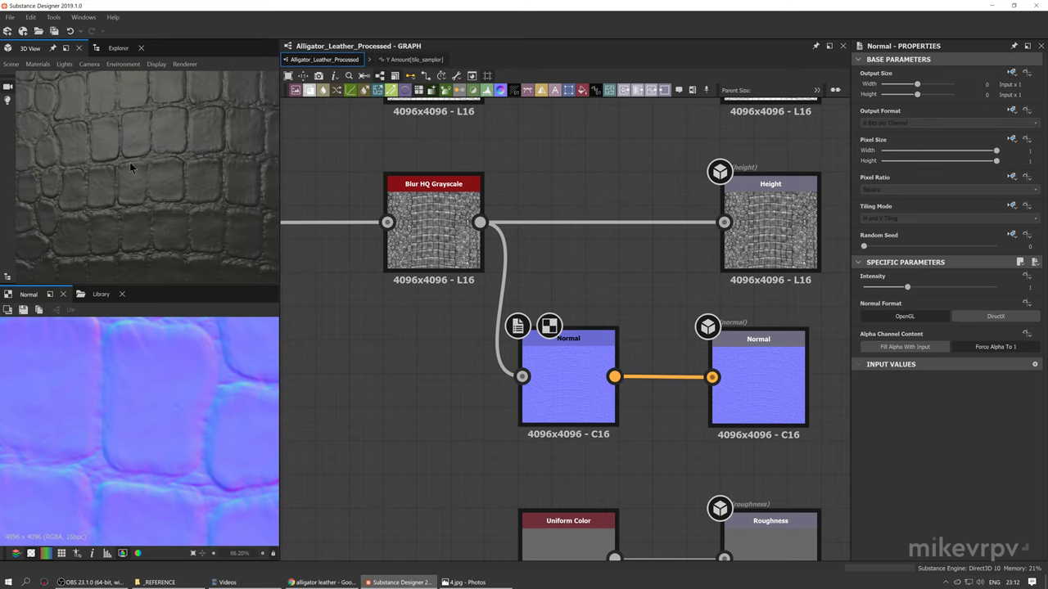
{"action": "scroll", "coordinate": [130, 162], "scroll_direction": "down", "scroll_amount": 4}
{"action": "left_click_drag", "start_coordinate": [143, 161], "coordinate": [141, 191]}
{"action": "scroll", "coordinate": [143, 190], "scroll_direction": "down", "scroll_amount": 3}
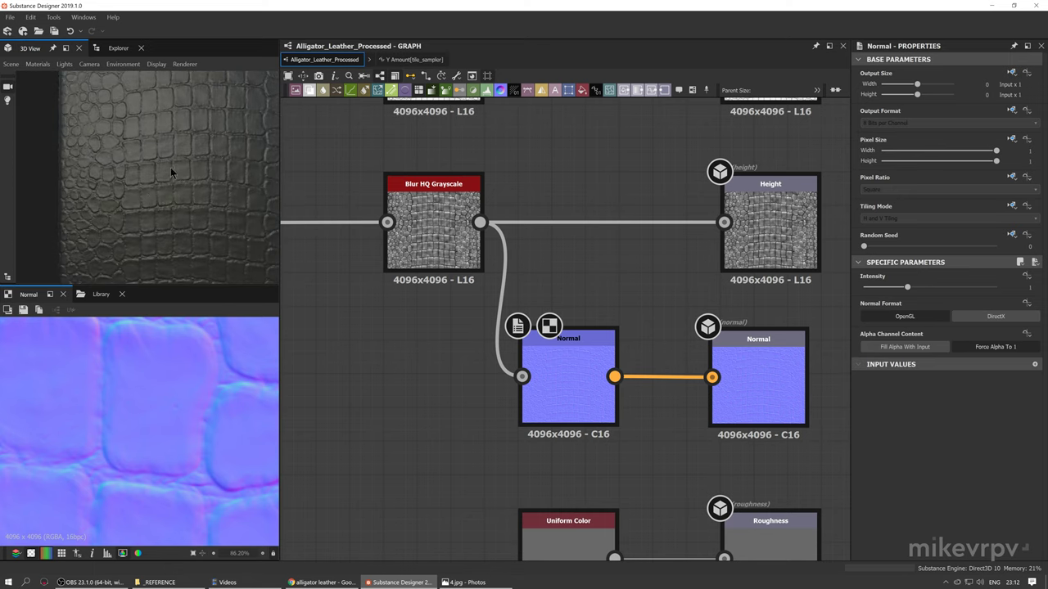
{"action": "left_click_drag", "start_coordinate": [170, 167], "coordinate": [157, 159]}
{"action": "scroll", "coordinate": [149, 159], "scroll_direction": "down", "scroll_amount": 3}
{"action": "scroll", "coordinate": [150, 160], "scroll_direction": "up", "scroll_amount": 5}
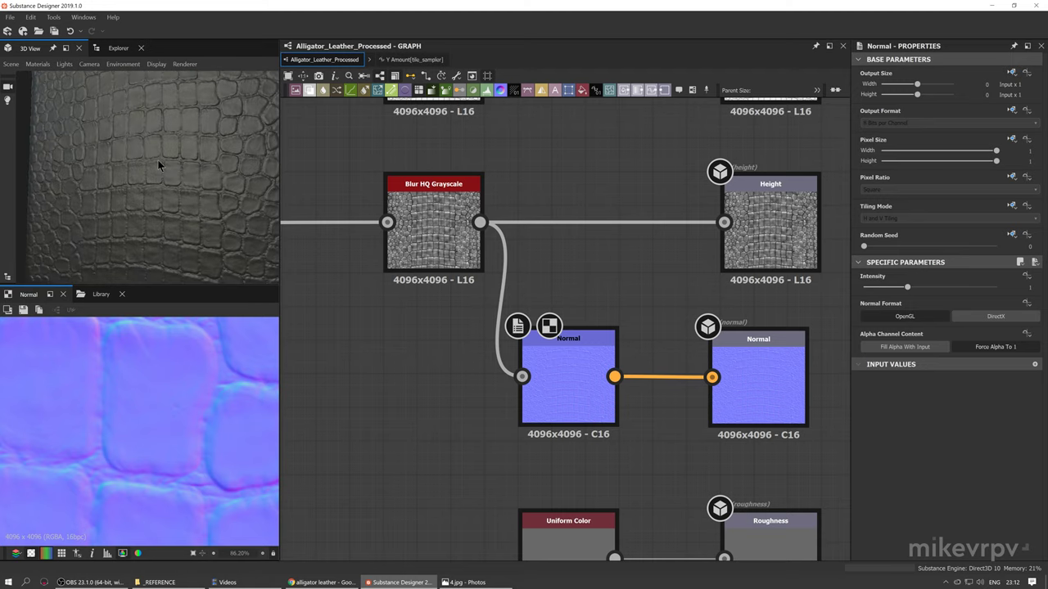
{"action": "scroll", "coordinate": [175, 188], "scroll_direction": "down", "scroll_amount": 3}
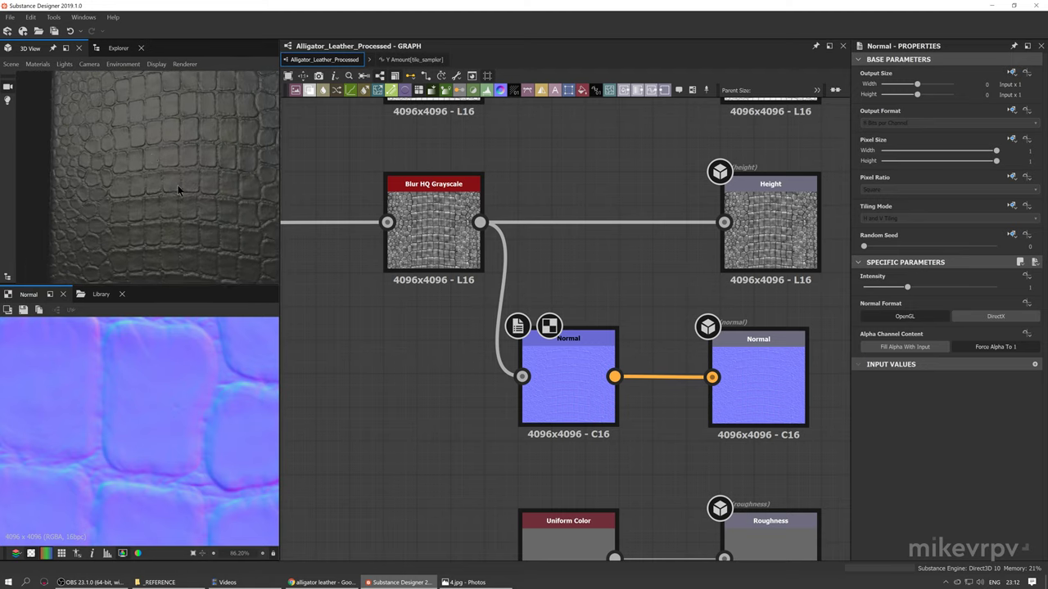
{"action": "scroll", "coordinate": [426, 331], "scroll_direction": "down", "scroll_amount": 4}
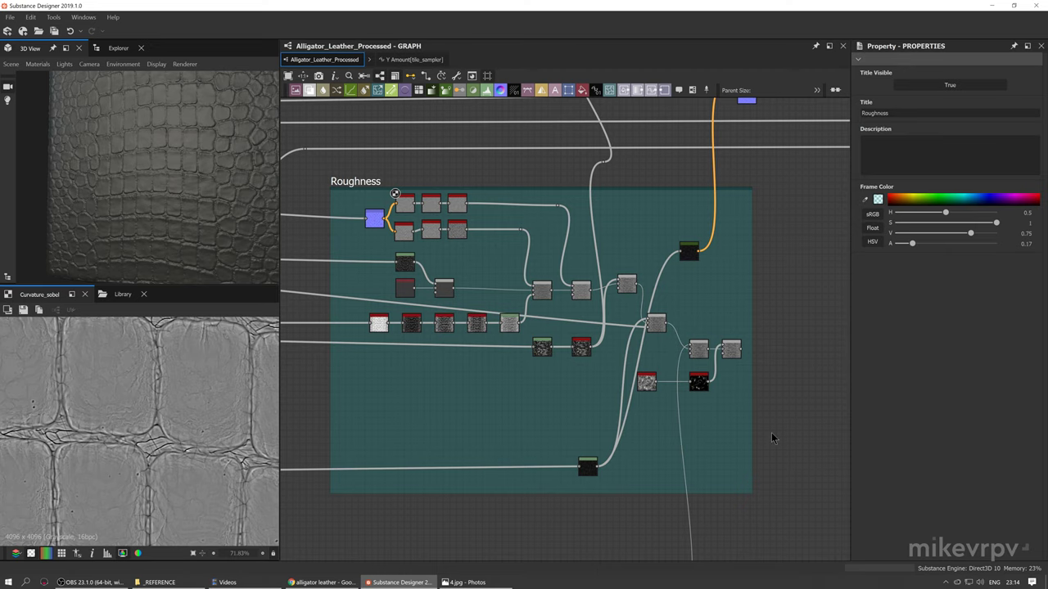
Preview the Levels scale mask feeding the Roughness frame and the first Blur HQ Grayscale node after it
{"action": "middle_click_drag", "start_coordinate": [444, 356], "coordinate": [518, 350]}
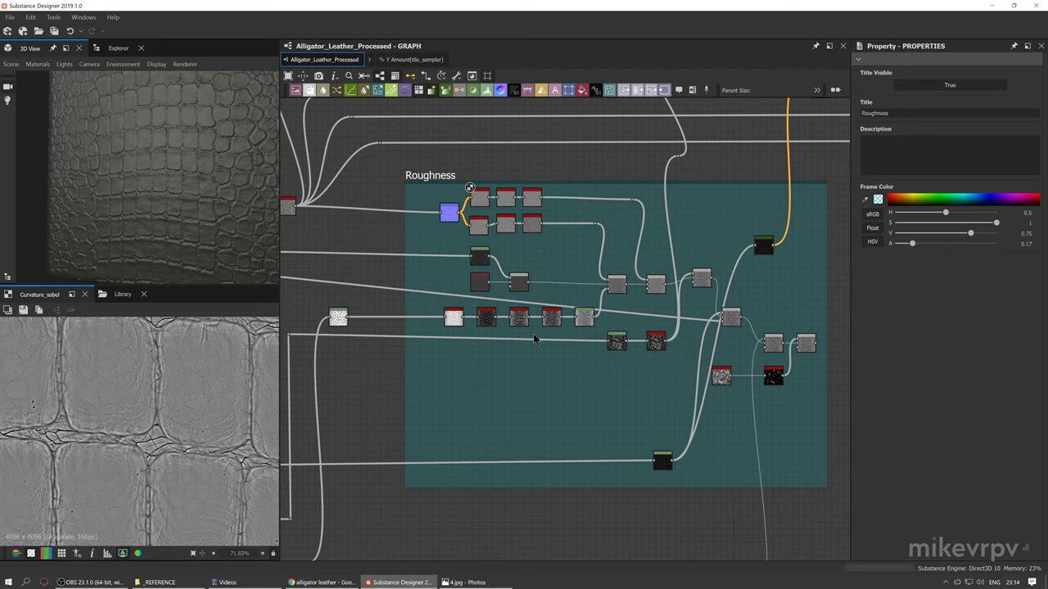
{"action": "scroll", "coordinate": [342, 315], "scroll_direction": "up", "scroll_amount": 5}
{"action": "double_click", "coordinate": [340, 327]}
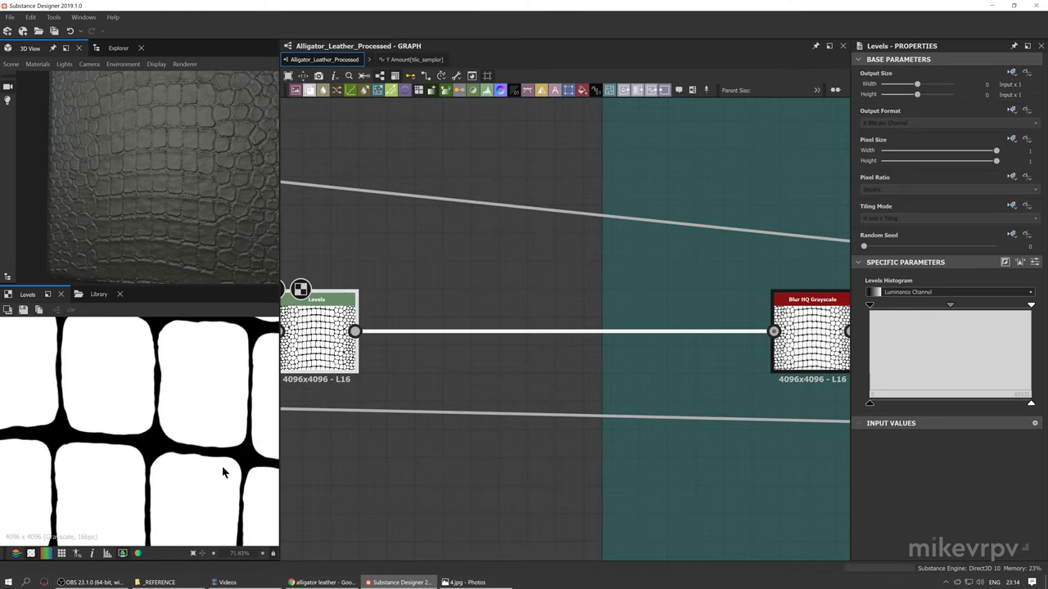
{"action": "middle_click_drag", "start_coordinate": [570, 403], "coordinate": [362, 394]}
{"action": "double_click", "coordinate": [597, 344]}
{"action": "middle_click_drag", "start_coordinate": [719, 375], "coordinate": [554, 385]}
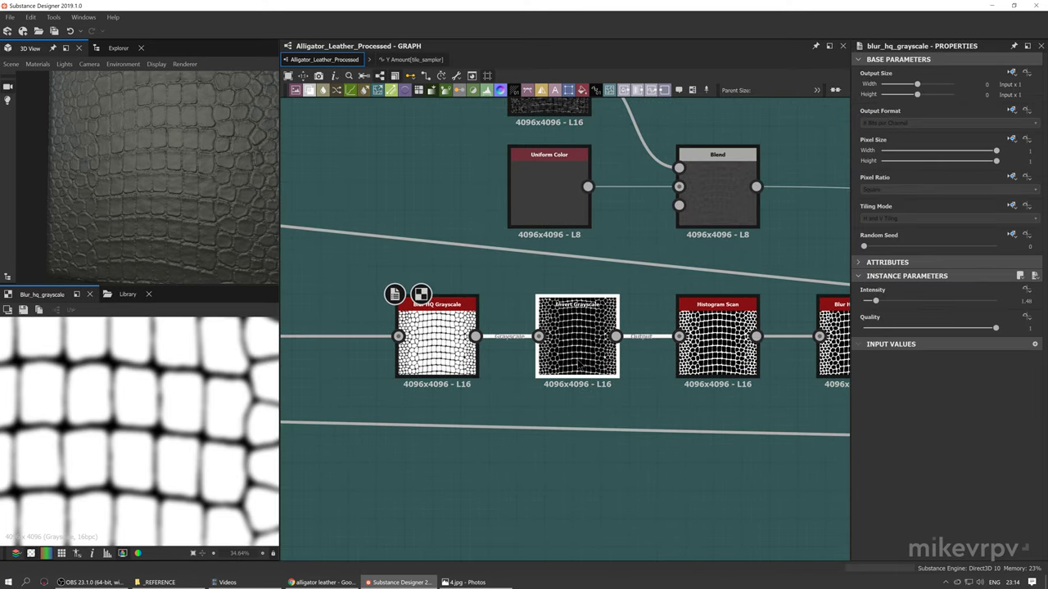
Preview the Invert Grayscale, Histogram Scan, second Blur HQ Grayscale and Levels nodes that form the roughness gap mask
{"action": "double_click", "coordinate": [575, 344]}
{"action": "middle_click_drag", "start_coordinate": [708, 347], "coordinate": [467, 360]}
{"action": "double_click", "coordinate": [467, 360]}
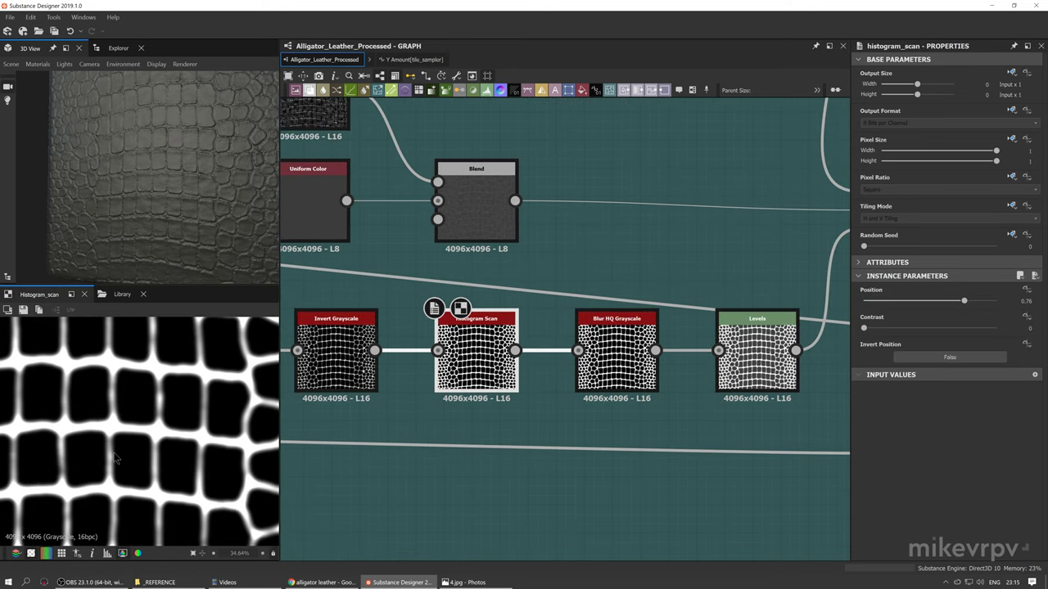
{"action": "double_click", "coordinate": [616, 360]}
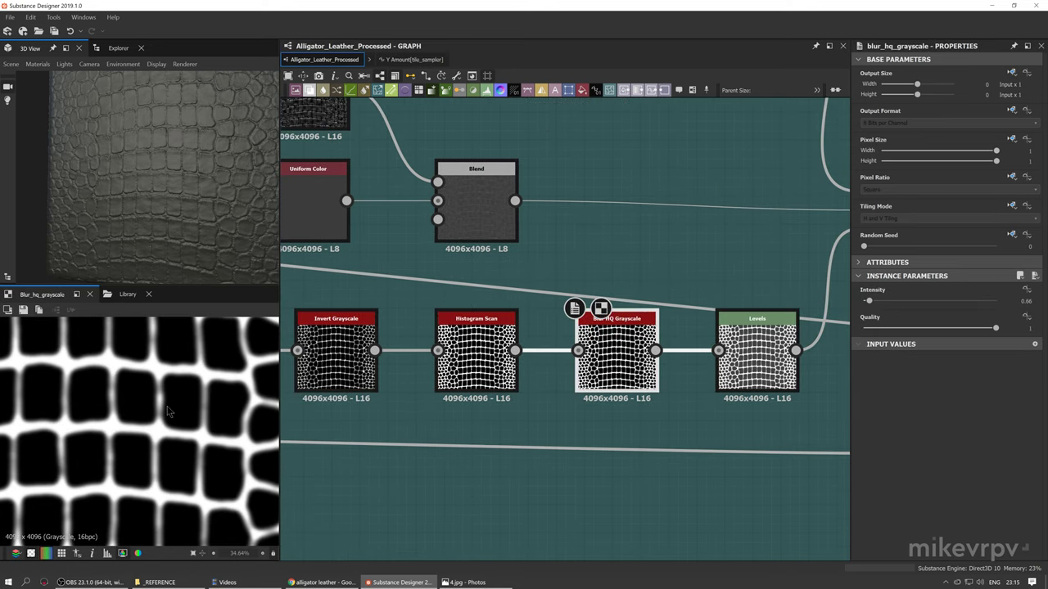
{"action": "double_click", "coordinate": [751, 364]}
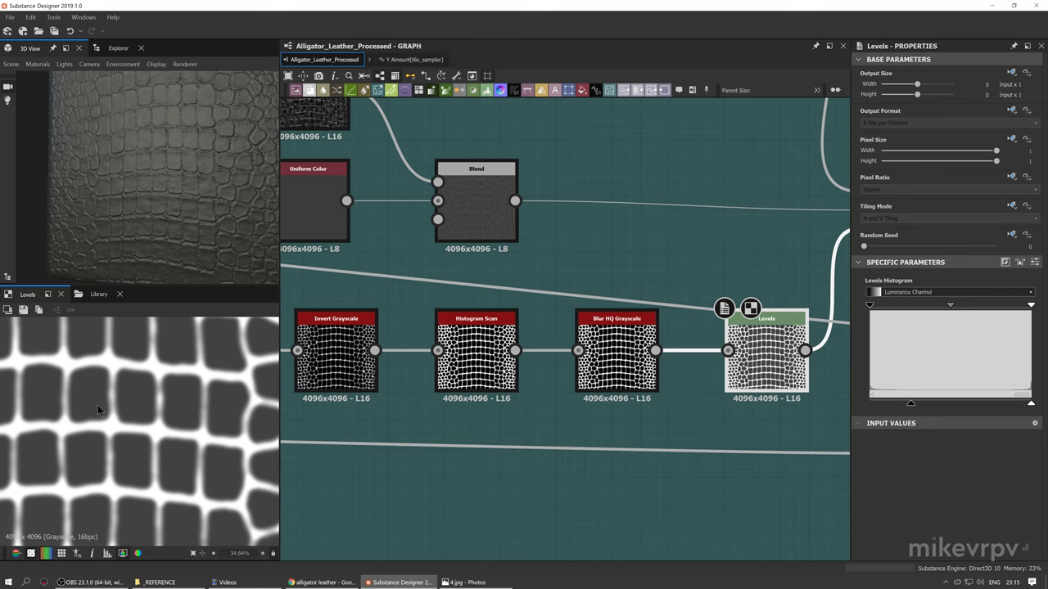
{"action": "scroll", "coordinate": [99, 407], "scroll_direction": "down", "scroll_amount": 3}
{"action": "middle_click_drag", "start_coordinate": [624, 368], "coordinate": [386, 407]}
{"action": "middle_click_drag", "start_coordinate": [463, 393], "coordinate": [586, 394]}
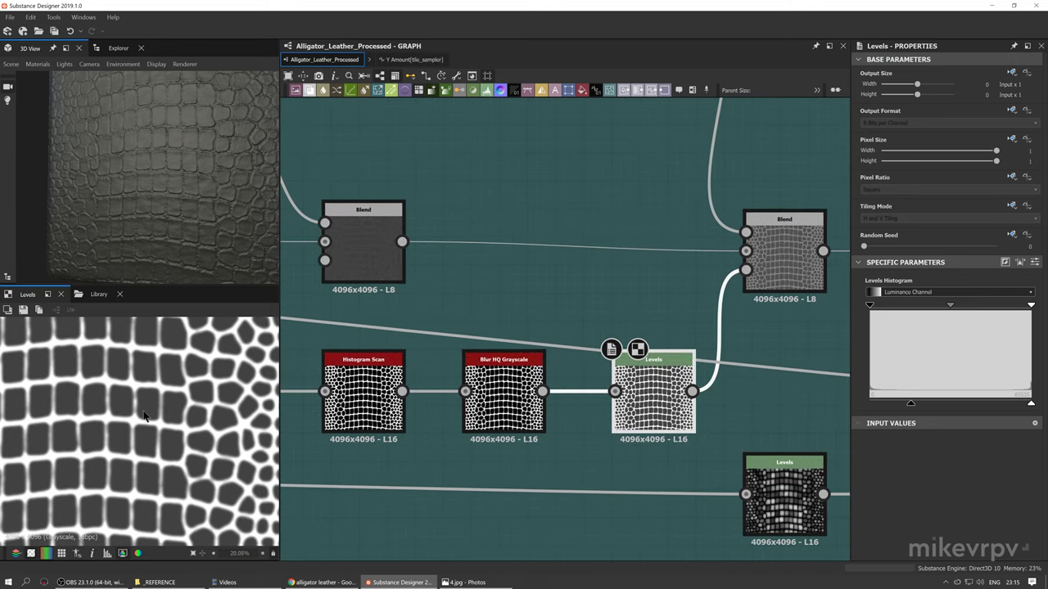
Preview the Levels node that is blended over the Uniform Color in the Roughness frame
{"action": "middle_click_drag", "start_coordinate": [491, 369], "coordinate": [560, 450]}
{"action": "scroll", "coordinate": [612, 383], "scroll_direction": "down", "scroll_amount": 2}
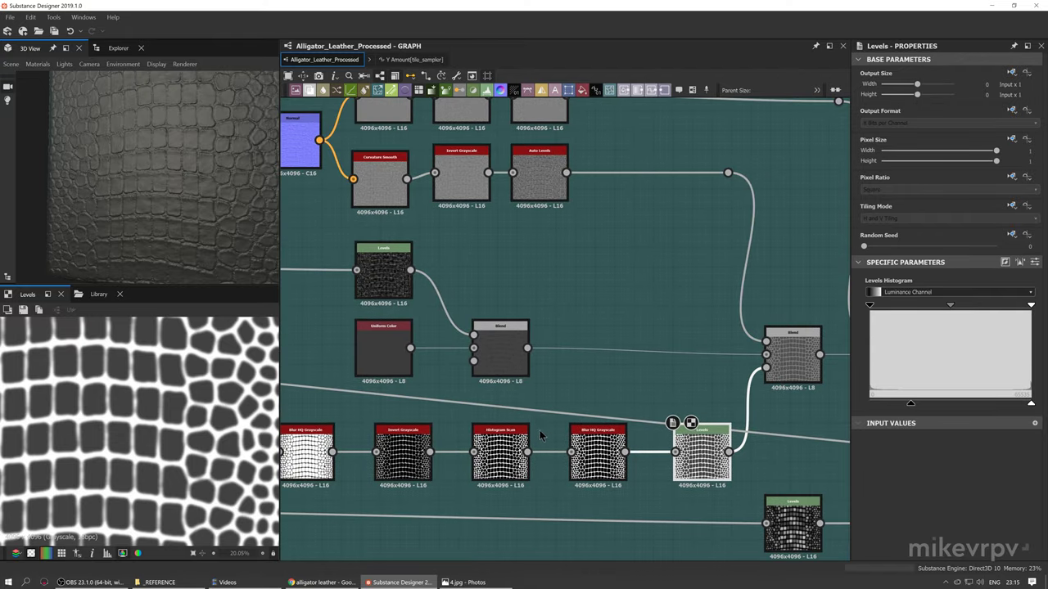
{"action": "middle_click_drag", "start_coordinate": [622, 395], "coordinate": [631, 390]}
{"action": "scroll", "coordinate": [547, 391], "scroll_direction": "down", "scroll_amount": 1}
{"action": "middle_click_drag", "start_coordinate": [493, 392], "coordinate": [574, 385]}
{"action": "scroll", "coordinate": [546, 309], "scroll_direction": "up", "scroll_amount": 3}
{"action": "left_click", "coordinate": [536, 302]}
{"action": "double_click", "coordinate": [535, 301]}
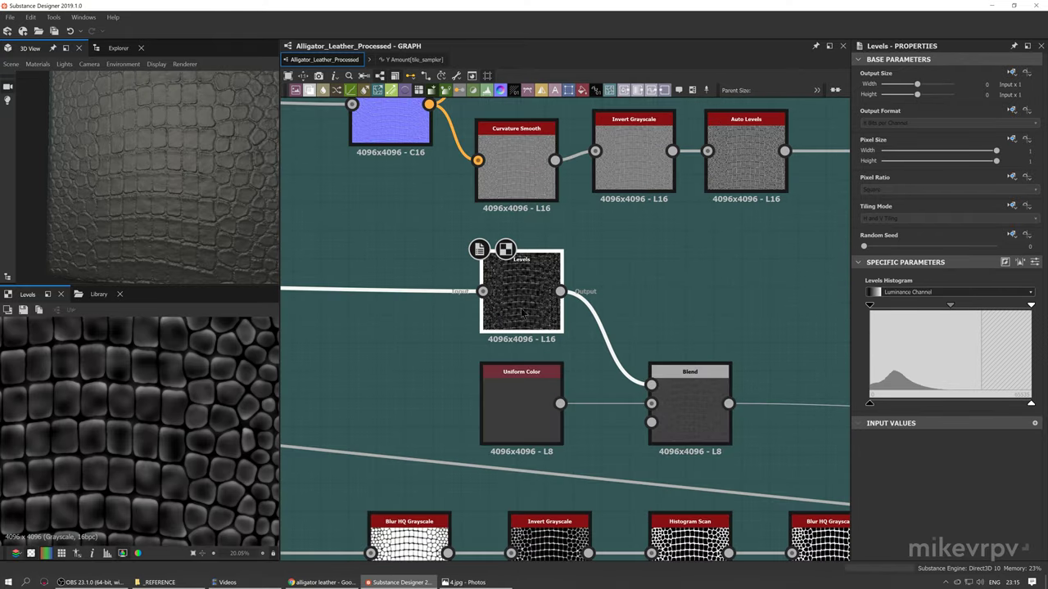
Trace that Levels node's input back to the Basic Scales Volume frame and examine its scale gradients in the 2D preview
{"action": "scroll", "coordinate": [536, 302], "scroll_direction": "down", "scroll_amount": 4}
{"action": "middle_click_drag", "start_coordinate": [535, 303], "coordinate": [710, 374]}
{"action": "middle_click_drag", "start_coordinate": [446, 370], "coordinate": [583, 266]}
{"action": "scroll", "coordinate": [584, 271], "scroll_direction": "down", "scroll_amount": 3}
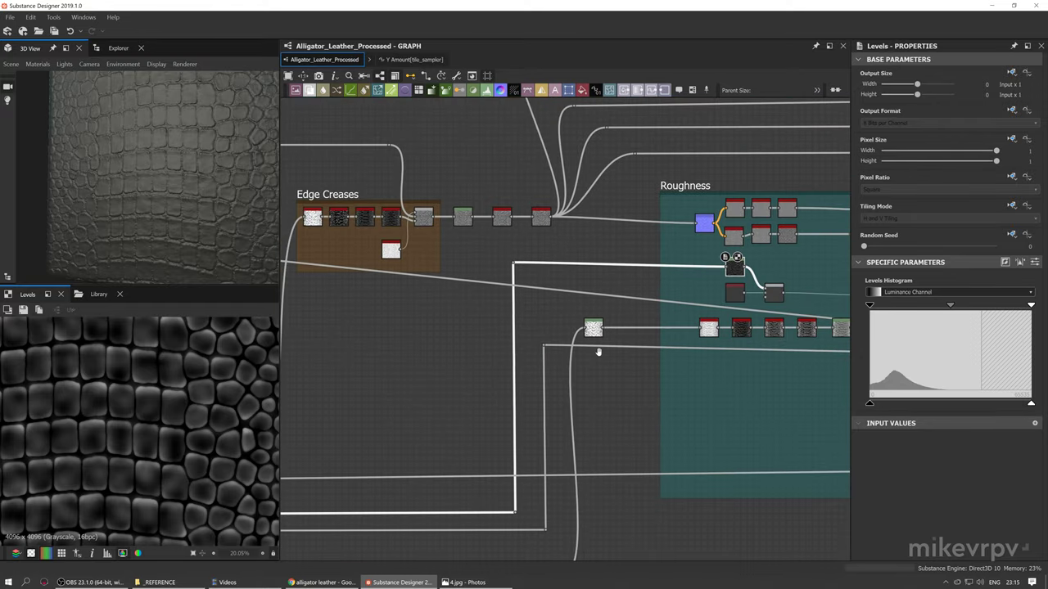
{"action": "middle_click_drag", "start_coordinate": [535, 410], "coordinate": [843, 369]}
{"action": "middle_click_drag", "start_coordinate": [306, 341], "coordinate": [802, 391]}
{"action": "middle_click_drag", "start_coordinate": [330, 329], "coordinate": [740, 322]}
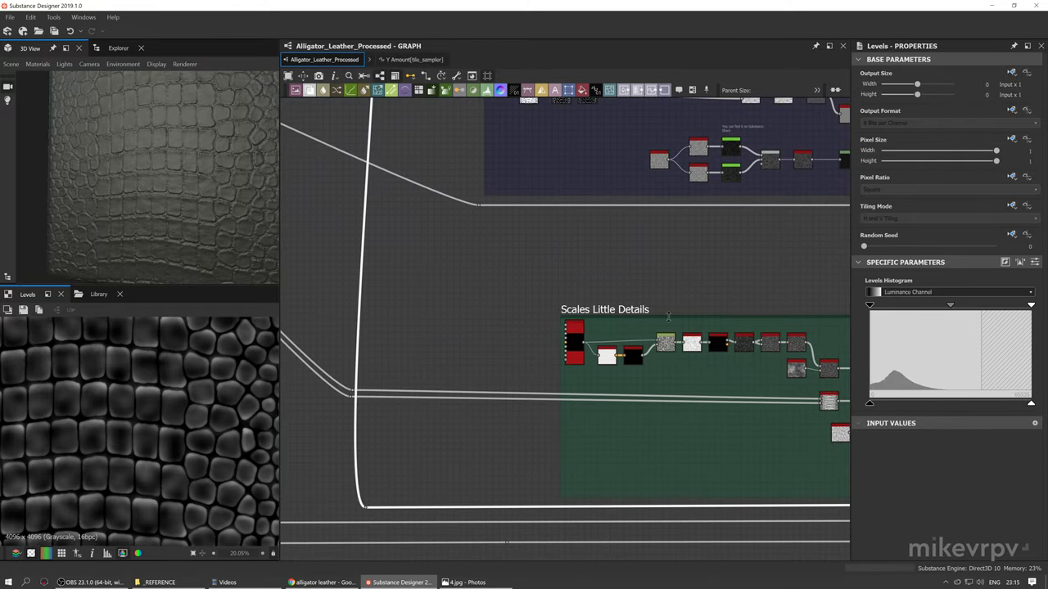
{"action": "middle_click_drag", "start_coordinate": [582, 232], "coordinate": [613, 381]}
{"action": "scroll", "coordinate": [612, 382], "scroll_direction": "down", "scroll_amount": 3}
{"action": "middle_click_drag", "start_coordinate": [568, 352], "coordinate": [557, 447]}
{"action": "middle_click_drag", "start_coordinate": [484, 201], "coordinate": [680, 229]}
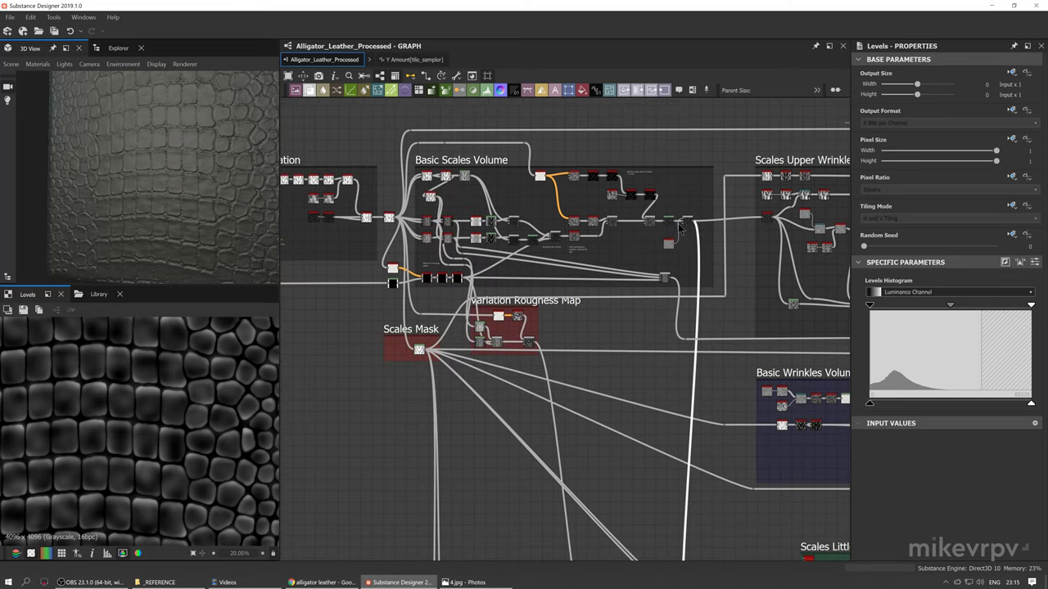
{"action": "scroll", "coordinate": [230, 389], "scroll_direction": "up", "scroll_amount": 5}
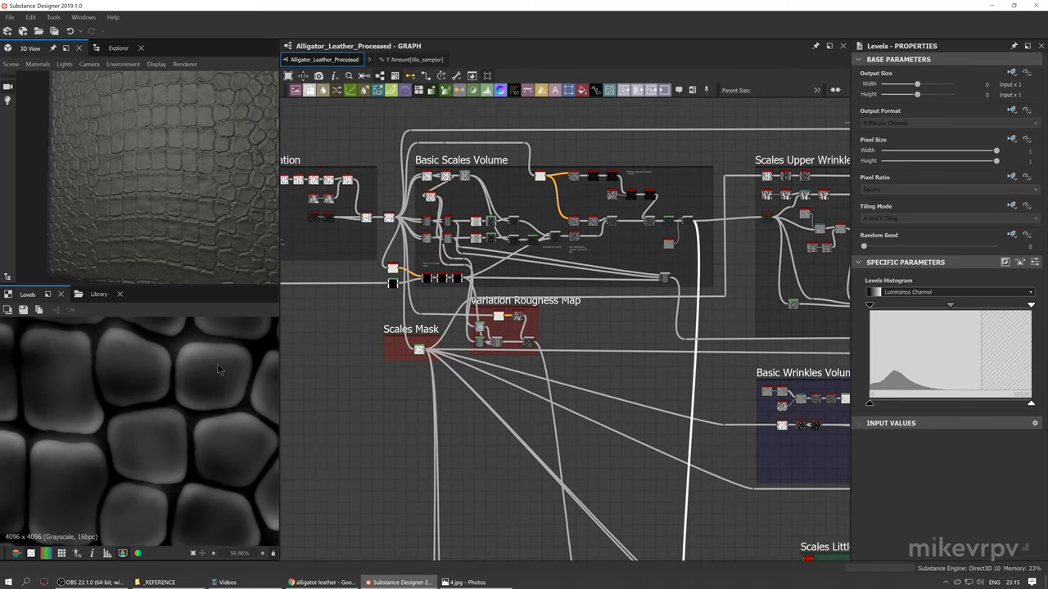
{"action": "scroll", "coordinate": [187, 387], "scroll_direction": "up", "scroll_amount": 2}
{"action": "scroll", "coordinate": [199, 368], "scroll_direction": "down", "scroll_amount": 2}
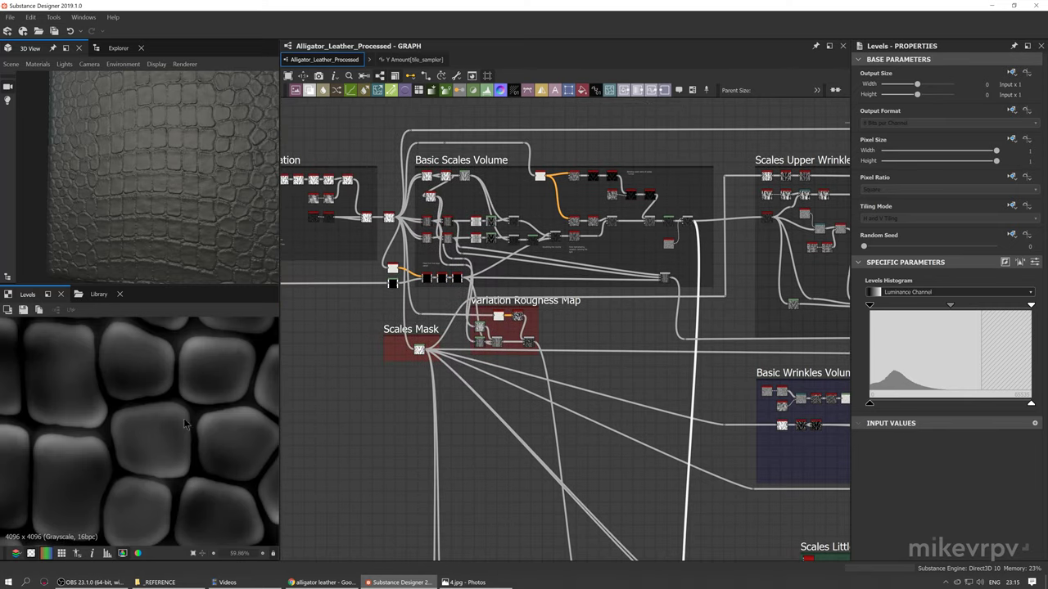
Return to the Roughness frame, line up the Uniform Color node beneath the Levels node and preview it
{"action": "key", "text": "f"}
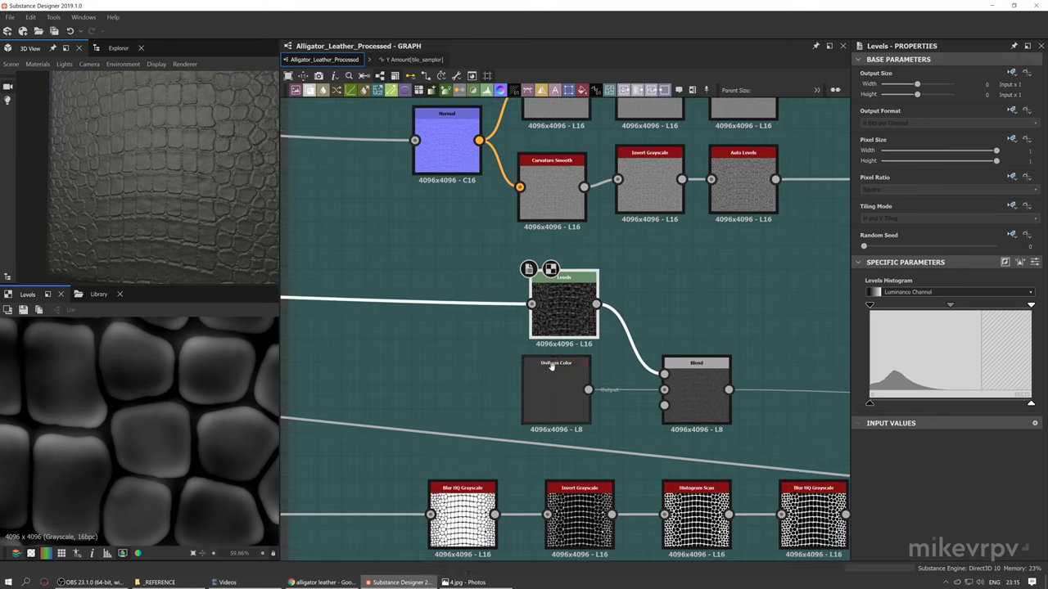
{"action": "middle_click_drag", "start_coordinate": [551, 366], "coordinate": [522, 371]}
{"action": "left_click_drag", "start_coordinate": [515, 387], "coordinate": [523, 395]}
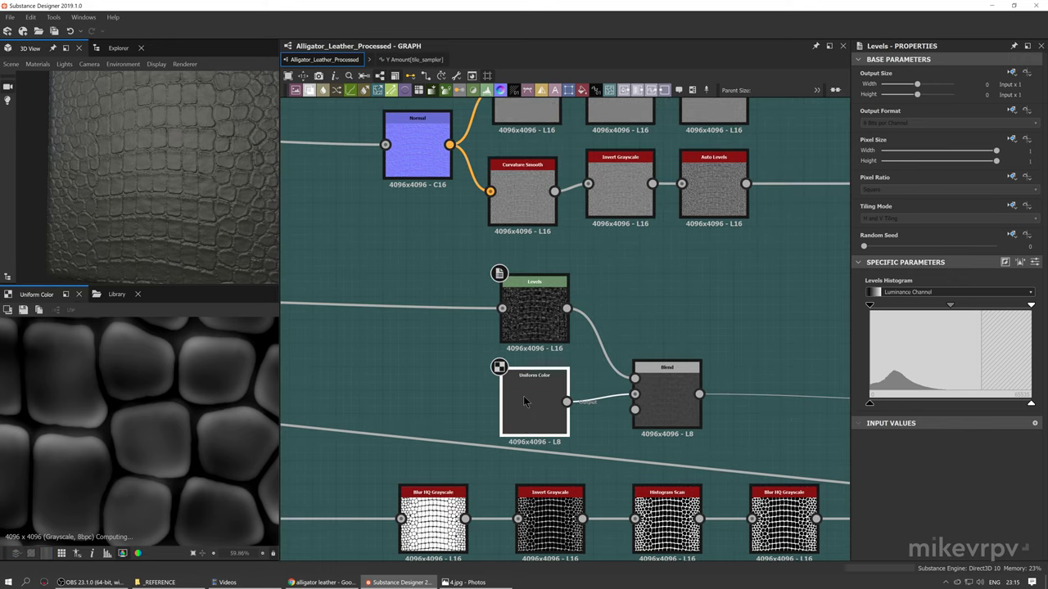
{"action": "middle_click_drag", "start_coordinate": [559, 385], "coordinate": [522, 351]}
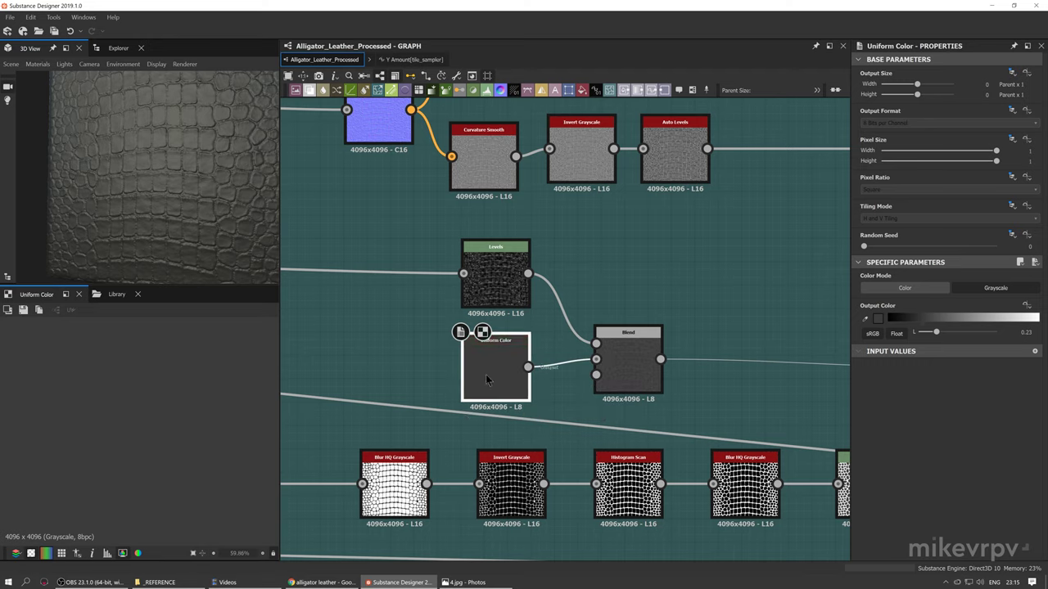
{"action": "middle_click_drag", "start_coordinate": [485, 374], "coordinate": [555, 342]}
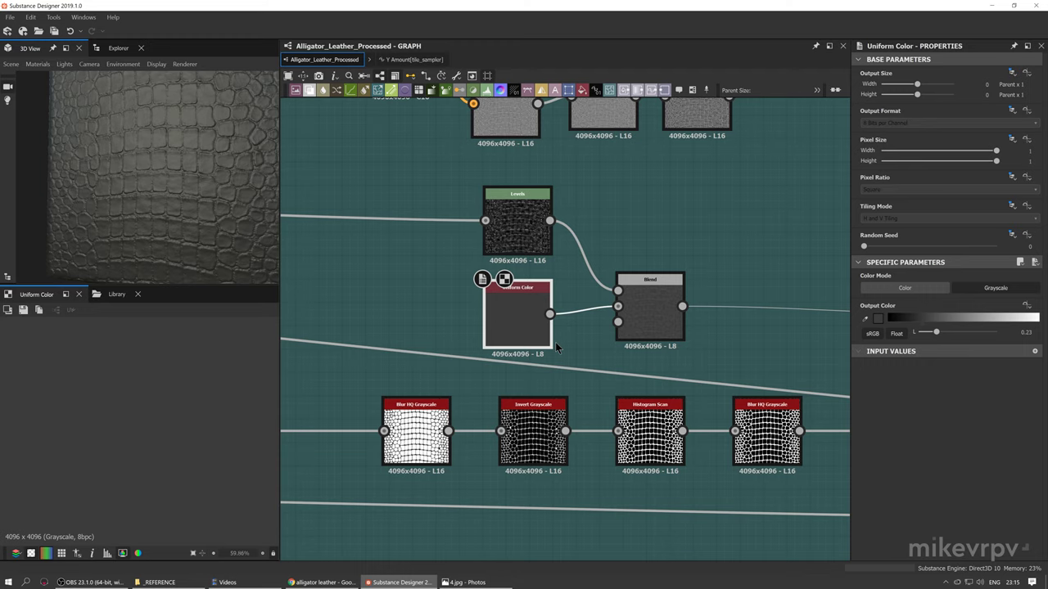
Preview the Blend node that adds the Levels volume over the Uniform Color and examine its settings and scale pattern
{"action": "left_click", "coordinate": [662, 312]}
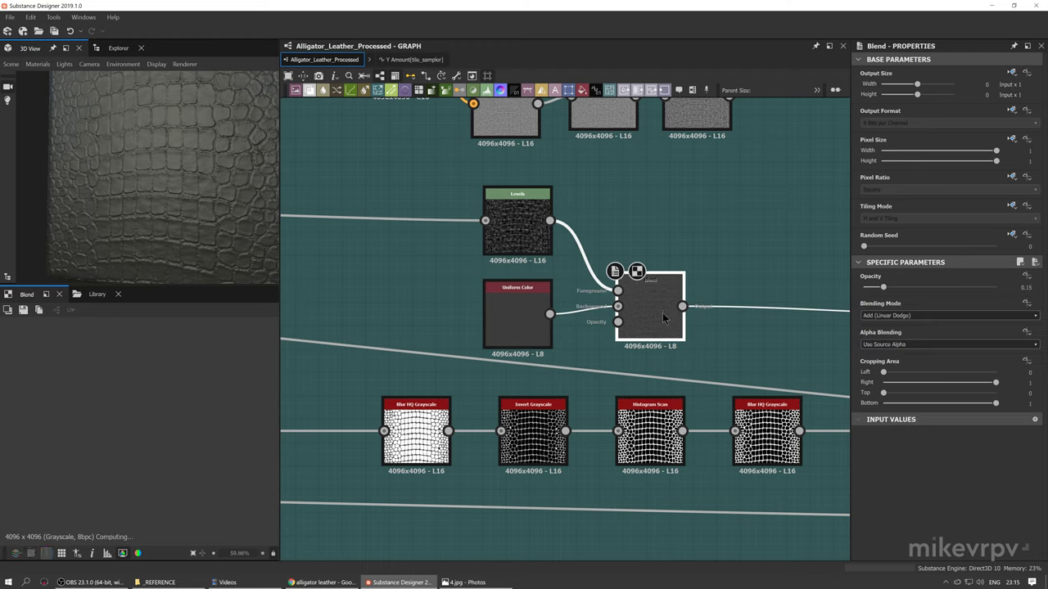
{"action": "left_click_drag", "start_coordinate": [641, 324], "coordinate": [638, 321]}
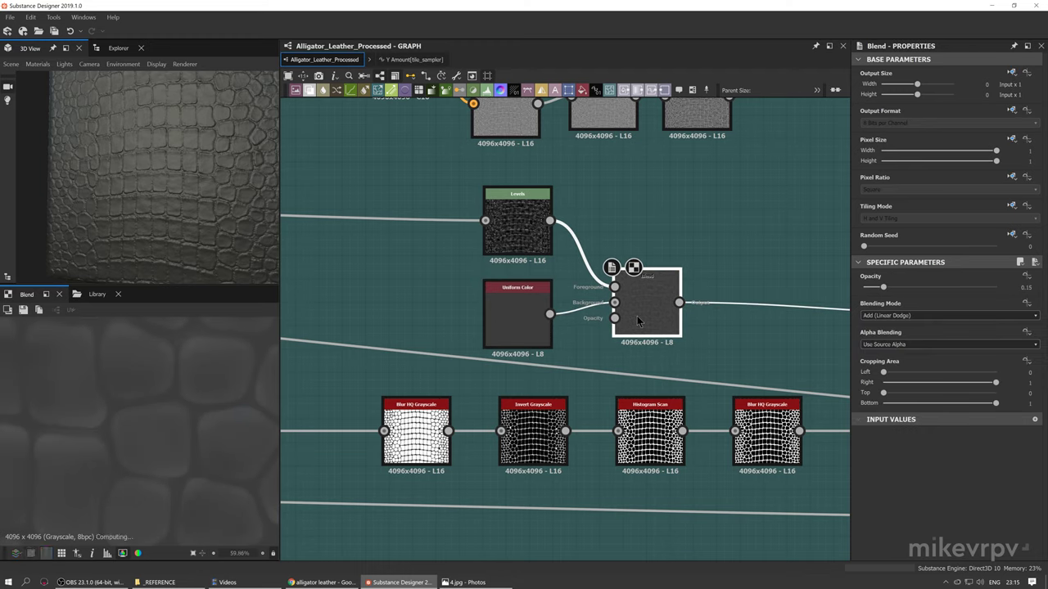
{"action": "middle_click_drag", "start_coordinate": [527, 339], "coordinate": [513, 339]}
{"action": "scroll", "coordinate": [123, 418], "scroll_direction": "down", "scroll_amount": 2}
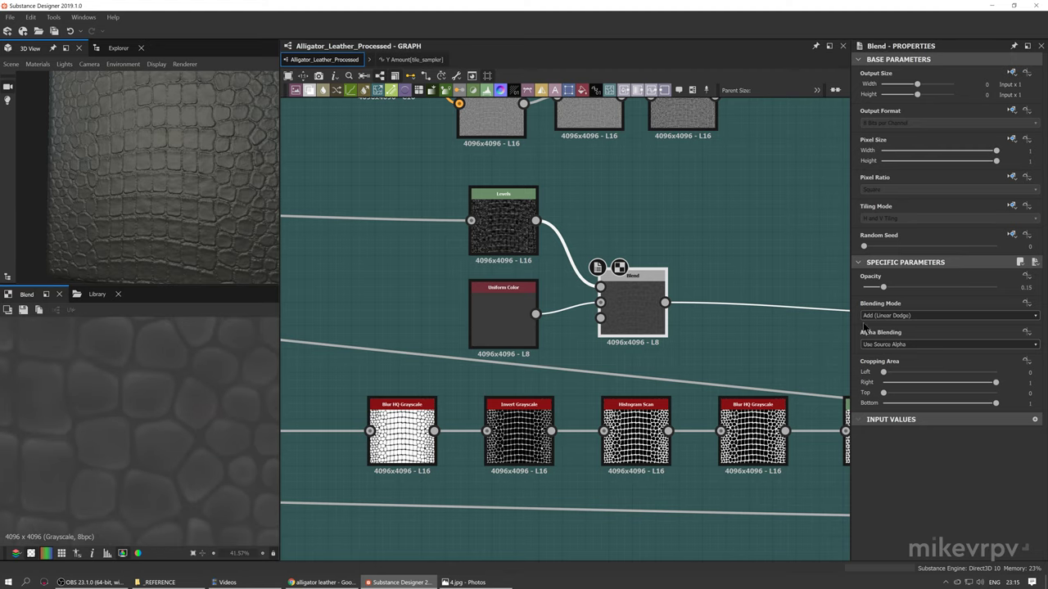
{"action": "scroll", "coordinate": [264, 354], "scroll_direction": "down", "scroll_amount": 3}
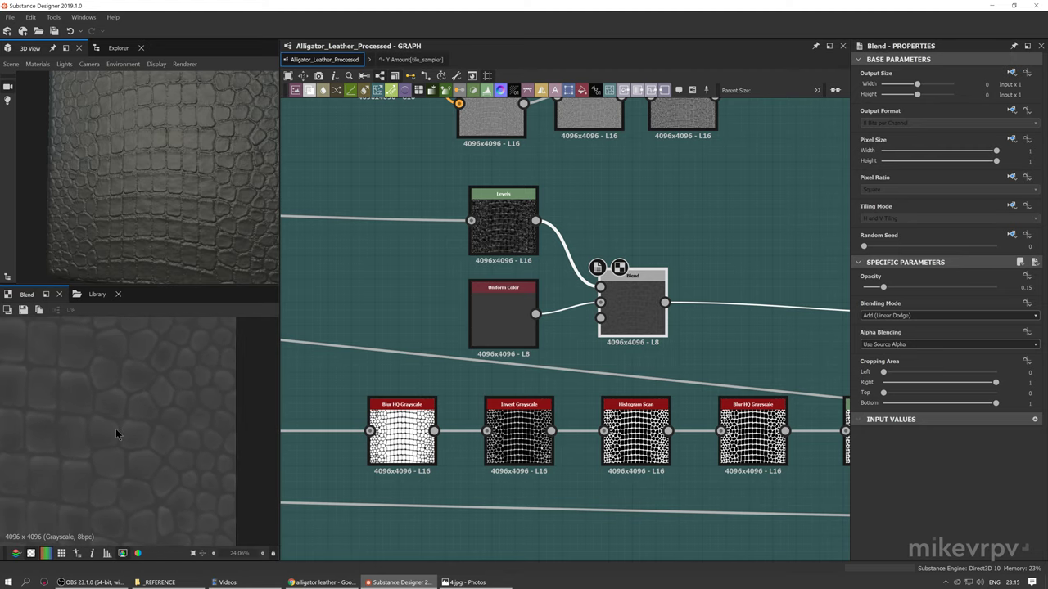
Compare the Levels volume with its Blend over the Uniform Color, examining the blended scales at different magnifications
{"action": "double_click", "coordinate": [504, 238]}
{"action": "double_click", "coordinate": [650, 302]}
{"action": "scroll", "coordinate": [149, 399], "scroll_direction": "down", "scroll_amount": 2}
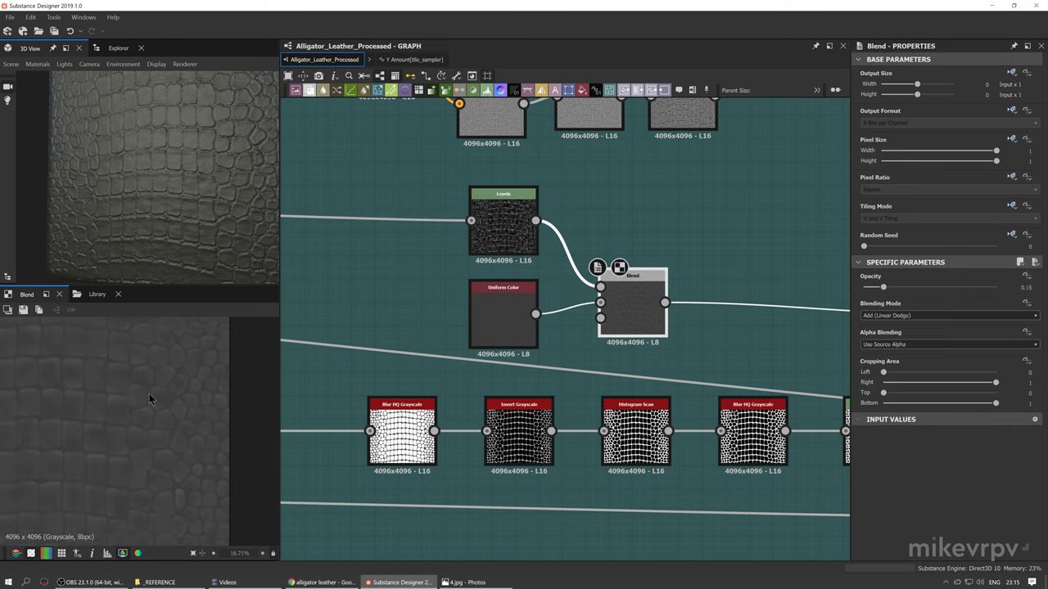
{"action": "scroll", "coordinate": [149, 399], "scroll_direction": "up", "scroll_amount": 5}
{"action": "middle_click_drag", "start_coordinate": [563, 344], "coordinate": [496, 356]}
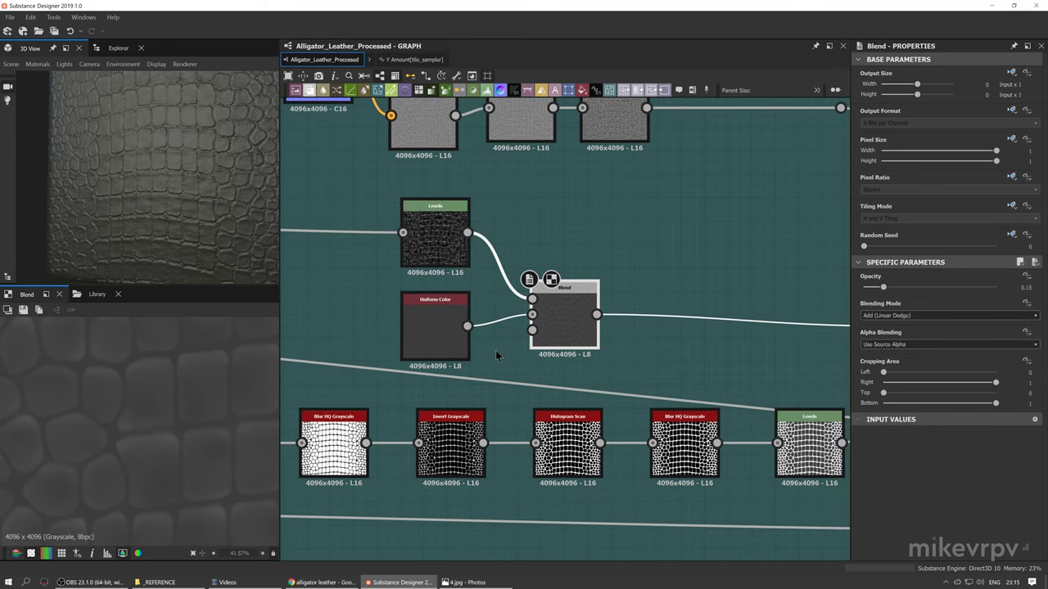
{"action": "scroll", "coordinate": [441, 357], "scroll_direction": "down", "scroll_amount": 3}
{"action": "left_click_drag", "start_coordinate": [479, 334], "coordinate": [486, 334]}
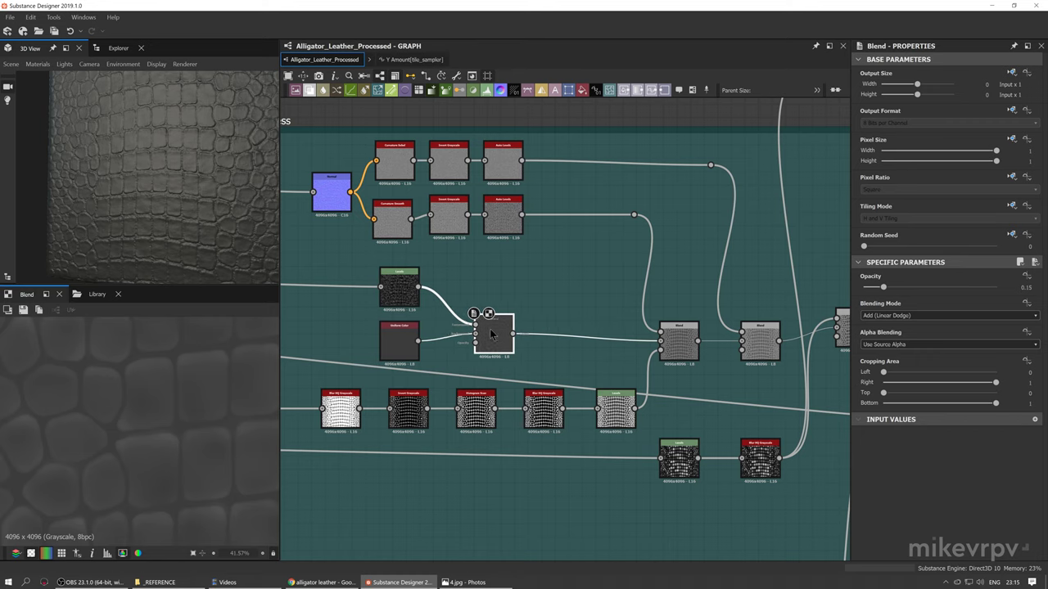
Display the Normal node that feeds the two curvature branches in the Roughness frame, along with its parameters
{"action": "middle_click_drag", "start_coordinate": [567, 333], "coordinate": [579, 349]}
{"action": "middle_click_drag", "start_coordinate": [448, 250], "coordinate": [481, 260]}
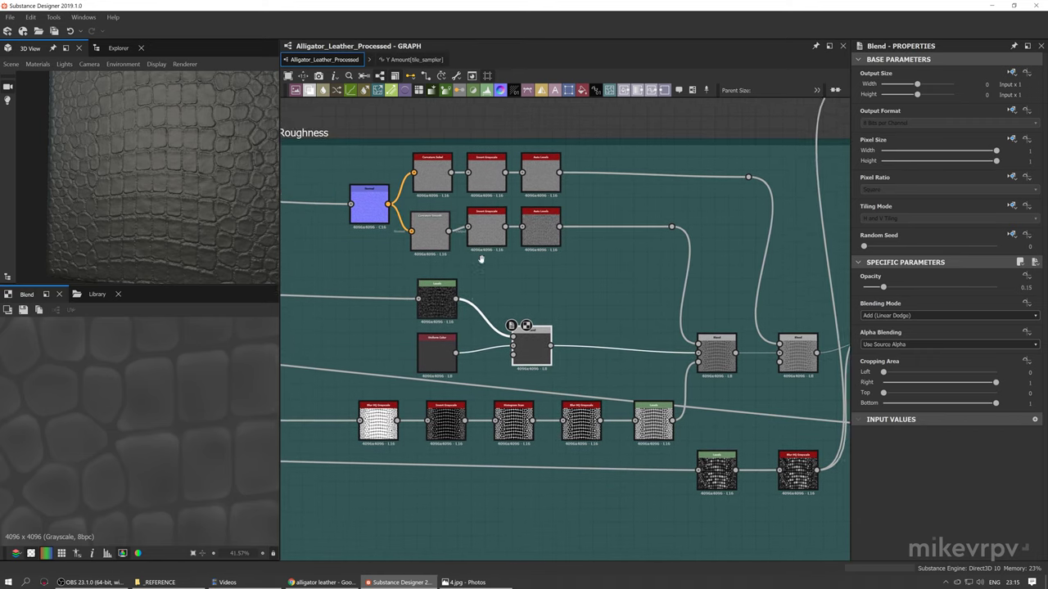
{"action": "scroll", "coordinate": [303, 187], "scroll_direction": "up", "scroll_amount": 3}
{"action": "left_click", "coordinate": [418, 214]}
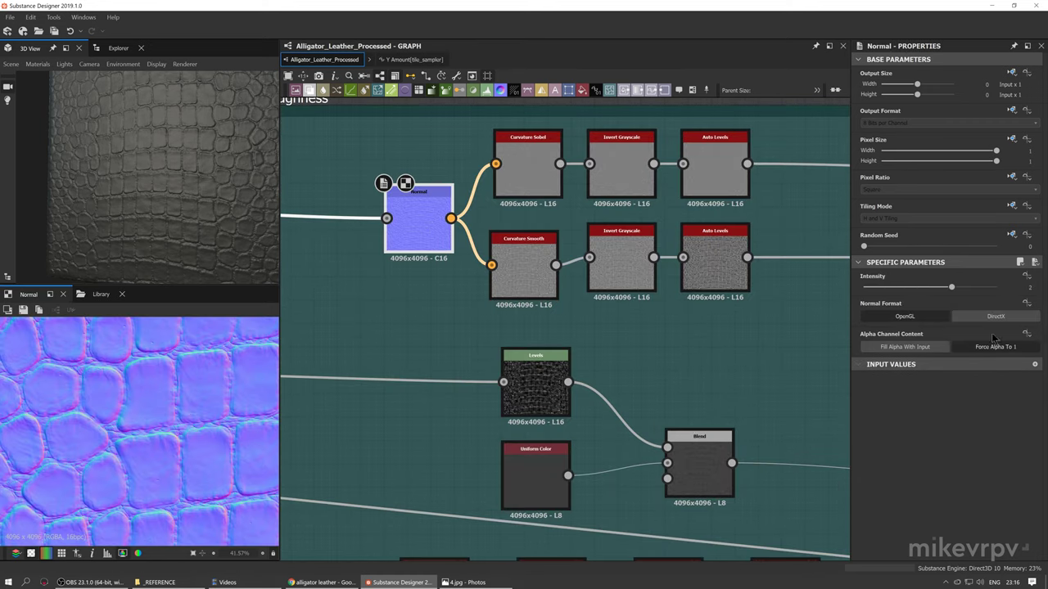
Line up the Curvature Sobel and Curvature Smooth nodes in one column beside the Normal node, previewing the Sobel output
{"action": "middle_click_drag", "start_coordinate": [551, 294], "coordinate": [502, 345]}
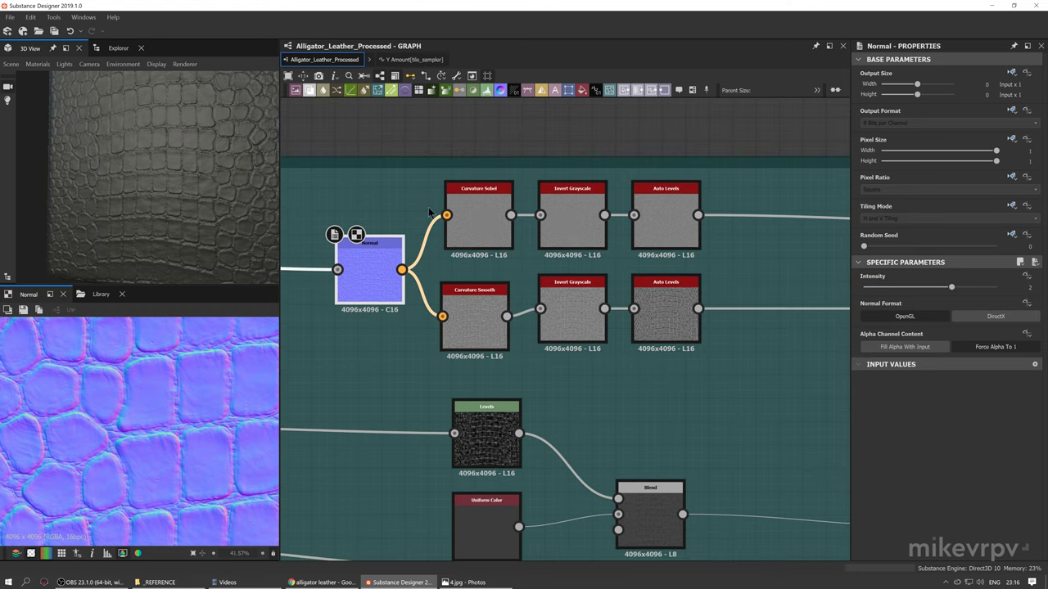
{"action": "left_click", "coordinate": [475, 219]}
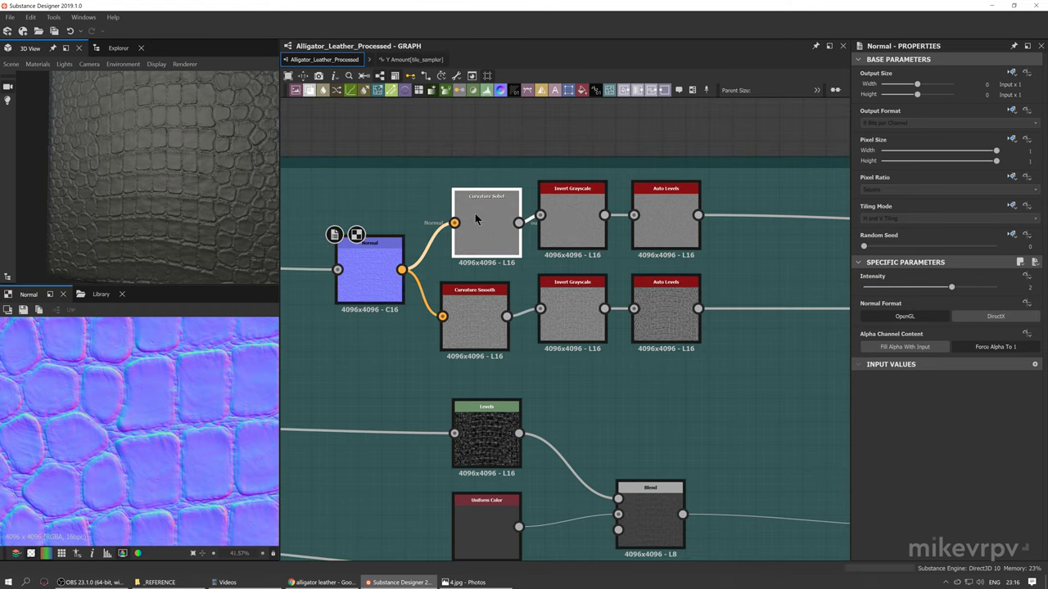
{"action": "mouse_move", "coordinate": [476, 219]}
{"action": "left_mouse_down"}
{"action": "mouse_move", "coordinate": [461, 216]}
{"action": "mouse_move", "coordinate": [488, 233]}
{"action": "left_mouse_up"}
{"action": "left_click", "coordinate": [484, 318]}
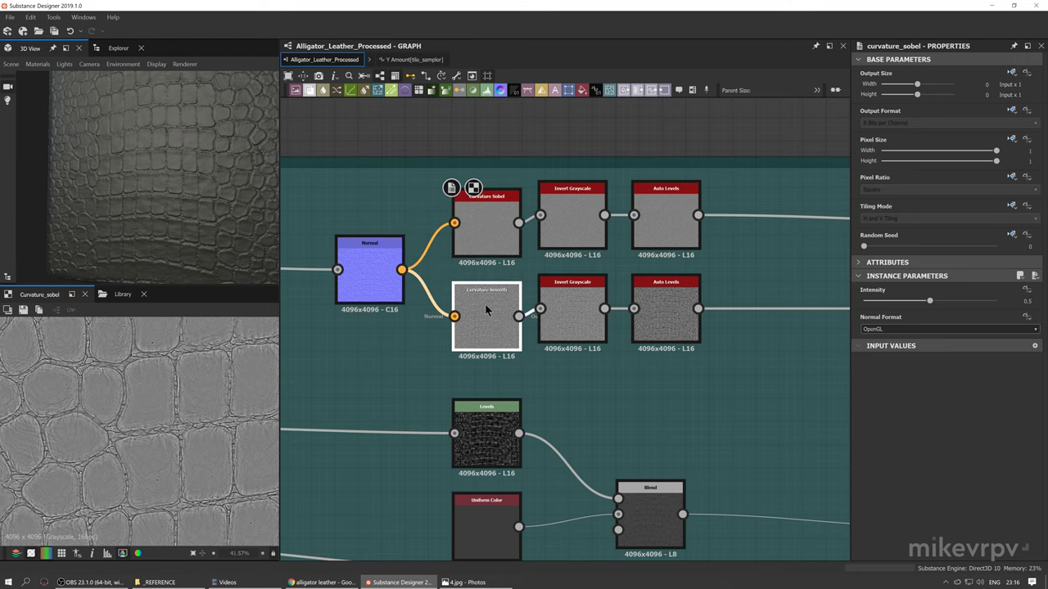
Align the Invert Grayscale and Auto Levels nodes of both branches in straight rows with their curvature nodes
{"action": "middle_click_drag", "start_coordinate": [531, 289], "coordinate": [420, 286]}
{"action": "left_click_drag", "start_coordinate": [442, 304], "coordinate": [450, 309]}
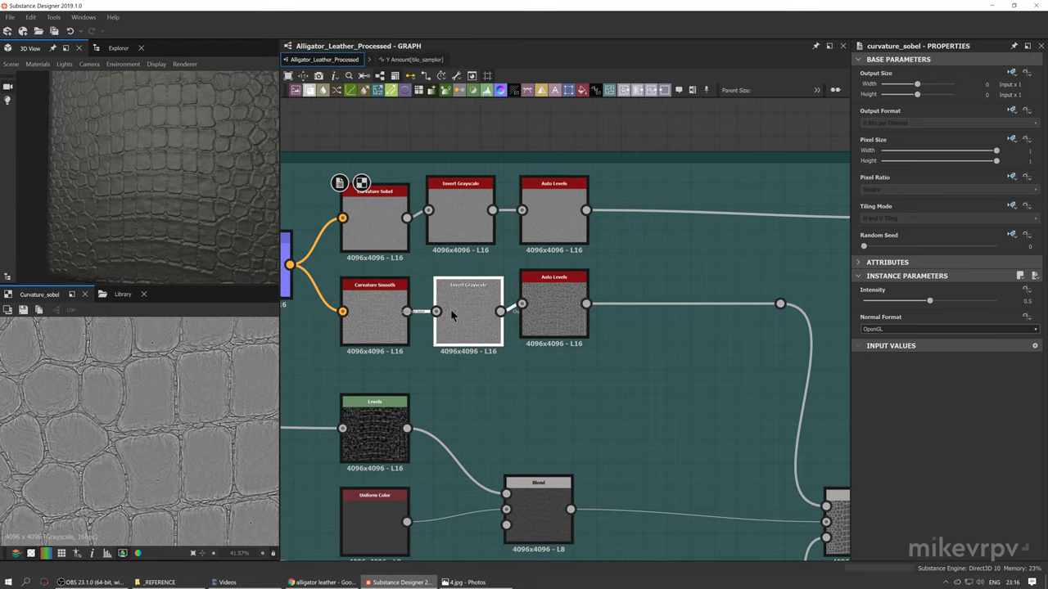
{"action": "left_click_drag", "start_coordinate": [461, 220], "coordinate": [540, 221]}
{"action": "left_click_drag", "start_coordinate": [542, 295], "coordinate": [550, 300]}
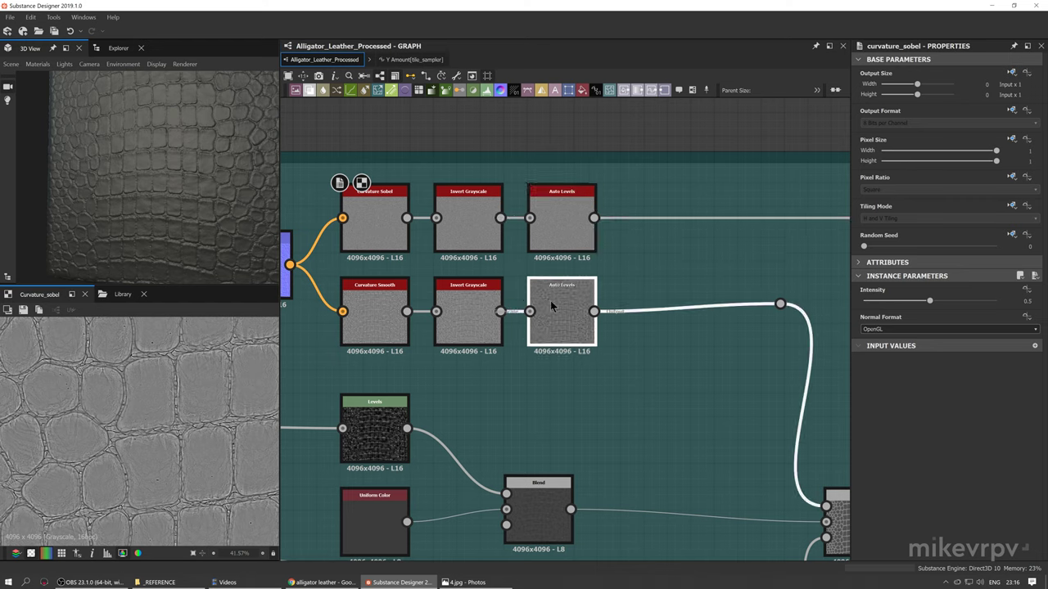
Compare the Invert Grayscale outputs of the Curvature Sobel and Curvature Smooth branches up close in the 2D view
{"action": "double_click", "coordinate": [460, 217]}
{"action": "scroll", "coordinate": [159, 386], "scroll_direction": "up", "scroll_amount": 3}
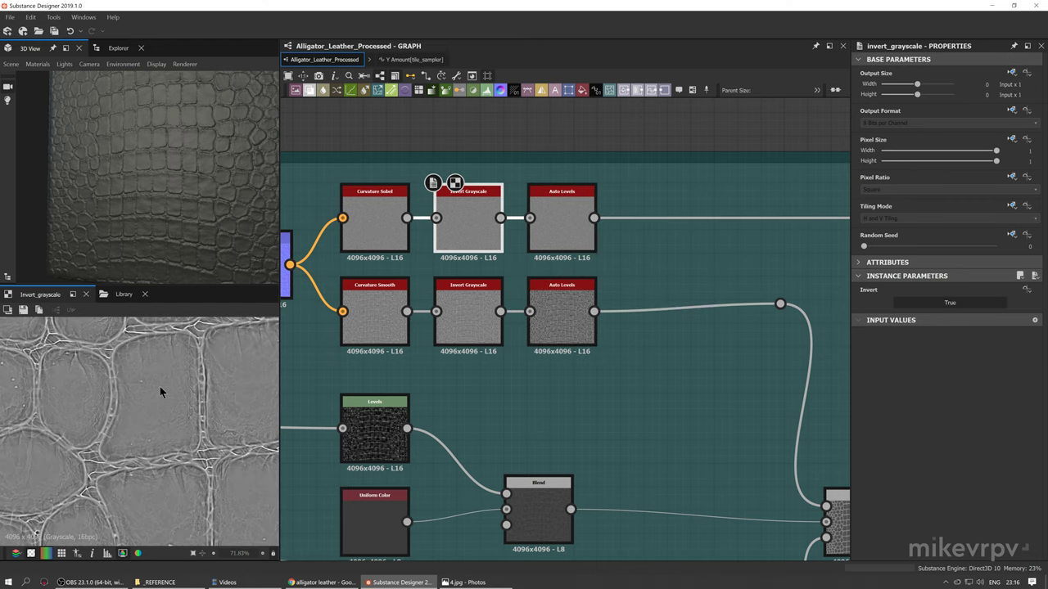
{"action": "double_click", "coordinate": [491, 307]}
{"action": "double_click", "coordinate": [463, 226]}
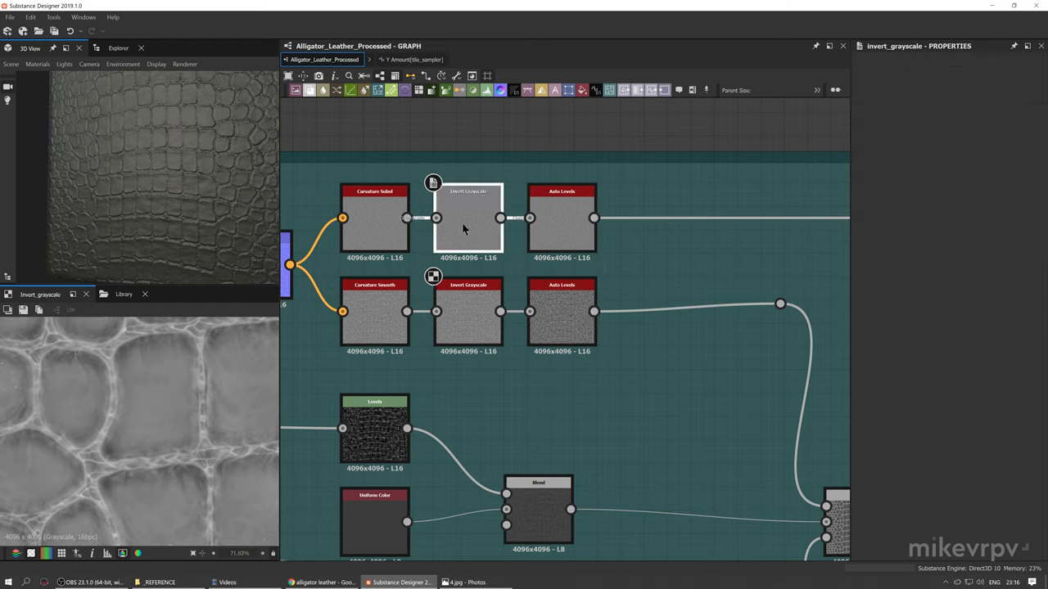
{"action": "scroll", "coordinate": [155, 354], "scroll_direction": "up", "scroll_amount": 3}
{"action": "middle_click_drag", "start_coordinate": [255, 351], "coordinate": [112, 395]}
{"action": "scroll", "coordinate": [152, 376], "scroll_direction": "down", "scroll_amount": 2}
{"action": "middle_click_drag", "start_coordinate": [246, 380], "coordinate": [209, 376]}
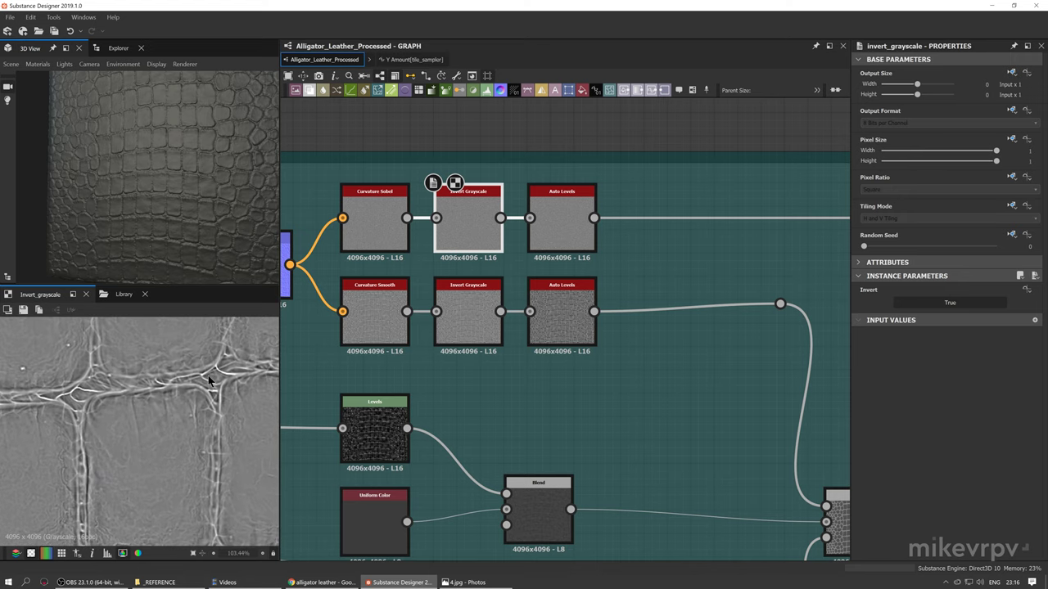
{"action": "double_click", "coordinate": [463, 327]}
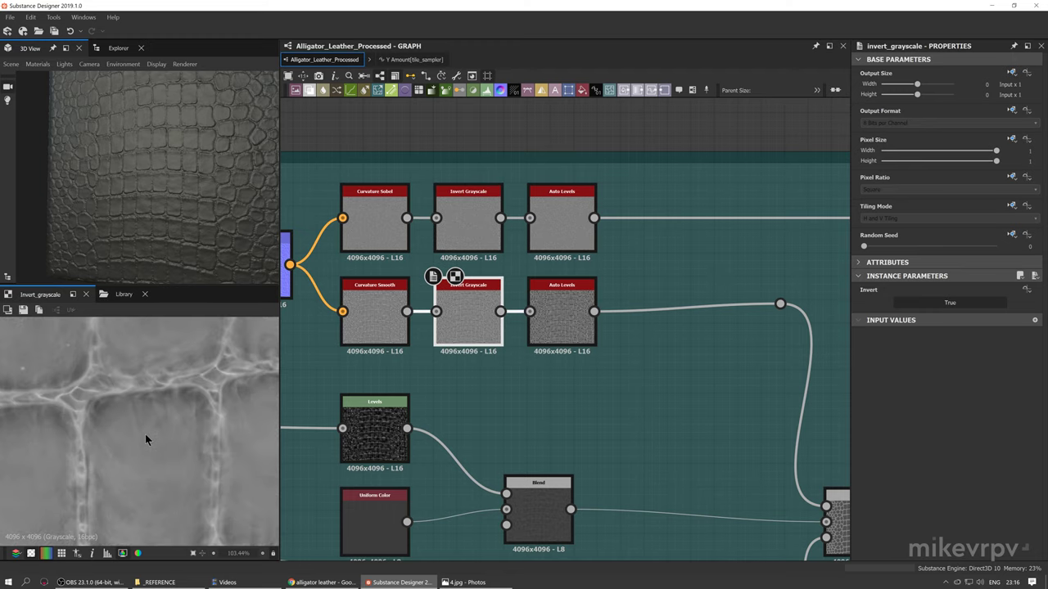
{"action": "middle_click_drag", "start_coordinate": [145, 433], "coordinate": [229, 355]}
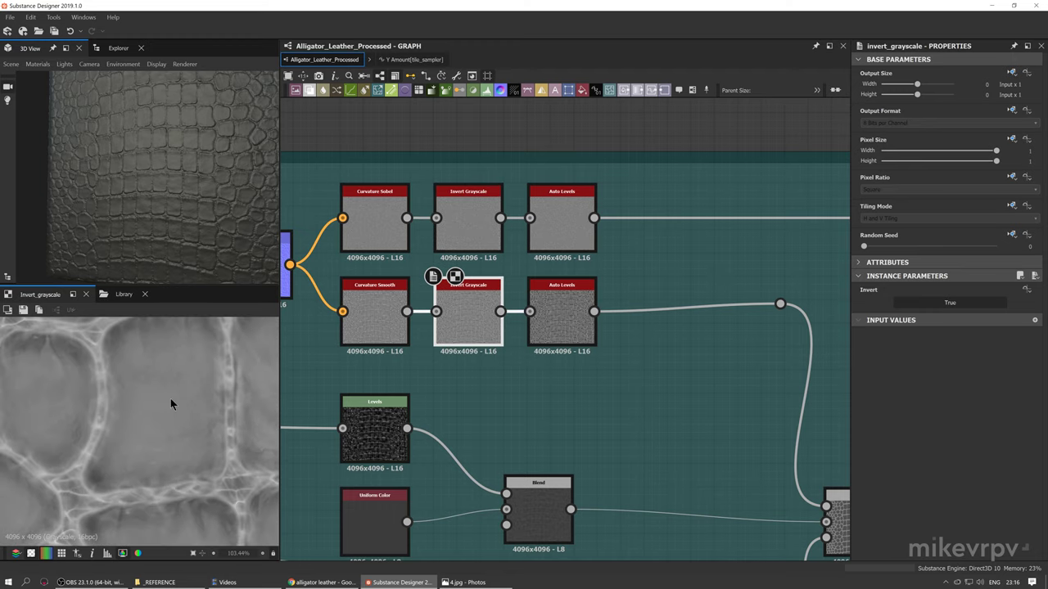
Examine the Auto Levels output of the Curvature Smooth branch in the 2D view
{"action": "double_click", "coordinate": [556, 322]}
{"action": "scroll", "coordinate": [594, 368], "scroll_direction": "down", "scroll_amount": 1}
{"action": "scroll", "coordinate": [43, 438], "scroll_direction": "down", "scroll_amount": 3}
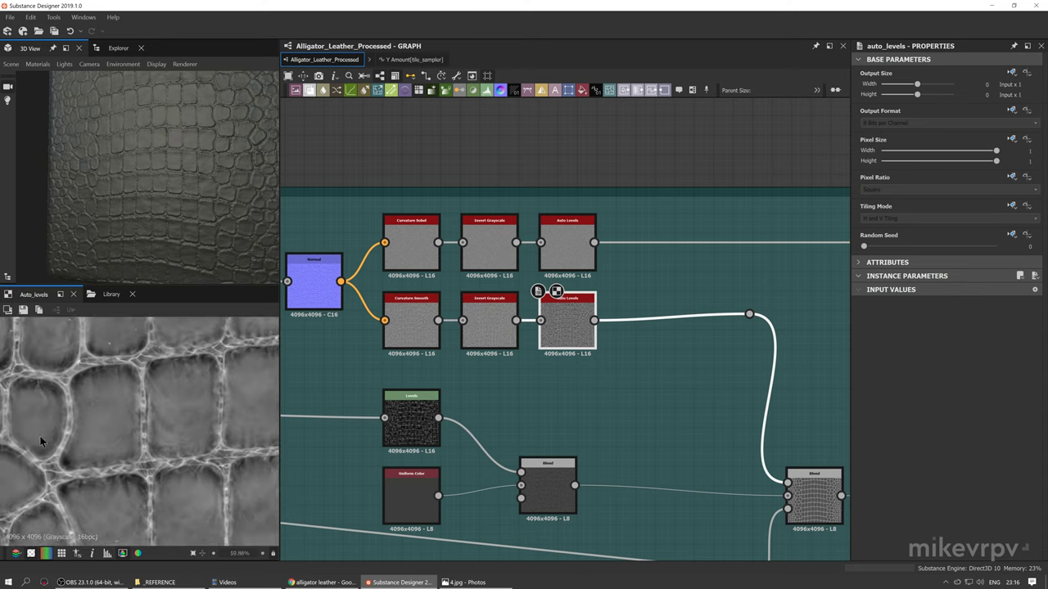
{"action": "middle_click_drag", "start_coordinate": [43, 439], "coordinate": [5, 371]}
{"action": "scroll", "coordinate": [496, 420], "scroll_direction": "down", "scroll_amount": 1}
Inspect the Blend that adds the smooth curvature, previewing its background Blend, Levels opacity mask and Auto Levels foreground
{"action": "middle_click_drag", "start_coordinate": [496, 420], "coordinate": [449, 406]}
{"action": "middle_click_drag", "start_coordinate": [533, 479], "coordinate": [489, 403]}
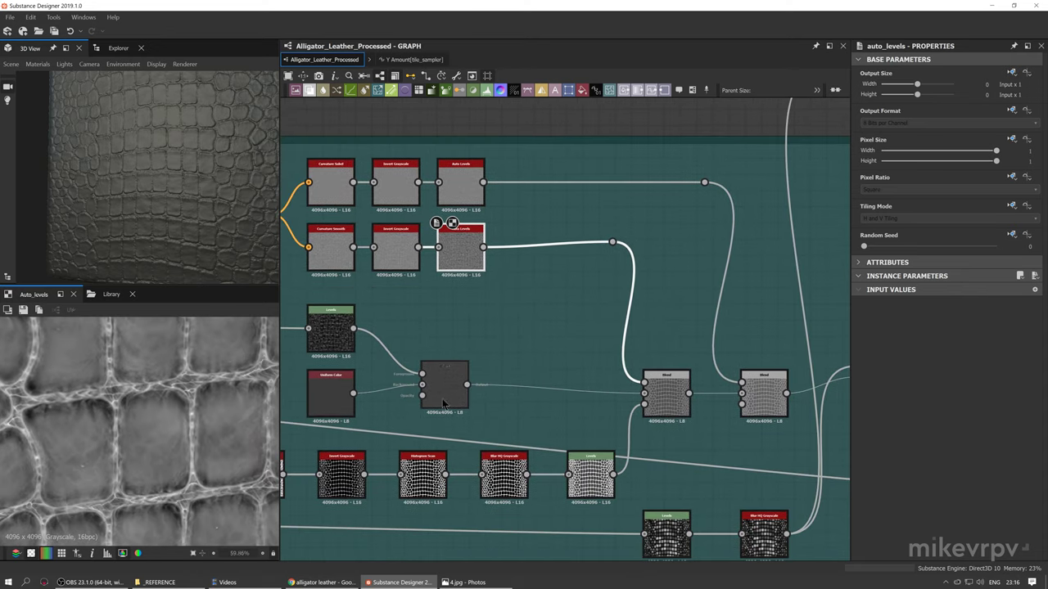
{"action": "double_click", "coordinate": [442, 396]}
{"action": "double_click", "coordinate": [676, 403]}
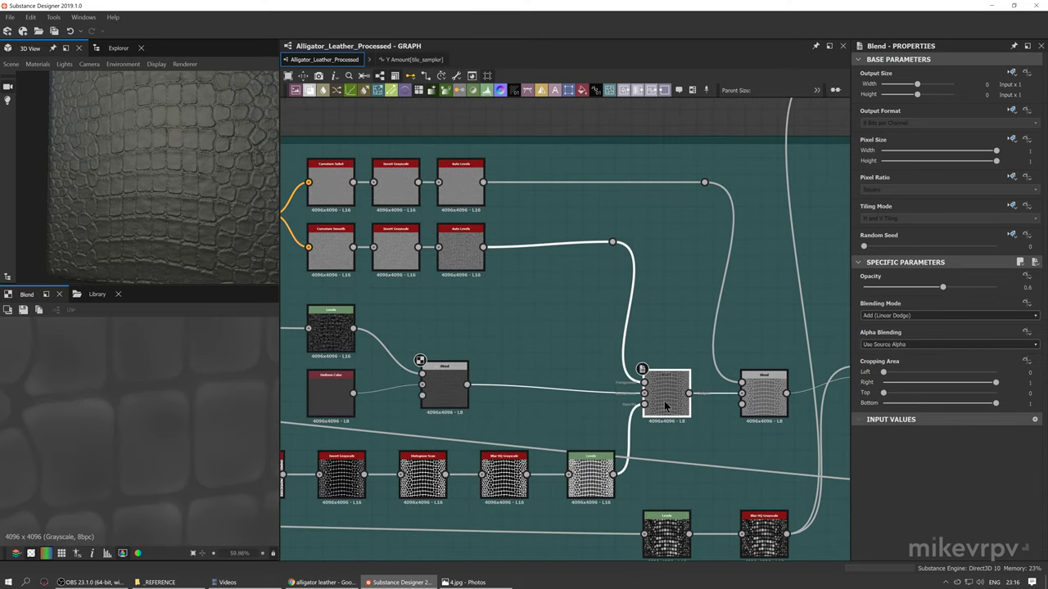
{"action": "middle_click_drag", "start_coordinate": [666, 407], "coordinate": [704, 353]}
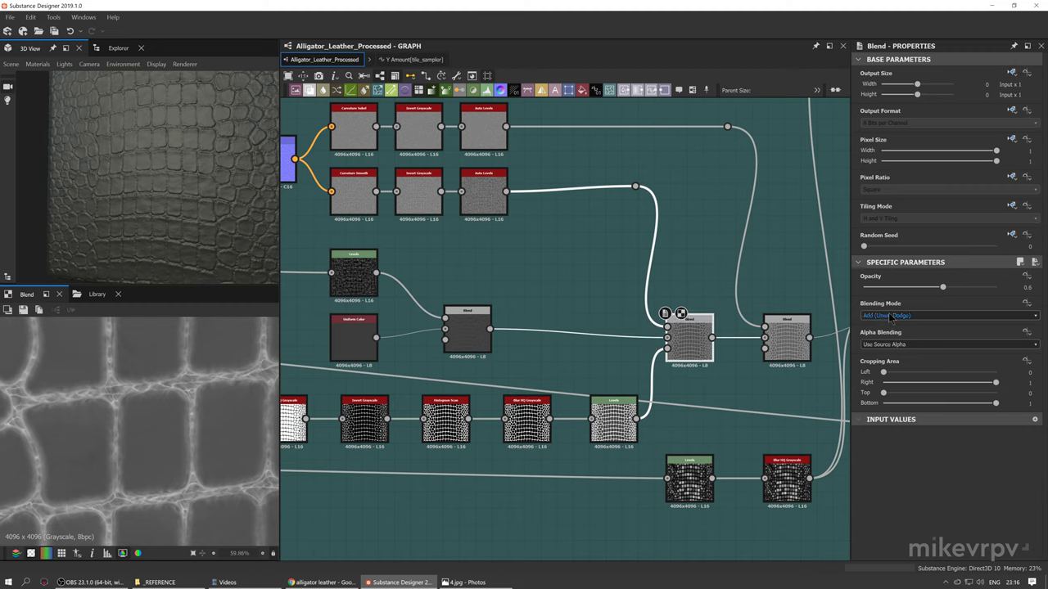
{"action": "double_click", "coordinate": [668, 350]}
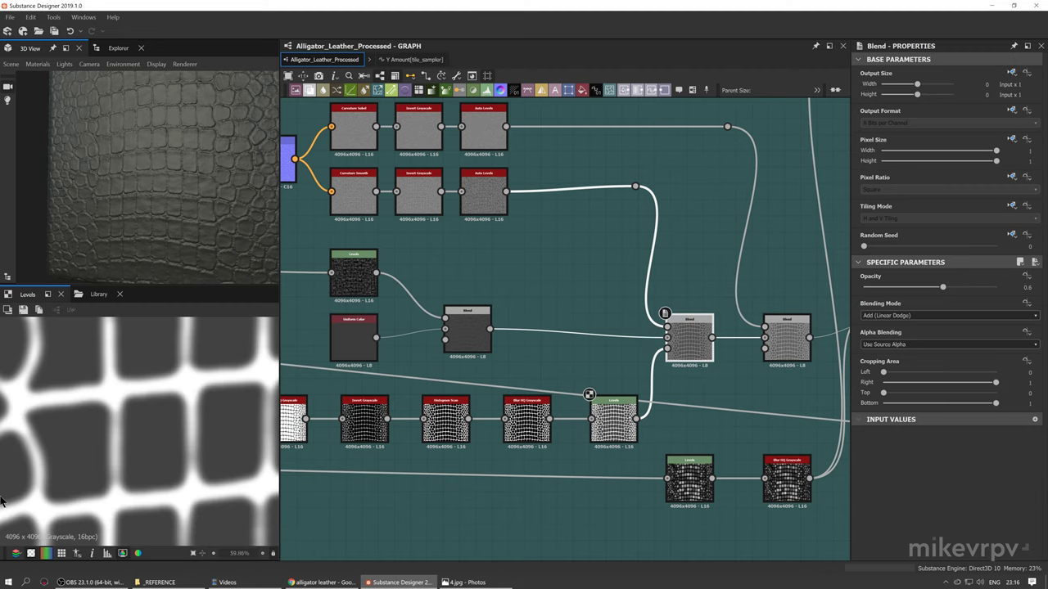
{"action": "double_click", "coordinate": [667, 328]}
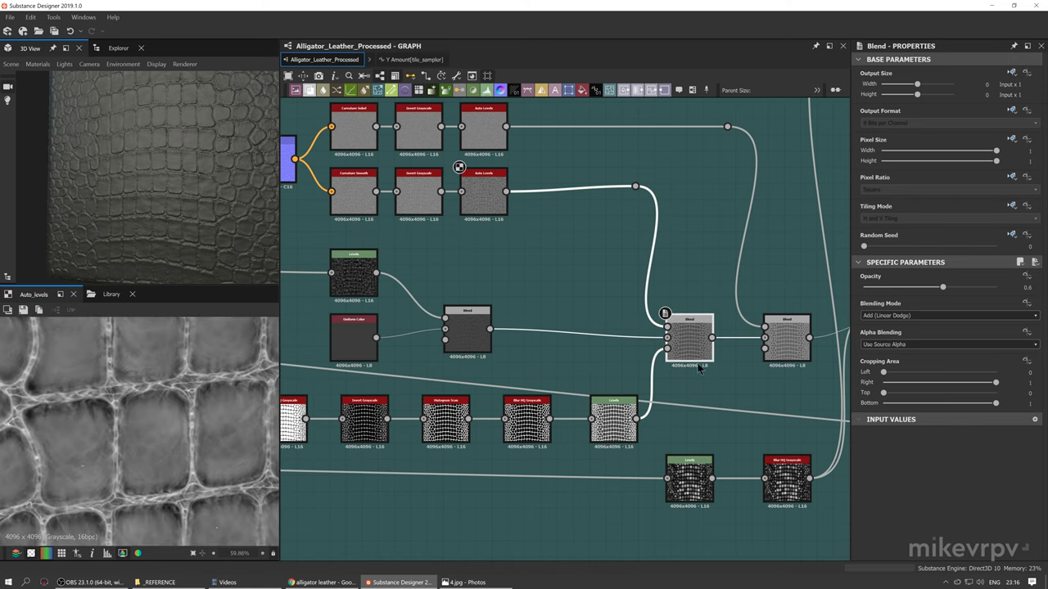
Examine the combined output of the Blend that adds the masked smooth curvature in the 2D view
{"action": "double_click", "coordinate": [686, 343]}
{"action": "scroll", "coordinate": [171, 416], "scroll_direction": "up", "scroll_amount": 3}
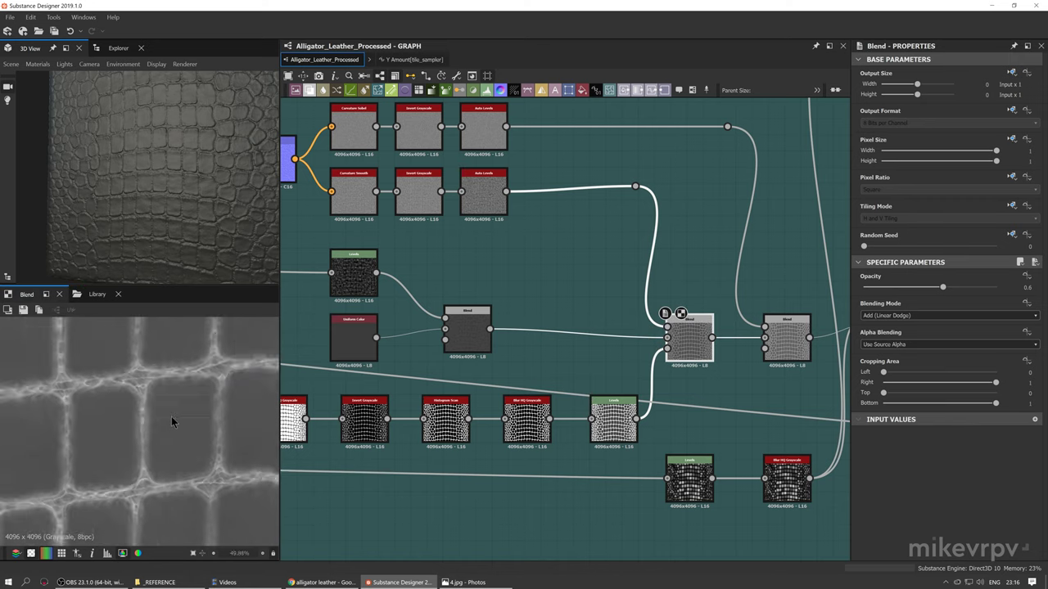
{"action": "scroll", "coordinate": [132, 435], "scroll_direction": "up", "scroll_amount": 2}
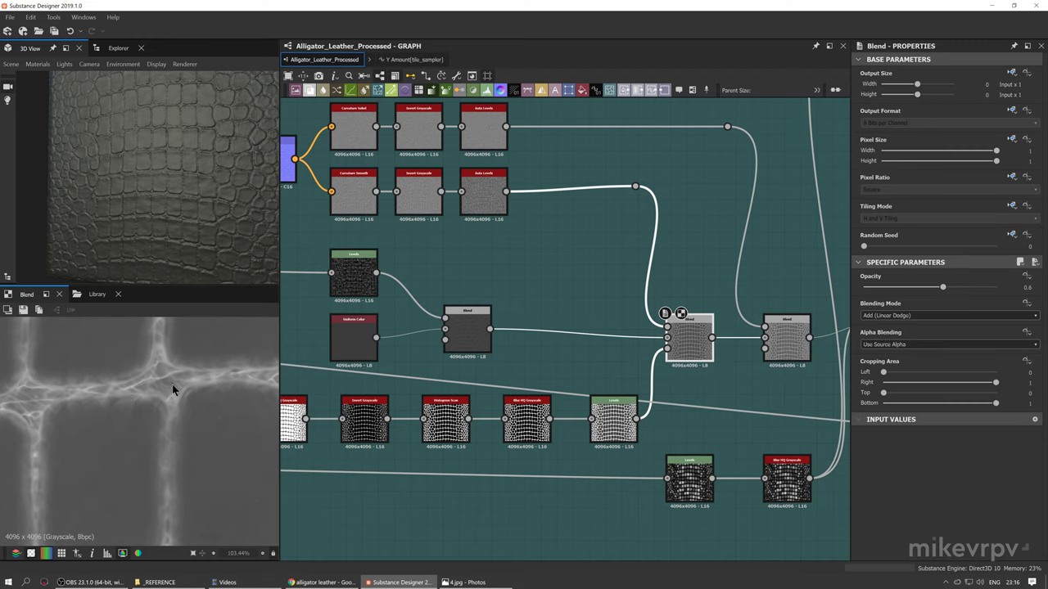
{"action": "scroll", "coordinate": [171, 390], "scroll_direction": "down", "scroll_amount": 2}
{"action": "scroll", "coordinate": [500, 301], "scroll_direction": "down", "scroll_amount": 5}
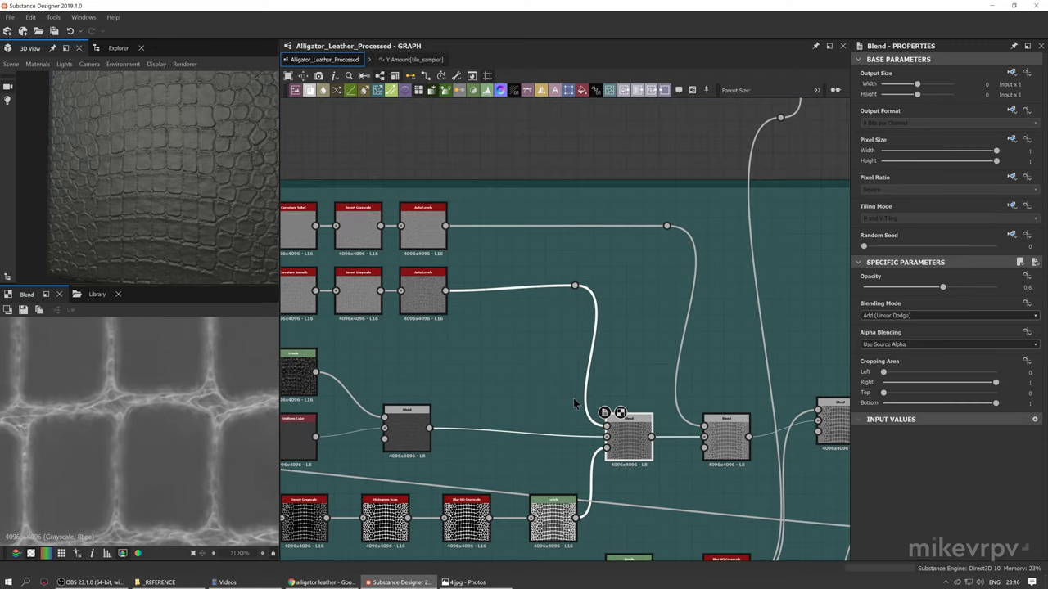
Delete the Uniform Color node connected to the Roughness output
{"action": "scroll", "coordinate": [501, 352], "scroll_direction": "up", "scroll_amount": 1}
{"action": "scroll", "coordinate": [499, 350], "scroll_direction": "down", "scroll_amount": 2}
{"action": "middle_click_drag", "start_coordinate": [639, 306], "coordinate": [460, 318]}
{"action": "scroll", "coordinate": [647, 355], "scroll_direction": "up", "scroll_amount": 6}
{"action": "left_click_drag", "start_coordinate": [512, 382], "coordinate": [487, 398]}
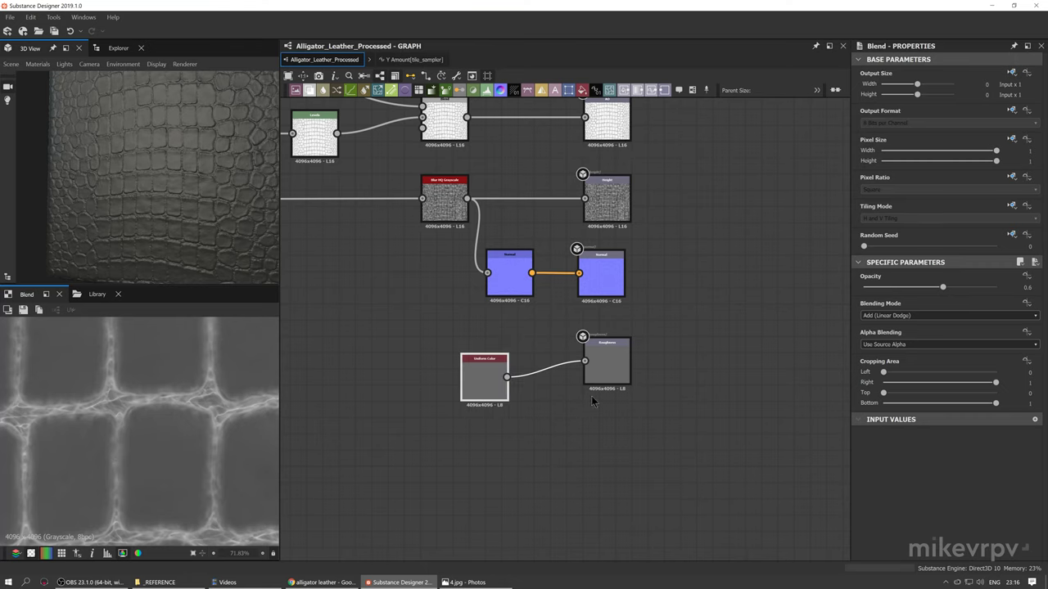
{"action": "key", "text": "Delete"}
Move the Roughness output node into the Roughness frame, above the curvature Blend nodes
{"action": "left_click_drag", "start_coordinate": [605, 368], "coordinate": [366, 400]}
{"action": "scroll", "coordinate": [387, 388], "scroll_direction": "down", "scroll_amount": 3}
{"action": "middle_click_drag", "start_coordinate": [387, 386], "coordinate": [779, 353]}
{"action": "scroll", "coordinate": [773, 355], "scroll_direction": "down", "scroll_amount": 1}
{"action": "left_click_drag", "start_coordinate": [771, 359], "coordinate": [356, 382]}
{"action": "middle_click_drag", "start_coordinate": [356, 381], "coordinate": [643, 332]}
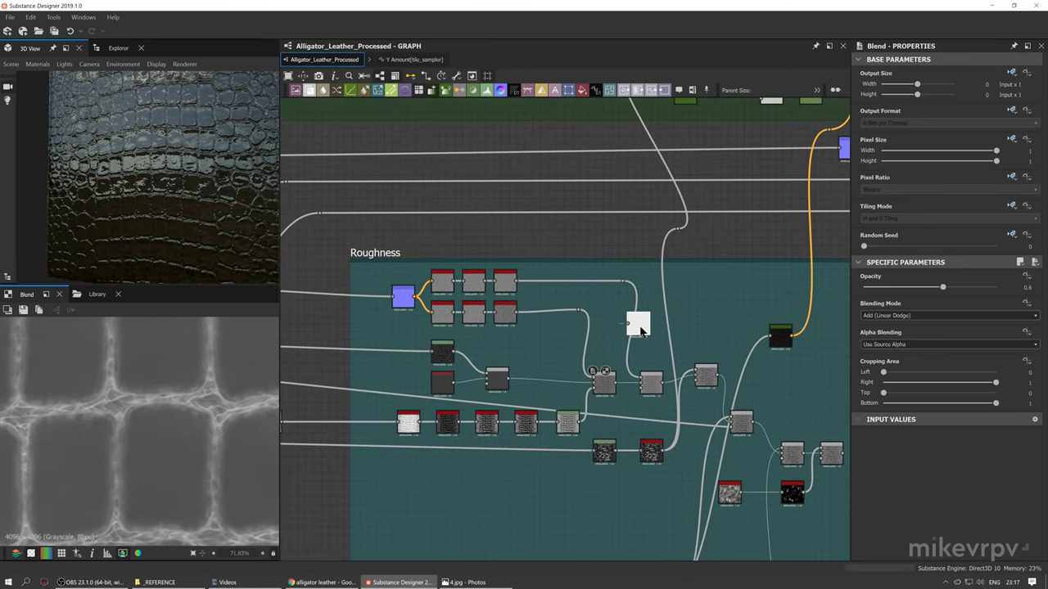
{"action": "left_click_drag", "start_coordinate": [643, 332], "coordinate": [572, 334]}
{"action": "scroll", "coordinate": [591, 352], "scroll_direction": "up", "scroll_amount": 4}
{"action": "scroll", "coordinate": [593, 356], "scroll_direction": "up", "scroll_amount": 1}
{"action": "left_click_drag", "start_coordinate": [532, 299], "coordinate": [727, 315]}
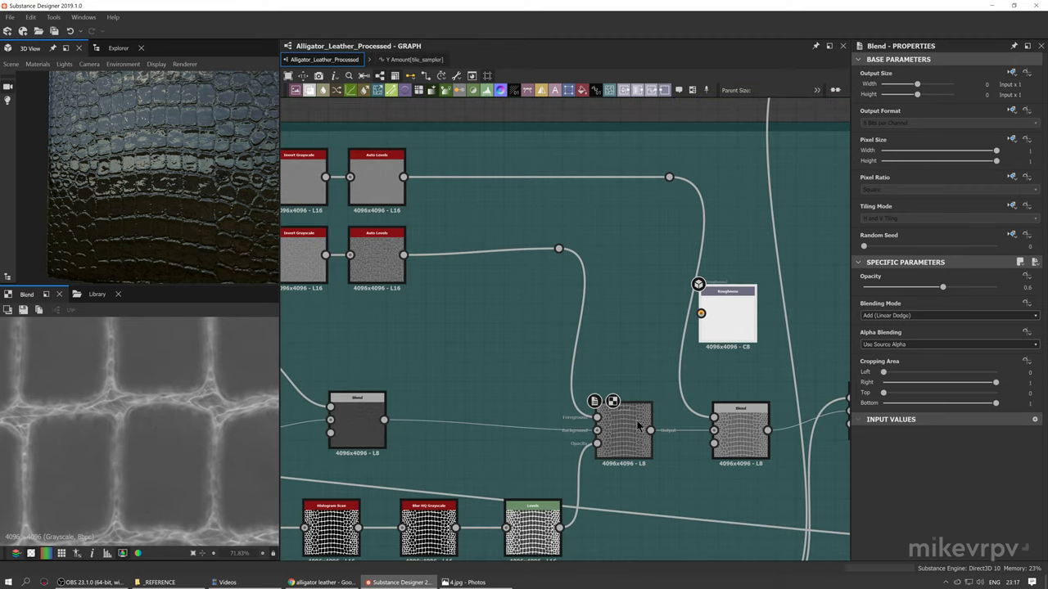
Connect the smooth-curvature Blend to the Roughness output node
{"action": "middle_click_drag", "start_coordinate": [639, 424], "coordinate": [594, 398]}
{"action": "left_click", "coordinate": [672, 286]}
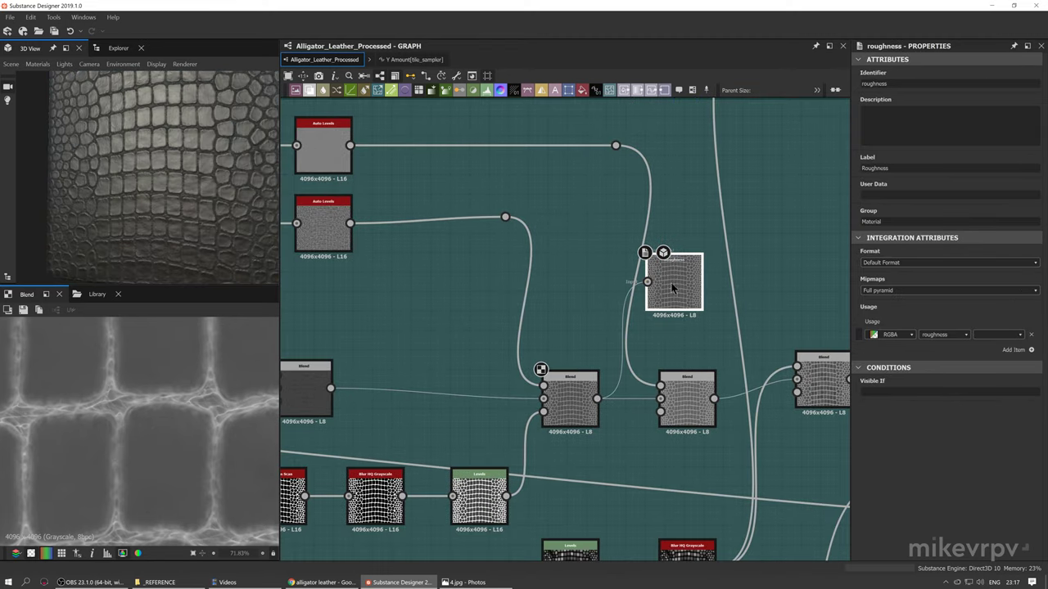
{"action": "left_click_drag", "start_coordinate": [672, 285], "coordinate": [682, 285]}
Examine the leather's surface reflections with the connected roughness in the 3D view, from several angles and distances
{"action": "left_click_drag", "start_coordinate": [236, 208], "coordinate": [233, 200]}
{"action": "scroll", "coordinate": [166, 194], "scroll_direction": "up", "scroll_amount": 3}
{"action": "scroll", "coordinate": [166, 194], "scroll_direction": "down", "scroll_amount": 5}
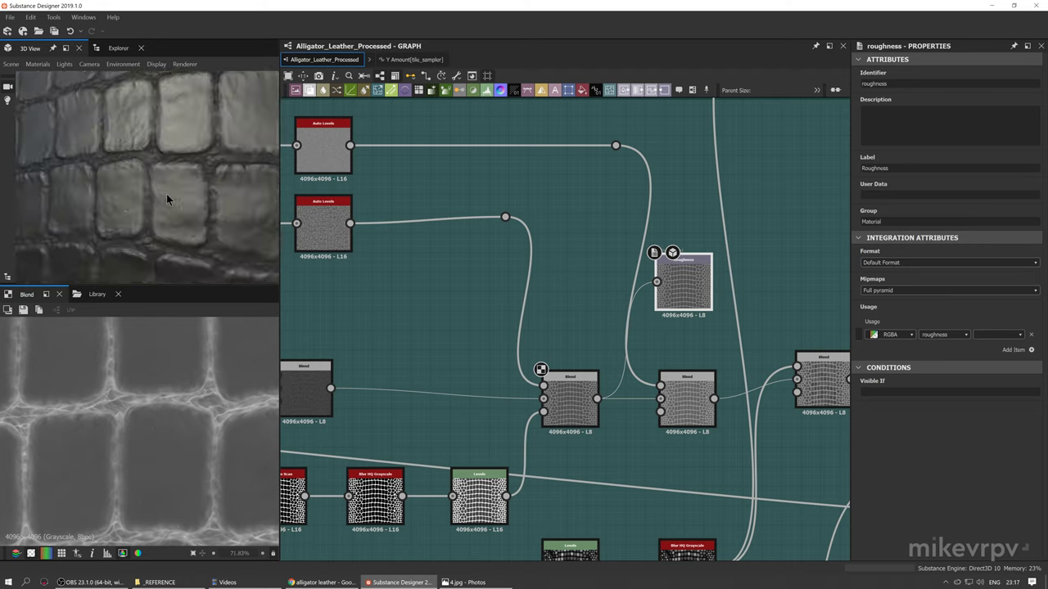
{"action": "scroll", "coordinate": [172, 145], "scroll_direction": "up", "scroll_amount": 5}
{"action": "left_click_drag", "start_coordinate": [167, 191], "coordinate": [163, 148]}
{"action": "scroll", "coordinate": [170, 159], "scroll_direction": "down", "scroll_amount": 3}
{"action": "scroll", "coordinate": [172, 164], "scroll_direction": "up", "scroll_amount": 5}
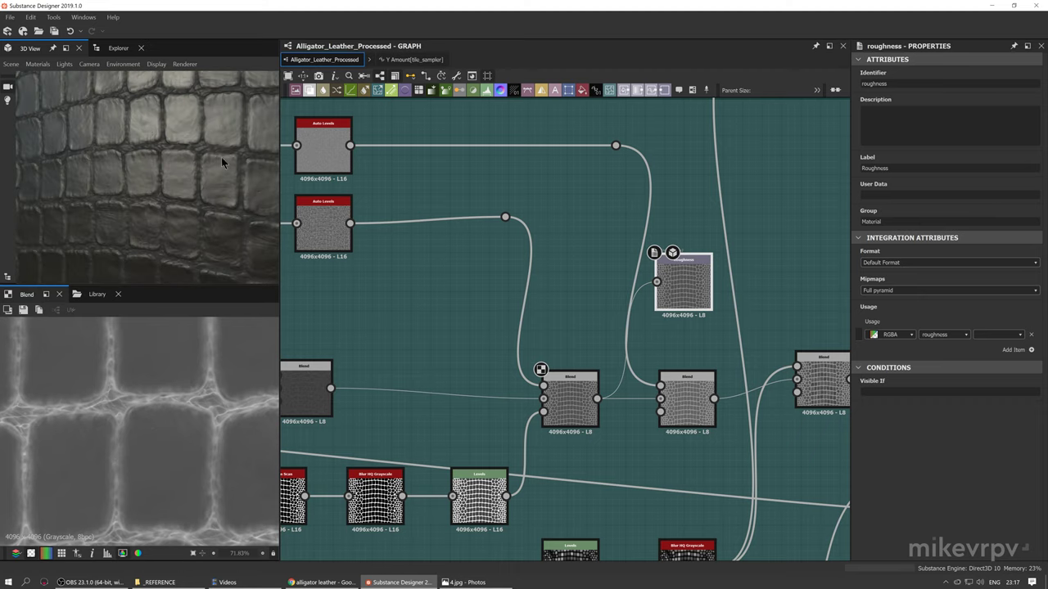
{"action": "left_click_drag", "start_coordinate": [264, 201], "coordinate": [126, 178]}
{"action": "scroll", "coordinate": [170, 151], "scroll_direction": "down", "scroll_amount": 3}
{"action": "scroll", "coordinate": [166, 144], "scroll_direction": "up", "scroll_amount": 6}
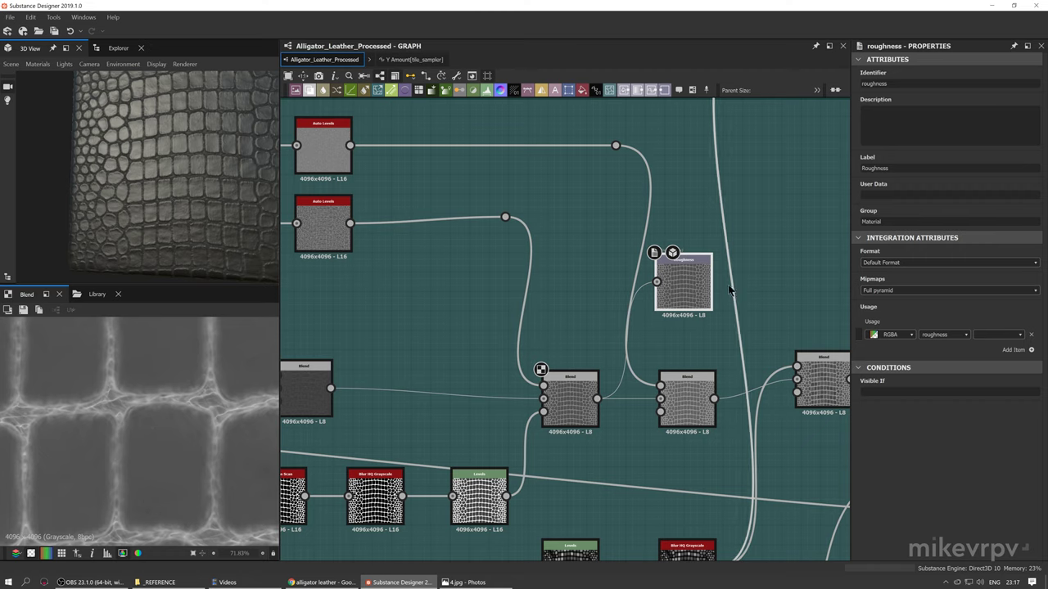
Move the Roughness output node above the first curvature Blend and show the parameters of the Blend that follows it
{"action": "left_click_drag", "start_coordinate": [677, 300], "coordinate": [571, 281]}
{"action": "middle_click_drag", "start_coordinate": [670, 391], "coordinate": [688, 402]}
{"action": "left_click", "coordinate": [688, 402]}
{"action": "middle_click_drag", "start_coordinate": [415, 430], "coordinate": [450, 443]}
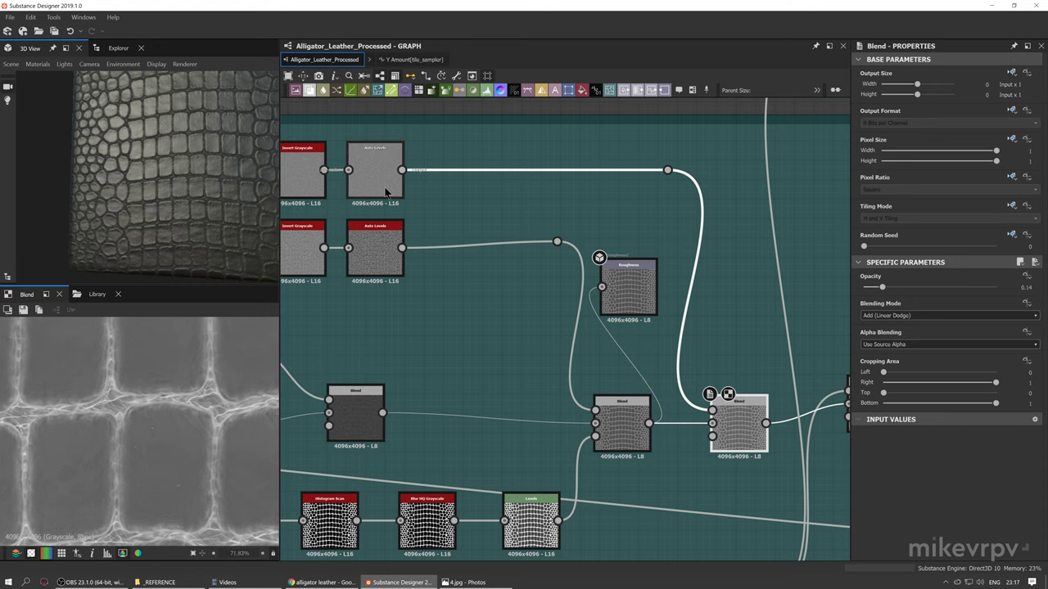
{"action": "middle_click_drag", "start_coordinate": [384, 190], "coordinate": [515, 210]}
{"action": "middle_click_drag", "start_coordinate": [685, 242], "coordinate": [468, 169]}
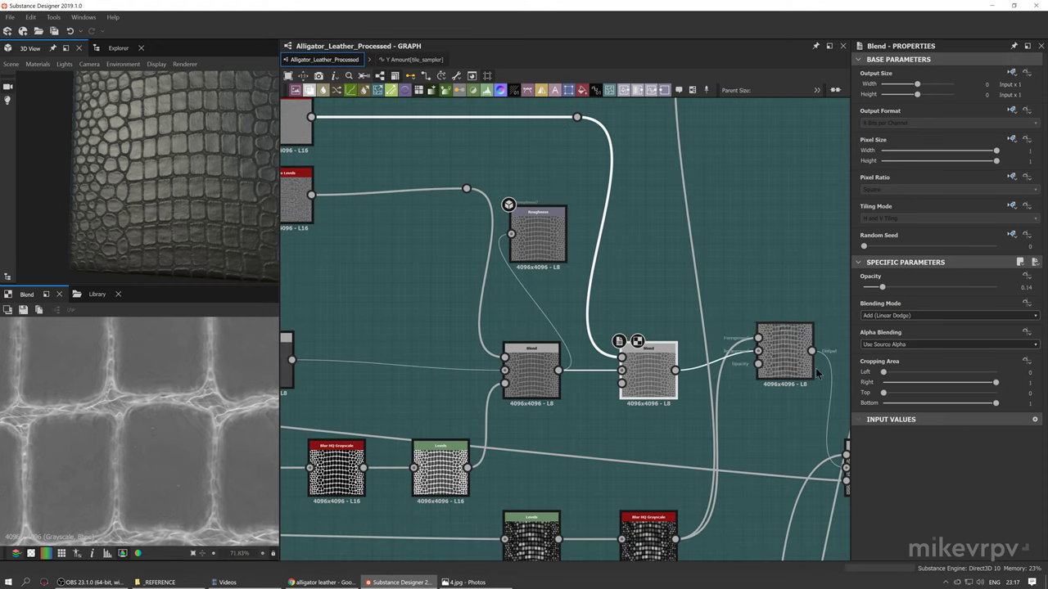
Compare the first curvature Blend with the second one that adds the Sobel detail, up close in the 2D view
{"action": "double_click", "coordinate": [523, 376]}
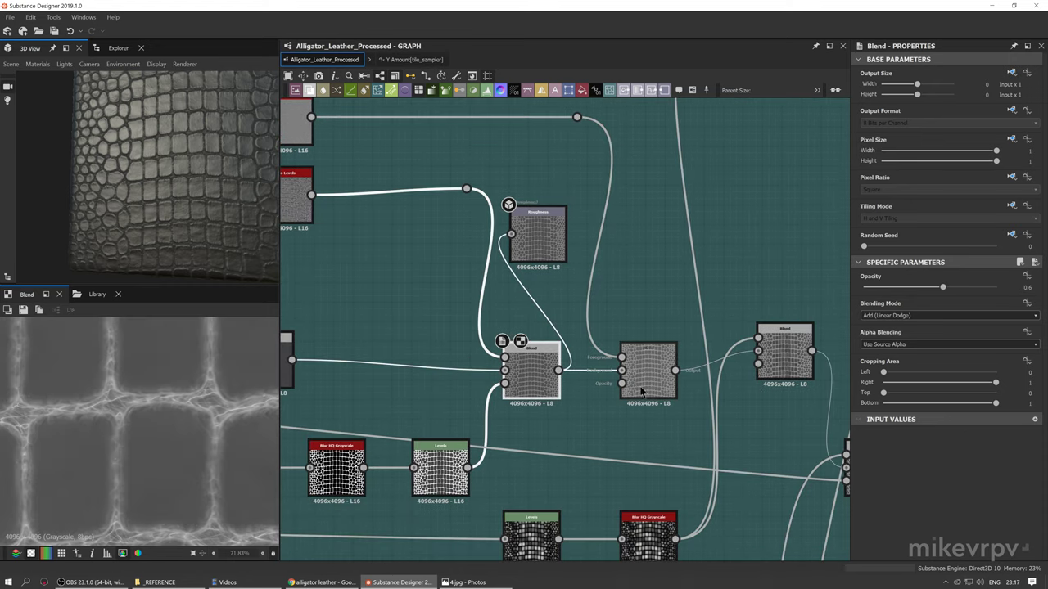
{"action": "double_click", "coordinate": [641, 385]}
{"action": "scroll", "coordinate": [147, 434], "scroll_direction": "up", "scroll_amount": 7}
{"action": "mouse_move", "coordinate": [151, 432]}
{"action": "middle_mouse_down"}
{"action": "mouse_move", "coordinate": [138, 405]}
{"action": "mouse_move", "coordinate": [148, 423]}
{"action": "middle_mouse_up"}
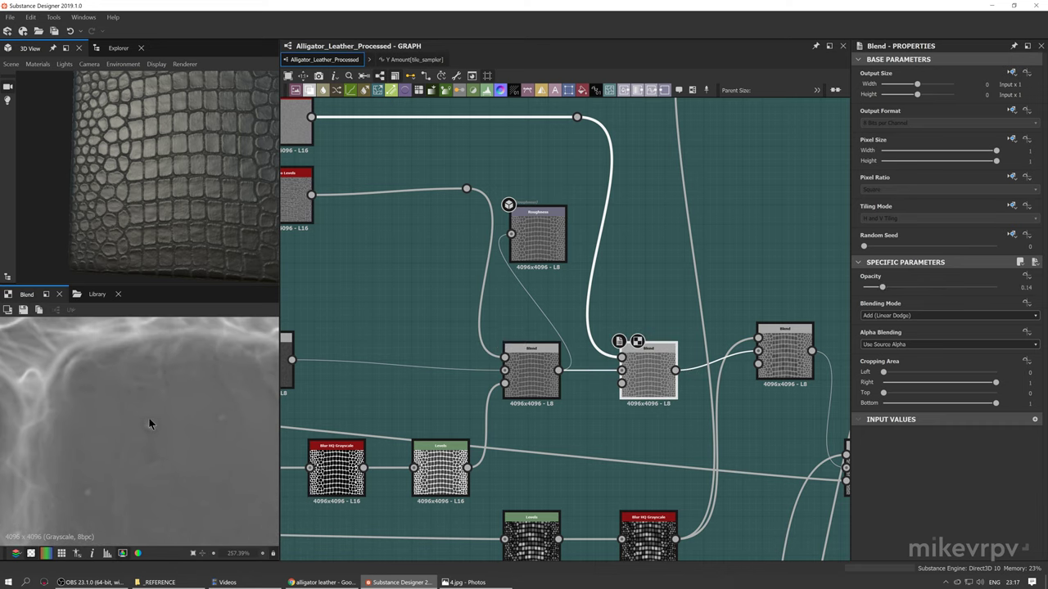
{"action": "scroll", "coordinate": [147, 422], "scroll_direction": "down", "scroll_amount": 1}
{"action": "scroll", "coordinate": [155, 427], "scroll_direction": "down", "scroll_amount": 3}
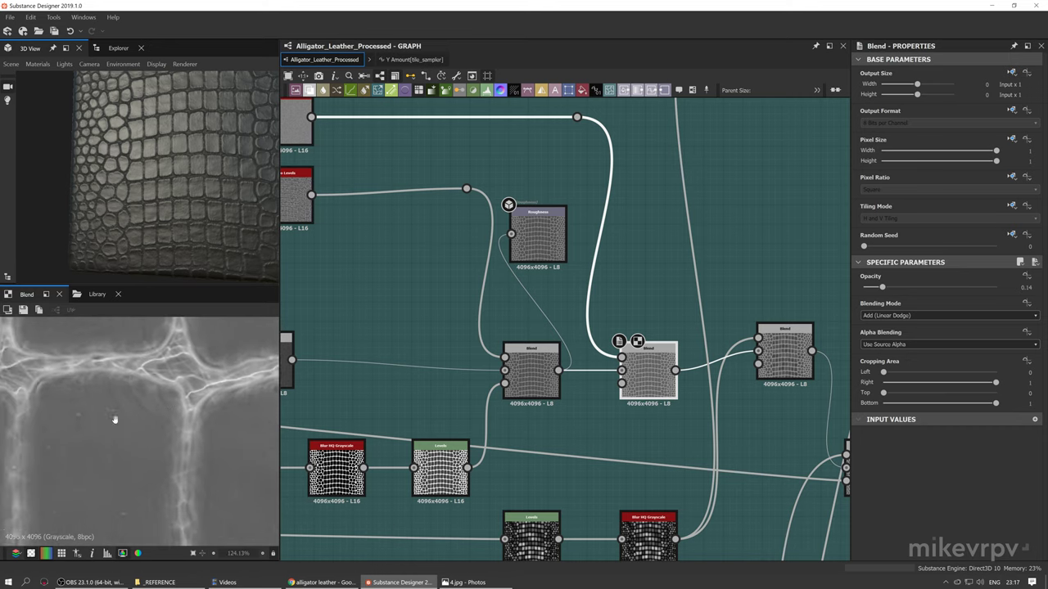
{"action": "scroll", "coordinate": [135, 448], "scroll_direction": "down", "scroll_amount": 2}
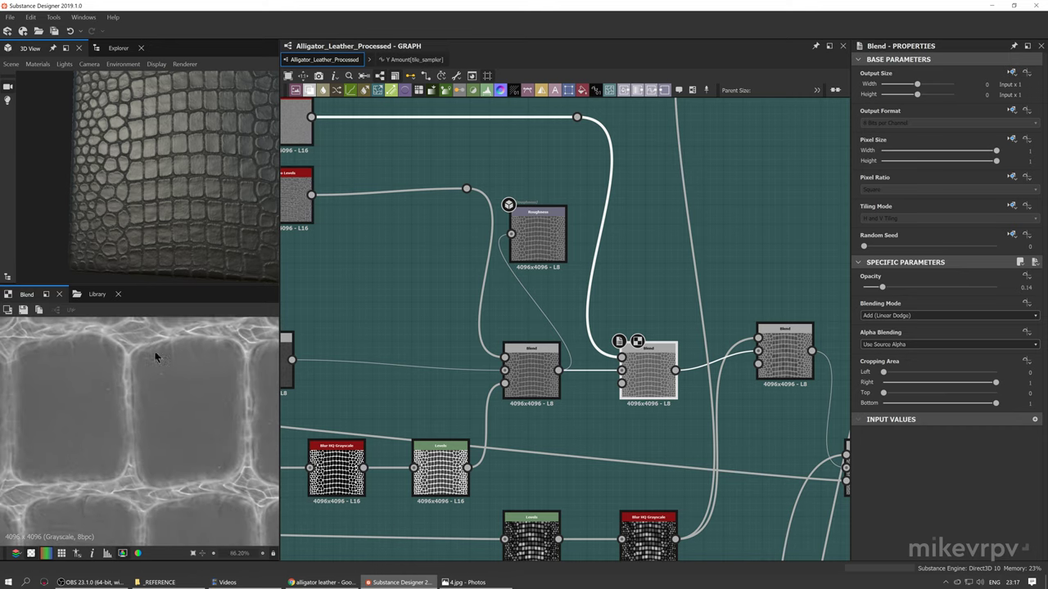
Move the Roughness output node above the second curvature Blend and inspect the leather scales up close in the 3D view
{"action": "middle_click_drag", "start_coordinate": [596, 331], "coordinate": [513, 335]}
{"action": "left_click_drag", "start_coordinate": [450, 250], "coordinate": [578, 268]}
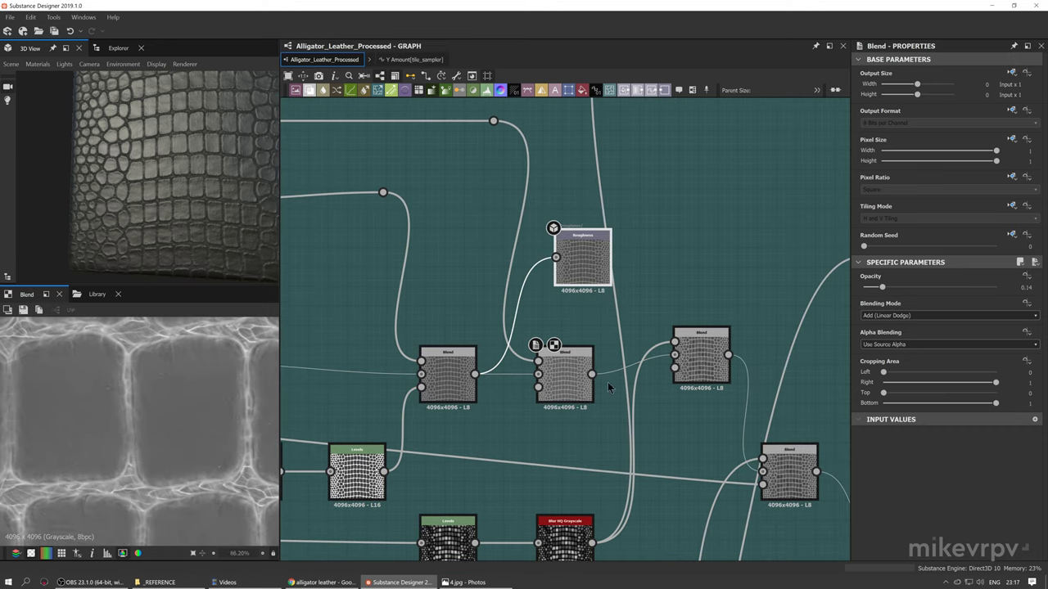
{"action": "scroll", "coordinate": [123, 95], "scroll_direction": "up", "scroll_amount": 5}
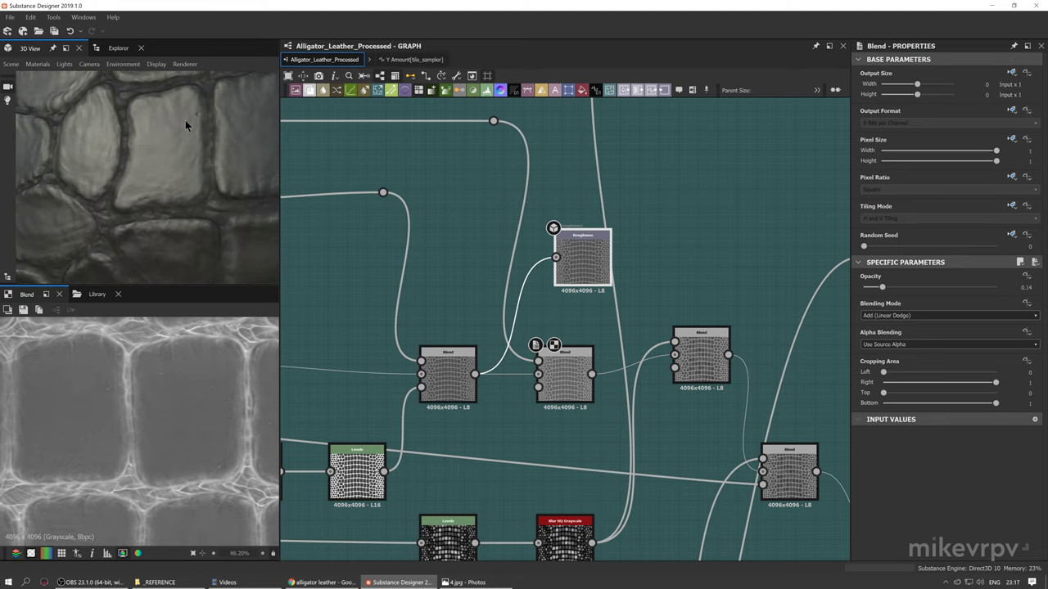
{"action": "left_click_drag", "start_coordinate": [185, 120], "coordinate": [180, 125]}
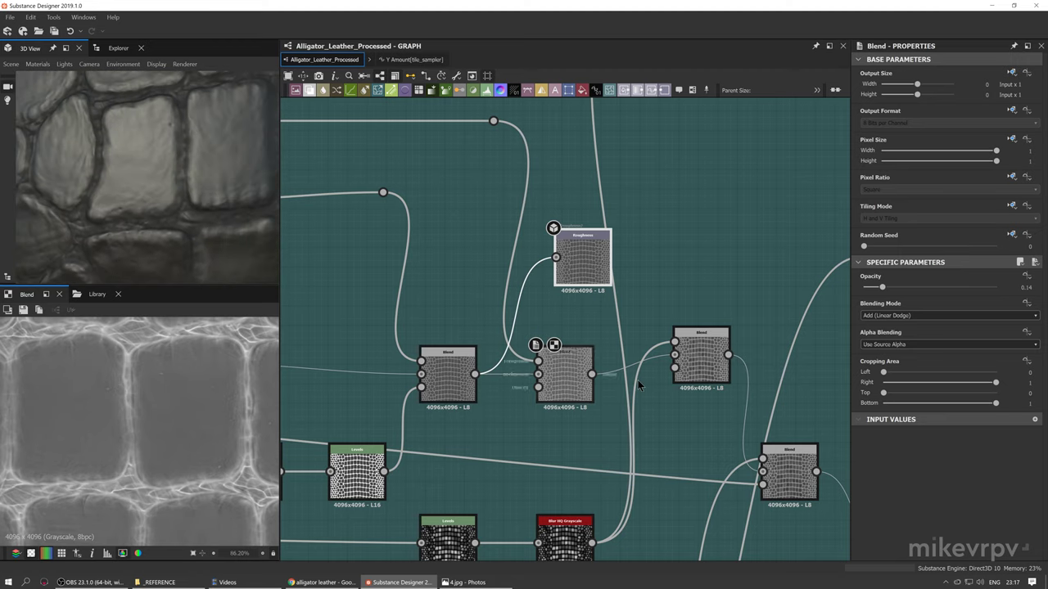
Connect the second curvature Blend to the Roughness output node and examine the leather in the 3D and 2D views
{"action": "left_click", "coordinate": [563, 269]}
{"action": "scroll", "coordinate": [154, 154], "scroll_direction": "down", "scroll_amount": 3}
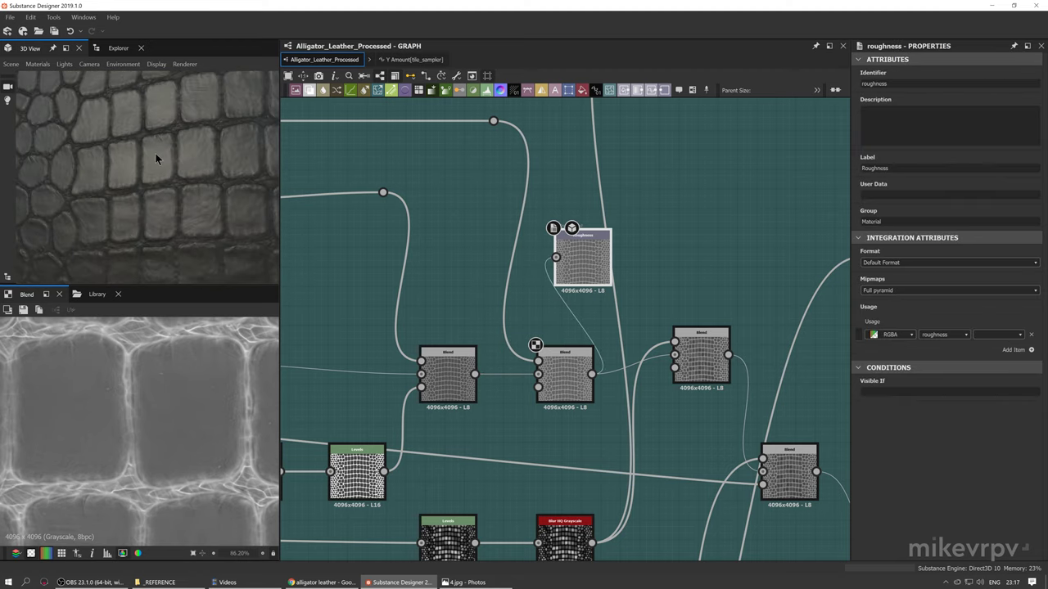
{"action": "scroll", "coordinate": [169, 164], "scroll_direction": "down", "scroll_amount": 3}
{"action": "middle_click_drag", "start_coordinate": [565, 294], "coordinate": [491, 297]}
{"action": "scroll", "coordinate": [183, 391], "scroll_direction": "down", "scroll_amount": 3}
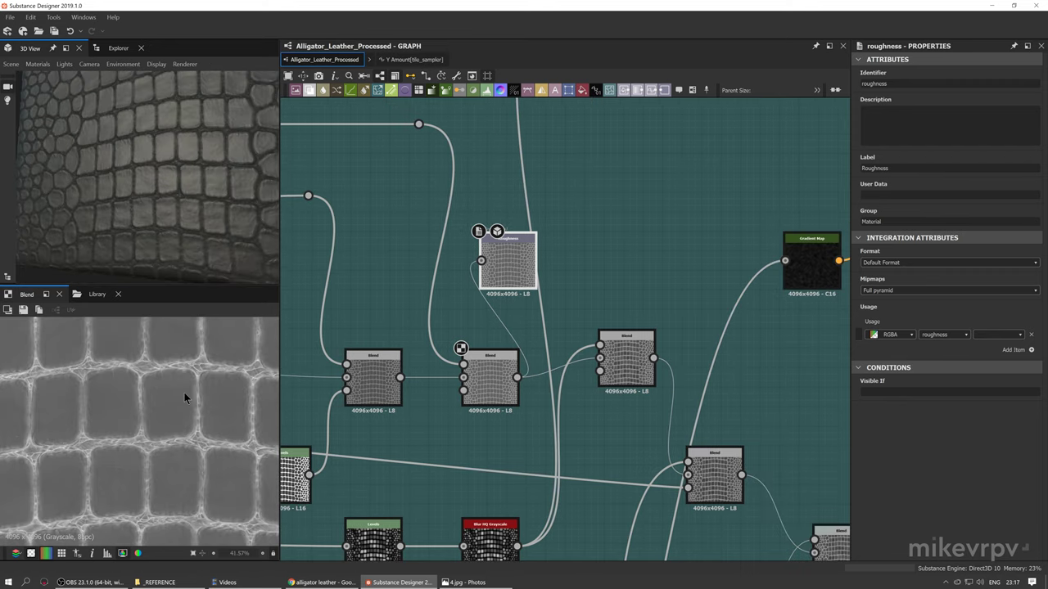
{"action": "scroll", "coordinate": [135, 462], "scroll_direction": "up", "scroll_amount": 4}
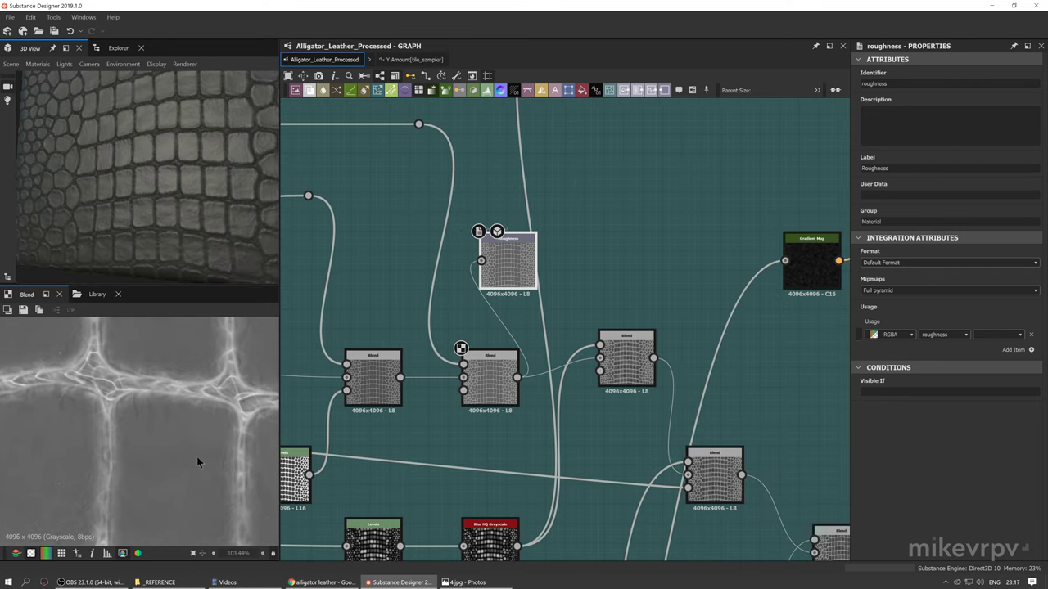
{"action": "left_click", "coordinate": [96, 293]}
{"action": "left_click", "coordinate": [28, 296]}
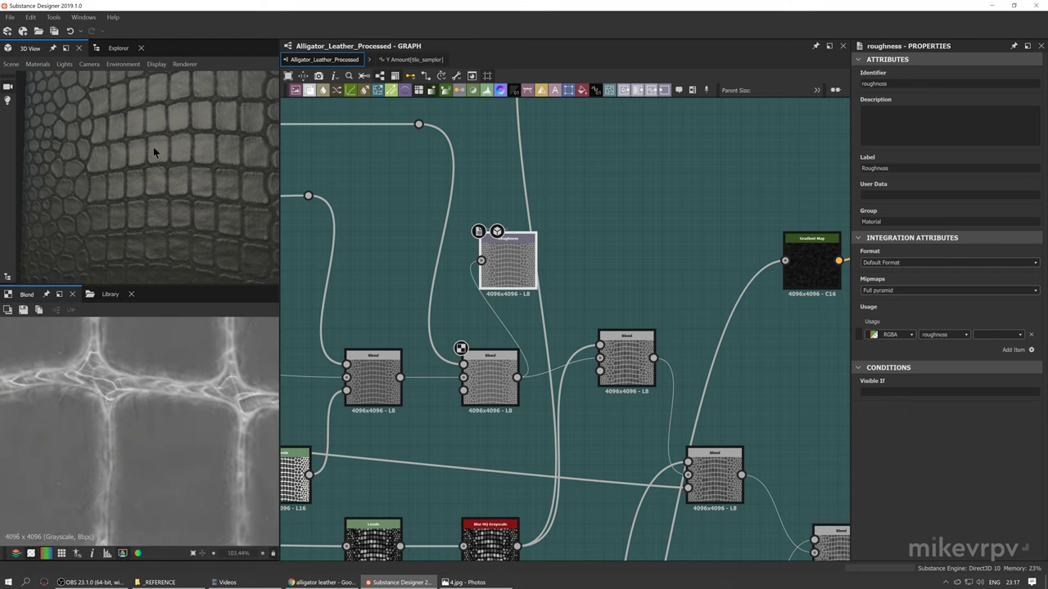
{"action": "left_click_drag", "start_coordinate": [209, 150], "coordinate": [176, 168]}
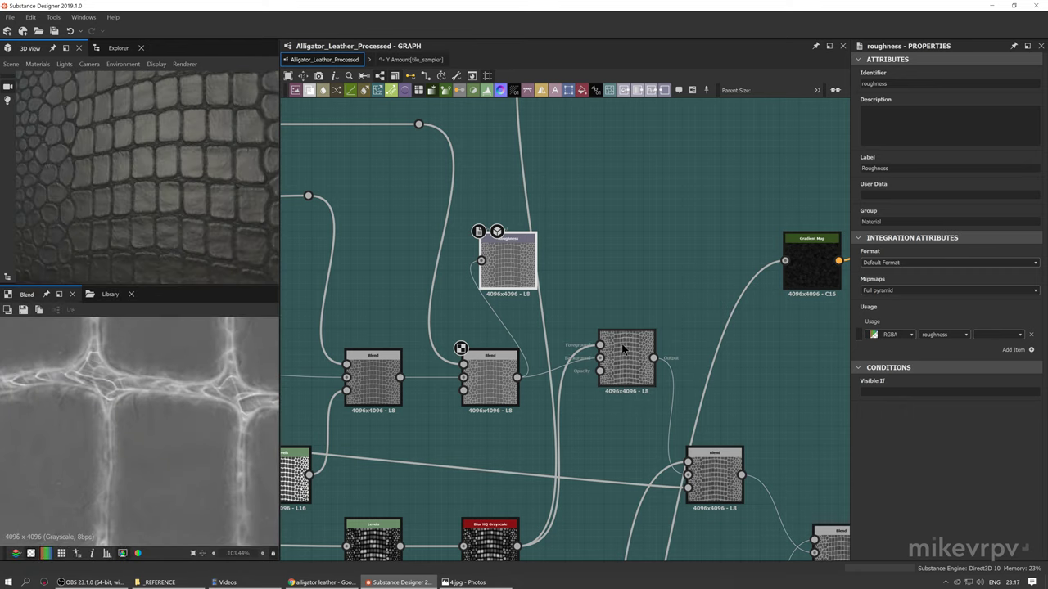
Align the following Subtract Blend with the second curvature Blend and show it in the 2D view
{"action": "left_click_drag", "start_coordinate": [632, 370], "coordinate": [620, 393]}
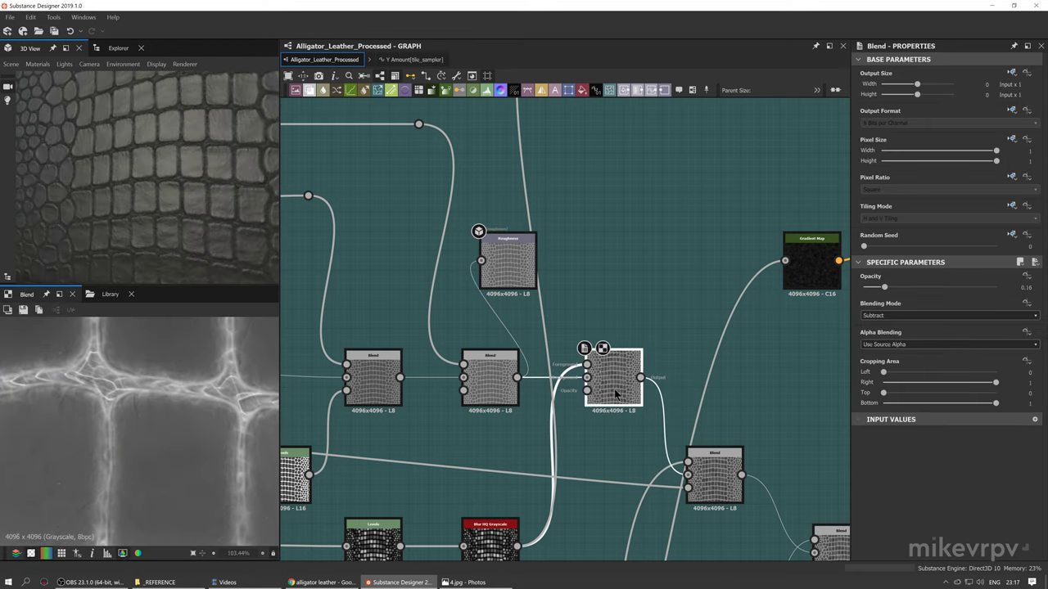
{"action": "scroll", "coordinate": [155, 428], "scroll_direction": "down", "scroll_amount": 2}
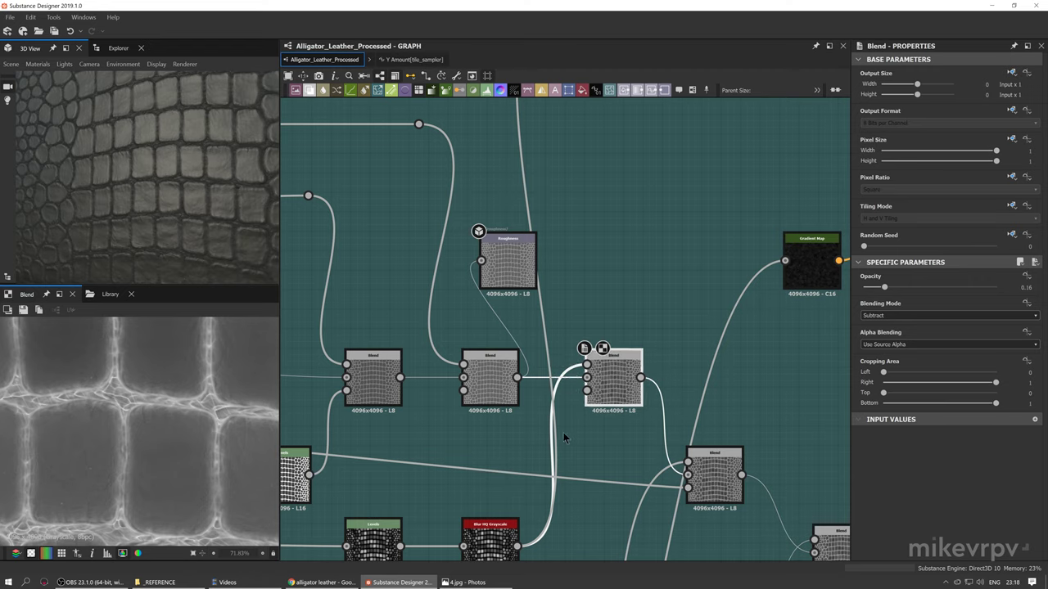
Trace the Subtract Blend's incoming mask from the Roughness frame back to the Variation Rougness Map frame
{"action": "scroll", "coordinate": [655, 369], "scroll_direction": "down", "scroll_amount": 2}
{"action": "middle_click_drag", "start_coordinate": [543, 443], "coordinate": [671, 370]}
{"action": "scroll", "coordinate": [613, 381], "scroll_direction": "down", "scroll_amount": 3}
{"action": "middle_click_drag", "start_coordinate": [519, 397], "coordinate": [669, 393]}
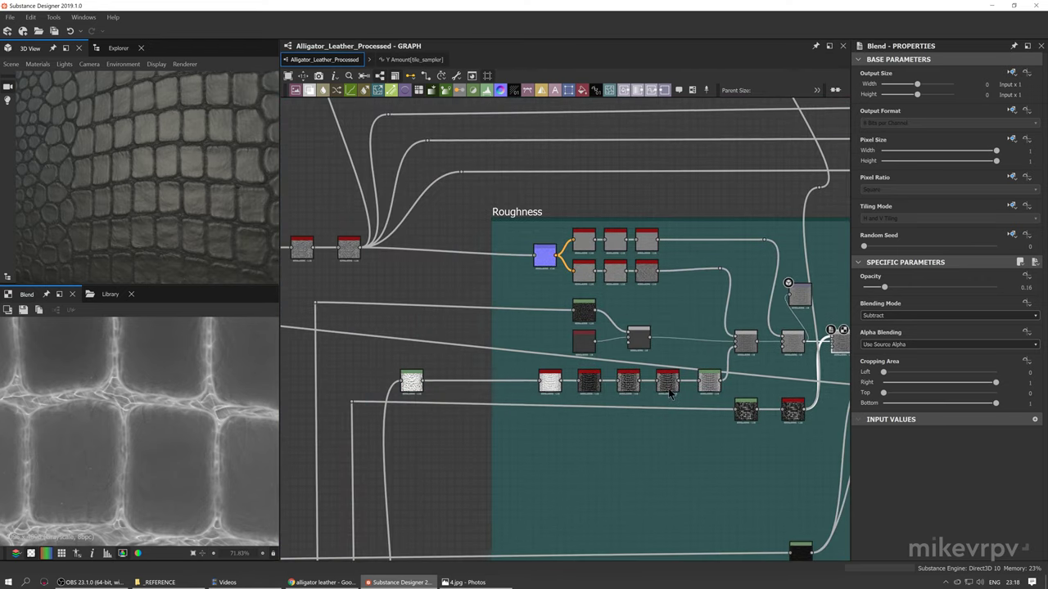
{"action": "scroll", "coordinate": [669, 393], "scroll_direction": "down", "scroll_amount": 6}
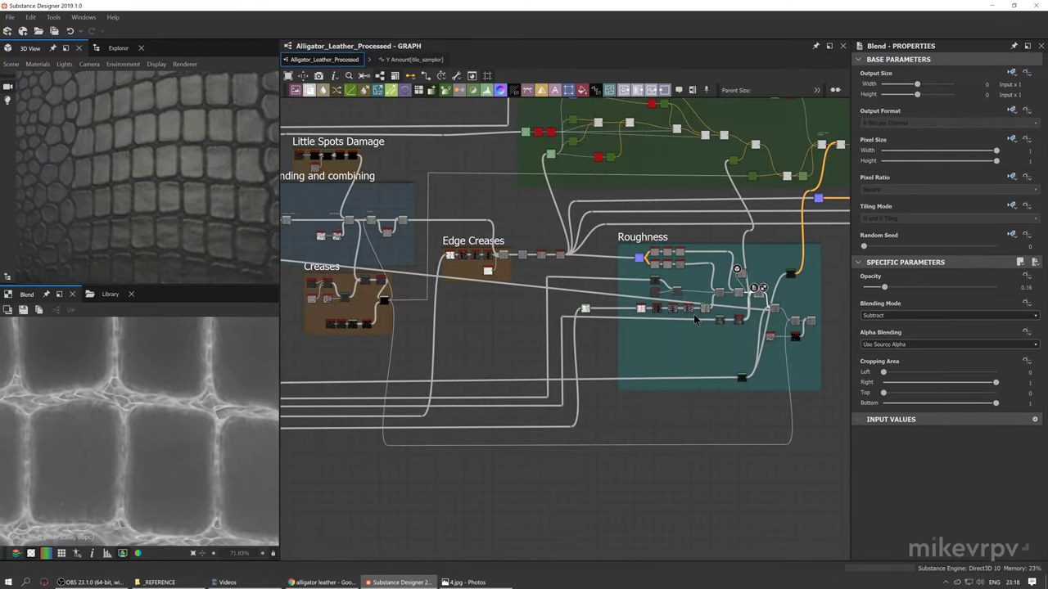
{"action": "left_click", "coordinate": [694, 317]}
{"action": "scroll", "coordinate": [590, 360], "scroll_direction": "down", "scroll_amount": 2}
{"action": "middle_click_drag", "start_coordinate": [284, 345], "coordinate": [626, 345]}
{"action": "scroll", "coordinate": [356, 181], "scroll_direction": "up", "scroll_amount": 3}
{"action": "middle_click_drag", "start_coordinate": [355, 181], "coordinate": [425, 248]}
{"action": "scroll", "coordinate": [394, 237], "scroll_direction": "up", "scroll_amount": 7}
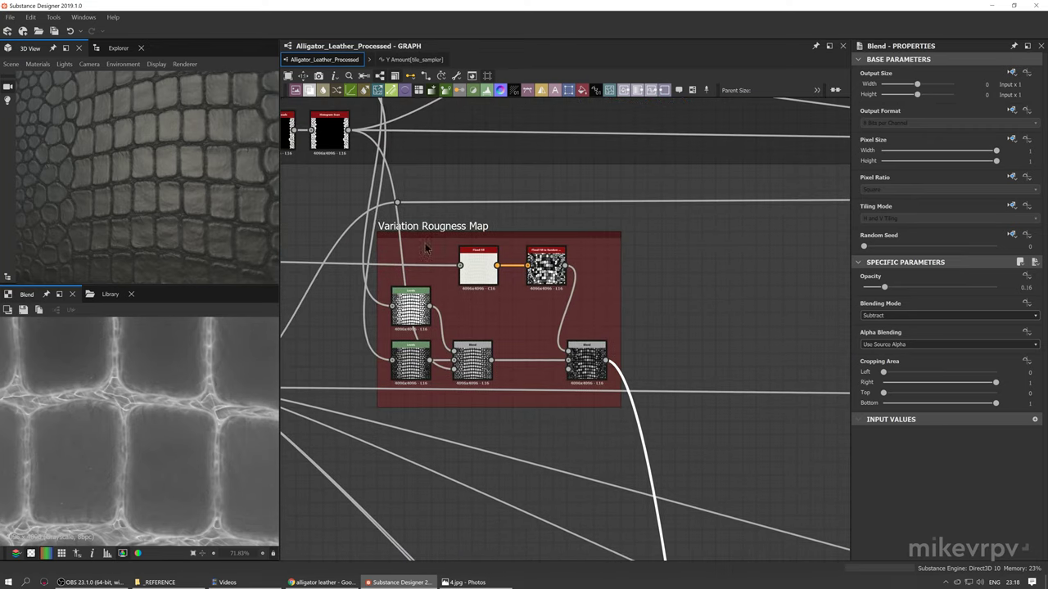
Trace the Variation Rougness Map inputs to the Non Uniform Blur Grayscale nodes in Basic Scales Volume and preview them in the 2D view
{"action": "scroll", "coordinate": [655, 393], "scroll_direction": "down", "scroll_amount": 3}
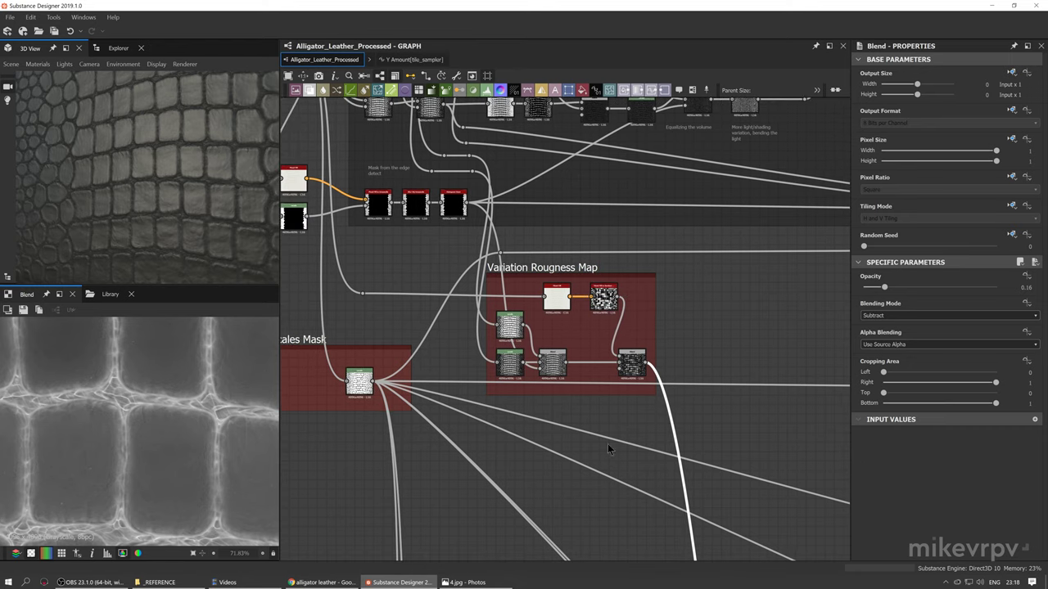
{"action": "scroll", "coordinate": [532, 344], "scroll_direction": "up", "scroll_amount": 2}
{"action": "scroll", "coordinate": [506, 310], "scroll_direction": "down", "scroll_amount": 3}
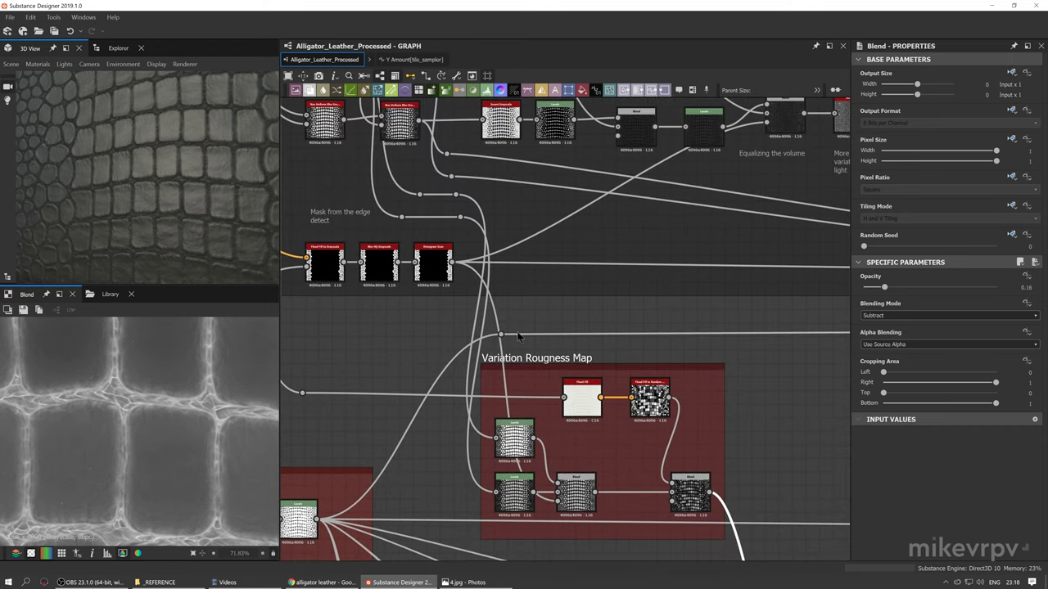
{"action": "scroll", "coordinate": [460, 178], "scroll_direction": "up", "scroll_amount": 3}
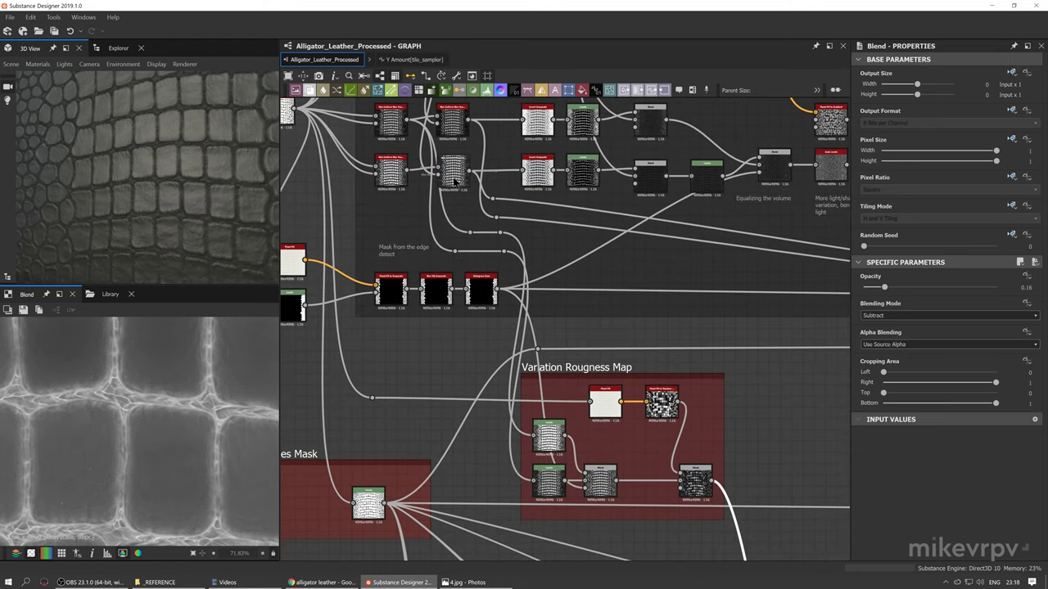
{"action": "double_click", "coordinate": [407, 139]}
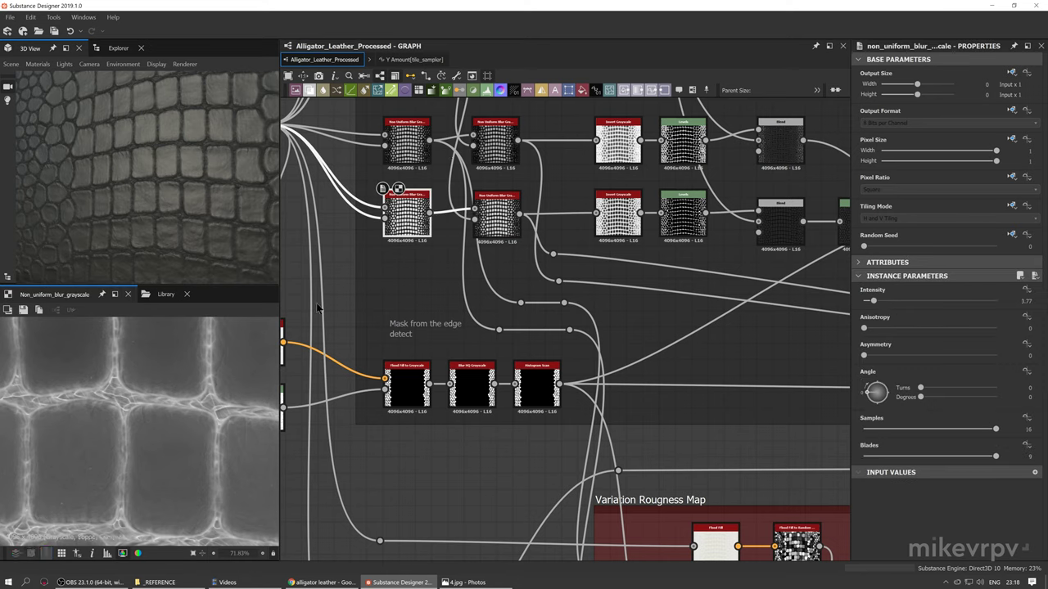
{"action": "scroll", "coordinate": [544, 194], "scroll_direction": "down", "scroll_amount": 5}
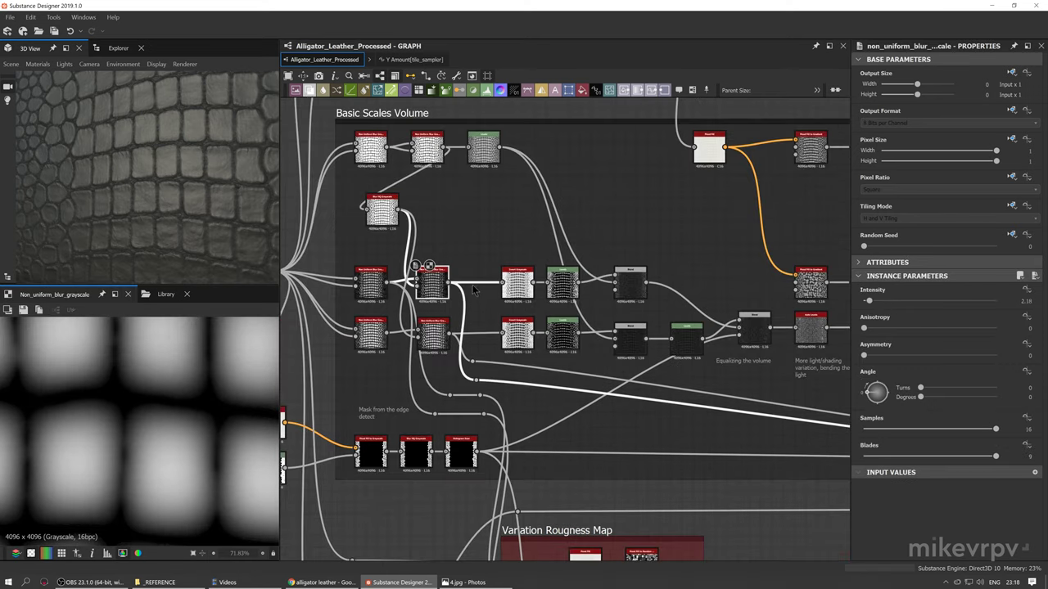
{"action": "scroll", "coordinate": [396, 297], "scroll_direction": "up", "scroll_amount": 4}
{"action": "double_click", "coordinate": [398, 298]}
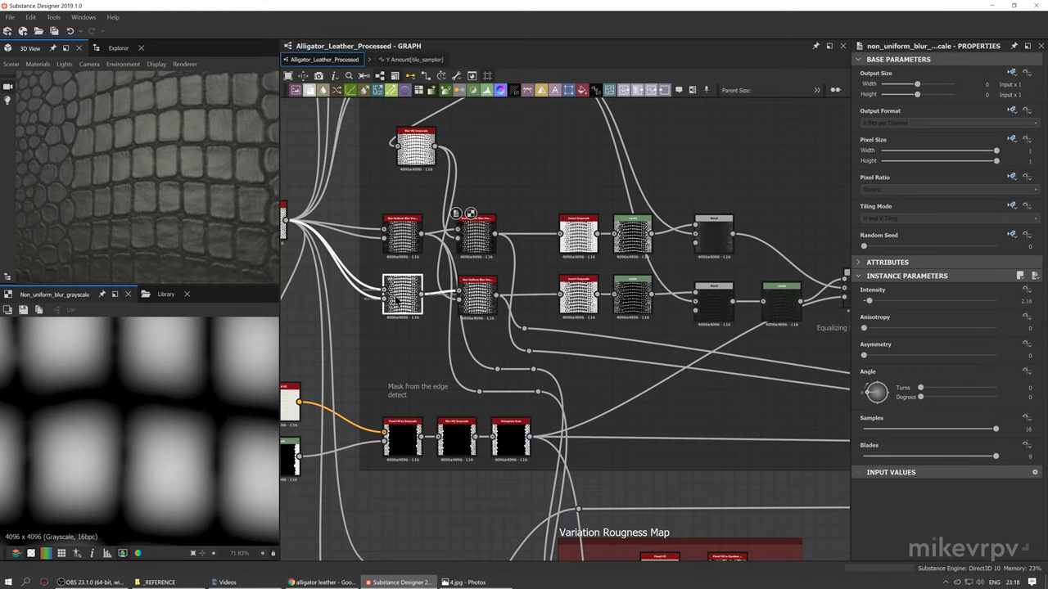
{"action": "scroll", "coordinate": [180, 353], "scroll_direction": "down", "scroll_amount": 5}
{"action": "middle_click_drag", "start_coordinate": [165, 356], "coordinate": [270, 364]}
{"action": "middle_click_drag", "start_coordinate": [57, 360], "coordinate": [208, 410]}
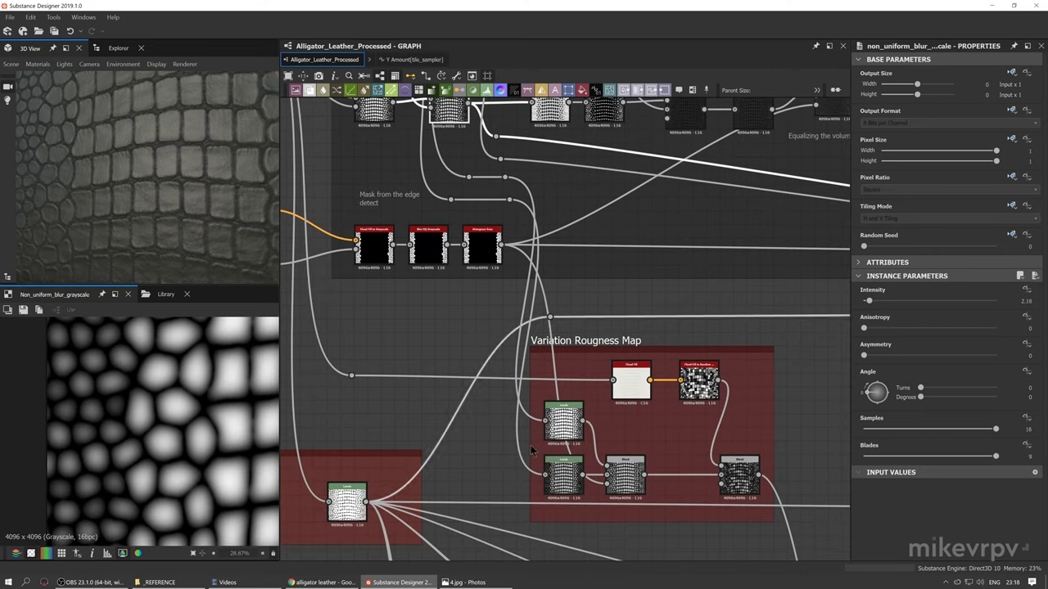
Preview the upper Levels node and the Copy Blend of the Variation Rougness Map, checking both sides of the scale pattern
{"action": "middle_click_drag", "start_coordinate": [391, 349], "coordinate": [355, 377]}
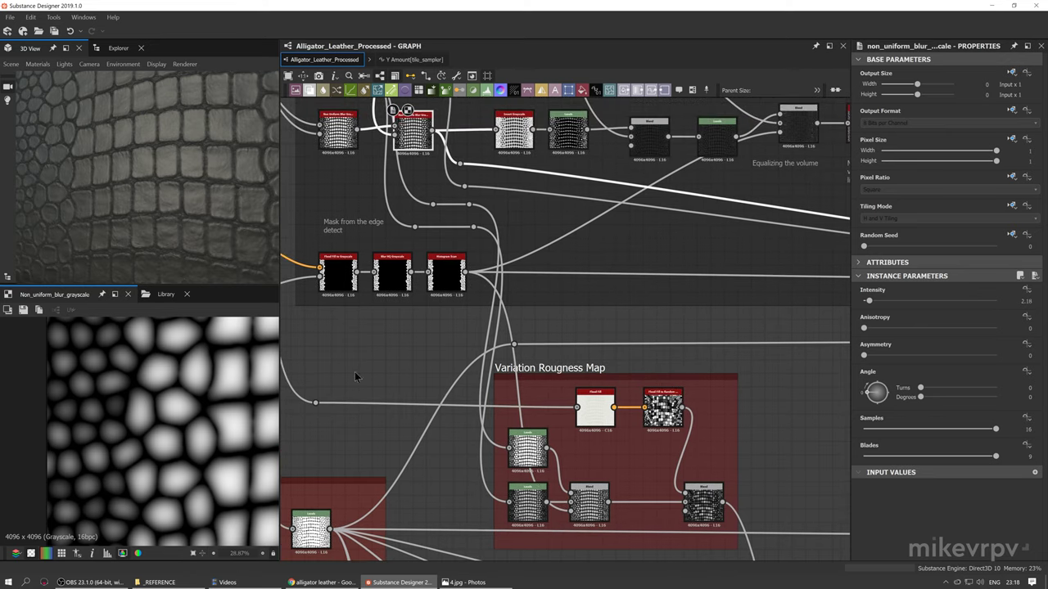
{"action": "left_click", "coordinate": [522, 455]}
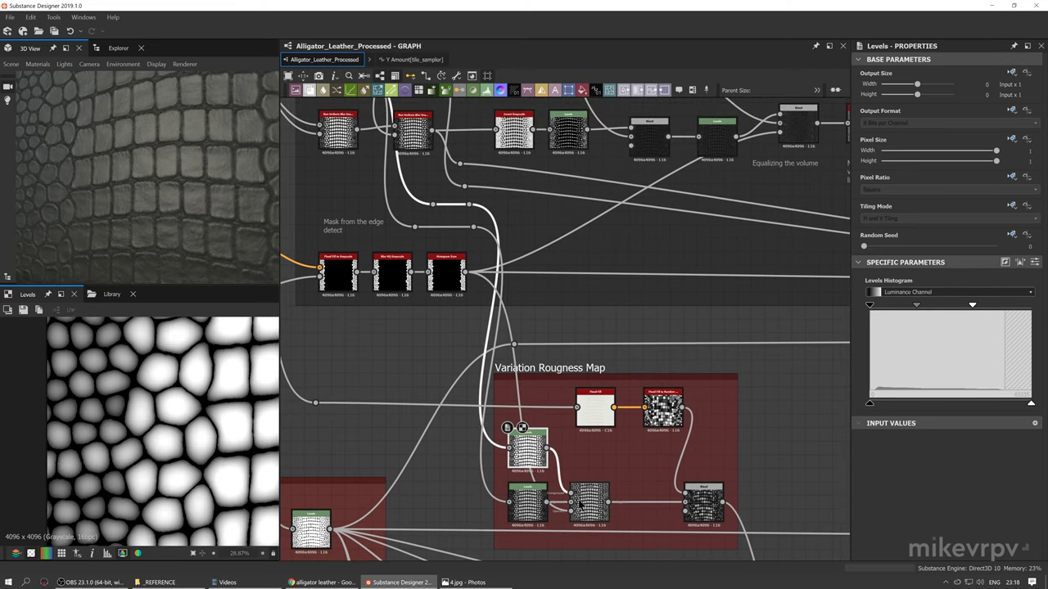
{"action": "left_click", "coordinate": [581, 505]}
{"action": "scroll", "coordinate": [147, 458], "scroll_direction": "down", "scroll_amount": 3}
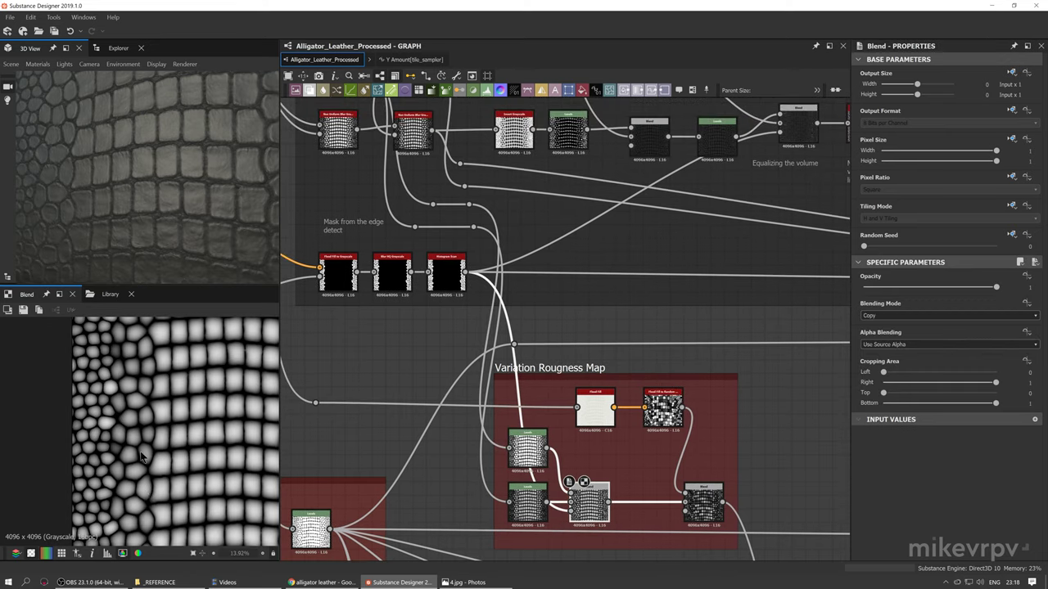
{"action": "scroll", "coordinate": [140, 451], "scroll_direction": "up", "scroll_amount": 4}
{"action": "scroll", "coordinate": [80, 485], "scroll_direction": "down", "scroll_amount": 6}
{"action": "middle_click_drag", "start_coordinate": [209, 442], "coordinate": [72, 391]}
{"action": "scroll", "coordinate": [209, 442], "scroll_direction": "up", "scroll_amount": 4}
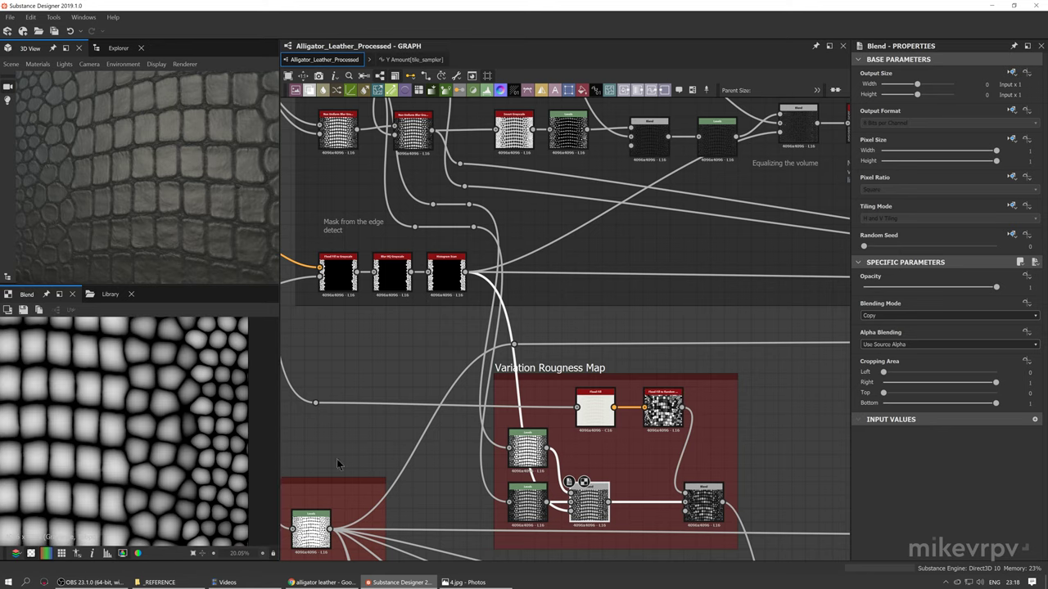
Compare the Copy Blend, the Flood Fill to Random Grayscale and the final Multiply Blend of the Variation Rougness Map in the 2D view
{"action": "middle_click_drag", "start_coordinate": [646, 524], "coordinate": [524, 482]}
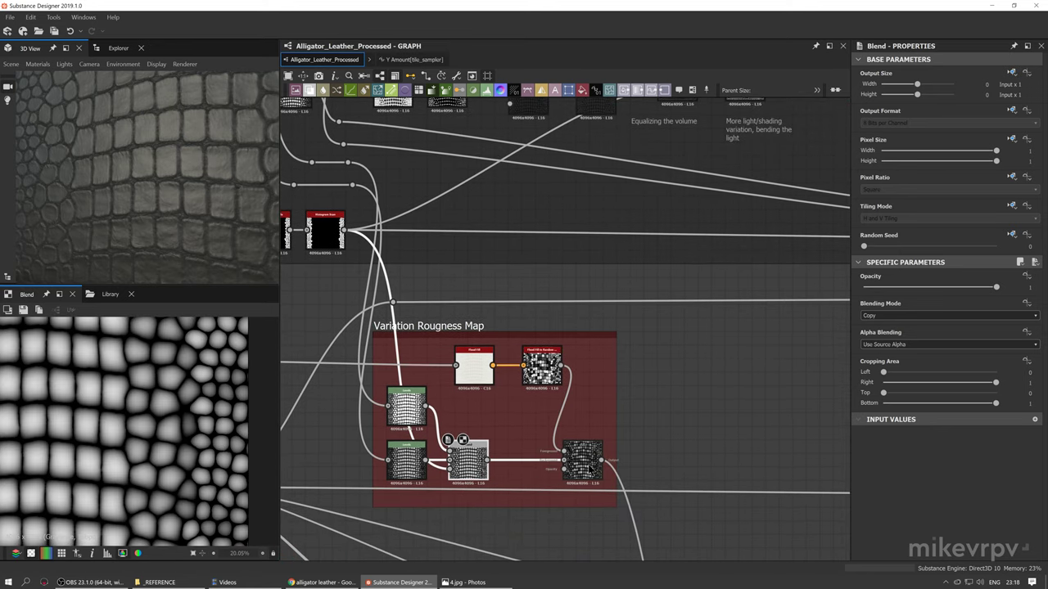
{"action": "left_click", "coordinate": [582, 460]}
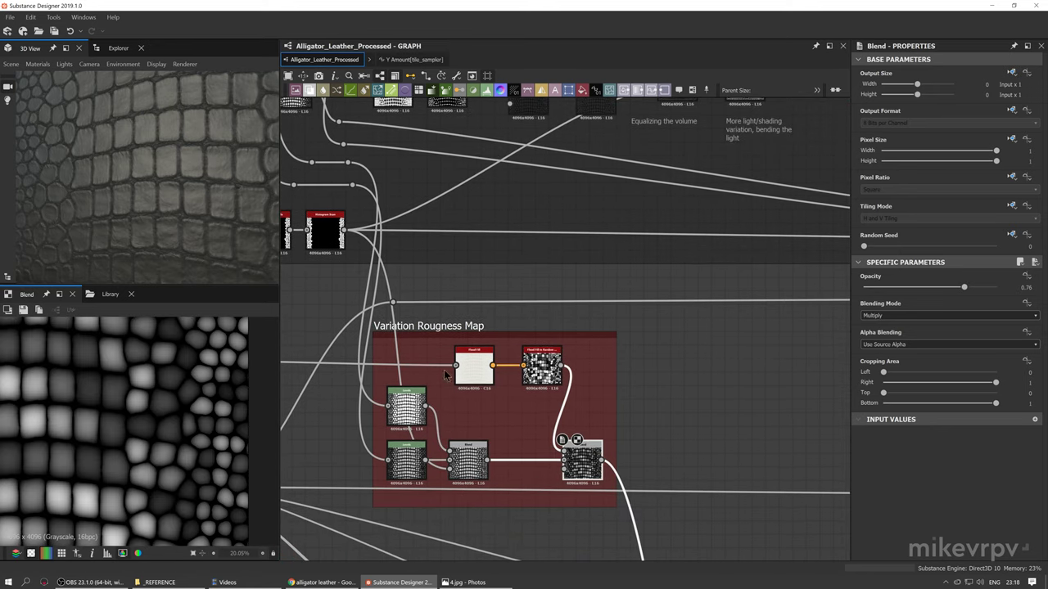
{"action": "left_click", "coordinate": [468, 461]}
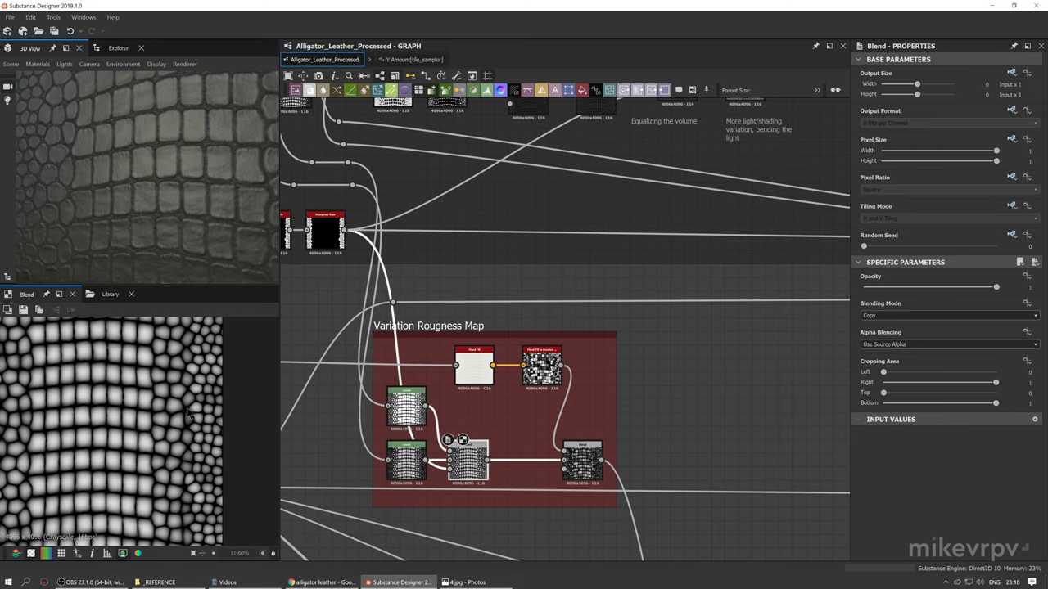
{"action": "key", "text": "f"}
{"action": "scroll", "coordinate": [106, 465], "scroll_direction": "up", "scroll_amount": 2}
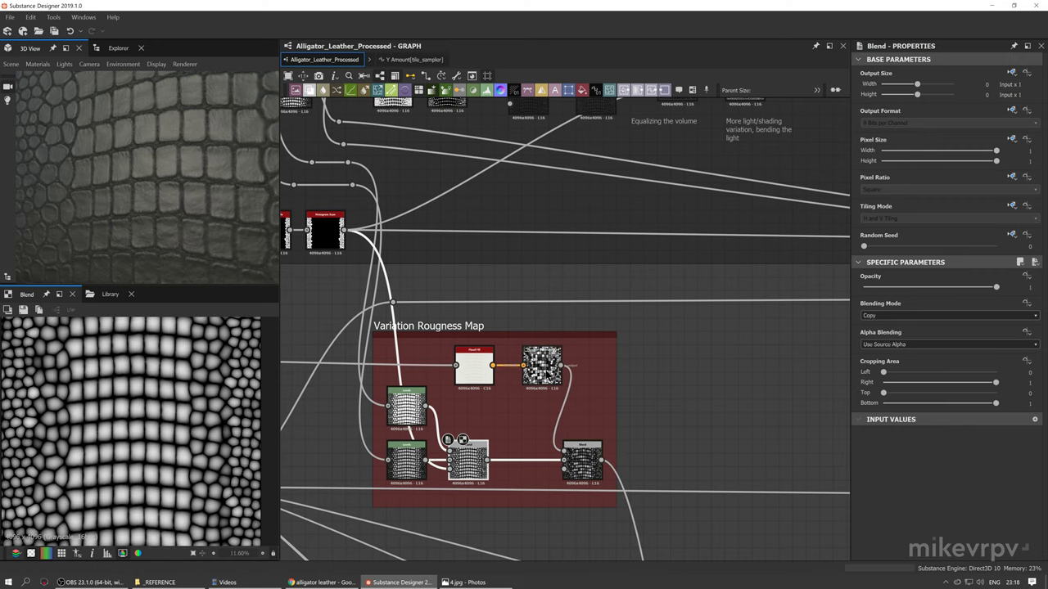
{"action": "left_click", "coordinate": [541, 365]}
{"action": "scroll", "coordinate": [121, 446], "scroll_direction": "up", "scroll_amount": 3}
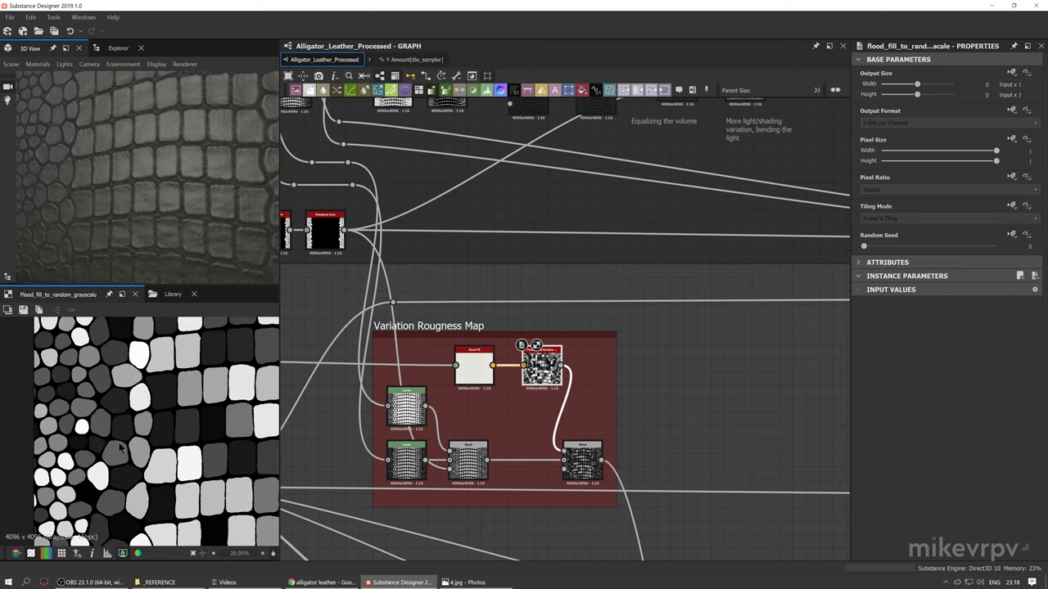
{"action": "scroll", "coordinate": [131, 438], "scroll_direction": "down", "scroll_amount": 2}
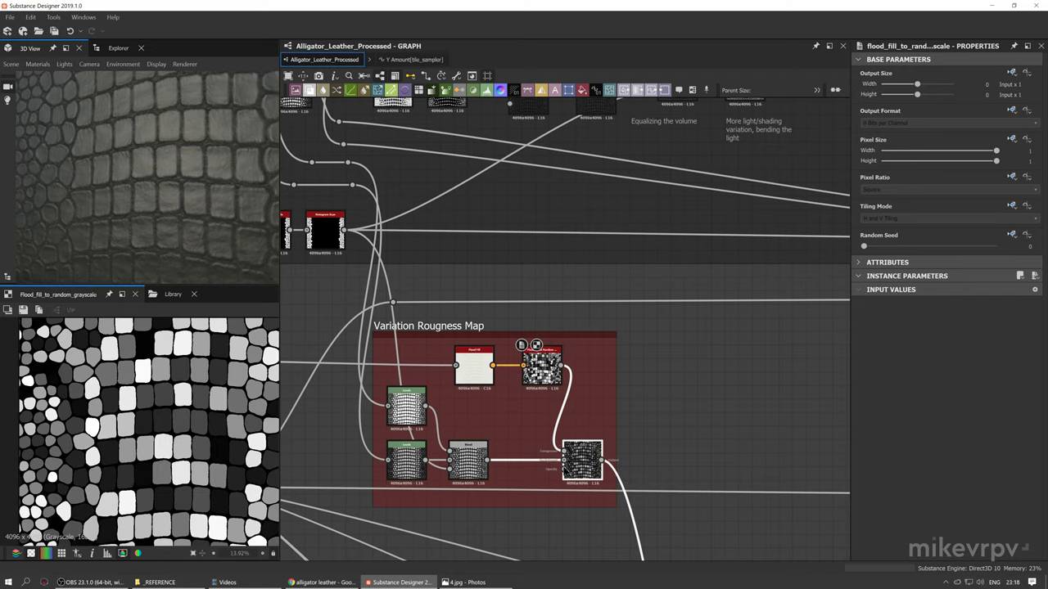
{"action": "left_click", "coordinate": [582, 460]}
{"action": "scroll", "coordinate": [164, 448], "scroll_direction": "down", "scroll_amount": 4}
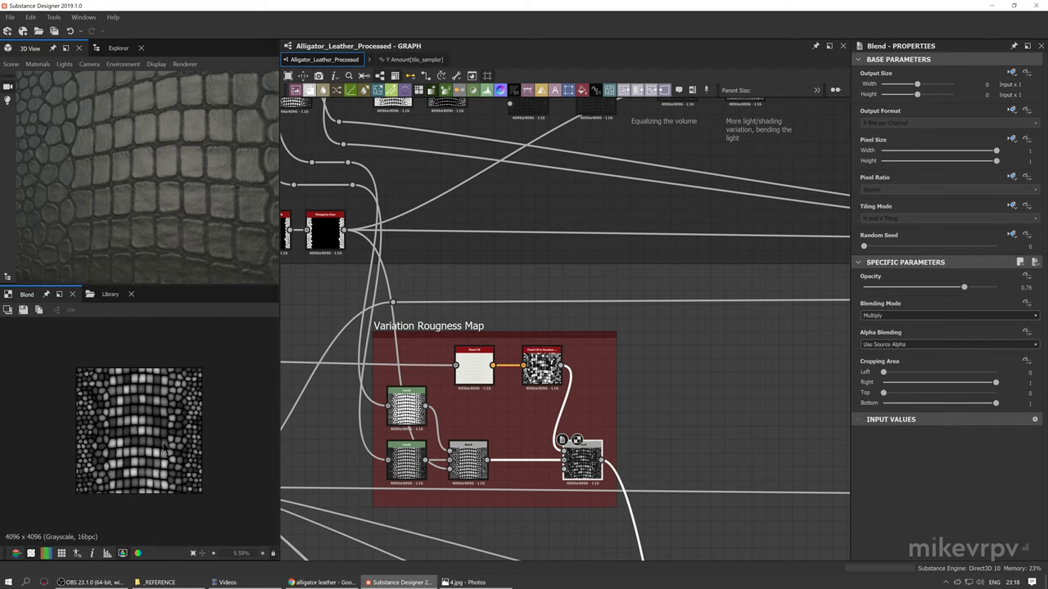
Follow the variation map's link back to the Roughness frame and show the Blur HQ Grayscale that feeds the Subtract Blend
{"action": "scroll", "coordinate": [571, 352], "scroll_direction": "down", "scroll_amount": 8}
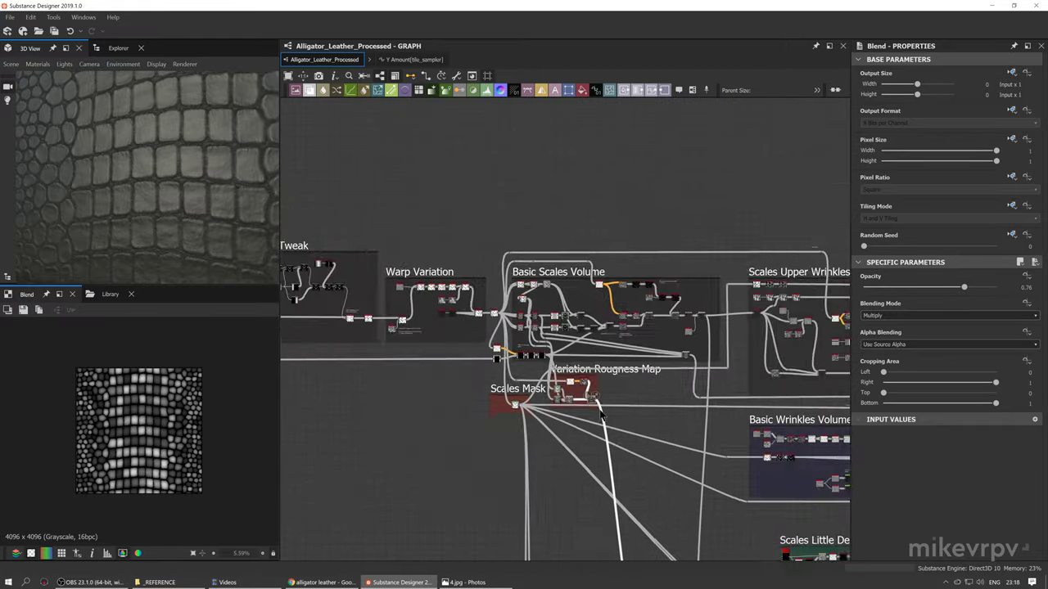
{"action": "middle_click_drag", "start_coordinate": [572, 352], "coordinate": [426, 283]}
{"action": "middle_click_drag", "start_coordinate": [473, 425], "coordinate": [218, 426]}
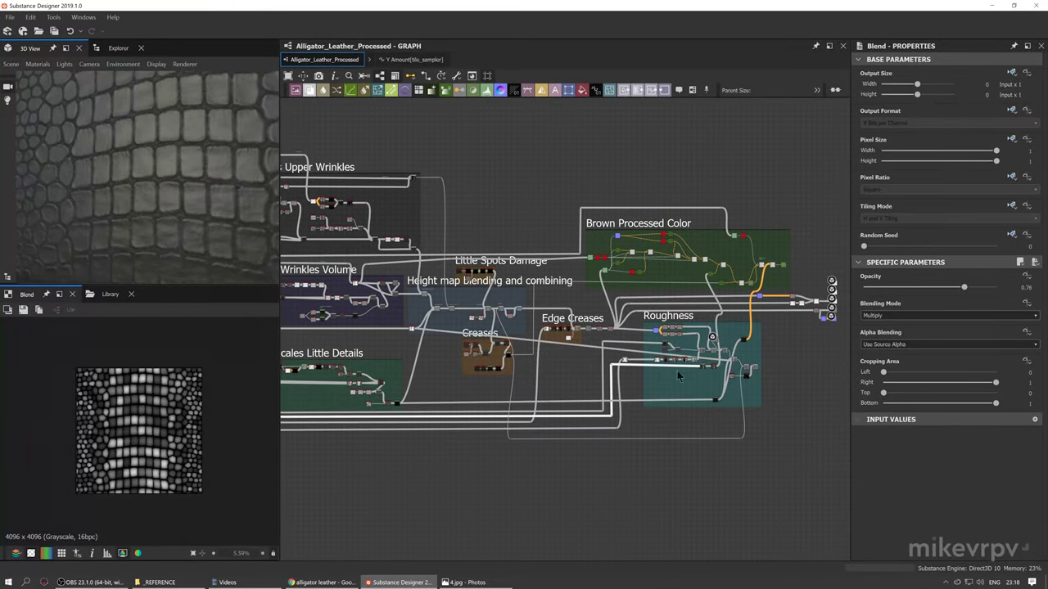
{"action": "scroll", "coordinate": [677, 370], "scroll_direction": "up", "scroll_amount": 10}
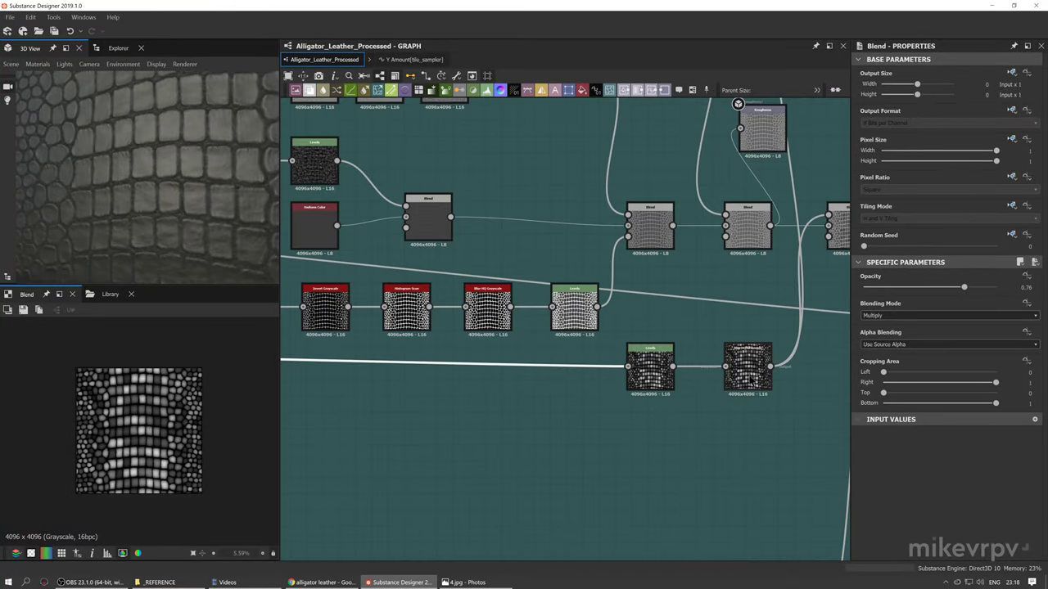
{"action": "left_click", "coordinate": [728, 383]}
{"action": "middle_click_drag", "start_coordinate": [728, 383], "coordinate": [625, 409]}
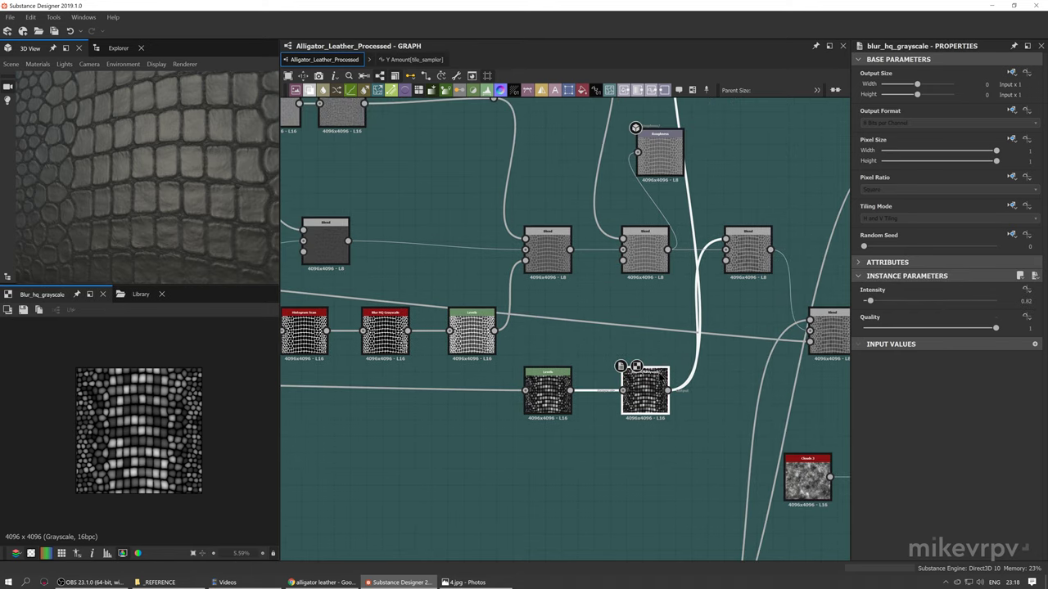
Preview the Blur HQ Grayscale, then compare the Subtract Blend it feeds with the preceding Add (Linear Dodge) Blend in the 2D view
{"action": "scroll", "coordinate": [659, 374], "scroll_direction": "up", "scroll_amount": 3}
{"action": "scroll", "coordinate": [123, 434], "scroll_direction": "up", "scroll_amount": 5}
{"action": "middle_click_drag", "start_coordinate": [193, 421], "coordinate": [98, 416]}
{"action": "middle_click_drag", "start_coordinate": [622, 368], "coordinate": [546, 382]}
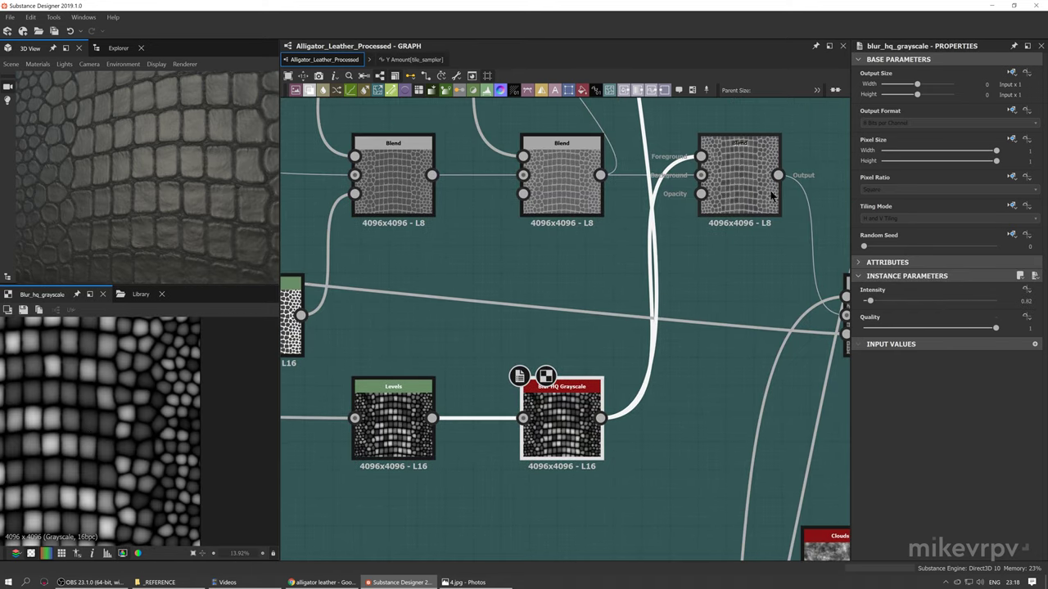
{"action": "left_click", "coordinate": [735, 182]}
{"action": "middle_click_drag", "start_coordinate": [735, 183], "coordinate": [736, 236]}
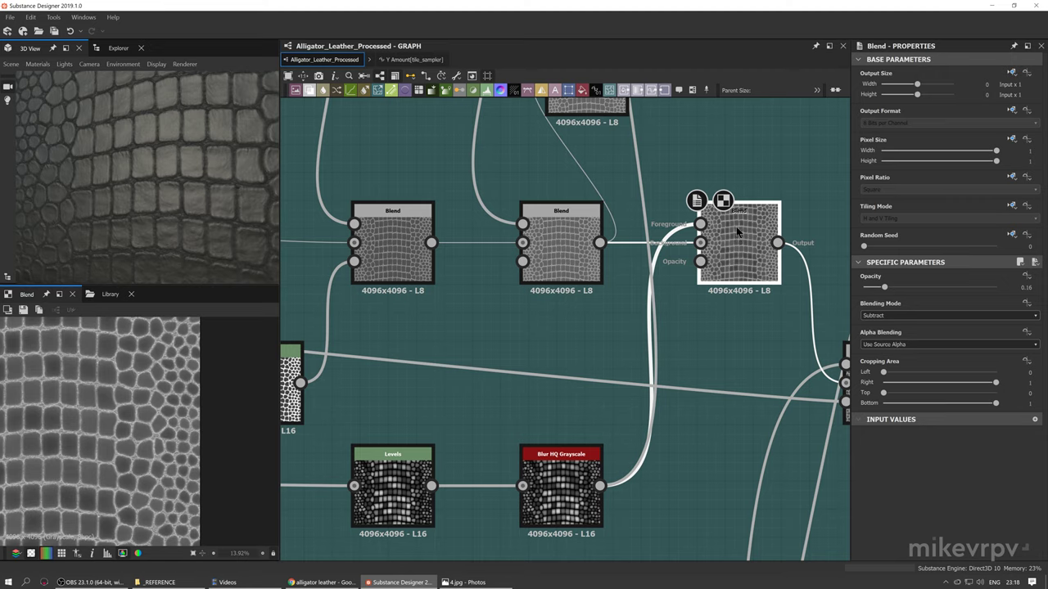
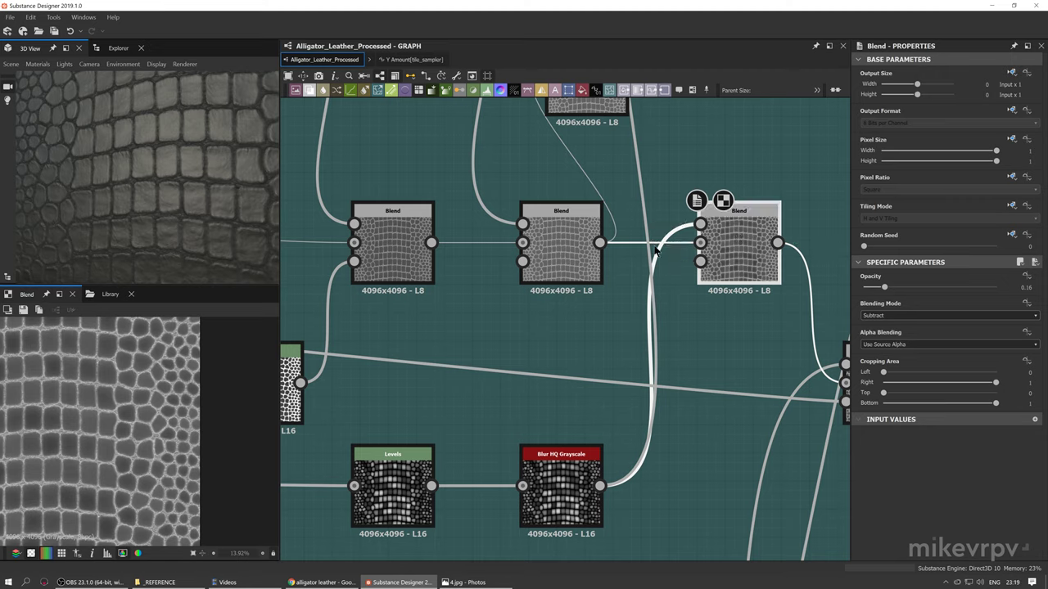
{"action": "double_click", "coordinate": [572, 252]}
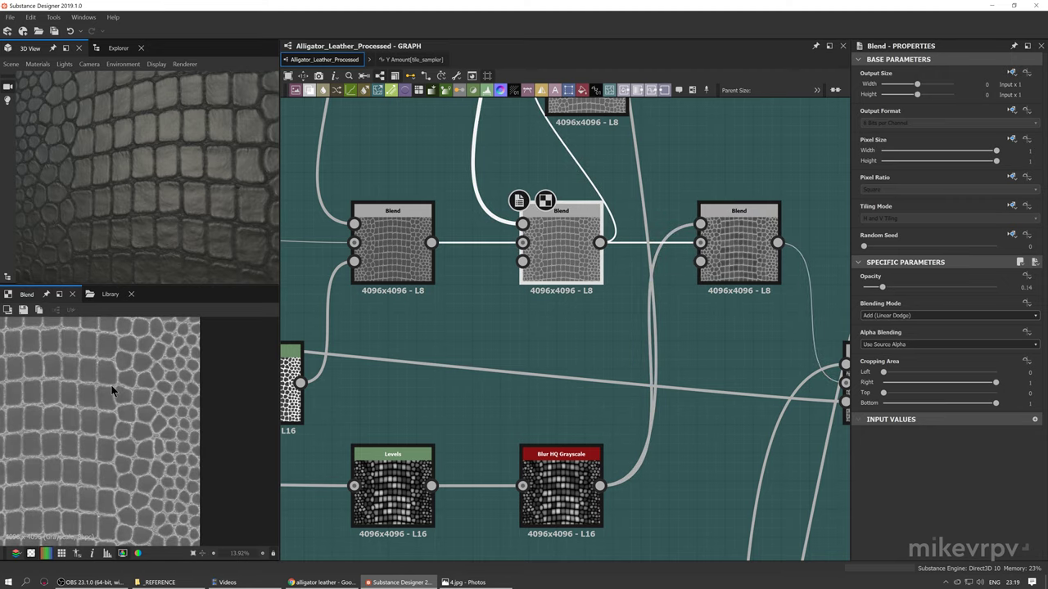
{"action": "scroll", "coordinate": [155, 416], "scroll_direction": "up", "scroll_amount": 3}
{"action": "double_click", "coordinate": [751, 255]}
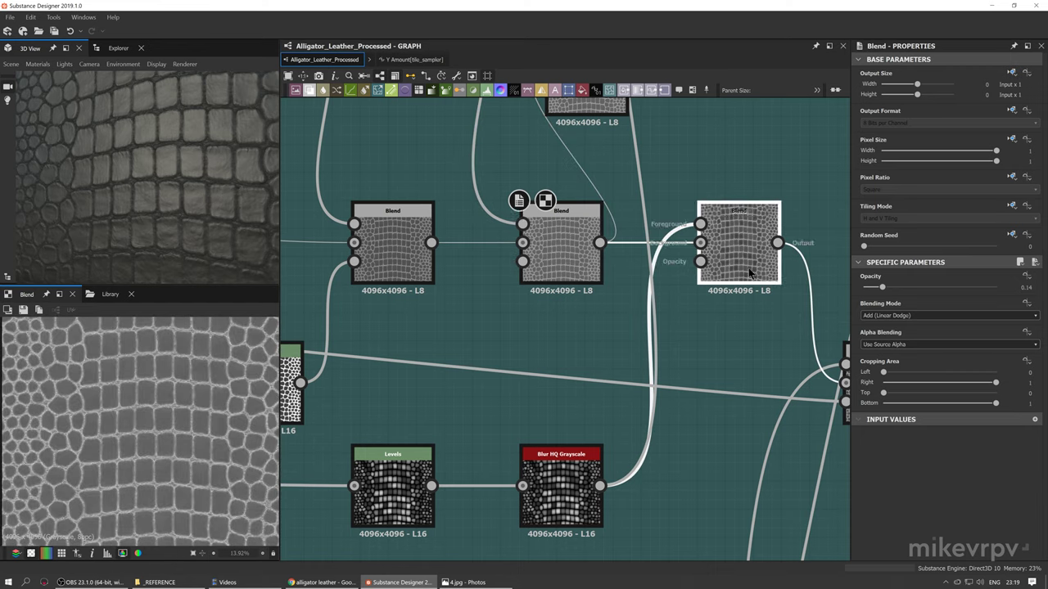
{"action": "scroll", "coordinate": [95, 409], "scroll_direction": "down", "scroll_amount": 3}
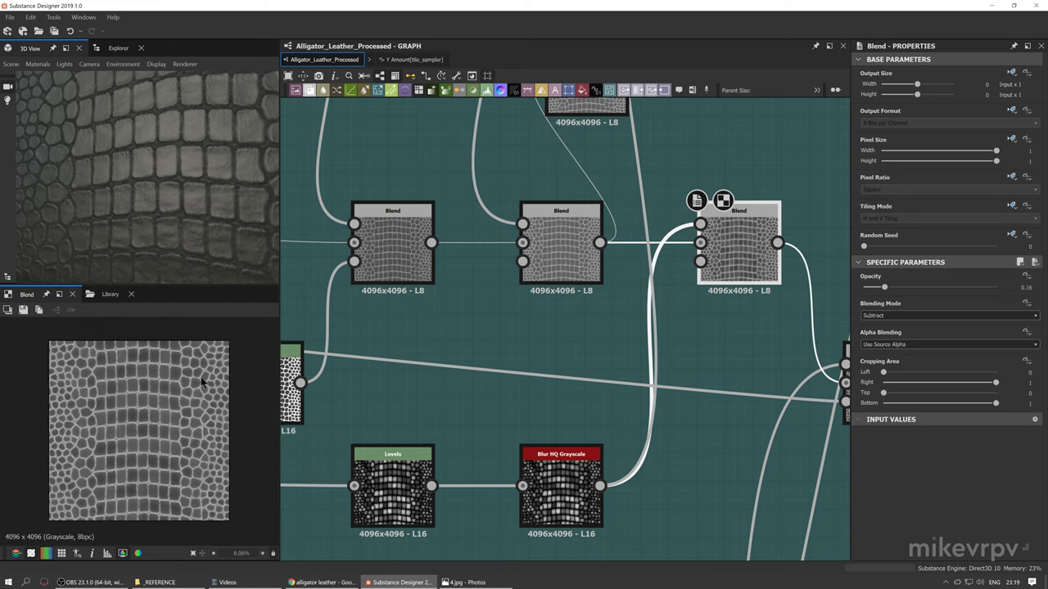
{"action": "scroll", "coordinate": [193, 194], "scroll_direction": "down", "scroll_amount": 3}
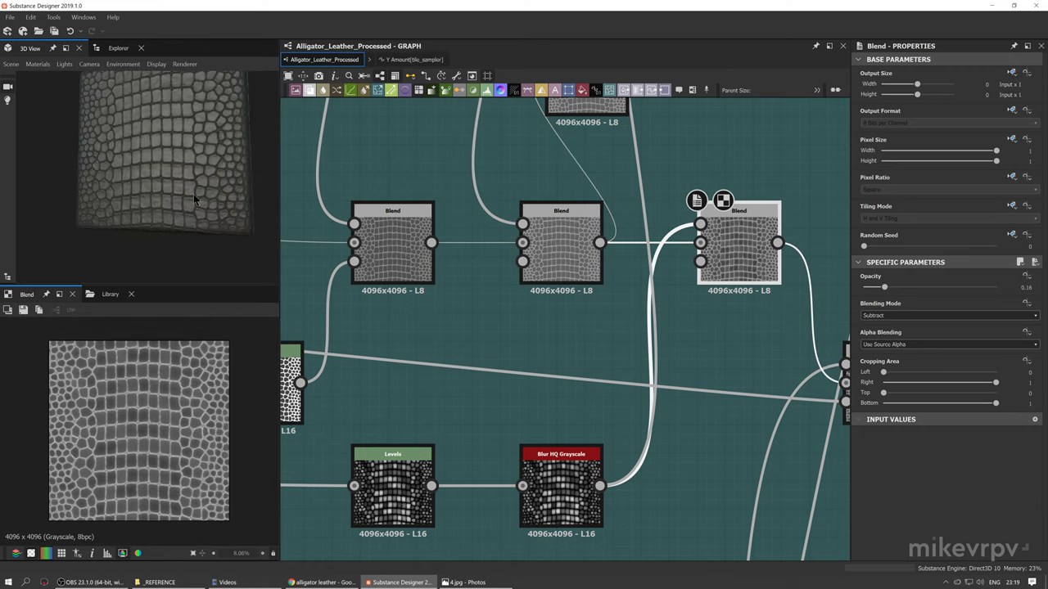
Move the Roughness output node near the Subtract Blend fed by Blur HQ Grayscale and connect that Blend to it
{"action": "middle_click_drag", "start_coordinate": [193, 194], "coordinate": [183, 213]}
{"action": "scroll", "coordinate": [524, 207], "scroll_direction": "down", "scroll_amount": 2}
{"action": "middle_click_drag", "start_coordinate": [587, 198], "coordinate": [577, 380]}
{"action": "scroll", "coordinate": [567, 339], "scroll_direction": "down", "scroll_amount": 1}
{"action": "scroll", "coordinate": [577, 380], "scroll_direction": "down", "scroll_amount": 2}
{"action": "middle_click_drag", "start_coordinate": [584, 322], "coordinate": [574, 370]}
{"action": "scroll", "coordinate": [574, 365], "scroll_direction": "down", "scroll_amount": 2}
{"action": "scroll", "coordinate": [574, 363], "scroll_direction": "down", "scroll_amount": 1}
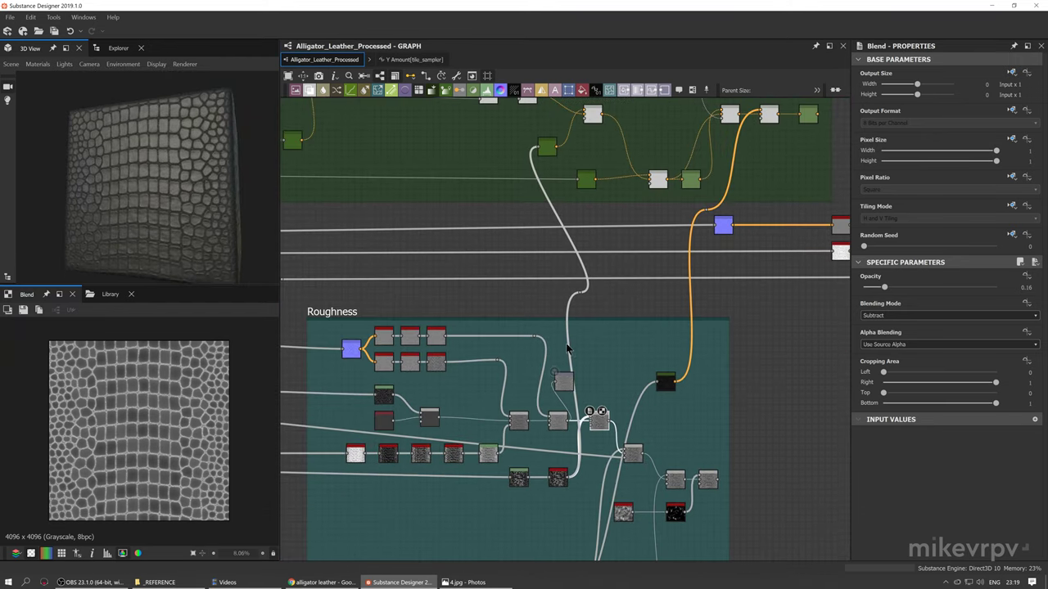
{"action": "scroll", "coordinate": [606, 352], "scroll_direction": "up", "scroll_amount": 5}
{"action": "left_click_drag", "start_coordinate": [621, 346], "coordinate": [706, 305]}
{"action": "middle_click_drag", "start_coordinate": [723, 409], "coordinate": [678, 347]}
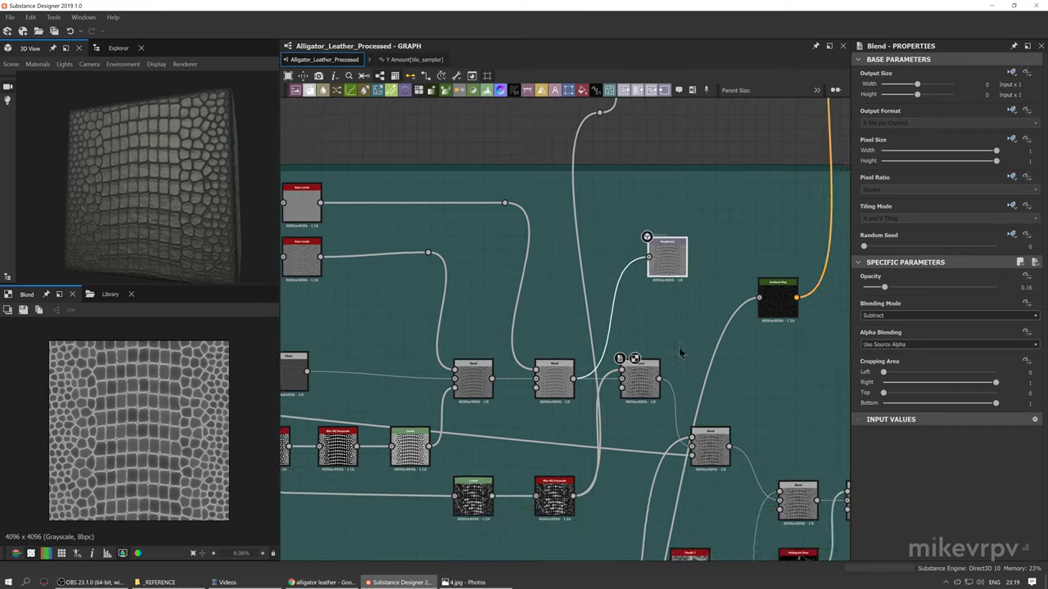
{"action": "scroll", "coordinate": [679, 349], "scroll_direction": "up", "scroll_amount": 4}
{"action": "left_click", "coordinate": [614, 154]}
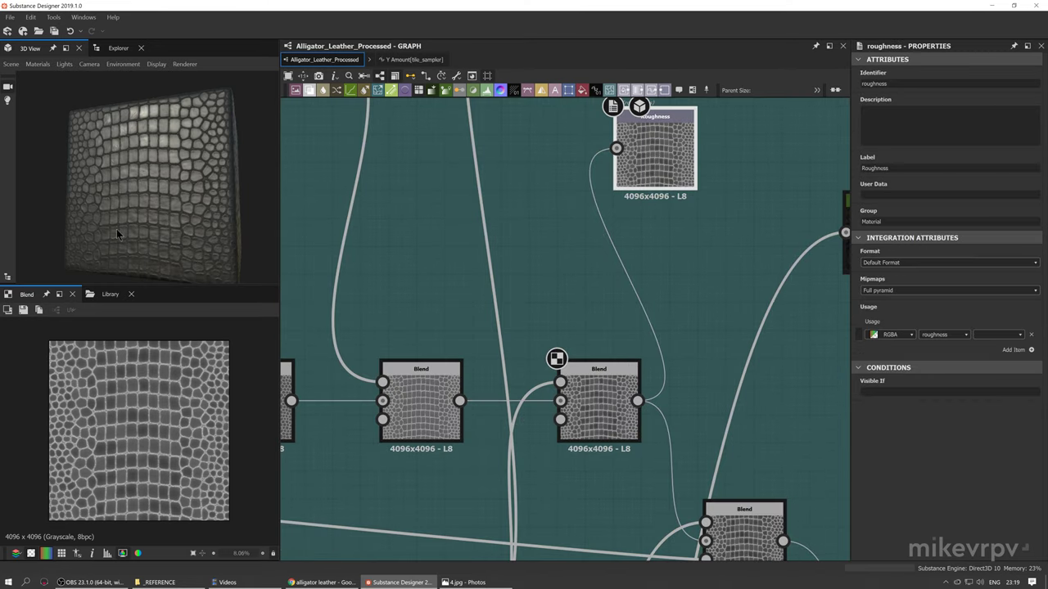
Examine the leather's scale-to-scale roughness variation in the 3D view, up close and from a distance
{"action": "left_click_drag", "start_coordinate": [116, 230], "coordinate": [181, 167]}
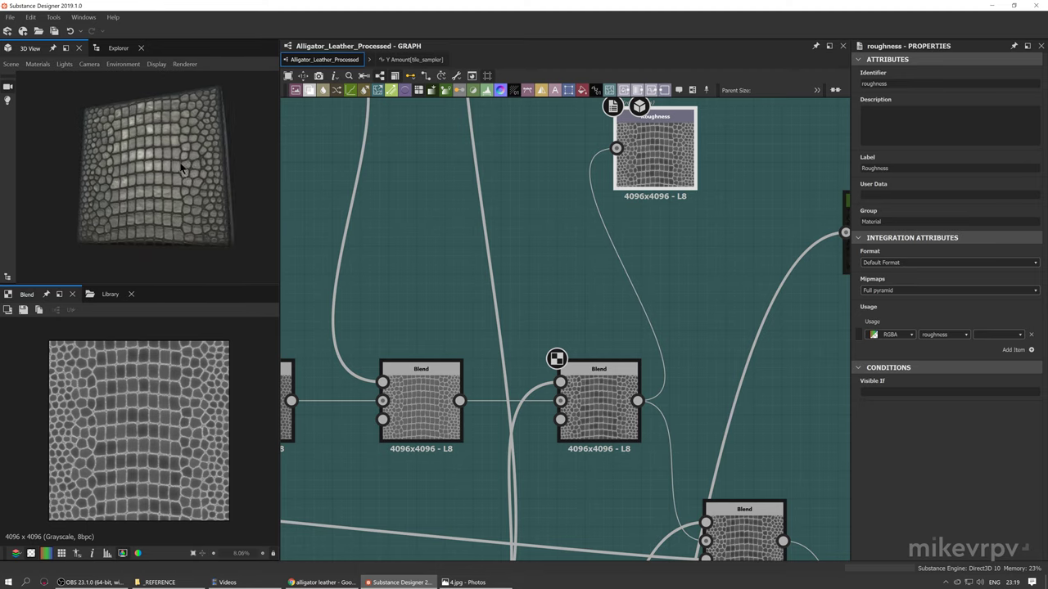
{"action": "left_click_drag", "start_coordinate": [182, 168], "coordinate": [160, 185]}
{"action": "scroll", "coordinate": [181, 145], "scroll_direction": "up", "scroll_amount": 3}
{"action": "scroll", "coordinate": [155, 194], "scroll_direction": "down", "scroll_amount": 4}
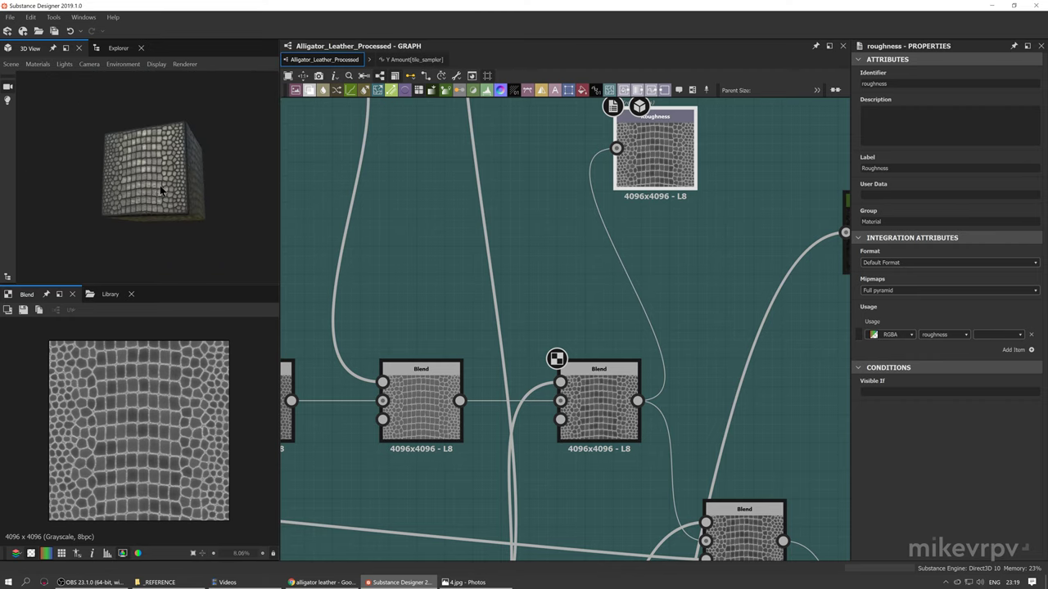
{"action": "scroll", "coordinate": [154, 163], "scroll_direction": "up", "scroll_amount": 5}
{"action": "scroll", "coordinate": [153, 158], "scroll_direction": "down", "scroll_amount": 3}
{"action": "scroll", "coordinate": [622, 352], "scroll_direction": "down", "scroll_amount": 3}
Trace the next Subtract Blend's foreground link to the dark Levels node at the Roughness frame's lower edge and preview its noise
{"action": "middle_click_drag", "start_coordinate": [710, 402], "coordinate": [646, 294]}
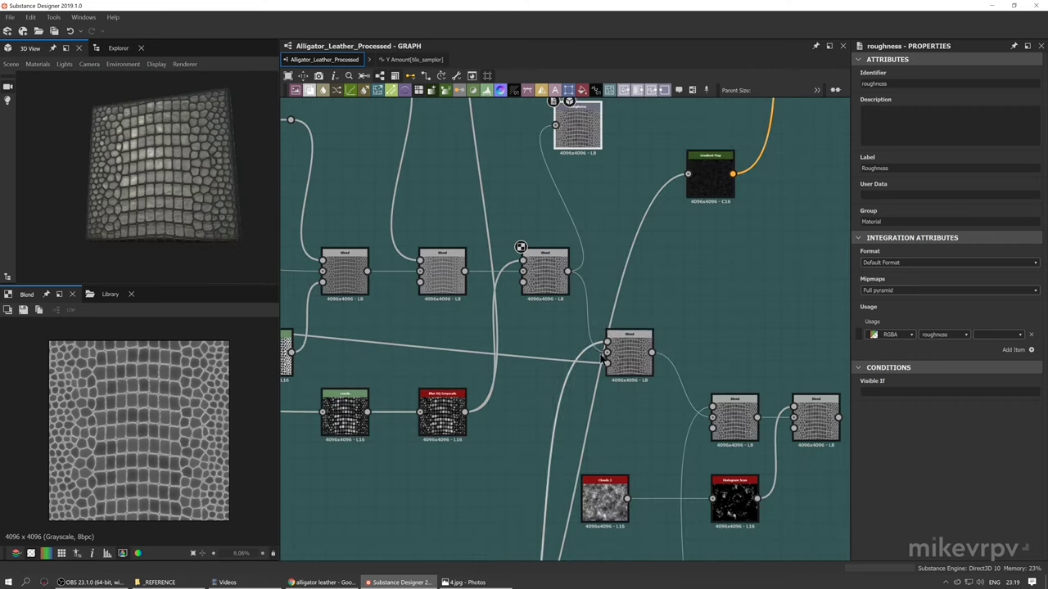
{"action": "middle_click_drag", "start_coordinate": [599, 353], "coordinate": [594, 250]}
{"action": "scroll", "coordinate": [593, 280], "scroll_direction": "down", "scroll_amount": 3}
{"action": "middle_click_drag", "start_coordinate": [577, 382], "coordinate": [584, 335]}
{"action": "scroll", "coordinate": [514, 438], "scroll_direction": "up", "scroll_amount": 3}
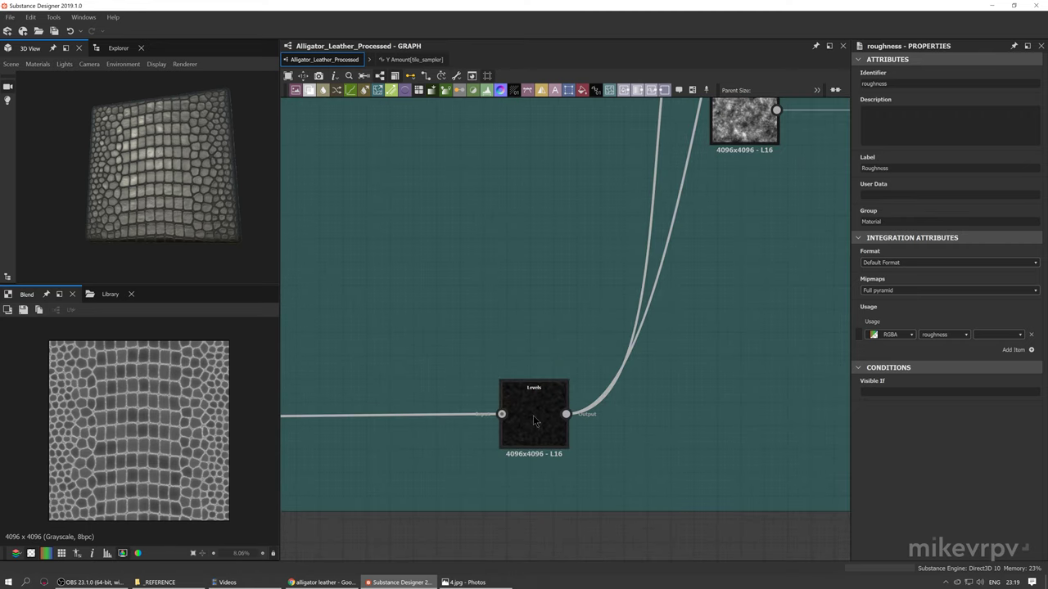
{"action": "double_click", "coordinate": [515, 434]}
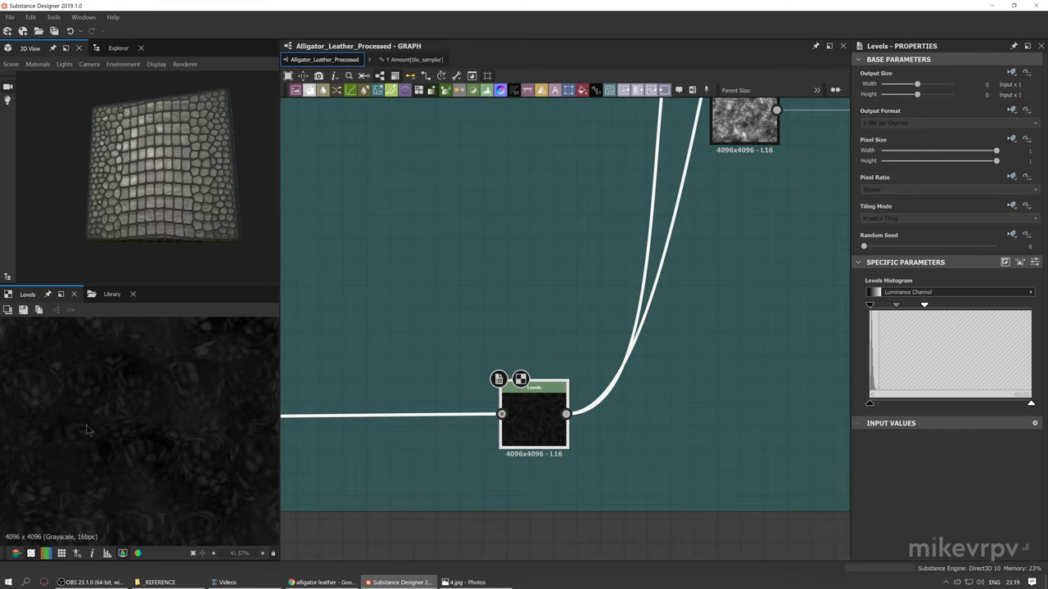
{"action": "scroll", "coordinate": [102, 420], "scroll_direction": "up", "scroll_amount": 3}
{"action": "scroll", "coordinate": [548, 439], "scroll_direction": "down", "scroll_amount": 4}
{"action": "middle_click_drag", "start_coordinate": [603, 329], "coordinate": [594, 349]}
{"action": "scroll", "coordinate": [594, 350], "scroll_direction": "up", "scroll_amount": 3}
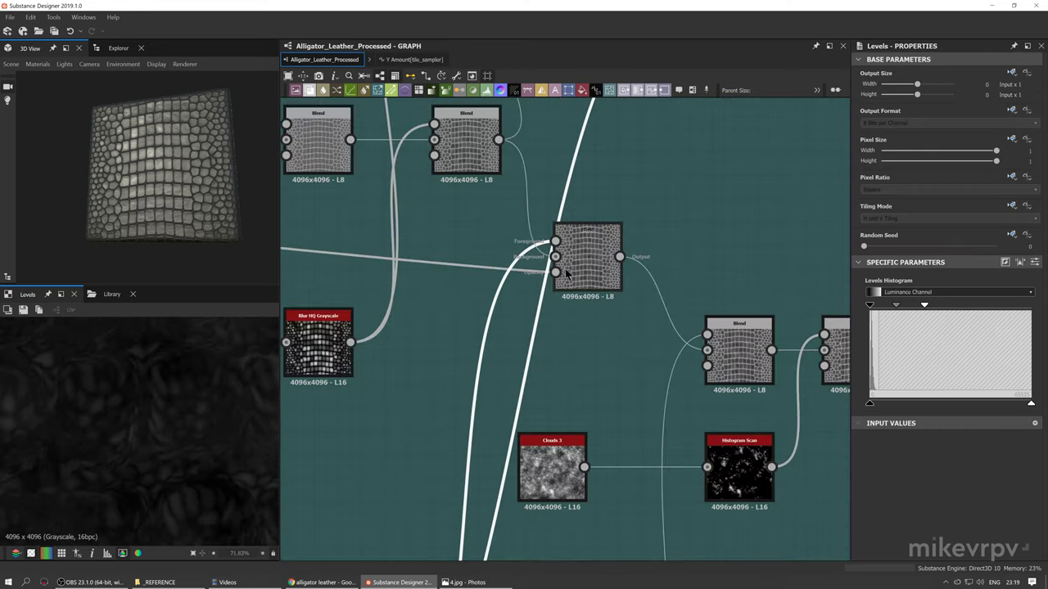
Preview the Subtract Blend fed by the dark Levels node and examine its scale surfaces closely in the 2D view
{"action": "double_click", "coordinate": [569, 276]}
{"action": "scroll", "coordinate": [115, 423], "scroll_direction": "up", "scroll_amount": 2}
{"action": "scroll", "coordinate": [115, 423], "scroll_direction": "down", "scroll_amount": 1}
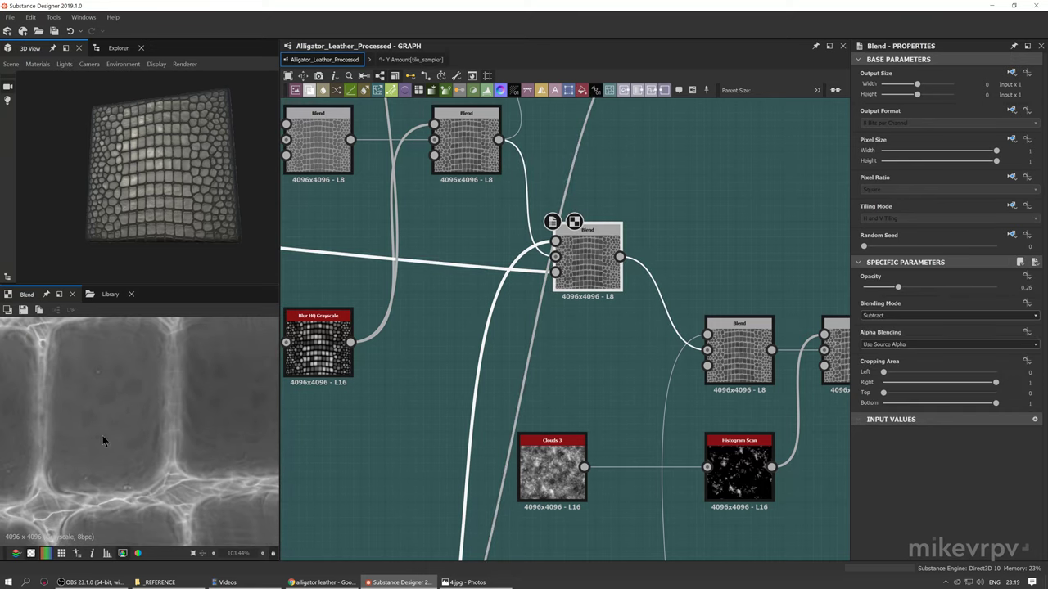
{"action": "scroll", "coordinate": [131, 400], "scroll_direction": "down", "scroll_amount": 2}
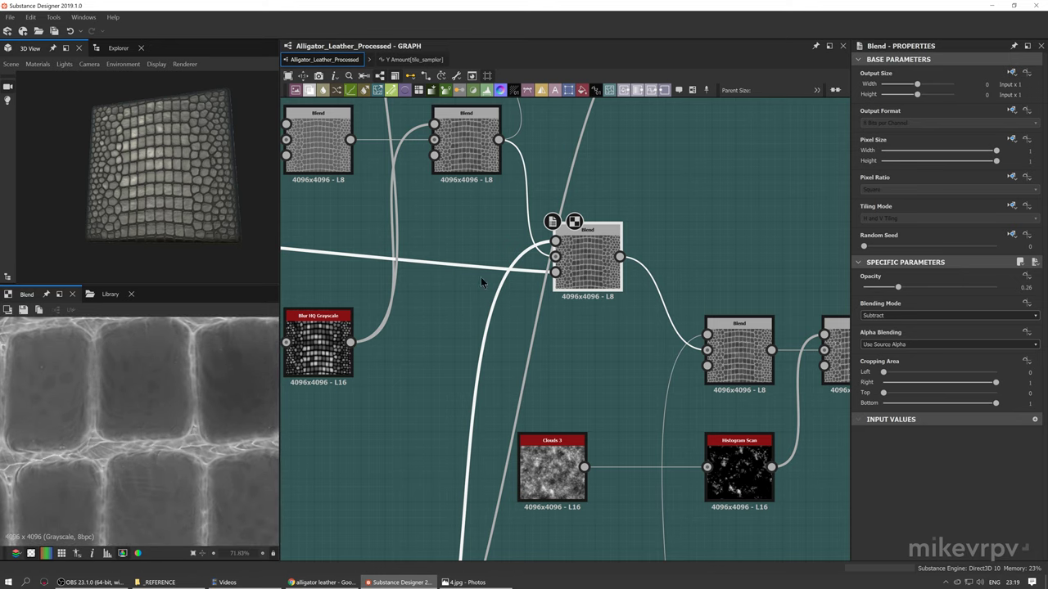
{"action": "middle_click_drag", "start_coordinate": [480, 277], "coordinate": [456, 365]}
{"action": "scroll", "coordinate": [177, 408], "scroll_direction": "down", "scroll_amount": 2}
{"action": "middle_click_drag", "start_coordinate": [177, 407], "coordinate": [90, 391]}
Connect the Subtract Blend fed by the dark Levels node to the Roughness output and check the highlights on the scales in 3D
{"action": "middle_click_drag", "start_coordinate": [573, 278], "coordinate": [539, 411]}
{"action": "scroll", "coordinate": [529, 369], "scroll_direction": "down", "scroll_amount": 1}
{"action": "scroll", "coordinate": [160, 184], "scroll_direction": "up", "scroll_amount": 5}
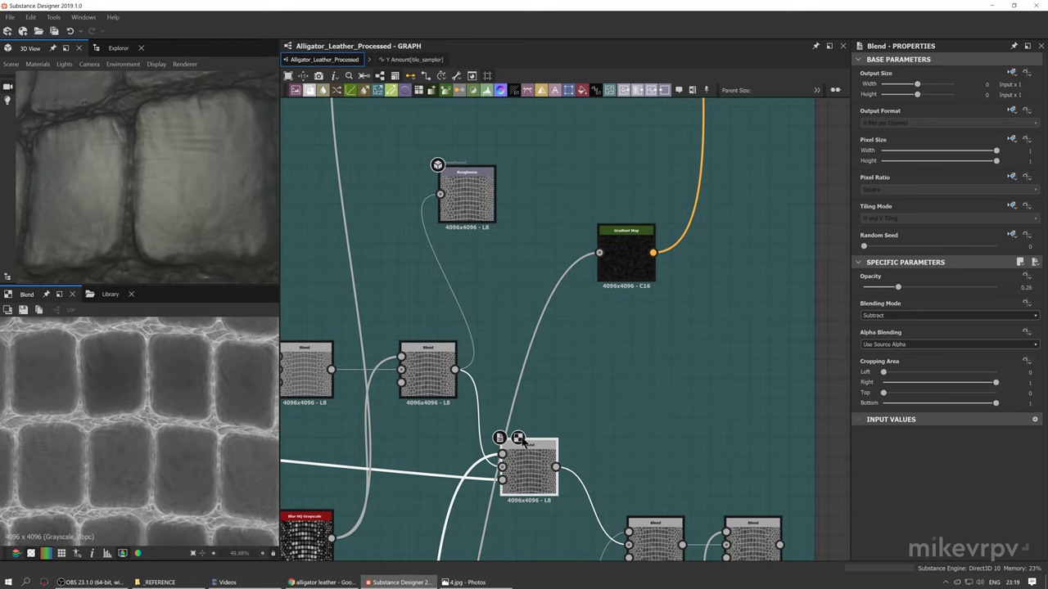
{"action": "left_click_drag", "start_coordinate": [451, 195], "coordinate": [442, 195]}
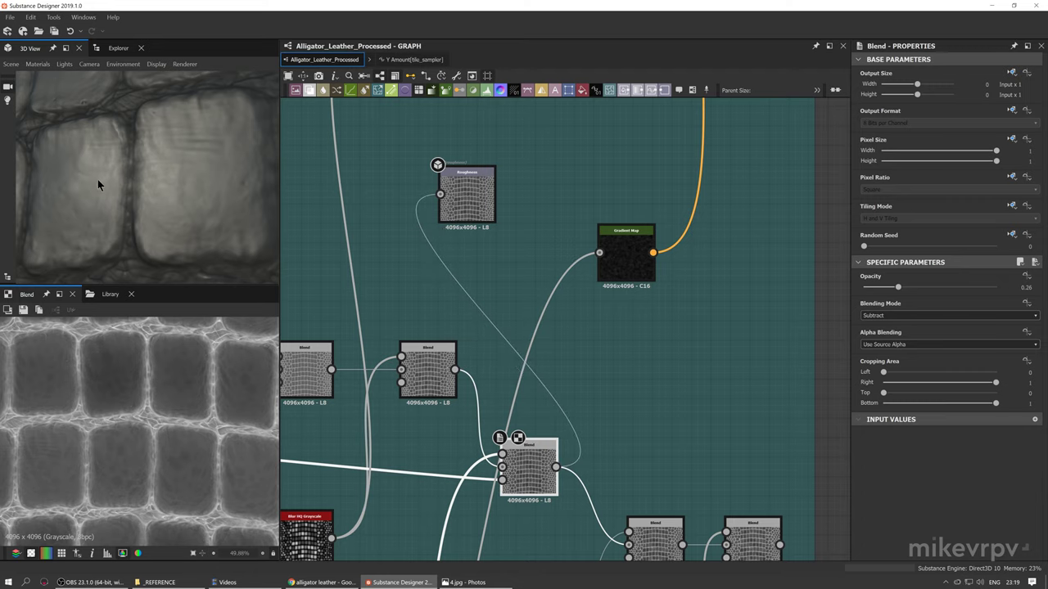
{"action": "left_click_drag", "start_coordinate": [98, 179], "coordinate": [104, 175]}
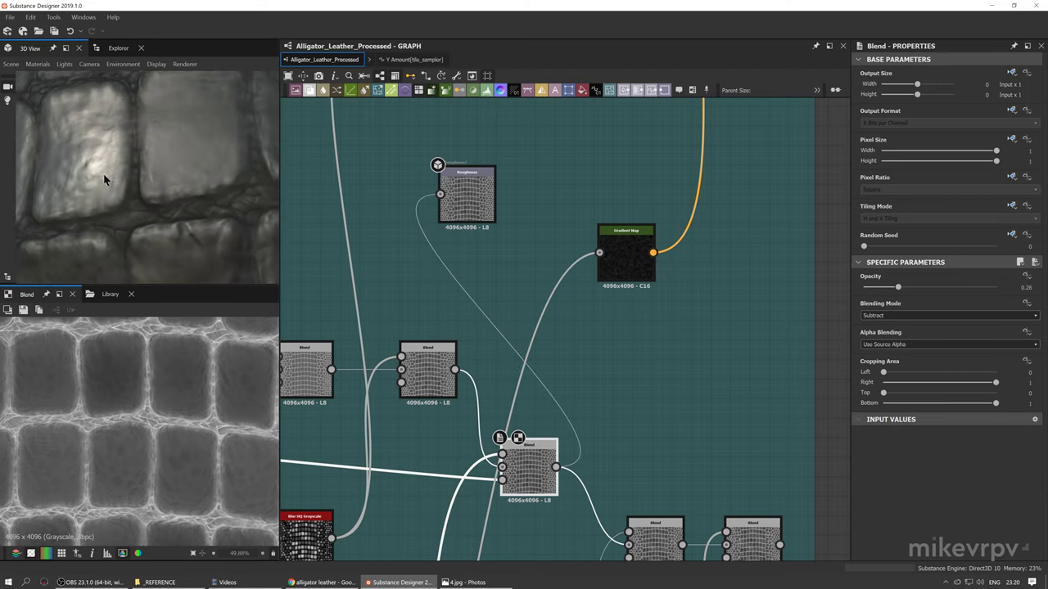
Move the Clouds 3 node below the Histogram Scan node, clear of the long link into the next Add Blend
{"action": "scroll", "coordinate": [478, 357], "scroll_direction": "down", "scroll_amount": 5}
{"action": "middle_click_drag", "start_coordinate": [452, 416], "coordinate": [520, 249]}
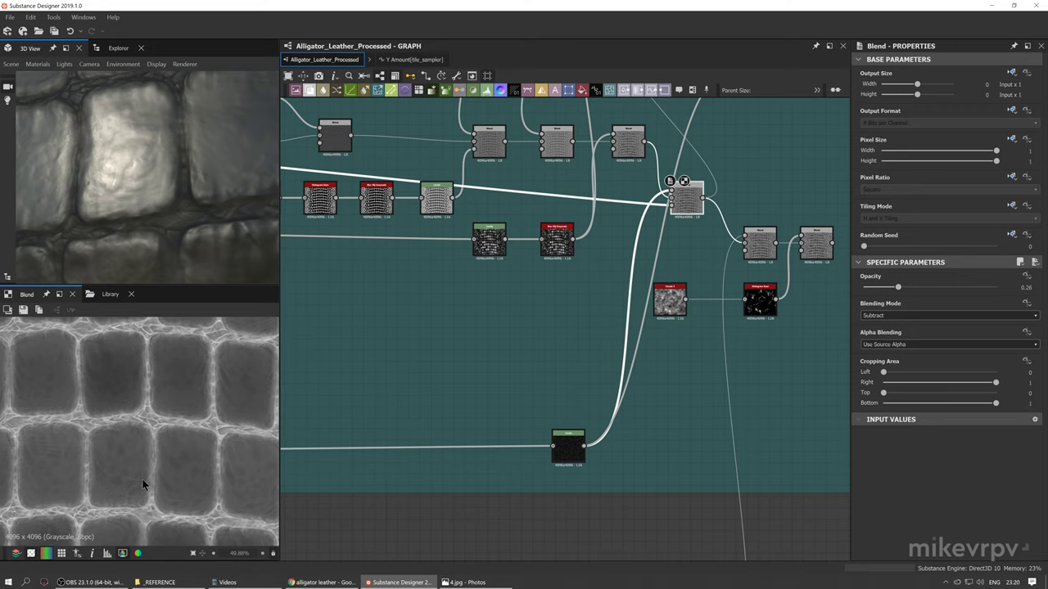
{"action": "middle_click_drag", "start_coordinate": [469, 383], "coordinate": [372, 383]}
{"action": "middle_click_drag", "start_coordinate": [539, 342], "coordinate": [409, 401]}
{"action": "scroll", "coordinate": [496, 360], "scroll_direction": "up", "scroll_amount": 6}
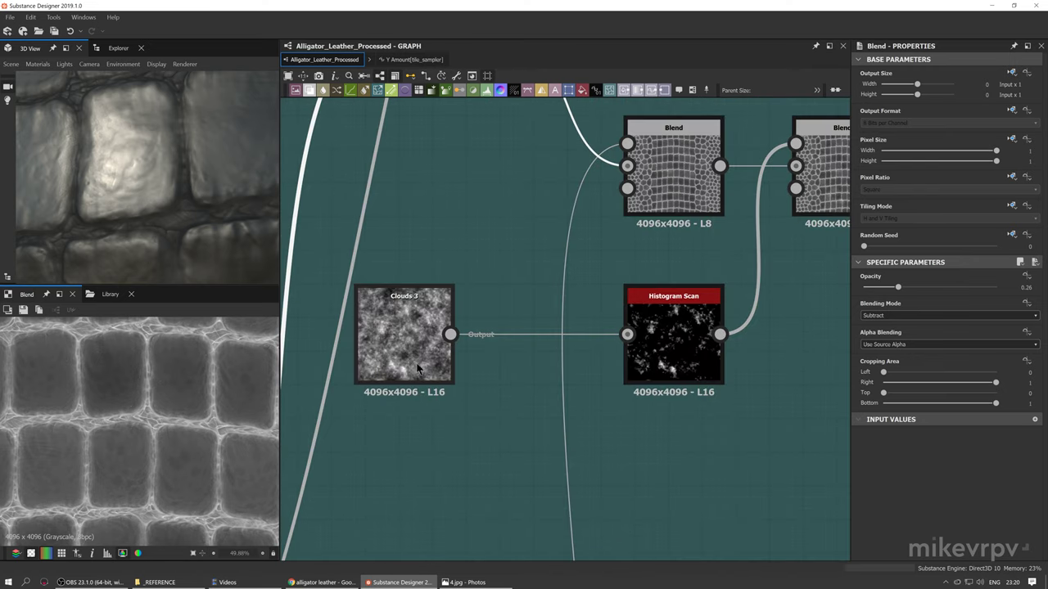
{"action": "left_click", "coordinate": [418, 370]}
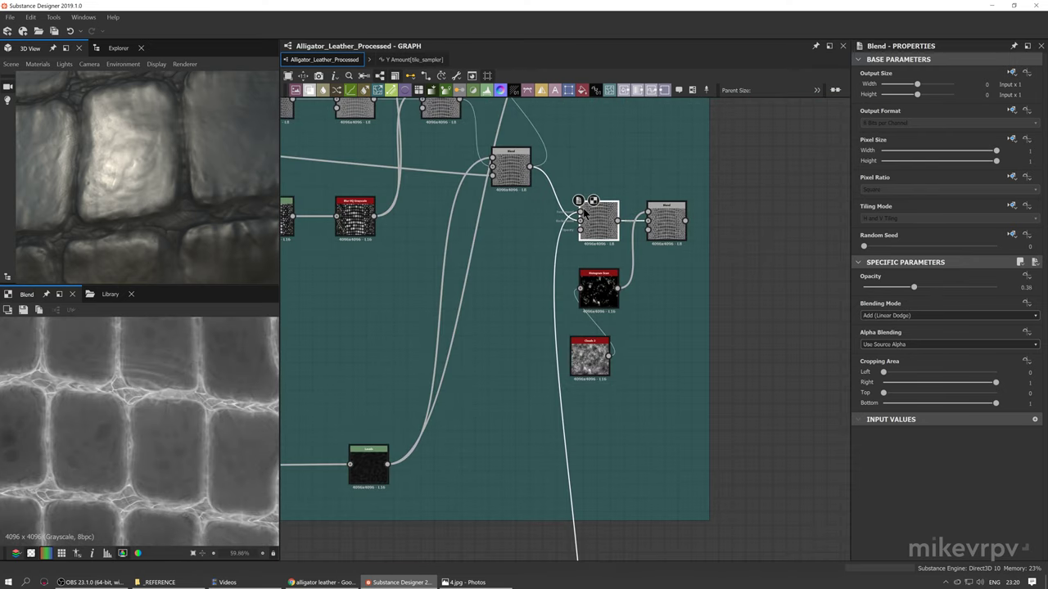
Preview the foreground mask of the next Add (Linear Dodge) Blend, then the Blend itself up close in the 2D view
{"action": "scroll", "coordinate": [584, 211], "scroll_direction": "up", "scroll_amount": 4}
{"action": "double_click", "coordinate": [583, 215]}
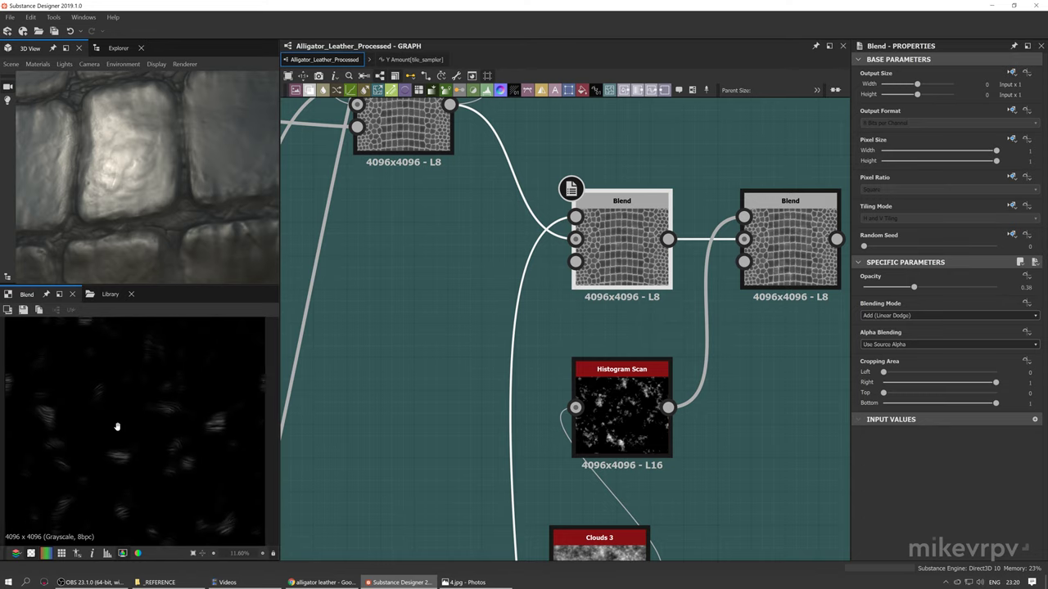
{"action": "scroll", "coordinate": [180, 444], "scroll_direction": "down", "scroll_amount": 3}
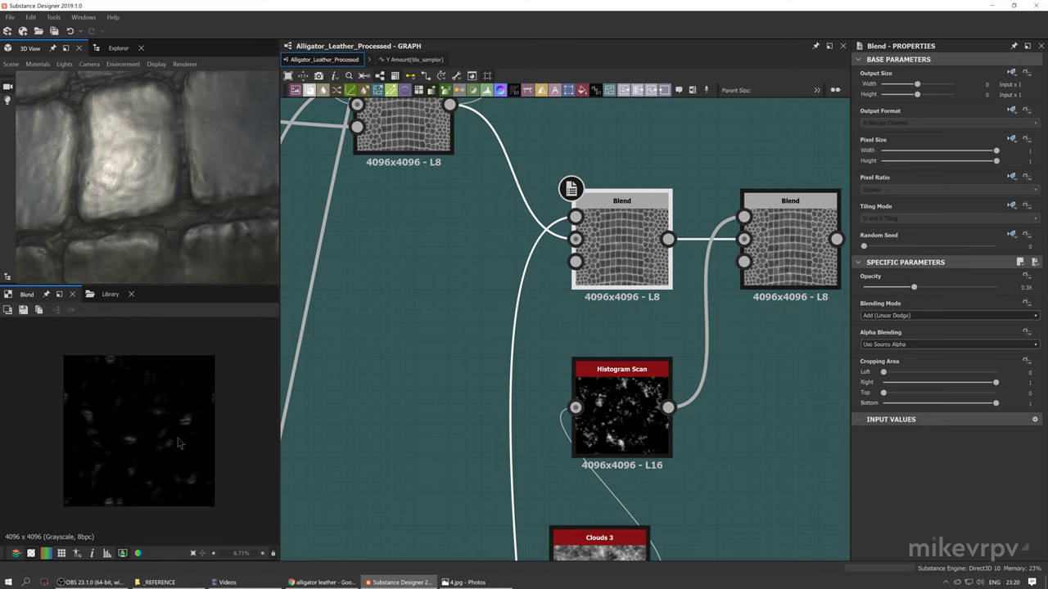
{"action": "double_click", "coordinate": [618, 268]}
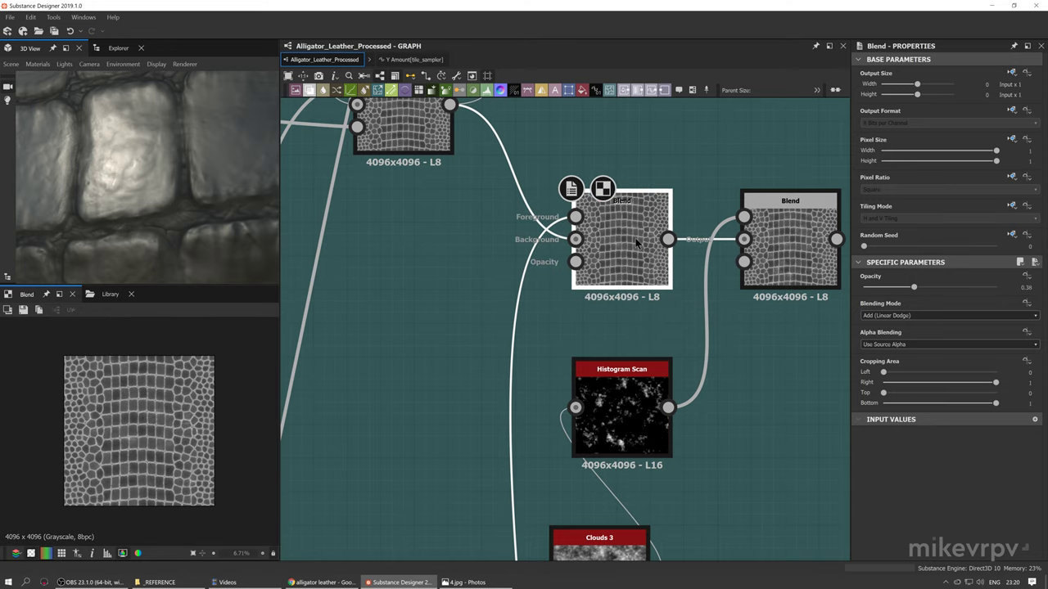
{"action": "scroll", "coordinate": [179, 430], "scroll_direction": "up", "scroll_amount": 10}
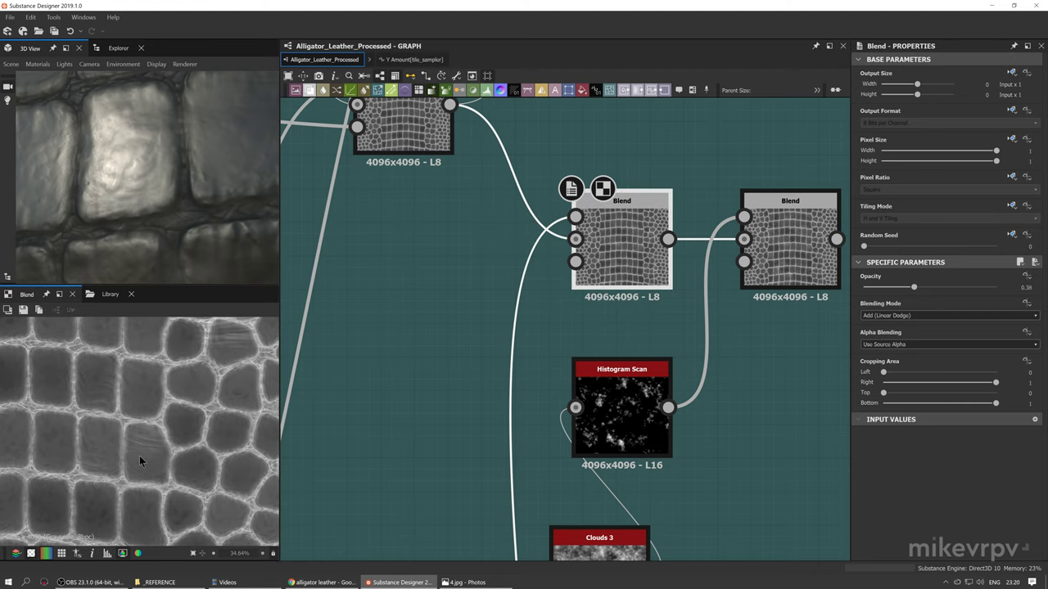
{"action": "scroll", "coordinate": [100, 129], "scroll_direction": "down", "scroll_amount": 3}
{"action": "scroll", "coordinate": [100, 129], "scroll_direction": "down", "scroll_amount": 3}
Compare the wrinkle marks on the scales between the 3D view and the Add Blend's 2D preview
{"action": "left_click_drag", "start_coordinate": [141, 142], "coordinate": [213, 177]}
{"action": "scroll", "coordinate": [185, 191], "scroll_direction": "up", "scroll_amount": 3}
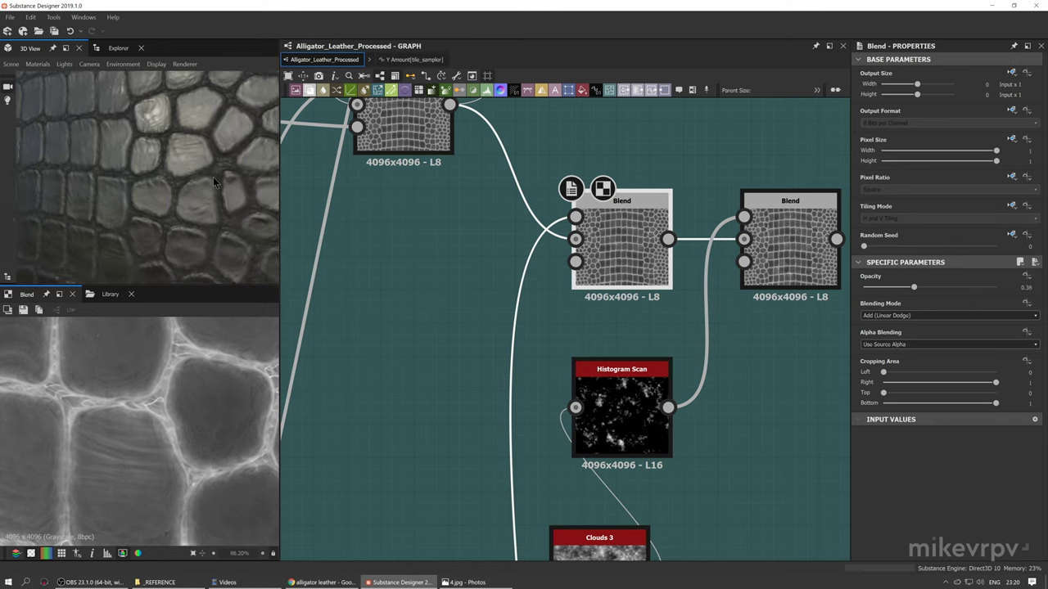
{"action": "scroll", "coordinate": [202, 149], "scroll_direction": "up", "scroll_amount": 5}
{"action": "scroll", "coordinate": [195, 146], "scroll_direction": "down", "scroll_amount": 4}
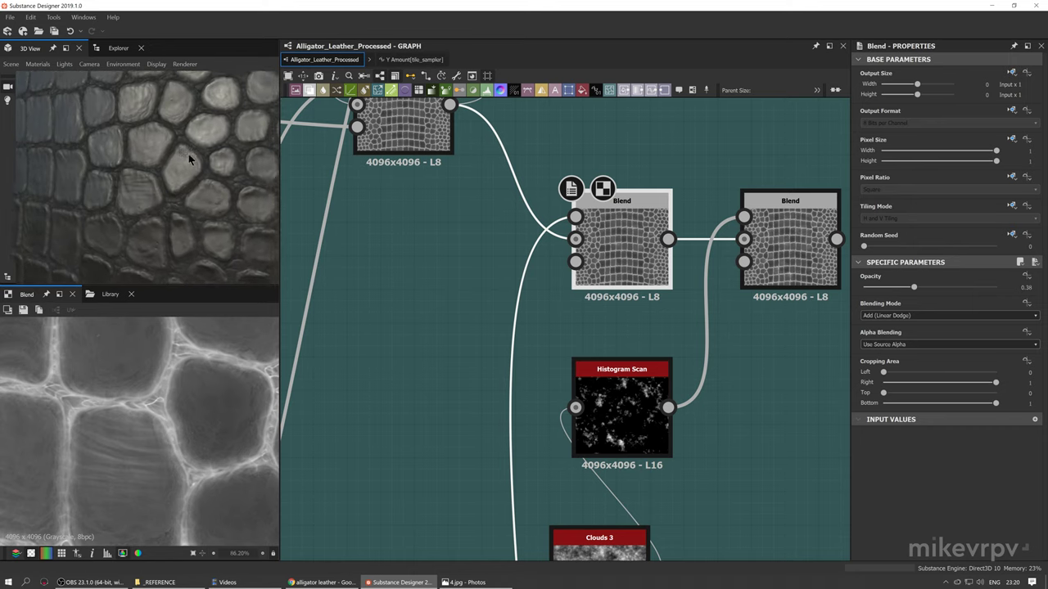
{"action": "scroll", "coordinate": [102, 447], "scroll_direction": "down", "scroll_amount": 2}
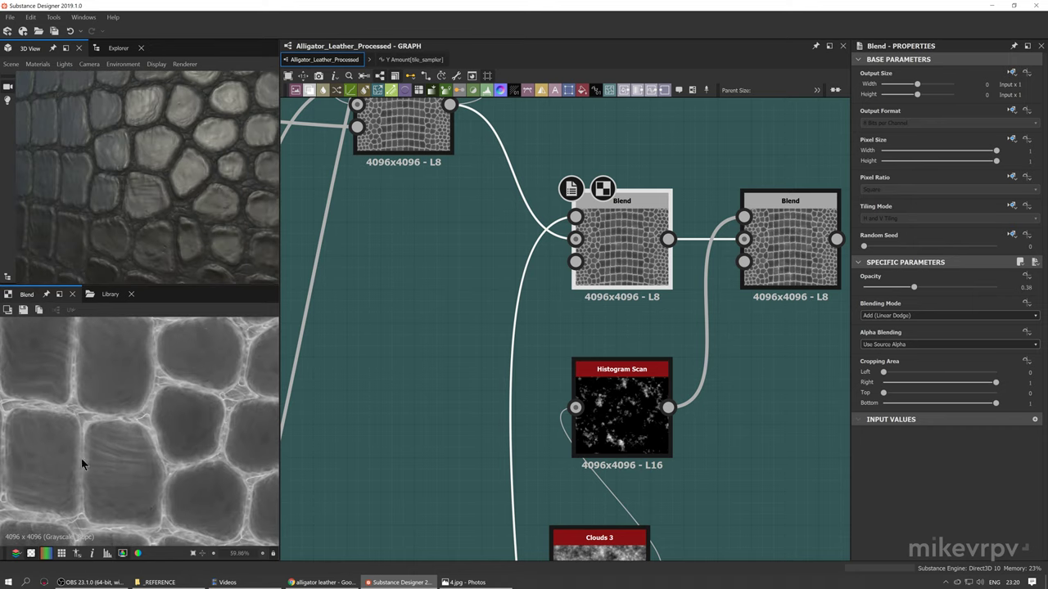
{"action": "scroll", "coordinate": [82, 460], "scroll_direction": "down", "scroll_amount": 1}
Move the Clouds 3 node back beside the Histogram Scan node it feeds
{"action": "middle_click_drag", "start_coordinate": [593, 334], "coordinate": [514, 294]}
{"action": "scroll", "coordinate": [515, 293], "scroll_direction": "down", "scroll_amount": 1}
{"action": "left_click_drag", "start_coordinate": [529, 477], "coordinate": [389, 337]}
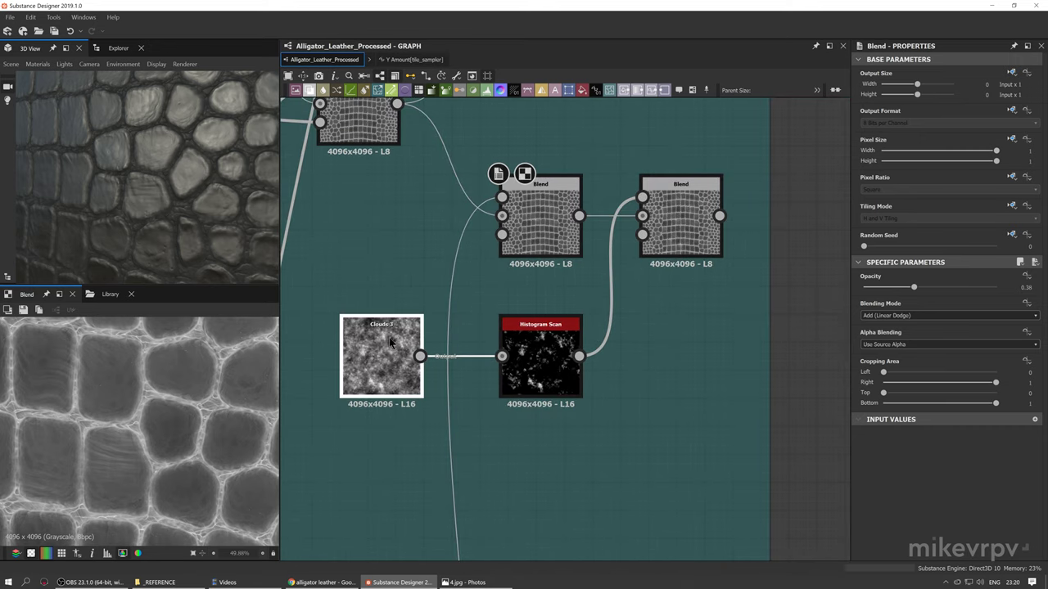
Preview the Clouds 3 node, the Histogram Scan and the final Add (Linear Dodge) Blend in the 2D view
{"action": "double_click", "coordinate": [387, 360]}
{"action": "double_click", "coordinate": [537, 368]}
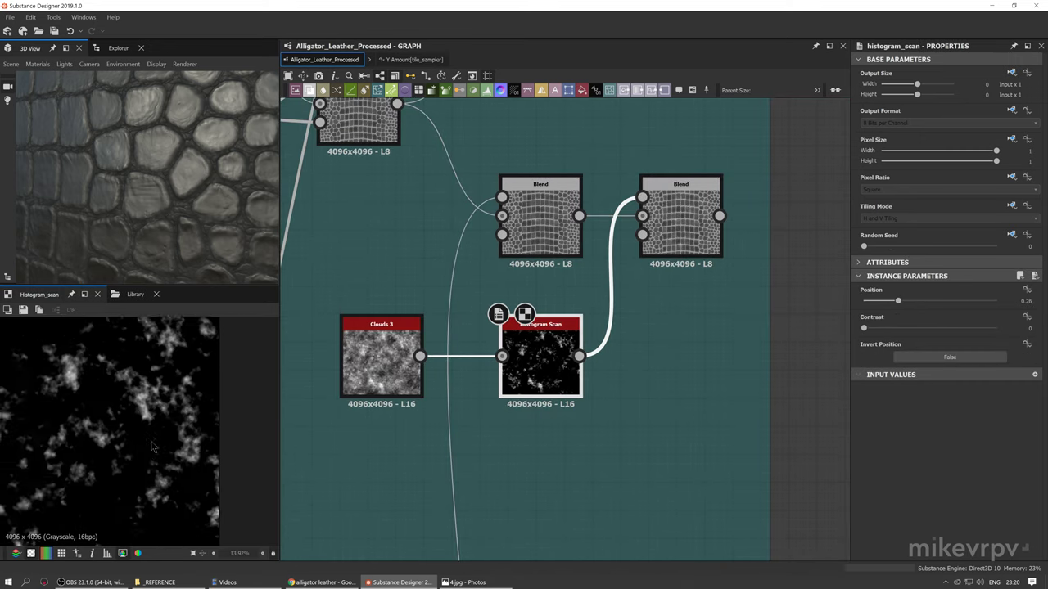
{"action": "double_click", "coordinate": [658, 237]}
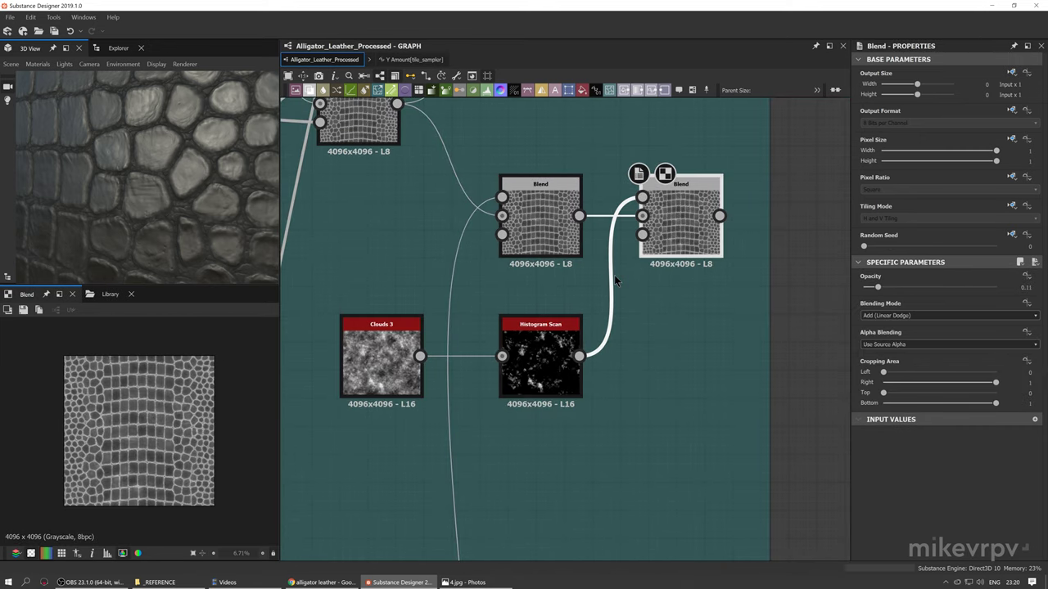
{"action": "scroll", "coordinate": [181, 405], "scroll_direction": "up", "scroll_amount": 2}
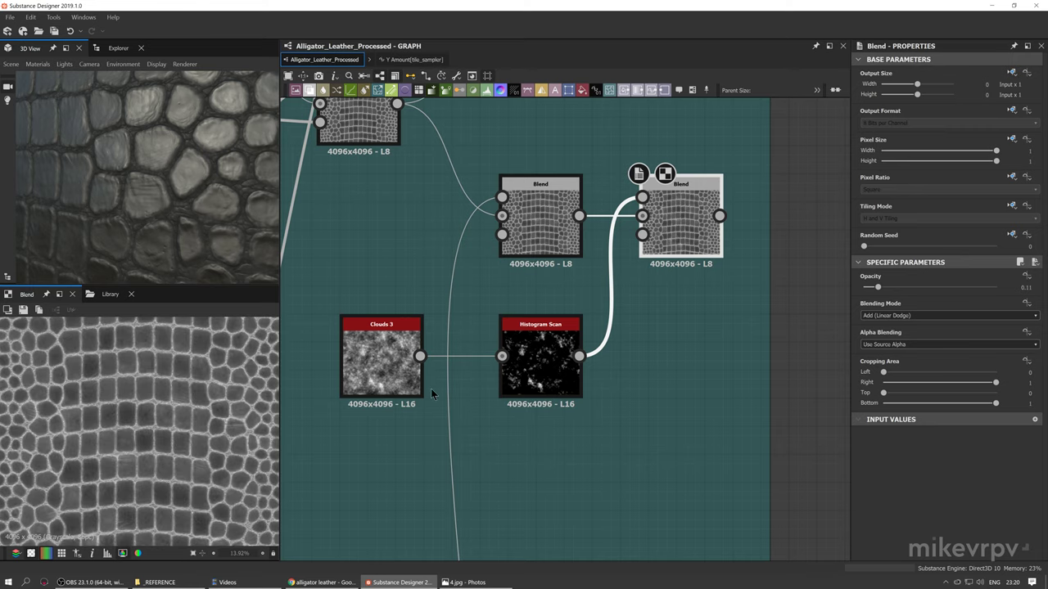
Compare the last two Add (Linear Dodge) Blends of the roughness graph in the 2D view
{"action": "double_click", "coordinate": [542, 218]}
{"action": "left_click", "coordinate": [655, 245]}
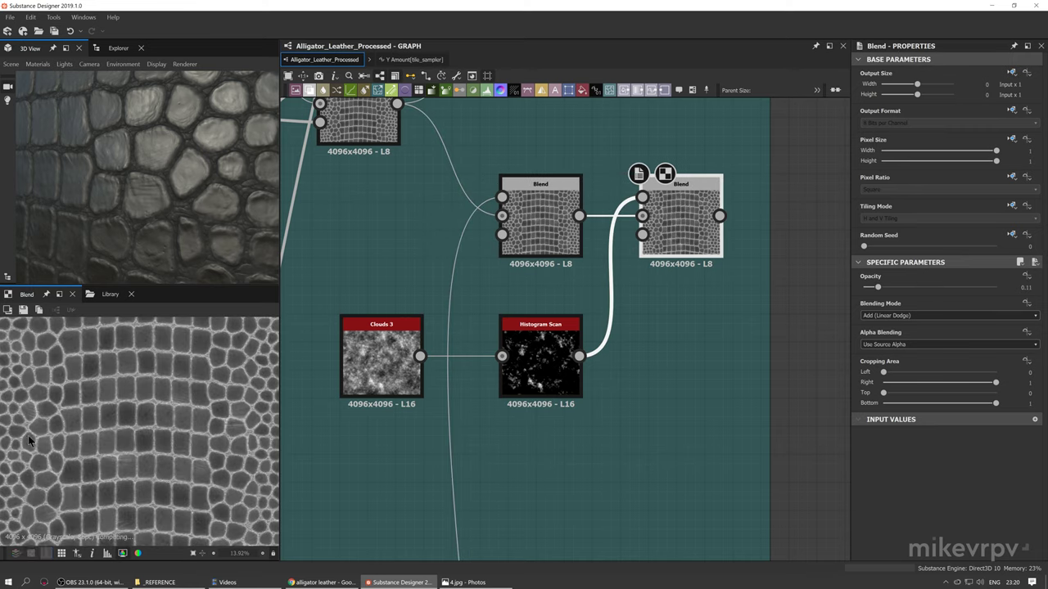
{"action": "scroll", "coordinate": [28, 436], "scroll_direction": "up", "scroll_amount": 2}
{"action": "double_click", "coordinate": [530, 249]}
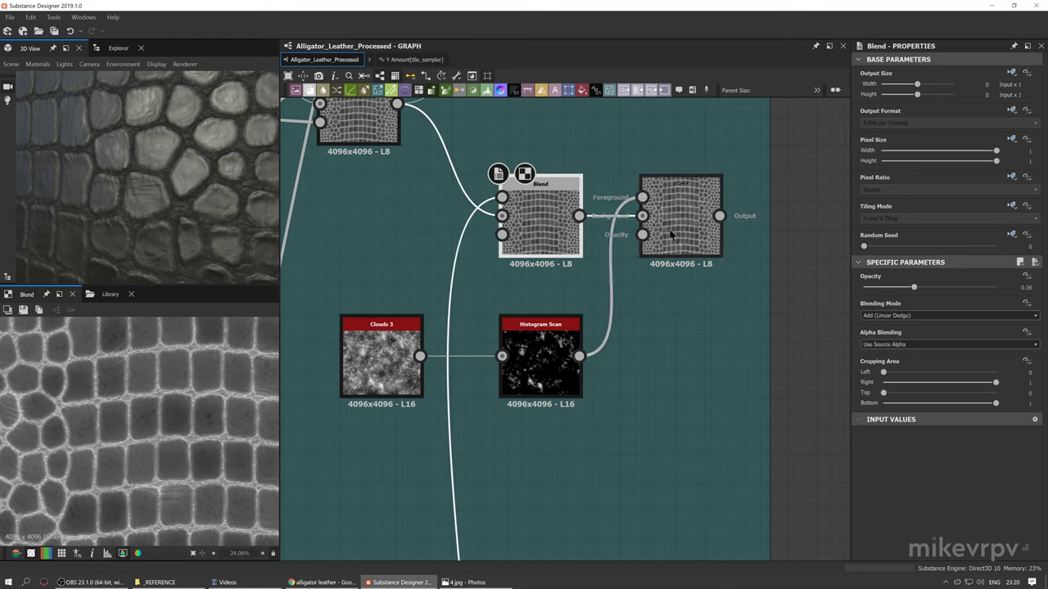
{"action": "double_click", "coordinate": [669, 235]}
Connect the final Add (Linear Dodge) Blend to the Roughness output in place of the earlier Blend
{"action": "scroll", "coordinate": [614, 289], "scroll_direction": "down", "scroll_amount": 7}
{"action": "middle_click_drag", "start_coordinate": [544, 319], "coordinate": [687, 381]}
{"action": "scroll", "coordinate": [688, 378], "scroll_direction": "down", "scroll_amount": 2}
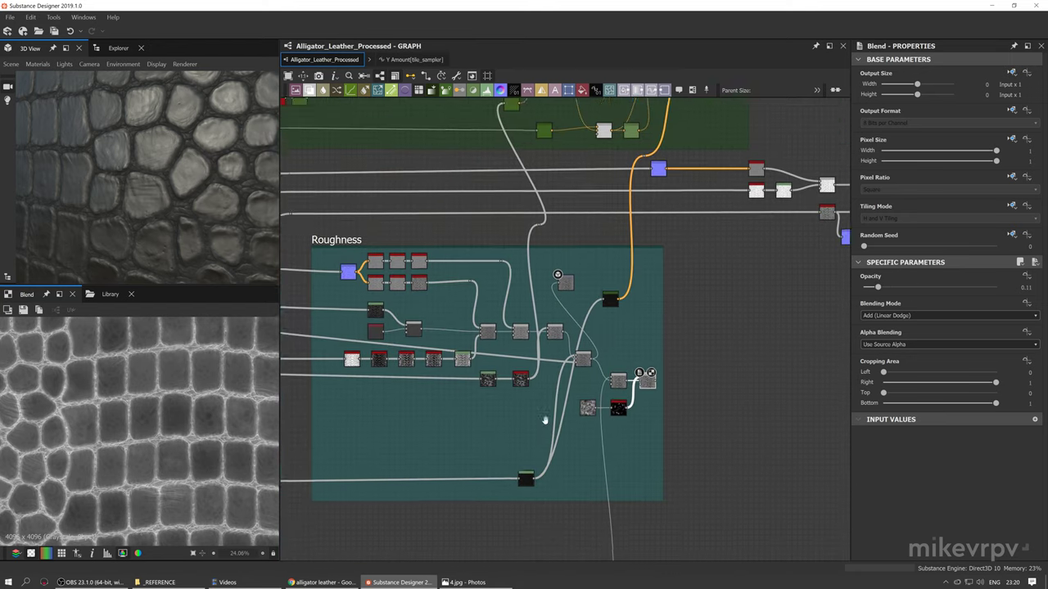
{"action": "scroll", "coordinate": [659, 352], "scroll_direction": "up", "scroll_amount": 3}
{"action": "scroll", "coordinate": [680, 360], "scroll_direction": "up", "scroll_amount": 2}
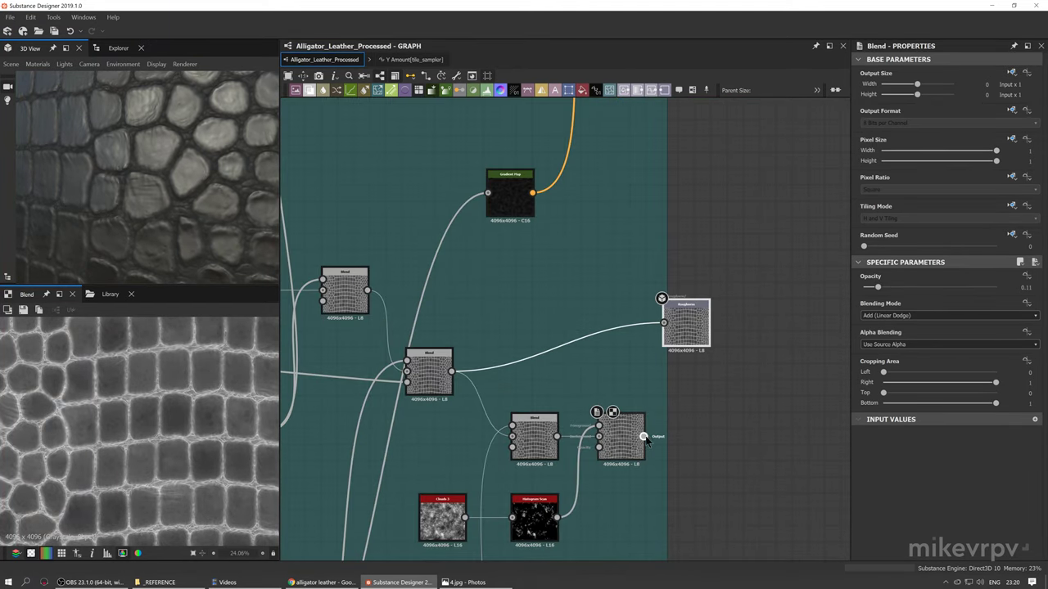
{"action": "left_click", "coordinate": [676, 329]}
Examine how the final roughness reflects light on the scales in the 3D view, from several angles and distances
{"action": "scroll", "coordinate": [205, 364], "scroll_direction": "up", "scroll_amount": 1}
{"action": "left_click_drag", "start_coordinate": [153, 210], "coordinate": [159, 239]}
{"action": "scroll", "coordinate": [160, 239], "scroll_direction": "down", "scroll_amount": 2}
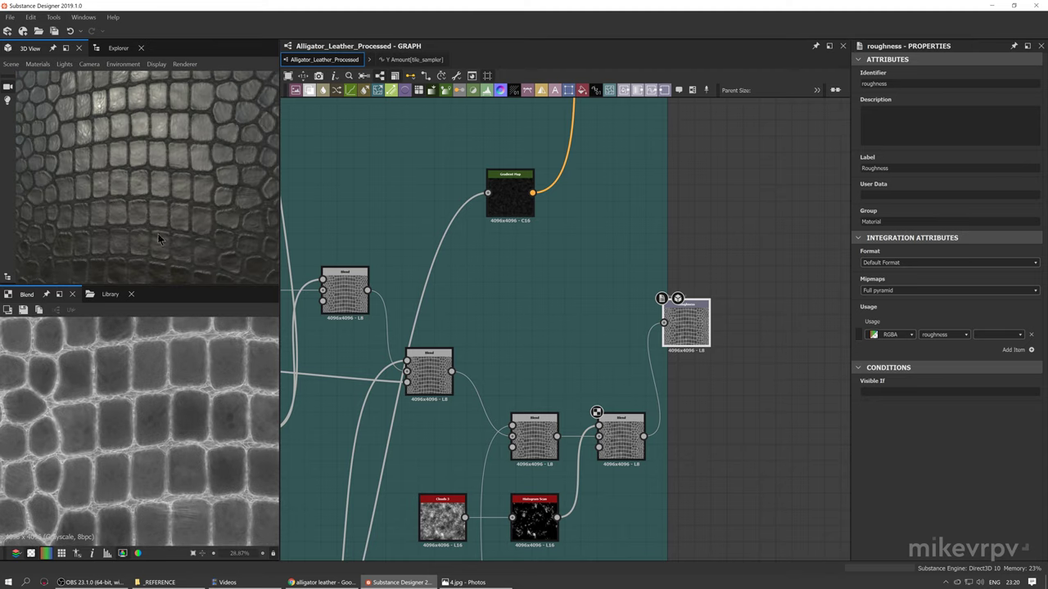
{"action": "scroll", "coordinate": [100, 188], "scroll_direction": "down", "scroll_amount": 5}
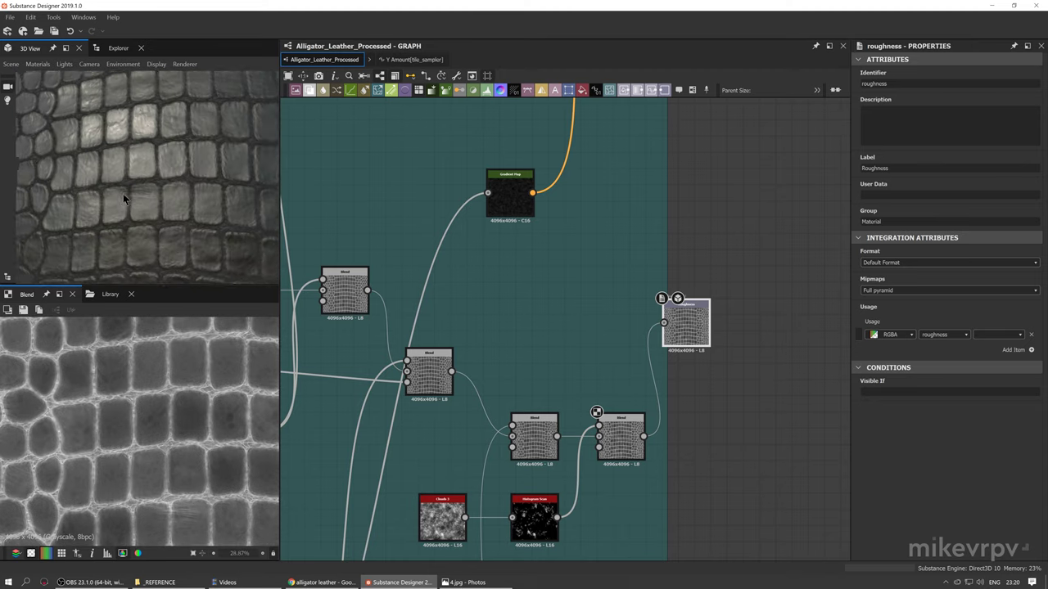
{"action": "scroll", "coordinate": [125, 196], "scroll_direction": "down", "scroll_amount": 3}
{"action": "left_click_drag", "start_coordinate": [125, 196], "coordinate": [149, 275]}
{"action": "scroll", "coordinate": [145, 219], "scroll_direction": "up", "scroll_amount": 4}
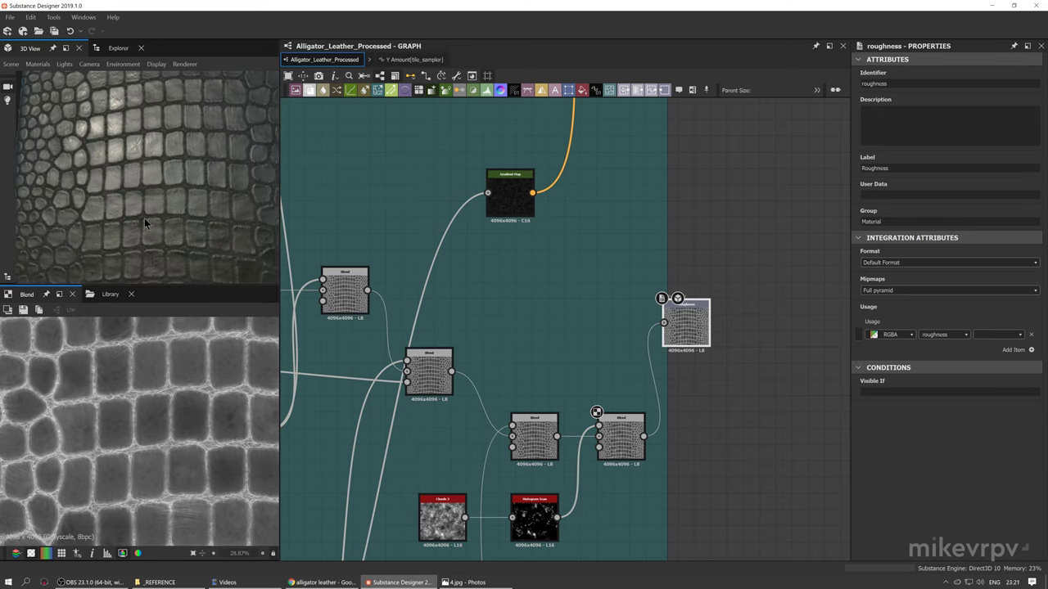
{"action": "scroll", "coordinate": [144, 219], "scroll_direction": "down", "scroll_amount": 3}
{"action": "left_click_drag", "start_coordinate": [143, 219], "coordinate": [158, 203]}
{"action": "scroll", "coordinate": [124, 204], "scroll_direction": "up", "scroll_amount": 5}
{"action": "scroll", "coordinate": [122, 202], "scroll_direction": "down", "scroll_amount": 5}
{"action": "scroll", "coordinate": [134, 162], "scroll_direction": "up", "scroll_amount": 4}
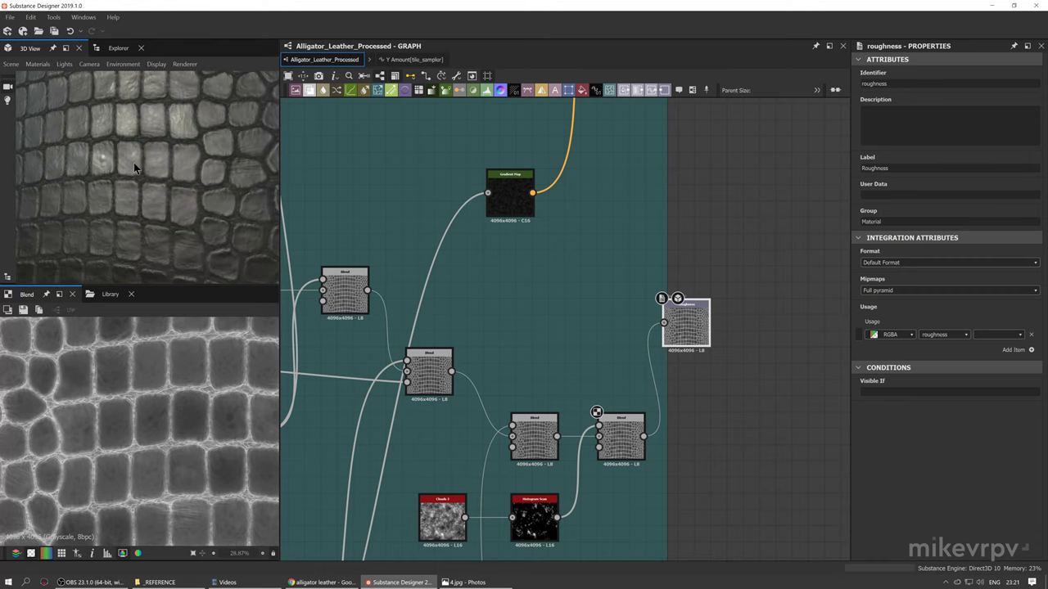
{"action": "scroll", "coordinate": [133, 162], "scroll_direction": "down", "scroll_amount": 3}
{"action": "scroll", "coordinate": [657, 329], "scroll_direction": "down", "scroll_amount": 1}
Move the Roughness output out of the Roughness frame to just below the Normal output
{"action": "scroll", "coordinate": [657, 329], "scroll_direction": "down", "scroll_amount": 3}
{"action": "middle_click_drag", "start_coordinate": [657, 329], "coordinate": [542, 360]}
{"action": "left_click_drag", "start_coordinate": [545, 359], "coordinate": [728, 342]}
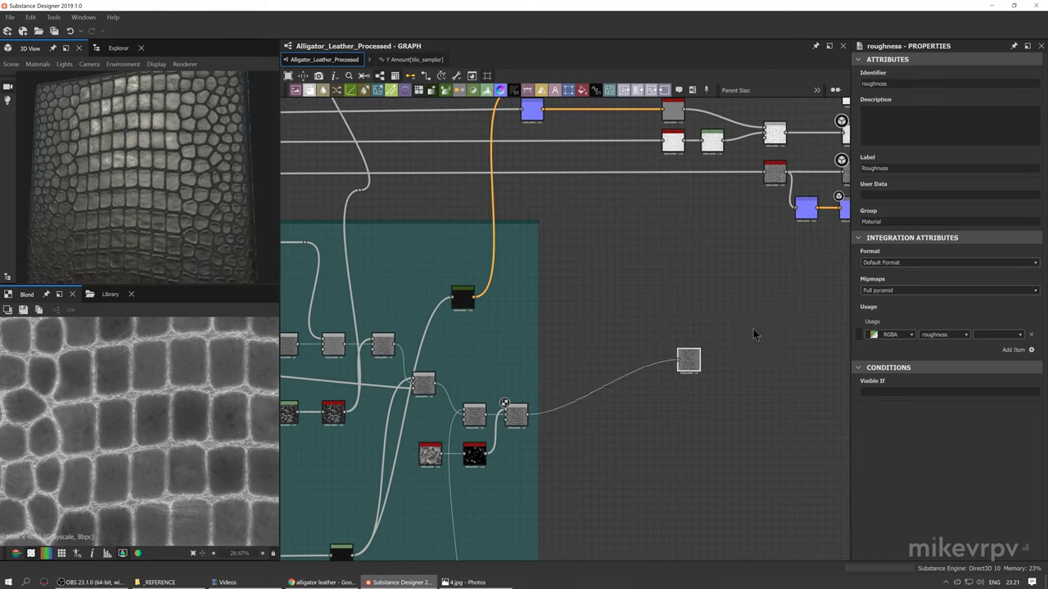
{"action": "middle_click_drag", "start_coordinate": [753, 329], "coordinate": [521, 413]}
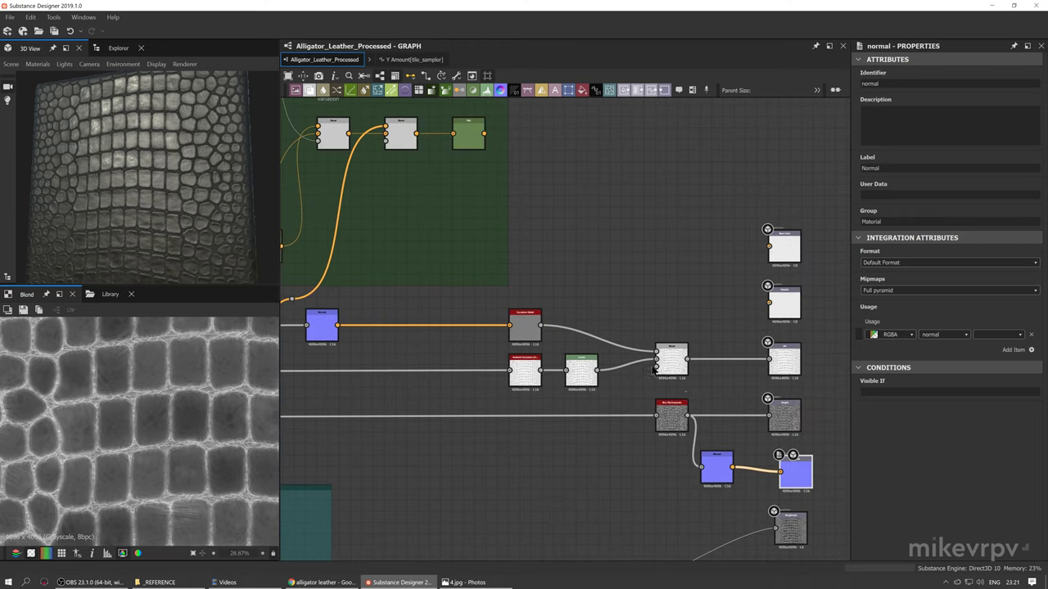
Preview the Ambient Occlusion (HBAO) node that feeds the AO branch in the 2D view
{"action": "scroll", "coordinate": [687, 405], "scroll_direction": "up", "scroll_amount": 1}
{"action": "middle_click_drag", "start_coordinate": [511, 439], "coordinate": [493, 404]}
{"action": "middle_click_drag", "start_coordinate": [473, 306], "coordinate": [583, 311]}
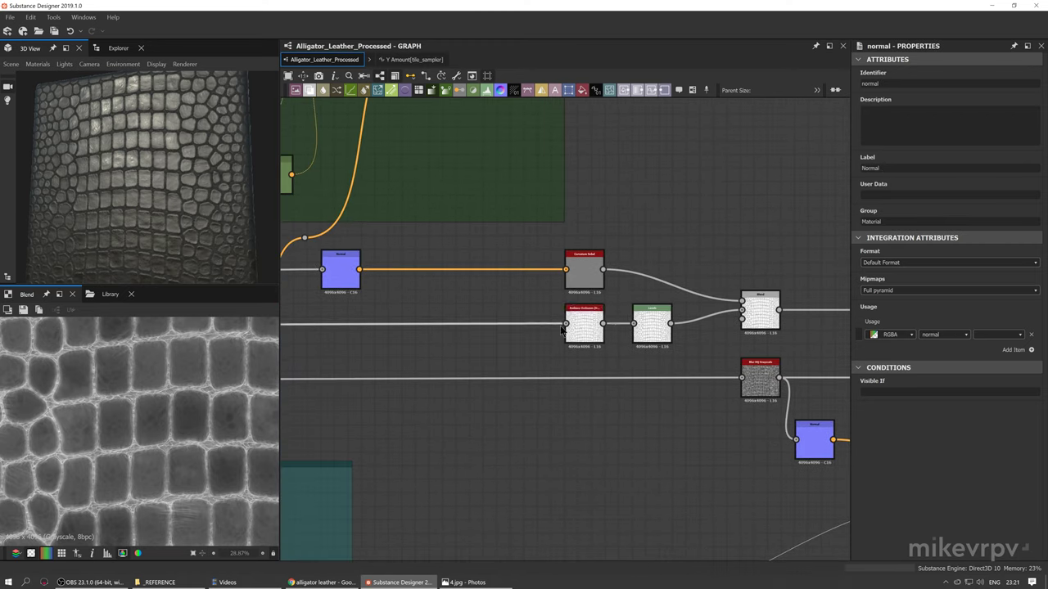
{"action": "scroll", "coordinate": [590, 332], "scroll_direction": "up", "scroll_amount": 2}
{"action": "double_click", "coordinate": [569, 332]}
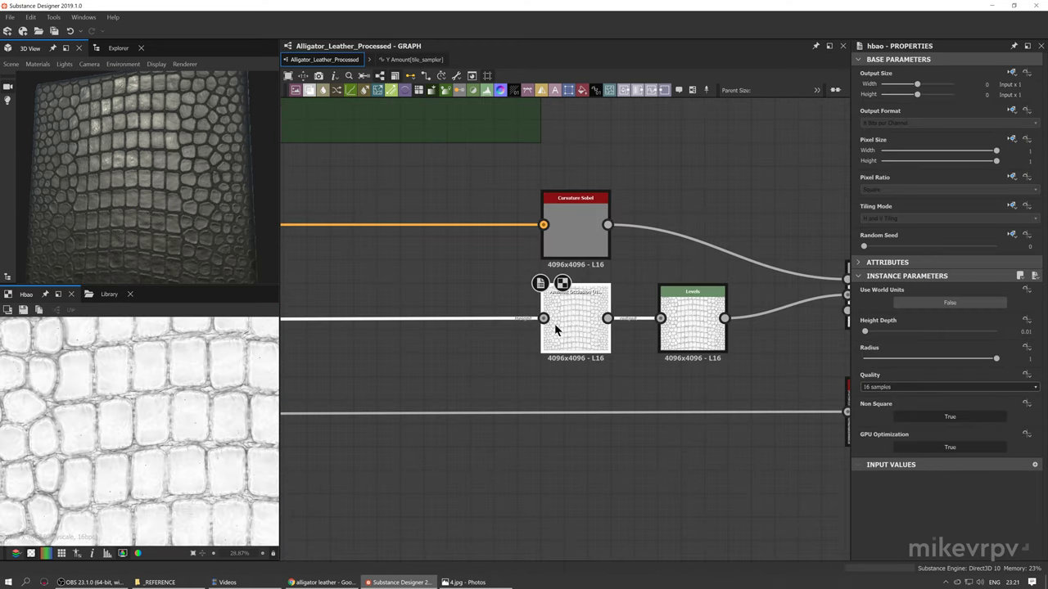
{"action": "double_click", "coordinate": [542, 318]}
{"action": "double_click", "coordinate": [591, 324]}
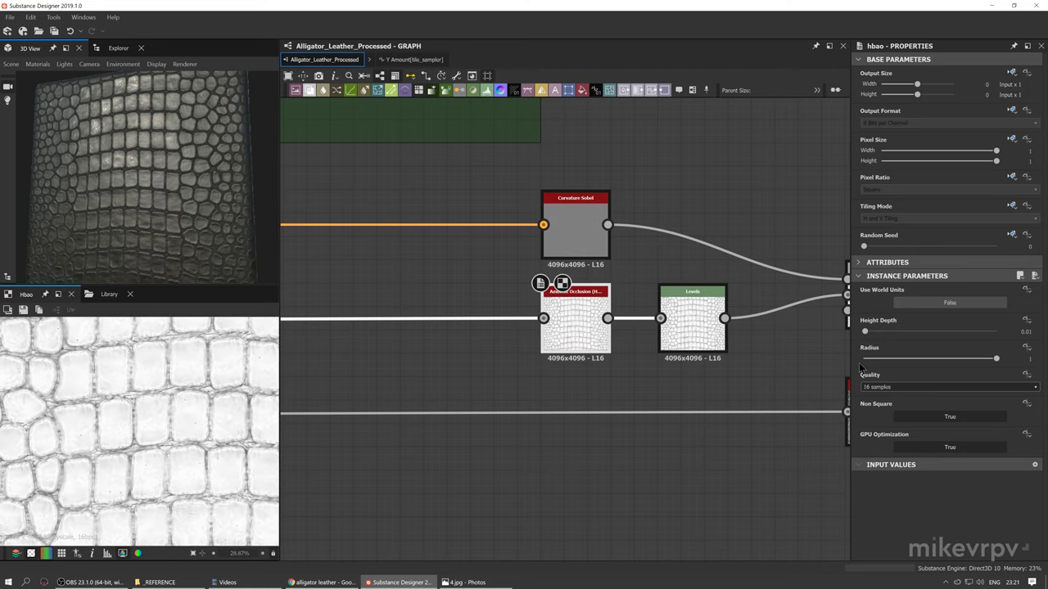
Inspect the Ambient Occlusion result up close and check the node's Height Depth, Radius and Quality settings
{"action": "scroll", "coordinate": [594, 326], "scroll_direction": "up", "scroll_amount": 1}
{"action": "scroll", "coordinate": [121, 407], "scroll_direction": "up", "scroll_amount": 5}
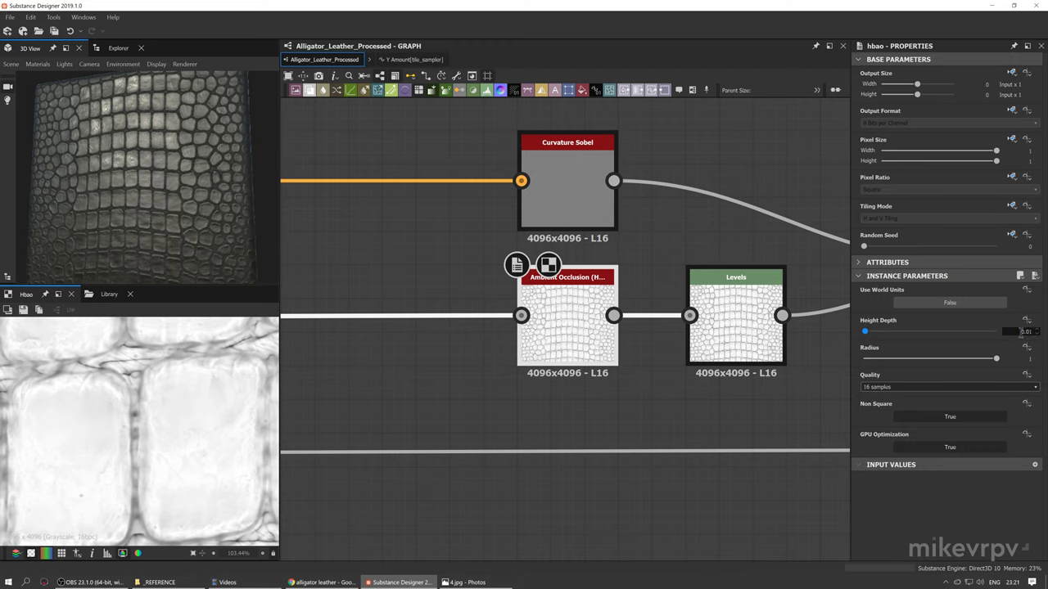
{"action": "middle_click_drag", "start_coordinate": [798, 457], "coordinate": [740, 454]}
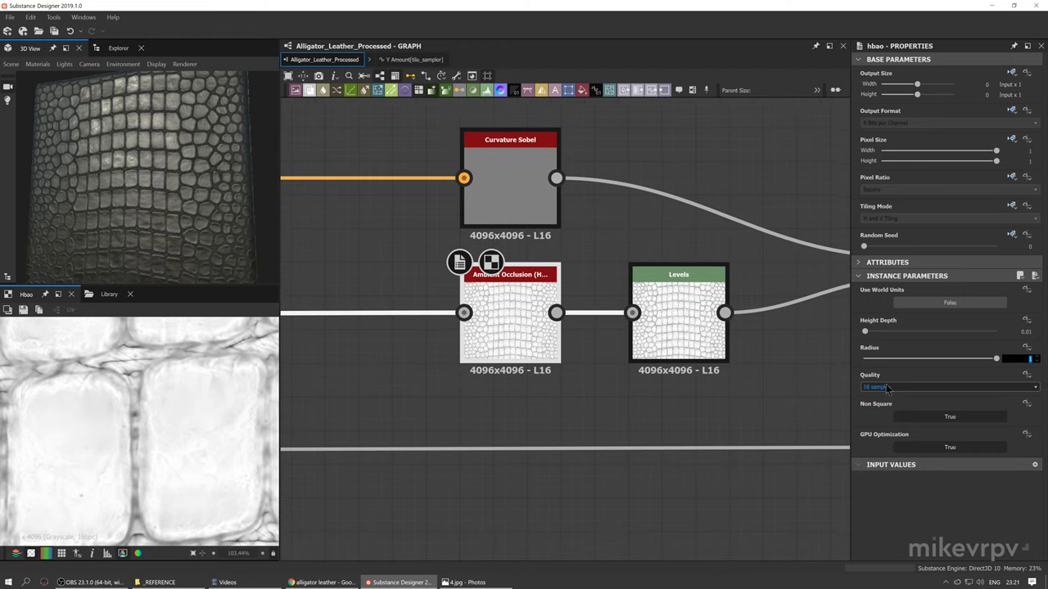
{"action": "left_click", "coordinate": [1013, 388]}
{"action": "left_click", "coordinate": [881, 413]}
Preview the Levels node after the Ambient Occlusion, then the Add Sub Blend up close
{"action": "left_click", "coordinate": [693, 338]}
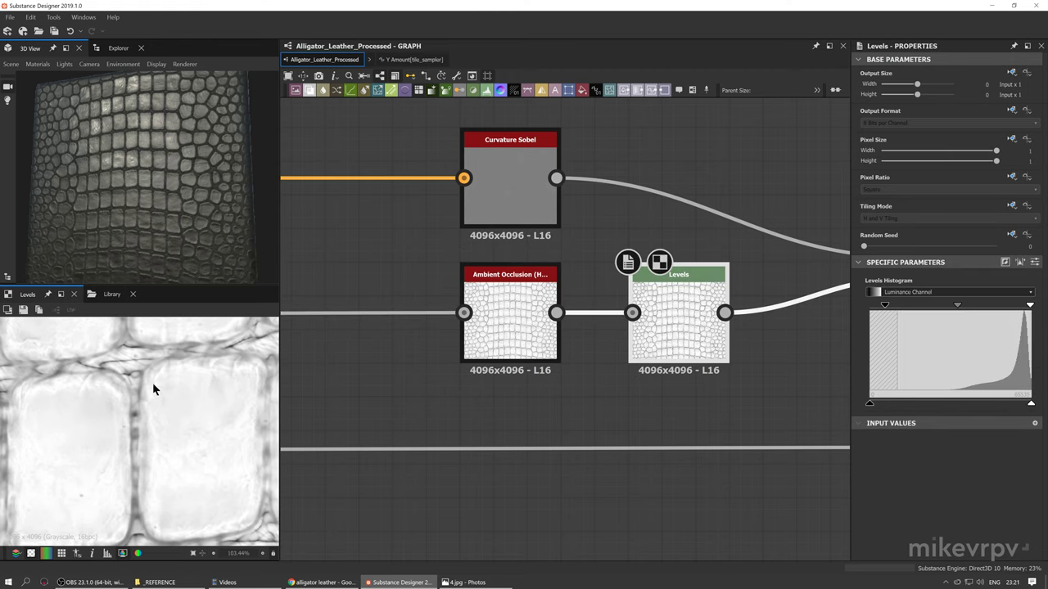
{"action": "scroll", "coordinate": [152, 389], "scroll_direction": "down", "scroll_amount": 3}
{"action": "scroll", "coordinate": [602, 394], "scroll_direction": "down", "scroll_amount": 2}
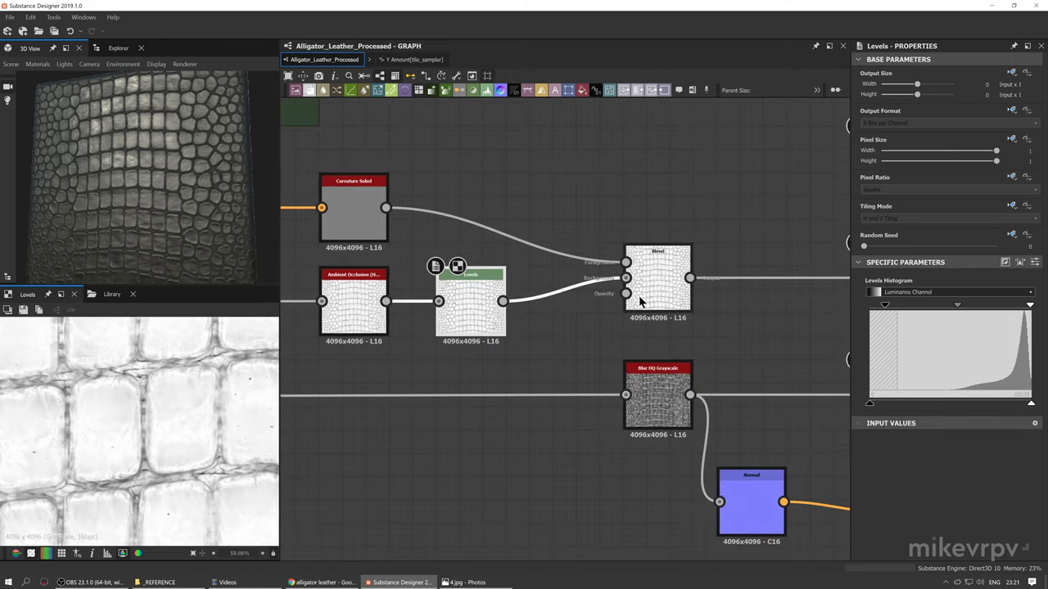
{"action": "double_click", "coordinate": [641, 301]}
{"action": "scroll", "coordinate": [266, 379], "scroll_direction": "up", "scroll_amount": 3}
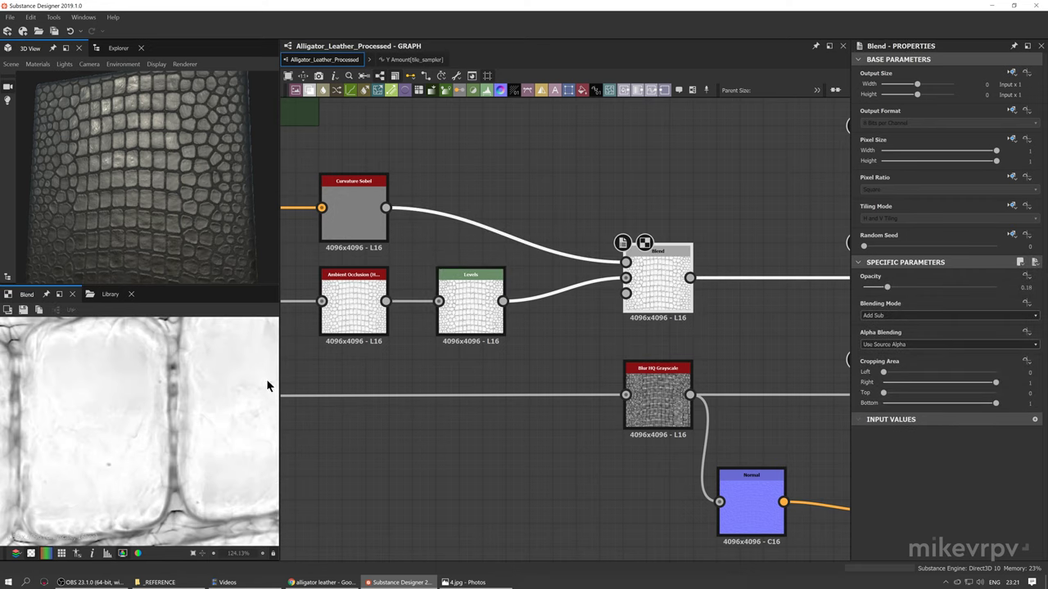
Compare the Levels node and the Curvature Sobel node with the Add Sub Blend that combines them
{"action": "double_click", "coordinate": [469, 301]}
{"action": "left_click", "coordinate": [341, 200]}
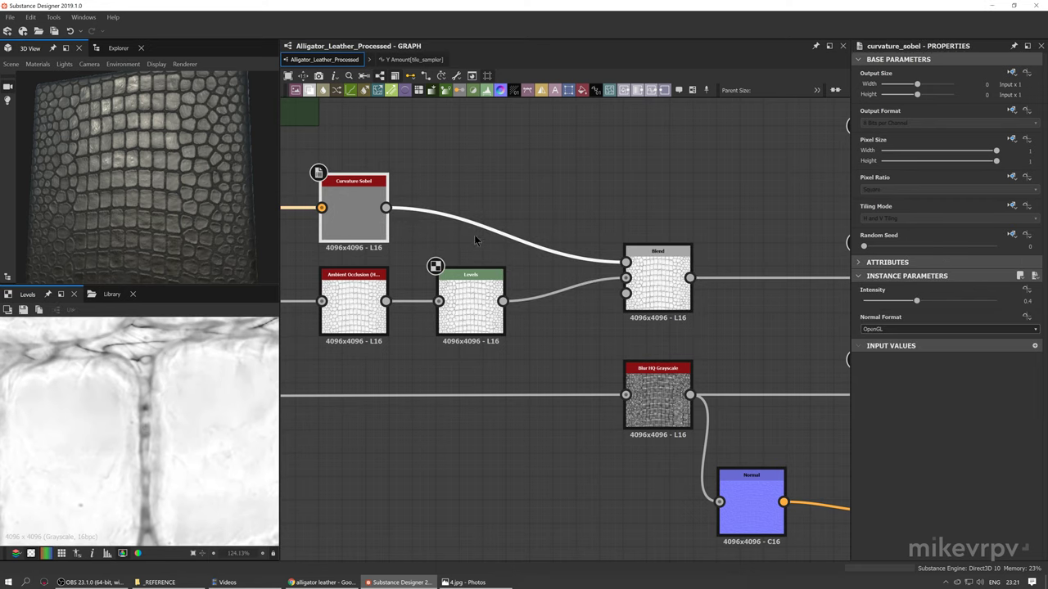
{"action": "double_click", "coordinate": [364, 216]}
{"action": "double_click", "coordinate": [649, 307]}
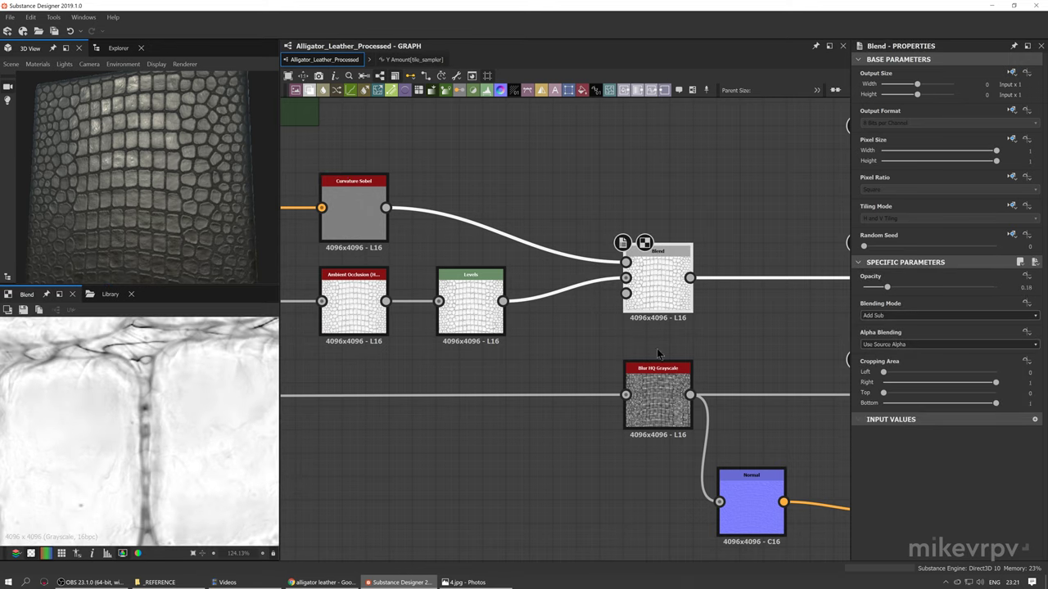
{"action": "double_click", "coordinate": [473, 283]}
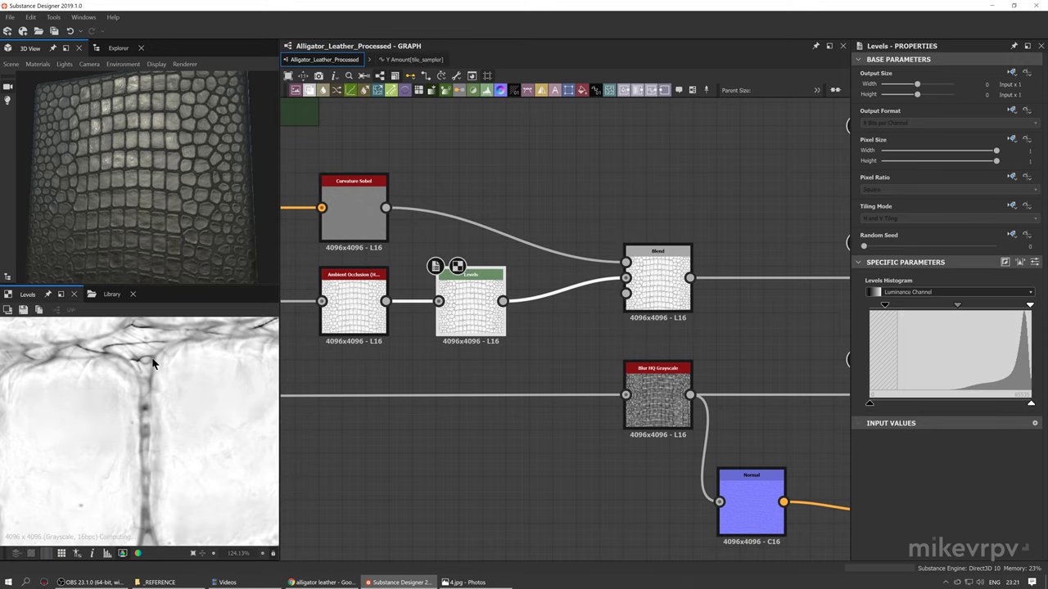
Compare the creases between the scales in the Levels and Add Sub Blend previews, ending at the AO output
{"action": "middle_click_drag", "start_coordinate": [133, 371], "coordinate": [163, 366]}
{"action": "middle_click_drag", "start_coordinate": [369, 305], "coordinate": [393, 299]}
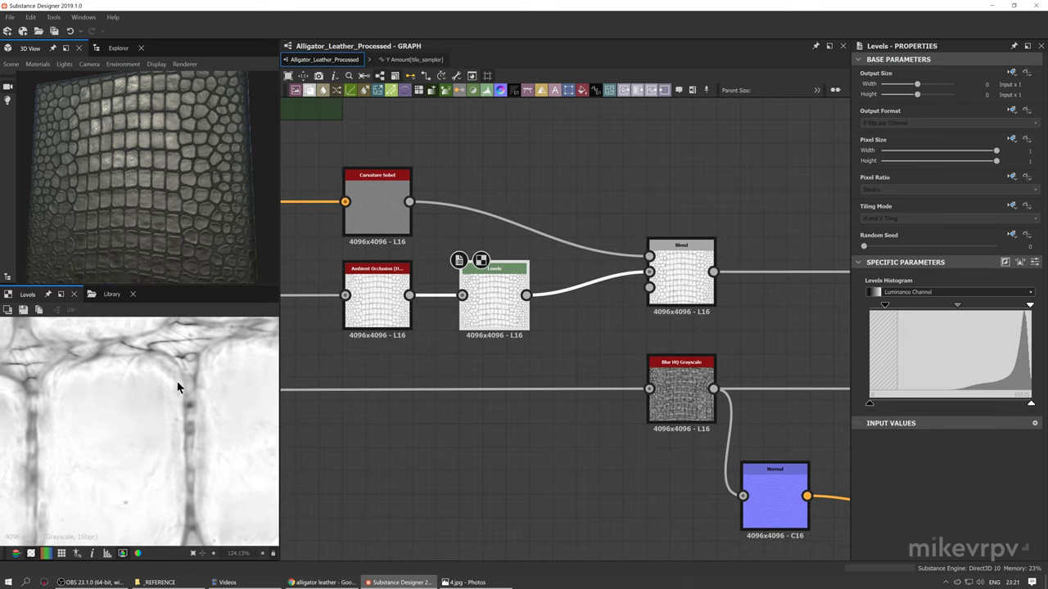
{"action": "middle_click_drag", "start_coordinate": [178, 386], "coordinate": [193, 381]}
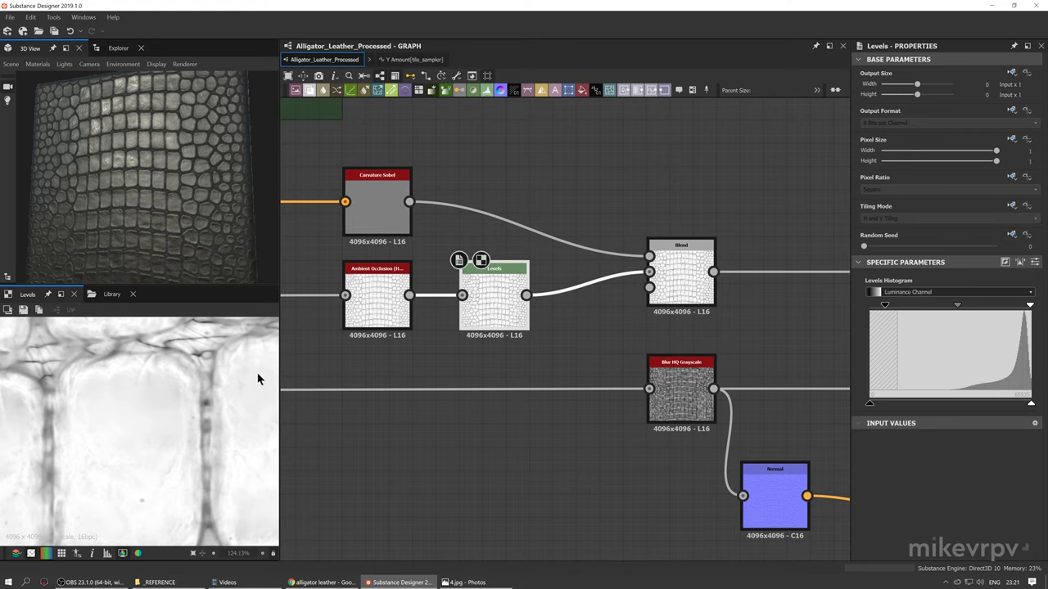
{"action": "double_click", "coordinate": [689, 274]}
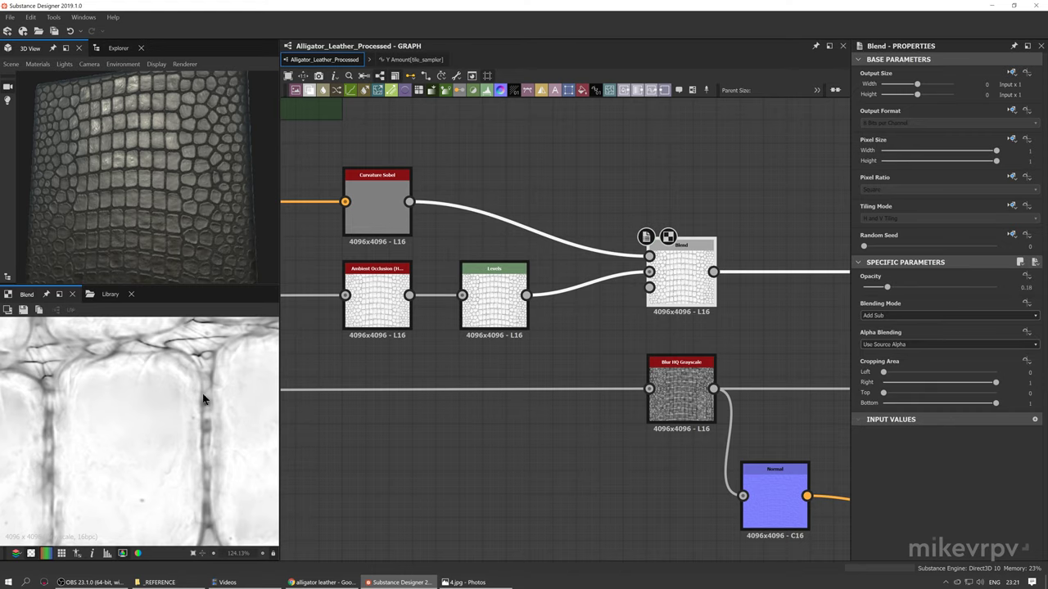
{"action": "scroll", "coordinate": [643, 308], "scroll_direction": "down", "scroll_amount": 3}
{"action": "scroll", "coordinate": [639, 303], "scroll_direction": "up", "scroll_amount": 4}
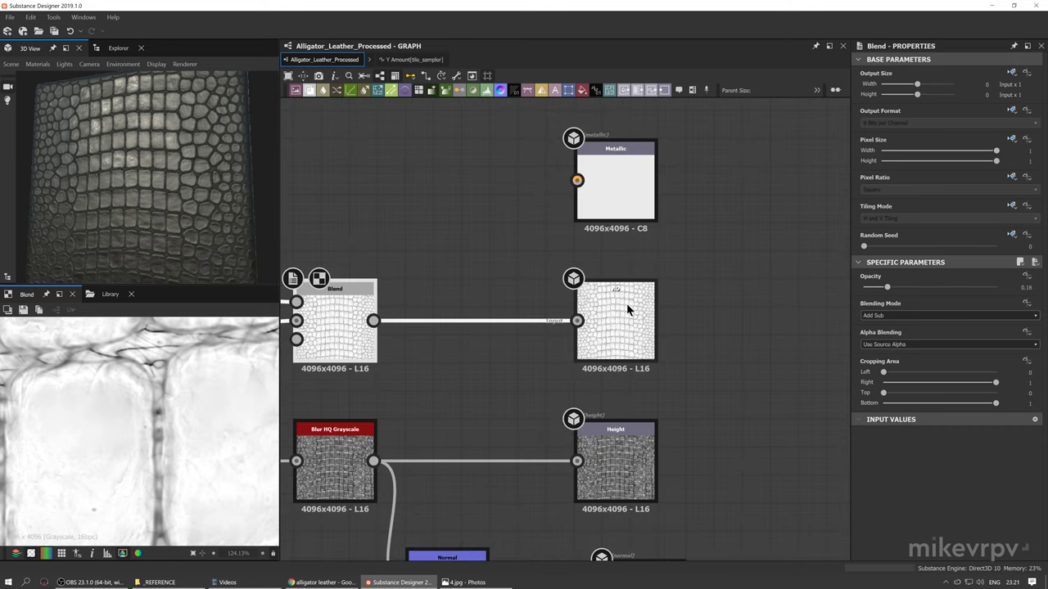
{"action": "left_click", "coordinate": [626, 303]}
Preview the Levels, Histogram Scan and Invert Grayscale mask nodes at the start of the Brown Processed Color frame
{"action": "scroll", "coordinate": [631, 360], "scroll_direction": "down", "scroll_amount": 4}
{"action": "middle_click_drag", "start_coordinate": [631, 360], "coordinate": [740, 390]}
{"action": "scroll", "coordinate": [681, 344], "scroll_direction": "down", "scroll_amount": 4}
{"action": "middle_click_drag", "start_coordinate": [542, 363], "coordinate": [783, 346]}
{"action": "scroll", "coordinate": [733, 332], "scroll_direction": "down", "scroll_amount": 3}
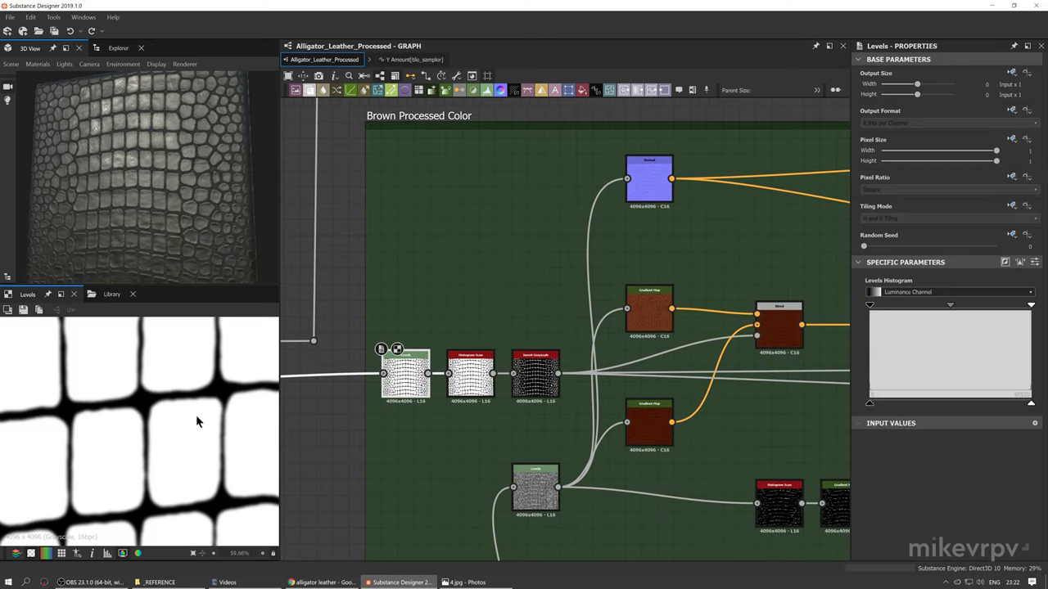
{"action": "scroll", "coordinate": [146, 415], "scroll_direction": "down", "scroll_amount": 3}
{"action": "scroll", "coordinate": [442, 373], "scroll_direction": "up", "scroll_amount": 4}
{"action": "left_click", "coordinate": [509, 391]}
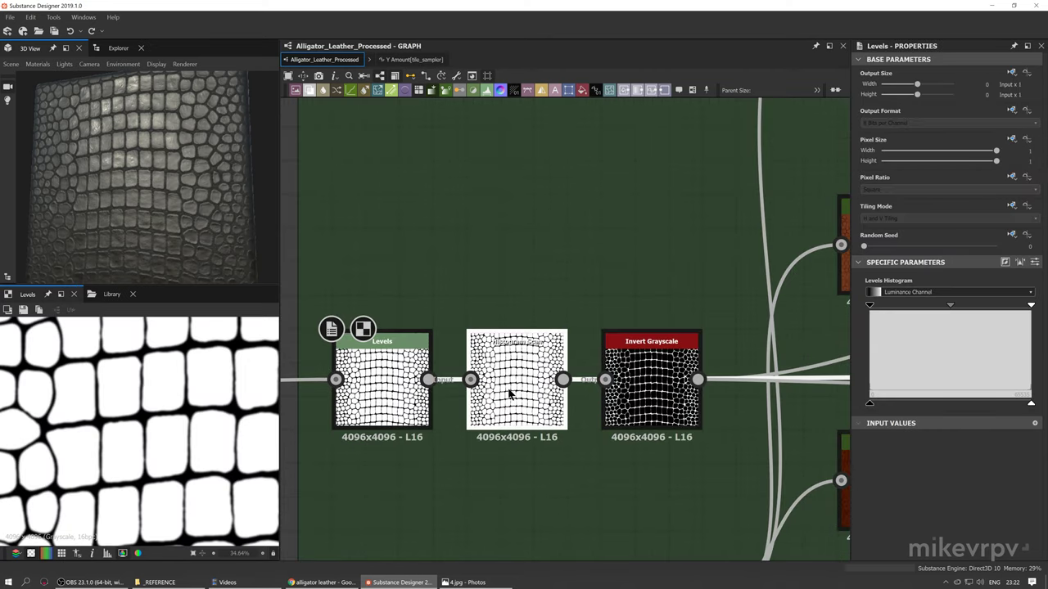
{"action": "middle_click_drag", "start_coordinate": [581, 457], "coordinate": [446, 336]}
{"action": "double_click", "coordinate": [514, 260]}
{"action": "scroll", "coordinate": [420, 343], "scroll_direction": "down", "scroll_amount": 5}
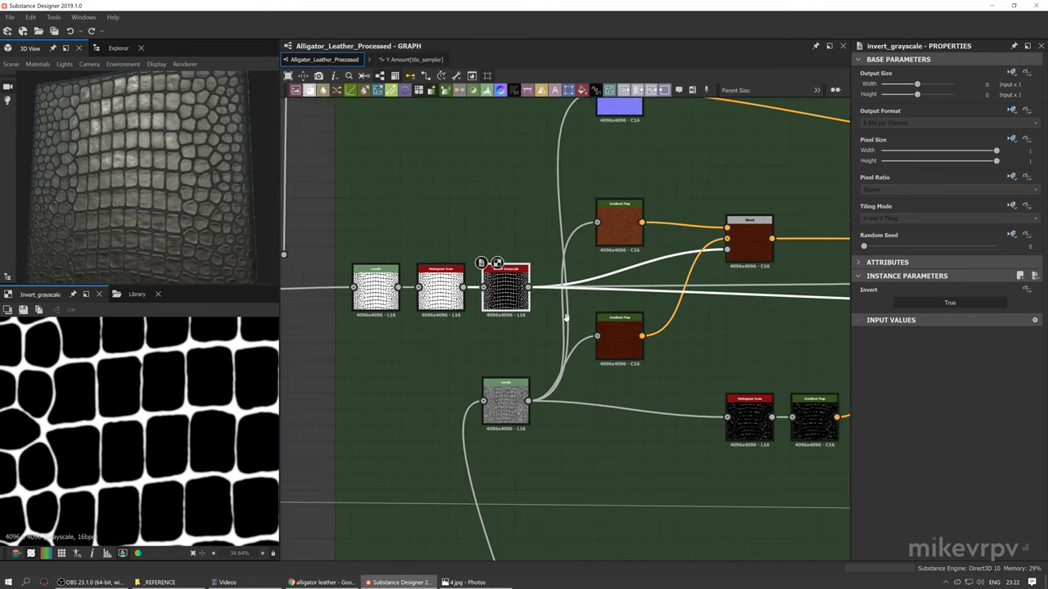
Preview the height Levels node of the Brown Processed Color frame, then the lower Gradient Map it feeds
{"action": "scroll", "coordinate": [433, 408], "scroll_direction": "down", "scroll_amount": 4}
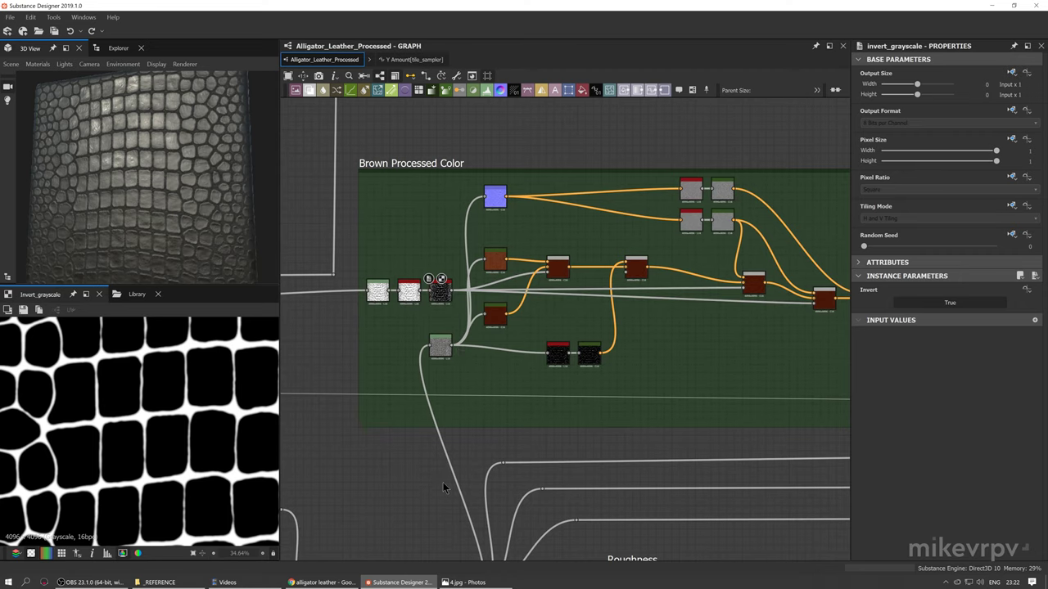
{"action": "left_click", "coordinate": [446, 350]}
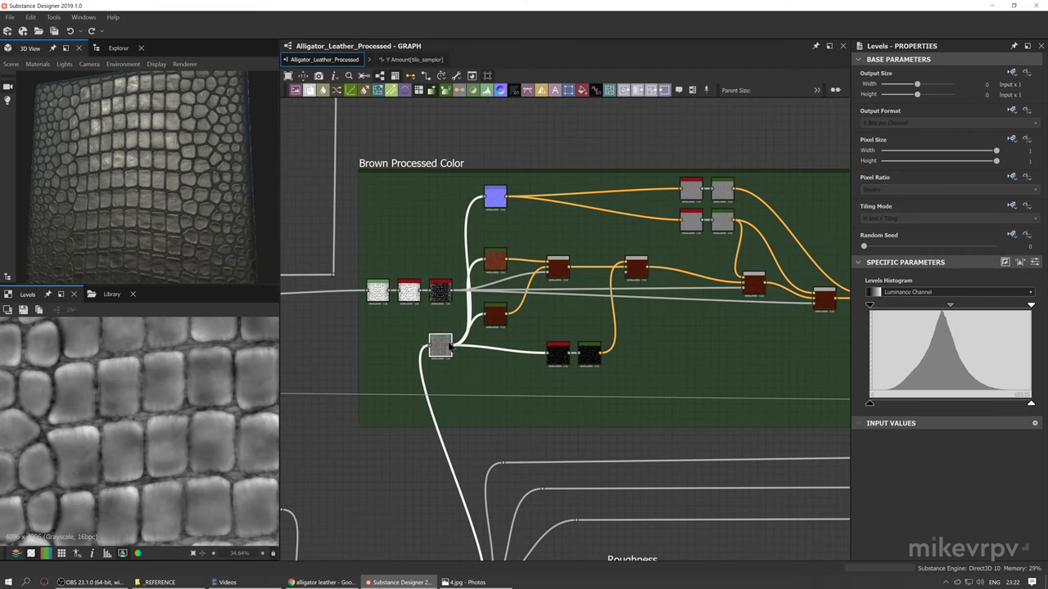
{"action": "scroll", "coordinate": [463, 330], "scroll_direction": "up", "scroll_amount": 4}
{"action": "middle_click_drag", "start_coordinate": [546, 296], "coordinate": [529, 356]}
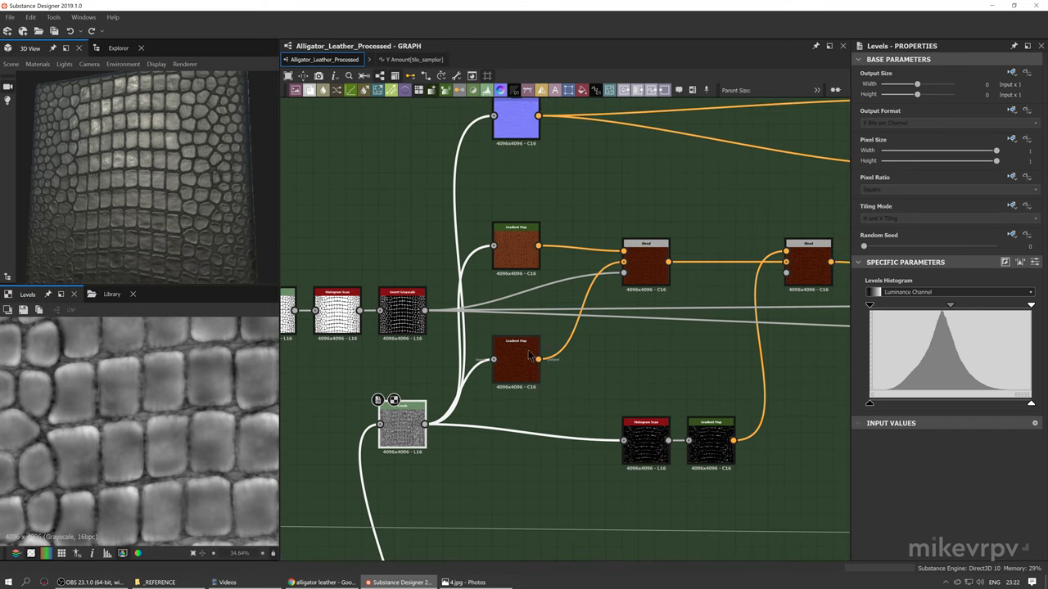
{"action": "double_click", "coordinate": [515, 371]}
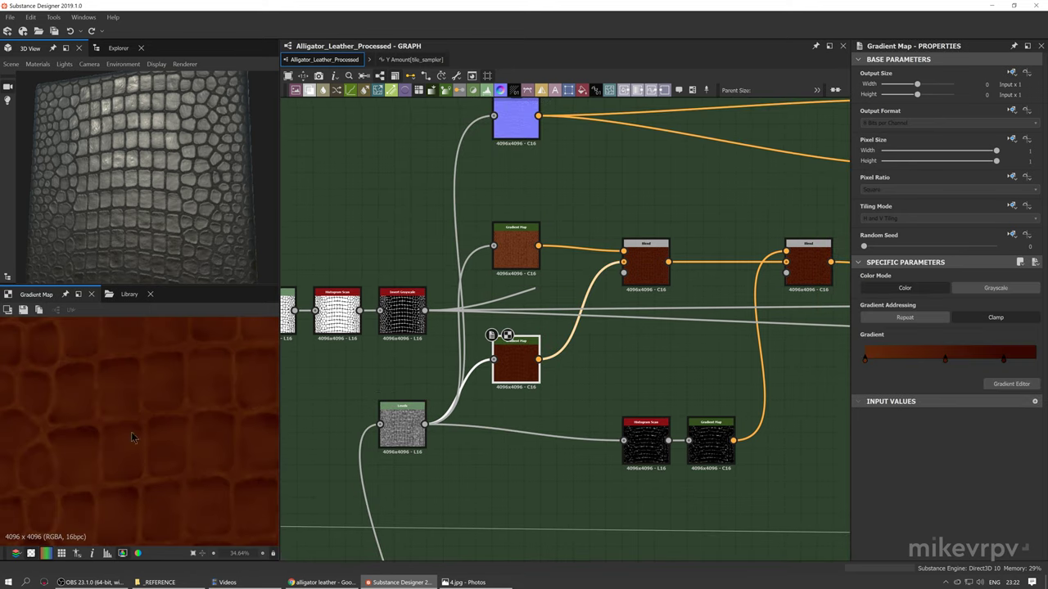
Open the reference image leather-023_1-brown_d.jpg from the _REFERENCE folder and examine its scale and seam colours
{"action": "left_click", "coordinate": [161, 582]}
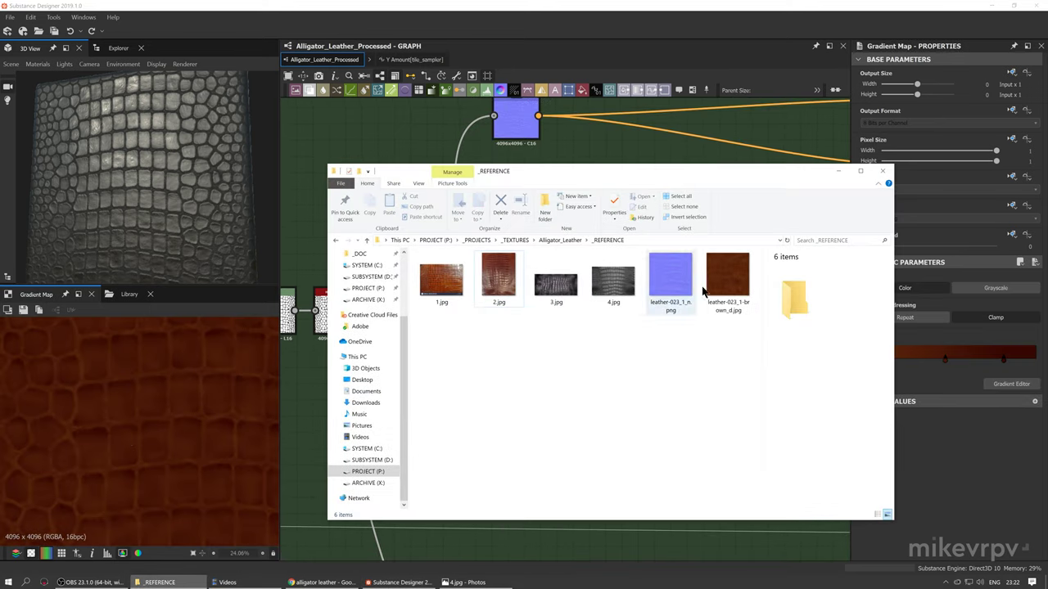
{"action": "double_click", "coordinate": [725, 283]}
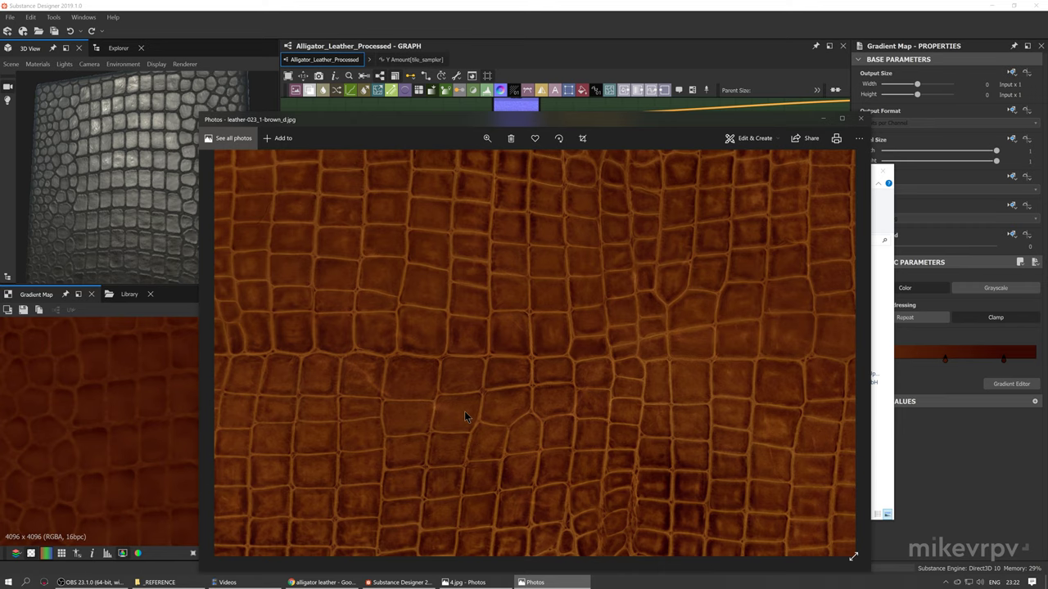
{"action": "left_click_drag", "start_coordinate": [628, 289], "coordinate": [633, 326]}
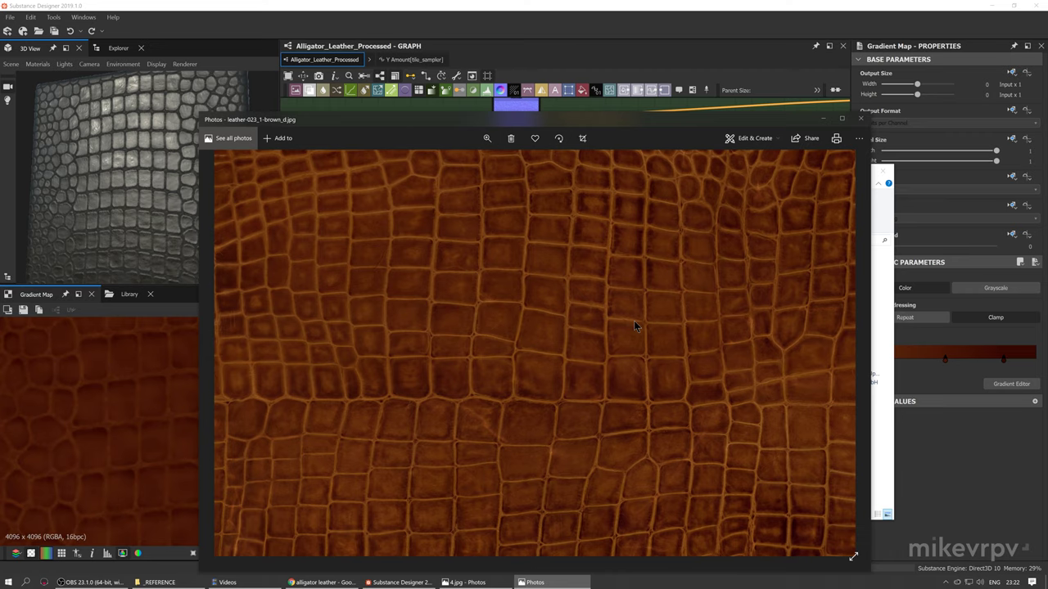
Examine the seam and scale colours across different areas of the brown leather reference image
{"action": "left_click_drag", "start_coordinate": [667, 332], "coordinate": [547, 440]}
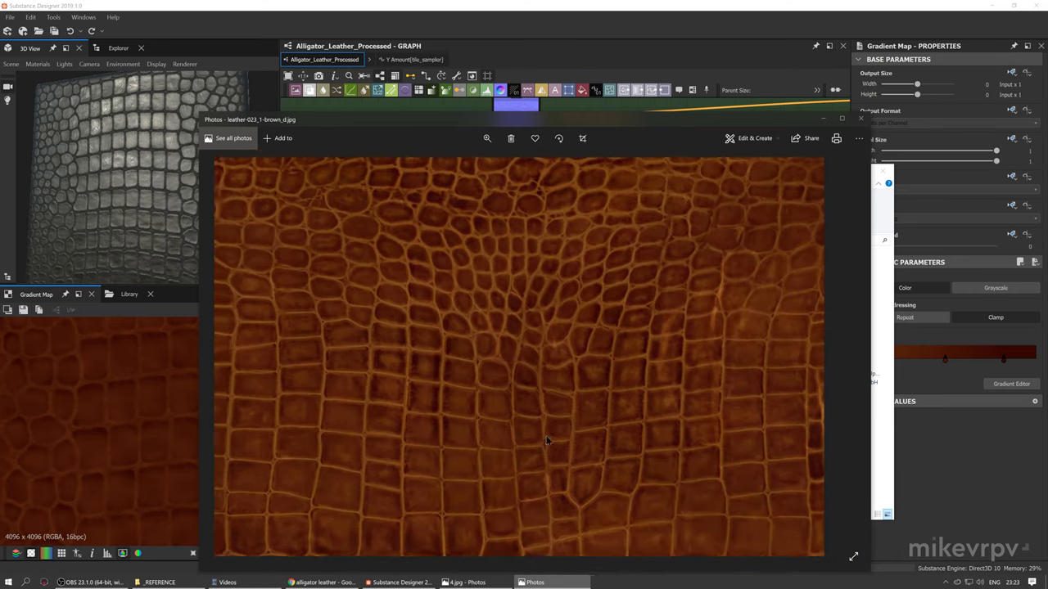
{"action": "scroll", "coordinate": [650, 390], "scroll_direction": "up", "scroll_amount": 2}
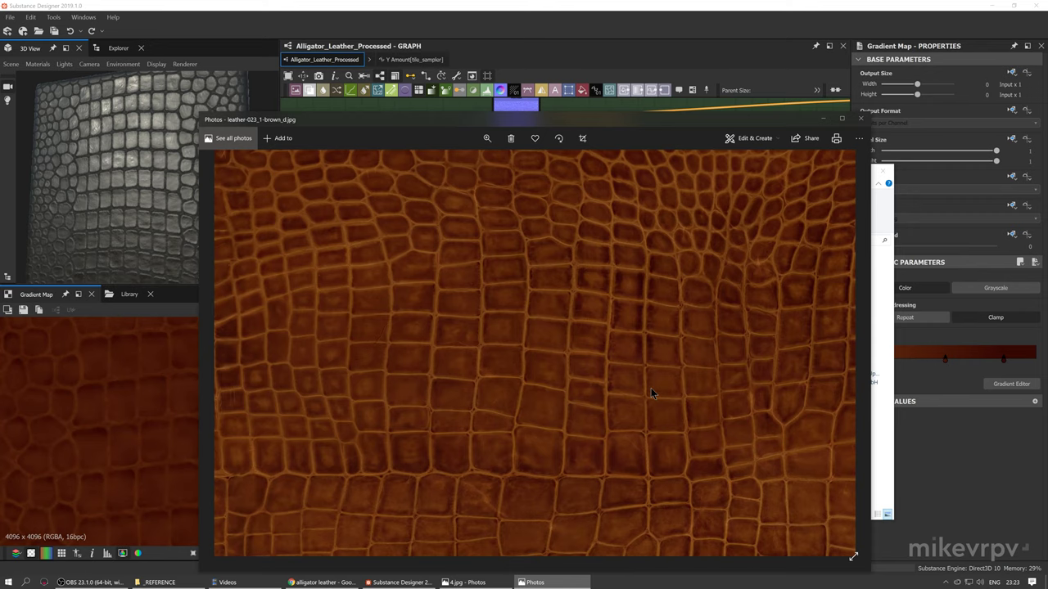
{"action": "left_click_drag", "start_coordinate": [420, 514], "coordinate": [404, 360]}
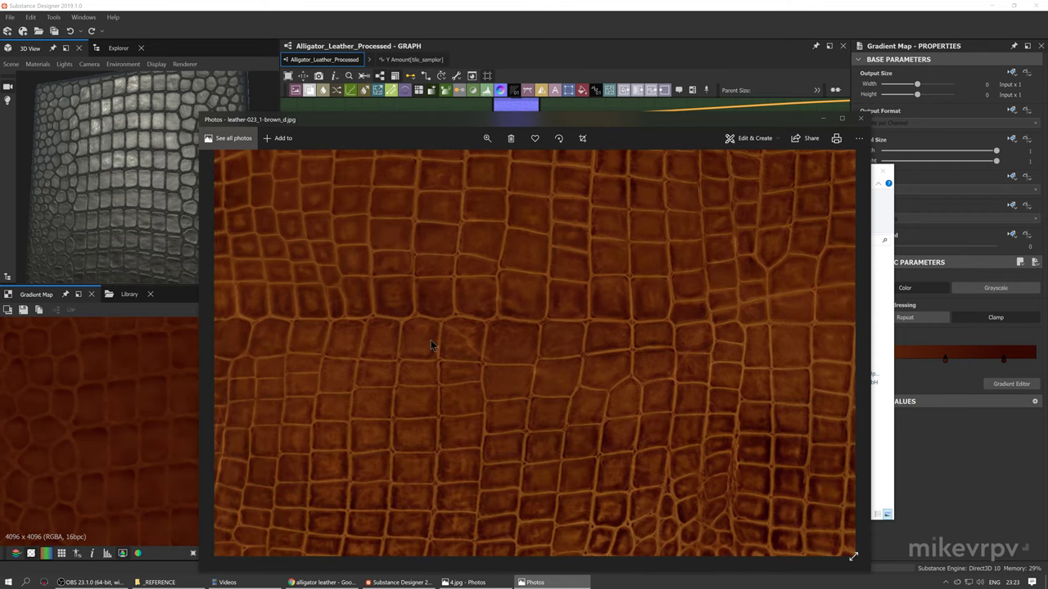
{"action": "left_click_drag", "start_coordinate": [448, 348], "coordinate": [296, 279]}
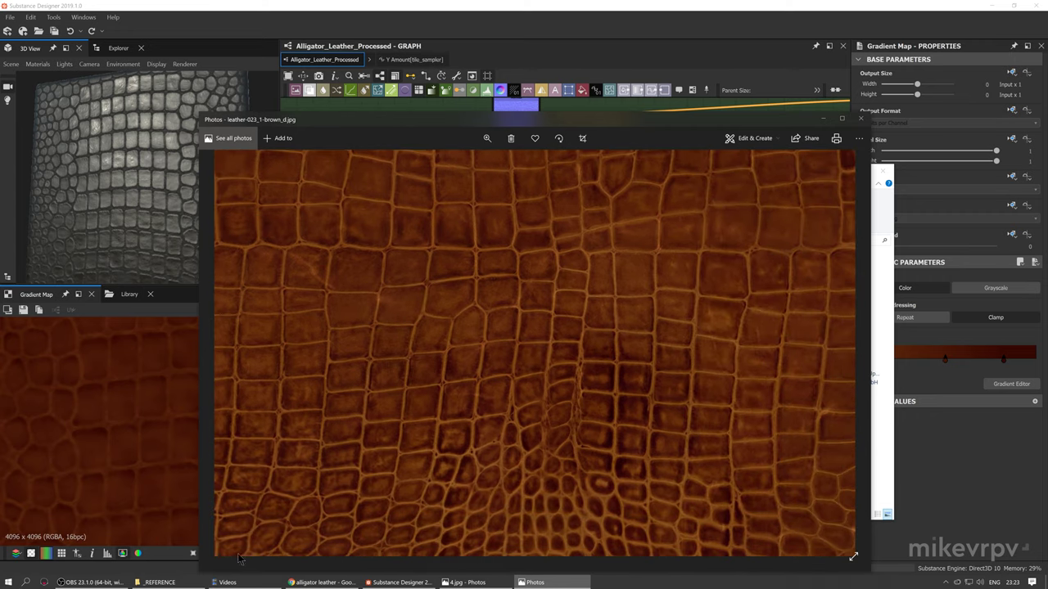
Switch to the alligator leather image results in Chrome, view the brown alligator wallet picture, and return to the Substance Designer graph
{"action": "left_click", "coordinate": [322, 582]}
{"action": "scroll", "coordinate": [395, 401], "scroll_direction": "up", "scroll_amount": 3}
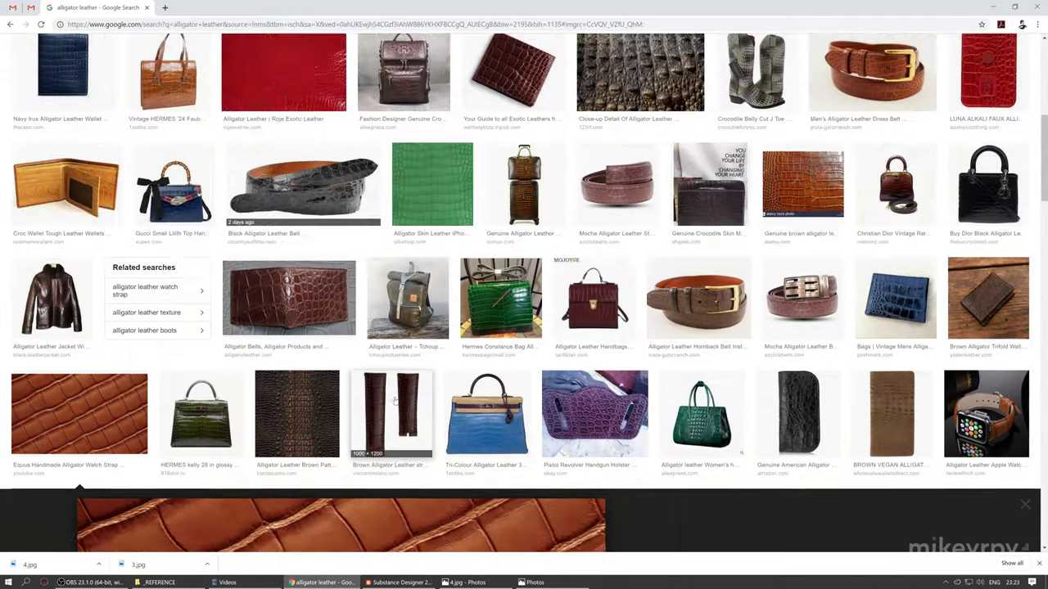
{"action": "scroll", "coordinate": [394, 400], "scroll_direction": "up", "scroll_amount": 3}
{"action": "left_click", "coordinate": [302, 490]}
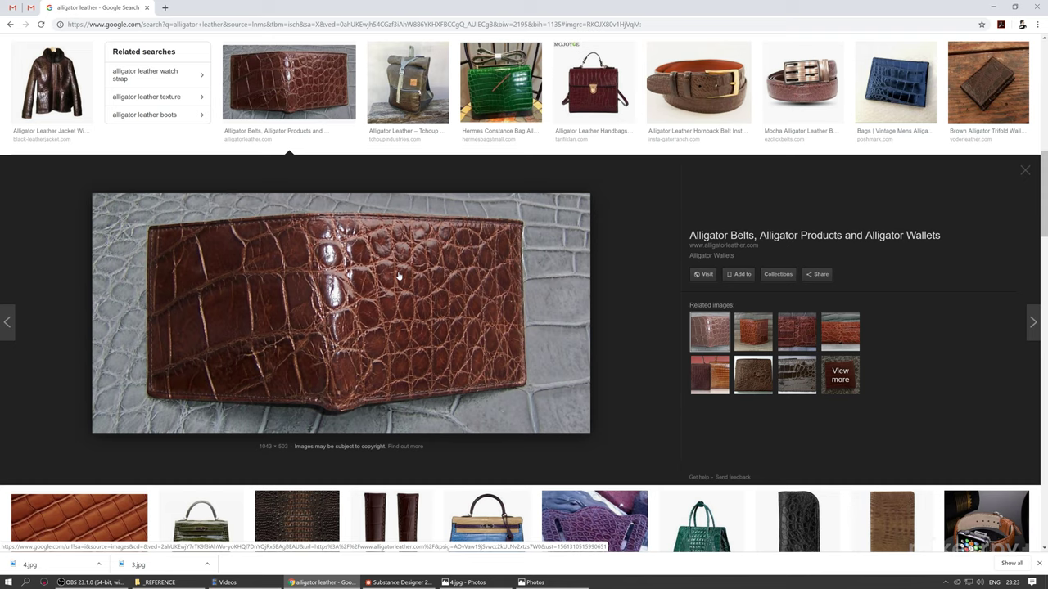
{"action": "left_click", "coordinate": [991, 7]}
{"action": "left_click", "coordinate": [461, 63]}
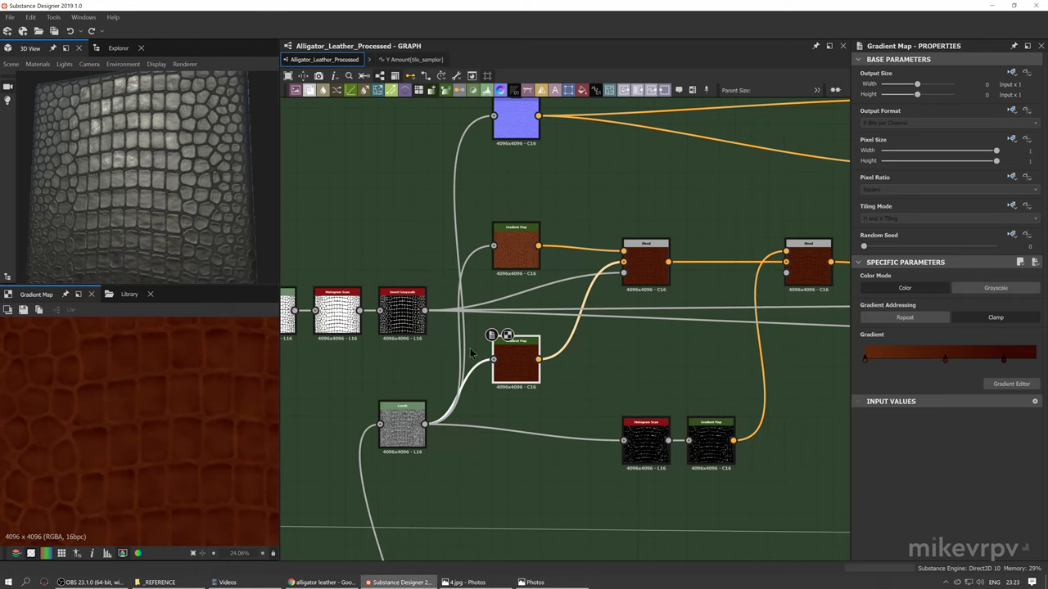
Preview the Invert Grayscale seam mask and compare it with the seams in the brown leather reference image
{"action": "middle_click_drag", "start_coordinate": [519, 353], "coordinate": [598, 374]}
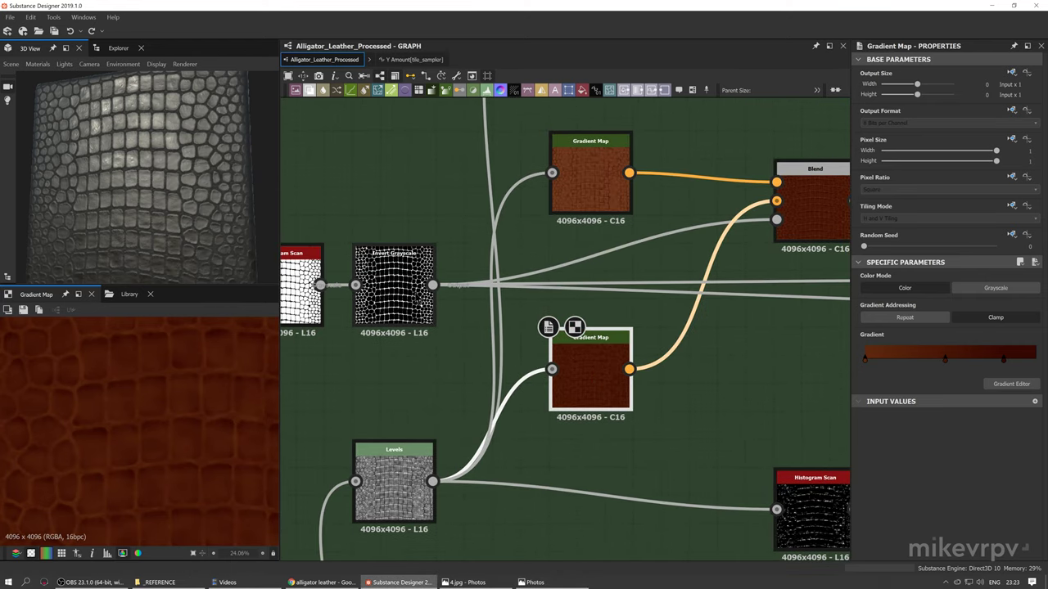
{"action": "double_click", "coordinate": [393, 286]}
{"action": "middle_click_drag", "start_coordinate": [523, 347], "coordinate": [455, 370]}
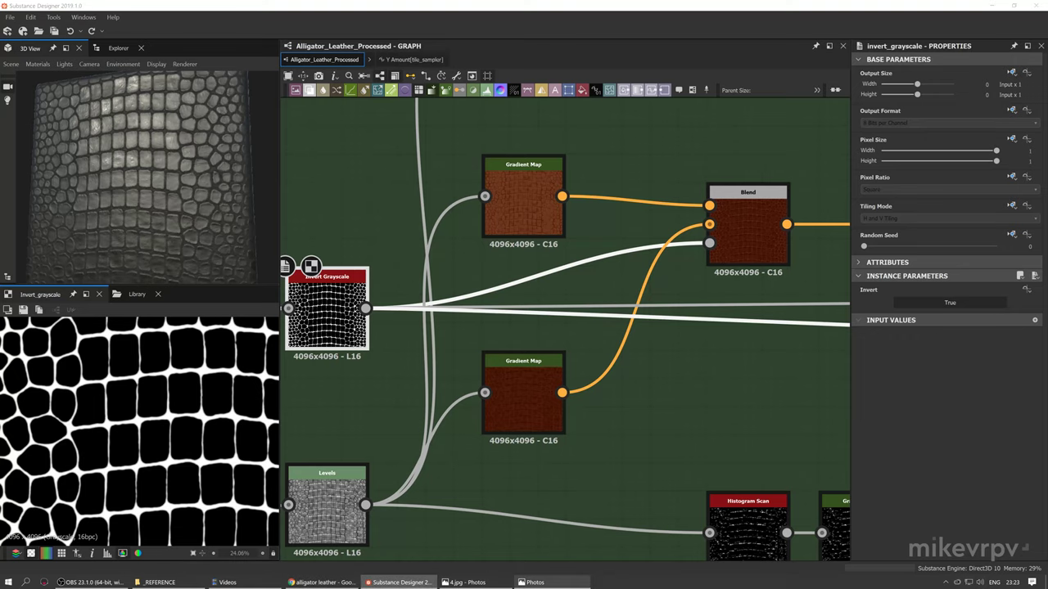
{"action": "left_click", "coordinate": [489, 583]}
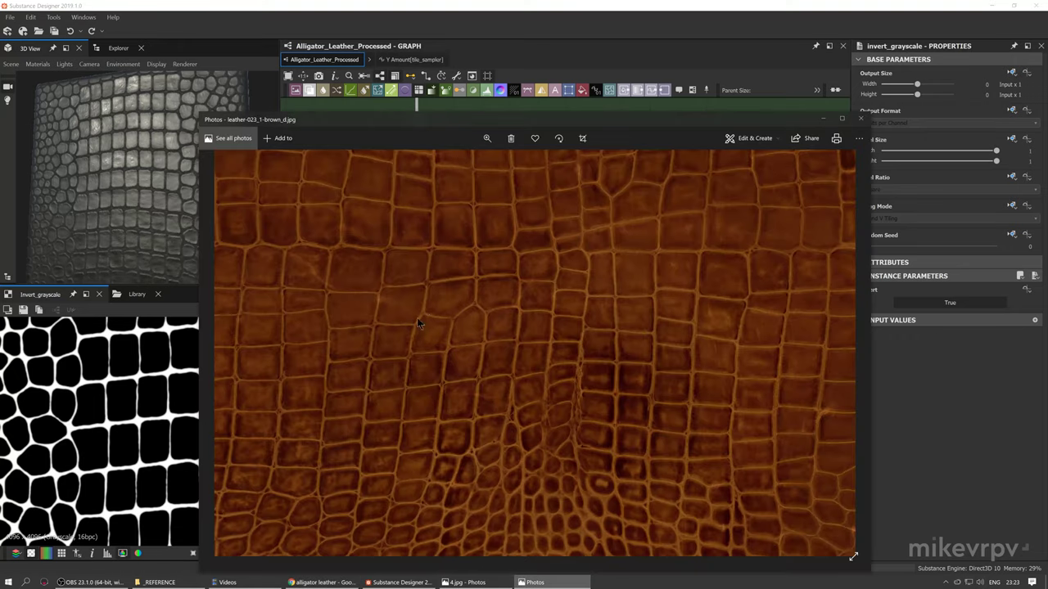
{"action": "left_click_drag", "start_coordinate": [436, 257], "coordinate": [487, 293]}
{"action": "key", "text": "alt+Tab"}
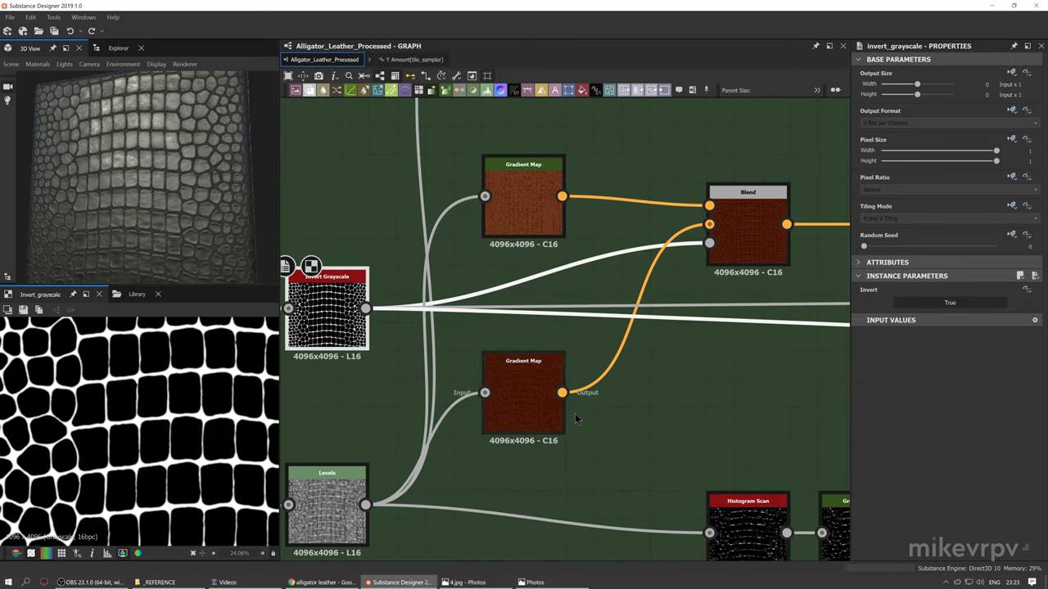
Preview the lower dark brown Gradient Map and the upper lighter brown Gradient Map up close
{"action": "left_click", "coordinate": [522, 421]}
{"action": "double_click", "coordinate": [521, 423]}
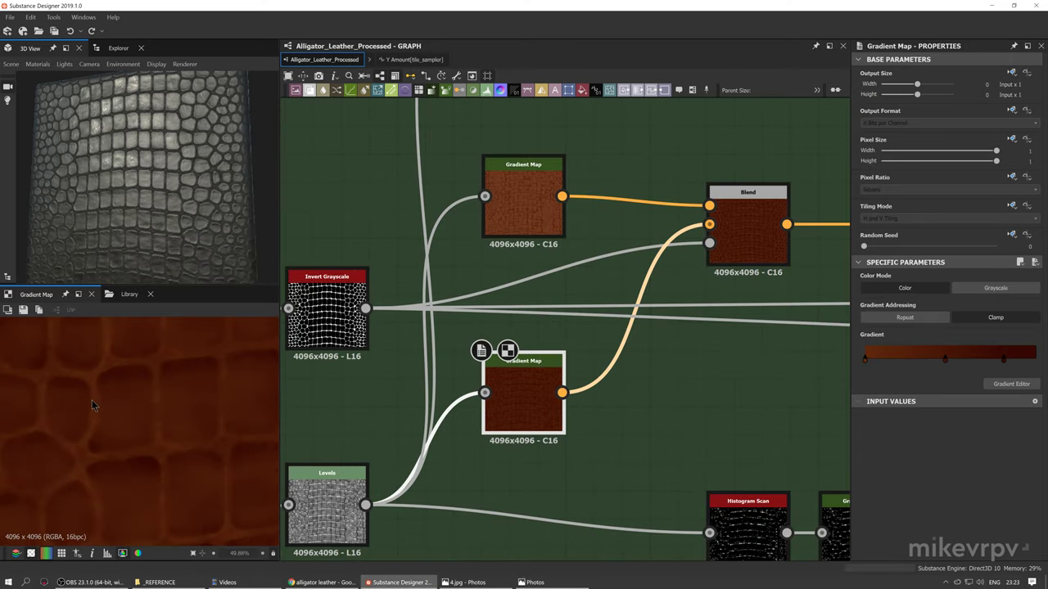
{"action": "double_click", "coordinate": [523, 214]}
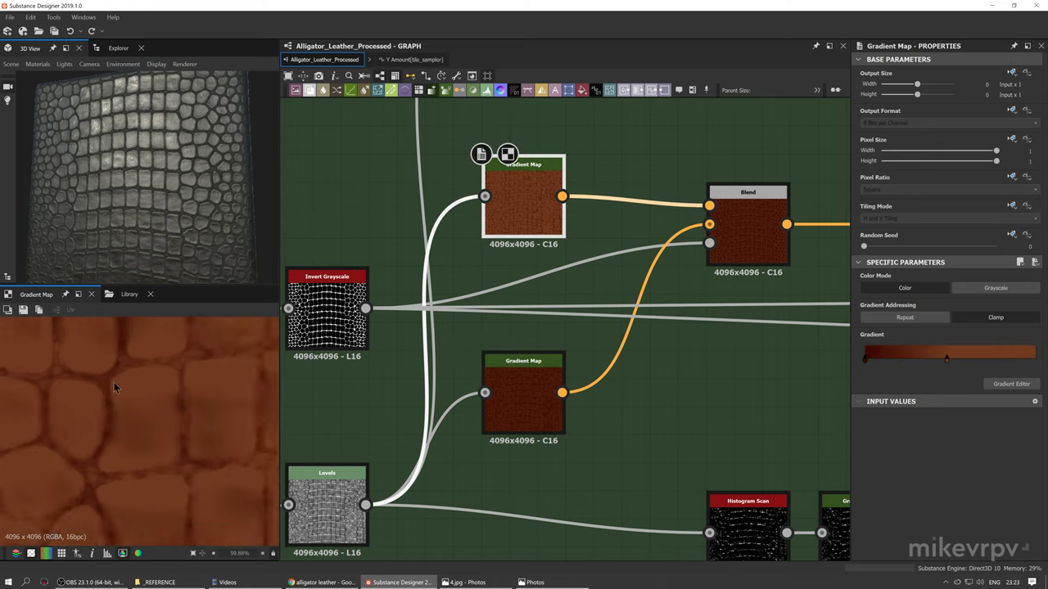
{"action": "scroll", "coordinate": [82, 409], "scroll_direction": "up", "scroll_amount": 2}
Preview the Copy Blend node that combines the two brown Gradient Maps through the seam mask
{"action": "double_click", "coordinate": [741, 245]}
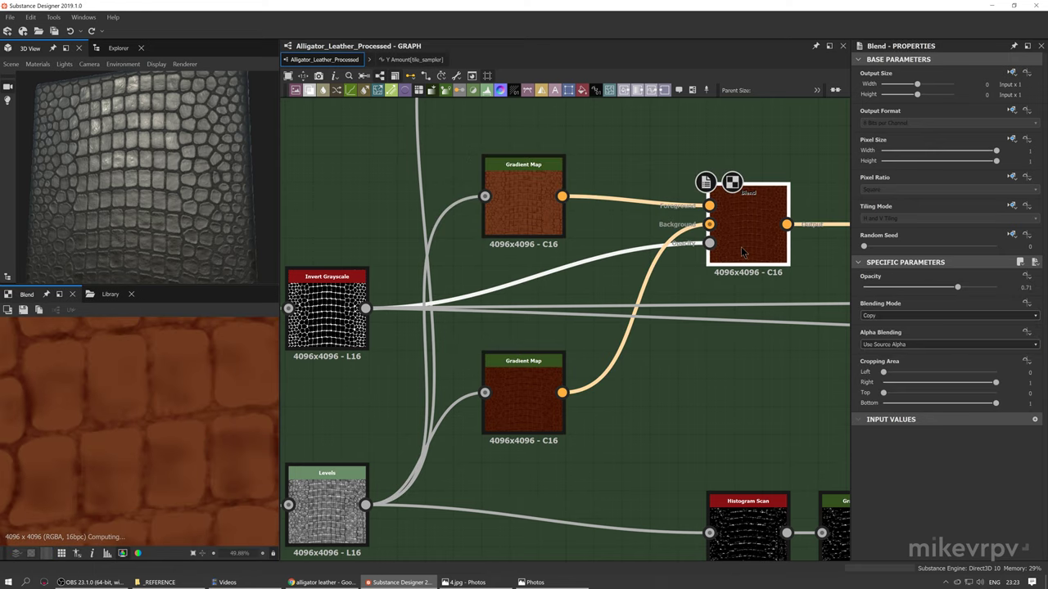
{"action": "scroll", "coordinate": [122, 433], "scroll_direction": "down", "scroll_amount": 5}
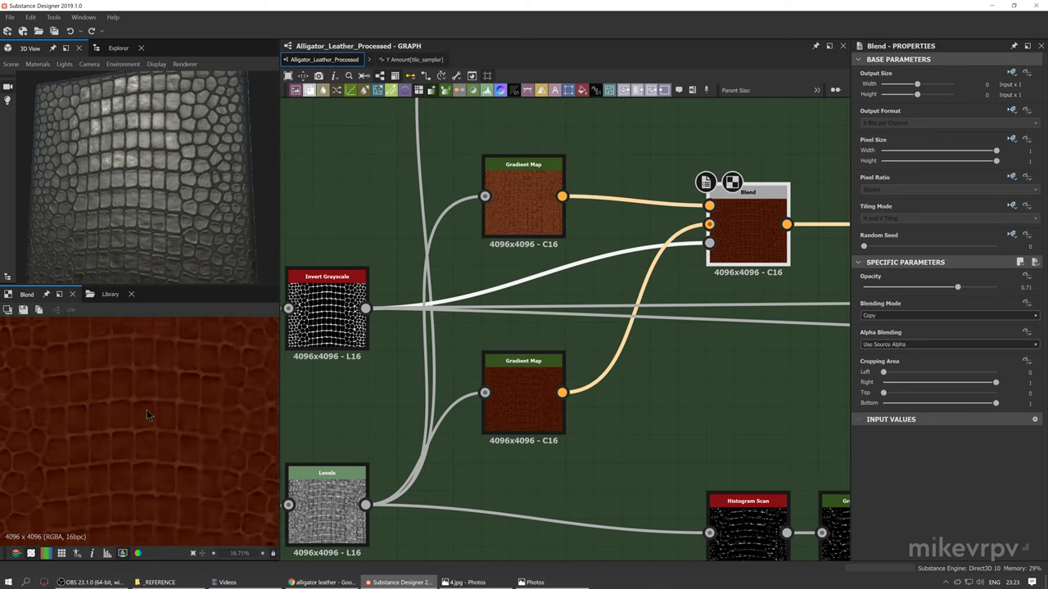
{"action": "scroll", "coordinate": [158, 440], "scroll_direction": "up", "scroll_amount": 5}
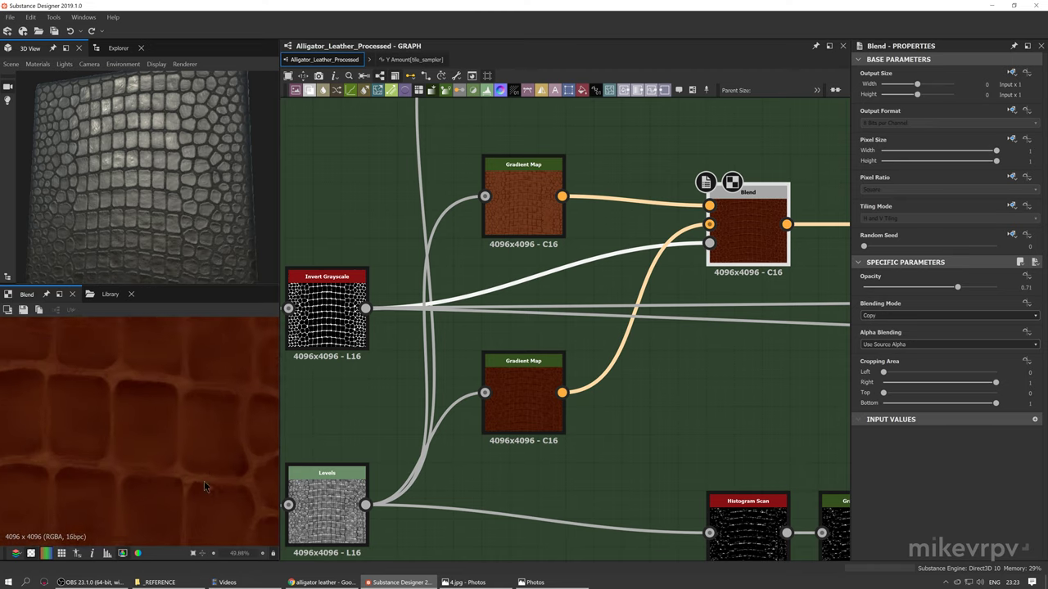
{"action": "scroll", "coordinate": [642, 388], "scroll_direction": "down", "scroll_amount": 3}
Preview the Normal node of the Brown Processed Color frame and inspect its scale relief and intensity
{"action": "middle_click_drag", "start_coordinate": [645, 343], "coordinate": [573, 356]}
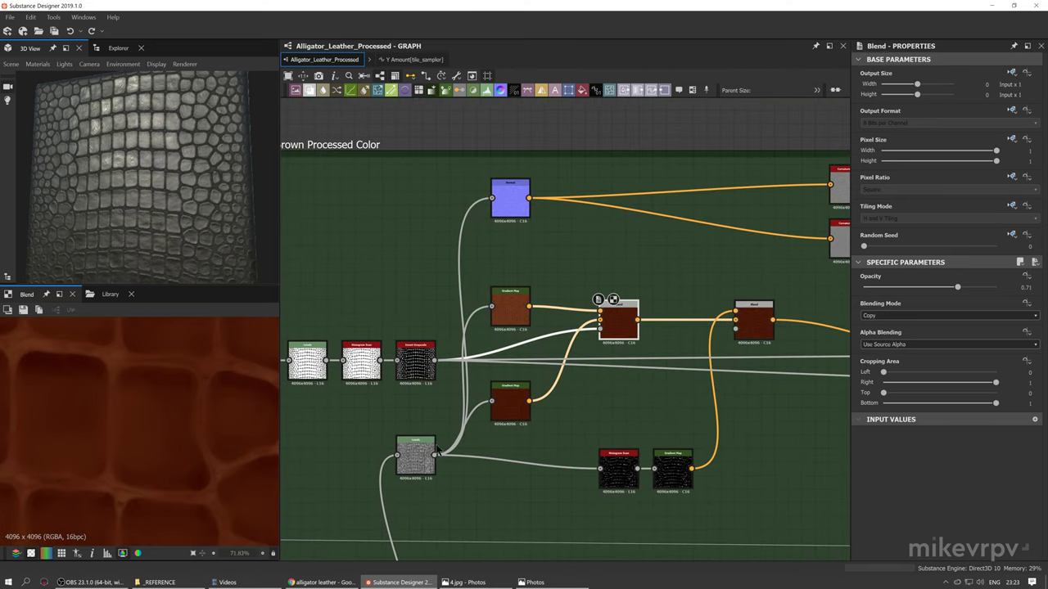
{"action": "middle_click_drag", "start_coordinate": [436, 450], "coordinate": [371, 450]}
{"action": "left_click", "coordinate": [445, 199]}
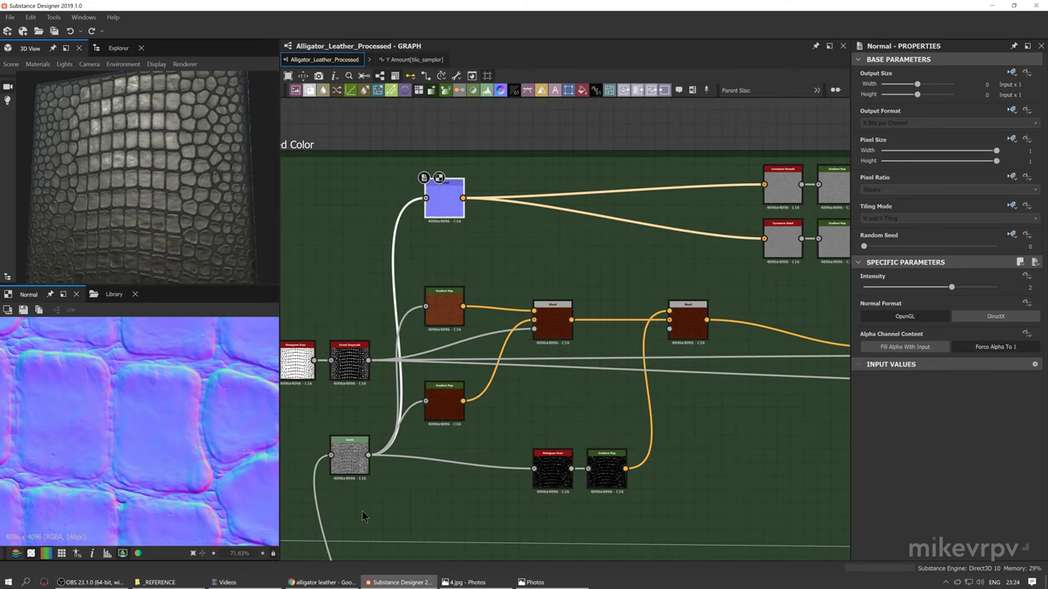
{"action": "scroll", "coordinate": [189, 447], "scroll_direction": "down", "scroll_amount": 1}
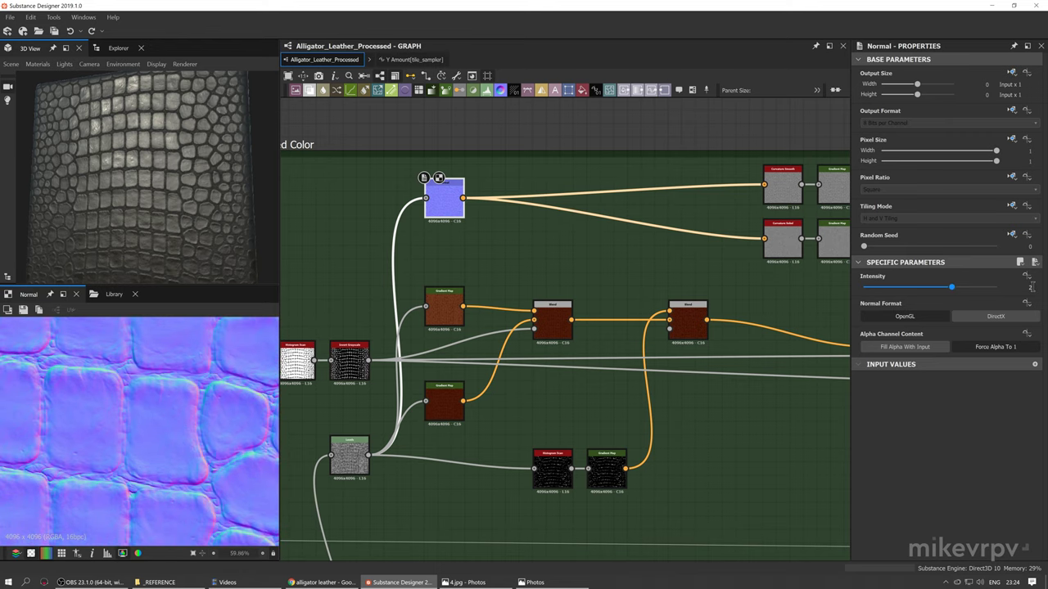
Preview the Histogram Scan below the brown Blend nodes and compare it with the Levels node that feeds it
{"action": "middle_click_drag", "start_coordinate": [778, 250], "coordinate": [639, 254]}
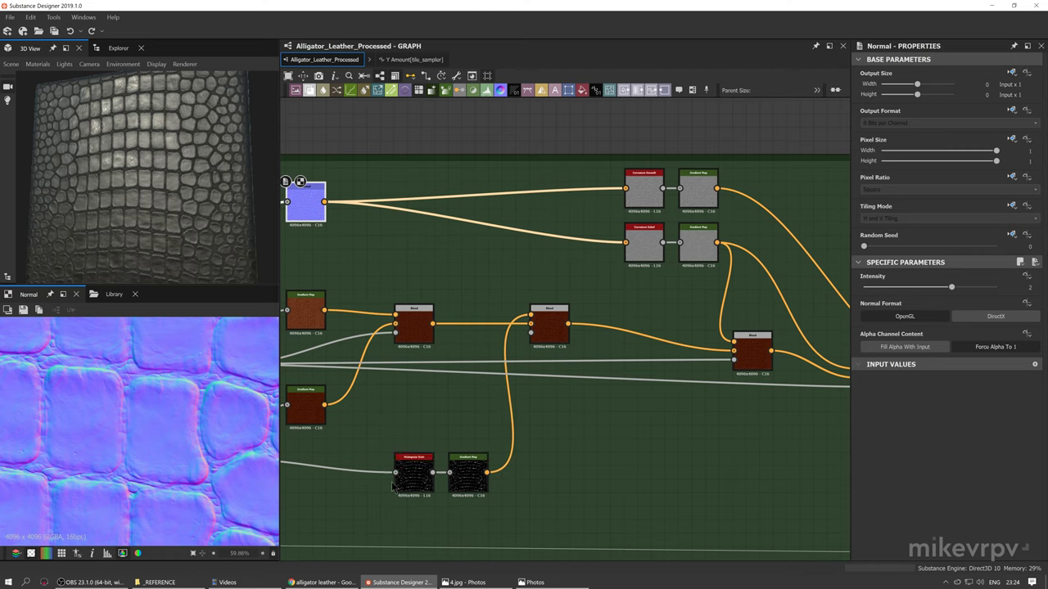
{"action": "middle_click_drag", "start_coordinate": [456, 454], "coordinate": [507, 442]}
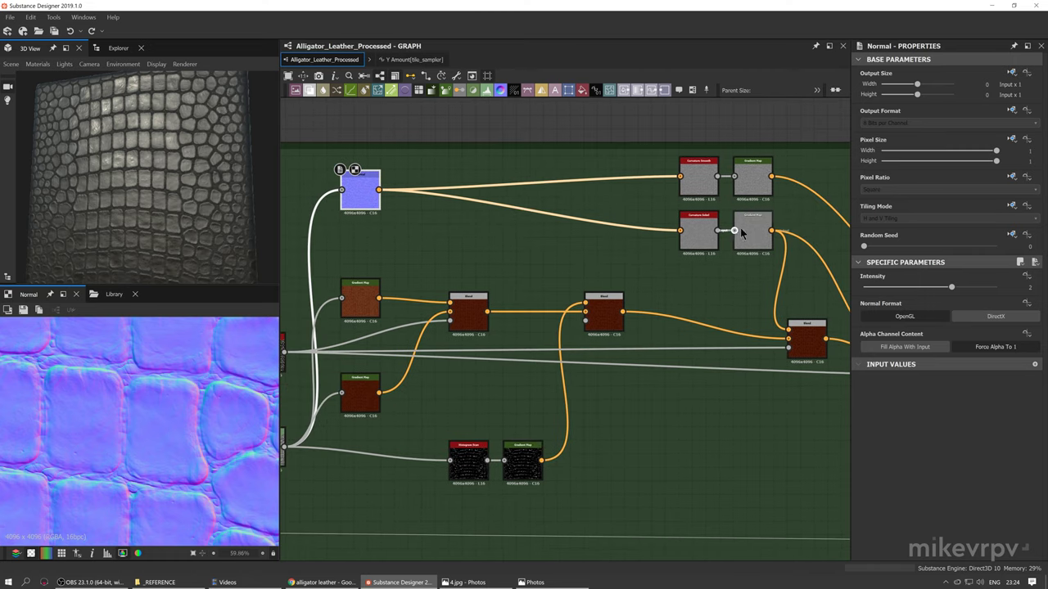
{"action": "left_click_drag", "start_coordinate": [661, 418], "coordinate": [748, 443]}
{"action": "scroll", "coordinate": [490, 431], "scroll_direction": "up", "scroll_amount": 3}
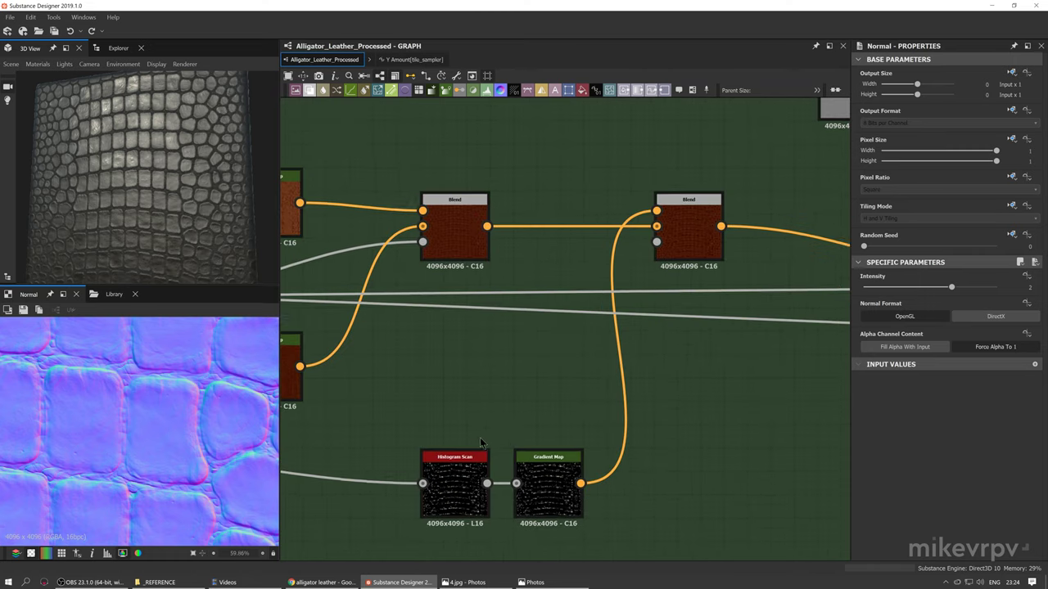
{"action": "middle_click_drag", "start_coordinate": [450, 458], "coordinate": [661, 382]}
{"action": "double_click", "coordinate": [659, 378]}
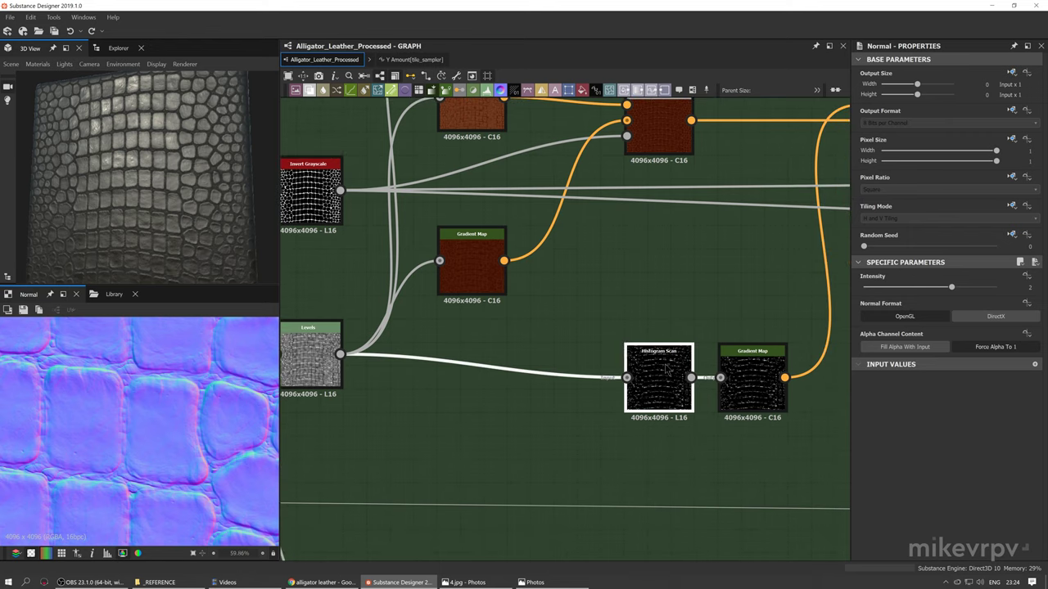
{"action": "middle_click_drag", "start_coordinate": [334, 460], "coordinate": [360, 459]}
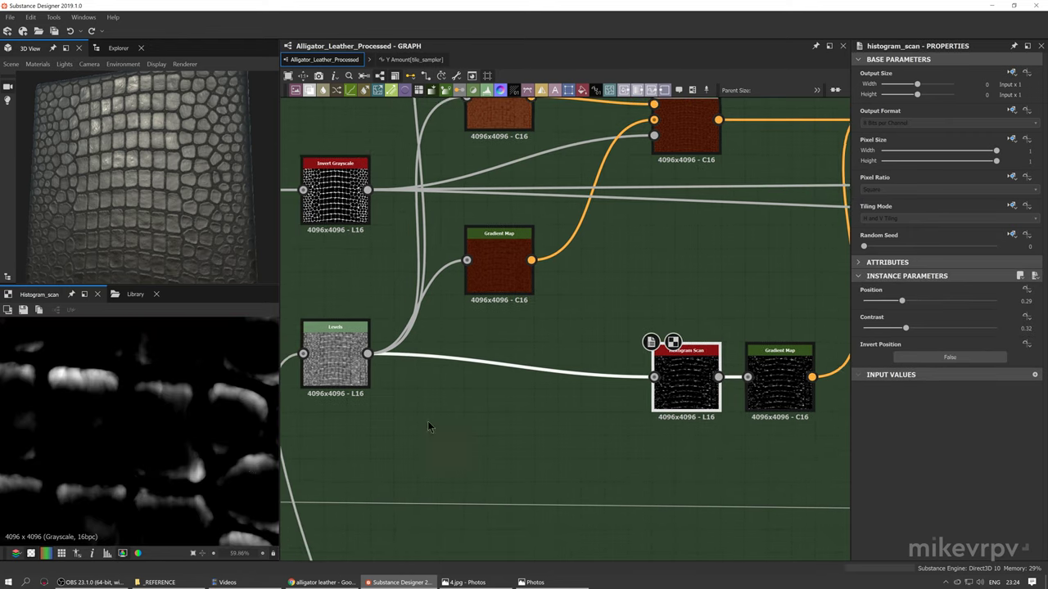
{"action": "double_click", "coordinate": [341, 358]}
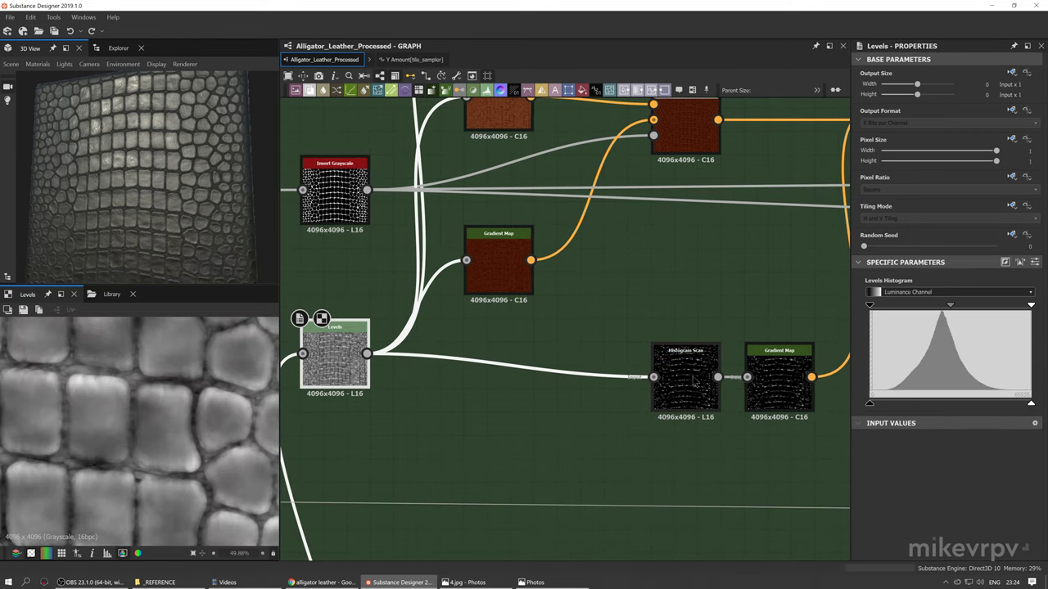
{"action": "double_click", "coordinate": [686, 378]}
{"action": "scroll", "coordinate": [107, 379], "scroll_direction": "up", "scroll_amount": 2}
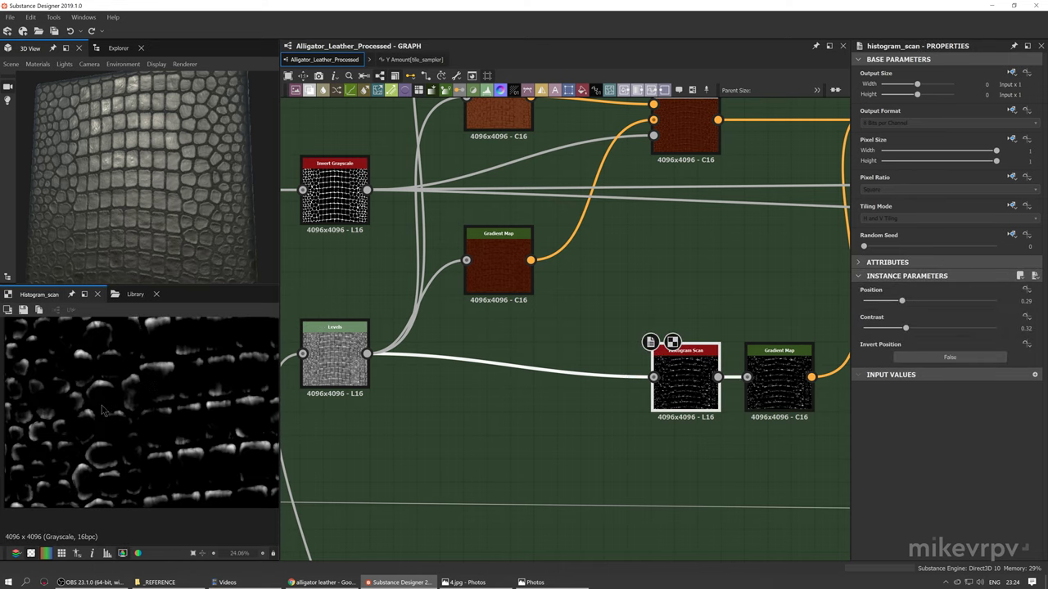
{"action": "scroll", "coordinate": [147, 424], "scroll_direction": "down", "scroll_amount": 1}
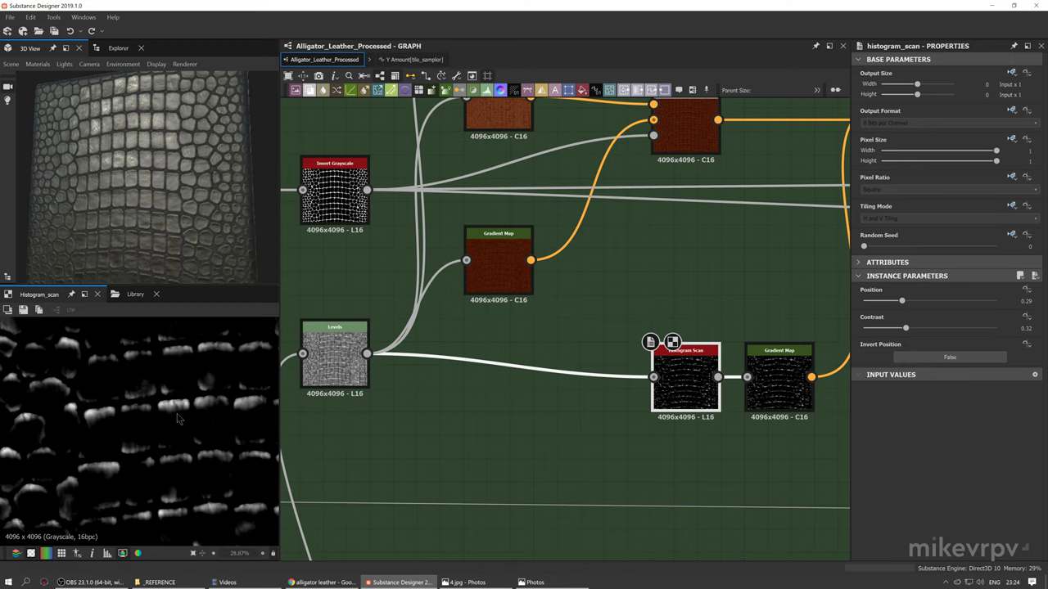
Inspect the black-to-white Gradient Map after the Histogram Scan and preview the Subtract Blend it feeds
{"action": "left_click", "coordinate": [781, 399]}
{"action": "middle_click_drag", "start_coordinate": [781, 398], "coordinate": [501, 491]}
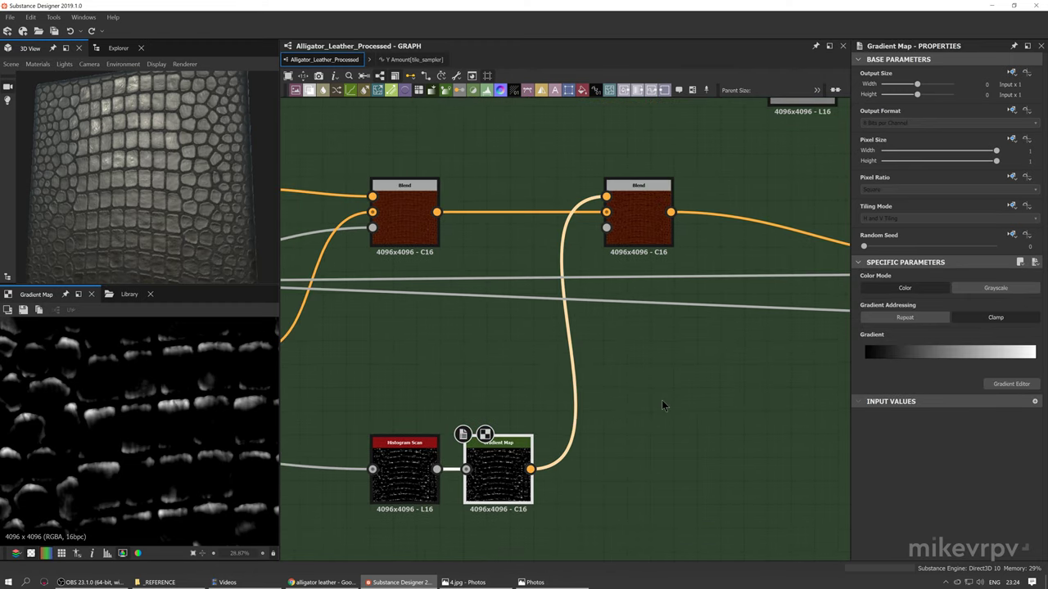
{"action": "double_click", "coordinate": [630, 230]}
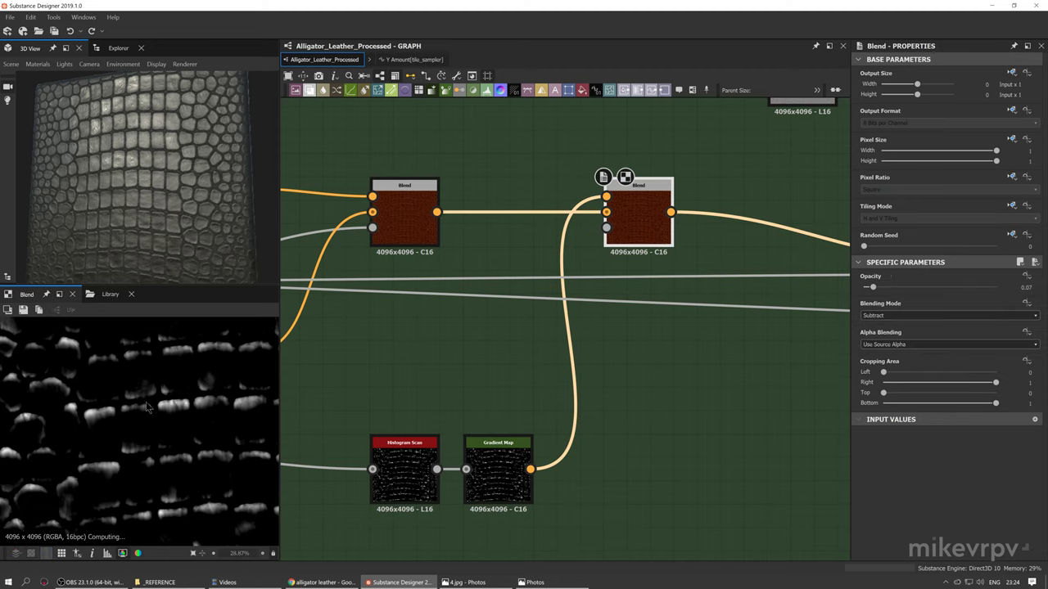
{"action": "scroll", "coordinate": [127, 400], "scroll_direction": "up", "scroll_amount": 1}
{"action": "middle_click_drag", "start_coordinate": [126, 400], "coordinate": [234, 413]}
{"action": "middle_click_drag", "start_coordinate": [204, 378], "coordinate": [128, 382]}
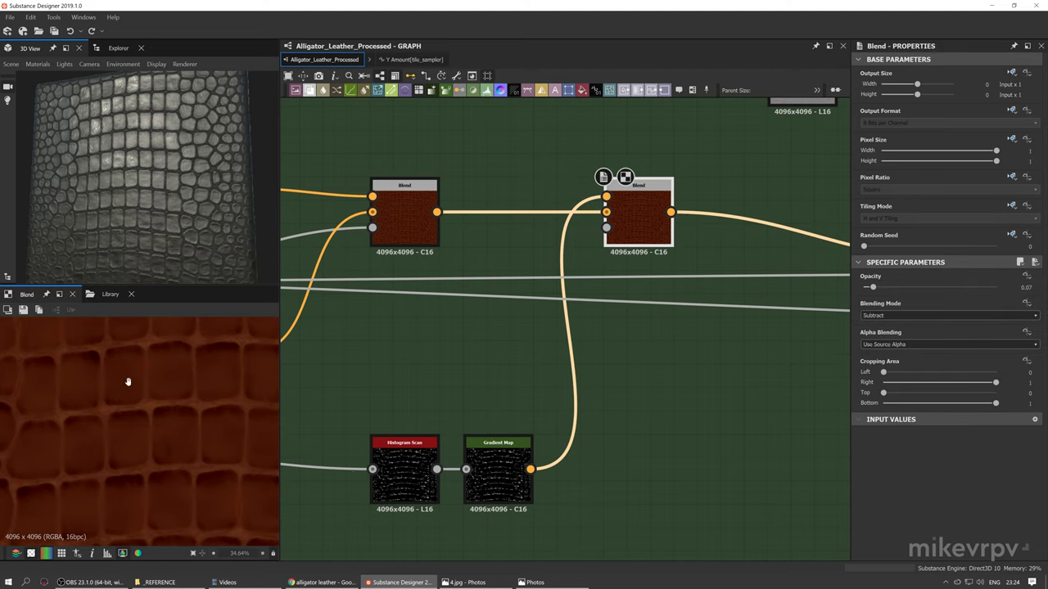
Compare the Copy Blend and Subtract Blend settings while inspecting the darkened scale edges up close
{"action": "left_click", "coordinate": [413, 235]}
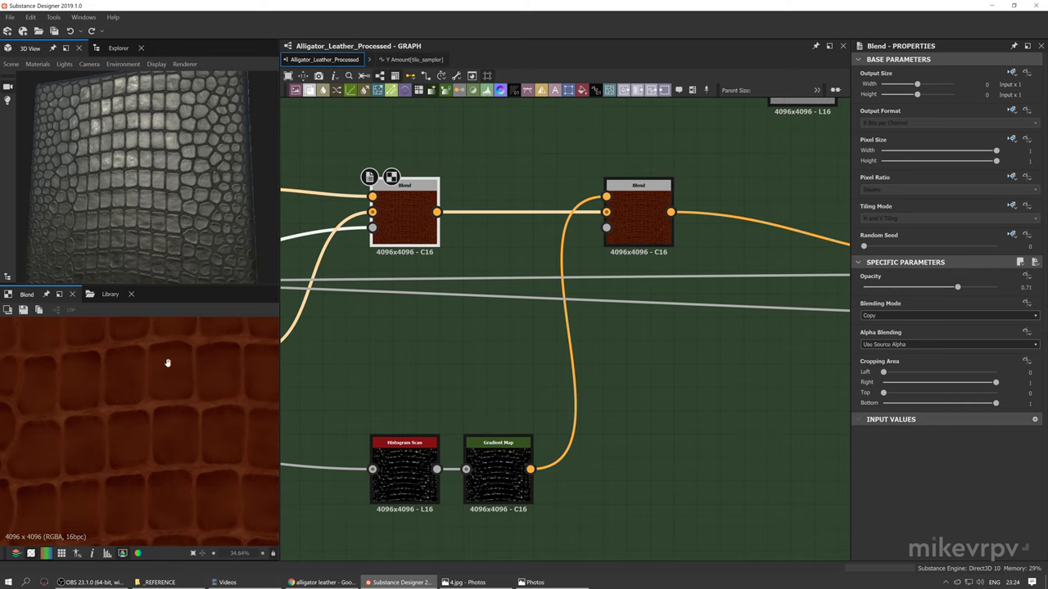
{"action": "scroll", "coordinate": [168, 363], "scroll_direction": "up", "scroll_amount": 2}
{"action": "left_click", "coordinate": [641, 233]}
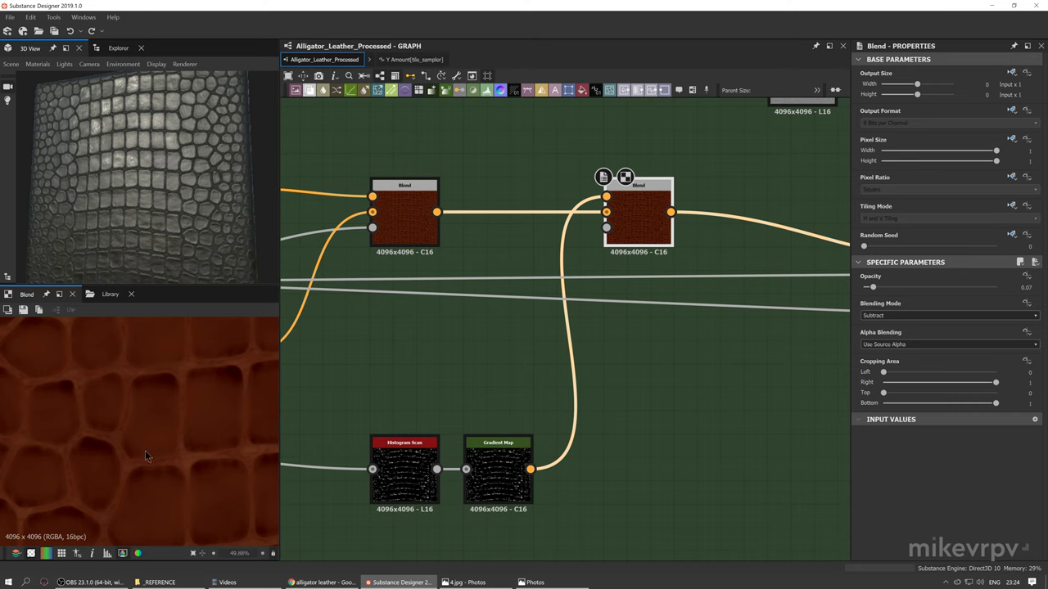
Open the reference photo 1.jpg from the _REFERENCE folder to view its scale edge colours
{"action": "left_click", "coordinate": [464, 582]}
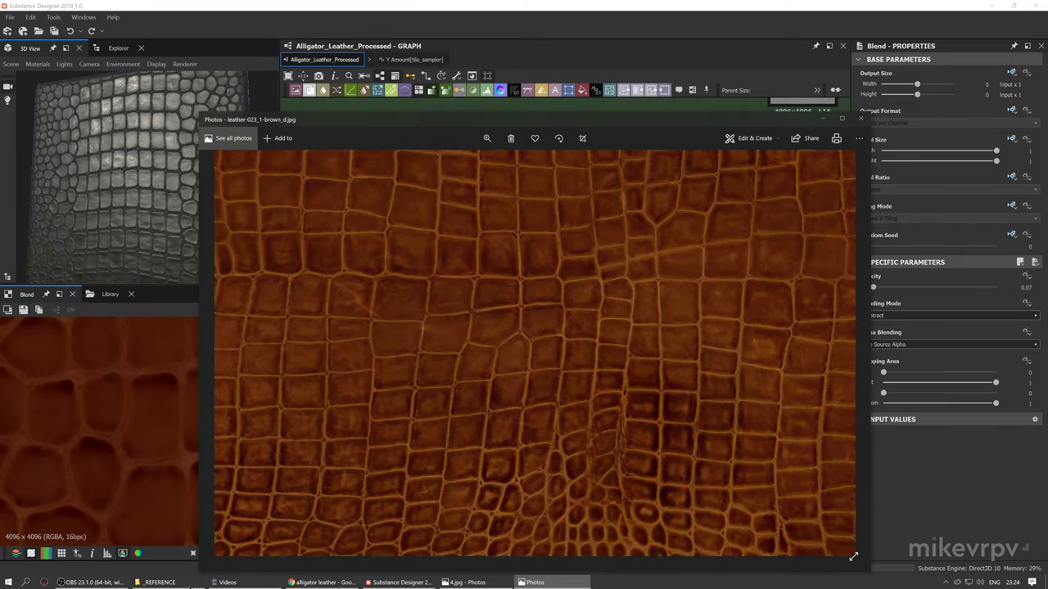
{"action": "left_click", "coordinate": [160, 582]}
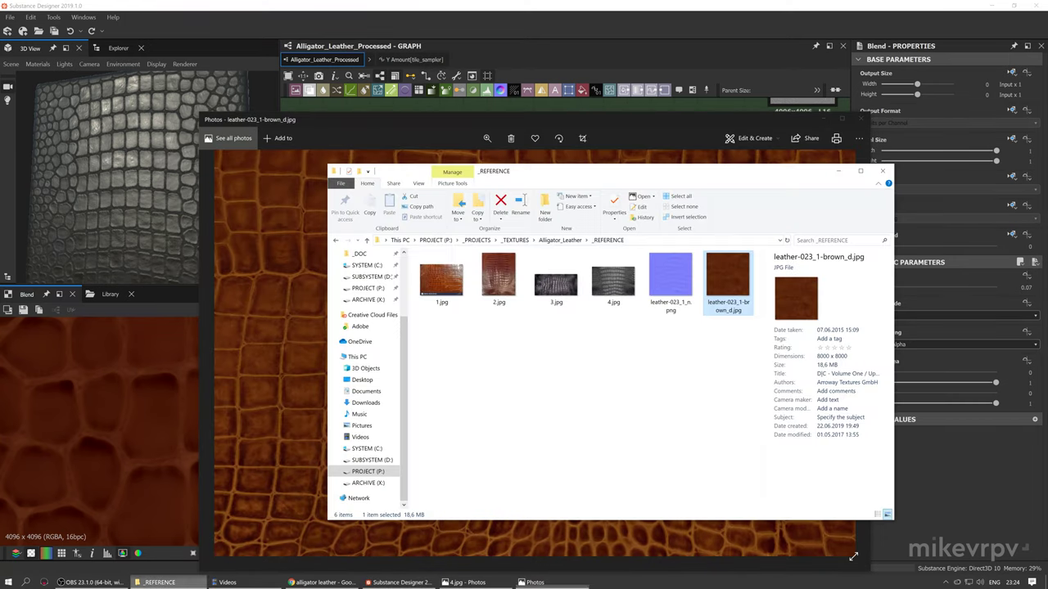
{"action": "double_click", "coordinate": [441, 282]}
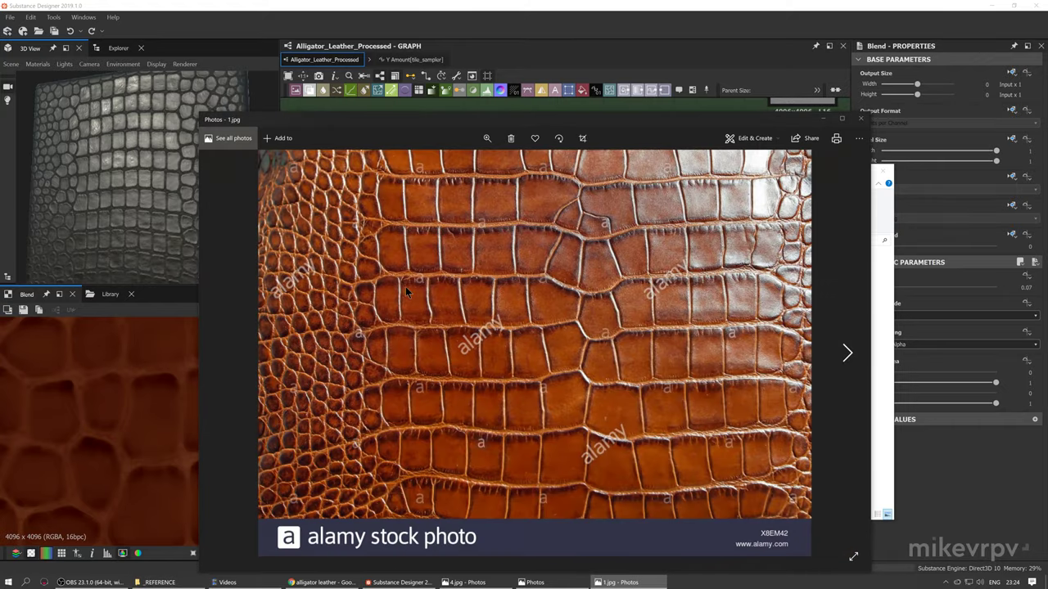
Switch back to Substance Designer and examine the Subtract Blend's scale edges up close
{"action": "left_click", "coordinate": [107, 442]}
{"action": "scroll", "coordinate": [119, 409], "scroll_direction": "up", "scroll_amount": 5}
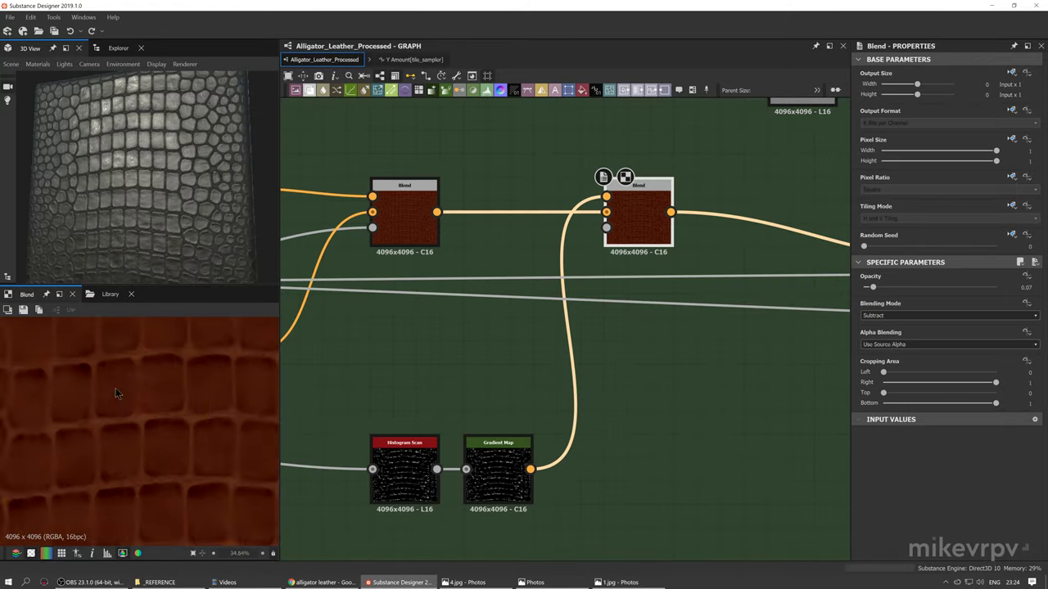
{"action": "middle_click_drag", "start_coordinate": [130, 424], "coordinate": [90, 420]}
Preview the first Add Sub Blend after the Subtract Blend and trace its foreground to the Curvature Sobel Gradient Map
{"action": "scroll", "coordinate": [672, 344], "scroll_direction": "down", "scroll_amount": 3}
{"action": "middle_click_drag", "start_coordinate": [602, 385], "coordinate": [375, 447]}
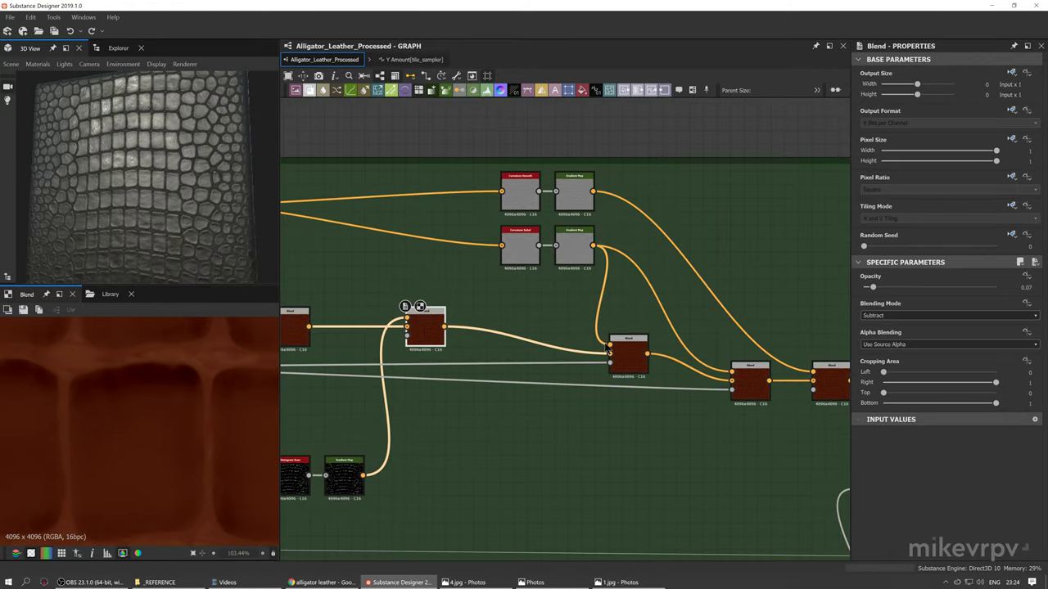
{"action": "scroll", "coordinate": [603, 346], "scroll_direction": "up", "scroll_amount": 2}
{"action": "middle_click_drag", "start_coordinate": [508, 297], "coordinate": [415, 329]}
{"action": "scroll", "coordinate": [570, 380], "scroll_direction": "up", "scroll_amount": 1}
{"action": "middle_click_drag", "start_coordinate": [541, 384], "coordinate": [570, 404]}
{"action": "left_click", "coordinate": [429, 341]}
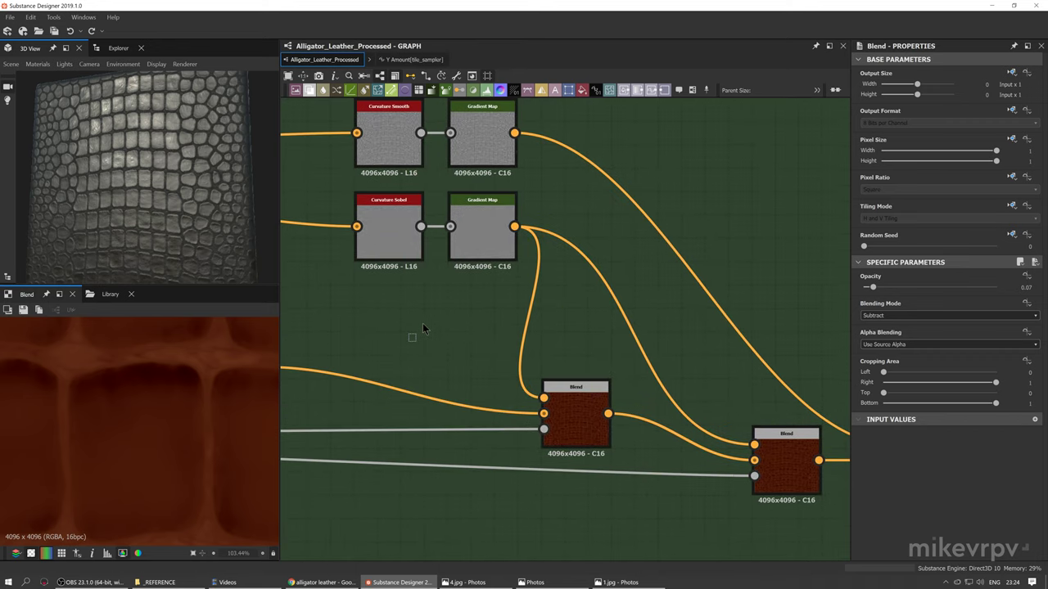
{"action": "left_click", "coordinate": [575, 413]}
{"action": "middle_click_drag", "start_coordinate": [411, 234], "coordinate": [456, 250]}
{"action": "scroll", "coordinate": [168, 414], "scroll_direction": "down", "scroll_amount": 1}
{"action": "middle_click_drag", "start_coordinate": [457, 373], "coordinate": [579, 385]}
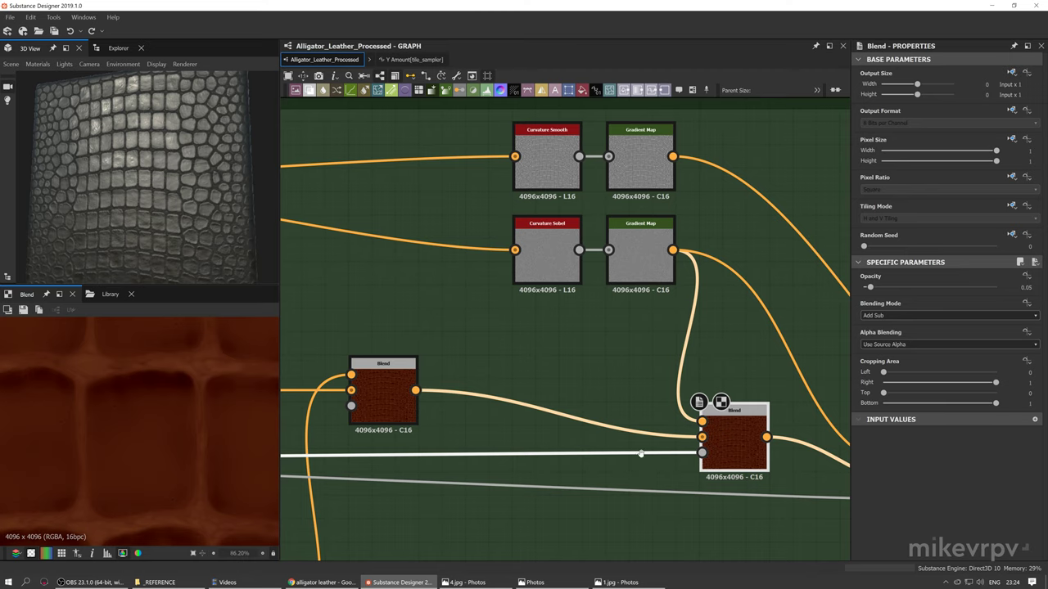
Preview the Histogram Scan mask connected to the opacity input of the first Add Sub Blend
{"action": "middle_click_drag", "start_coordinate": [641, 453], "coordinate": [640, 413]}
{"action": "double_click", "coordinate": [701, 411]}
{"action": "middle_click_drag", "start_coordinate": [103, 430], "coordinate": [119, 437]}
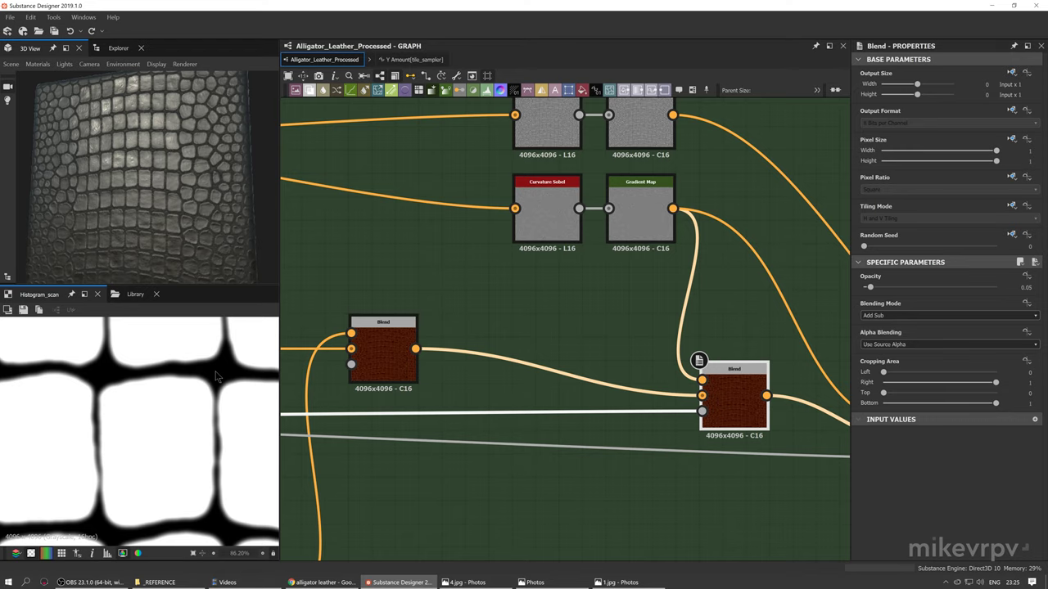
{"action": "middle_click_drag", "start_coordinate": [526, 342], "coordinate": [490, 357]}
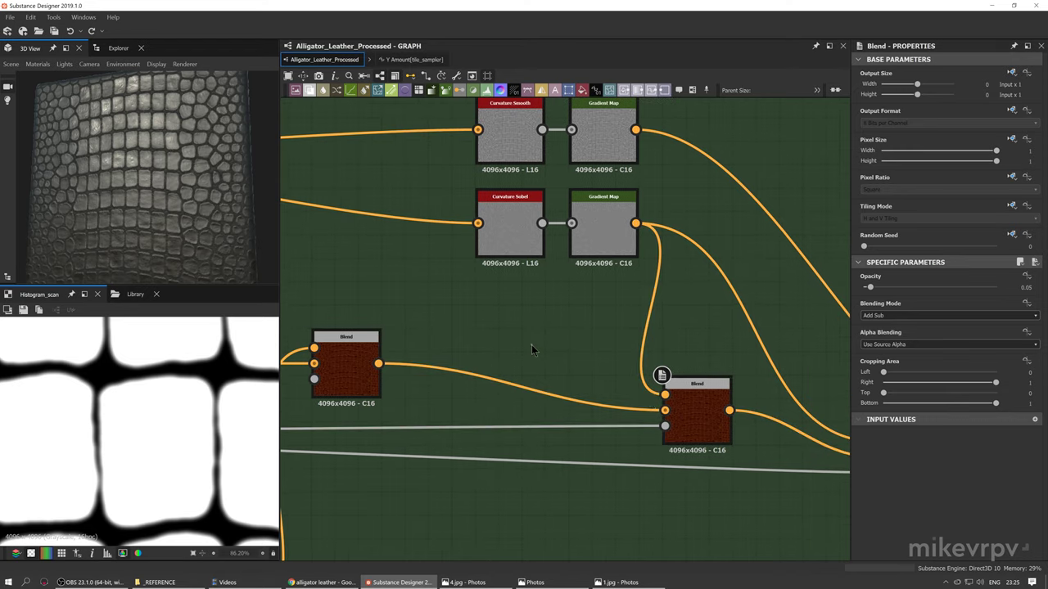
Compare the first Add Sub Blend with the preceding Subtract Blend on individual scales and the gaps between them
{"action": "double_click", "coordinate": [703, 415]}
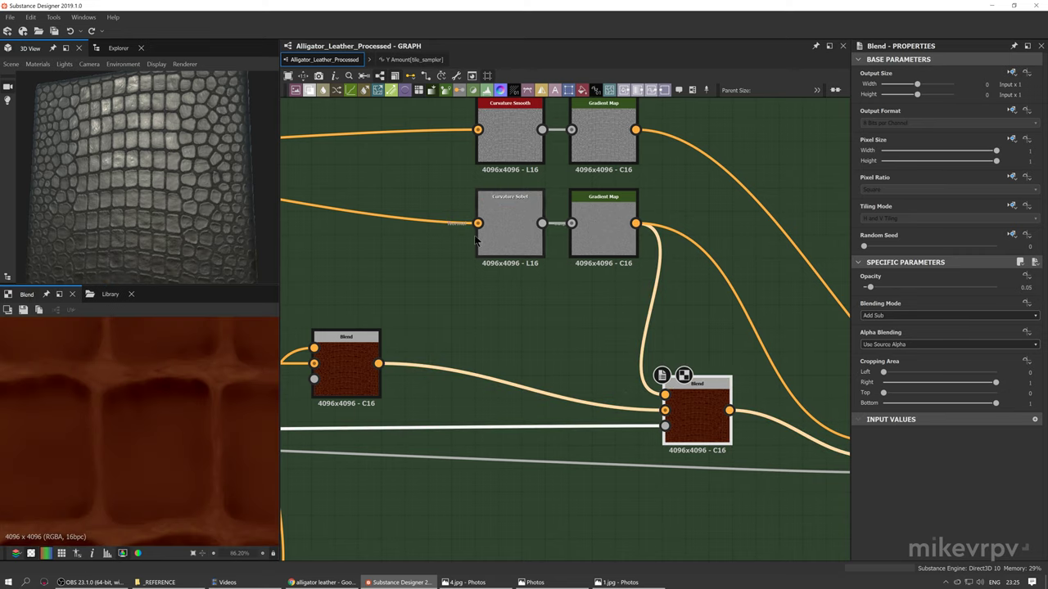
{"action": "double_click", "coordinate": [506, 240]}
{"action": "double_click", "coordinate": [355, 395]}
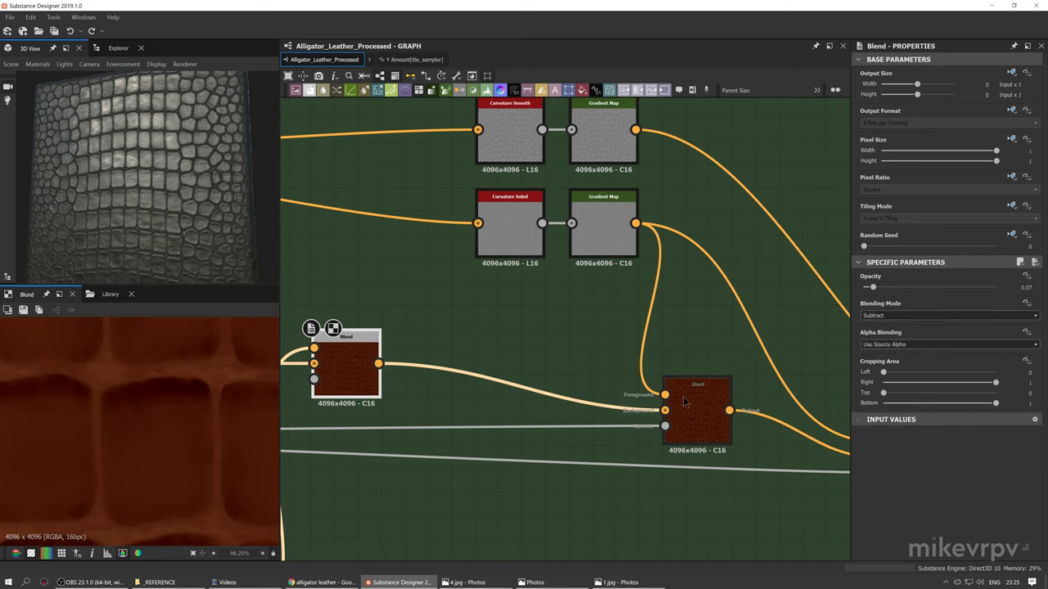
{"action": "double_click", "coordinate": [695, 404]}
{"action": "double_click", "coordinate": [348, 375]}
{"action": "scroll", "coordinate": [230, 391], "scroll_direction": "up", "scroll_amount": 4}
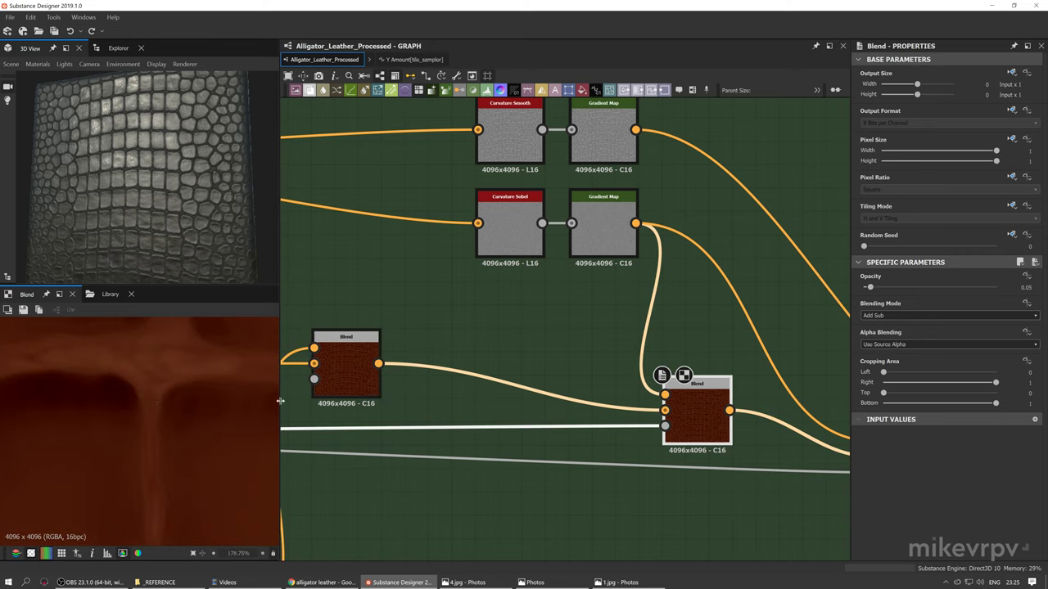
{"action": "middle_click_drag", "start_coordinate": [168, 450], "coordinate": [145, 438]}
{"action": "double_click", "coordinate": [346, 367]}
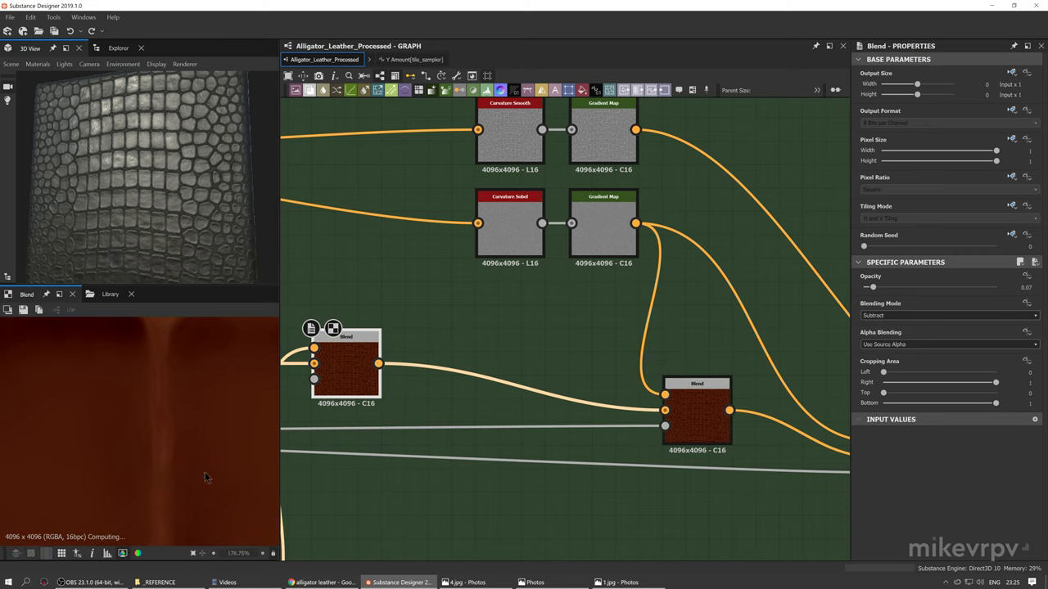
{"action": "double_click", "coordinate": [690, 416]}
Compare the Subtract and first Add Sub Blends across the wider scale pattern
{"action": "scroll", "coordinate": [132, 435], "scroll_direction": "down", "scroll_amount": 12}
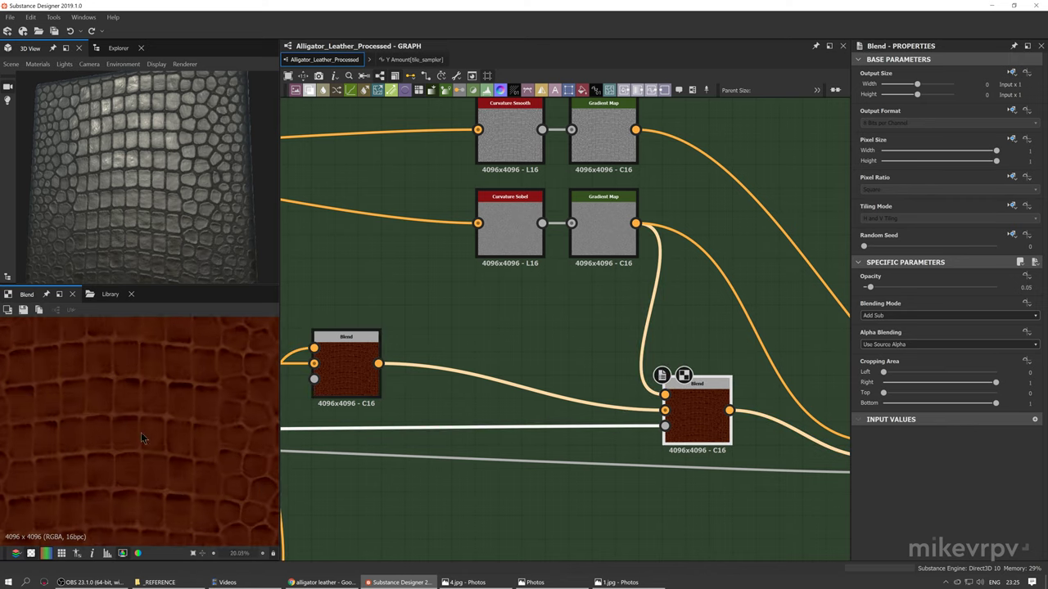
{"action": "scroll", "coordinate": [142, 434], "scroll_direction": "down", "scroll_amount": 1}
{"action": "double_click", "coordinate": [346, 367]}
{"action": "double_click", "coordinate": [699, 421]}
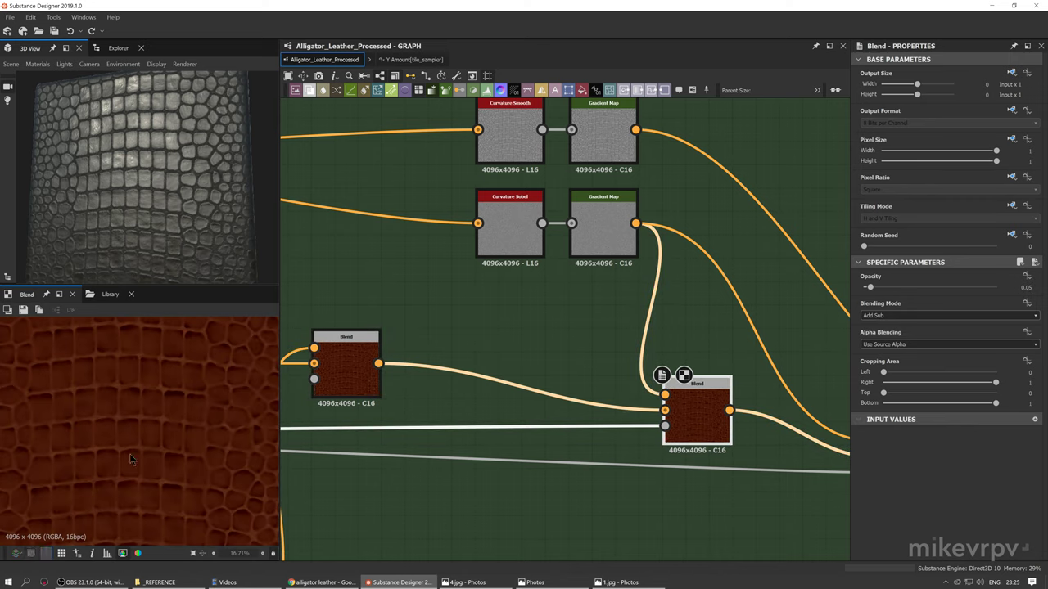
Examine the surface of a single scale up close, switching between the Subtract and first Add Sub Blends
{"action": "scroll", "coordinate": [129, 460], "scroll_direction": "up", "scroll_amount": 12}
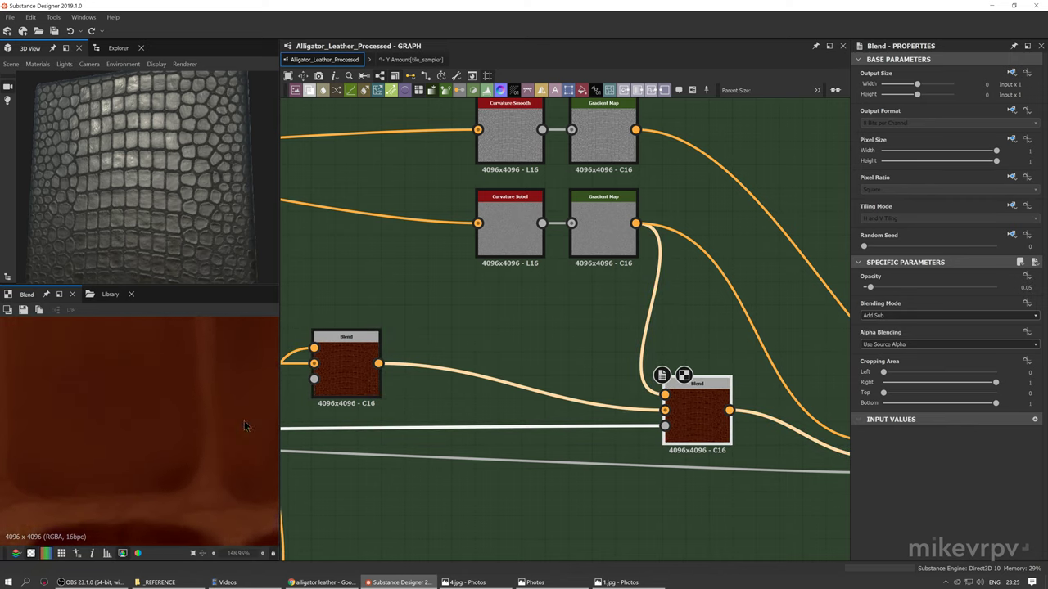
{"action": "key", "text": "ctrl+z"}
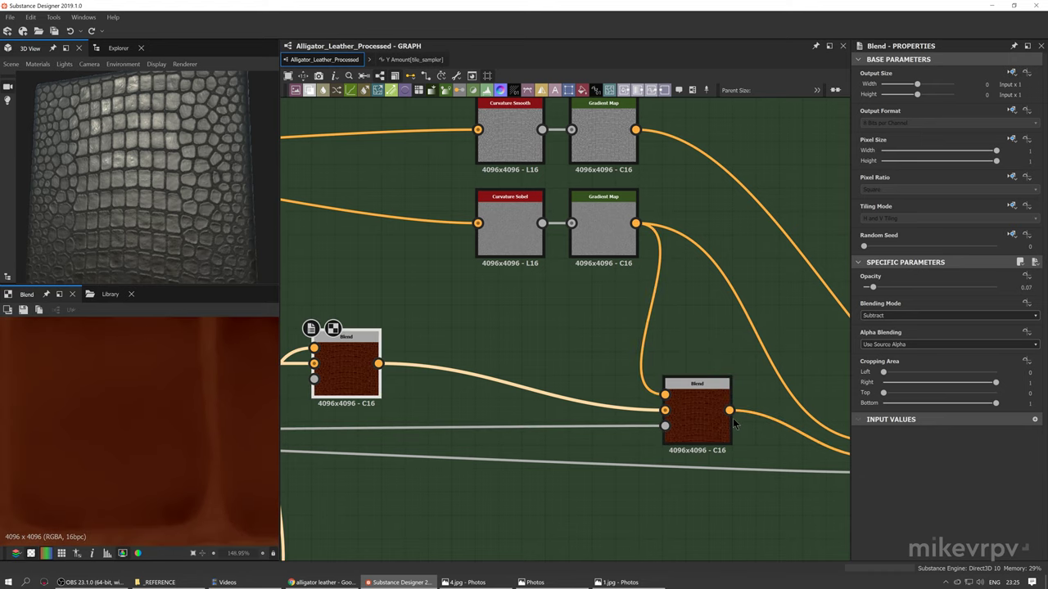
{"action": "double_click", "coordinate": [713, 419]}
{"action": "middle_click_drag", "start_coordinate": [122, 423], "coordinate": [148, 418]}
Preview the Invert Grayscale mask connected to the opacity input of the second Add Sub Blend
{"action": "middle_click_drag", "start_coordinate": [416, 440], "coordinate": [287, 429]}
{"action": "scroll", "coordinate": [387, 435], "scroll_direction": "down", "scroll_amount": 1}
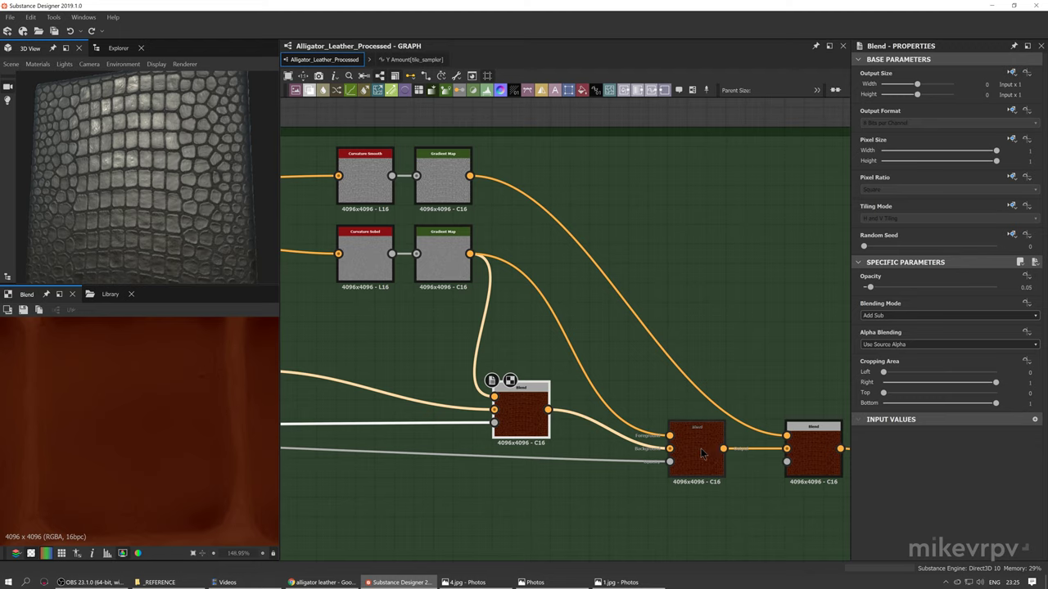
{"action": "middle_click_drag", "start_coordinate": [172, 426], "coordinate": [152, 346]}
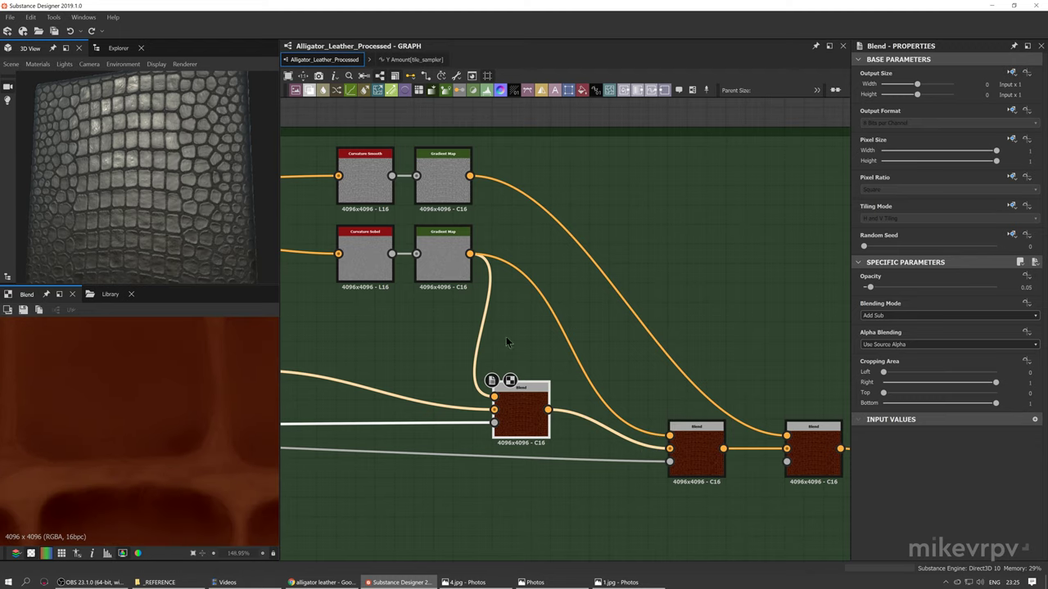
{"action": "double_click", "coordinate": [669, 462]}
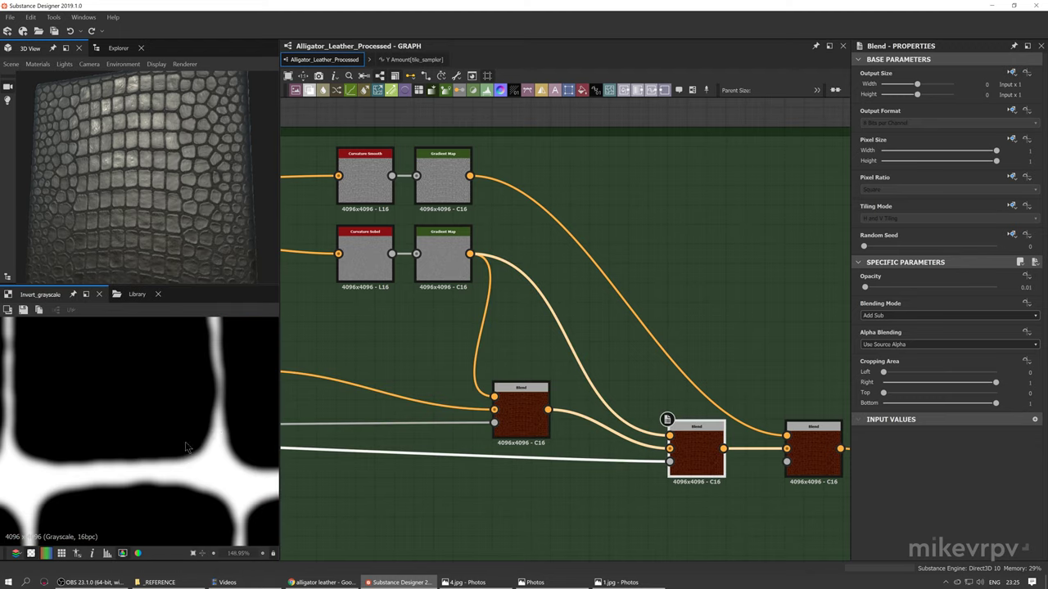
{"action": "scroll", "coordinate": [183, 449], "scroll_direction": "down", "scroll_amount": 4}
{"action": "scroll", "coordinate": [183, 449], "scroll_direction": "down", "scroll_amount": 2}
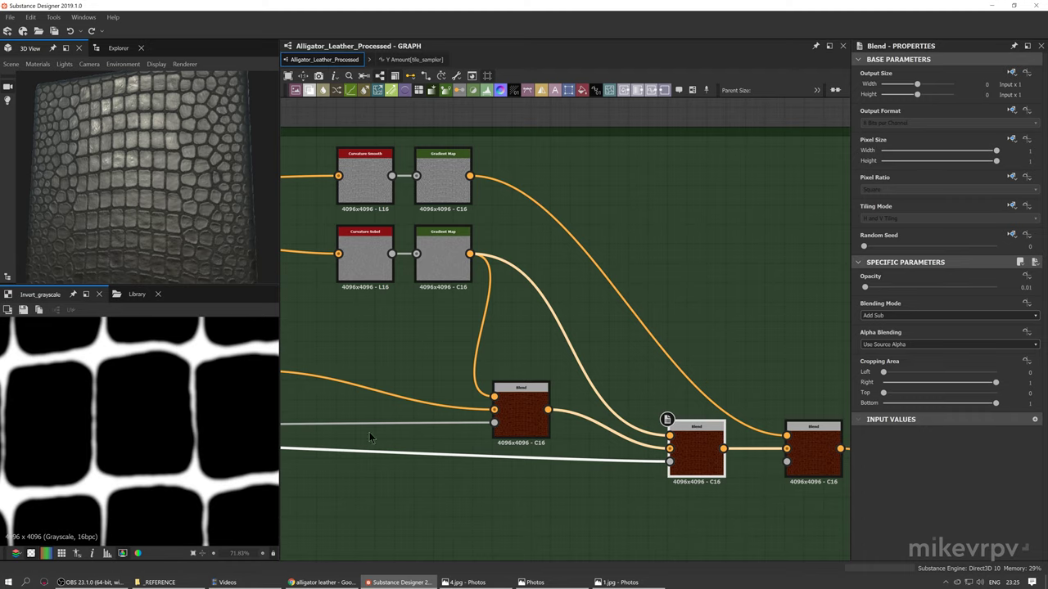
Preview the second Add Sub Blend and compare its gap colours with the first Add Sub Blend
{"action": "double_click", "coordinate": [710, 450]}
{"action": "scroll", "coordinate": [131, 458], "scroll_direction": "up", "scroll_amount": 3}
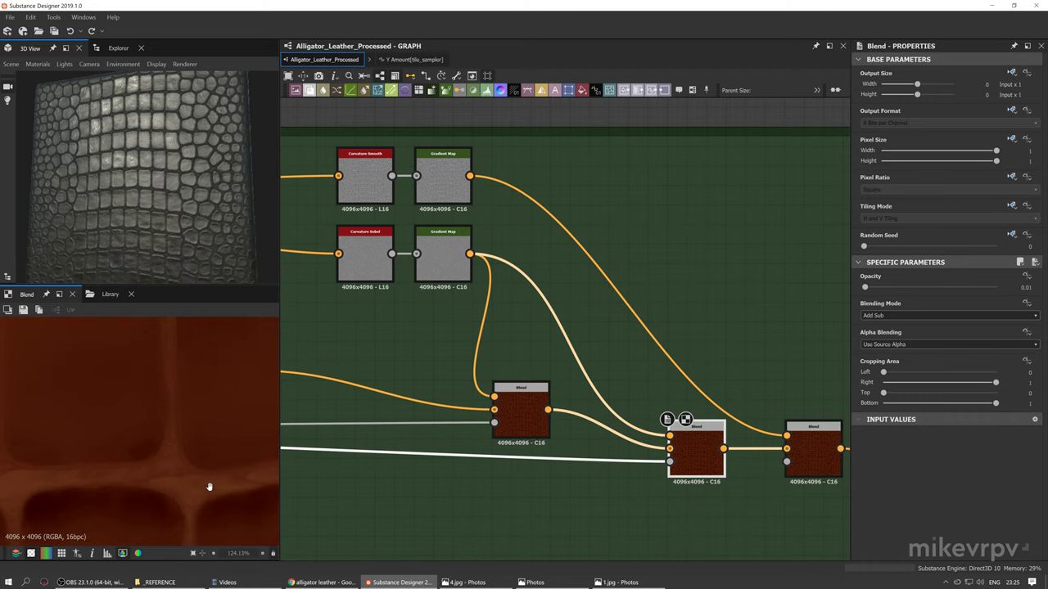
{"action": "scroll", "coordinate": [798, 402], "scroll_direction": "down", "scroll_amount": 2}
{"action": "double_click", "coordinate": [620, 410]}
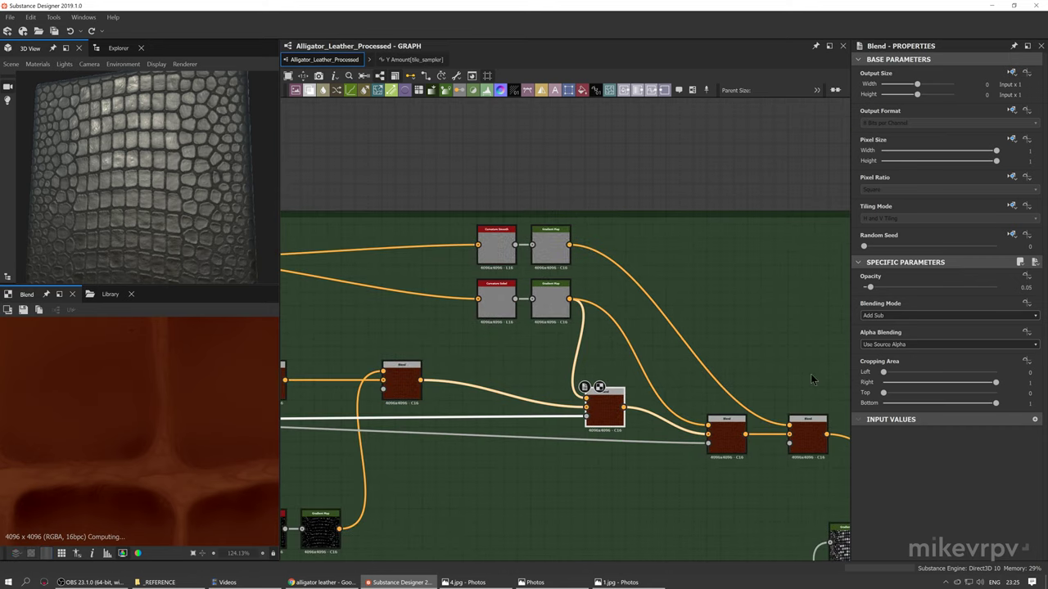
{"action": "double_click", "coordinate": [726, 435]}
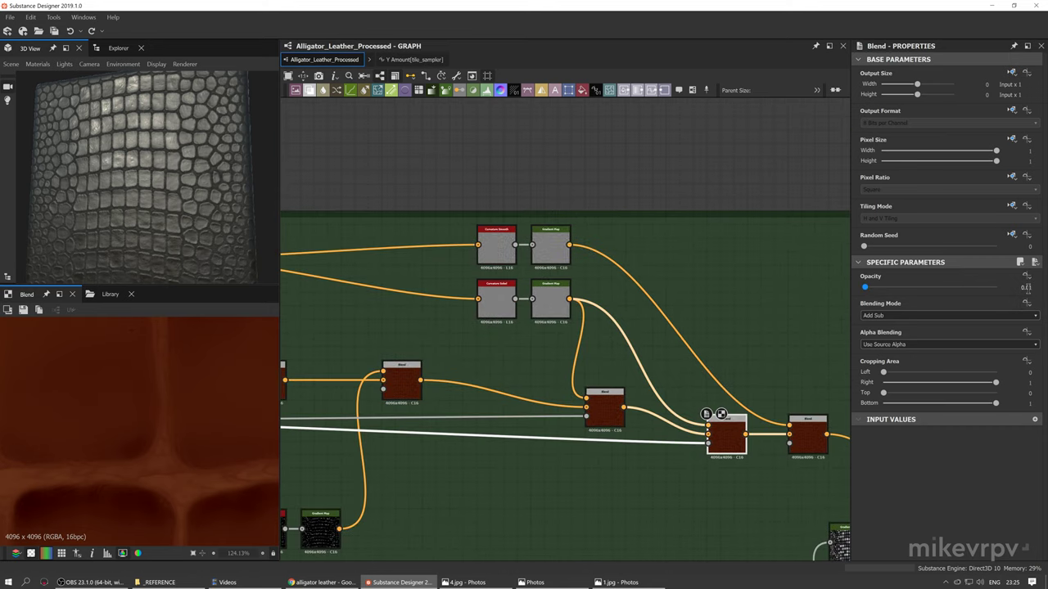
Zoom in on a crossing between scales and compare the second Add Sub Blend with the Subtract Blend
{"action": "scroll", "coordinate": [188, 451], "scroll_direction": "up", "scroll_amount": 2}
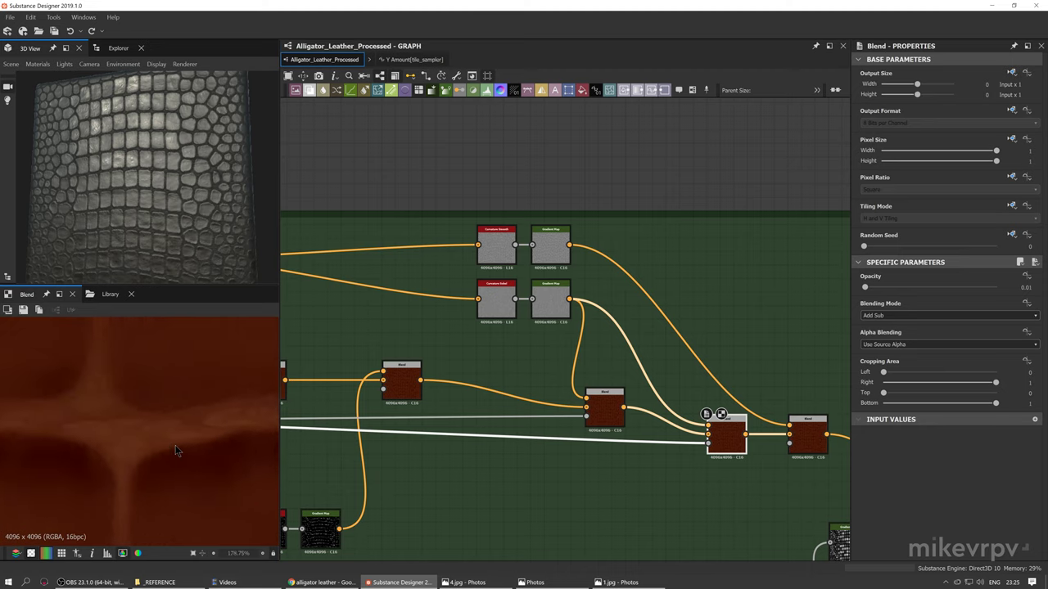
{"action": "double_click", "coordinate": [408, 386]}
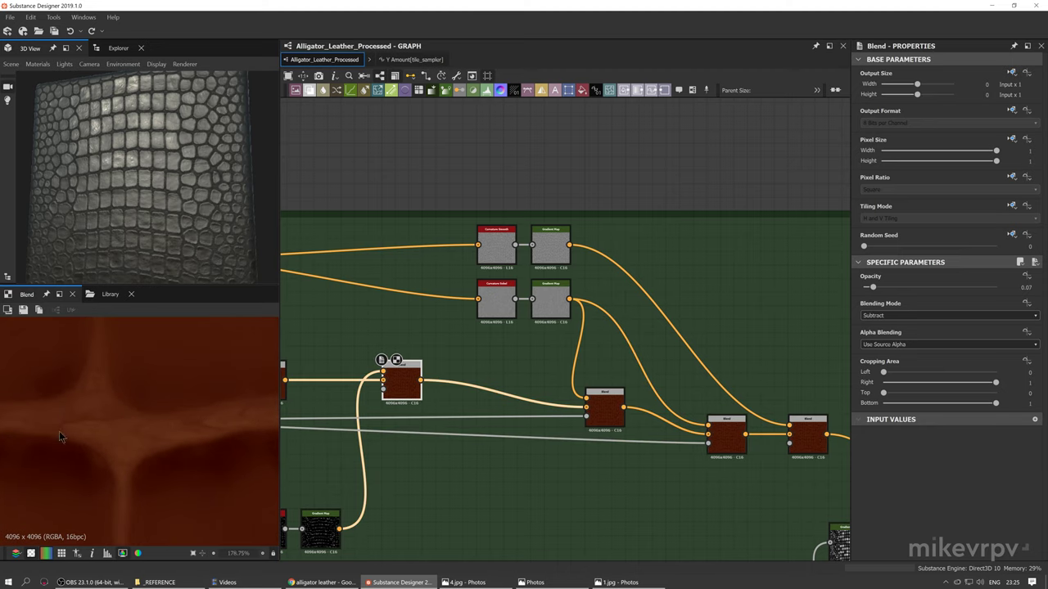
{"action": "middle_click_drag", "start_coordinate": [120, 433], "coordinate": [159, 407]}
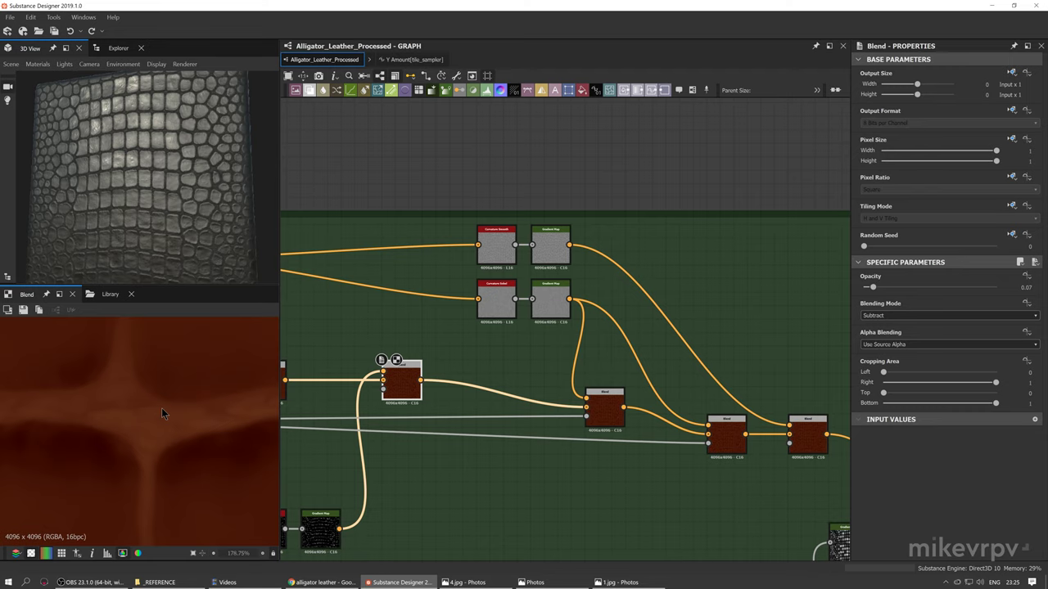
Preview the Overlay Blend after the second Add Sub Blend and inspect its scales at several zoom levels
{"action": "scroll", "coordinate": [413, 439], "scroll_direction": "up", "scroll_amount": 3}
{"action": "left_click", "coordinate": [615, 449]}
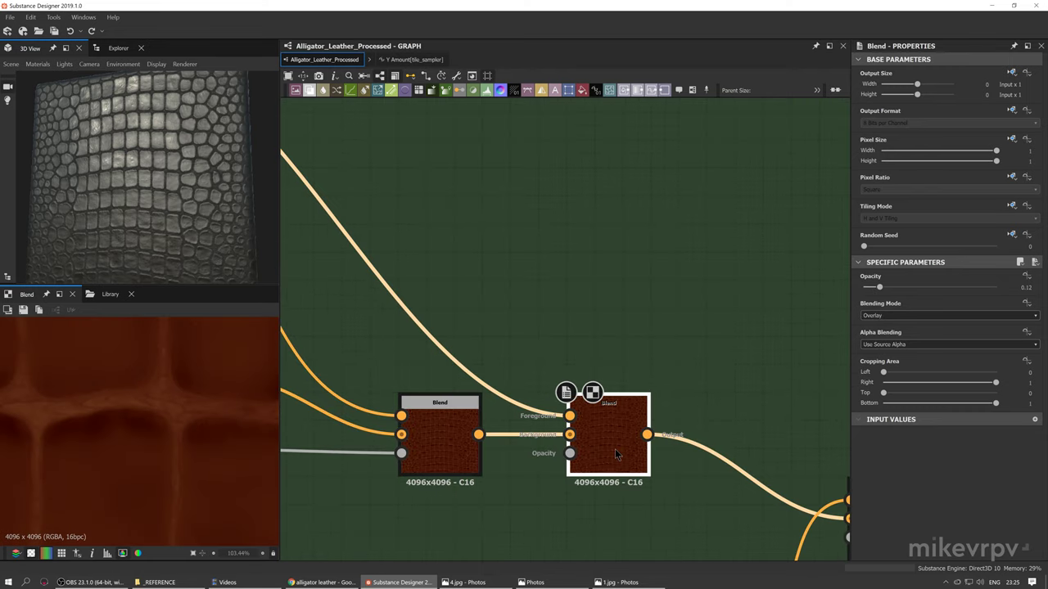
{"action": "scroll", "coordinate": [78, 457], "scroll_direction": "down", "scroll_amount": 3}
{"action": "scroll", "coordinate": [136, 412], "scroll_direction": "up", "scroll_amount": 1}
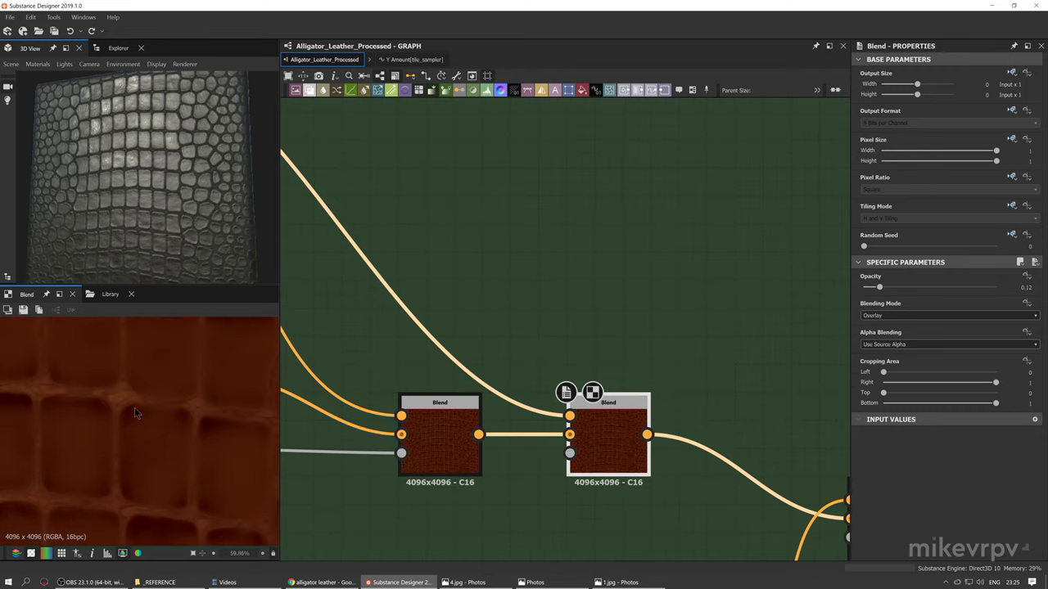
{"action": "scroll", "coordinate": [521, 334], "scroll_direction": "down", "scroll_amount": 3}
{"action": "middle_click_drag", "start_coordinate": [533, 339], "coordinate": [606, 367]}
{"action": "middle_click_drag", "start_coordinate": [180, 392], "coordinate": [86, 401]}
{"action": "scroll", "coordinate": [161, 411], "scroll_direction": "up", "scroll_amount": 1}
{"action": "scroll", "coordinate": [147, 393], "scroll_direction": "up", "scroll_amount": 2}
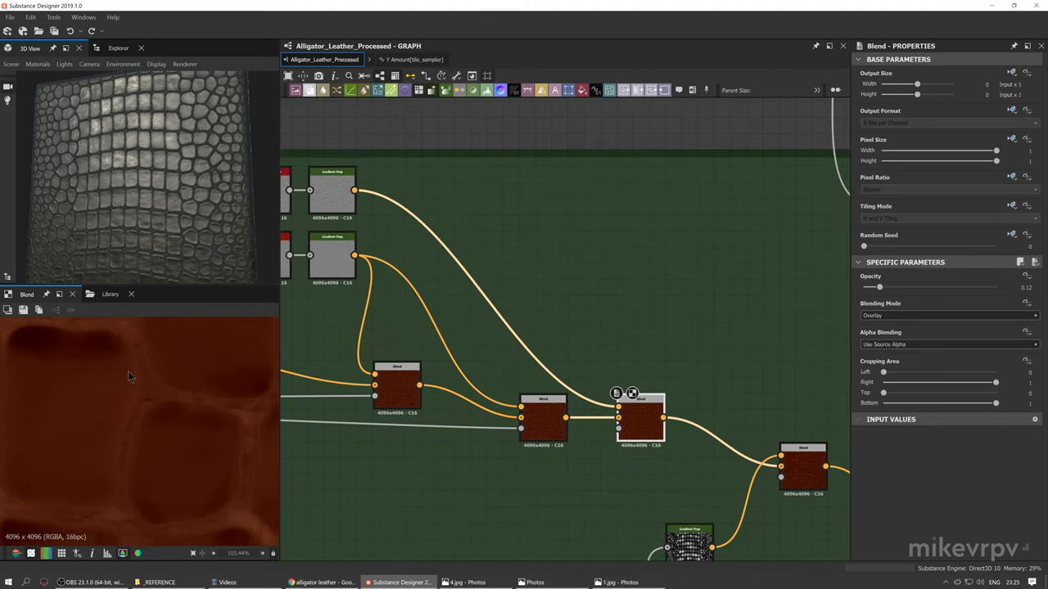
Trace the Overlay Blend's foreground to the Curvature Smooth branch and examine its effect on different scales
{"action": "middle_click_drag", "start_coordinate": [129, 372], "coordinate": [139, 402]}
{"action": "scroll", "coordinate": [138, 402], "scroll_direction": "down", "scroll_amount": 2}
{"action": "middle_click_drag", "start_coordinate": [288, 316], "coordinate": [384, 343]}
{"action": "scroll", "coordinate": [53, 453], "scroll_direction": "down", "scroll_amount": 7}
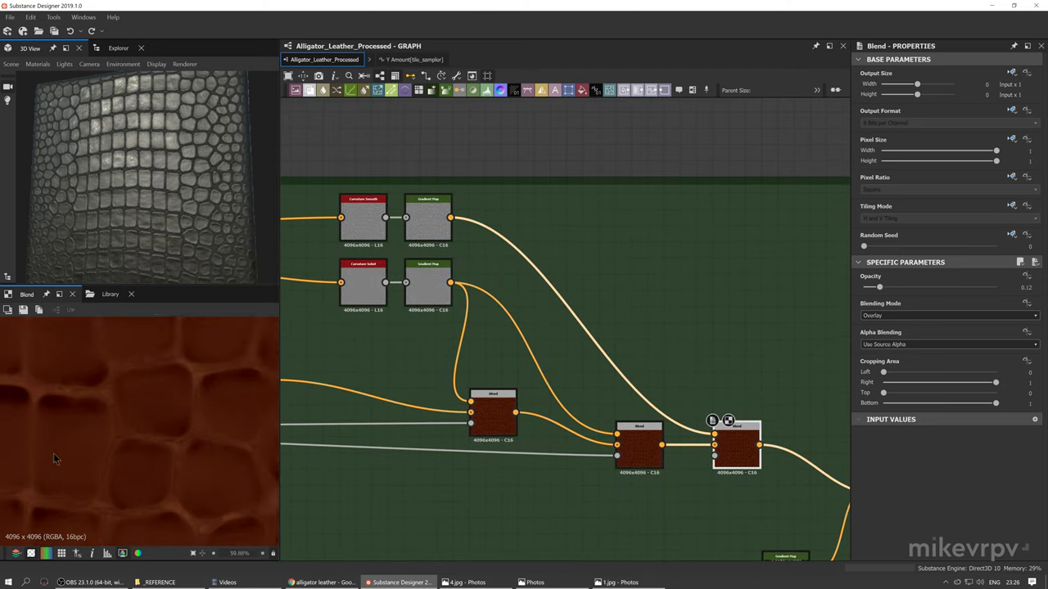
{"action": "scroll", "coordinate": [68, 436], "scroll_direction": "up", "scroll_amount": 10}
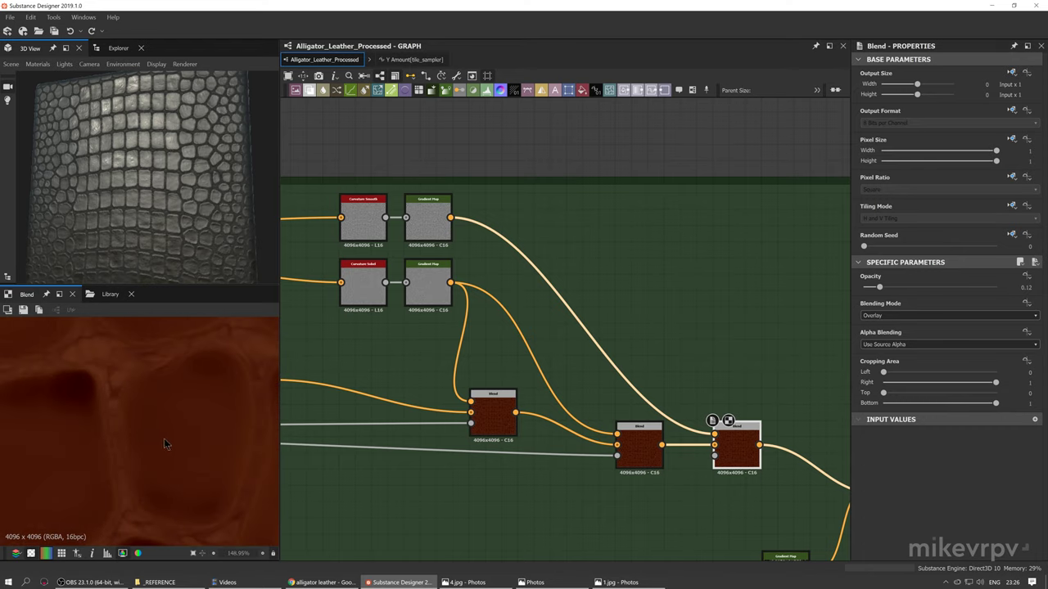
{"action": "scroll", "coordinate": [167, 442], "scroll_direction": "down", "scroll_amount": 7}
{"action": "middle_click_drag", "start_coordinate": [187, 449], "coordinate": [171, 470]}
{"action": "scroll", "coordinate": [174, 473], "scroll_direction": "up", "scroll_amount": 5}
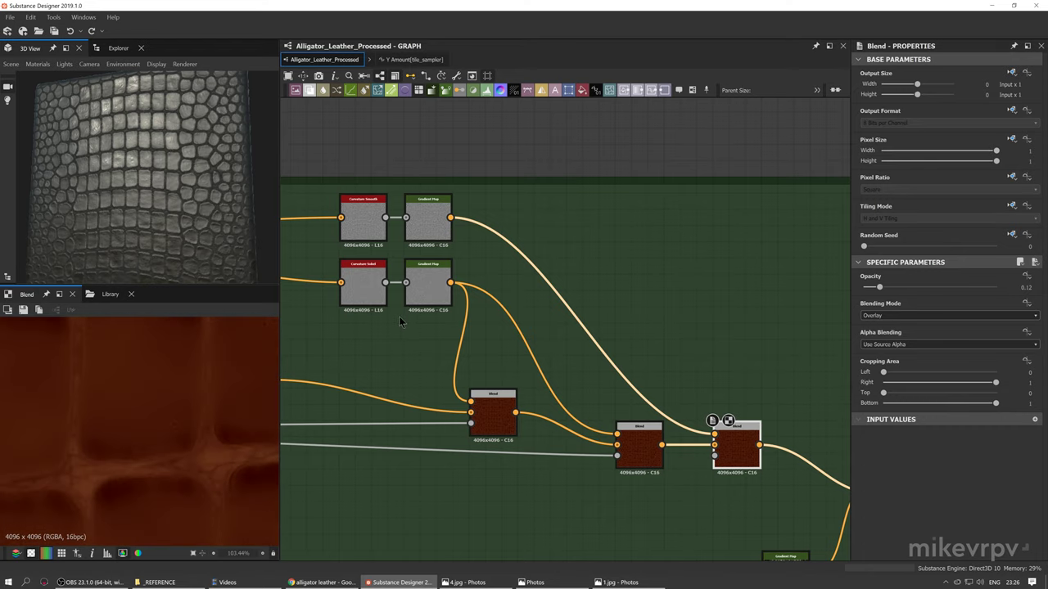
Preview the Curvature Smooth node and return to the Overlay Blend it feeds through the Gradient Map
{"action": "double_click", "coordinate": [361, 228]}
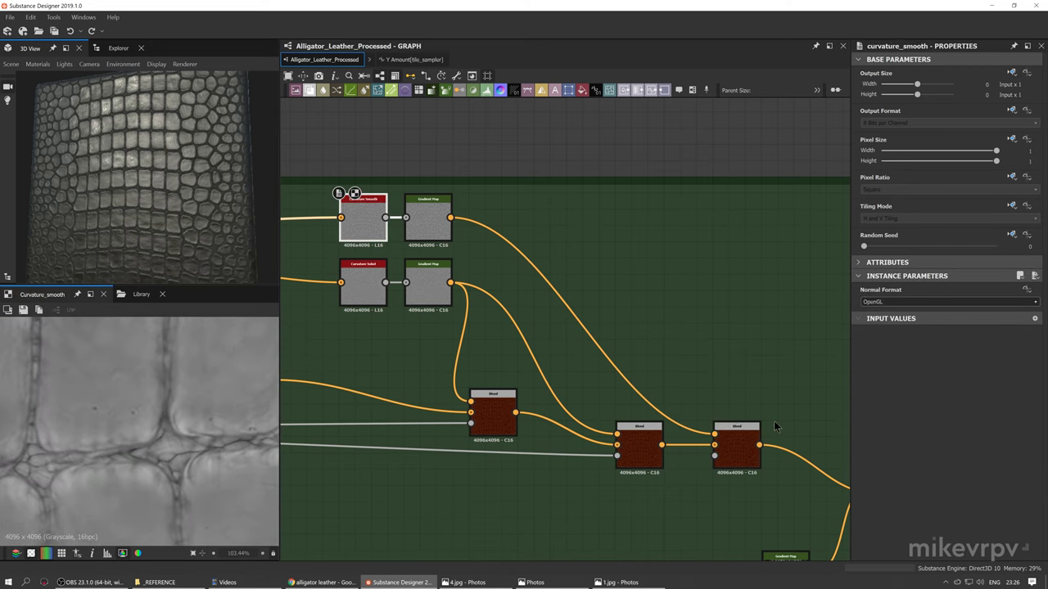
{"action": "double_click", "coordinate": [743, 439]}
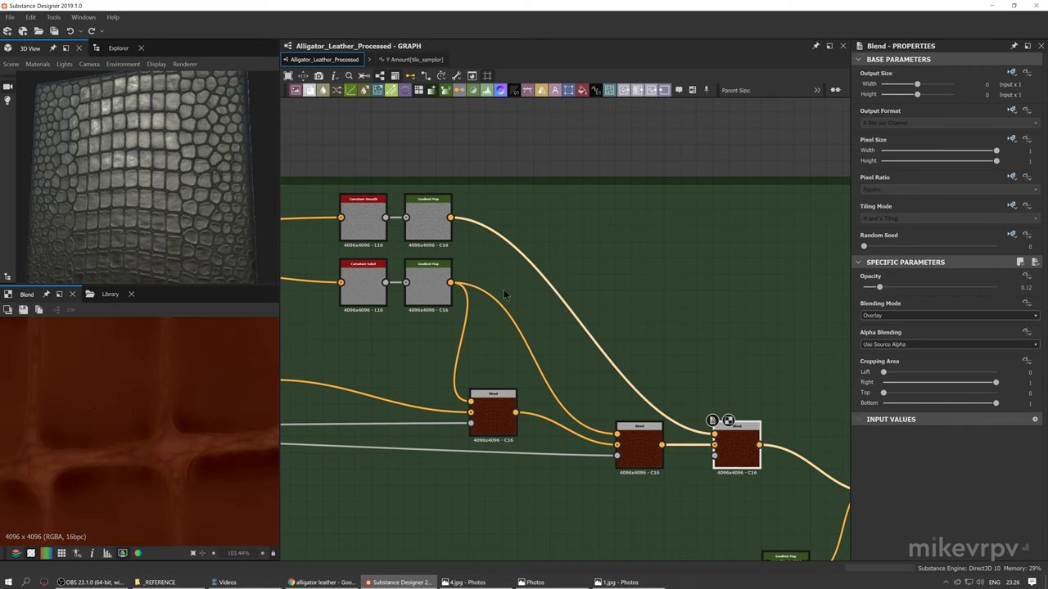
Compare the second Add Sub Blend with the Overlay Blend around the gaps between scales
{"action": "double_click", "coordinate": [634, 457]}
{"action": "middle_click_drag", "start_coordinate": [192, 428], "coordinate": [115, 425]}
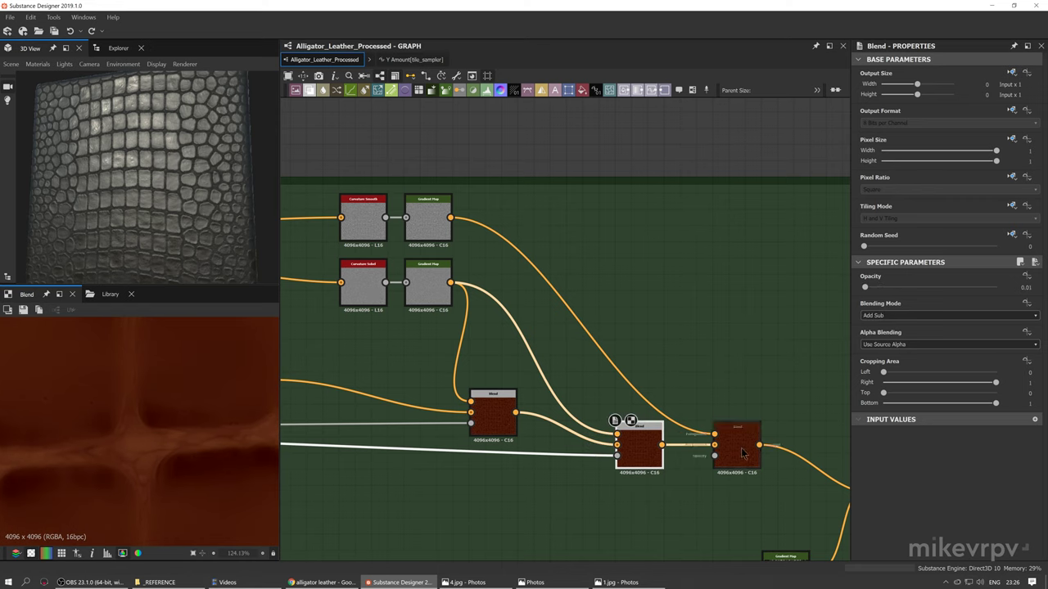
{"action": "double_click", "coordinate": [738, 443]}
{"action": "scroll", "coordinate": [141, 450], "scroll_direction": "up", "scroll_amount": 1}
{"action": "scroll", "coordinate": [107, 439], "scroll_direction": "down", "scroll_amount": 1}
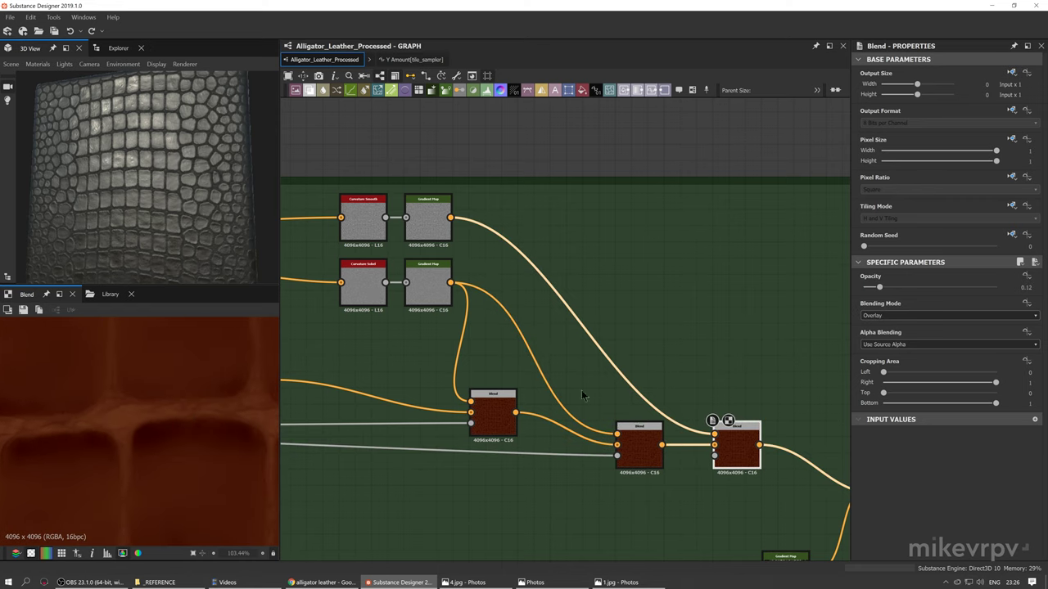
{"action": "left_click", "coordinate": [650, 444]}
{"action": "left_click", "coordinate": [746, 450]}
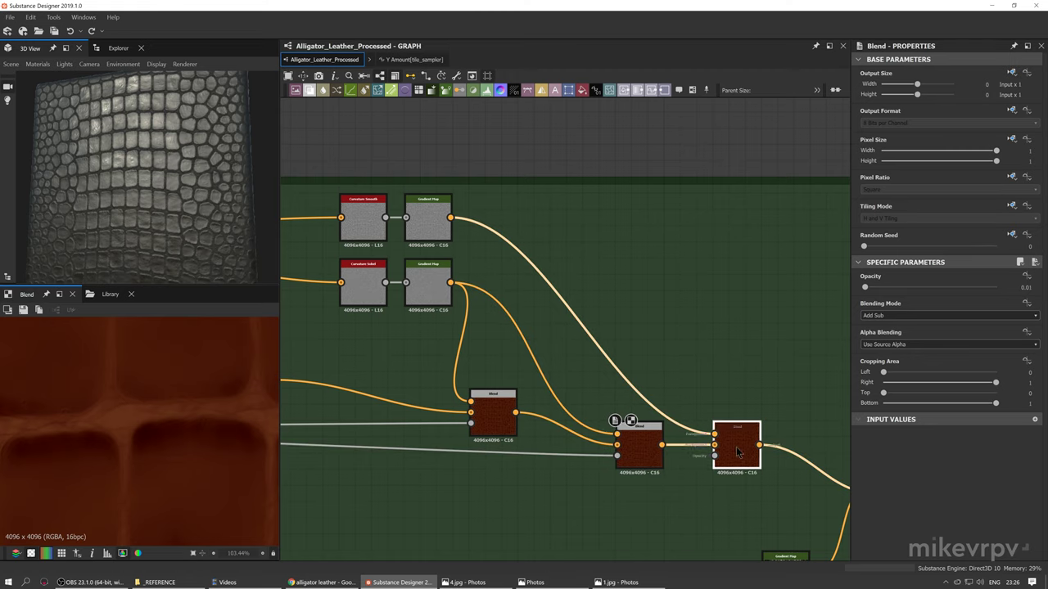
Preview the grayscale Gradient Map of randomly shaded scales that feeds the Blend after the Overlay Blend
{"action": "scroll", "coordinate": [199, 408], "scroll_direction": "down", "scroll_amount": 3}
{"action": "scroll", "coordinate": [524, 441], "scroll_direction": "down", "scroll_amount": 6}
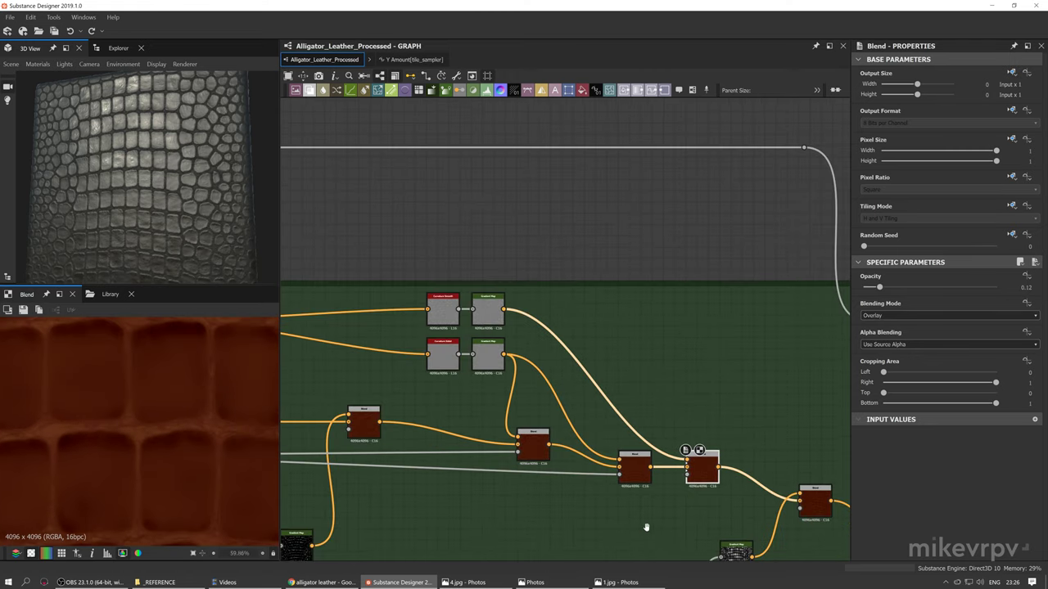
{"action": "scroll", "coordinate": [667, 418], "scroll_direction": "up", "scroll_amount": 3}
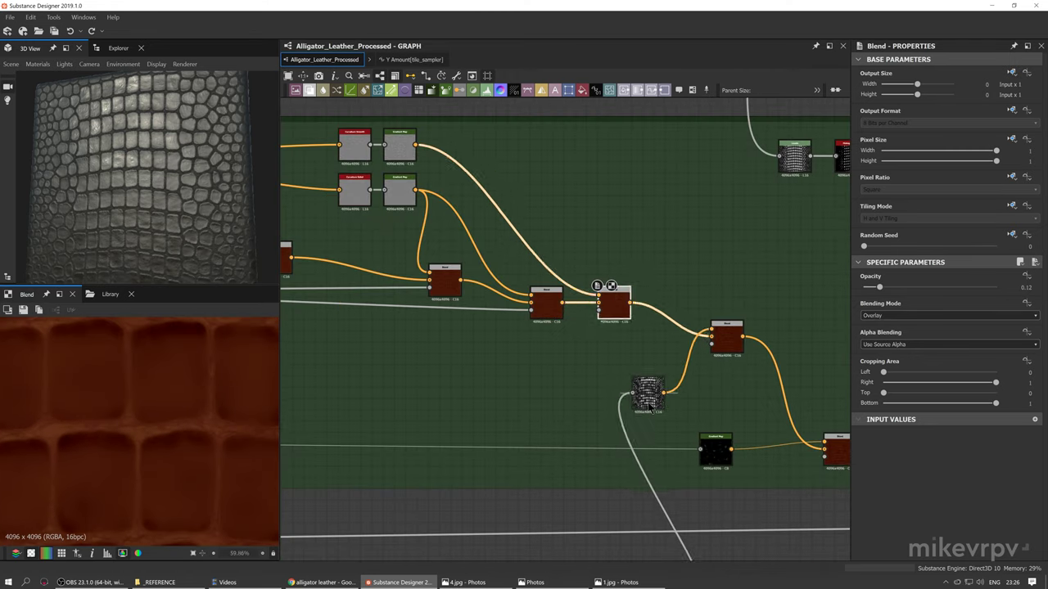
{"action": "double_click", "coordinate": [643, 393]}
{"action": "scroll", "coordinate": [176, 442], "scroll_direction": "down", "scroll_amount": 5}
{"action": "scroll", "coordinate": [164, 439], "scroll_direction": "down", "scroll_amount": 1}
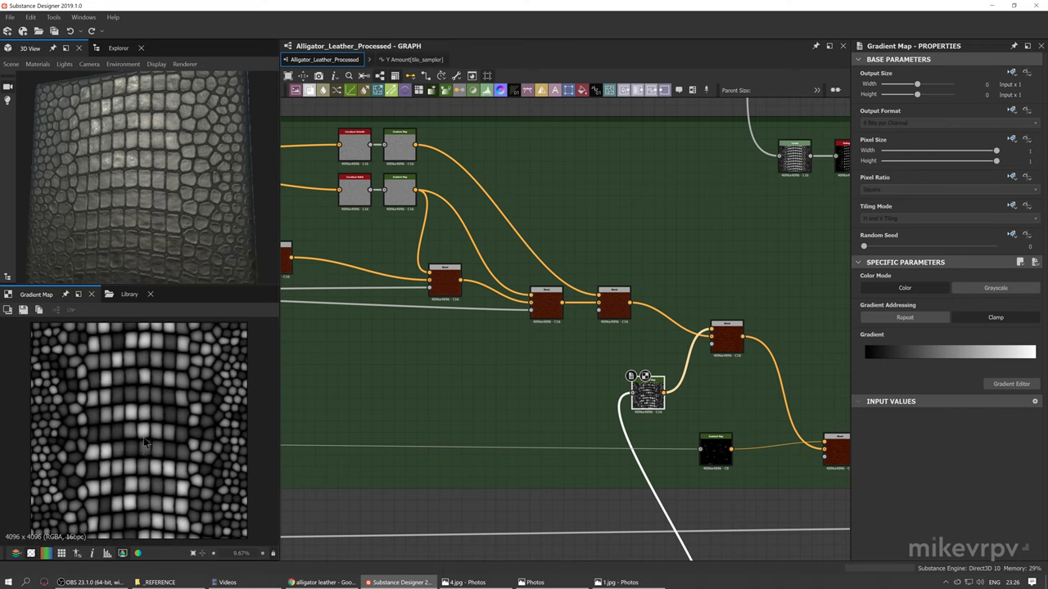
{"action": "scroll", "coordinate": [143, 437], "scroll_direction": "up", "scroll_amount": 2}
{"action": "middle_click_drag", "start_coordinate": [681, 390], "coordinate": [562, 401]}
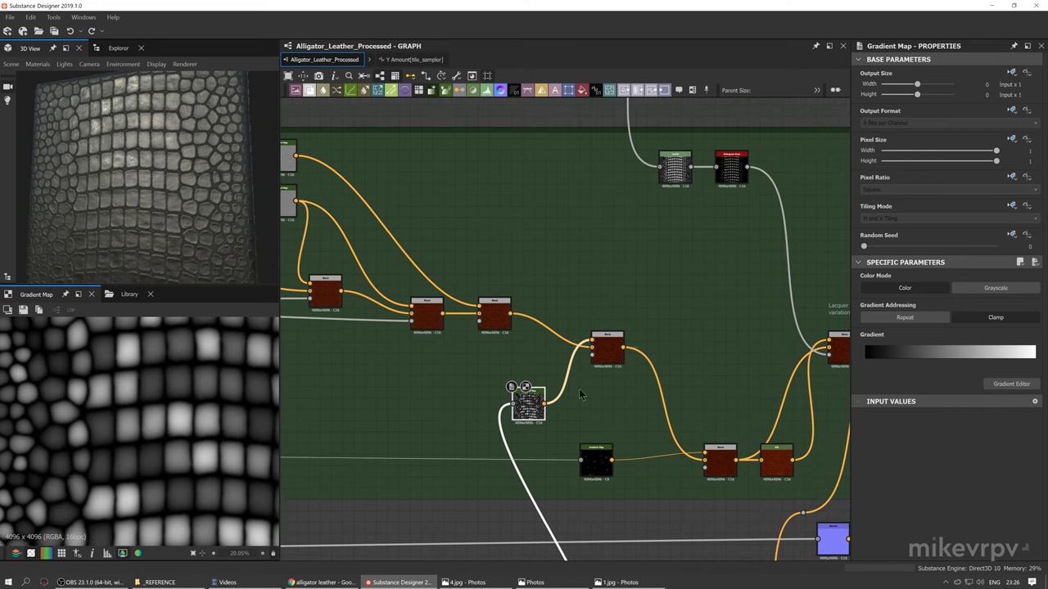
Preview the Add Sub Blend fed by the scale-shading Gradient Map, then the Overlay Blend before it in a zoomed-out tiled view
{"action": "scroll", "coordinate": [608, 349], "scroll_direction": "up", "scroll_amount": 4}
{"action": "double_click", "coordinate": [608, 349]}
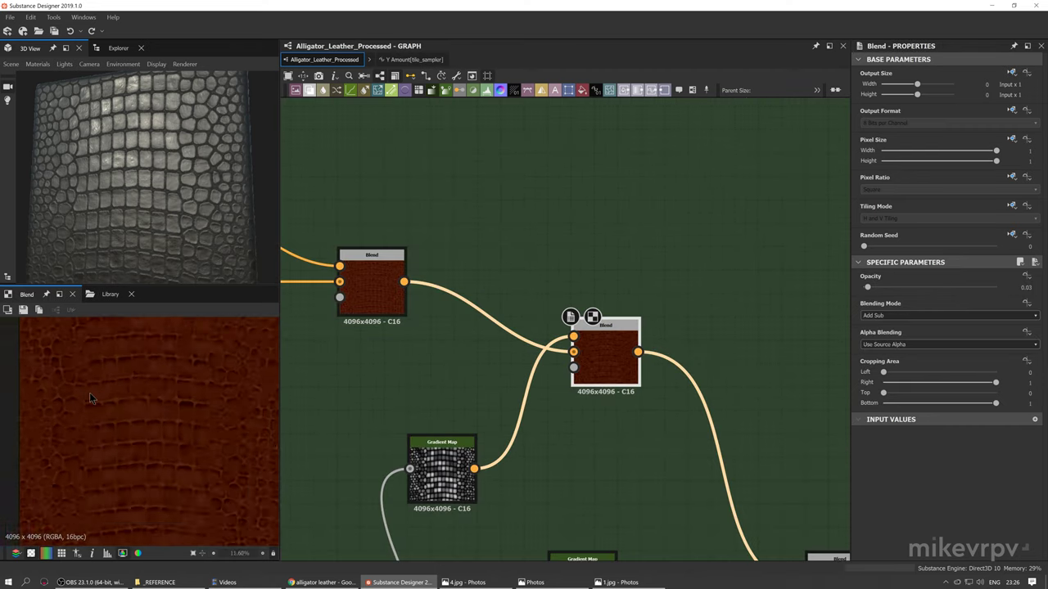
{"action": "scroll", "coordinate": [123, 401], "scroll_direction": "down", "scroll_amount": 5}
{"action": "double_click", "coordinate": [370, 322]}
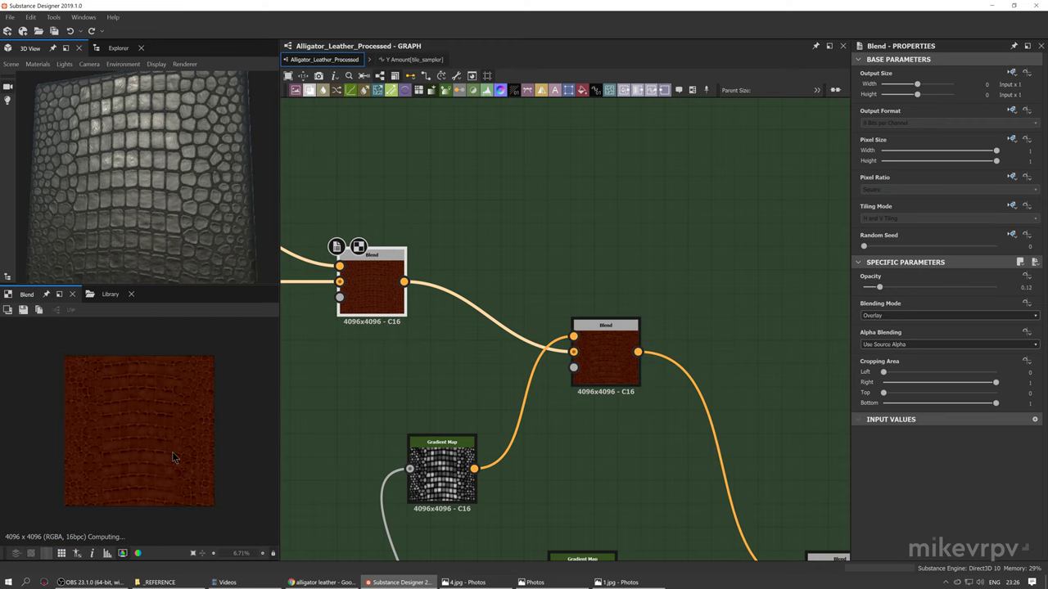
{"action": "scroll", "coordinate": [137, 422], "scroll_direction": "down", "scroll_amount": 2}
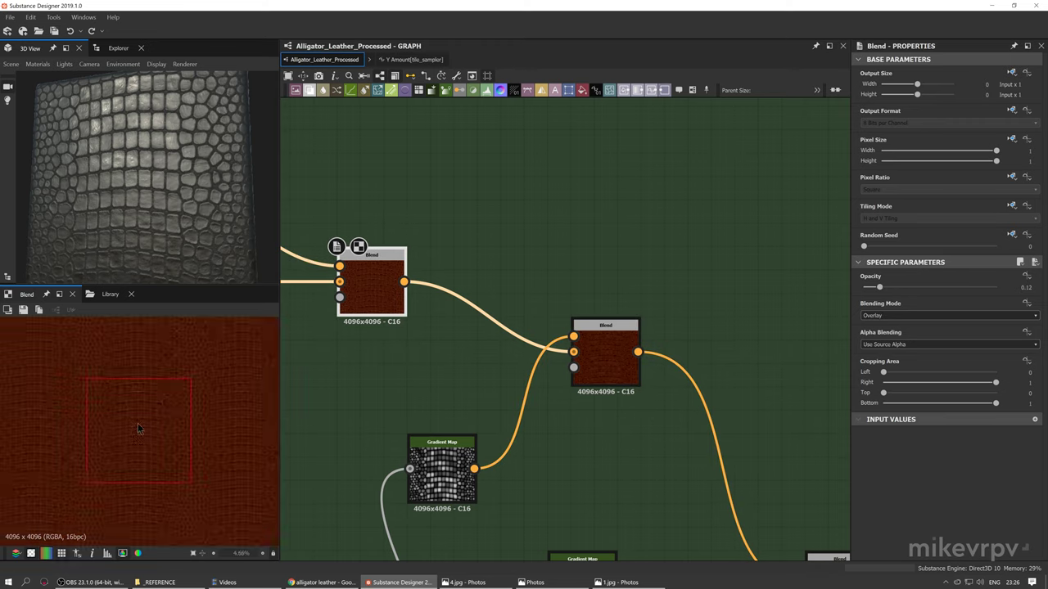
{"action": "scroll", "coordinate": [136, 414], "scroll_direction": "down", "scroll_amount": 1}
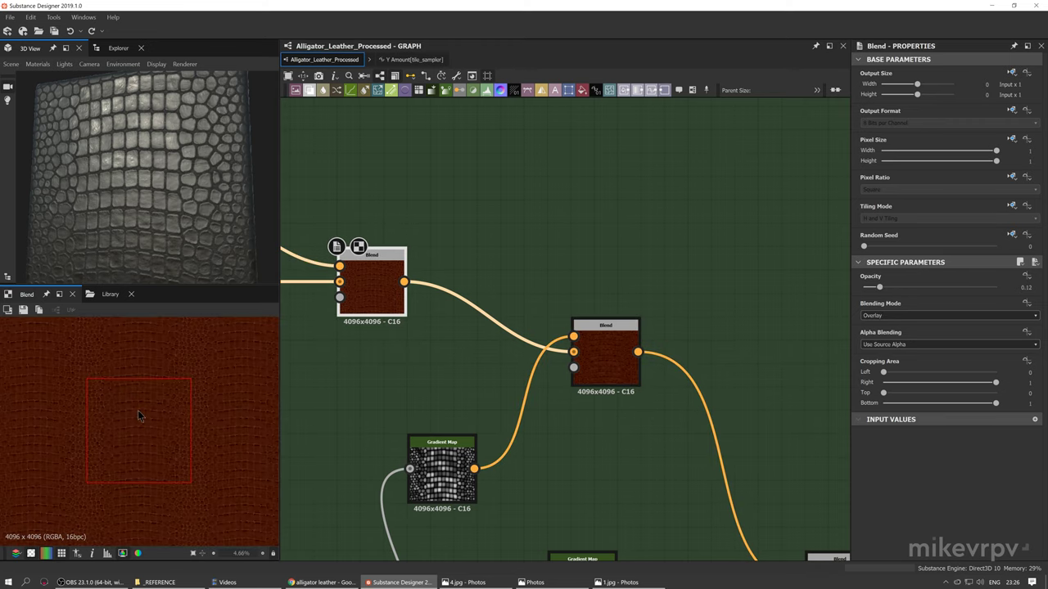
Compare the Overlay Blend with the following Add Sub Blend for color variation between scales, both tiled and close up
{"action": "double_click", "coordinate": [615, 371]}
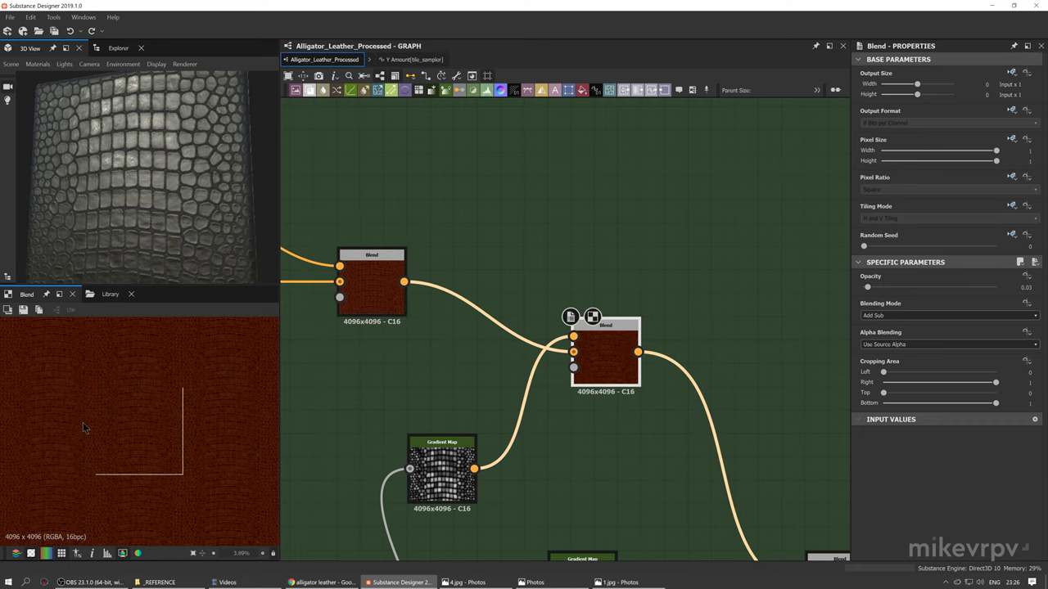
{"action": "scroll", "coordinate": [164, 368], "scroll_direction": "up", "scroll_amount": 1}
{"action": "double_click", "coordinate": [371, 293]}
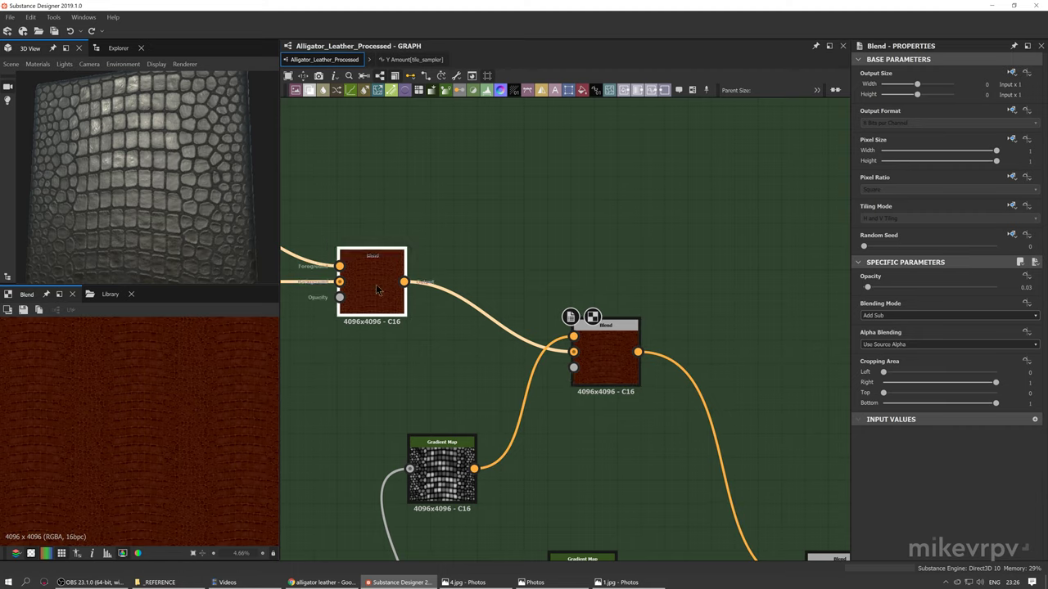
{"action": "double_click", "coordinate": [604, 376]}
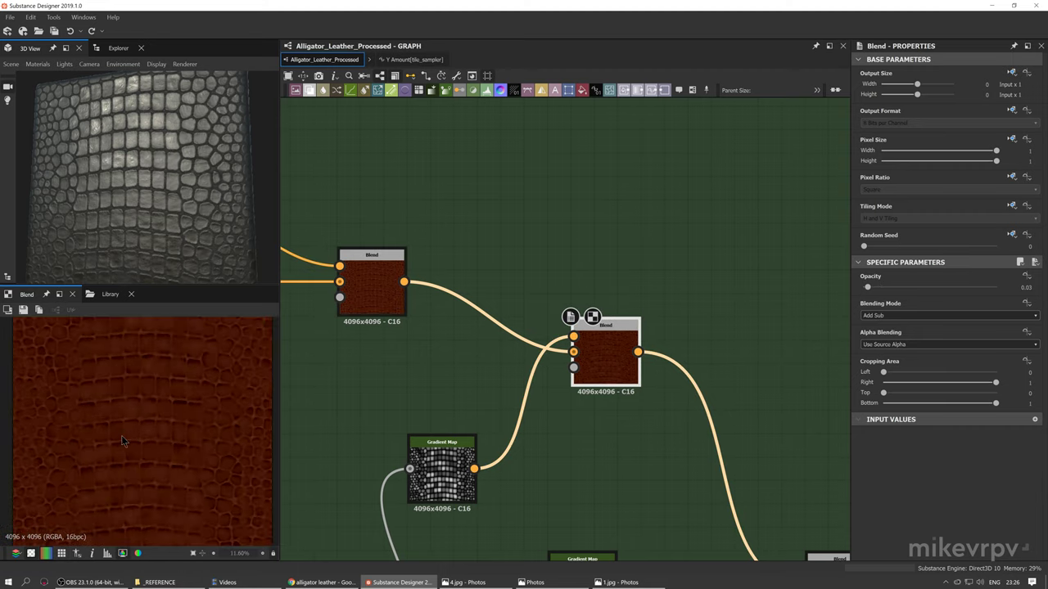
{"action": "scroll", "coordinate": [123, 417], "scroll_direction": "up", "scroll_amount": 10}
{"action": "scroll", "coordinate": [131, 379], "scroll_direction": "down", "scroll_amount": 1}
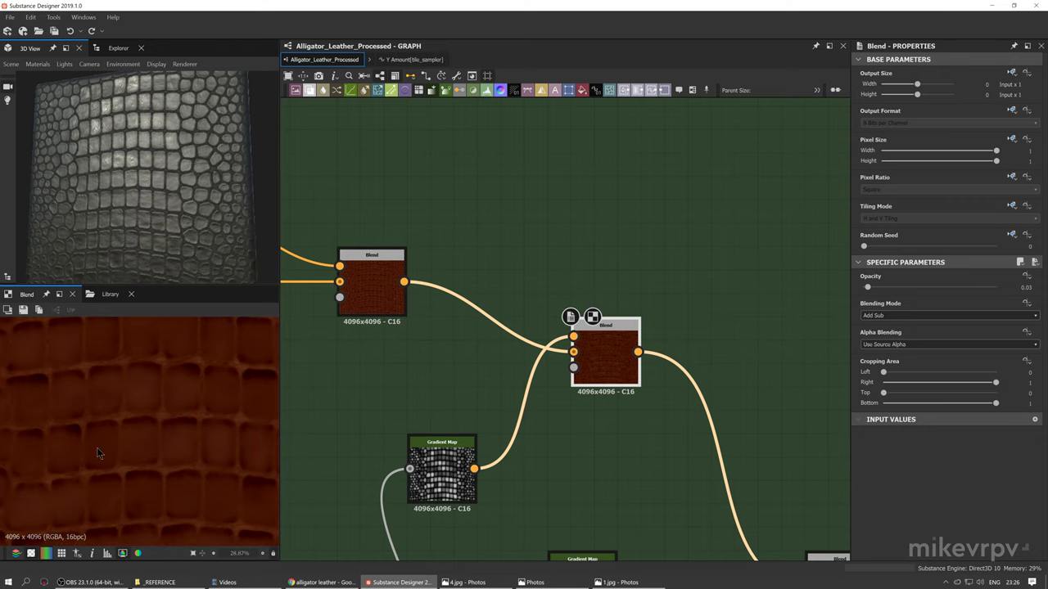
{"action": "middle_click_drag", "start_coordinate": [97, 447], "coordinate": [128, 401]}
Check the scale-shading Gradient Map against the Blends before and after it is added
{"action": "left_click", "coordinate": [455, 488]}
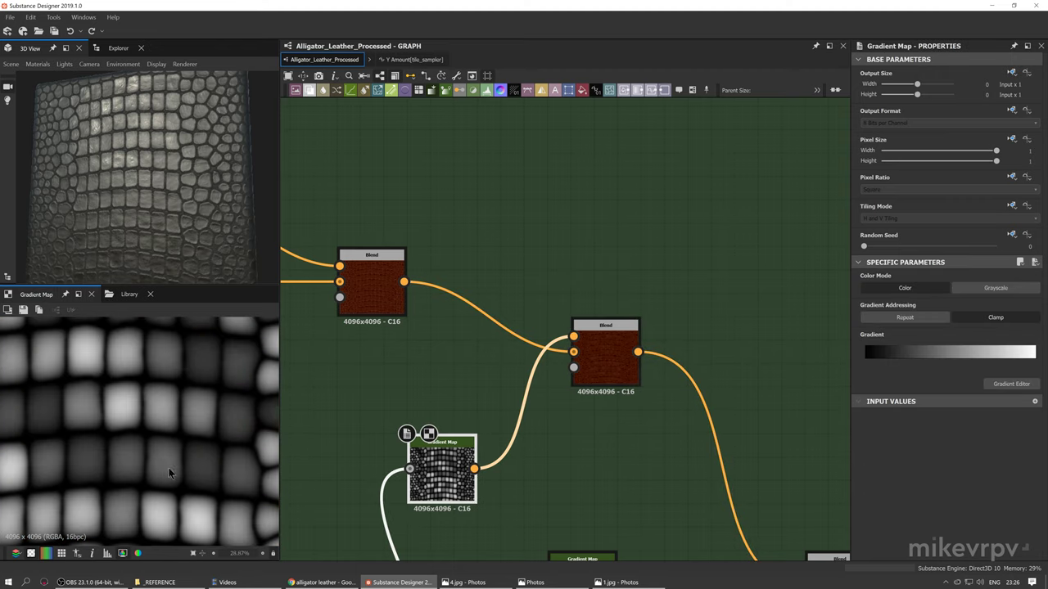
{"action": "double_click", "coordinate": [606, 360]}
{"action": "double_click", "coordinate": [368, 287]}
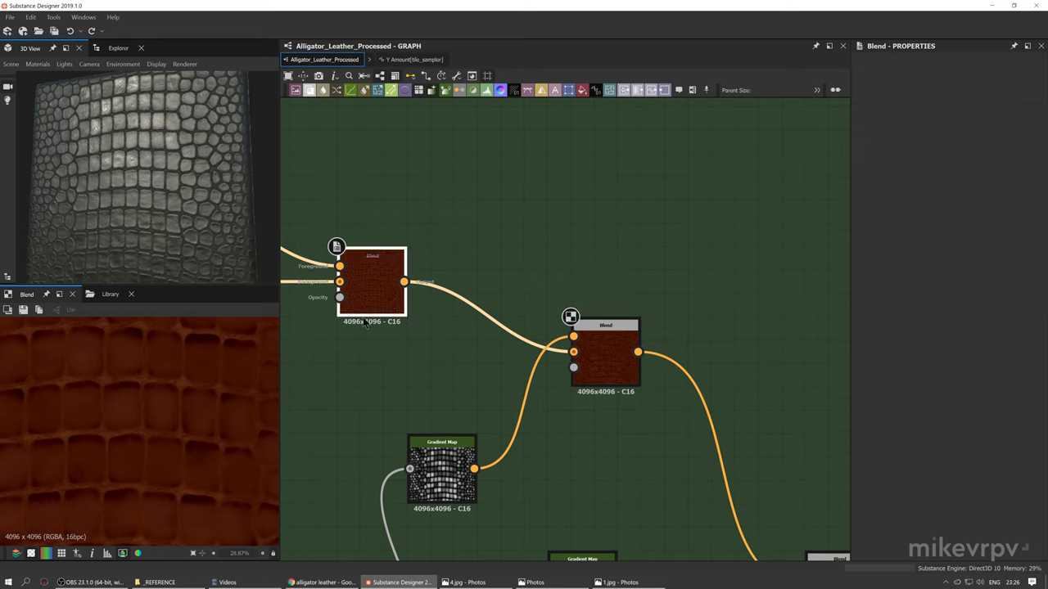
{"action": "double_click", "coordinate": [617, 370]}
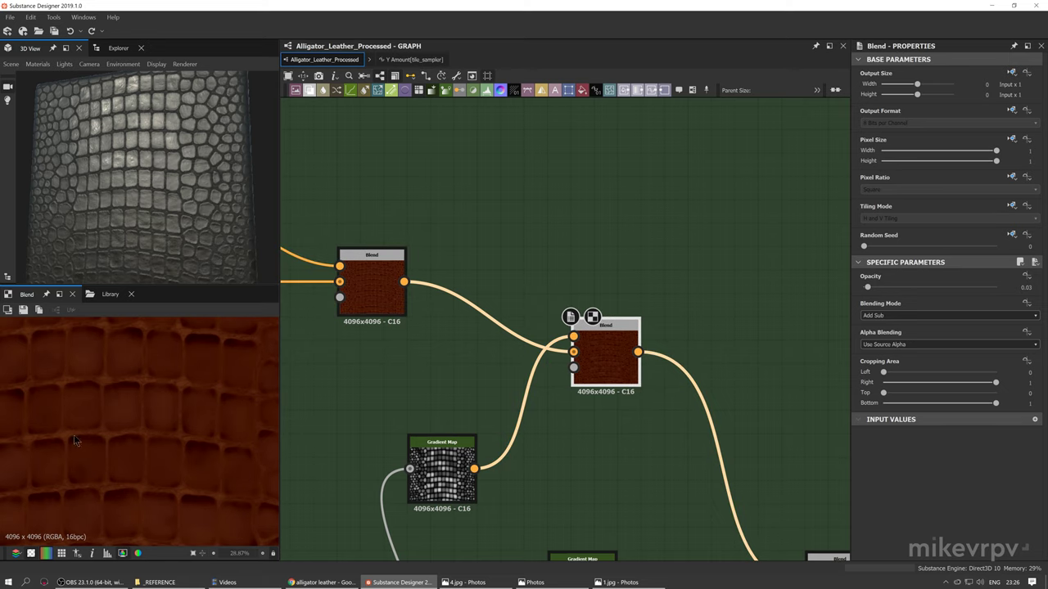
Inspect the Add Sub Blend's small side scales up close and its full texture with and without tiling
{"action": "scroll", "coordinate": [171, 423], "scroll_direction": "down", "scroll_amount": 6}
{"action": "scroll", "coordinate": [70, 430], "scroll_direction": "up", "scroll_amount": 8}
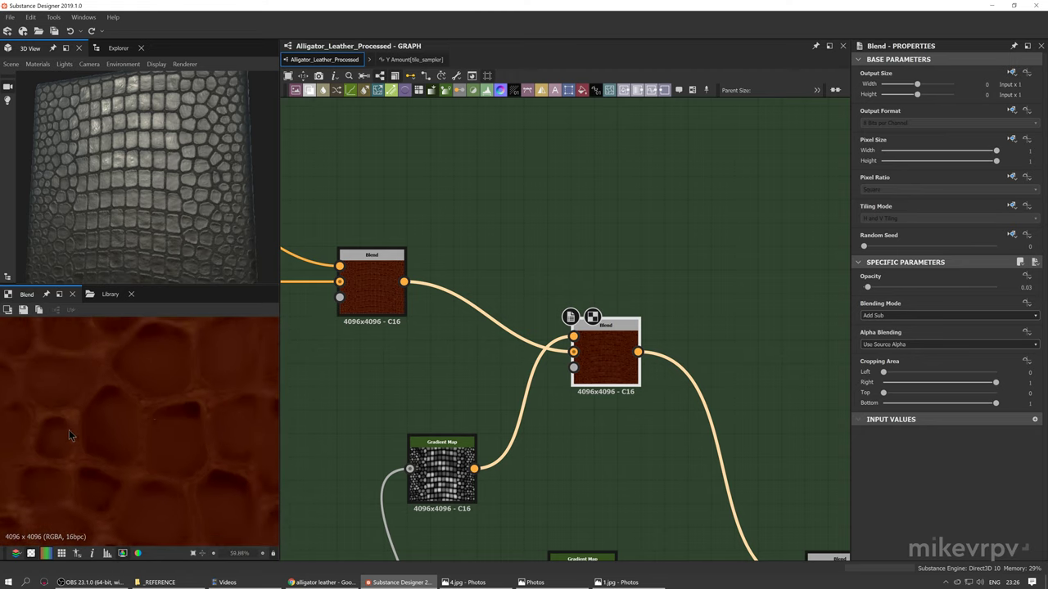
{"action": "middle_click_drag", "start_coordinate": [139, 415], "coordinate": [67, 415]}
{"action": "scroll", "coordinate": [160, 416], "scroll_direction": "down", "scroll_amount": 9}
{"action": "key", "text": "space"}
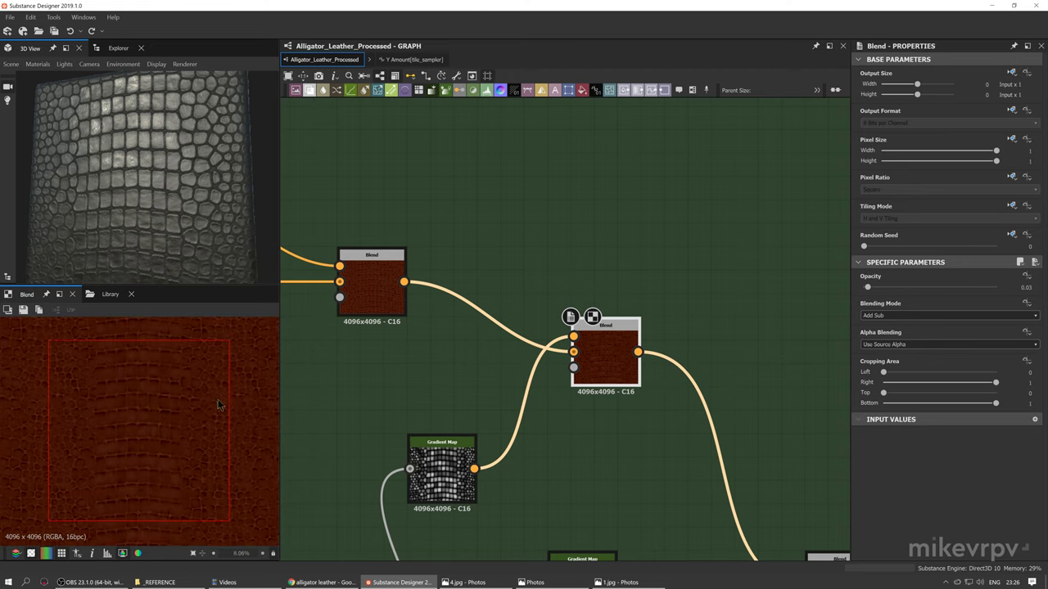
{"action": "key", "text": "space"}
Preview the Histogram Scan mask that drives the opacity of the "Lacquer or paint variation" Blend
{"action": "scroll", "coordinate": [676, 351], "scroll_direction": "down", "scroll_amount": 4}
{"action": "middle_click_drag", "start_coordinate": [676, 351], "coordinate": [570, 291]}
{"action": "middle_click_drag", "start_coordinate": [619, 404], "coordinate": [562, 464]}
{"action": "middle_click_drag", "start_coordinate": [598, 196], "coordinate": [573, 261]}
{"action": "double_click", "coordinate": [579, 244]}
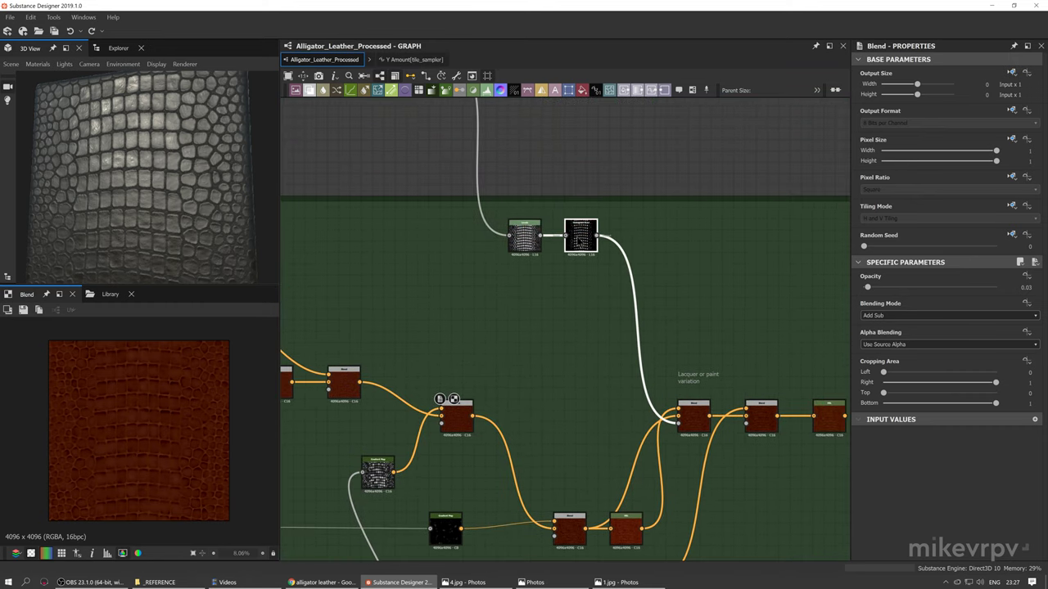
{"action": "middle_click_drag", "start_coordinate": [571, 367], "coordinate": [639, 279]}
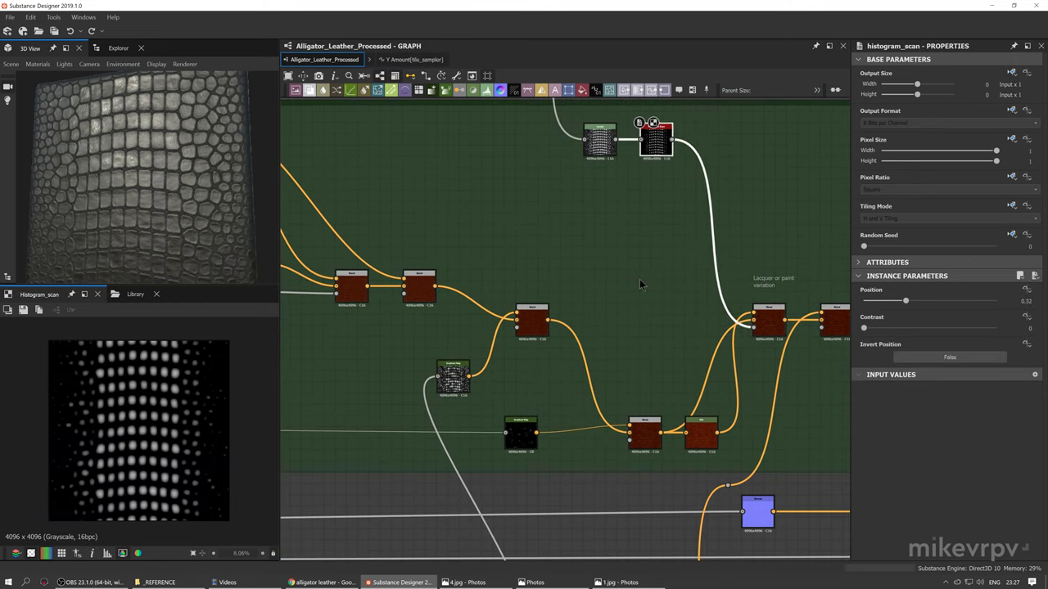
Preview the dark spots Gradient Map and the Subtract Blend it feeds, examining the damaged scales up close
{"action": "scroll", "coordinate": [524, 455], "scroll_direction": "up", "scroll_amount": 3}
{"action": "double_click", "coordinate": [524, 455]}
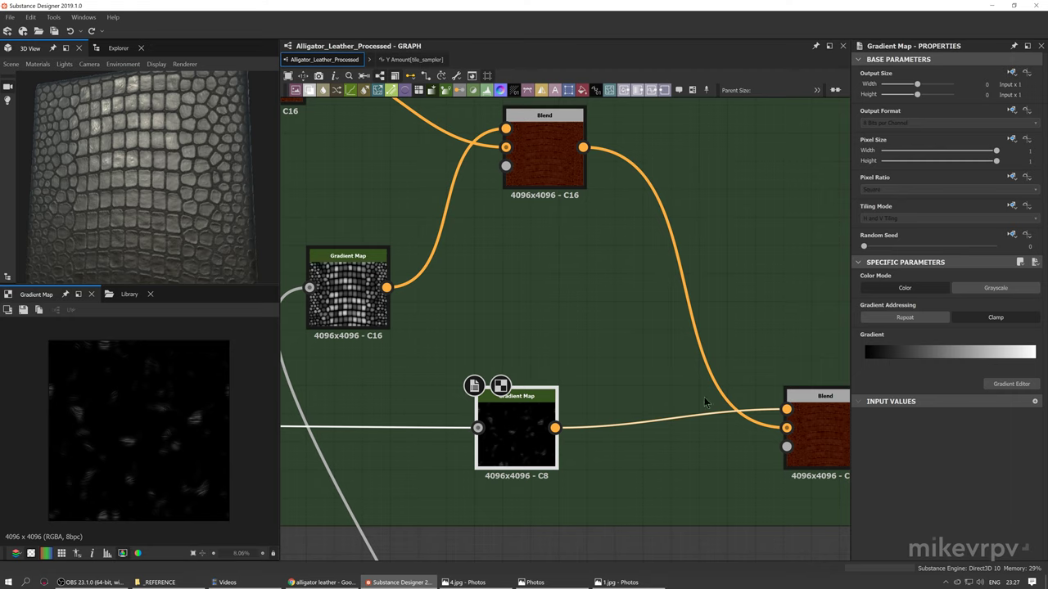
{"action": "middle_click_drag", "start_coordinate": [703, 401], "coordinate": [584, 382]}
{"action": "double_click", "coordinate": [716, 415]}
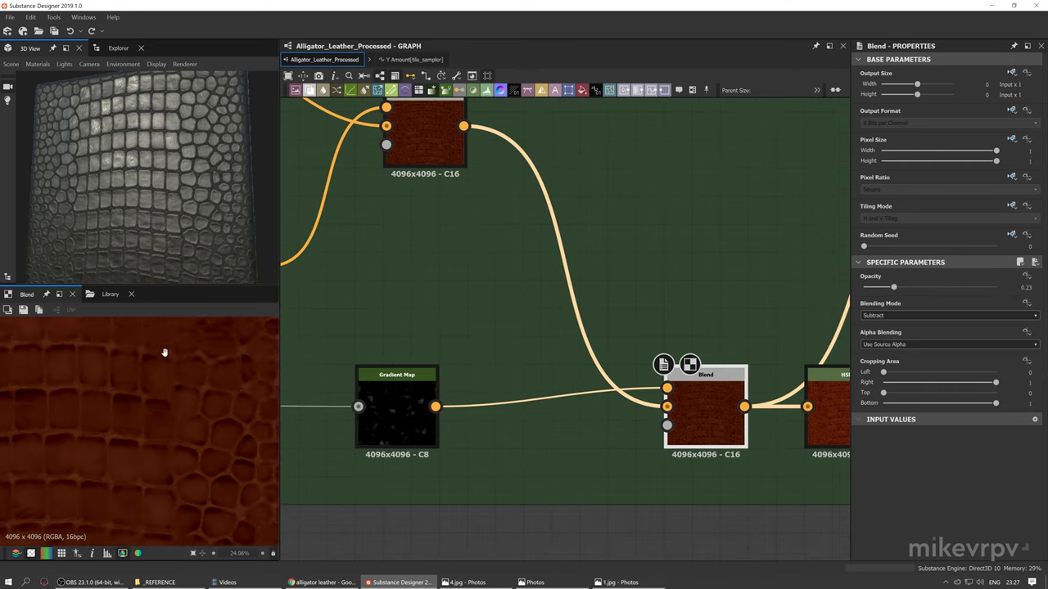
{"action": "scroll", "coordinate": [130, 413], "scroll_direction": "up", "scroll_amount": 2}
{"action": "middle_click_drag", "start_coordinate": [702, 443], "coordinate": [456, 428]}
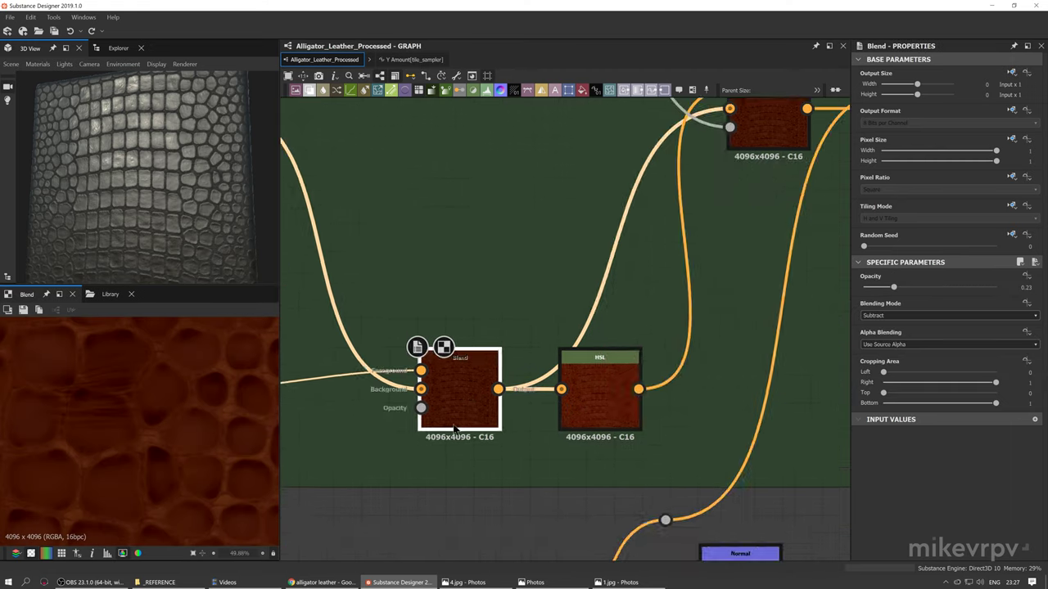
Compare the HSL node's color and its saturation and lightness settings with the Subtract Blend feeding it
{"action": "scroll", "coordinate": [478, 423], "scroll_direction": "down", "scroll_amount": 2}
{"action": "middle_click_drag", "start_coordinate": [532, 409], "coordinate": [509, 459]}
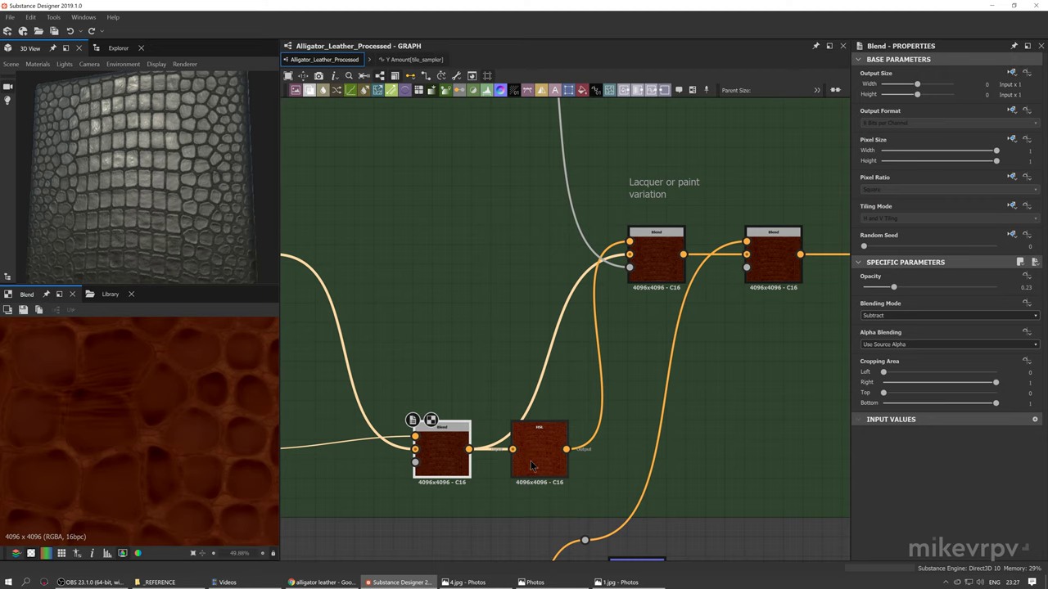
{"action": "double_click", "coordinate": [532, 458]}
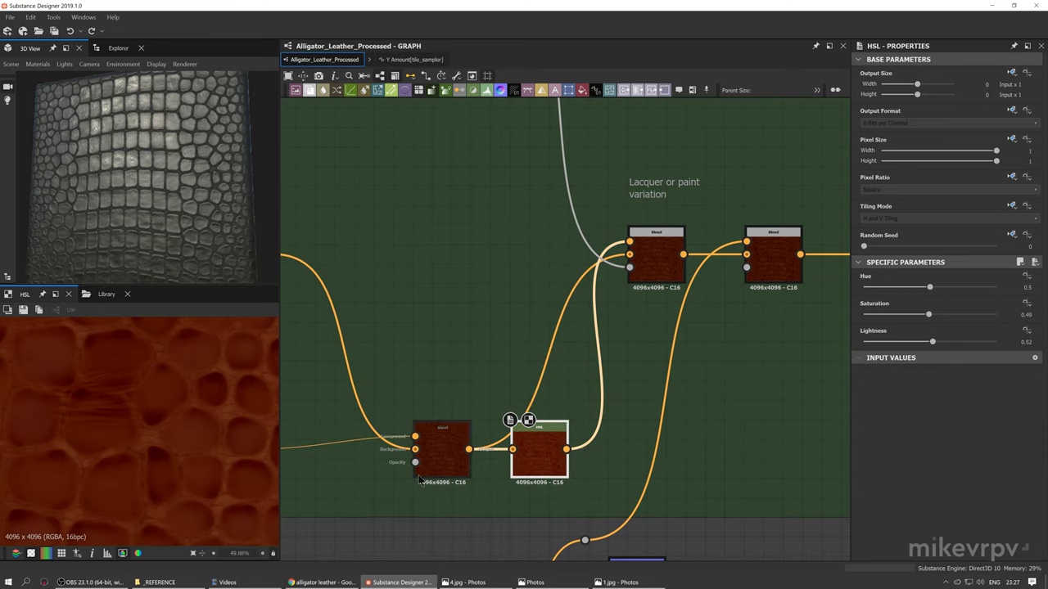
{"action": "middle_click_drag", "start_coordinate": [419, 481], "coordinate": [448, 475]}
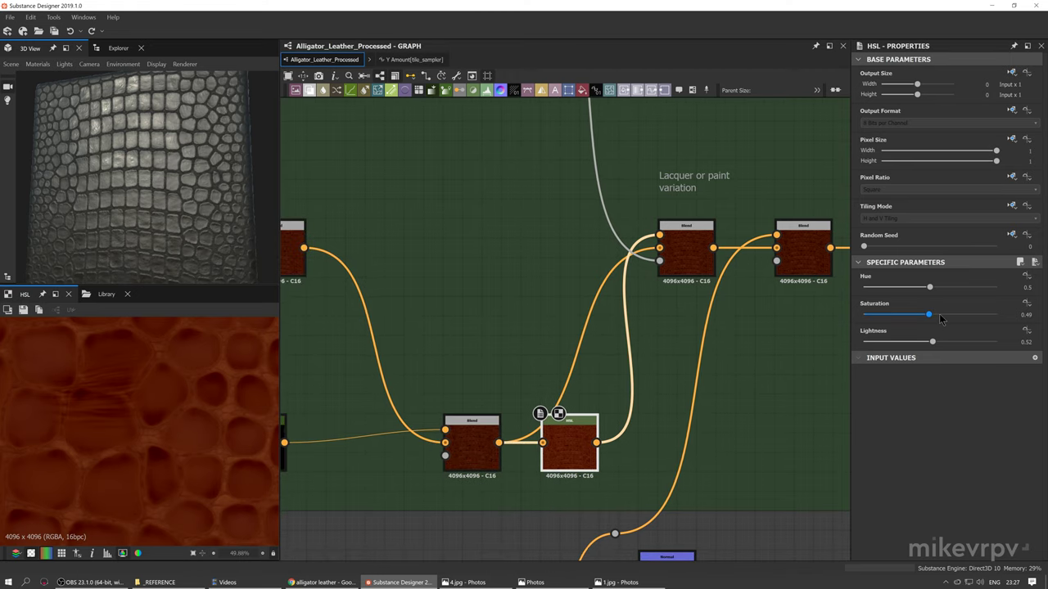
{"action": "double_click", "coordinate": [473, 454]}
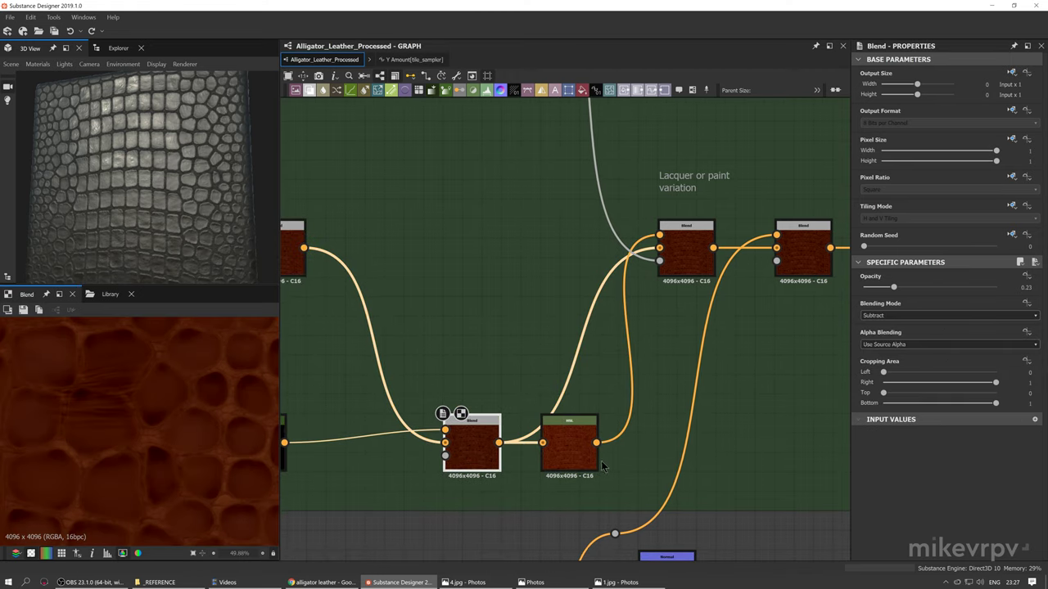
Trace the lacquer variation mask's Levels input back to its source Blend in Basic Scales Volume and preview that Blend
{"action": "left_click", "coordinate": [647, 425]}
{"action": "scroll", "coordinate": [646, 425], "scroll_direction": "down", "scroll_amount": 1}
{"action": "middle_click_drag", "start_coordinate": [637, 251], "coordinate": [685, 371]}
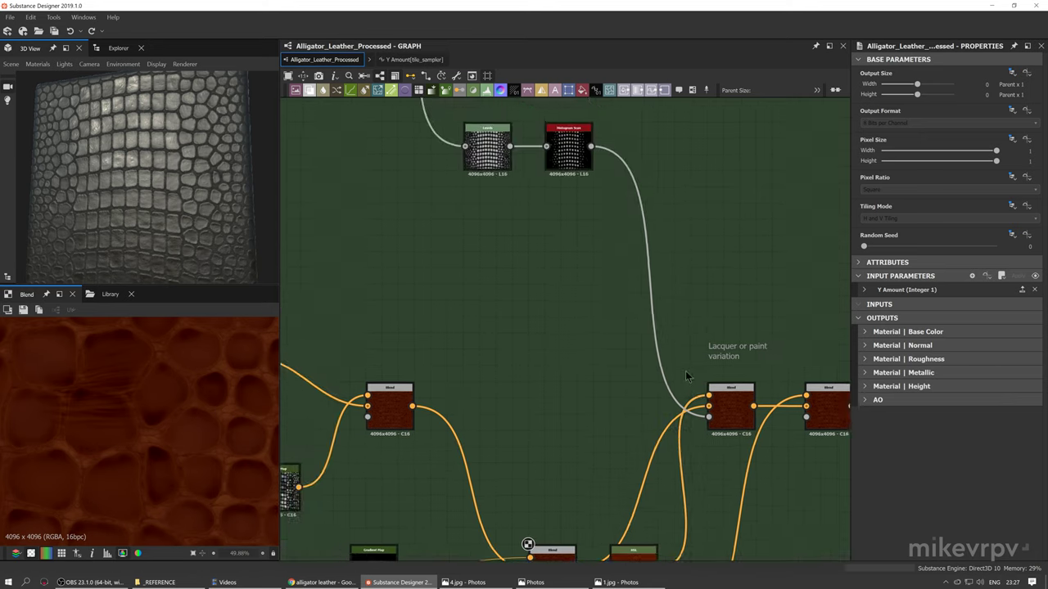
{"action": "scroll", "coordinate": [685, 370], "scroll_direction": "down", "scroll_amount": 3}
{"action": "middle_click_drag", "start_coordinate": [525, 316], "coordinate": [623, 438]}
{"action": "scroll", "coordinate": [623, 438], "scroll_direction": "down", "scroll_amount": 3}
{"action": "middle_click_drag", "start_coordinate": [640, 360], "coordinate": [818, 357]}
{"action": "middle_click_drag", "start_coordinate": [336, 379], "coordinate": [701, 355]}
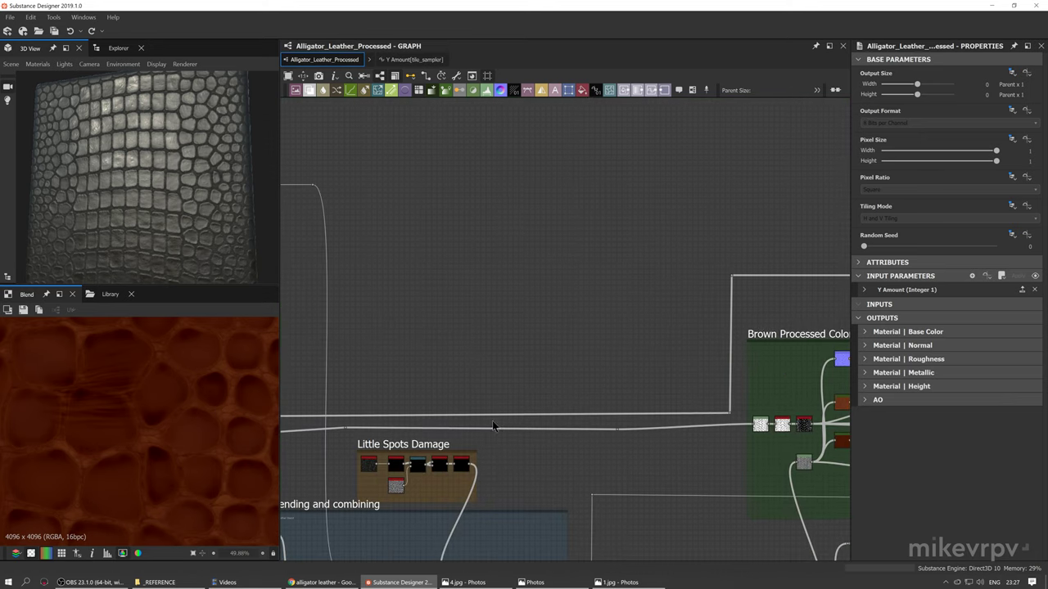
{"action": "left_click", "coordinate": [500, 415]}
{"action": "scroll", "coordinate": [499, 415], "scroll_direction": "down", "scroll_amount": 3}
{"action": "middle_click_drag", "start_coordinate": [409, 398], "coordinate": [849, 406]}
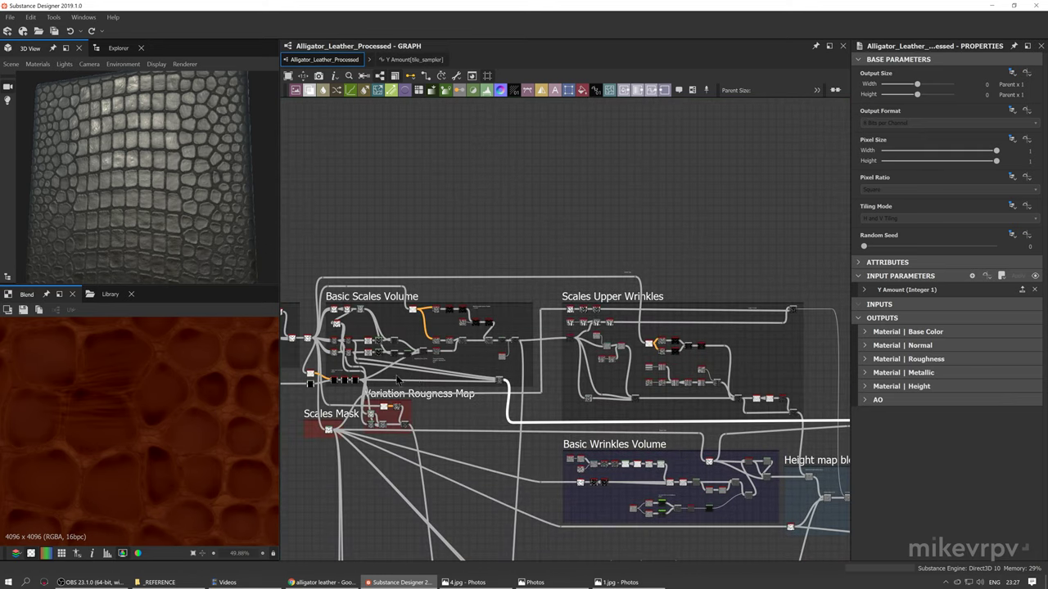
{"action": "scroll", "coordinate": [496, 378], "scroll_direction": "up", "scroll_amount": 8}
{"action": "double_click", "coordinate": [505, 381]}
Examine the source Blend's scale volume mask and follow its input connections through the Basic Scales Volume frame
{"action": "scroll", "coordinate": [505, 381], "scroll_direction": "down", "scroll_amount": 2}
{"action": "middle_click_drag", "start_coordinate": [505, 379], "coordinate": [668, 370]}
{"action": "scroll", "coordinate": [696, 369], "scroll_direction": "down", "scroll_amount": 5}
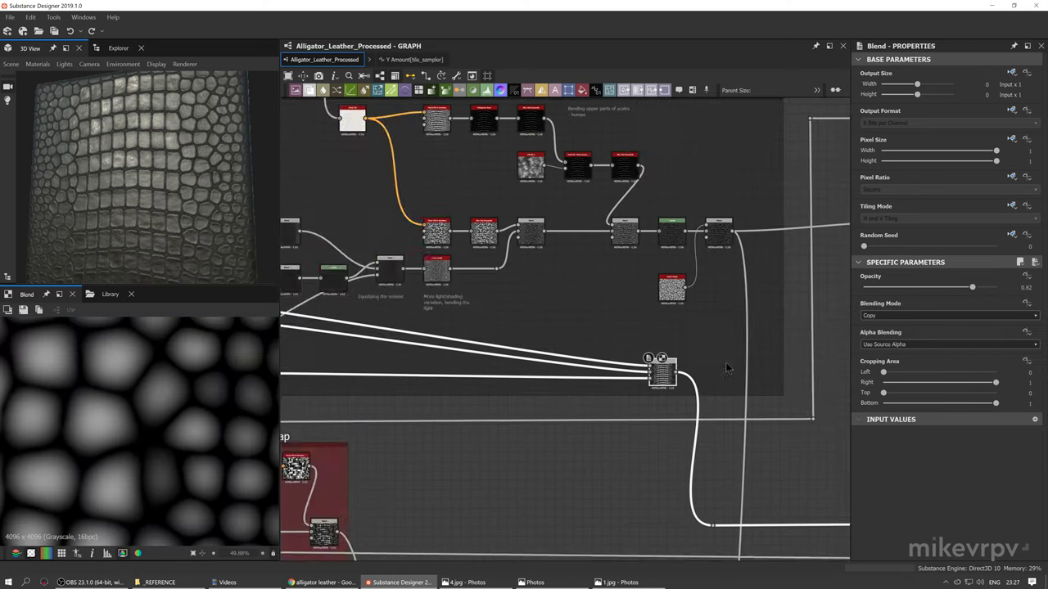
{"action": "middle_click_drag", "start_coordinate": [508, 355], "coordinate": [669, 356]}
{"action": "scroll", "coordinate": [157, 405], "scroll_direction": "down", "scroll_amount": 4}
{"action": "scroll", "coordinate": [158, 405], "scroll_direction": "down", "scroll_amount": 2}
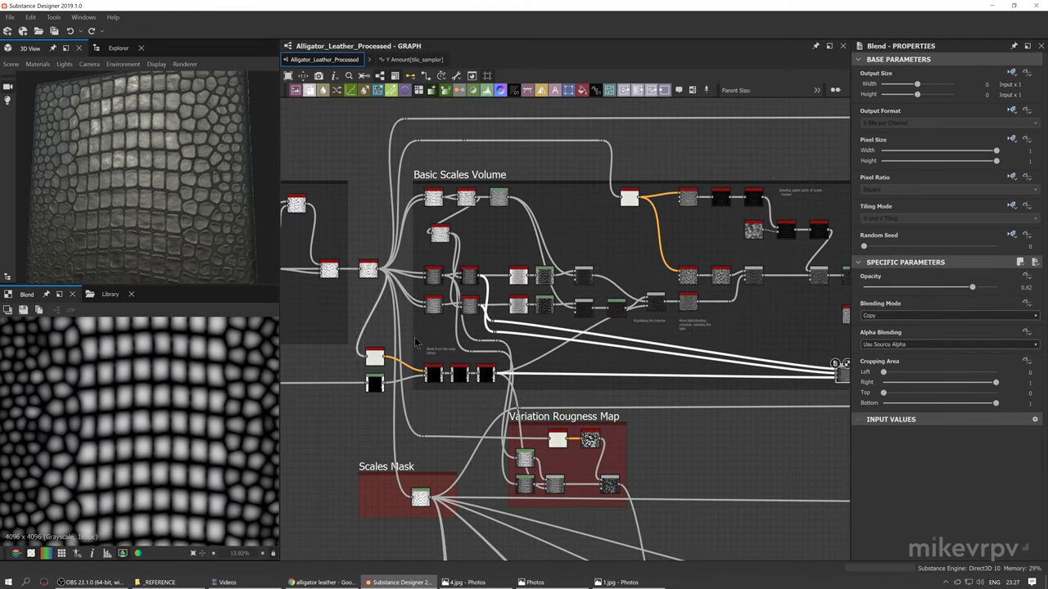
{"action": "scroll", "coordinate": [464, 315], "scroll_direction": "up", "scroll_amount": 5}
{"action": "scroll", "coordinate": [483, 281], "scroll_direction": "down", "scroll_amount": 5}
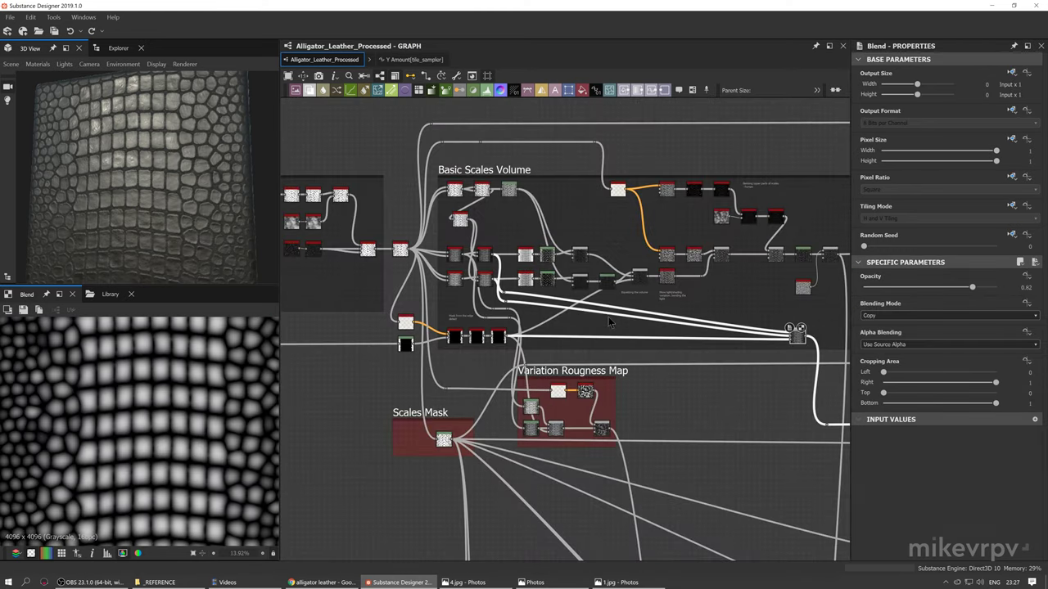
Return to the "Lacquer or paint variation" Blend and preview its Histogram Scan mask up close
{"action": "middle_click_drag", "start_coordinate": [646, 290], "coordinate": [471, 322]}
{"action": "middle_click_drag", "start_coordinate": [599, 319], "coordinate": [286, 335]}
{"action": "middle_click_drag", "start_coordinate": [831, 348], "coordinate": [441, 378]}
{"action": "scroll", "coordinate": [782, 419], "scroll_direction": "up", "scroll_amount": 4}
{"action": "scroll", "coordinate": [781, 418], "scroll_direction": "up", "scroll_amount": 5}
{"action": "middle_click_drag", "start_coordinate": [769, 423], "coordinate": [760, 419]}
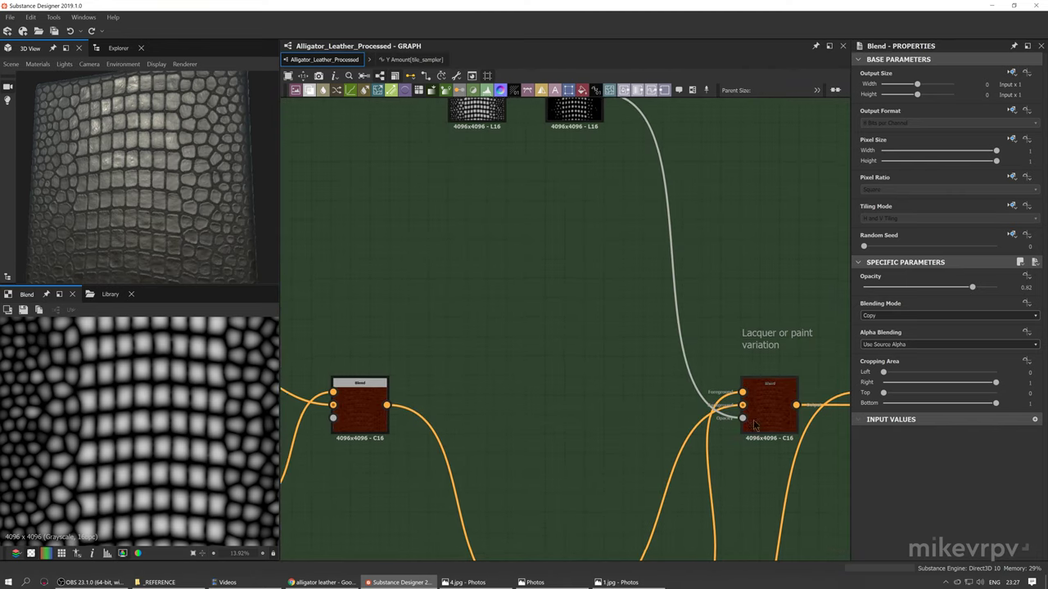
{"action": "scroll", "coordinate": [630, 280], "scroll_direction": "down", "scroll_amount": 1}
{"action": "scroll", "coordinate": [510, 122], "scroll_direction": "up", "scroll_amount": 3}
{"action": "middle_click_drag", "start_coordinate": [510, 123], "coordinate": [512, 156]}
{"action": "double_click", "coordinate": [658, 172]}
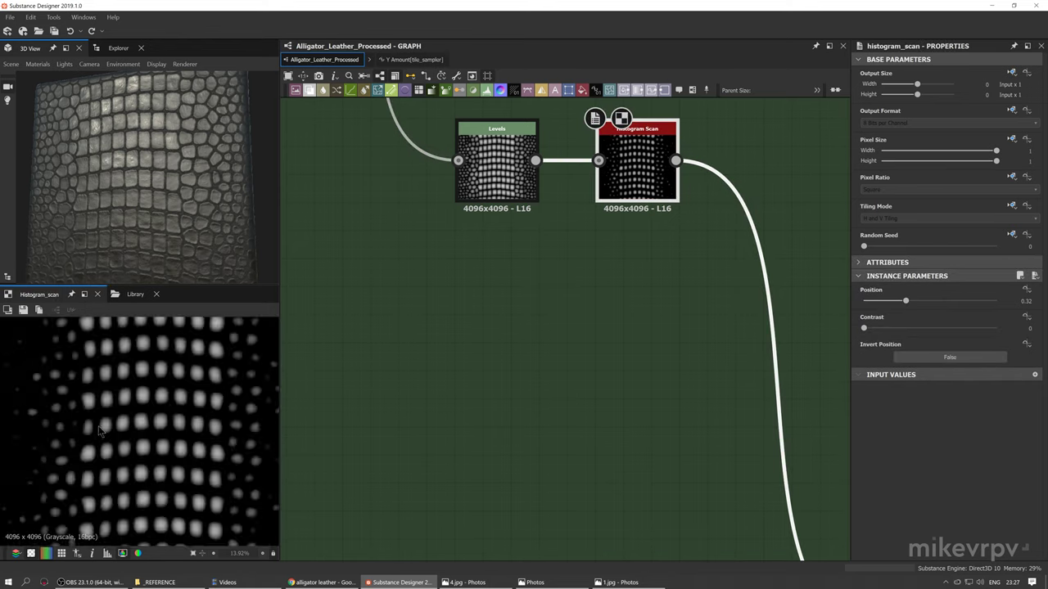
{"action": "scroll", "coordinate": [119, 412], "scroll_direction": "up", "scroll_amount": 2}
{"action": "scroll", "coordinate": [118, 411], "scroll_direction": "up", "scroll_amount": 5}
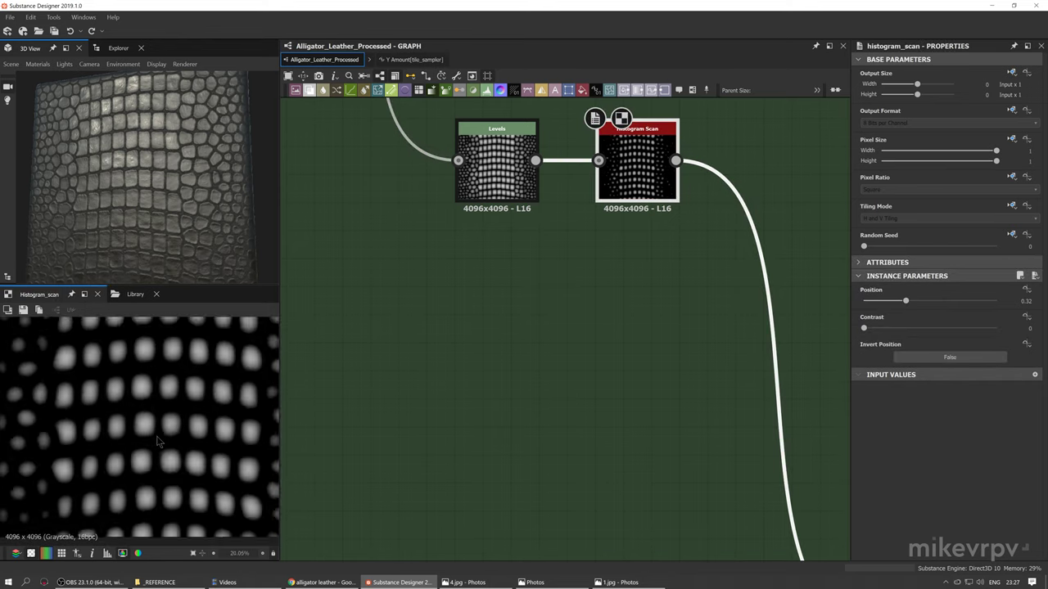
Preview the "Lacquer or paint variation" Blend alongside the mask driving its opacity
{"action": "scroll", "coordinate": [670, 479], "scroll_direction": "down", "scroll_amount": 2}
{"action": "scroll", "coordinate": [670, 479], "scroll_direction": "down", "scroll_amount": 3}
{"action": "scroll", "coordinate": [614, 430], "scroll_direction": "up", "scroll_amount": 5}
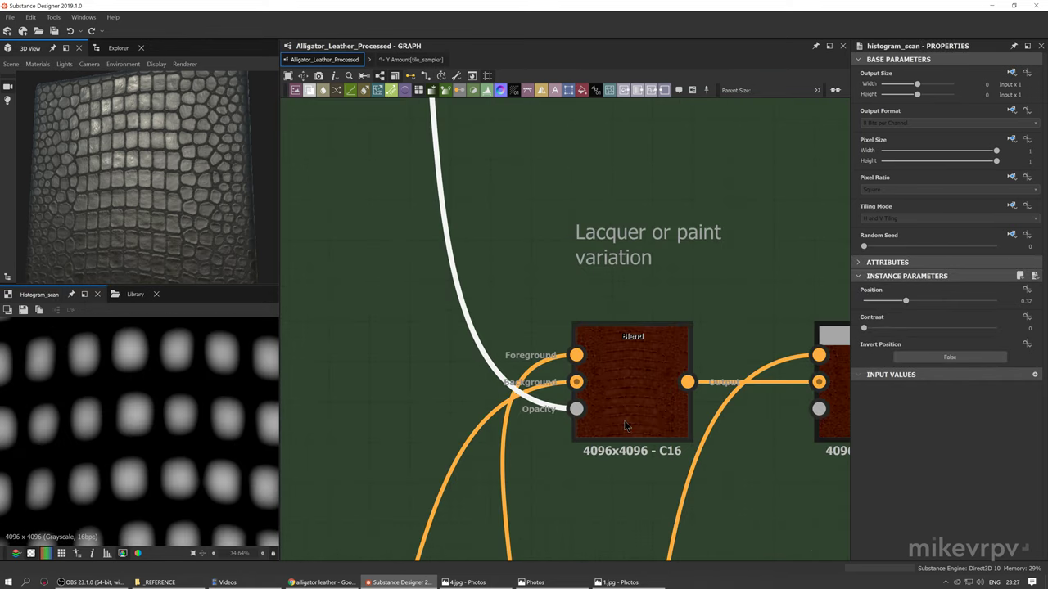
{"action": "double_click", "coordinate": [624, 419]}
{"action": "double_click", "coordinate": [572, 410]}
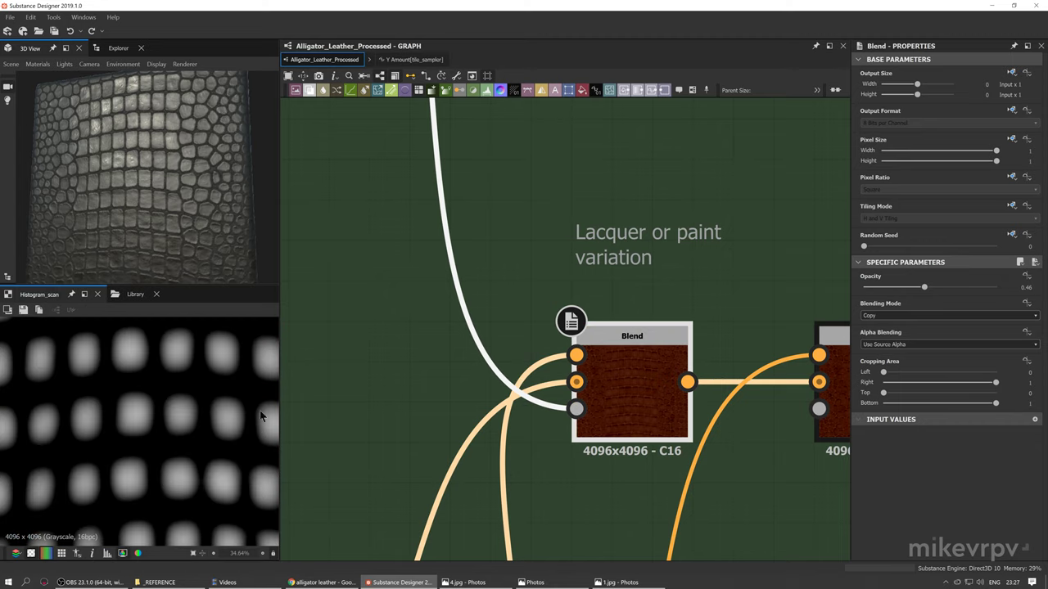
{"action": "double_click", "coordinate": [622, 376]}
{"action": "scroll", "coordinate": [622, 376], "scroll_direction": "down", "scroll_amount": 4}
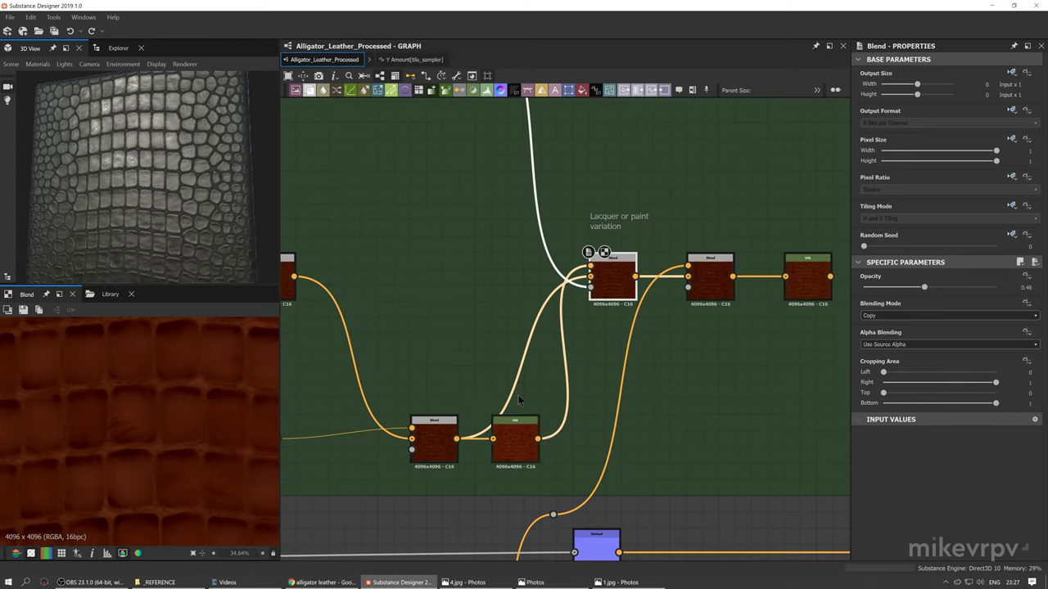
Compare the previews of the Subtract Blend and the HSL node that feed the lacquer variation Blend
{"action": "scroll", "coordinate": [516, 409], "scroll_direction": "up", "scroll_amount": 4}
{"action": "double_click", "coordinate": [507, 439]}
{"action": "double_click", "coordinate": [337, 471]}
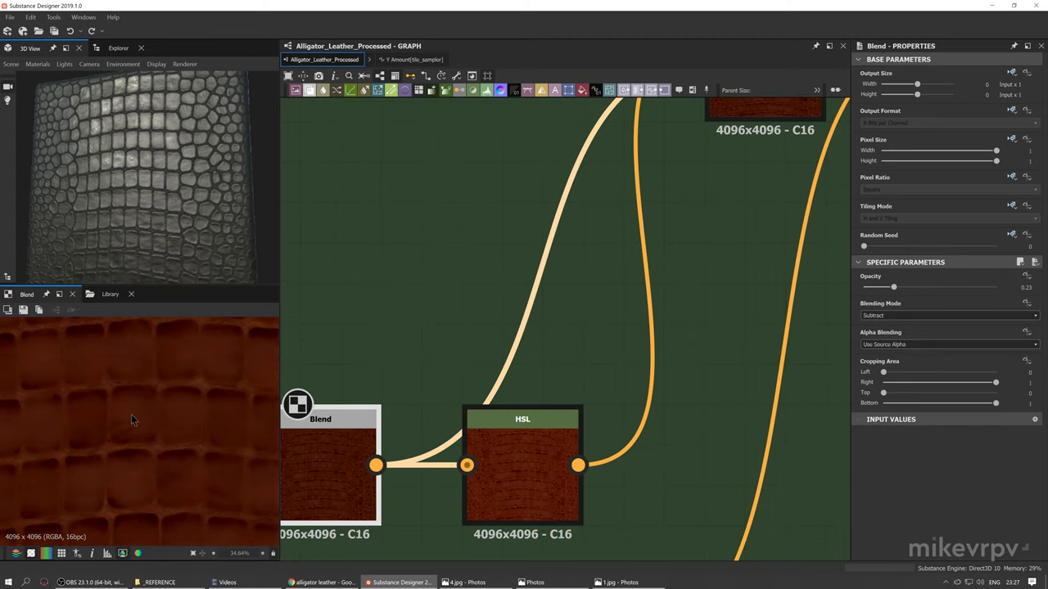
{"action": "scroll", "coordinate": [131, 420], "scroll_direction": "down", "scroll_amount": 3}
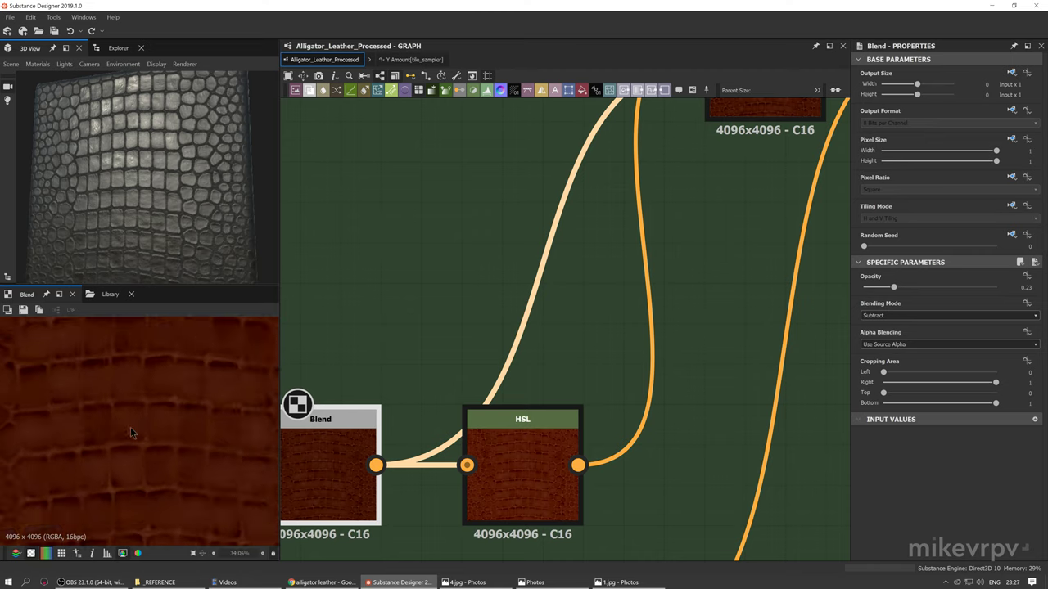
{"action": "double_click", "coordinate": [513, 444]}
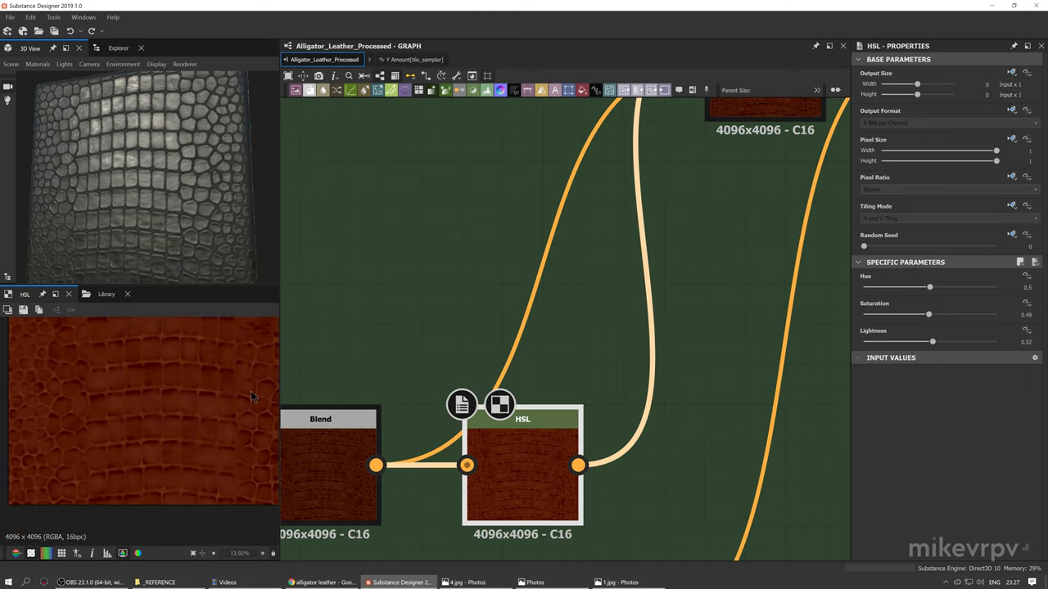
Check the lacquer variation Blend's combined color against its HSL foreground and Subtract Blend background
{"action": "middle_click_drag", "start_coordinate": [612, 349], "coordinate": [537, 427]}
{"action": "double_click", "coordinate": [707, 177]}
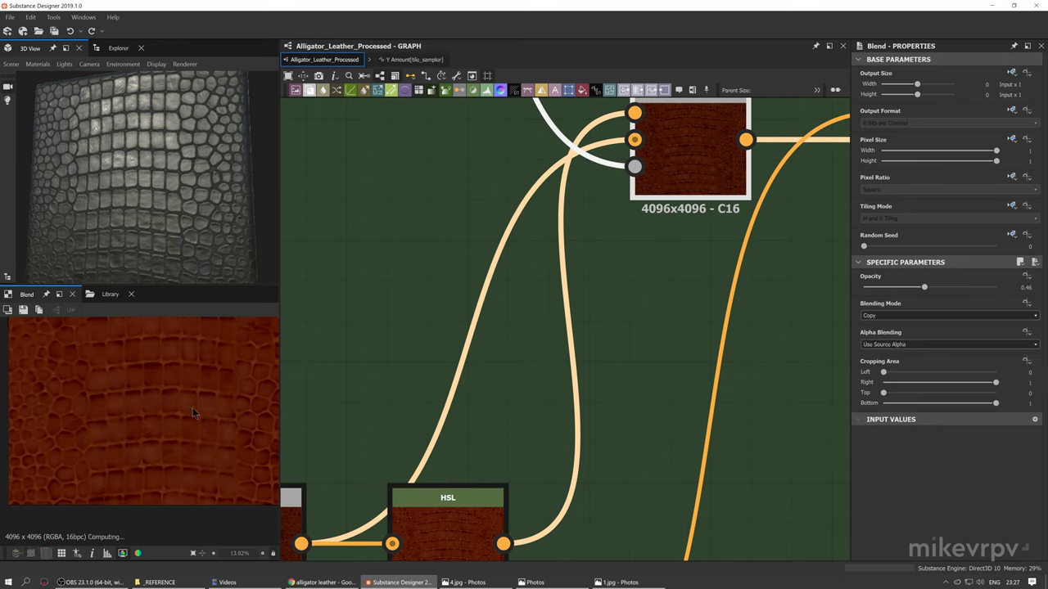
{"action": "middle_click_drag", "start_coordinate": [297, 378], "coordinate": [424, 362]}
{"action": "left_click", "coordinate": [389, 487]}
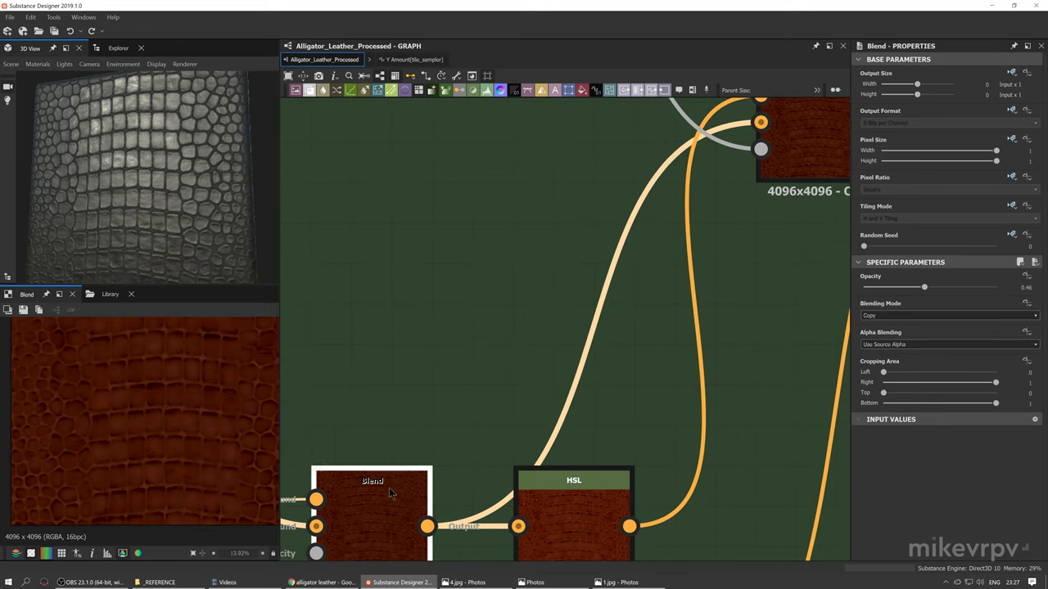
{"action": "middle_click_drag", "start_coordinate": [625, 273], "coordinate": [571, 307]}
{"action": "double_click", "coordinate": [758, 179]}
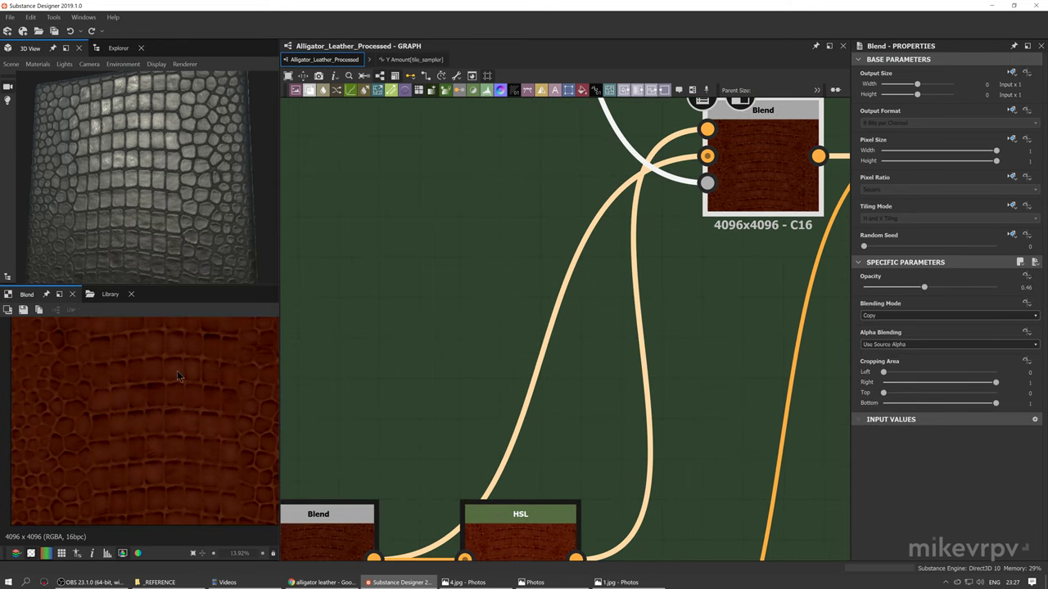
{"action": "scroll", "coordinate": [177, 371], "scroll_direction": "up", "scroll_amount": 3}
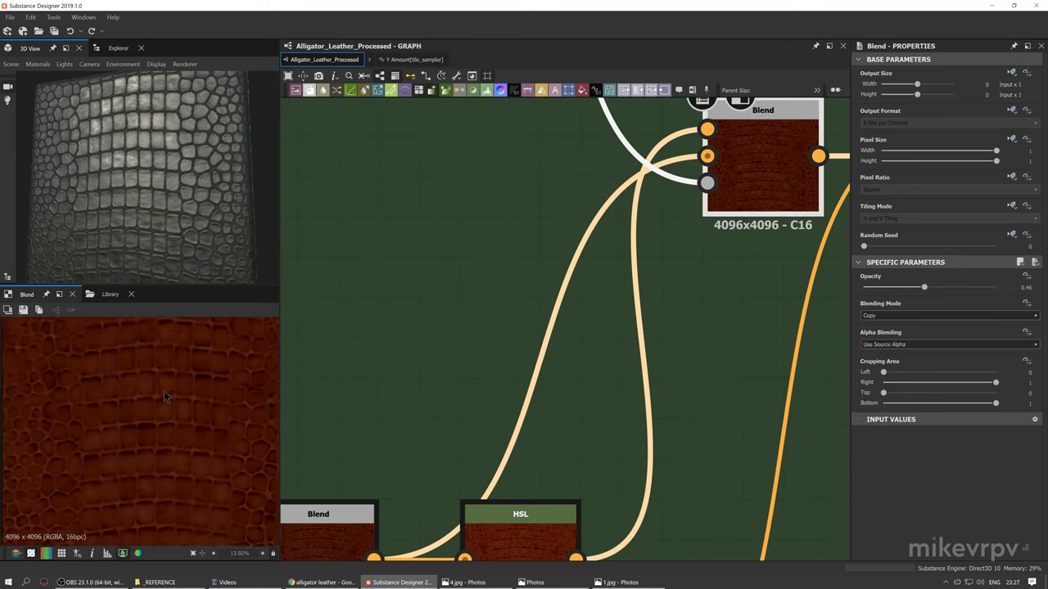
{"action": "left_click", "coordinate": [336, 538]}
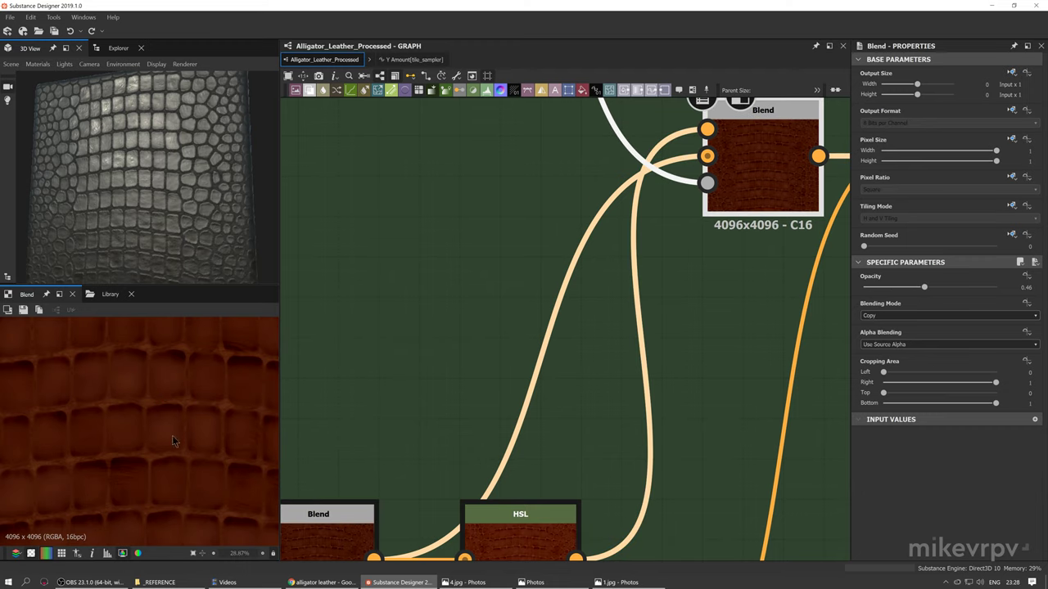
{"action": "scroll", "coordinate": [686, 333], "scroll_direction": "down", "scroll_amount": 3}
Preview the Subtract Blend that follows the lacquer variation Blend and inspect the Gradient Map in its foreground
{"action": "middle_click_drag", "start_coordinate": [687, 332], "coordinate": [466, 416]}
{"action": "left_click", "coordinate": [456, 250]}
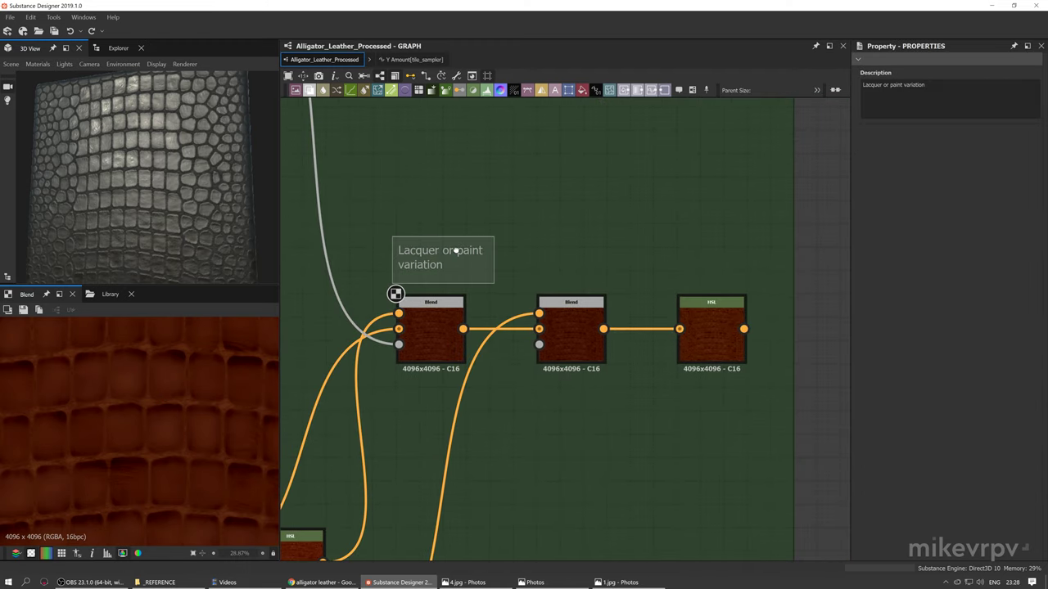
{"action": "left_click", "coordinate": [564, 327]}
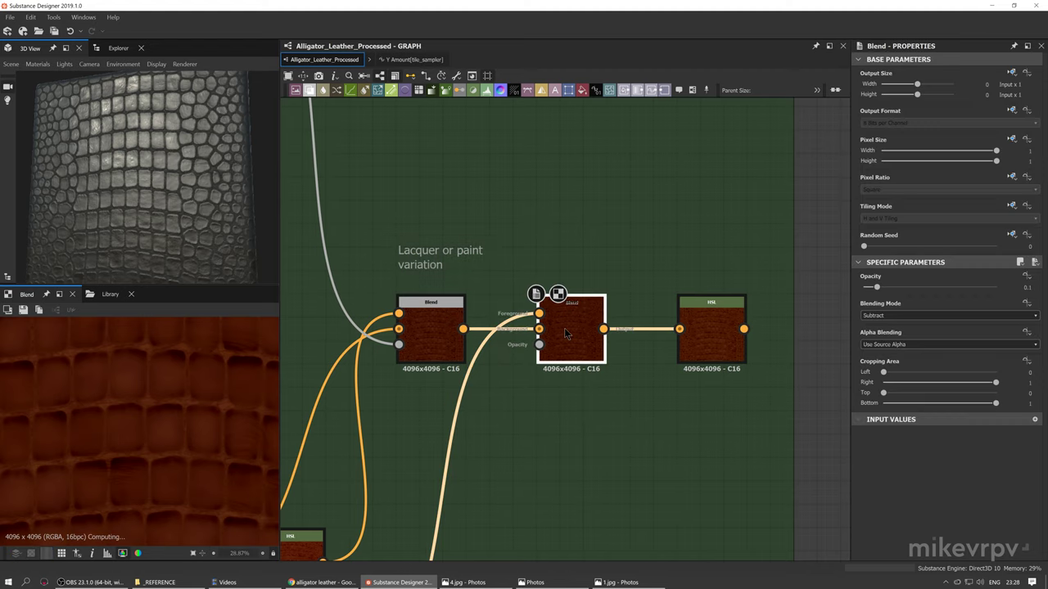
{"action": "double_click", "coordinate": [423, 334]}
{"action": "double_click", "coordinate": [564, 331]}
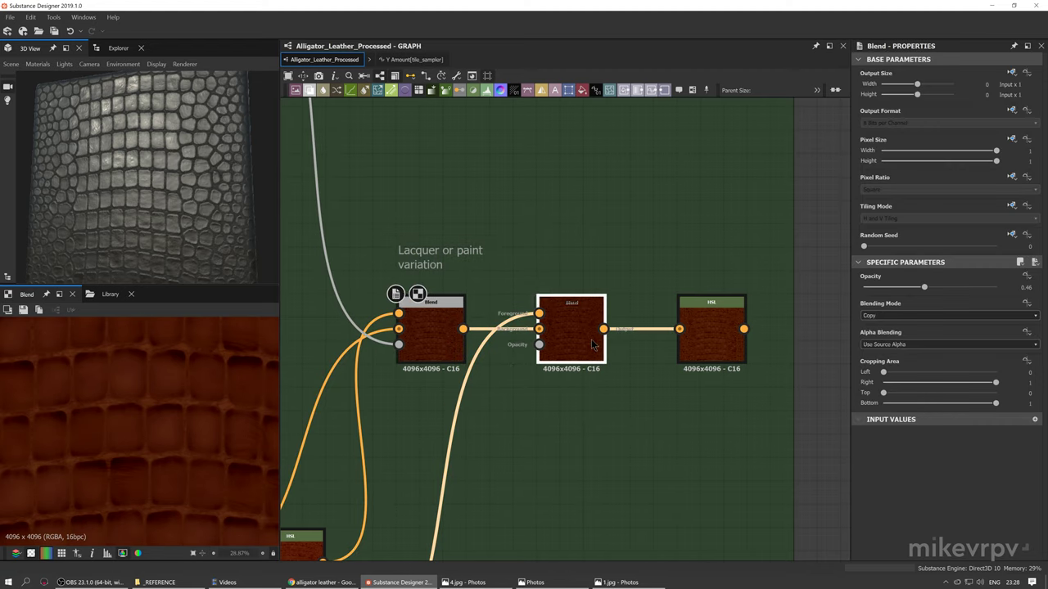
{"action": "scroll", "coordinate": [161, 396], "scroll_direction": "up", "scroll_amount": 3}
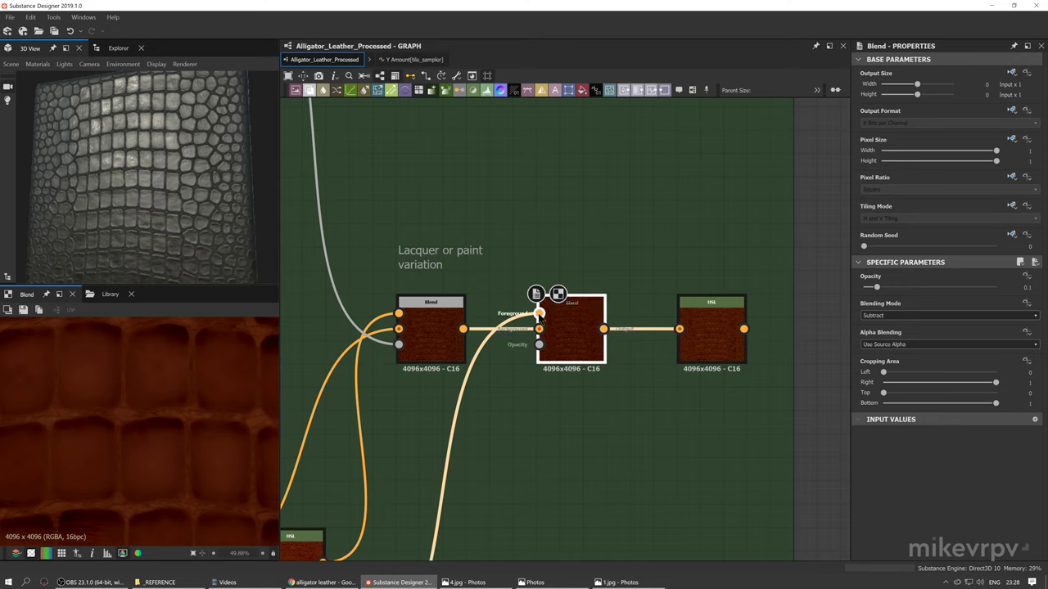
{"action": "double_click", "coordinate": [539, 313]}
{"action": "scroll", "coordinate": [143, 408], "scroll_direction": "down", "scroll_amount": 1}
{"action": "scroll", "coordinate": [143, 407], "scroll_direction": "up", "scroll_amount": 2}
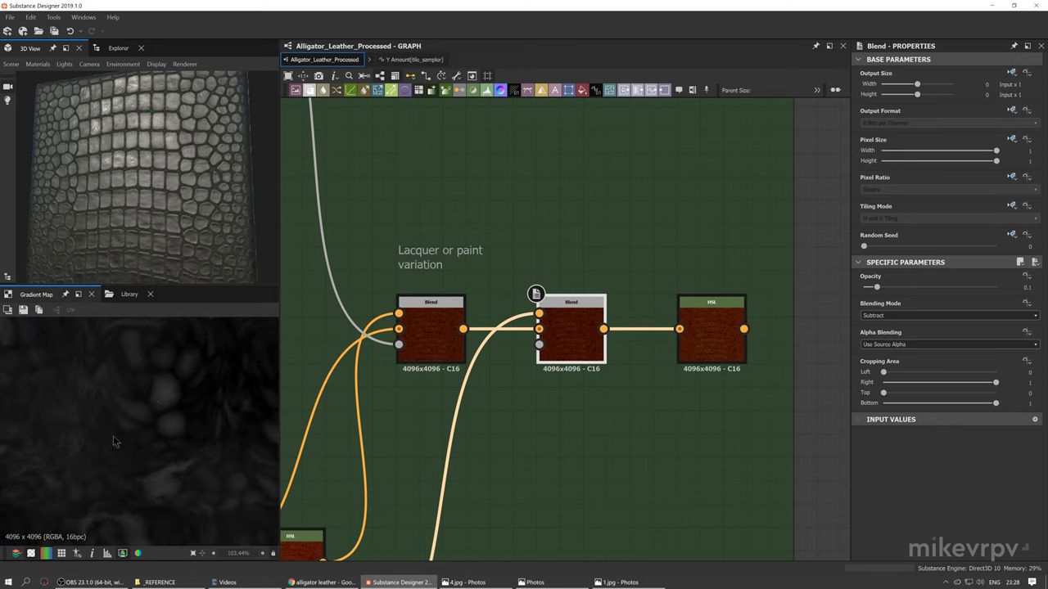
Compare the scale detail of the final Subtract Blend with the lacquer variation Blend up close
{"action": "double_click", "coordinate": [579, 329]}
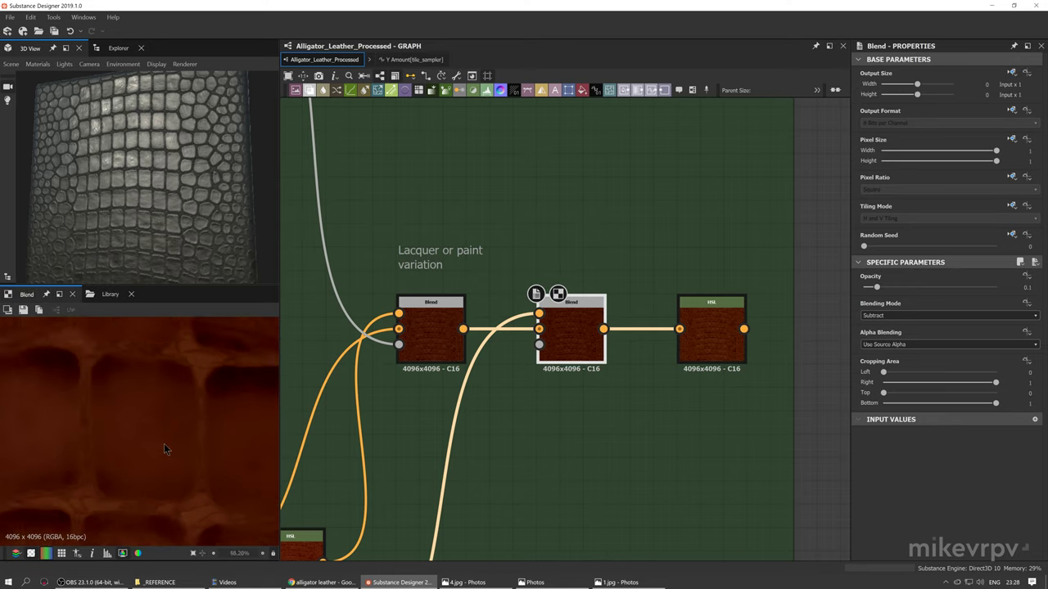
{"action": "scroll", "coordinate": [164, 443], "scroll_direction": "up", "scroll_amount": 3}
{"action": "left_click", "coordinate": [433, 360]}
{"action": "left_click", "coordinate": [613, 355]}
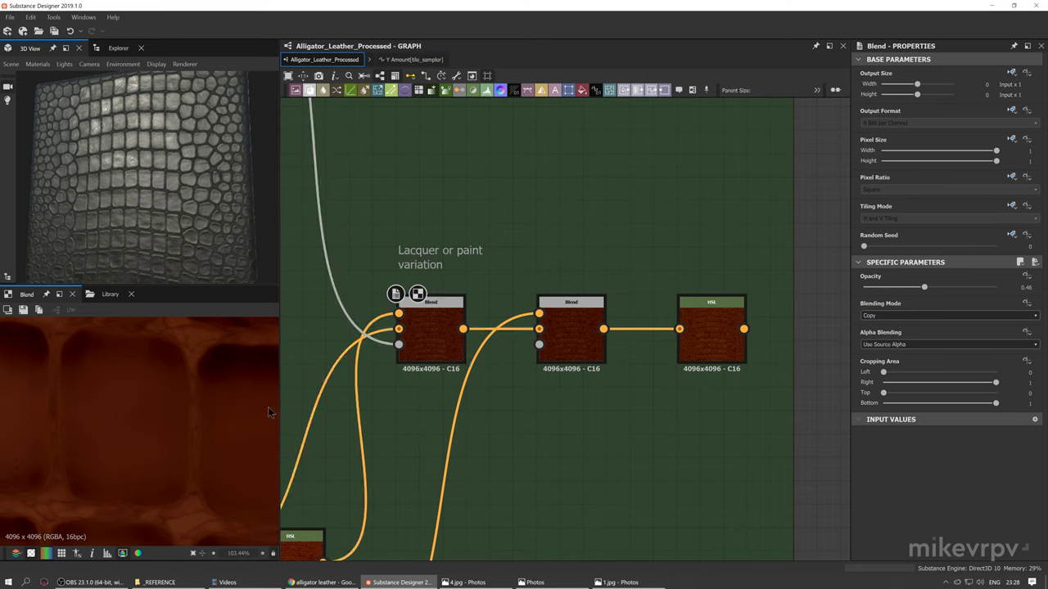
{"action": "left_click", "coordinate": [558, 360]}
{"action": "scroll", "coordinate": [132, 360], "scroll_direction": "down", "scroll_amount": 5}
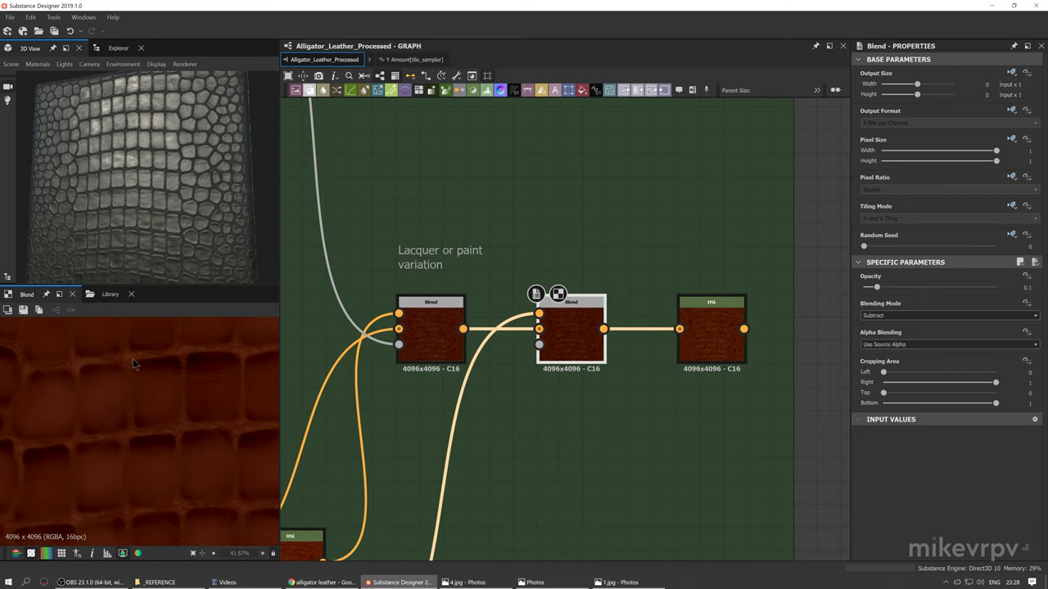
{"action": "scroll", "coordinate": [107, 434], "scroll_direction": "down", "scroll_amount": 1}
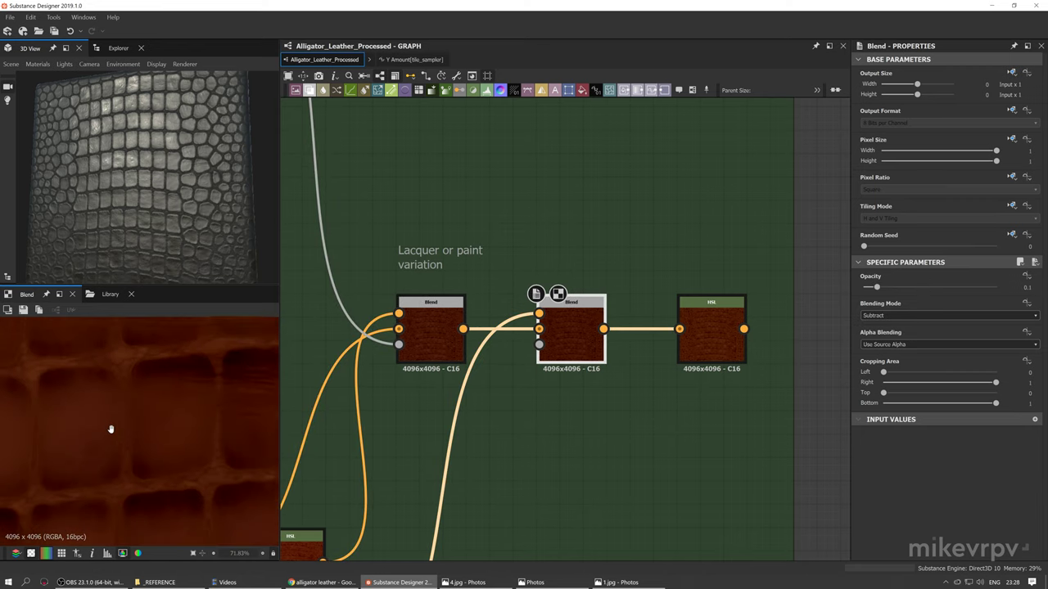
{"action": "middle_click_drag", "start_coordinate": [153, 461], "coordinate": [101, 434]}
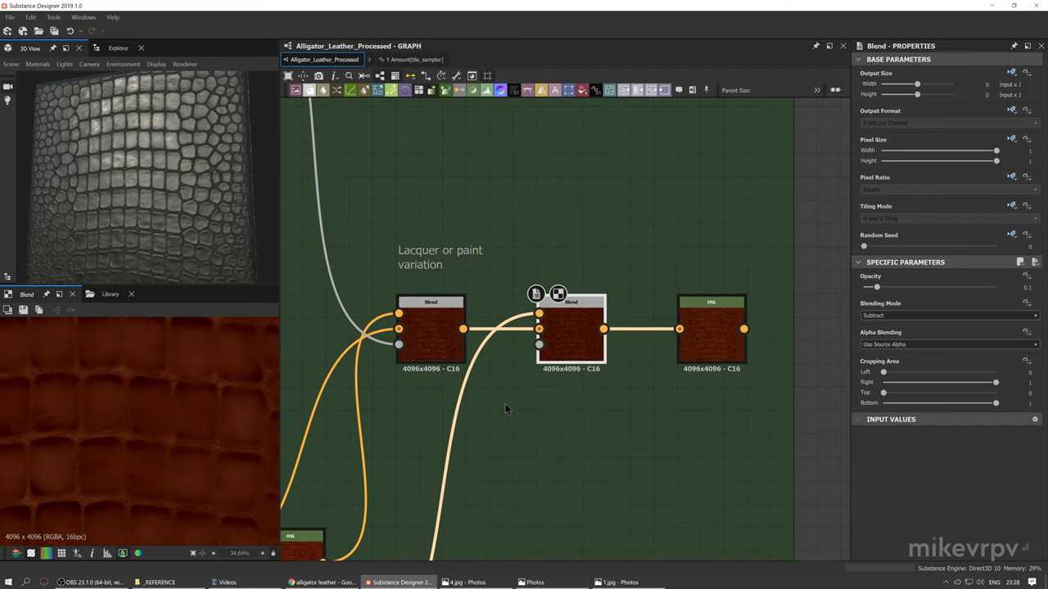
Examine the last HSL node's hue, saturation and lightness settings and compare its preview with the Subtract Blend feeding it
{"action": "middle_click_drag", "start_coordinate": [505, 404], "coordinate": [422, 413]}
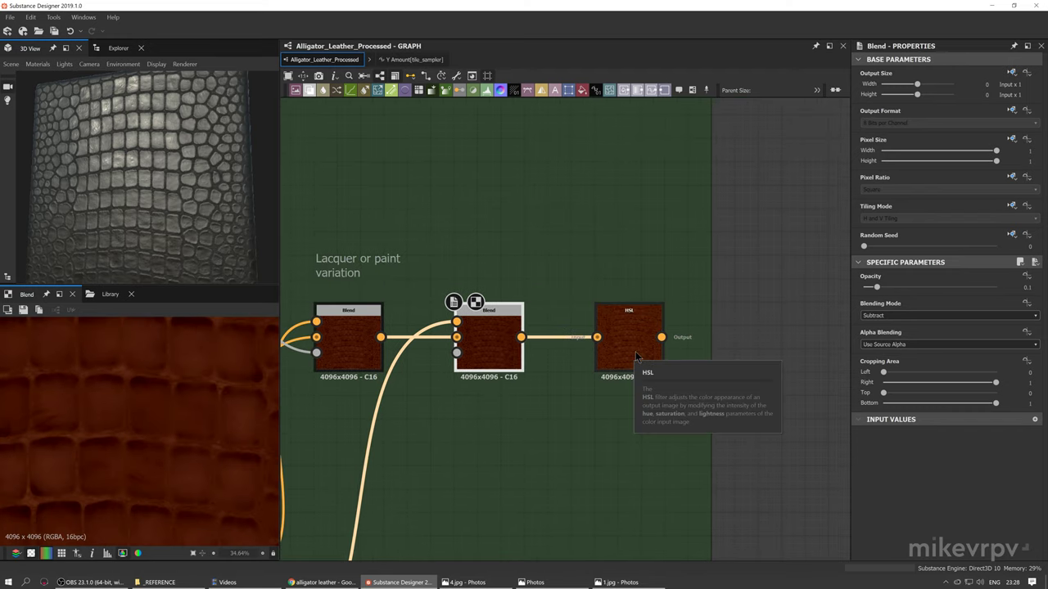
{"action": "left_click_drag", "start_coordinate": [649, 438], "coordinate": [625, 263]}
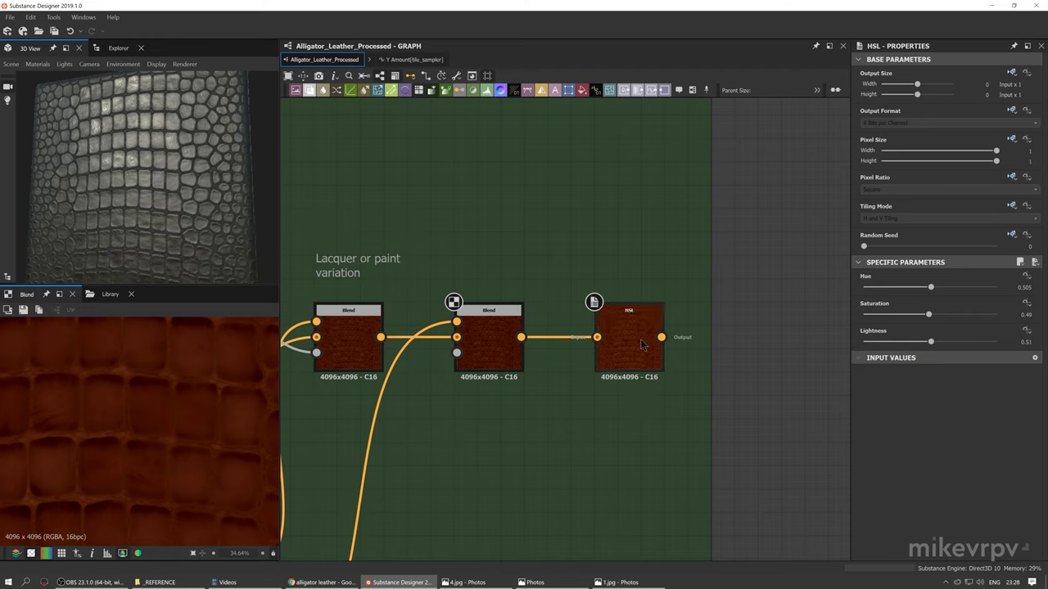
{"action": "scroll", "coordinate": [203, 406], "scroll_direction": "down", "scroll_amount": 2}
{"action": "scroll", "coordinate": [650, 409], "scroll_direction": "down", "scroll_amount": 5}
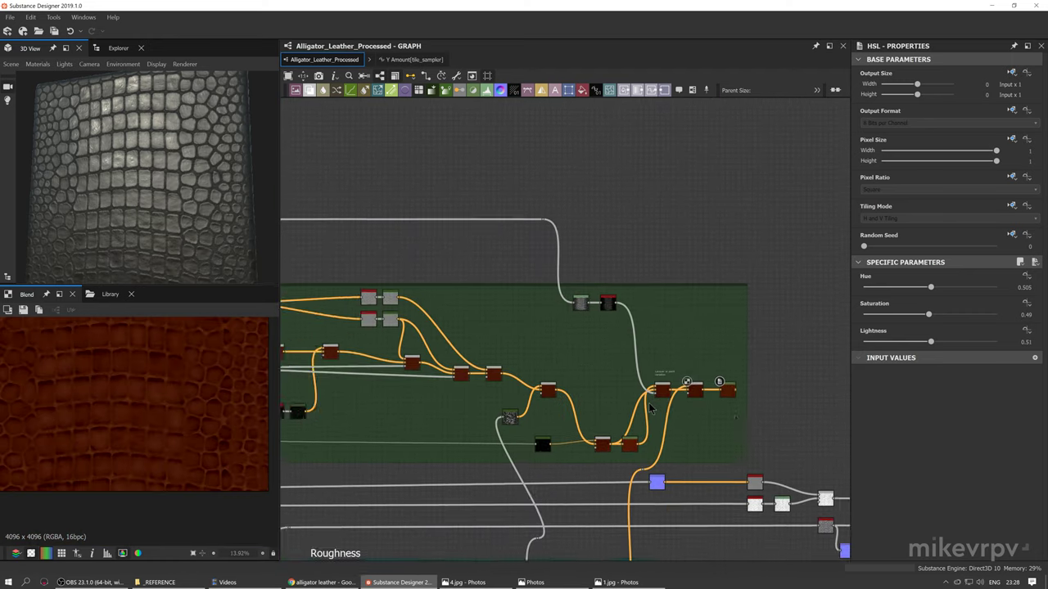
{"action": "scroll", "coordinate": [651, 408], "scroll_direction": "down", "scroll_amount": 1}
{"action": "middle_click_drag", "start_coordinate": [650, 408], "coordinate": [540, 416]}
{"action": "scroll", "coordinate": [590, 397], "scroll_direction": "up", "scroll_amount": 6}
{"action": "double_click", "coordinate": [556, 360]}
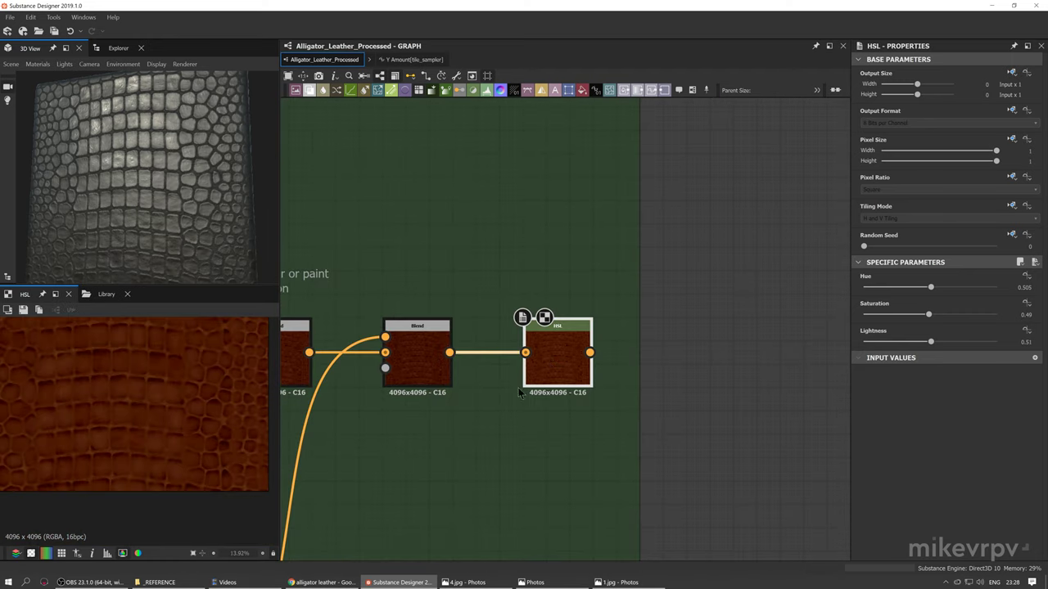
{"action": "double_click", "coordinate": [418, 360]}
{"action": "scroll", "coordinate": [136, 403], "scroll_direction": "up", "scroll_amount": 4}
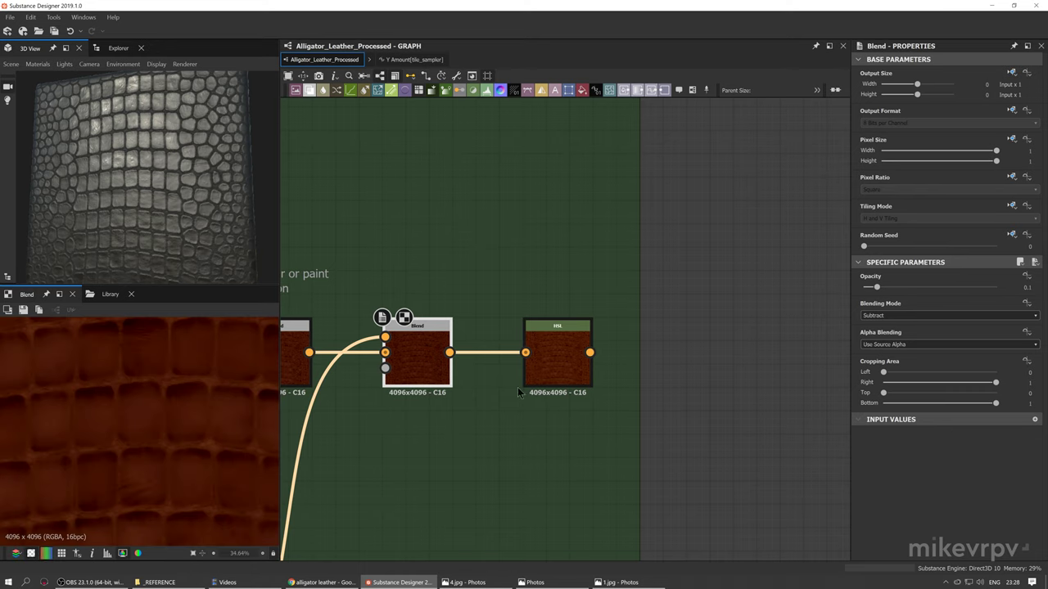
{"action": "double_click", "coordinate": [556, 364]}
{"action": "middle_click_drag", "start_coordinate": [177, 420], "coordinate": [158, 441]}
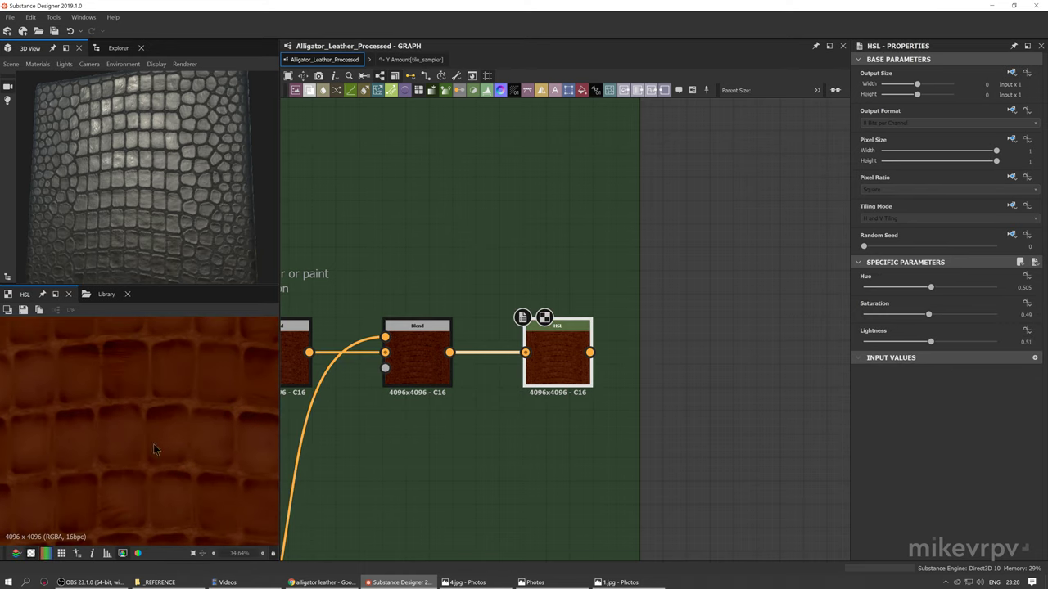
Bring up the leather-023_1-brown_d.jpg reference in Photos, compare it with the final HSL preview, and recheck the Subtract Blend feeding that node
{"action": "left_click", "coordinate": [619, 581]}
{"action": "left_click", "coordinate": [620, 582]}
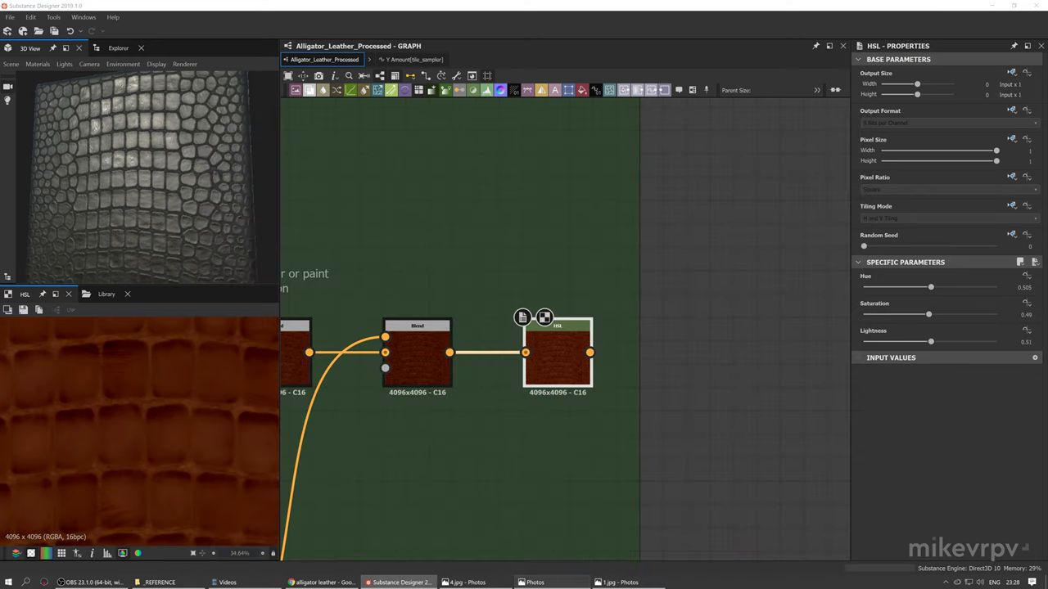
{"action": "left_click", "coordinate": [536, 583]}
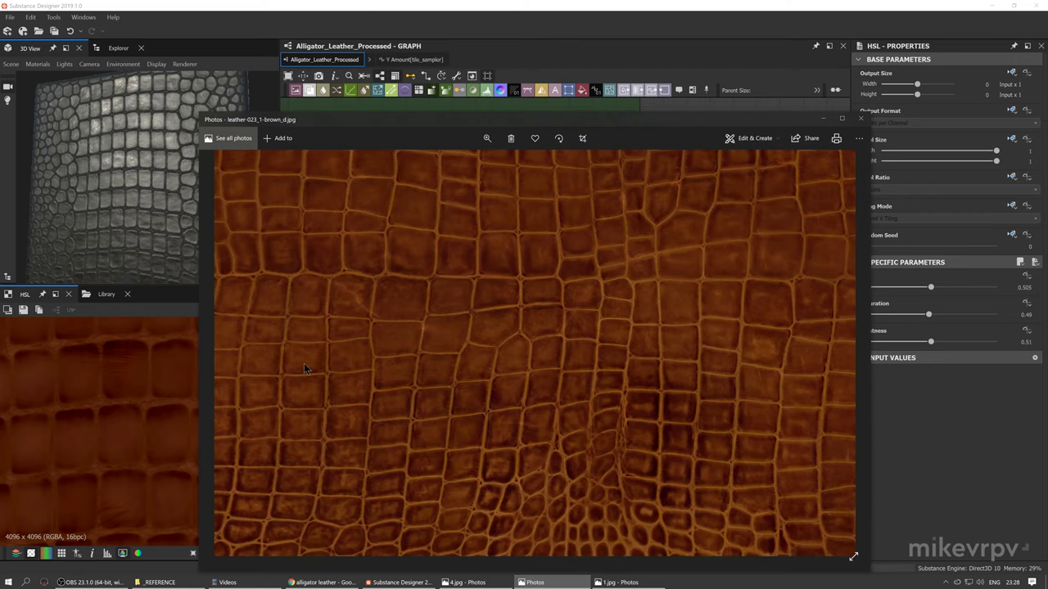
{"action": "left_click", "coordinate": [133, 395]}
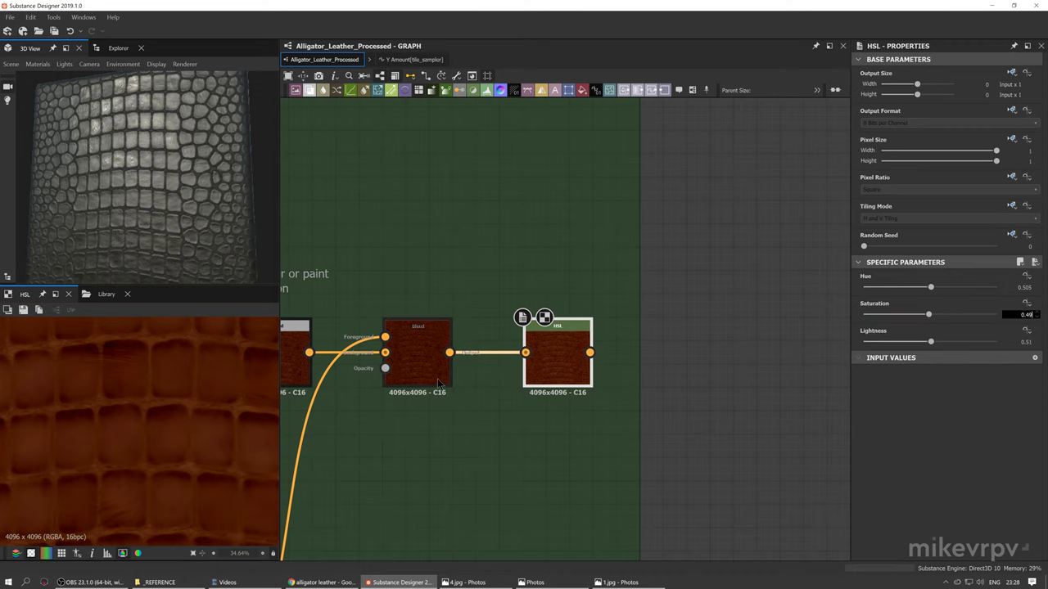
{"action": "scroll", "coordinate": [630, 416], "scroll_direction": "down", "scroll_amount": 1}
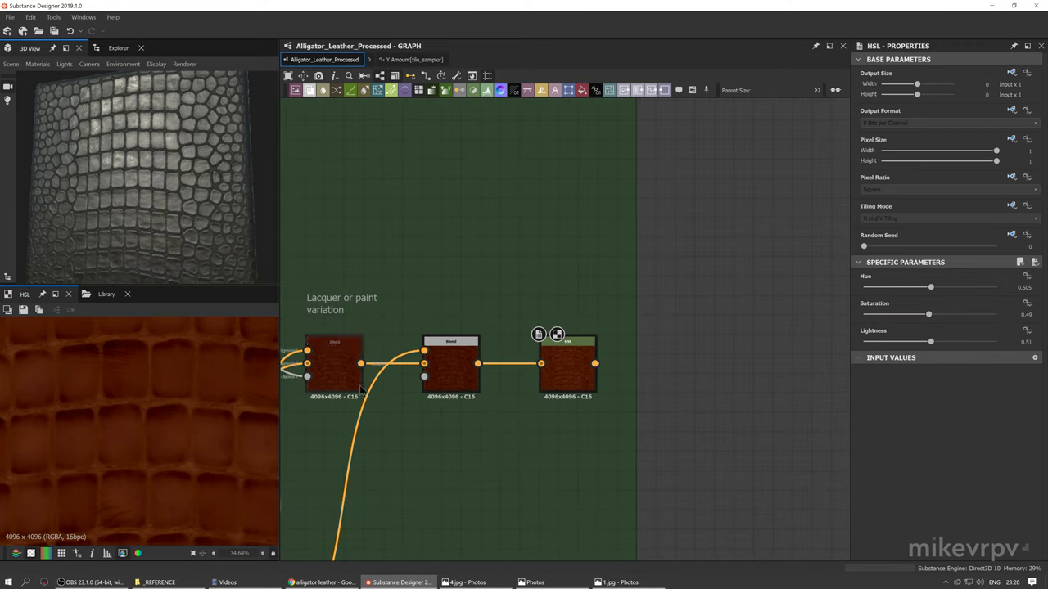
{"action": "left_click", "coordinate": [450, 372]}
{"action": "left_click", "coordinate": [564, 378]}
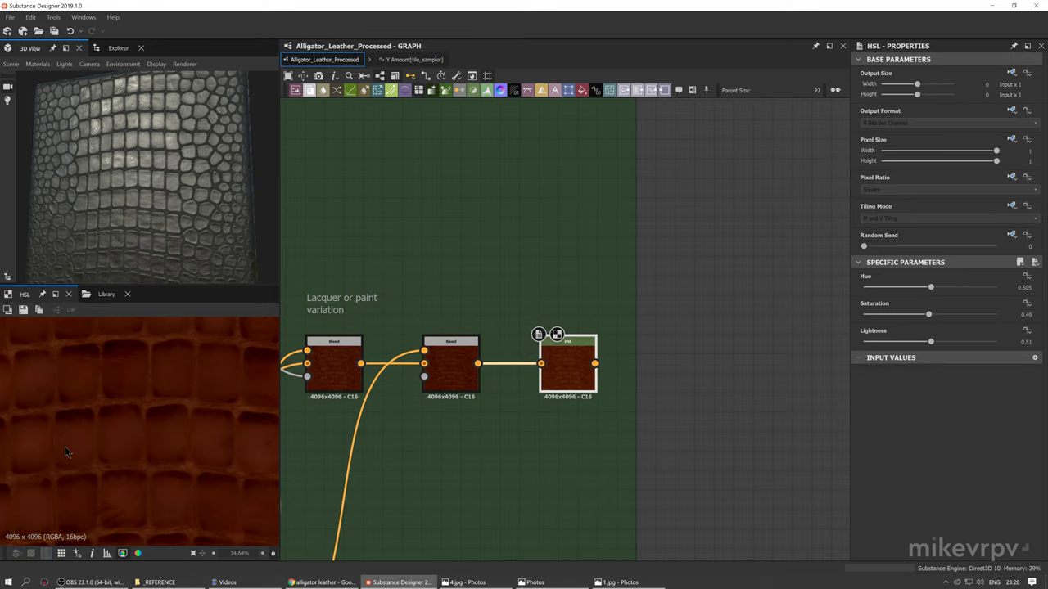
Connect the last HSL node to the Base Color output and route the link through a dot node
{"action": "scroll", "coordinate": [163, 213], "scroll_direction": "down", "scroll_amount": 3}
{"action": "left_click_drag", "start_coordinate": [162, 212], "coordinate": [161, 191]}
{"action": "scroll", "coordinate": [460, 350], "scroll_direction": "down", "scroll_amount": 4}
{"action": "scroll", "coordinate": [482, 368], "scroll_direction": "up", "scroll_amount": 1}
{"action": "middle_click_drag", "start_coordinate": [537, 393], "coordinate": [450, 331]}
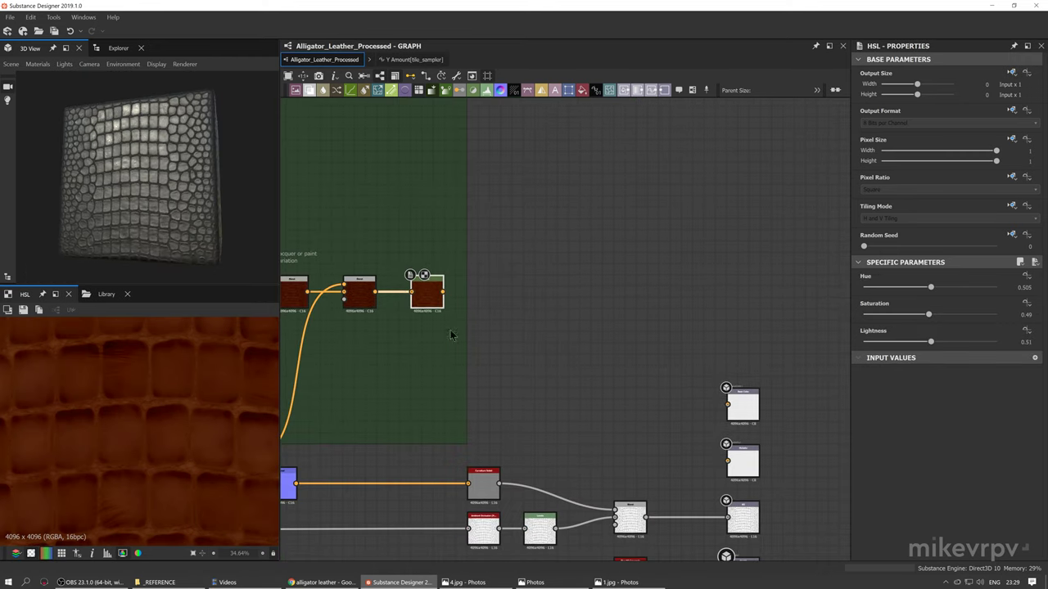
{"action": "left_click_drag", "start_coordinate": [734, 433], "coordinate": [727, 405]}
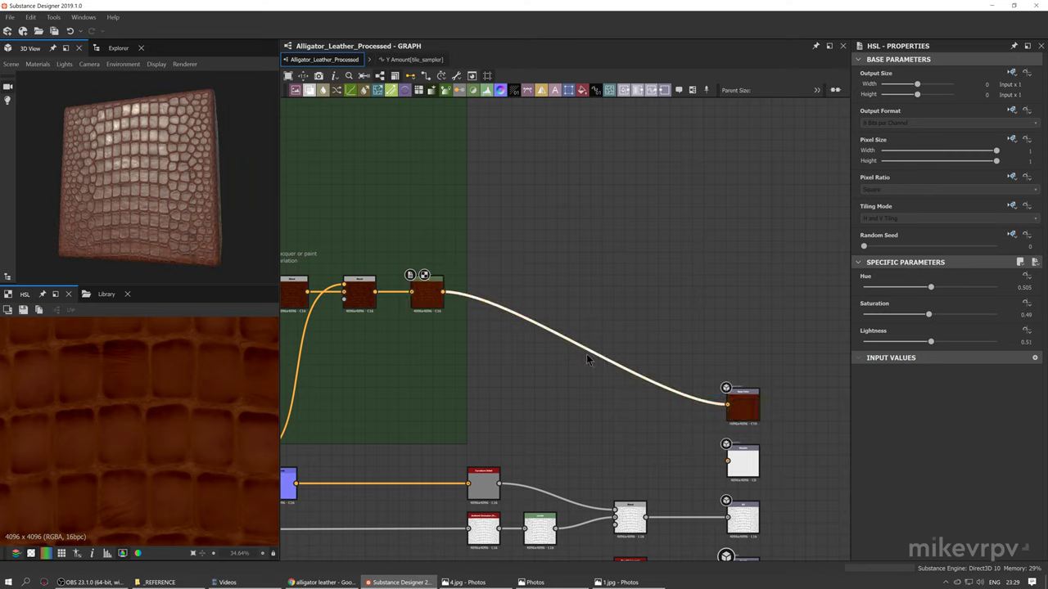
{"action": "left_click_drag", "start_coordinate": [586, 353], "coordinate": [570, 410], "text": "alt"}
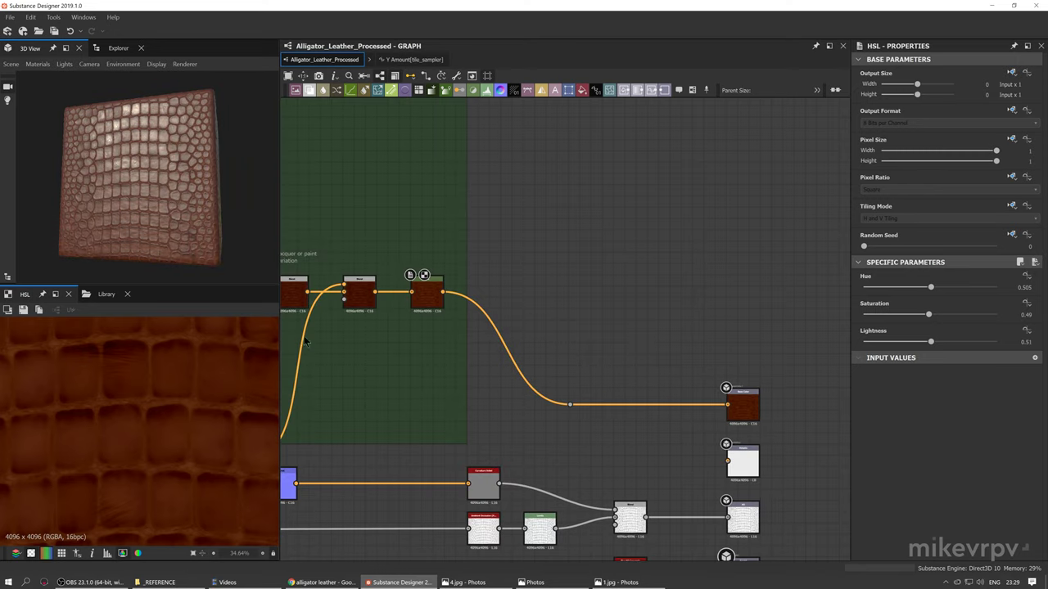
Examine the brown leather's scales and creases on the 3D preview cube, up close and from different angles
{"action": "left_click_drag", "start_coordinate": [173, 205], "coordinate": [192, 227]}
{"action": "scroll", "coordinate": [205, 242], "scroll_direction": "up", "scroll_amount": 3}
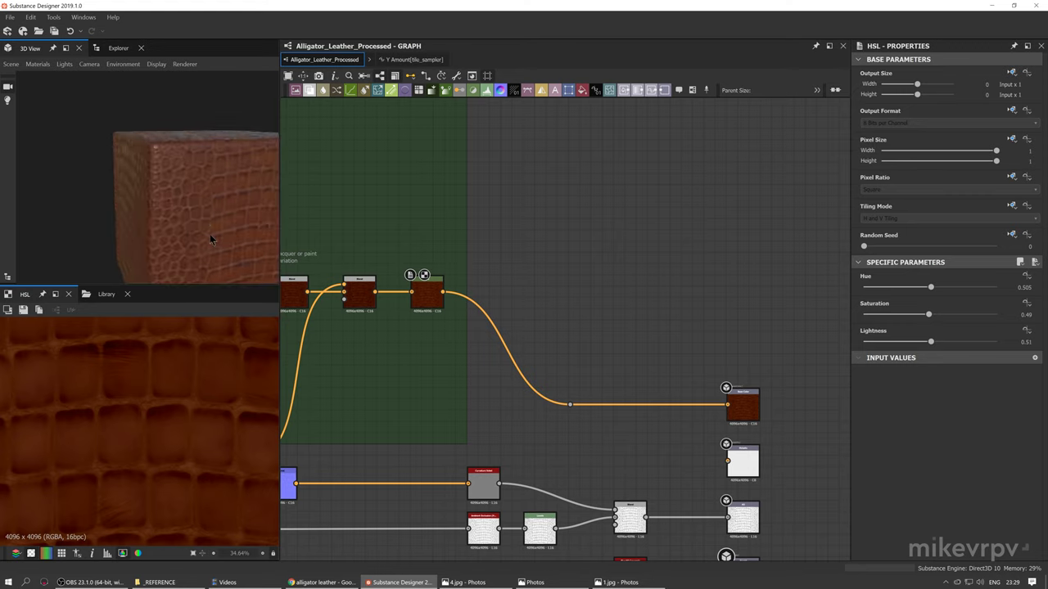
{"action": "middle_click_drag", "start_coordinate": [209, 235], "coordinate": [170, 197]}
{"action": "scroll", "coordinate": [170, 197], "scroll_direction": "up", "scroll_amount": 2}
{"action": "mouse_move", "coordinate": [170, 196]}
{"action": "left_mouse_down"}
{"action": "mouse_move", "coordinate": [195, 207]}
{"action": "mouse_move", "coordinate": [139, 207]}
{"action": "mouse_move", "coordinate": [143, 161]}
{"action": "mouse_move", "coordinate": [158, 168]}
{"action": "mouse_move", "coordinate": [133, 170]}
{"action": "mouse_move", "coordinate": [158, 202]}
{"action": "mouse_move", "coordinate": [186, 199]}
{"action": "mouse_move", "coordinate": [142, 186]}
{"action": "mouse_move", "coordinate": [150, 199]}
{"action": "left_mouse_up"}
{"action": "scroll", "coordinate": [195, 204], "scroll_direction": "down", "scroll_amount": 3}
{"action": "scroll", "coordinate": [186, 199], "scroll_direction": "up", "scroll_amount": 3}
{"action": "scroll", "coordinate": [150, 199], "scroll_direction": "up", "scroll_amount": 2}
{"action": "scroll", "coordinate": [148, 197], "scroll_direction": "down", "scroll_amount": 10}
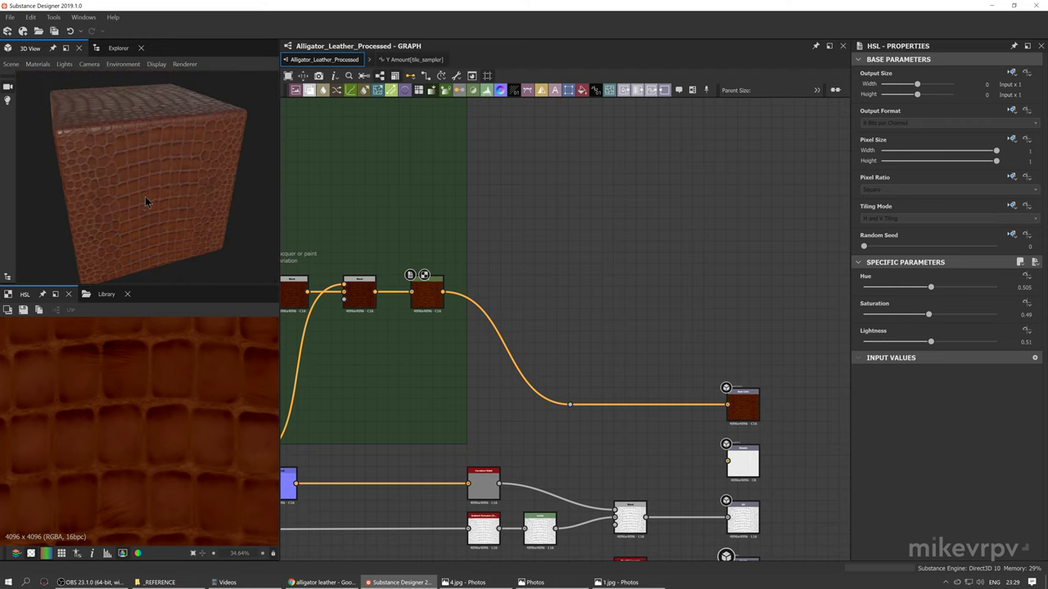
Review the processed graph from an overview down to its Roughness frame and outputs, alongside the brown cube preview
{"action": "scroll", "coordinate": [475, 339], "scroll_direction": "down", "scroll_amount": 8}
{"action": "scroll", "coordinate": [622, 338], "scroll_direction": "down", "scroll_amount": 3}
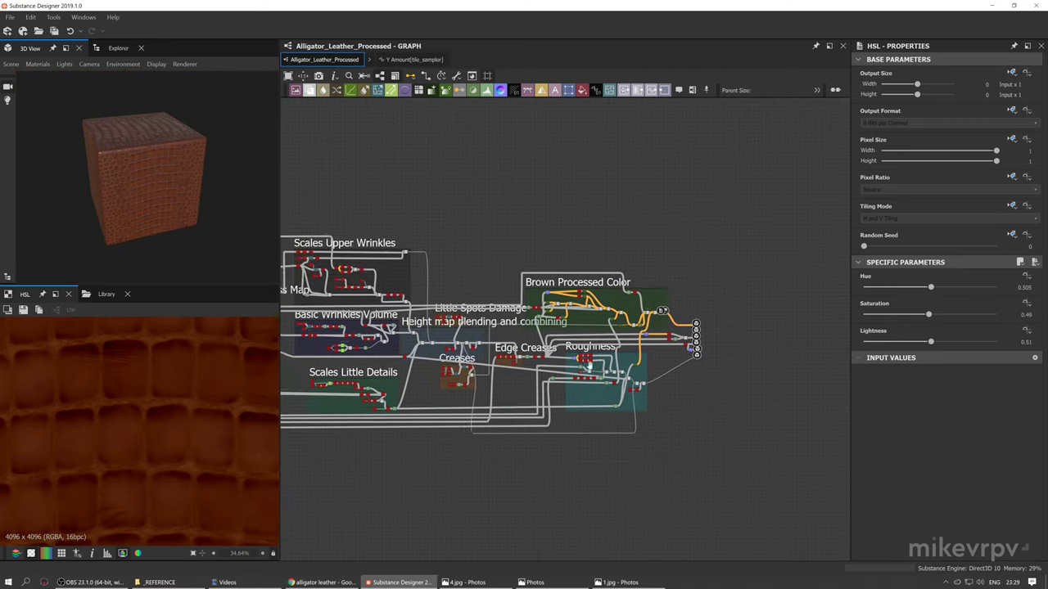
{"action": "middle_click_drag", "start_coordinate": [414, 371], "coordinate": [660, 368]}
{"action": "middle_click_drag", "start_coordinate": [513, 365], "coordinate": [160, 325]}
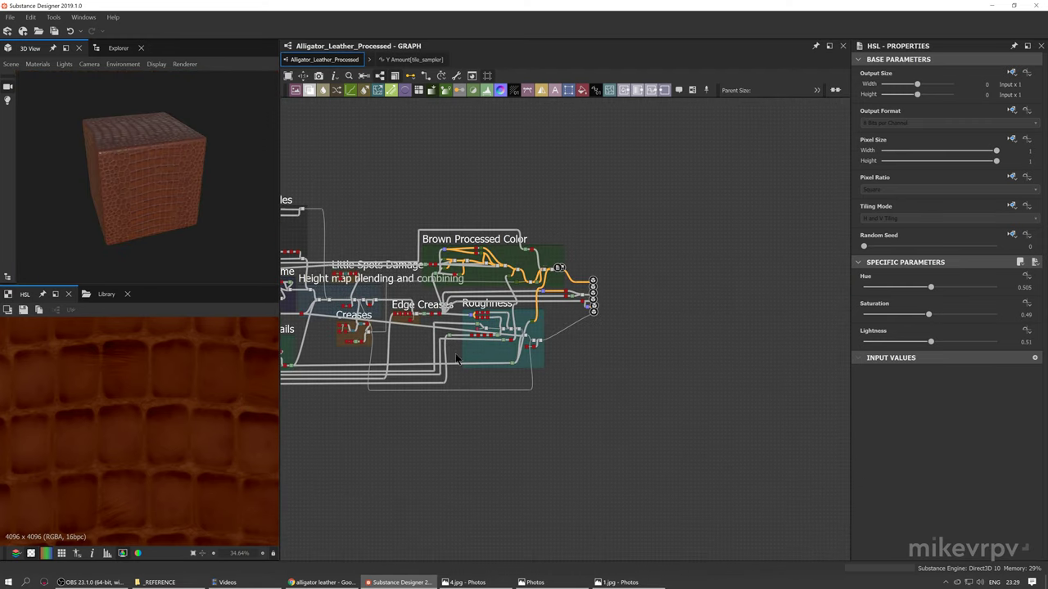
{"action": "scroll", "coordinate": [575, 311], "scroll_direction": "up", "scroll_amount": 6}
{"action": "middle_click_drag", "start_coordinate": [578, 313], "coordinate": [576, 345]}
{"action": "mouse_move", "coordinate": [199, 205]}
{"action": "left_mouse_down"}
{"action": "mouse_move", "coordinate": [177, 187]}
{"action": "mouse_move", "coordinate": [150, 202]}
{"action": "mouse_move", "coordinate": [187, 188]}
{"action": "left_mouse_up"}
{"action": "scroll", "coordinate": [177, 186], "scroll_direction": "up", "scroll_amount": 6}
{"action": "scroll", "coordinate": [151, 197], "scroll_direction": "down", "scroll_amount": 6}
{"action": "middle_click_drag", "start_coordinate": [547, 259], "coordinate": [573, 268]}
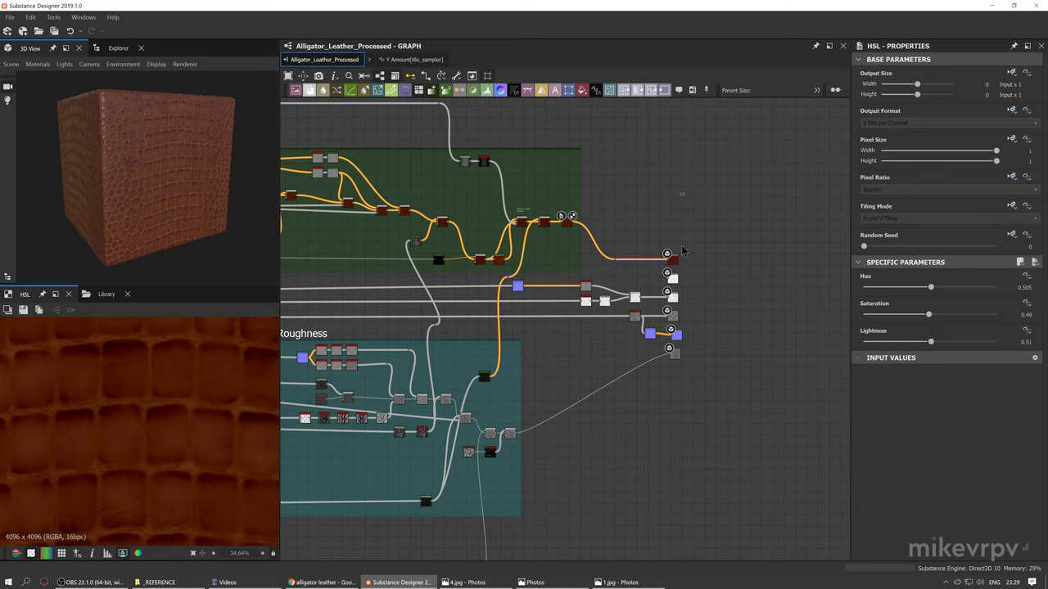
Open the Alligator_Leather_Stylized graph and bring back the 3D preview
{"action": "left_click", "coordinate": [104, 49]}
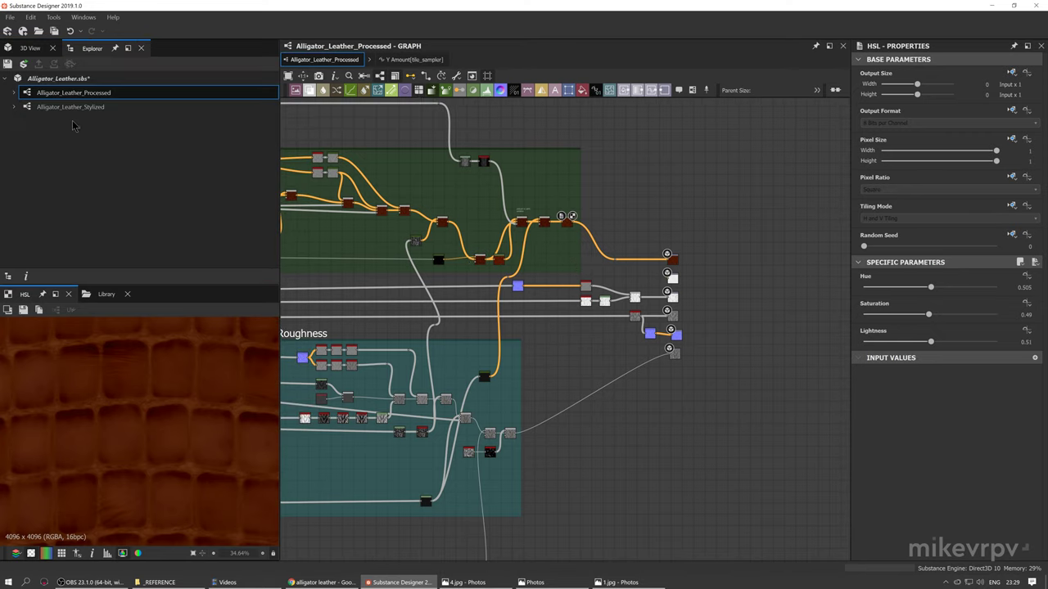
{"action": "left_click", "coordinate": [79, 107]}
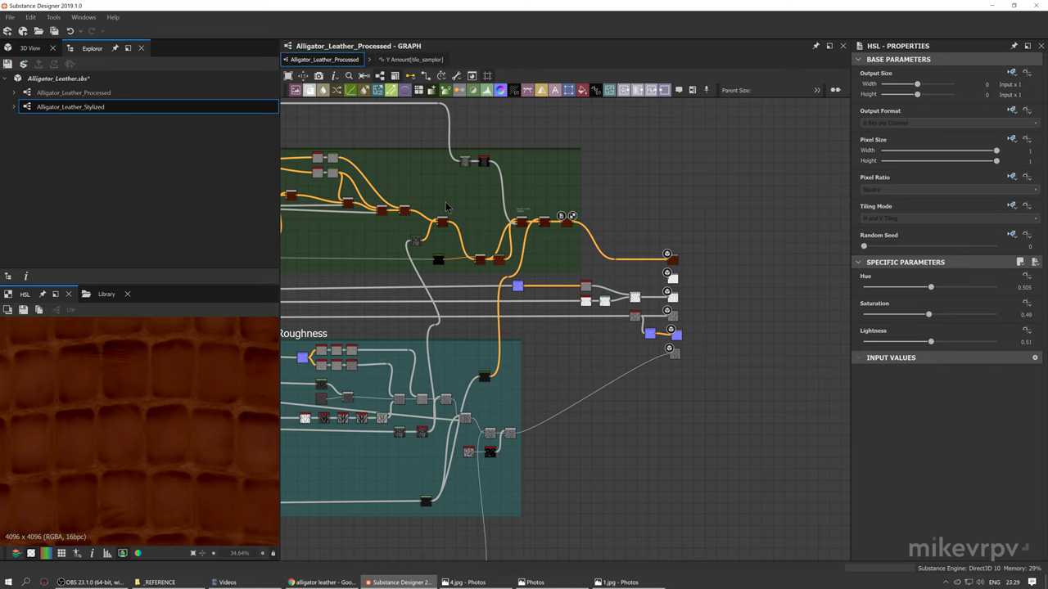
{"action": "left_click", "coordinate": [30, 48]}
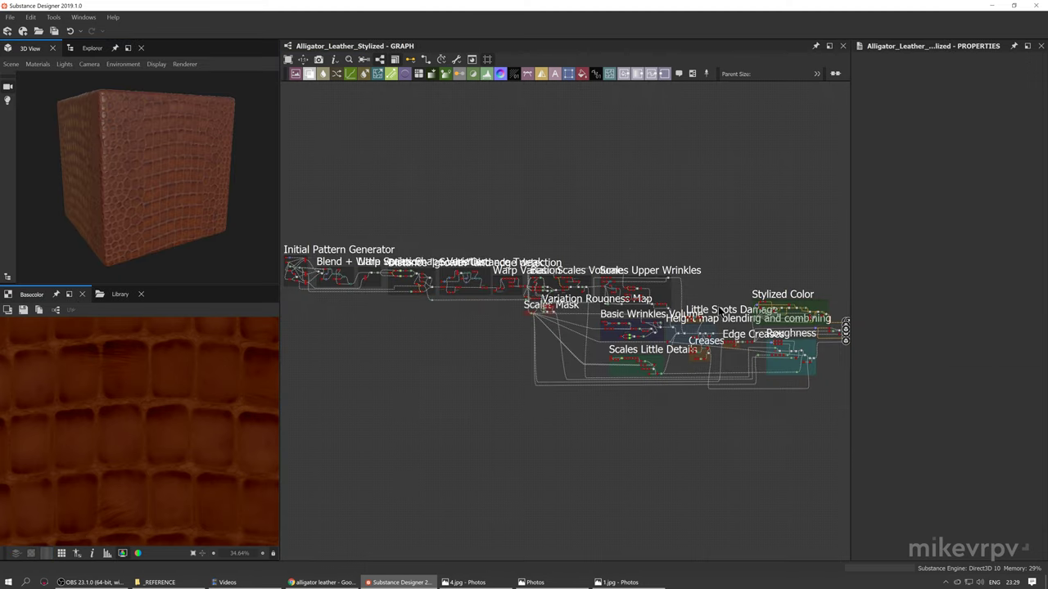
{"action": "middle_click_drag", "start_coordinate": [709, 296], "coordinate": [515, 281]}
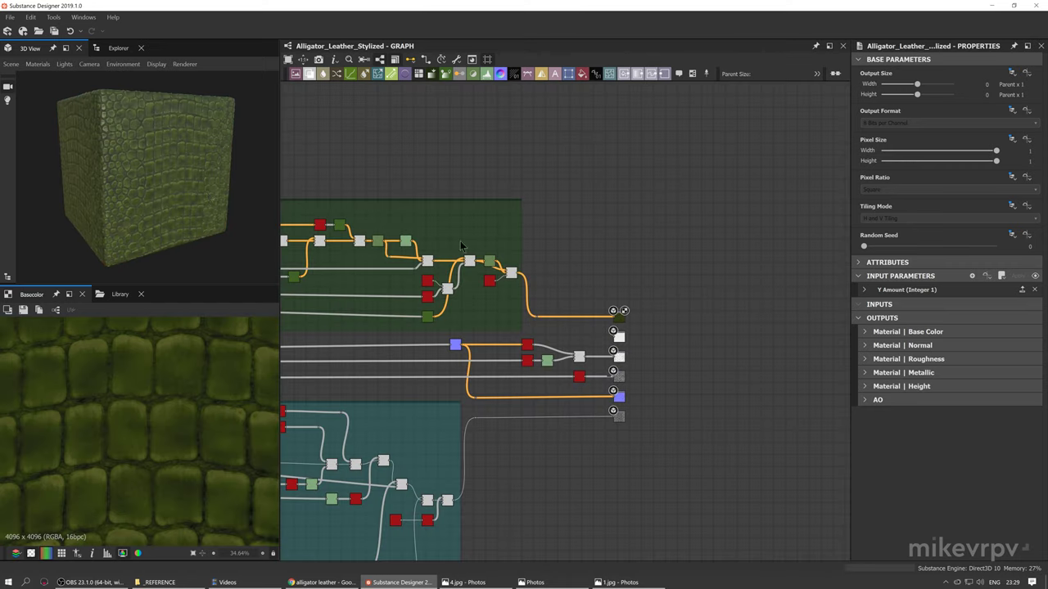
Examine the green stylized leather on the 3D preview and the Stylized Color frame leading to the outputs
{"action": "scroll", "coordinate": [124, 171], "scroll_direction": "up", "scroll_amount": 8}
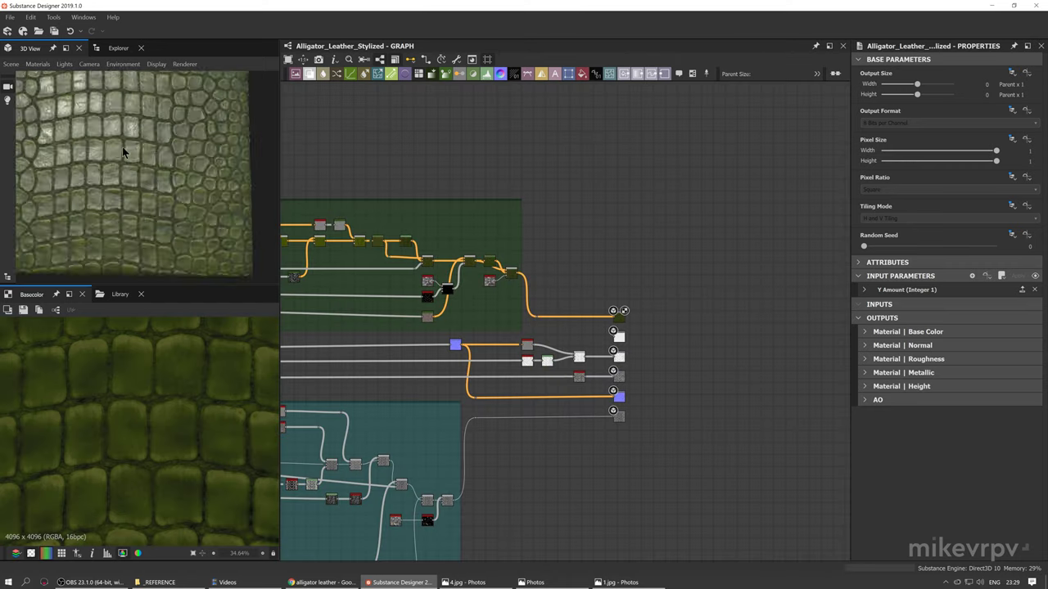
{"action": "scroll", "coordinate": [421, 218], "scroll_direction": "down", "scroll_amount": 5}
{"action": "scroll", "coordinate": [164, 175], "scroll_direction": "down", "scroll_amount": 6}
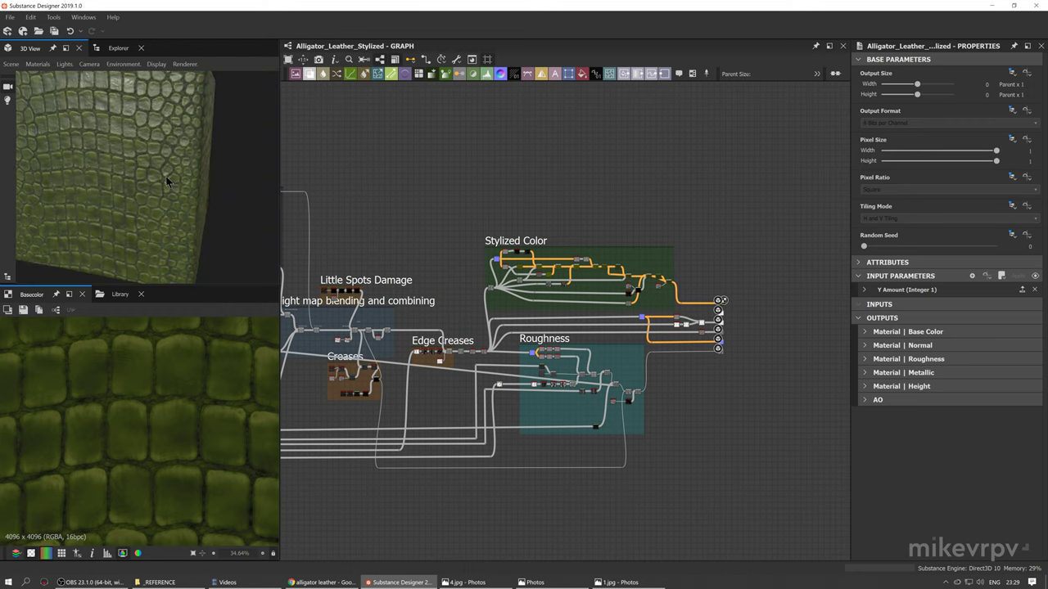
{"action": "scroll", "coordinate": [641, 315], "scroll_direction": "up", "scroll_amount": 6}
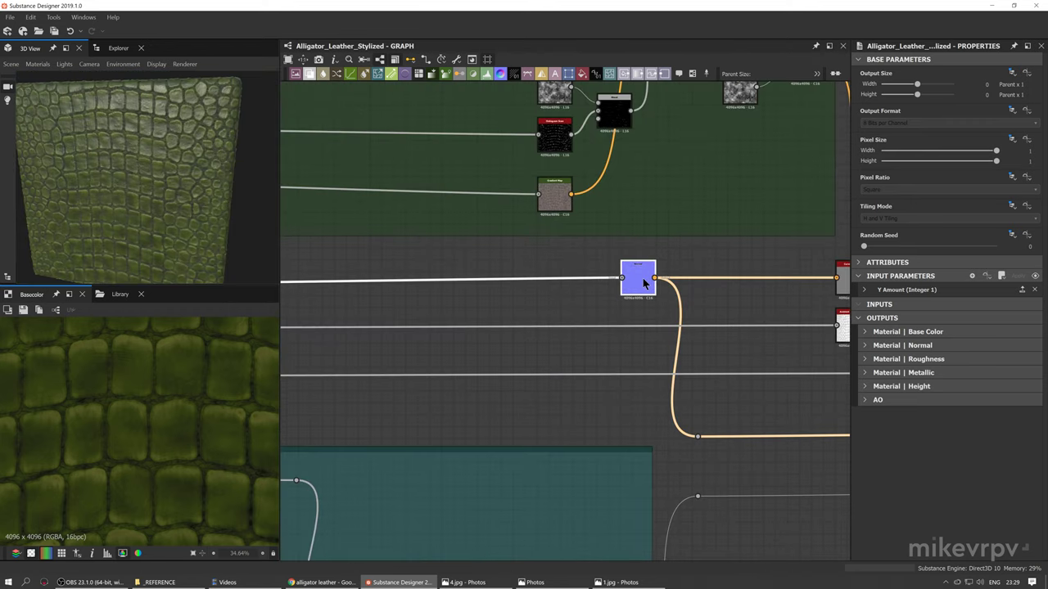
Examine the Normal node's intensity setting and the relief of the green scales up close in 3D
{"action": "double_click", "coordinate": [638, 278]}
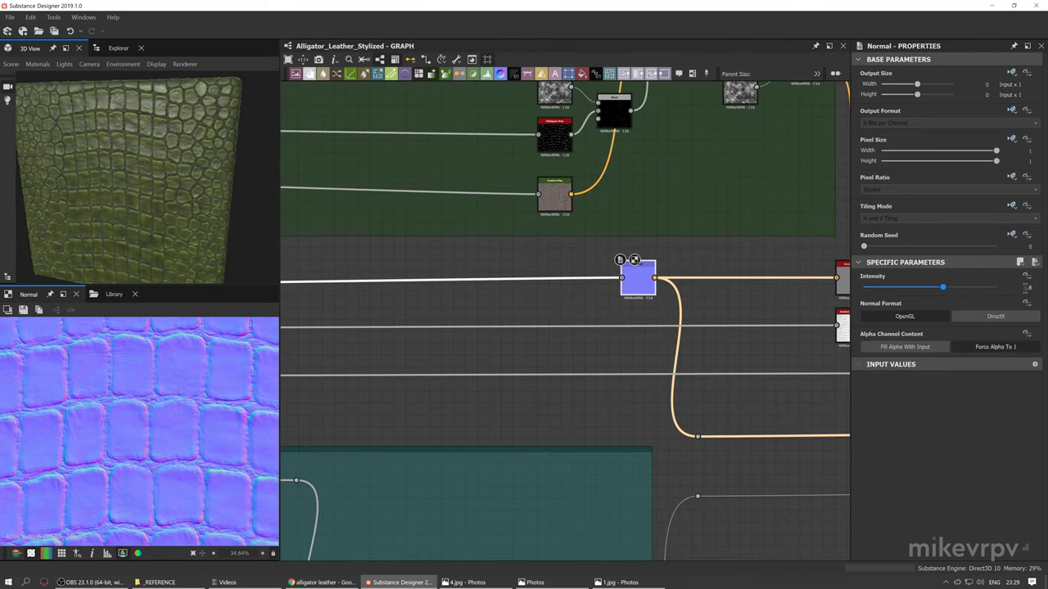
{"action": "scroll", "coordinate": [140, 187], "scroll_direction": "down", "scroll_amount": 2}
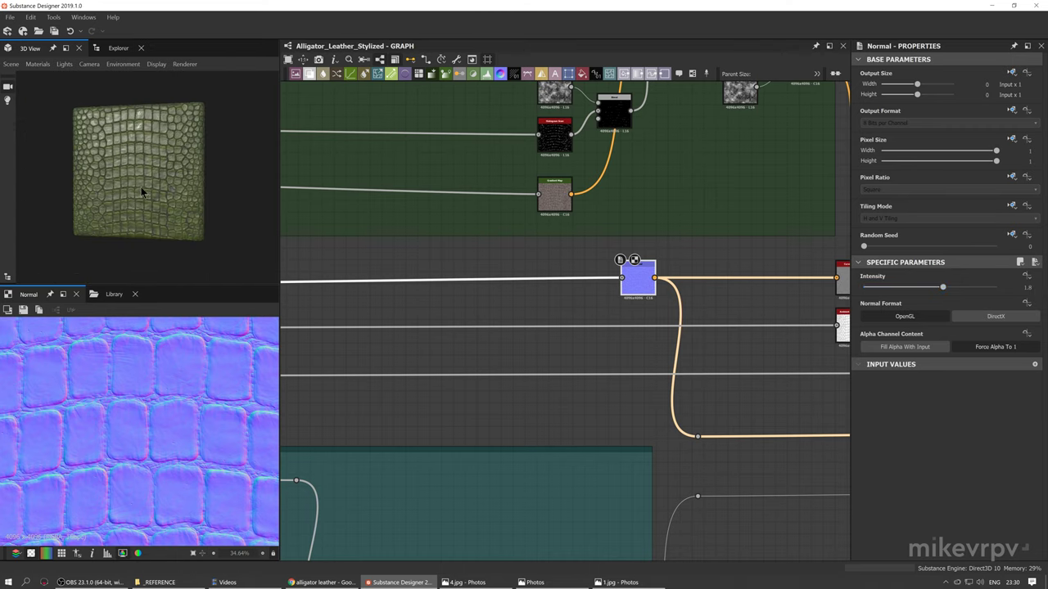
{"action": "scroll", "coordinate": [127, 194], "scroll_direction": "up", "scroll_amount": 8}
{"action": "scroll", "coordinate": [125, 194], "scroll_direction": "up", "scroll_amount": 6}
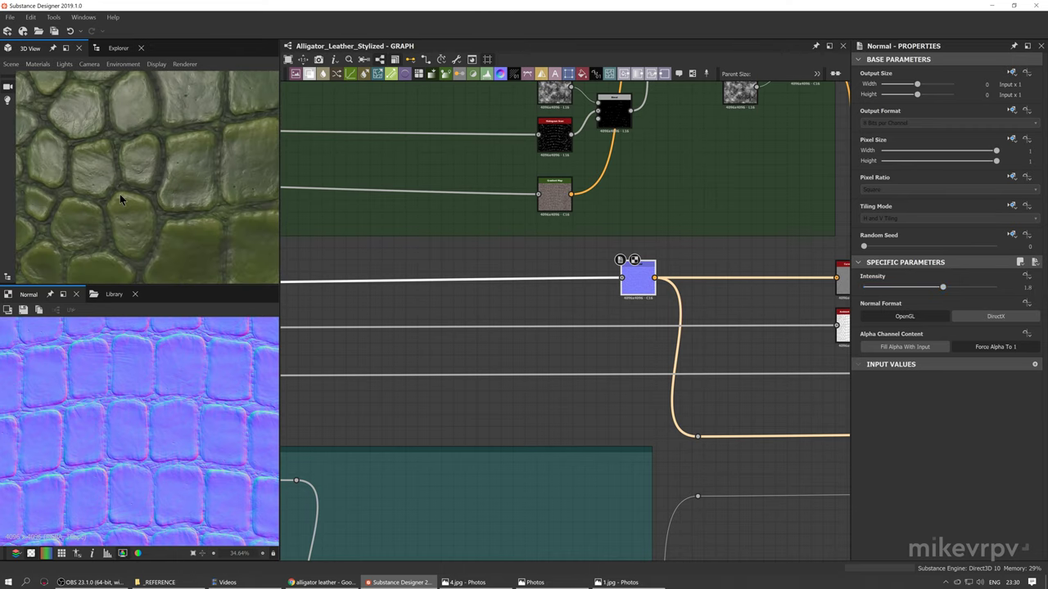
Examine the green base Gradient Map in the Stylized Color frame, including its gradient and preview
{"action": "scroll", "coordinate": [388, 293], "scroll_direction": "down", "scroll_amount": 3}
{"action": "middle_click_drag", "start_coordinate": [393, 296], "coordinate": [705, 385]}
{"action": "scroll", "coordinate": [427, 299], "scroll_direction": "up", "scroll_amount": 5}
{"action": "double_click", "coordinate": [618, 239]}
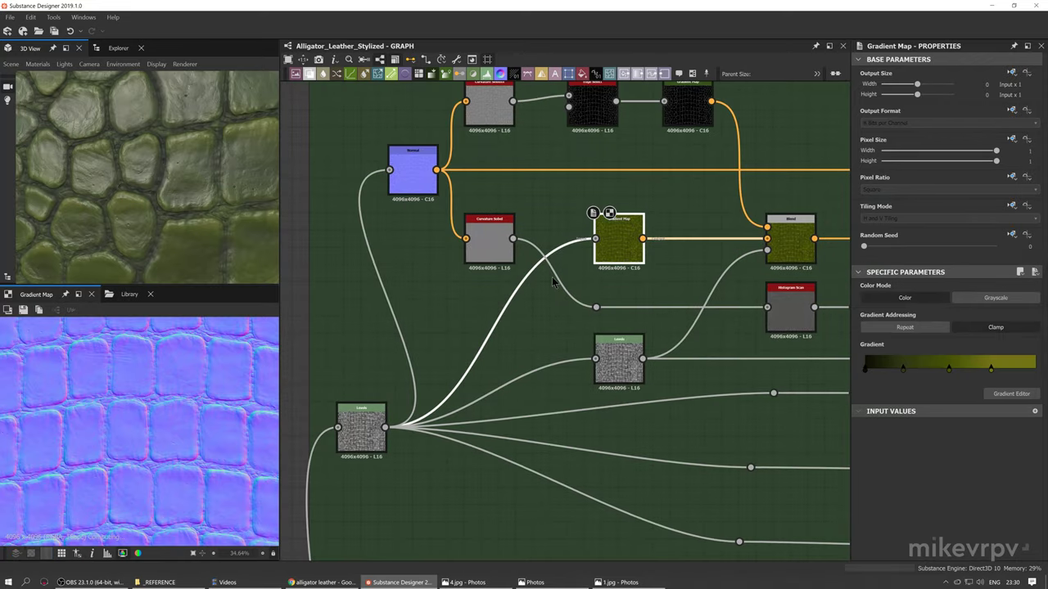
{"action": "scroll", "coordinate": [145, 419], "scroll_direction": "up", "scroll_amount": 5}
{"action": "scroll", "coordinate": [534, 339], "scroll_direction": "down", "scroll_amount": 3}
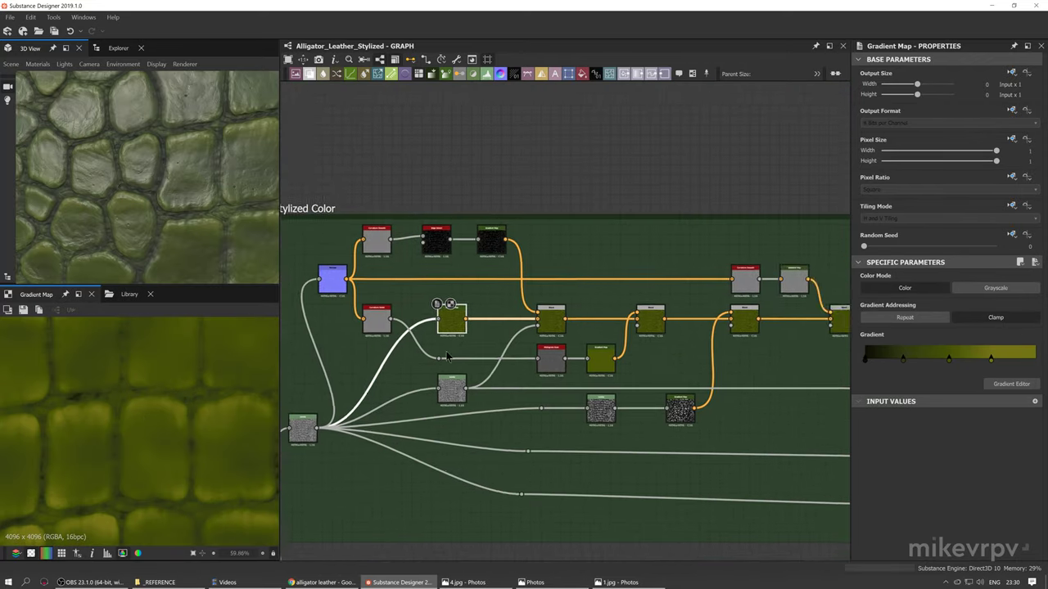
{"action": "scroll", "coordinate": [534, 339], "scroll_direction": "up", "scroll_amount": 7}
{"action": "scroll", "coordinate": [477, 305], "scroll_direction": "down", "scroll_amount": 2}
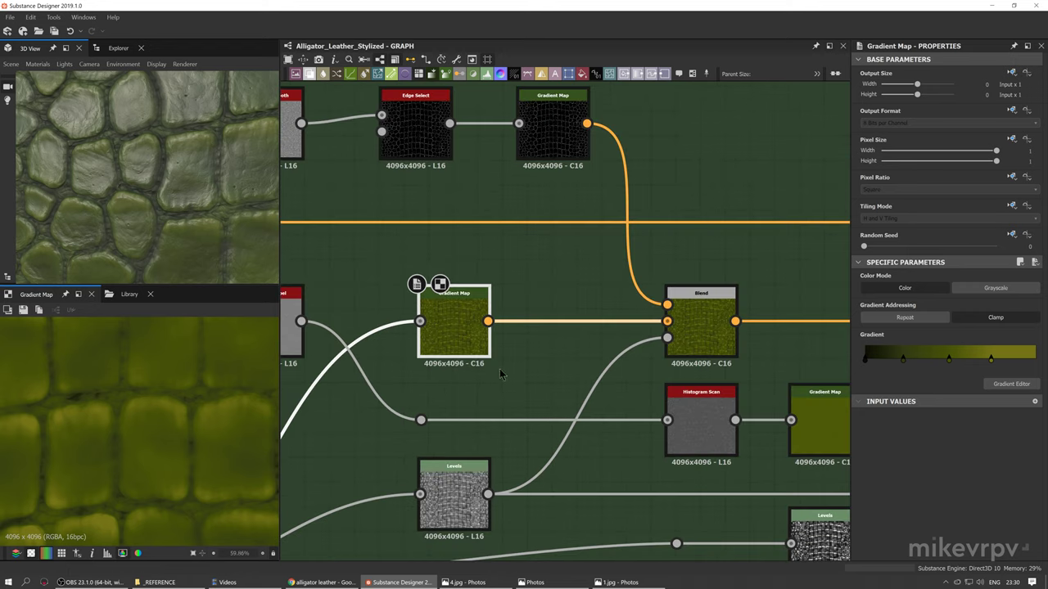
{"action": "scroll", "coordinate": [110, 432], "scroll_direction": "down", "scroll_amount": 3}
Preview the first two Blend nodes after the green Gradient Map and follow the chain through the rest of Stylized Color
{"action": "double_click", "coordinate": [696, 327]}
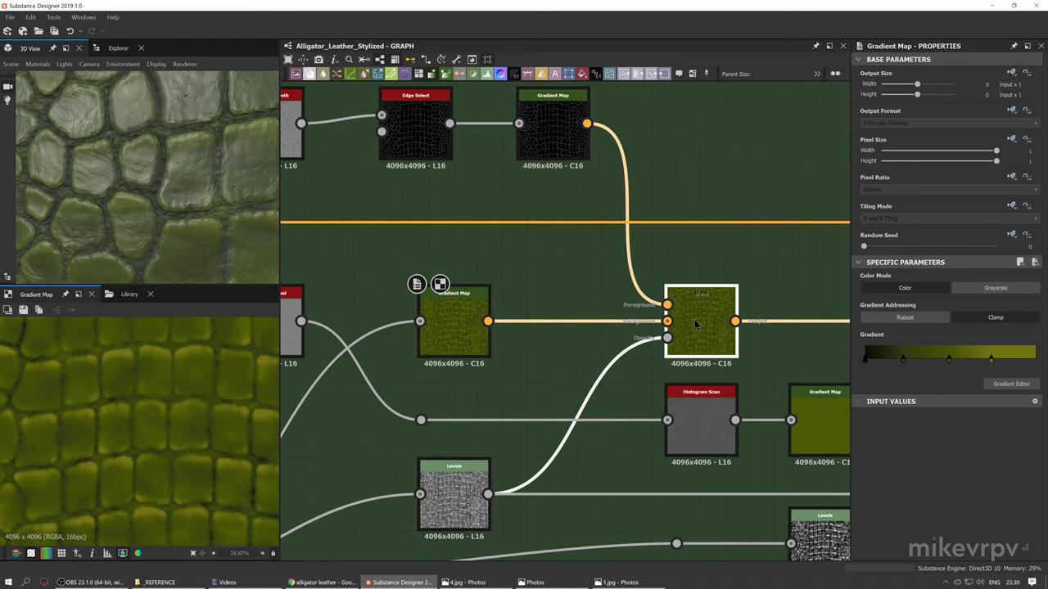
{"action": "middle_click_drag", "start_coordinate": [847, 363], "coordinate": [486, 313]}
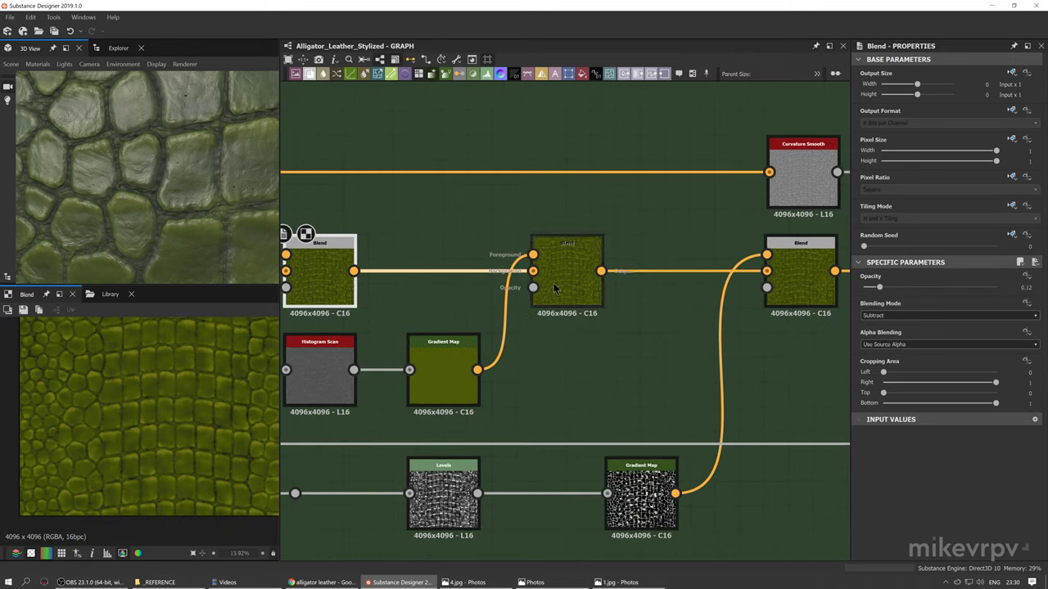
{"action": "double_click", "coordinate": [555, 286]}
{"action": "scroll", "coordinate": [114, 433], "scroll_direction": "up", "scroll_amount": 5}
{"action": "middle_click_drag", "start_coordinate": [423, 348], "coordinate": [310, 301]}
{"action": "scroll", "coordinate": [311, 301], "scroll_direction": "down", "scroll_amount": 2}
{"action": "middle_click_drag", "start_coordinate": [617, 347], "coordinate": [314, 357]}
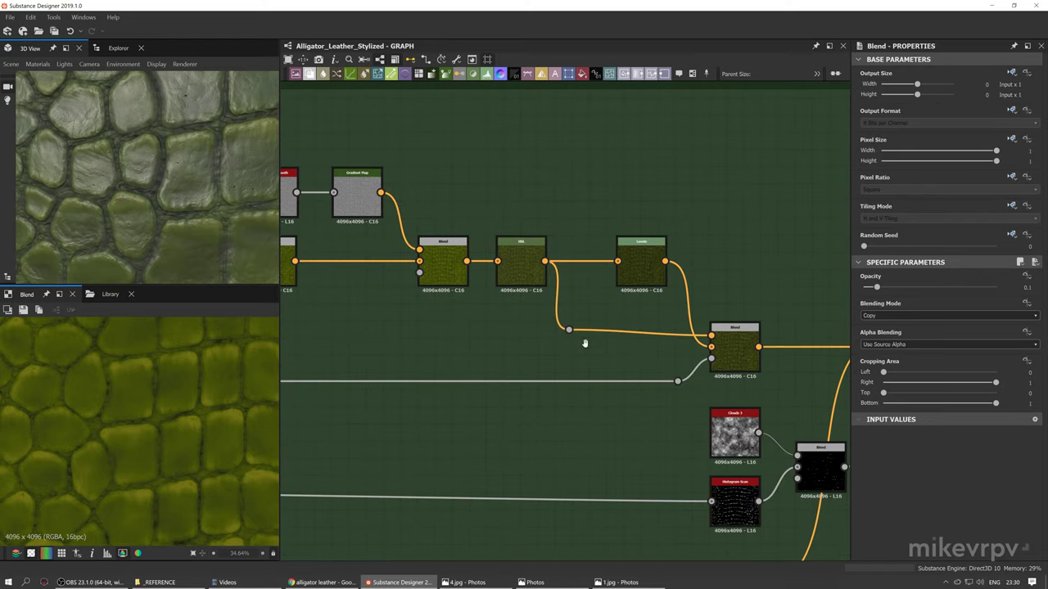
{"action": "middle_click_drag", "start_coordinate": [777, 422], "coordinate": [213, 334]}
Examine the final Stylized Color Blend masked by Clouds 3, comparing its scale detail up close and from afar
{"action": "double_click", "coordinate": [526, 322]}
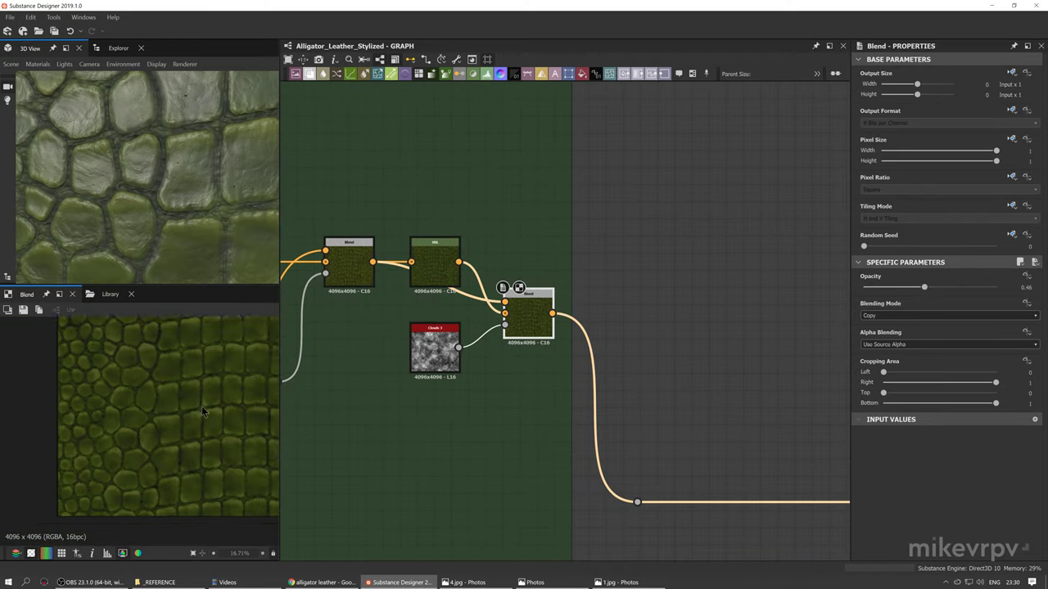
{"action": "scroll", "coordinate": [202, 406], "scroll_direction": "up", "scroll_amount": 6}
{"action": "scroll", "coordinate": [144, 395], "scroll_direction": "up", "scroll_amount": 3}
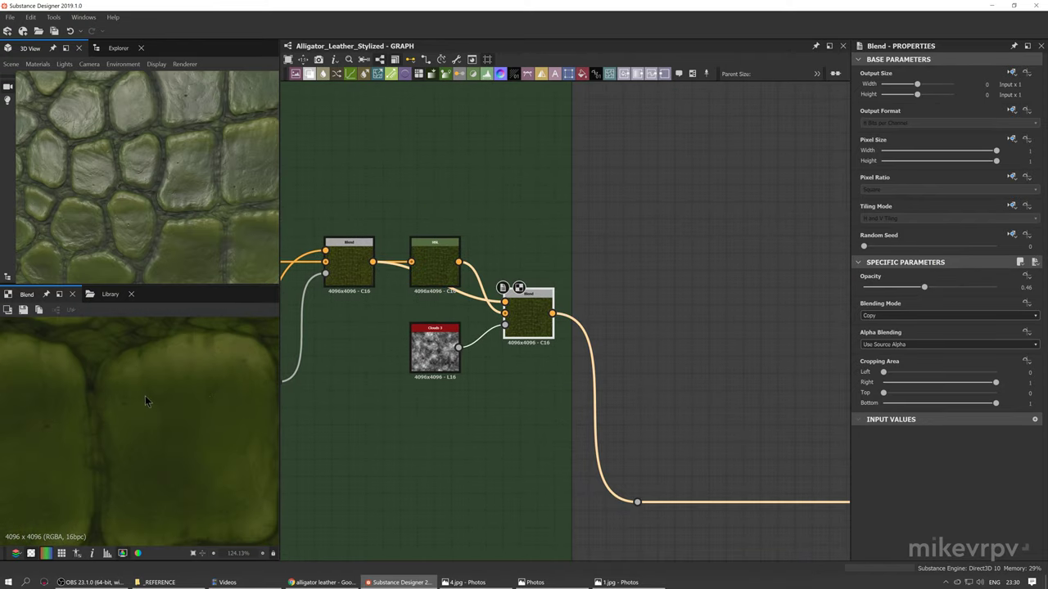
{"action": "scroll", "coordinate": [197, 447], "scroll_direction": "down", "scroll_amount": 7}
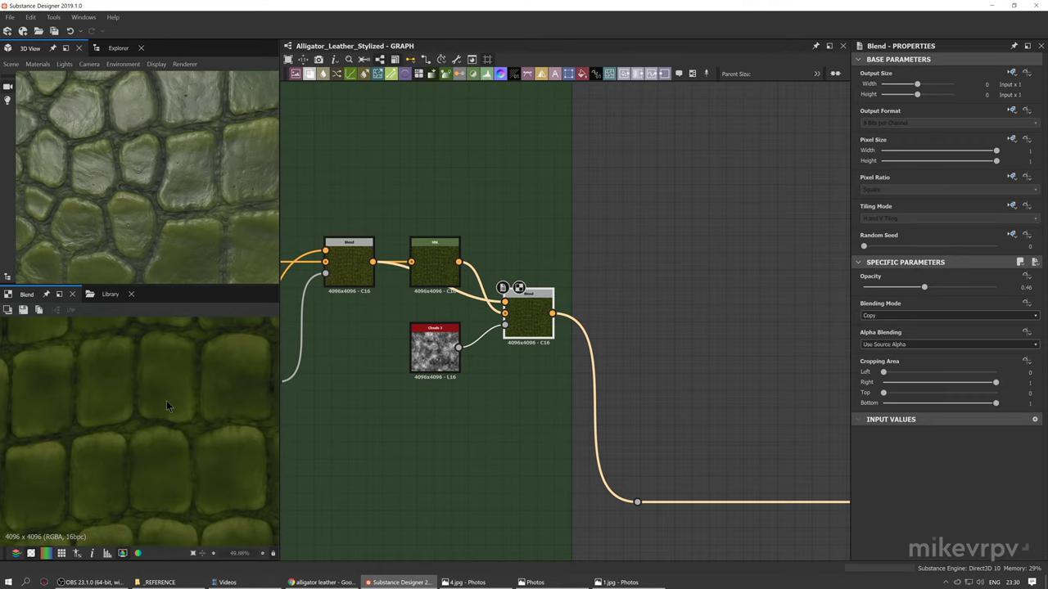
{"action": "scroll", "coordinate": [166, 400], "scroll_direction": "down", "scroll_amount": 4}
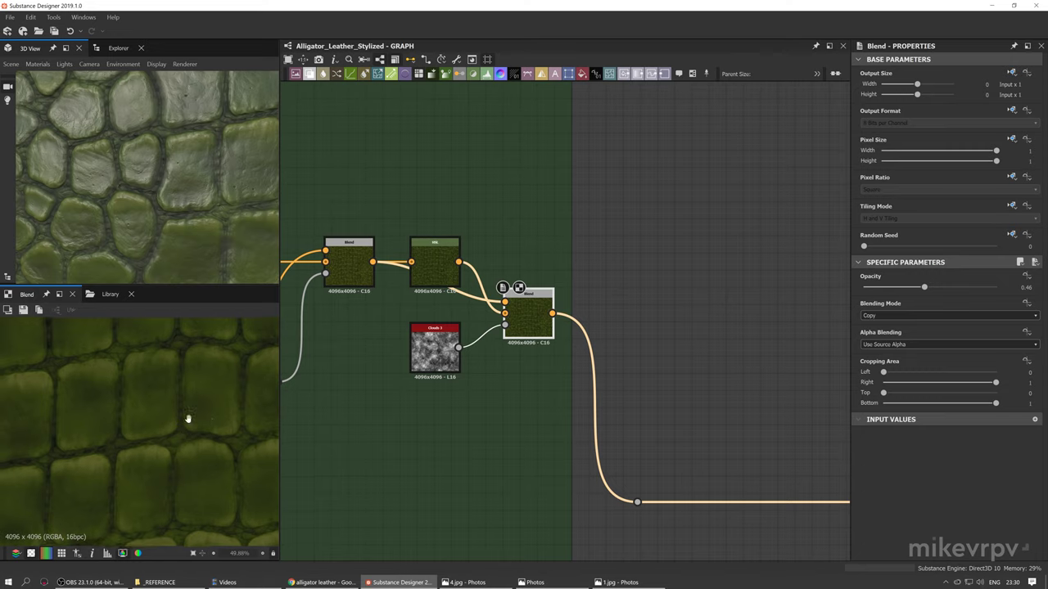
{"action": "scroll", "coordinate": [167, 398], "scroll_direction": "up", "scroll_amount": 7}
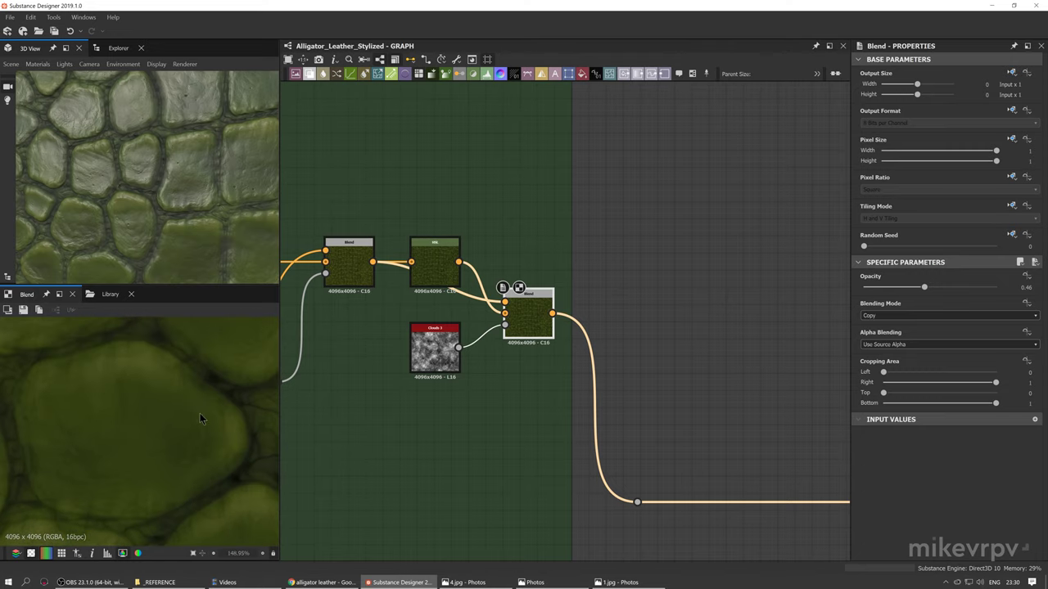
{"action": "scroll", "coordinate": [180, 402], "scroll_direction": "down", "scroll_amount": 10}
{"action": "scroll", "coordinate": [162, 197], "scroll_direction": "down", "scroll_amount": 5}
Check the green leather in 3D, then review the package's graph list and the end of the Stylized Color chain
{"action": "left_click_drag", "start_coordinate": [170, 208], "coordinate": [229, 250]}
{"action": "scroll", "coordinate": [167, 240], "scroll_direction": "up", "scroll_amount": 4}
{"action": "scroll", "coordinate": [165, 234], "scroll_direction": "down", "scroll_amount": 3}
{"action": "left_click", "coordinate": [119, 48]}
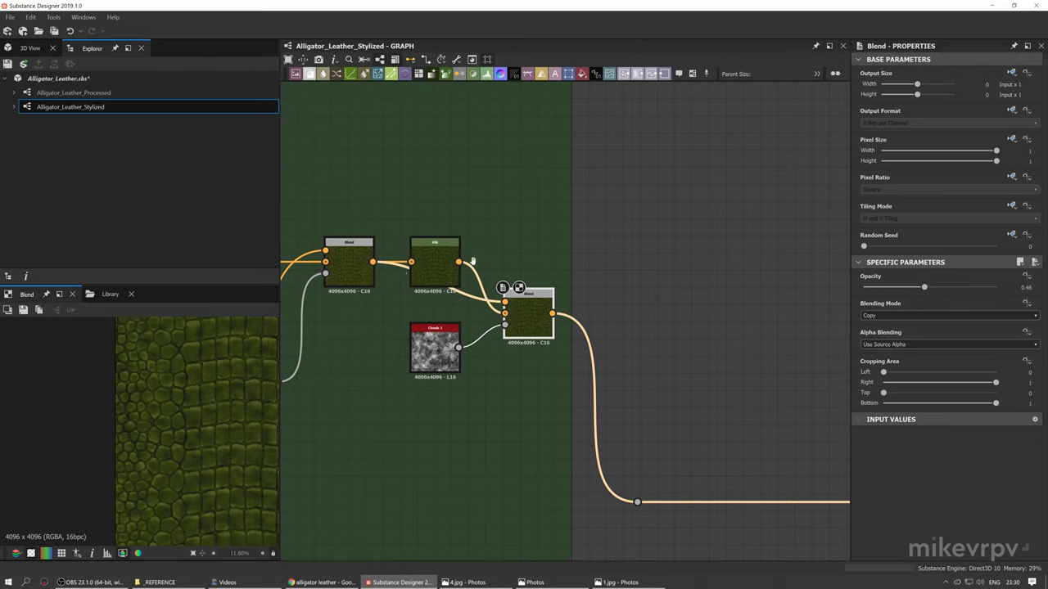
{"action": "scroll", "coordinate": [586, 293], "scroll_direction": "down", "scroll_amount": 2}
{"action": "scroll", "coordinate": [586, 290], "scroll_direction": "down", "scroll_amount": 5}
{"action": "middle_click_drag", "start_coordinate": [629, 396], "coordinate": [666, 395]}
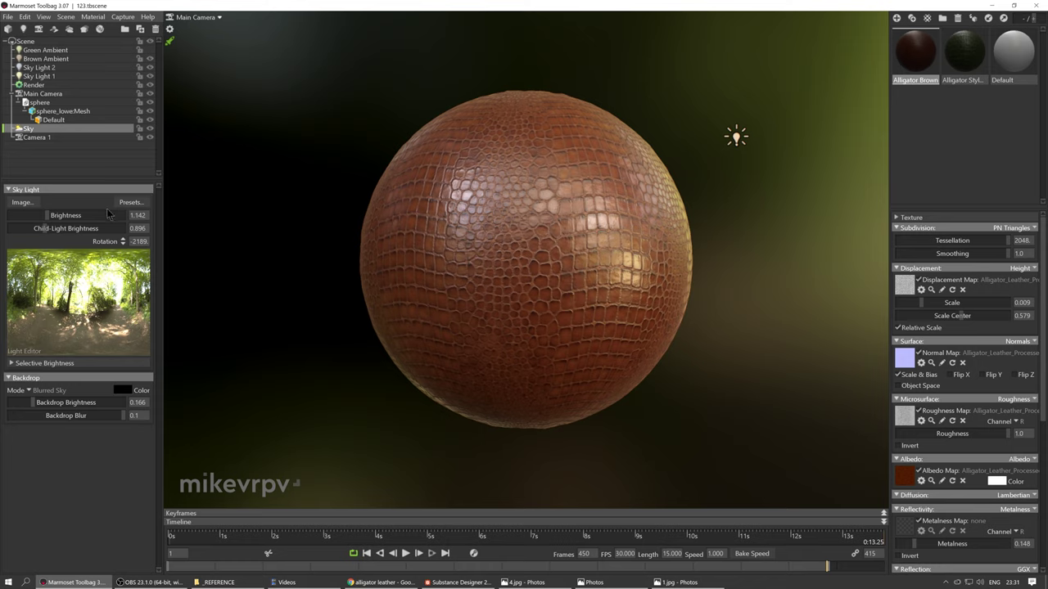
Examine the Sky Light 2, sphere mesh and Sky Light 1 settings of the Marmoset Toolbag scene
{"action": "left_click", "coordinate": [72, 67]}
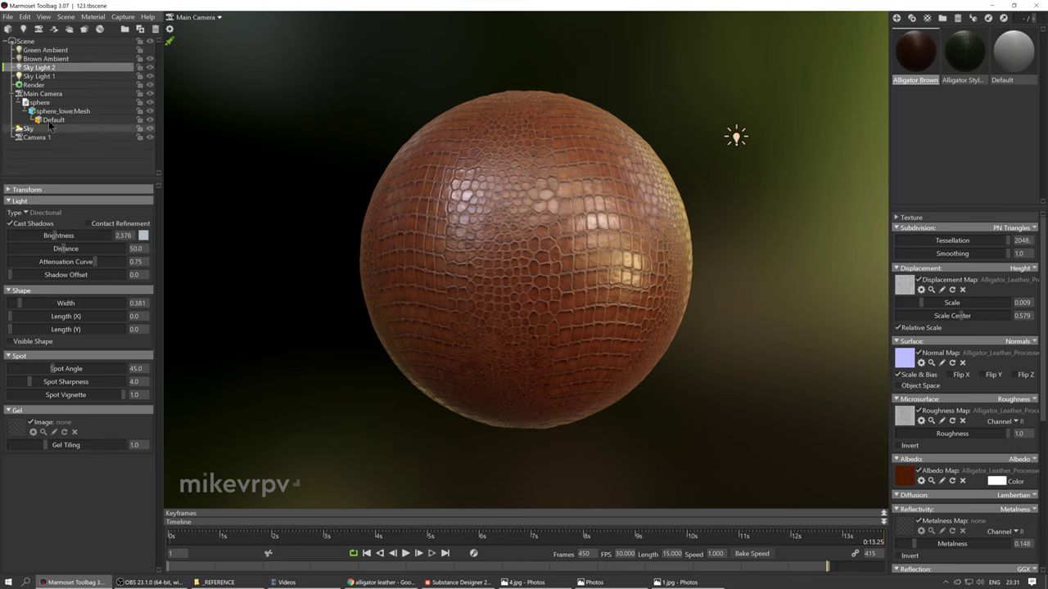
{"action": "left_click", "coordinate": [142, 75]}
{"action": "left_click", "coordinate": [65, 111]}
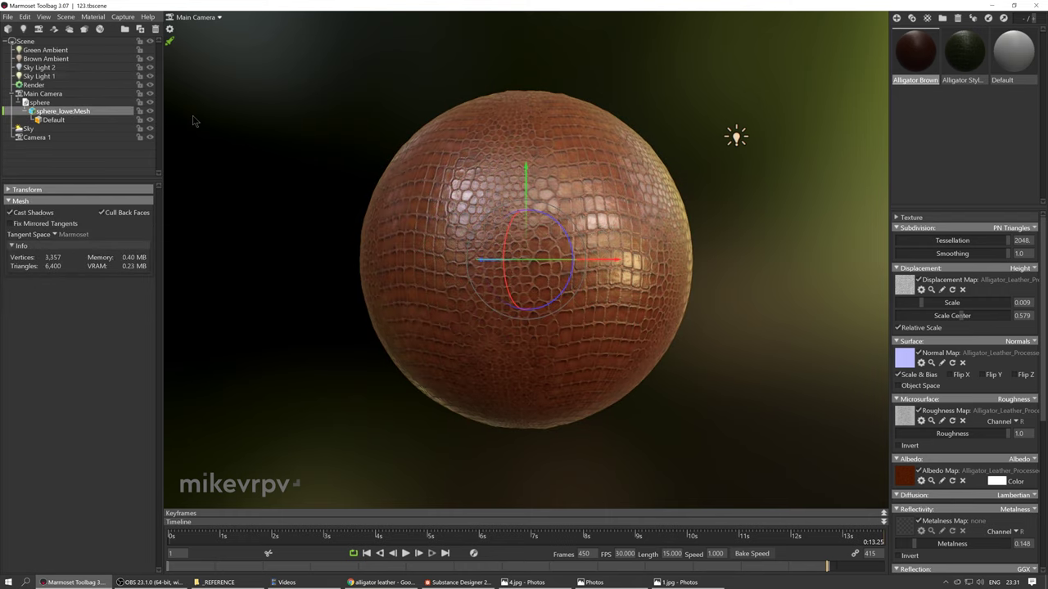
{"action": "left_click", "coordinate": [72, 76]}
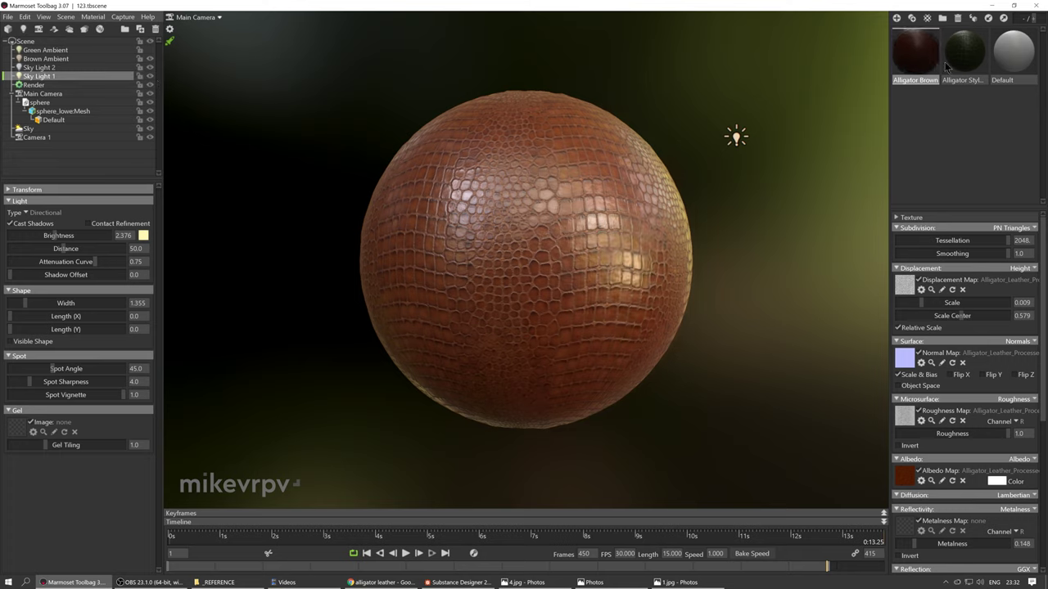
{"action": "left_click", "coordinate": [919, 106]}
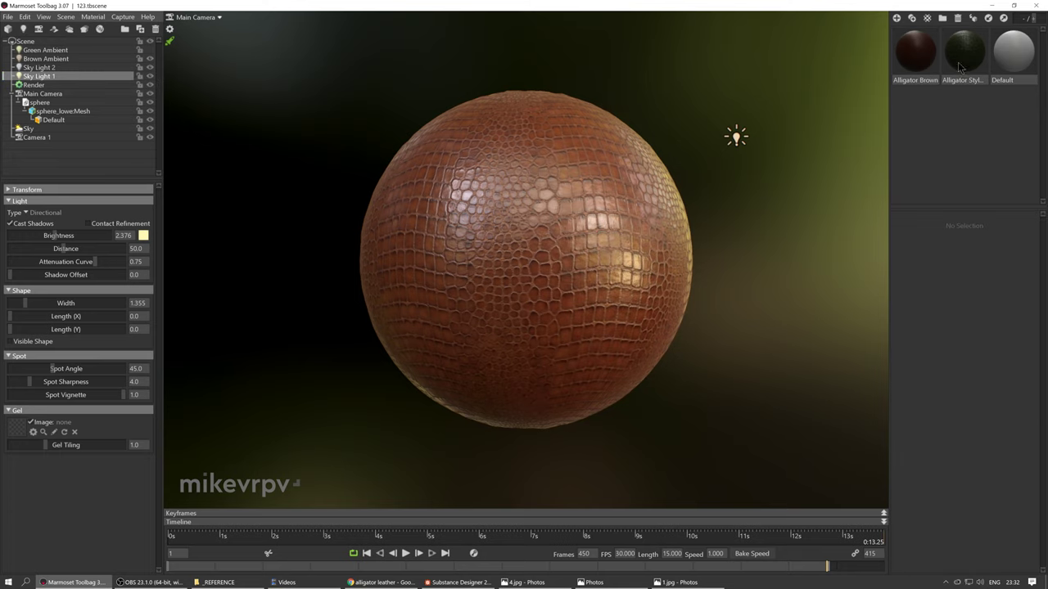
{"action": "left_click", "coordinate": [926, 17]}
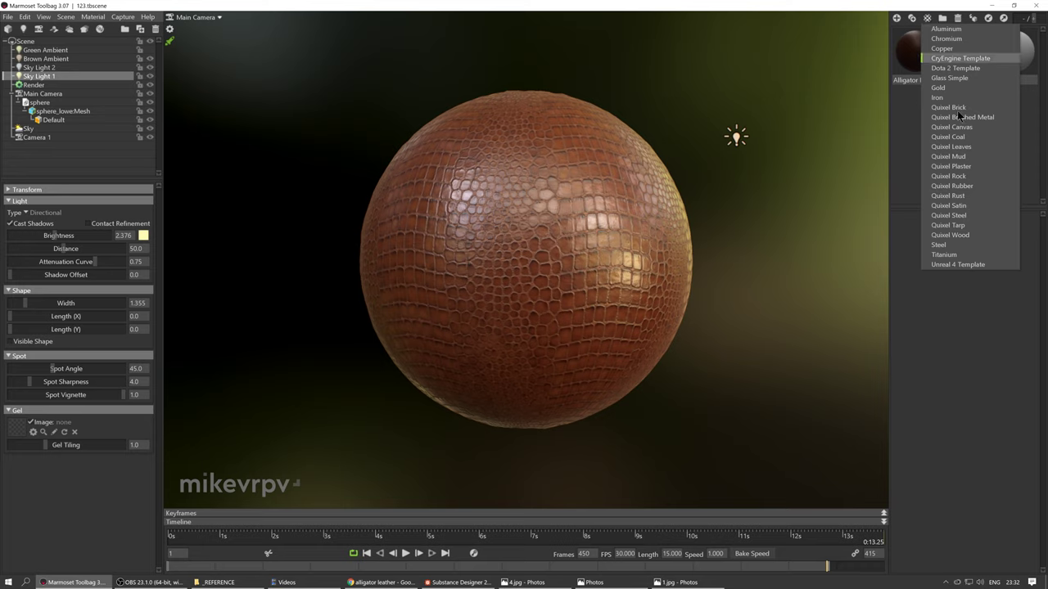
{"action": "left_click", "coordinate": [904, 119]}
Examine the Alligator Brown material's texture maps and its metalness, reflection and secondary reflection settings
{"action": "left_click", "coordinate": [915, 50]}
{"action": "scroll", "coordinate": [915, 321], "scroll_direction": "down", "scroll_amount": 2}
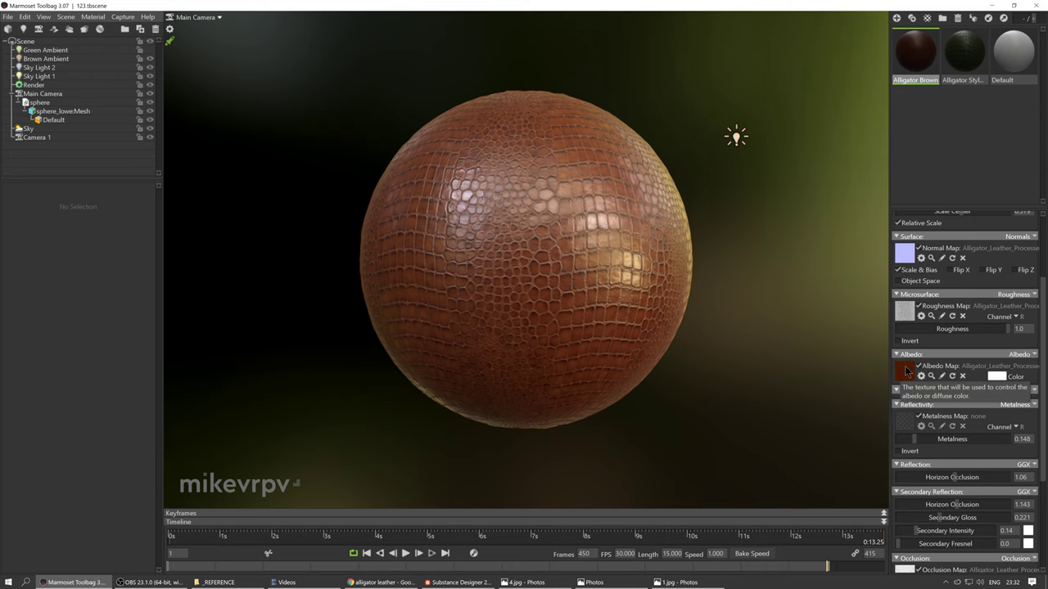
{"action": "scroll", "coordinate": [902, 301], "scroll_direction": "up", "scroll_amount": 2}
Try the green alligator material on the sphere and reapply Alligator Brown
{"action": "left_click_drag", "start_coordinate": [962, 75], "coordinate": [657, 273]}
{"action": "left_click_drag", "start_coordinate": [915, 50], "coordinate": [561, 227]}
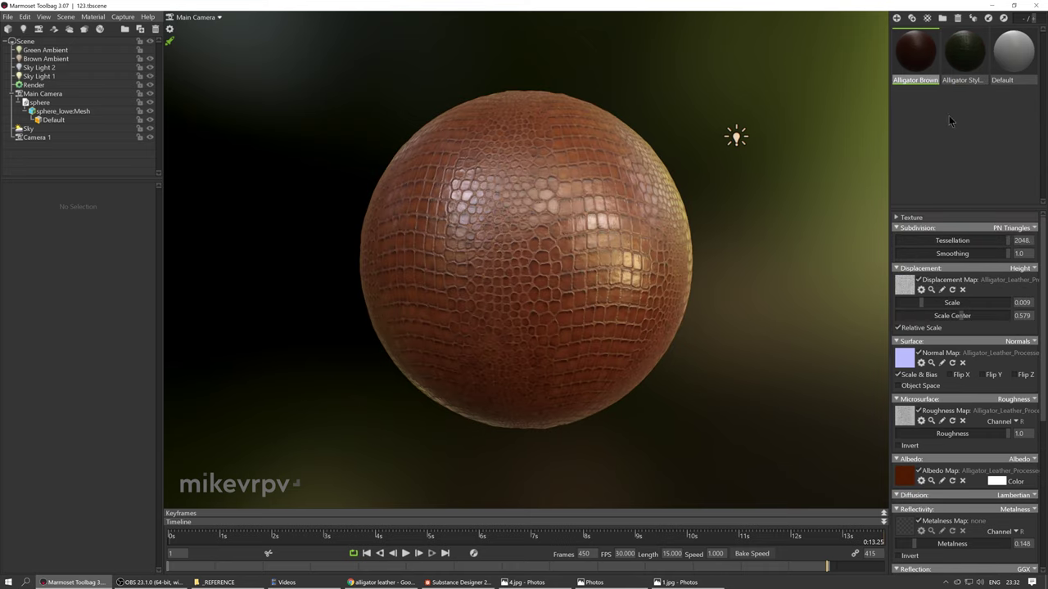
Set the Alligator Brown material's texture tiling to 1
{"action": "left_click", "coordinate": [171, 43]}
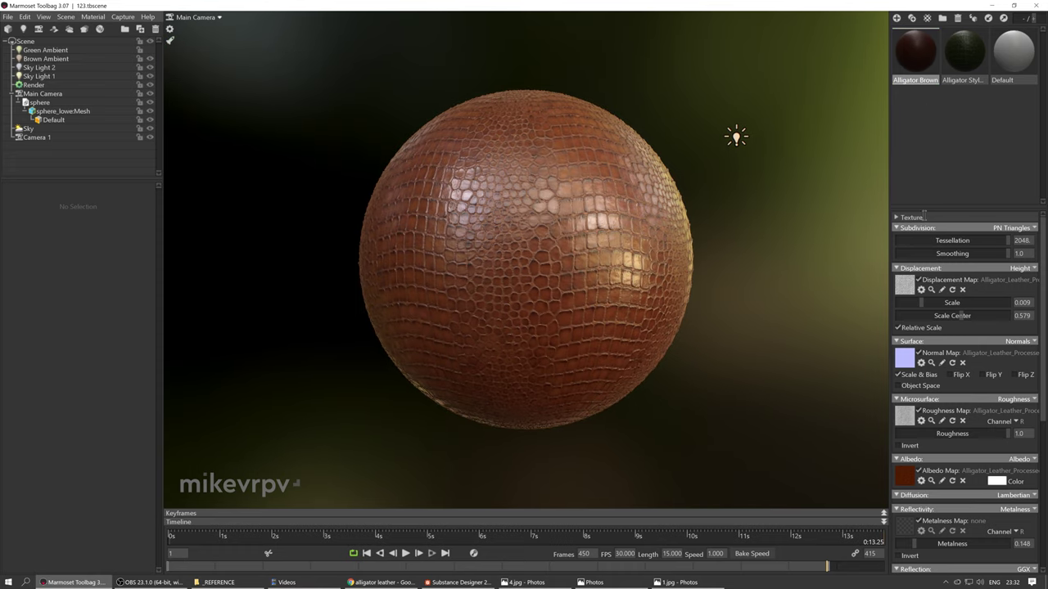
{"action": "left_click", "coordinate": [908, 217]}
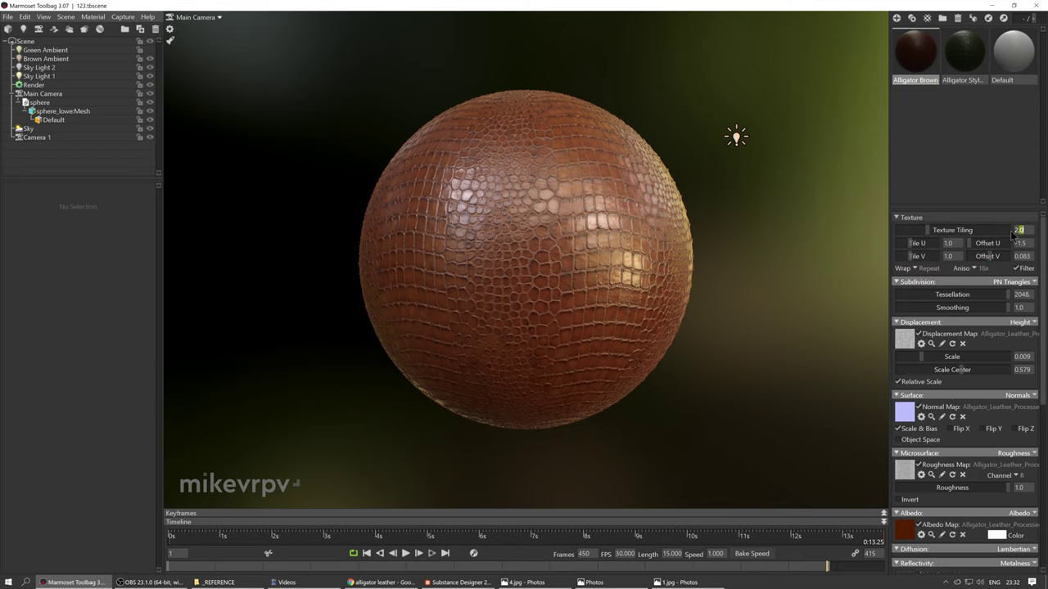
{"action": "type", "text": "1"}
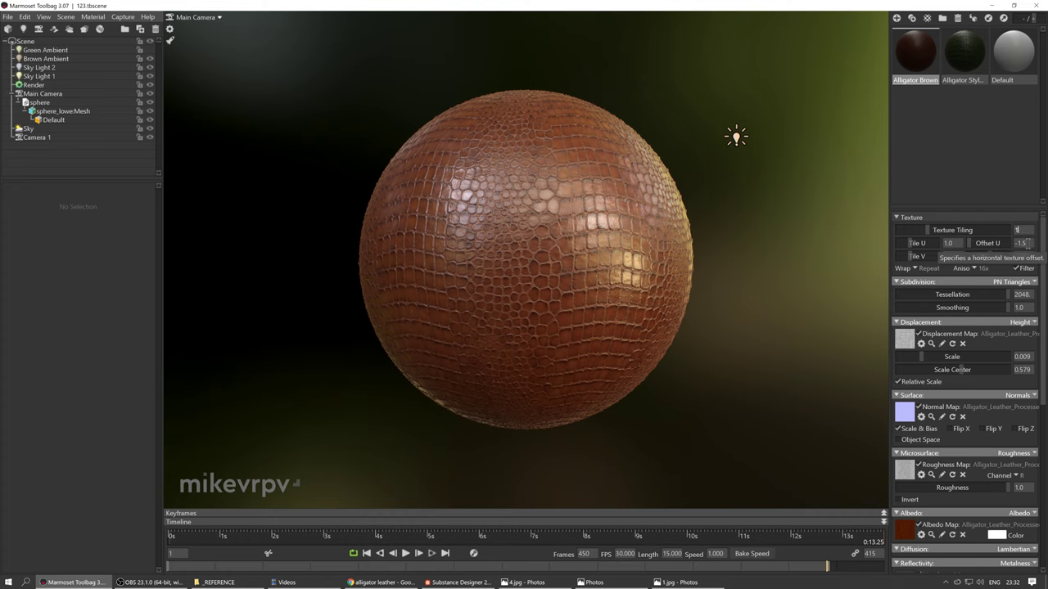
{"action": "key", "text": "Return"}
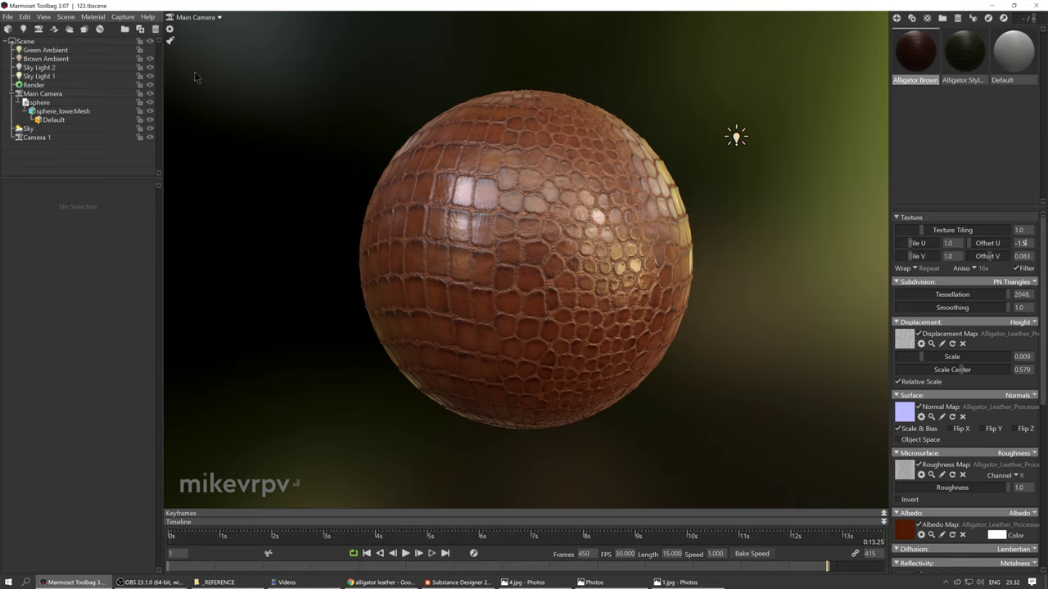
Scrub and play the texture offset animation to inspect the brown leather around the sphere
{"action": "left_click", "coordinate": [170, 40]}
{"action": "left_click_drag", "start_coordinate": [273, 539], "coordinate": [35, 498]}
{"action": "left_click", "coordinate": [405, 554]}
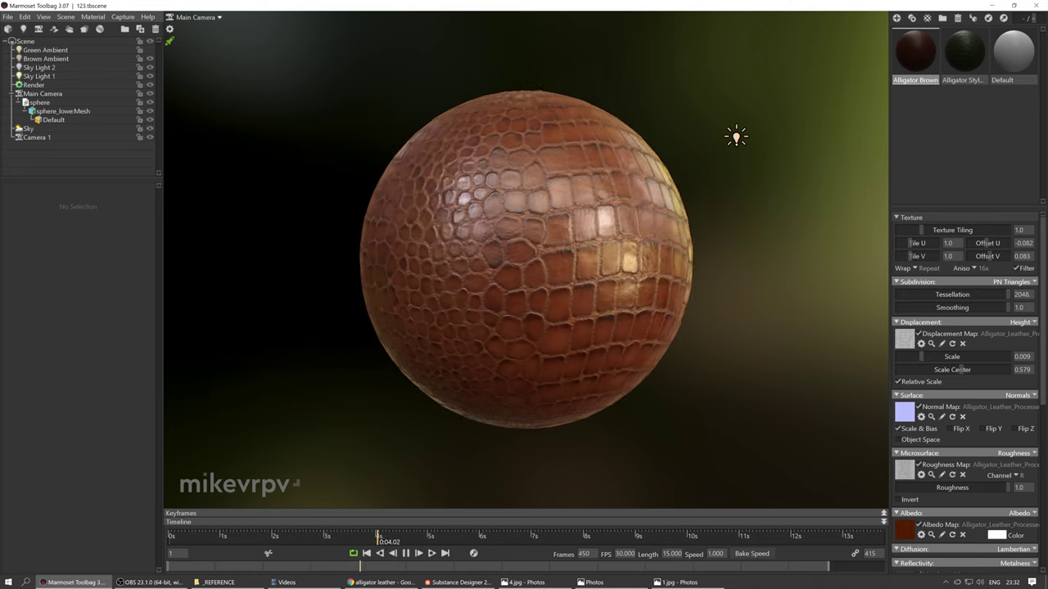
{"action": "left_click", "coordinate": [405, 553]}
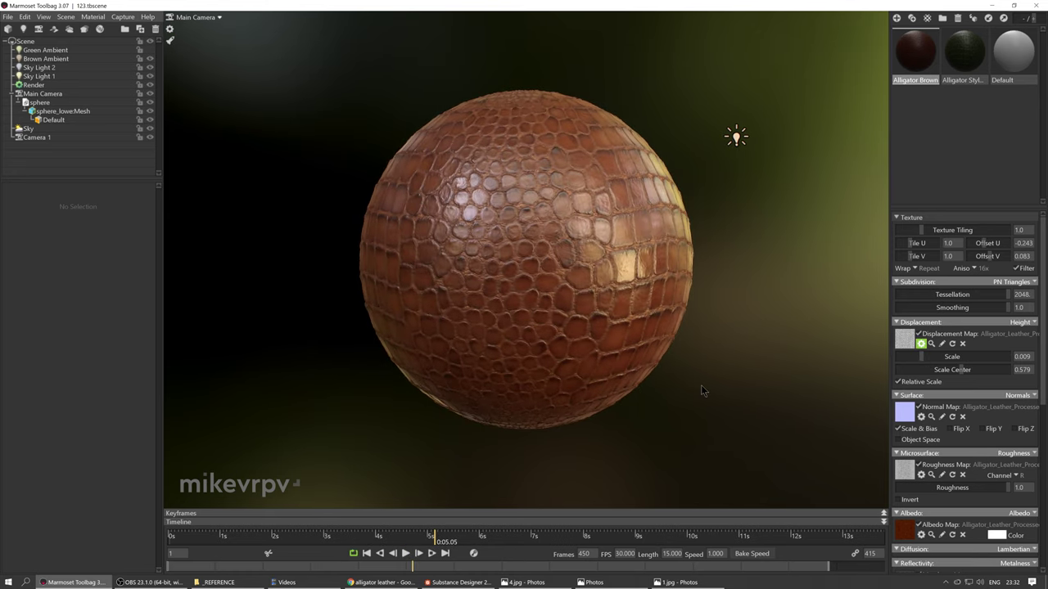
Turn off Alligator Brown's displacement map and scrub through the animation to judge the leather surface without it
{"action": "left_click", "coordinate": [919, 338]}
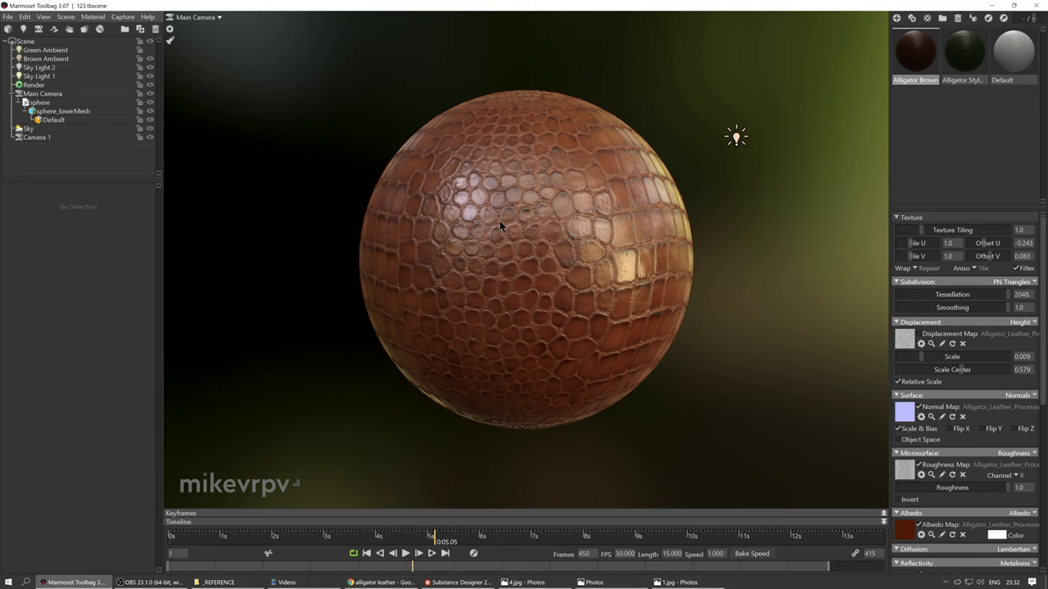
{"action": "left_click", "coordinate": [921, 337]}
{"action": "left_click_drag", "start_coordinate": [388, 532], "coordinate": [521, 561]}
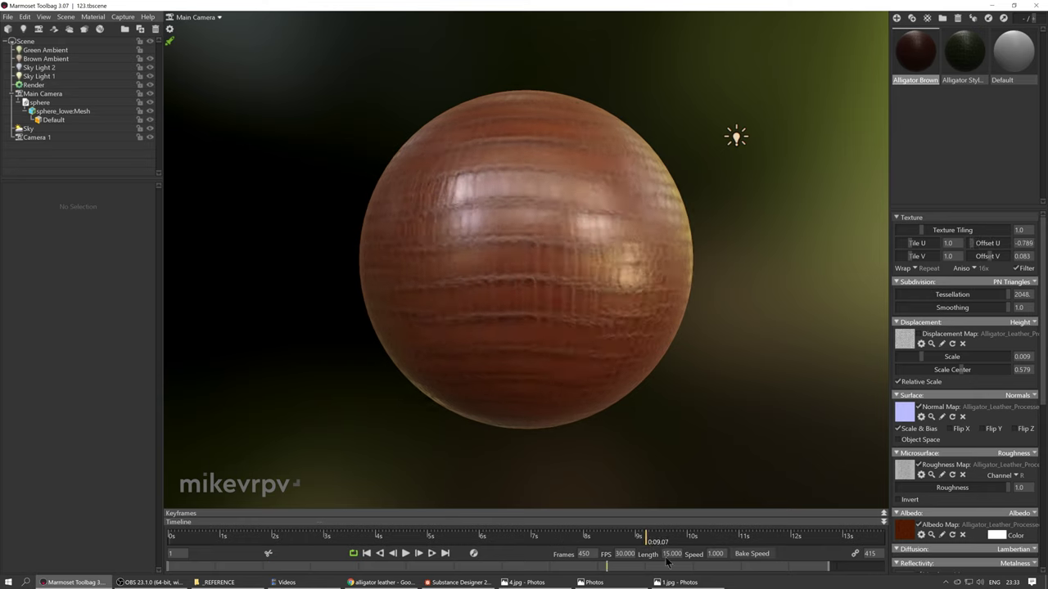
{"action": "left_click_drag", "start_coordinate": [667, 562], "coordinate": [36, 500]}
{"action": "left_click", "coordinate": [405, 554]}
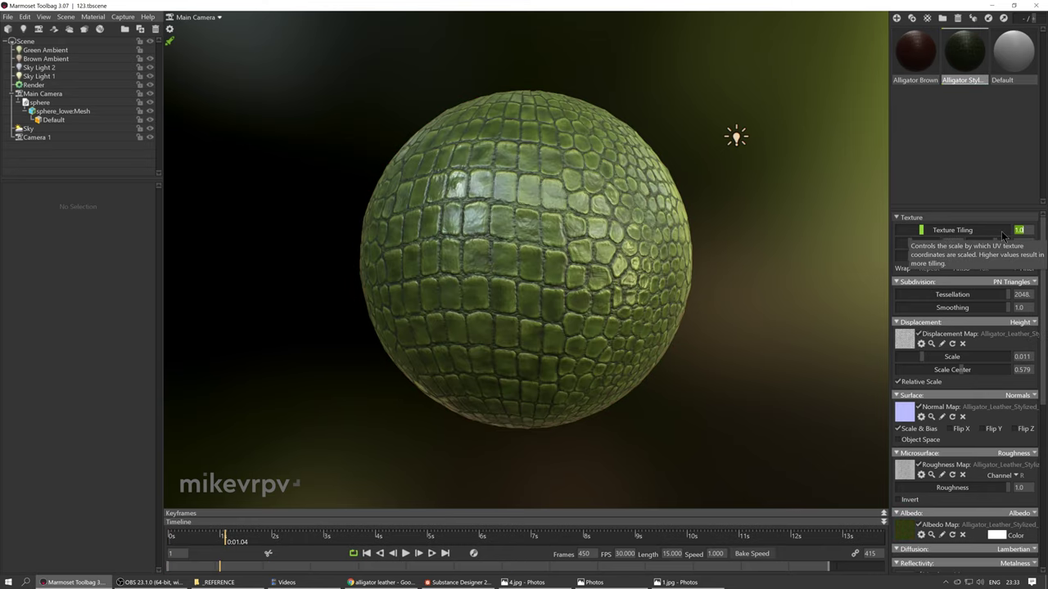
Try a texture tiling of 5 on the green alligator material, settle on 3, and reapply Alligator Brown to the sphere
{"action": "type", "text": "5"}
{"action": "key", "text": "Return"}
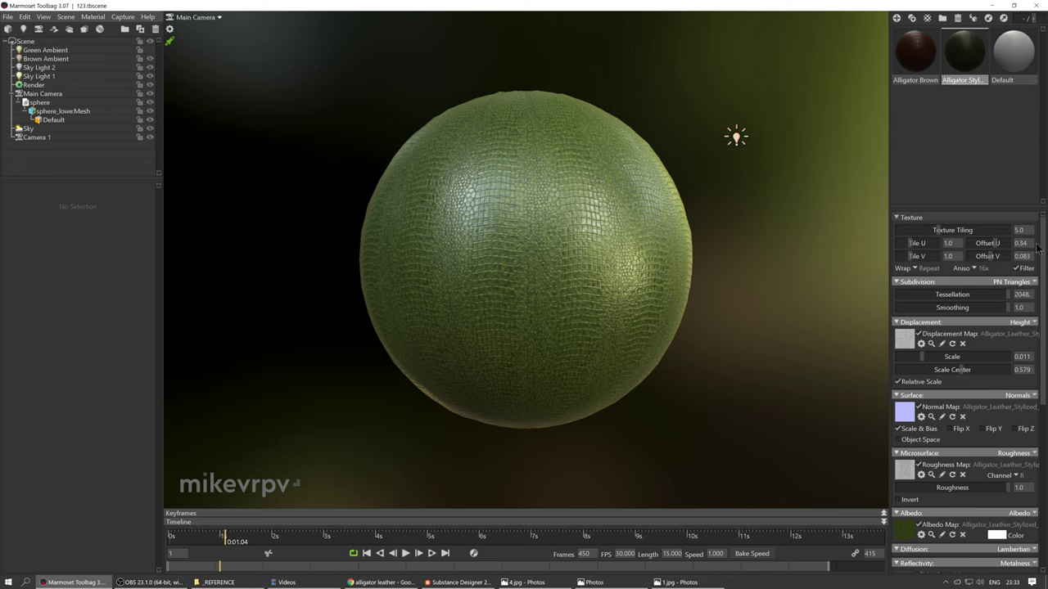
{"action": "type", "text": "3"}
{"action": "key", "text": "Return"}
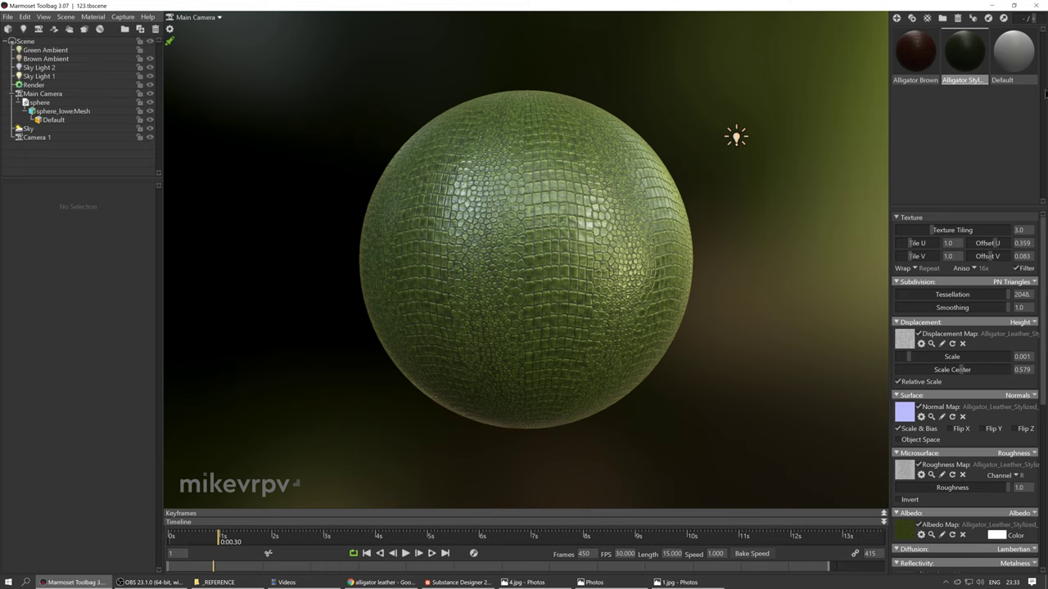
{"action": "left_click_drag", "start_coordinate": [915, 51], "coordinate": [607, 246]}
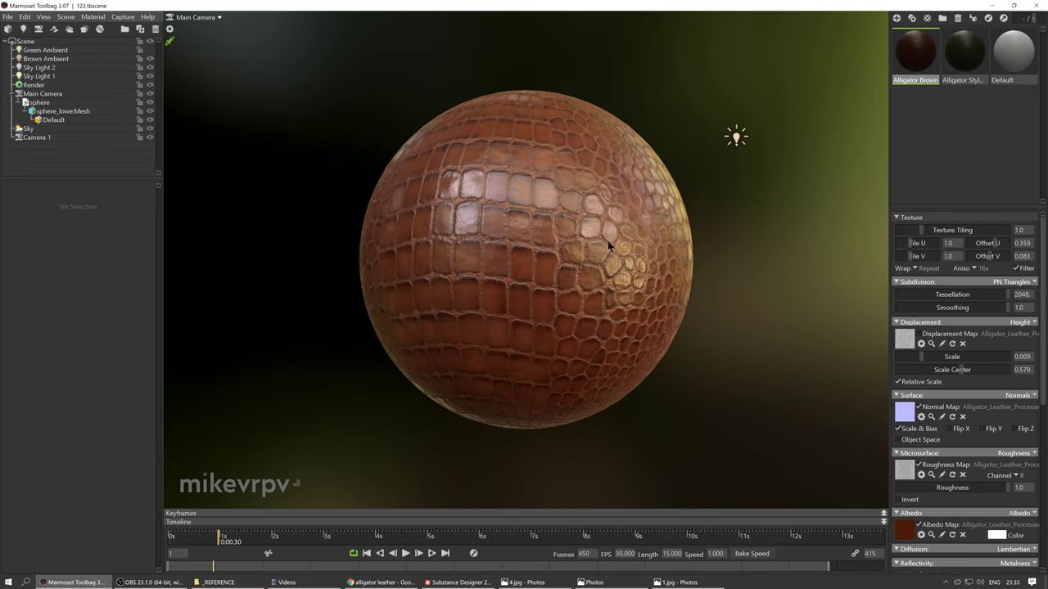